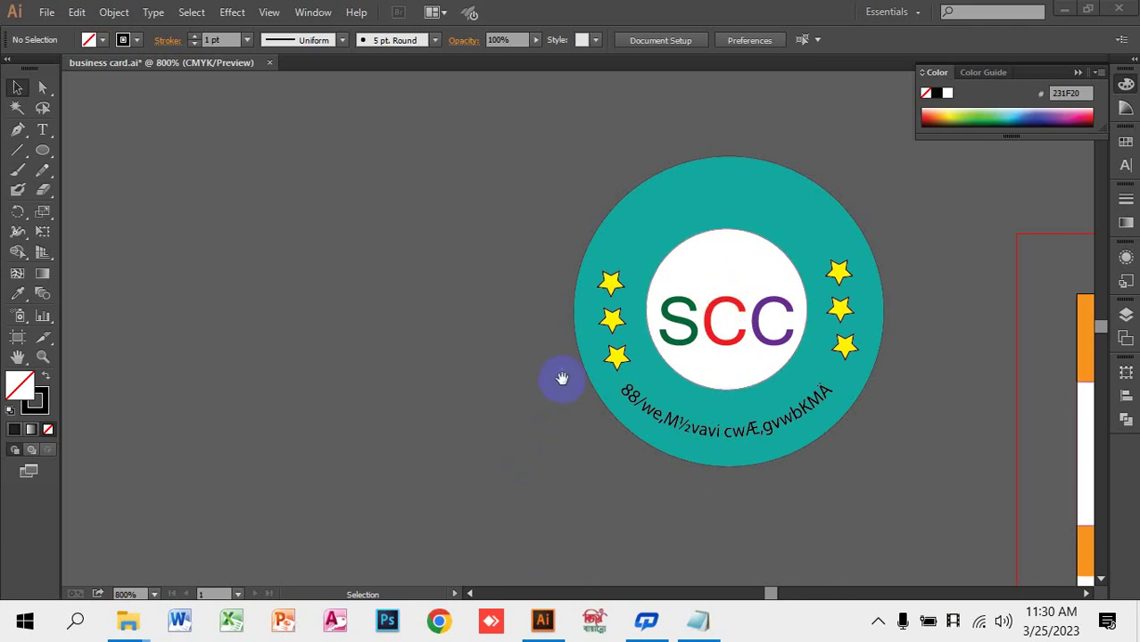
Step: Shift-drag a large Ellipse Tool circle in the free space left of the SCC badge, then select it
left_click_drag(562, 378, 441, 385)
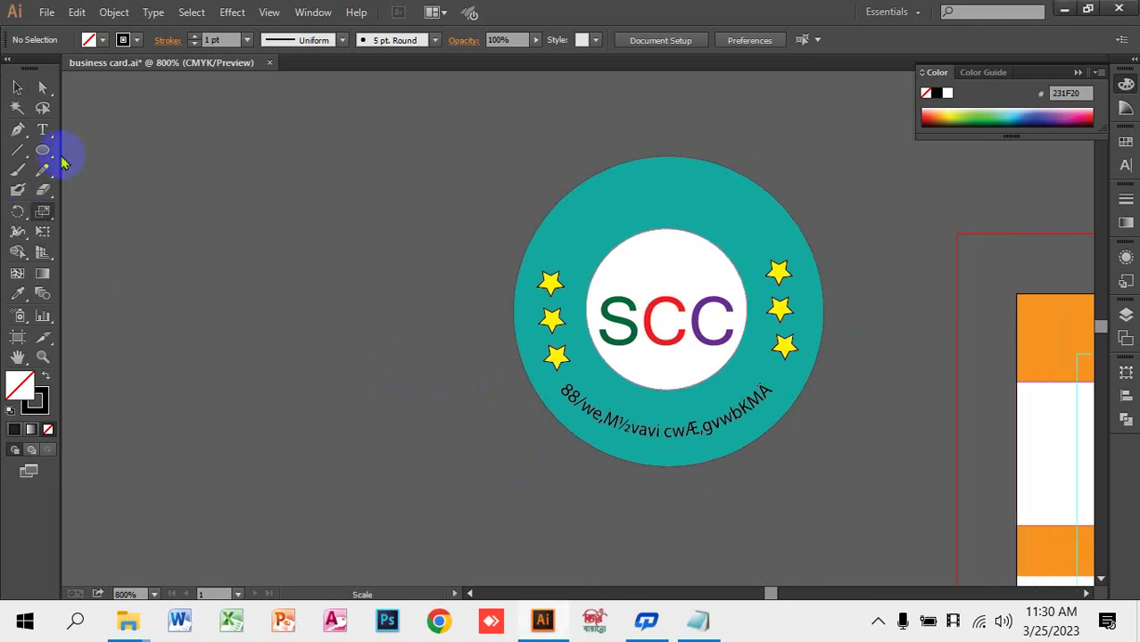
left_click_drag(43, 150, 125, 205)
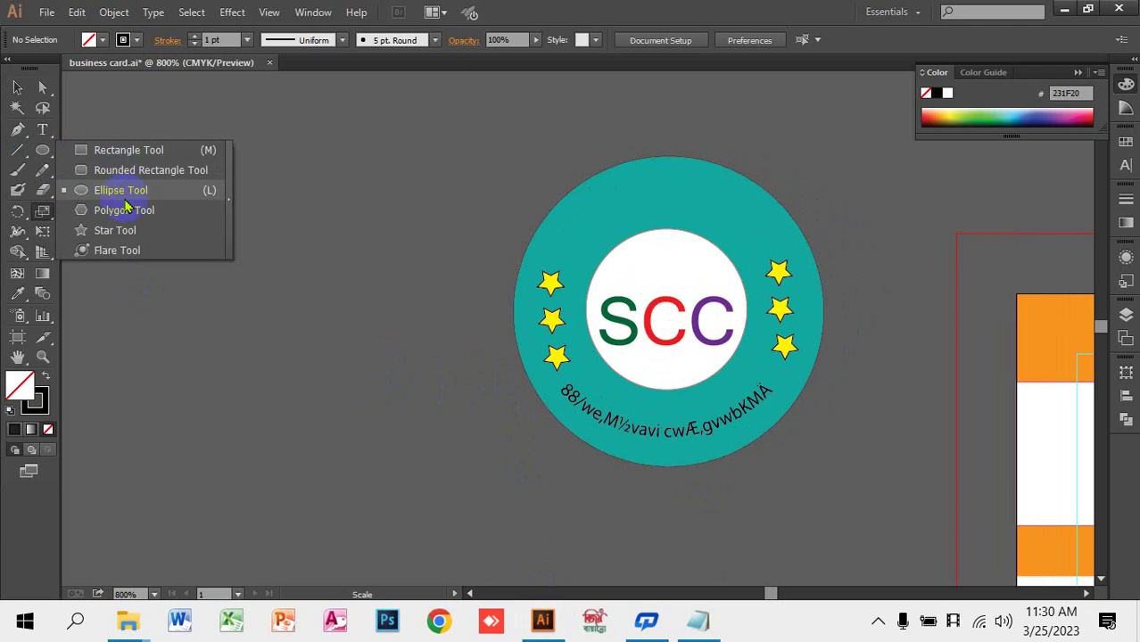
left_click_drag(312, 295, 464, 446)
key("v")
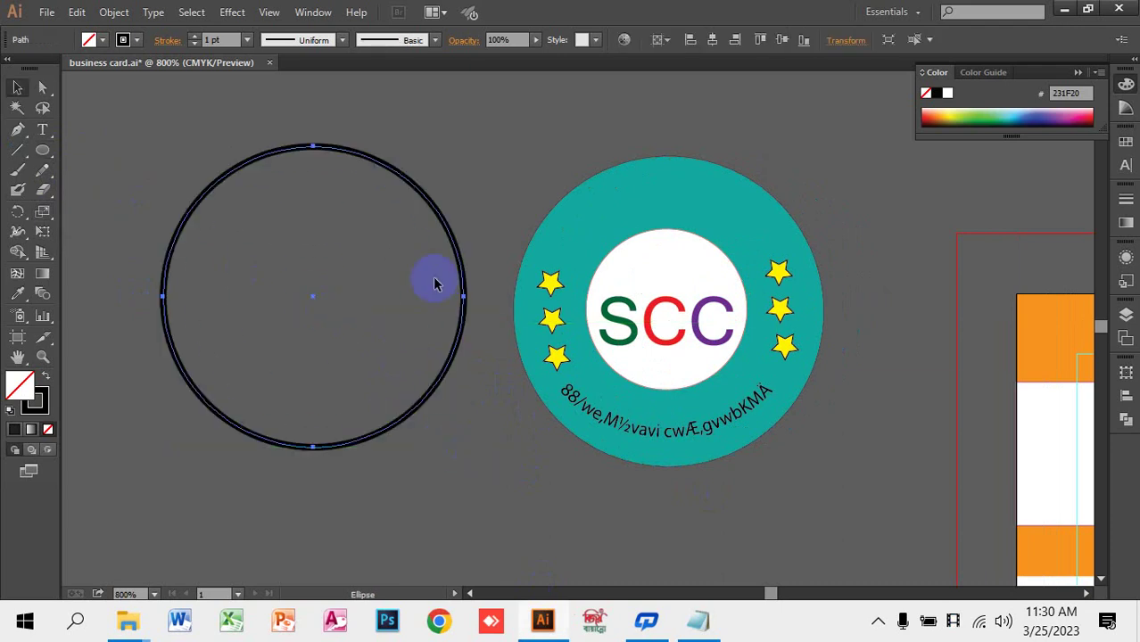
left_click(197, 165)
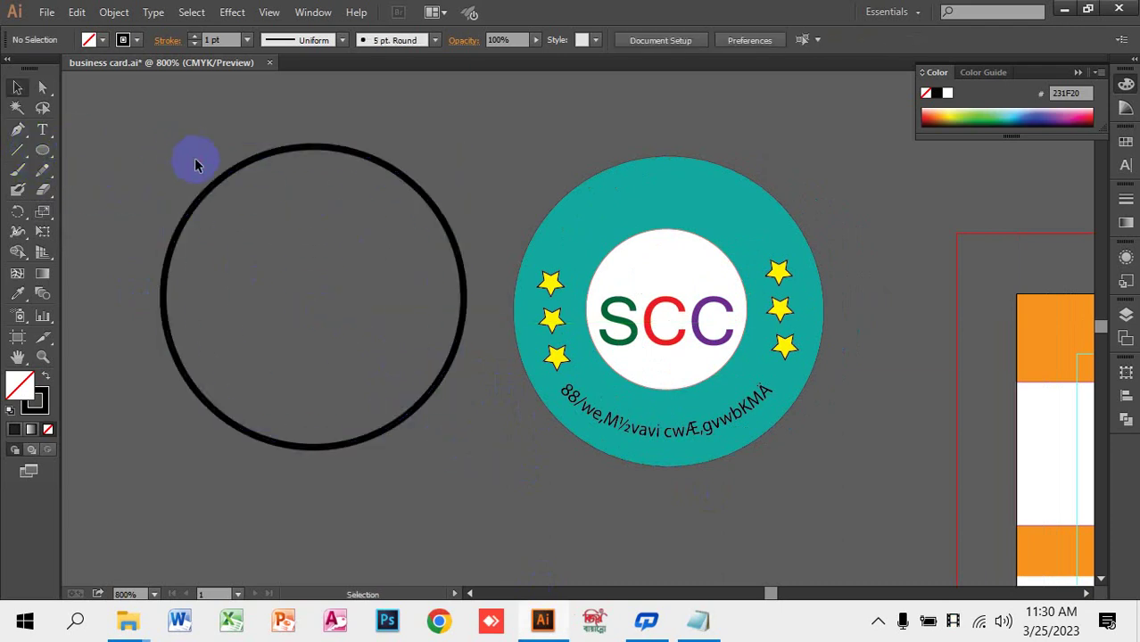
left_click(203, 191)
left_click_drag(42, 129, 140, 177)
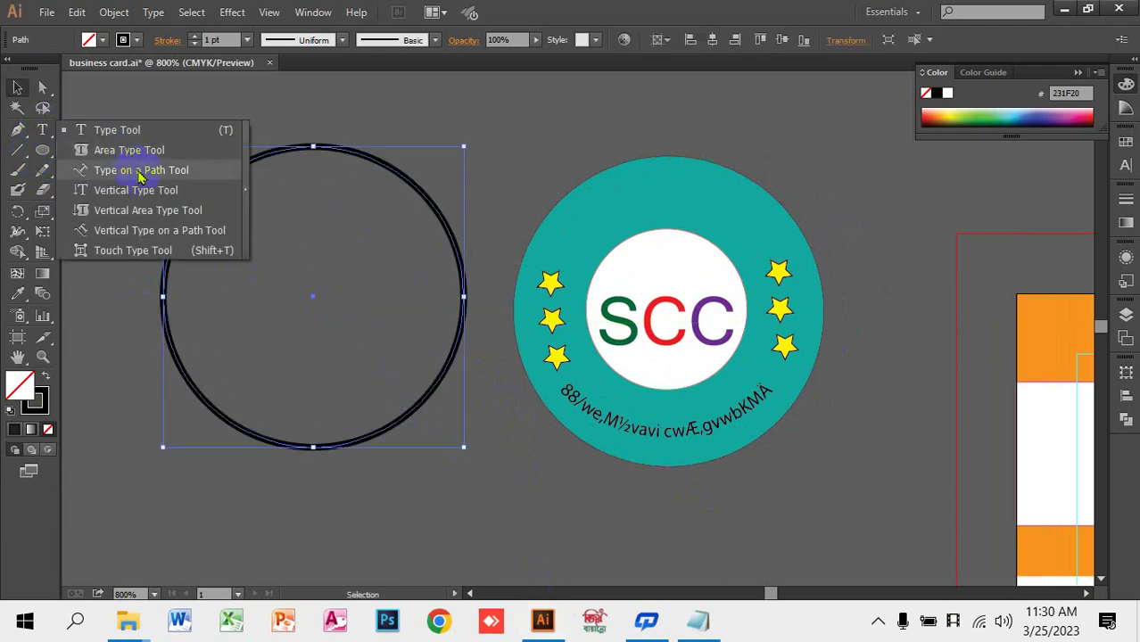
Step: Start Type on a Path text on the circle's outline in the SutonnyMJ font
left_click(140, 176)
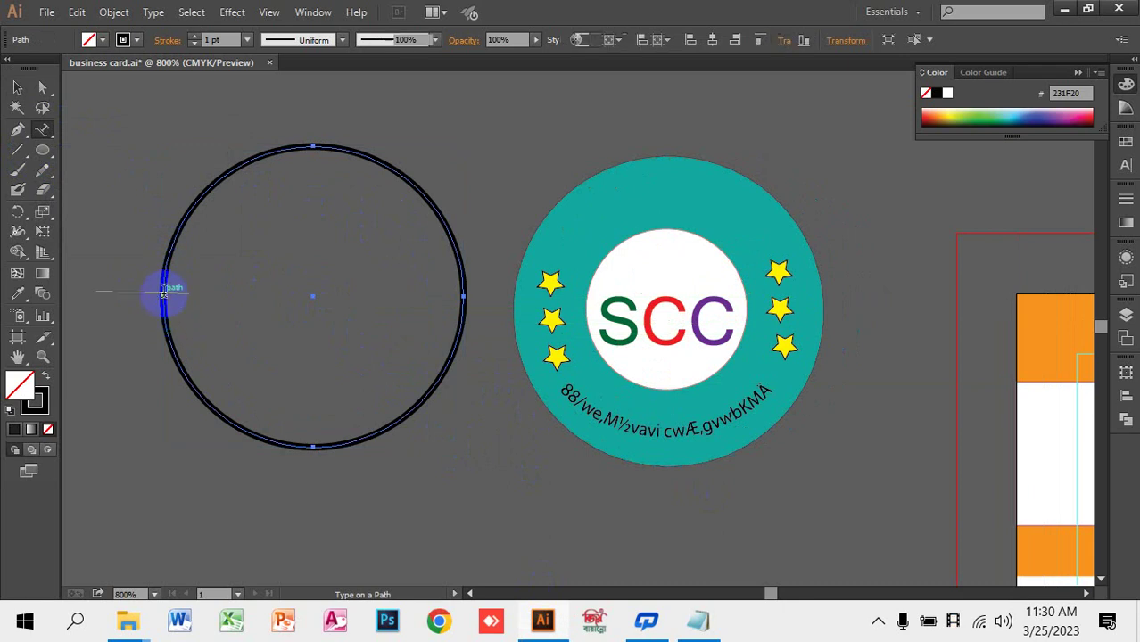
left_click(163, 294)
left_click(600, 39)
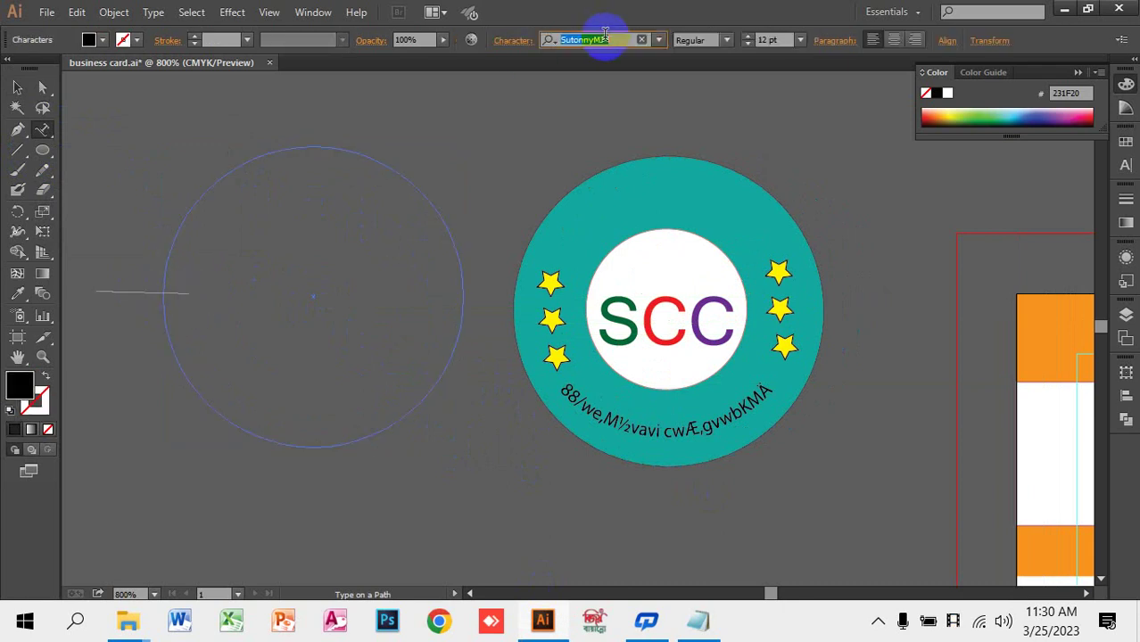
type("suto")
key("Return")
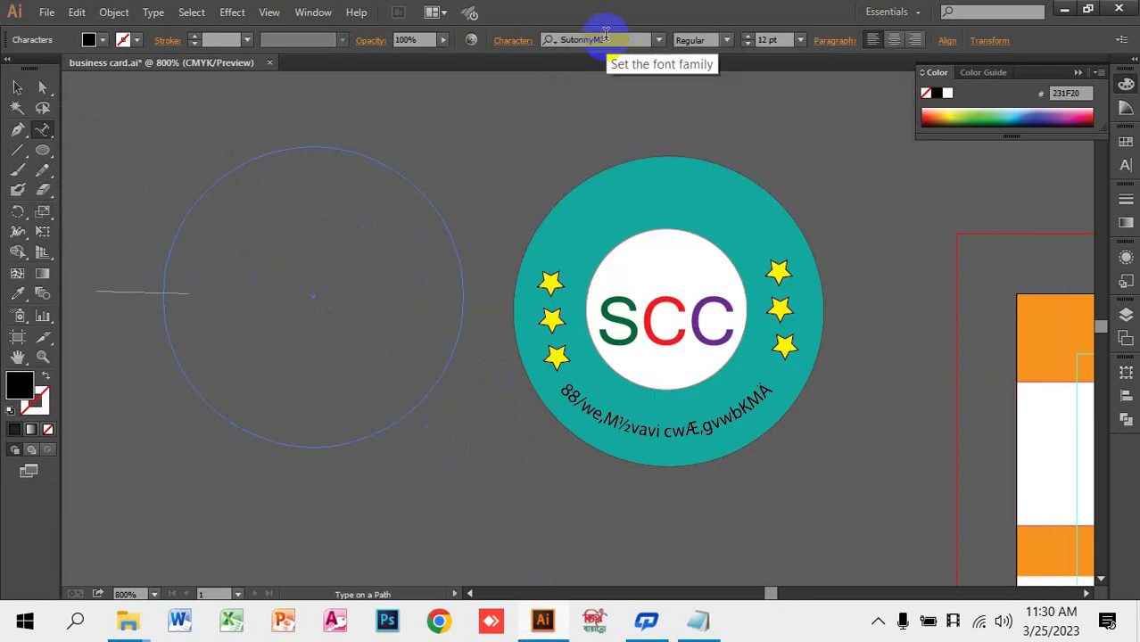
Step: Type the Bengali centre name along the circle's arc, correcting typos as you go
type("kv")
key("BackSpace")
key("BackSpace")
type("kvZ")
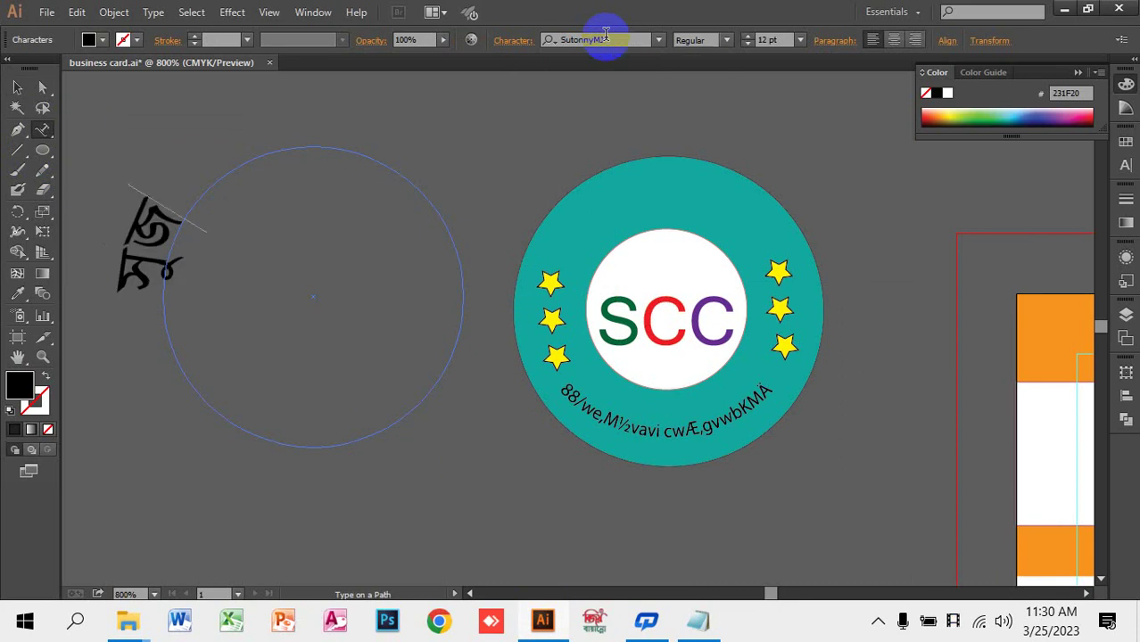
type("b Kw¤ú")
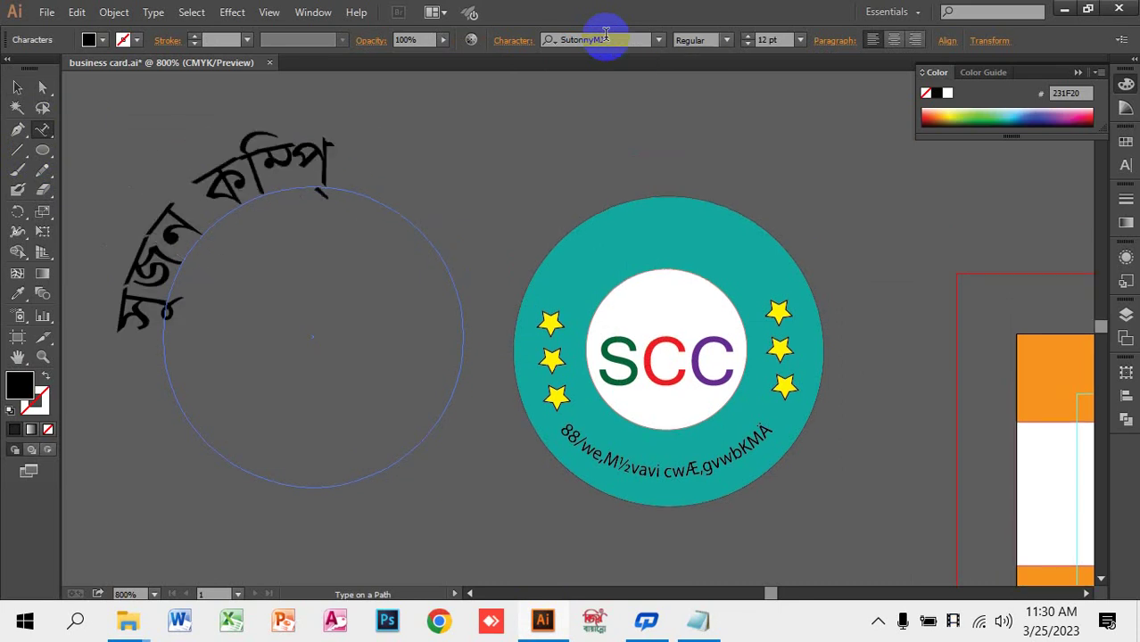
type("DU")
key("BackSpace")
key("BackSpace")
type("DUvi")
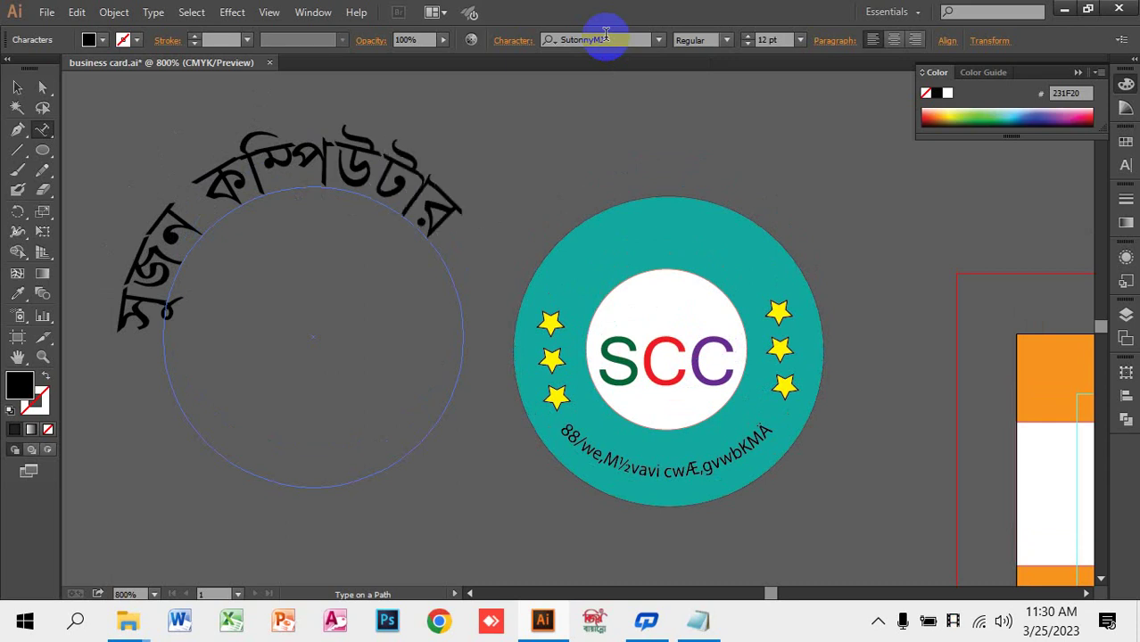
type(" ‡m›U")
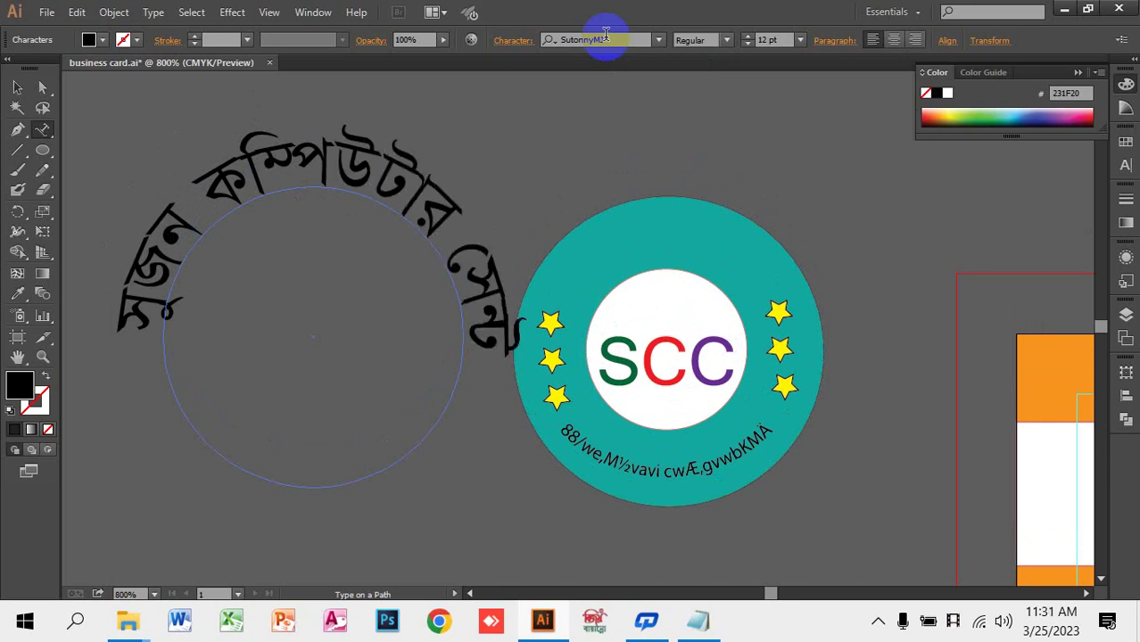
type("vi")
left_click(17, 87)
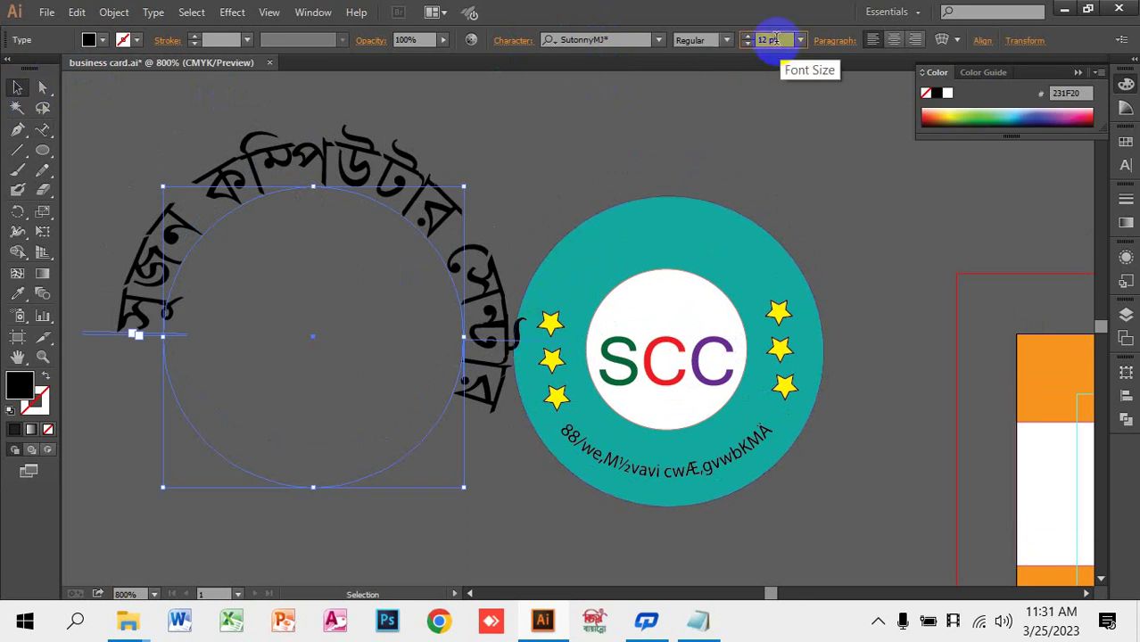
Step: Drop the arched text to 10 pt, then undo a trial move and resize onto the badge
key("Down")
key("Down")
mouse_move(453, 265)
left_mouse_down()
mouse_move(803, 332)
mouse_move(791, 325)
left_mouse_up()
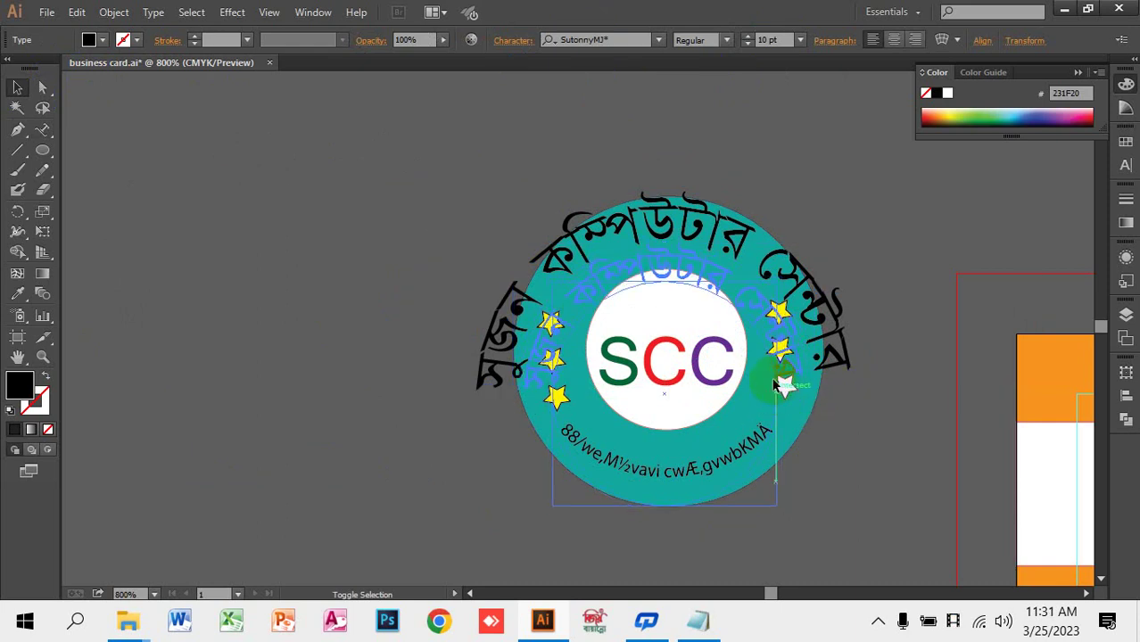
left_click_drag(815, 396, 776, 394)
left_click_drag(689, 268, 688, 247)
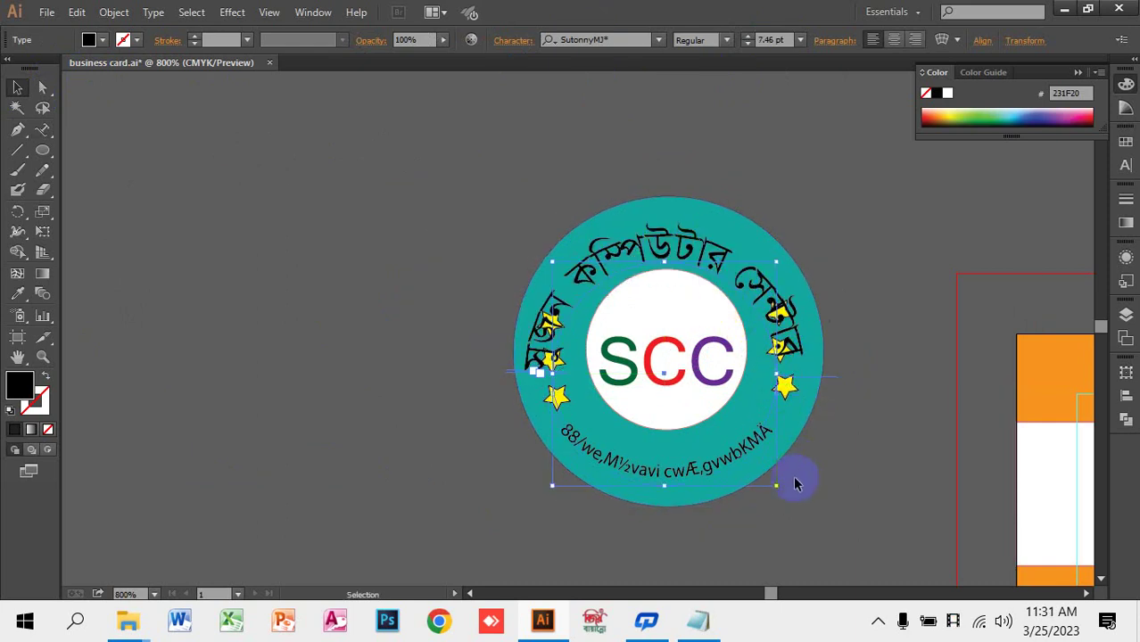
key("ctrl+z")
key("ctrl+z")
key("ctrl+z")
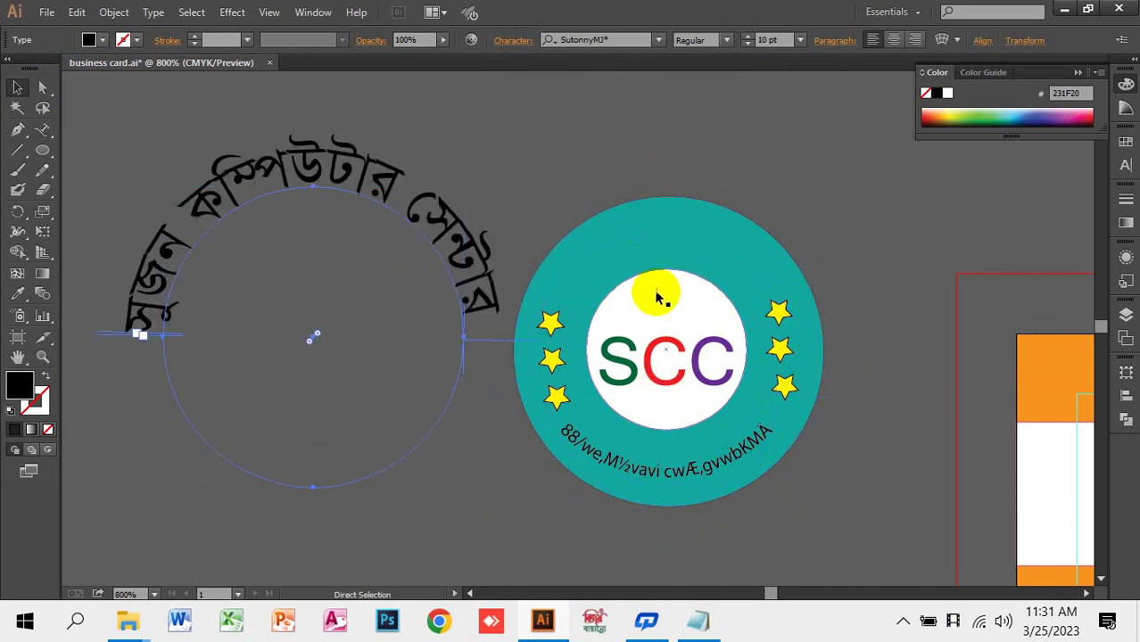
Step: Drag the SCC badge further to the right
left_click(497, 403)
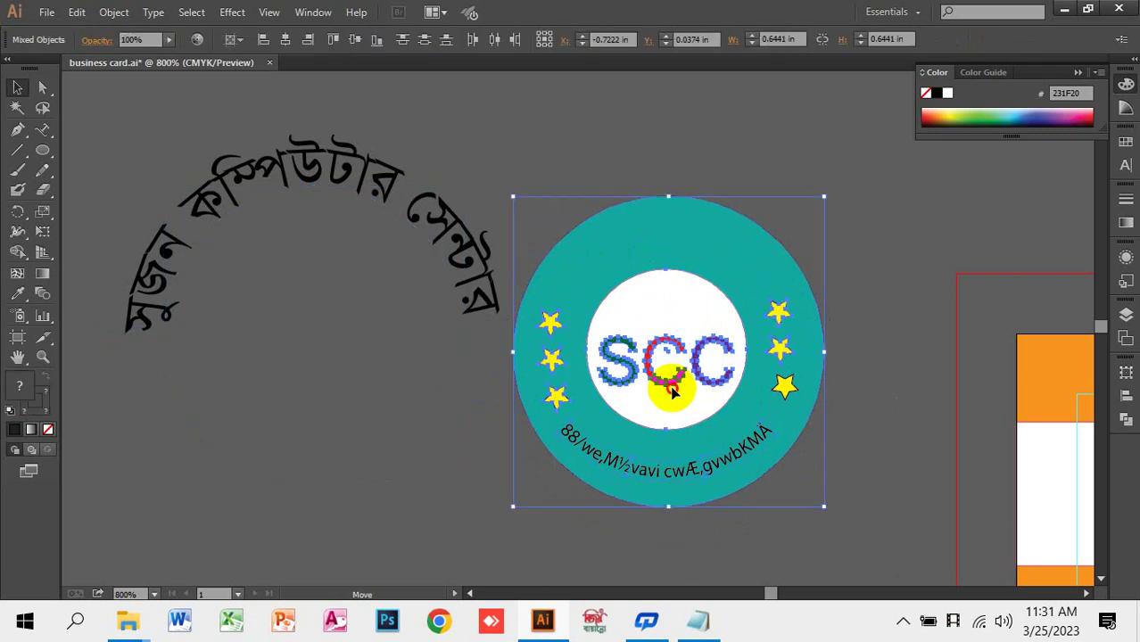
left_click_drag(679, 386, 761, 385)
left_click(636, 196)
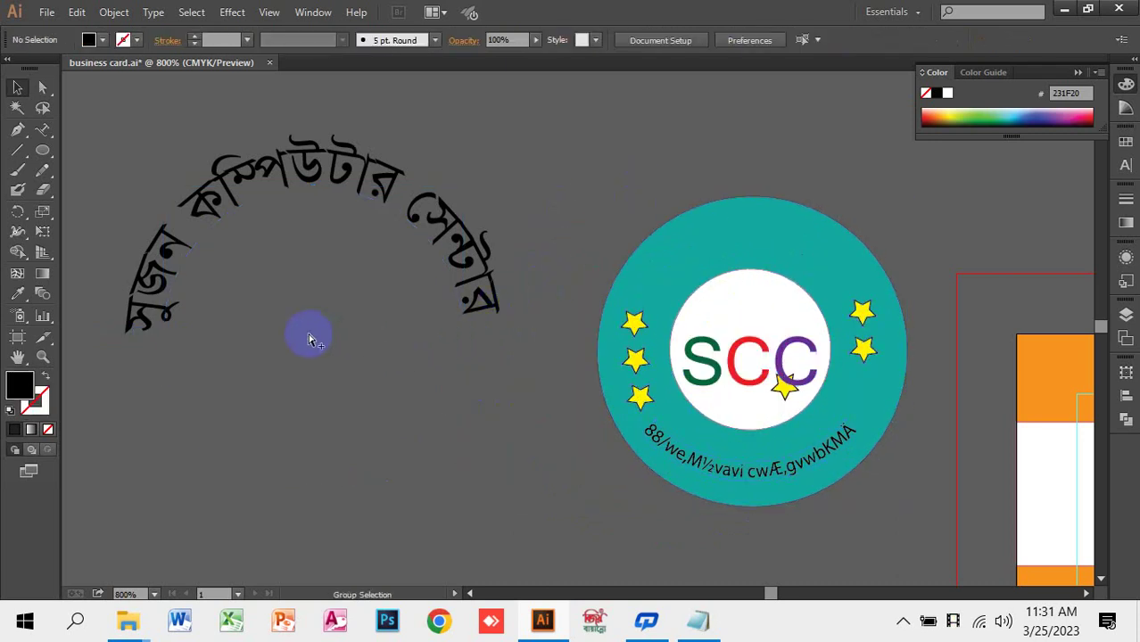
Step: Draw a circle inside the arched text and fill it with the ring's teal using the Eyedropper
key("l")
scroll(308, 332, "up", 1)
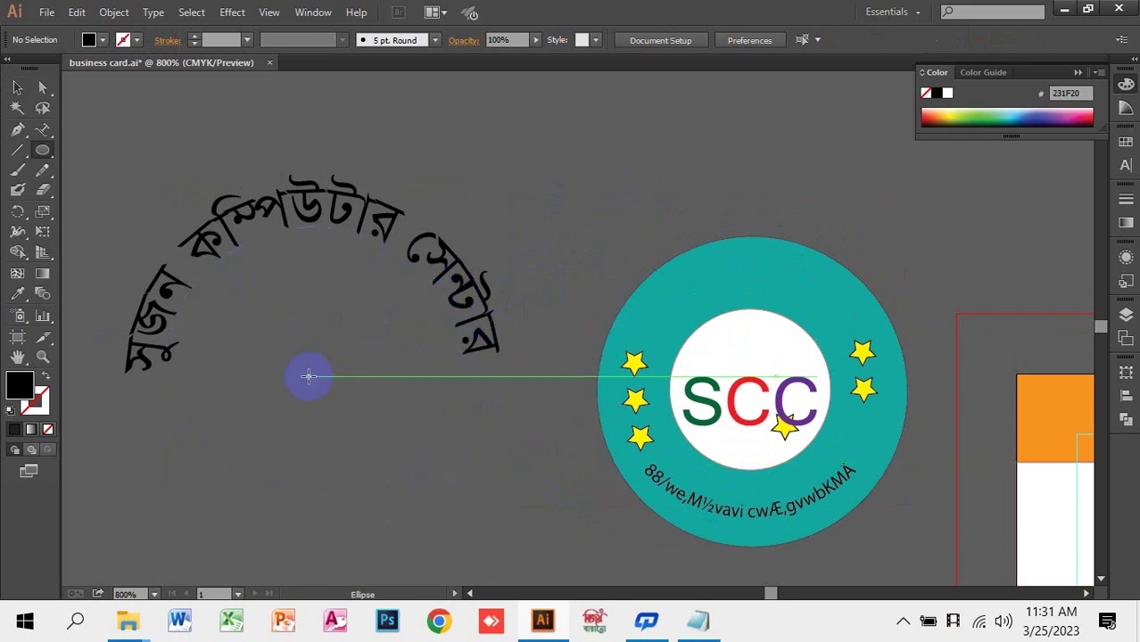
left_click_drag(313, 376, 459, 462)
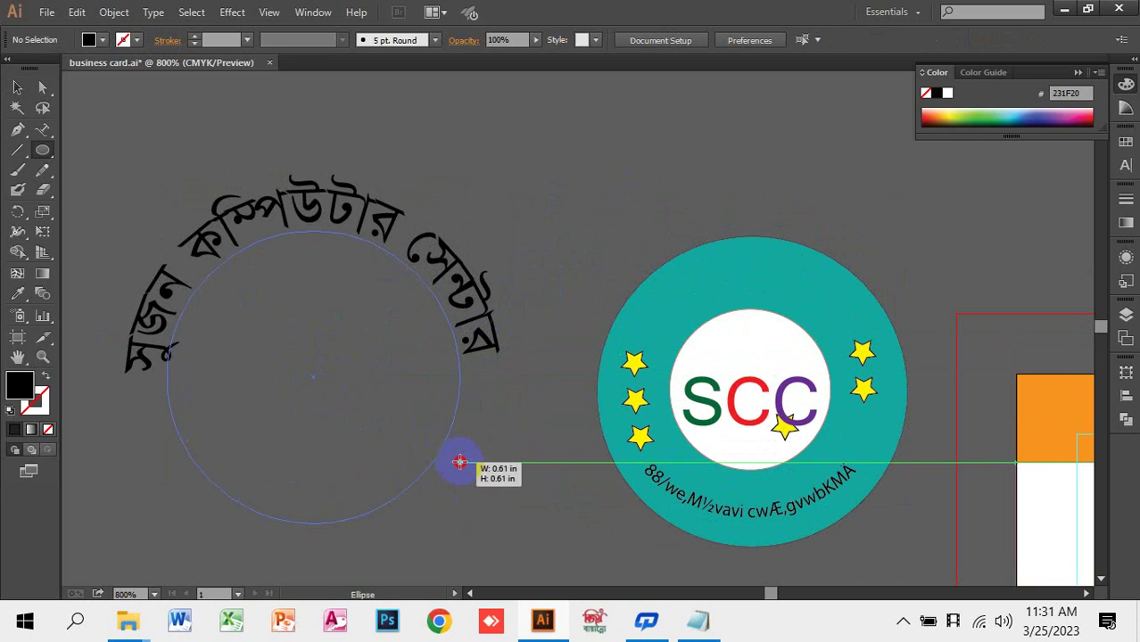
key("i")
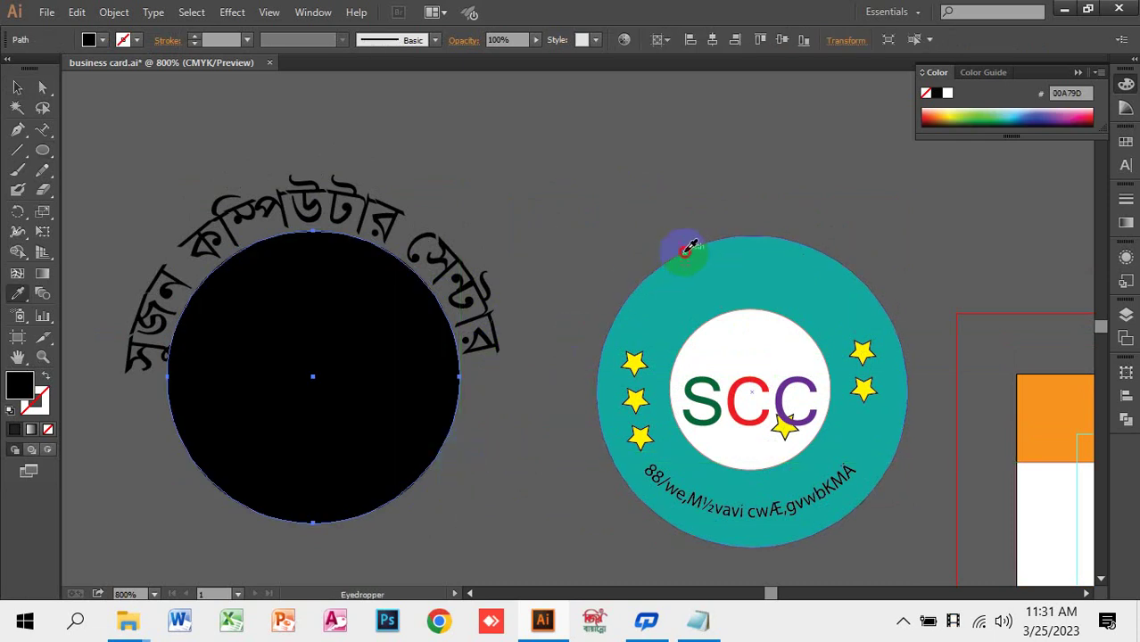
left_click(698, 295)
Step: Scale the arched text down to 7.11 pt so it fits inside the teal circle
key("v")
left_click(450, 272)
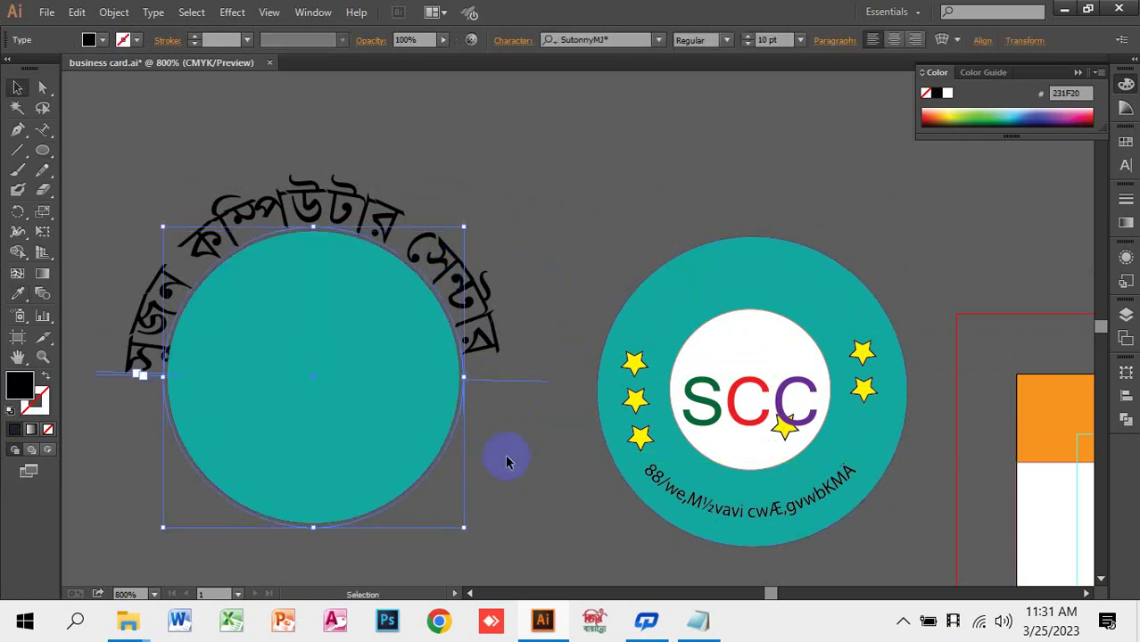
left_click_drag(466, 530, 421, 501)
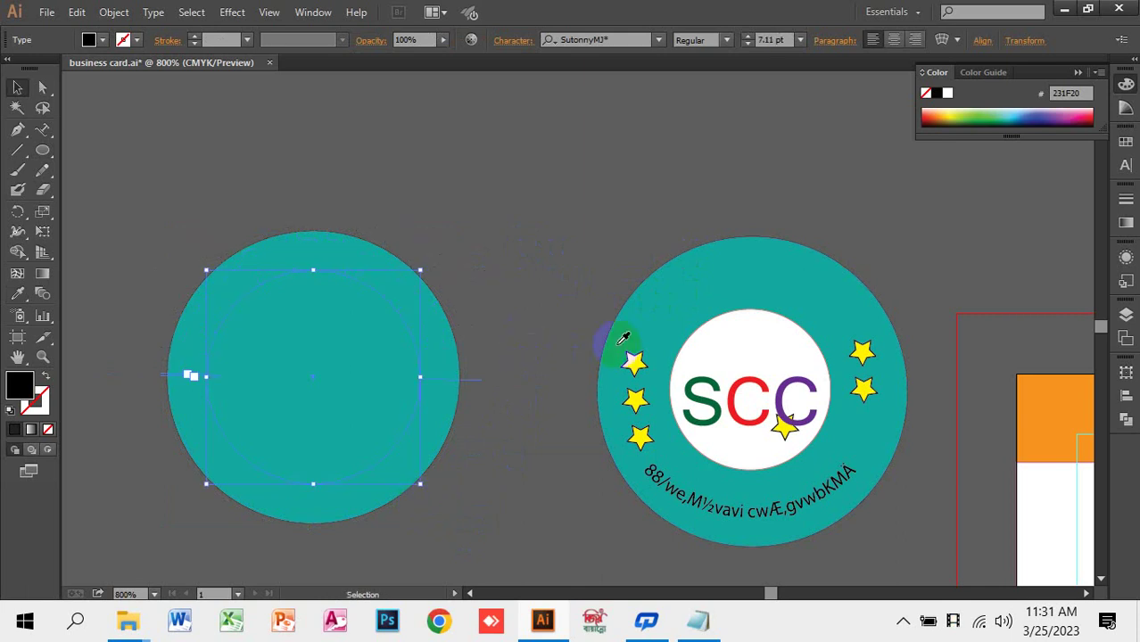
Step: Eyedropper white onto the arched text and use Arrange > Bring to Front over the circle
left_click(723, 339)
right_click(328, 310)
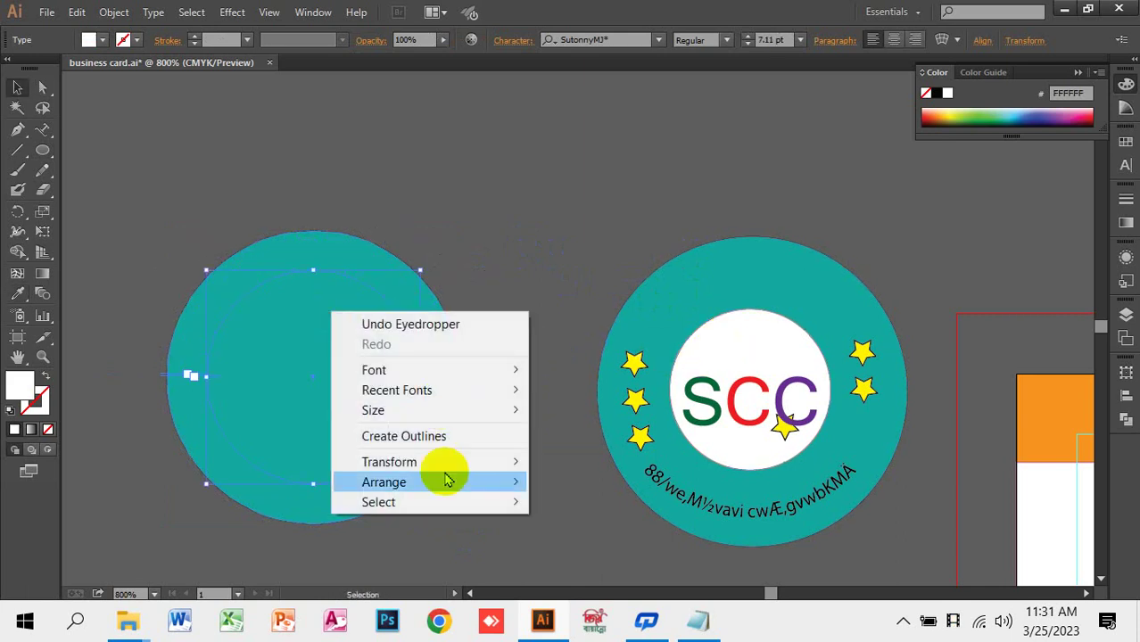
left_click(590, 476)
left_click(511, 334)
Step: Check the white curved text, then zoom in on the Bengali-text circle
scroll(522, 325, "down", 2)
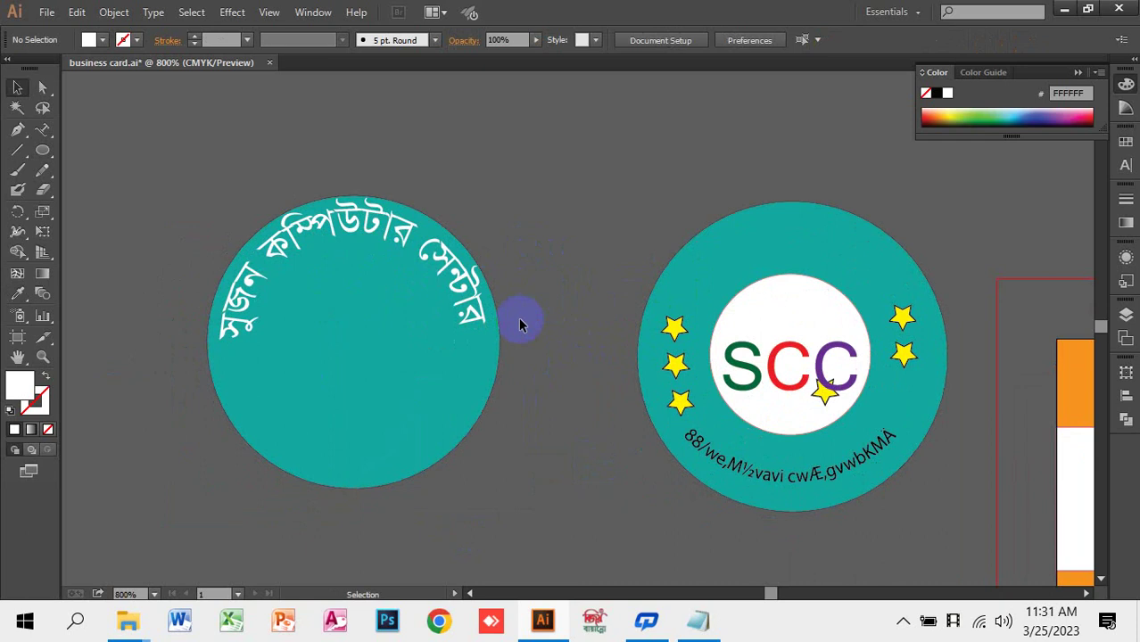
left_click(482, 318)
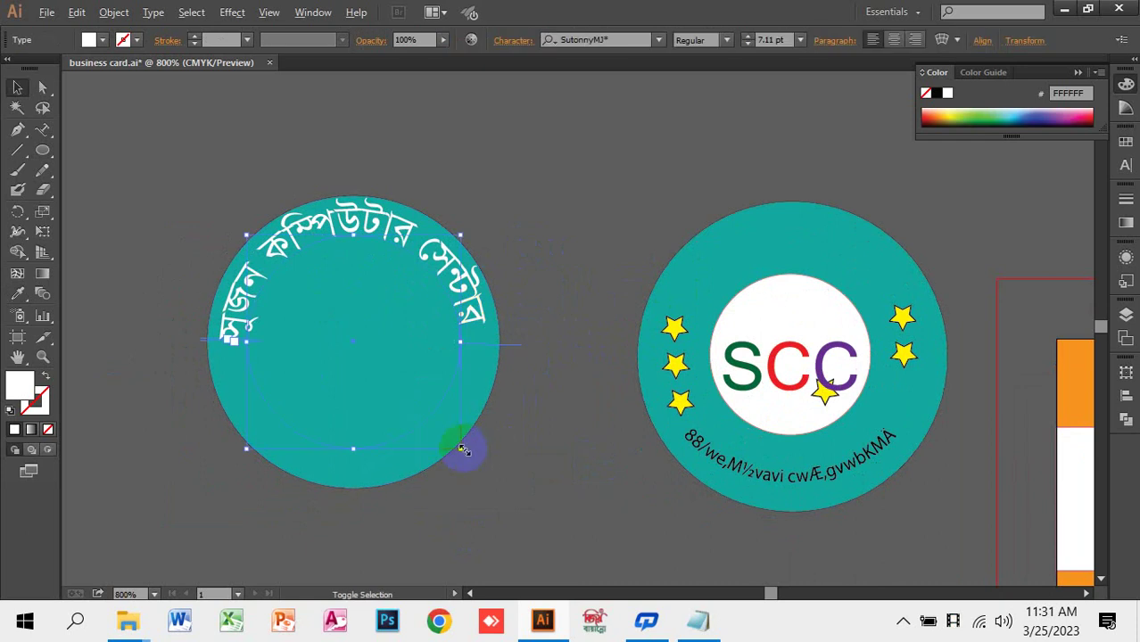
left_click(547, 419)
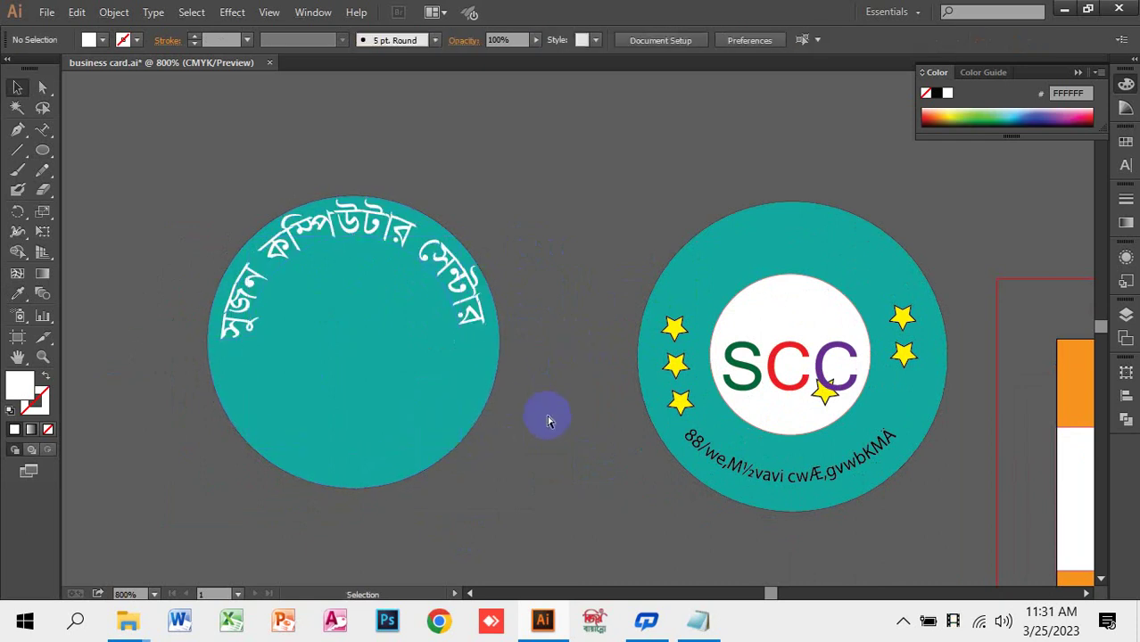
mouse_move(207, 184)
left_mouse_down()
mouse_move(611, 421)
mouse_move(298, 226)
left_mouse_up()
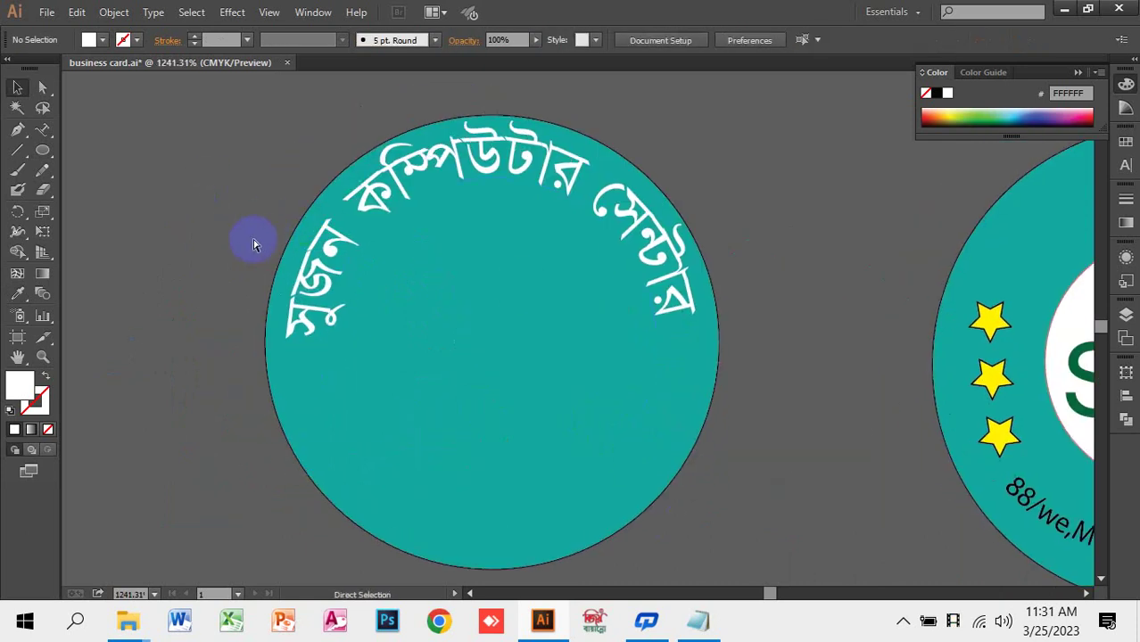
Step: Show rulers and drag a horizontal guide across the circle's middle
key("ctrl+r")
left_click_drag(399, 74, 462, 338)
left_click(833, 396)
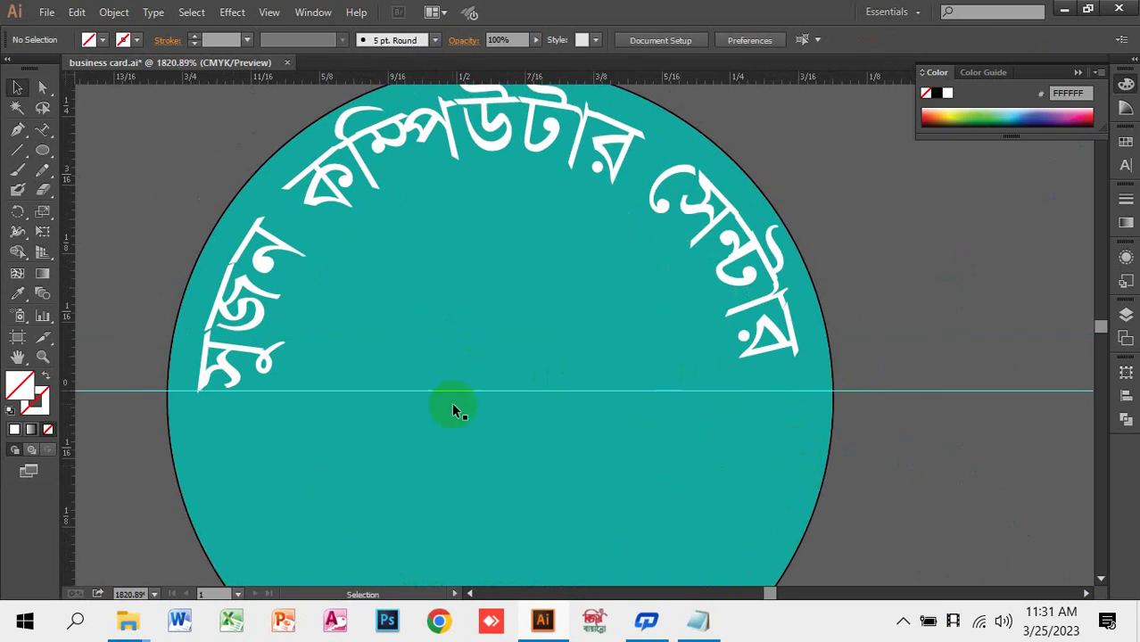
Step: Select the curved text and drag its path handle to reposition it along the circle
left_click(230, 379)
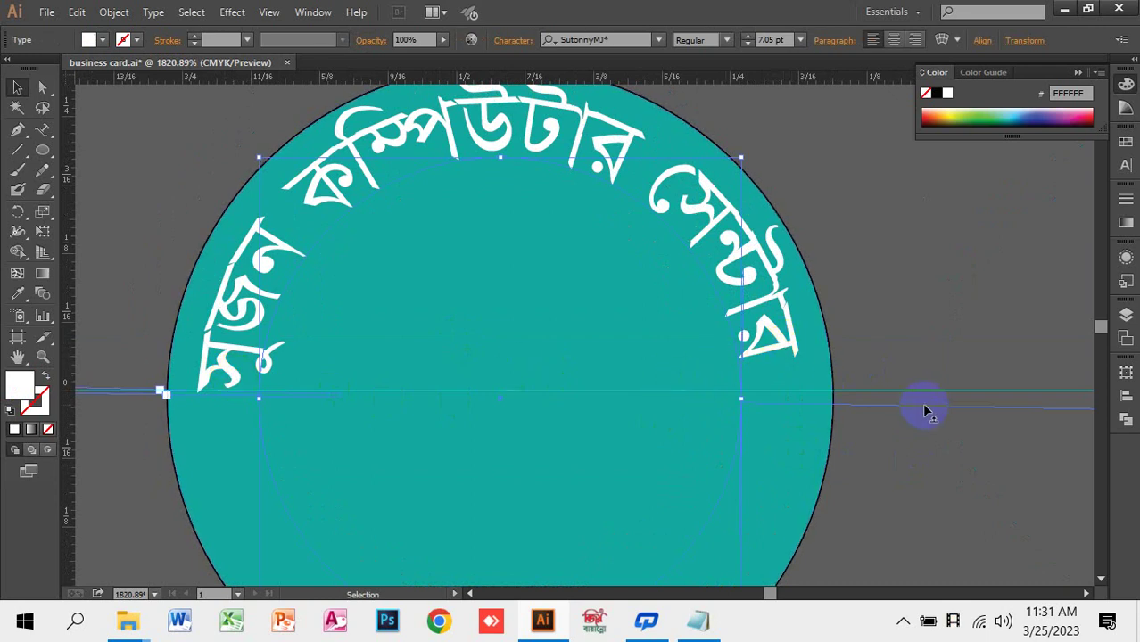
mouse_move(925, 410)
left_mouse_down()
mouse_move(925, 421)
mouse_move(939, 403)
left_mouse_up()
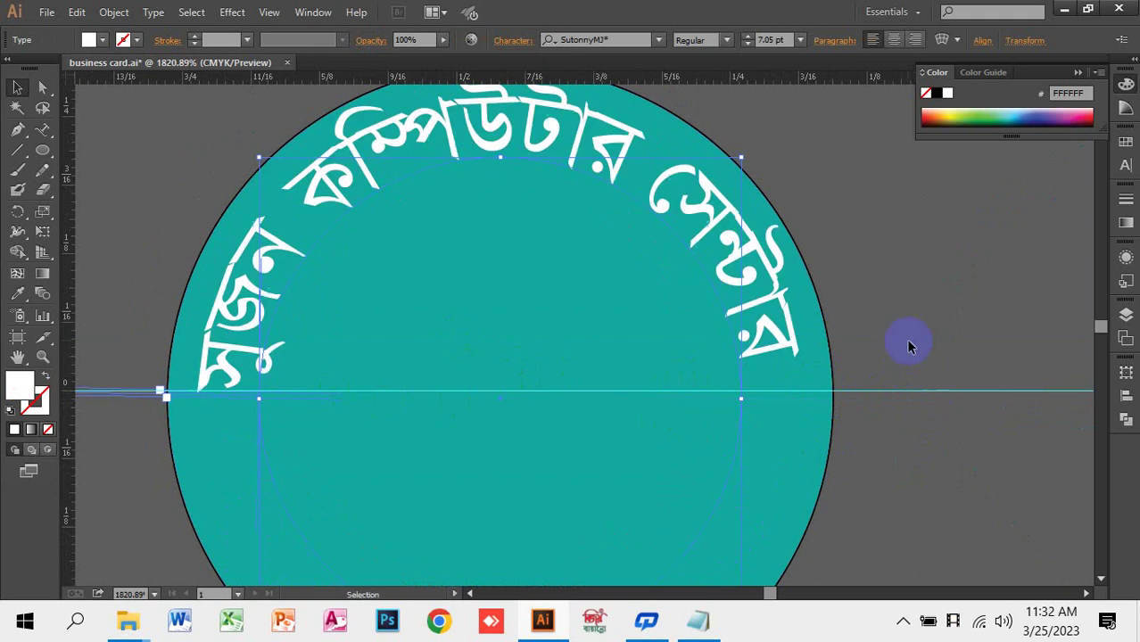
key("ctrl+minus")
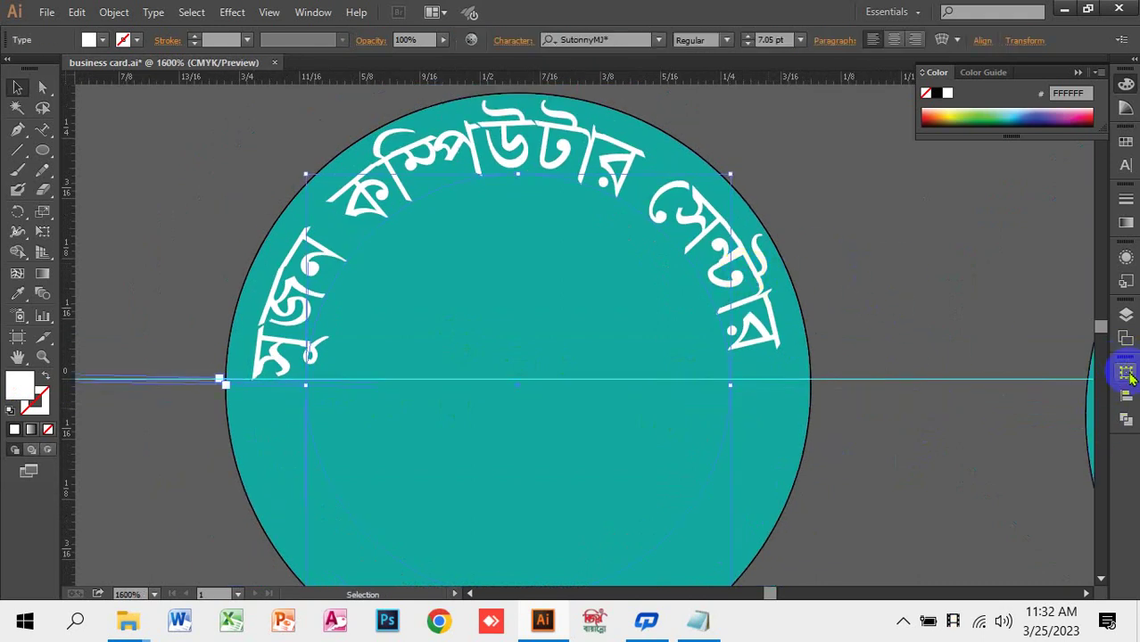
Step: Raise the arched text's tracking to 15 in the Character panel, then collapse it
key("ctrl+t")
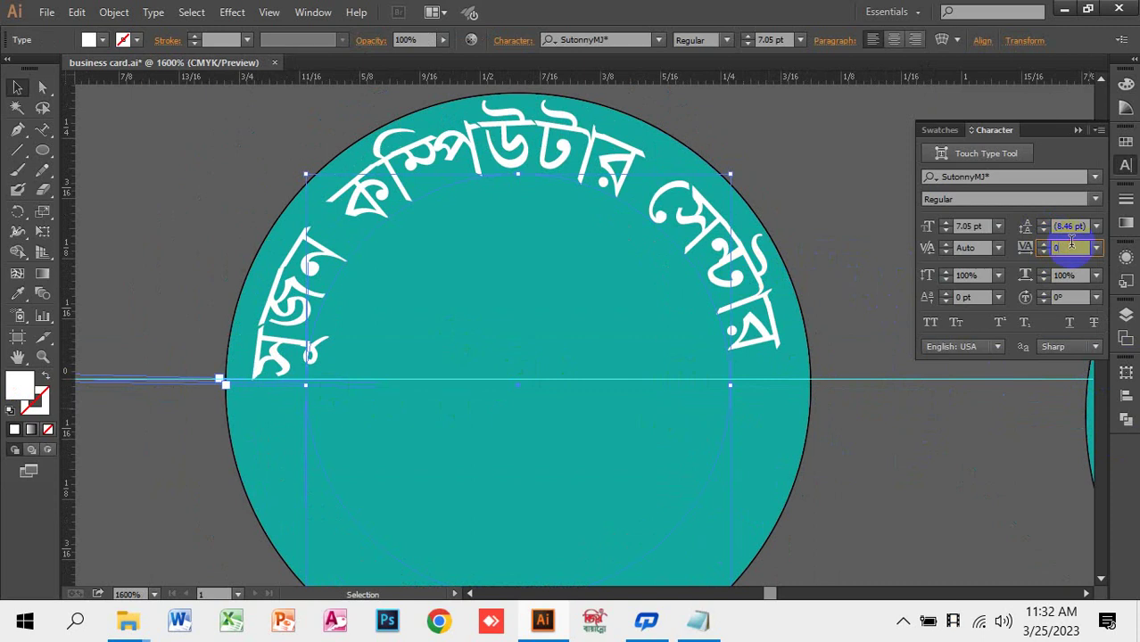
scroll(1071, 247, "up", 3)
scroll(1072, 247, "up", 3)
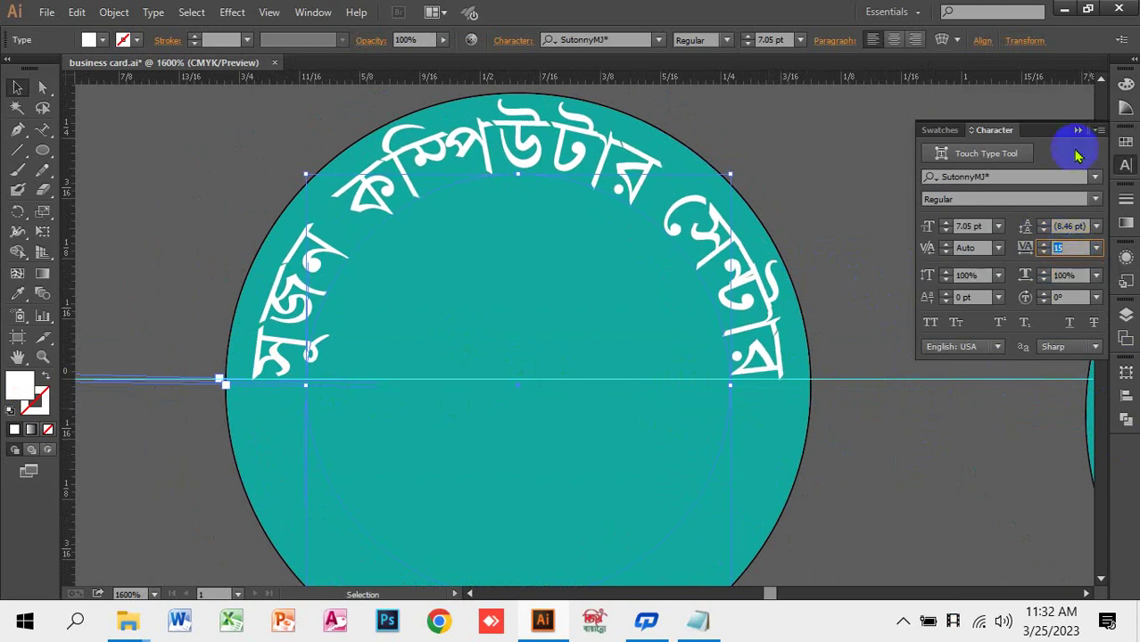
left_click(749, 259)
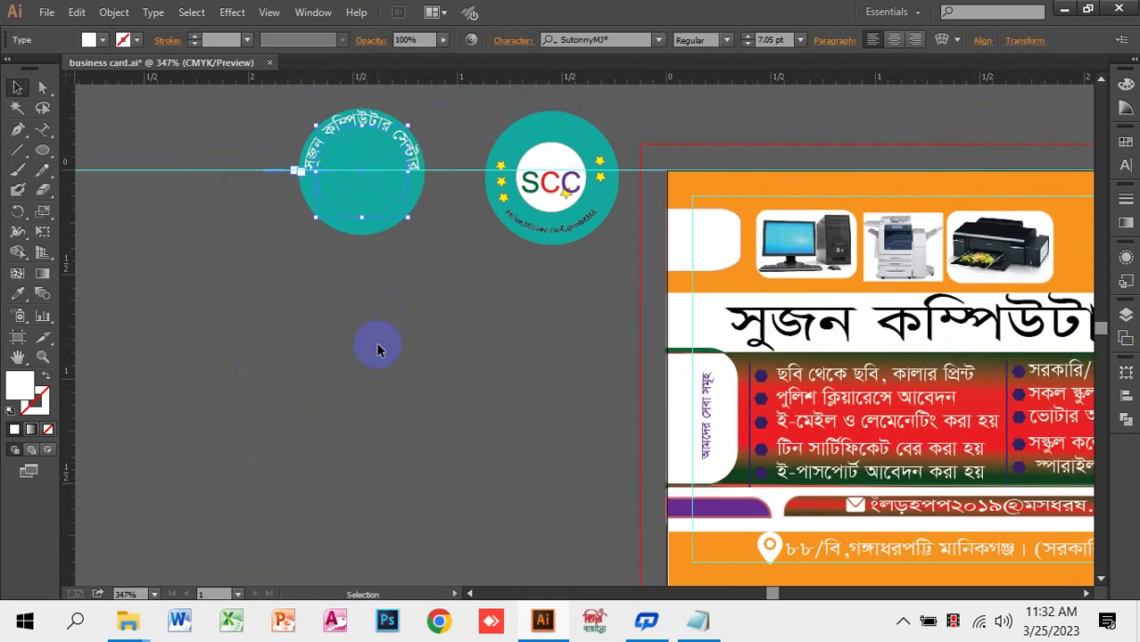
Step: Zoom in and pan to inspect the arched lettering closely
left_click(378, 350)
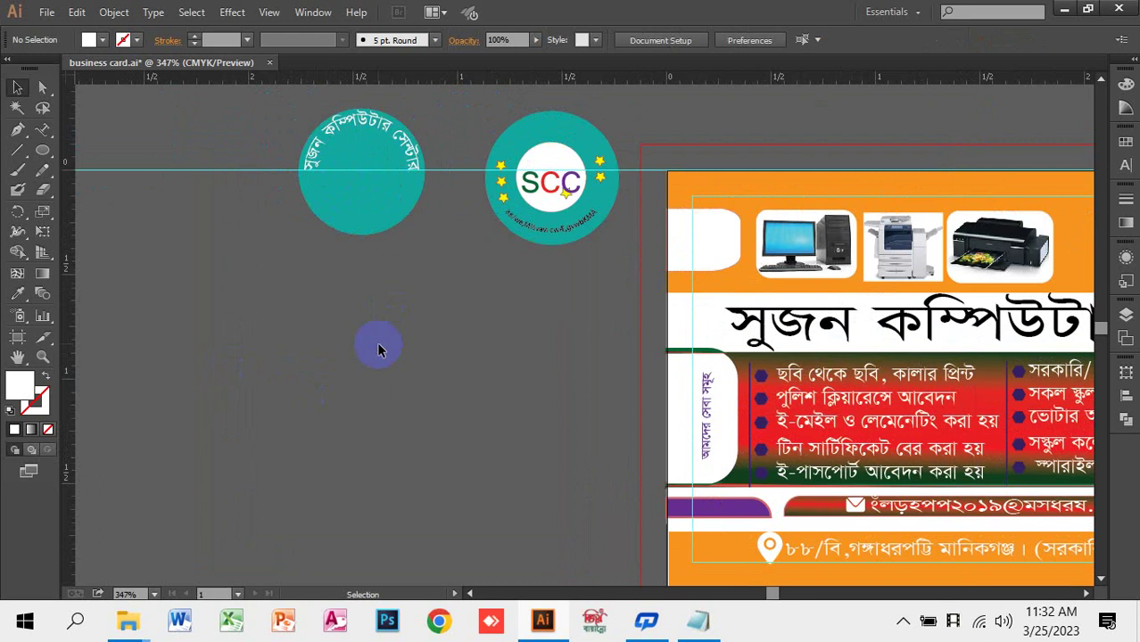
key("z")
left_click_drag(376, 152, 477, 291)
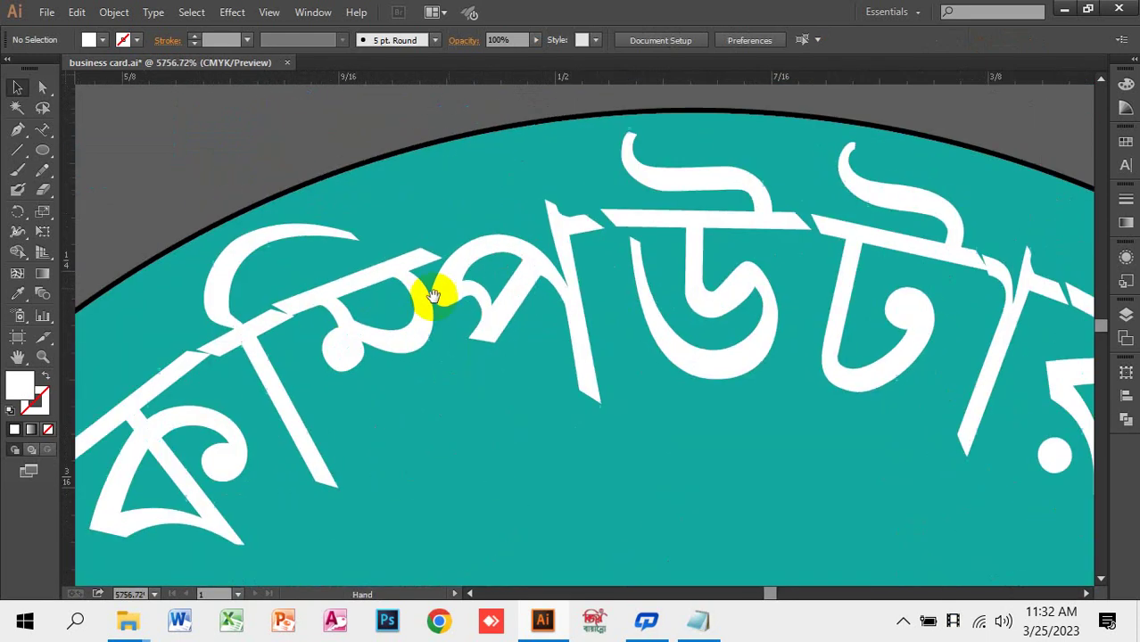
left_click_drag(702, 271, 433, 295)
left_click_drag(857, 273, 611, 229)
key("ctrl+minus")
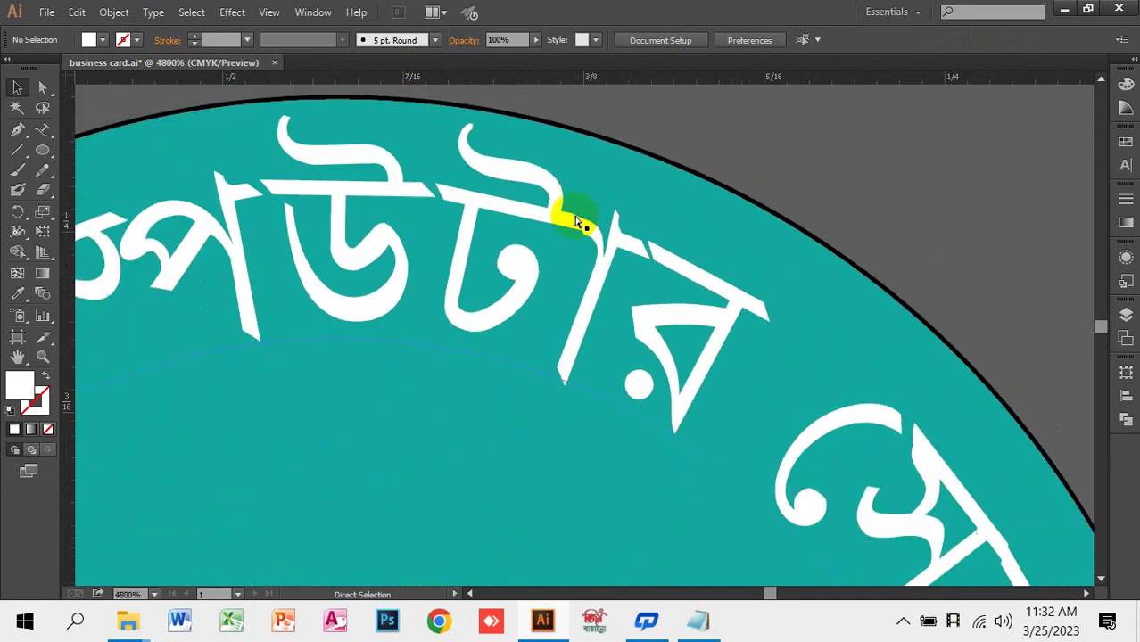
key("ctrl+minus")
key("ctrl+minus")
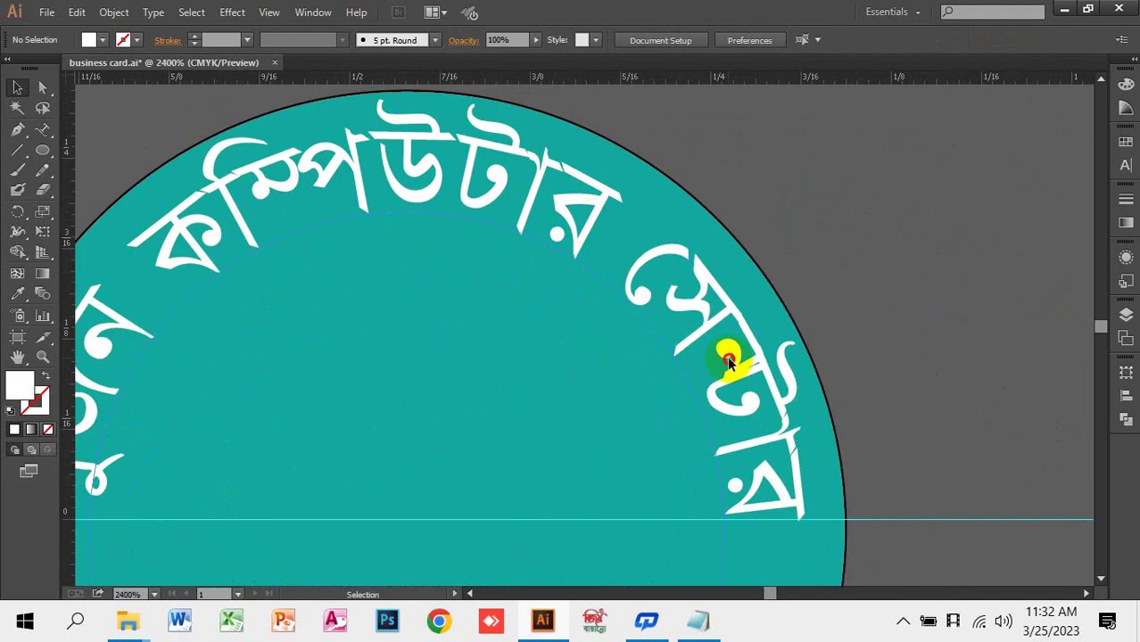
Step: Try the Sylfaen font on the arched text, then revert to the Bengali font
left_click(763, 380)
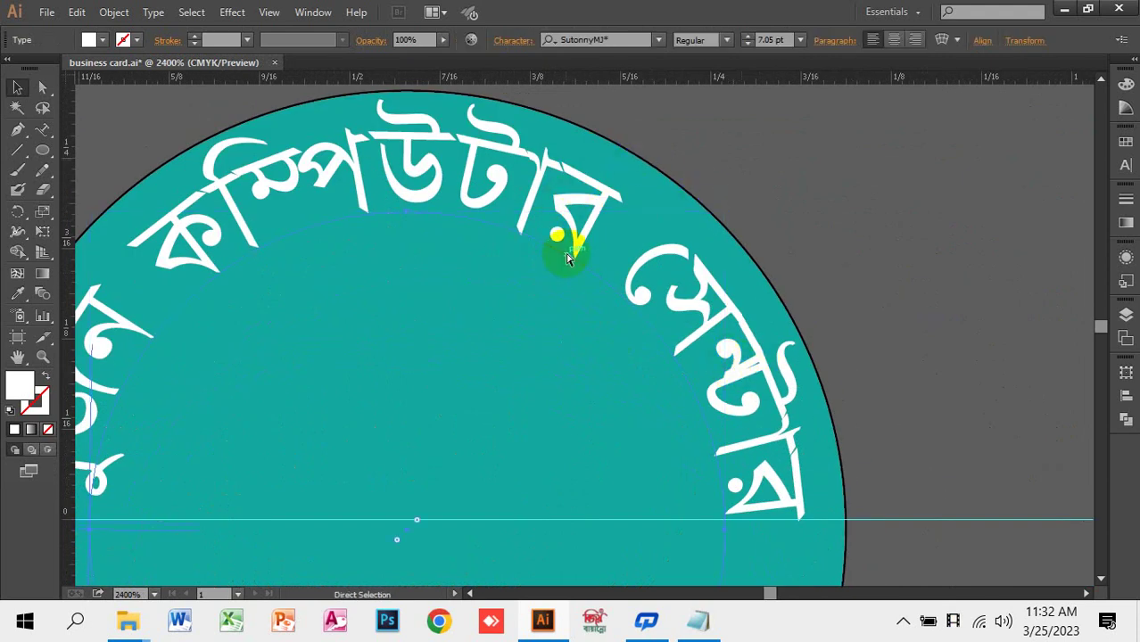
key("ctrl+minus")
left_click(597, 38)
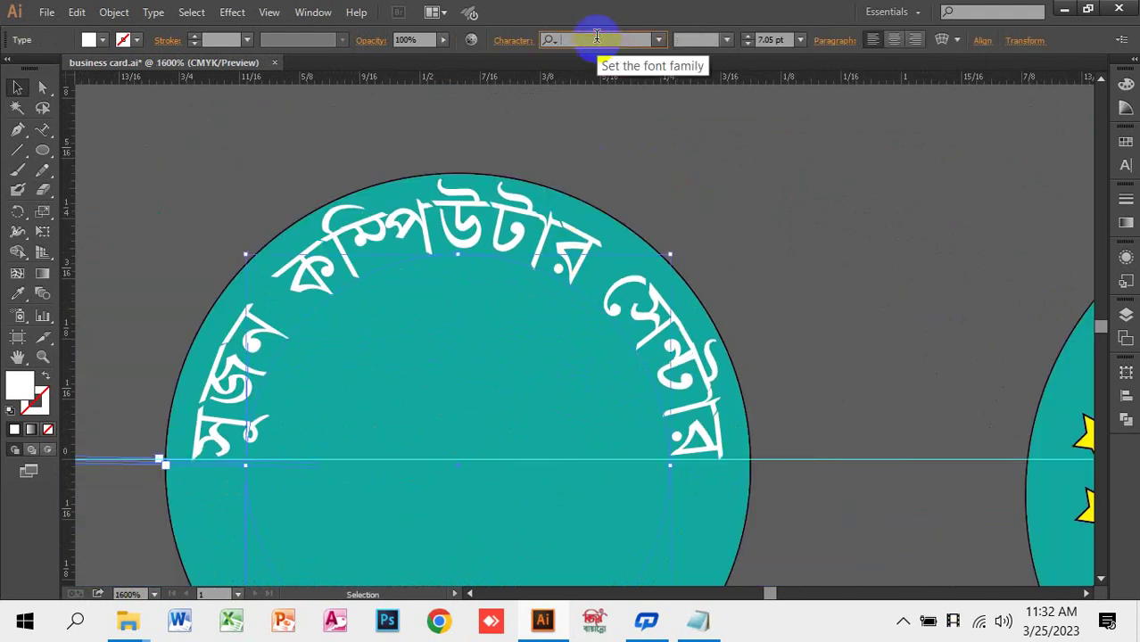
type("Sylfaen")
key("Return")
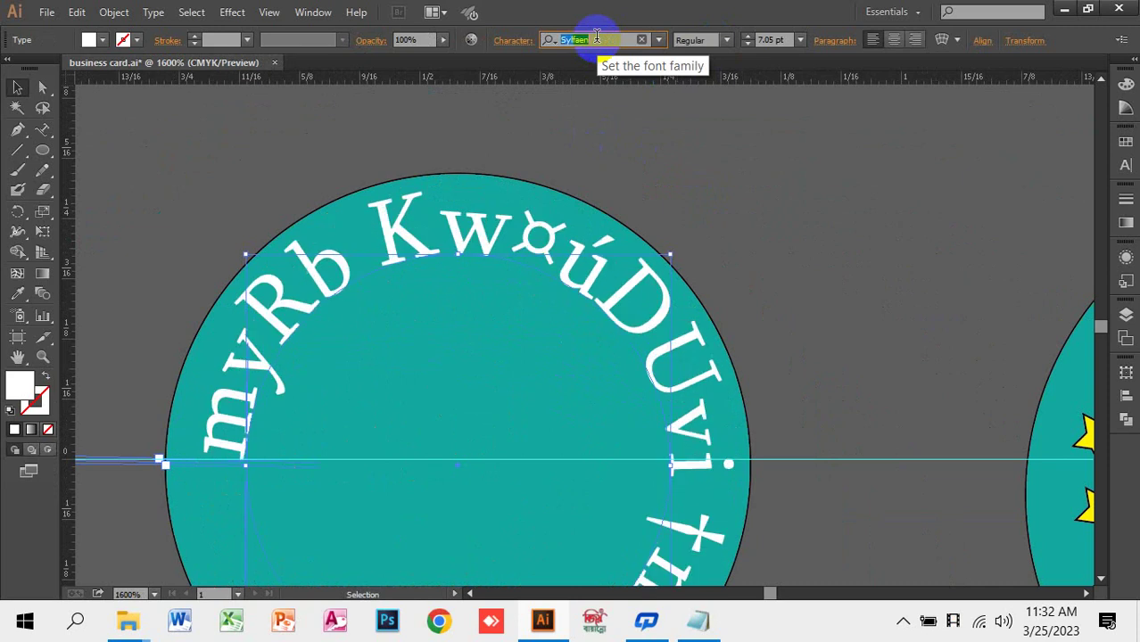
key("Down")
key("ctrl+z")
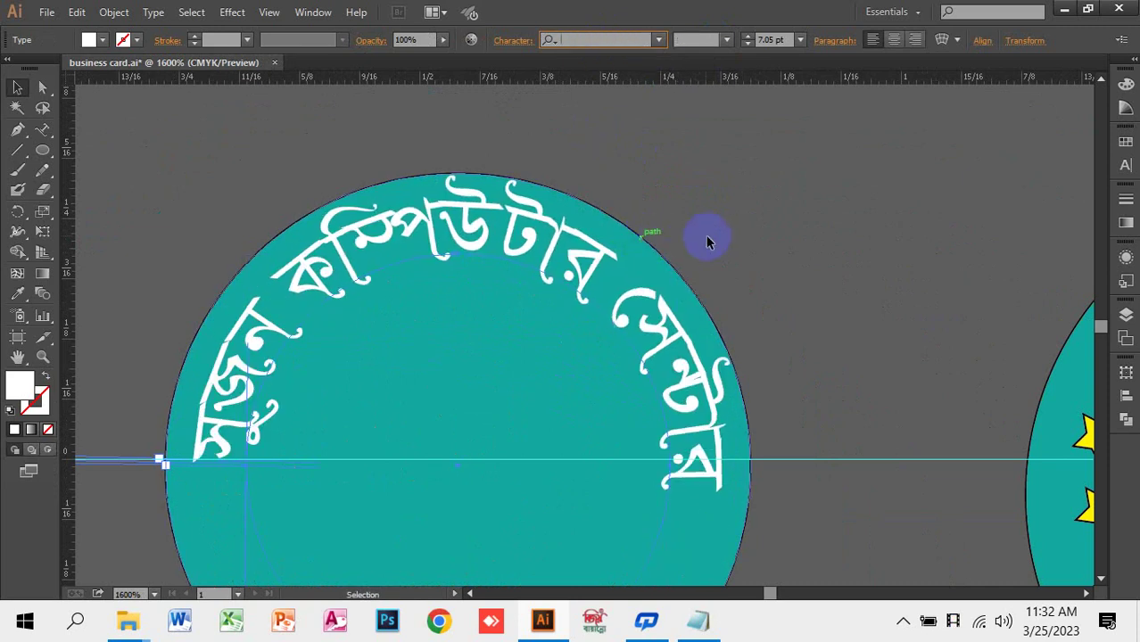
Step: Convert the arched text to outlines via right-click Create Outlines
left_click(540, 247)
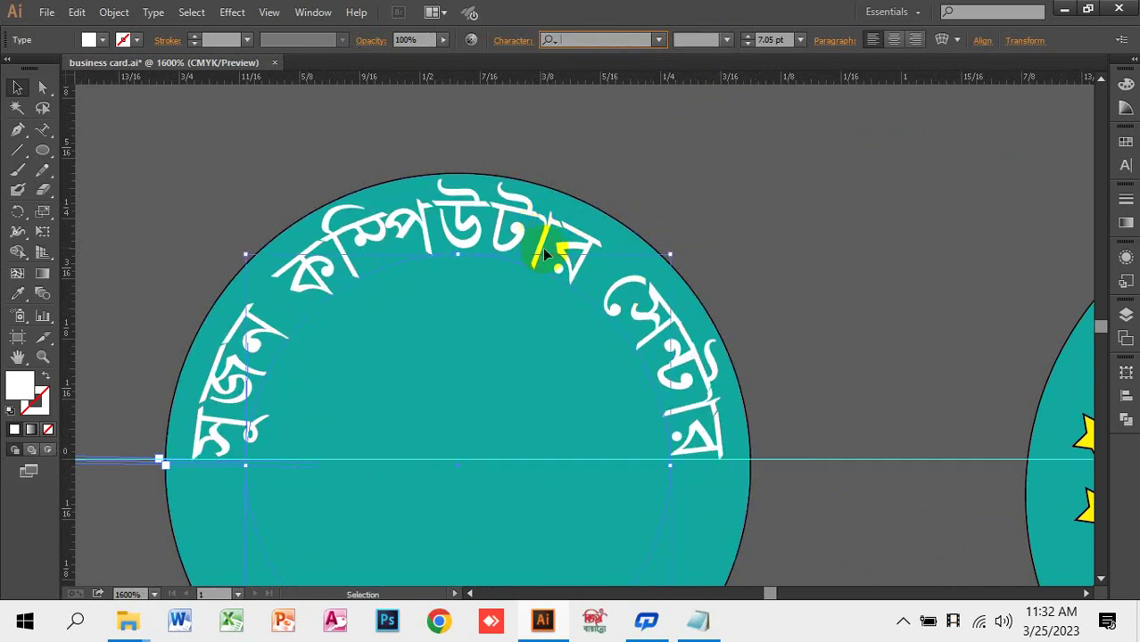
right_click(541, 245)
left_click(638, 379)
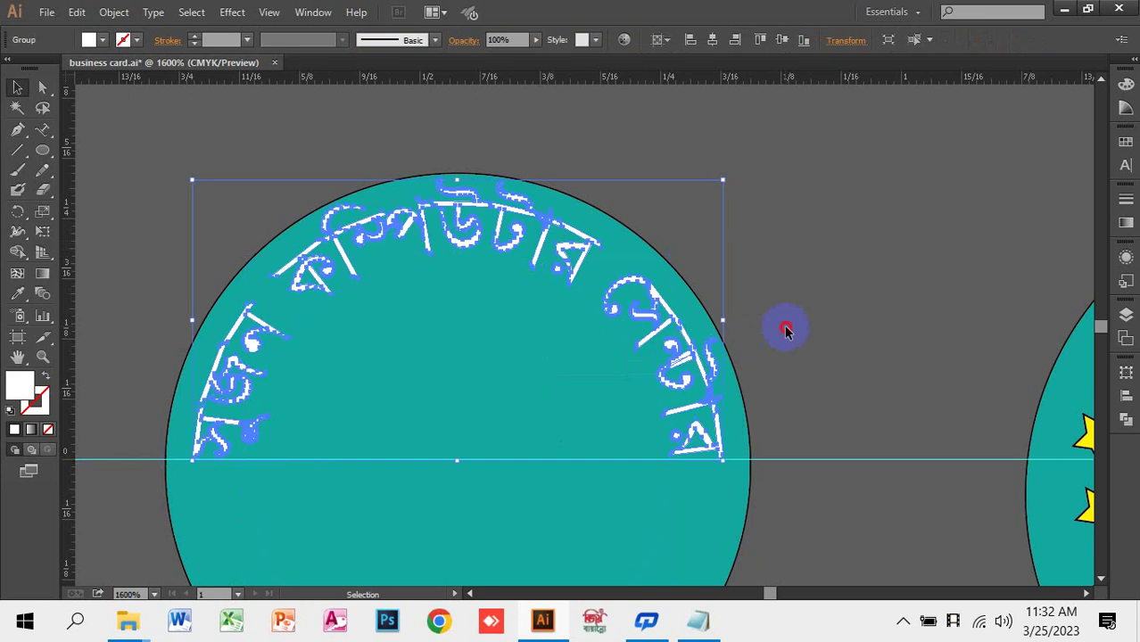
left_click(787, 326)
scroll(606, 308, "up", 5)
left_click_drag(674, 332, 595, 363)
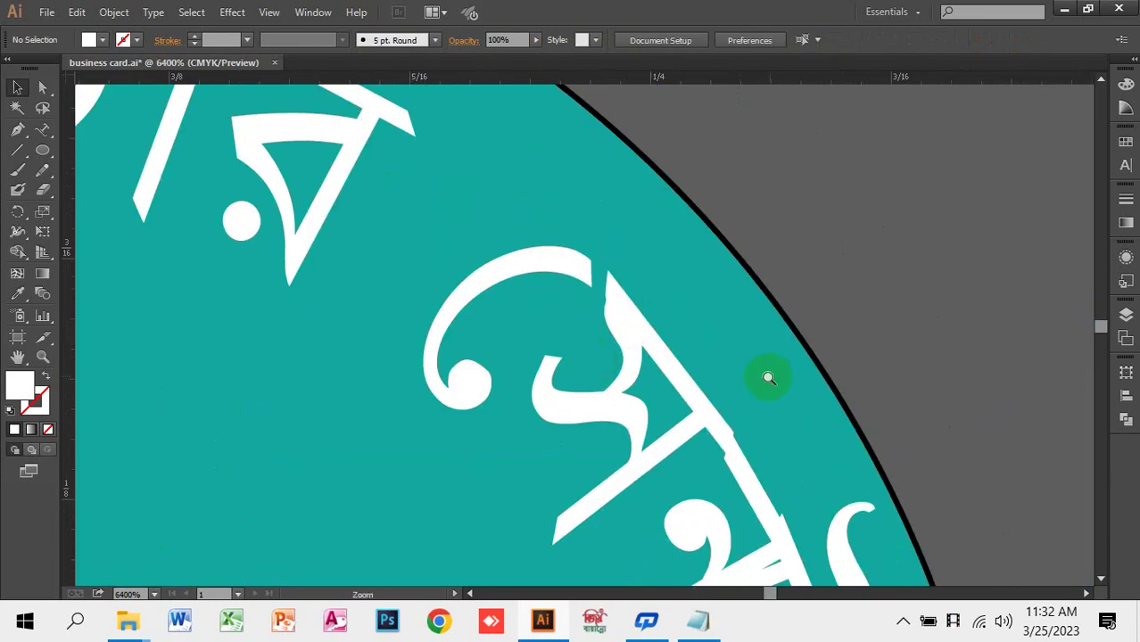
Step: With Direct Selection, nudge an anchor on one outlined letter's top curve so it joins cleanly
left_click(42, 87)
left_click(590, 288)
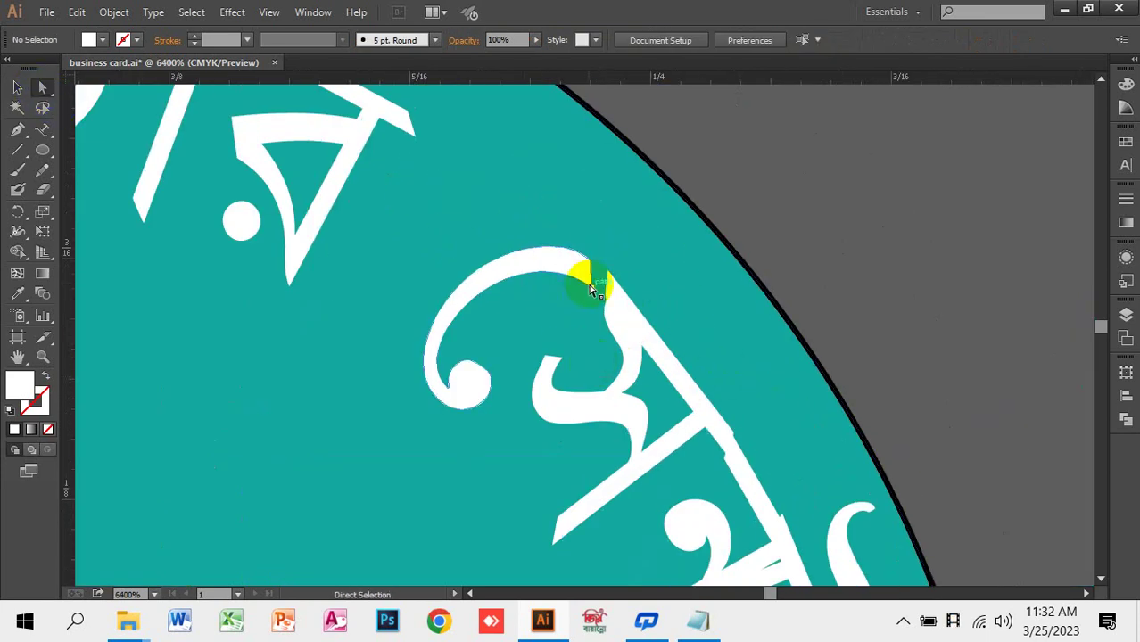
left_click_drag(591, 288, 607, 282)
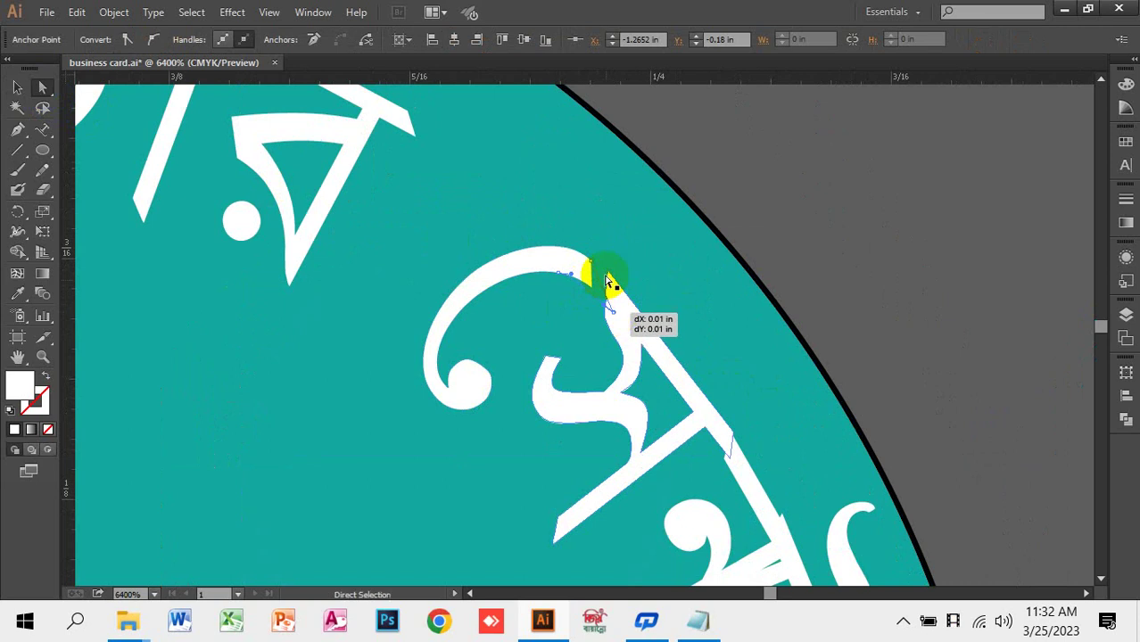
left_click_drag(607, 282, 611, 279)
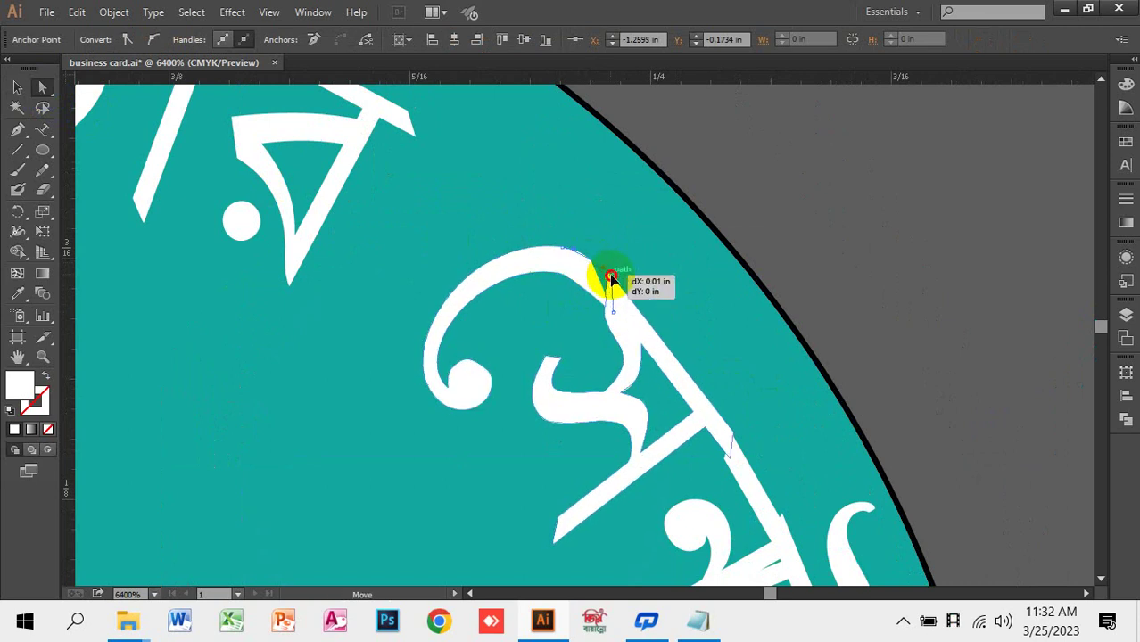
left_click(768, 220)
scroll(892, 375, "down", 1)
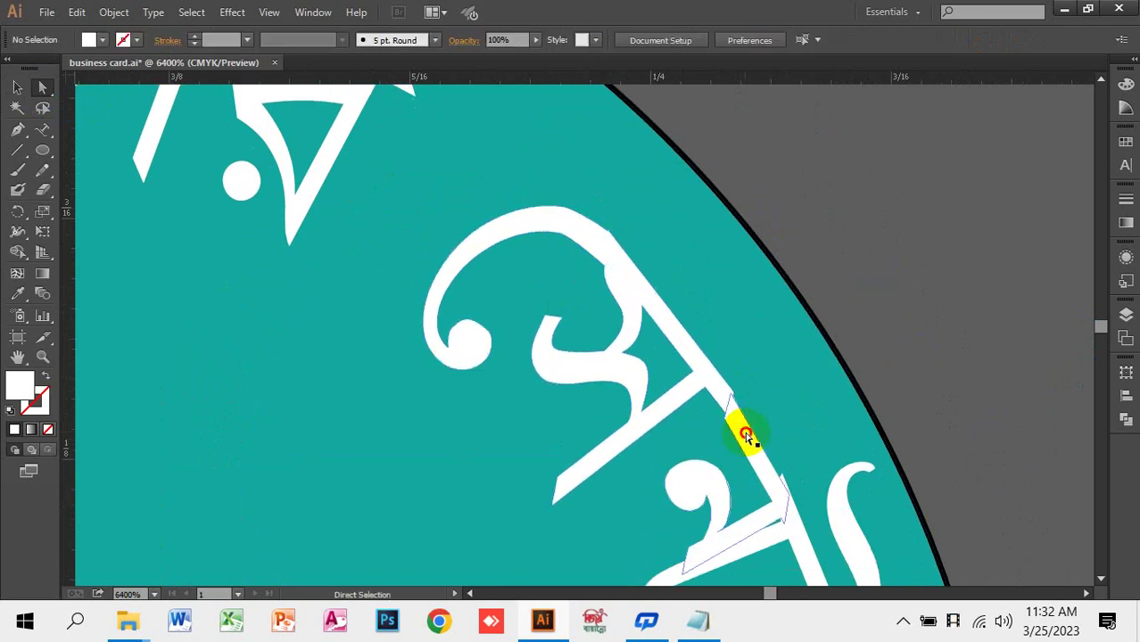
left_click_drag(746, 435, 739, 429)
left_click(874, 308)
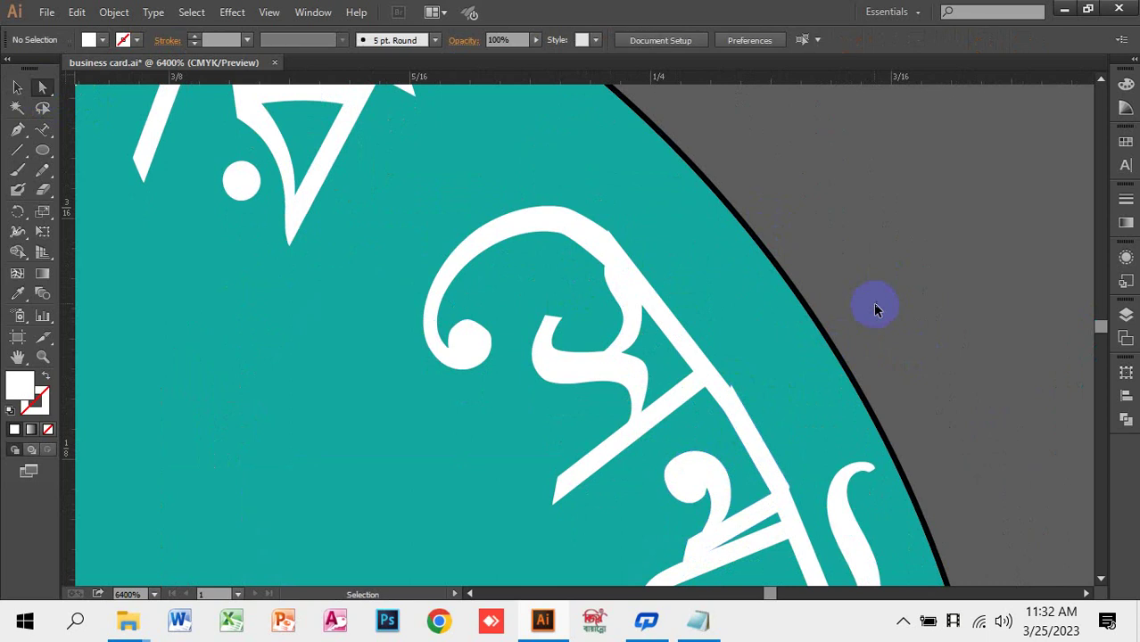
scroll(873, 302, "down", 2)
scroll(770, 333, "down", 2)
Step: Fit the whole card in view, then zoom in on the left teal circle
scroll(687, 378, "down", 2)
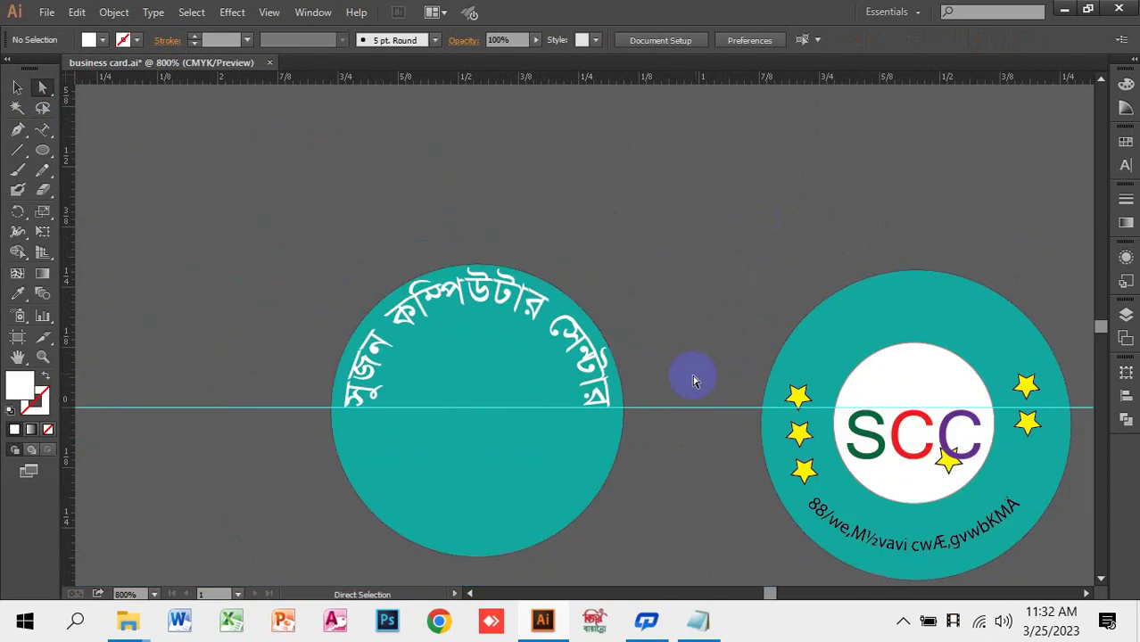
scroll(643, 302, "up", 1)
key("ctrl+0")
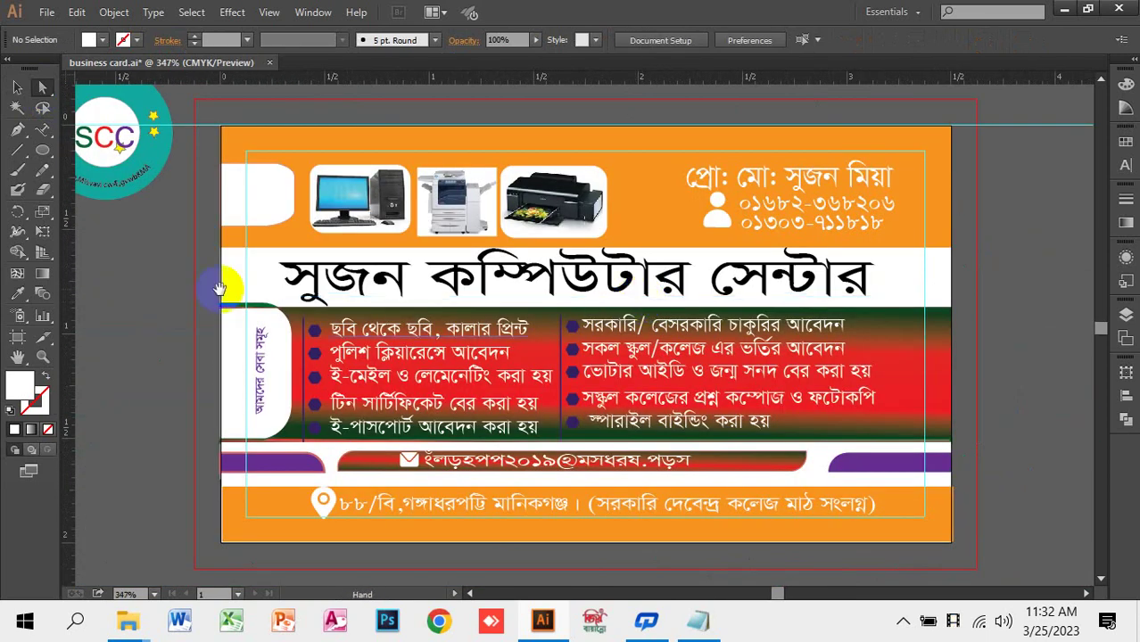
left_click_drag(224, 286, 542, 349)
left_click_drag(458, 305, 420, 318)
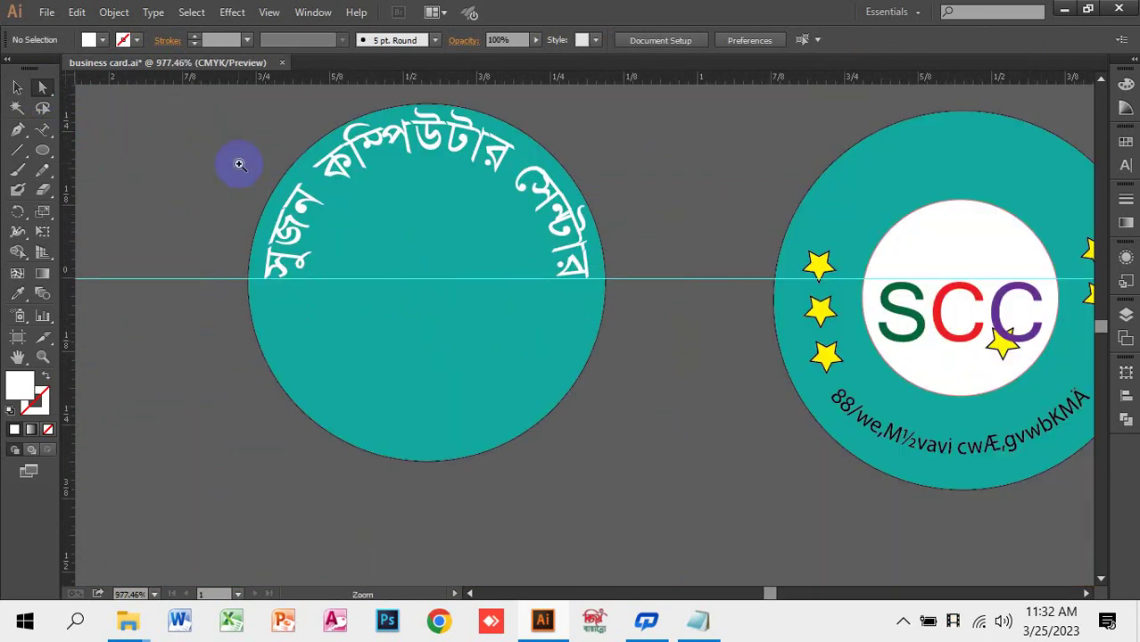
left_click(666, 445)
Step: Draw a circle inside the left teal circle and swap its fill to a white stroke
key("l")
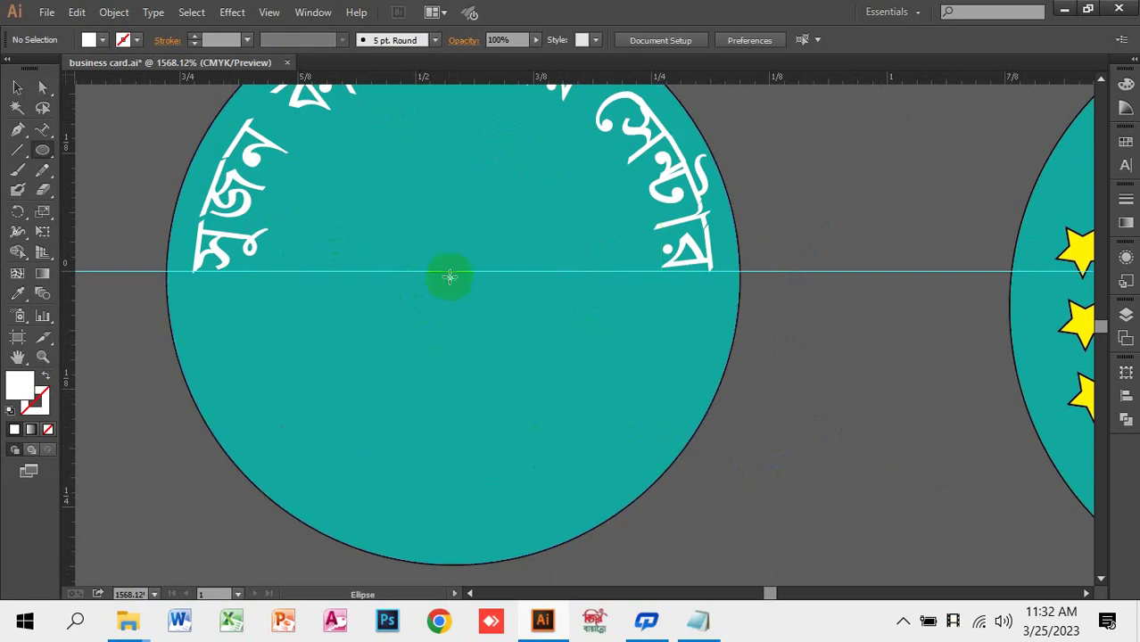
mouse_move(449, 277)
left_mouse_down()
mouse_move(688, 458)
mouse_move(670, 429)
mouse_move(687, 430)
left_mouse_up()
key("shift+x")
key("v")
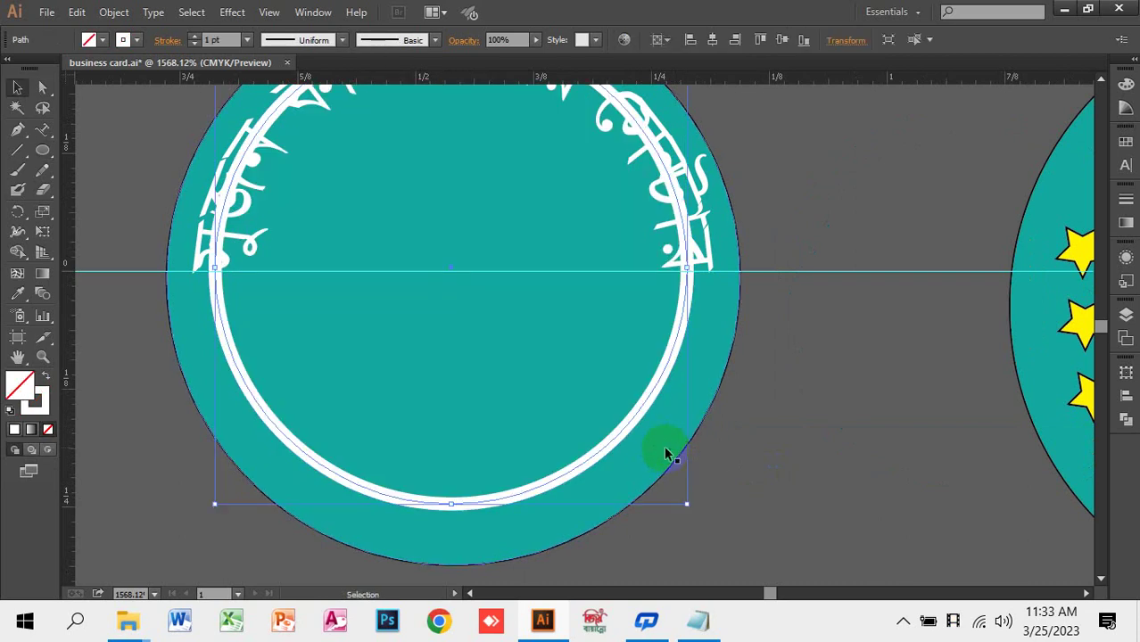
left_click(802, 446)
left_click(661, 384)
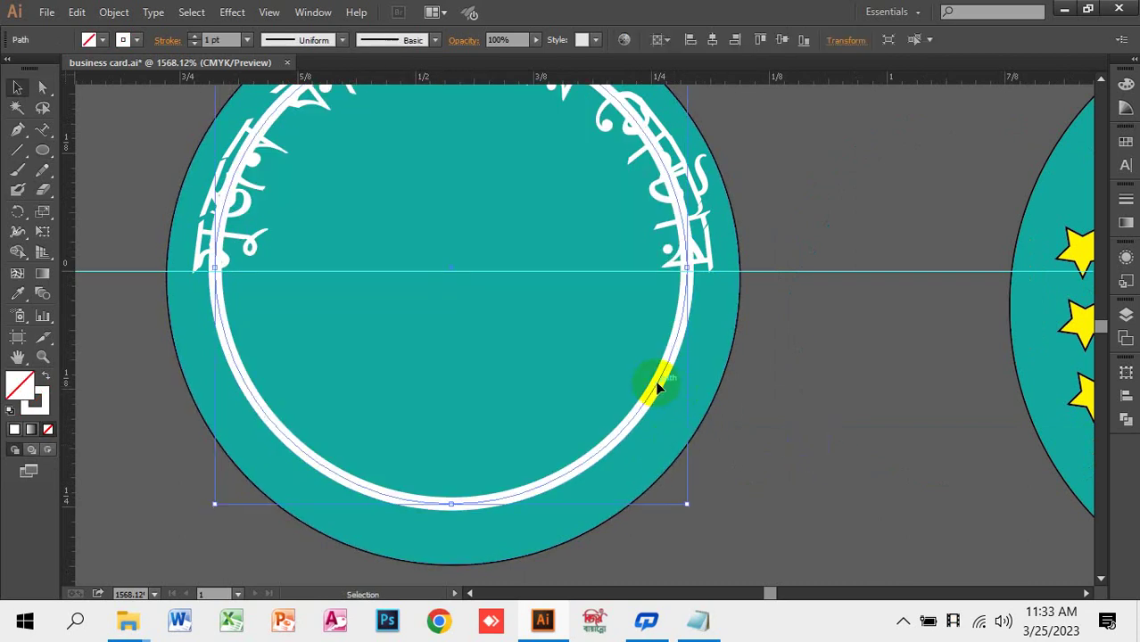
left_click(795, 363)
key("ctrl+minus")
key("ctrl+minus")
key("ctrl+minus")
key("ctrl+minus")
key("ctrl+minus")
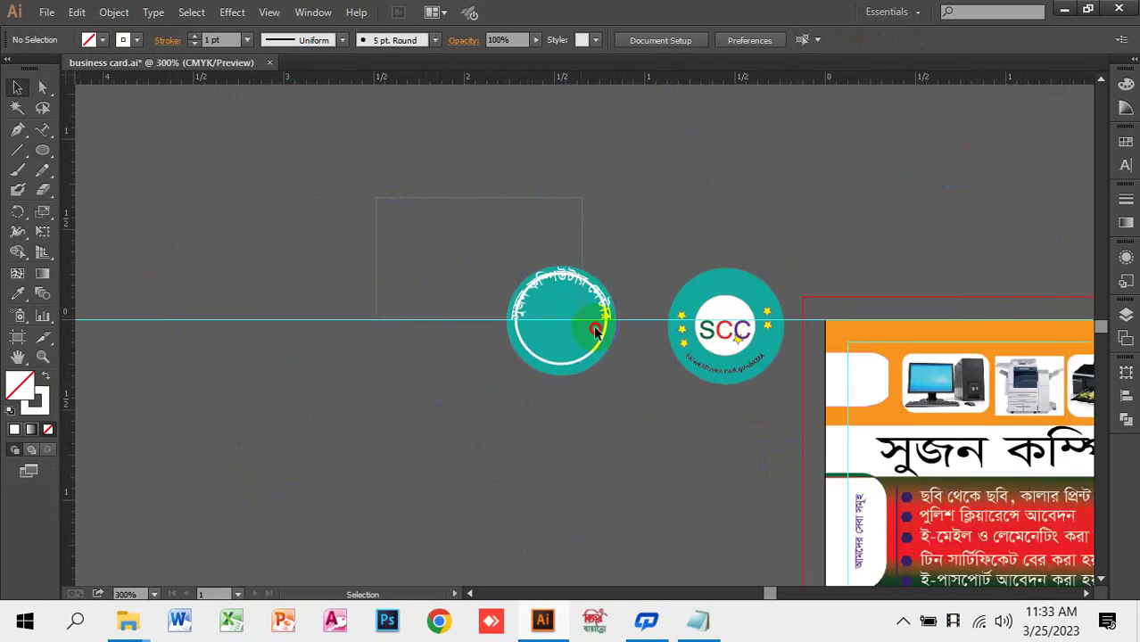
Step: Select all parts of the left badge, enlarge it and move it down and left
left_click(595, 332)
scroll(616, 321, "down", 2)
left_click(440, 185)
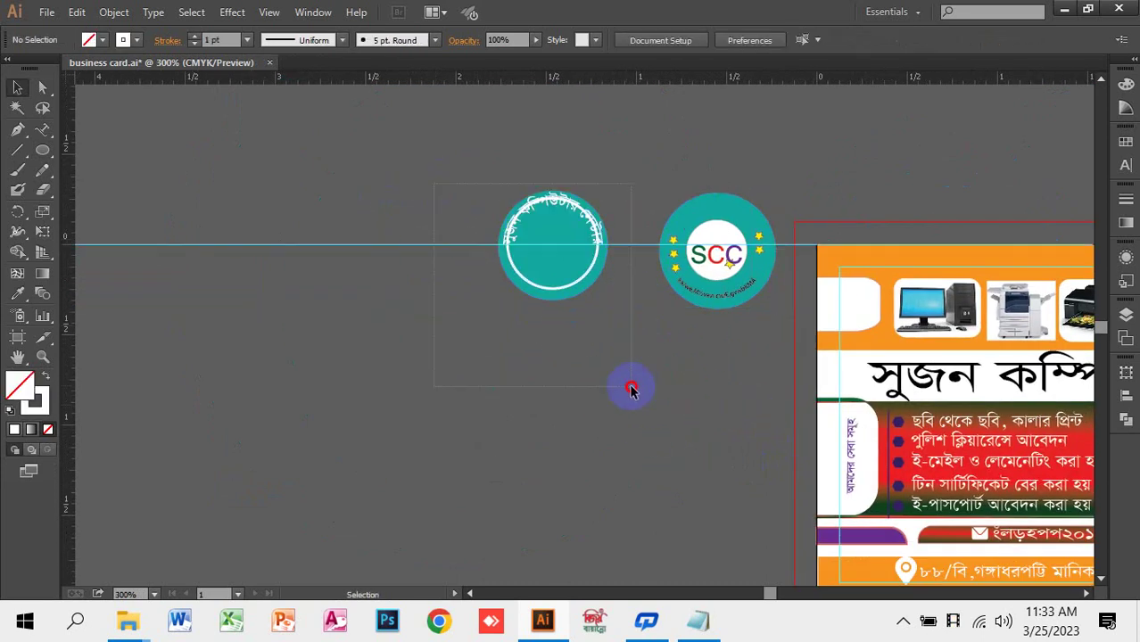
left_click_drag(631, 390, 603, 361)
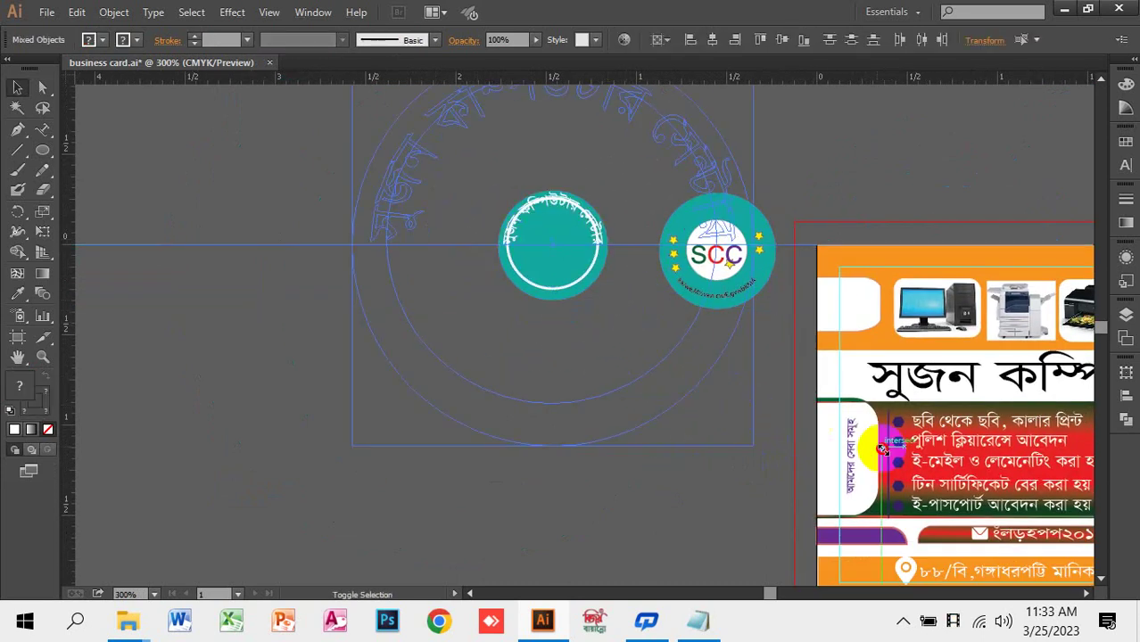
left_click_drag(607, 300, 758, 292)
left_click_drag(646, 305, 478, 375)
scroll(616, 286, "down", 2)
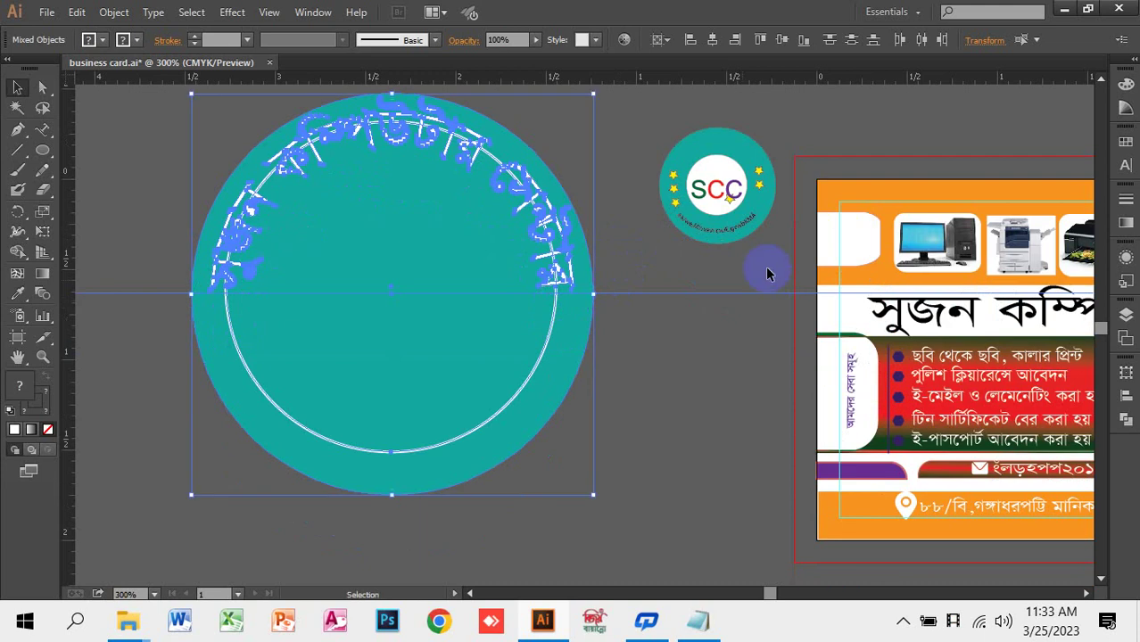
Step: Start Type on a Path text on the inner white ring's lower-left arc
left_click(649, 385)
left_click(484, 423)
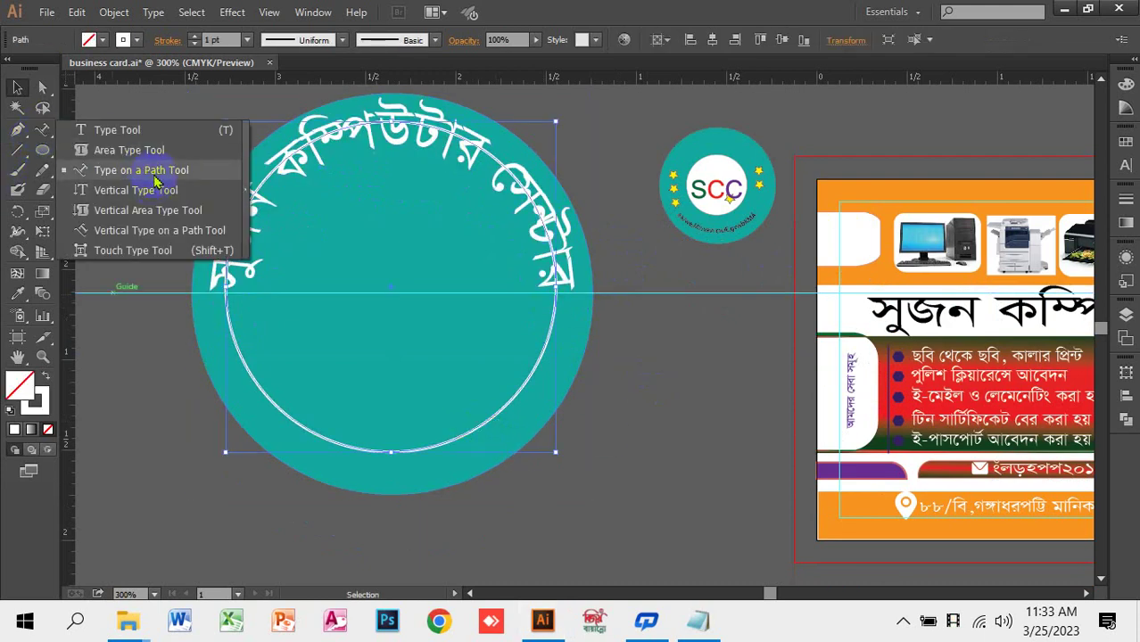
left_click_drag(41, 147, 154, 174)
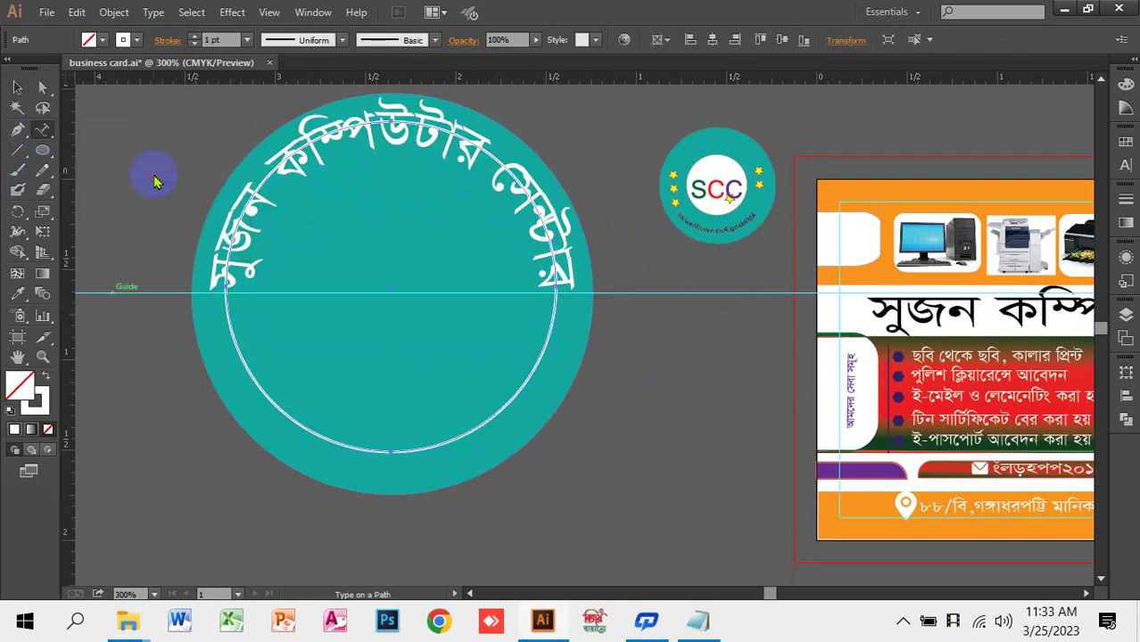
left_click(318, 435)
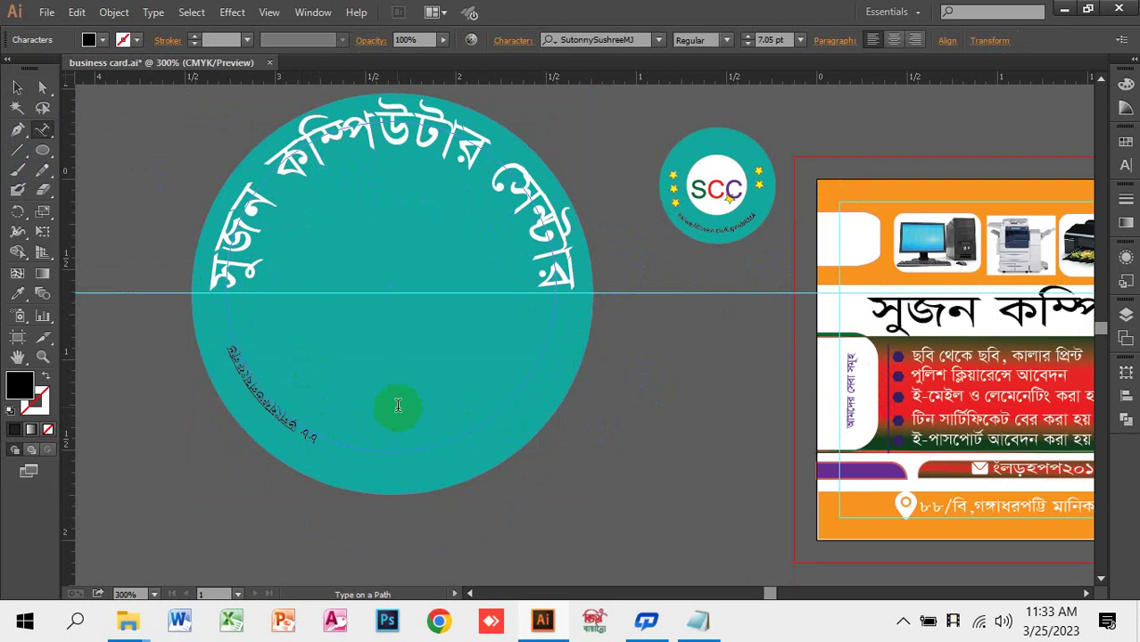
Step: Set the lower-left path text to 15 pt and delete its overflowing extra characters
left_click(17, 87)
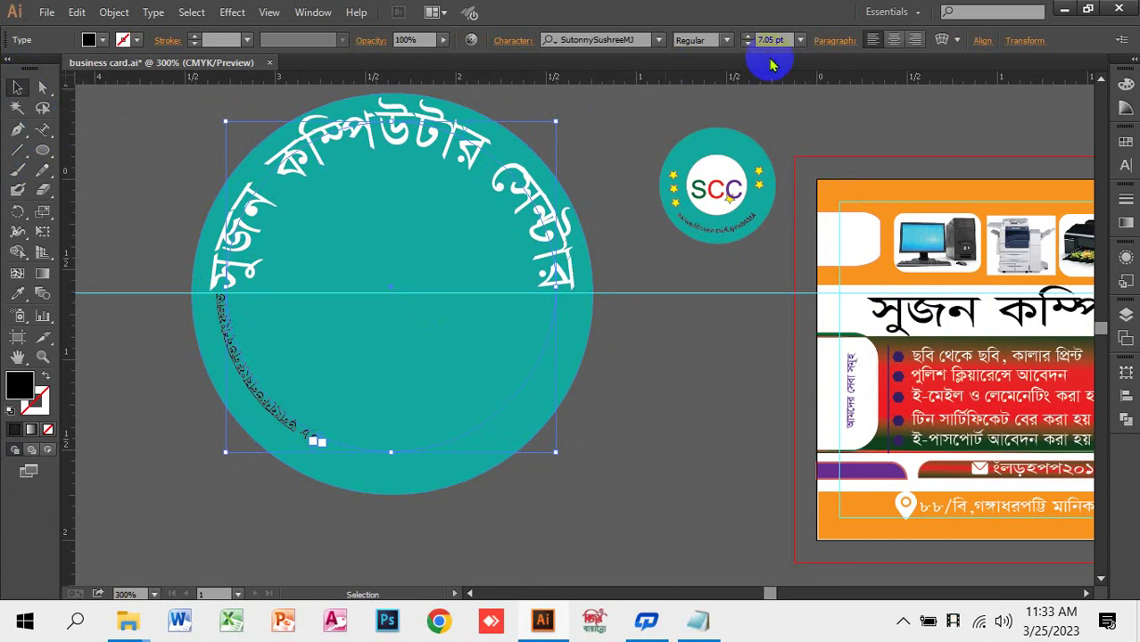
left_click_drag(766, 40, 781, 40)
key("Up")
key("Up")
key("Up")
key("Up")
key("Up")
key("Up")
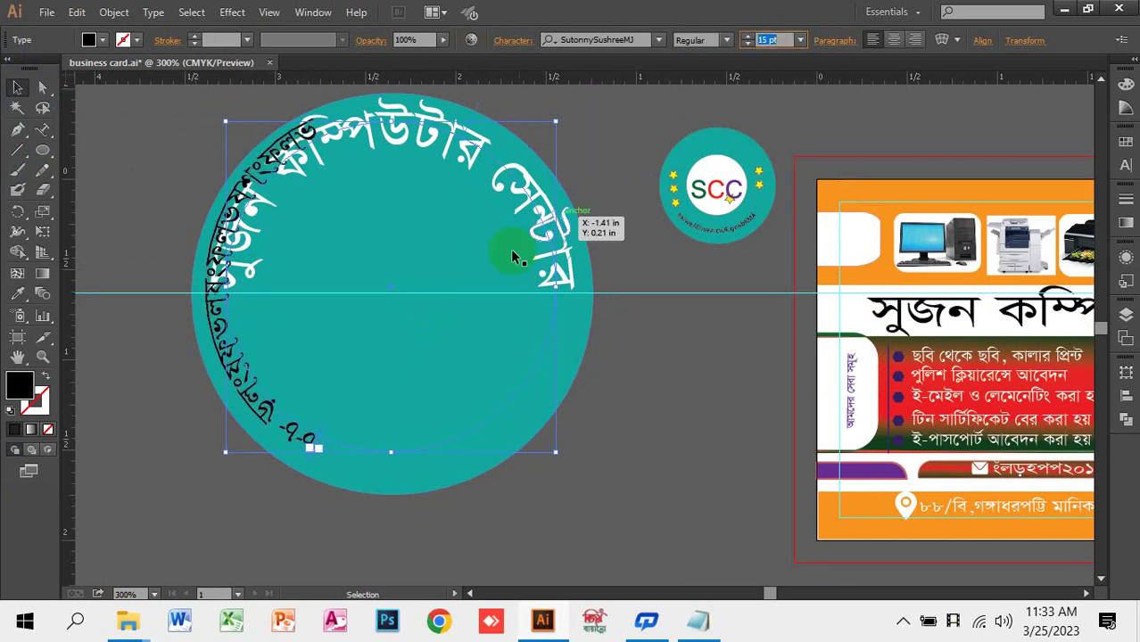
double_click(250, 403)
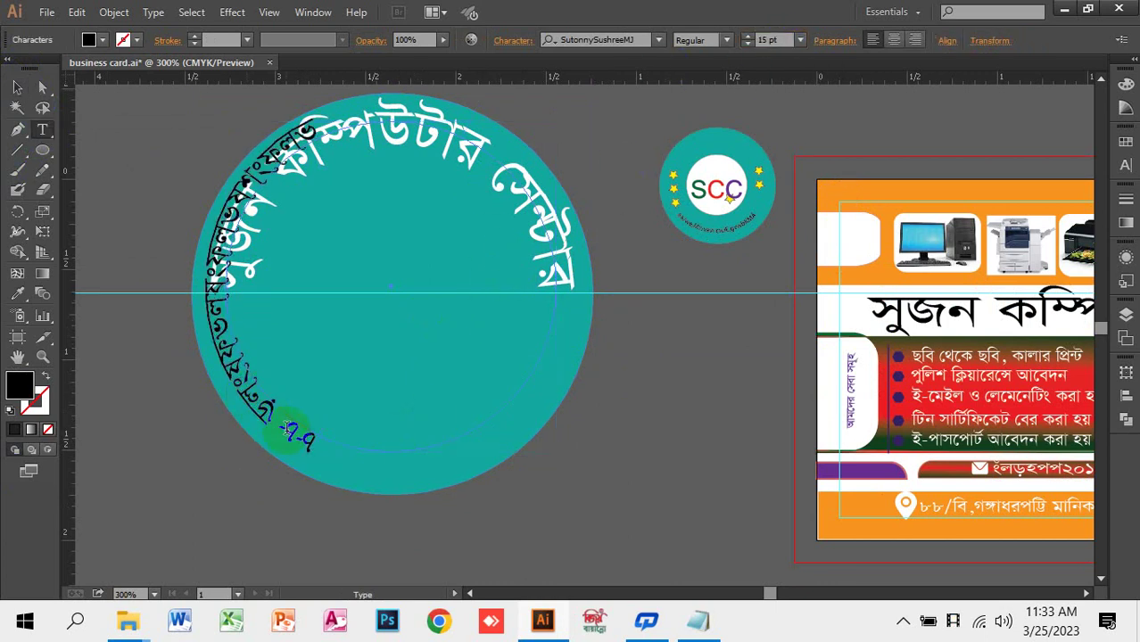
left_click_drag(254, 397, 289, 61)
key("BackSpace")
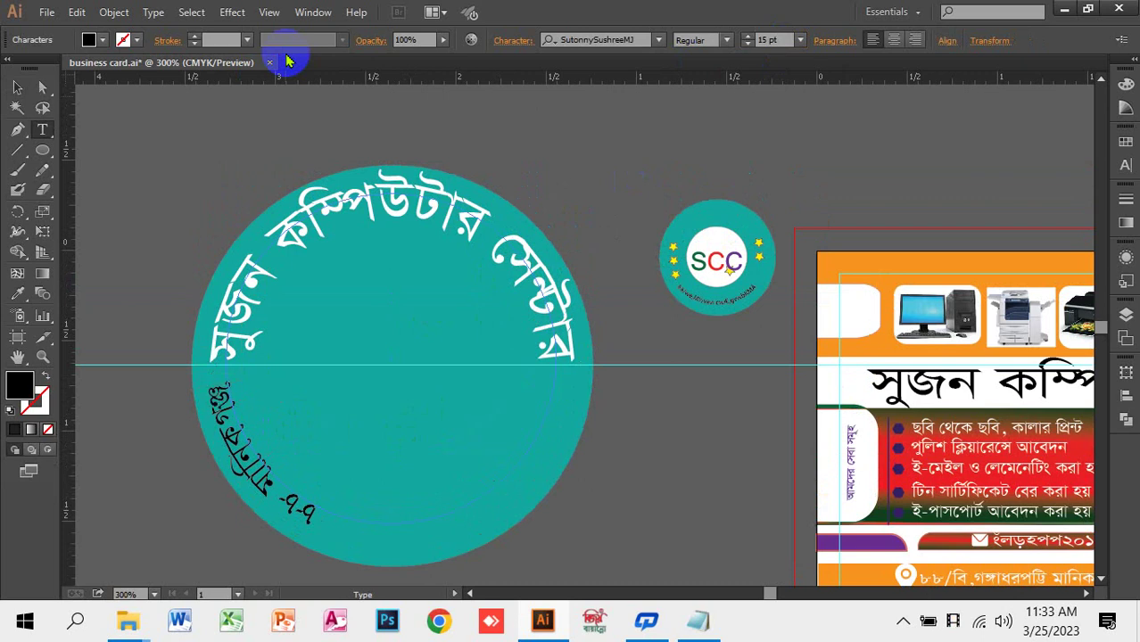
left_click(17, 87)
Step: Fill the teal badge circle with the business card's orange using the Eyedropper
left_click(114, 308)
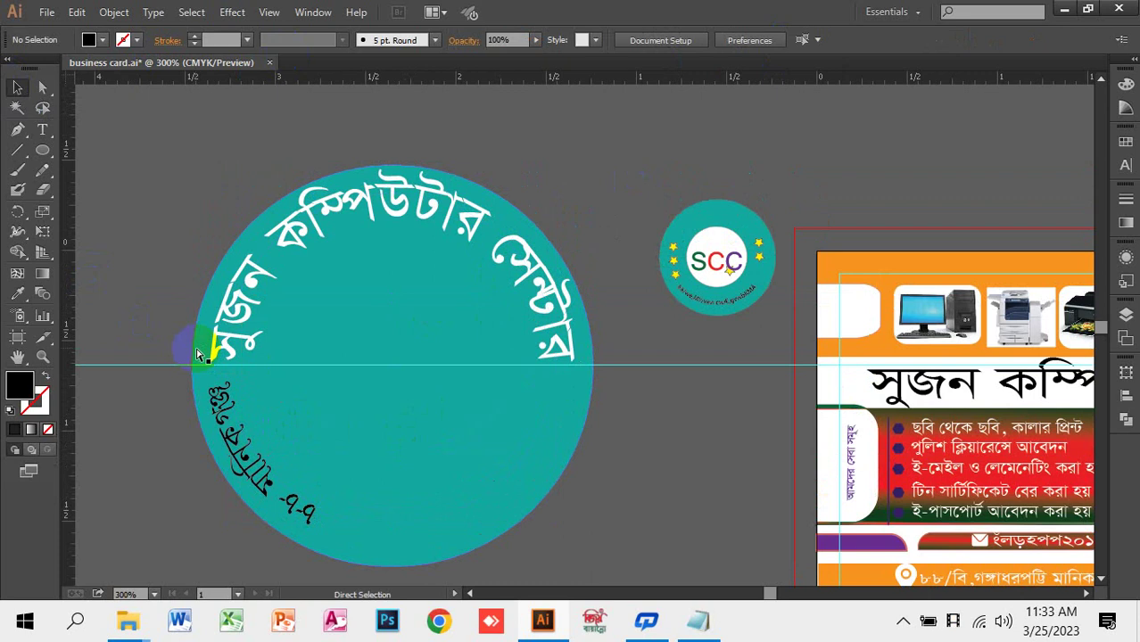
key("ctrl+plus")
left_click(272, 412)
key("ctrl+z")
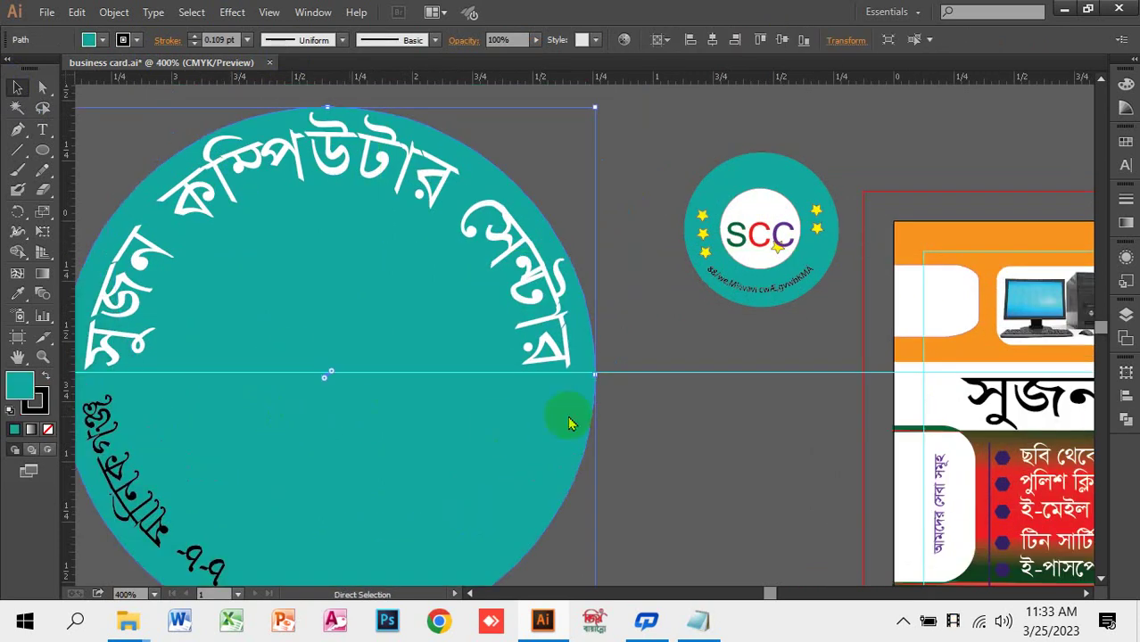
scroll(565, 414, "down", 3)
left_click_drag(230, 457, 344, 510)
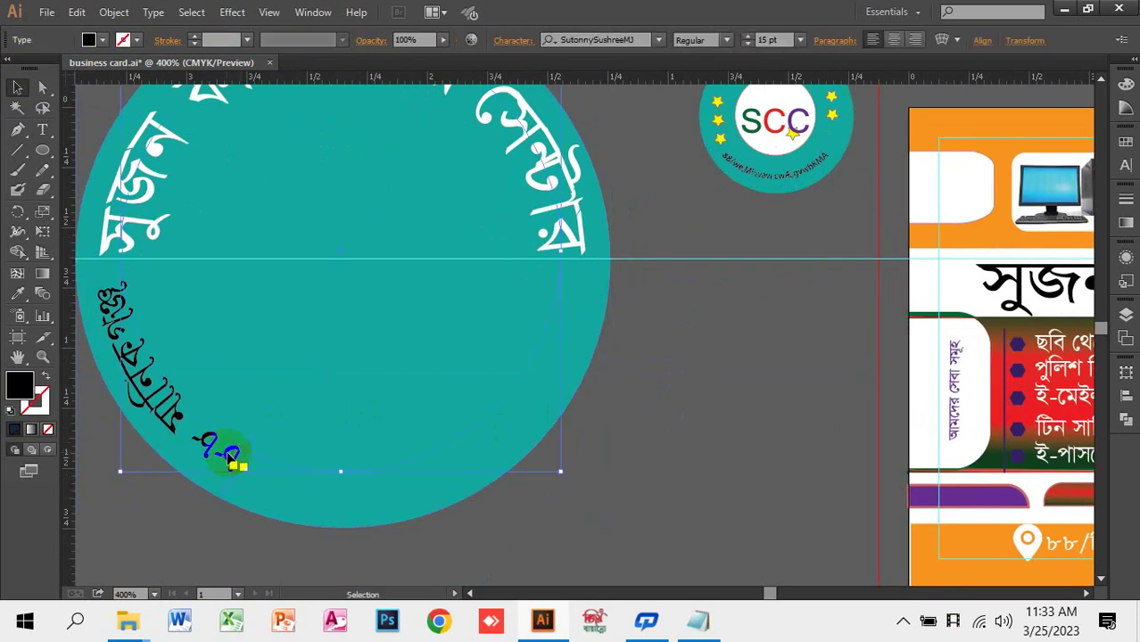
key("ctrl+z")
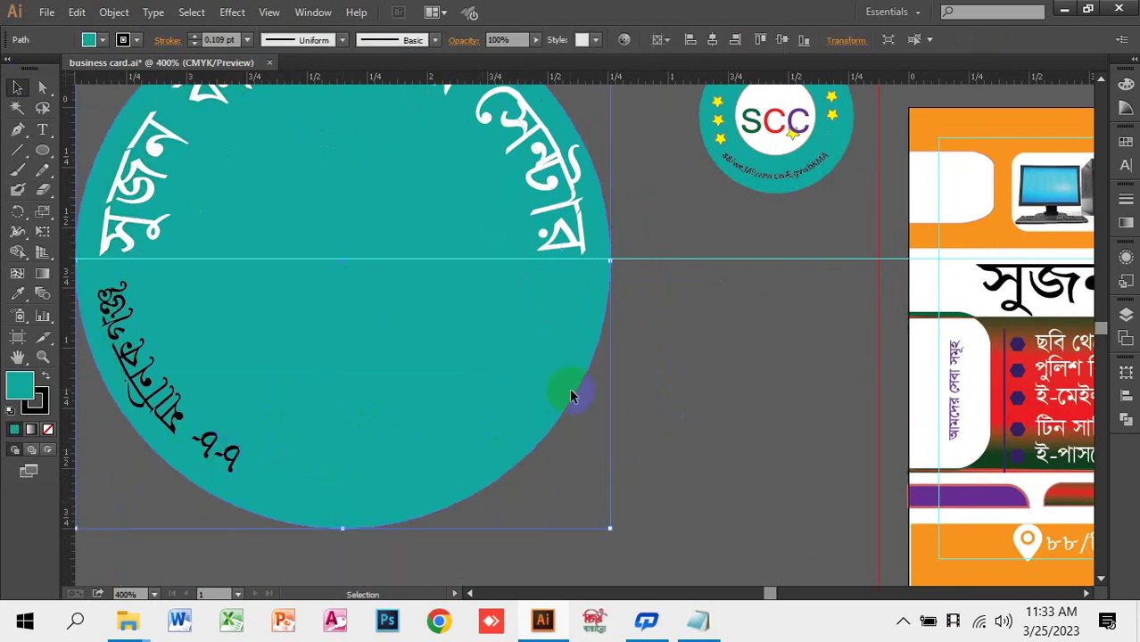
key("i")
left_click(1026, 128)
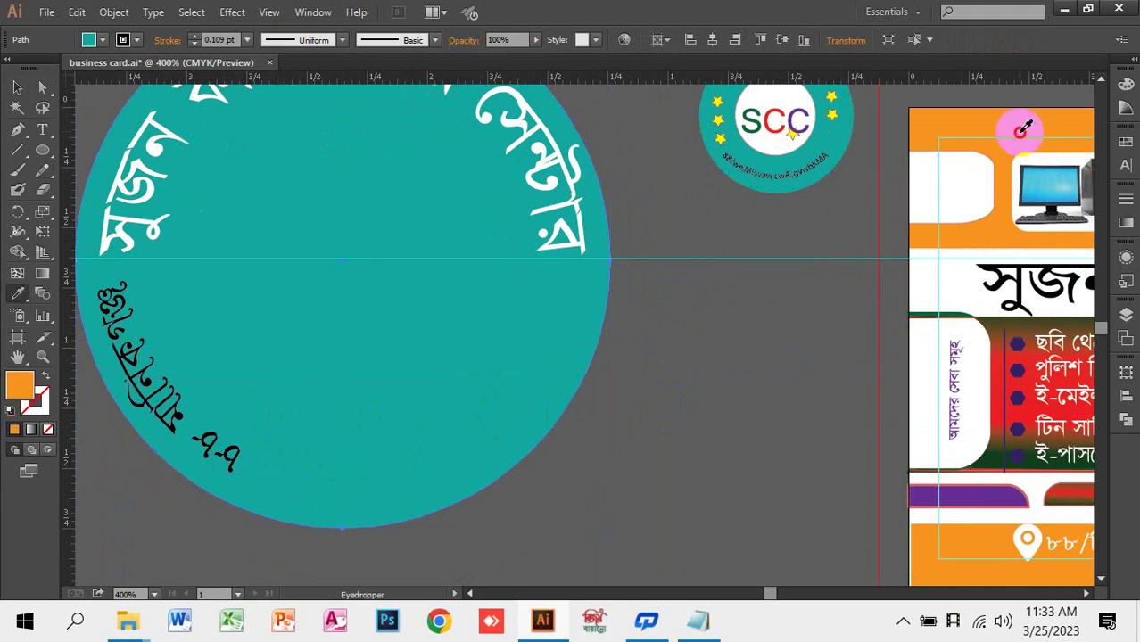
Step: Select the curved black text and begin sliding it along the circle
key("v")
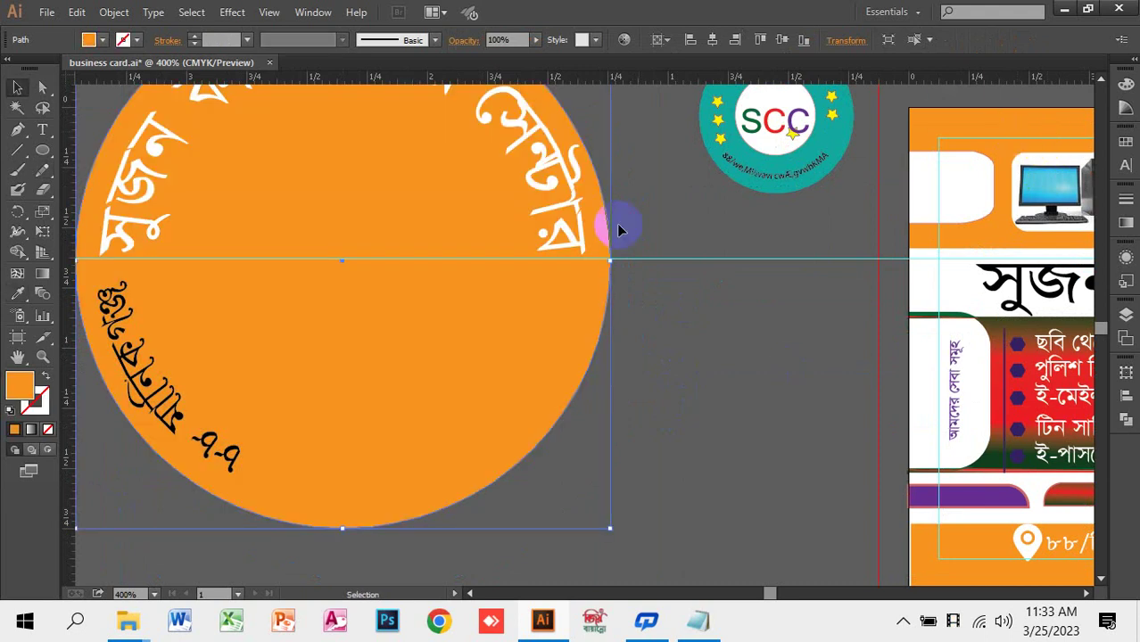
left_click(152, 412)
left_click_drag(144, 437, 228, 534)
mouse_move(534, 158)
left_mouse_down()
mouse_move(530, 123)
mouse_move(316, 323)
left_mouse_up()
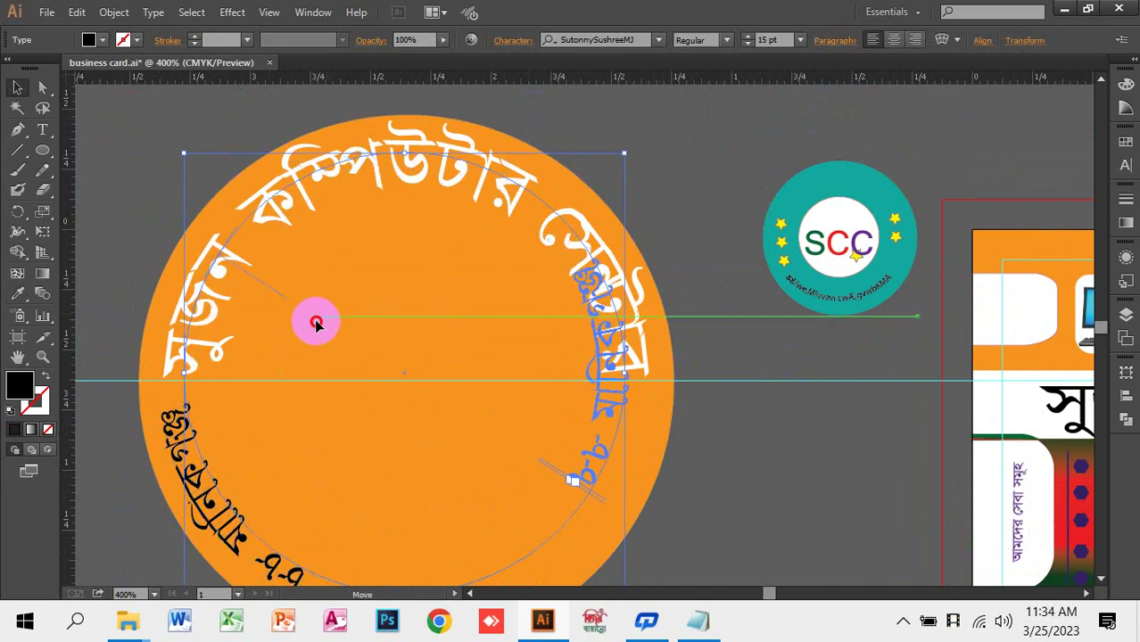
Step: Slide the curved black text down to the bottom of the orange circle
mouse_move(317, 323)
left_mouse_down()
mouse_move(476, 445)
mouse_move(326, 531)
left_mouse_up()
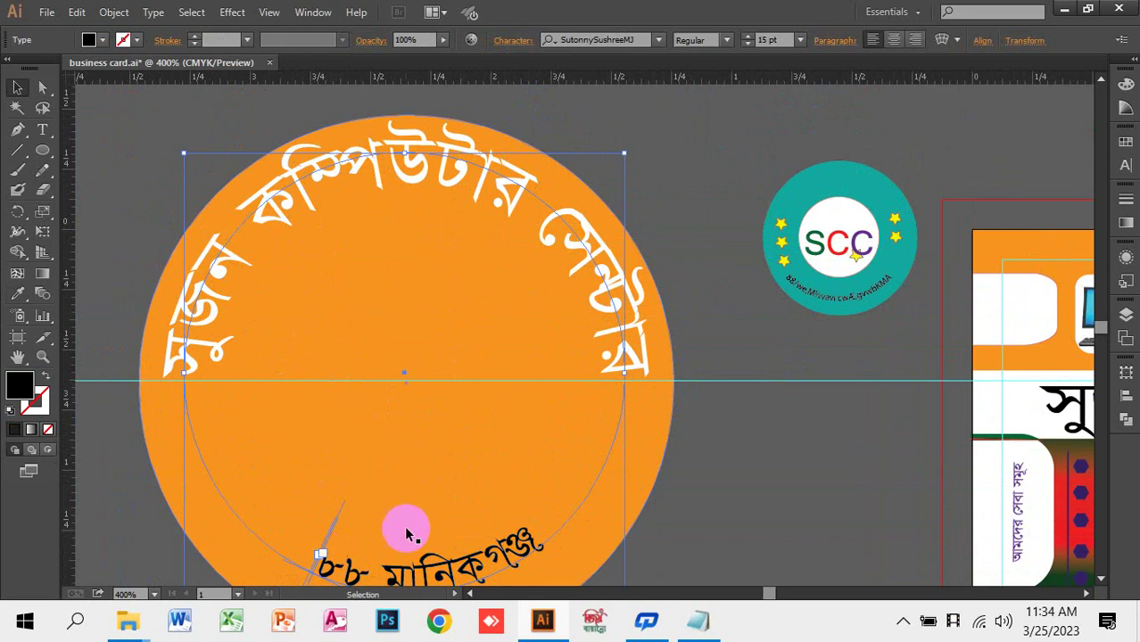
left_click(687, 474)
key("ctrl+minus")
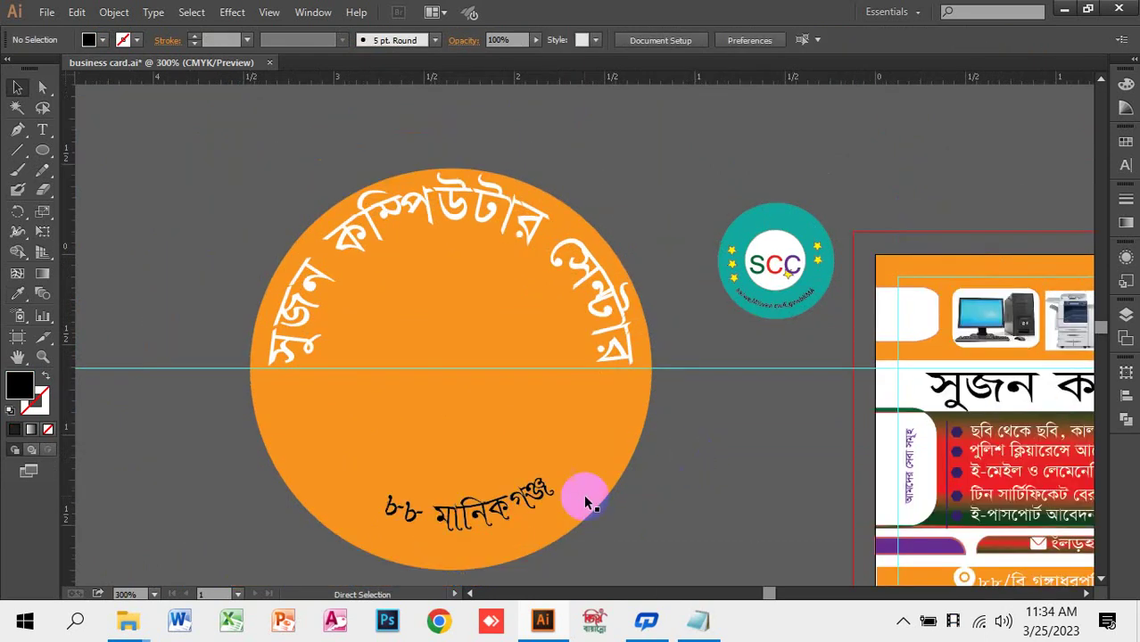
left_click(438, 482)
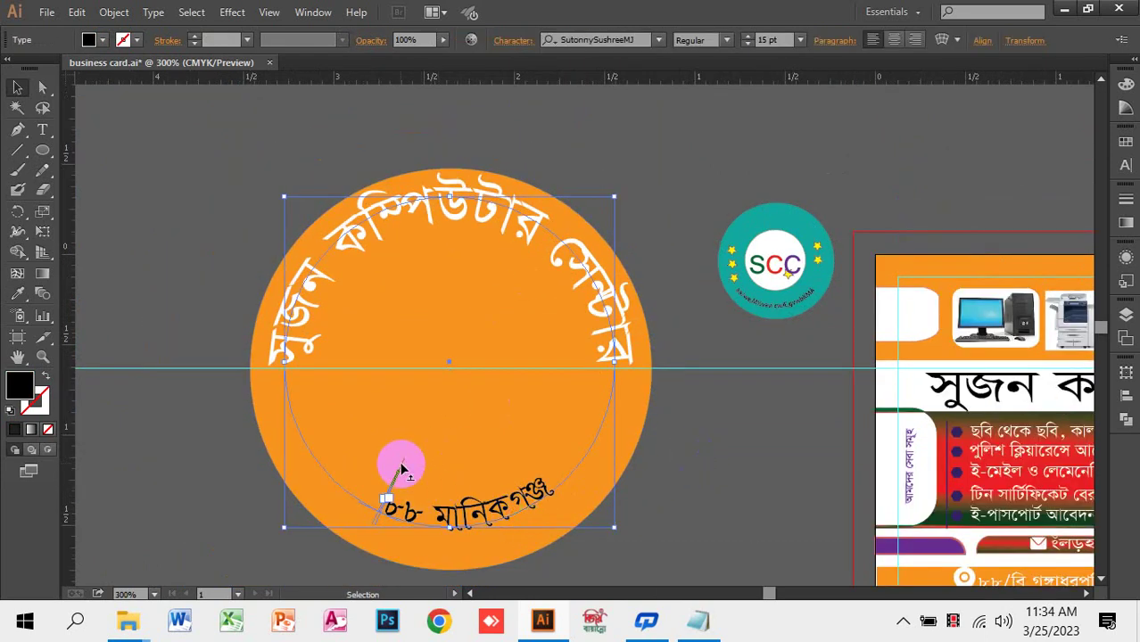
left_click_drag(399, 466, 382, 464)
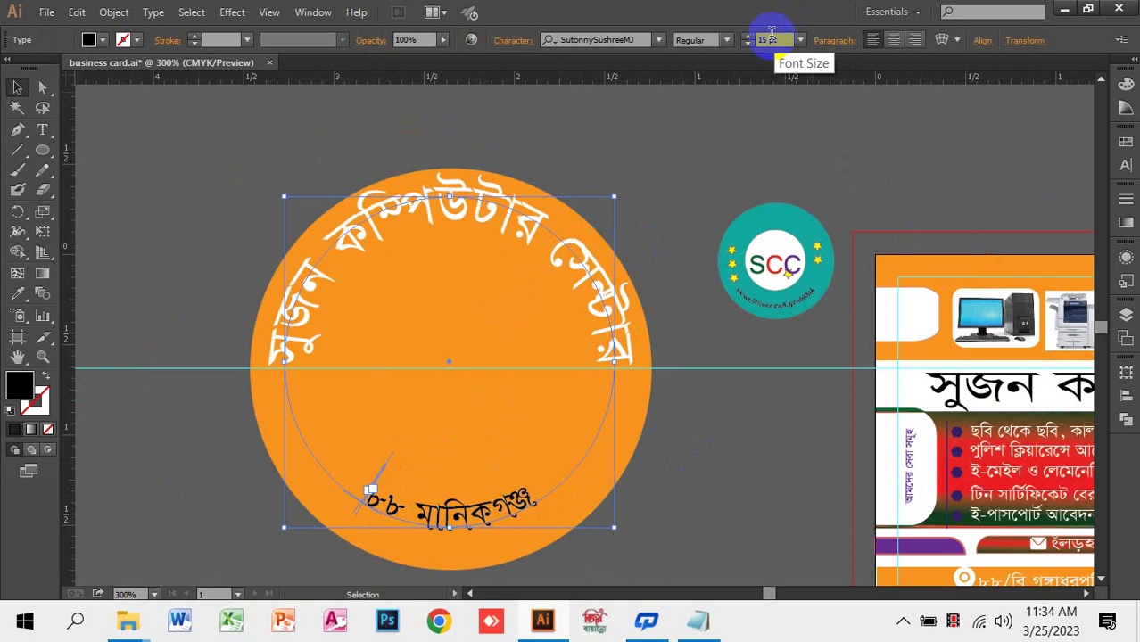
mouse_move(620, 377)
left_mouse_down()
mouse_move(604, 536)
mouse_move(648, 560)
left_mouse_up()
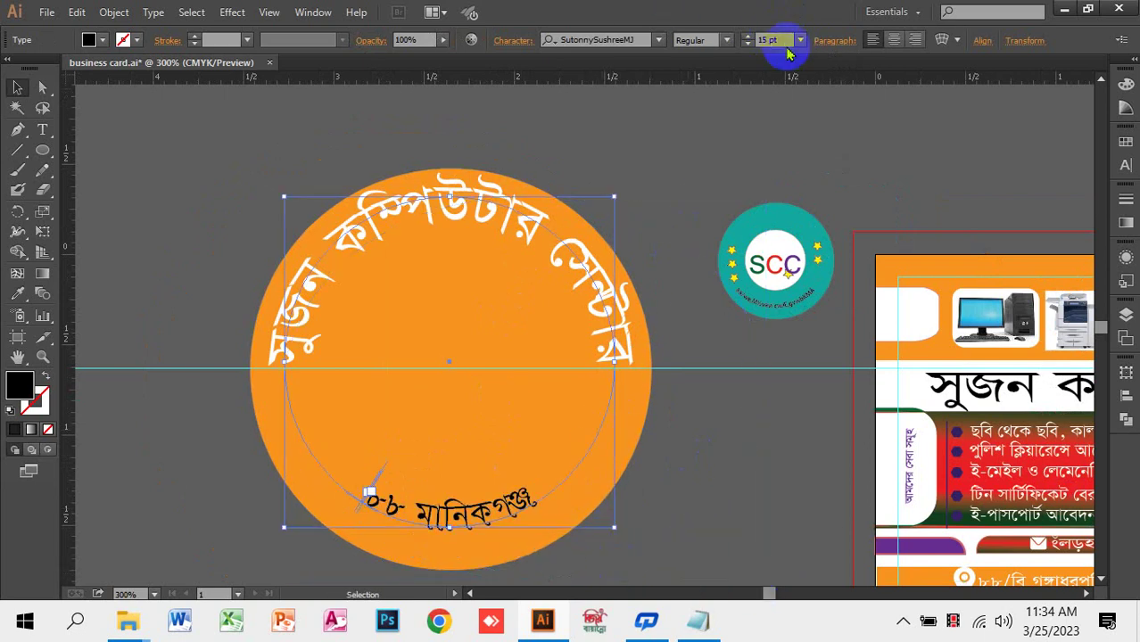
Step: Enlarge the bottom text to 23 pt and centre it beneath the orange circle
scroll(773, 40, "up", 3)
scroll(772, 41, "up", 5)
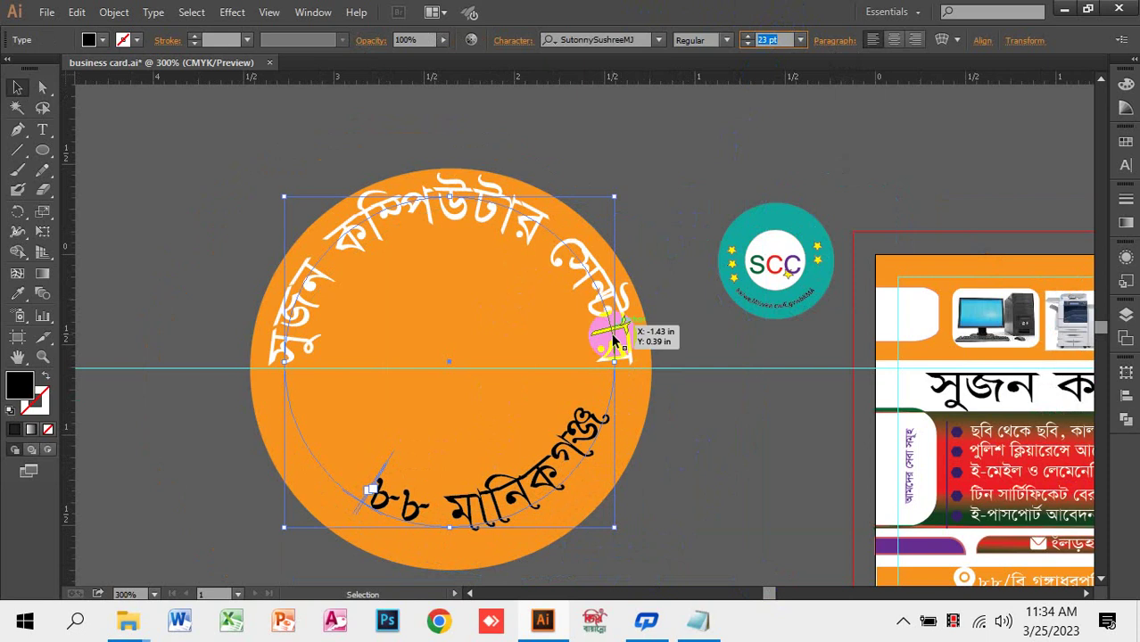
left_click_drag(389, 465, 332, 451)
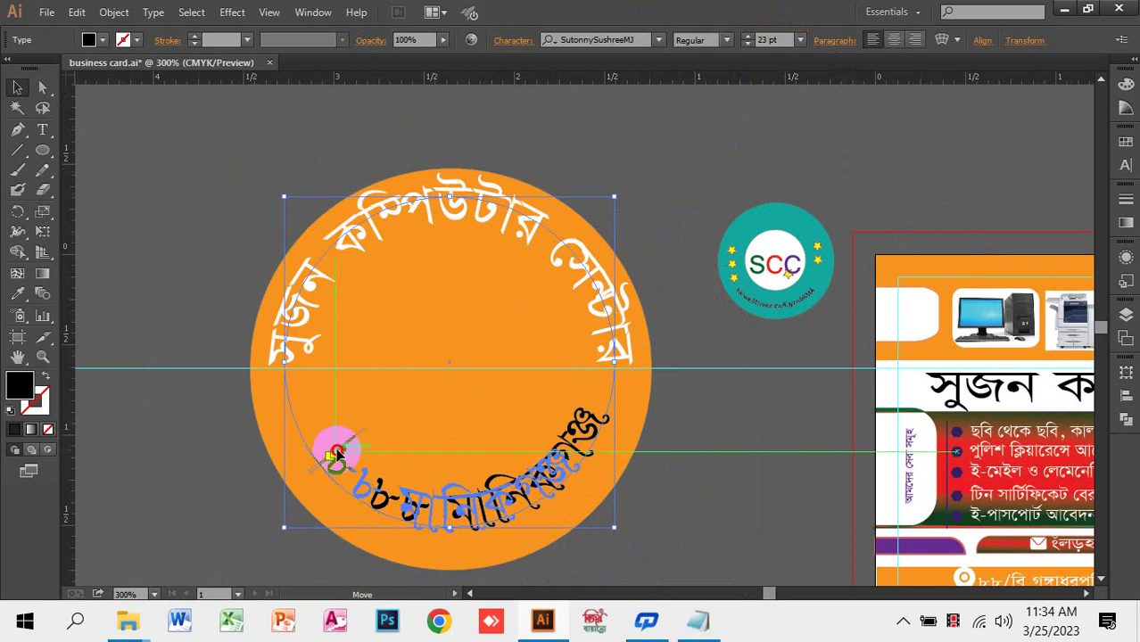
left_click(797, 405)
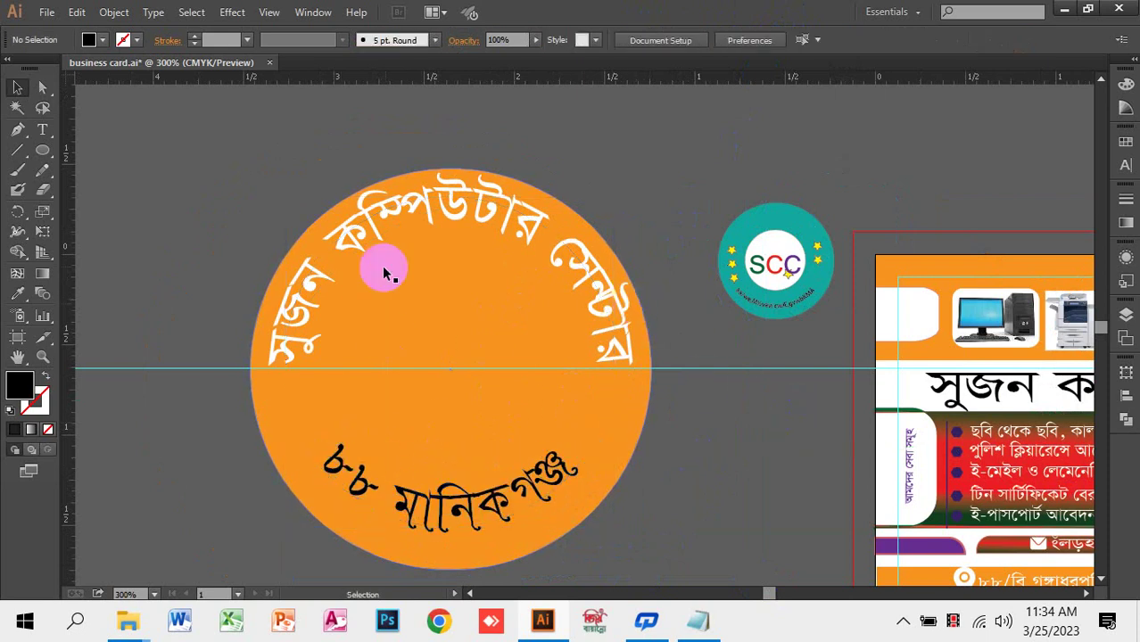
double_click(560, 475)
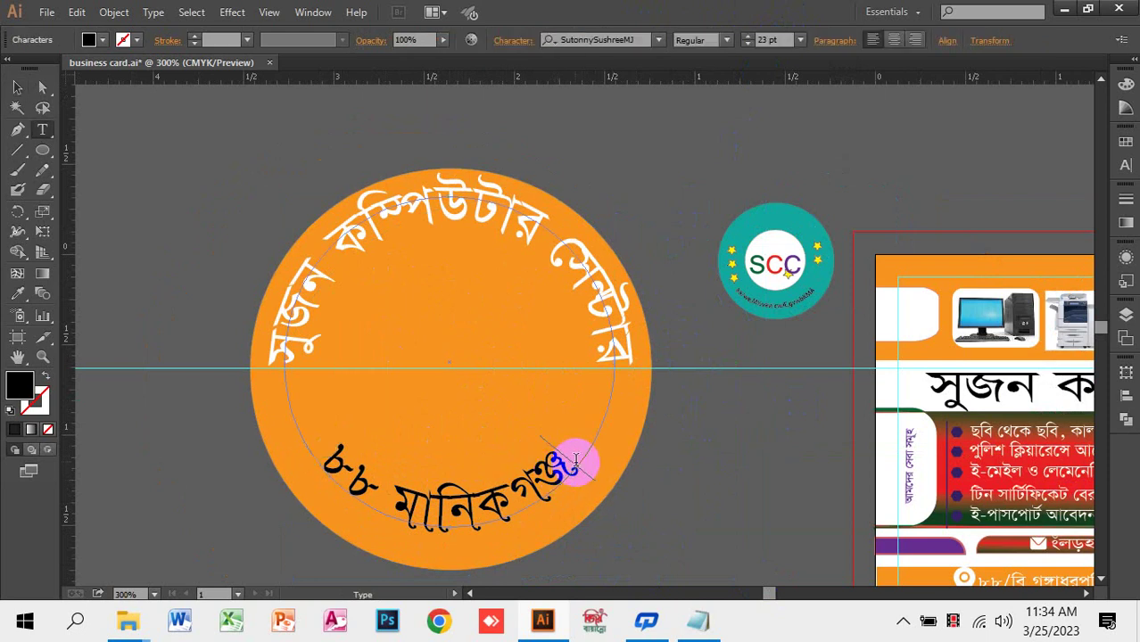
left_click(17, 86)
left_click(147, 229)
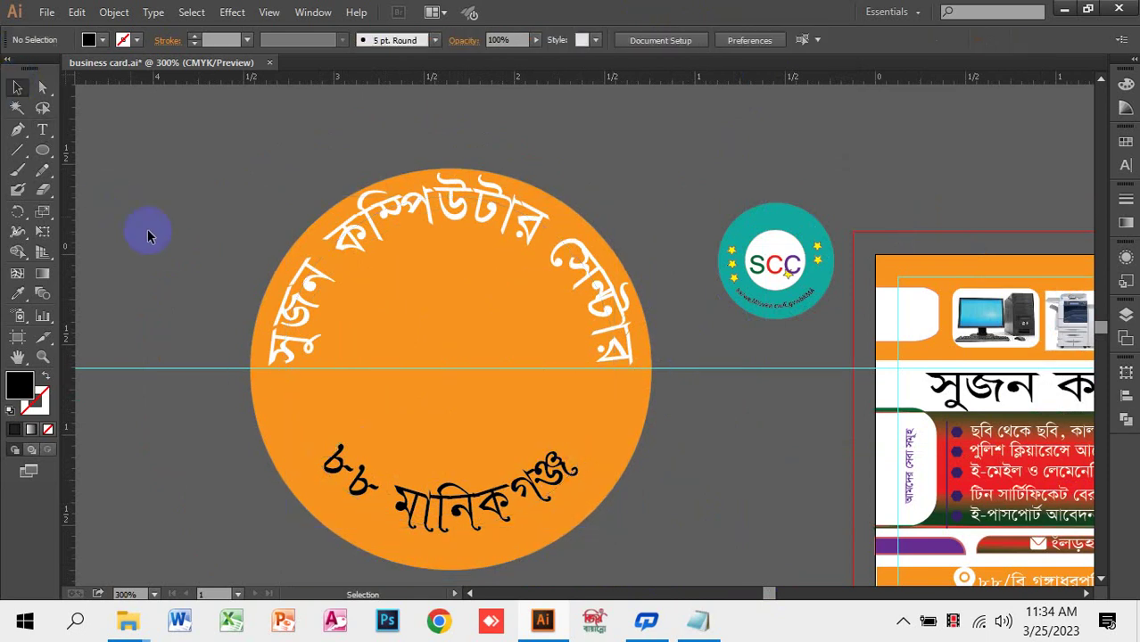
left_click(408, 502)
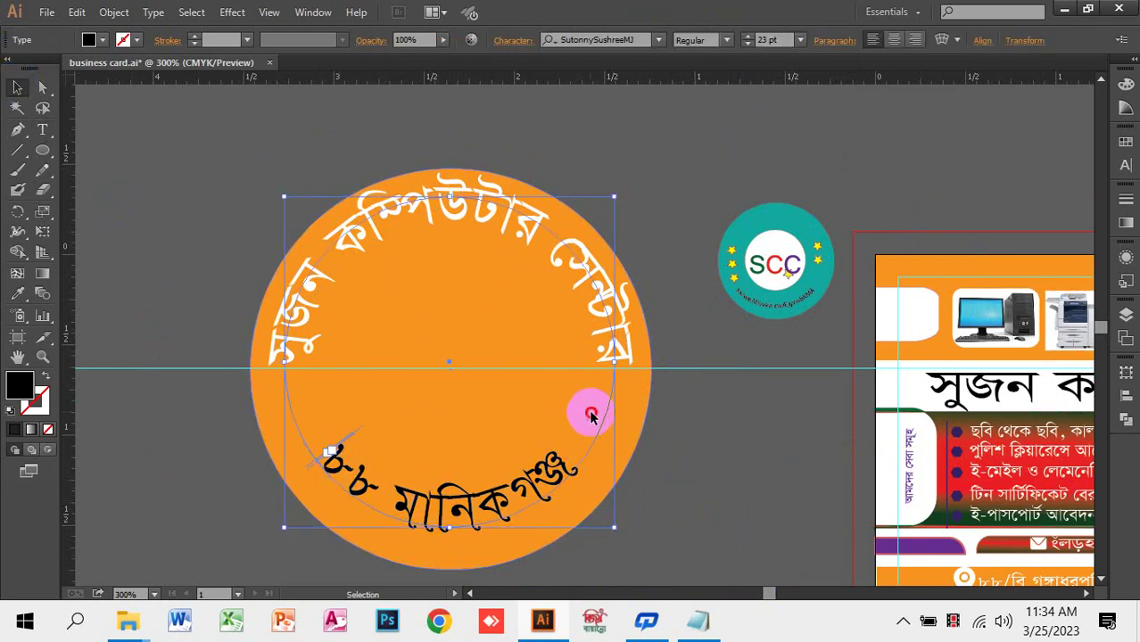
Step: Slide the curved top text clockwise along the circle
left_click(675, 415)
key("ctrl+minus")
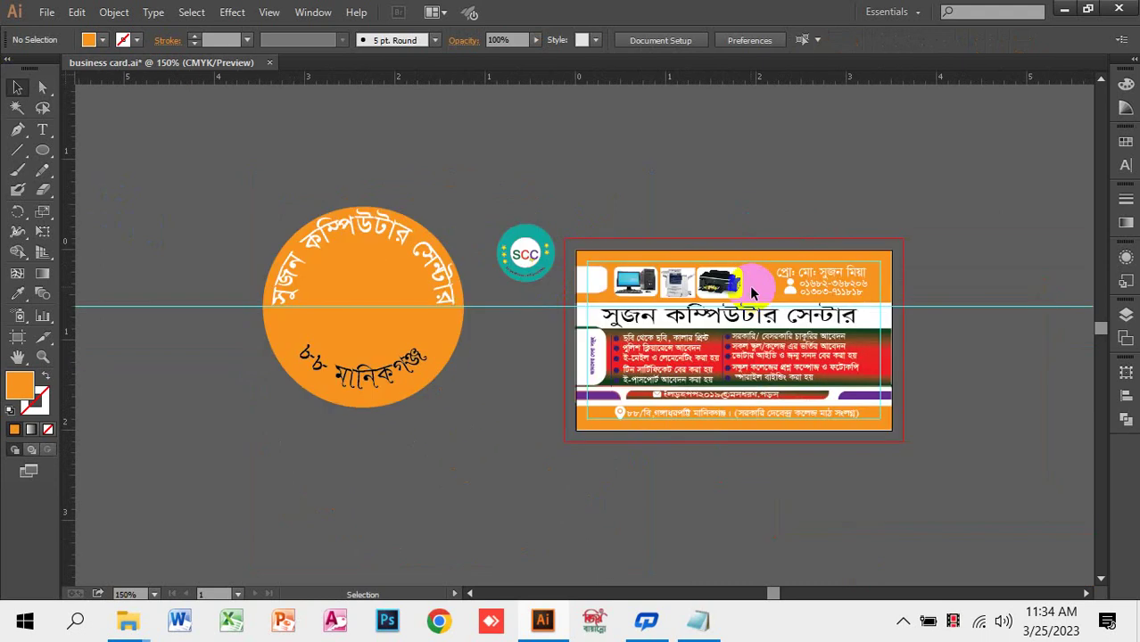
left_click(407, 301)
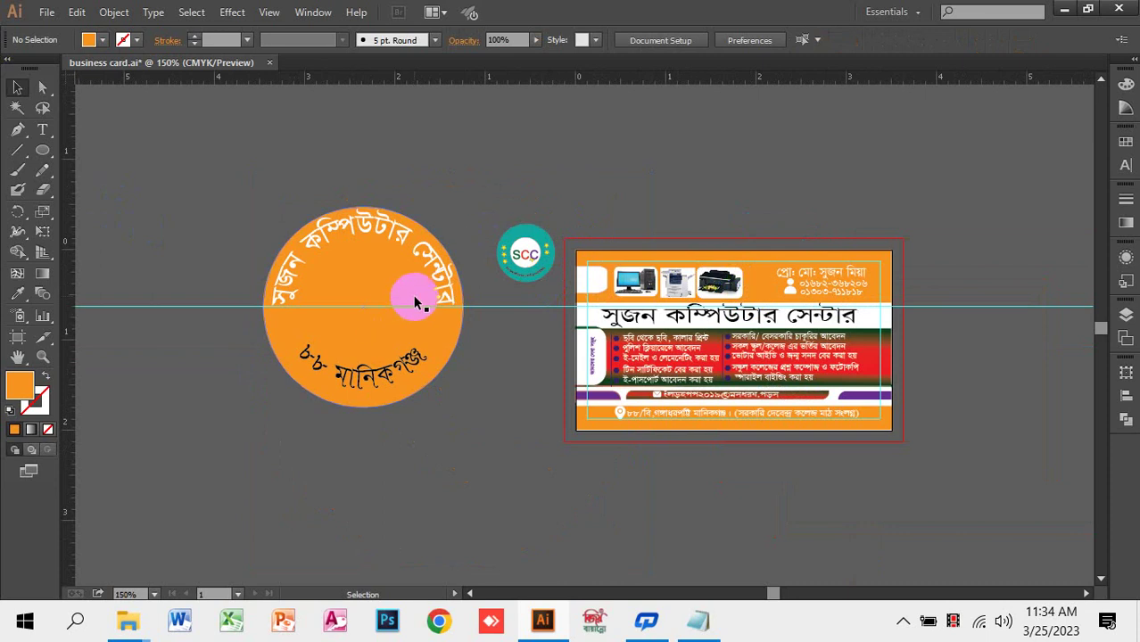
mouse_move(326, 219)
left_mouse_down()
mouse_move(425, 256)
mouse_move(427, 247)
left_mouse_up()
key("ctrl+equal")
key("ctrl+equal")
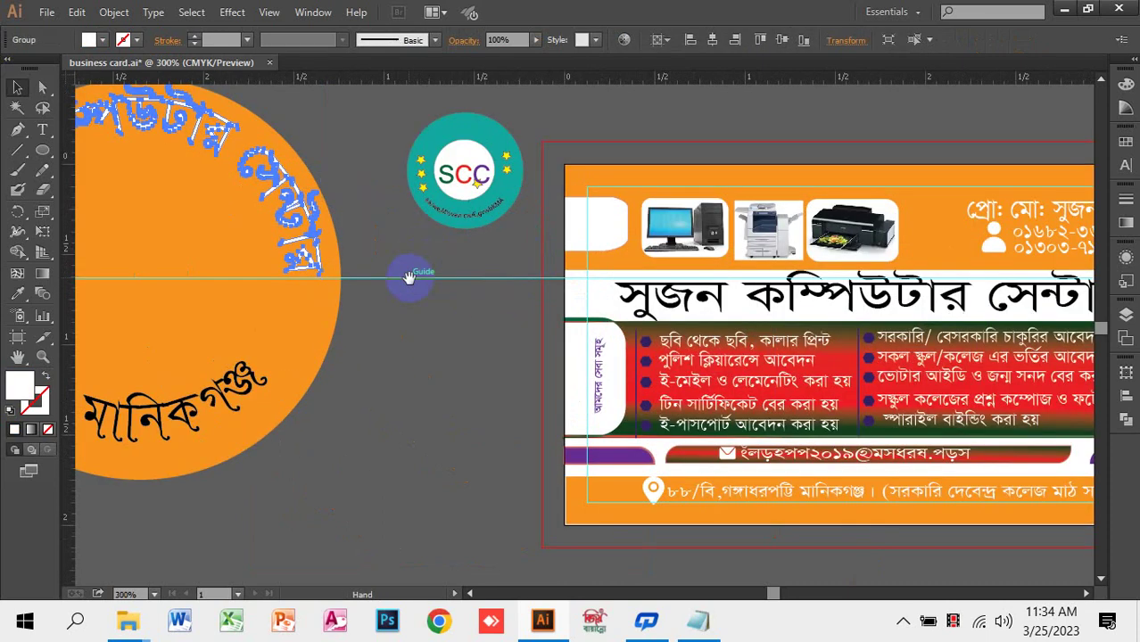
left_click_drag(240, 295, 390, 295)
key("ctrl+minus")
Step: Marquee-select the SCC logo and create a new blank RGB document, Untitled-1
left_click_drag(357, 108, 759, 502)
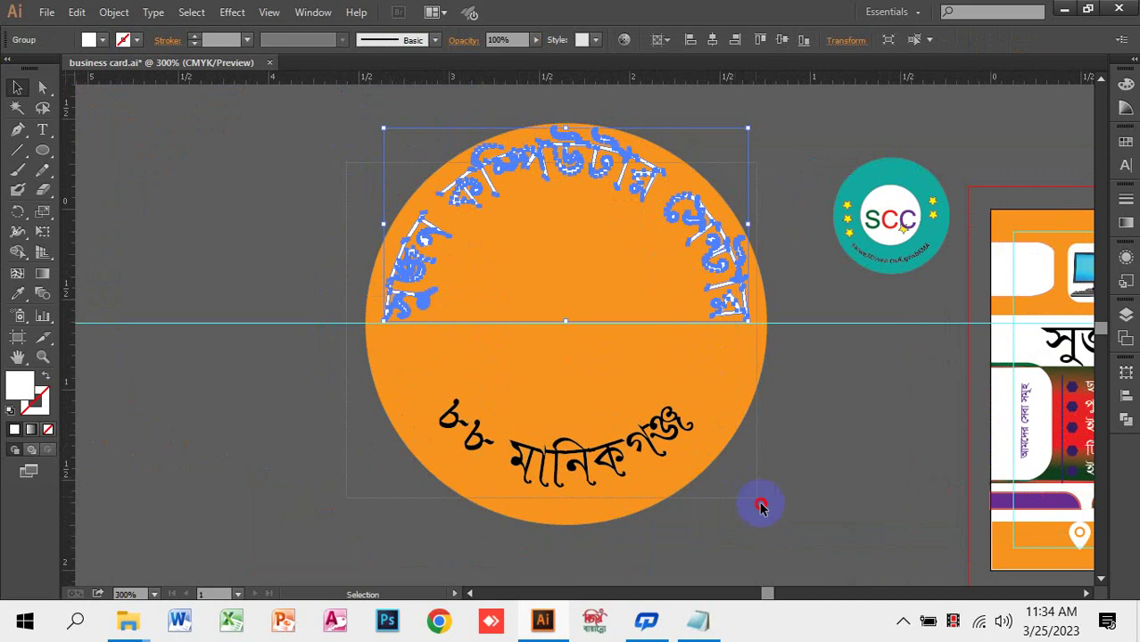
left_click(693, 465)
key("ctrl+equal")
left_click_drag(803, 238, 1003, 379)
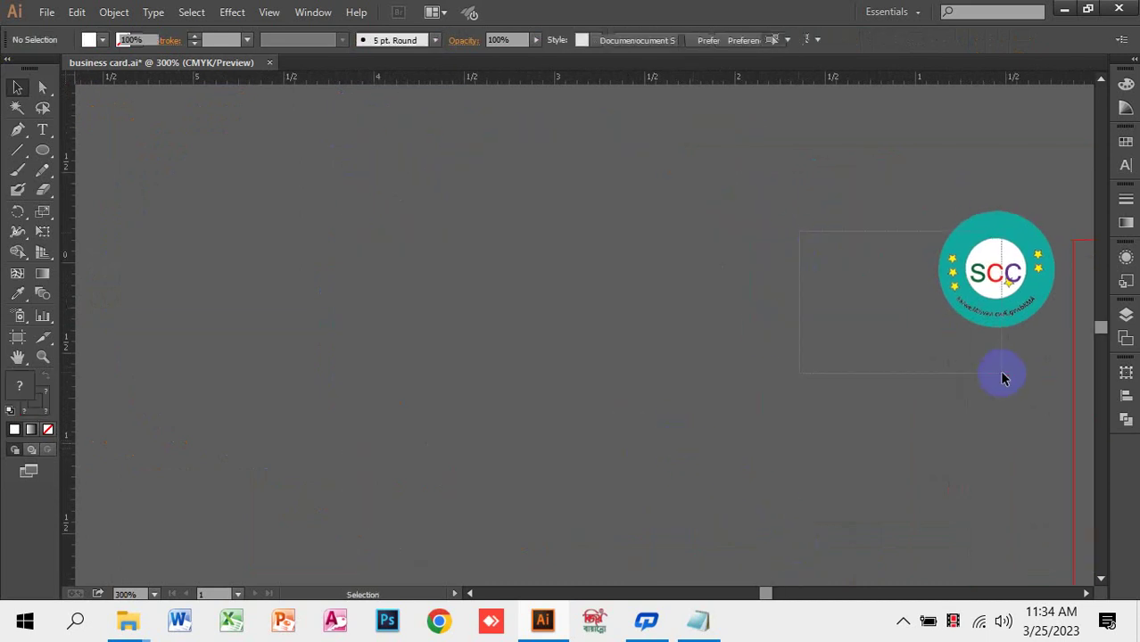
key("ctrl+alt+n")
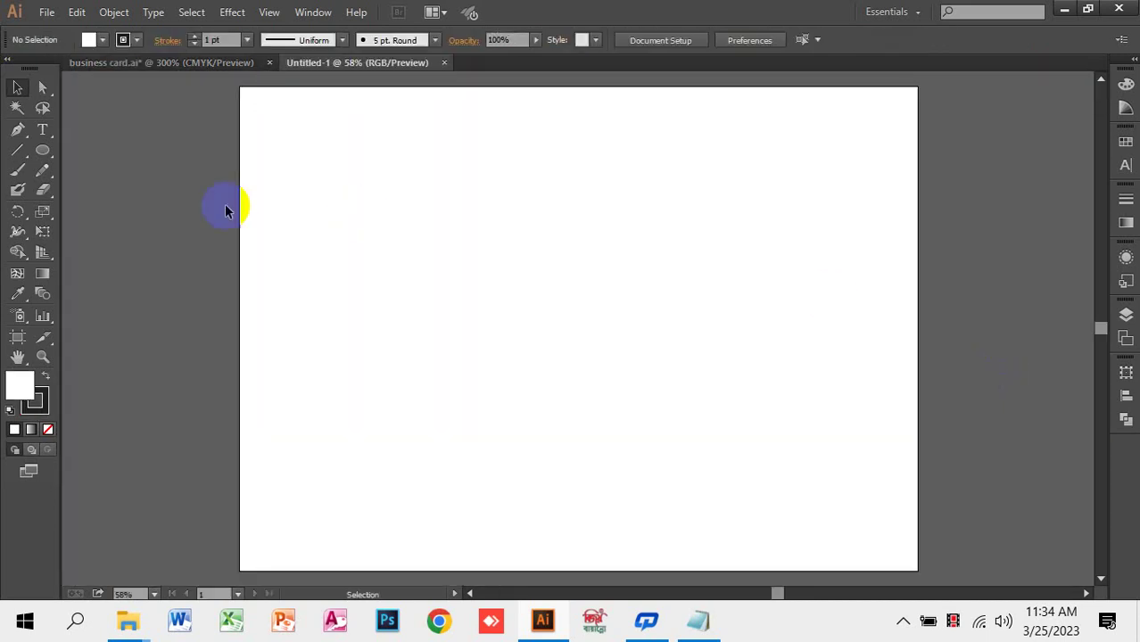
Step: Draw a large circle on the new artboard and set its fill to None
left_click_drag(51, 165, 138, 204)
left_click(141, 198)
left_click_drag(537, 313, 723, 410)
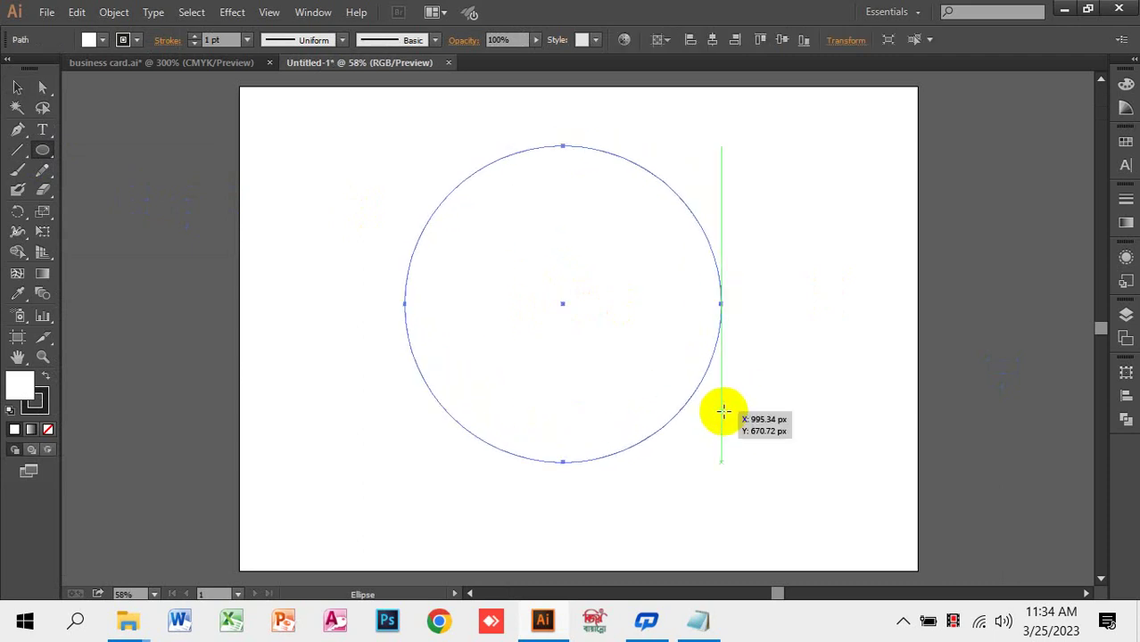
key("v")
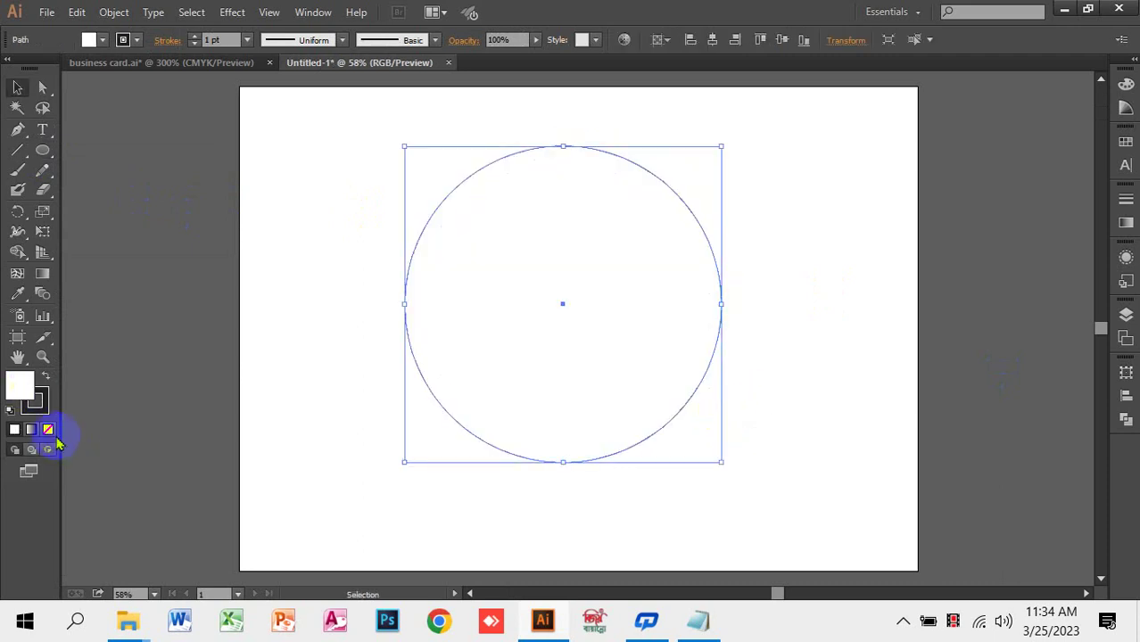
left_click(305, 237)
left_click(562, 321)
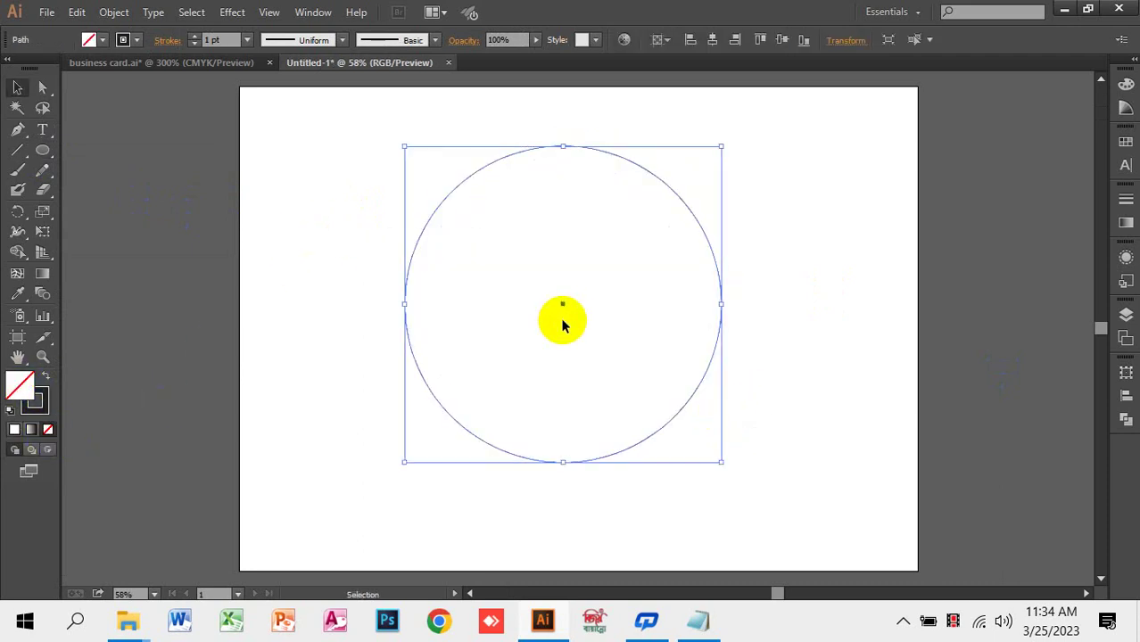
left_click(563, 319)
Step: Centre the circle in view and choose the Type on a Path tool
key("ctrl+plus")
left_click_drag(571, 306, 489, 313)
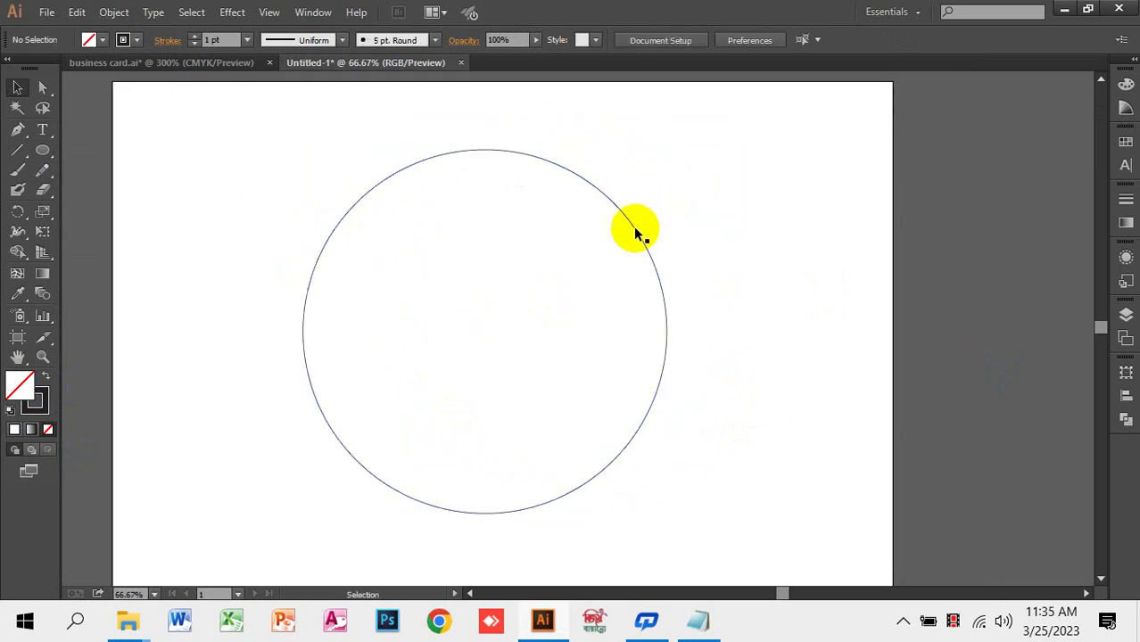
left_click(589, 187)
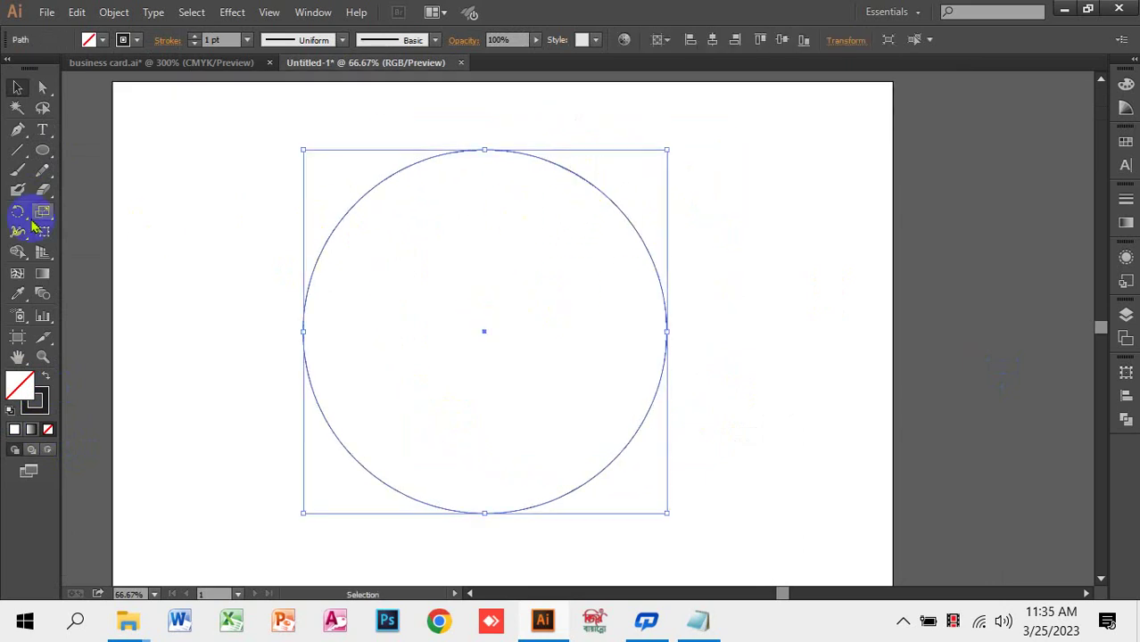
left_click(42, 130)
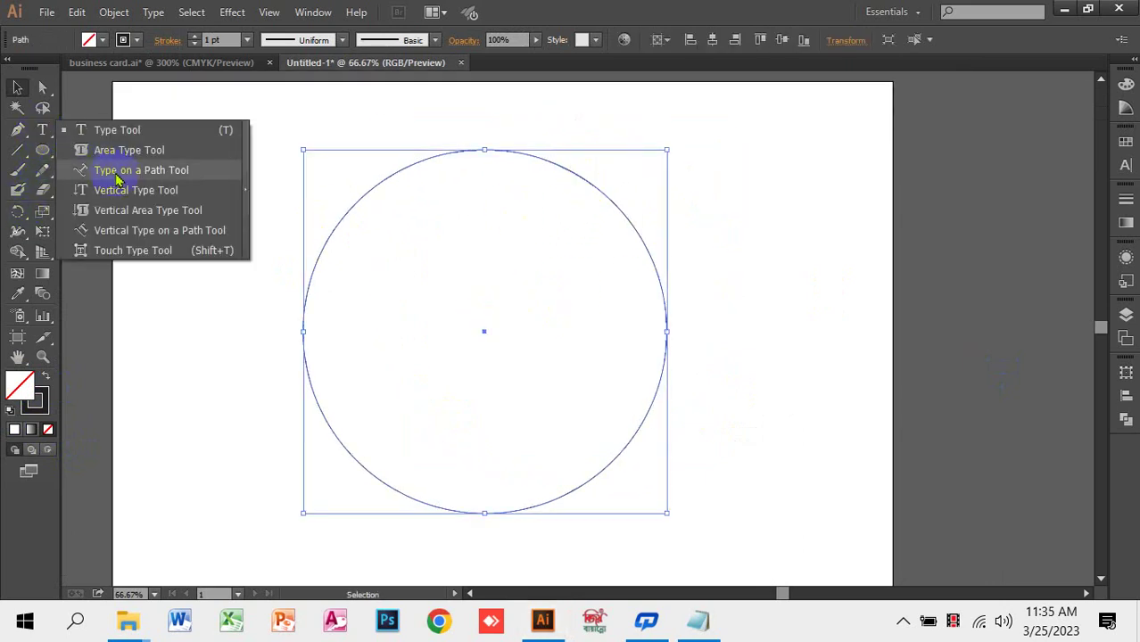
left_click(117, 170)
left_click(42, 129)
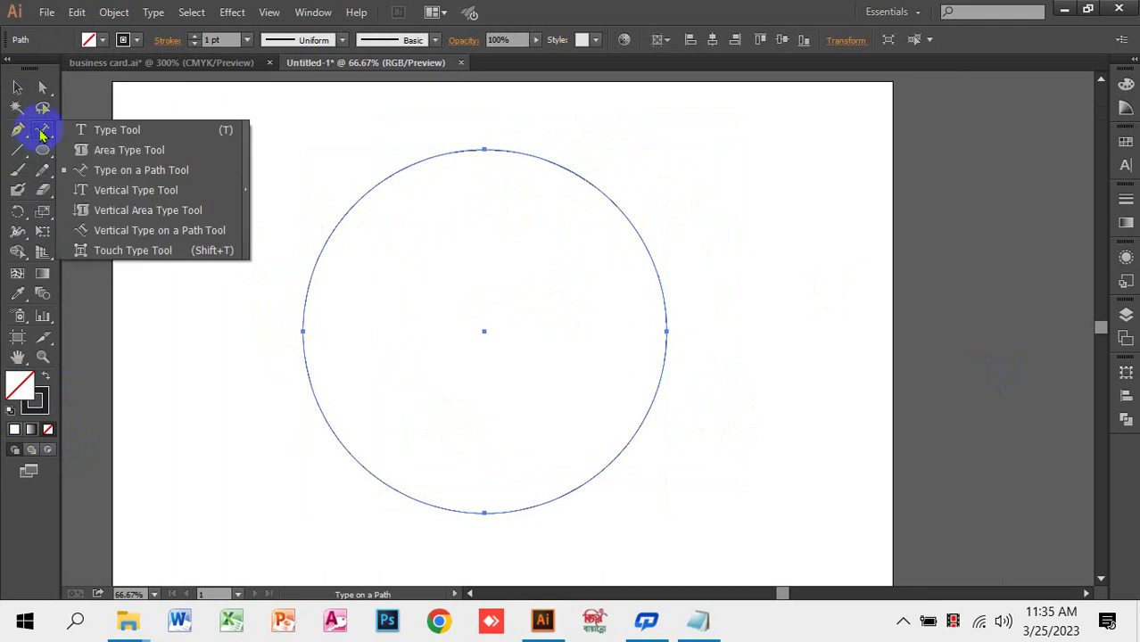
left_click(117, 171)
Step: Type 'DTSC MANIKGANJ' along the circle in Nexa Bold at 118 pt
left_click(303, 339)
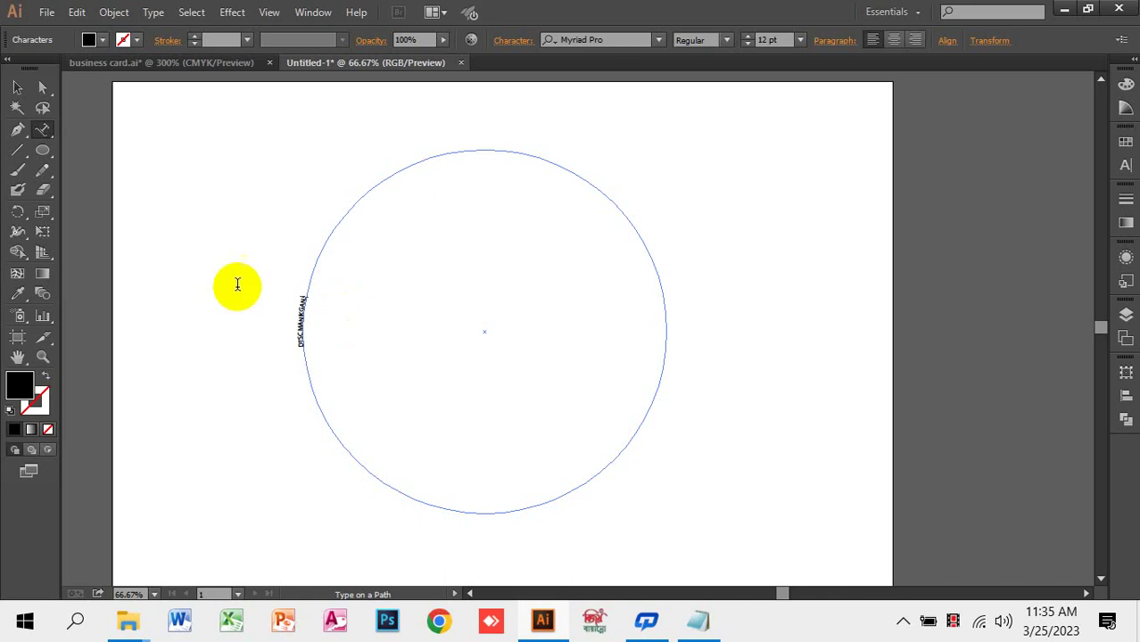
left_click(14, 89)
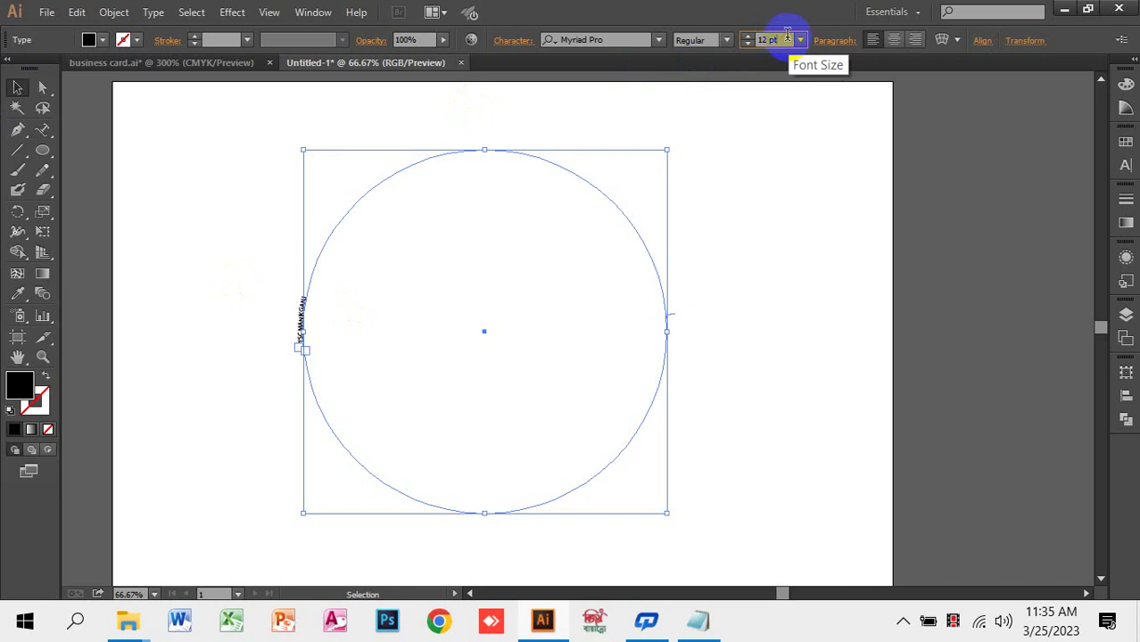
type("36")
scroll(770, 39, "up", 15)
scroll(770, 40, "up", 15)
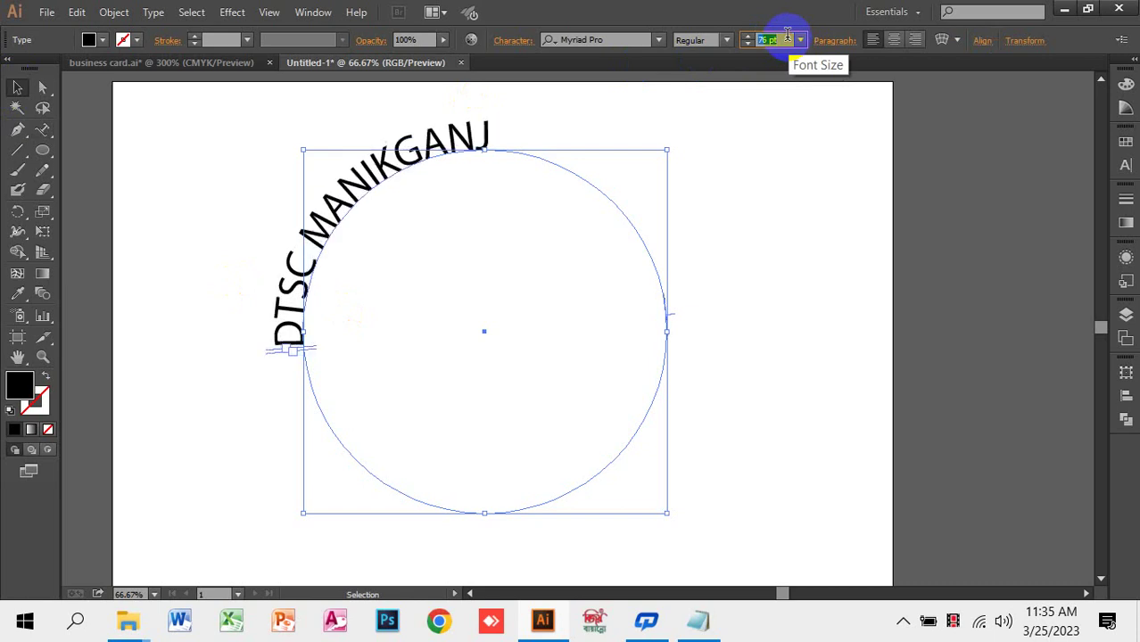
scroll(770, 39, "up", 15)
scroll(770, 39, "up", 15)
scroll(788, 34, "up", 9)
scroll(788, 34, "up", 9)
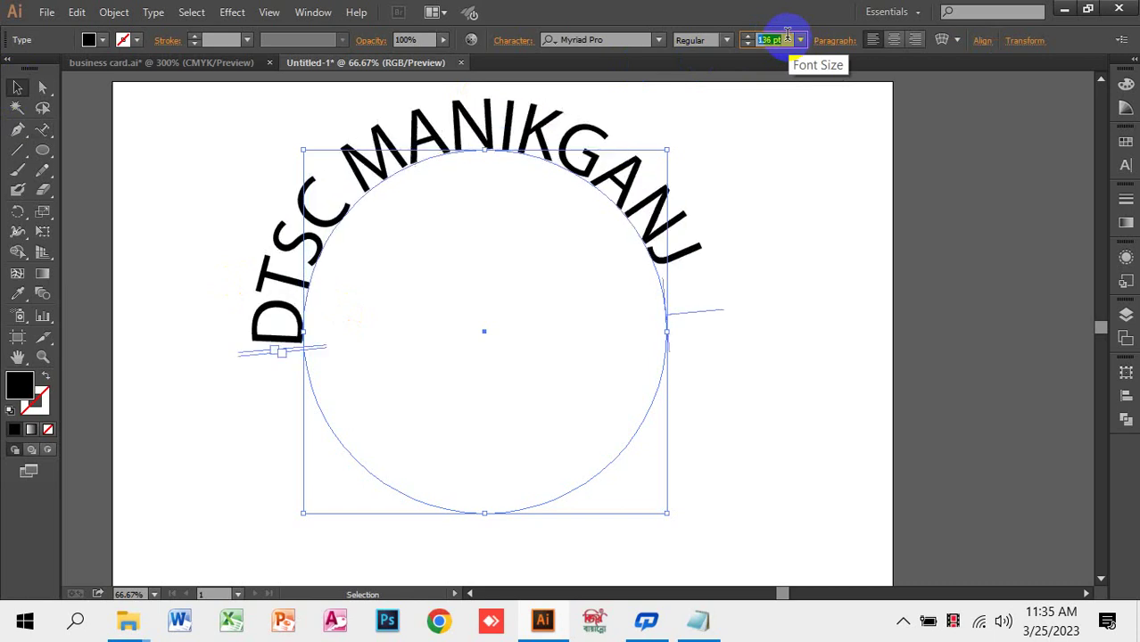
scroll(788, 33, "up", 9)
scroll(788, 34, "up", 10)
scroll(788, 34, "up", 1)
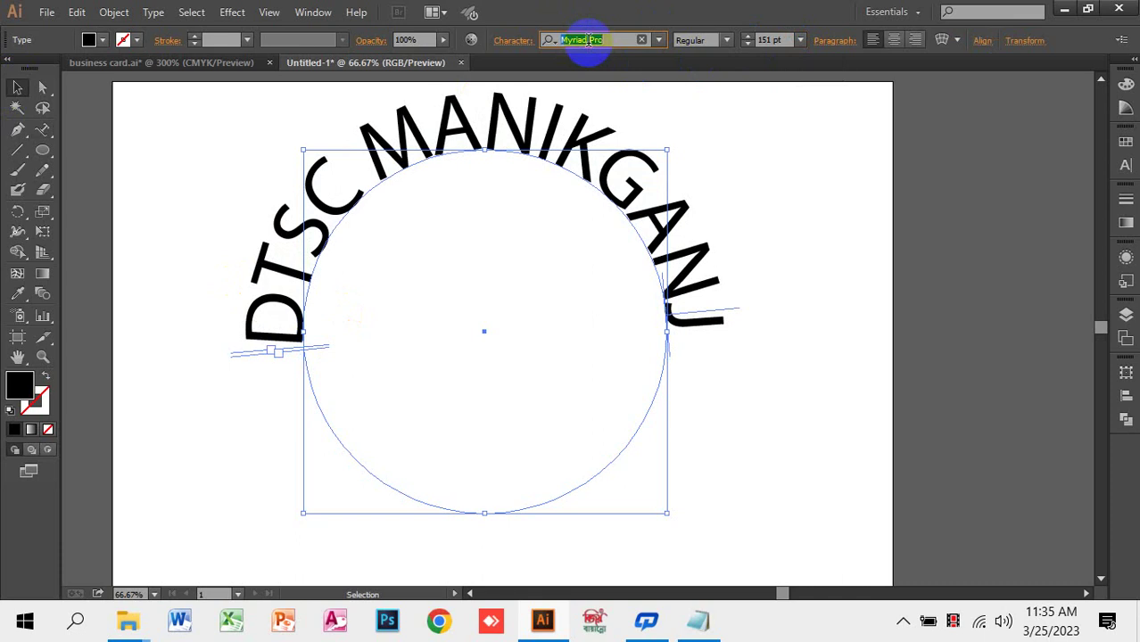
scroll(587, 40, "down", 1)
scroll(589, 41, "down", 1)
scroll(594, 40, "down", 1)
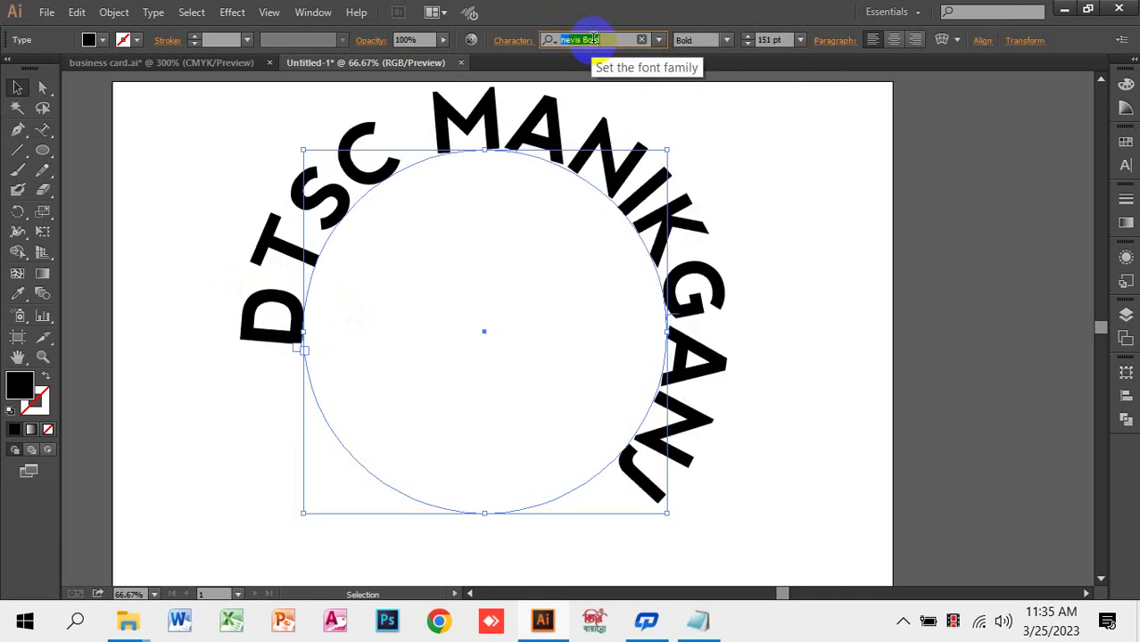
scroll(594, 40, "down", 1)
scroll(594, 40, "down", 1)
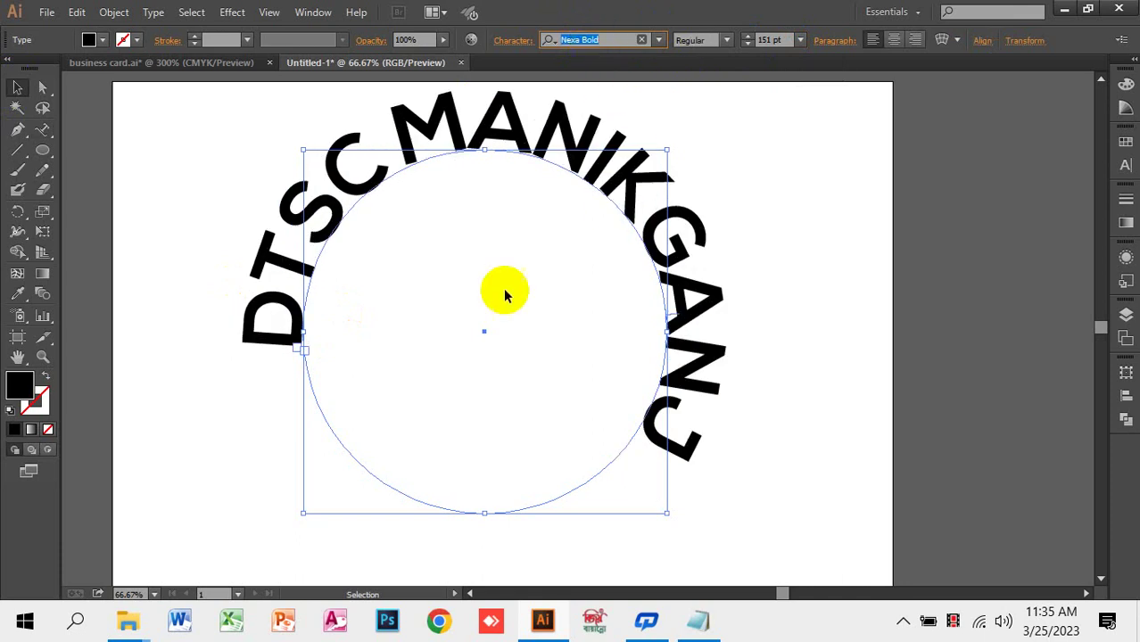
scroll(767, 41, "down", 1)
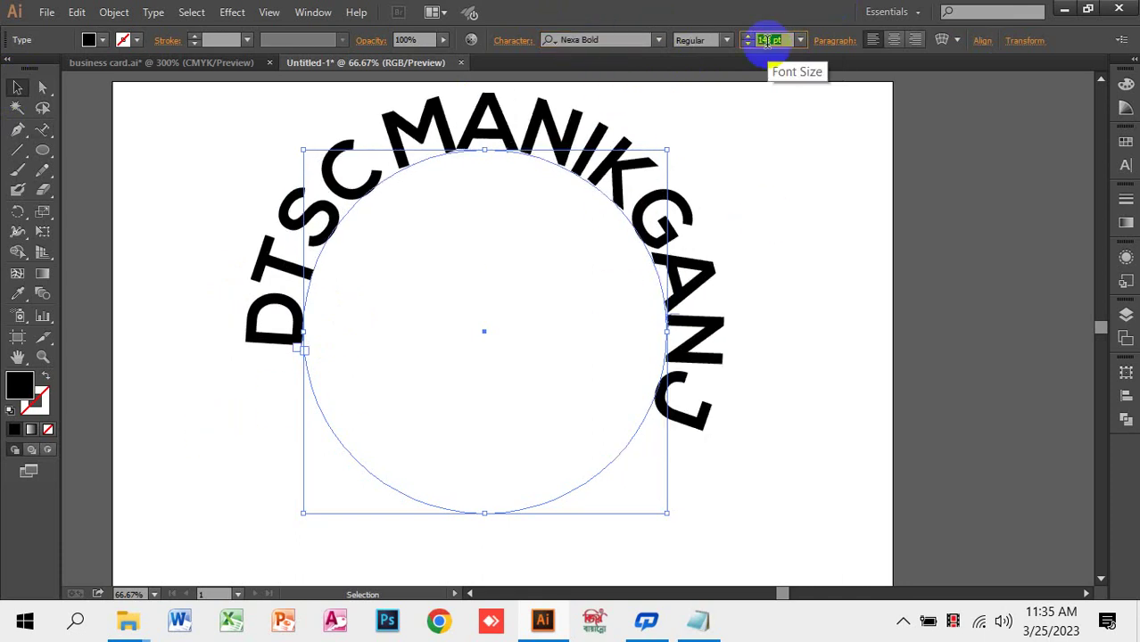
scroll(767, 41, "down", 2)
scroll(768, 41, "down", 2)
scroll(768, 41, "down", 1)
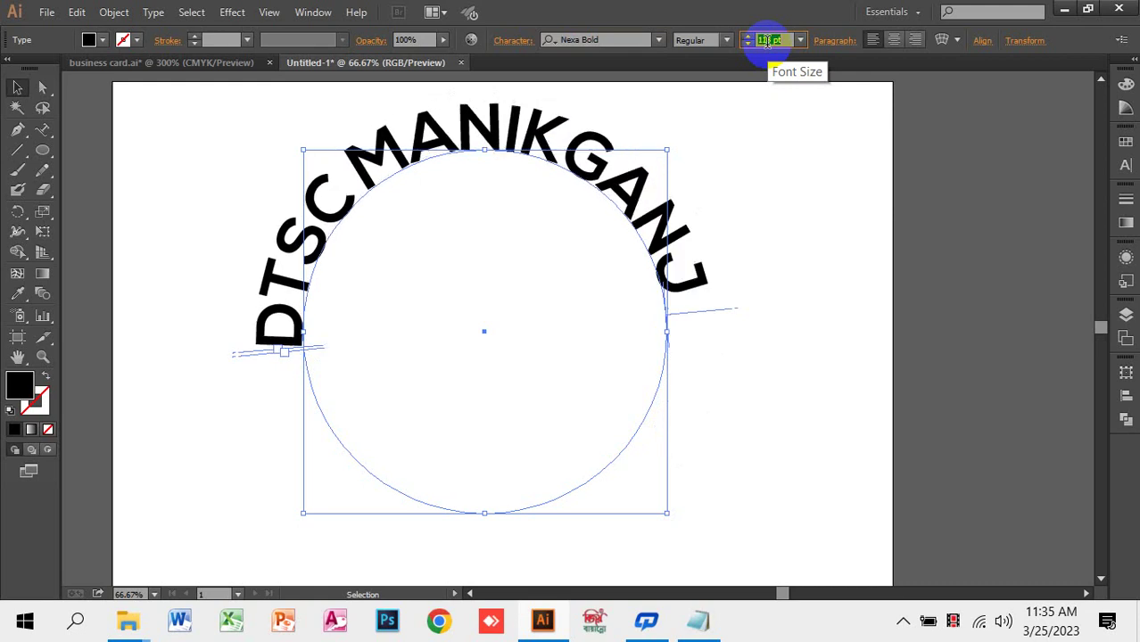
left_click(808, 218)
left_click(704, 295)
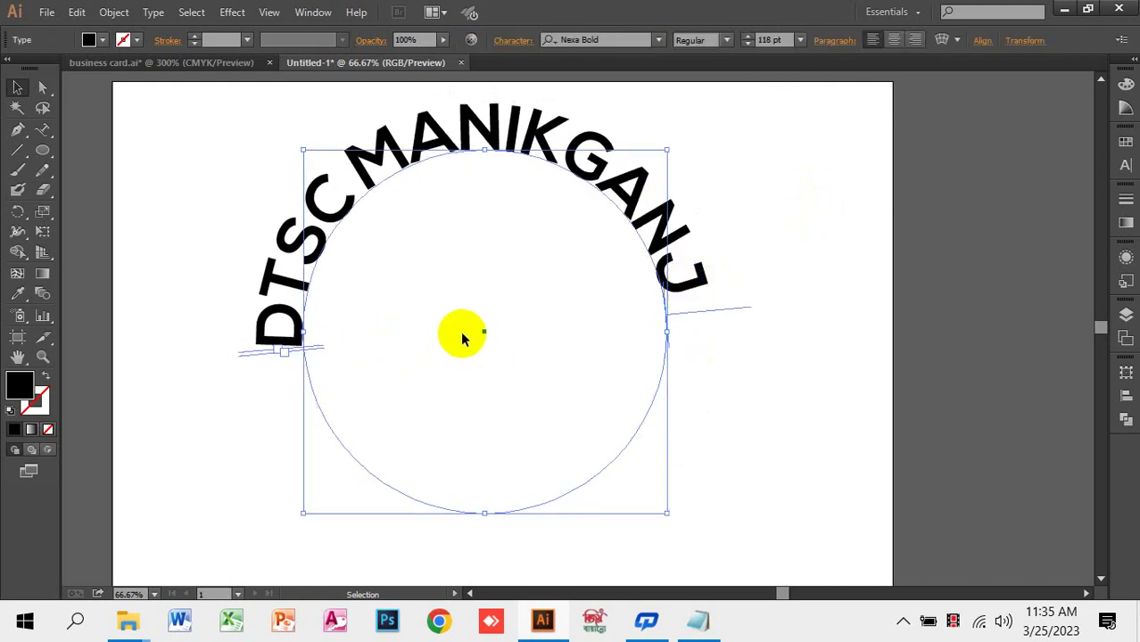
Step: Draw a large circle from the centre and fill it navy #000D7F
left_click(52, 162)
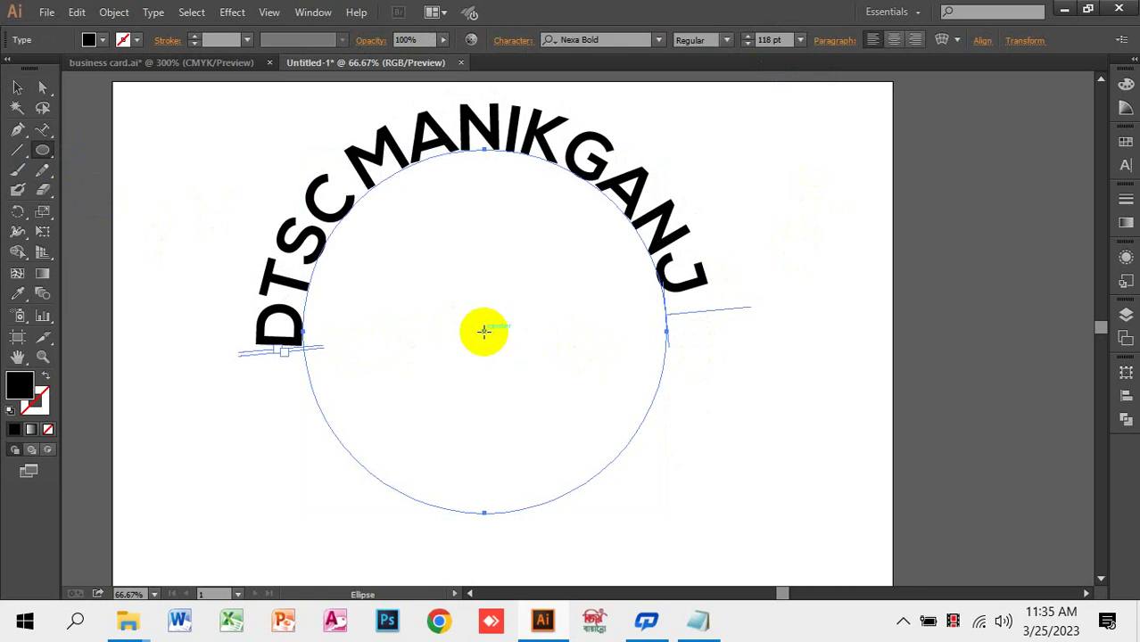
left_click_drag(483, 331, 658, 489)
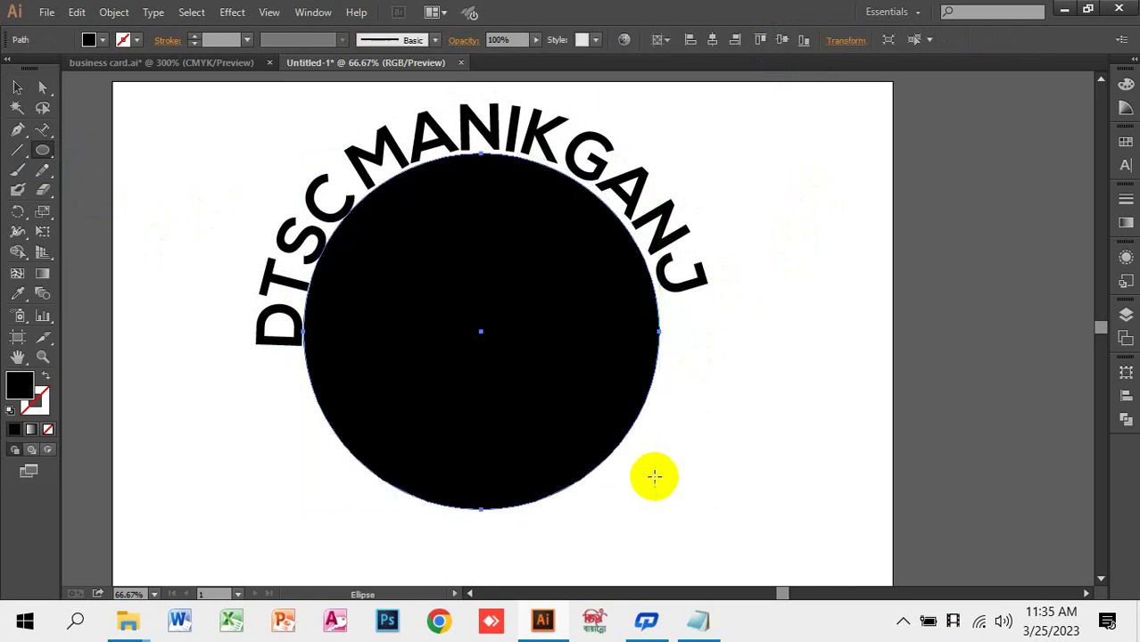
left_click(1127, 86)
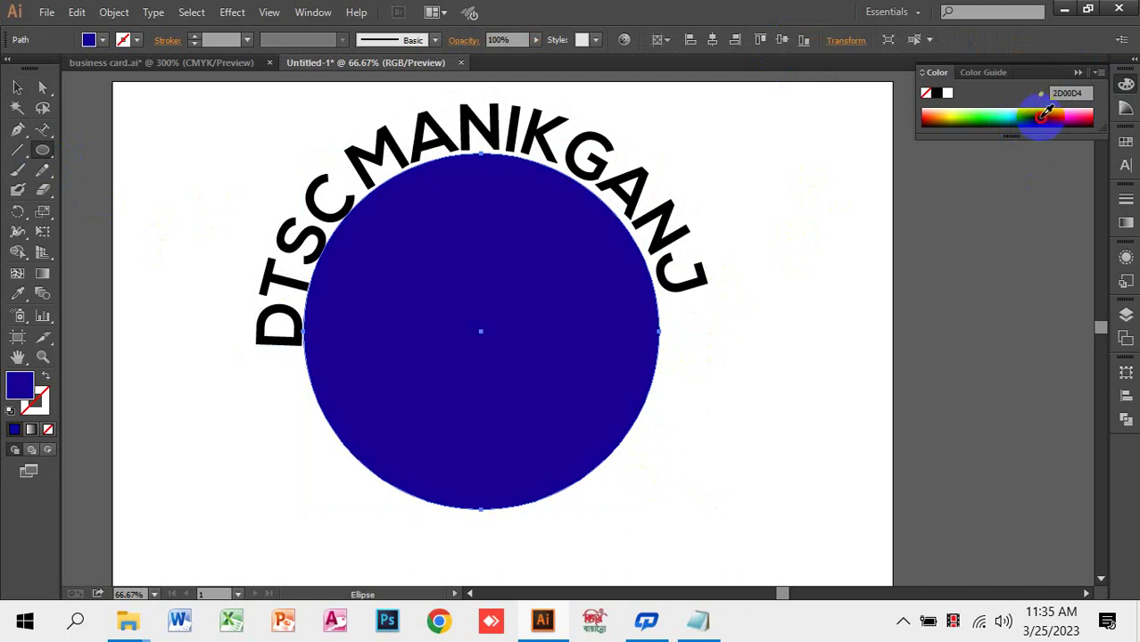
left_click(1036, 115)
left_click(1032, 114)
left_click(1035, 113)
left_click(1031, 121)
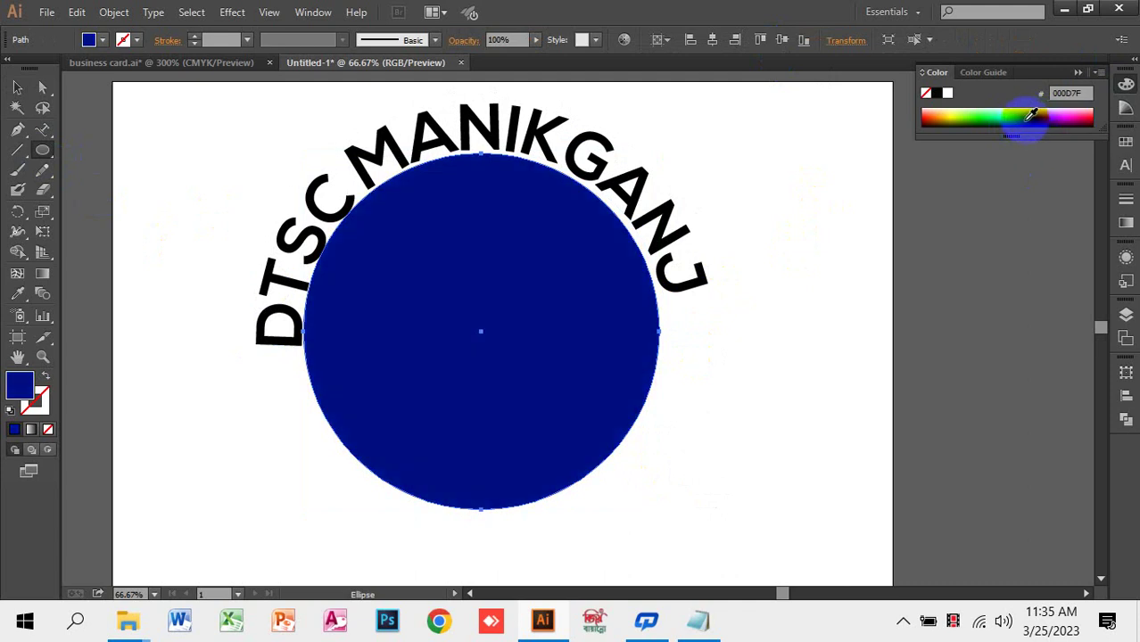
Step: Scale the curved text's circle down inside the navy disc
left_click(17, 87)
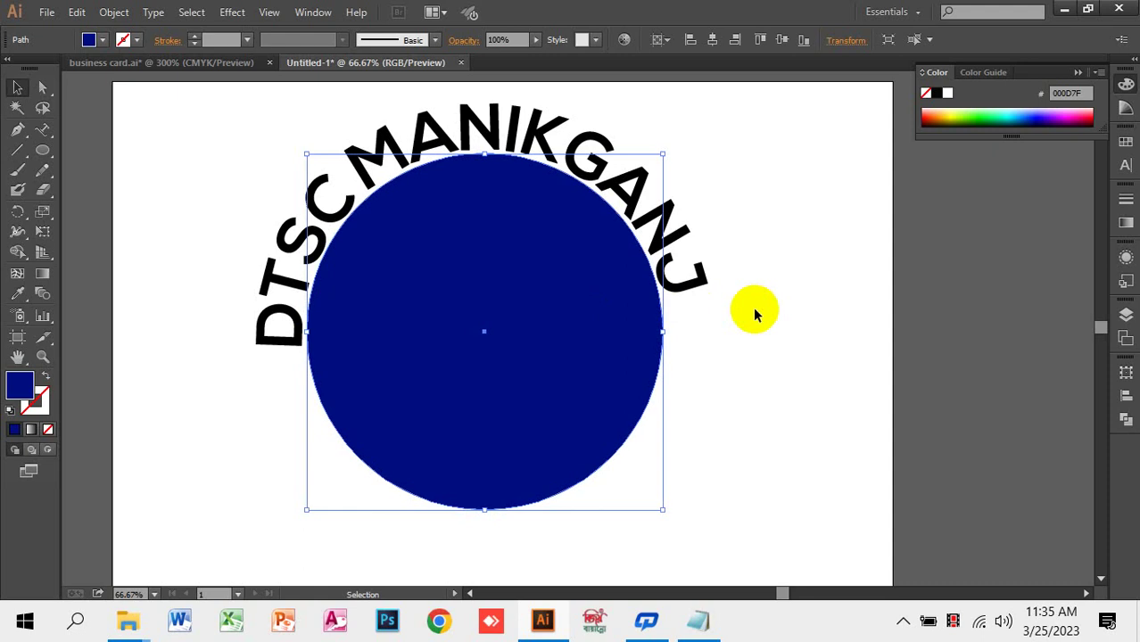
left_click(655, 261)
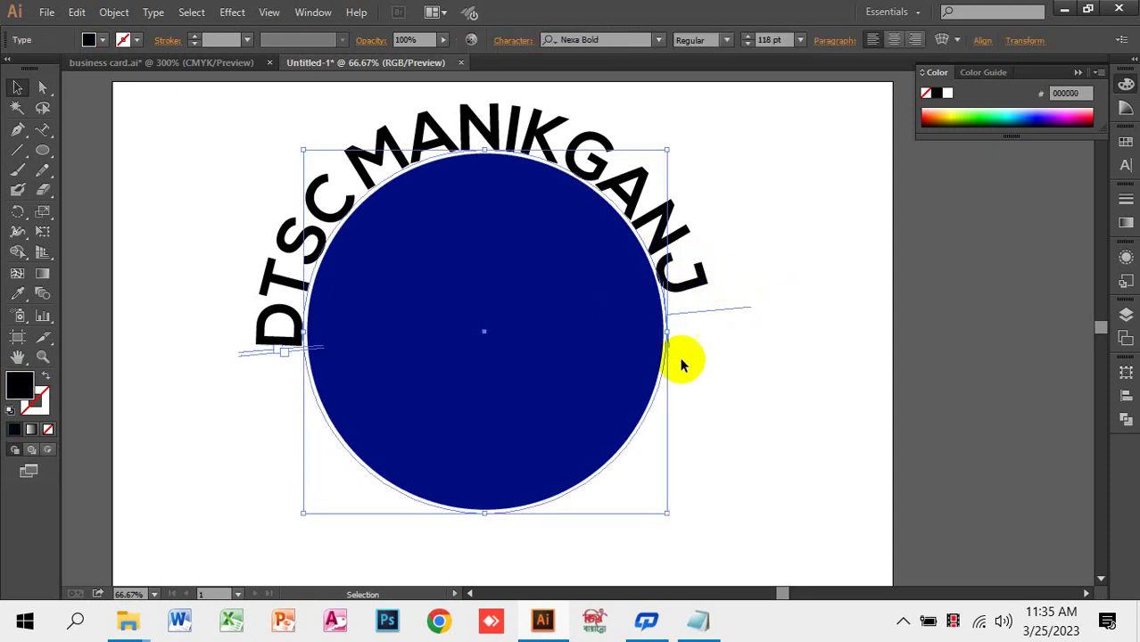
left_click_drag(667, 517, 613, 482)
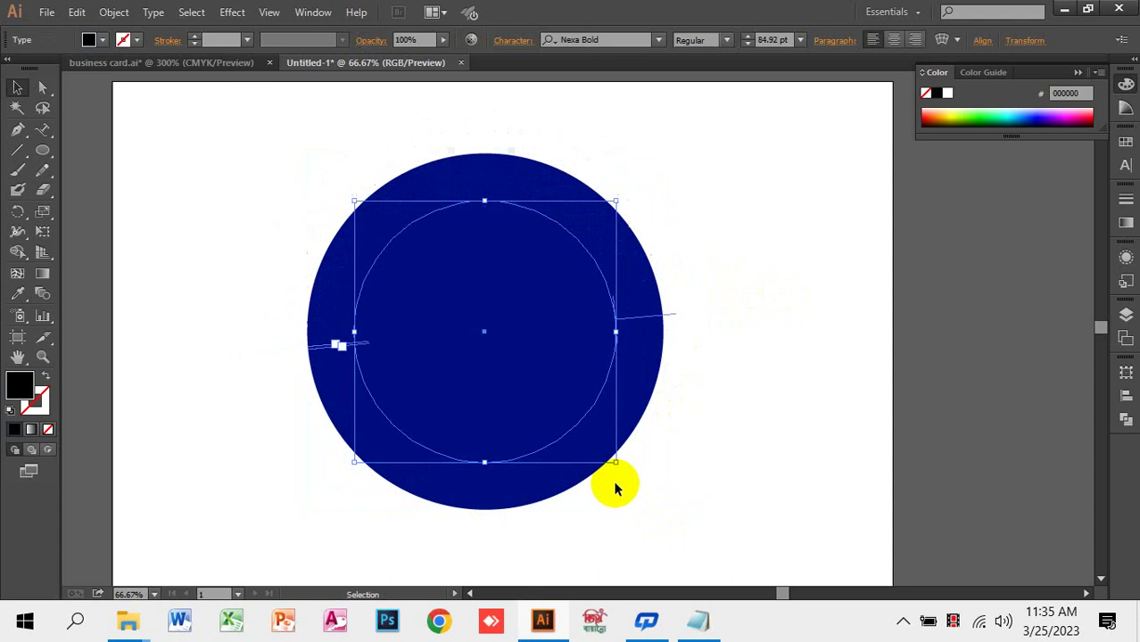
key("Delete")
Step: Send the navy circle behind the lettering and make the arched text white
left_click(627, 340)
right_click(627, 340)
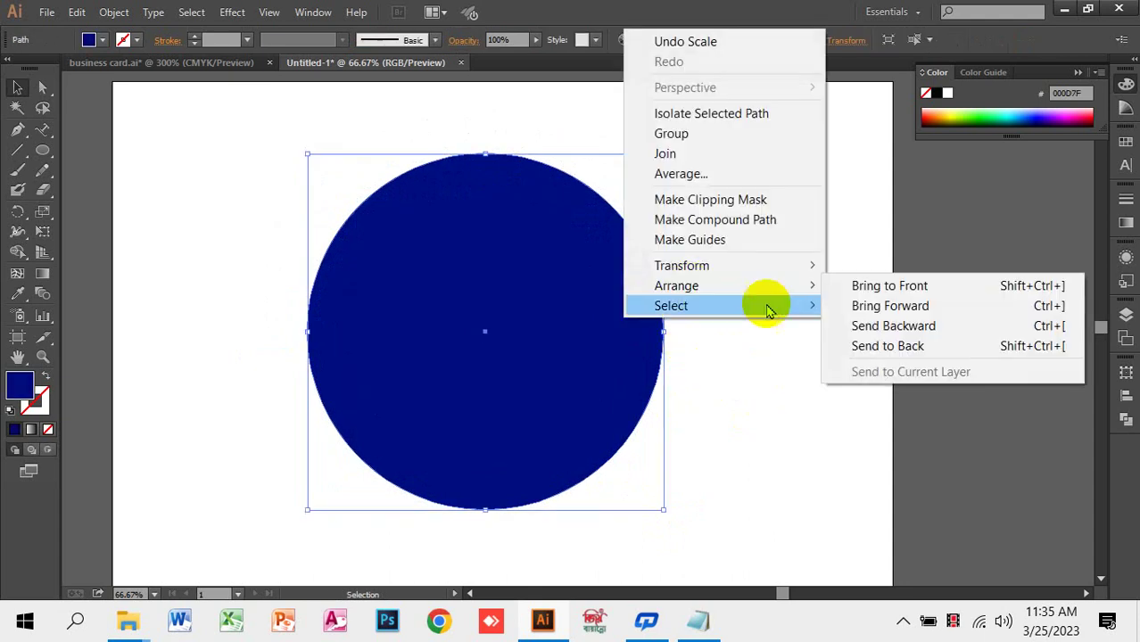
left_click(896, 344)
left_click(659, 268)
left_click(627, 252)
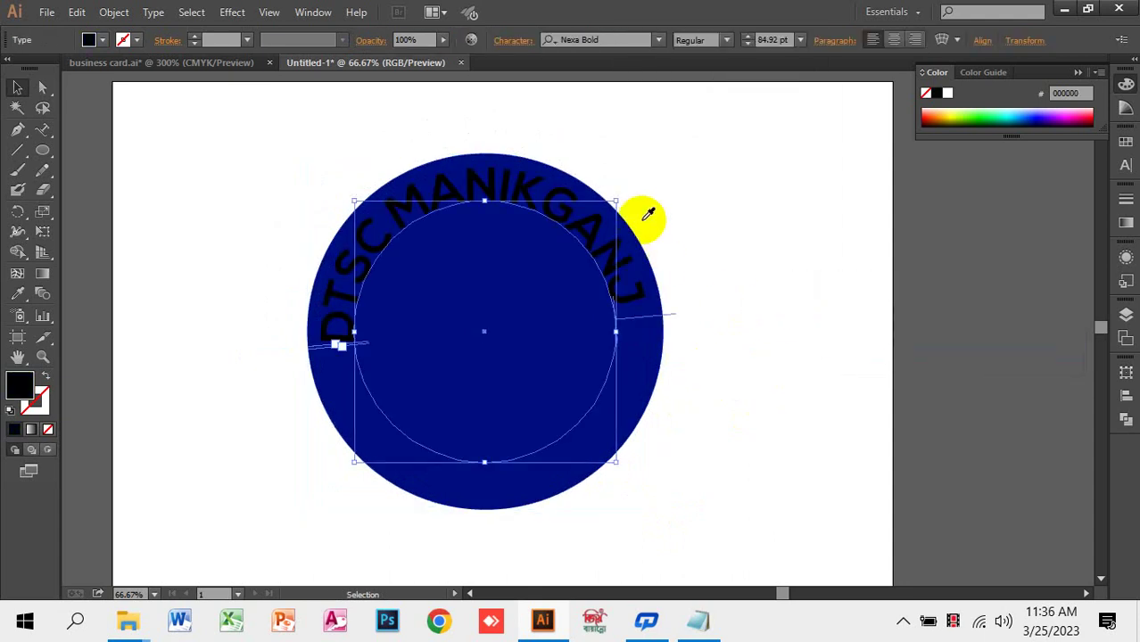
left_click(648, 215)
left_click(745, 202)
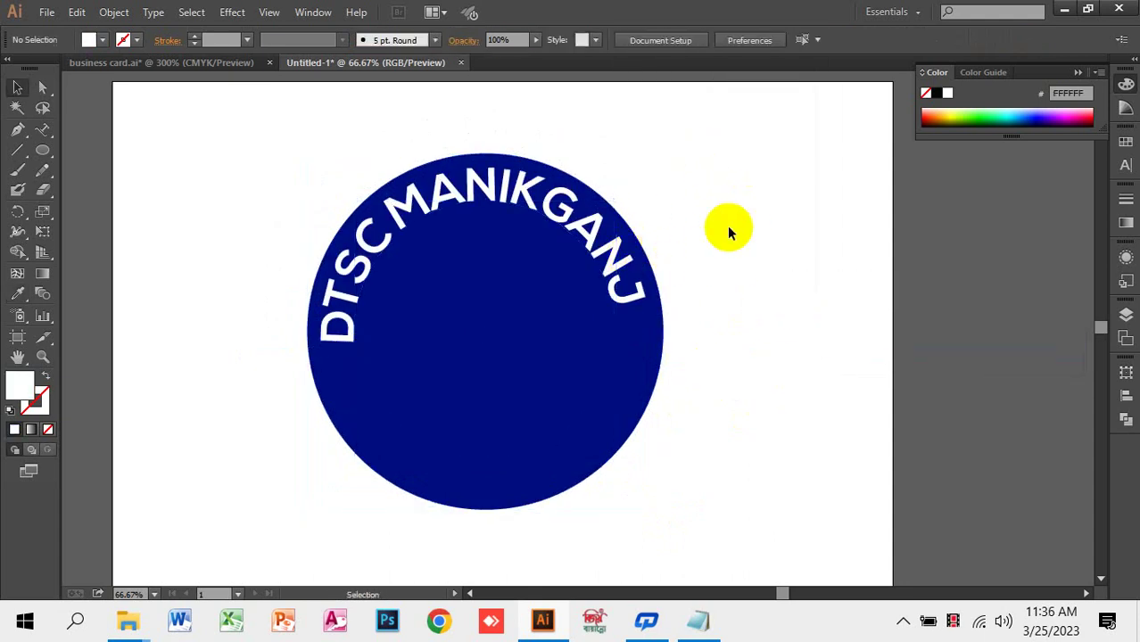
Step: Show rulers, add a guide across the circle's middle, and delete the extra upper guides
key("a")
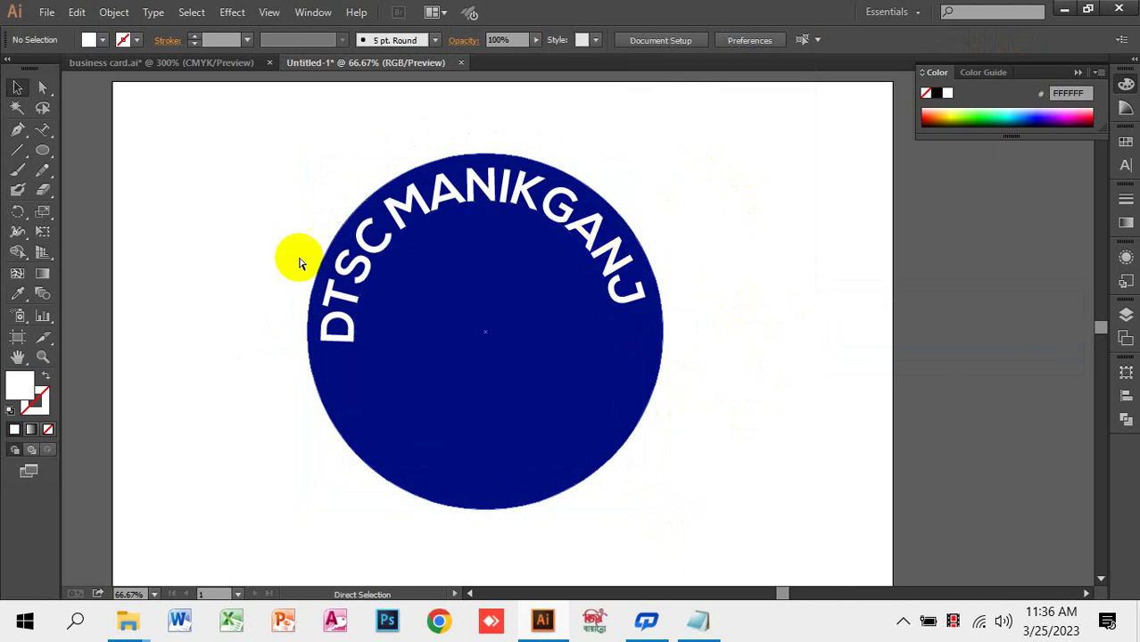
key("ctrl+r")
mouse_move(603, 77)
left_mouse_down()
mouse_move(611, 354)
mouse_move(611, 341)
left_mouse_up()
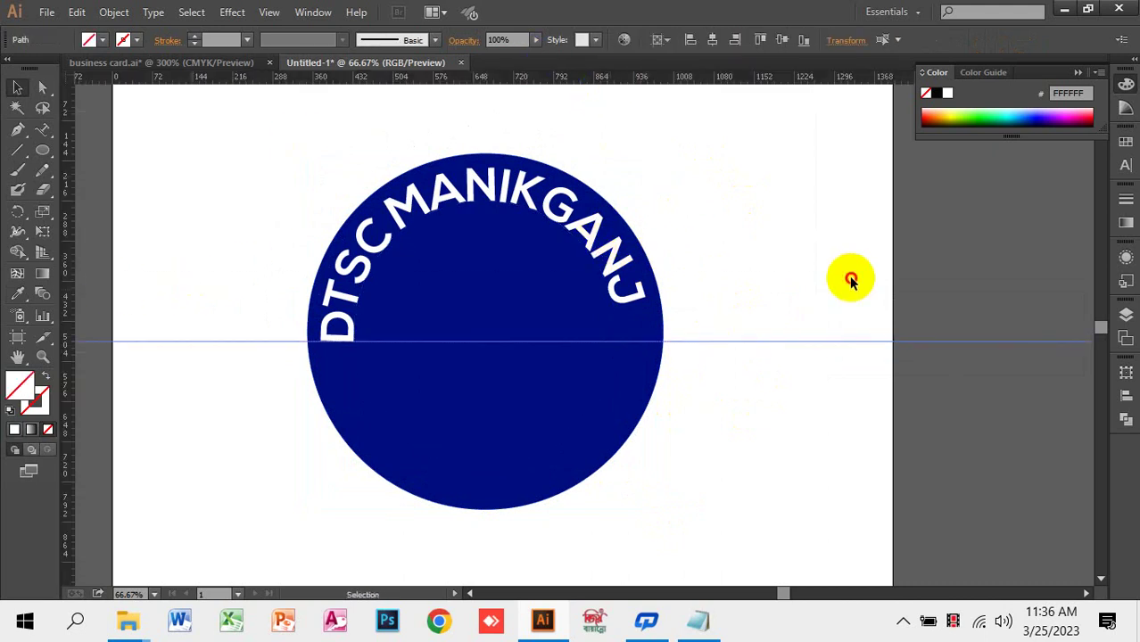
left_click(616, 274)
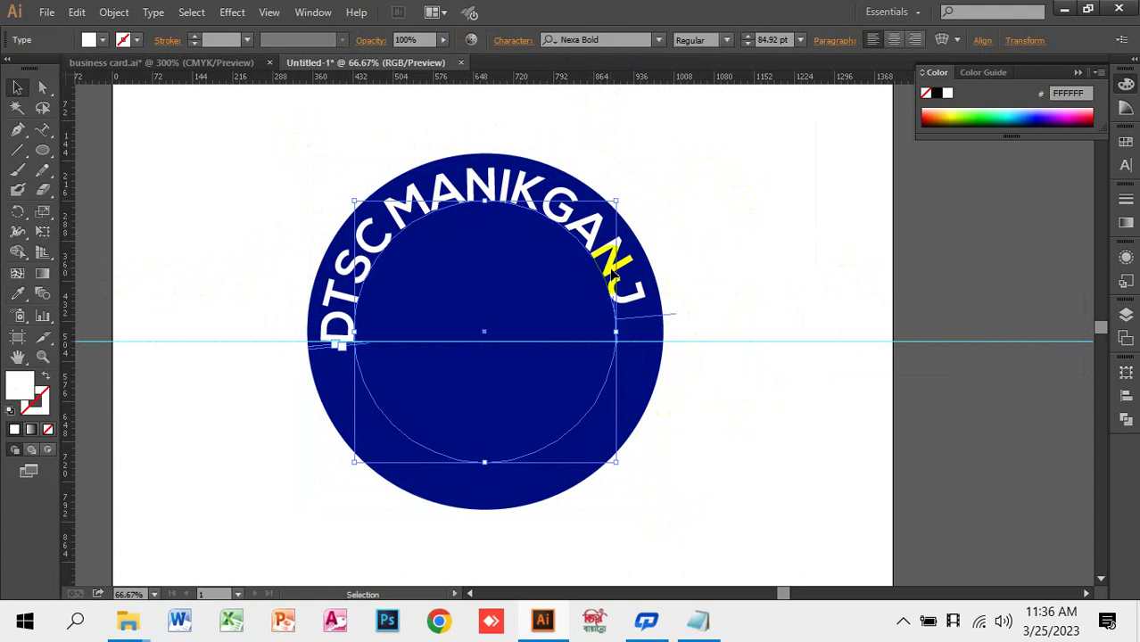
left_click(736, 223)
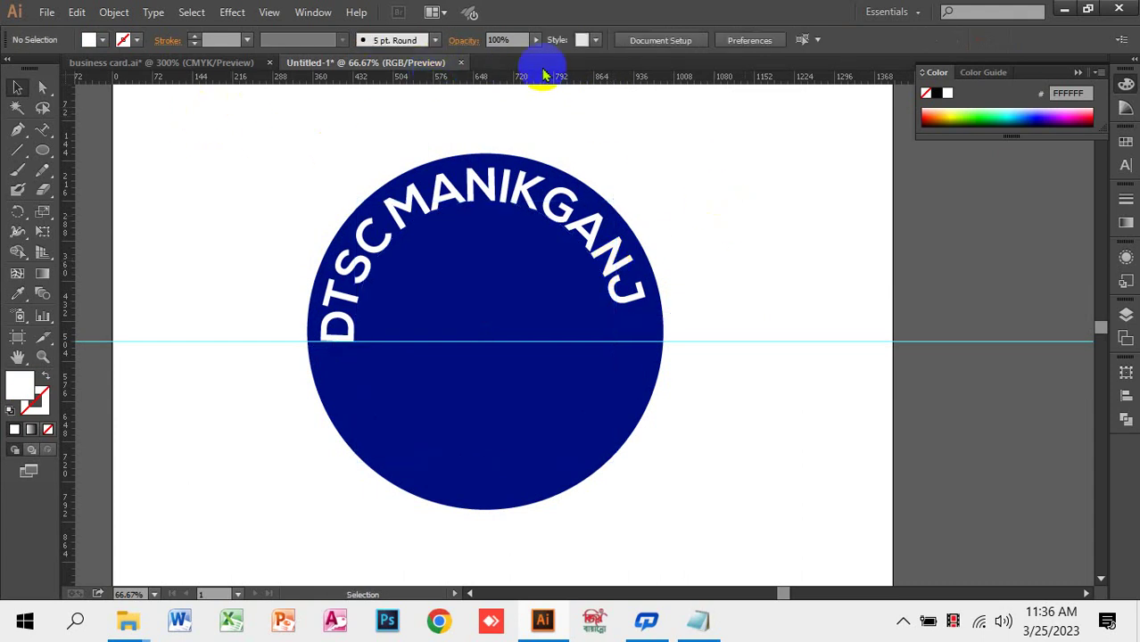
left_click_drag(682, 76, 718, 132)
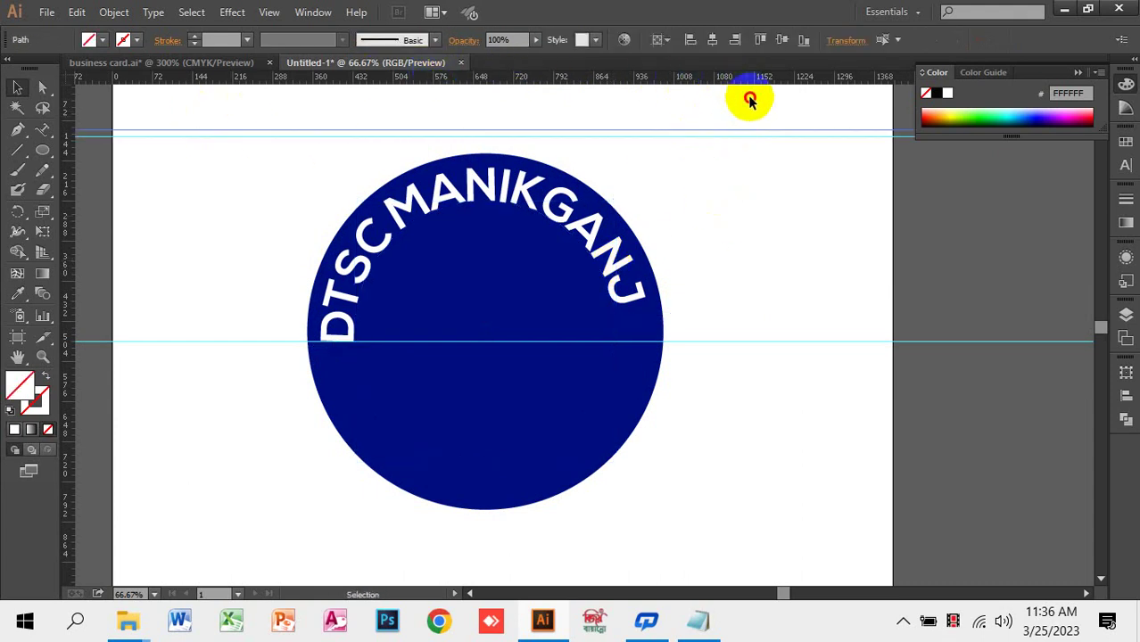
mouse_move(764, 79)
left_mouse_down()
mouse_move(767, 176)
mouse_move(792, 158)
left_mouse_up()
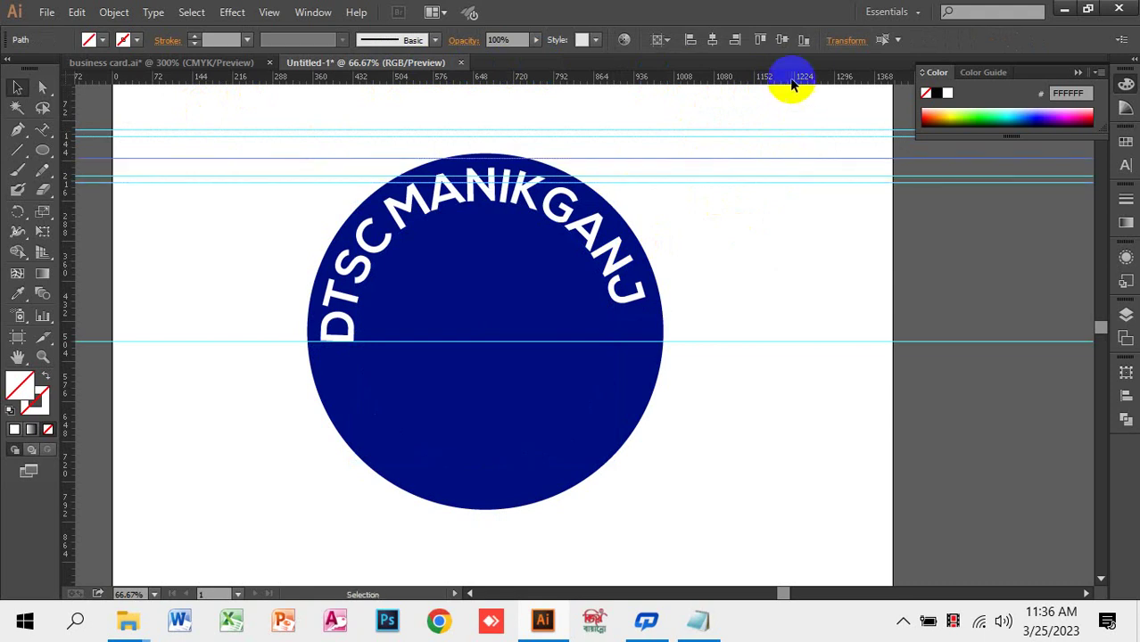
left_click_drag(794, 79, 810, 263)
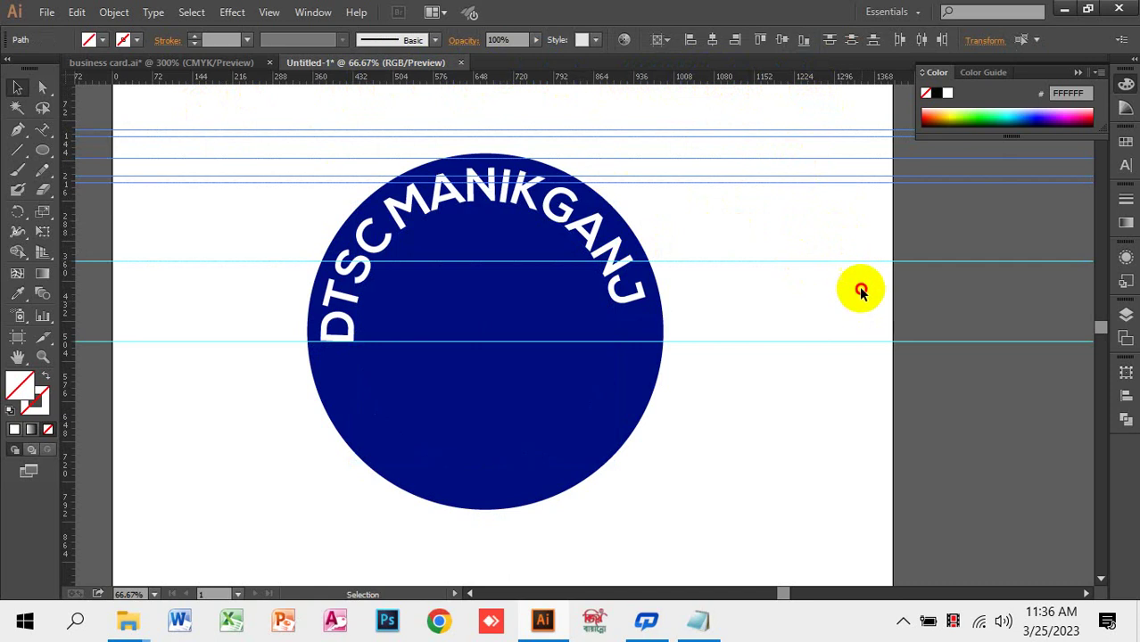
left_click_drag(861, 292, 789, 125)
key("Delete")
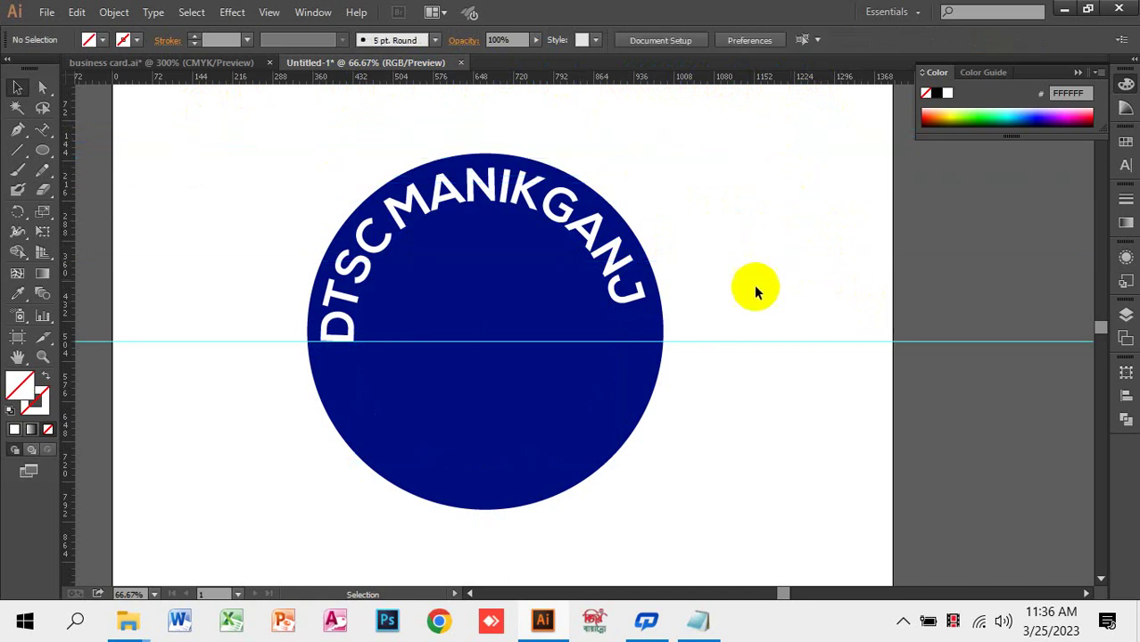
Step: Select the DTSC MANIKGANJ text and slide it along the circle path
scroll(909, 354, "up", 2)
scroll(898, 328, "down", 3)
key("v")
left_click(678, 172)
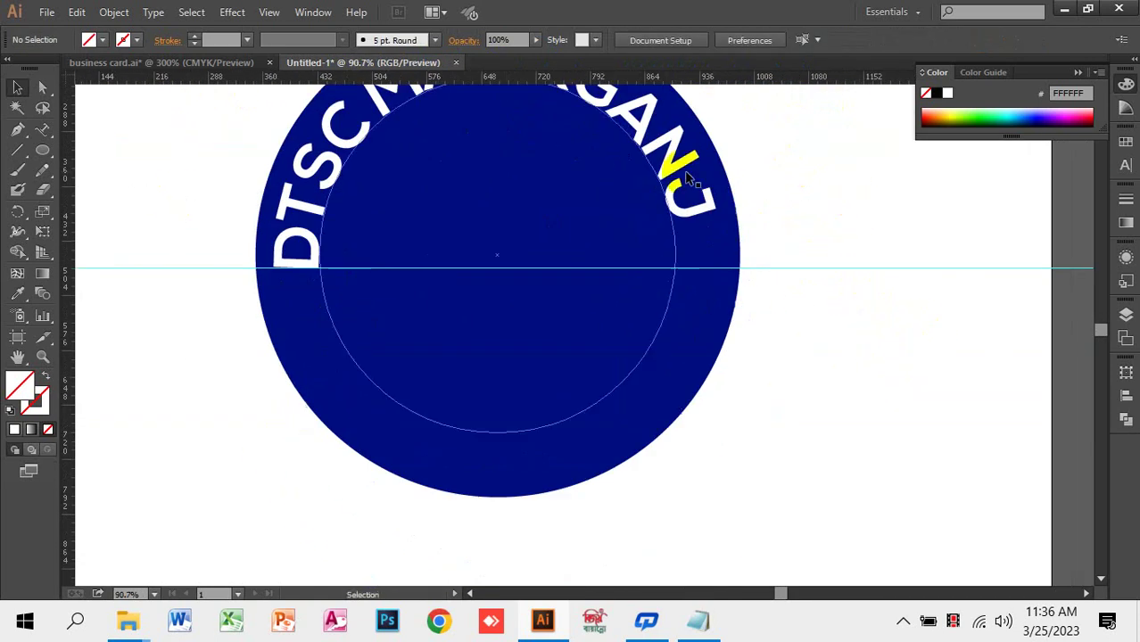
scroll(801, 192, "up", 1)
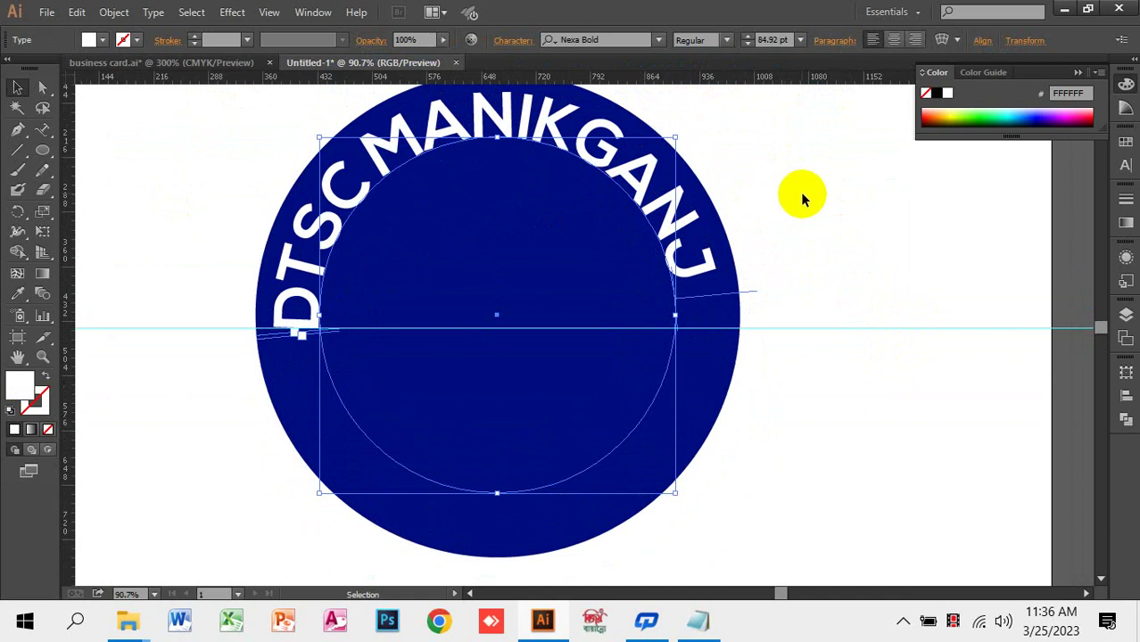
scroll(801, 192, "up", 1)
left_click(788, 204)
left_click(669, 259)
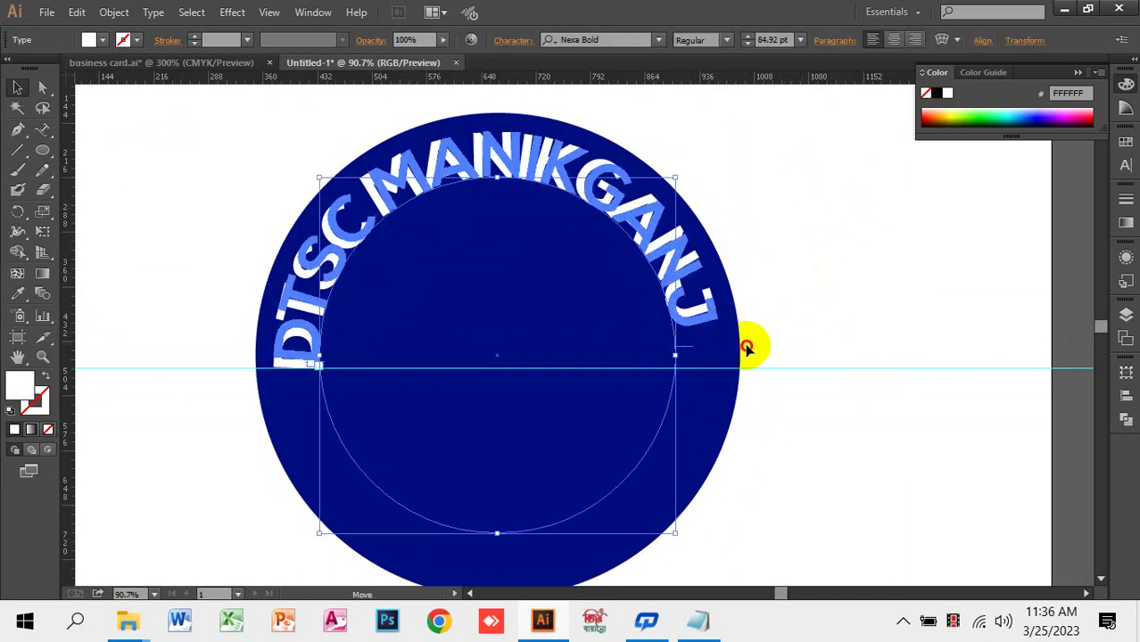
left_click_drag(747, 339, 746, 349)
left_click(313, 355)
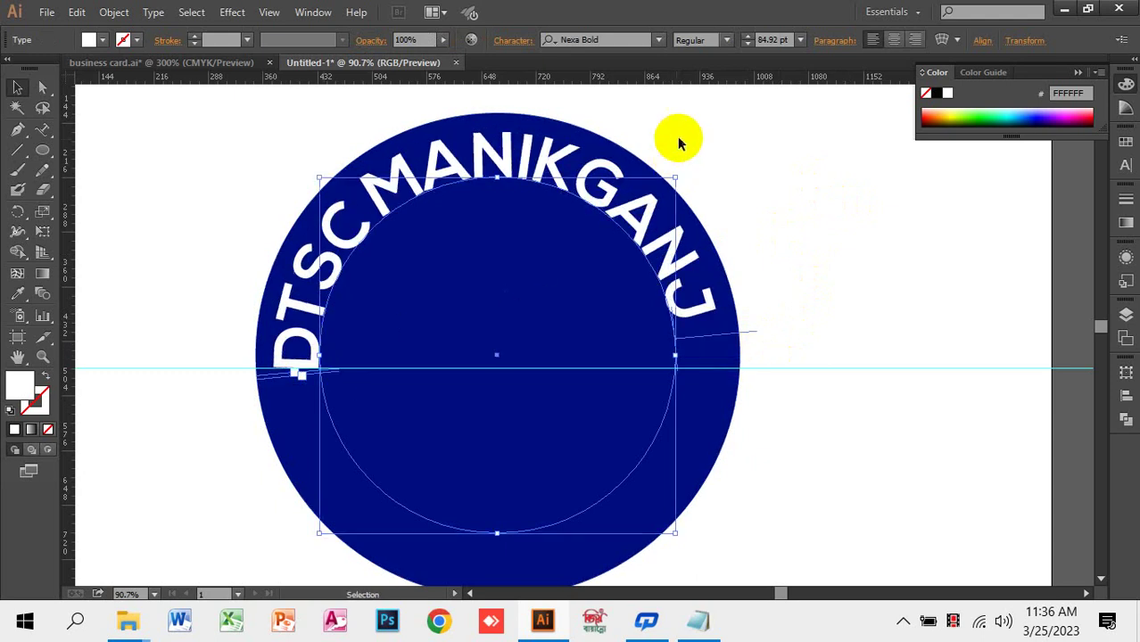
Step: Increase the lettering's tracking so it reaches the middle guide on both sides
key("ctrl+t")
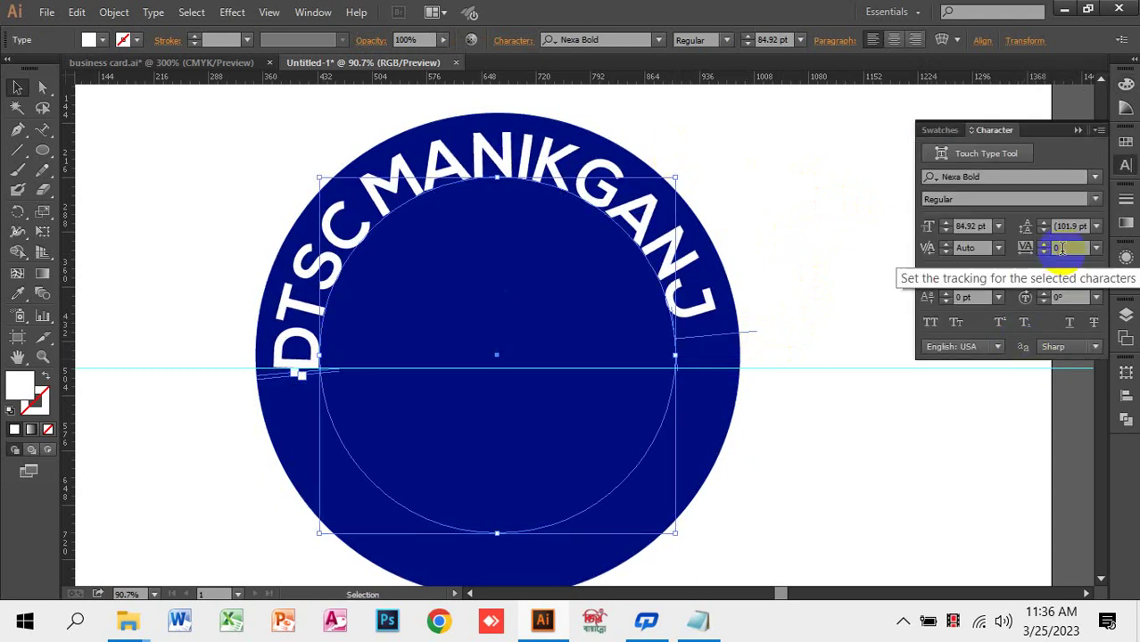
key("Up")
key("Up")
key("Up")
key("Up")
key("Up")
key("Up")
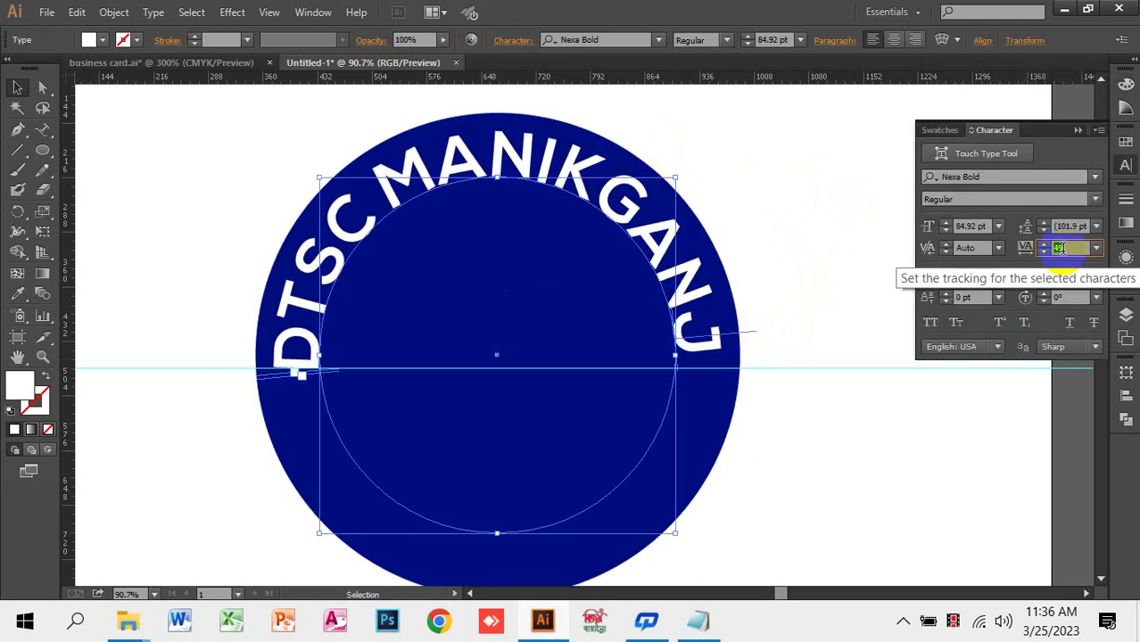
key("Up")
key("Up")
key("Up")
key("Up")
key("Up")
key("Up")
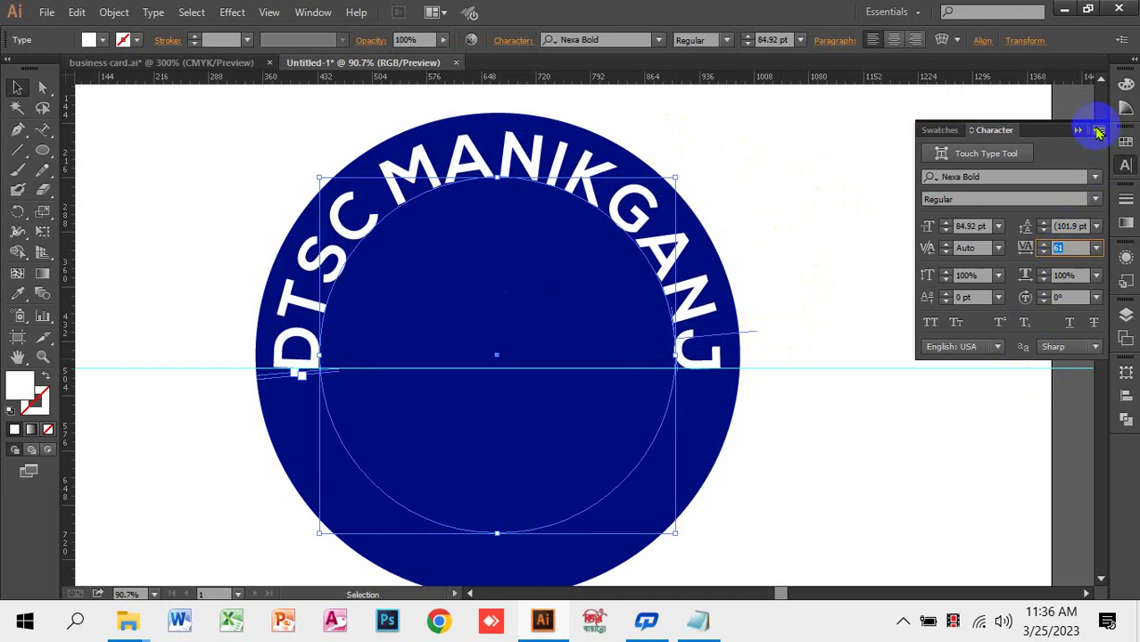
key("ctrl+shift+a")
left_click(1077, 130)
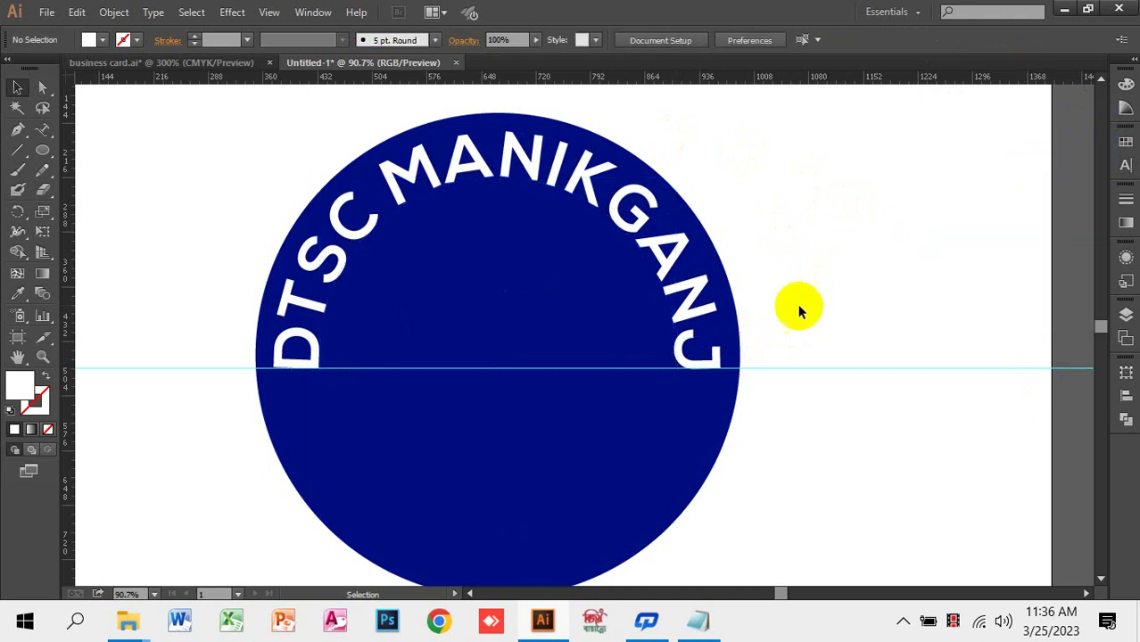
left_click(469, 348)
left_click_drag(575, 299, 748, 241)
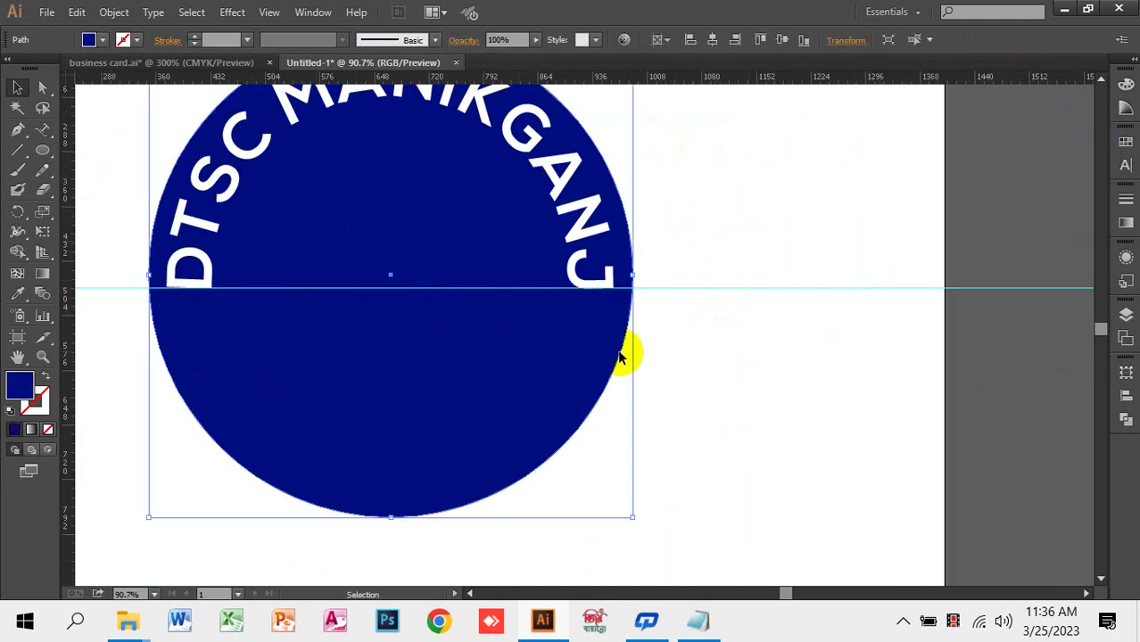
left_click(529, 388)
key("ctrl+shift+a")
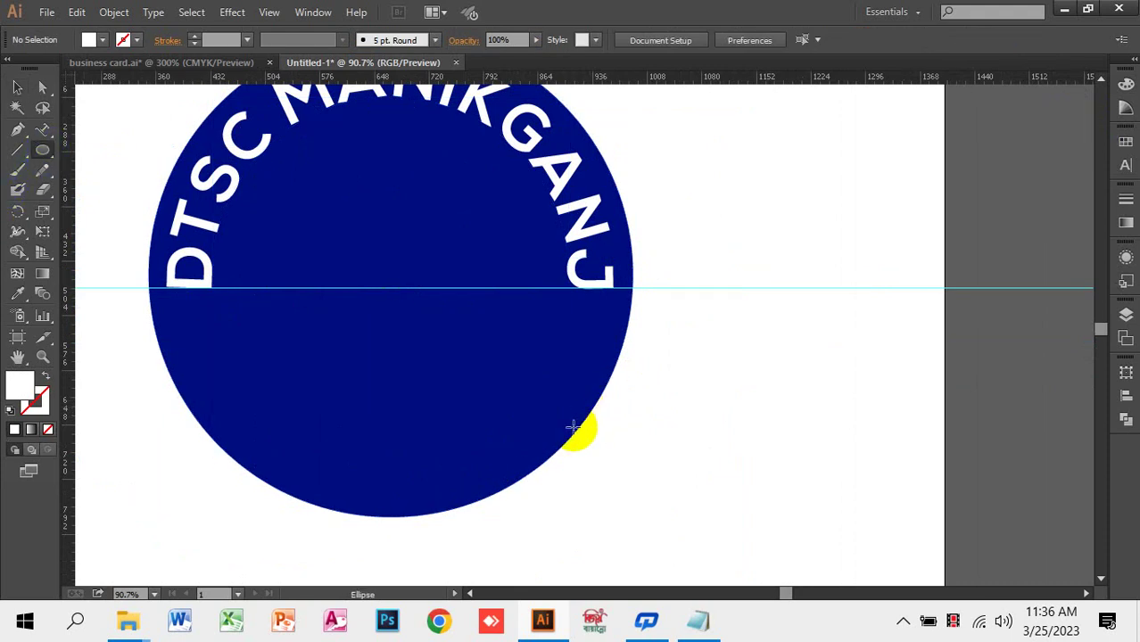
left_click_drag(565, 453, 559, 444)
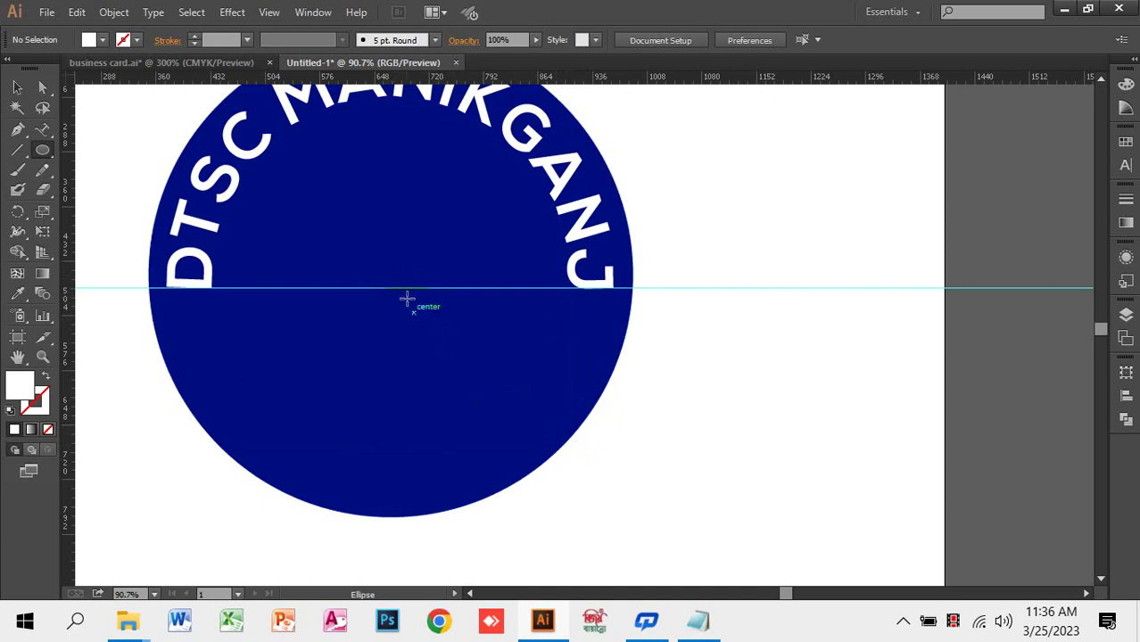
Step: Draw a white circle centred inside the navy disc, leaving a thick navy ring
mouse_move(391, 279)
left_mouse_down()
mouse_move(532, 384)
mouse_move(560, 421)
left_mouse_up()
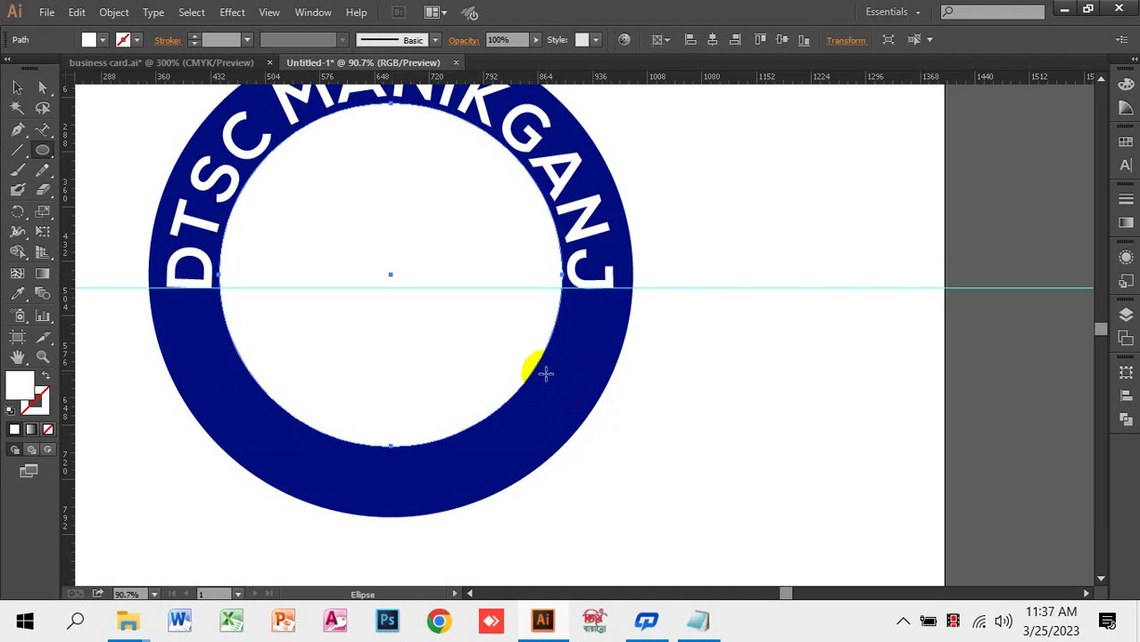
key("v")
left_click(703, 289)
key("ctrl+0")
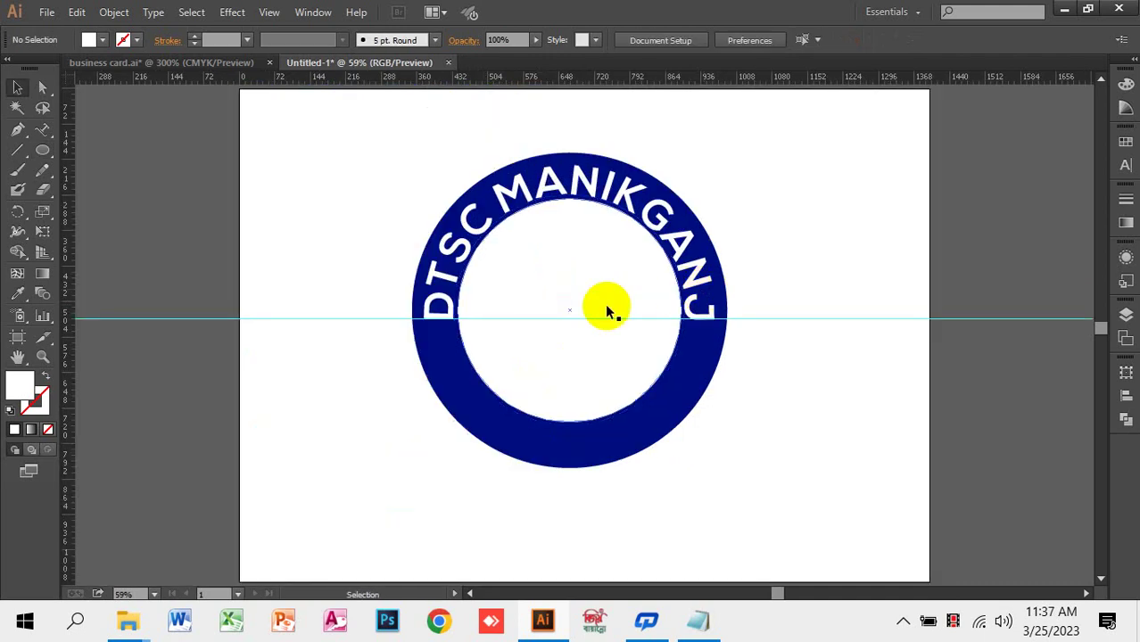
left_click(606, 311)
left_click(755, 357)
key("a")
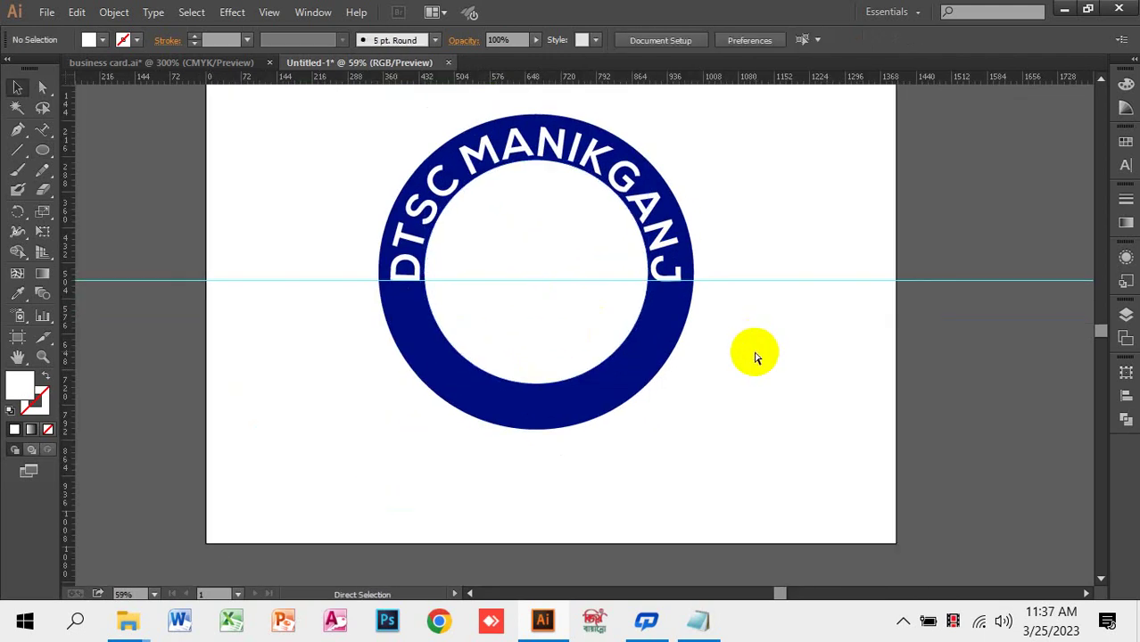
key("ctrl+equal")
key("ctrl+equal")
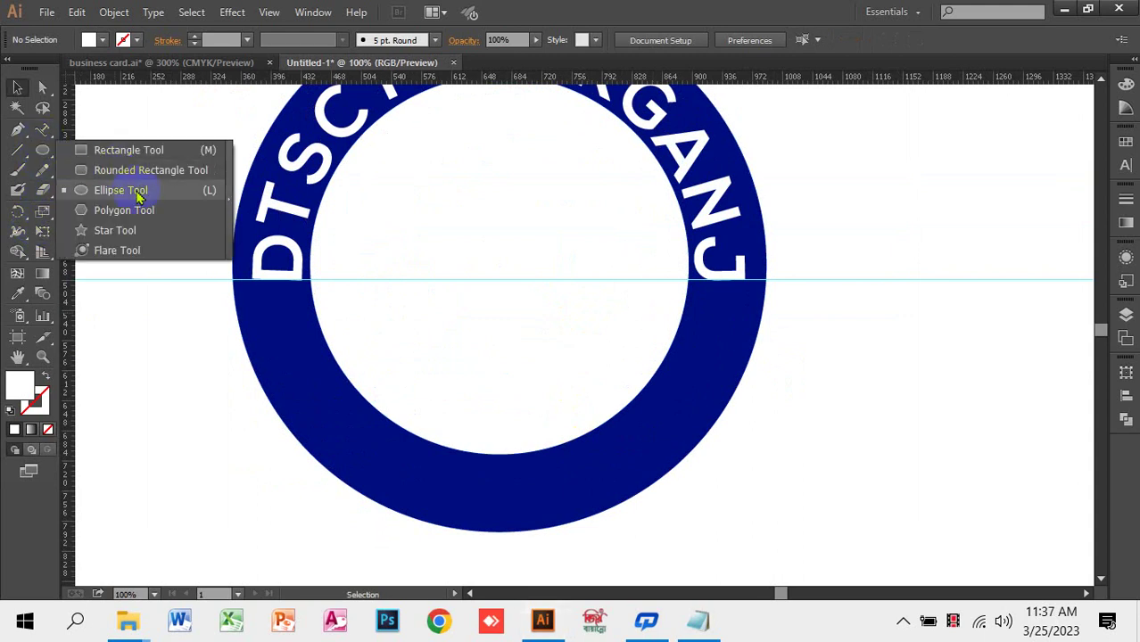
Step: Draw an unfilled circle from the ring's centre into the band
left_click_drag(44, 150, 135, 188)
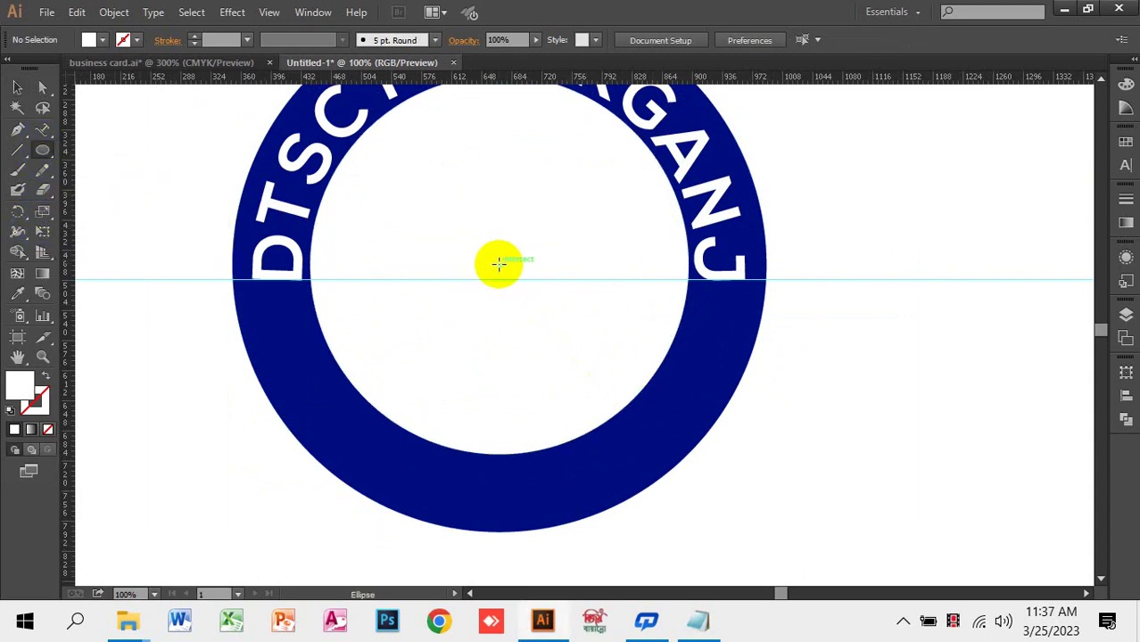
mouse_move(501, 265)
left_mouse_down()
mouse_move(736, 419)
mouse_move(725, 428)
left_mouse_up()
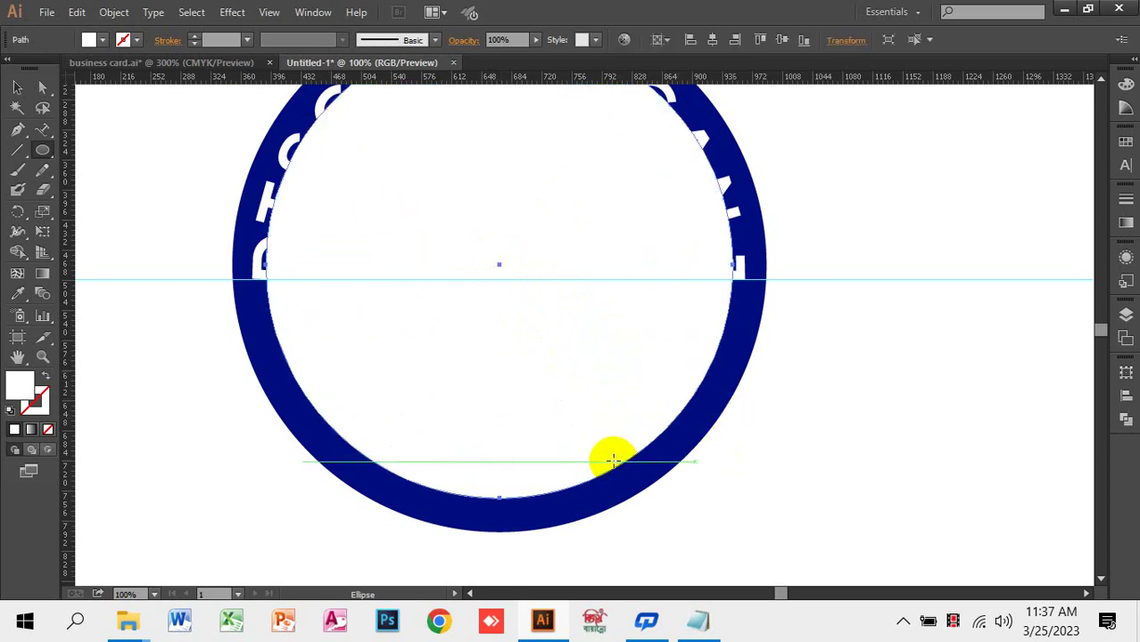
key("shift+x")
key("v")
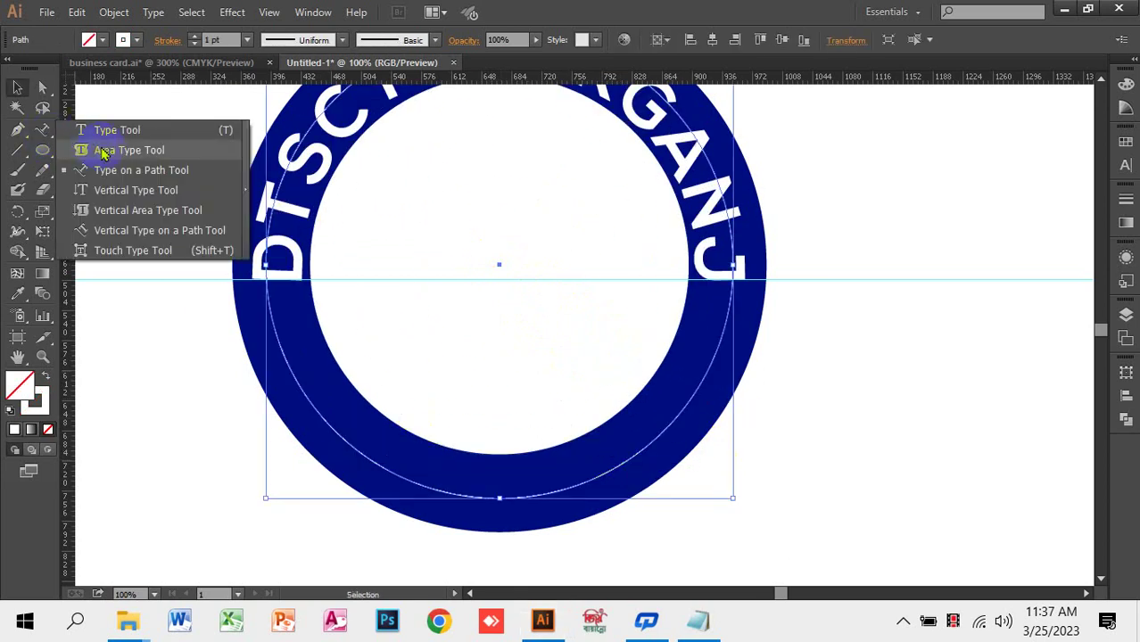
Step: Set the text EAST 2022 along the new circle path
left_click_drag(46, 142, 107, 169)
left_click(342, 434)
type("EAST")
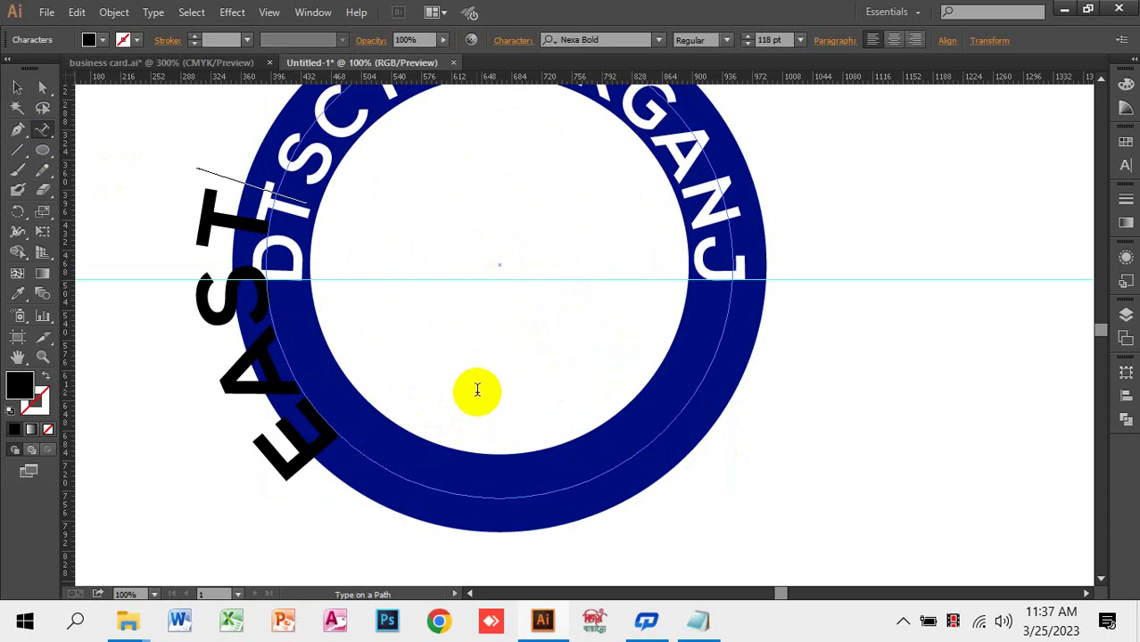
type("20")
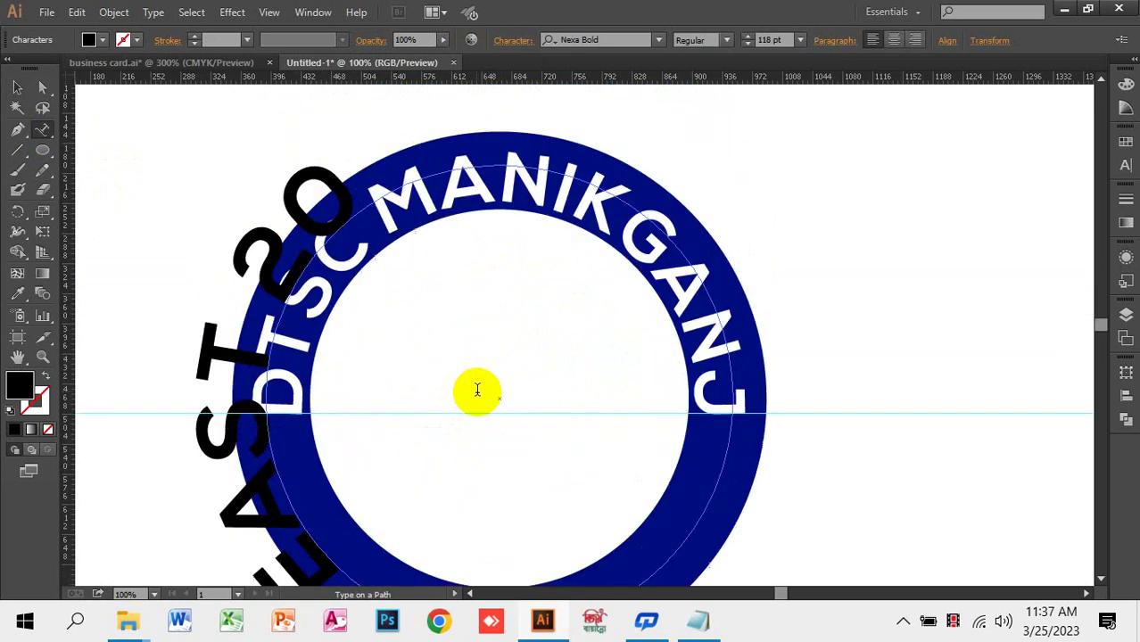
type("22")
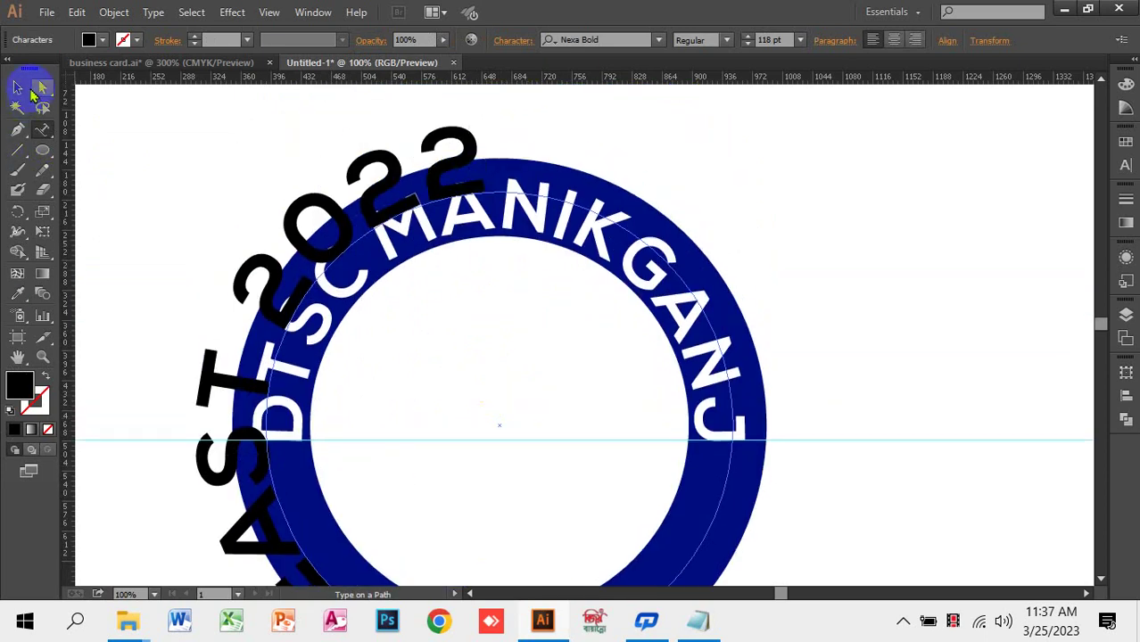
left_click(18, 87)
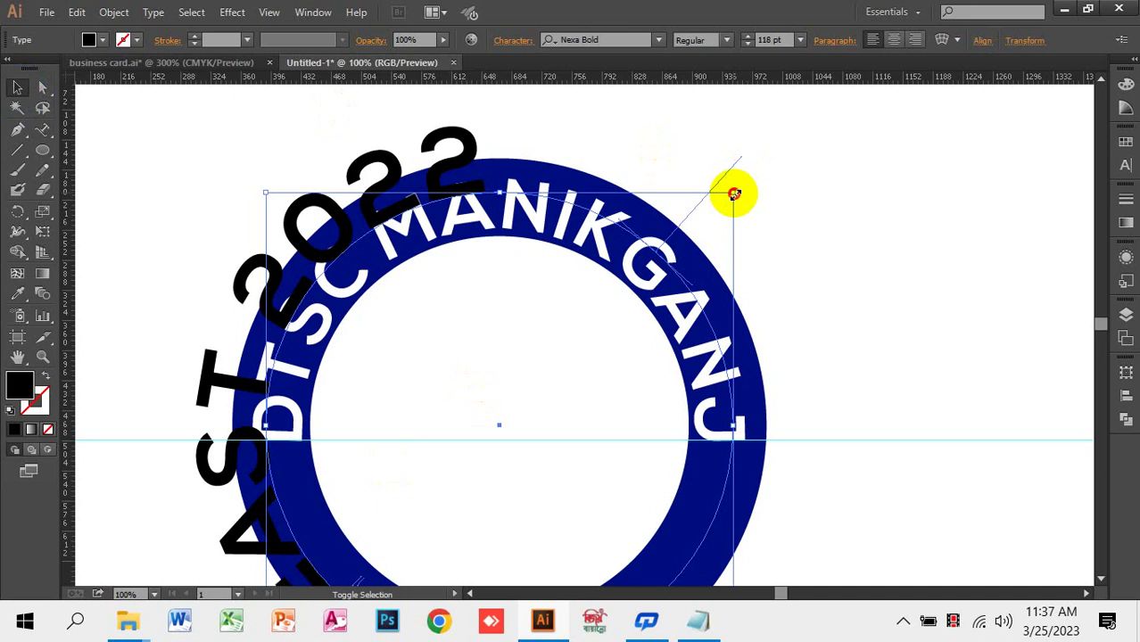
Step: Move the curved EAST 2022 text to the bottom of the ring
left_click_drag(734, 194, 714, 239)
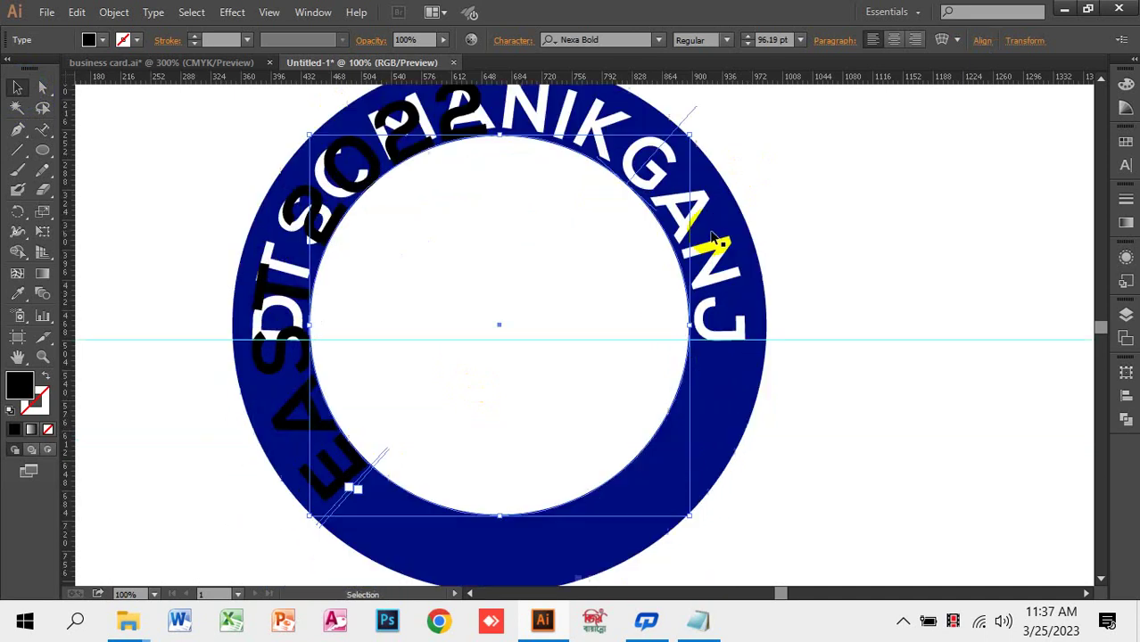
key("ctrl+z")
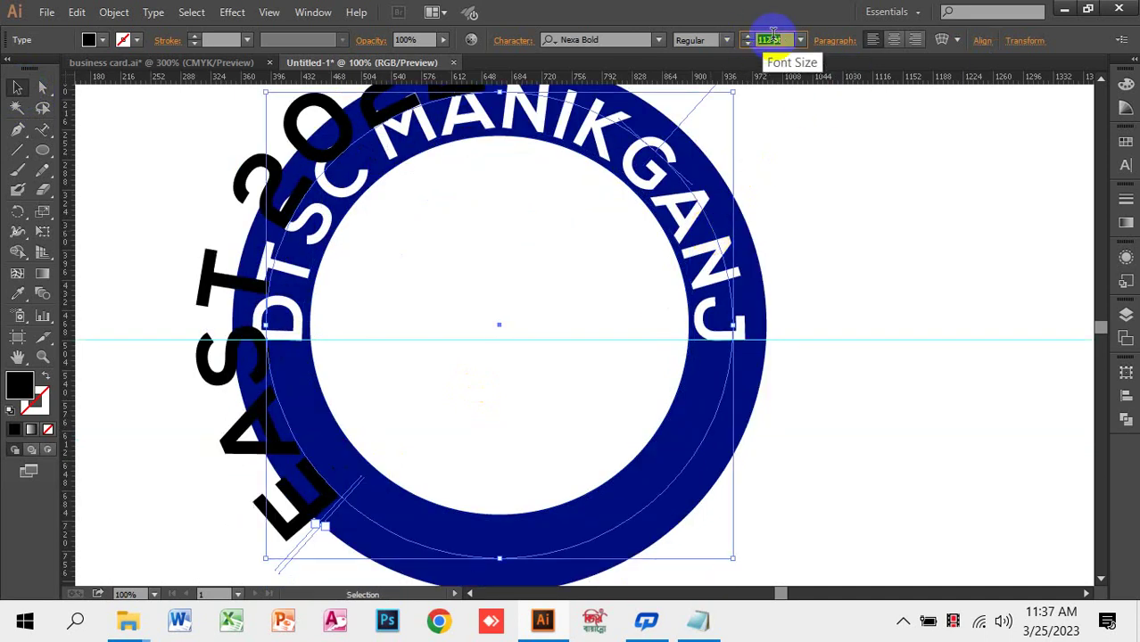
scroll(772, 40, "down", 10)
scroll(773, 40, "down", 10)
scroll(772, 39, "down", 10)
scroll(773, 39, "down", 10)
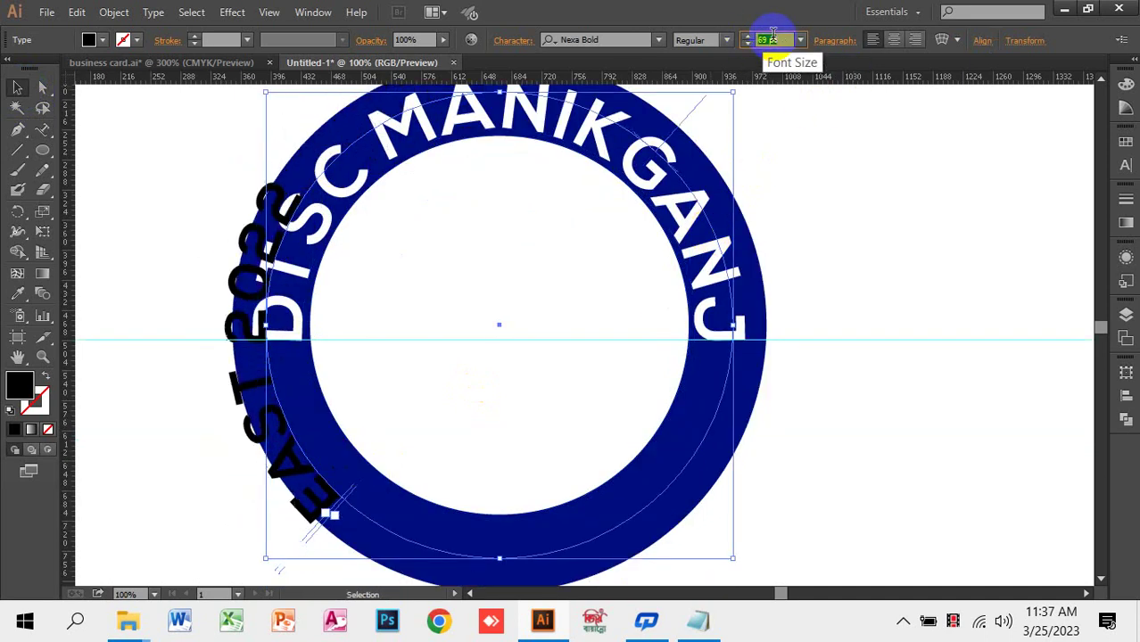
scroll(773, 39, "down", 8)
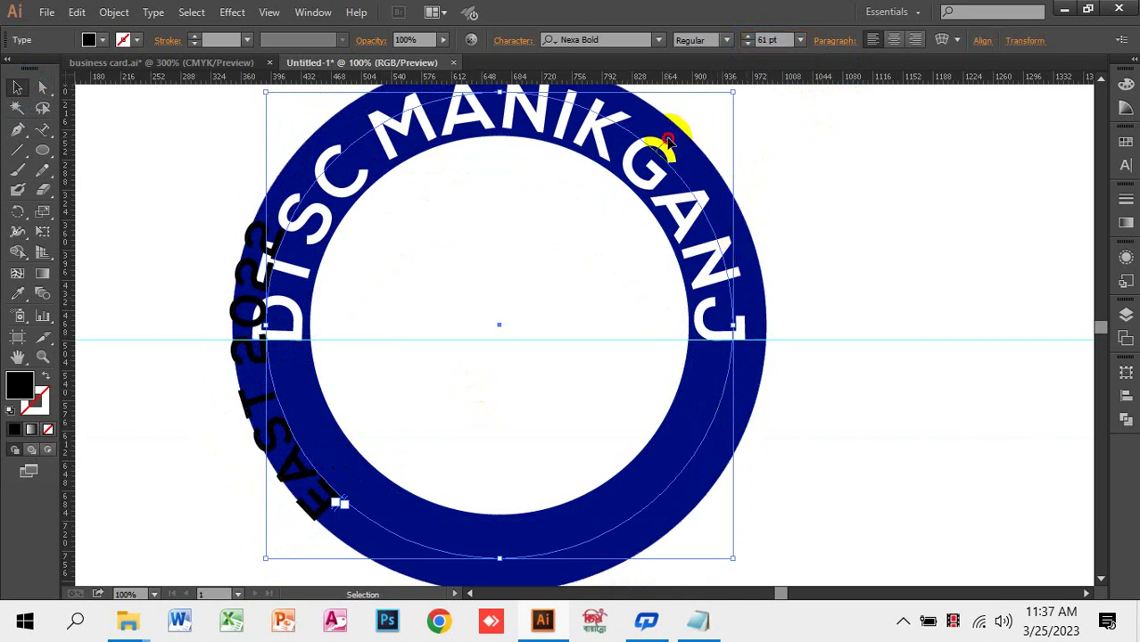
left_click_drag(667, 141, 579, 239)
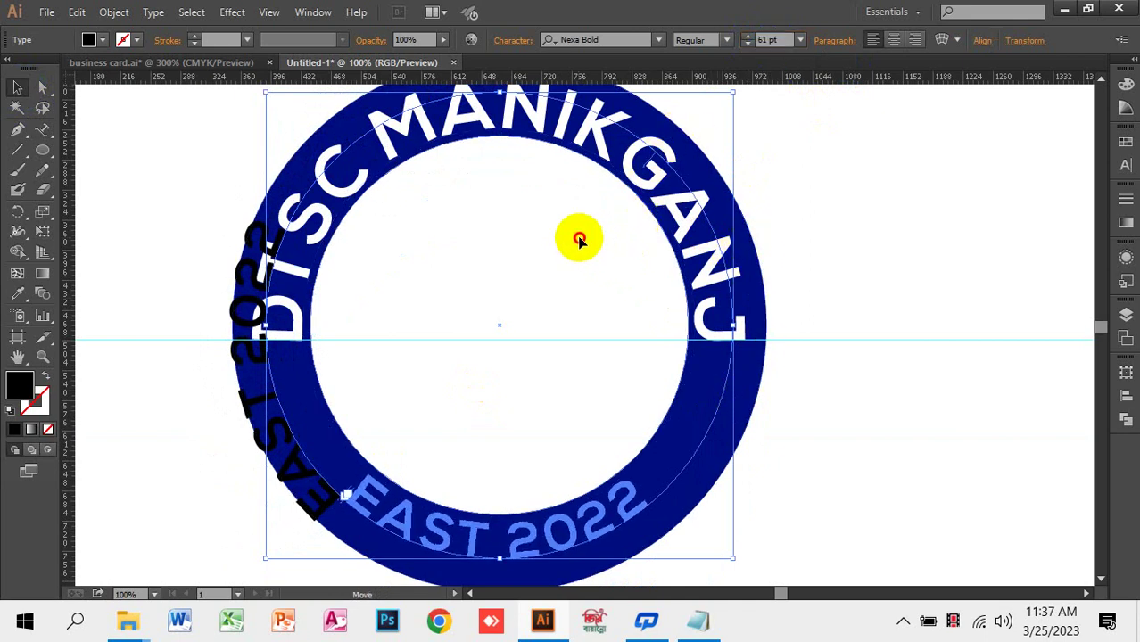
Step: Enlarge the EAST 2022 path text around the ring
left_click(830, 356)
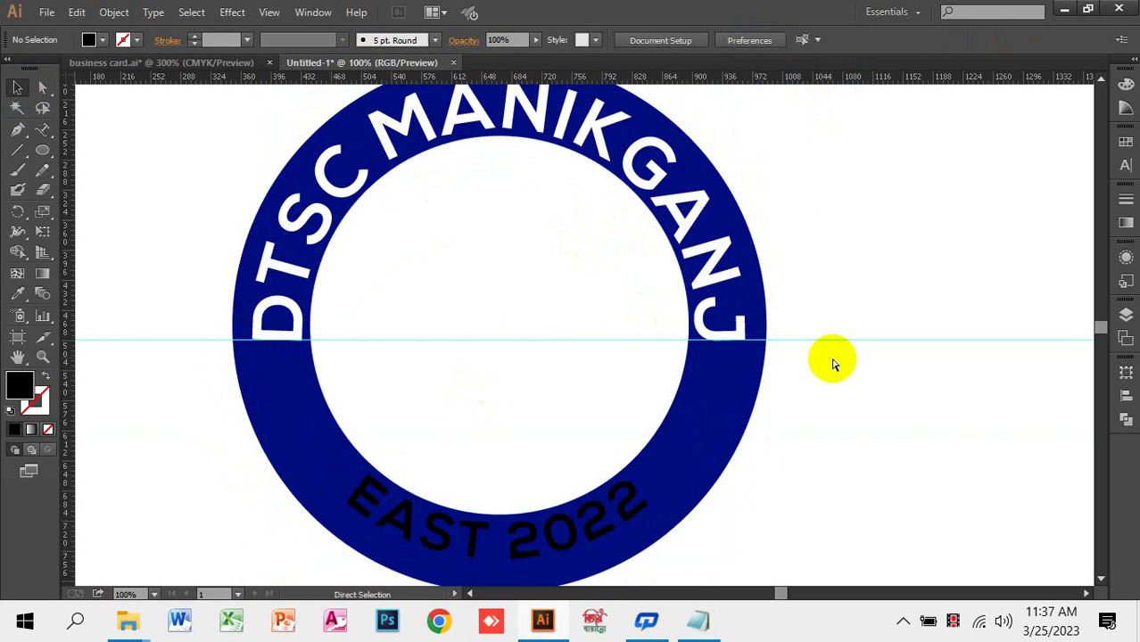
key("ctrl+plus")
mouse_move(801, 487)
left_mouse_down()
mouse_move(654, 318)
mouse_move(631, 506)
mouse_move(724, 531)
left_mouse_up()
key("ctrl+minus")
left_click(631, 506)
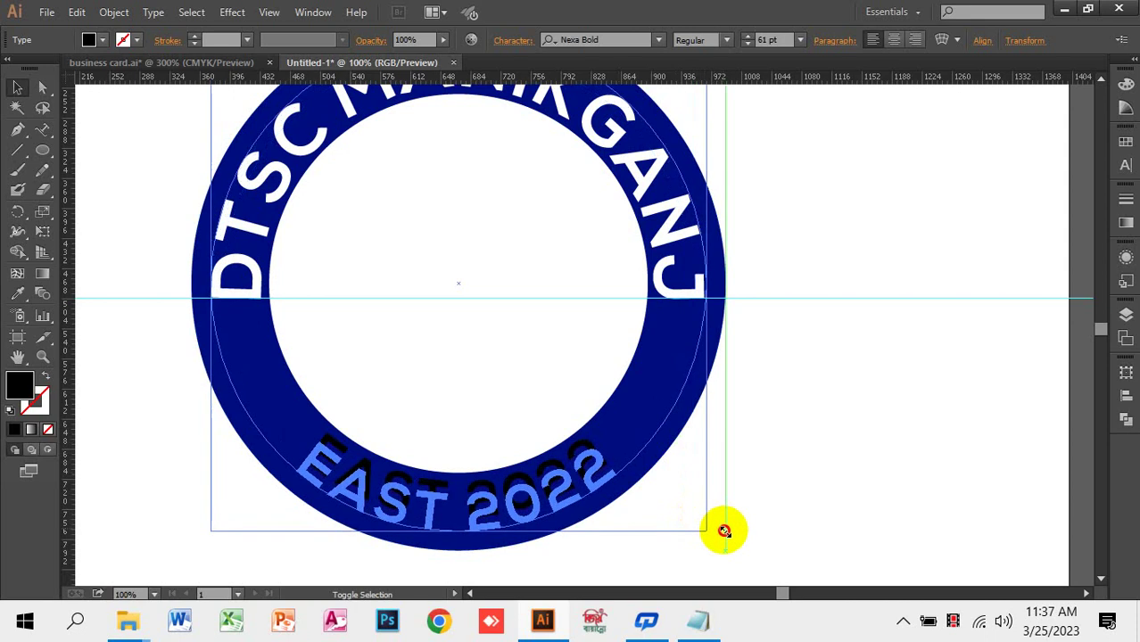
left_click_drag(721, 531, 723, 526)
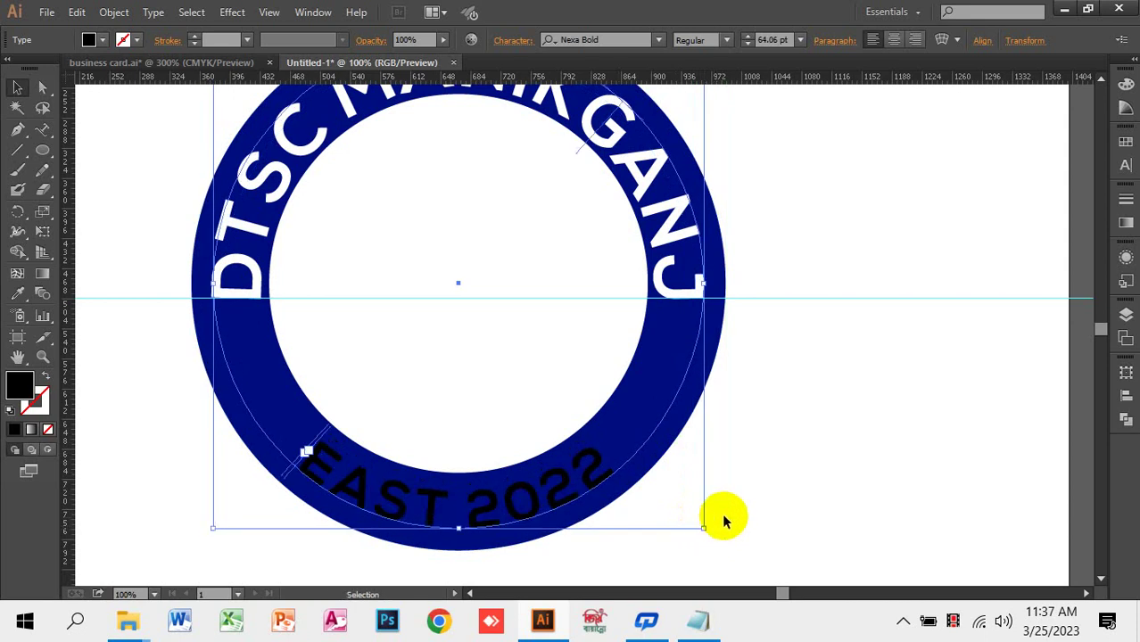
left_click(798, 476)
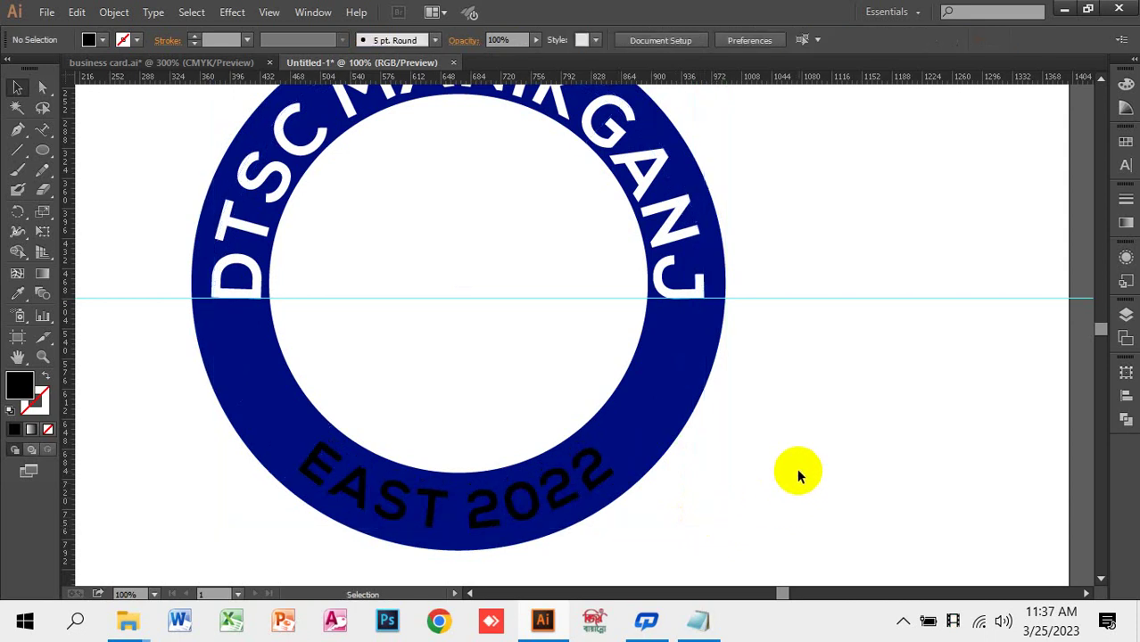
Step: Move the inner white circle aside to inspect, then restore it
left_click(491, 289)
left_click_drag(431, 213, 763, 199)
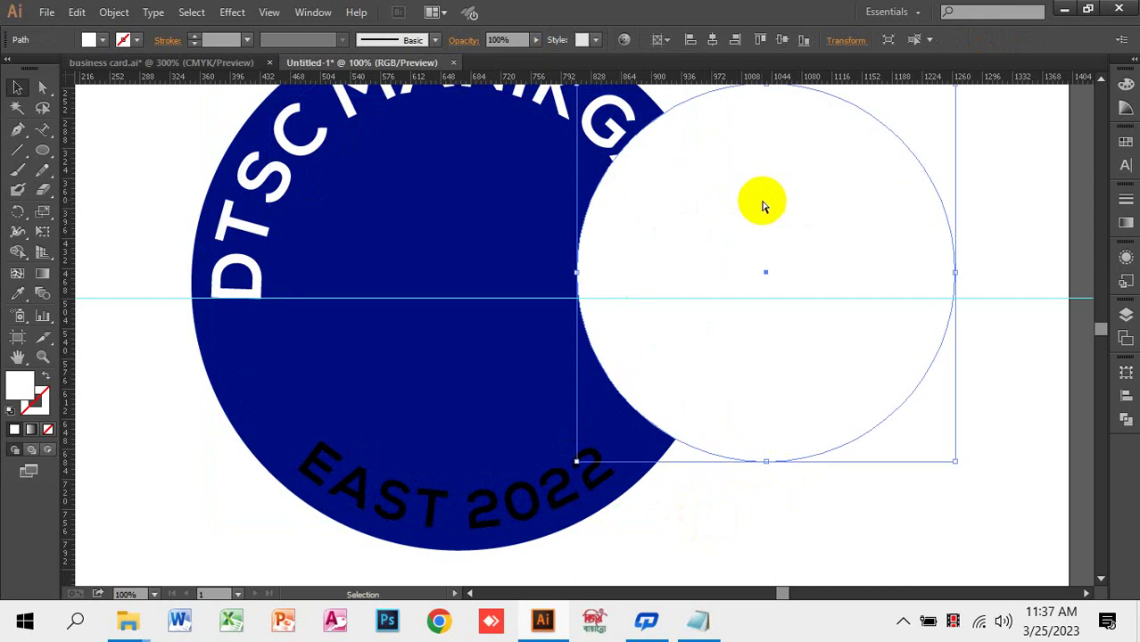
key("ctrl+z")
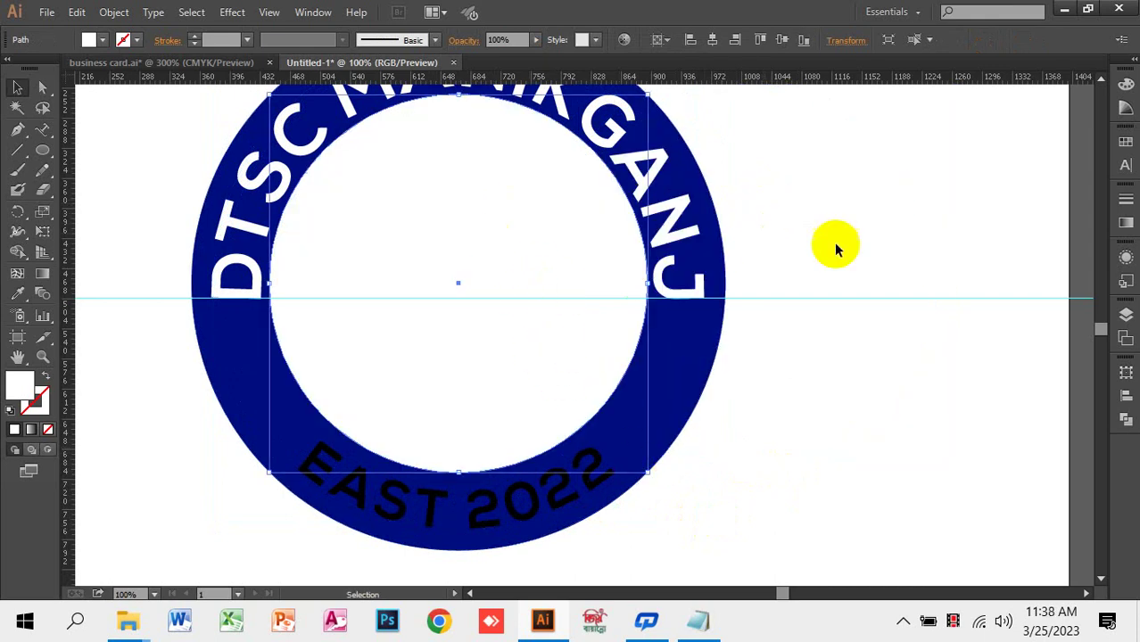
left_click(835, 241)
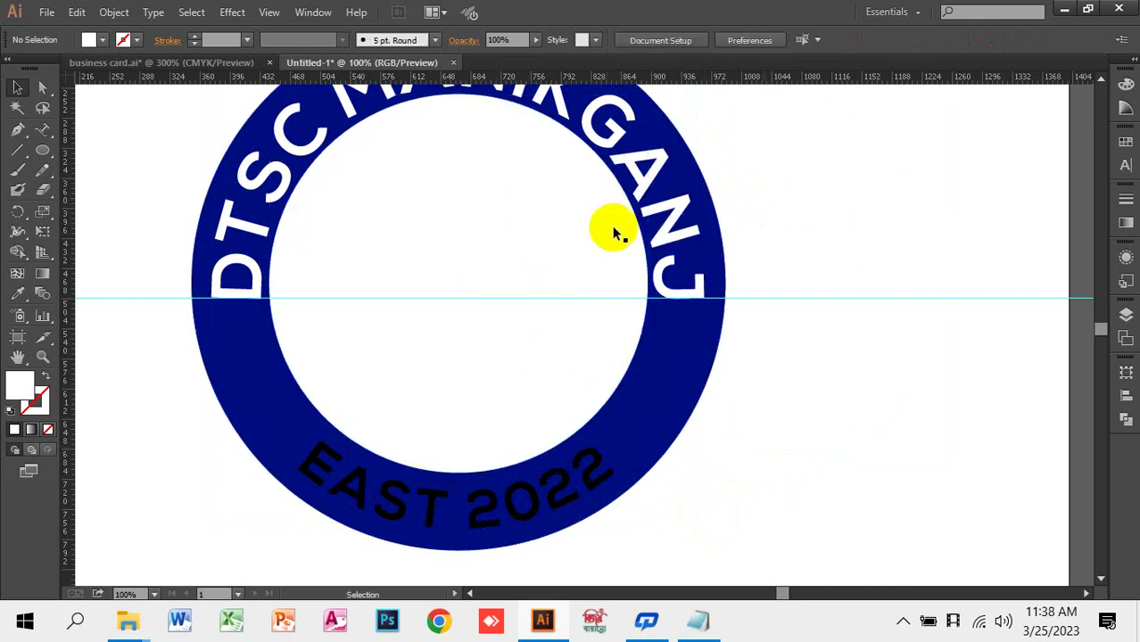
Step: Fill the EAST 2022 text white and fit the artboard in view
left_click(522, 515)
left_click(860, 403)
key("v")
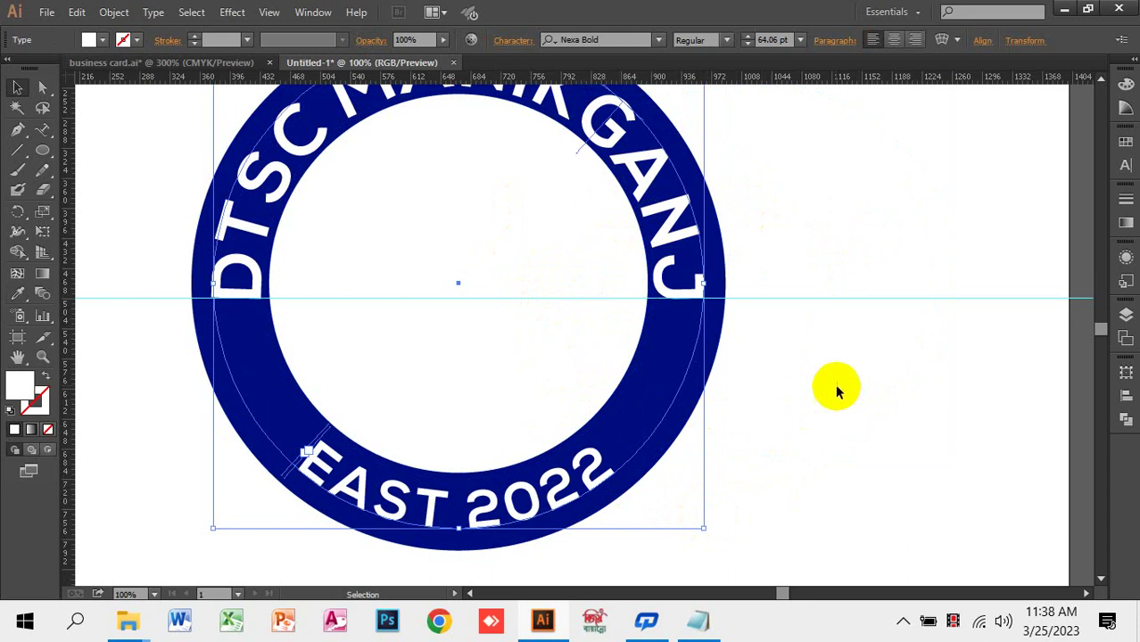
key("a")
left_click(838, 388)
key("ctrl+0")
key("v")
left_click(611, 339)
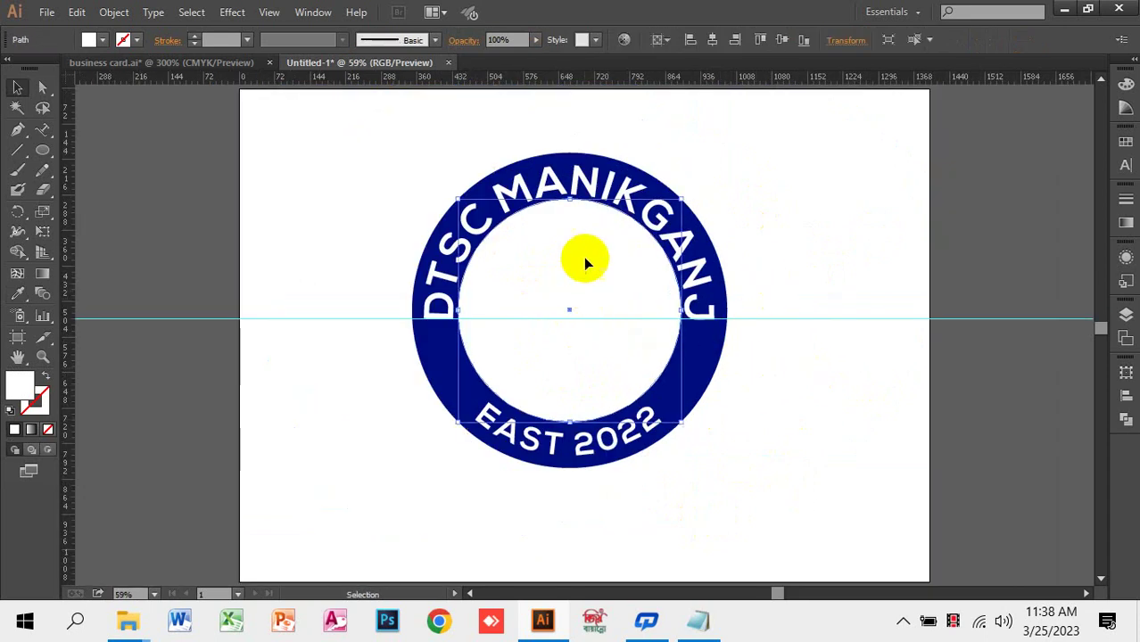
Step: Draw a white star on the ring near 2022 with the Star Tool
scroll(611, 312, "up", 2)
scroll(616, 376, "up", 2)
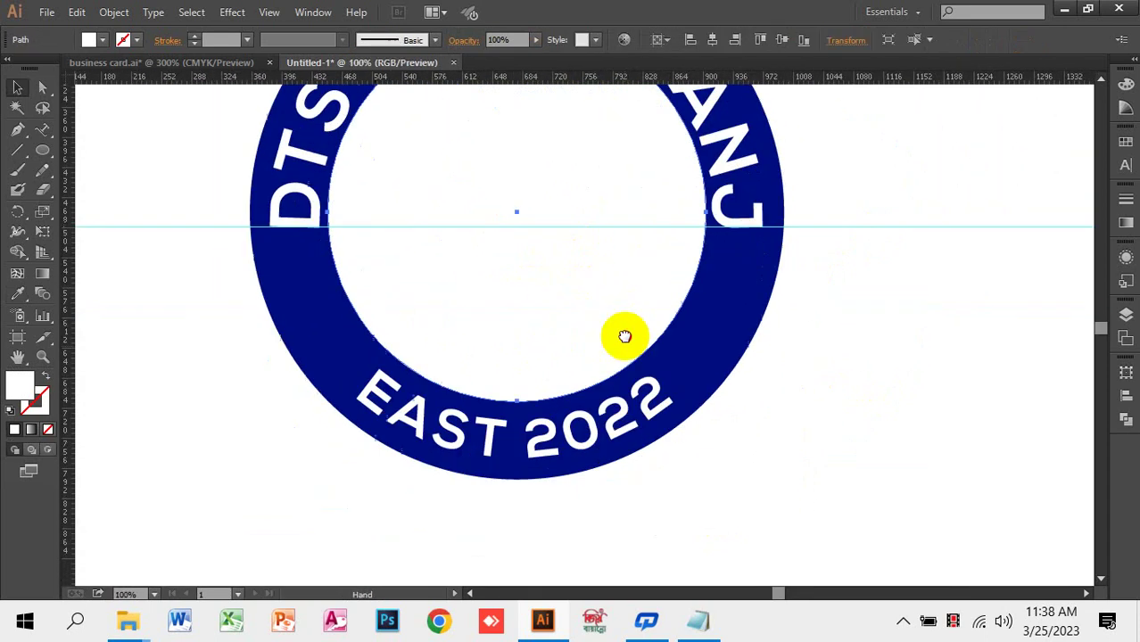
scroll(623, 333, "up", 1)
scroll(636, 376, "up", 1)
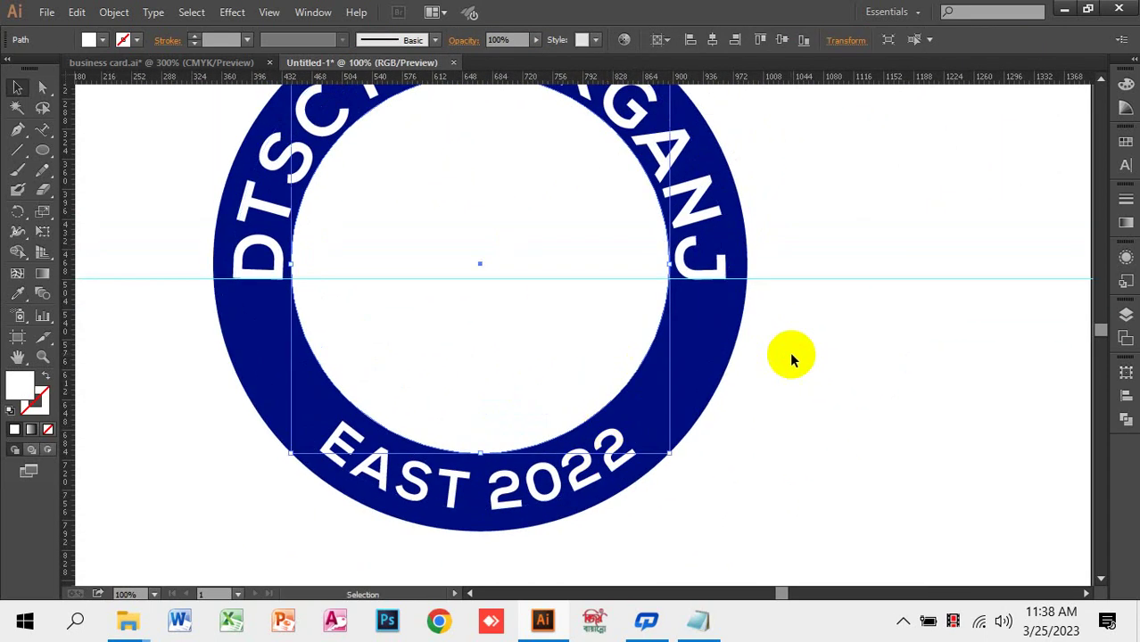
left_click(789, 352)
key("v")
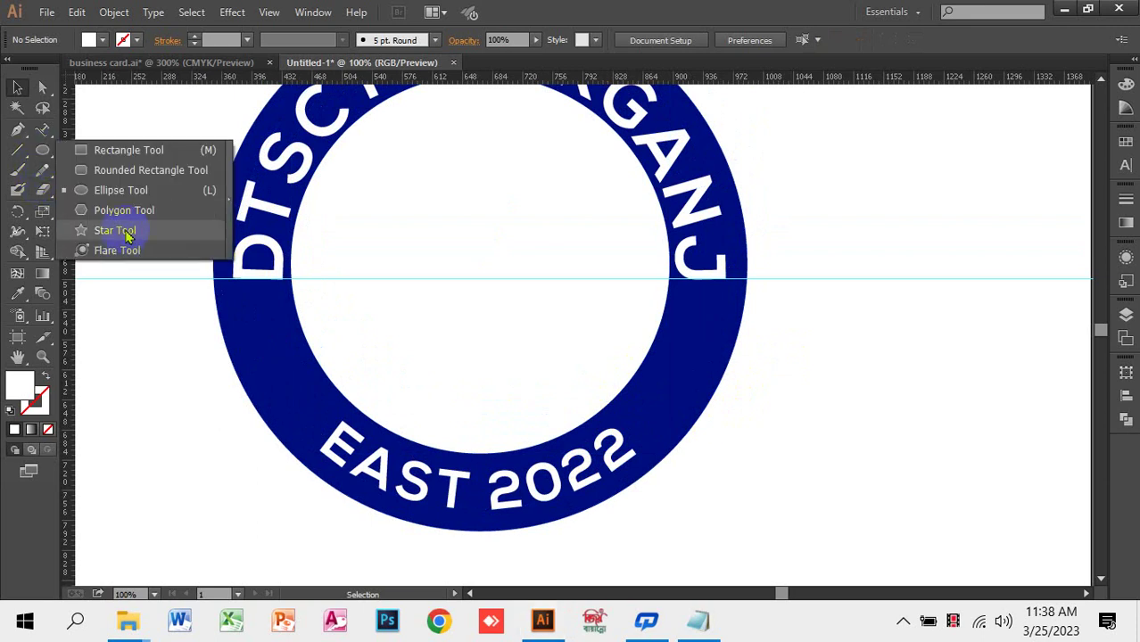
left_click_drag(42, 150, 114, 228)
left_click_drag(661, 409, 693, 431)
key("alt+space")
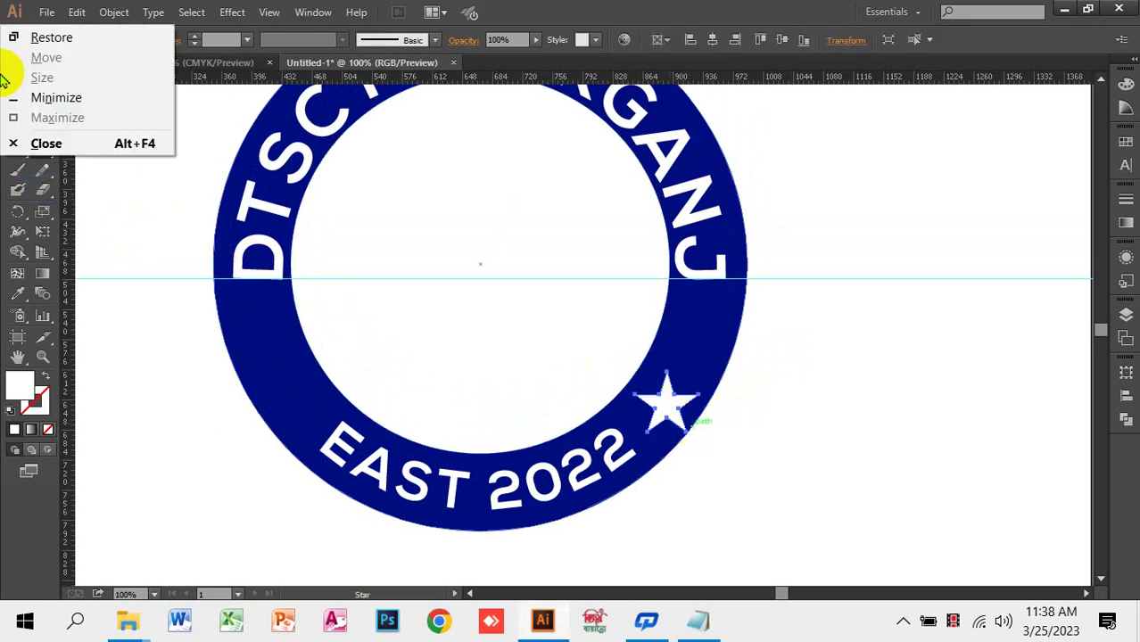
left_click(41, 190)
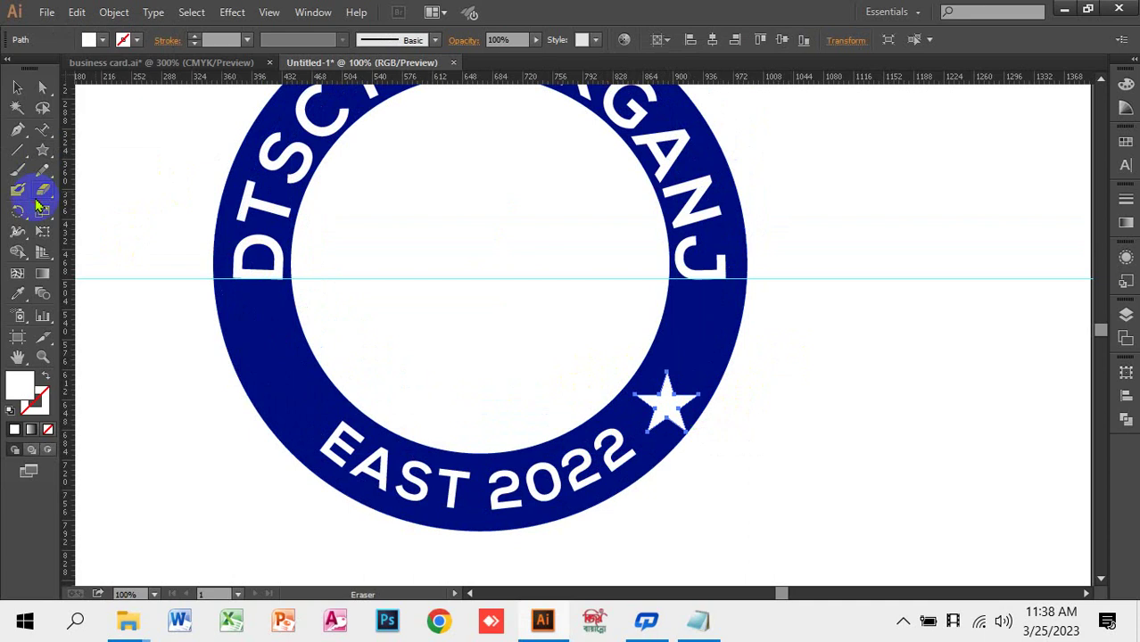
Step: Add two progressively smaller star copies further down the ring
left_click(907, 399)
scroll(769, 453, "up", 3)
mouse_move(480, 440)
left_mouse_down()
mouse_move(533, 270)
mouse_move(551, 253)
mouse_move(512, 393)
left_mouse_up()
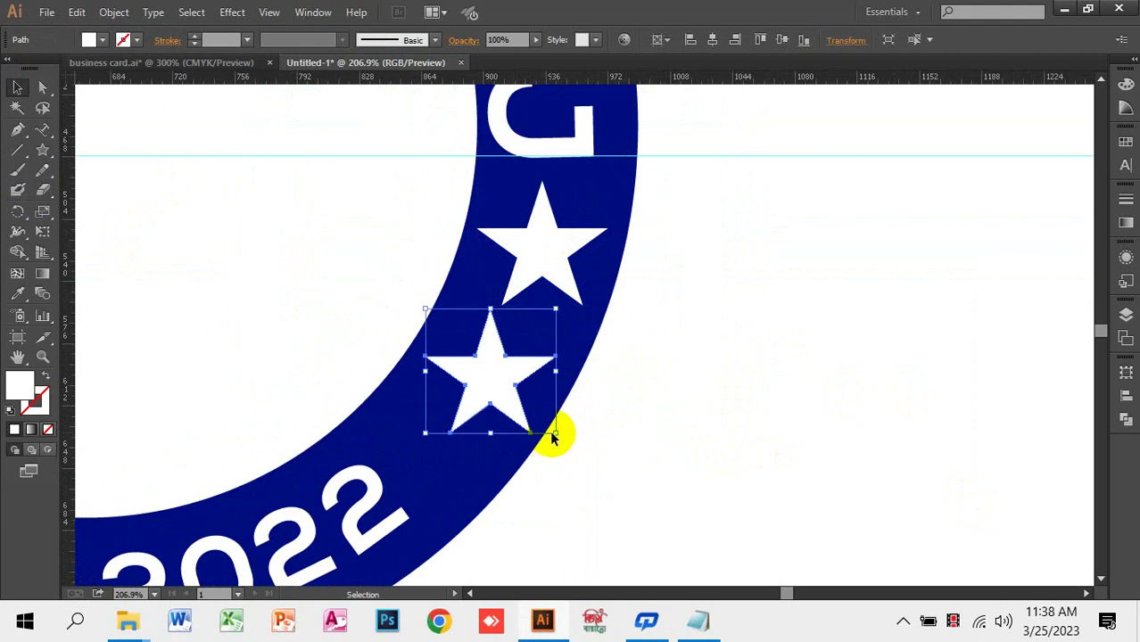
left_click_drag(555, 434, 522, 407)
mouse_move(591, 425)
left_mouse_down()
mouse_move(723, 234)
mouse_move(716, 343)
left_mouse_up()
left_click(723, 233)
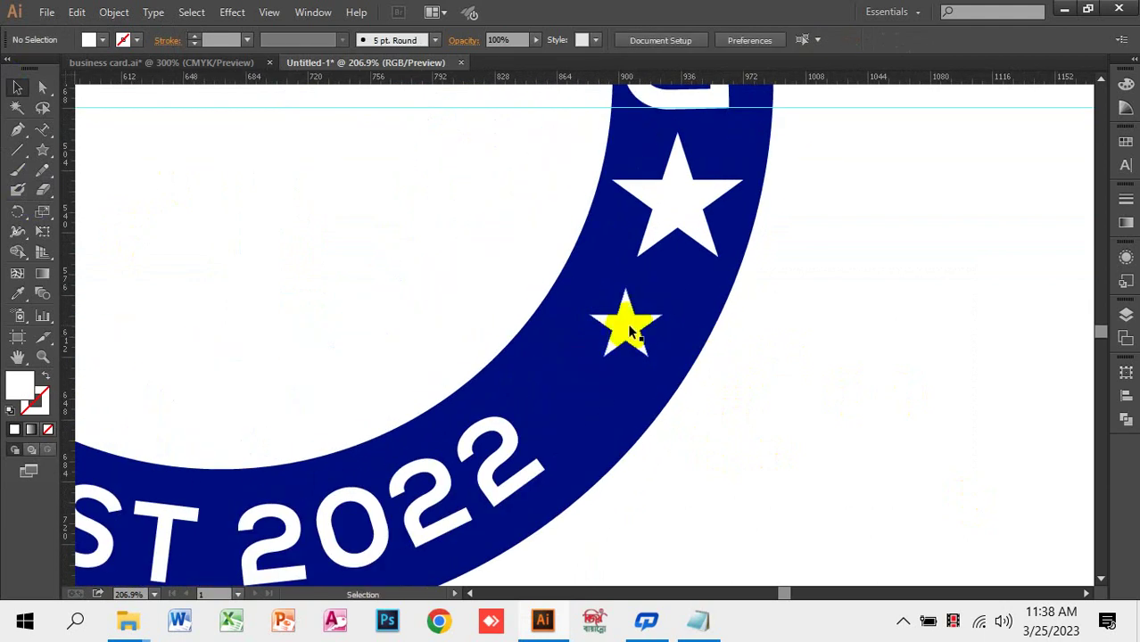
mouse_move(630, 328)
left_mouse_down()
mouse_move(589, 415)
mouse_move(584, 405)
mouse_move(605, 420)
mouse_move(577, 404)
left_mouse_up()
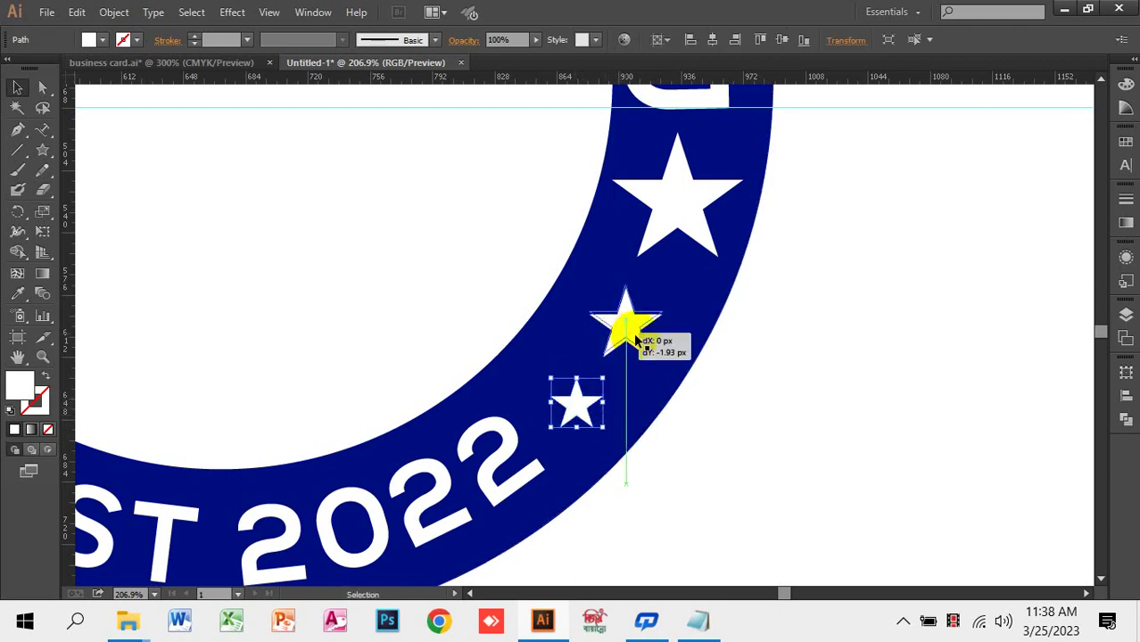
left_click(737, 345)
key("ctrl+0")
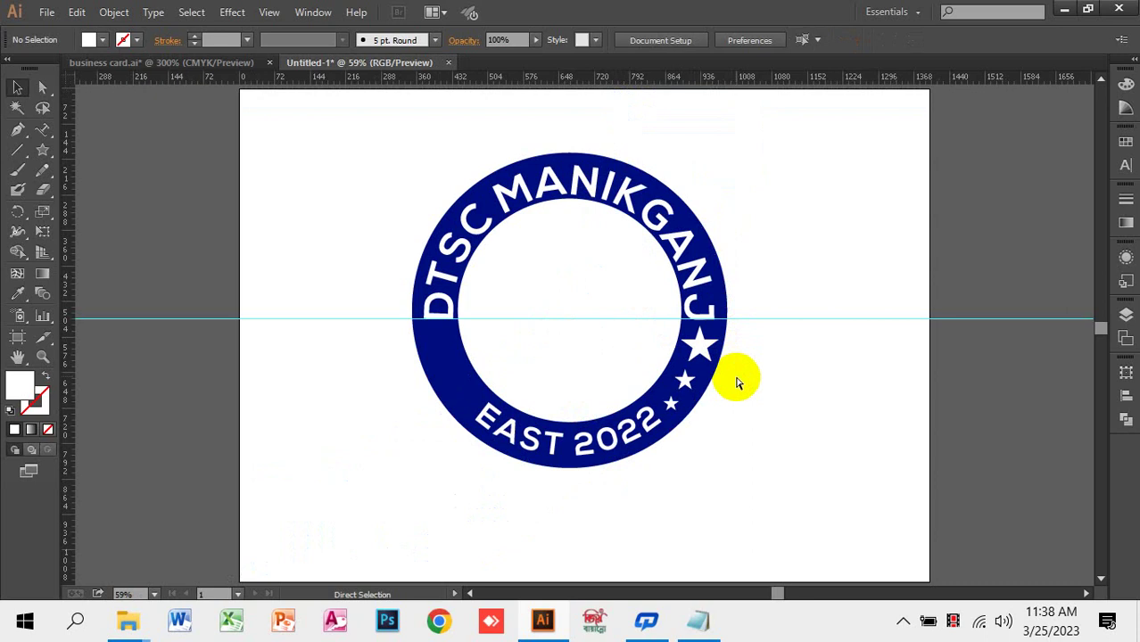
Step: Reflect a vertical copy of the three stars and move it to the ring's left side
scroll(737, 377, "up", 2)
scroll(799, 415, "up", 1)
left_click(561, 334)
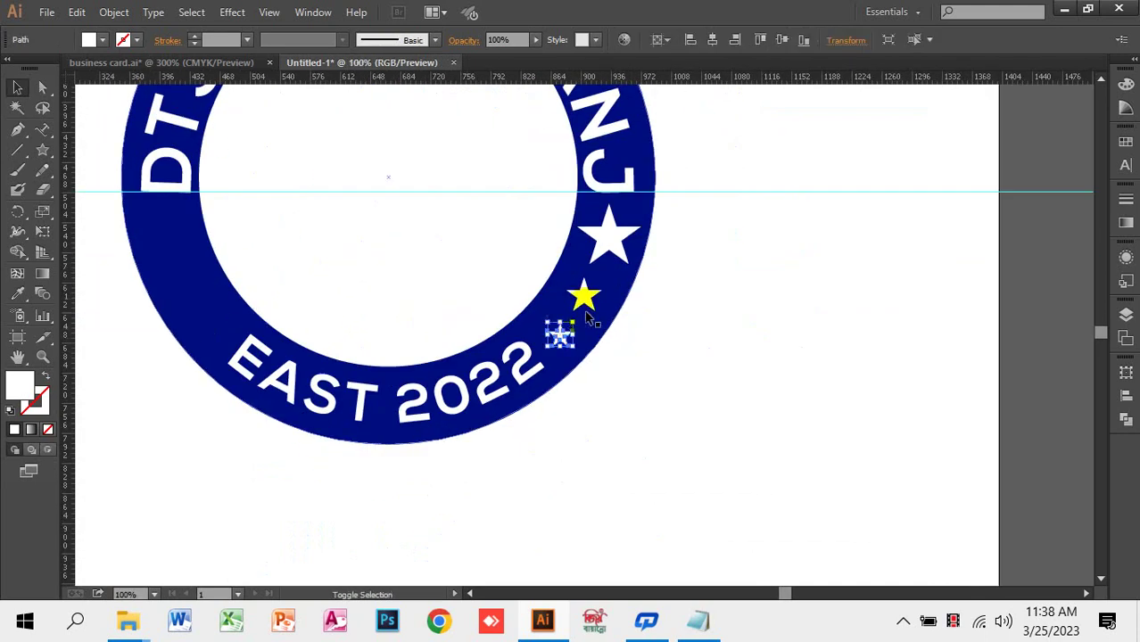
left_click_drag(598, 301, 611, 237)
right_click(614, 236)
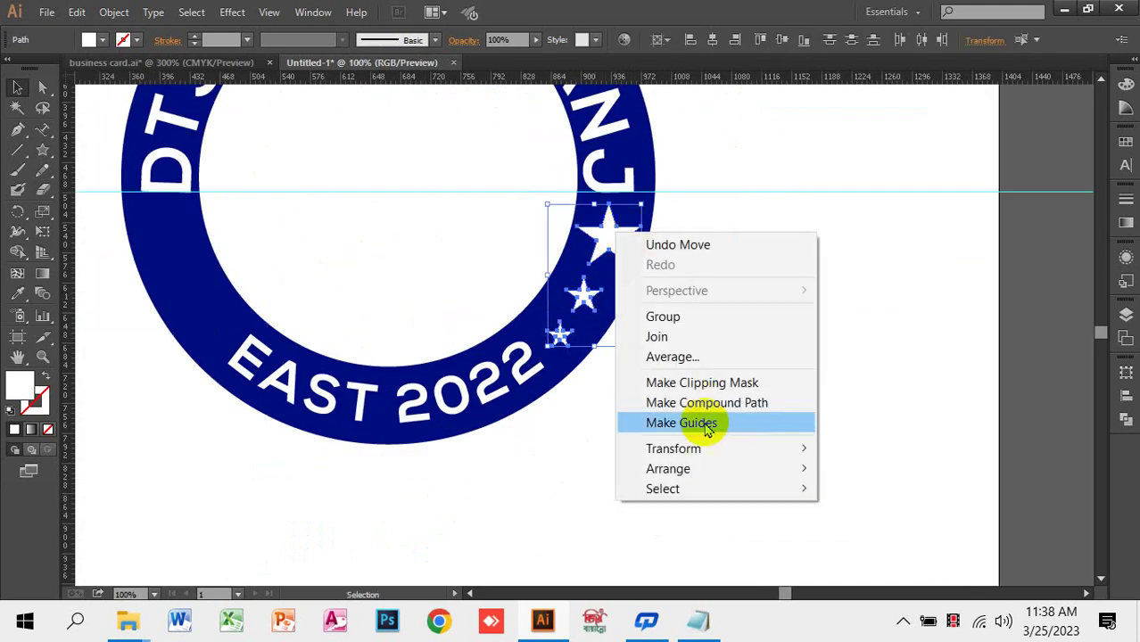
mouse_move(674, 449)
left_click(853, 510)
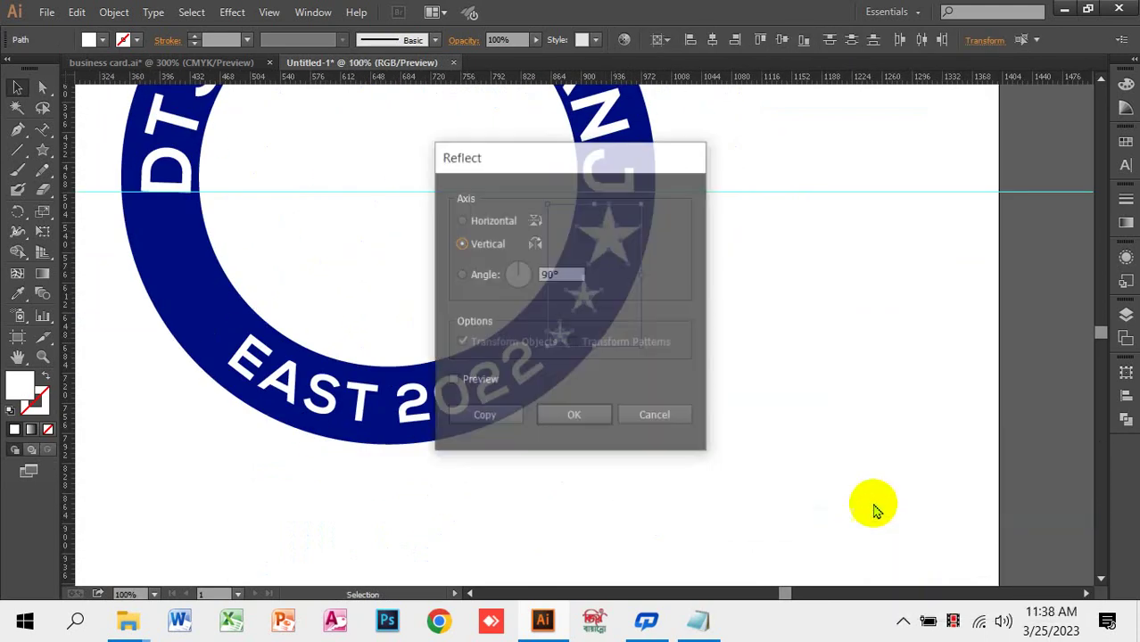
left_click_drag(538, 174, 827, 143)
left_click(787, 406)
mouse_move(612, 273)
left_mouse_down()
mouse_move(579, 252)
mouse_move(166, 256)
left_mouse_up()
left_click(132, 385)
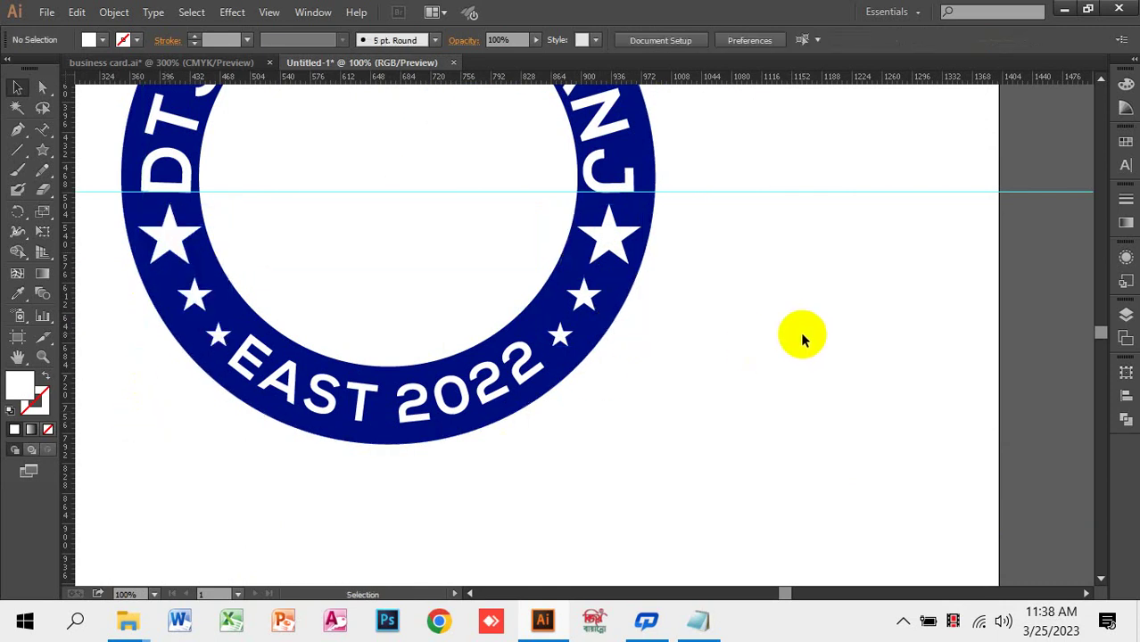
scroll(774, 223, "up", 3)
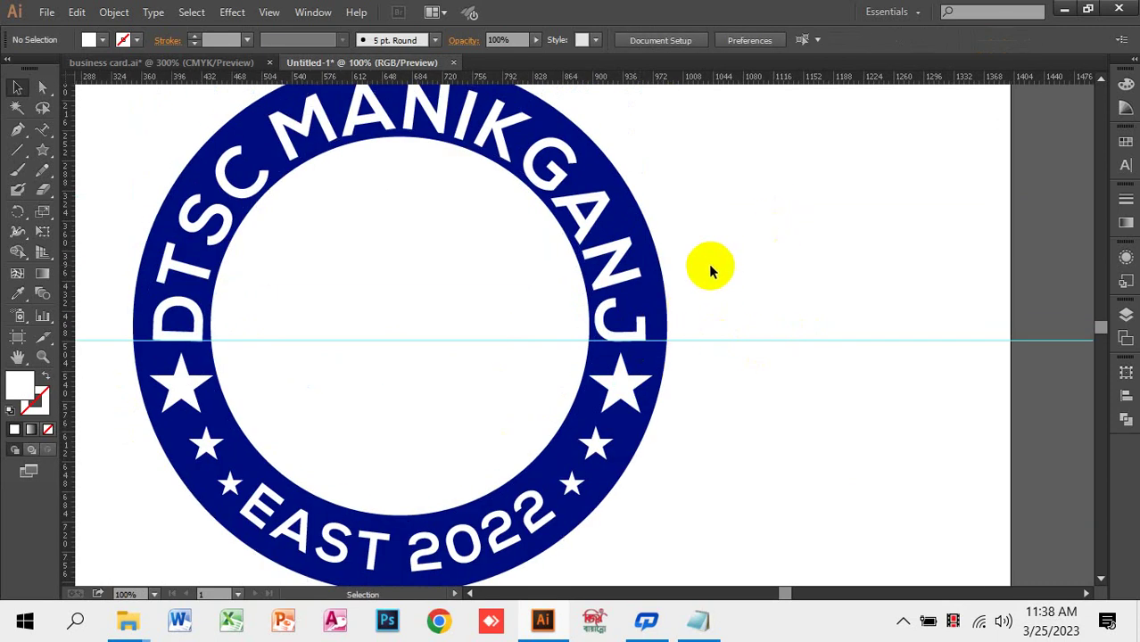
key("ctrl+minus")
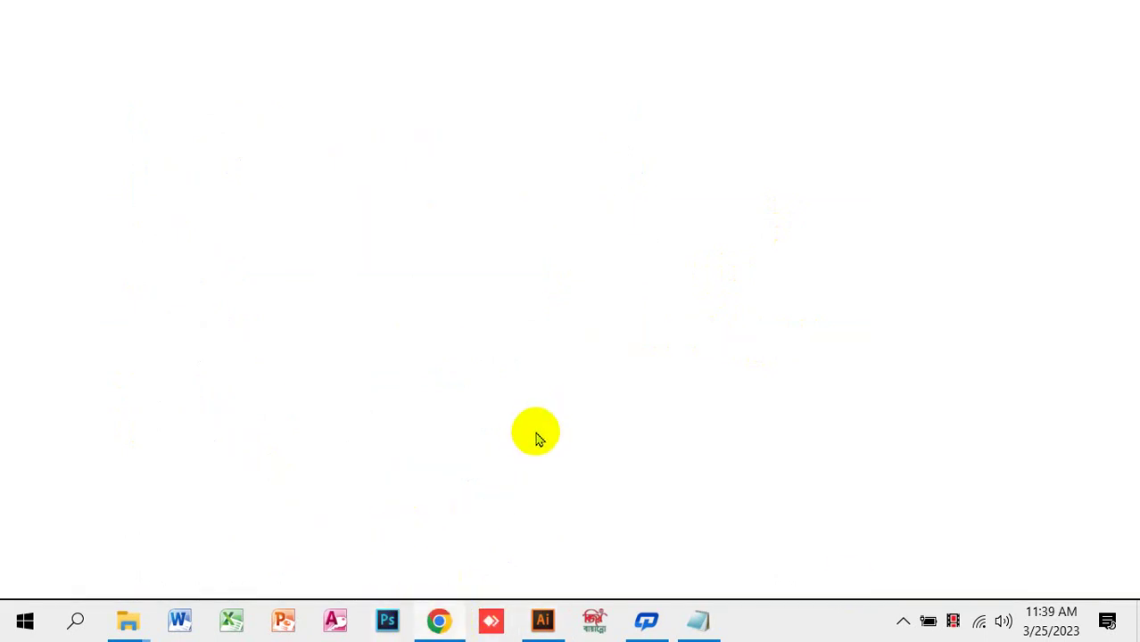
Step: Search Google Images for 'book logo'
type("e")
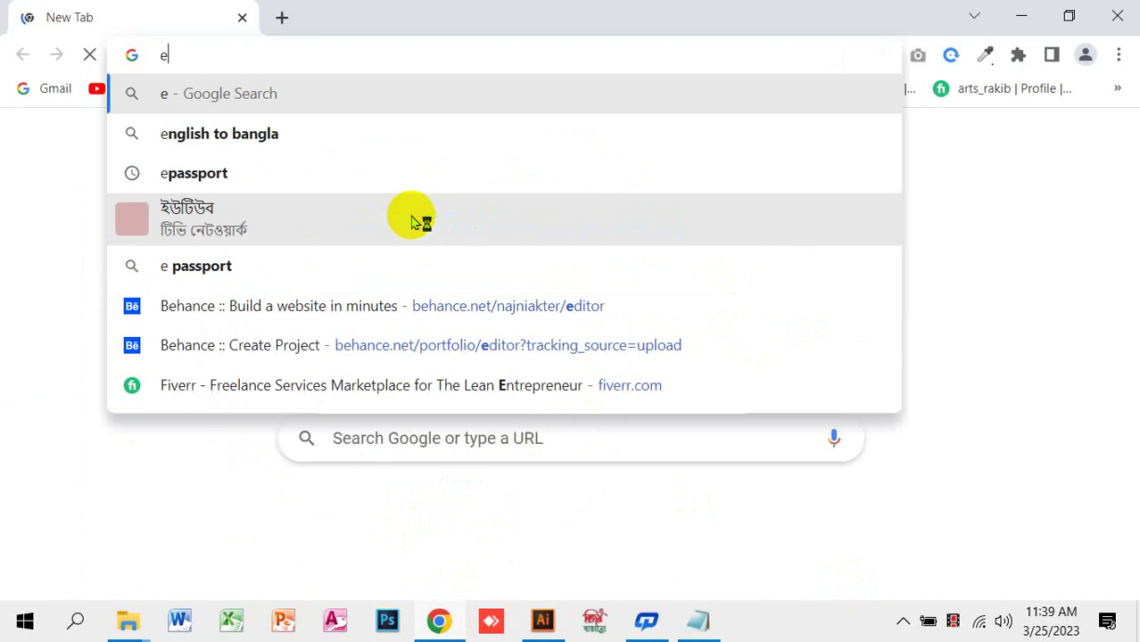
key("BackSpace")
type("book l")
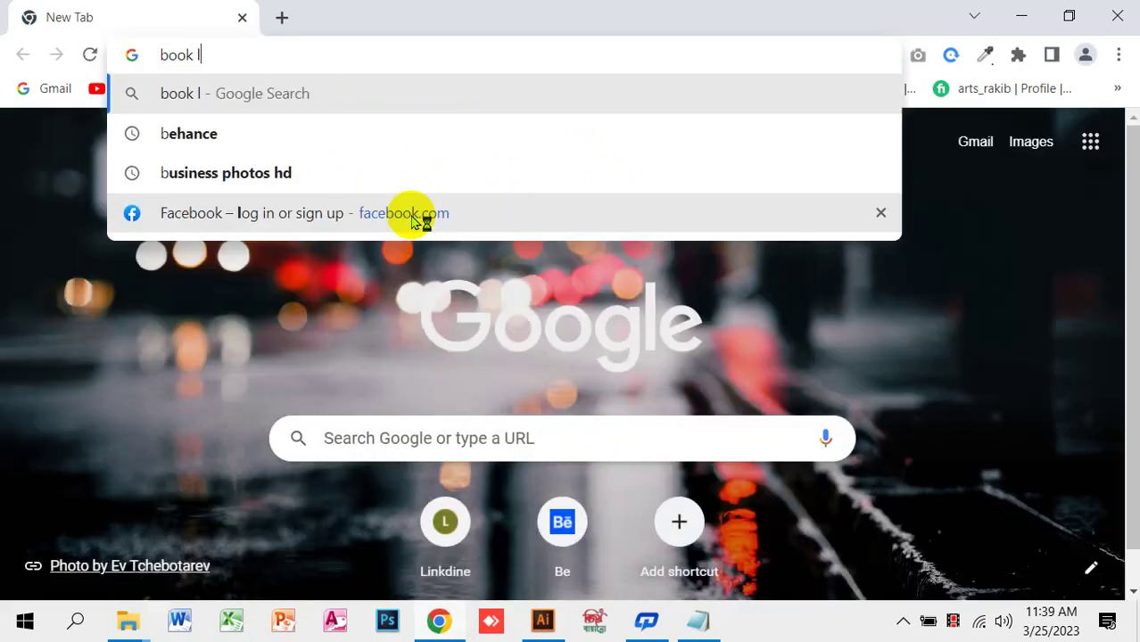
type("ogo")
key("Return")
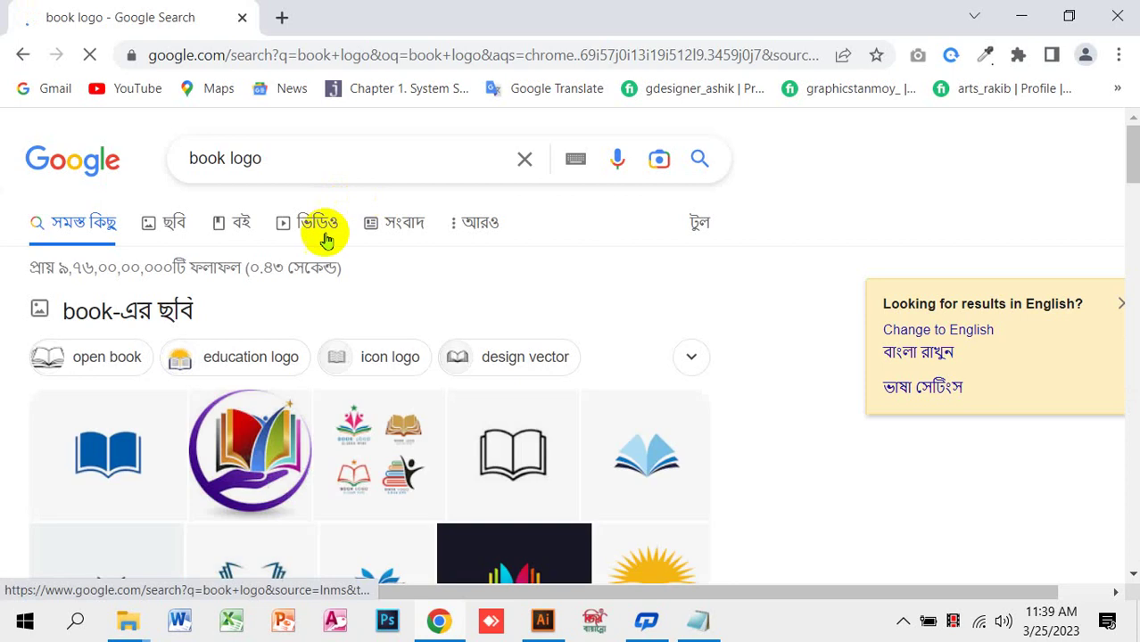
left_click(166, 223)
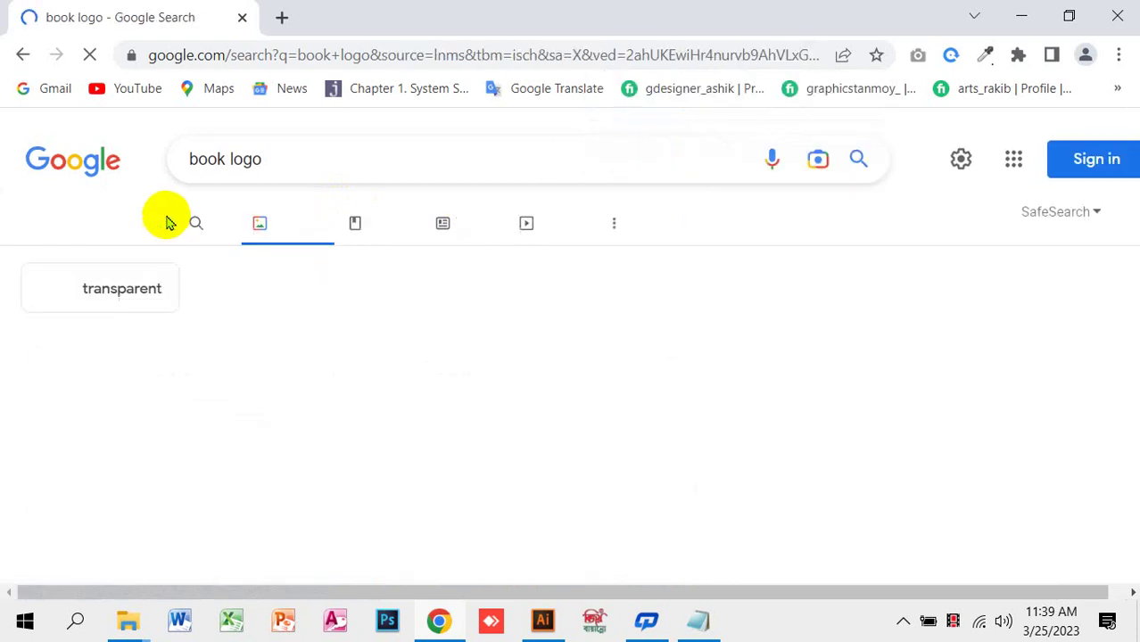
Step: Copy the blue open-book image from the search results
scroll(423, 256, "down", 1)
scroll(424, 256, "down", 1)
scroll(349, 306, "down", 1)
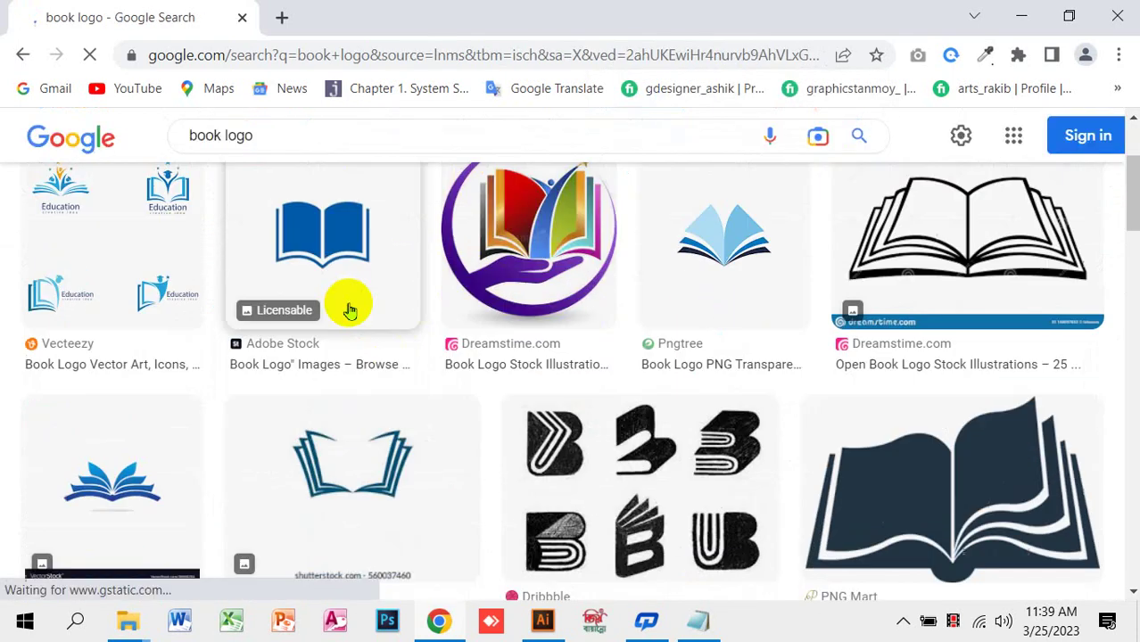
scroll(415, 331, "down", 1)
scroll(403, 355, "up", 3)
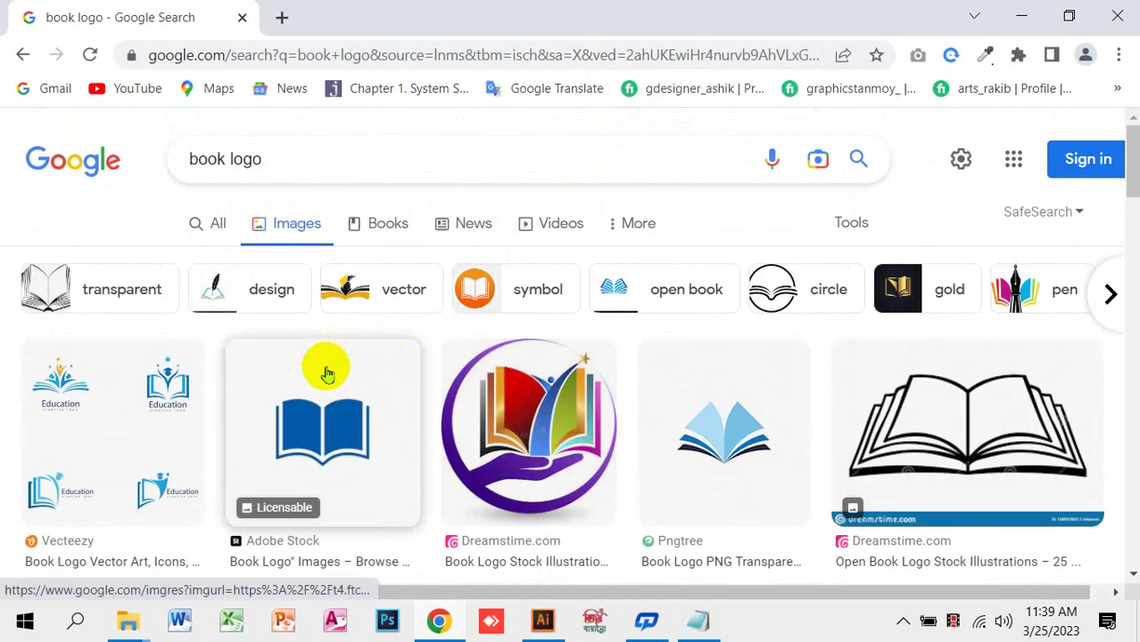
left_click(326, 369)
right_click(839, 312)
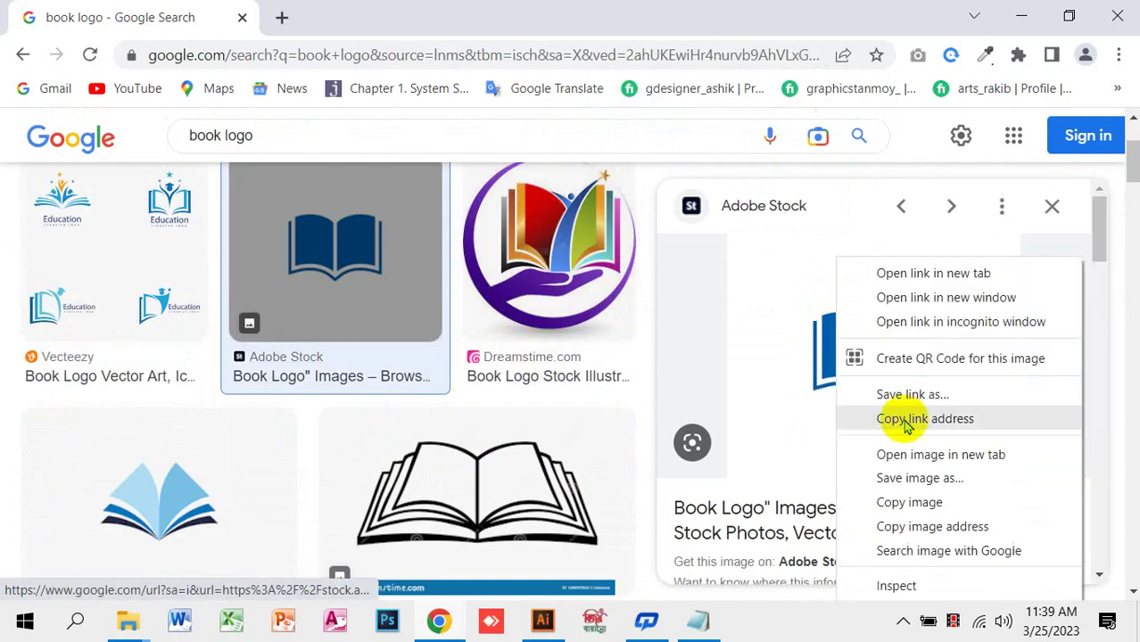
left_click(912, 505)
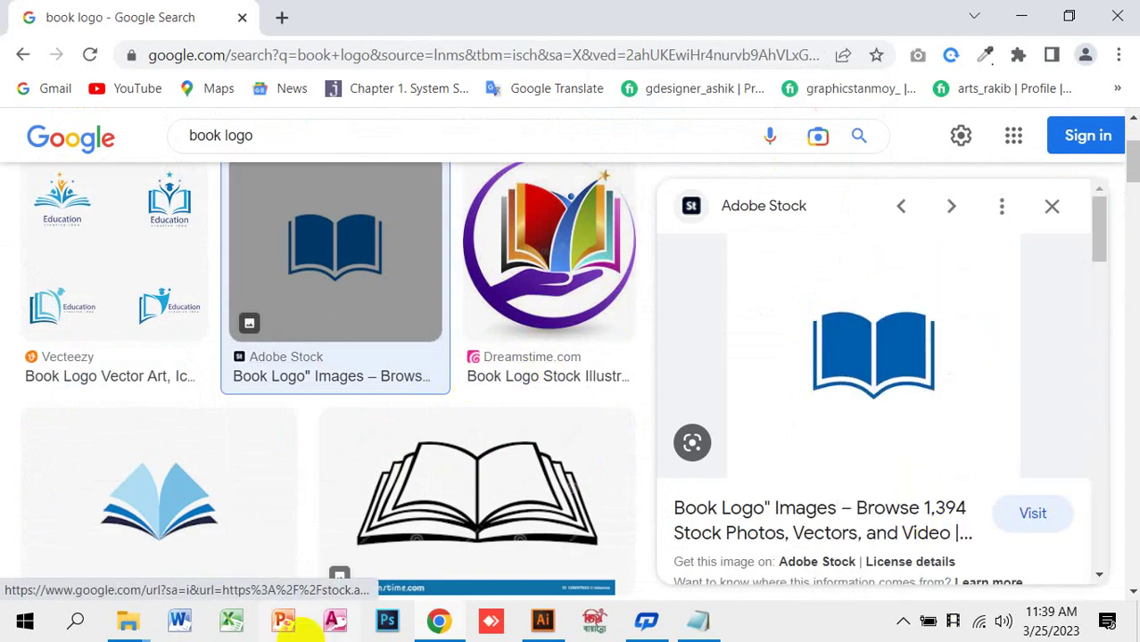
left_click(542, 621)
Step: Paste the blue book image and zoom in closely on it
key("ctrl+v")
left_click_drag(496, 236, 755, 433)
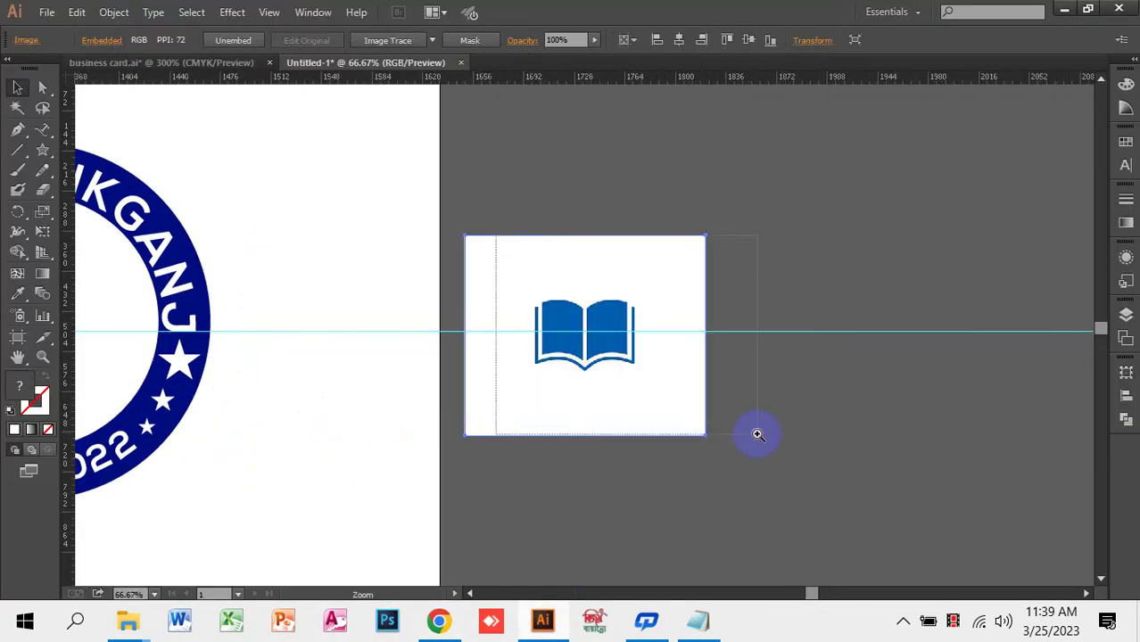
key("ctrl+shift+a")
left_click_drag(242, 203, 736, 446)
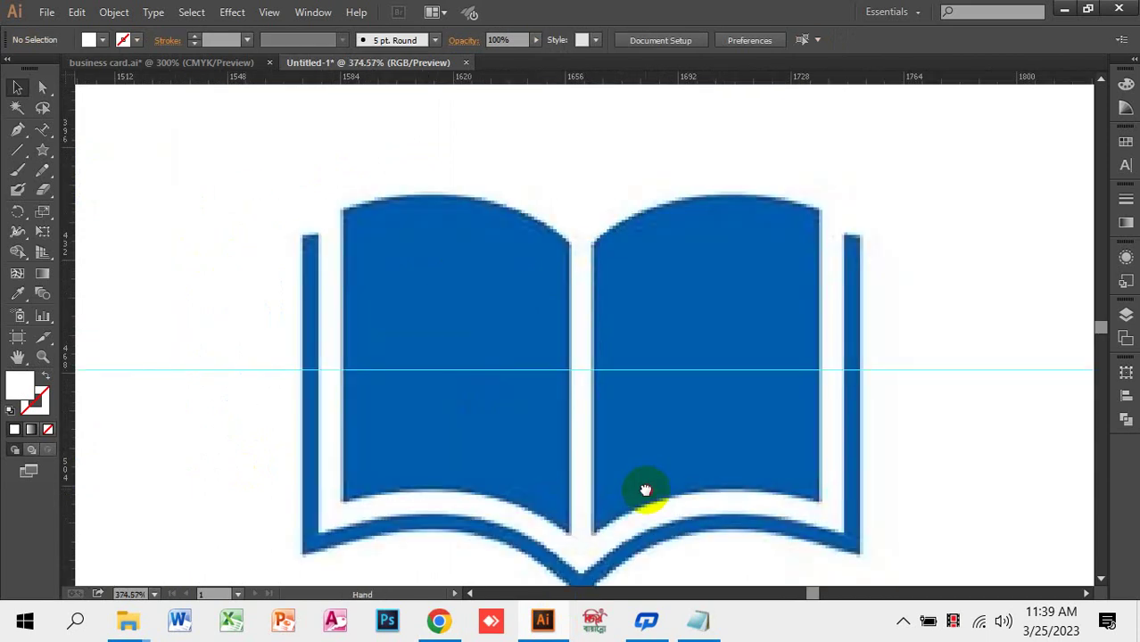
Step: Trace the book's left page outline with the Pen tool
key("p")
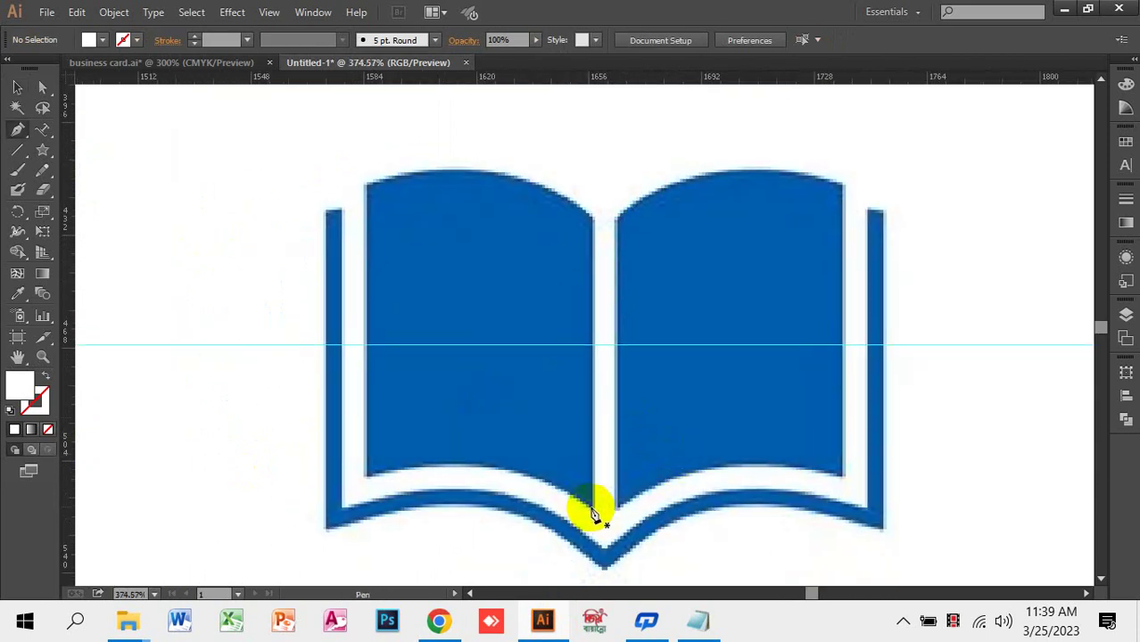
left_click(599, 522)
left_click(593, 219)
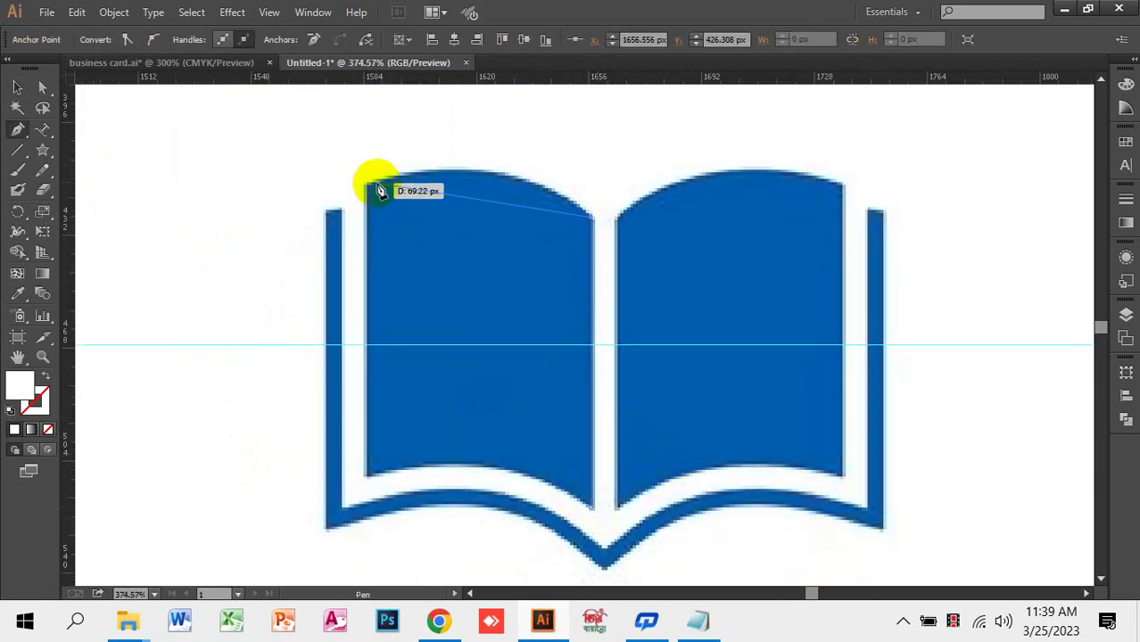
left_click_drag(370, 187, 338, 224)
left_click_drag(254, 234, 230, 236)
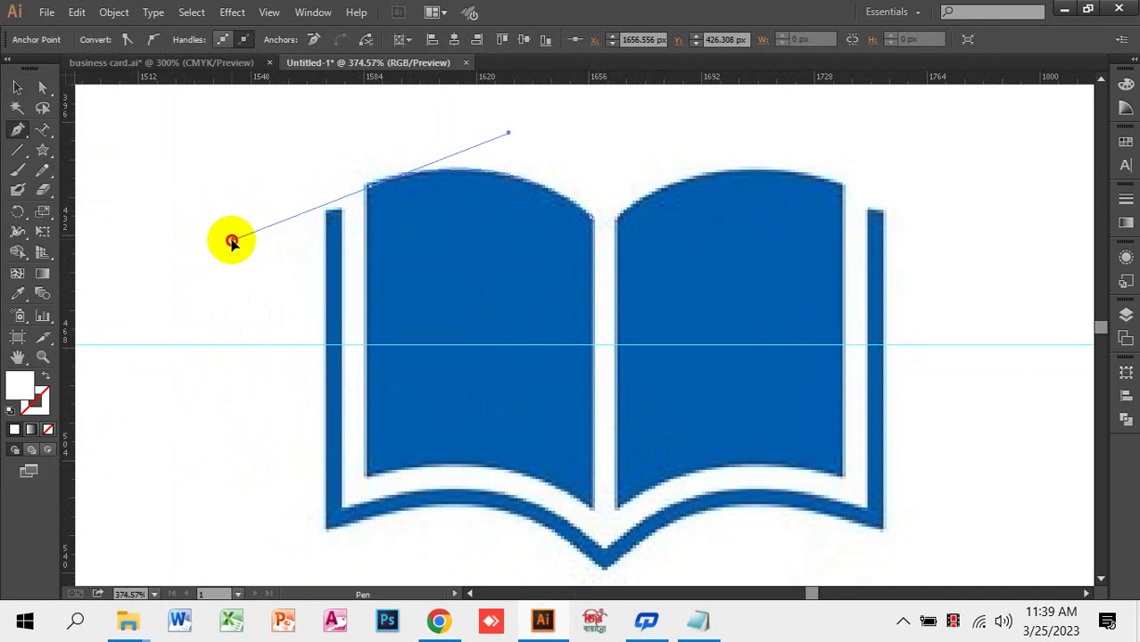
left_click(375, 189)
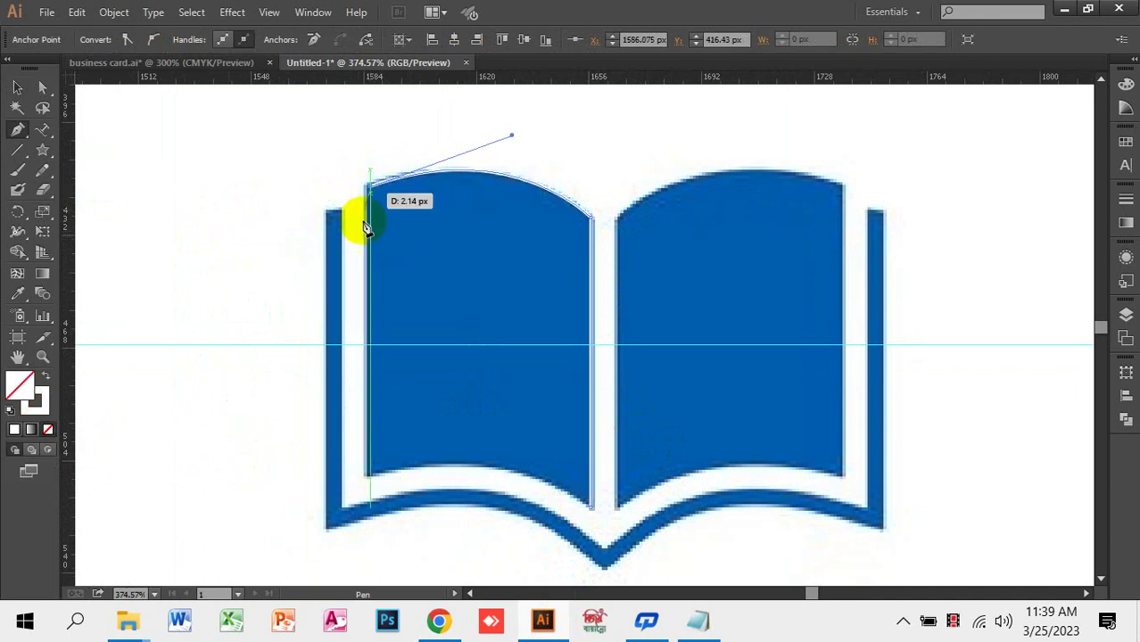
left_click(368, 478)
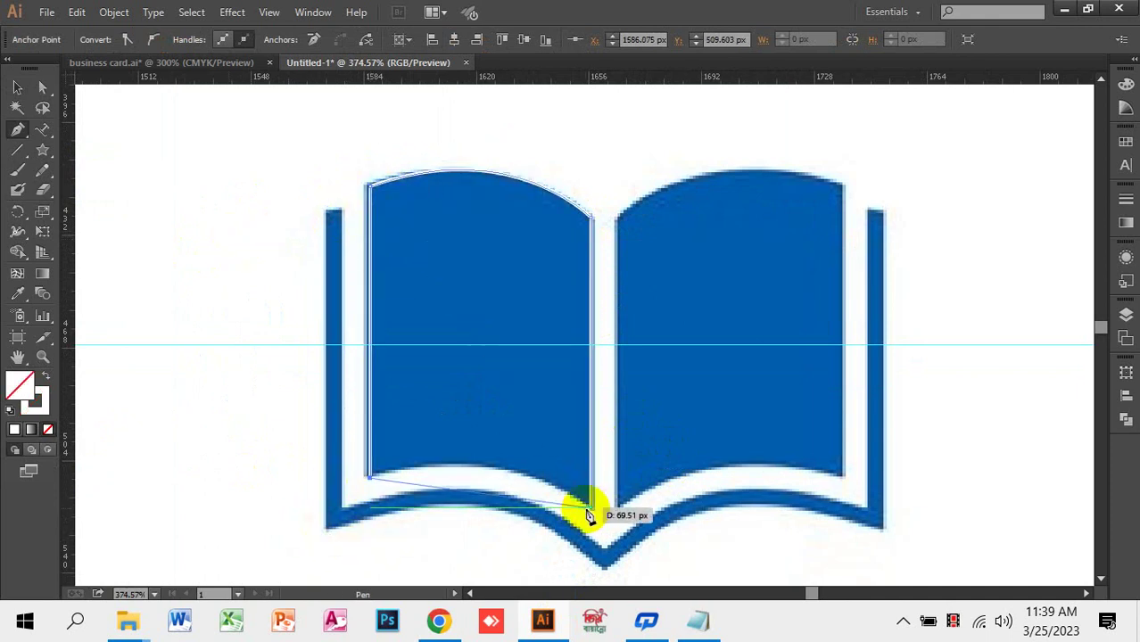
left_click_drag(590, 513, 640, 466)
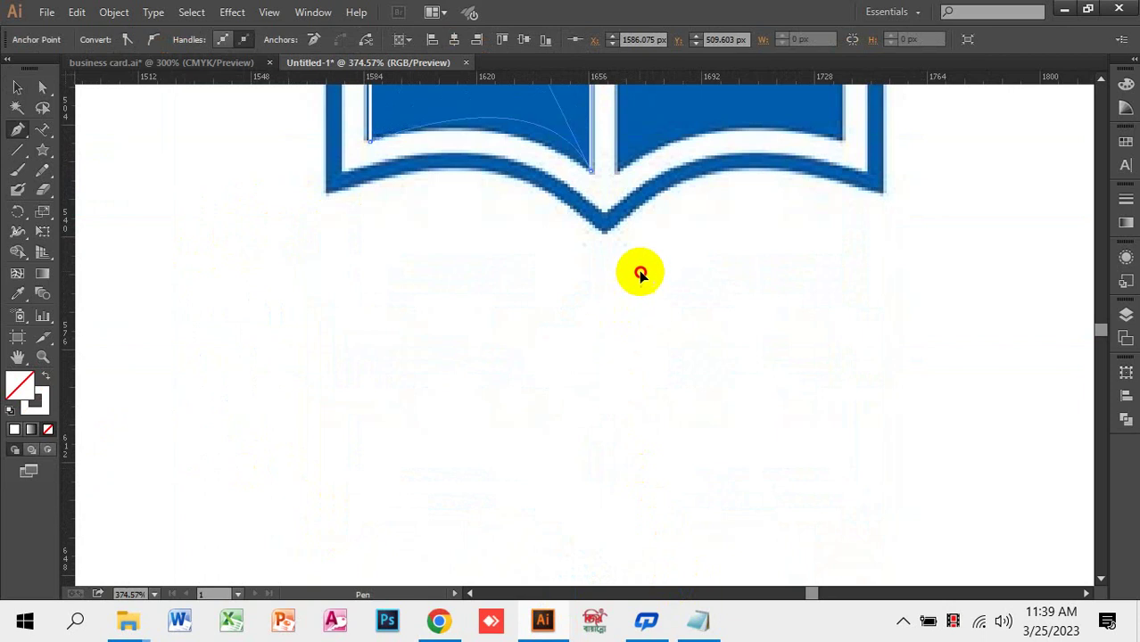
Step: Trace the left cover edge curving down to the V point
scroll(642, 234, "up", 3)
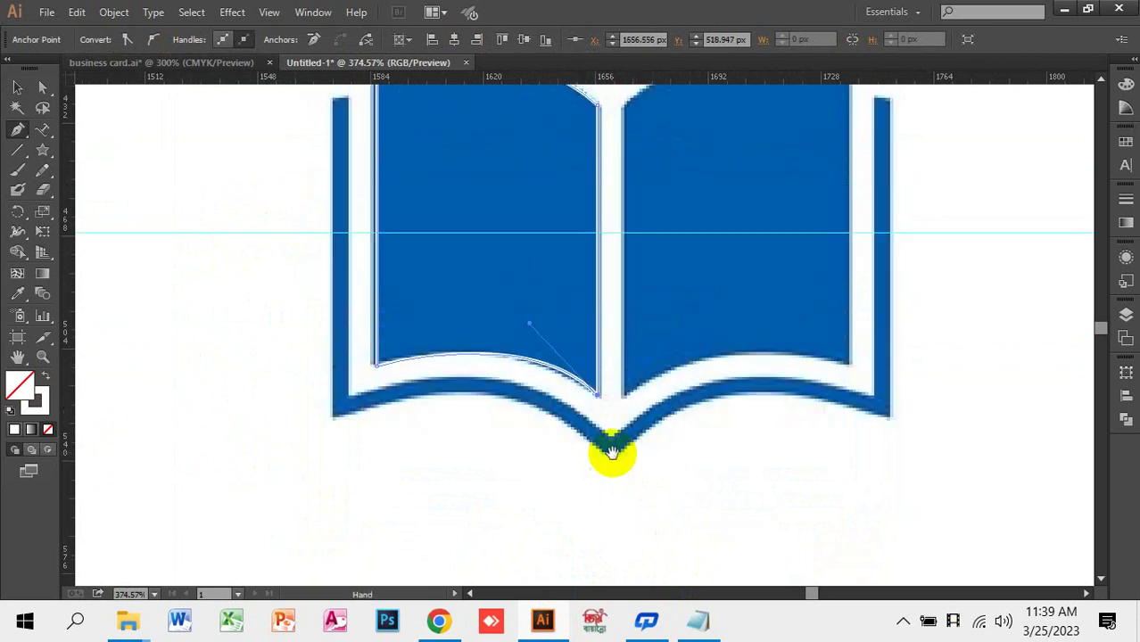
left_click(339, 104)
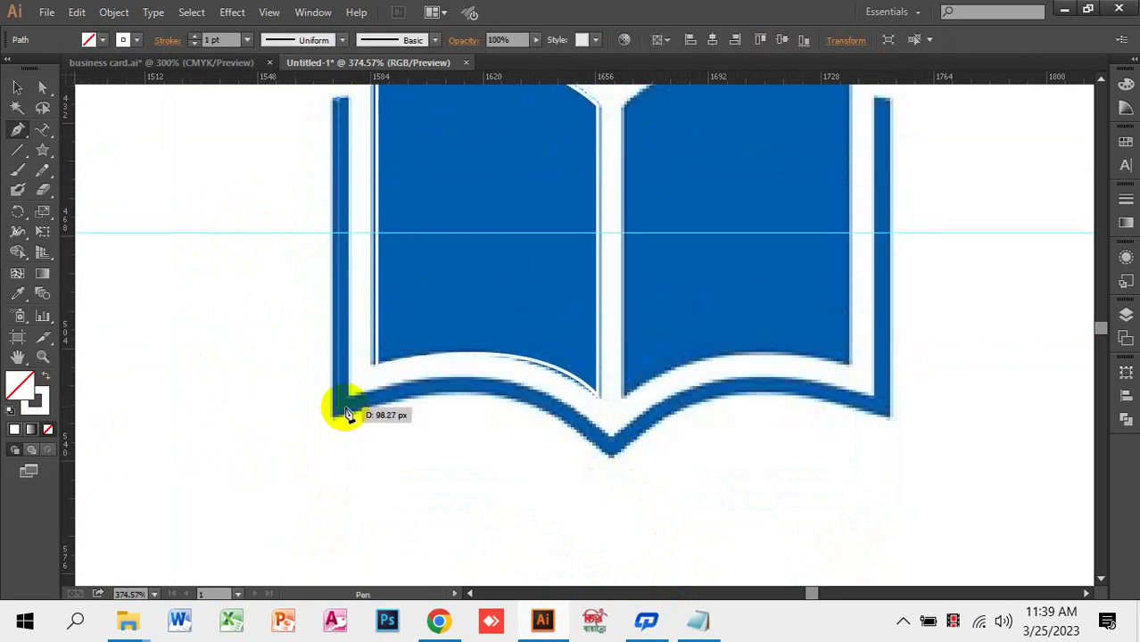
left_click(346, 414)
left_click_drag(610, 451, 723, 562)
Step: Expand the traced cover path's fill and stroke into a shape
key("v")
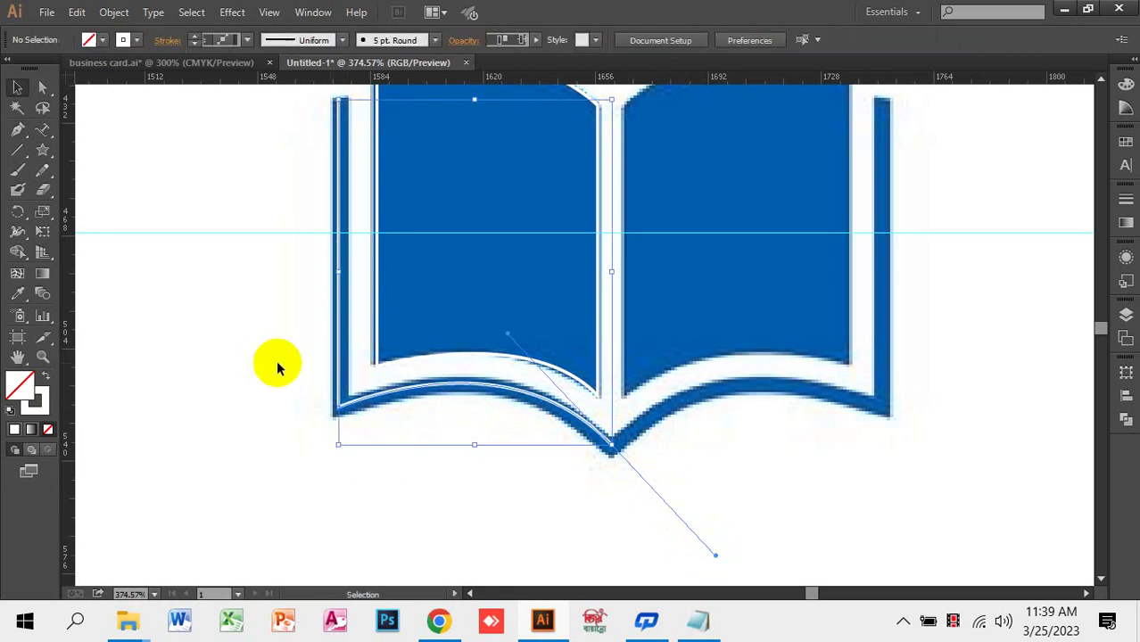
left_click(275, 364)
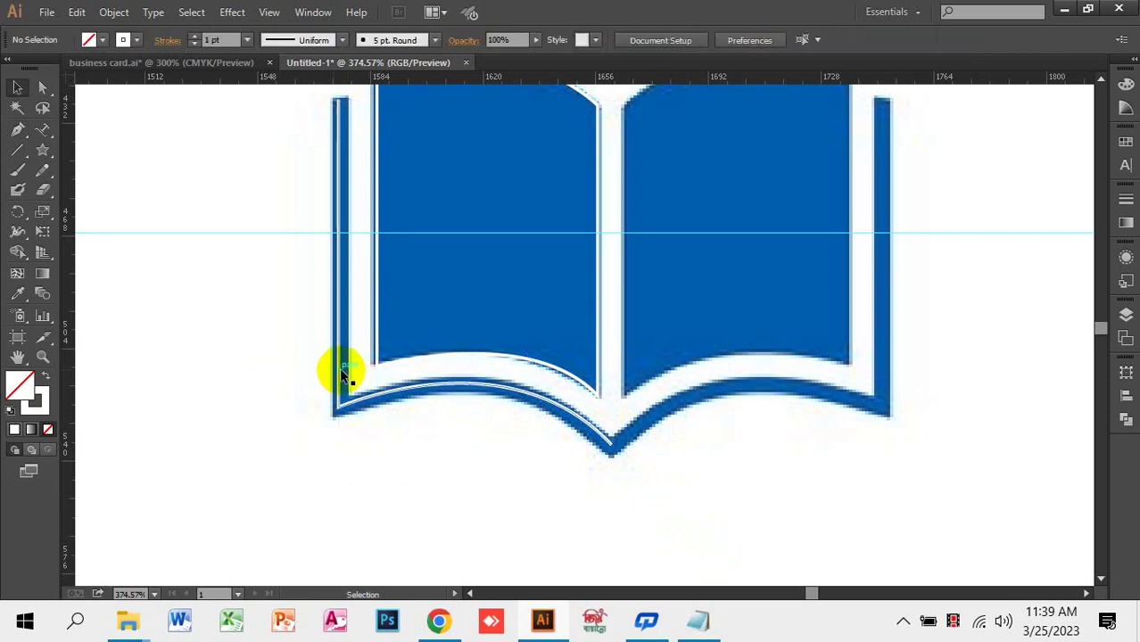
left_click(342, 373)
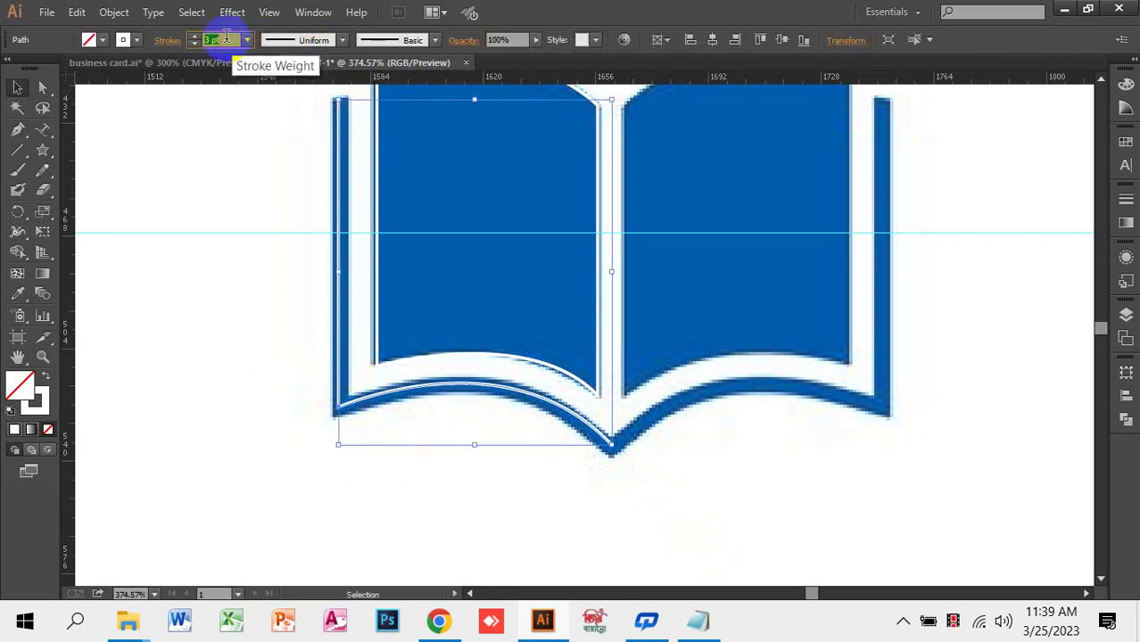
scroll(227, 37, "up", 1)
left_click(114, 11)
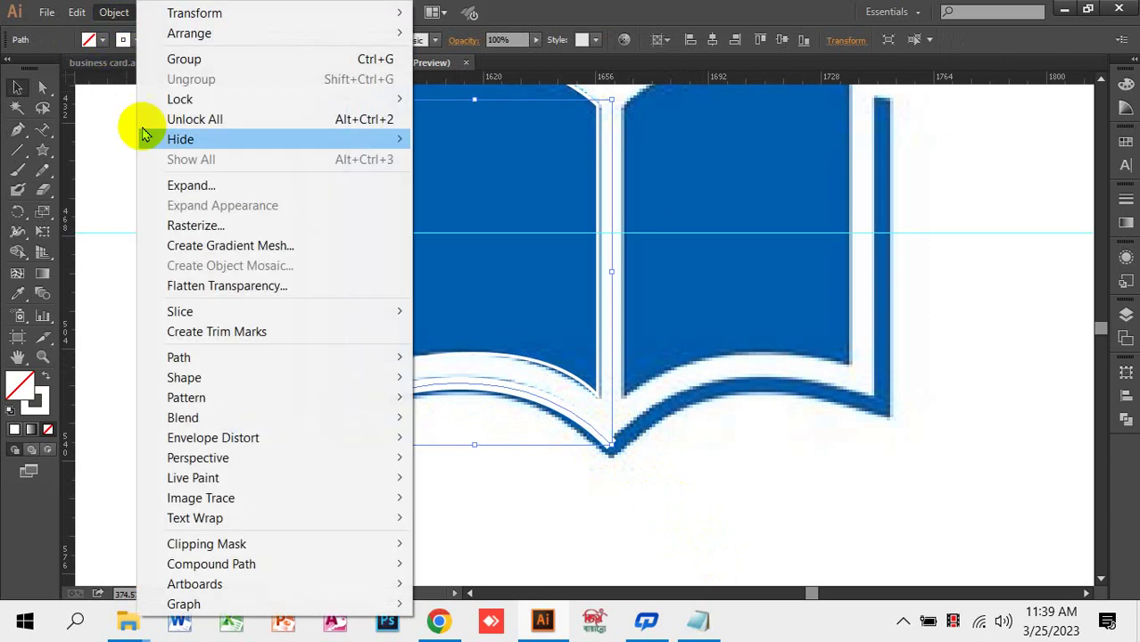
left_click(214, 185)
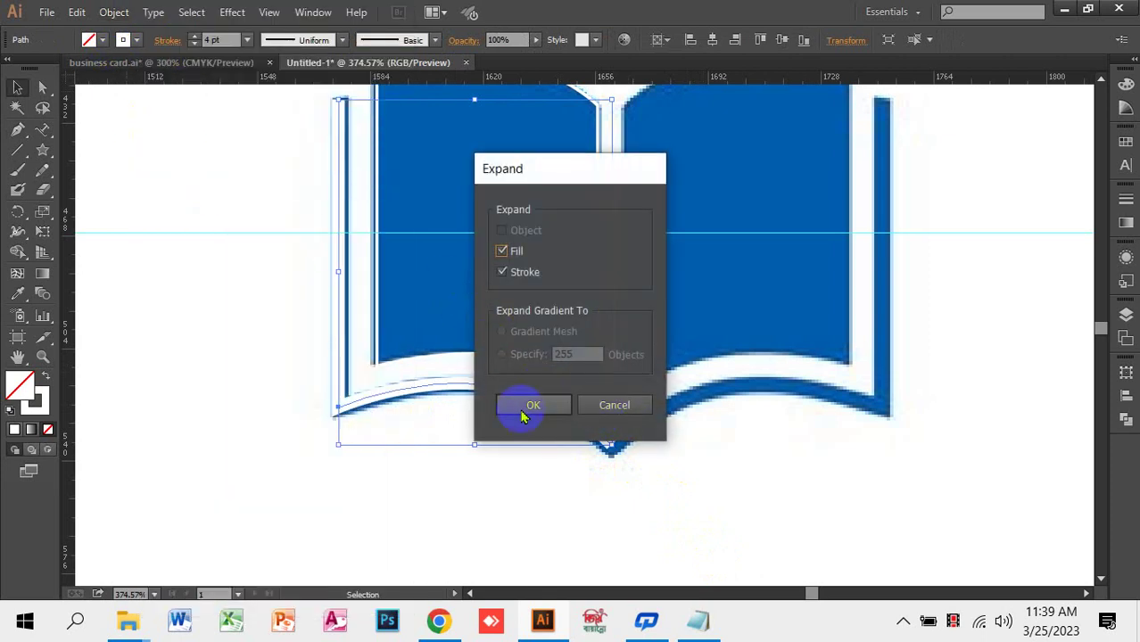
left_click(524, 415)
Step: Fill the traced left-half shapes with the book image's blue
scroll(568, 326, "up", 3)
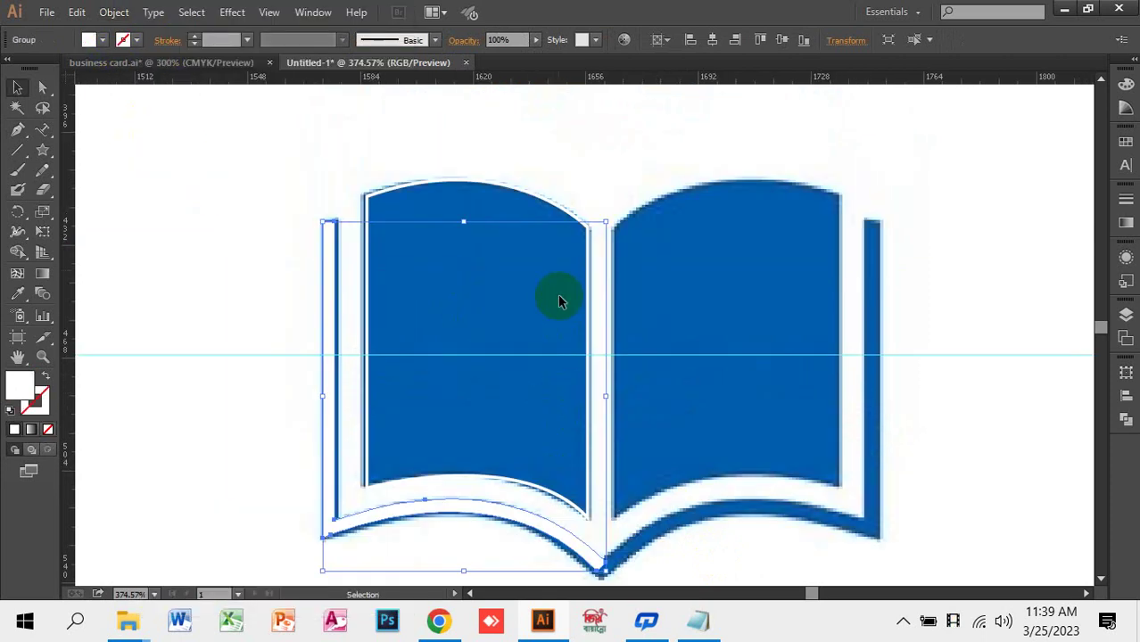
left_click(516, 176)
left_click_drag(273, 191, 475, 337)
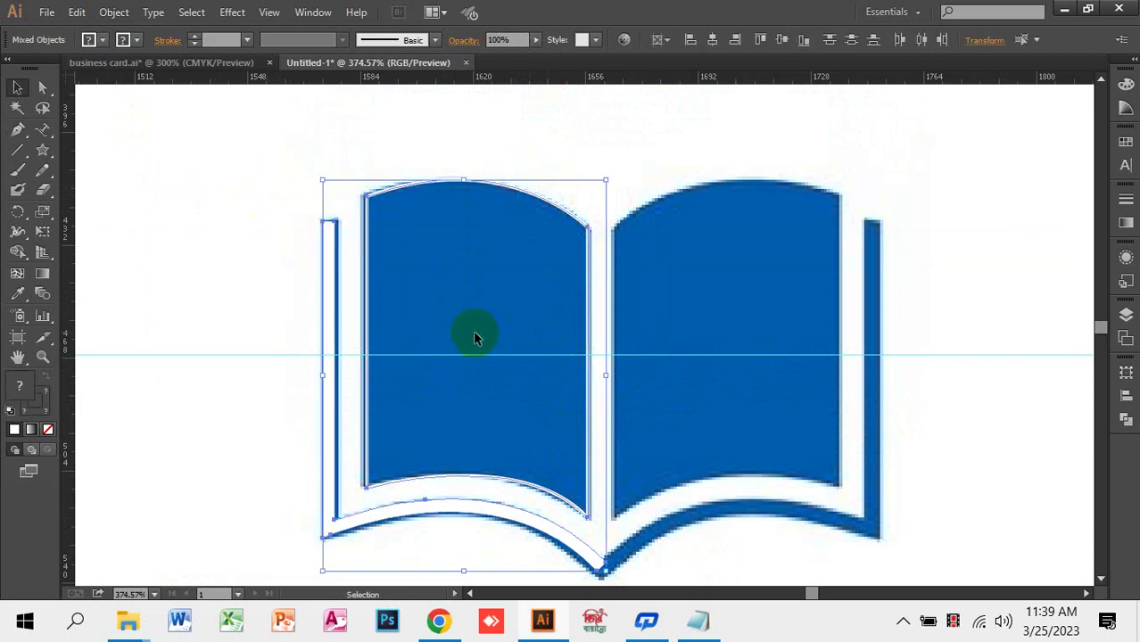
key("i")
left_click(707, 399)
key("v")
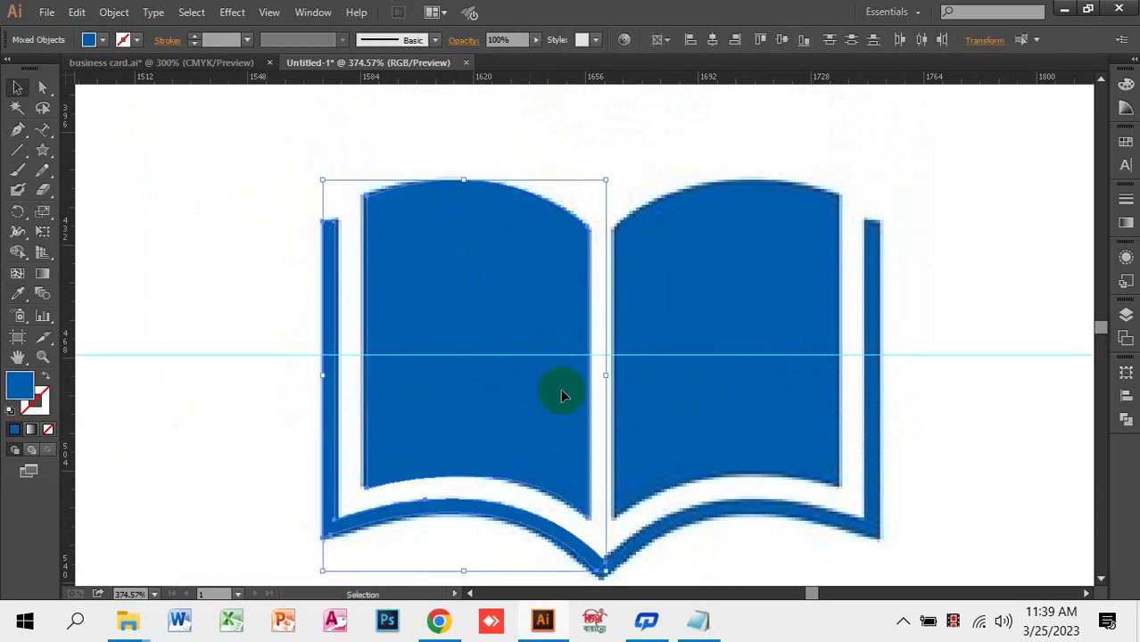
Step: Reflect a copy of the left half into place as the right half
right_click(507, 294)
left_click(740, 474)
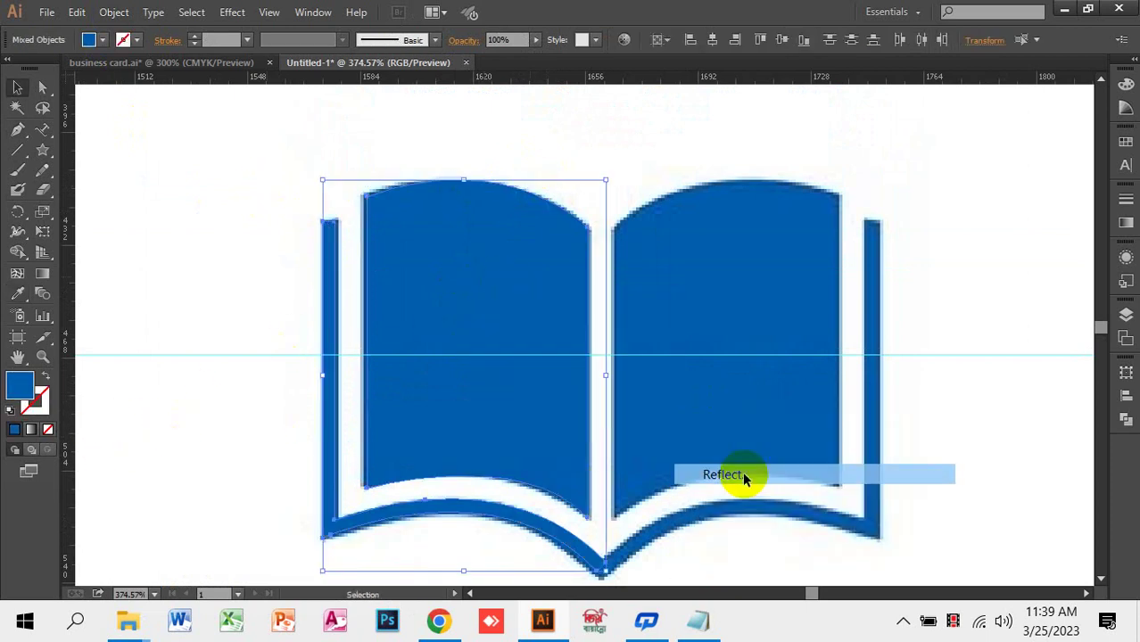
left_click(781, 405)
left_click_drag(482, 394, 750, 382)
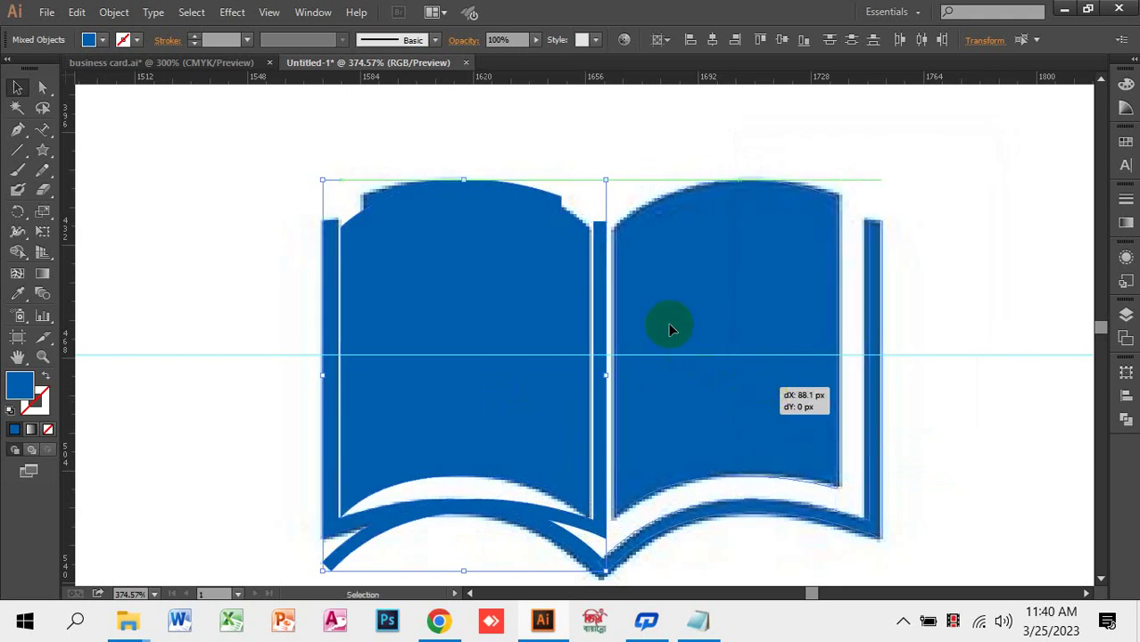
Step: Group both book halves and place a duplicate beside the original
left_click_drag(303, 166, 1053, 446)
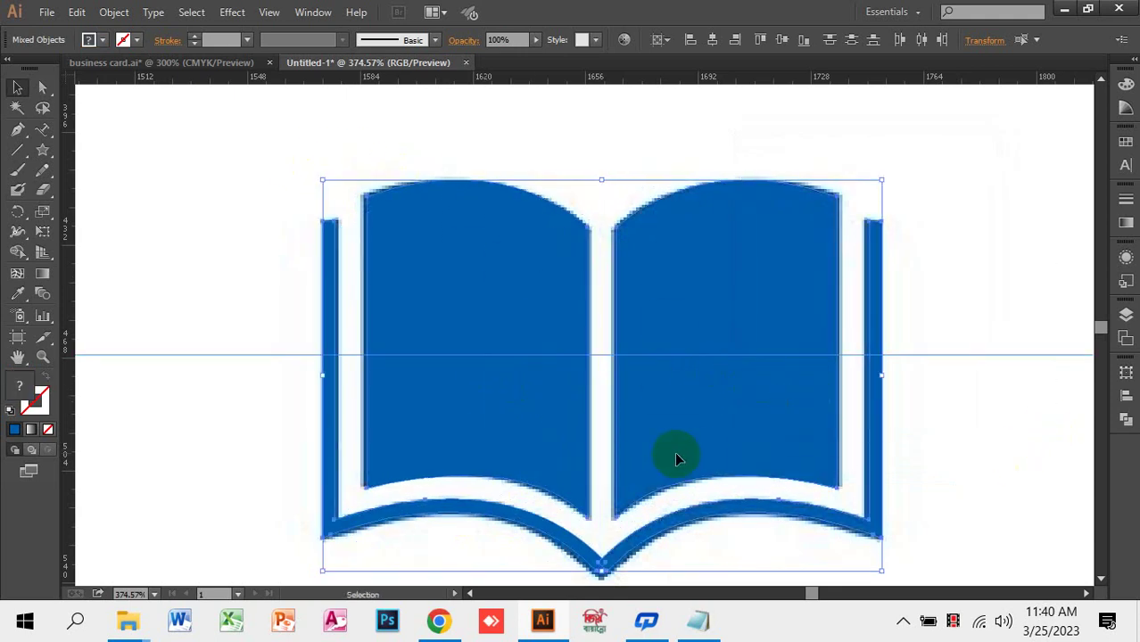
key("ctrl")
key("ctrl+g")
key("ctrl+minus")
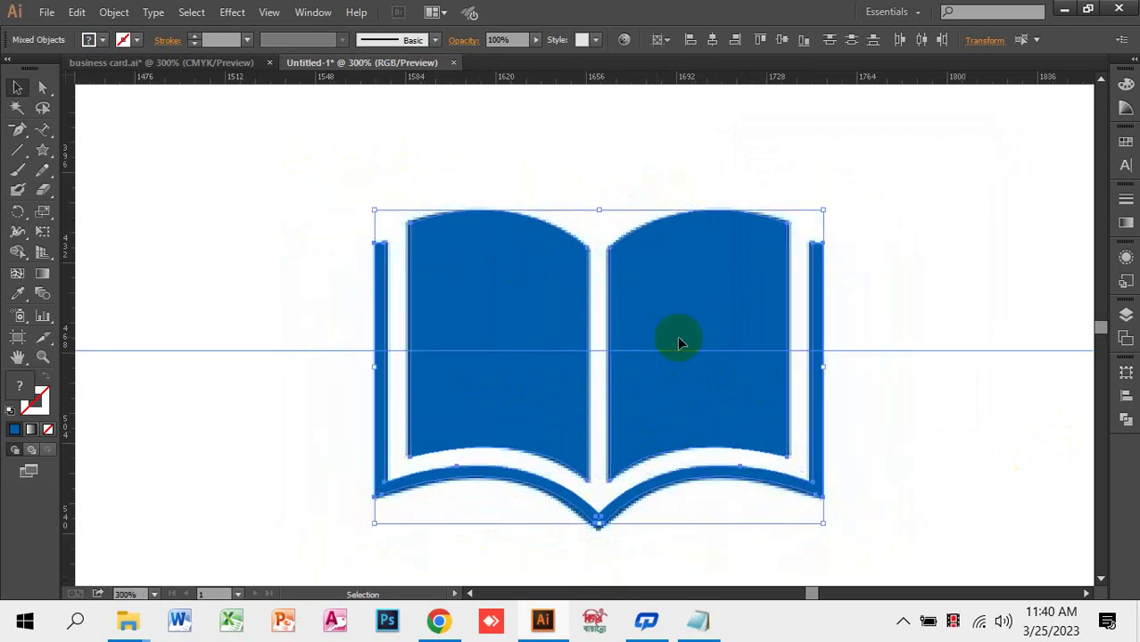
mouse_move(679, 337)
left_mouse_down()
mouse_move(428, 438)
mouse_move(712, 213)
mouse_move(430, 492)
left_mouse_up()
Step: Zoom in on the book's bottom V point and select the overlapping shapes there
left_click(326, 472)
left_click_drag(326, 472, 459, 523)
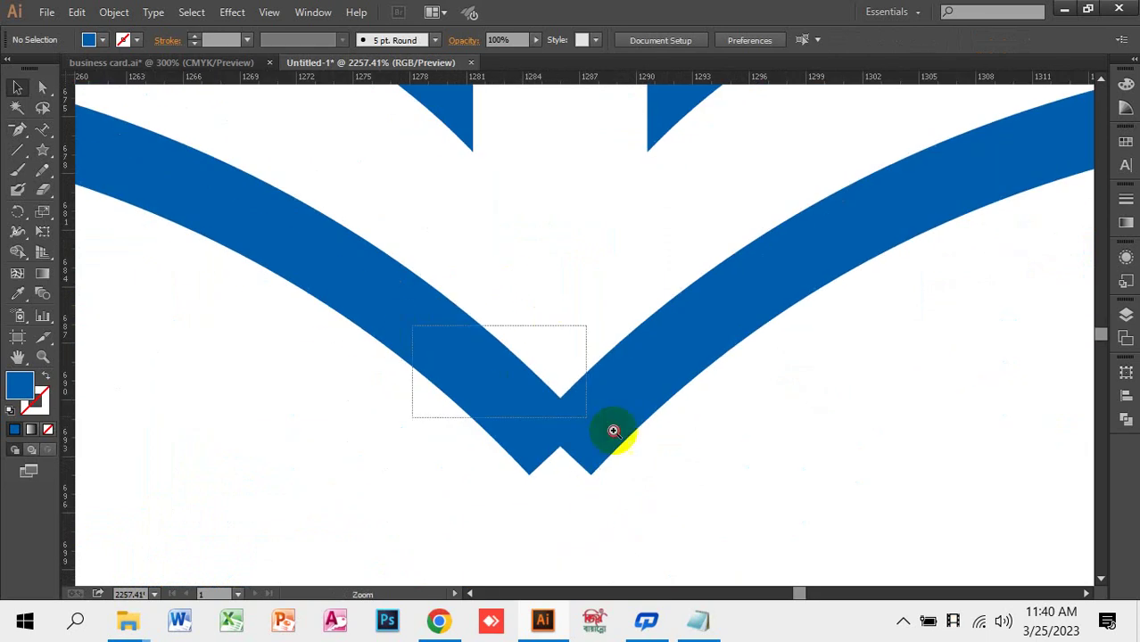
left_click_drag(412, 325, 614, 432)
left_click(627, 379)
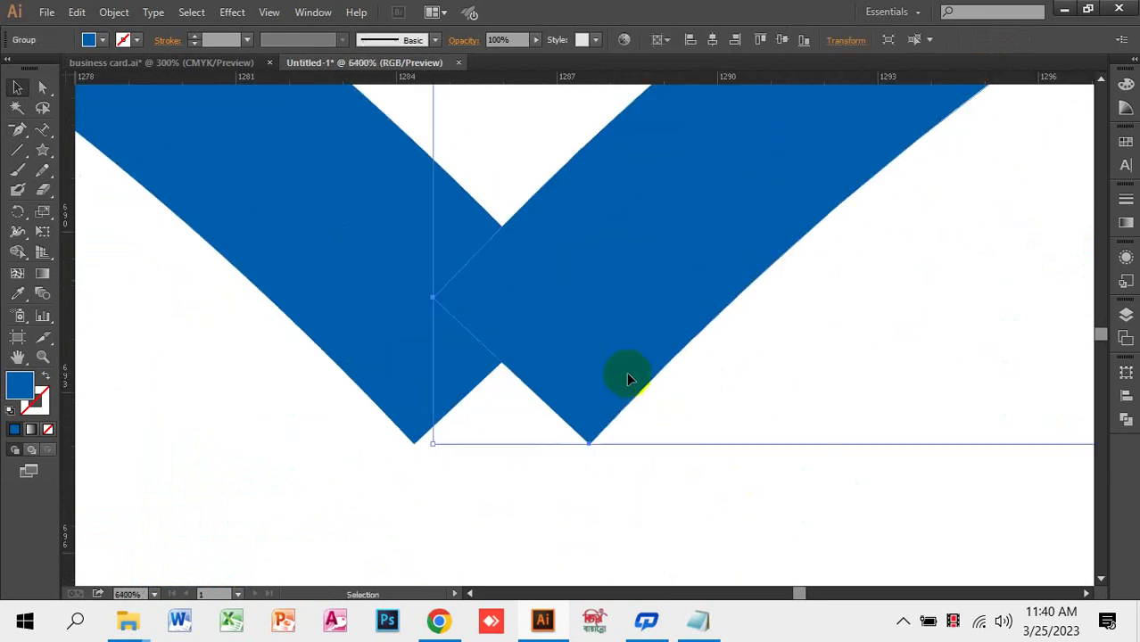
key("a")
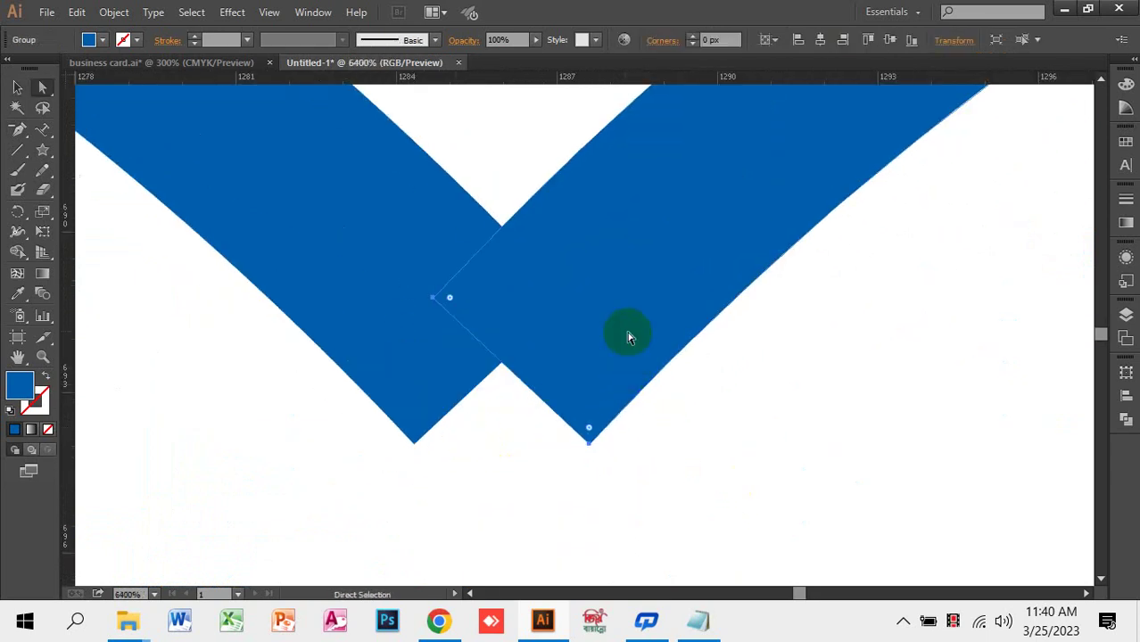
scroll(627, 338, "down", 2)
scroll(627, 323, "down", 2)
scroll(633, 357, "down", 2)
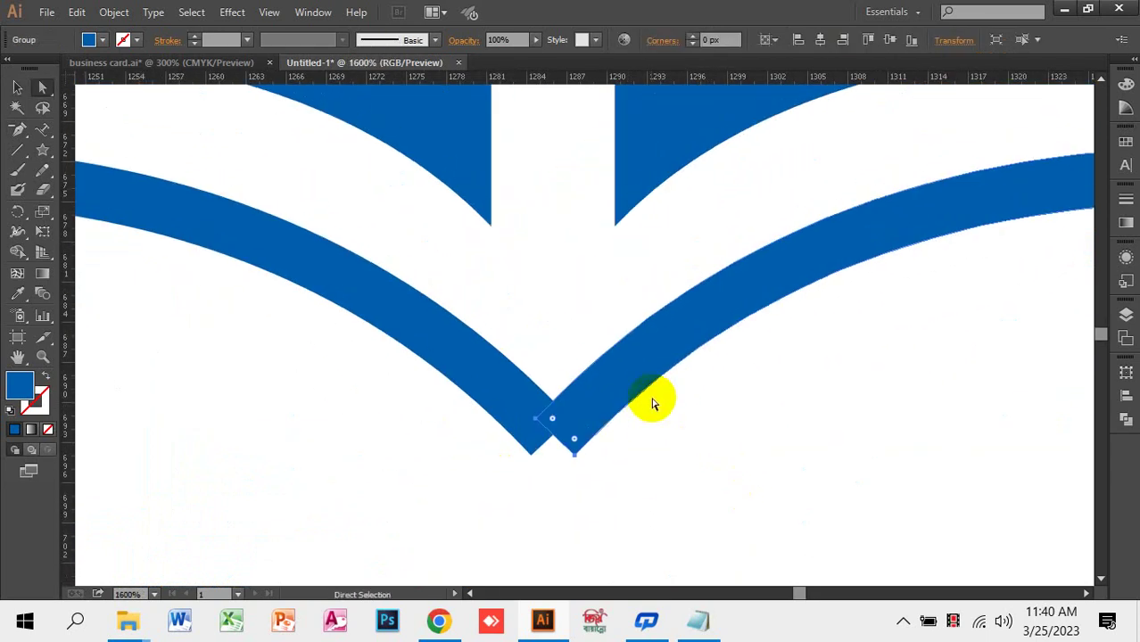
key("v")
mouse_move(689, 409)
left_mouse_down()
mouse_move(676, 334)
mouse_move(636, 333)
left_mouse_up()
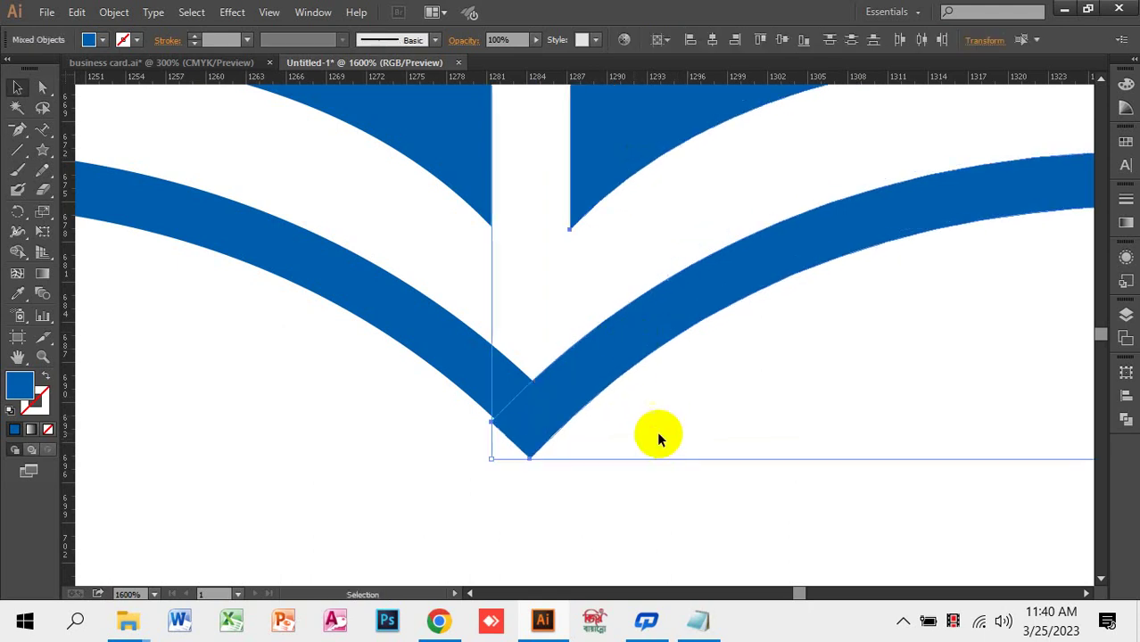
Step: Divide the overlapping V shapes, ungroup them, delete the leftover piece and rejoin the arm ends
left_click(658, 437)
scroll(633, 383, "up", 1)
scroll(631, 377, "up", 1)
left_click_drag(605, 387, 332, 171)
left_click(1119, 423)
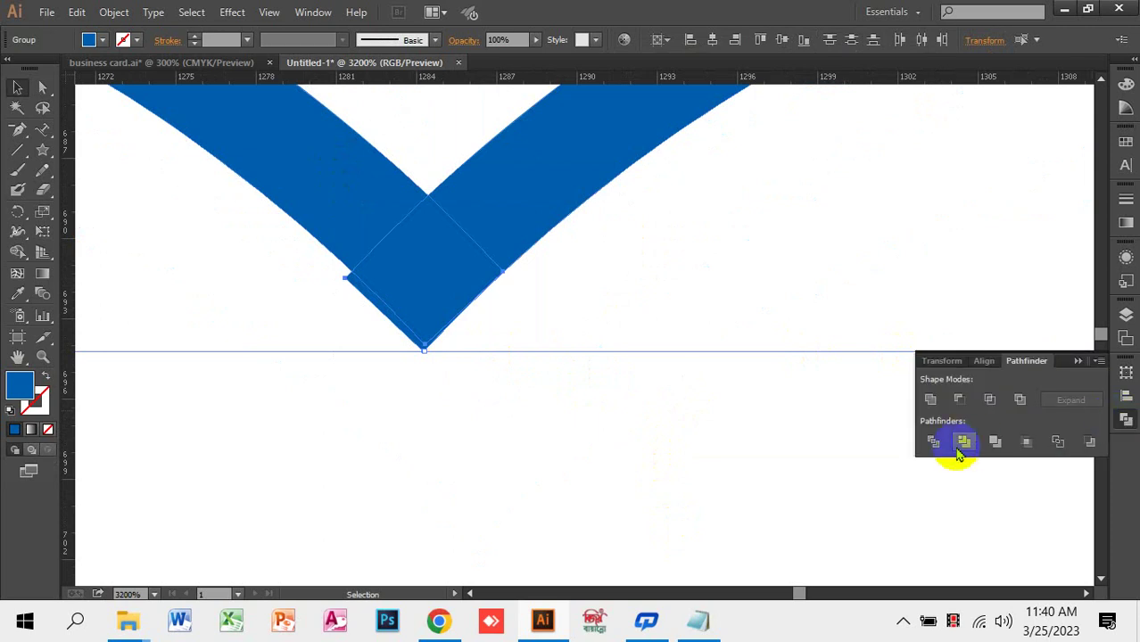
left_click(933, 441)
right_click(395, 282)
left_click(443, 385)
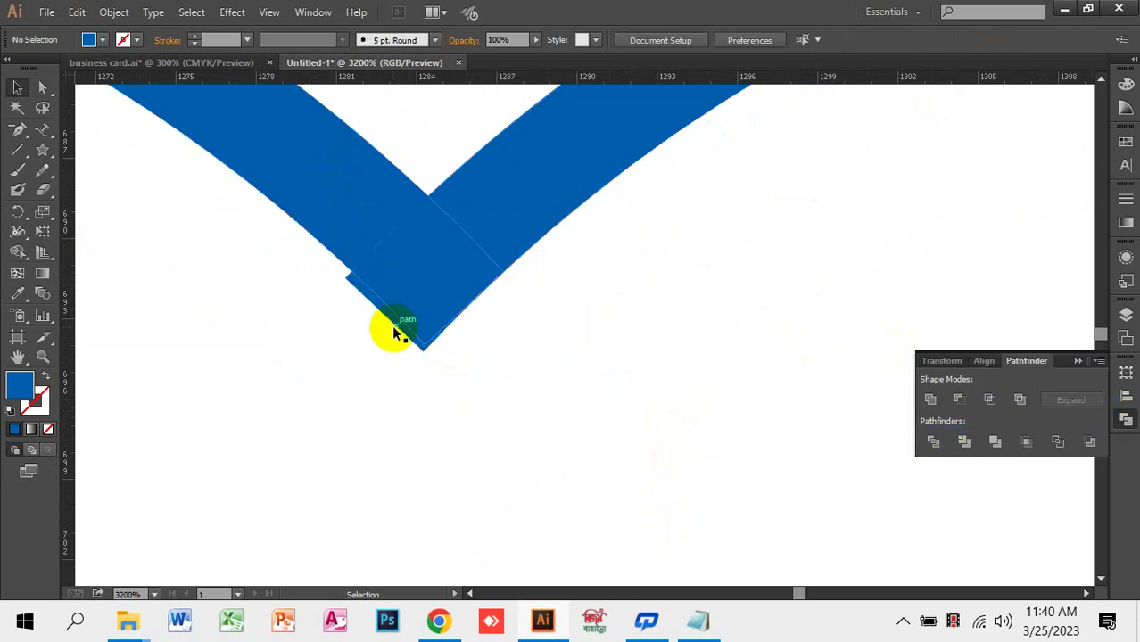
left_click_drag(401, 330, 389, 412)
key("Delete")
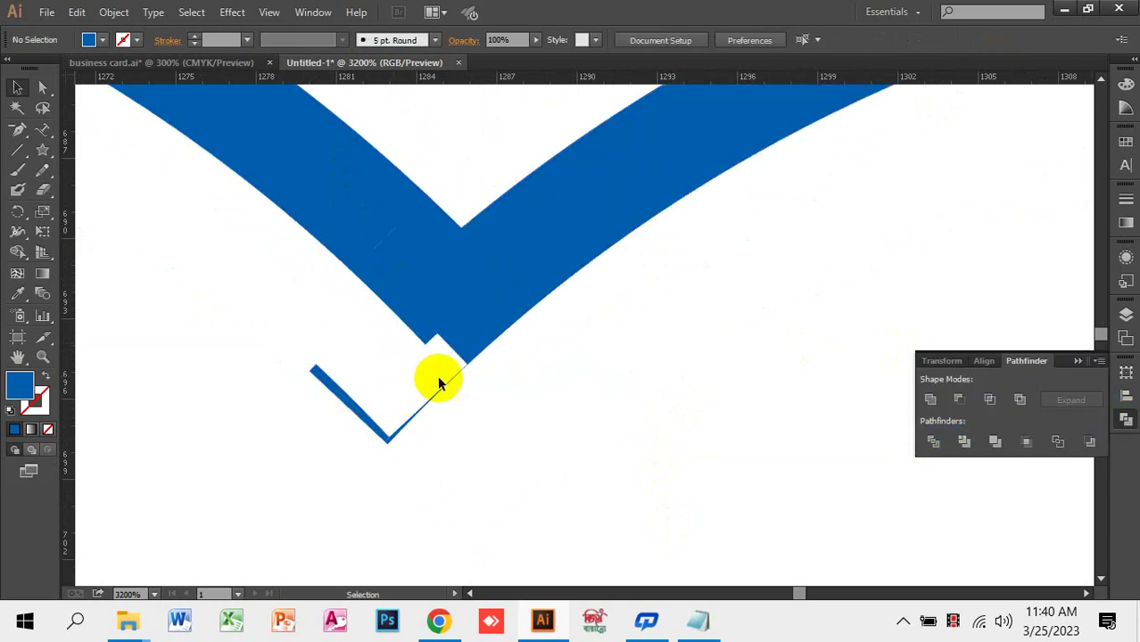
left_click_drag(393, 408, 445, 370)
Step: Reposition the V's right arm down-left so it meets the tip
key("ctrl+a")
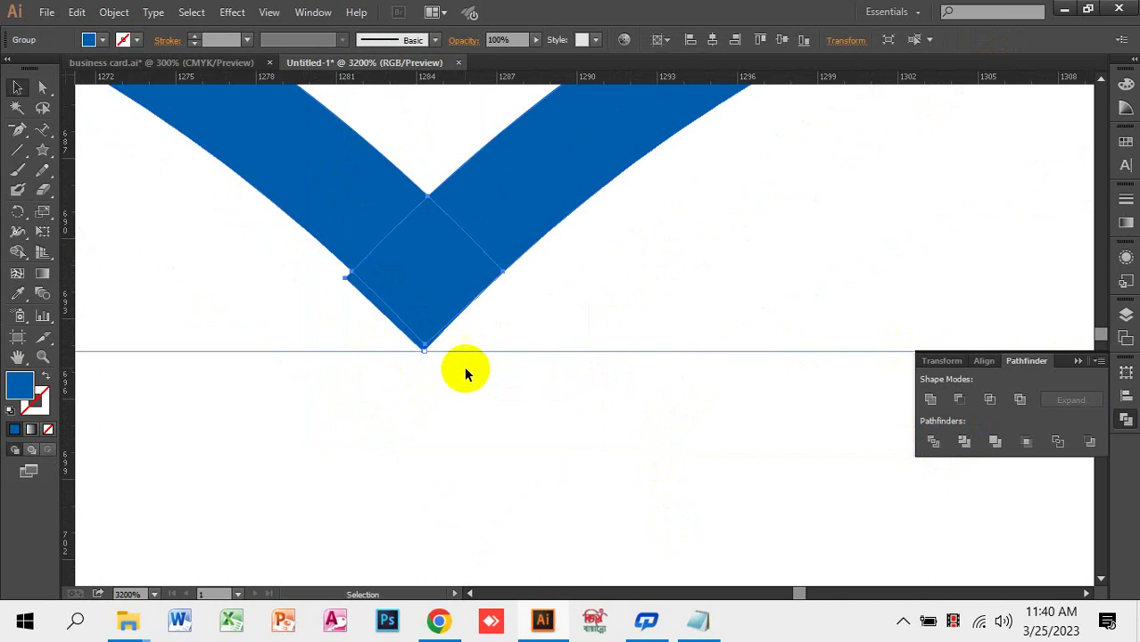
left_click(477, 377)
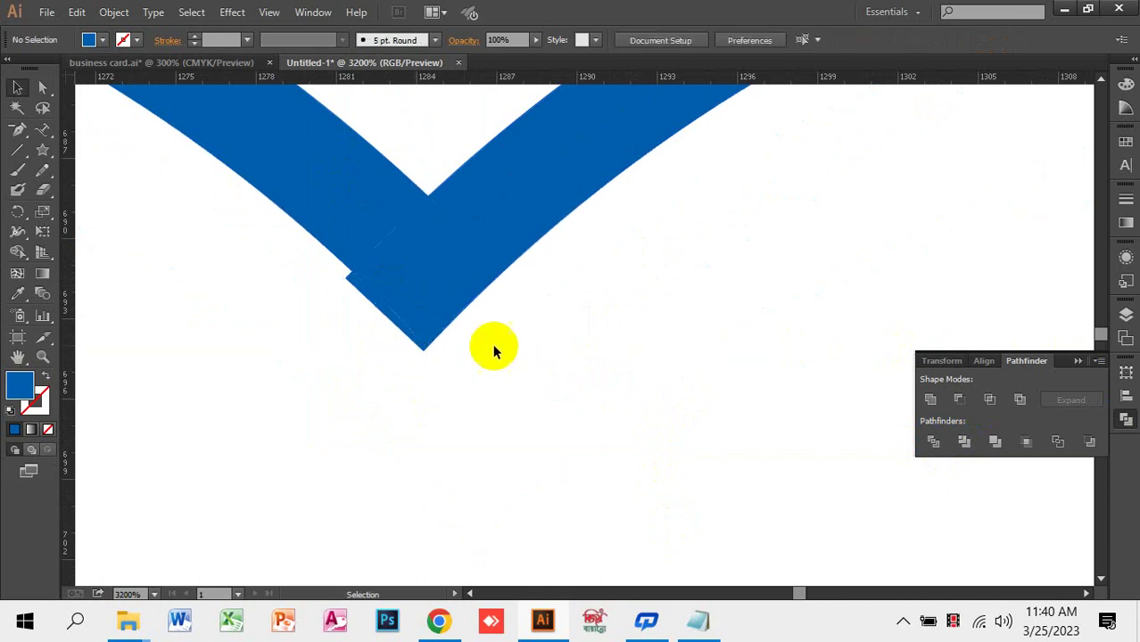
mouse_move(509, 196)
left_mouse_down()
mouse_move(501, 190)
mouse_move(511, 214)
left_mouse_up()
key("ctrl+z")
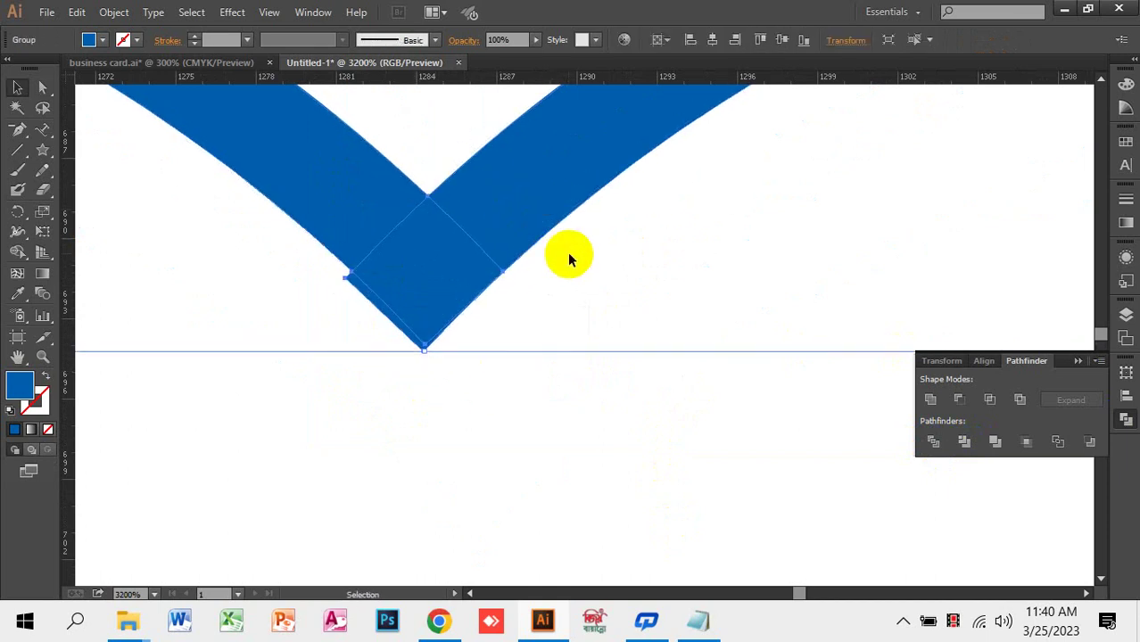
right_click(571, 250)
left_click(496, 373)
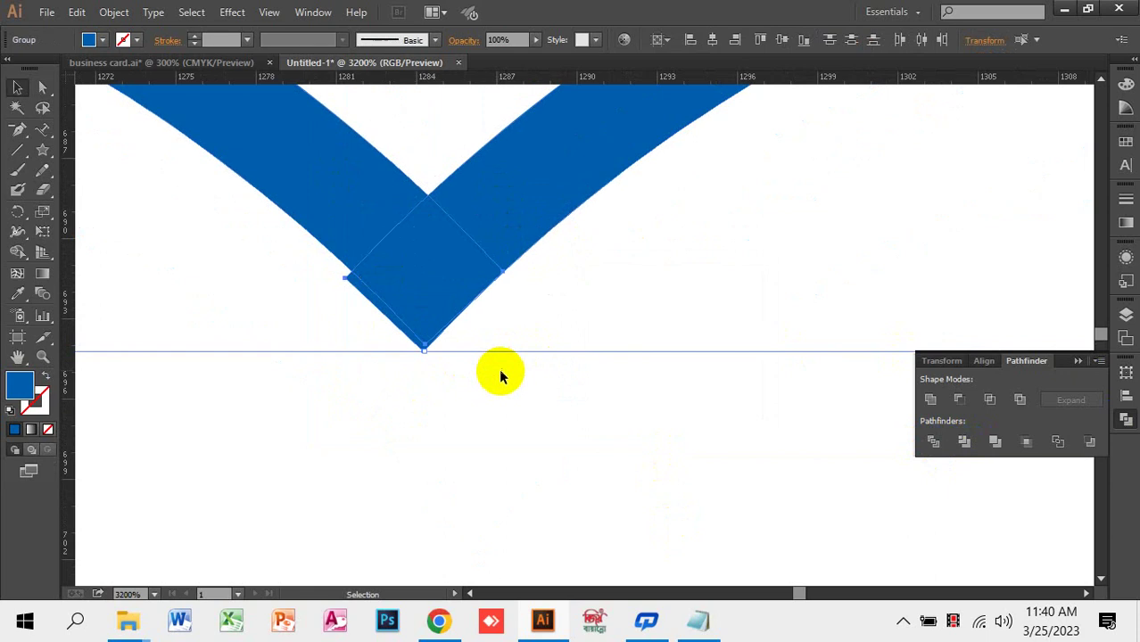
key("ctrl+shift+z")
key("ctrl+z")
mouse_move(543, 217)
left_mouse_down()
mouse_move(578, 326)
mouse_move(286, 247)
left_mouse_up()
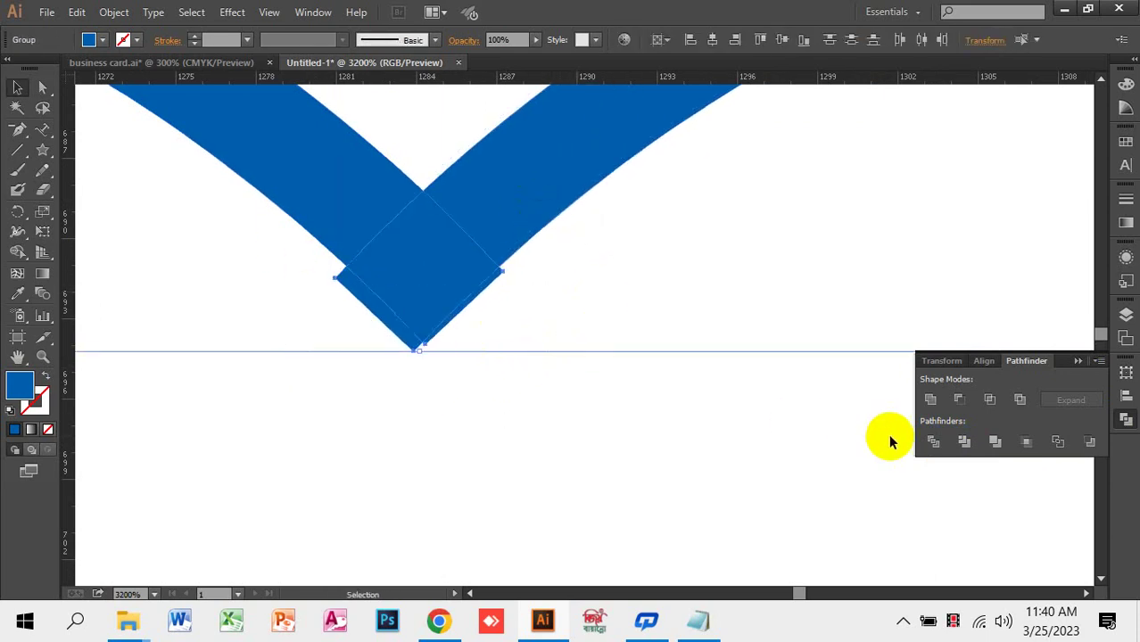
Step: Divide and ungroup the V pieces, align the tip piece, then Unite them into one shape
left_click(932, 442)
right_click(489, 309)
left_click(557, 410)
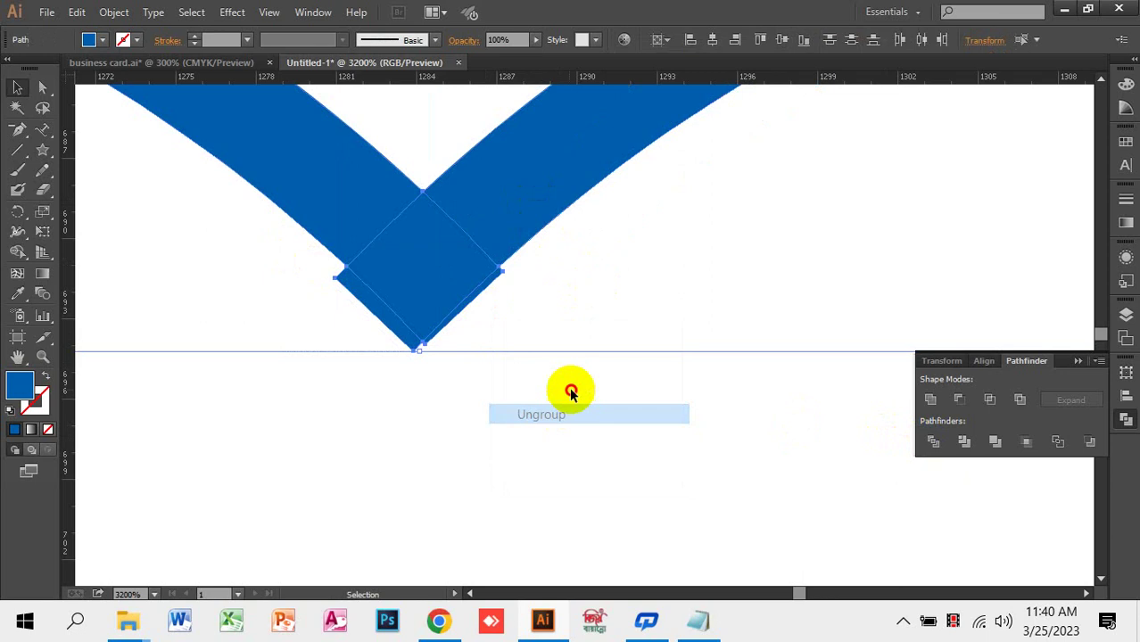
left_click(397, 351)
left_click_drag(400, 331, 440, 318)
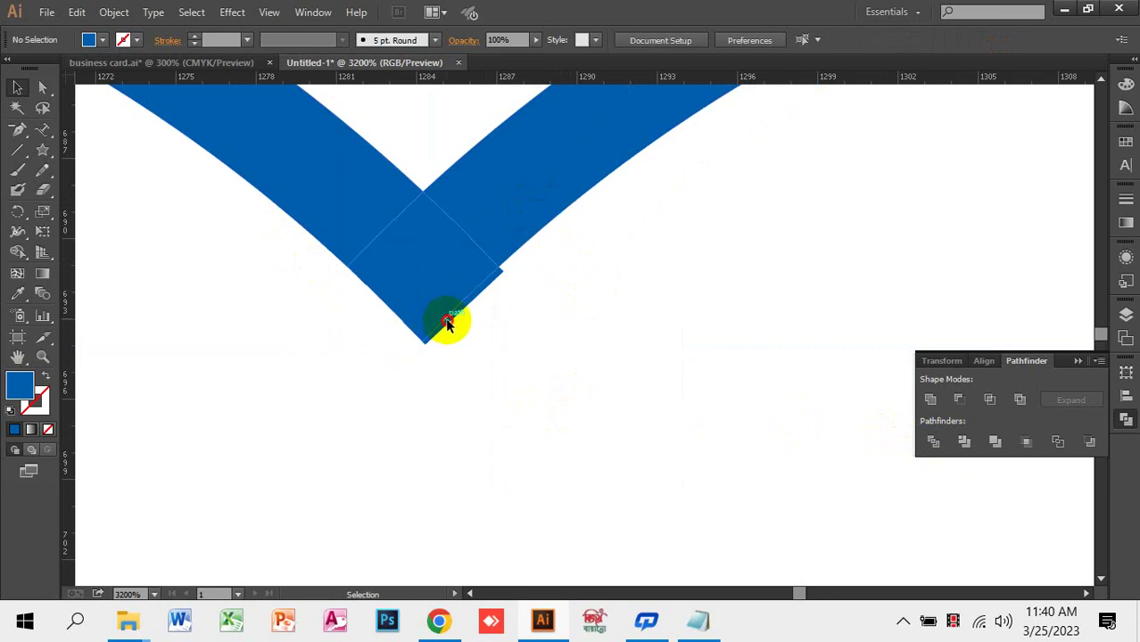
left_click_drag(549, 344, 425, 265)
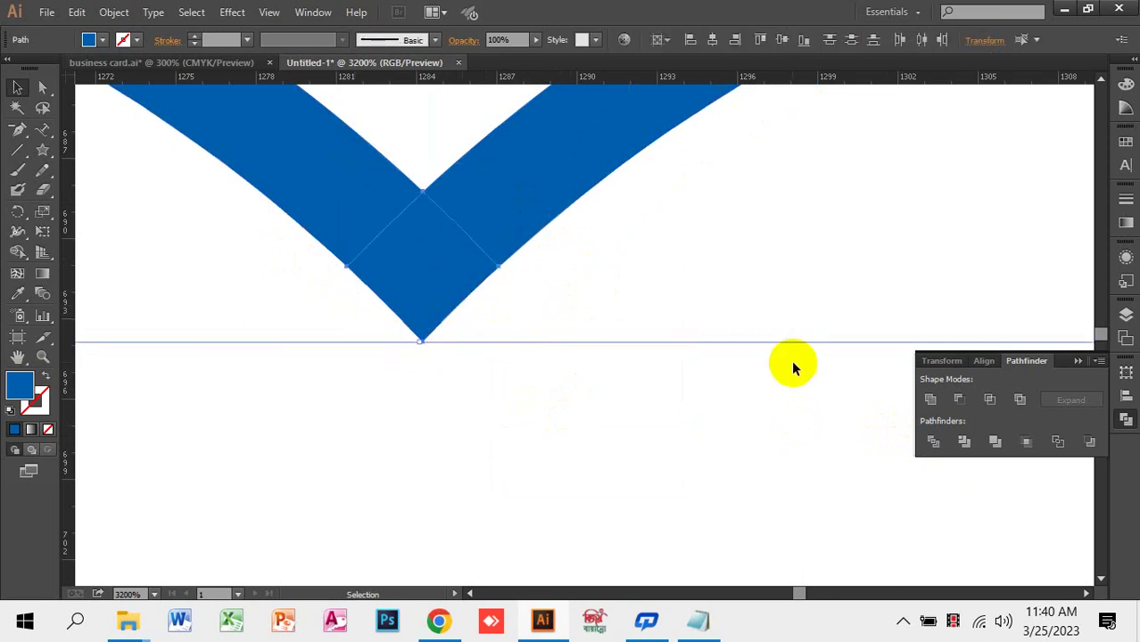
left_click(929, 401)
left_click(529, 412)
Step: Move the book icon into the badge's centre and scale it down slightly
key("a")
scroll(529, 375, "down", 3)
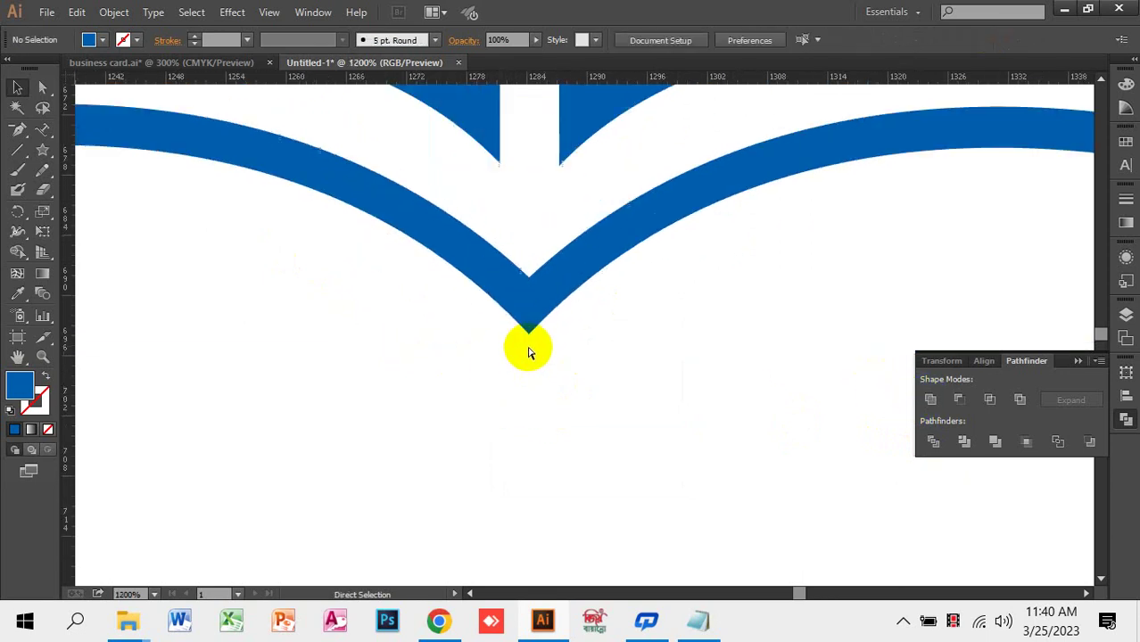
scroll(530, 348, "down", 2)
scroll(554, 342, "down", 3)
scroll(555, 383, "down", 2)
scroll(563, 410, "left", 5)
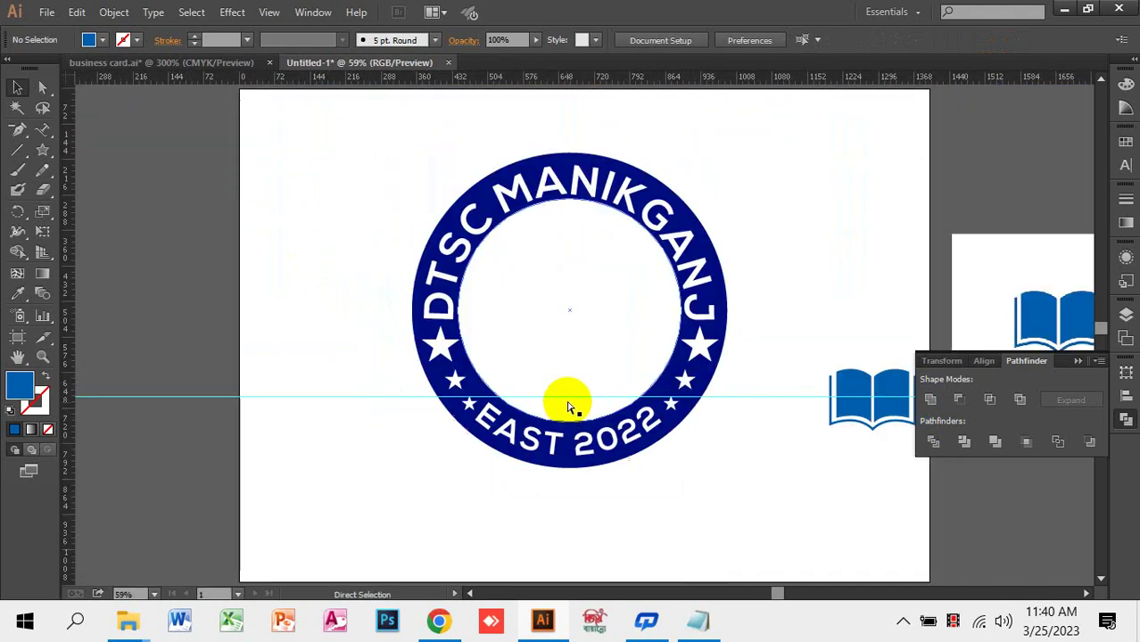
scroll(790, 346, "right", 3)
scroll(733, 372, "right", 2)
left_click(785, 409)
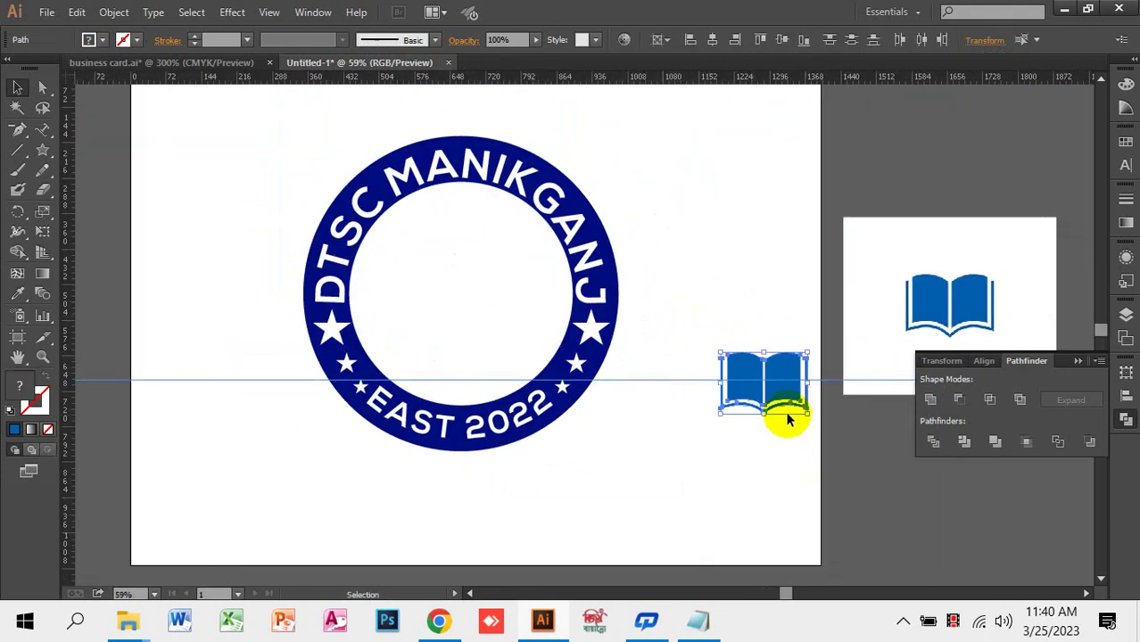
left_click(658, 451)
mouse_move(796, 385)
left_mouse_down()
mouse_move(475, 328)
mouse_move(498, 304)
mouse_move(574, 367)
left_mouse_up()
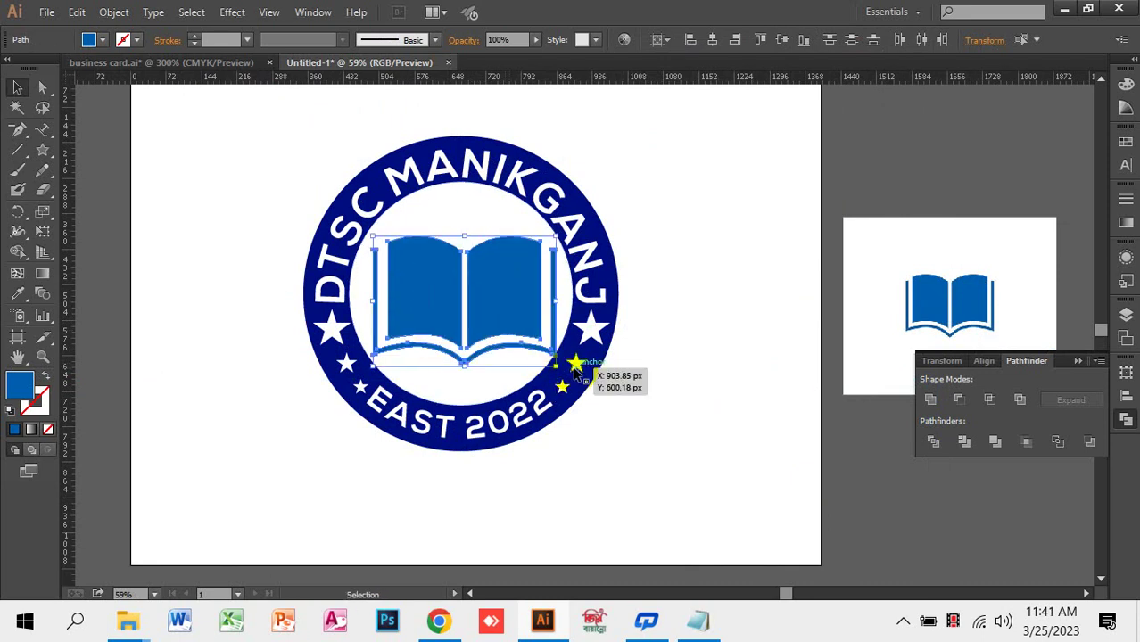
left_click_drag(556, 368, 546, 355)
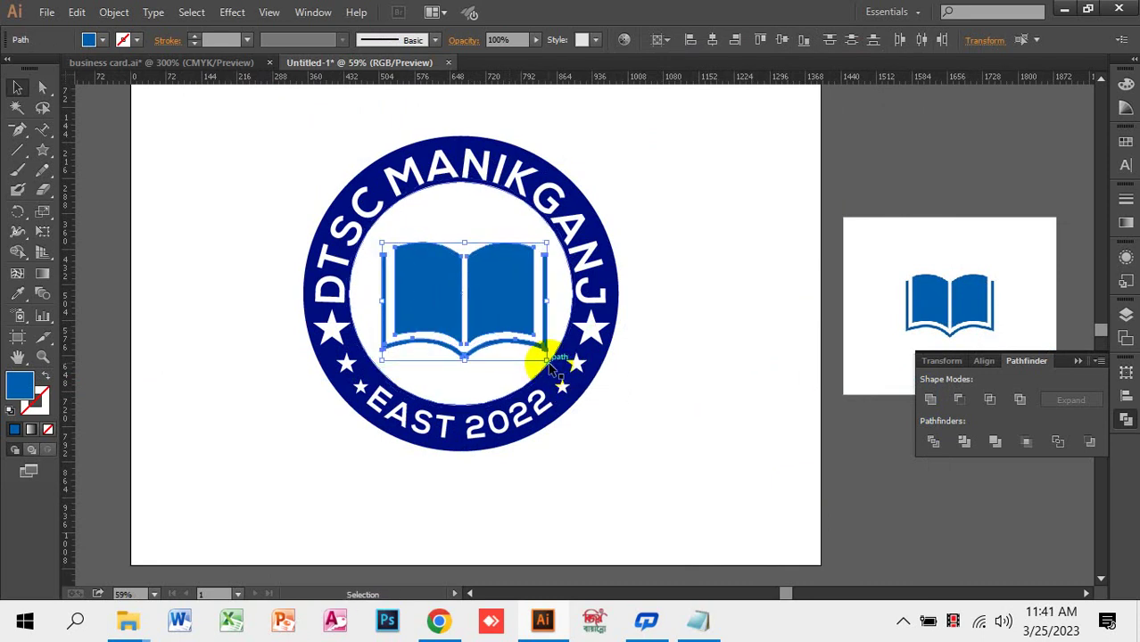
Step: Fill the book with the badge's navy colour, group its parts, and nudge it to centre
key("i")
left_click(591, 202)
key("v")
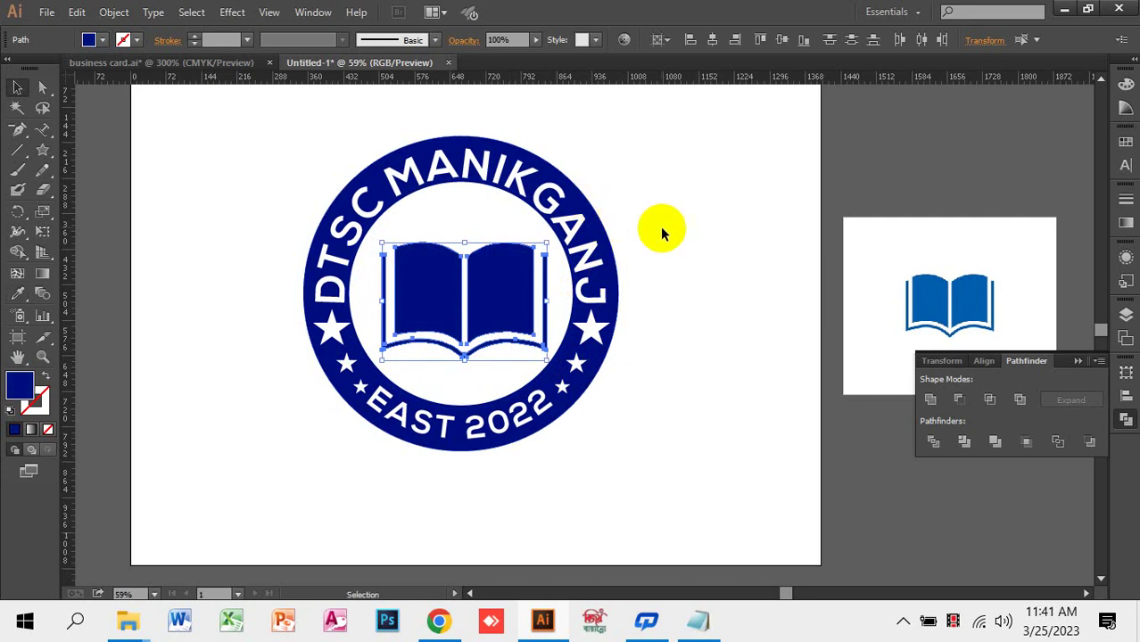
right_click(544, 257)
left_click(592, 340)
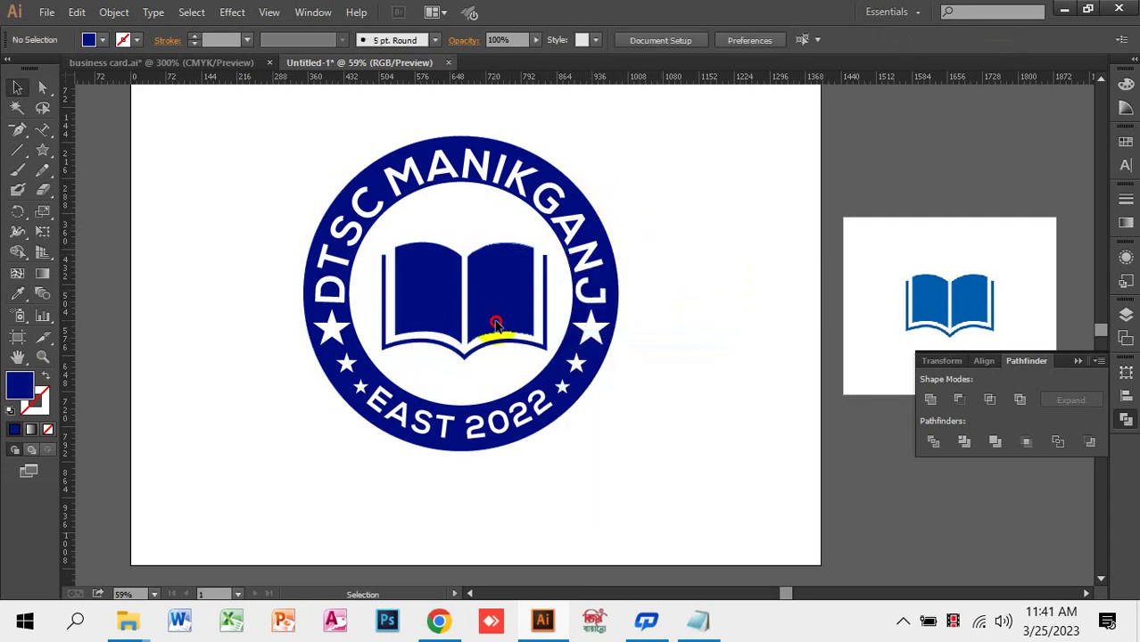
left_click_drag(482, 326, 477, 320)
left_click(645, 301)
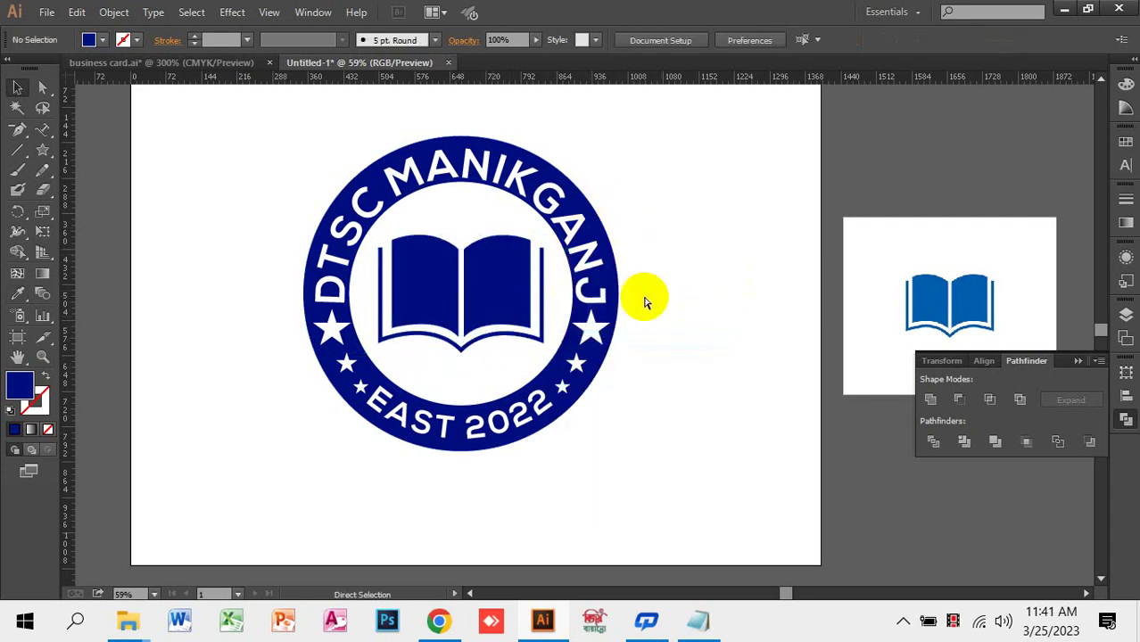
Step: Select every part of the badge and move it leftwards
key("ctrl+equal")
key("ctrl+equal")
key("ctrl+minus")
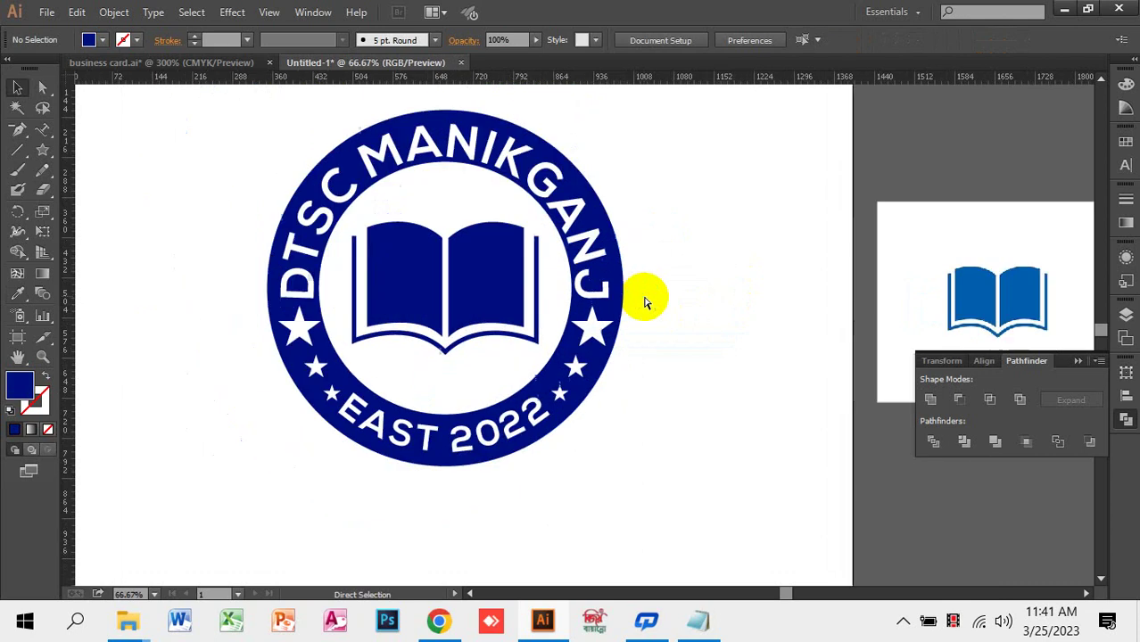
key("ctrl+minus")
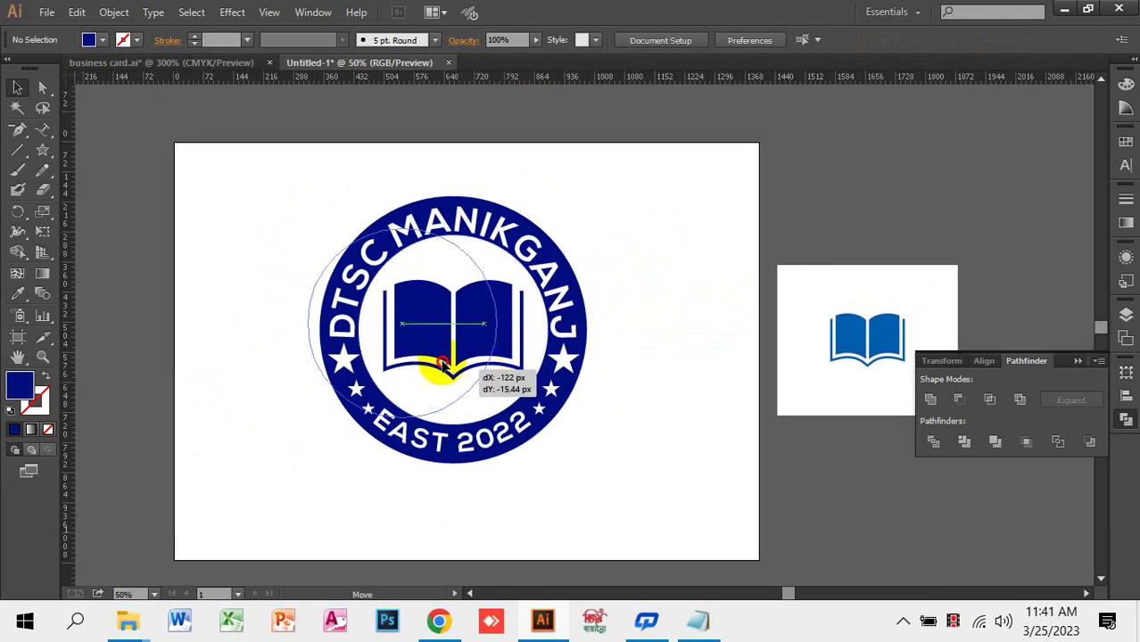
left_click_drag(528, 379, 440, 338)
key("ctrl+z")
left_click_drag(602, 192, 260, 461)
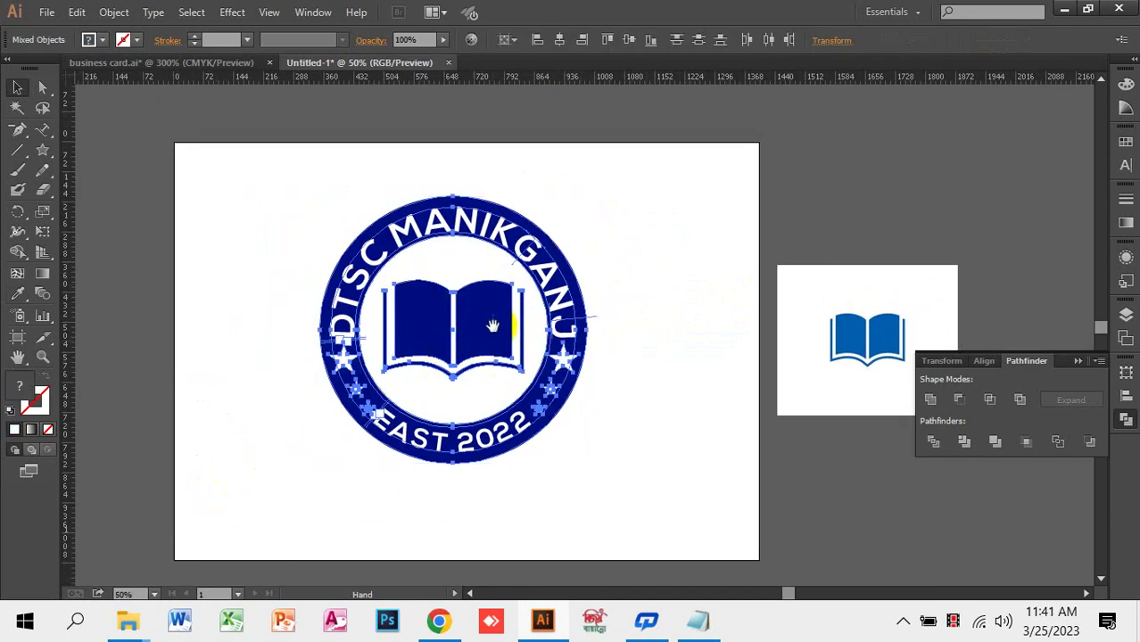
left_click_drag(615, 326, 268, 326)
left_click_drag(417, 322, 331, 321)
left_click(506, 265)
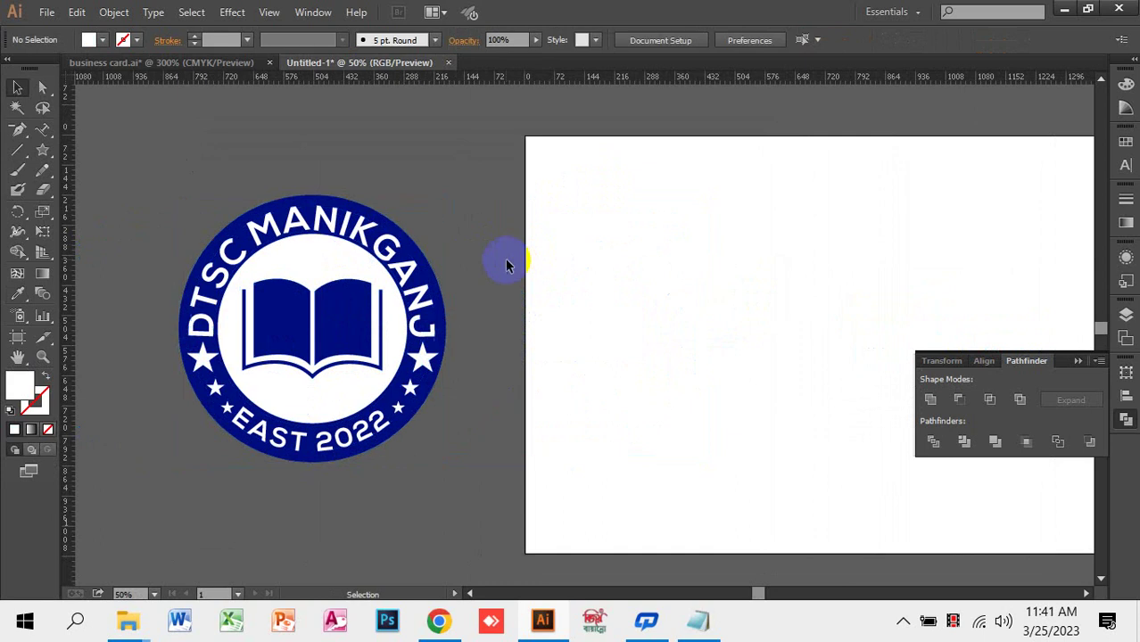
Step: Move the whole badge onto the white artboard
left_click_drag(525, 401, 524, 407)
key("ctrl+minus")
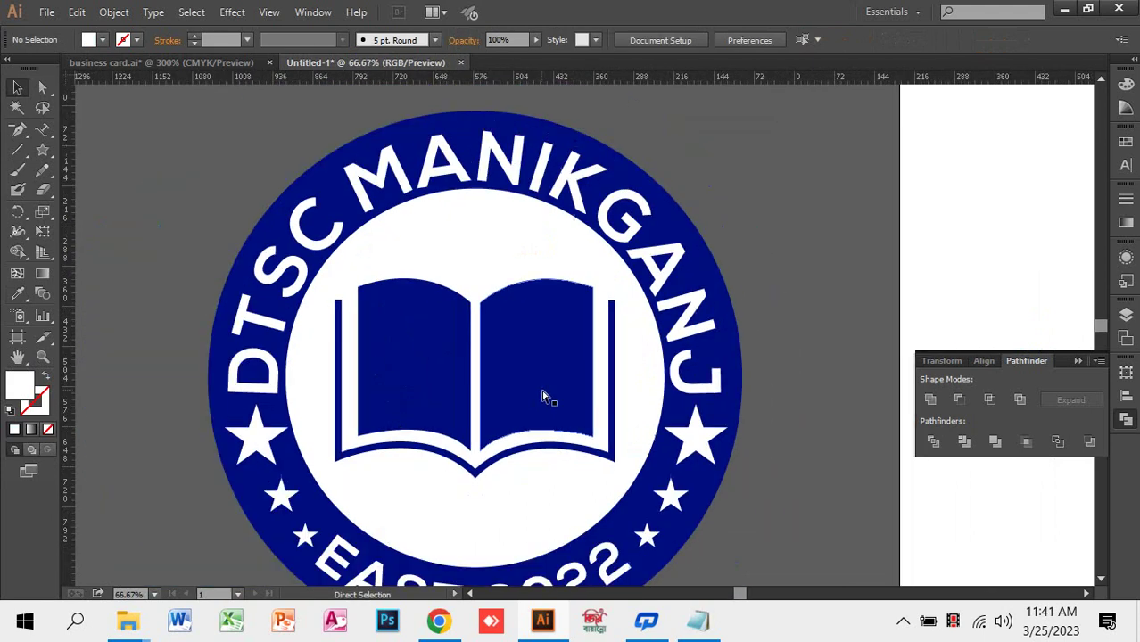
key("ctrl+minus")
mouse_move(687, 488)
left_mouse_down()
mouse_move(668, 467)
mouse_move(678, 453)
left_mouse_up()
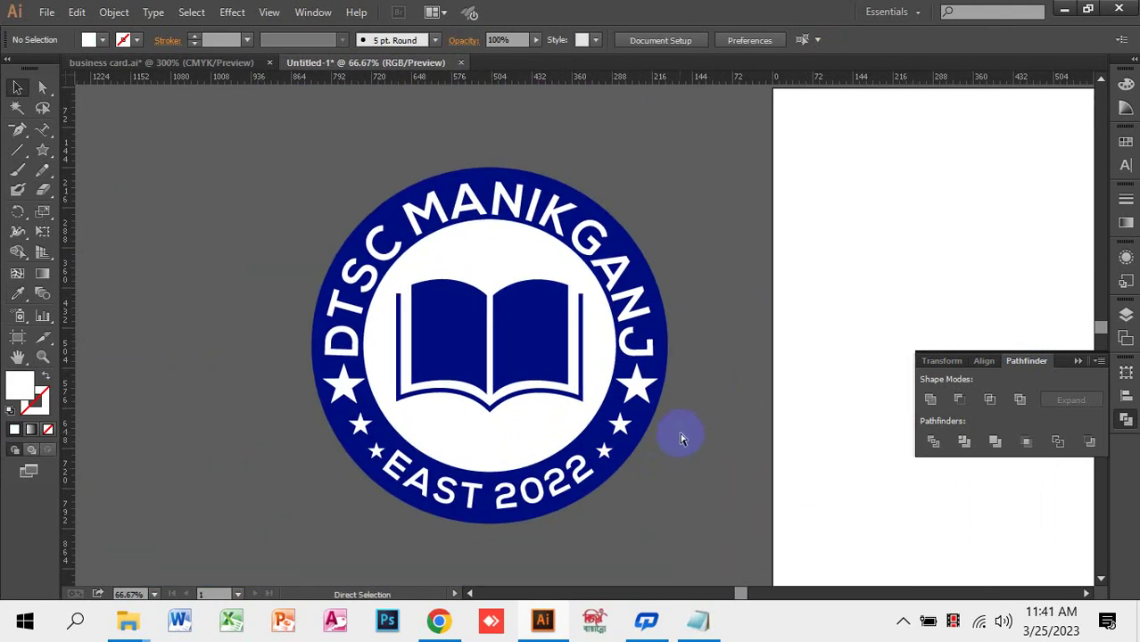
key("ctrl+plus")
key("ctrl+plus")
key("ctrl+minus")
key("ctrl+minus")
key("ctrl+minus")
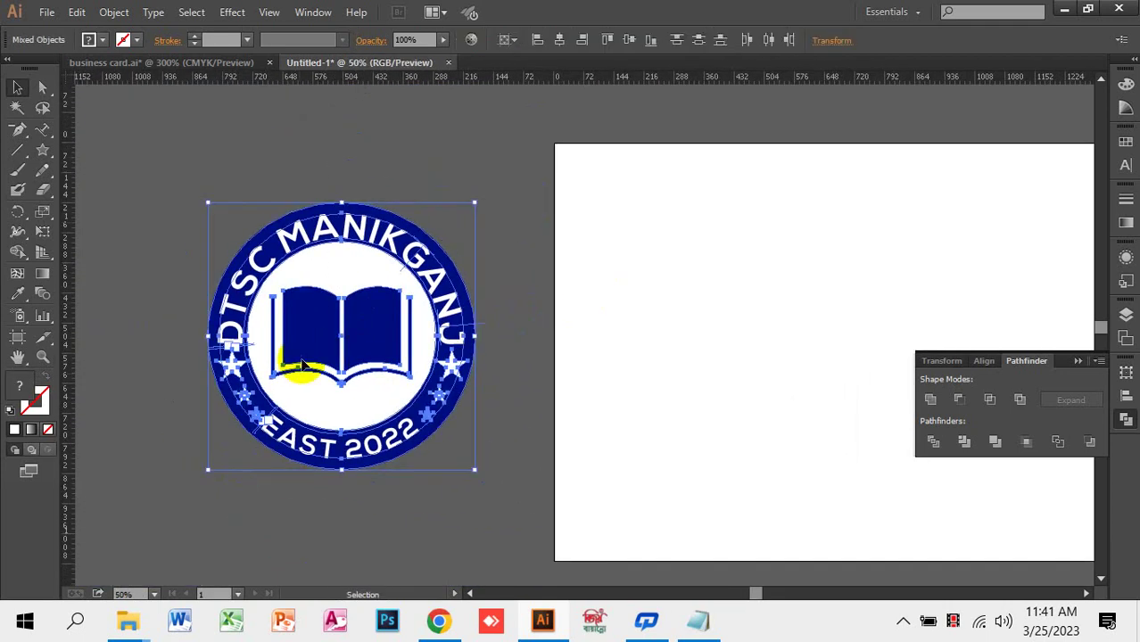
left_click_drag(300, 364, 613, 355)
Step: Close the Untitled-1 badge document without saving
left_click(755, 247)
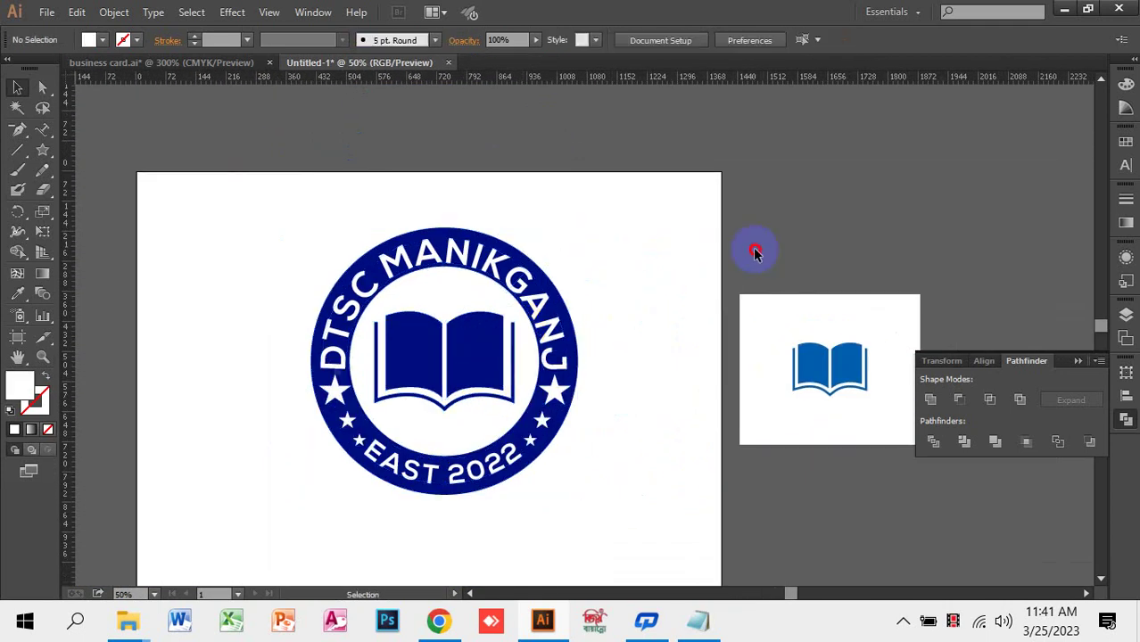
left_click(870, 380)
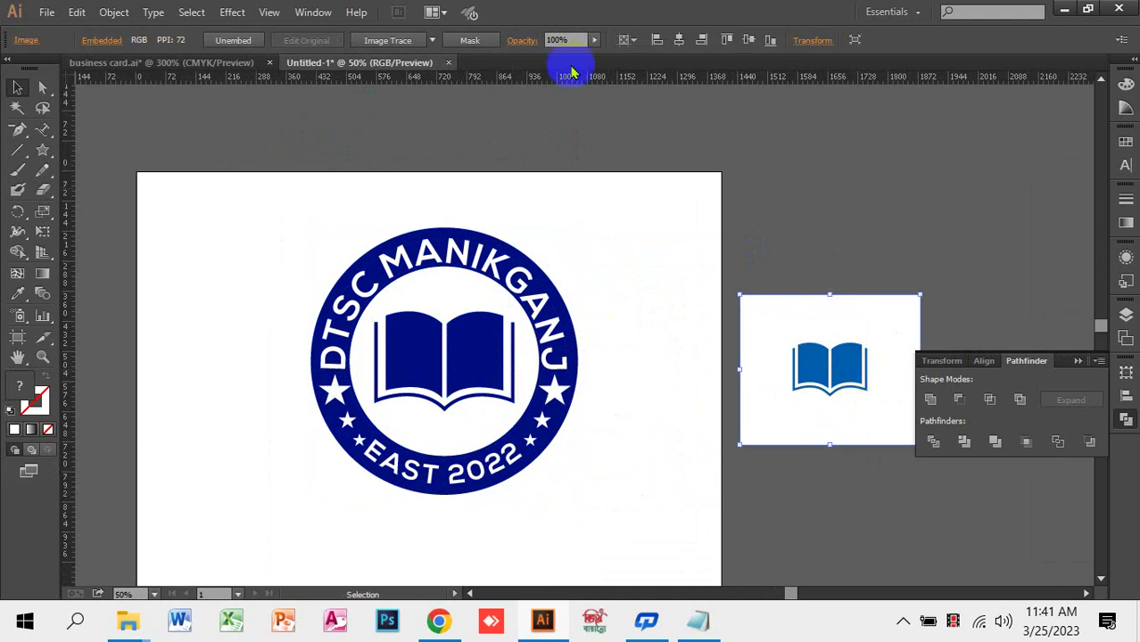
left_click(448, 63)
left_click(654, 332)
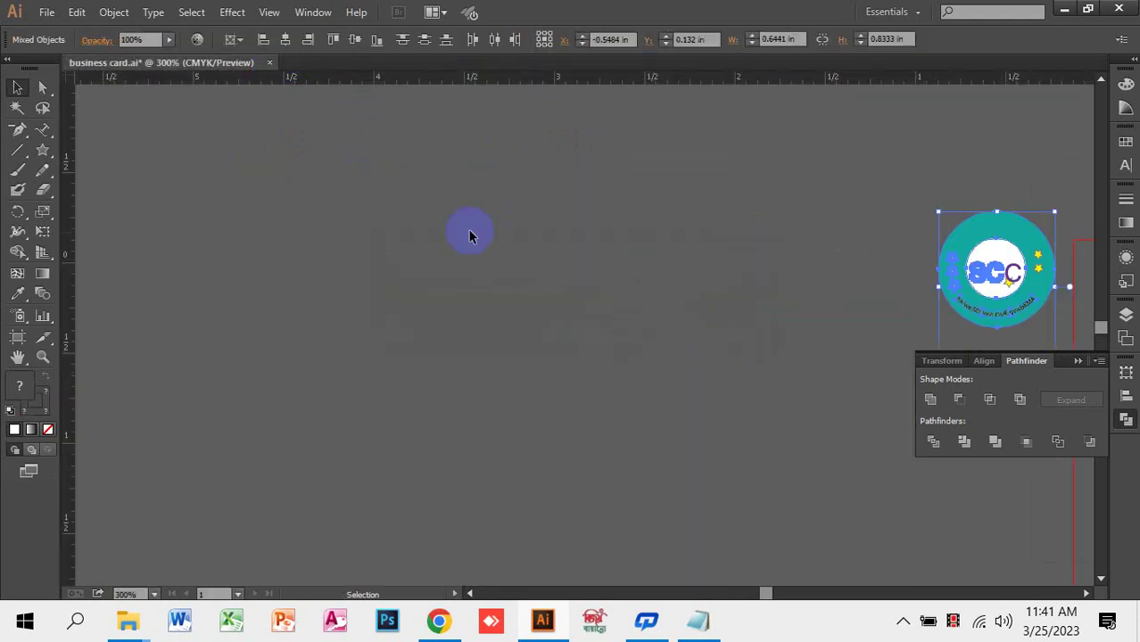
Step: Close business card.ai without saving and minimise Illustrator
left_click(268, 64)
left_click(656, 331)
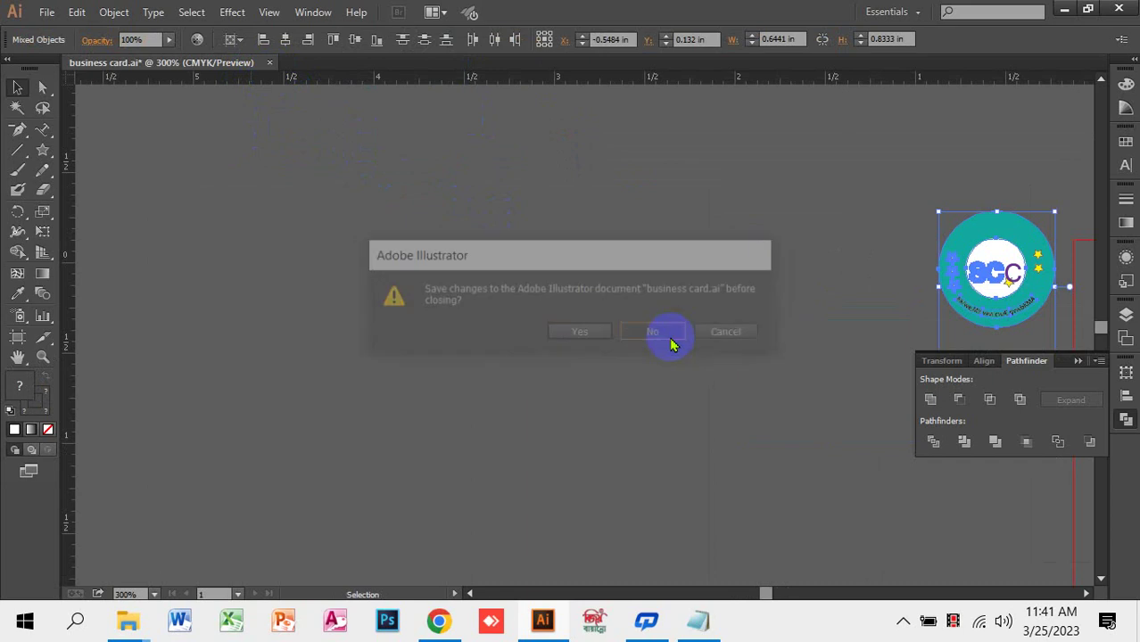
left_click(1064, 9)
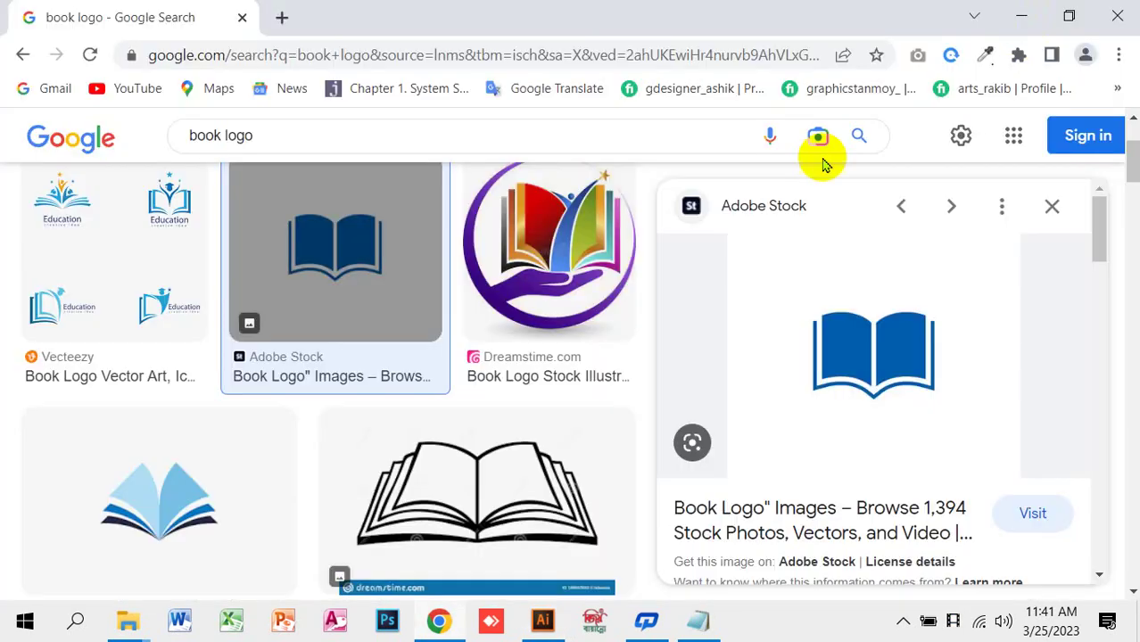
Step: Close the Batch 4 folder window, minimise the browser, and maximise the other folder window
left_click(134, 622)
left_click(190, 548)
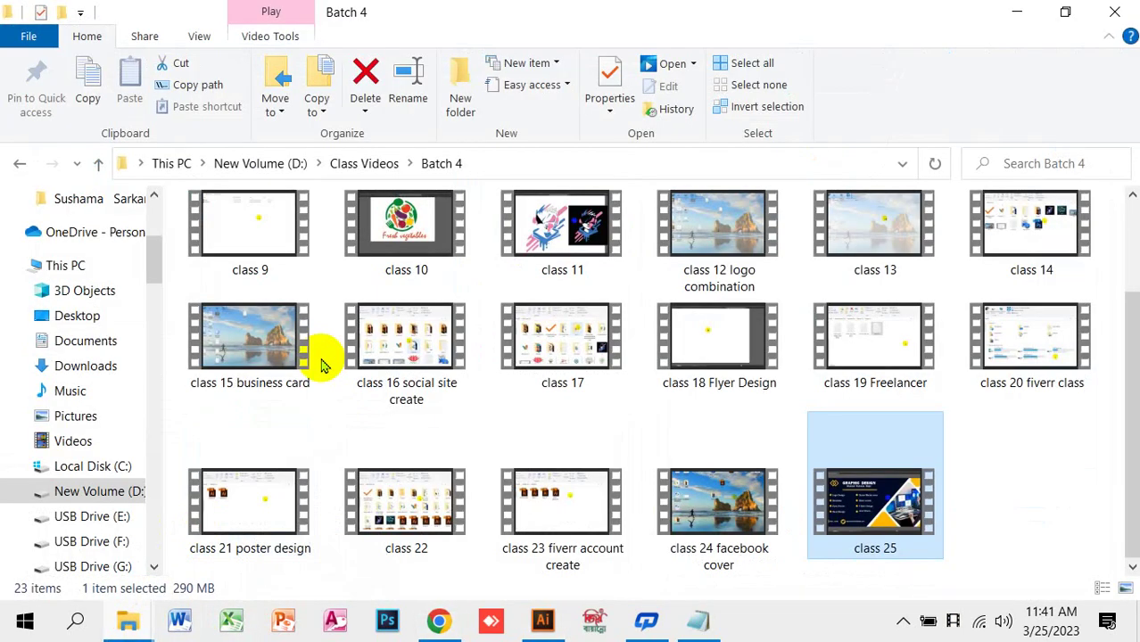
left_click(1126, 9)
left_click(1066, 11)
left_click(148, 625)
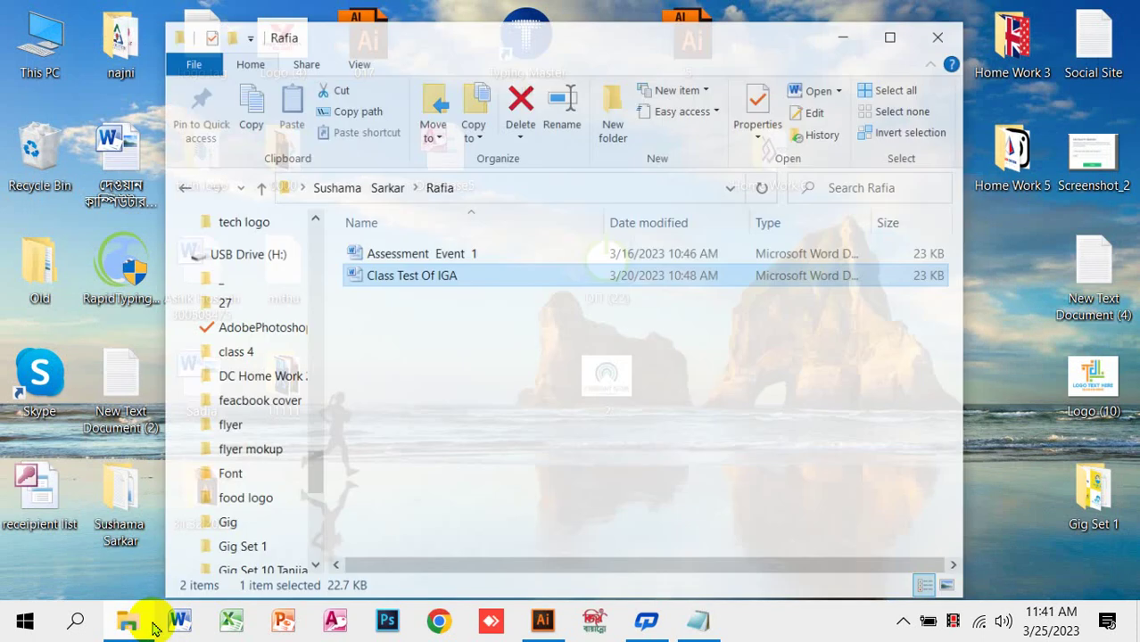
left_click(910, 18)
Step: Scroll the navigation pane up to This PC and open USB Drive (G:)
scroll(113, 493, "down", 2)
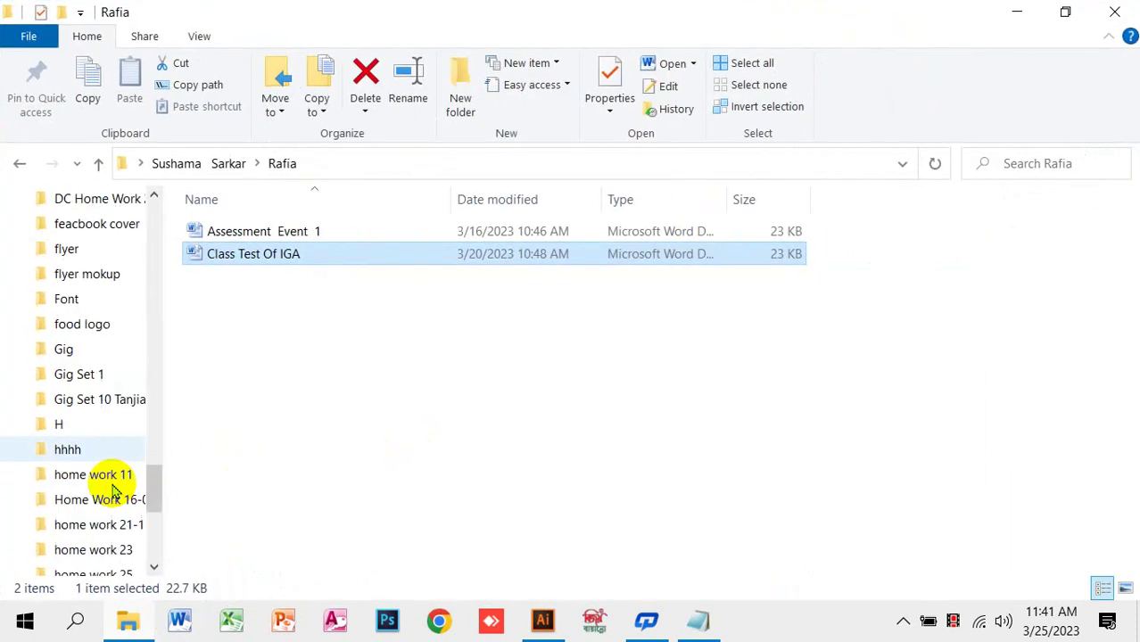
scroll(113, 491, "up", 3)
scroll(114, 478, "up", 3)
scroll(115, 477, "up", 3)
scroll(119, 474, "up", 3)
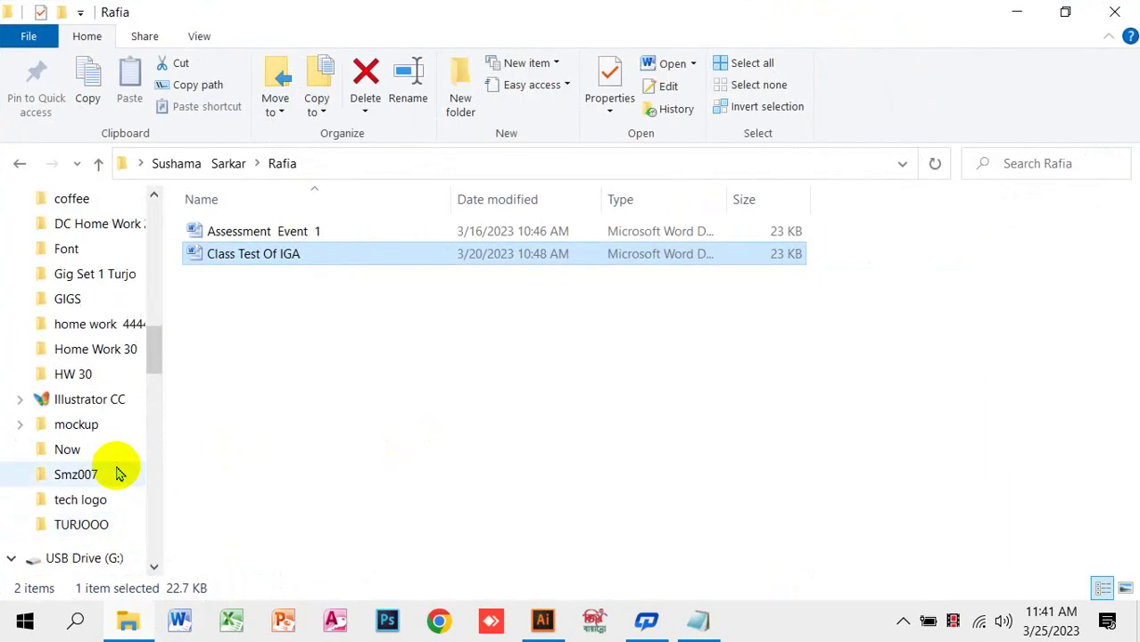
scroll(116, 464, "up", 5)
scroll(114, 460, "up", 5)
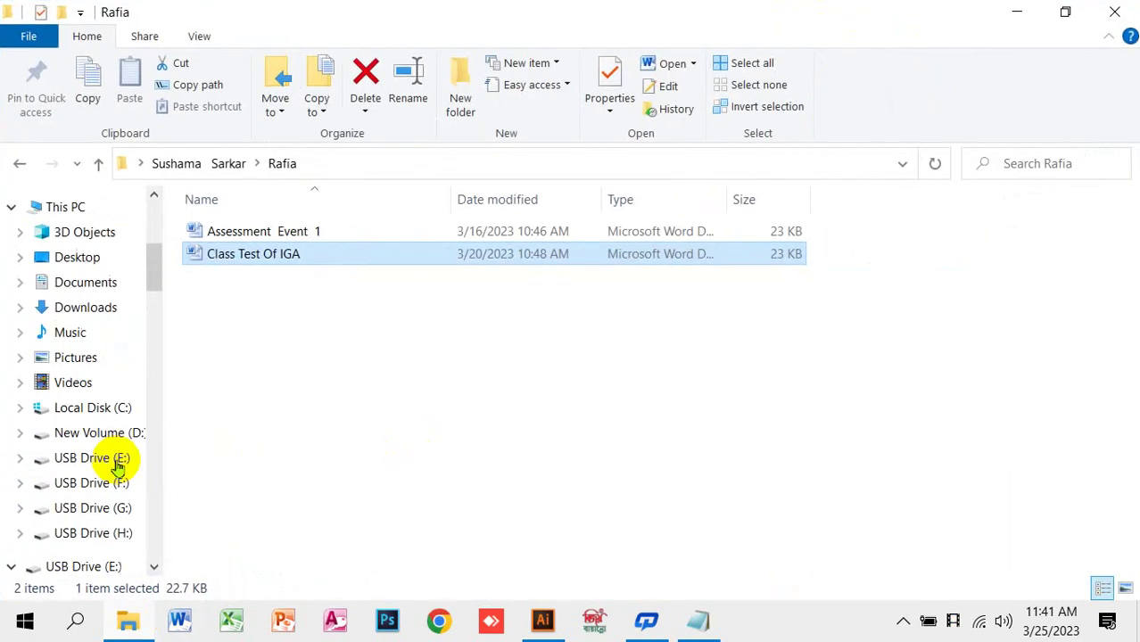
left_click(107, 506)
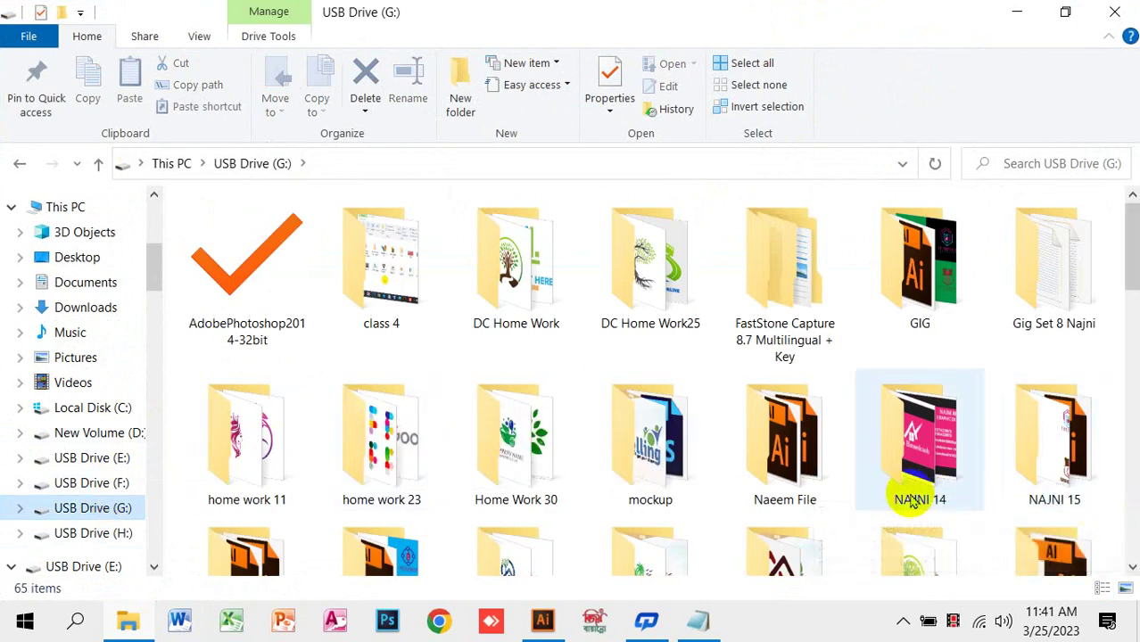
scroll(482, 518, "down", 1)
double_click(627, 474)
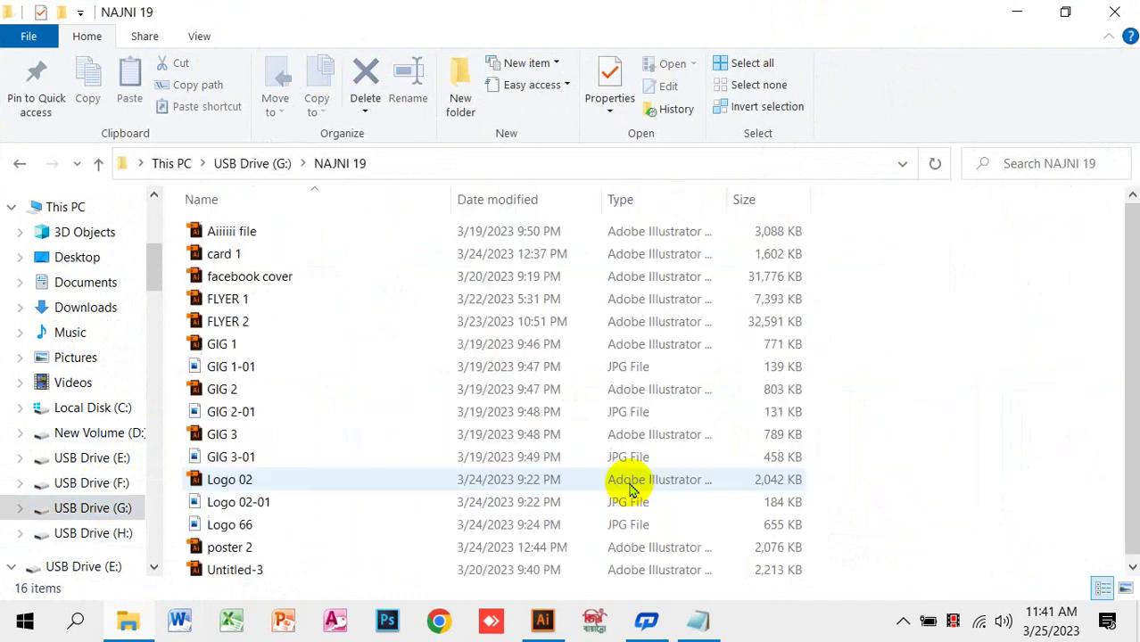
scroll(616, 473, "up", 1, "ctrl")
scroll(584, 442, "up", 2, "ctrl")
scroll(580, 424, "up", 1, "ctrl")
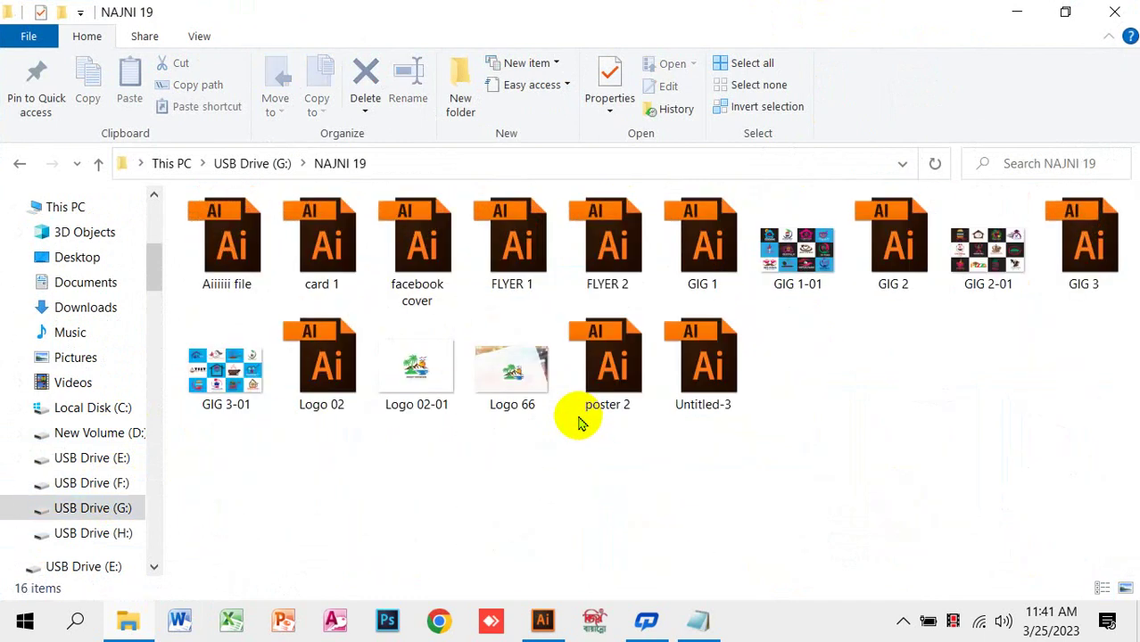
scroll(578, 423, "up", 1, "ctrl")
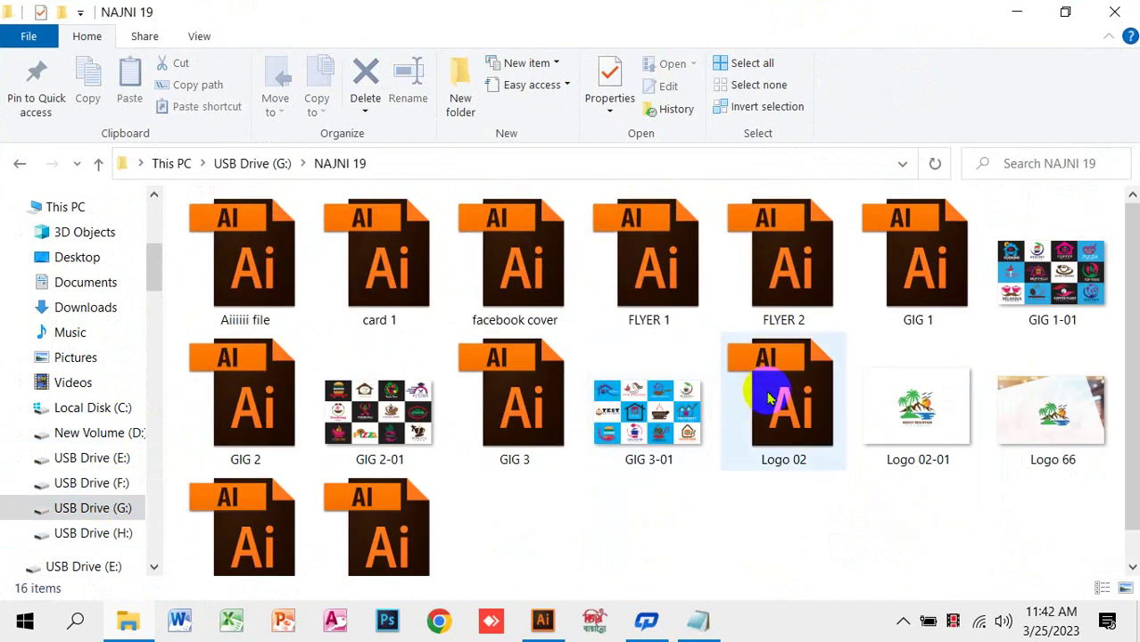
scroll(769, 397, "down", 1)
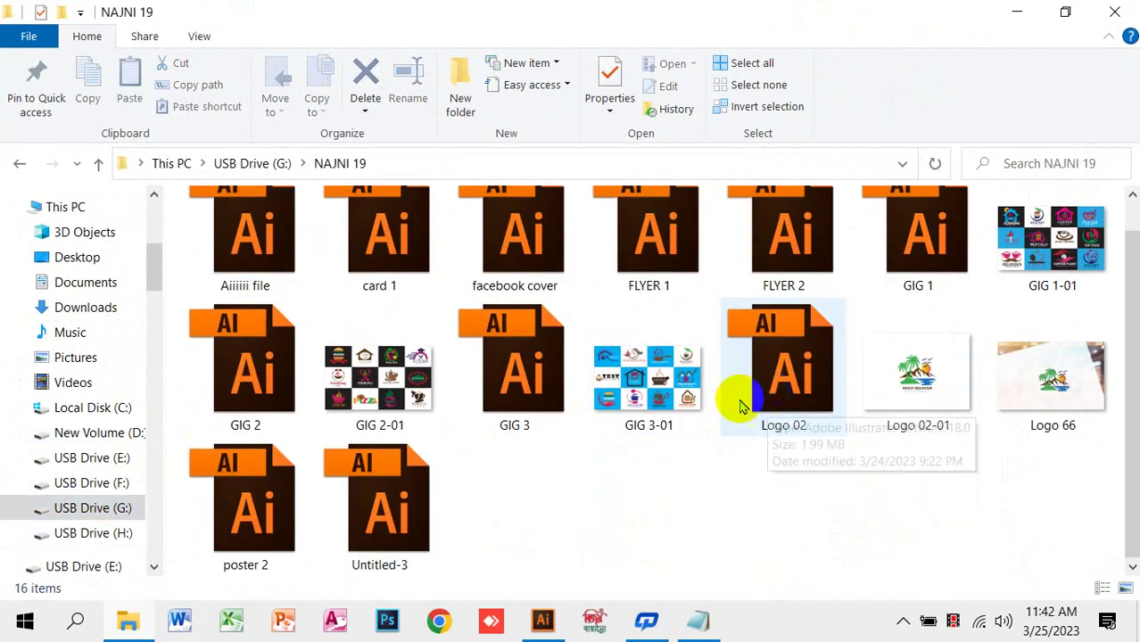
double_click(660, 406)
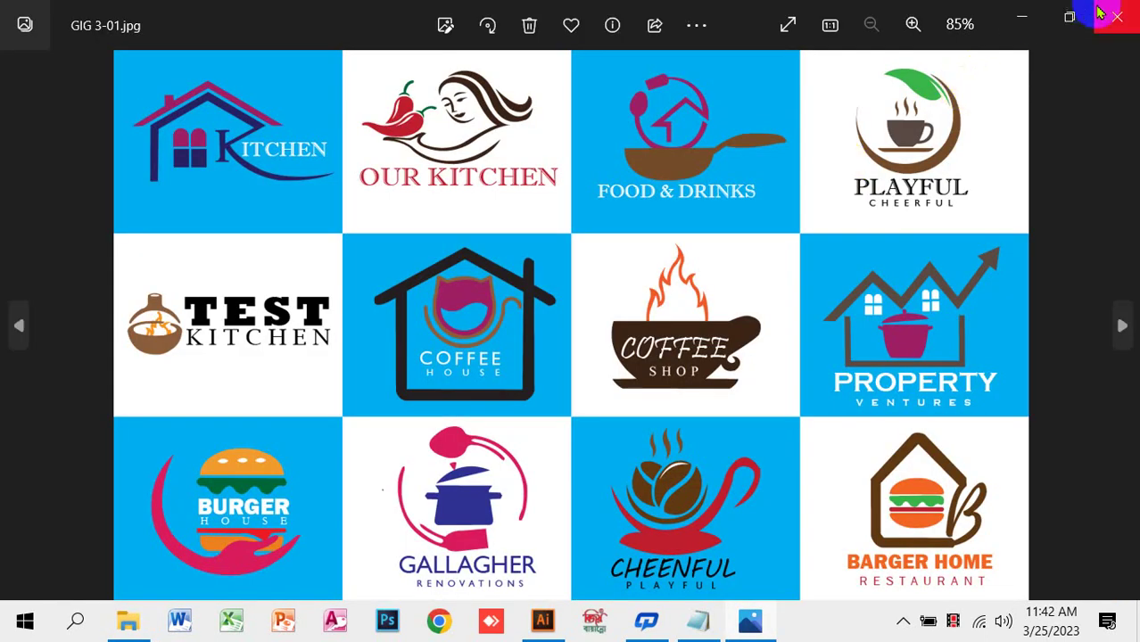
left_click(1117, 17)
right_click(641, 472)
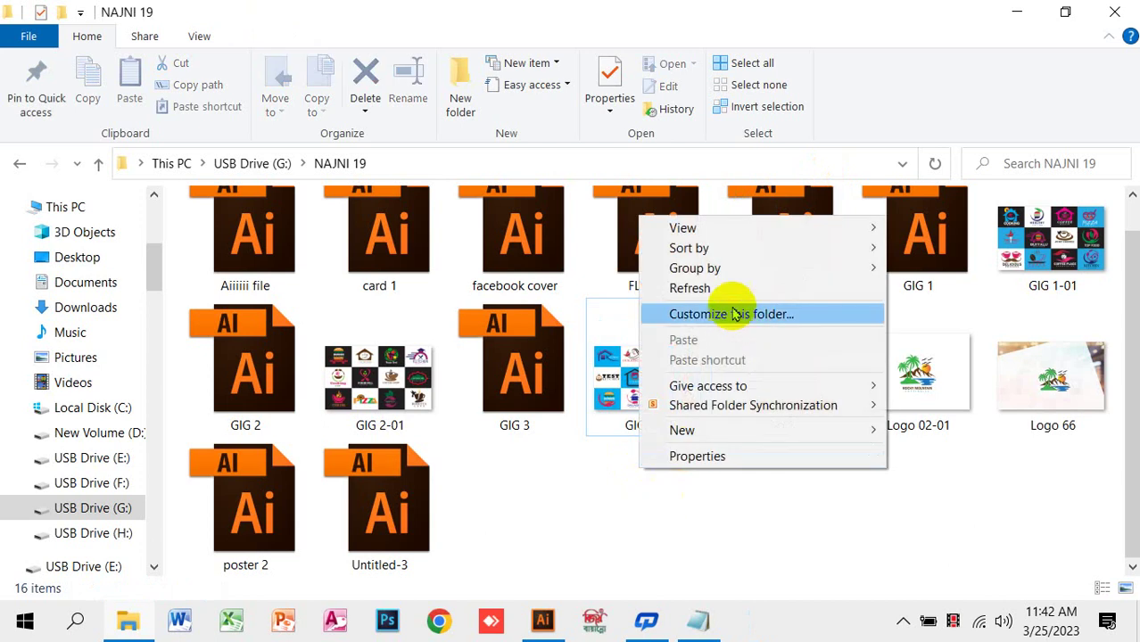
left_click(730, 288)
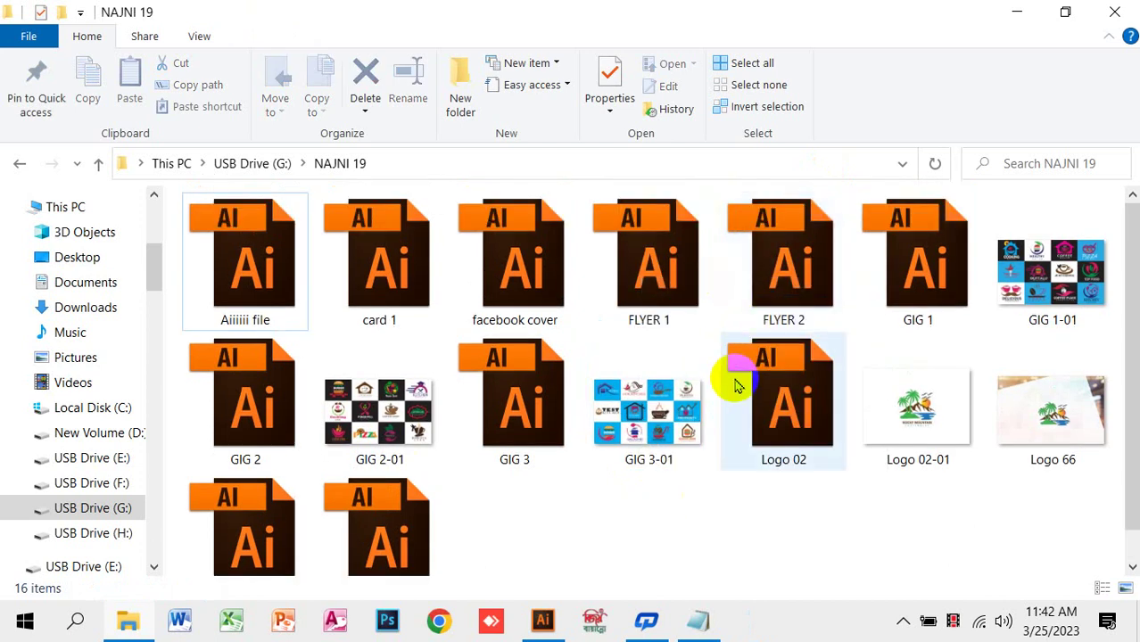
scroll(542, 466, "down", 1)
scroll(606, 446, "up", 1)
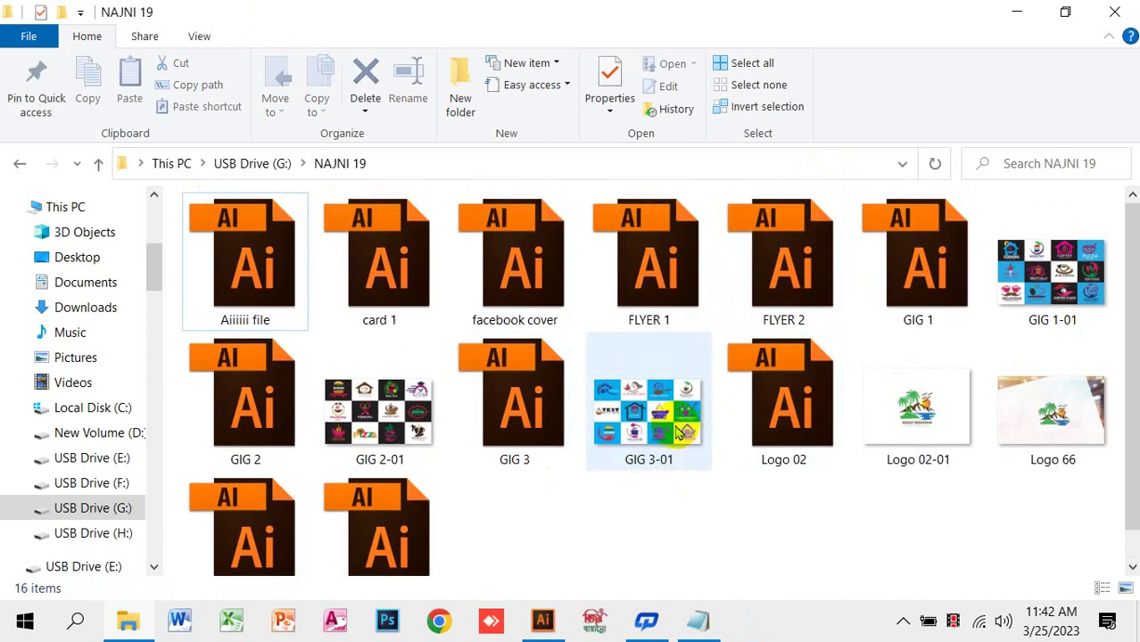
key("BackSpace")
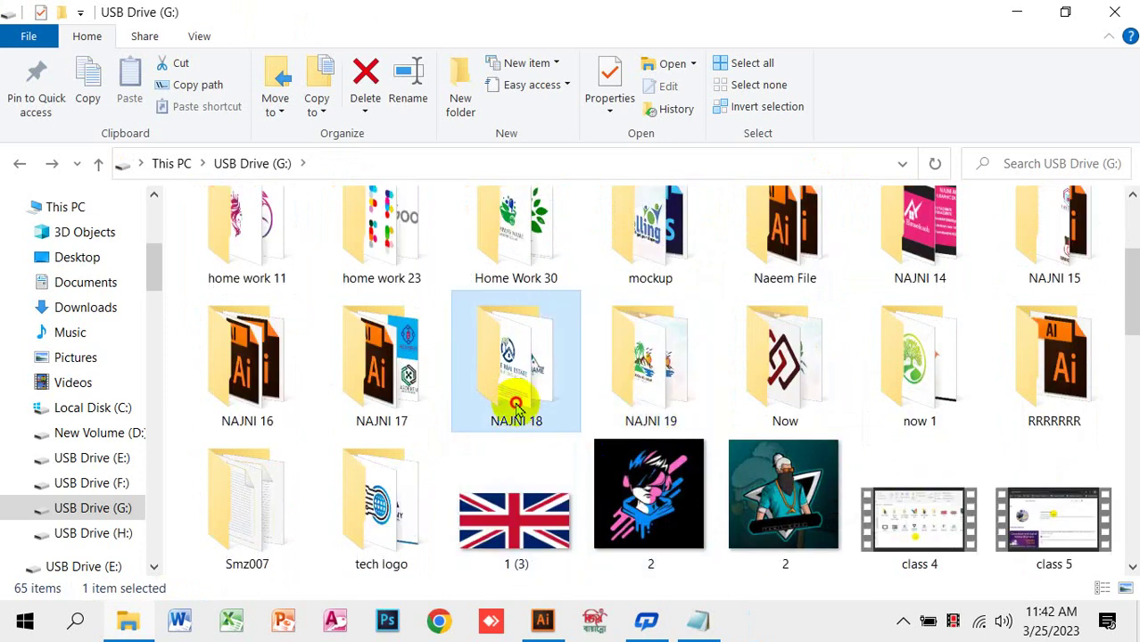
Step: Open the NAJNI 18 folder and enlarge the icons
double_click(515, 395)
scroll(521, 382, "up", 3, "ctrl")
scroll(514, 377, "up", 2, "ctrl")
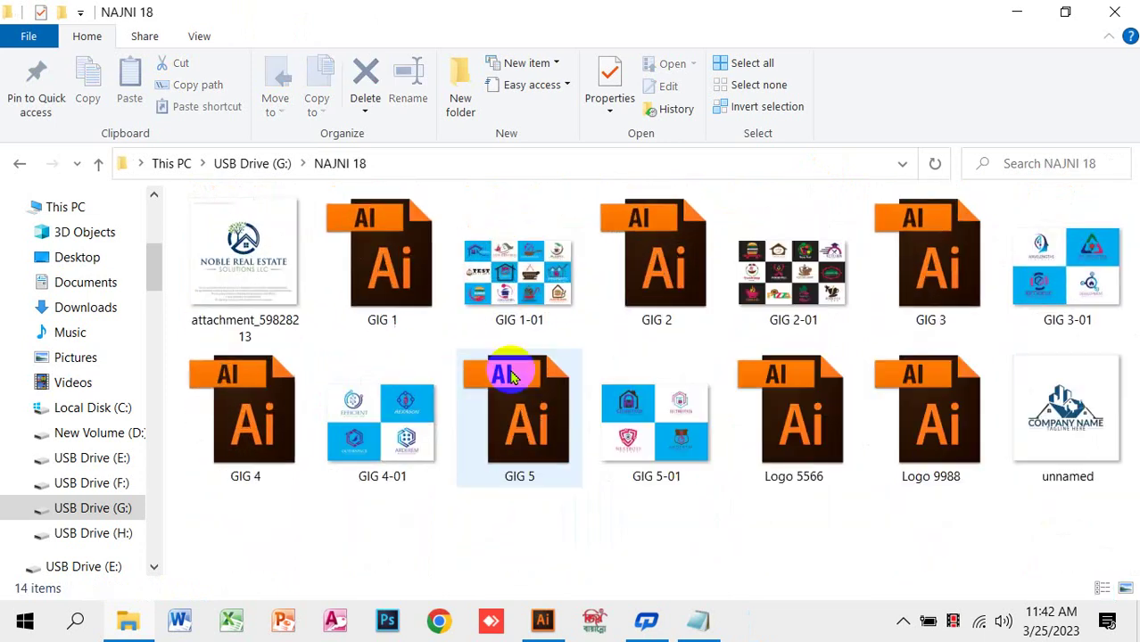
Step: Preview GIG 4-01 in Photos, zooming around the image, then close it
double_click(368, 433)
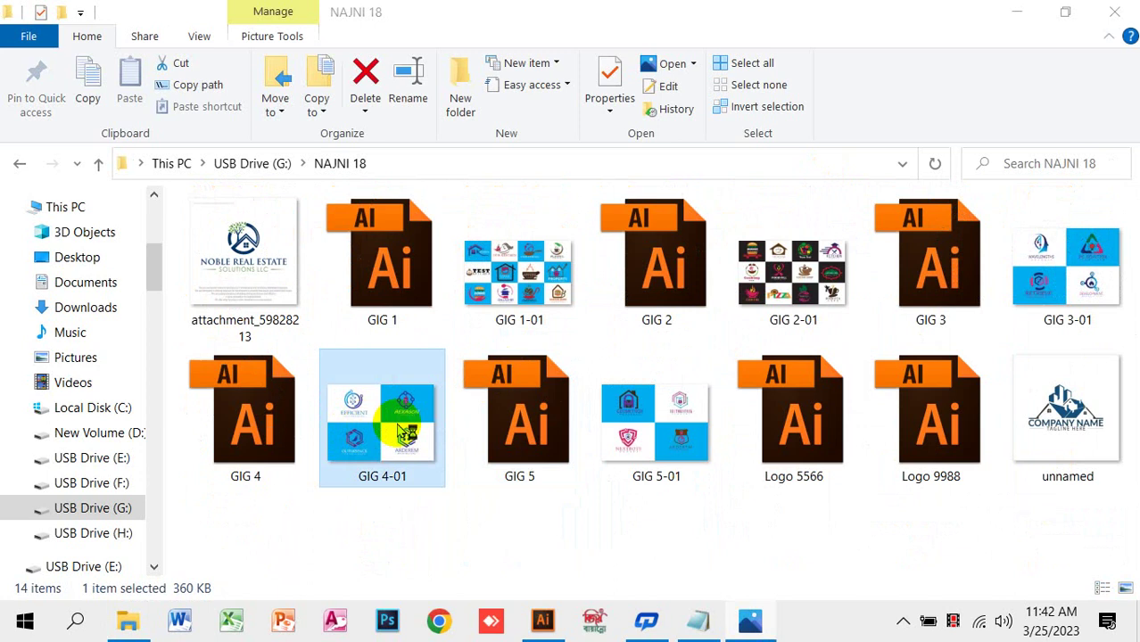
scroll(470, 280, "up", 1)
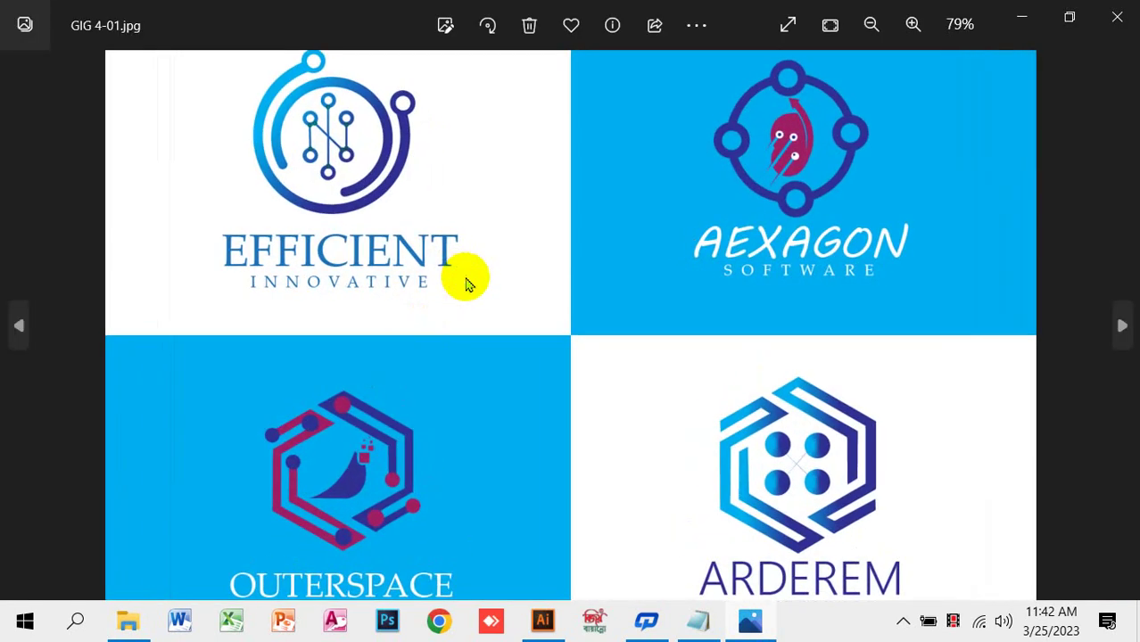
scroll(467, 290, "down", 1)
scroll(421, 178, "up", 1)
scroll(400, 204, "up", 1)
scroll(398, 206, "down", 2)
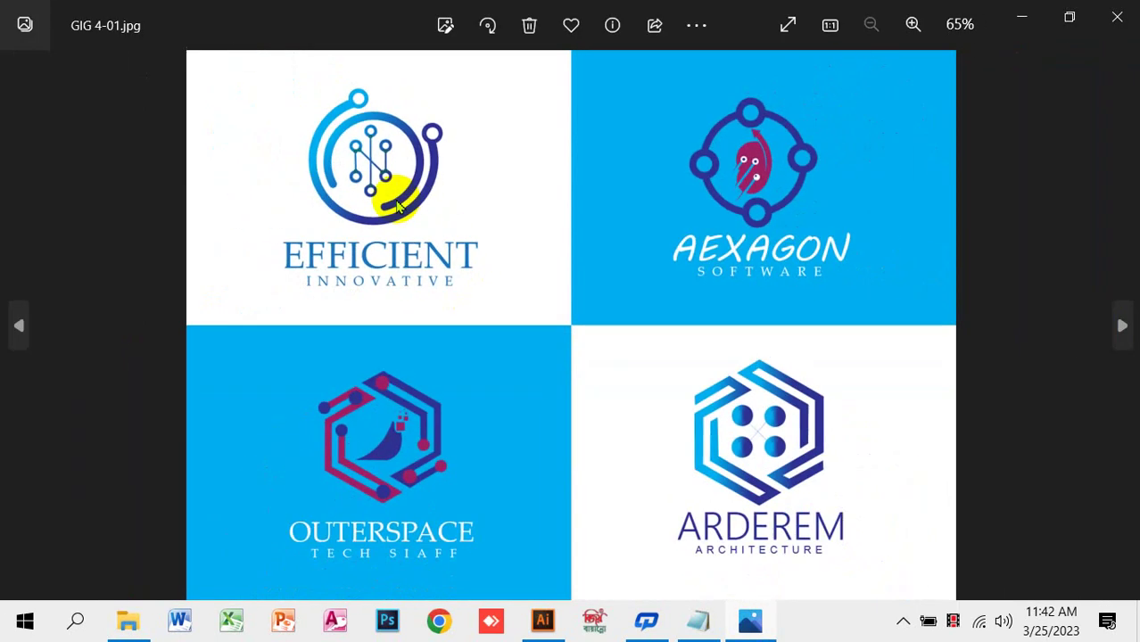
scroll(393, 206, "up", 1)
scroll(464, 209, "down", 1)
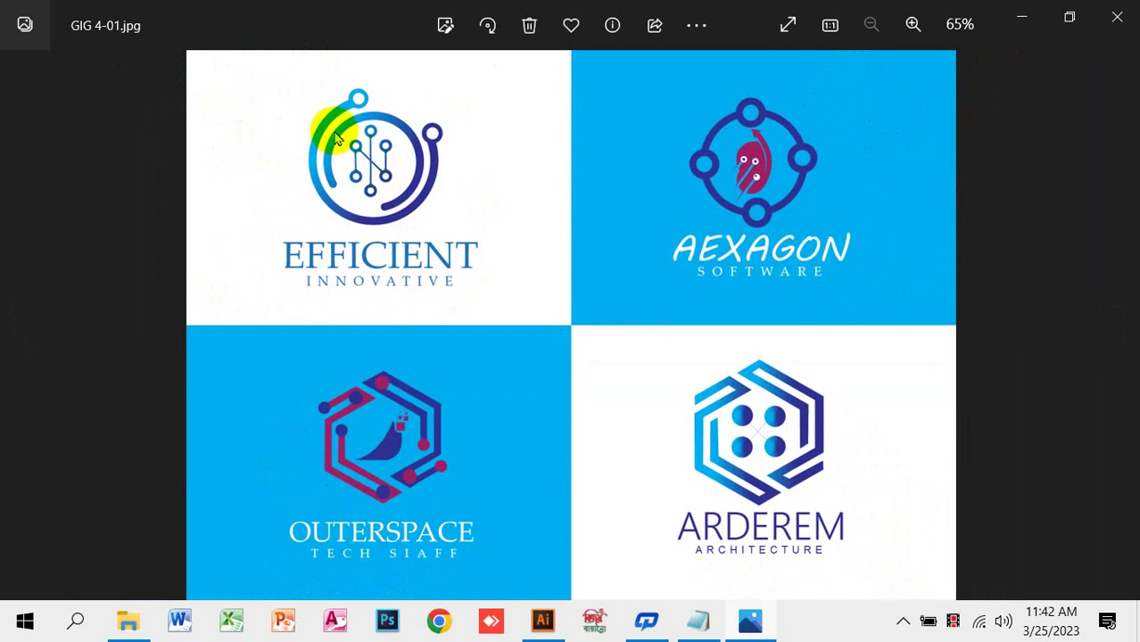
scroll(337, 138, "up", 2)
scroll(327, 138, "down", 2)
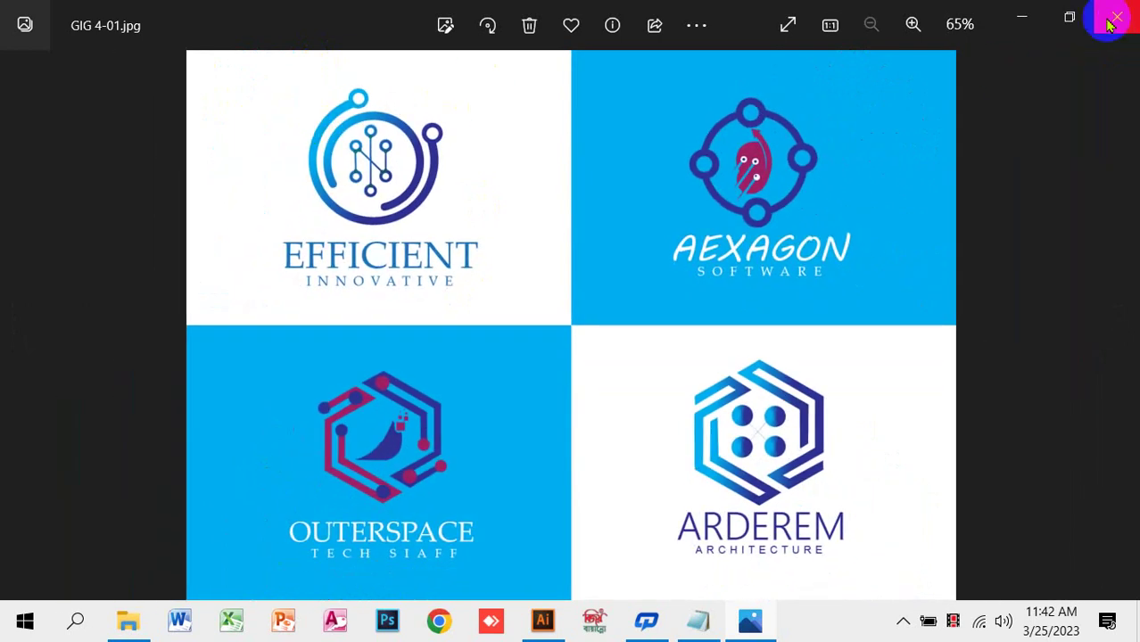
left_click(1111, 25)
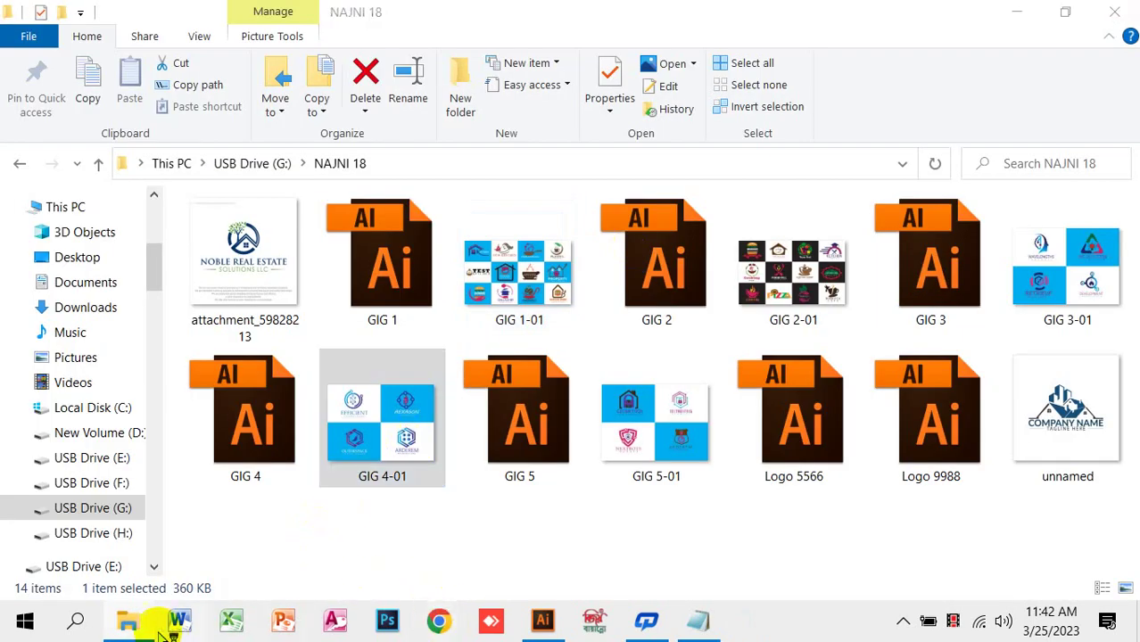
Step: Search Google for 'fiverr gig image size' in Chrome
left_click(130, 629)
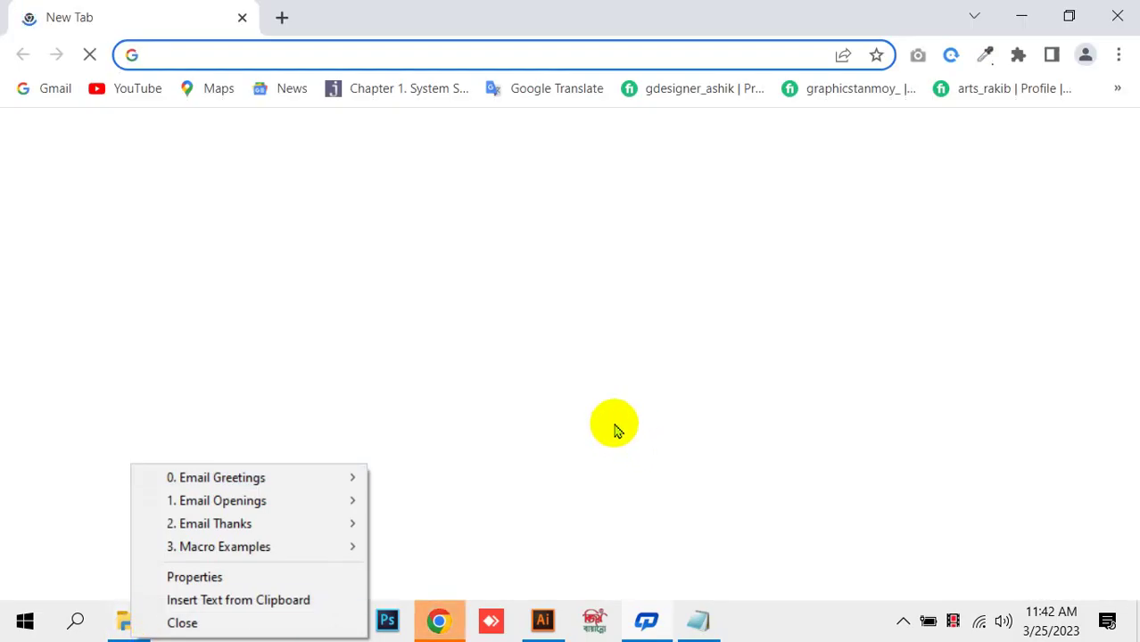
left_click(289, 51)
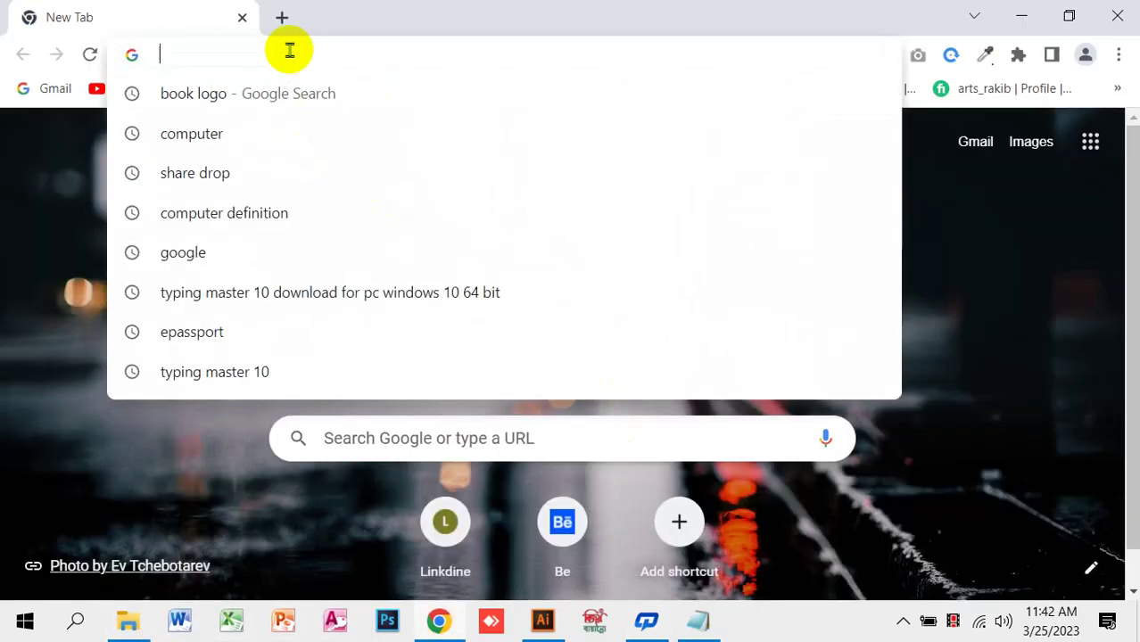
type("fiverr gig")
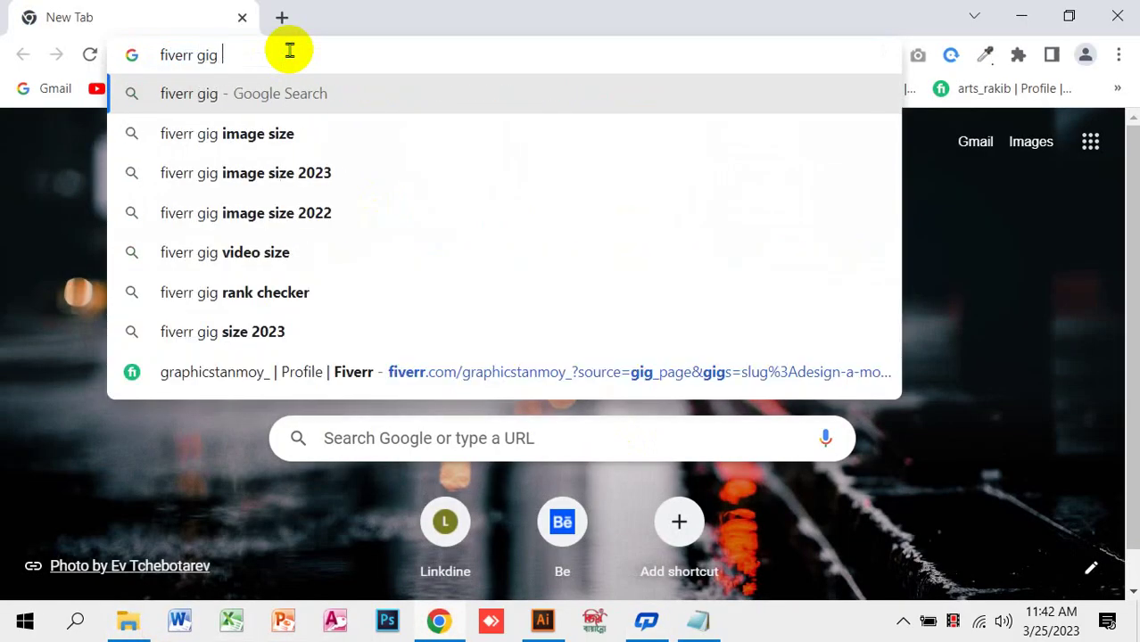
key("Down")
key("Return")
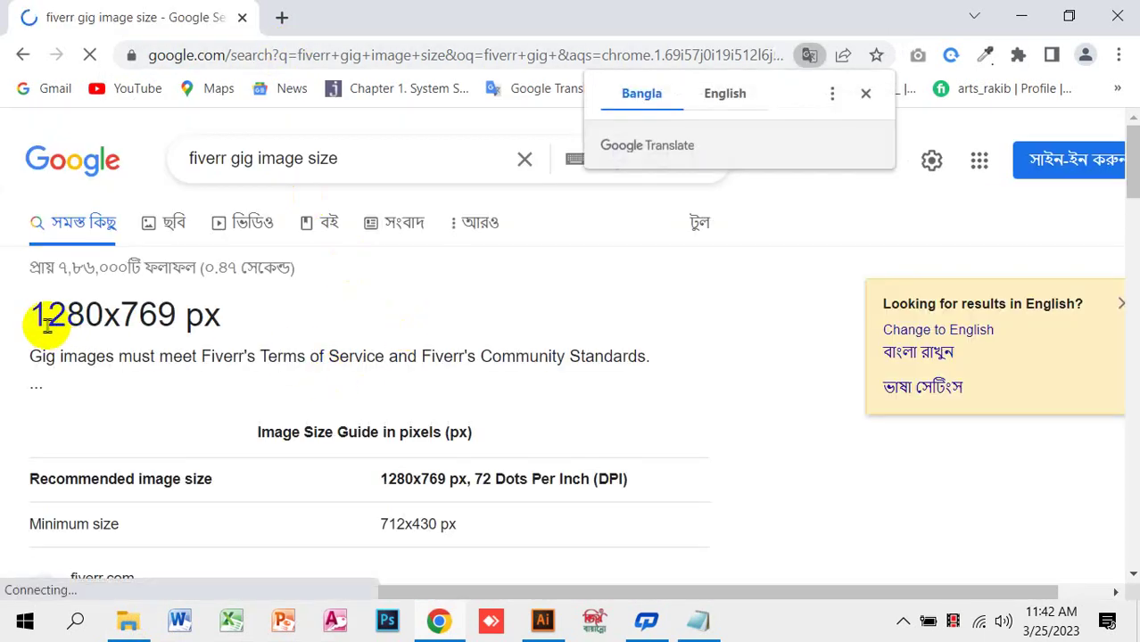
Step: Highlight the recommended 1280x769 px size in the results heading
mouse_move(47, 325)
left_mouse_down()
mouse_move(207, 315)
mouse_move(6, 316)
left_mouse_up()
left_click(41, 312)
left_click_drag(233, 314, 41, 312)
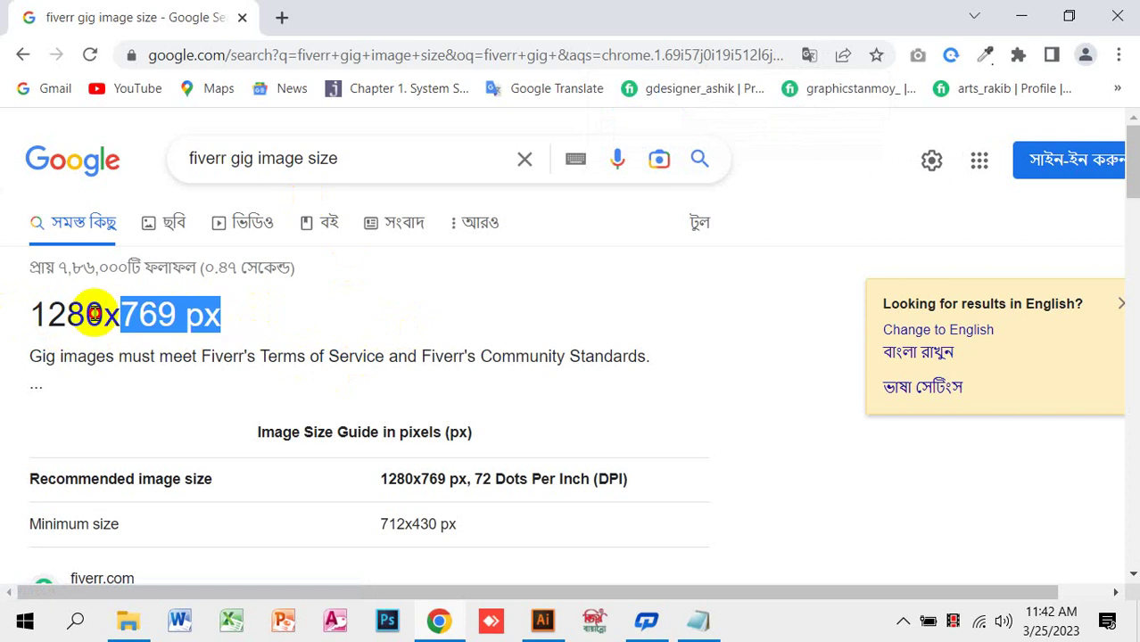
left_click(134, 301)
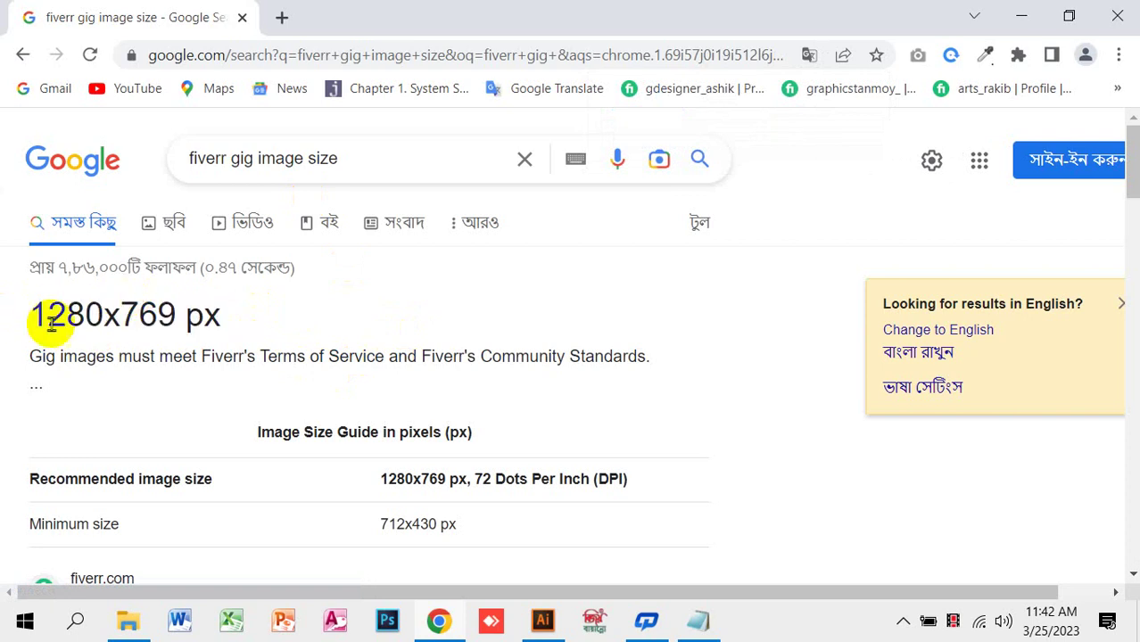
left_click_drag(38, 316, 202, 312)
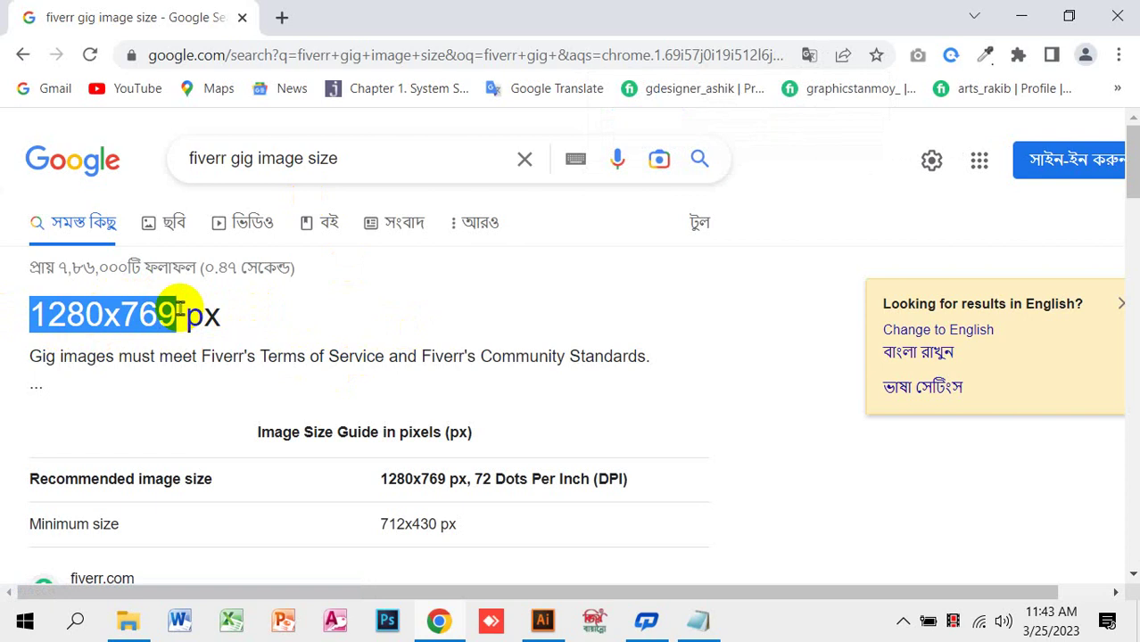
Step: Highlight the recommended 1280x769 px gig image size in the Google results
left_click(184, 312)
double_click(157, 316)
mouse_move(30, 313)
left_mouse_down()
mouse_move(221, 310)
mouse_move(5, 321)
mouse_move(203, 312)
left_mouse_up()
left_click(189, 317)
left_click(2, 328)
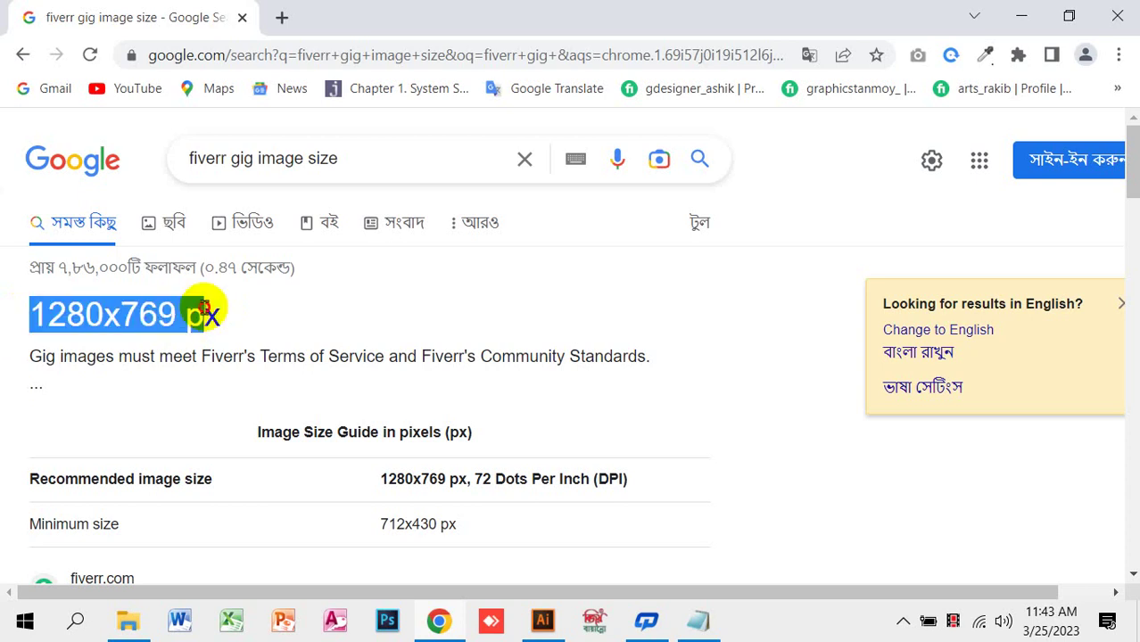
left_click(204, 310)
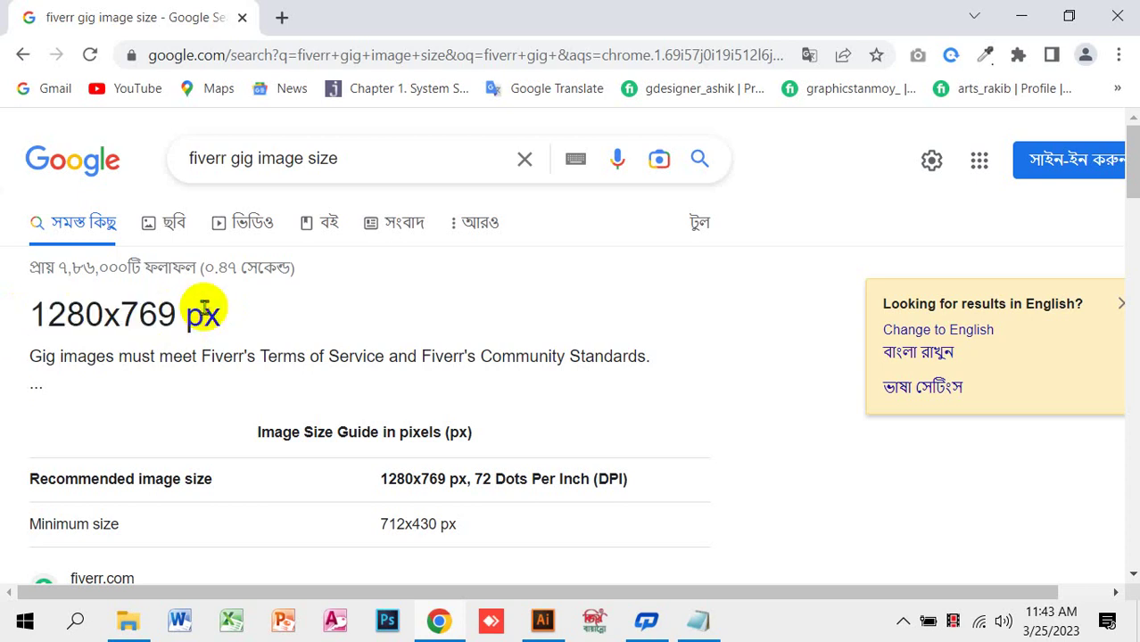
Step: Scroll the results and re-highlight the 1280x769 dimensions
mouse_move(170, 319)
left_mouse_down()
mouse_move(31, 322)
mouse_move(153, 313)
left_mouse_up()
left_click(35, 314)
left_click(157, 313)
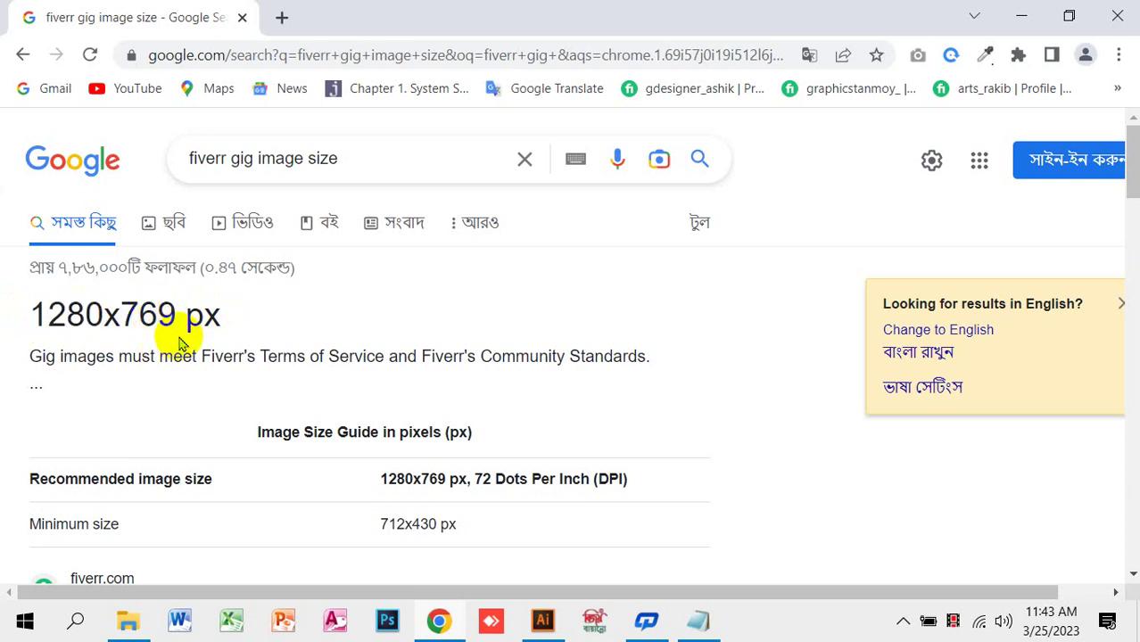
scroll(265, 323, "down", 2)
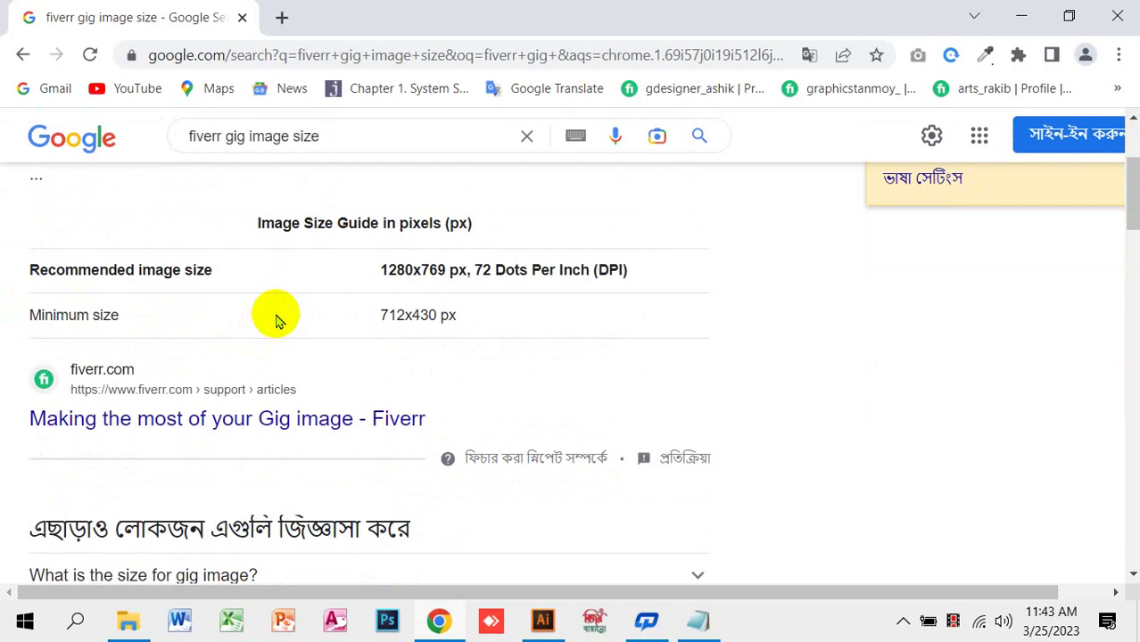
scroll(282, 303, "up", 2)
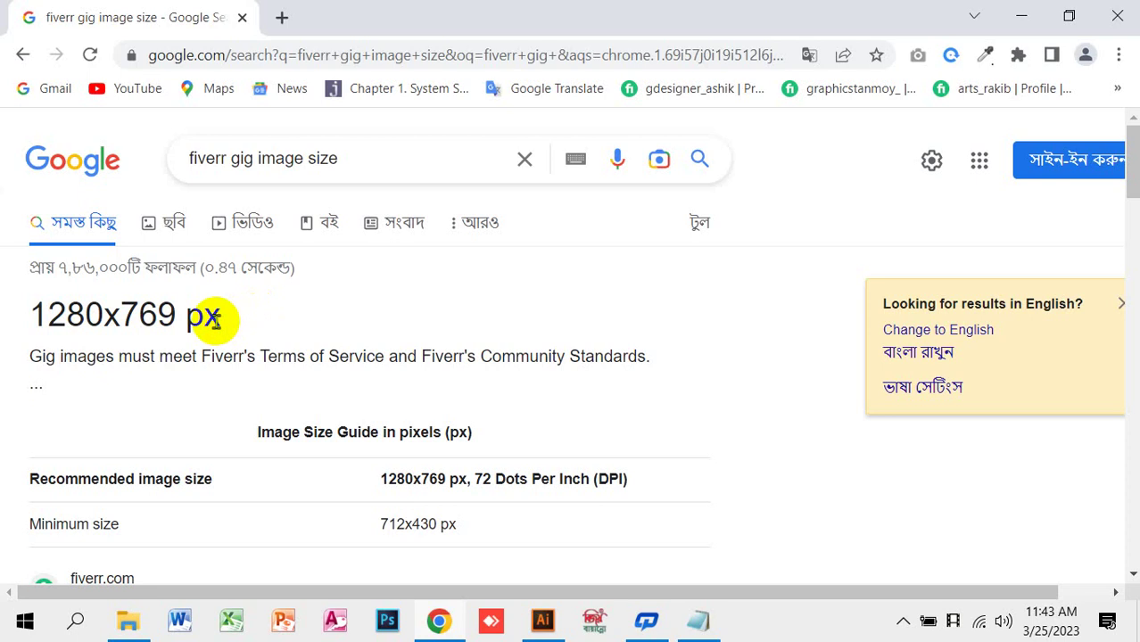
mouse_move(223, 317)
left_mouse_down()
mouse_move(6, 313)
mouse_move(167, 312)
left_mouse_up()
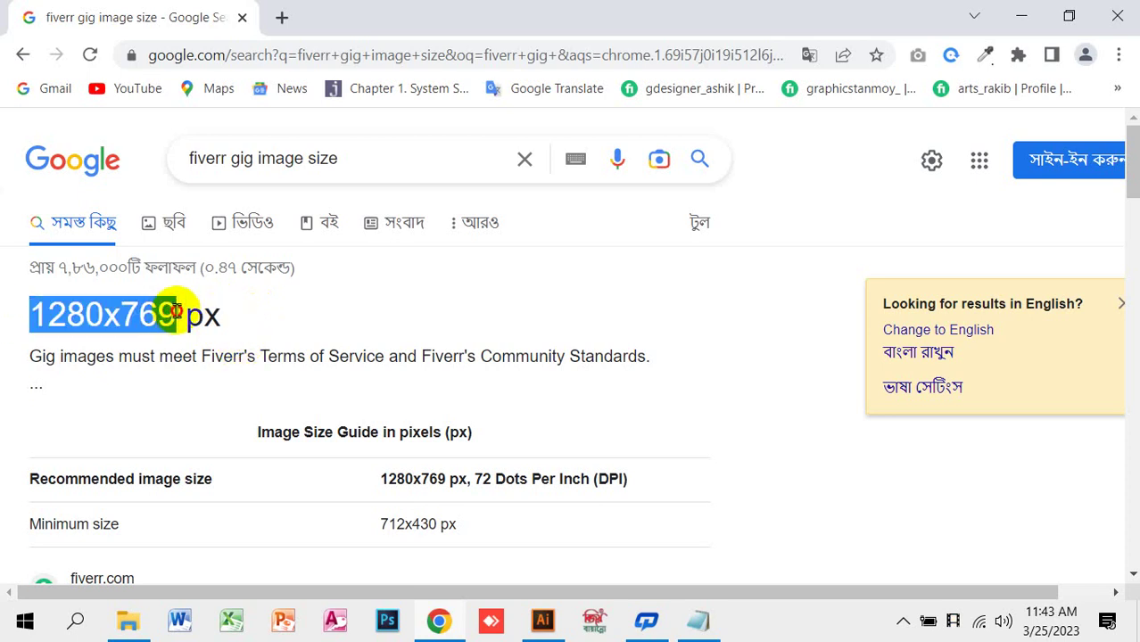
mouse_move(165, 315)
left_mouse_down()
mouse_move(33, 316)
mouse_move(161, 316)
left_mouse_up()
Step: Create a new 1280 x 769 px Illustrator document
left_click(542, 616)
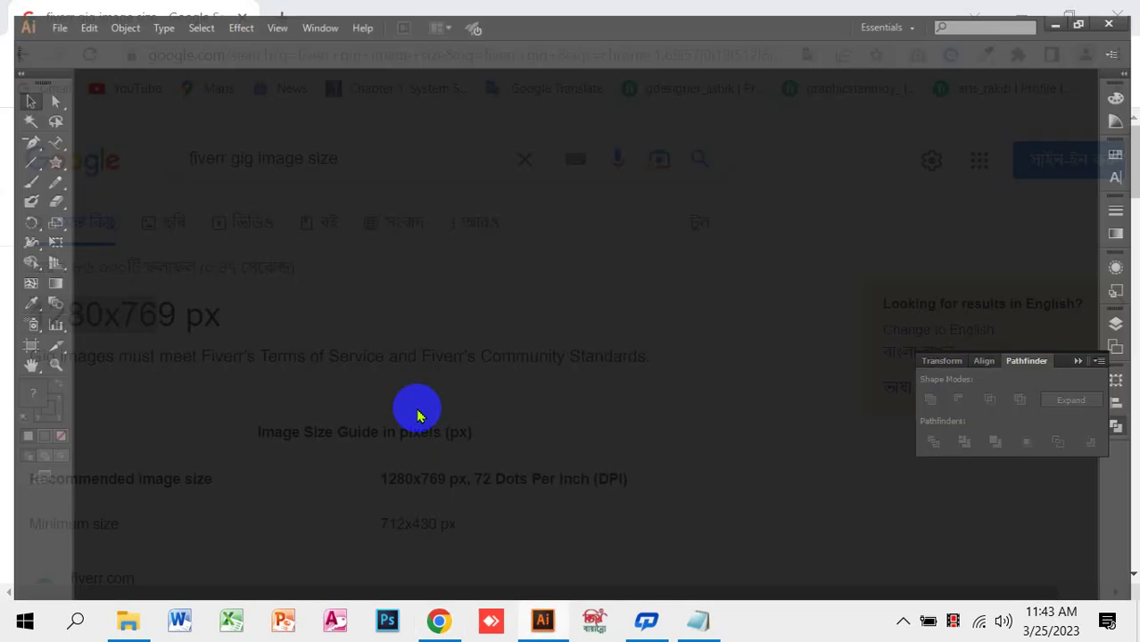
left_click(46, 12)
left_click(77, 32)
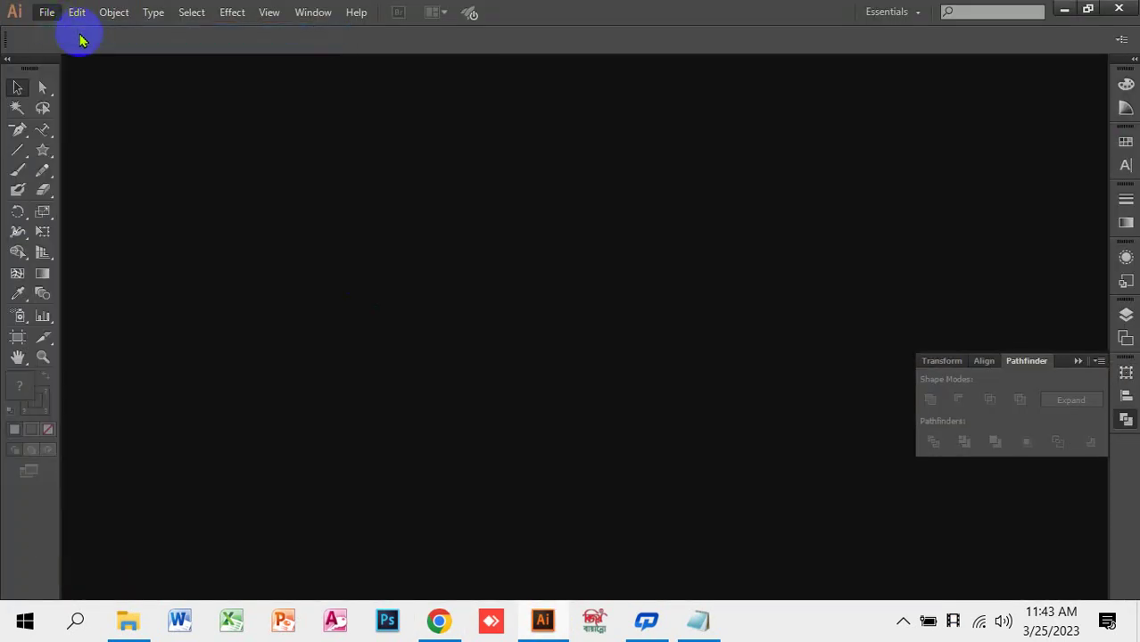
left_click(531, 299)
type("1280")
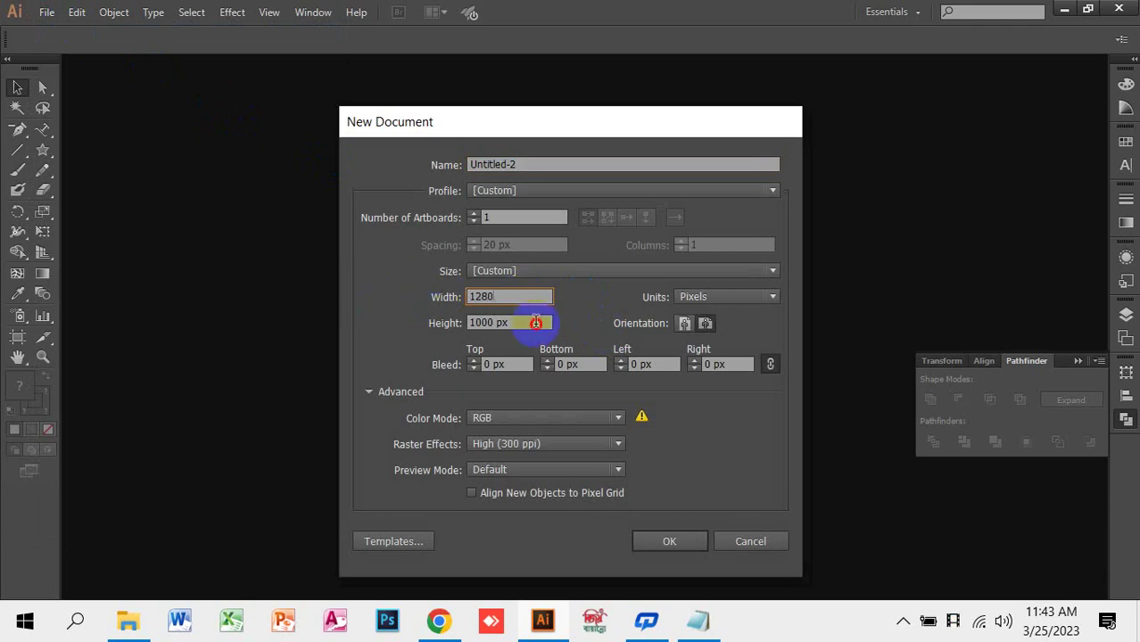
left_click(536, 323)
key("Return")
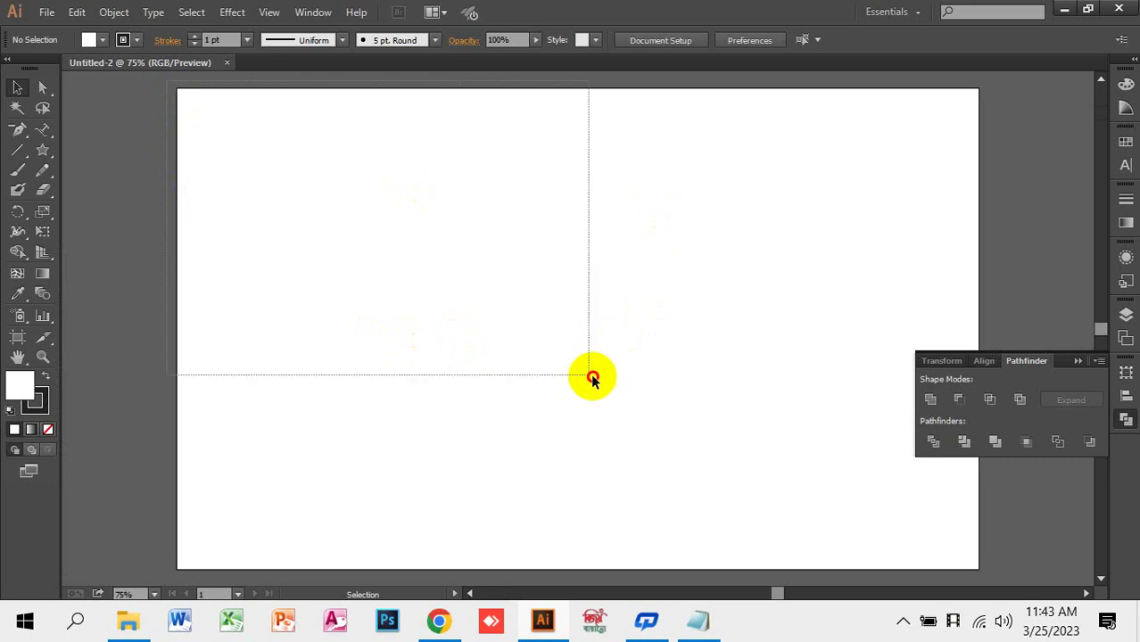
Step: Draw a rectangle covering the whole artboard and set its stroke to None
left_click(1080, 360)
key("ctrl+minus")
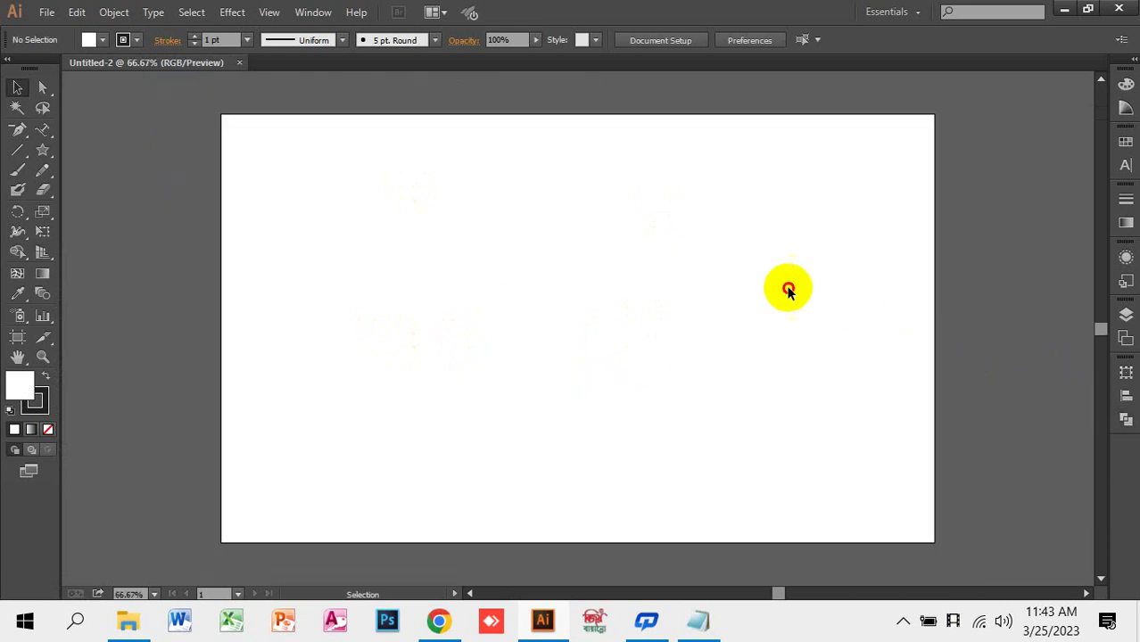
left_click_drag(42, 149, 130, 154)
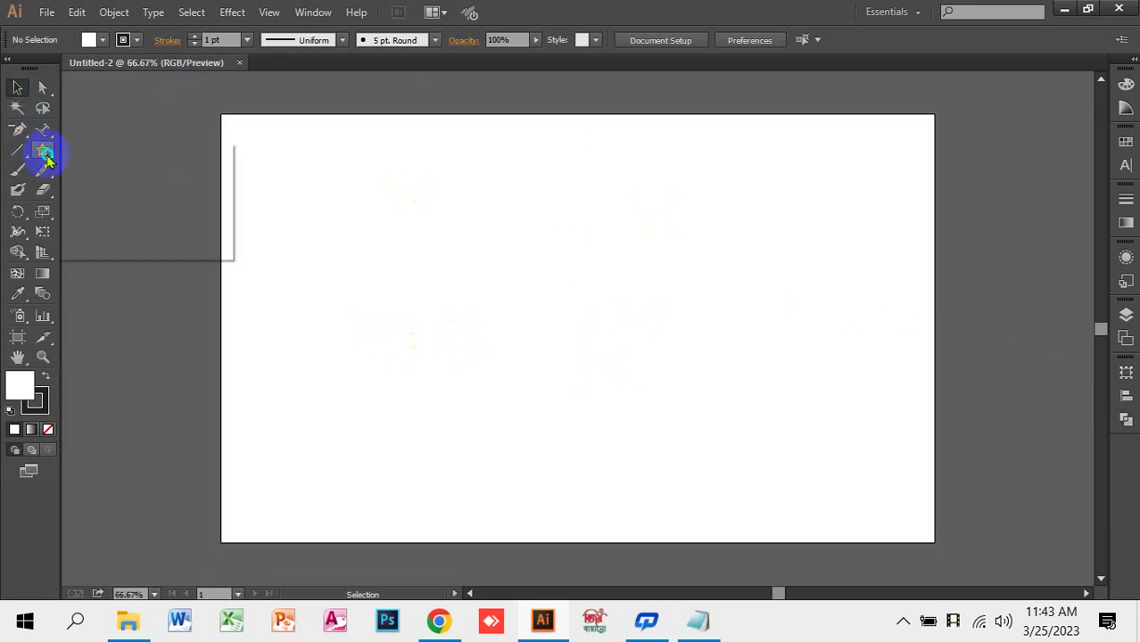
left_click_drag(222, 114, 934, 542)
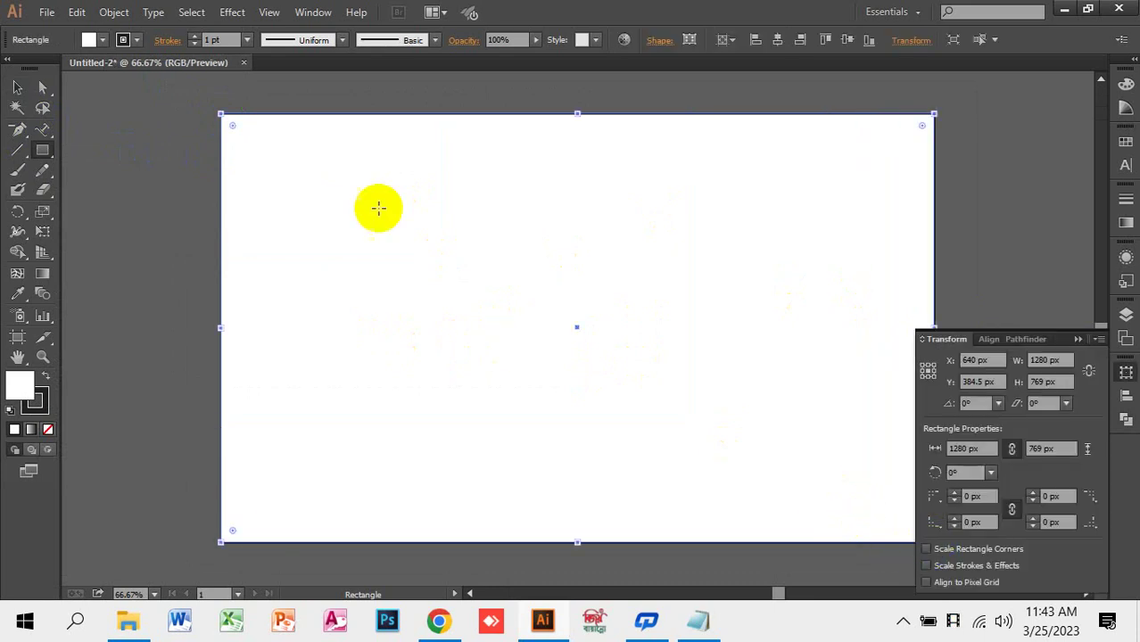
left_click(40, 399)
left_click(48, 429)
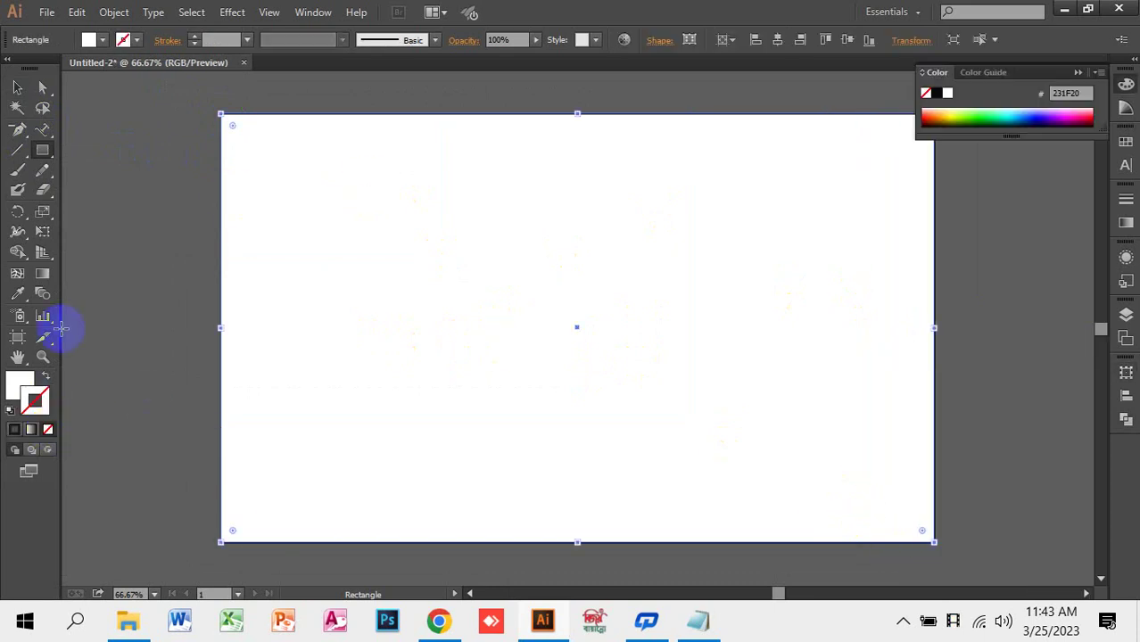
left_click(125, 15)
mouse_move(178, 357)
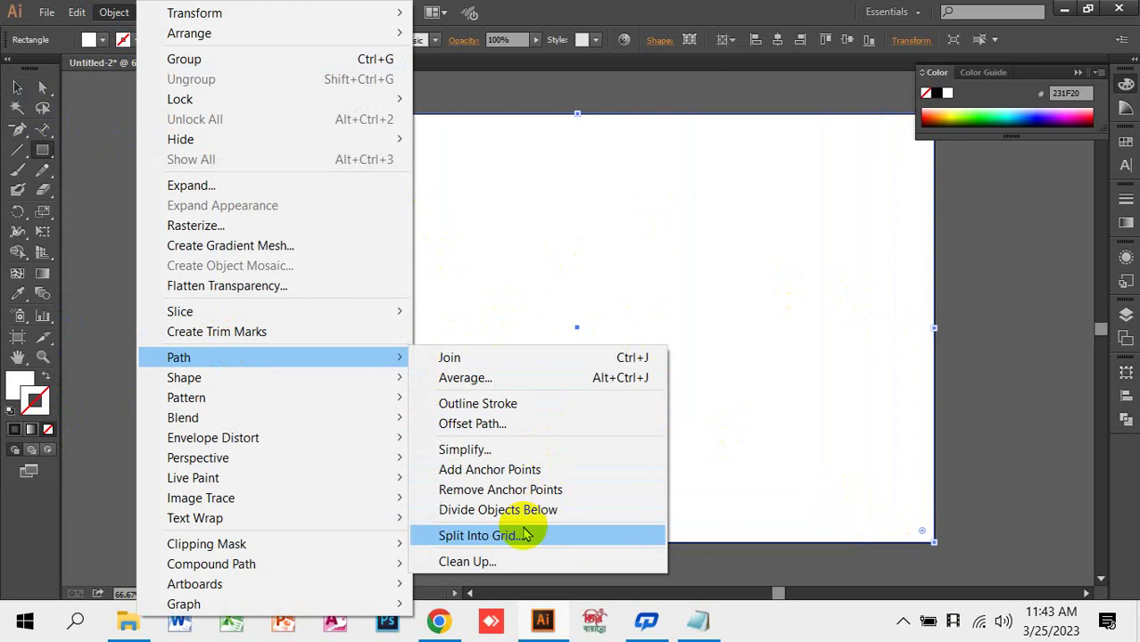
Step: Split the rectangle into a grid of 2 rows and 2 columns
left_click(526, 535)
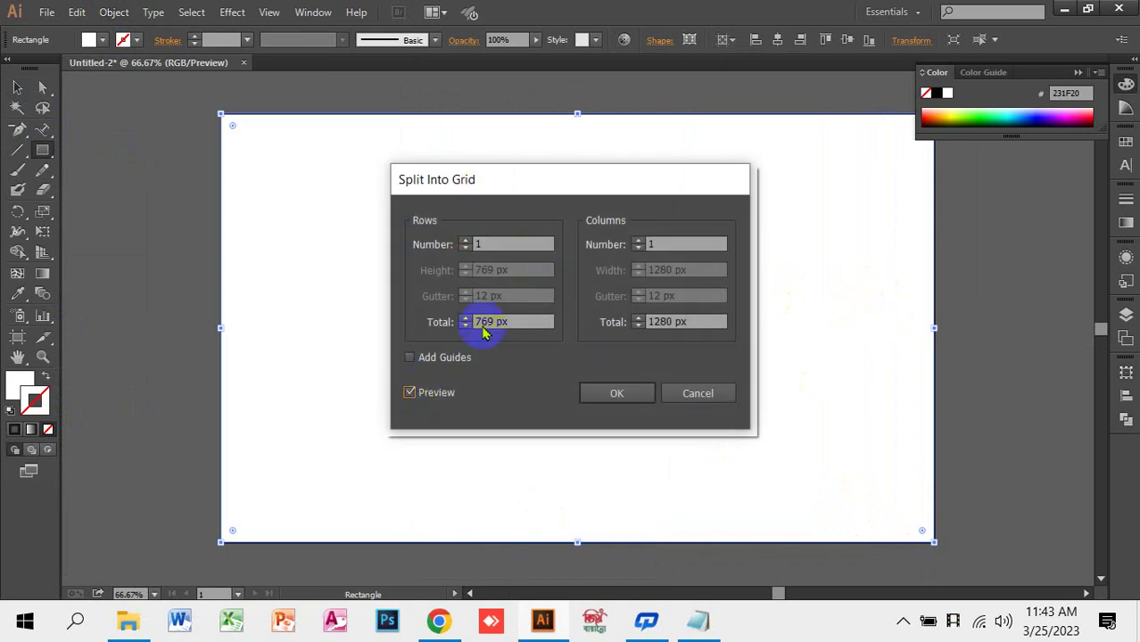
key("Up")
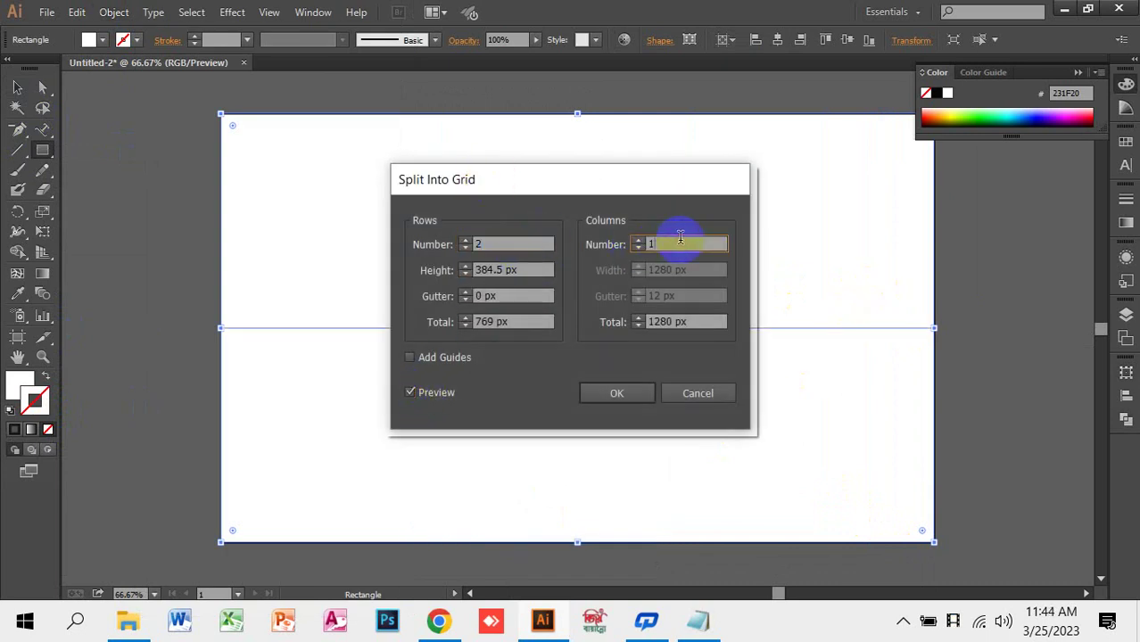
key("Up")
left_click(617, 394)
left_click(1036, 241)
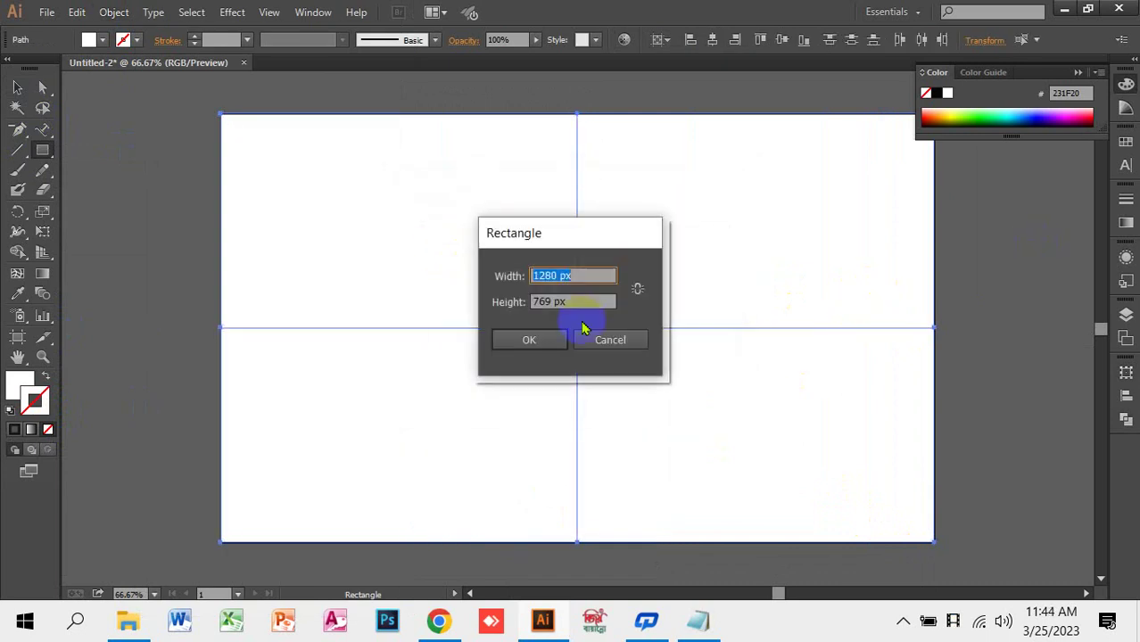
left_click(611, 340)
Step: Fill the top-left piece green with no stroke, and the bottom-right light green
left_click(17, 88)
left_click(575, 172)
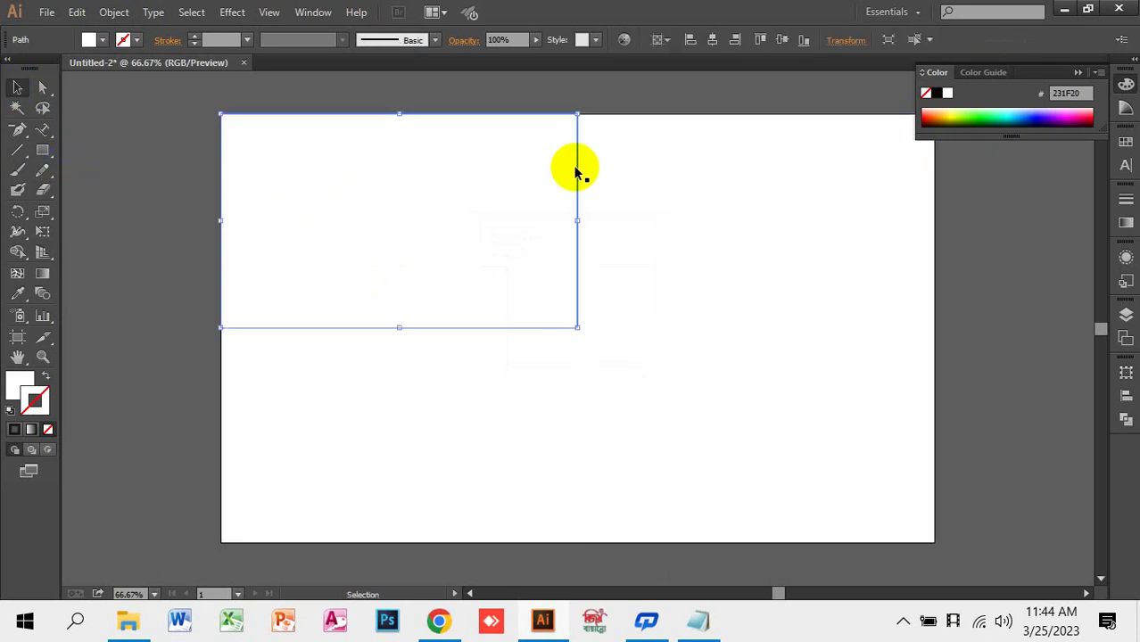
left_click(975, 116)
key("shift+x")
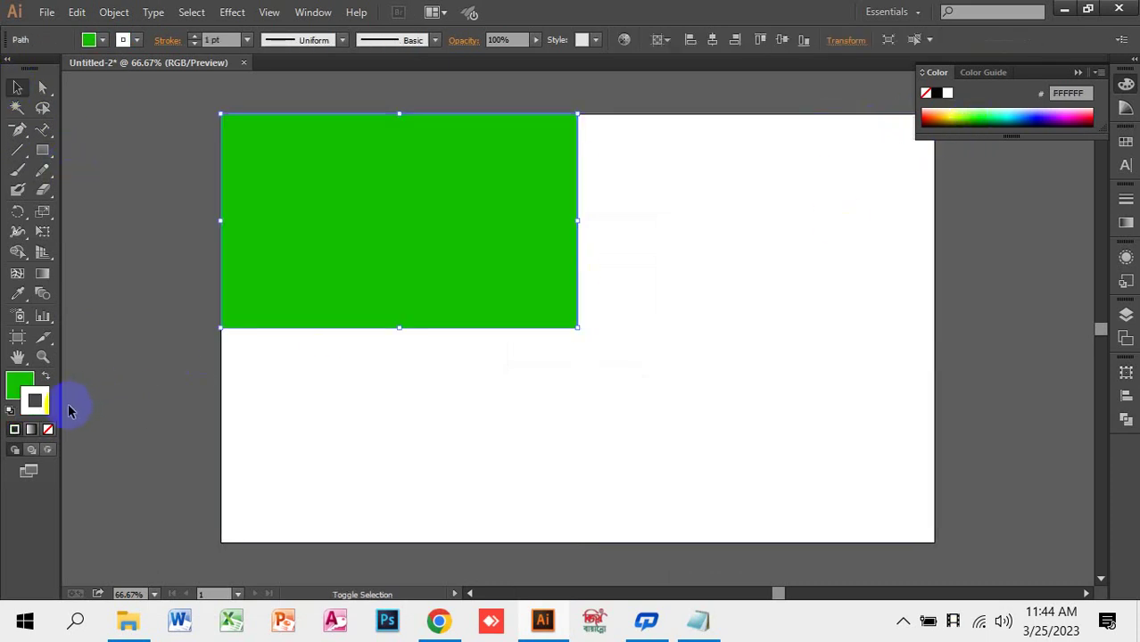
key("slash")
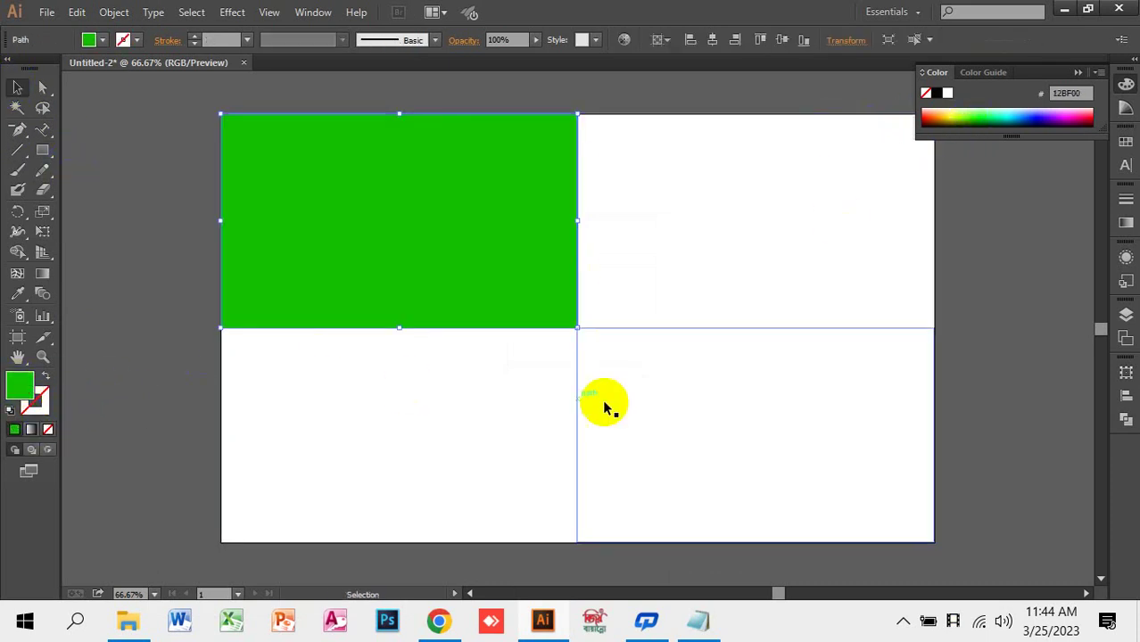
left_click(643, 402)
left_click(978, 113)
Step: Fill the top-right piece pale green and the bottom-left piece dark indigo
left_click(700, 233)
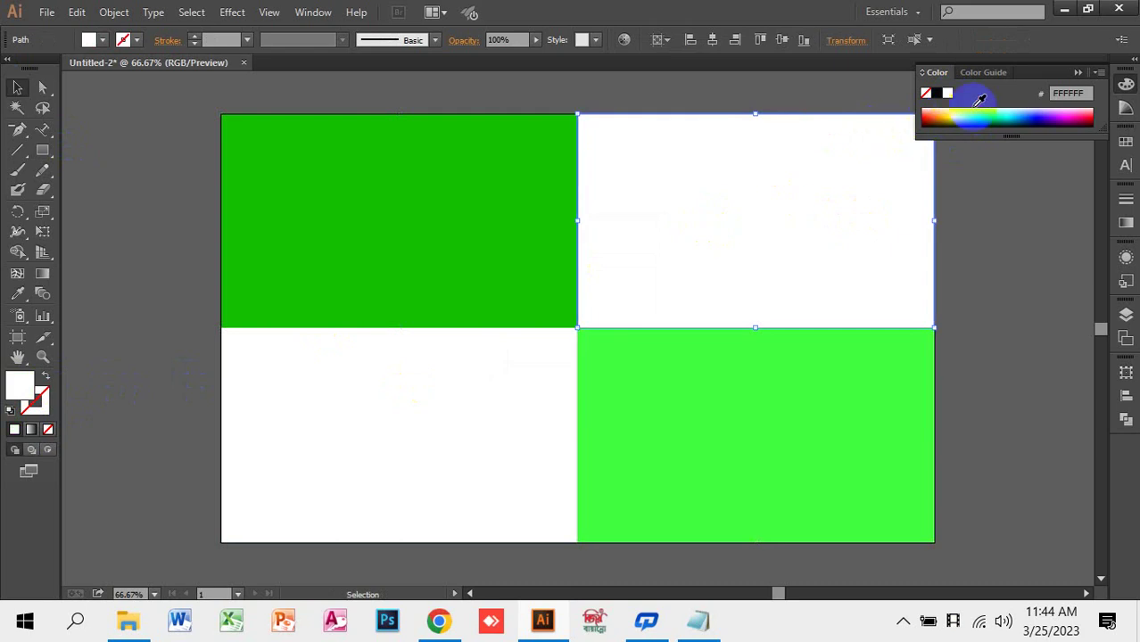
left_click(971, 109)
left_click(347, 437)
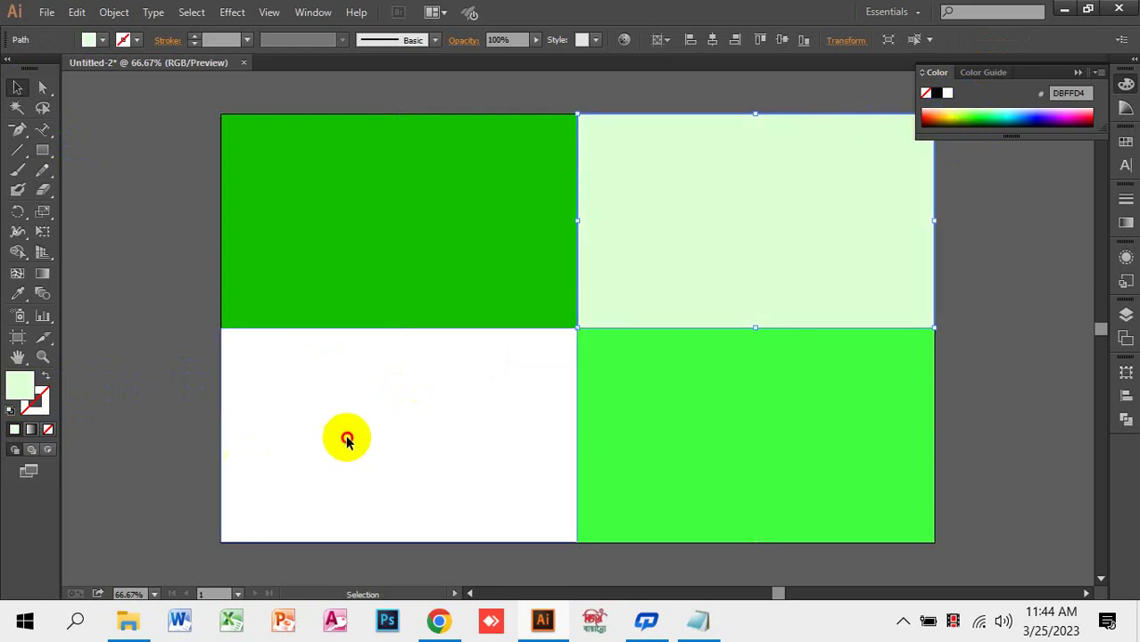
left_click(1040, 125)
left_click(955, 250)
Step: Eyedrop the indigo from the bottom-left piece onto the top-right piece
left_click(728, 281)
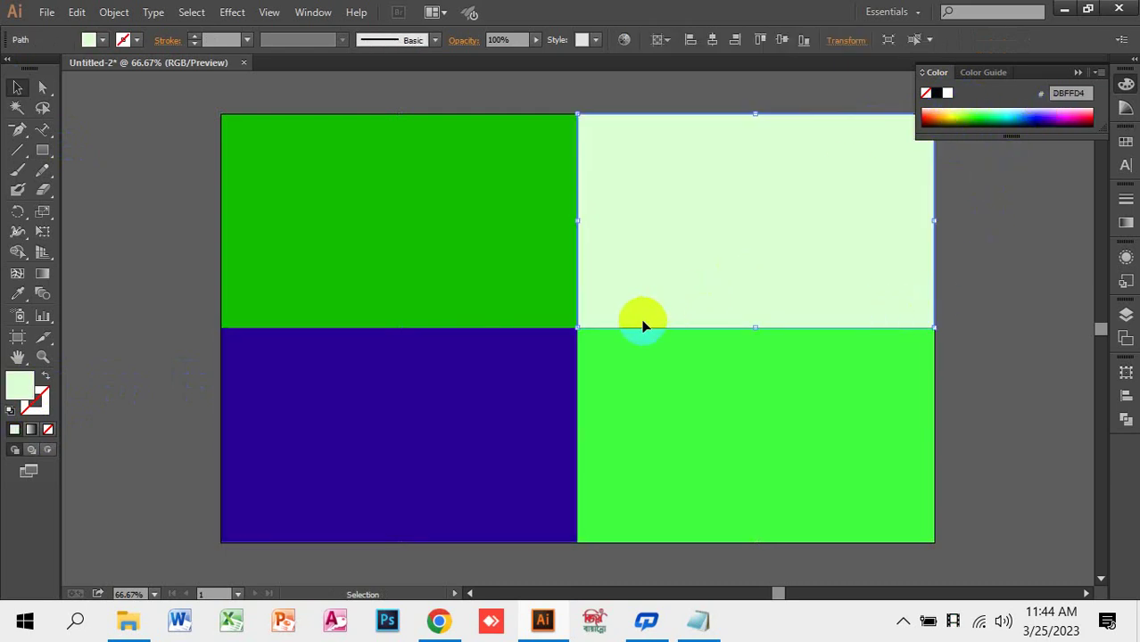
key("i")
left_click(483, 387)
key("v")
left_click(1049, 241)
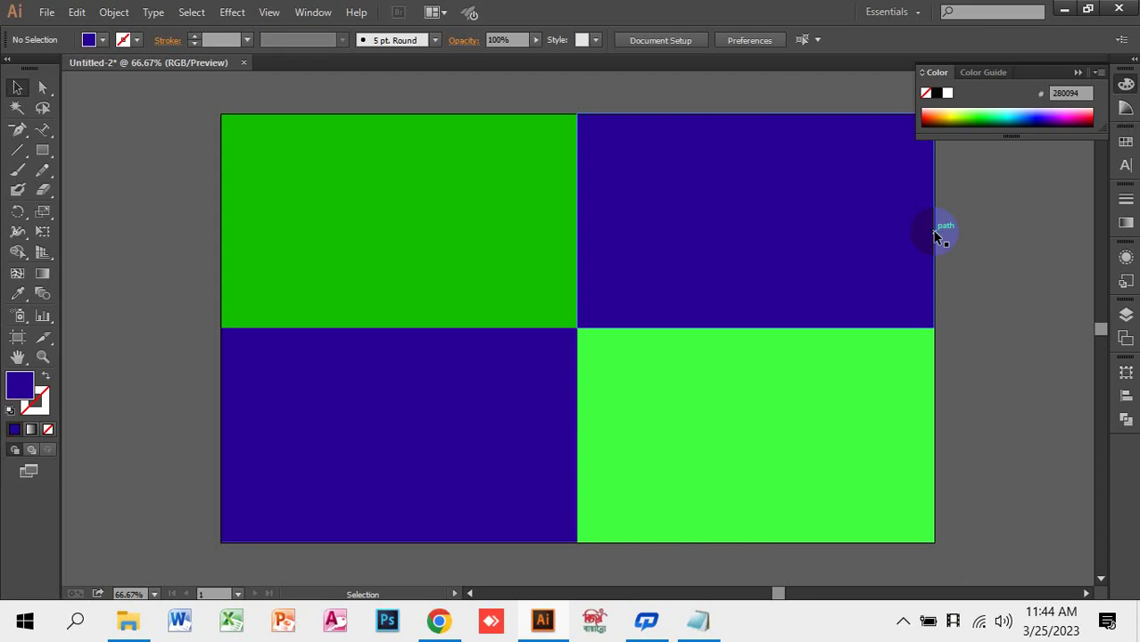
Step: Select all four grid pieces to check them, then deselect
left_click(783, 183)
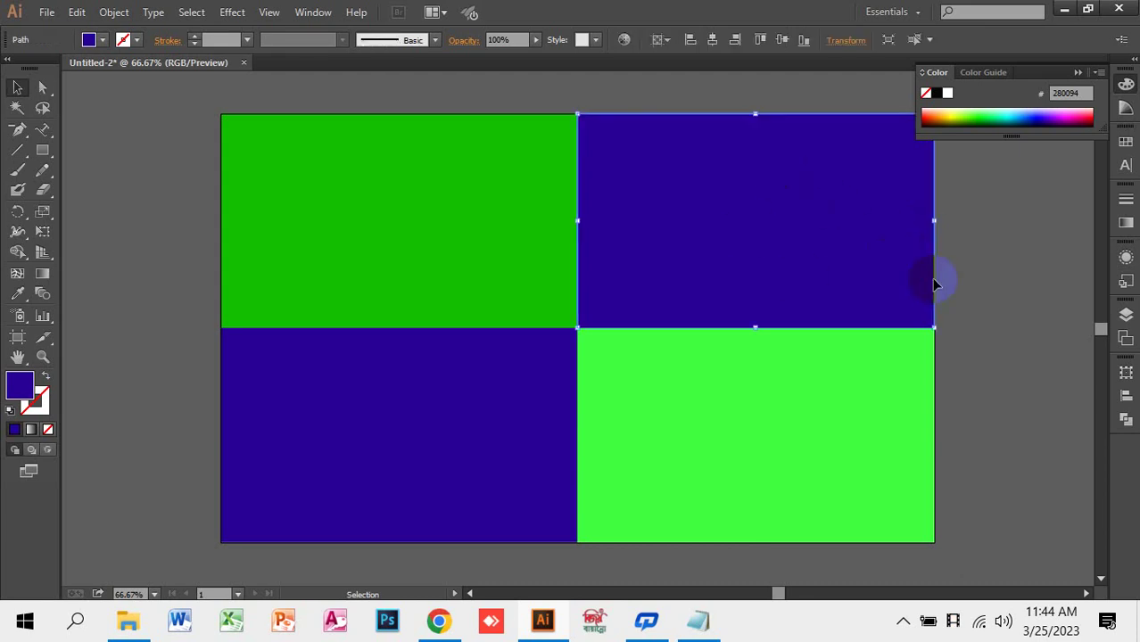
left_click_drag(995, 235, 326, 446)
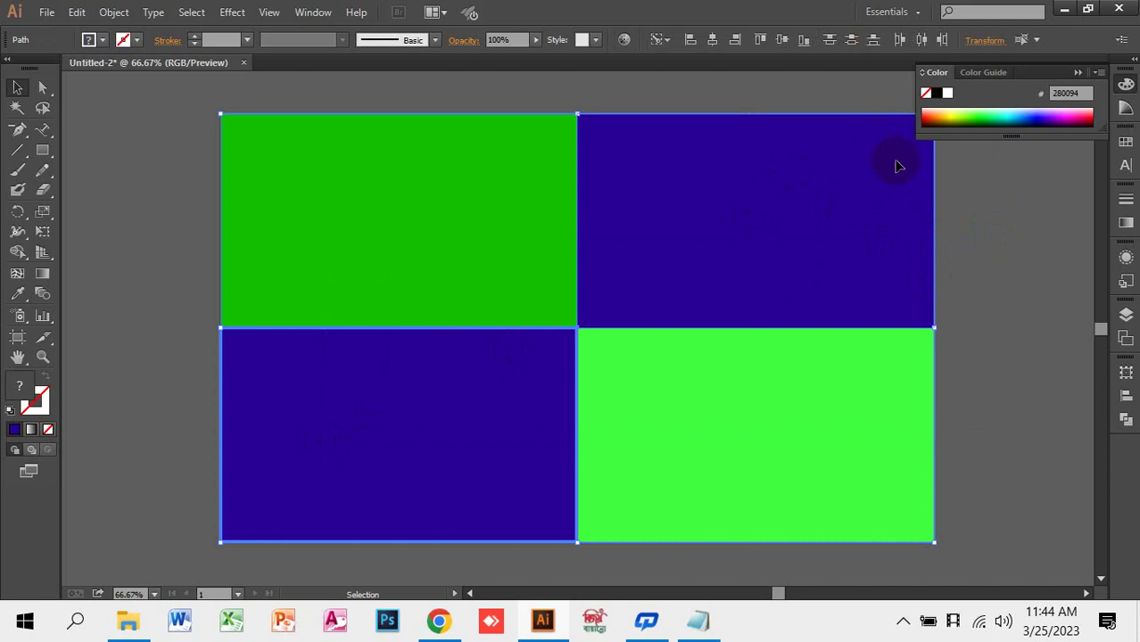
left_click(990, 250)
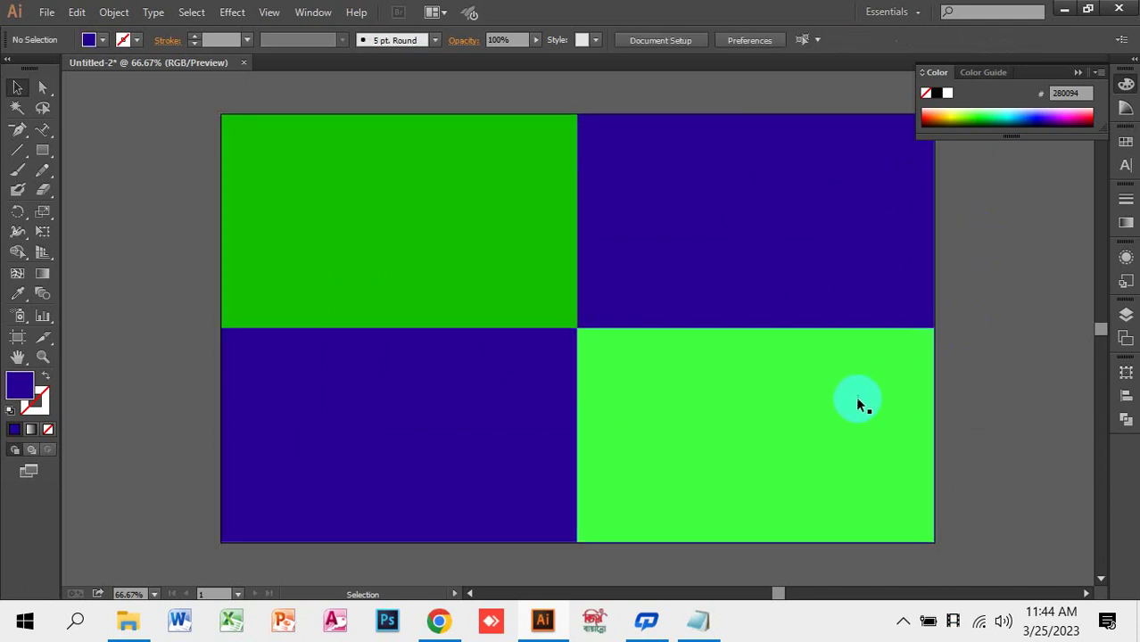
left_click(442, 621)
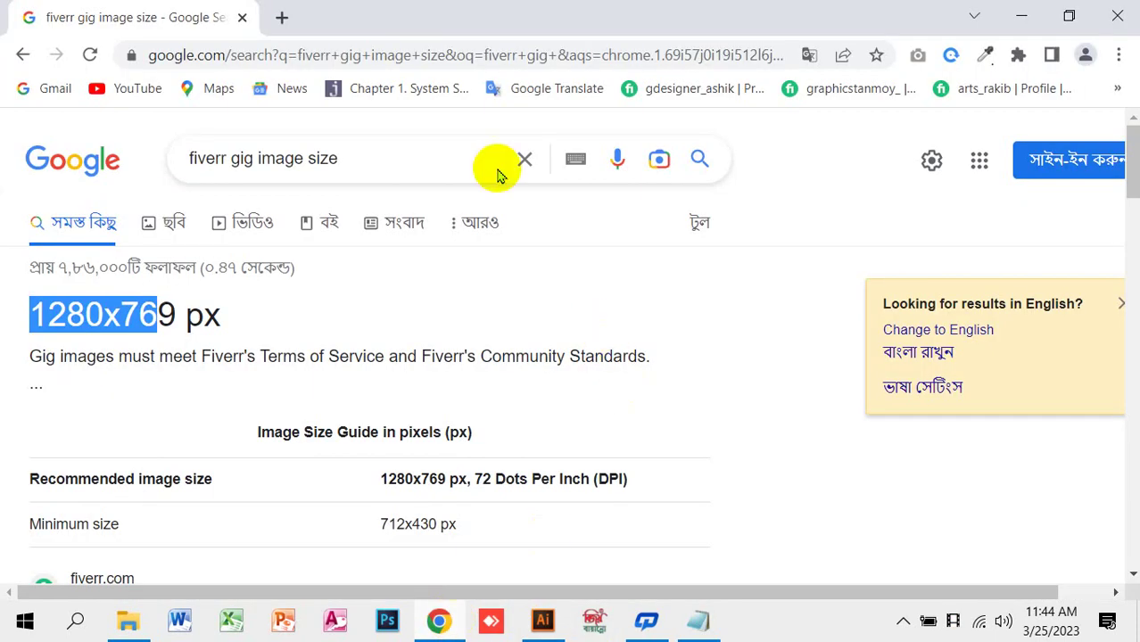
Step: Open a new Chrome tab showing the Google homepage
left_click(283, 17)
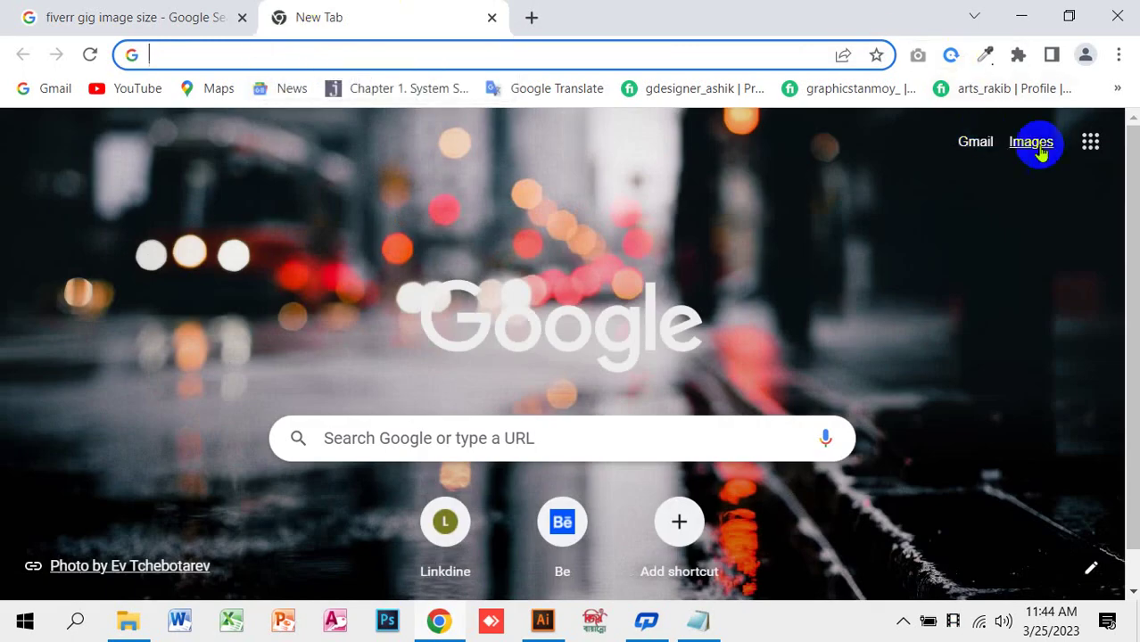
left_click(1092, 141)
left_click(1092, 143)
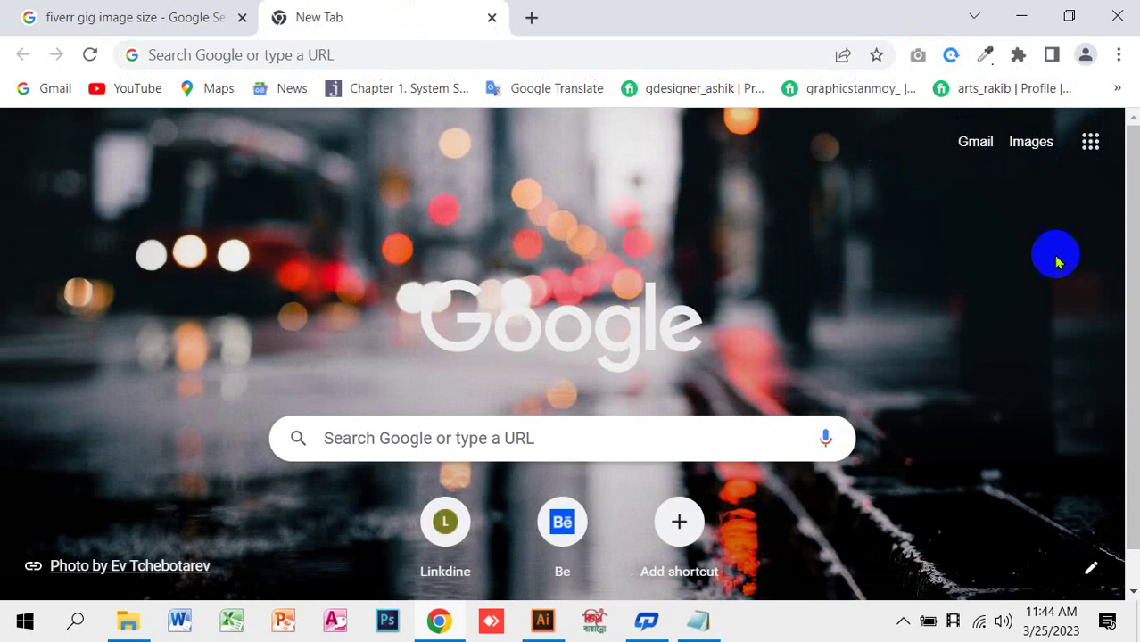
Step: Check the Wi-Fi network list, then return to the new tab page
left_click(969, 625)
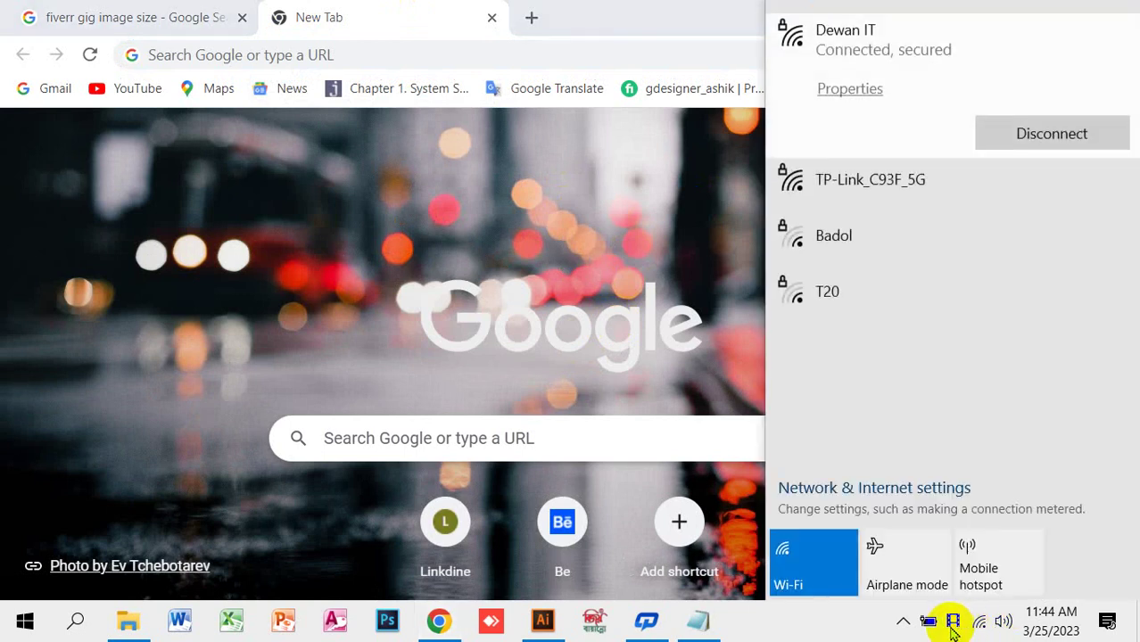
left_click(763, 513)
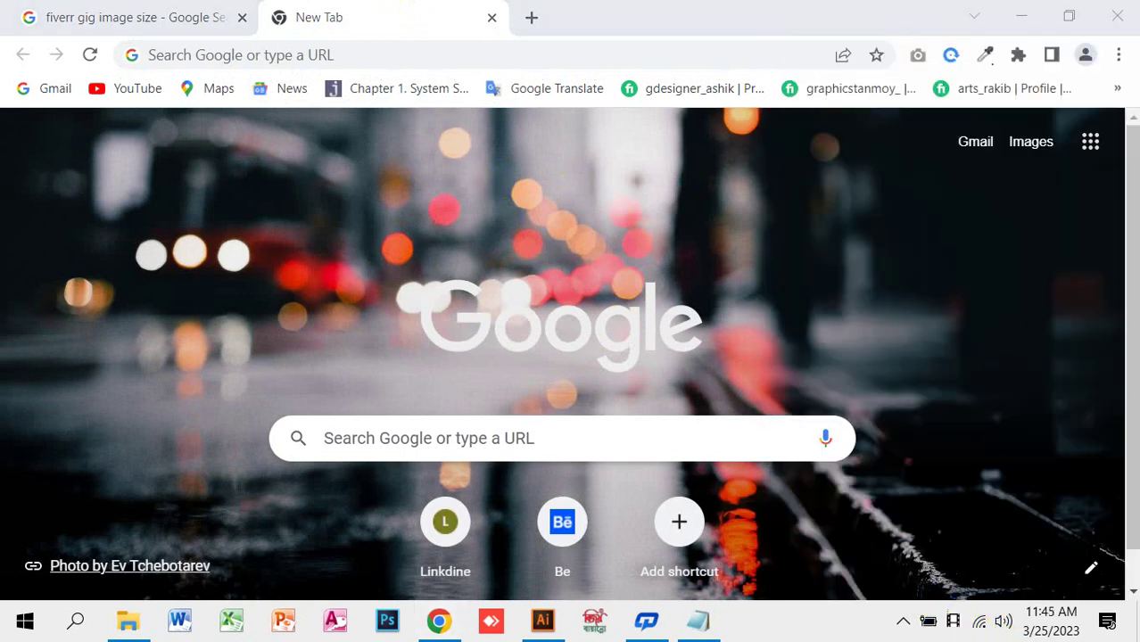
left_click(979, 623)
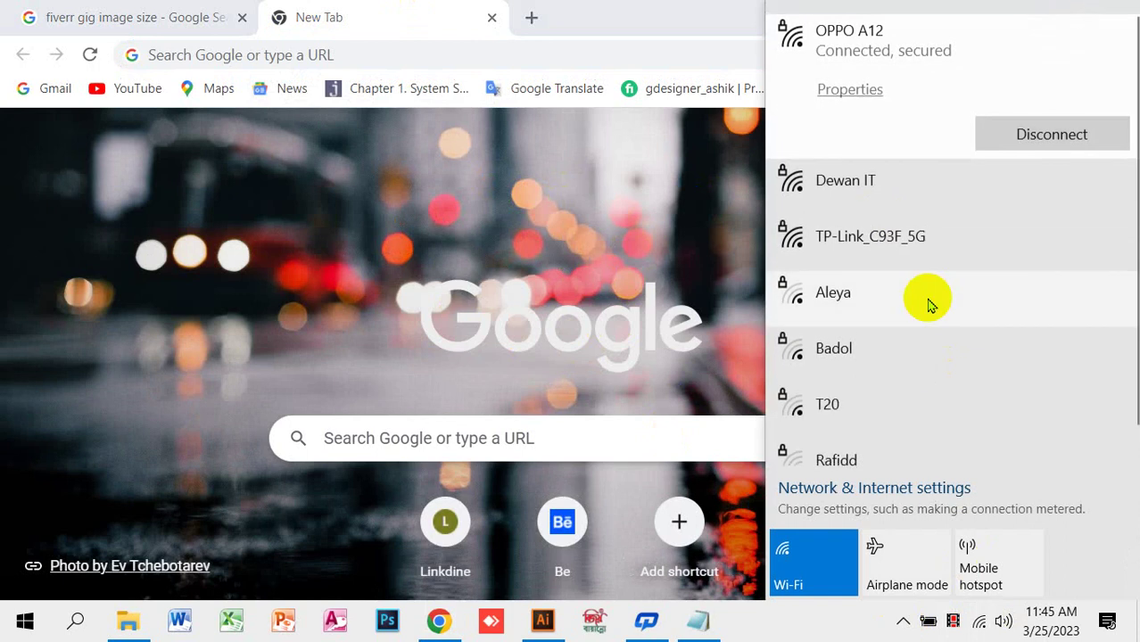
left_click(381, 217)
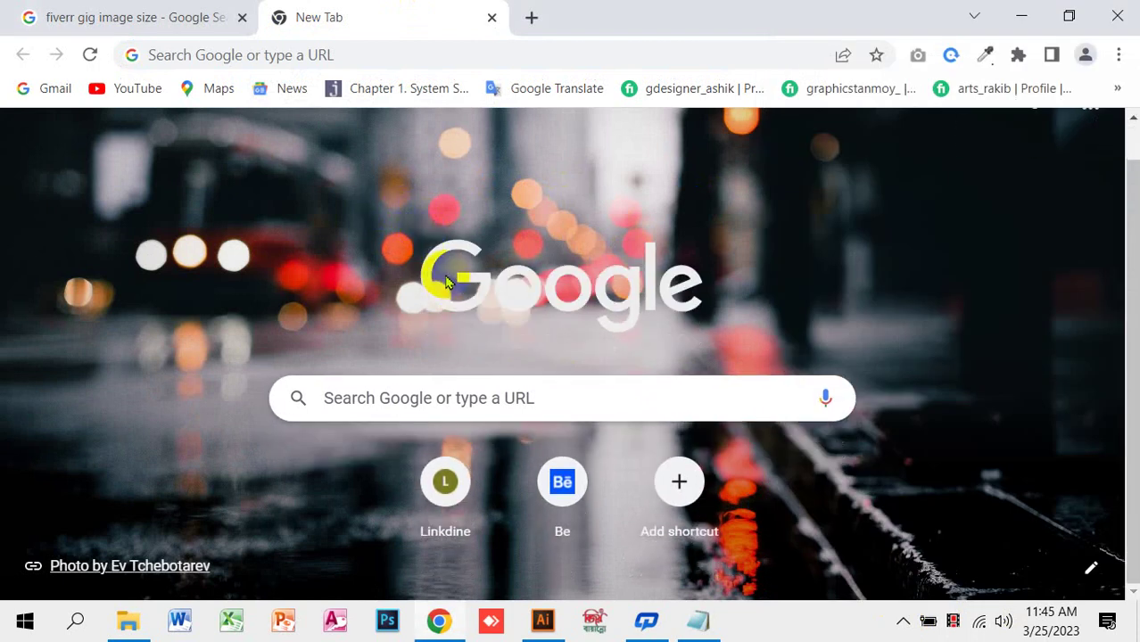
left_click(107, 12)
left_click(377, 12)
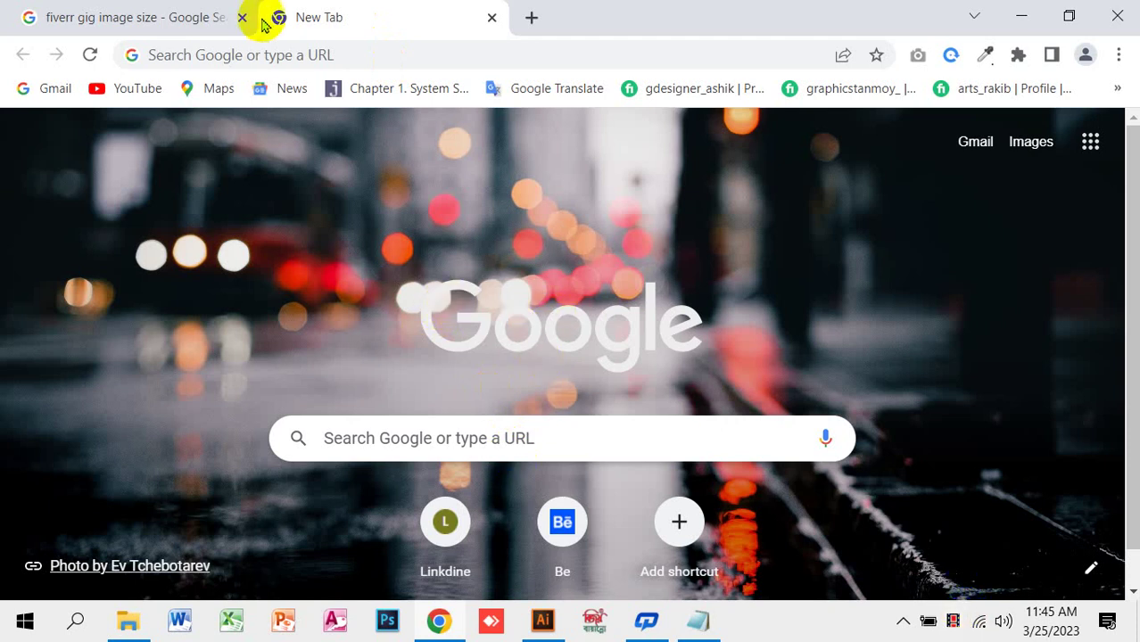
Step: Clear all Chrome browsing data for all time
left_click(268, 88)
left_click(265, 57)
type("f")
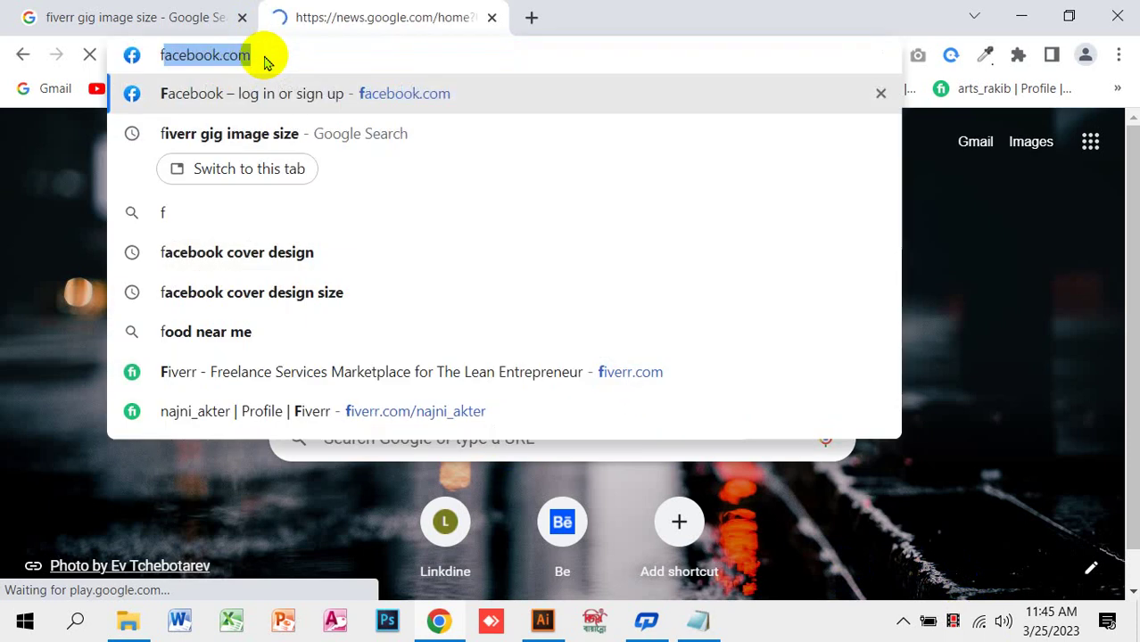
type("iv")
key("ctrl+shift+Delete")
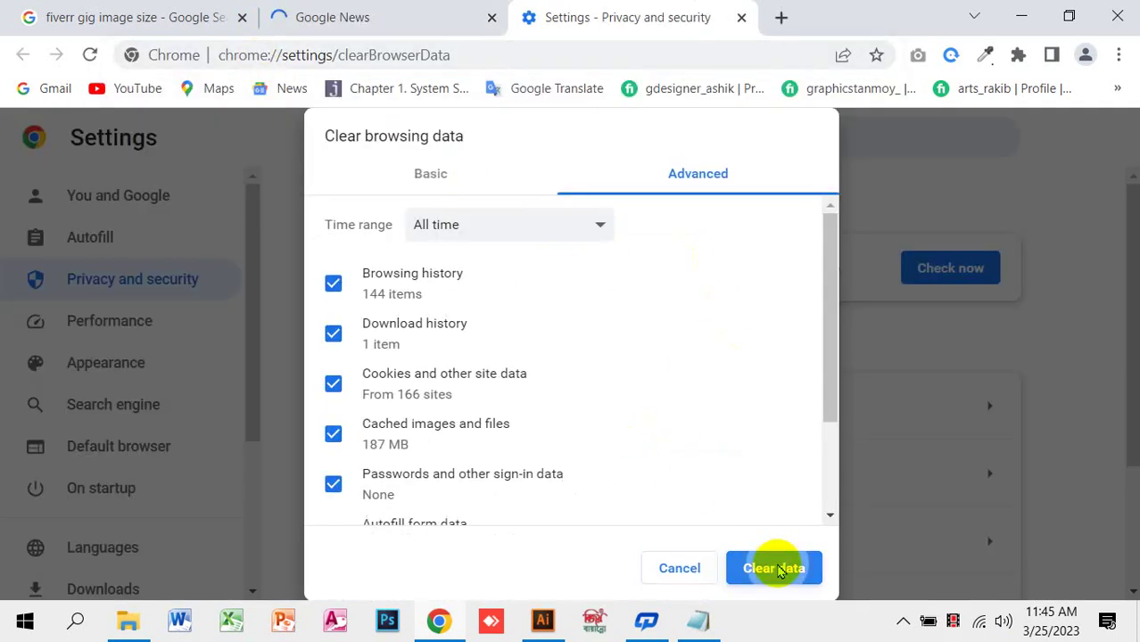
left_click(754, 565)
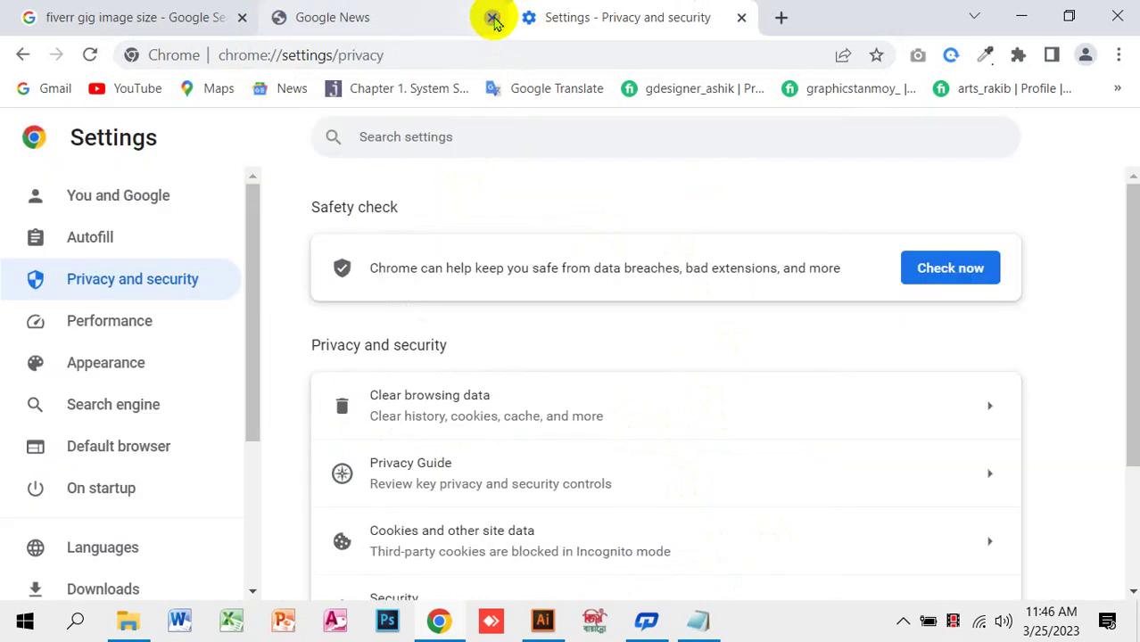
Step: Close the old tabs and load fiverr.com in a new tab
left_click(492, 17)
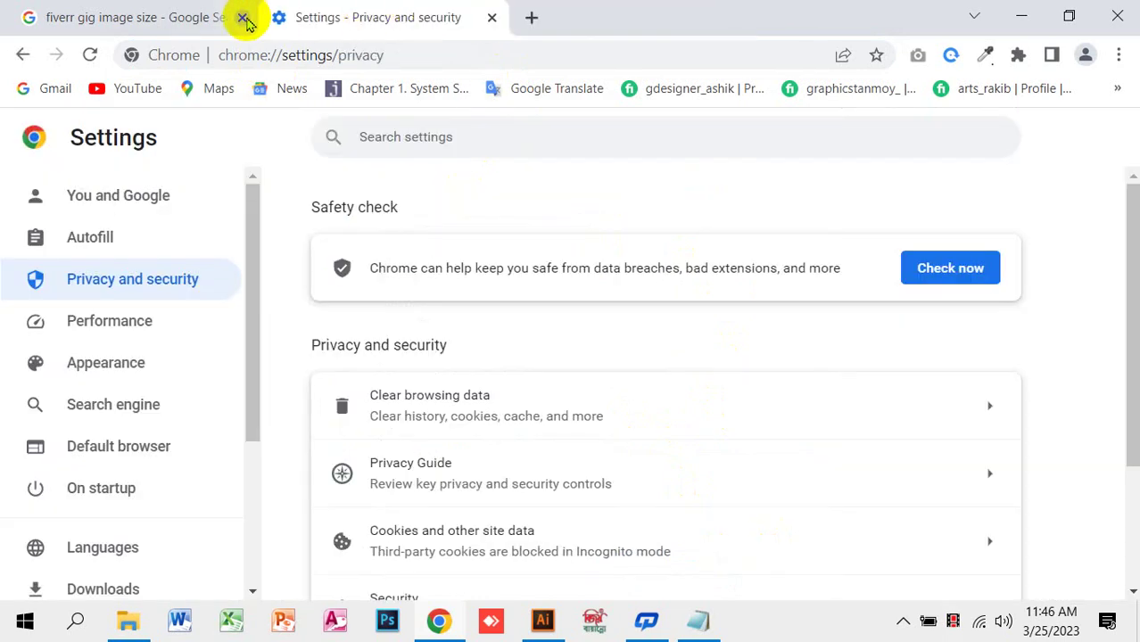
left_click(242, 17)
left_click(294, 19)
type("f")
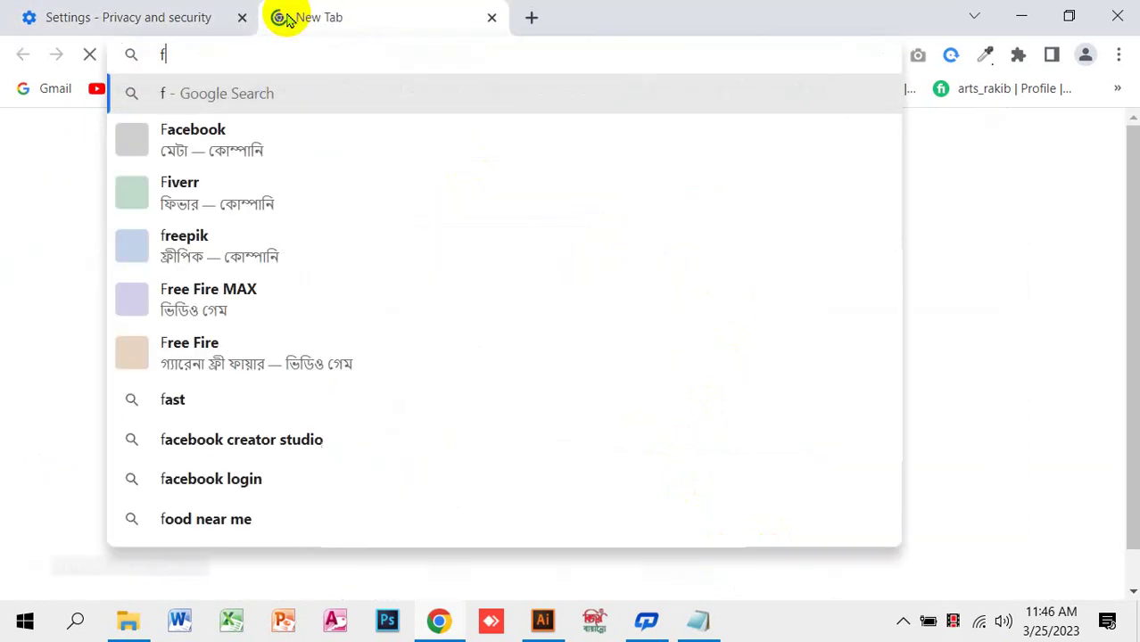
type("iverr.com")
key("Return")
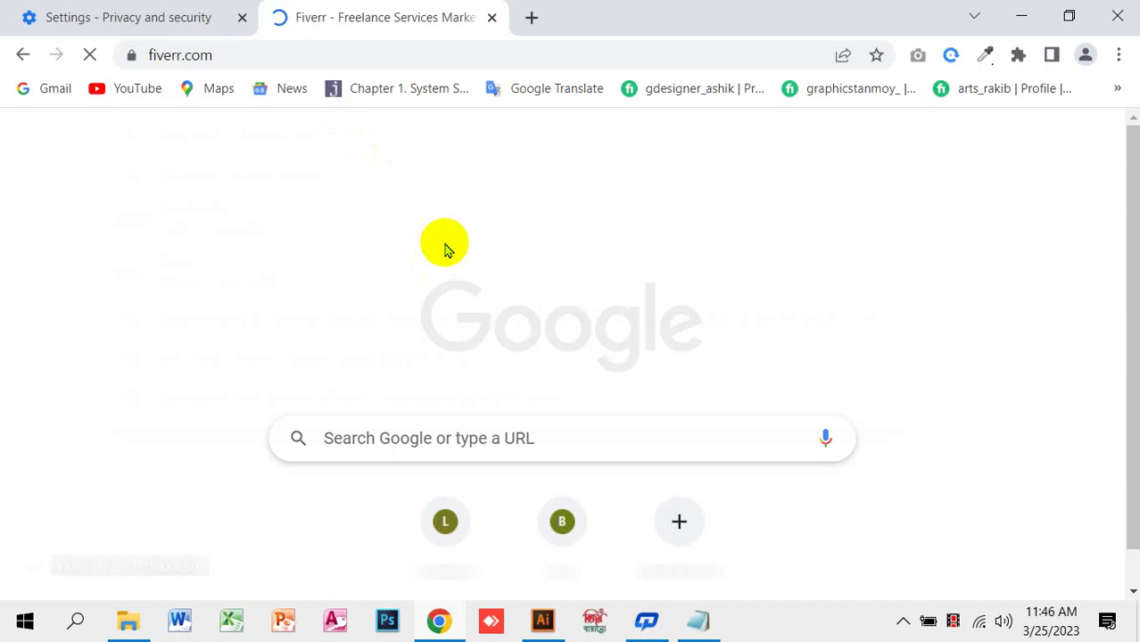
Step: Open Fiverr's sign-in page and show the USB Drive (H:) contents in the file browser
scroll(708, 229, "down", 3)
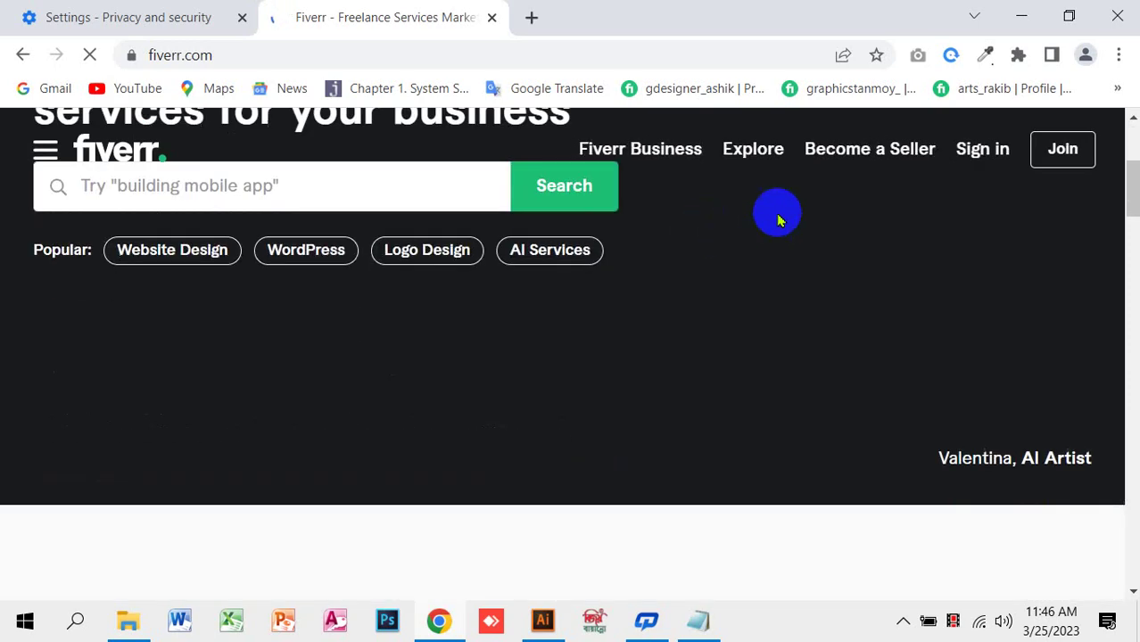
left_click(968, 154)
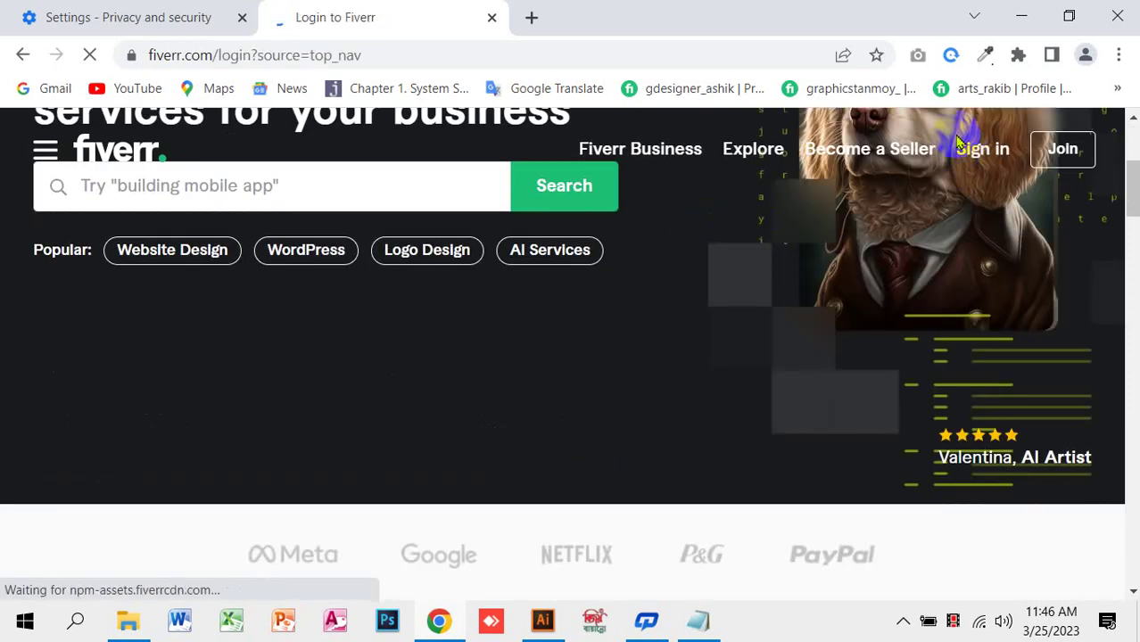
left_click(123, 620)
mouse_move(90, 533)
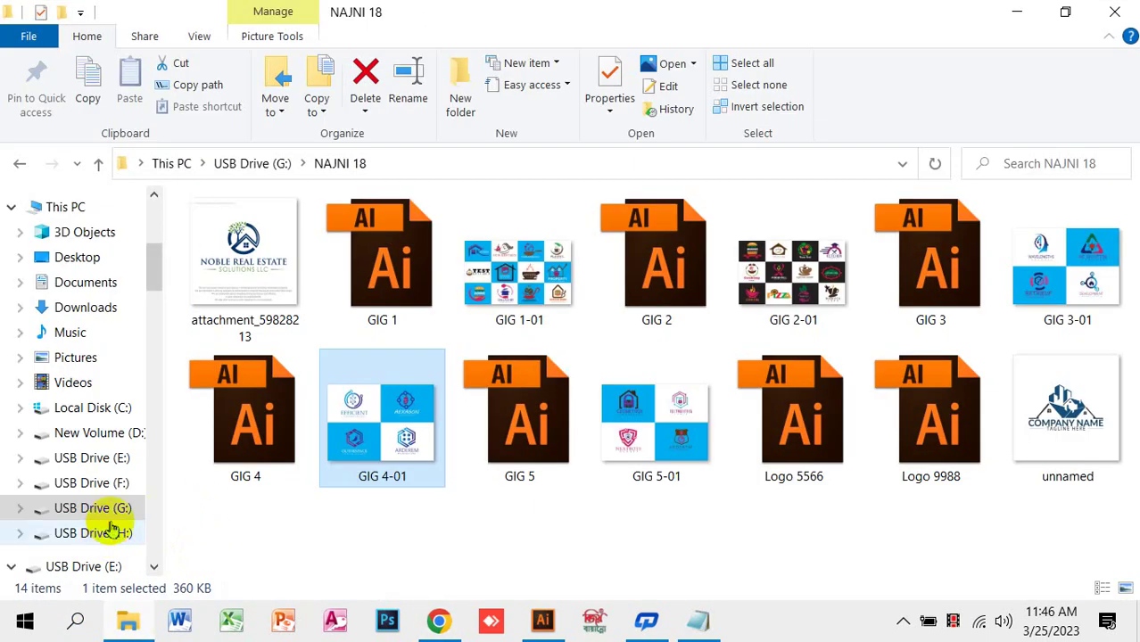
left_click(112, 532)
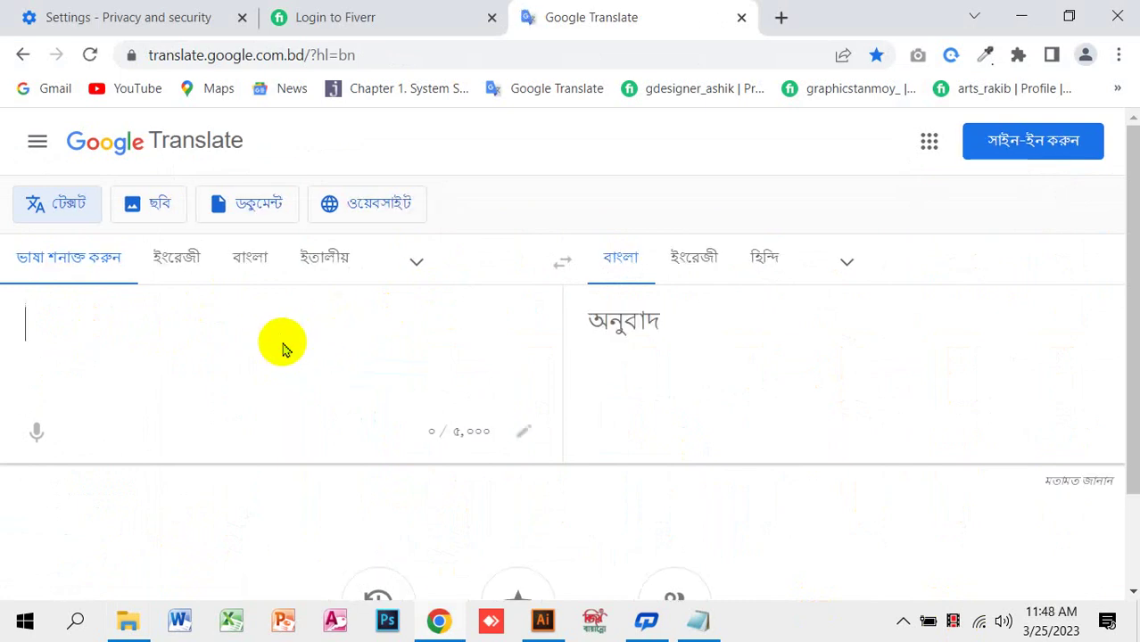
Step: Paste the profile links into Google Translate, select the stored password, then view Fiverr's disabled-account warning
key("ctrl+v")
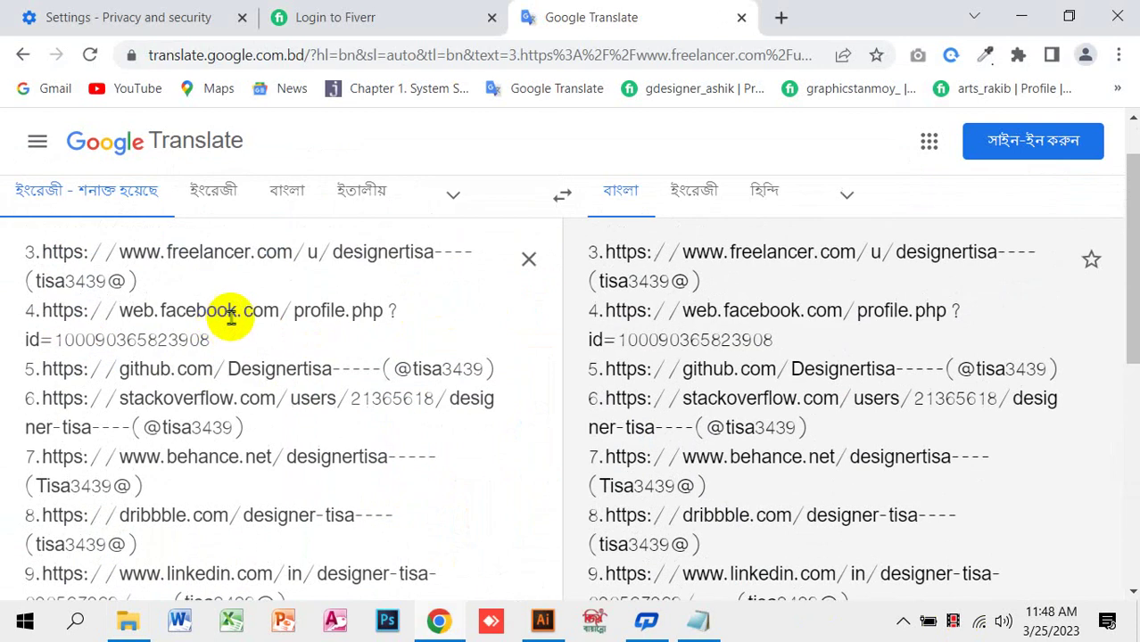
scroll(241, 313, "down", 1)
scroll(255, 311, "down", 1)
scroll(255, 310, "down", 1)
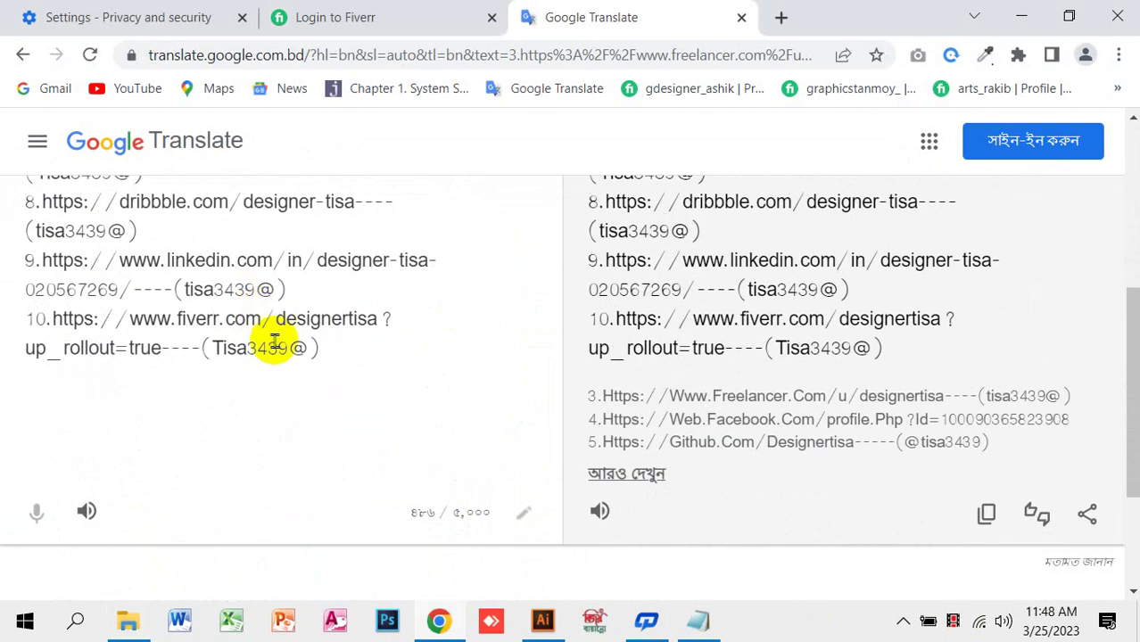
left_click_drag(215, 349, 320, 348)
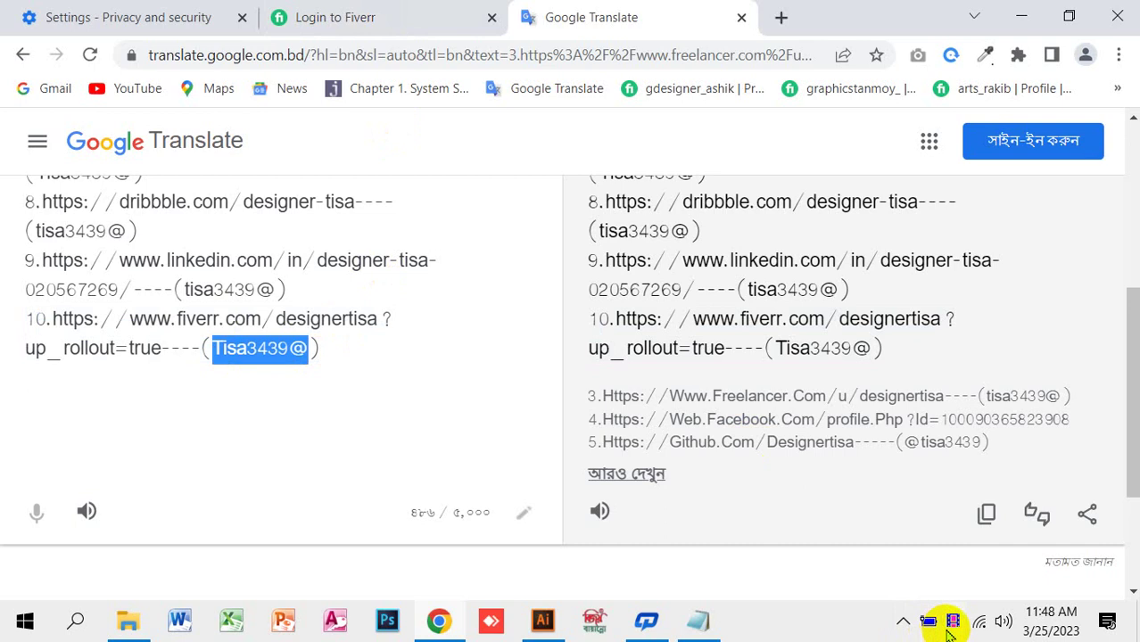
key("ctrl+shift+Tab")
left_click_drag(389, 446, 653, 452)
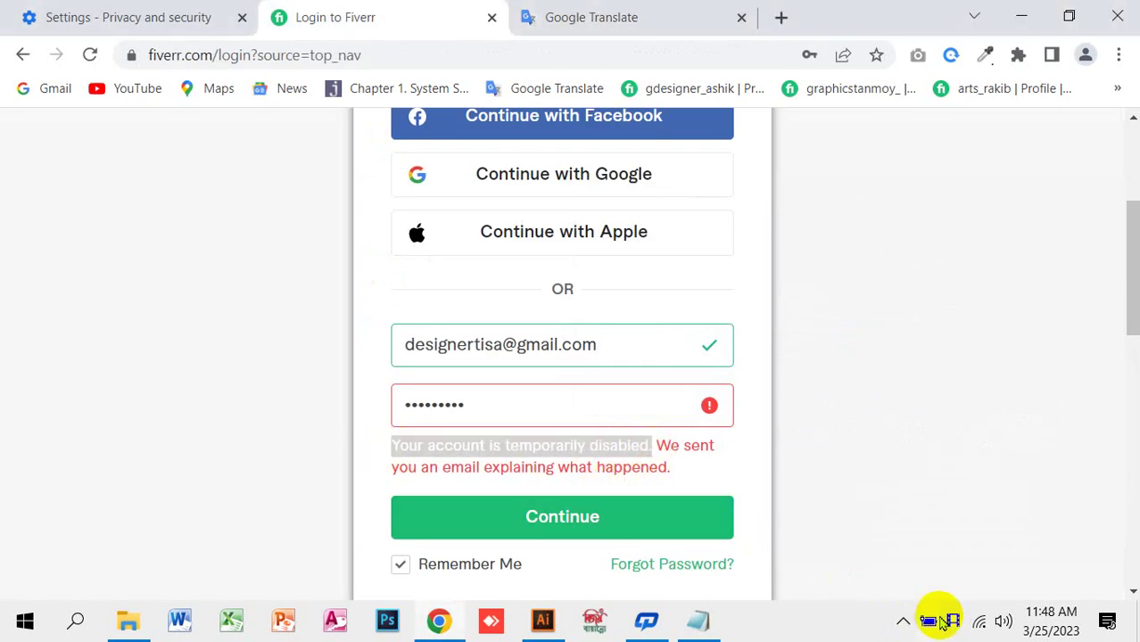
Step: Reload the Fiverr login and paste the account e-mail into its e-mail field
key("F5")
left_click(502, 353)
key("ctrl+v")
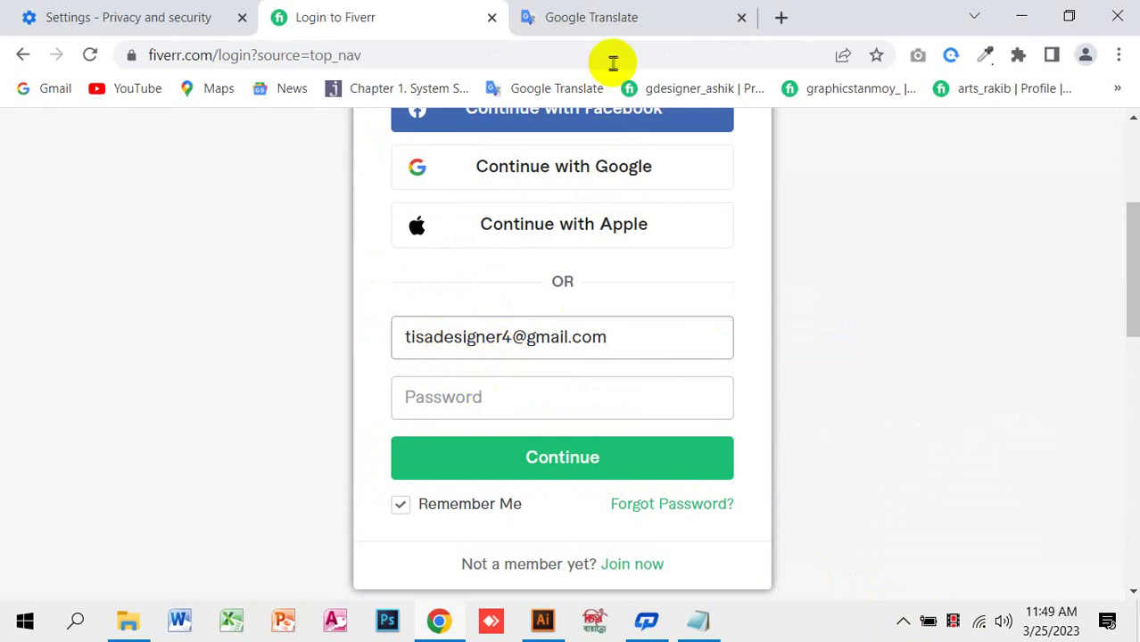
Step: Close Google Translate and open the Google sign-in via the Gmail bookmark in a new tab
left_click(650, 10)
left_click(742, 17)
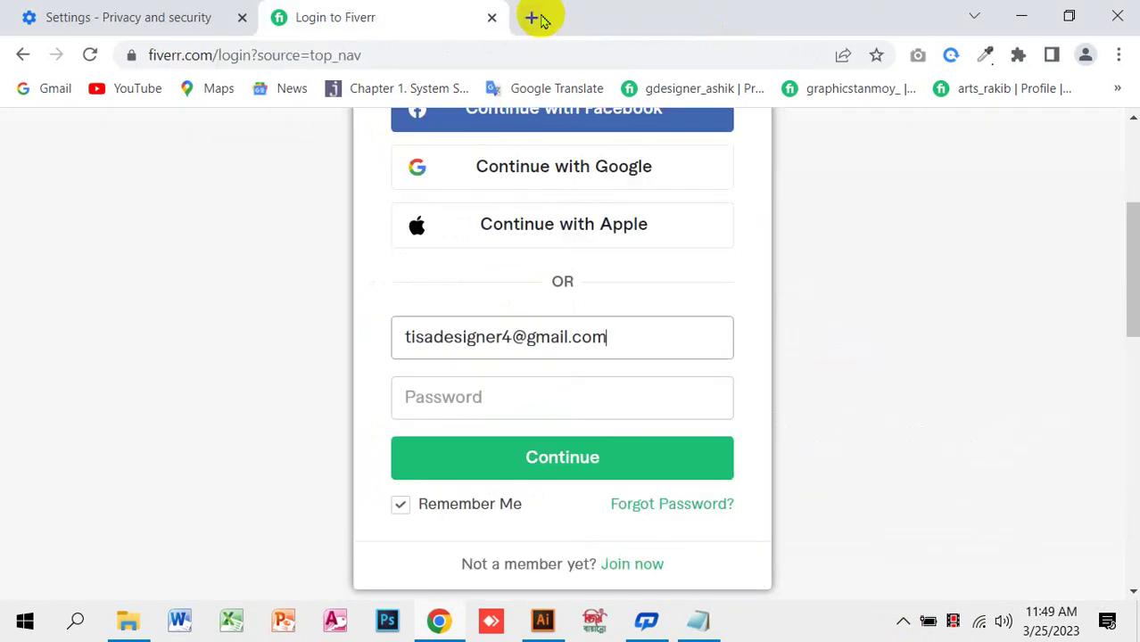
left_click(534, 17)
left_click(41, 89)
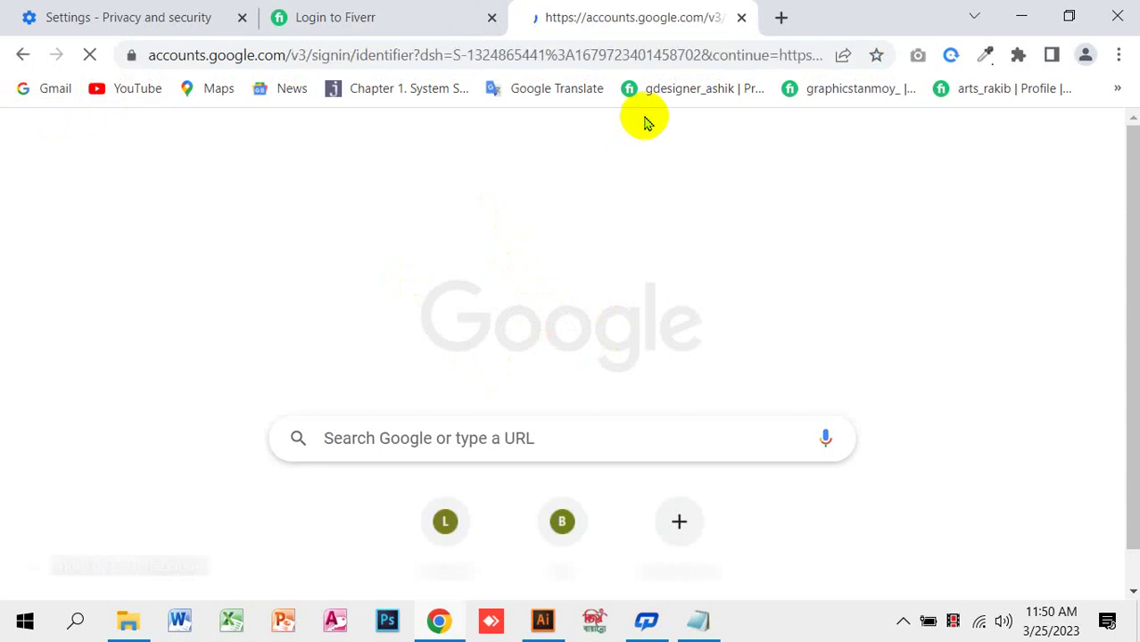
Step: Sign in to Google Accounts with the account e-mail and the account password
left_click(522, 382)
scroll(580, 384, "down", 2)
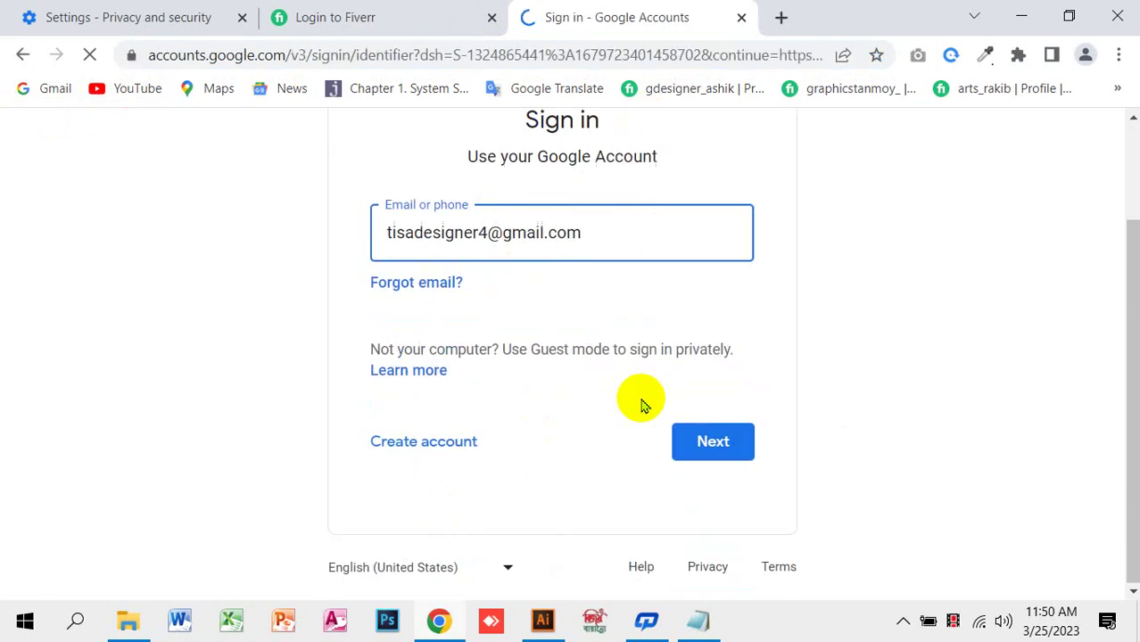
left_click(696, 455)
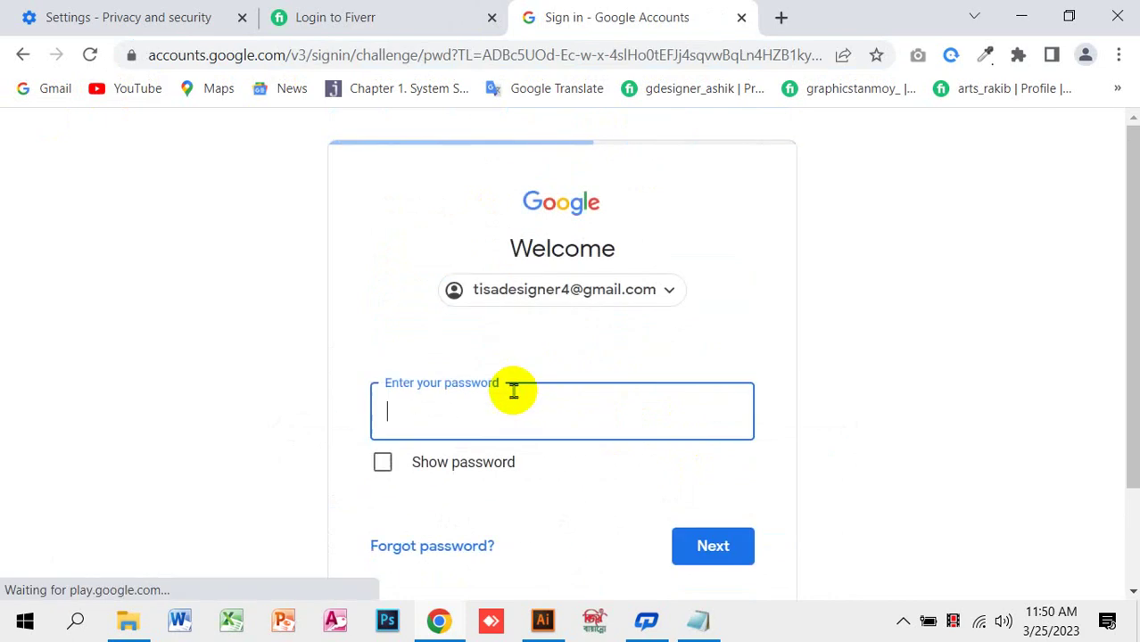
type("********************")
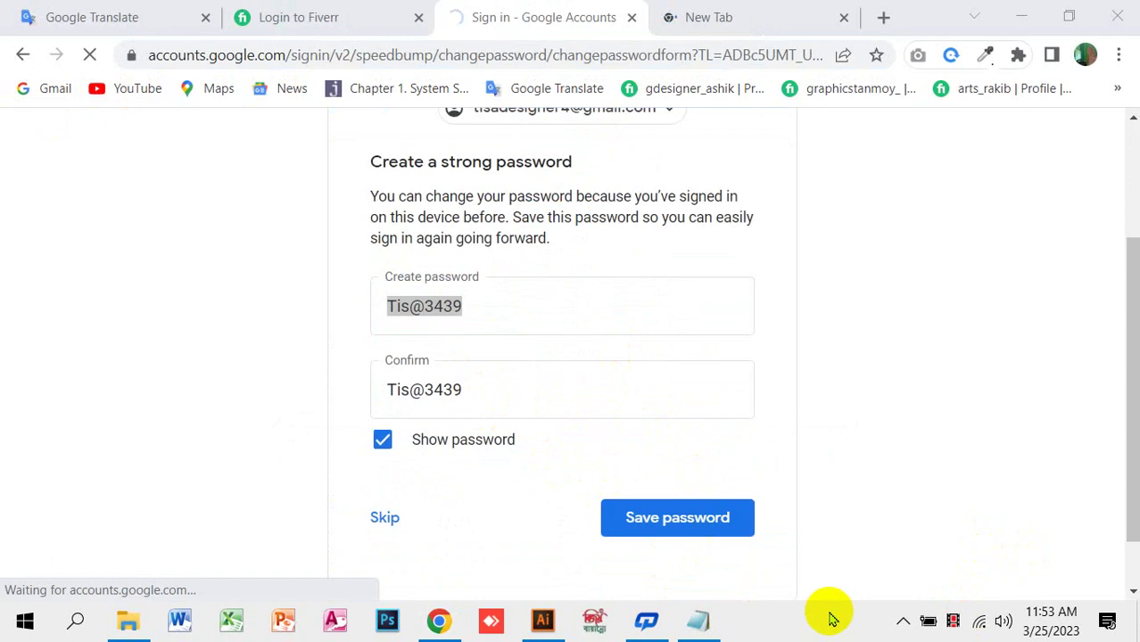
Step: Toggle Fiverr's login between the sign-up and sign-in forms, then switch to the Gmail tab
left_click(379, 13)
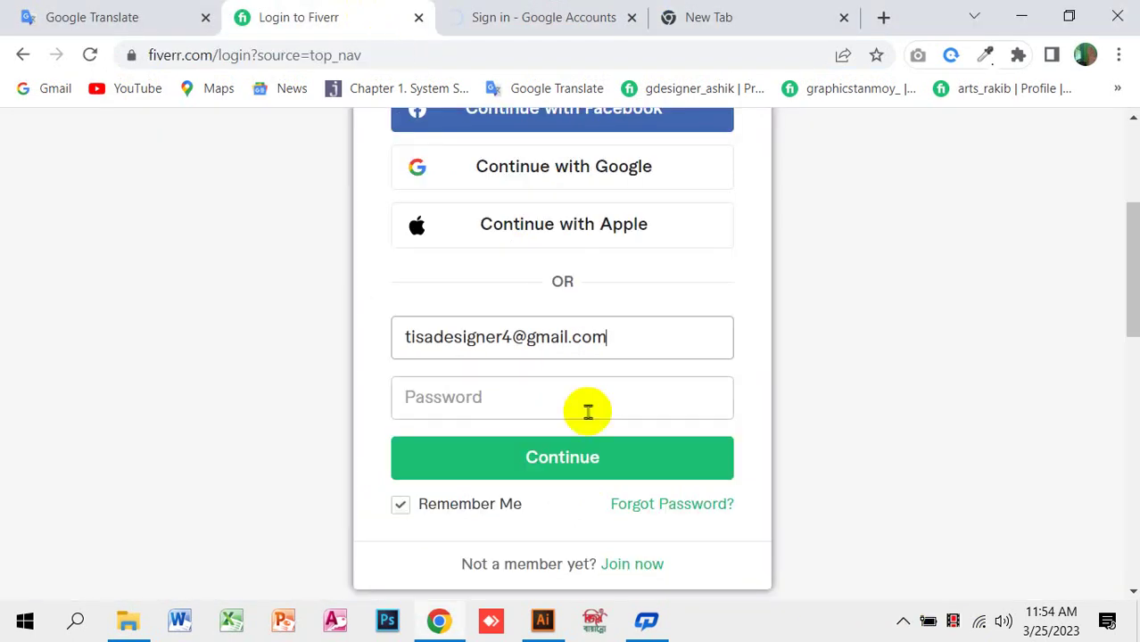
left_click(522, 408)
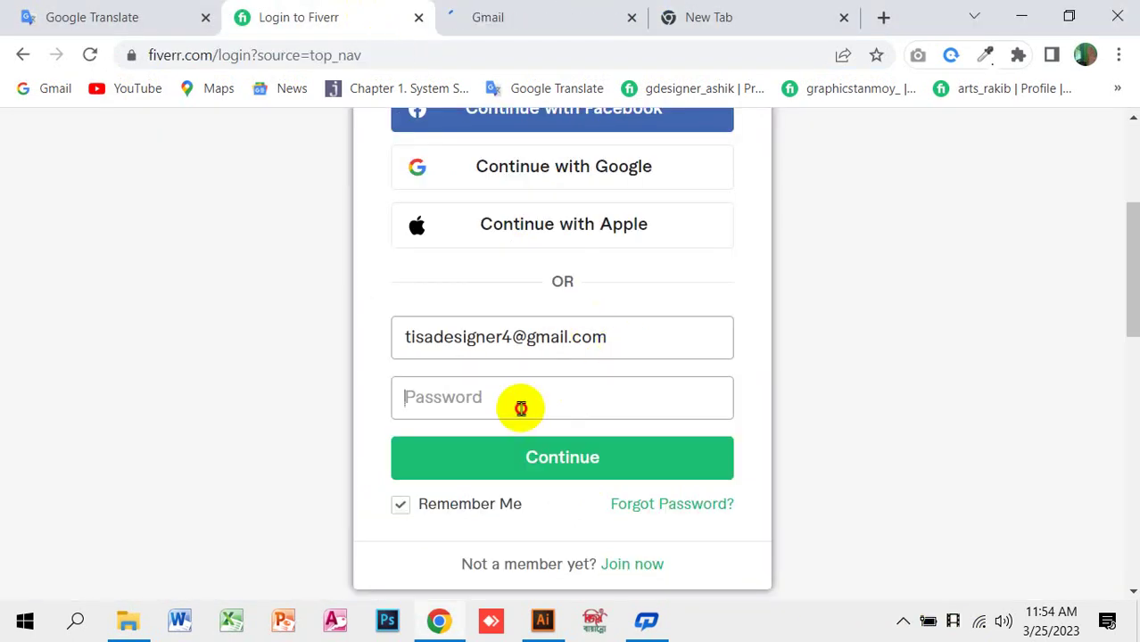
left_click(644, 565)
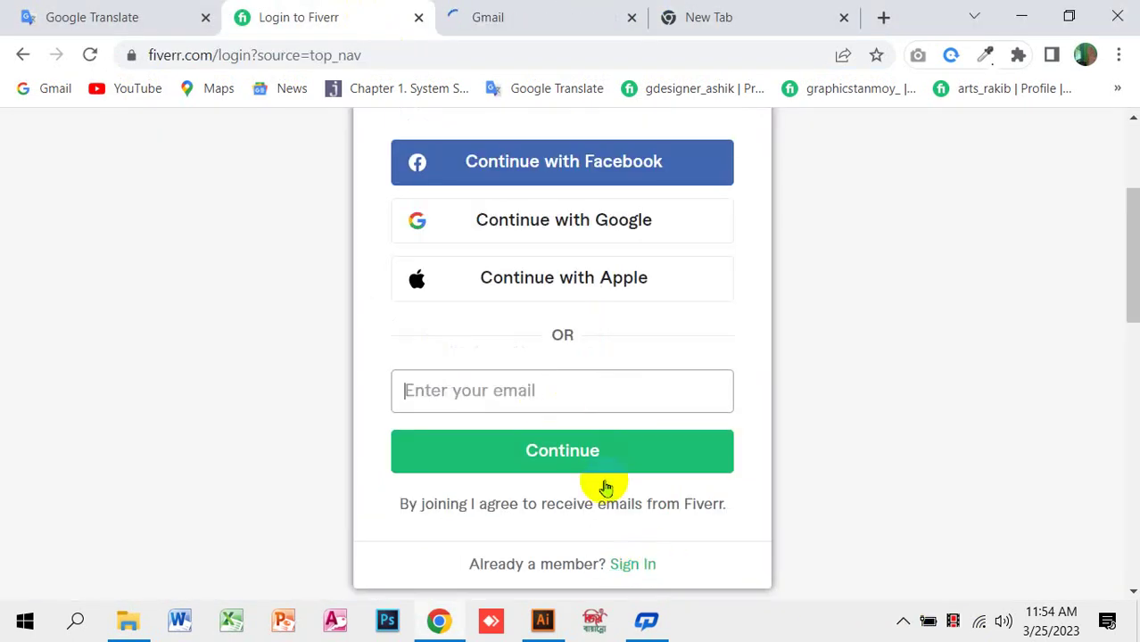
left_click(635, 562)
left_click(539, 337)
left_click(524, 18)
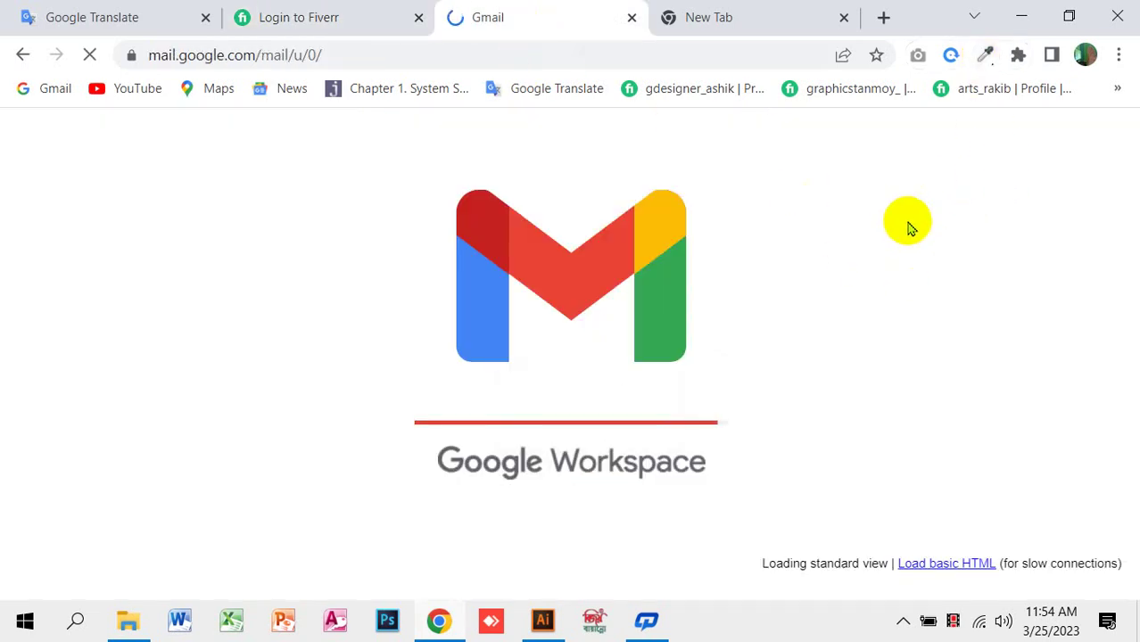
Step: Close the empty new tabs and check which email address the Gmail inbox belongs to
left_click(822, 15)
left_click(844, 17)
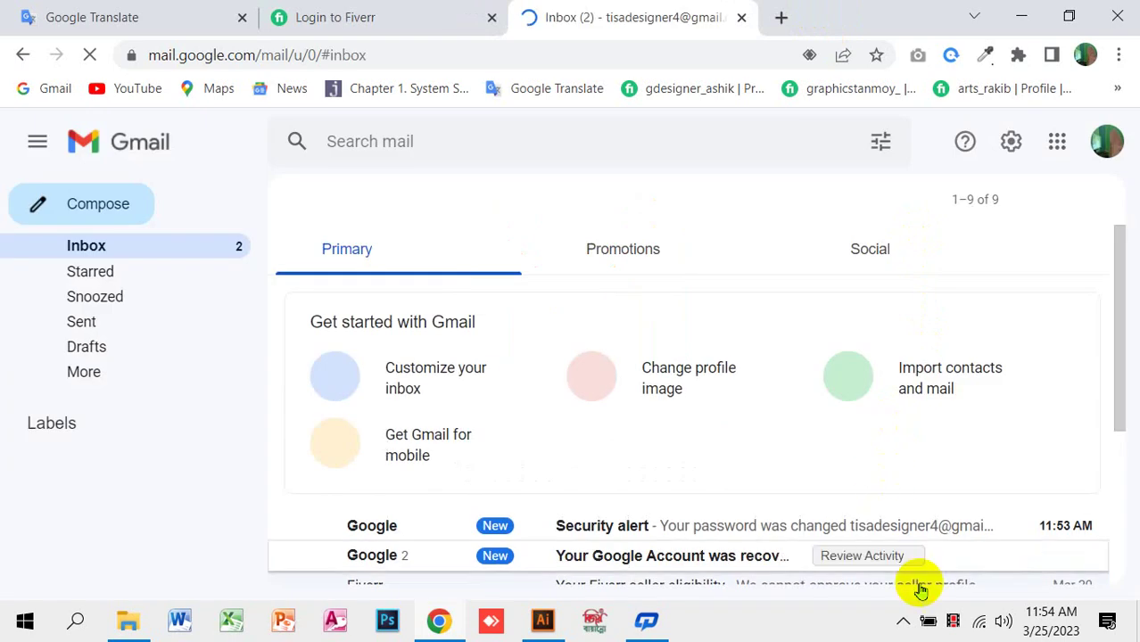
left_click(1106, 151)
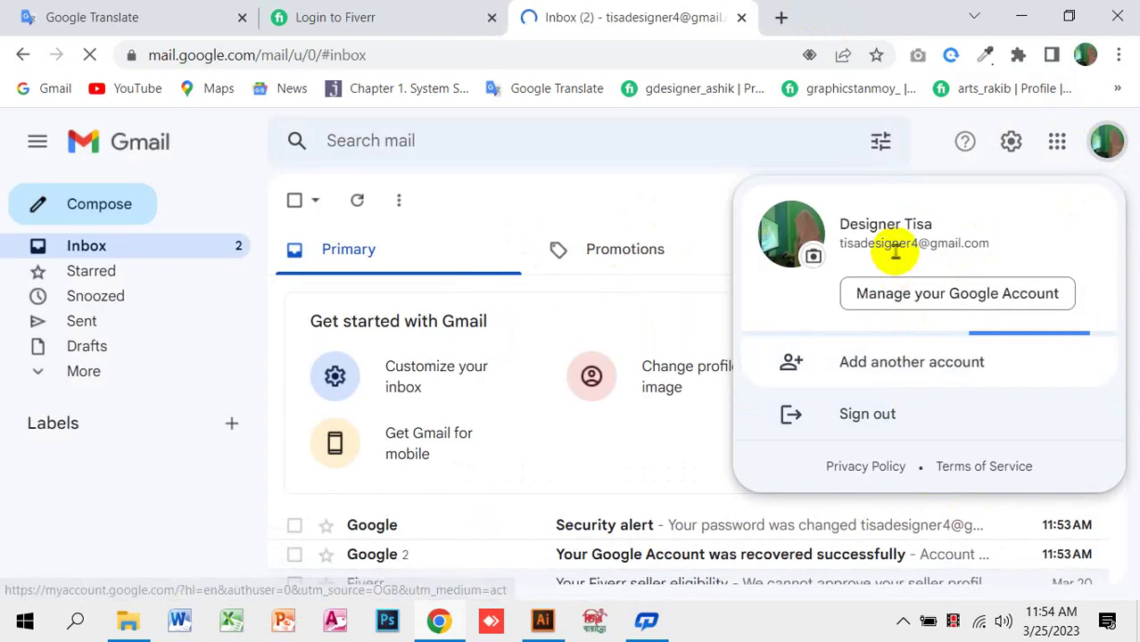
double_click(894, 243)
Step: Autofill the account email on Fiverr's login page and submit a password-reset request
left_click(415, 14)
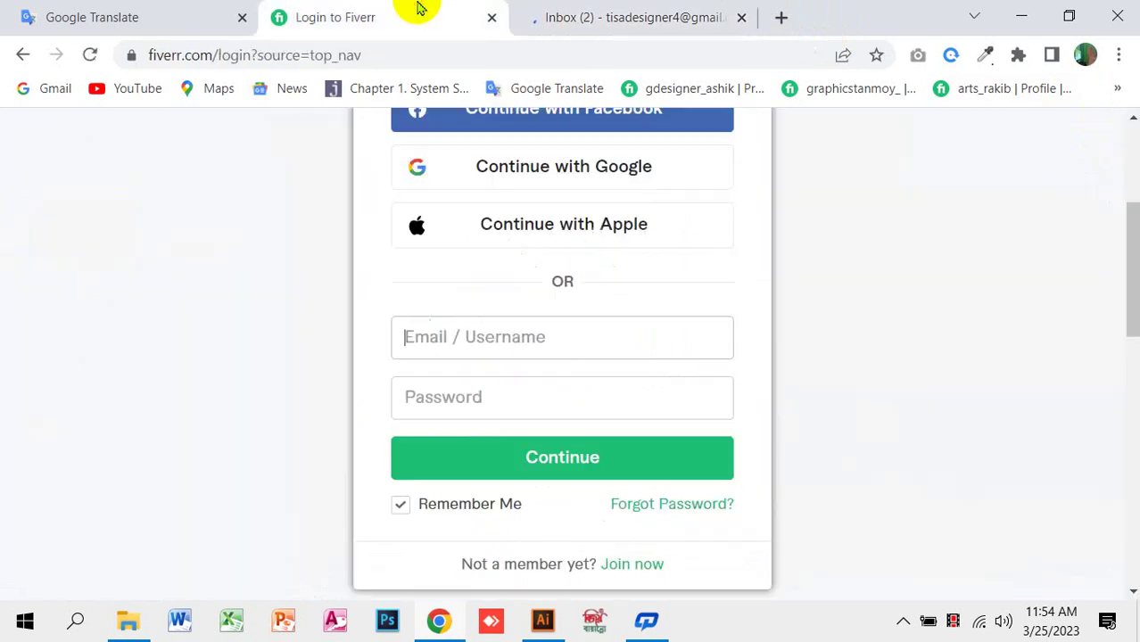
left_click(510, 348)
left_click(553, 429)
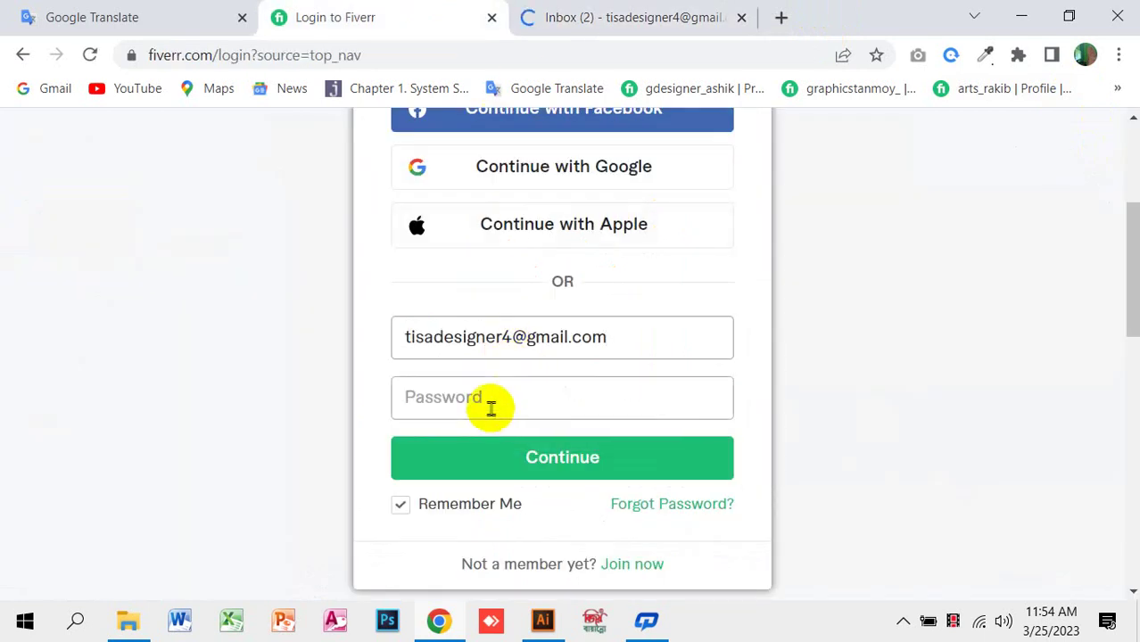
left_click(493, 400)
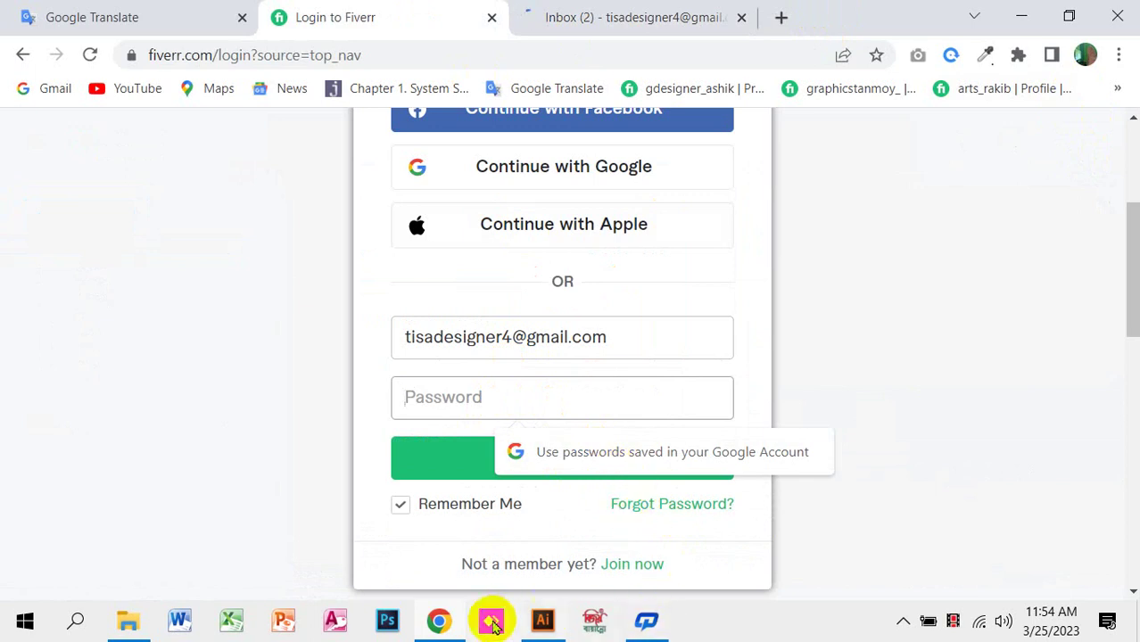
left_click(638, 505)
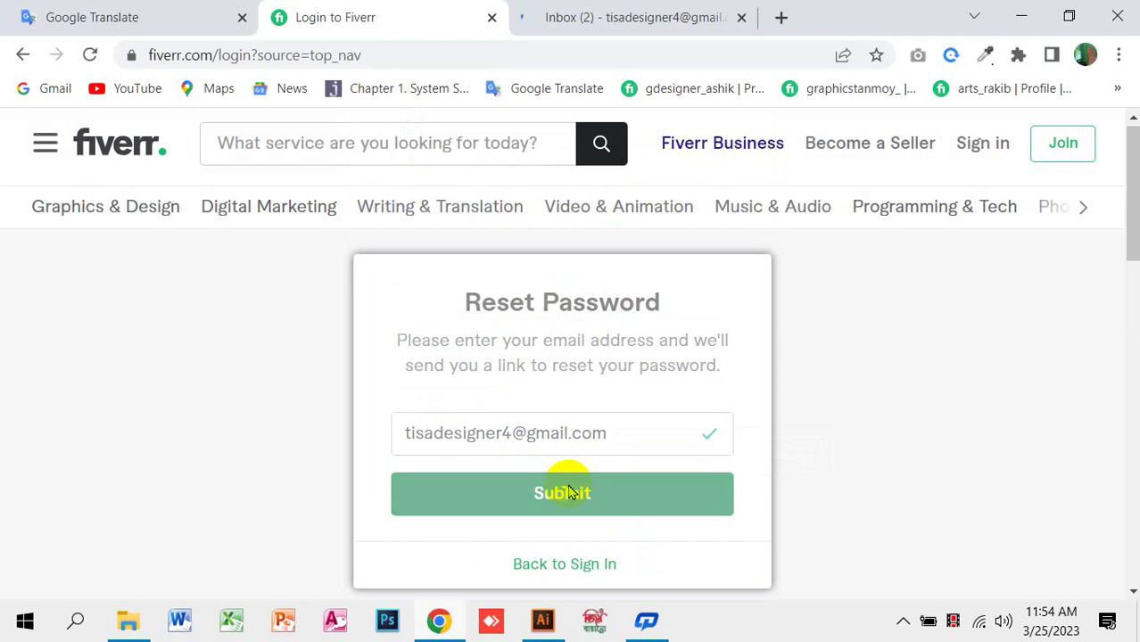
left_click(565, 491)
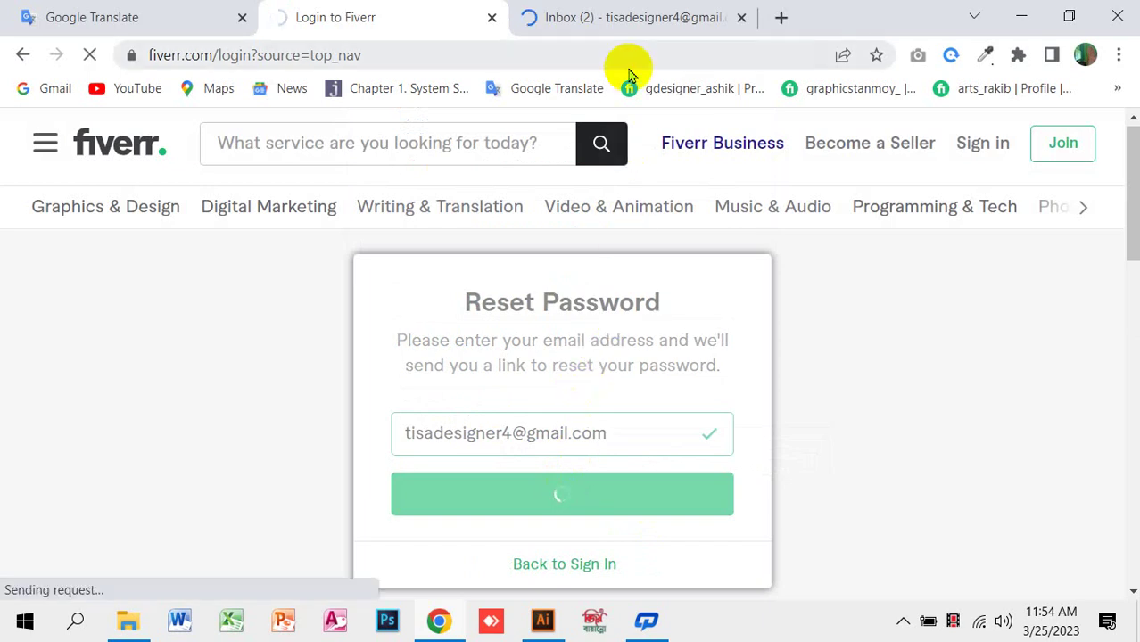
Step: Refresh the Gmail inbox and select line 13 of the A-document notes file in Notepad
left_click(627, 20)
left_click(1096, 159)
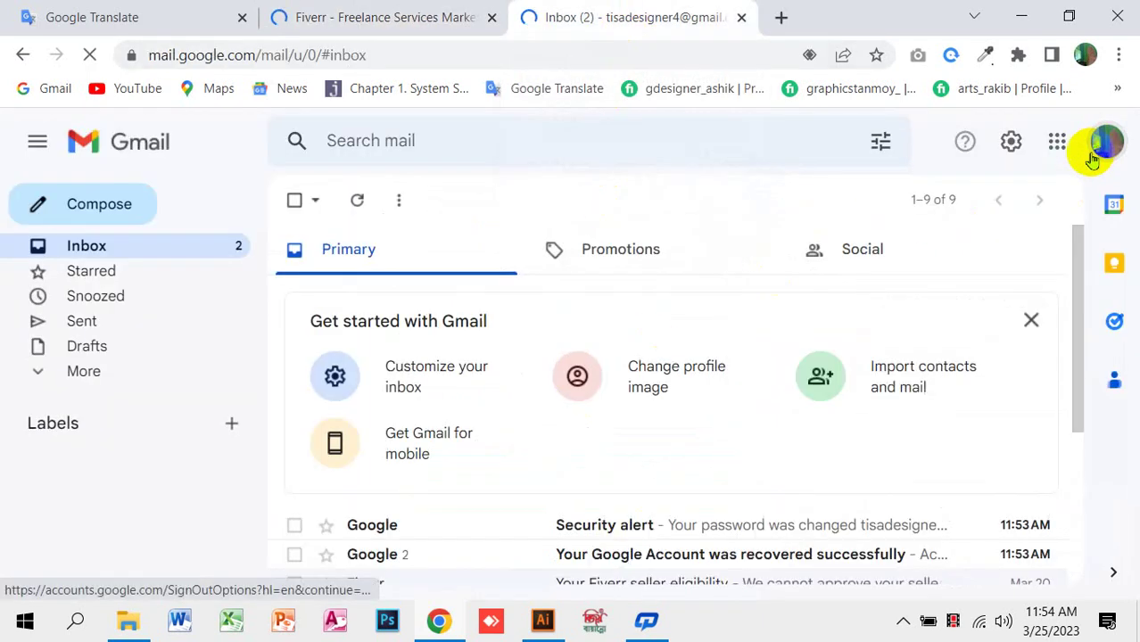
left_click(360, 203)
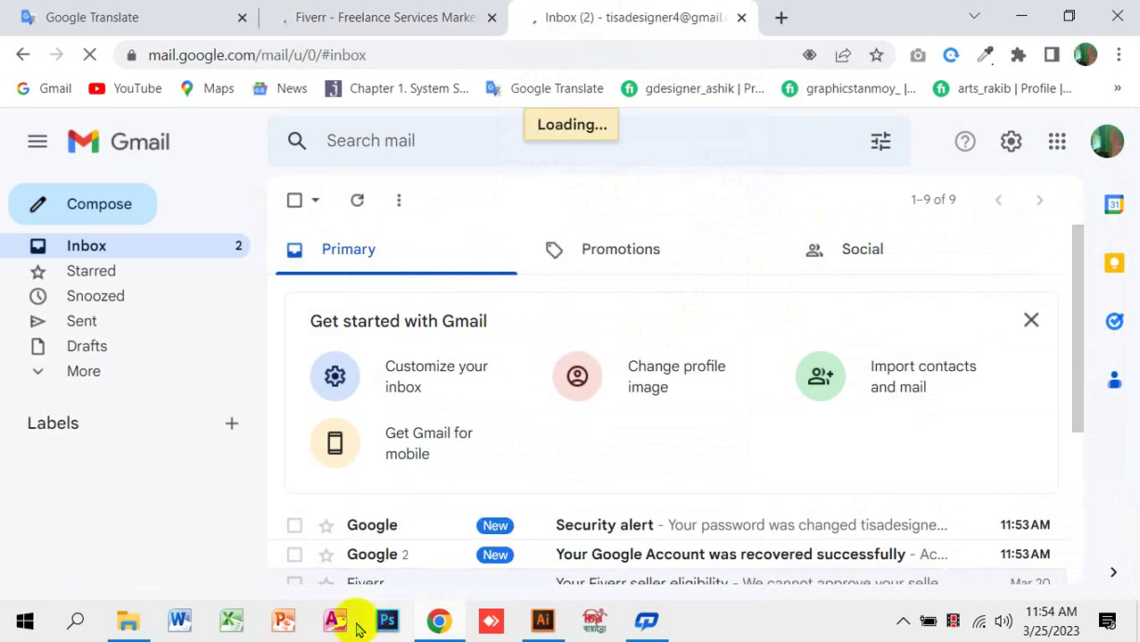
left_click(139, 621)
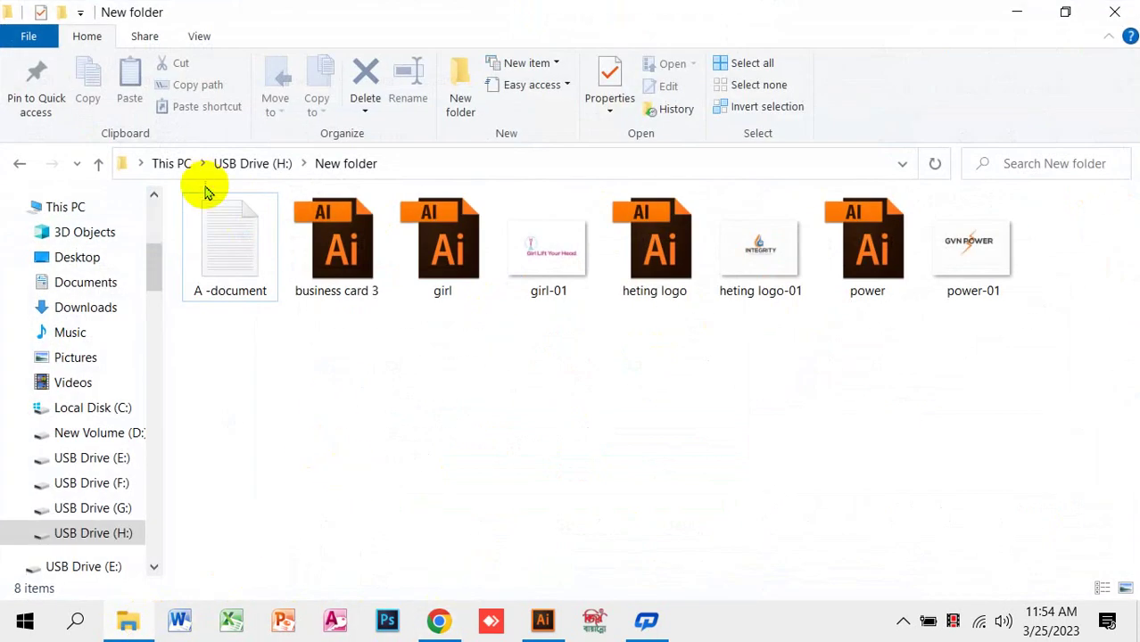
double_click(234, 236)
left_click_drag(268, 298, 176, 300)
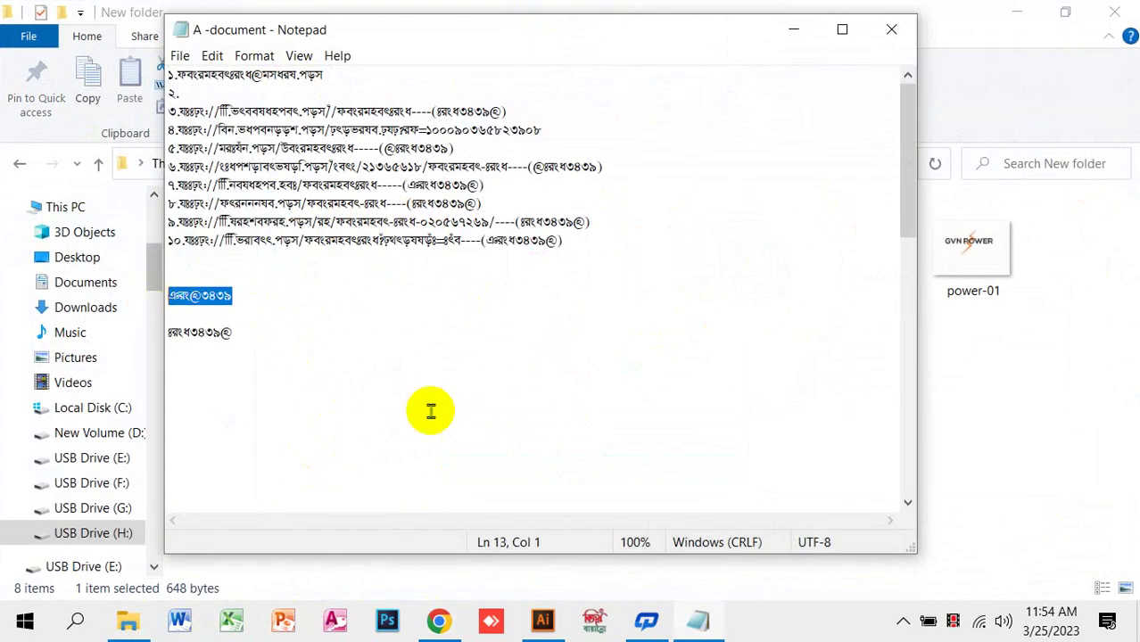
Step: Open the Reset your Fiverr password email in Gmail and follow its reset link
left_click(438, 621)
left_click(420, 7)
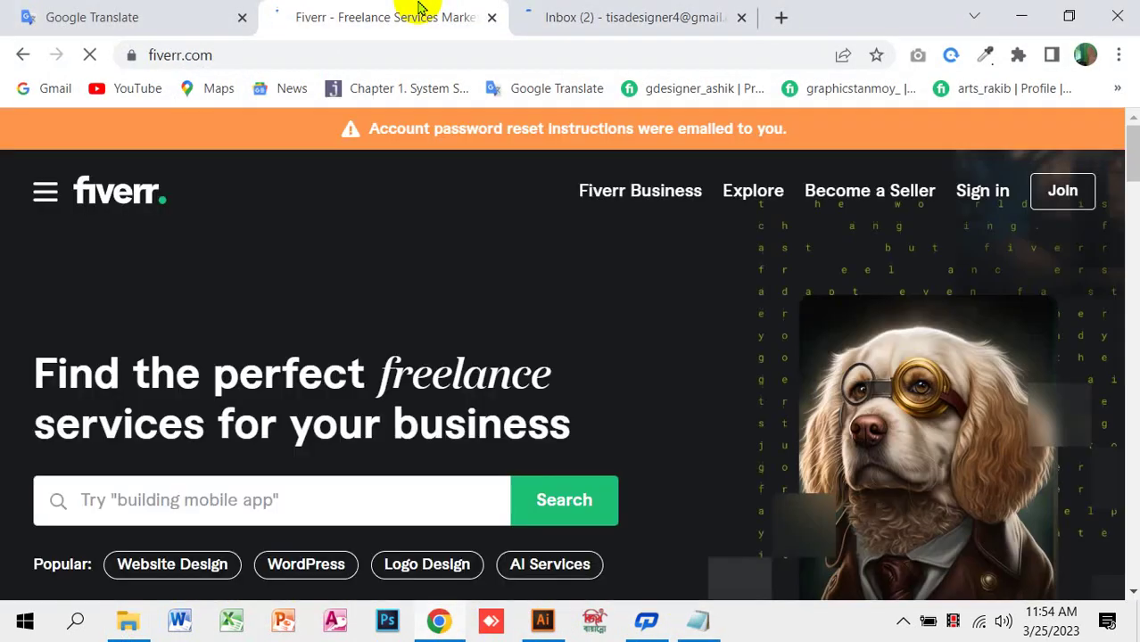
left_click(605, 11)
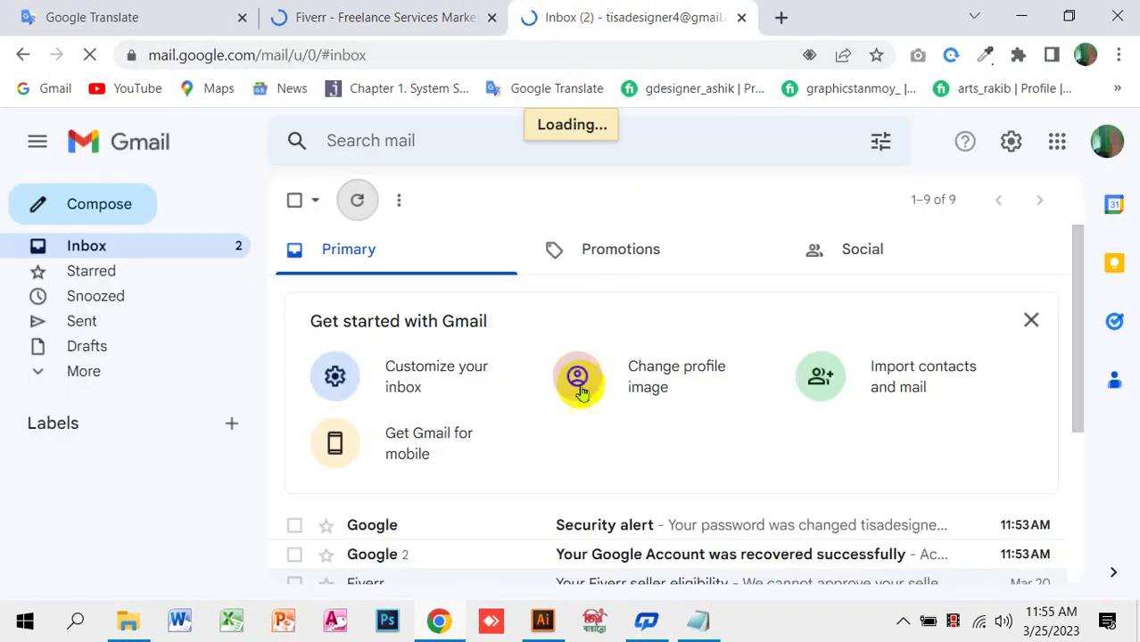
scroll(535, 357, "down", 3)
left_click(91, 56)
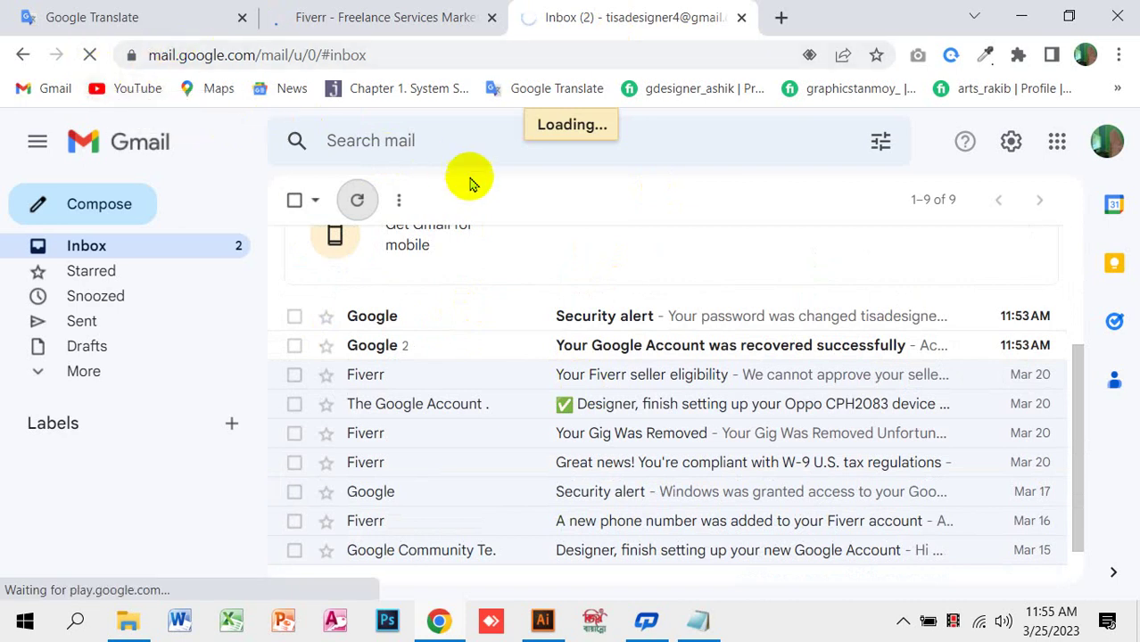
left_click(384, 17)
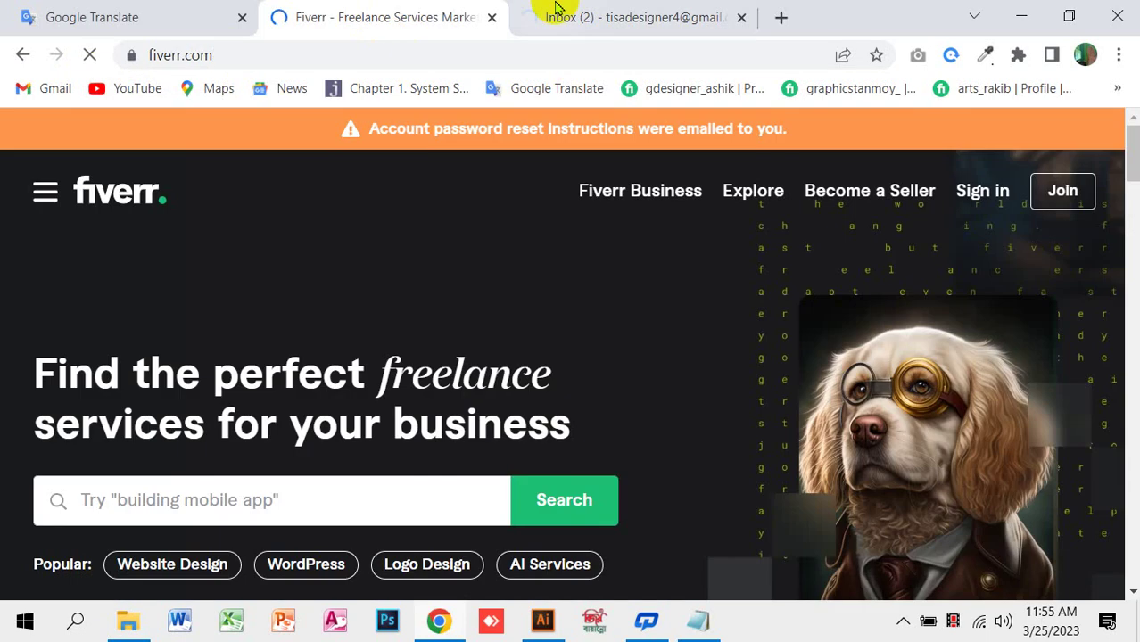
left_click(562, 17)
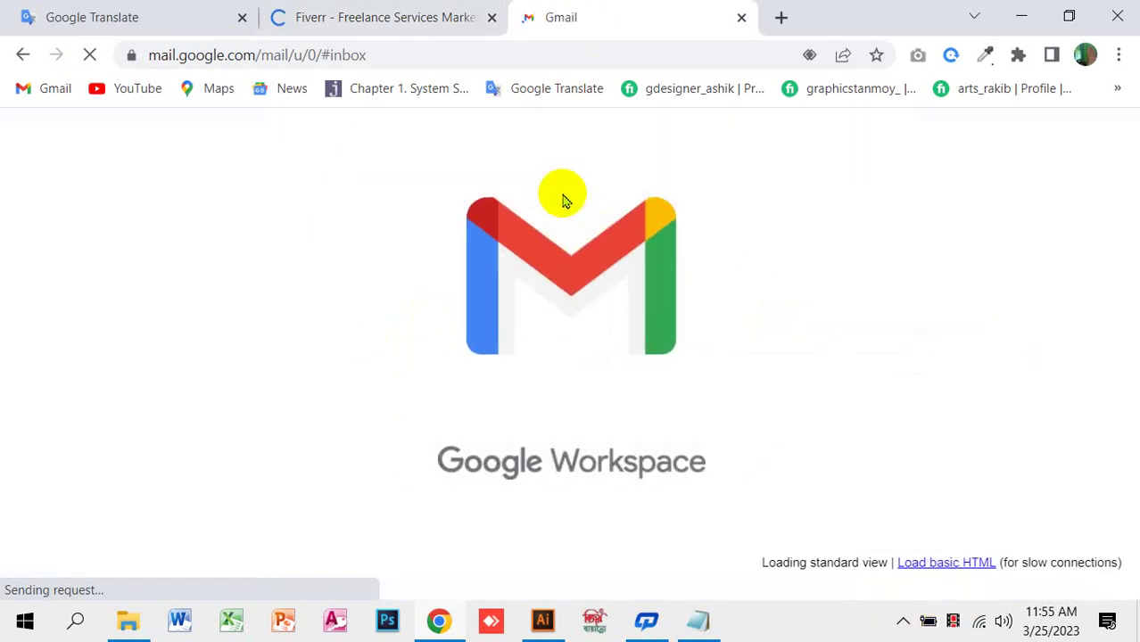
scroll(641, 357, "down", 2)
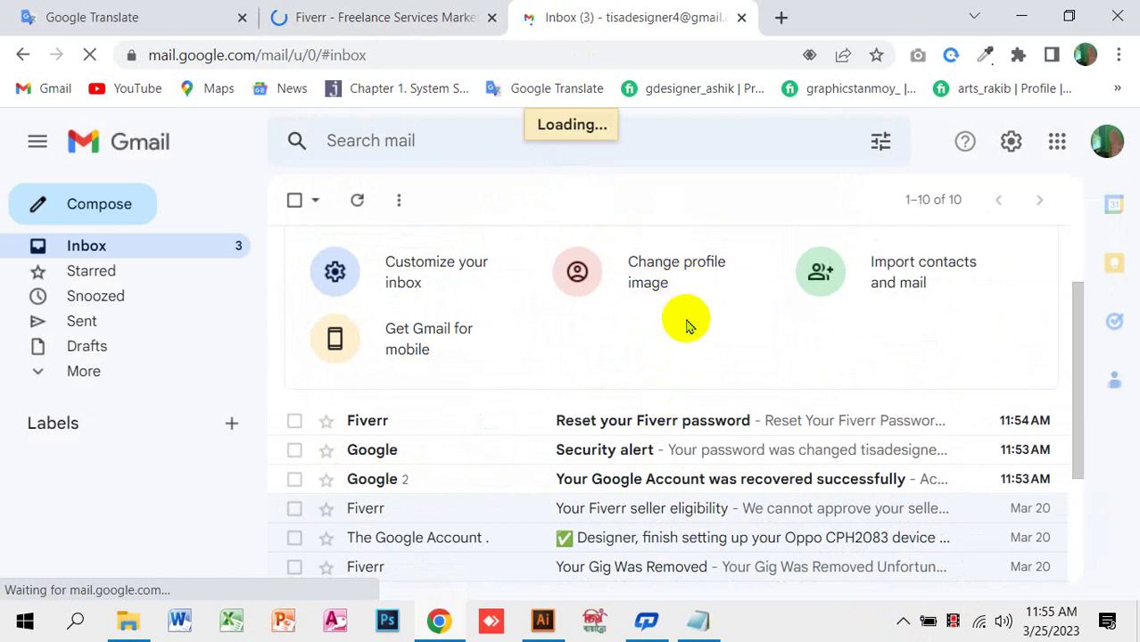
scroll(643, 303, "down", 3)
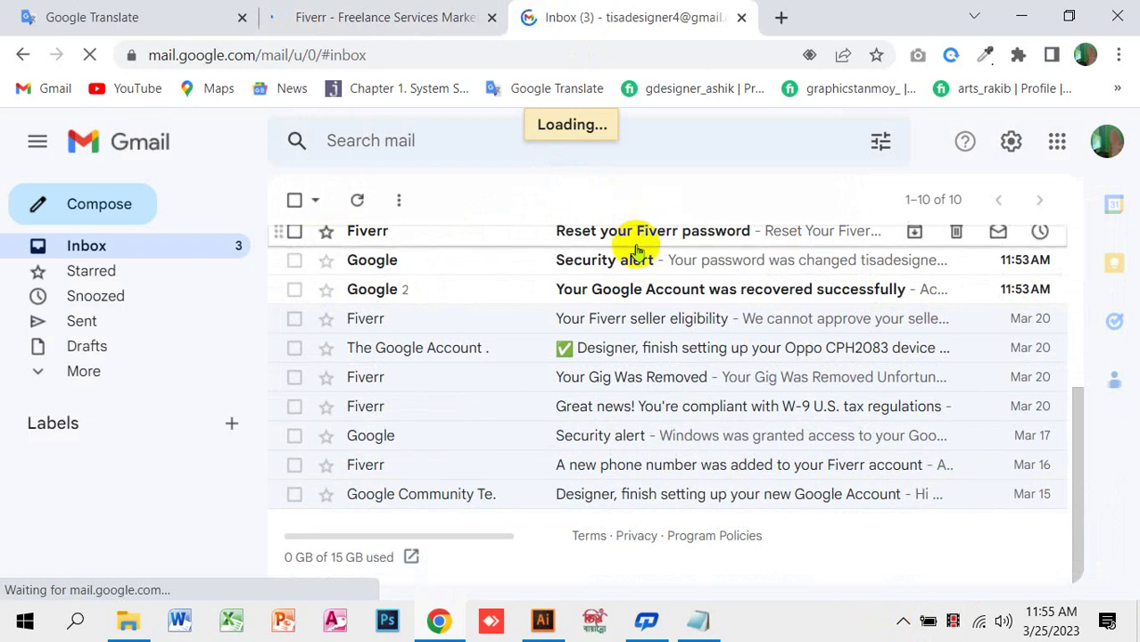
scroll(660, 304, "up", 3)
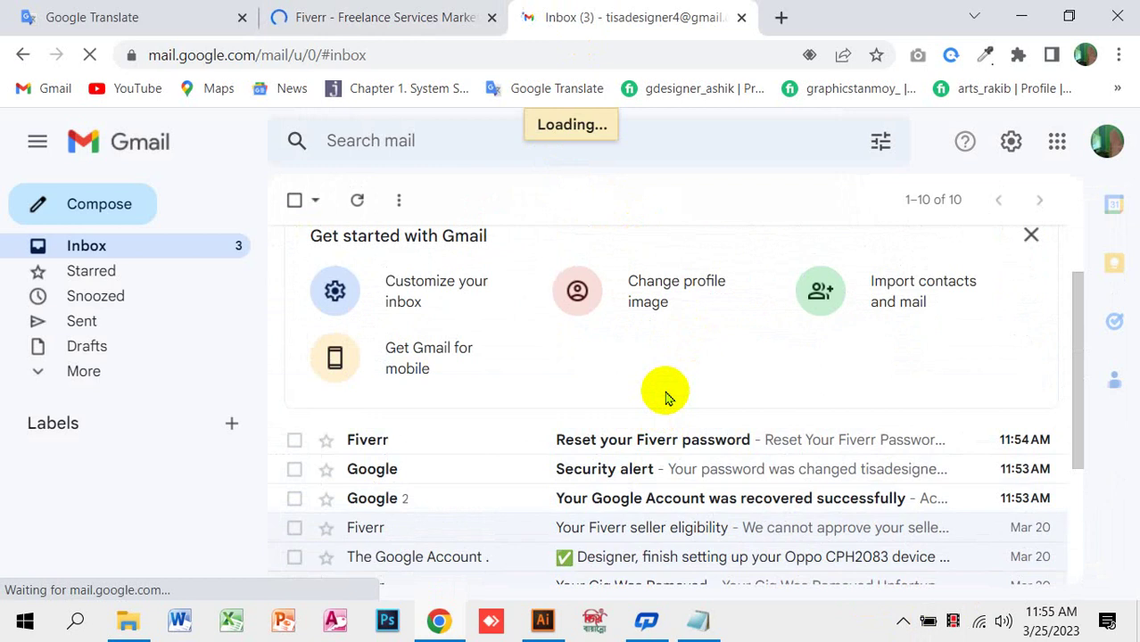
scroll(688, 428, "down", 3)
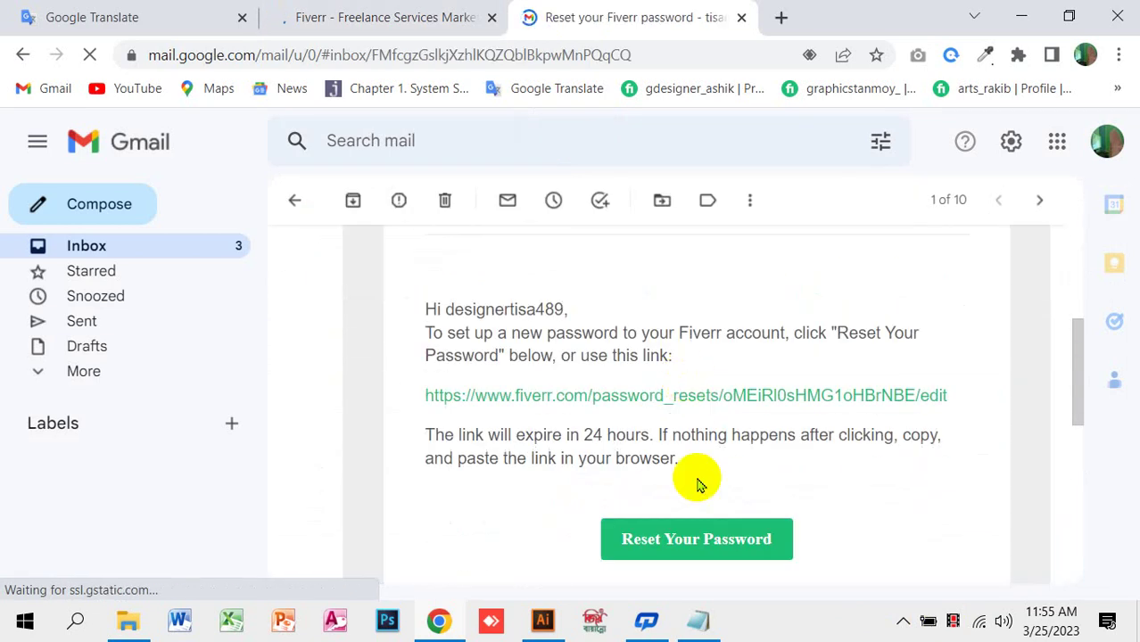
left_click(699, 542)
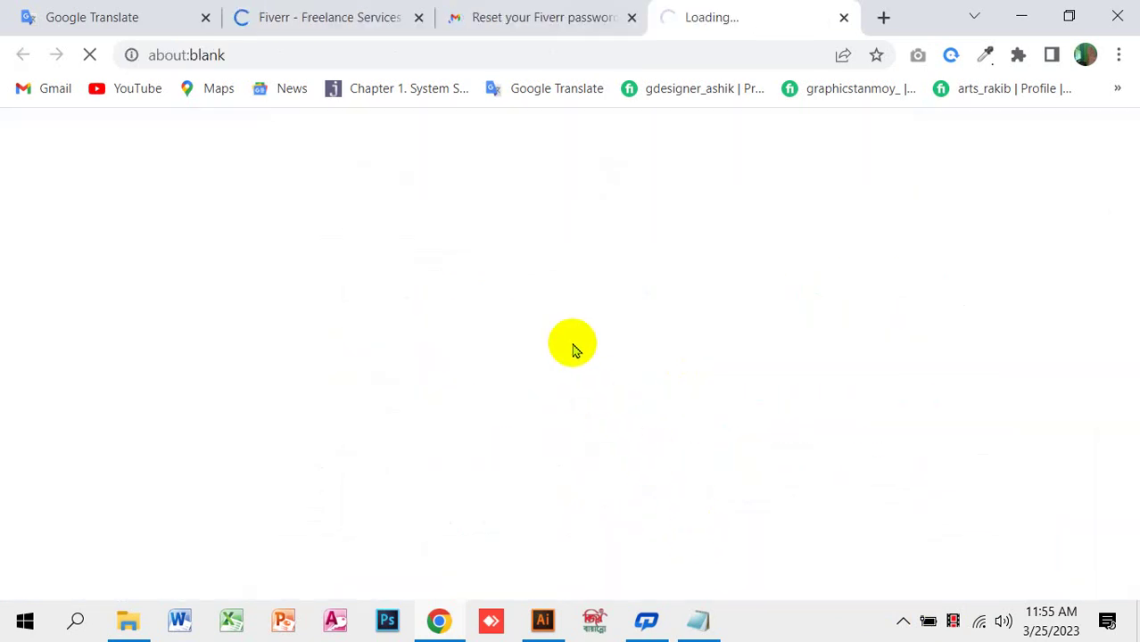
Step: Replace Google Translate's source text with the copied password note and select it
left_click(429, 17)
left_click(300, 48)
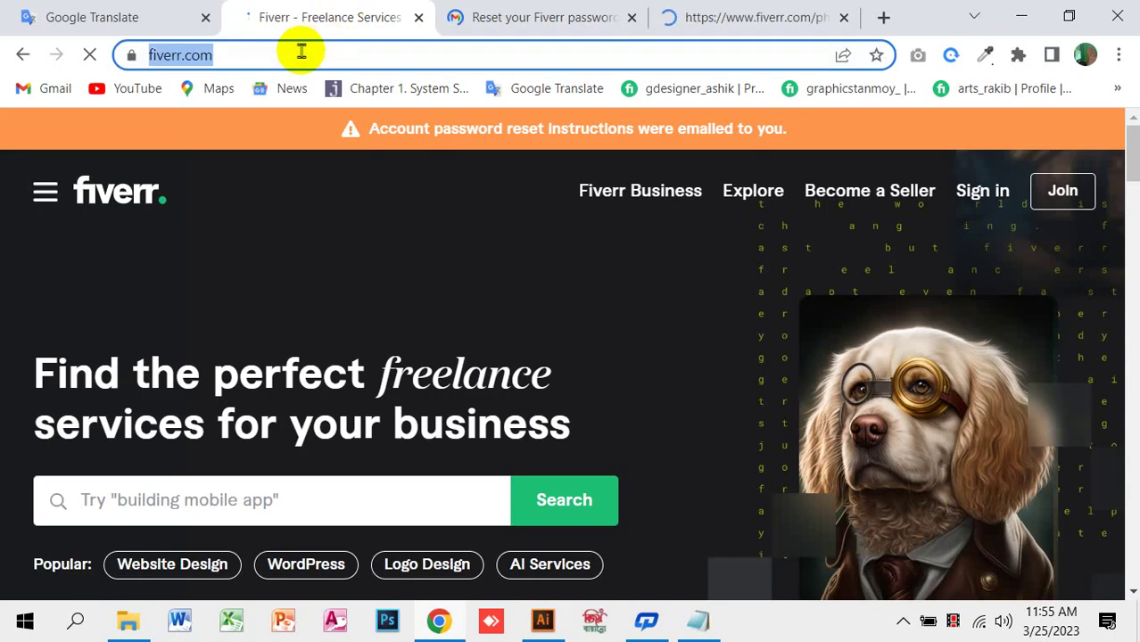
left_click(183, 18)
key("ctrl+a")
key("ctrl+v")
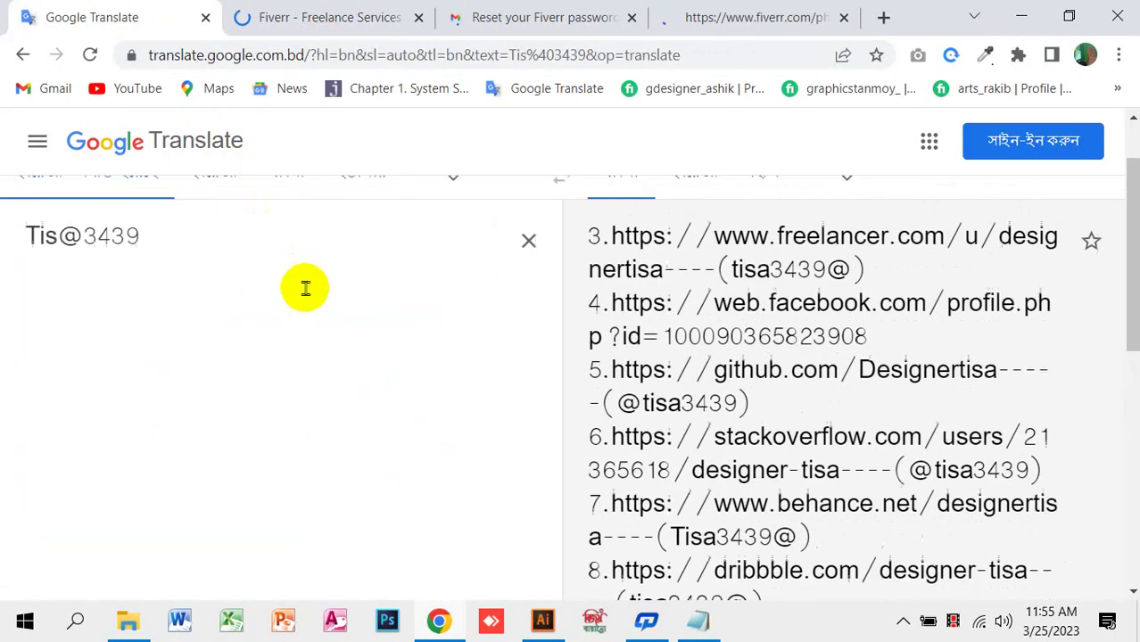
left_click_drag(147, 326, 4, 314)
left_click(756, 15)
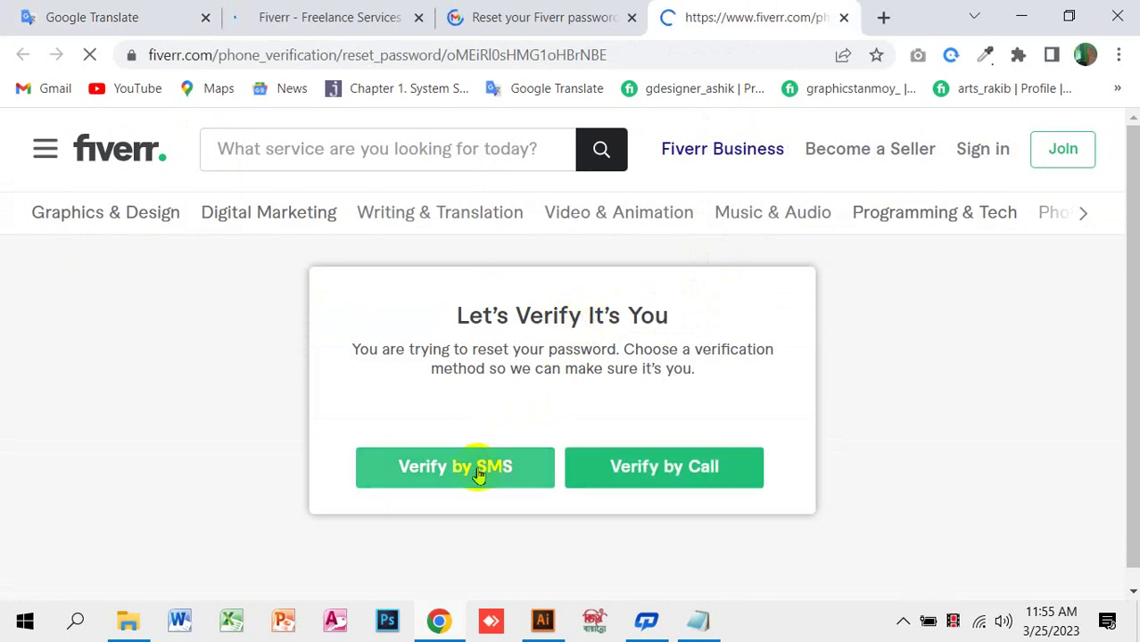
Step: Request the SMS verification code and enter the texted code in the code boxes
left_click(473, 473)
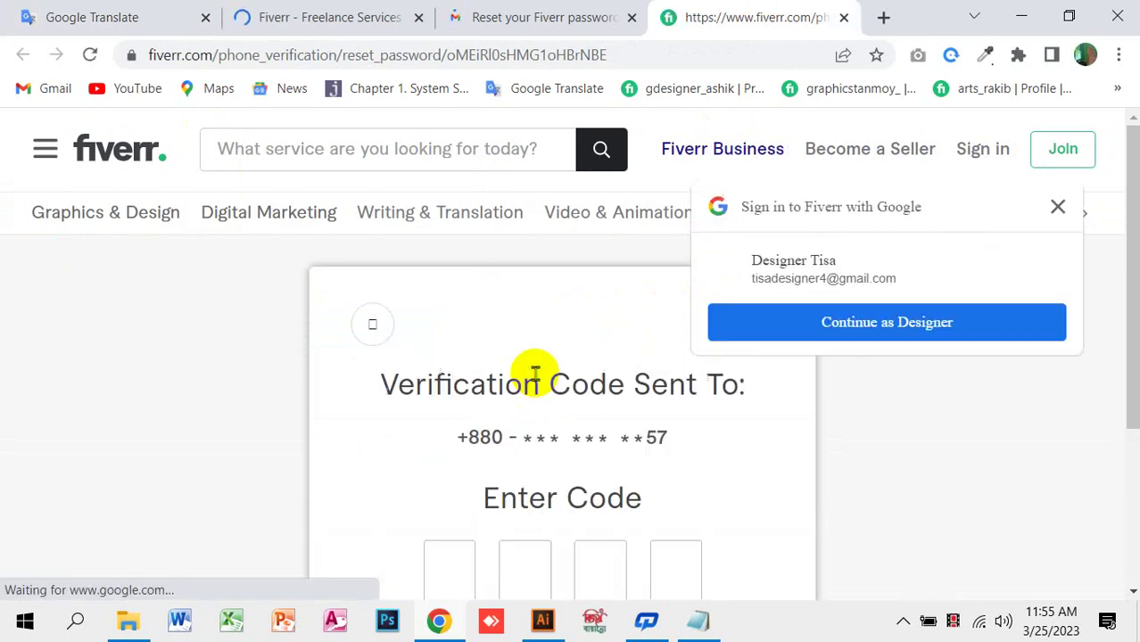
scroll(466, 463, "down", 1)
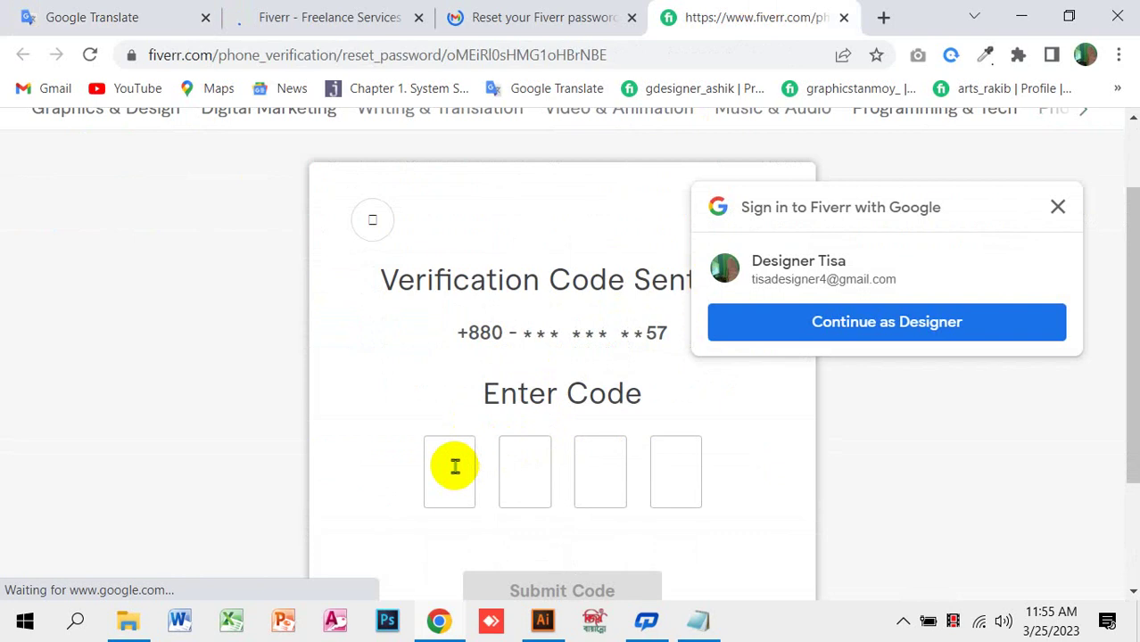
left_click(454, 466)
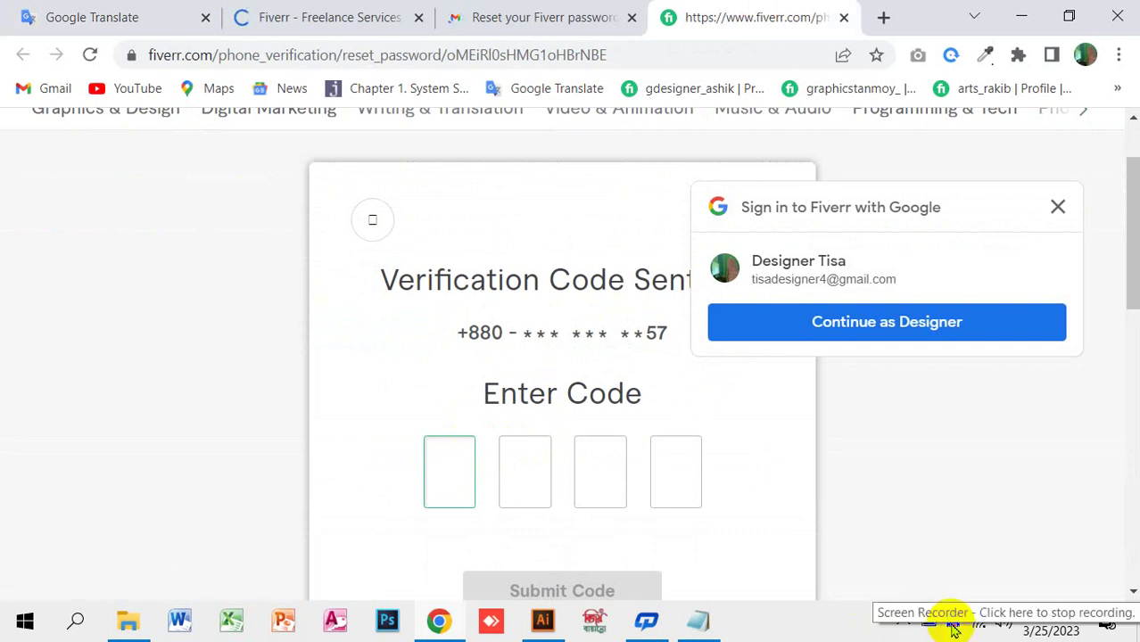
left_click(1059, 207)
left_click(440, 490)
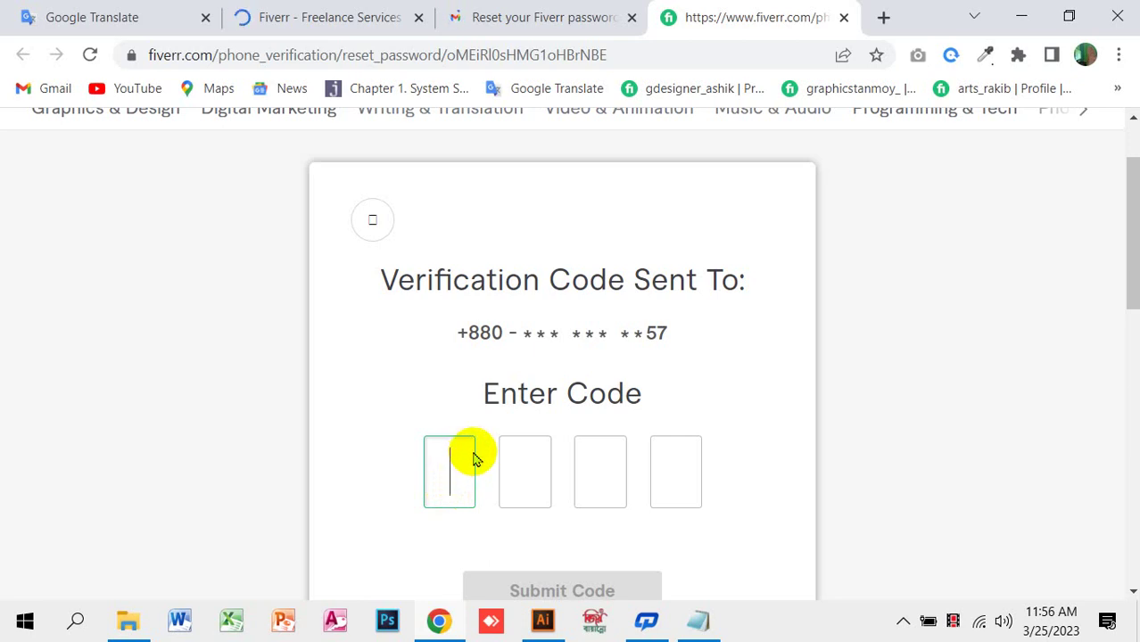
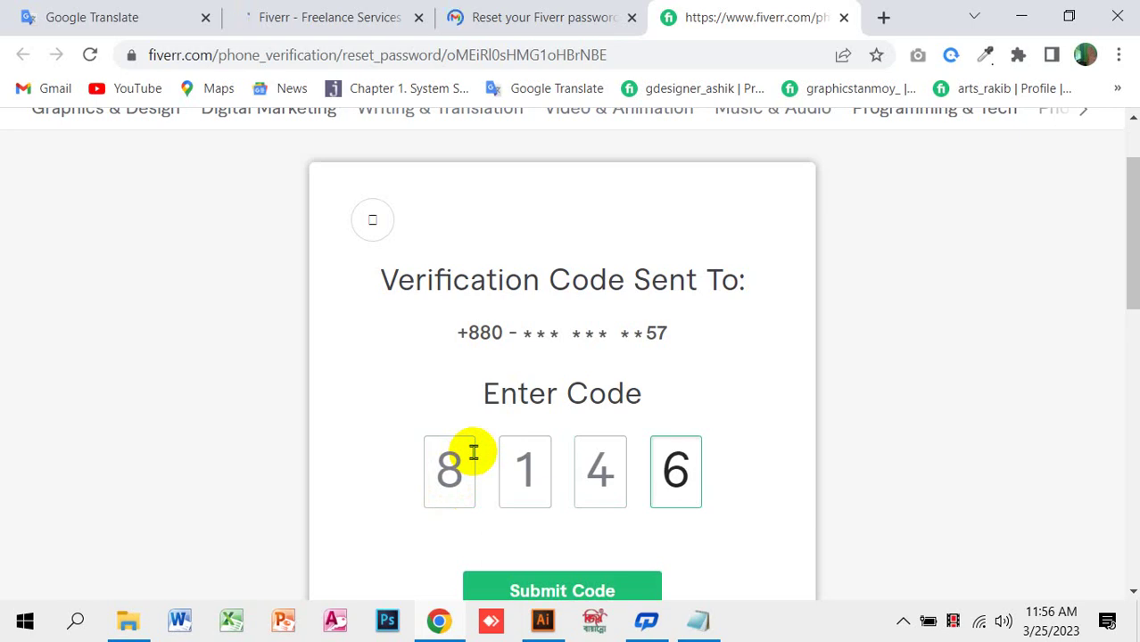
scroll(553, 481, "down", 2)
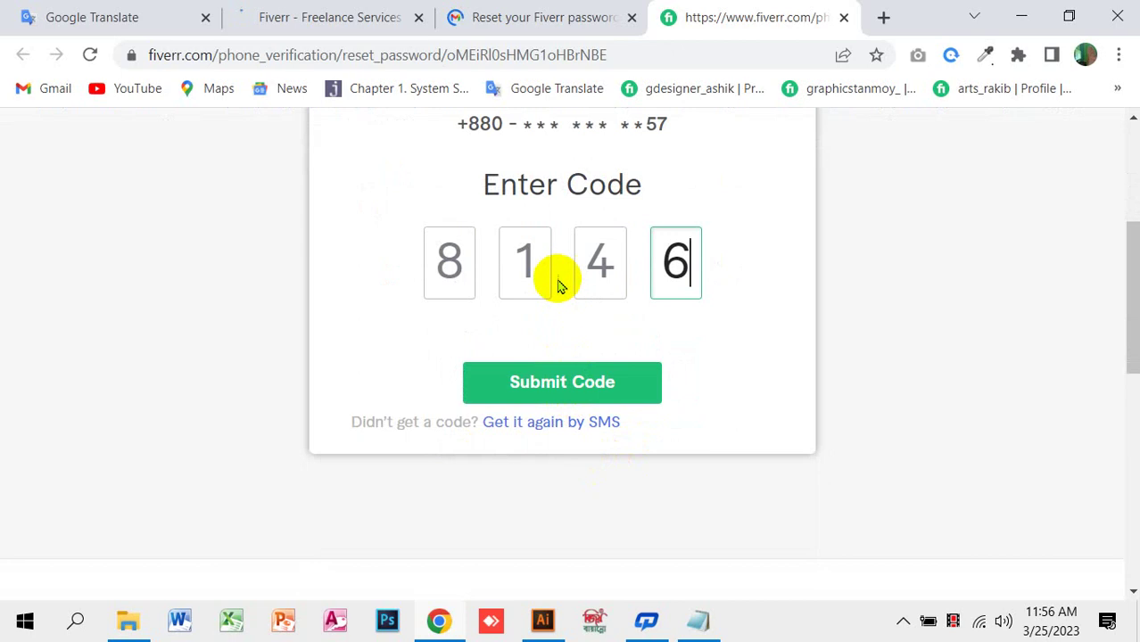
Step: Reload the Fiverr homepage tab and close the Google Accounts success tab
left_click(288, 14)
right_click(312, 183)
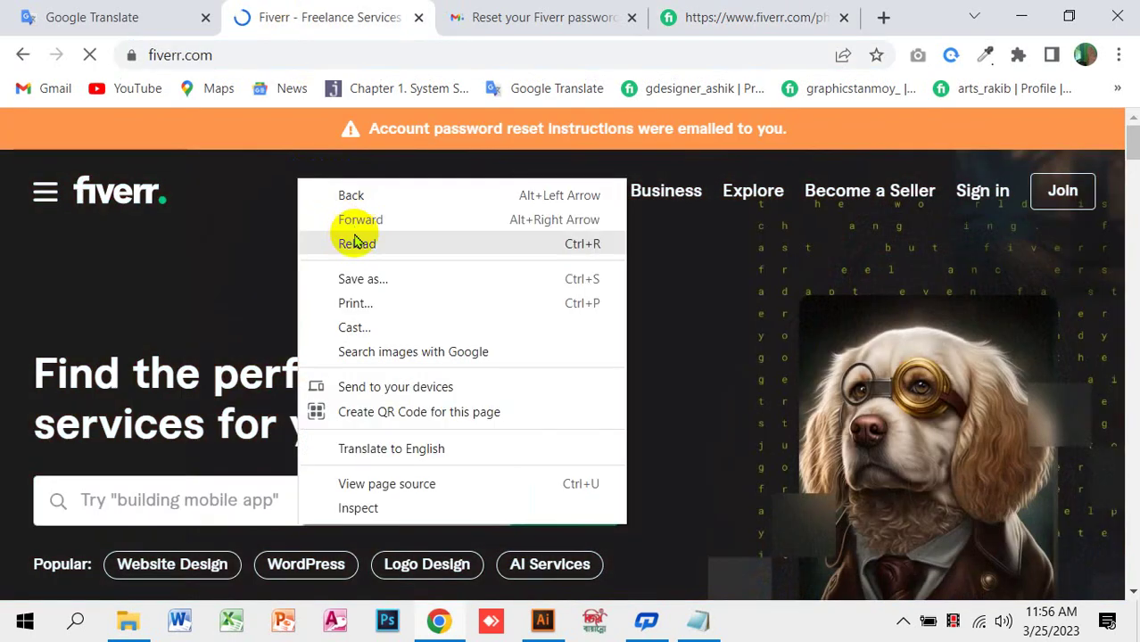
left_click(318, 184)
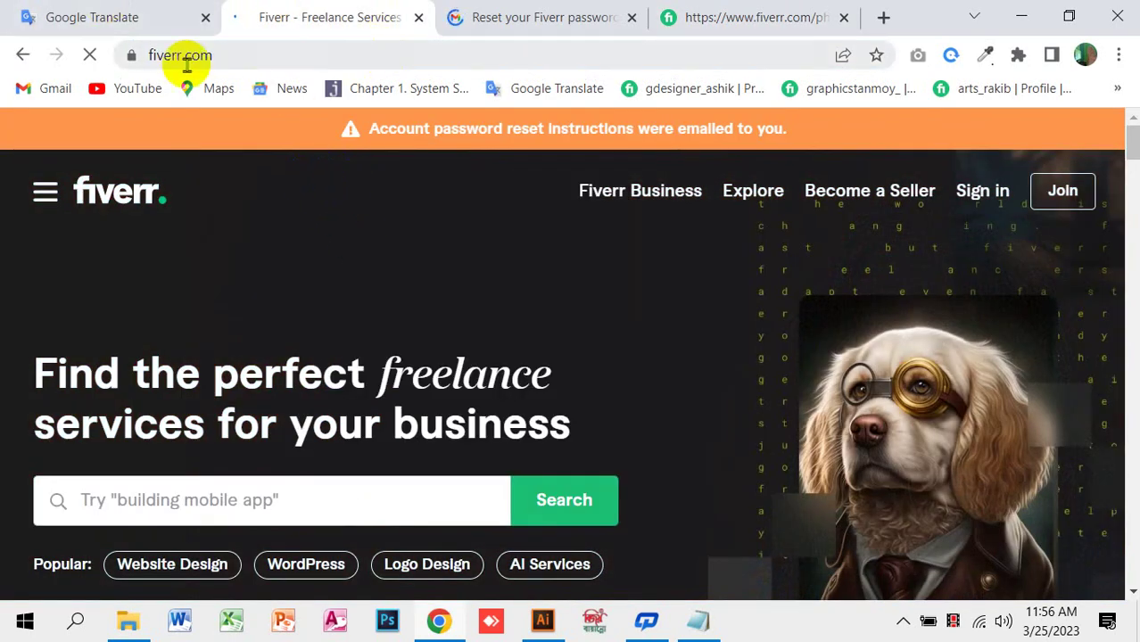
left_click(475, 10)
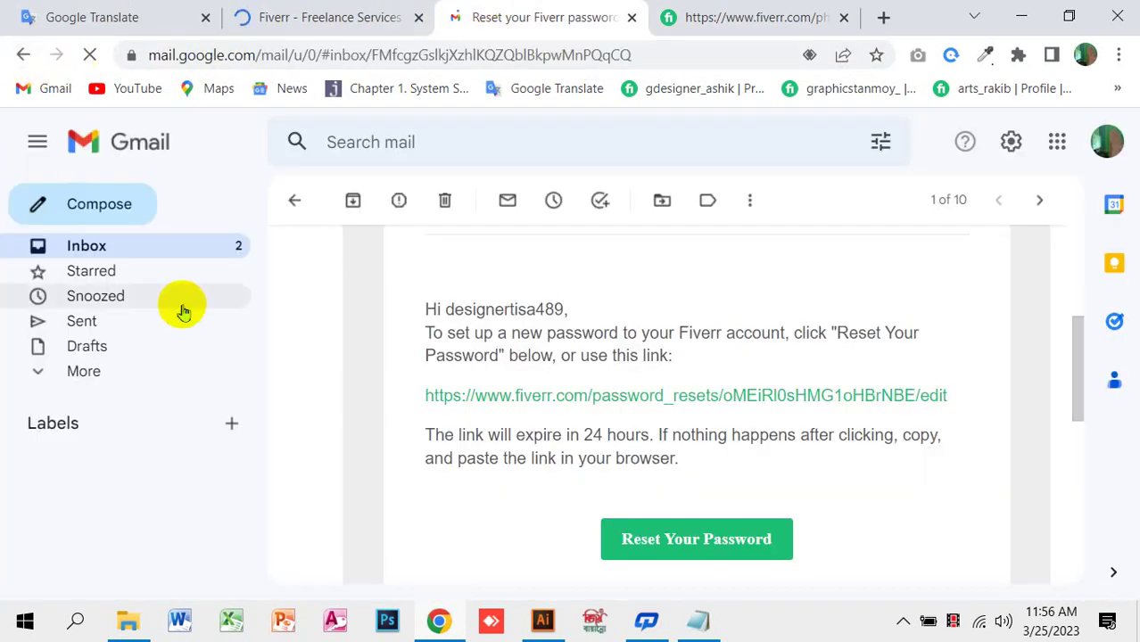
left_click(23, 55)
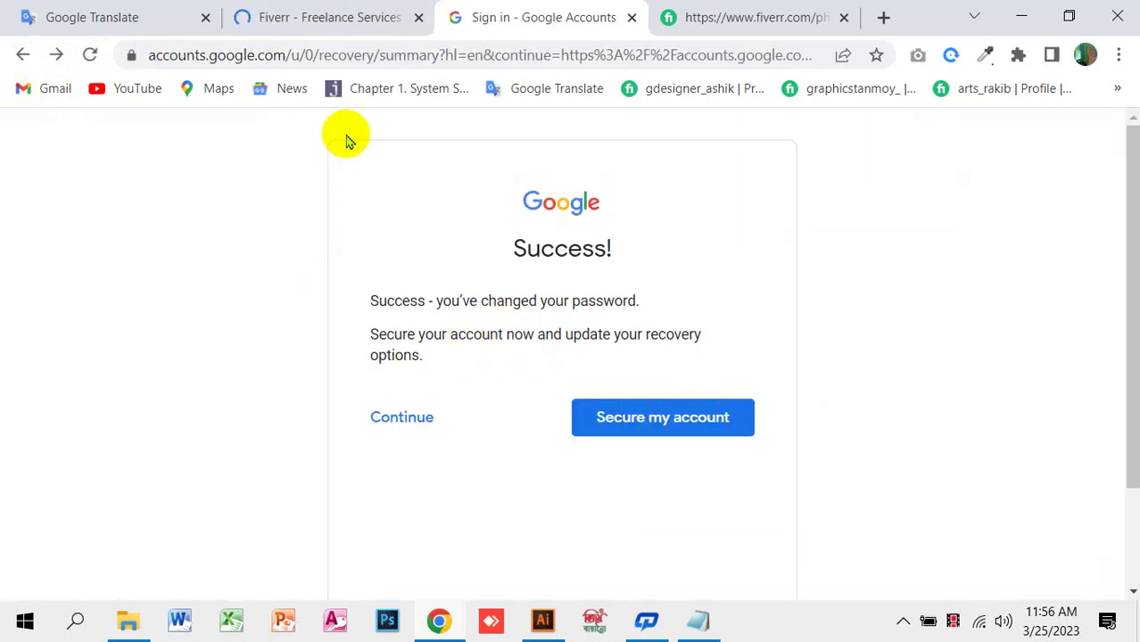
left_click(632, 17)
left_click(361, 16)
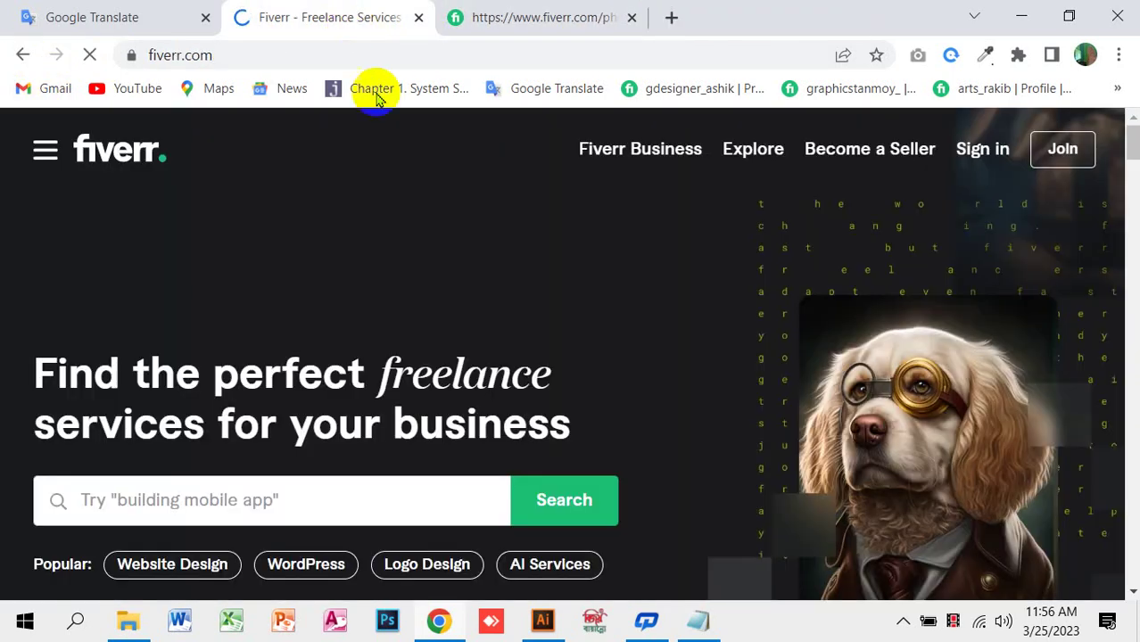
Step: Submit the verification code and continue past the Almost Done message
left_click(573, 14)
left_click(589, 384)
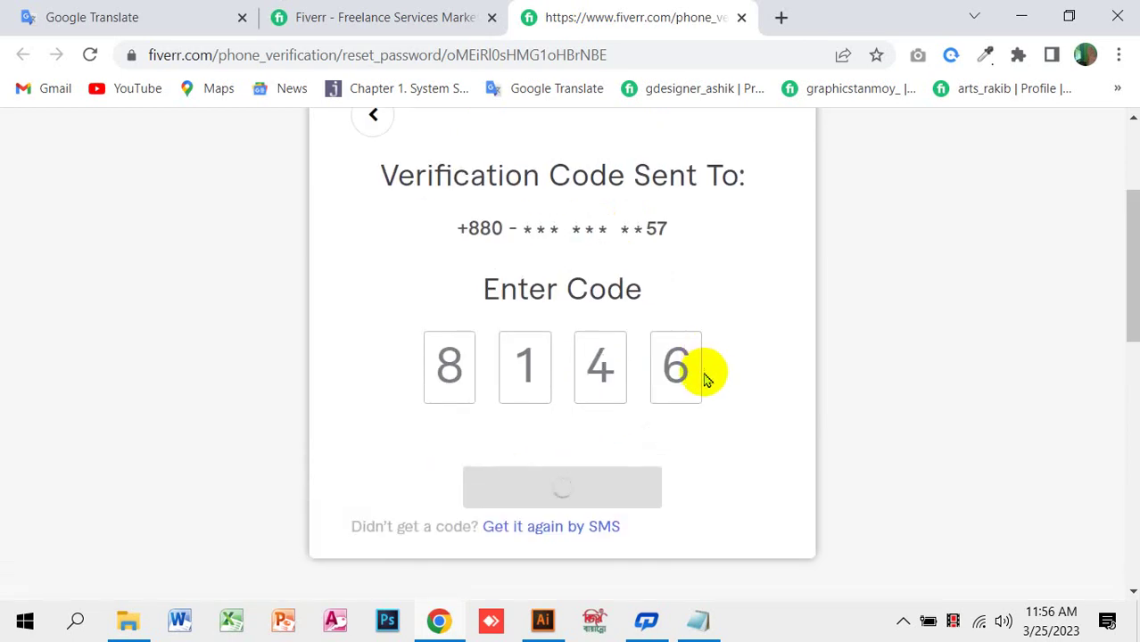
scroll(643, 357, "up", 3)
left_click(564, 465)
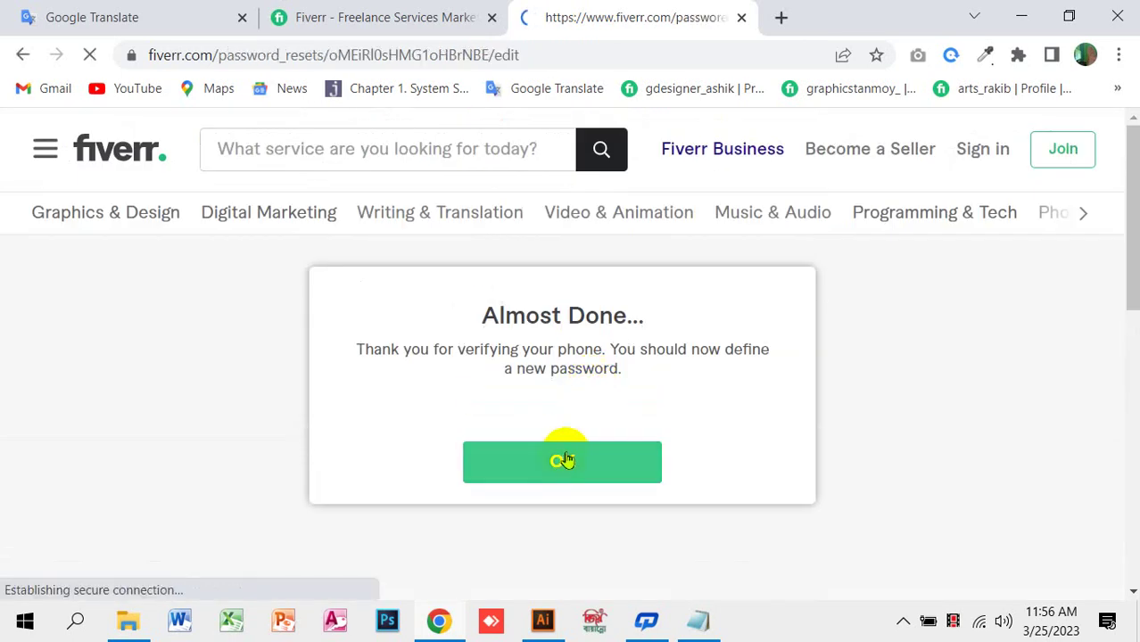
Step: Copy the password from Google Translate into New and Confirm Password, then submit the change
left_click(522, 382)
left_click(141, 18)
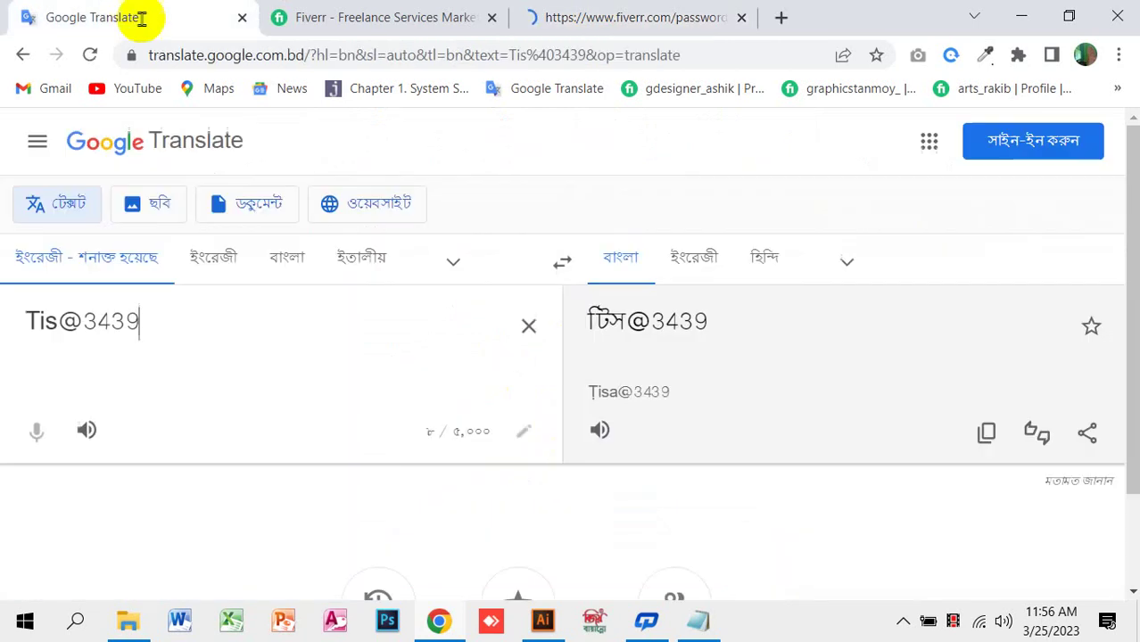
left_click_drag(143, 321, 8, 321)
left_click(589, 17)
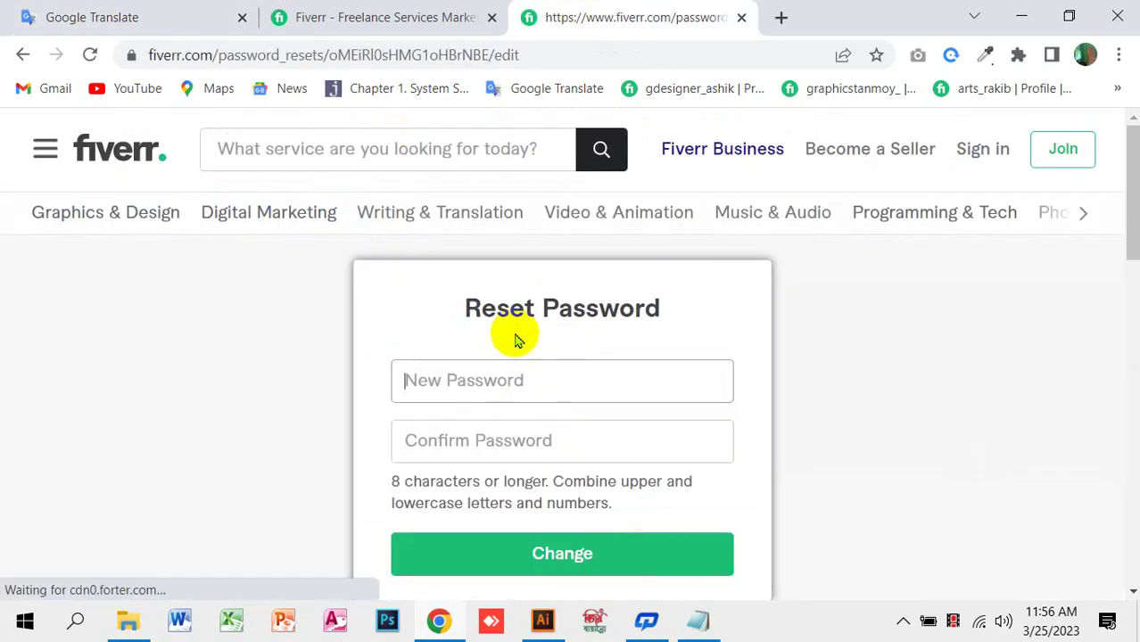
key("ctrl+v")
left_click(491, 434)
key("ctrl+v")
scroll(571, 464, "down", 3)
left_click(547, 349)
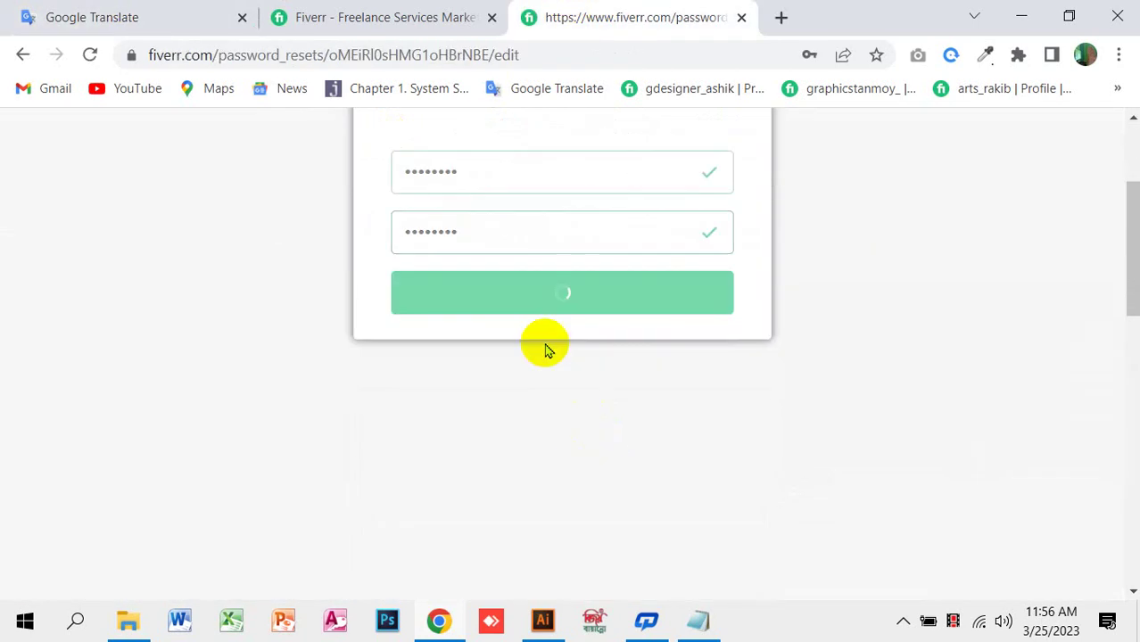
scroll(546, 344, "up", 1)
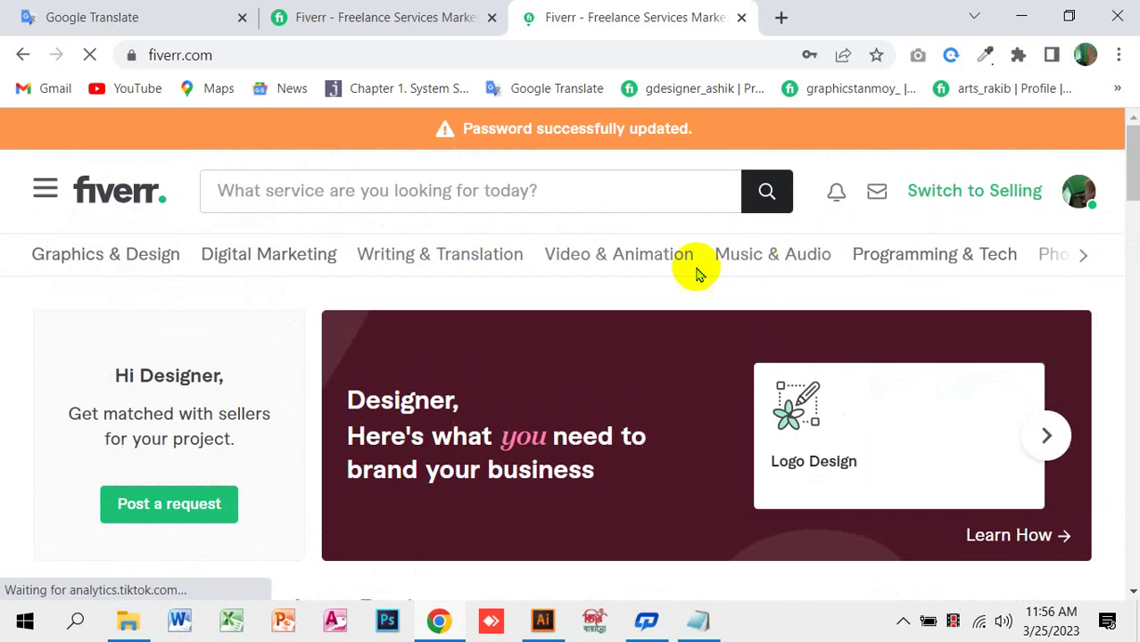
Step: Zoom out, close the duplicate Fiverr tab, and reach the seller profile via the account menu
key("ctrl+minus")
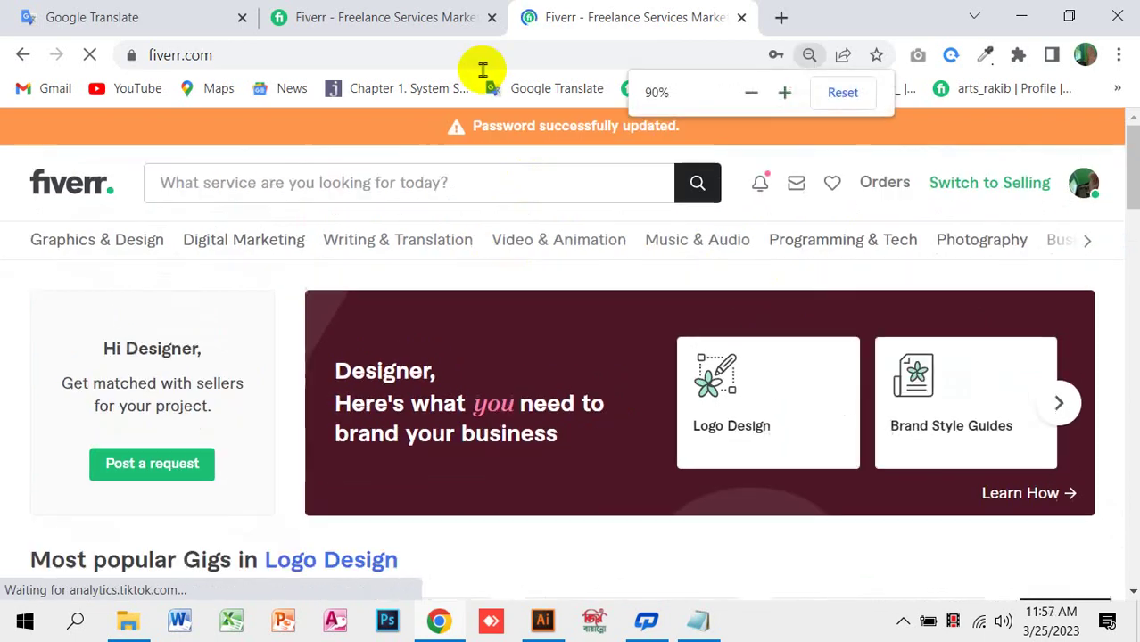
left_click(491, 17)
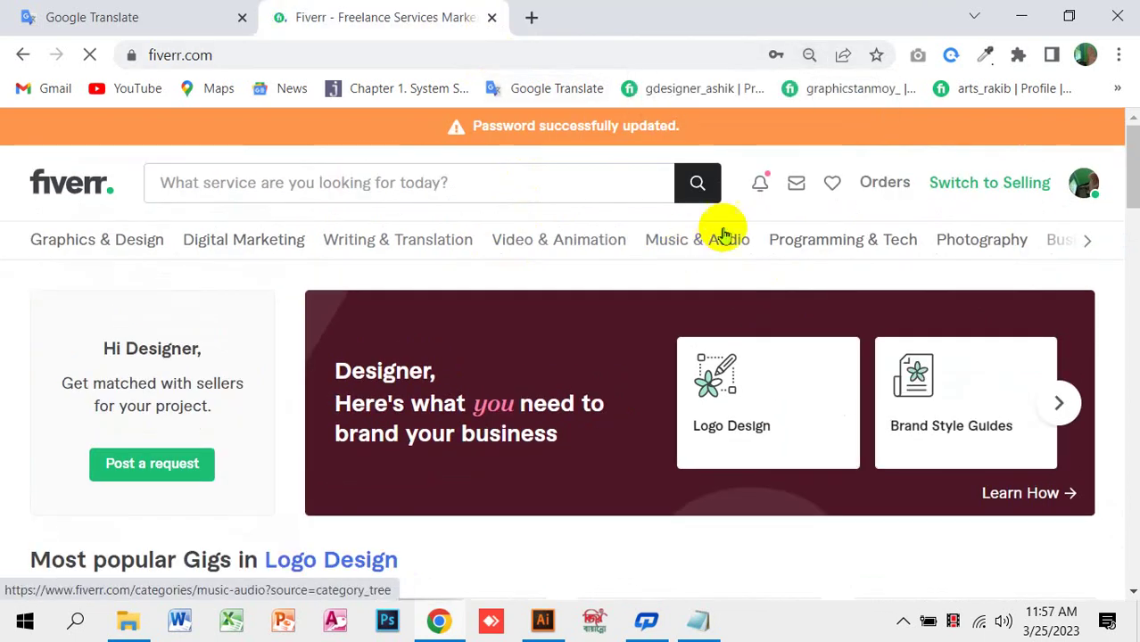
left_click(760, 186)
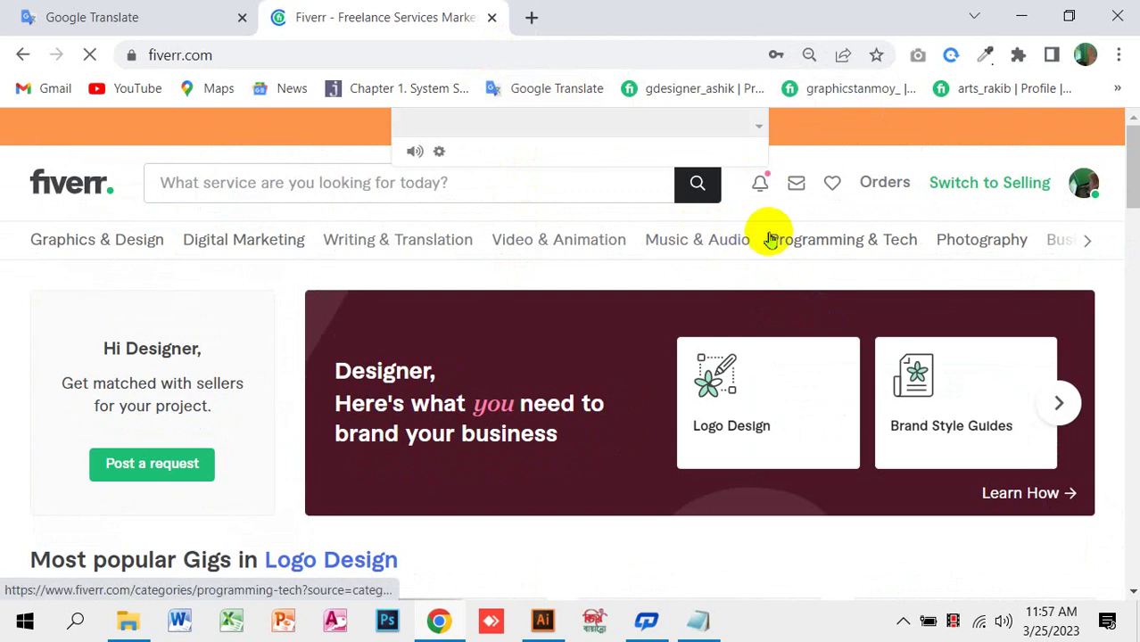
left_click(1081, 194)
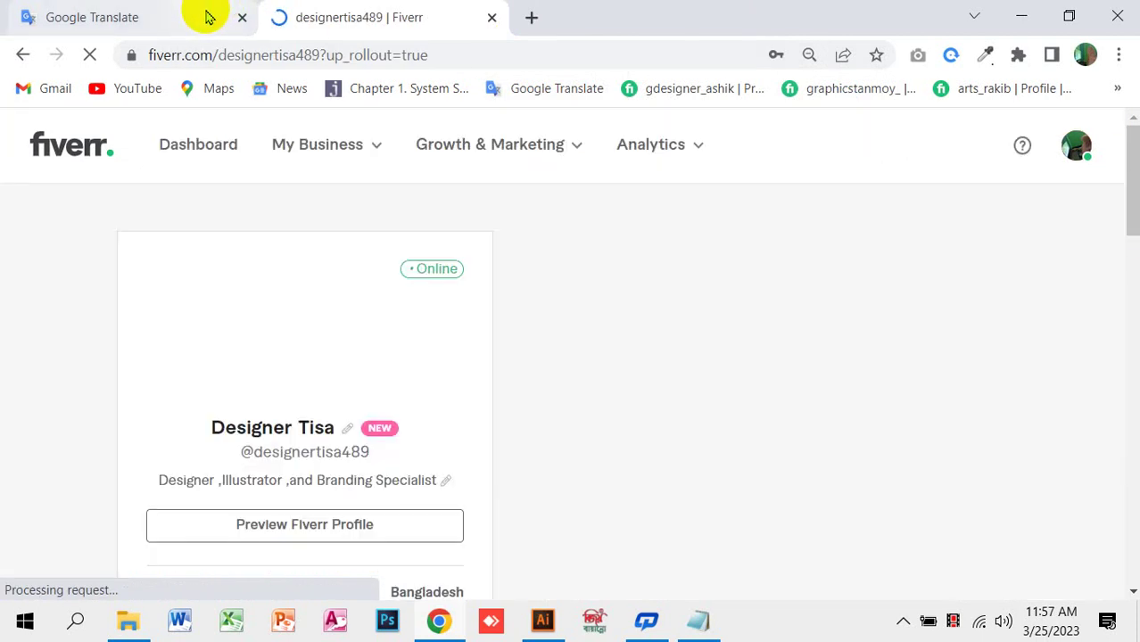
Step: Replace the full display name with a first-name-and-initial version and save it
scroll(553, 214, "down", 1)
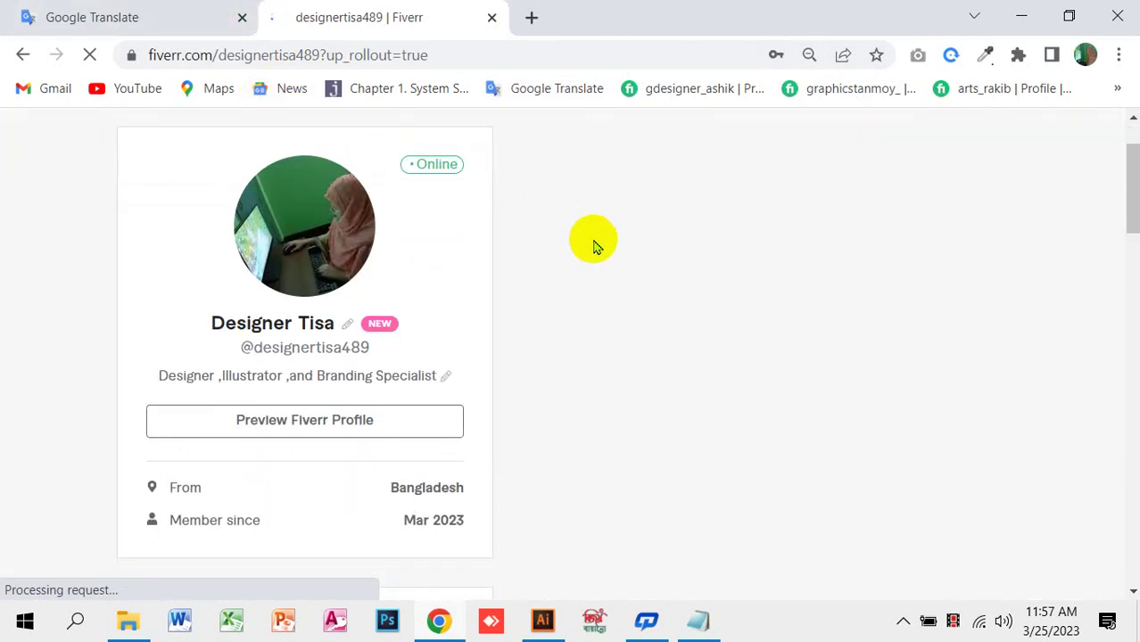
scroll(616, 250, "down", 1)
scroll(579, 259, "up", 2)
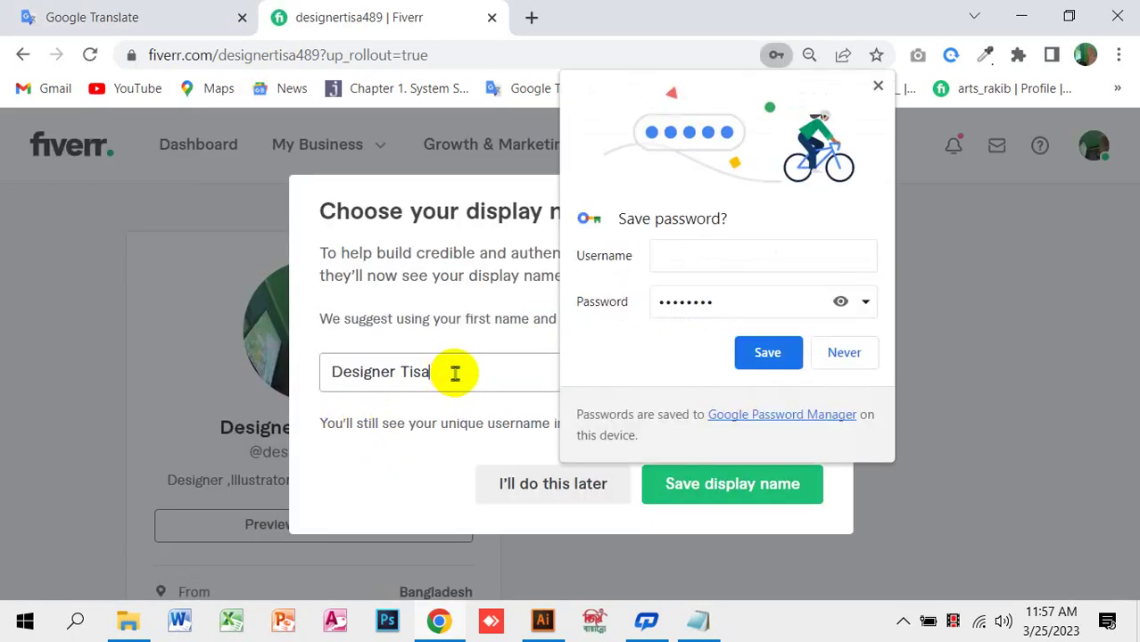
left_click_drag(450, 373, 272, 381)
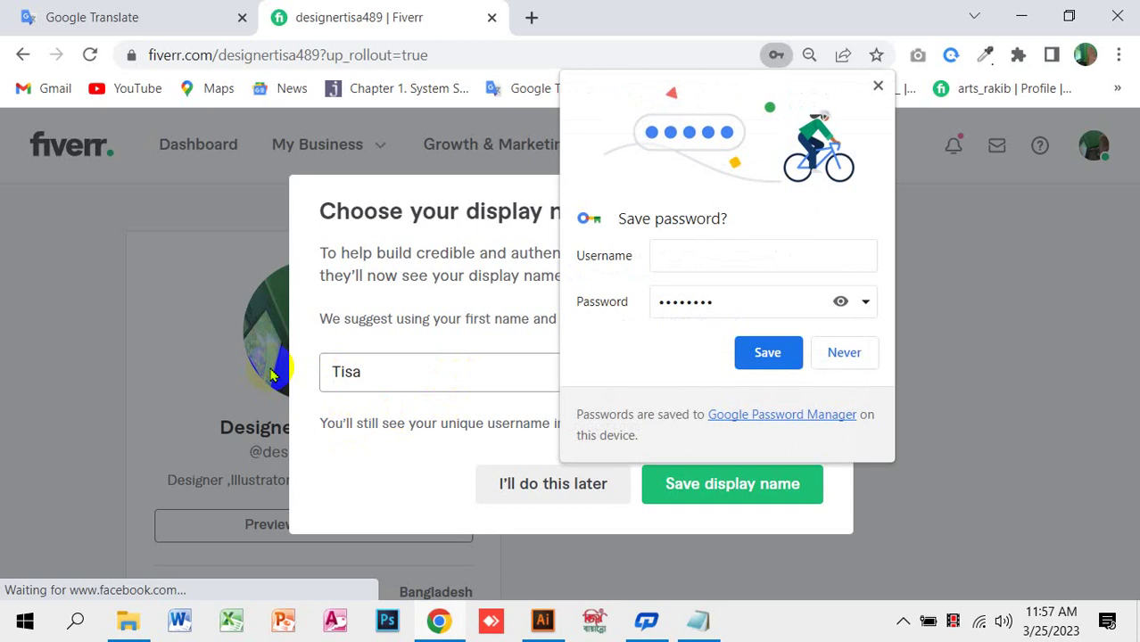
type("D")
left_click(749, 495)
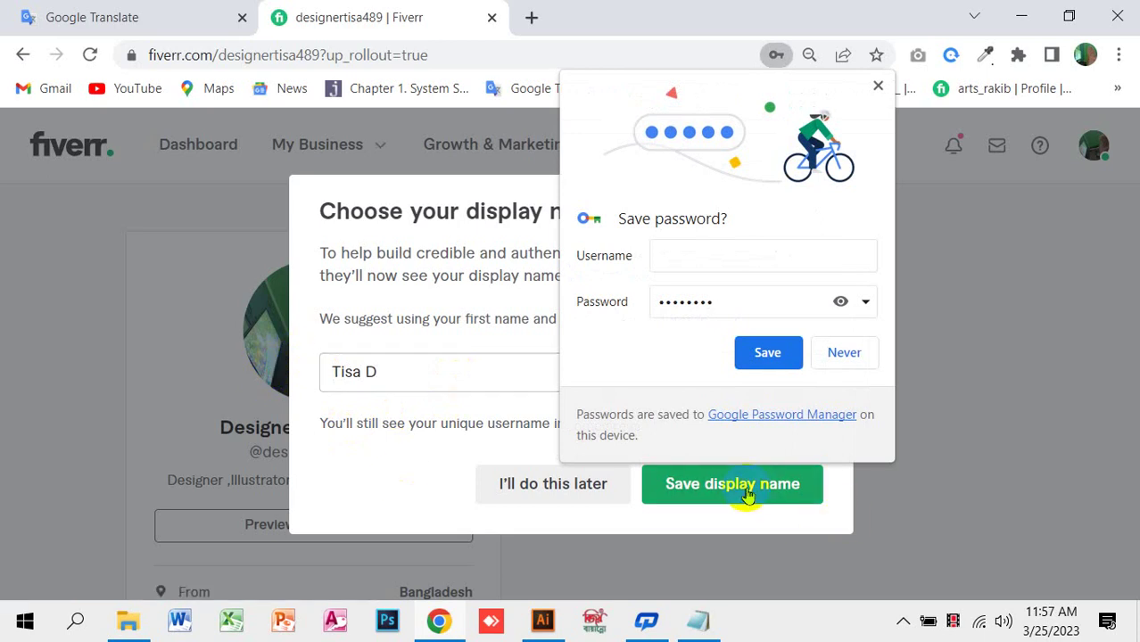
left_click(878, 86)
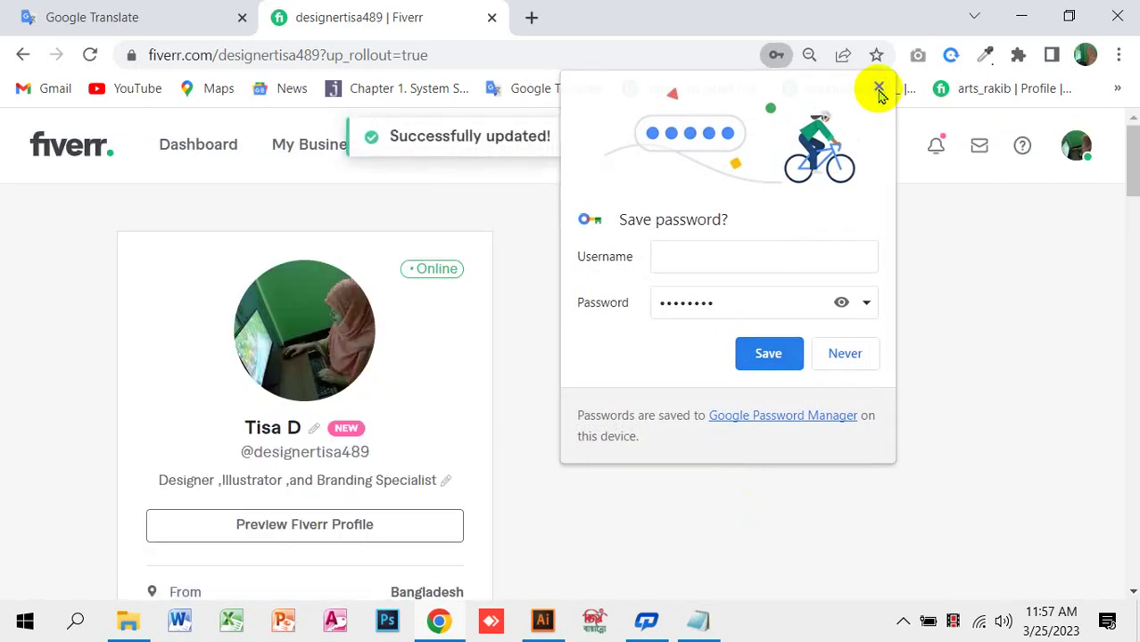
Step: Scroll through the updated seller profile page to review it
scroll(468, 420, "down", 2)
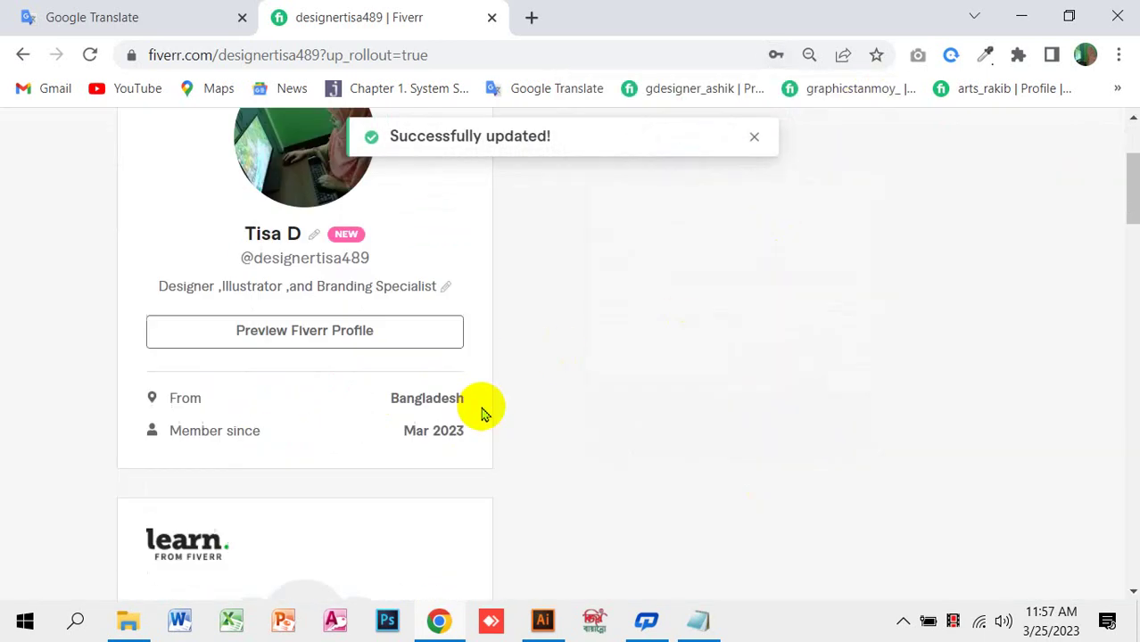
scroll(588, 366, "down", 4)
scroll(535, 384, "down", 3)
scroll(509, 393, "down", 5)
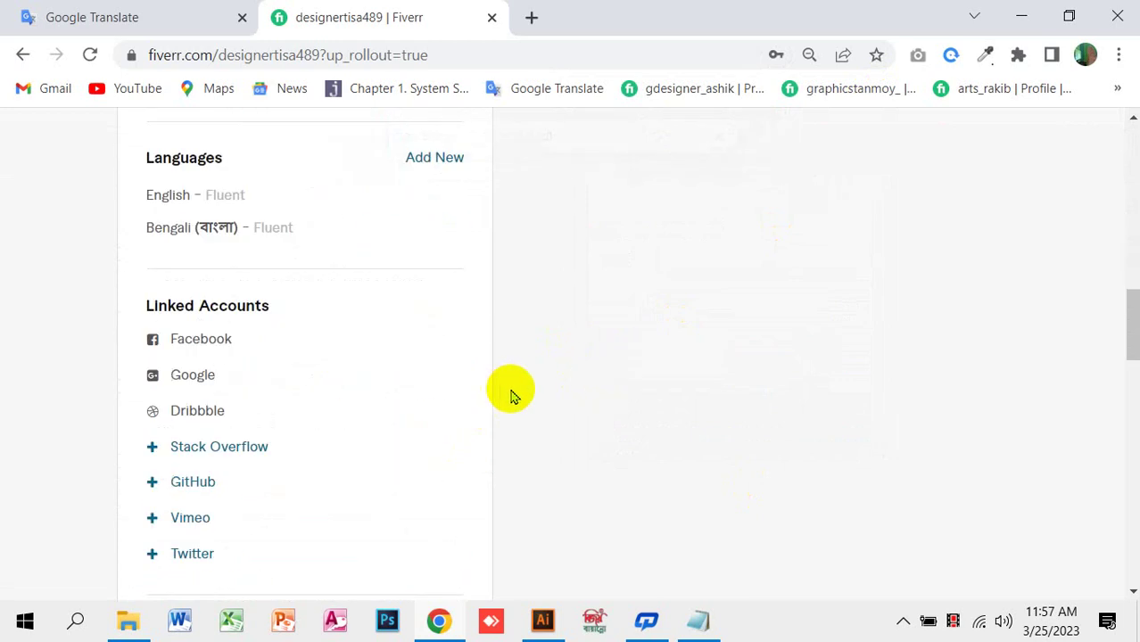
scroll(514, 395, "down", 5)
scroll(521, 397, "down", 5)
scroll(523, 393, "down", 3)
scroll(522, 389, "up", 15)
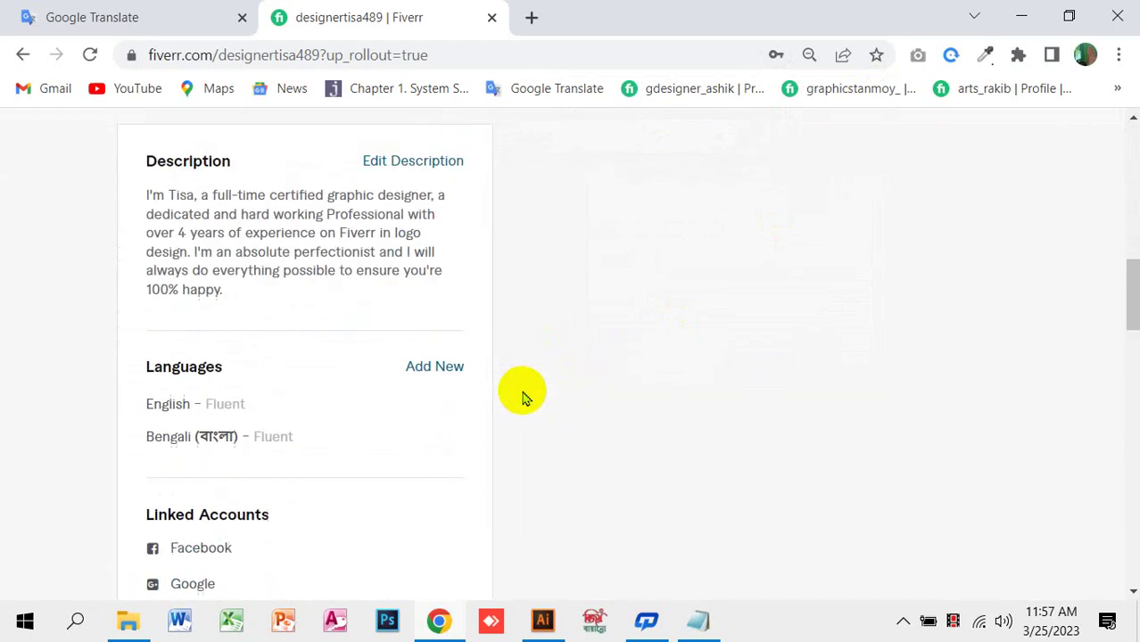
scroll(522, 390, "up", 8)
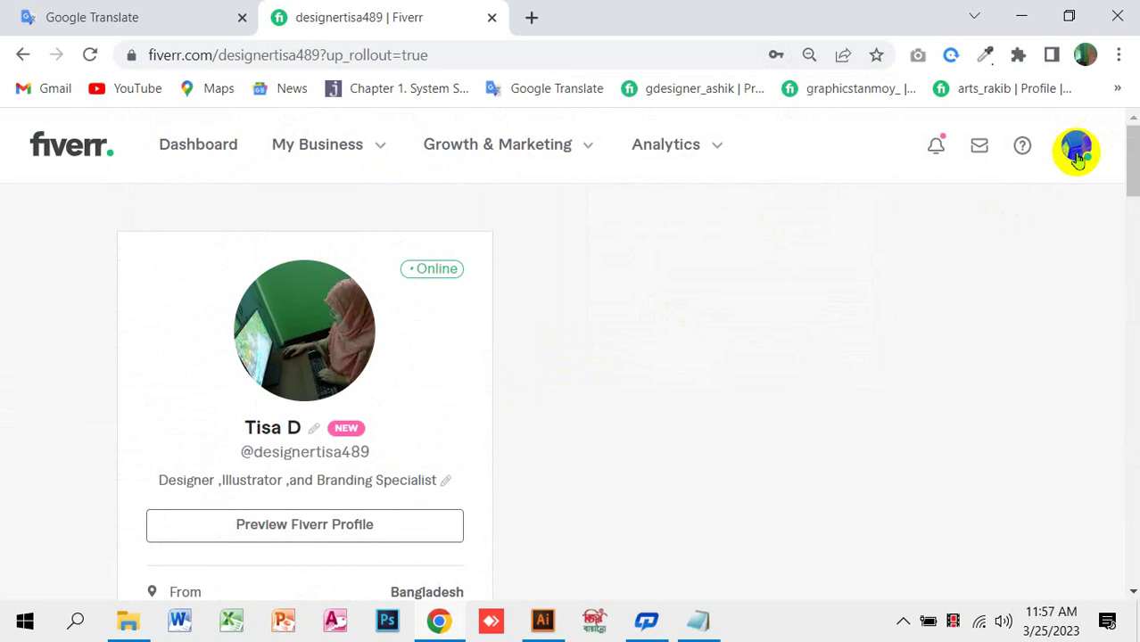
left_click(1075, 163)
scroll(781, 275, "down", 2, "ctrl")
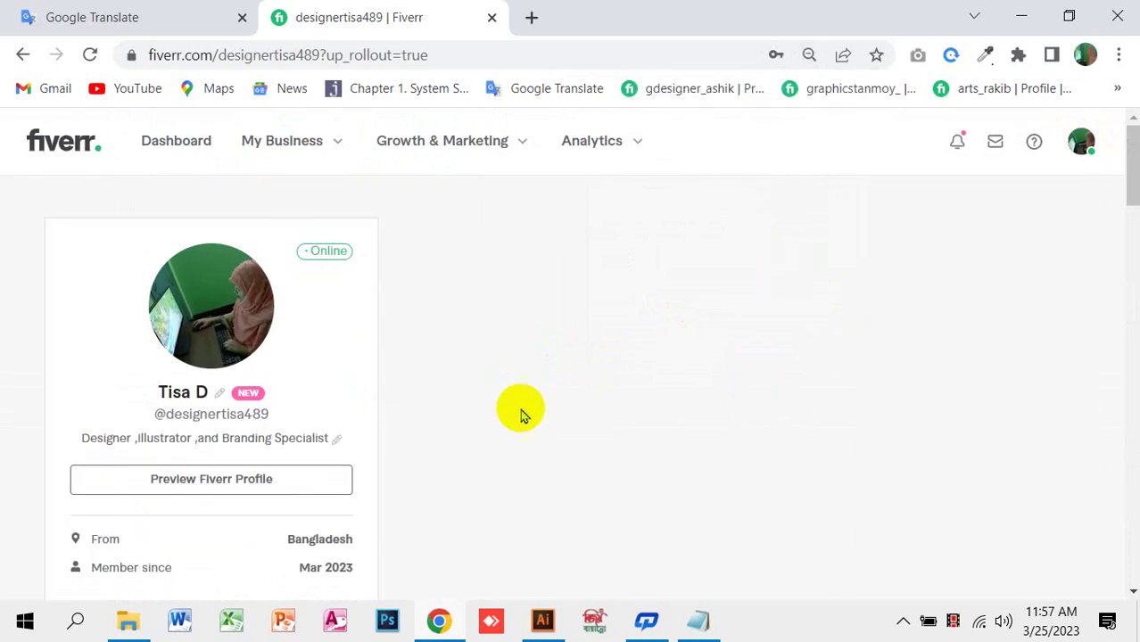
scroll(571, 393, "down", 2)
scroll(571, 393, "up", 2)
mouse_move(289, 141)
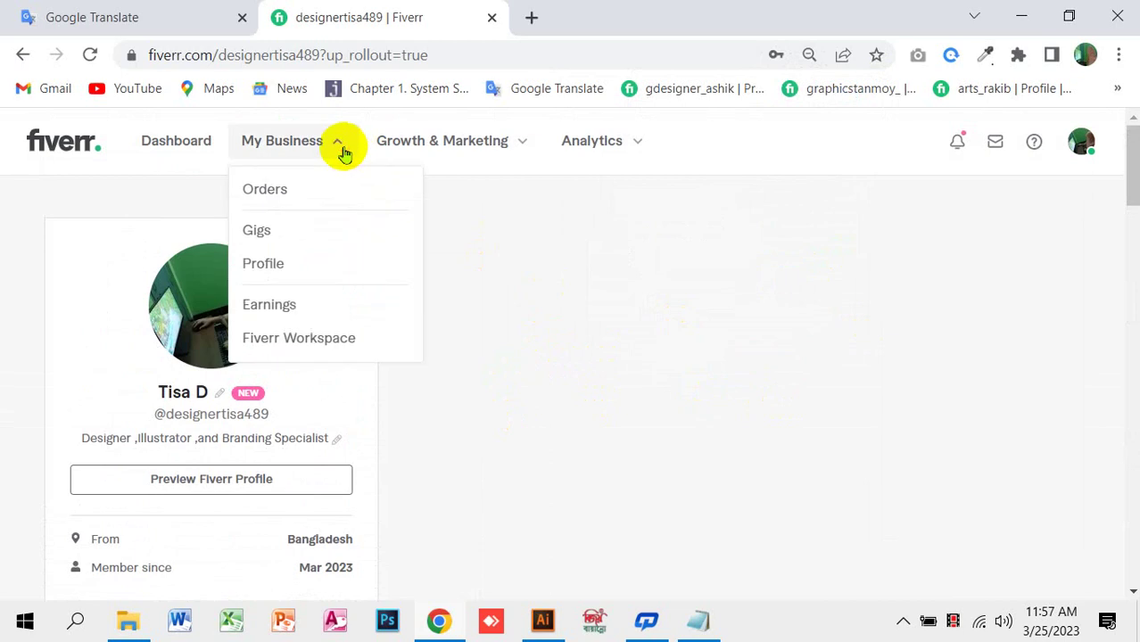
left_click(272, 237)
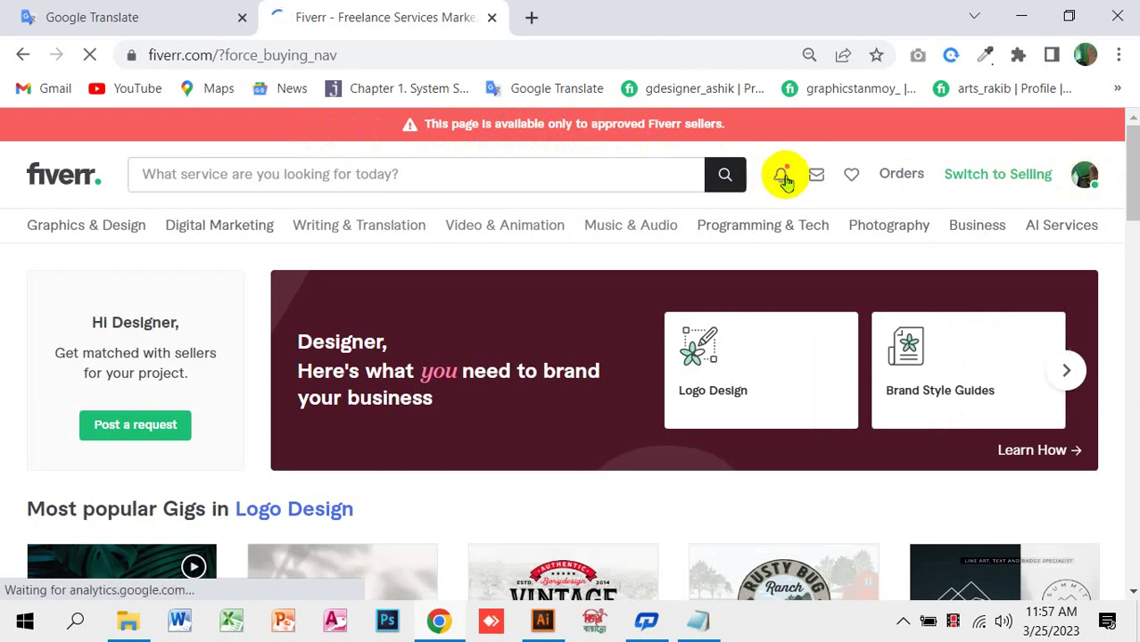
mouse_move(889, 225)
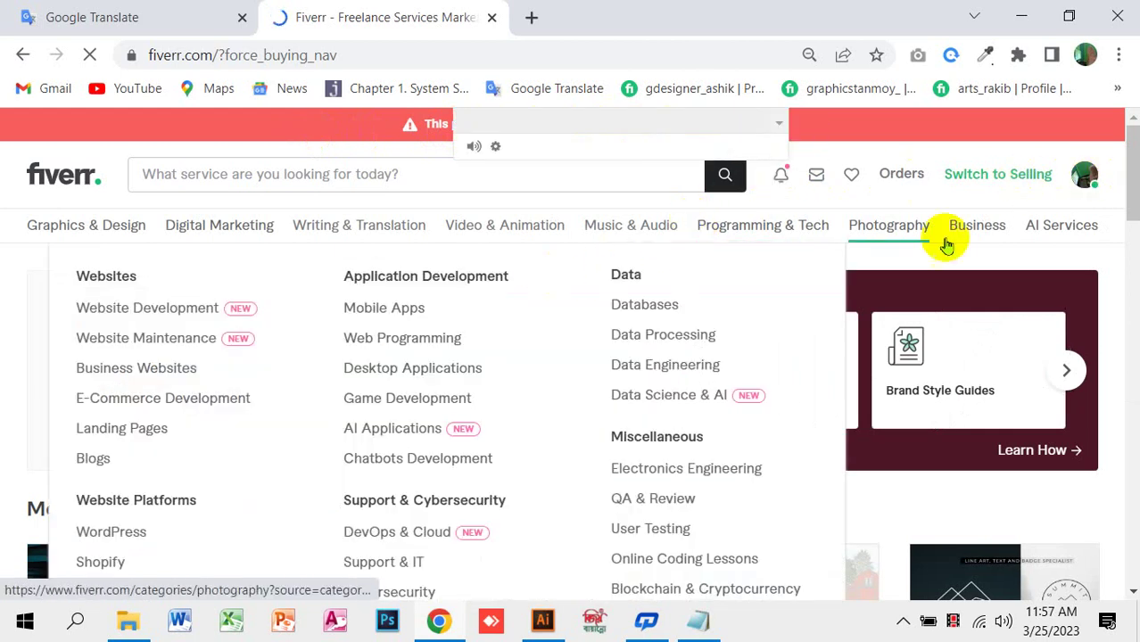
left_click(1084, 176)
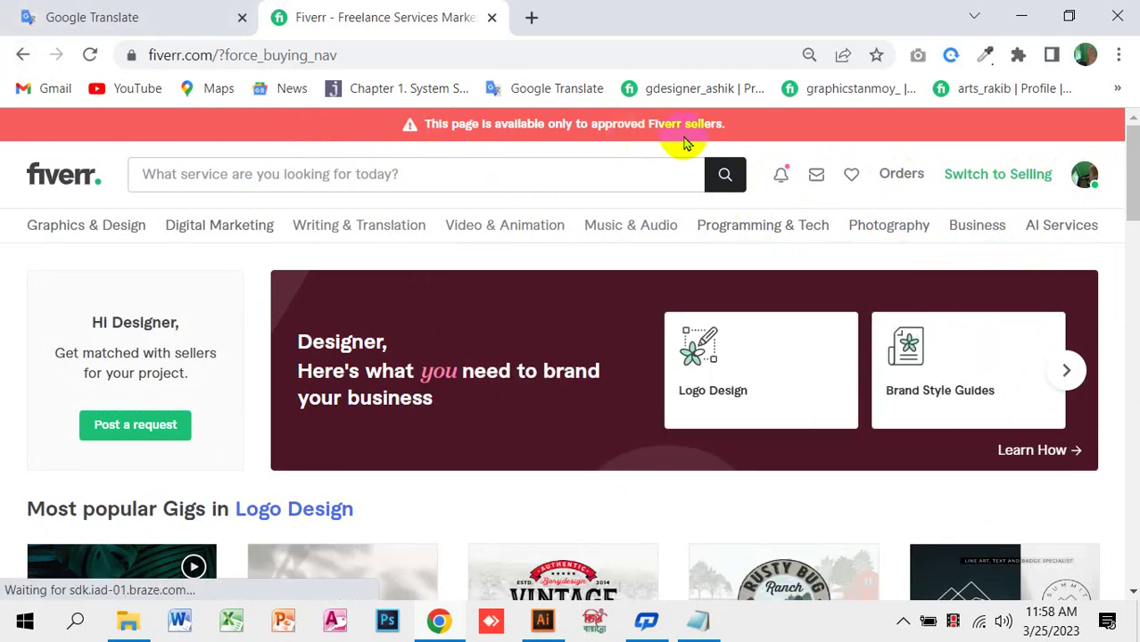
left_click(23, 55)
left_click(24, 56)
left_click(56, 57)
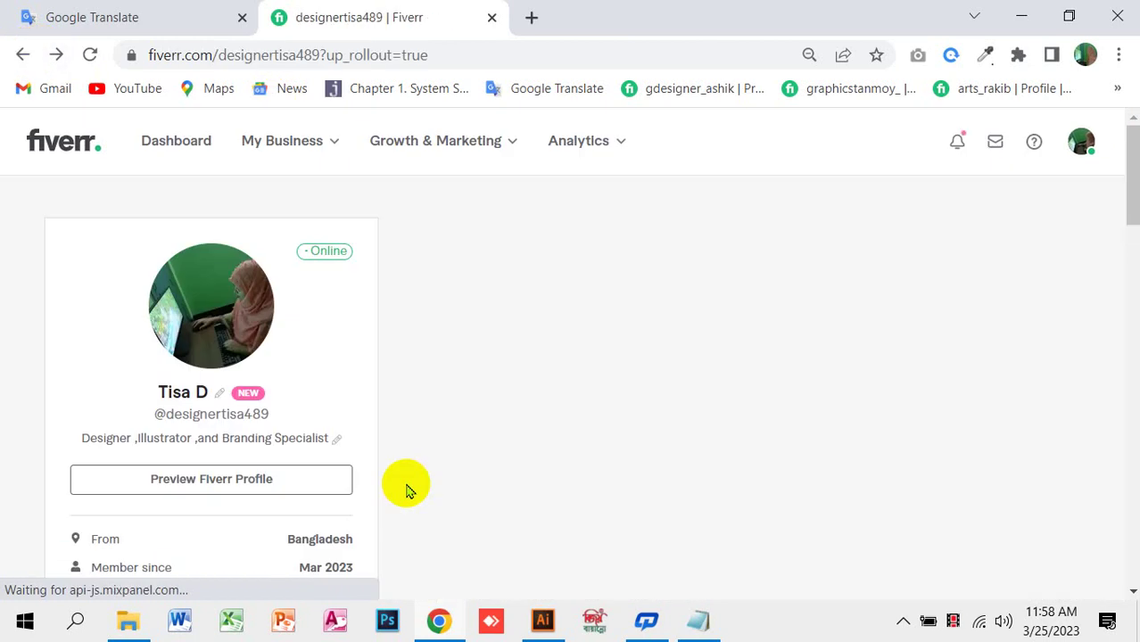
scroll(497, 454, "down", 3)
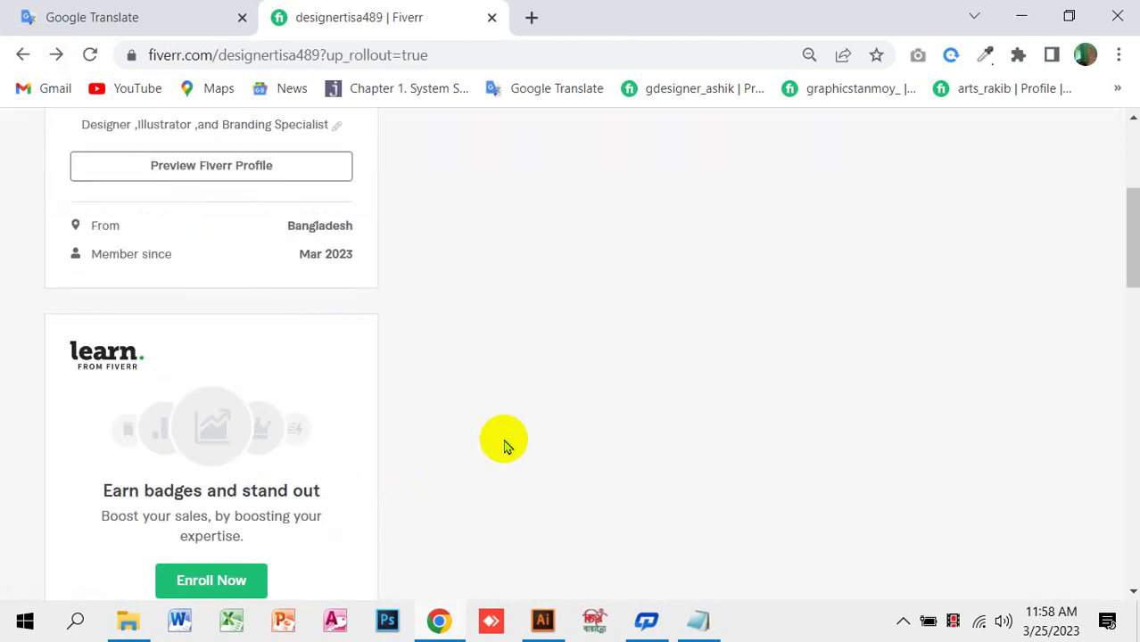
scroll(504, 437, "down", 2)
scroll(504, 429, "down", 4)
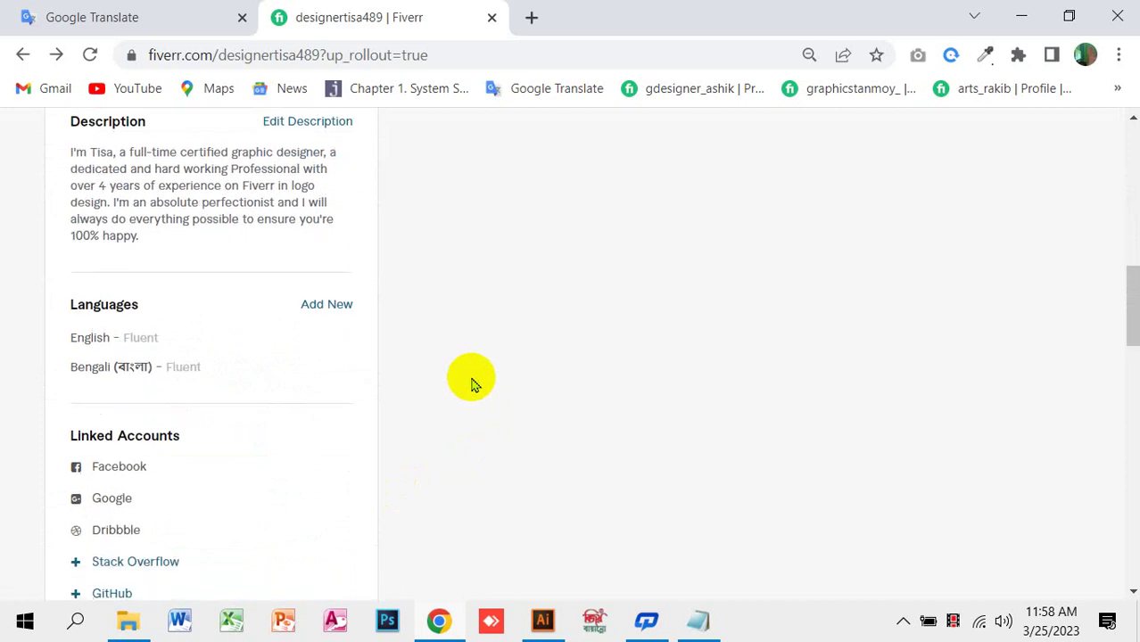
scroll(469, 379, "down", 3)
scroll(477, 383, "down", 4)
scroll(481, 382, "up", 1)
scroll(481, 382, "up", 6)
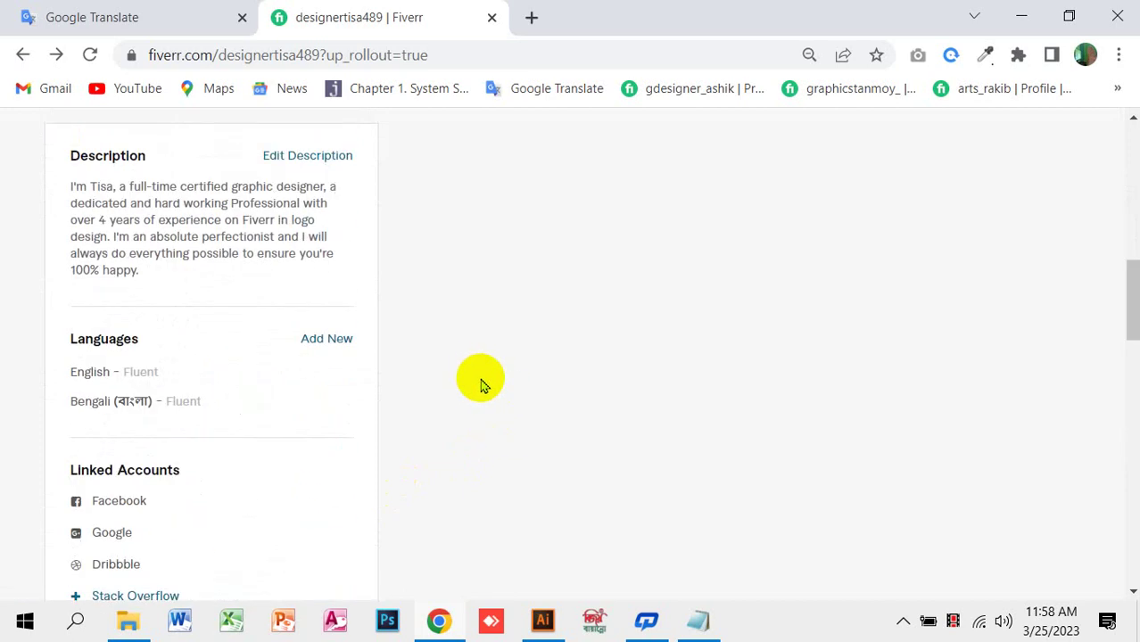
scroll(482, 385, "up", 7)
scroll(480, 386, "up", 1)
left_click(1081, 147)
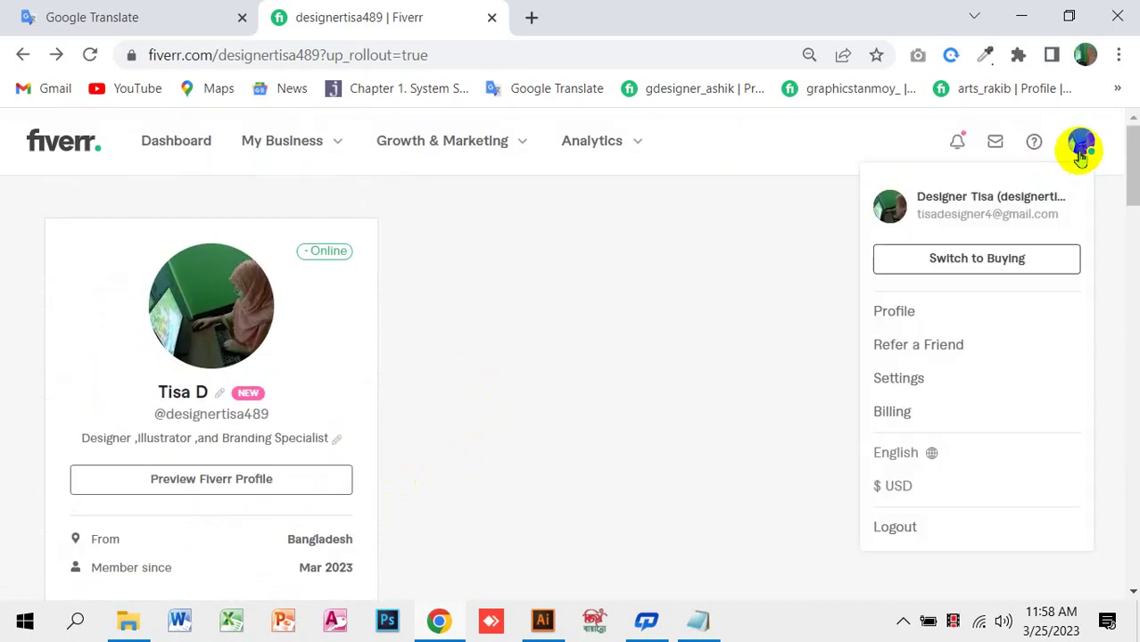
left_click(687, 272)
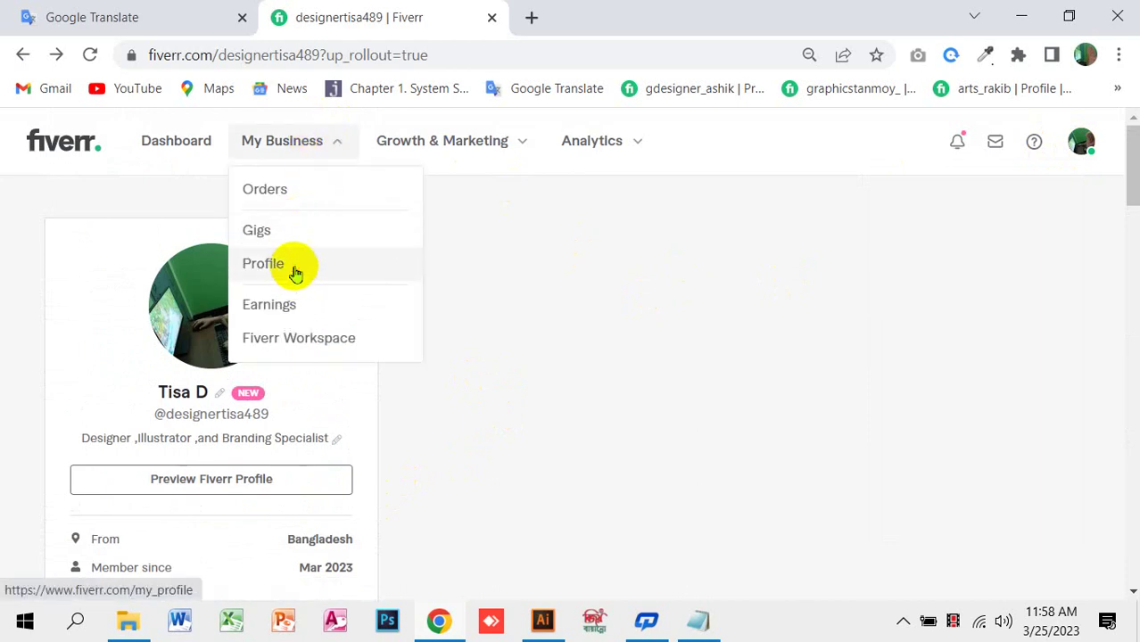
left_click(295, 264)
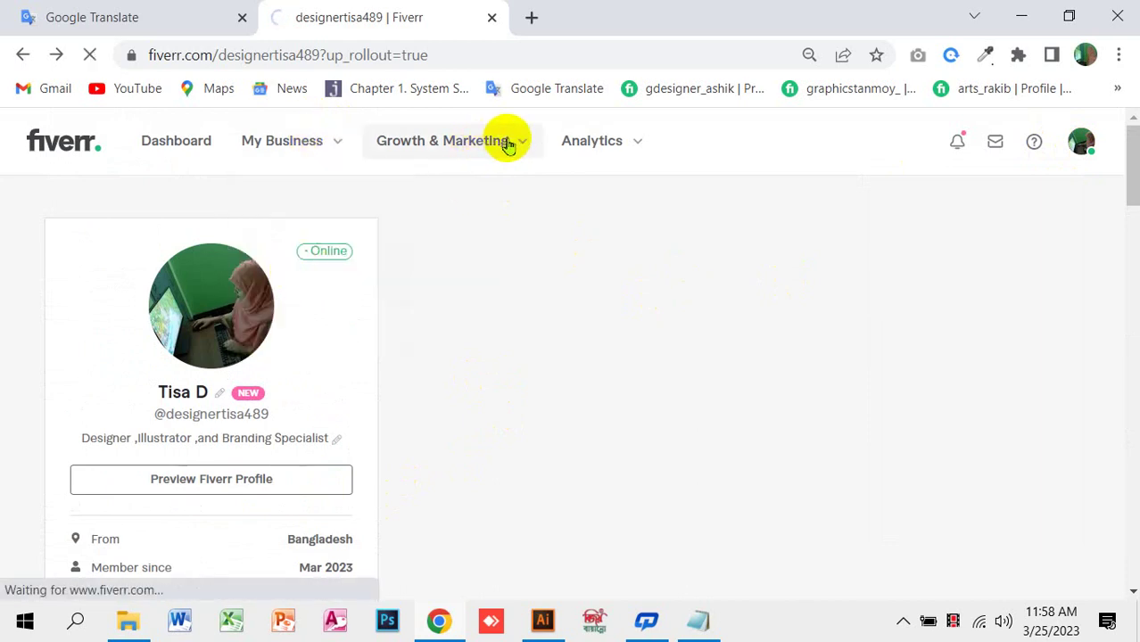
Step: Log out of the Fiverr account from the avatar menu and close the Chrome window
left_click(615, 141)
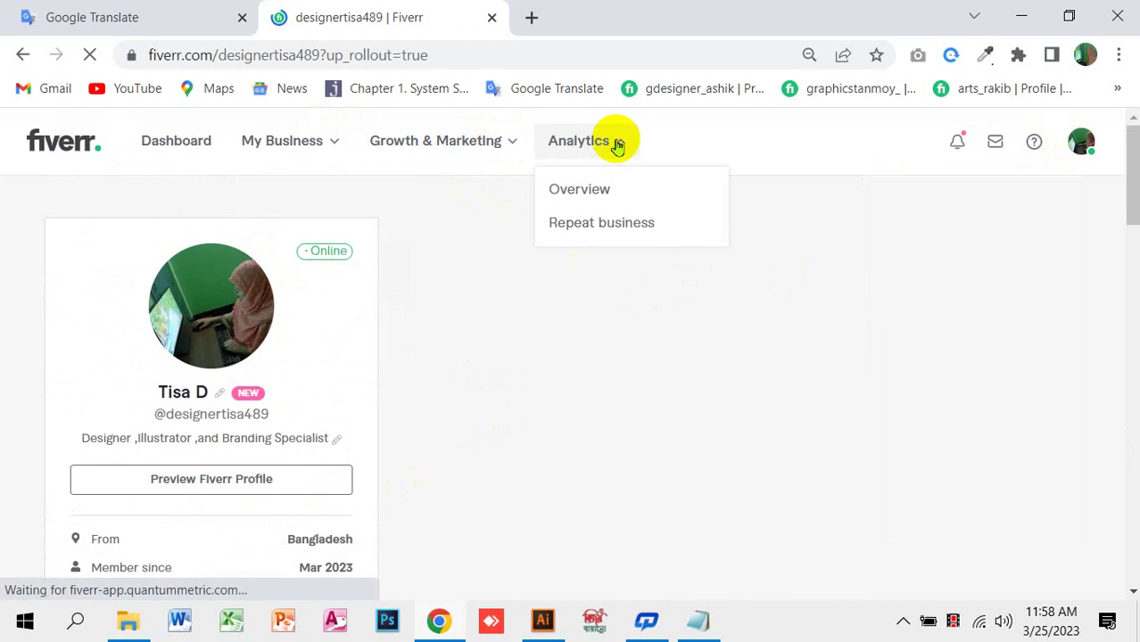
left_click(618, 144)
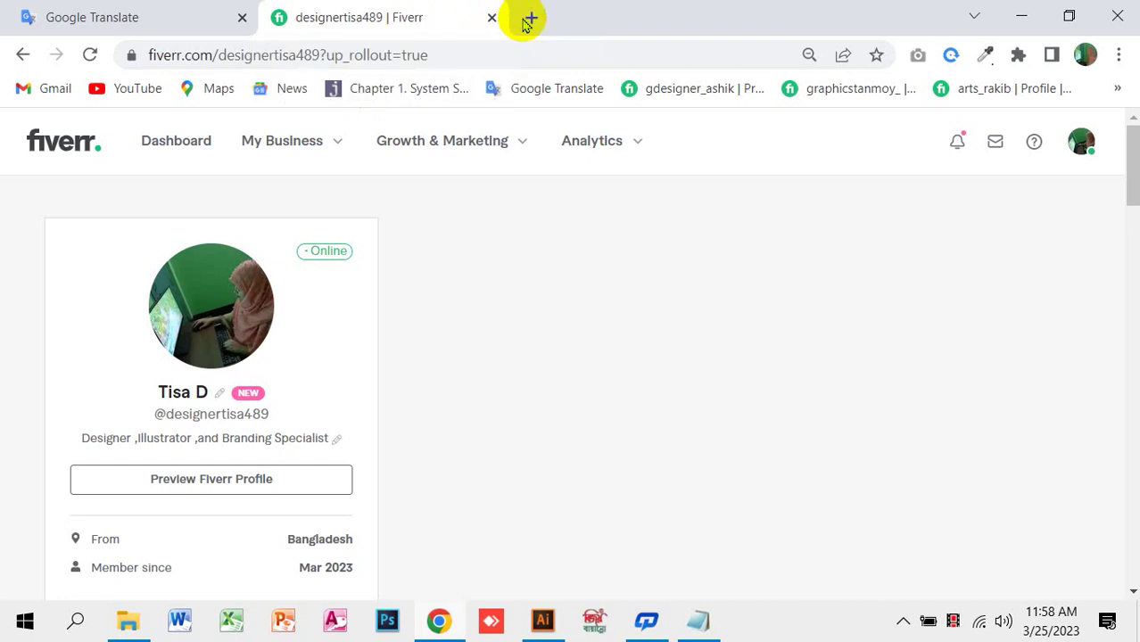
left_click(528, 18)
left_click(489, 18)
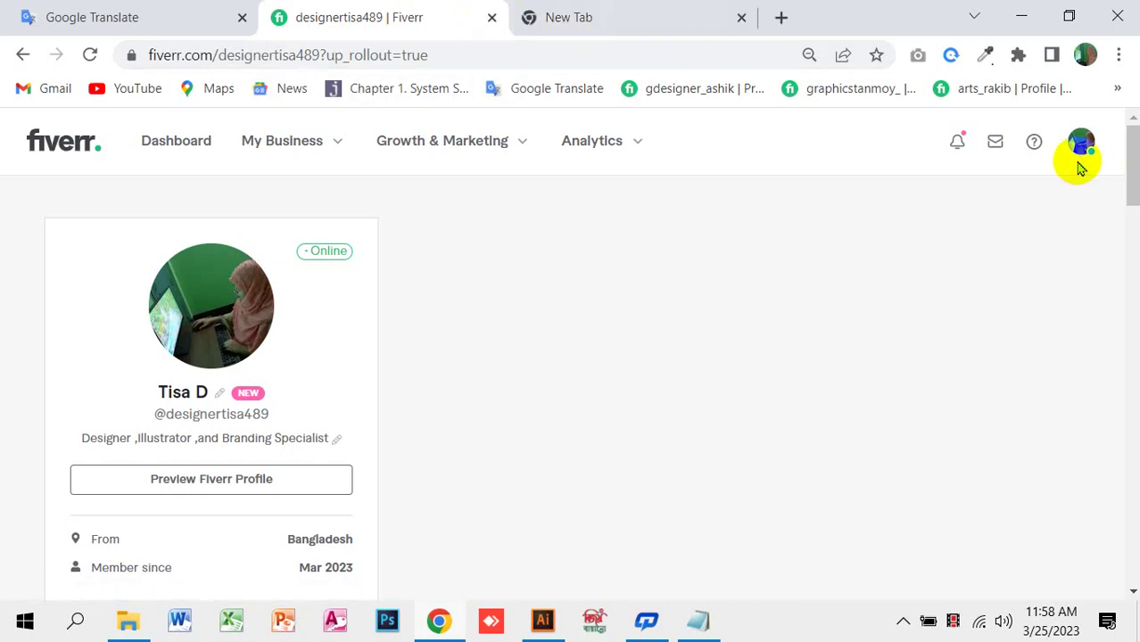
left_click(1082, 143)
left_click(897, 531)
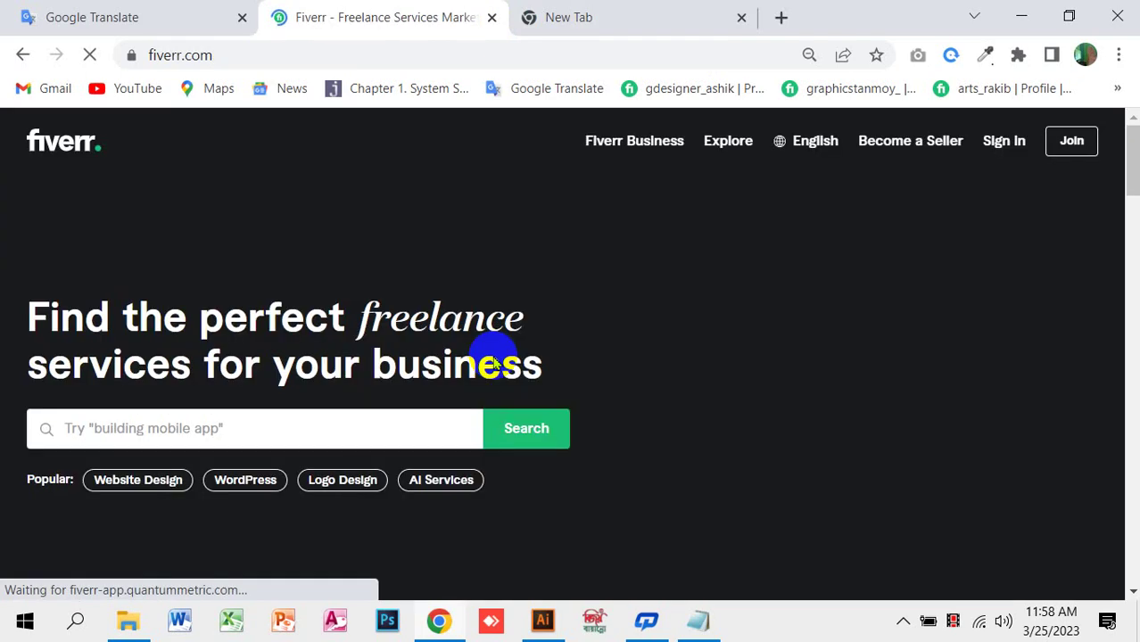
left_click(1118, 16)
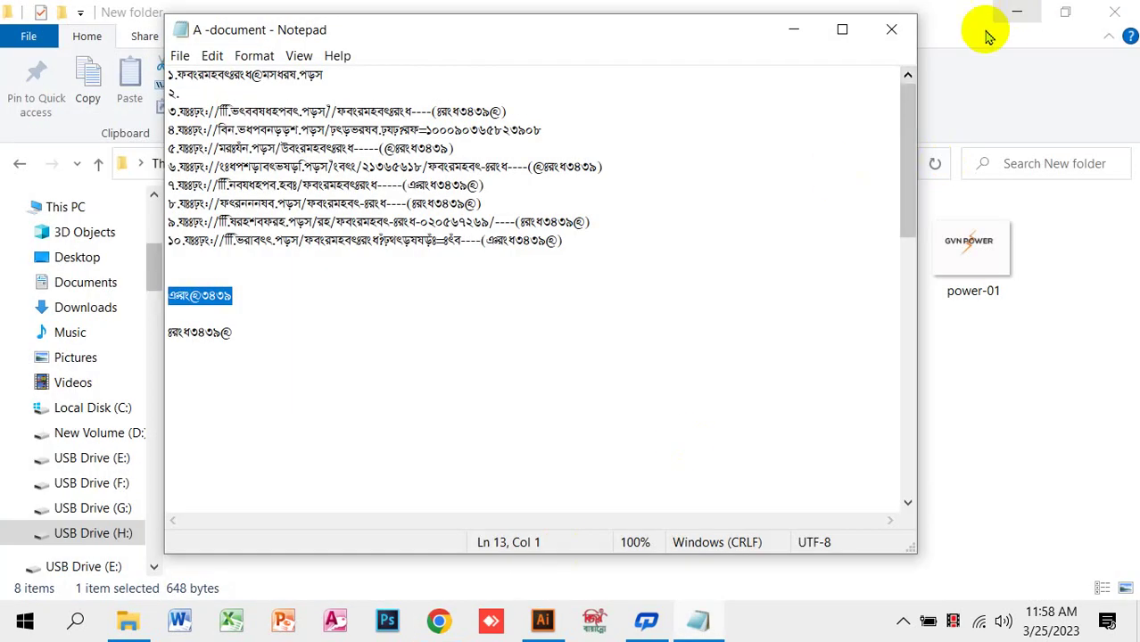
Step: Close Notepad and the folder window, then relaunch Chrome
left_click(891, 29)
left_click(1127, 14)
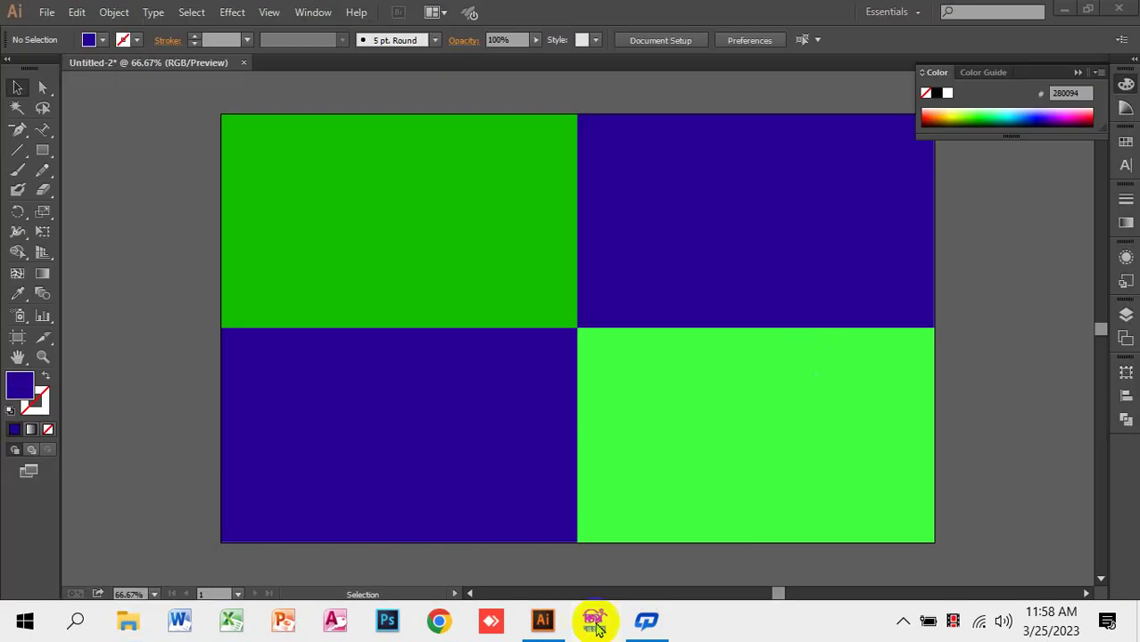
left_click(440, 622)
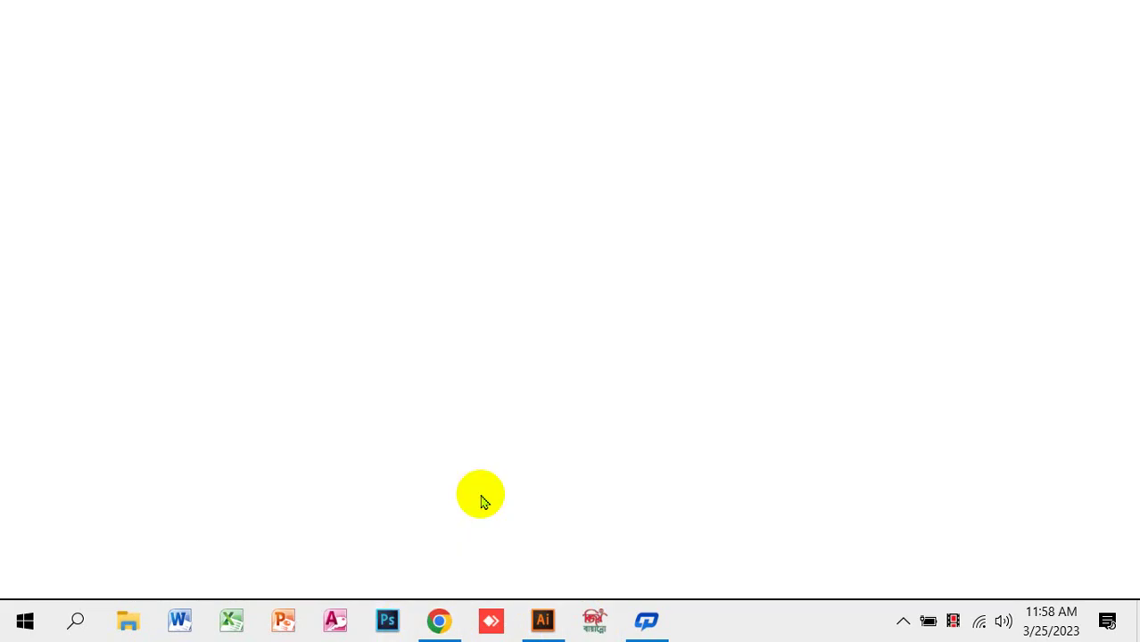
Step: Clear all-time browsing history, cookies and cached images and files in Chrome
key("ctrl+shift+Delete")
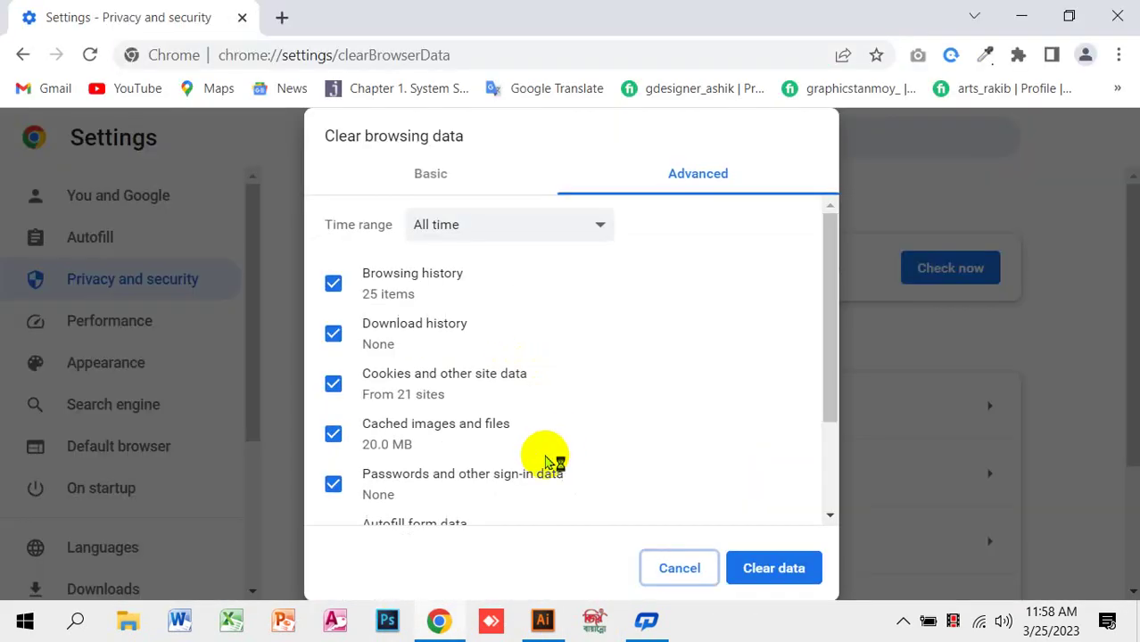
left_click(775, 562)
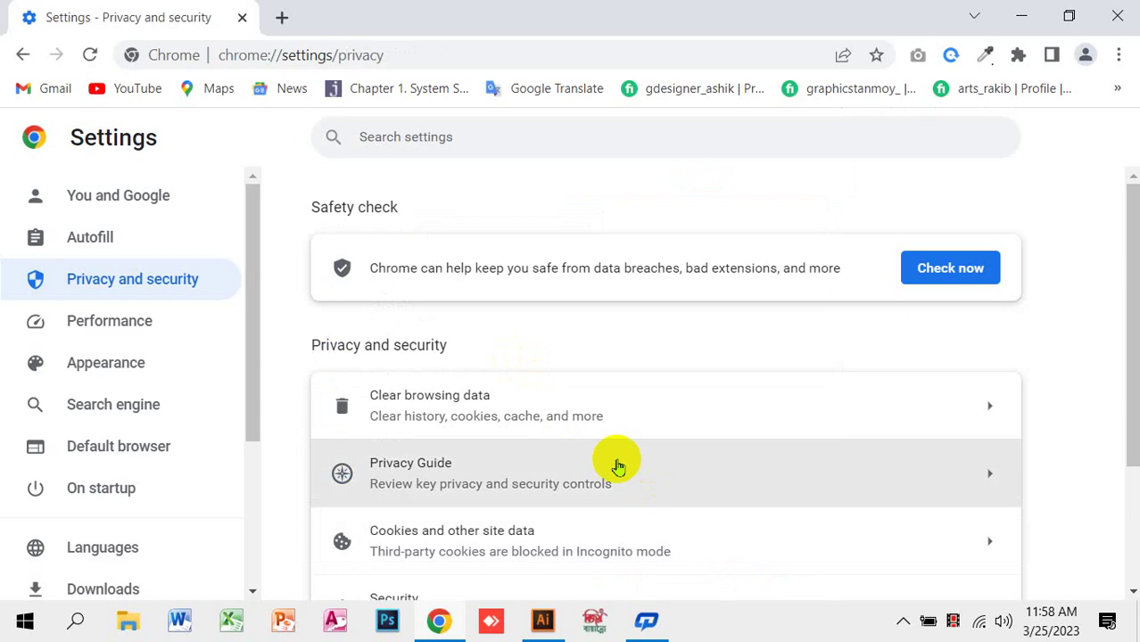
key("ctrl+shift+Delete")
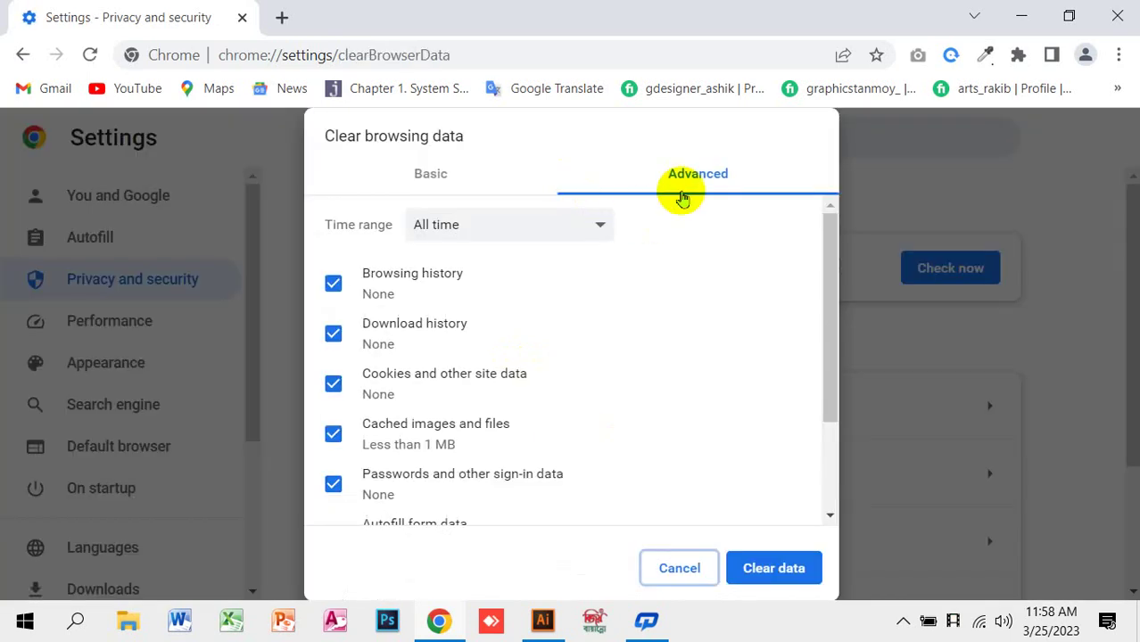
left_click(446, 189)
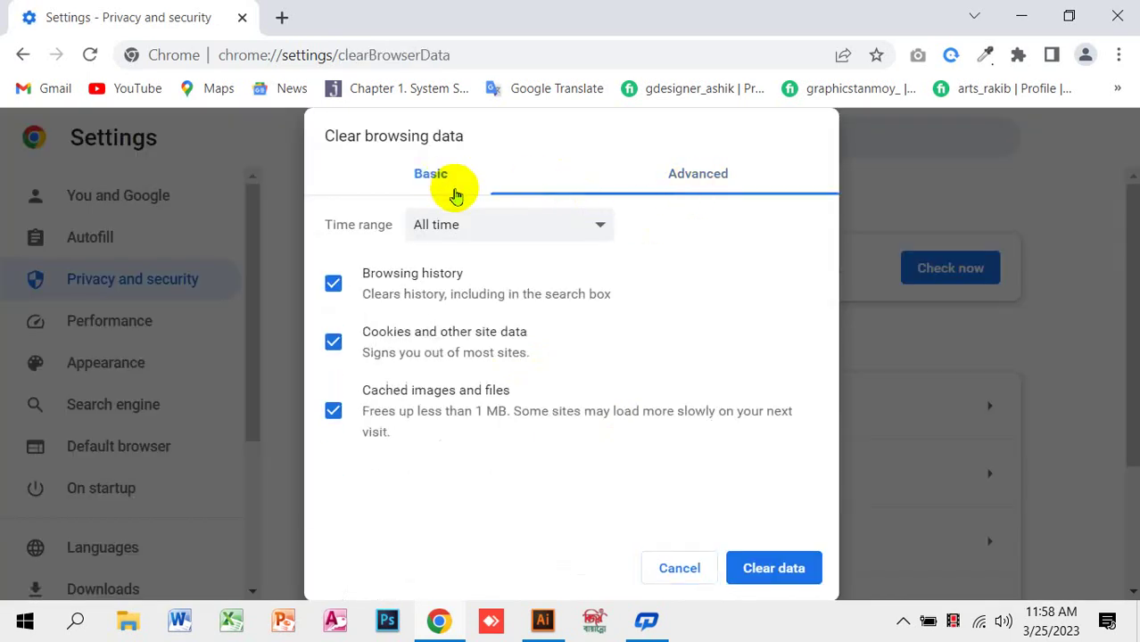
left_click(787, 573)
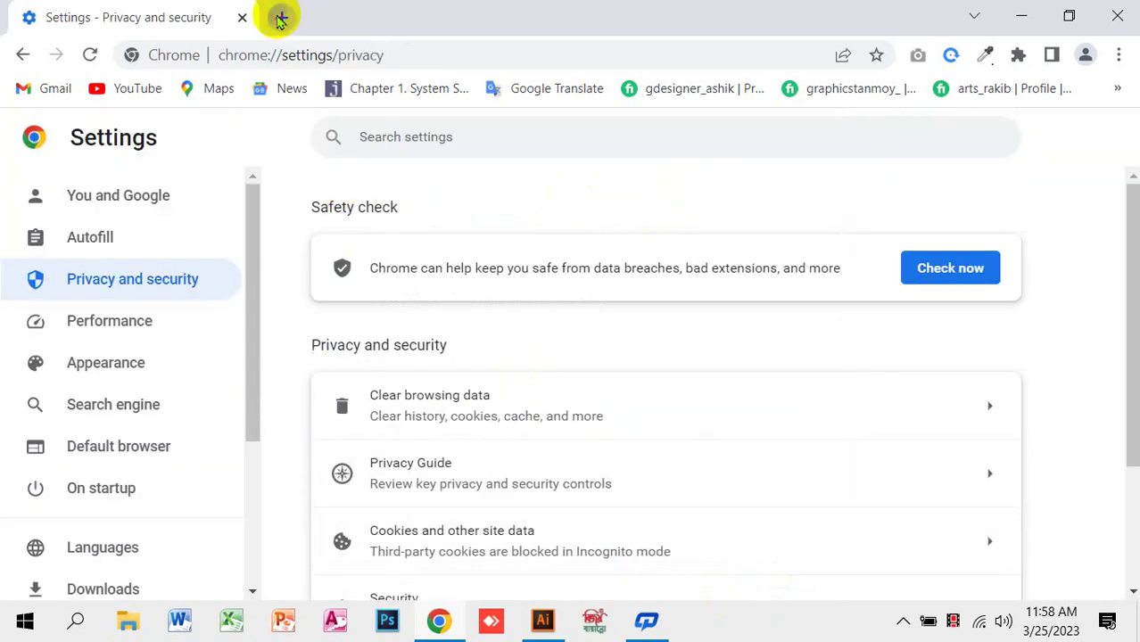
Step: Load fiverr.com in a new tab and close the Settings tab
left_click(282, 17)
type("fiverr.c")
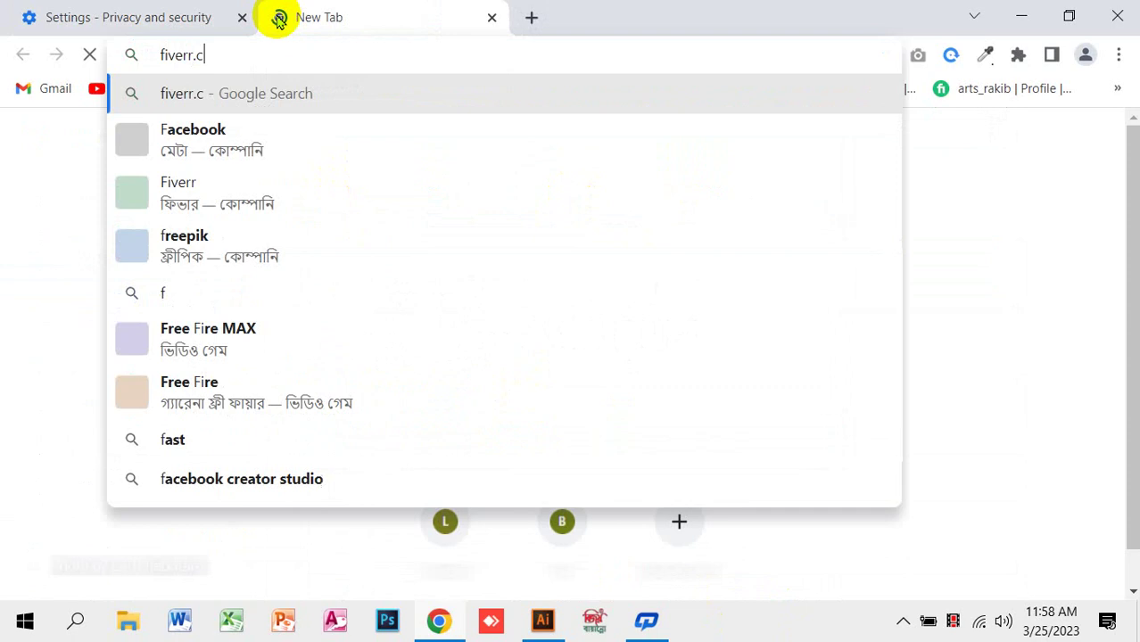
type("om")
key("Return")
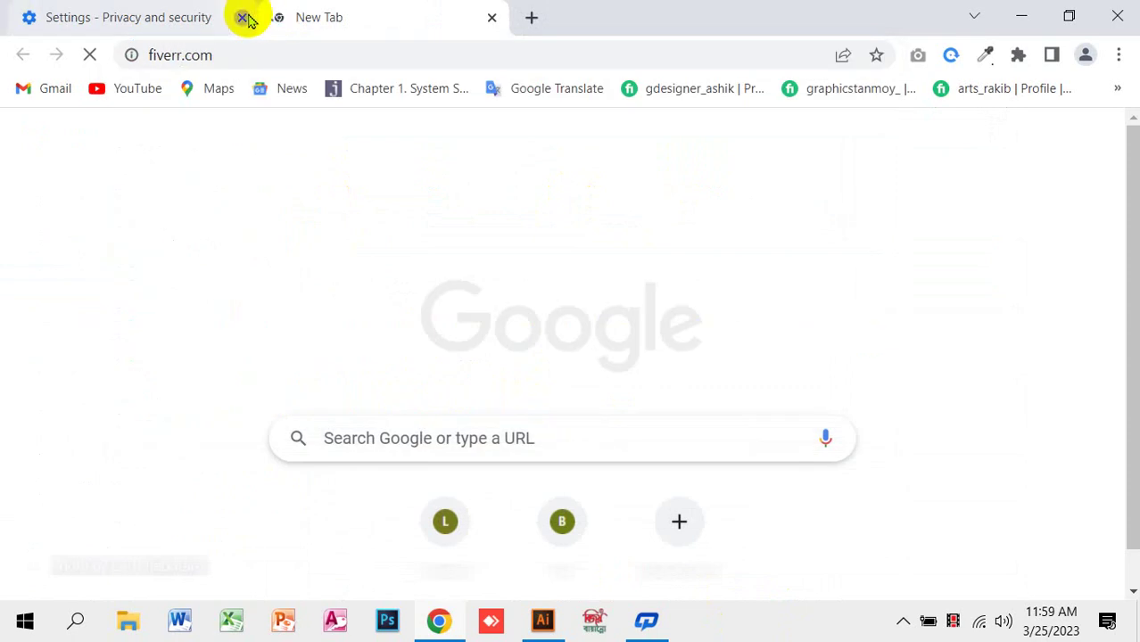
left_click(243, 18)
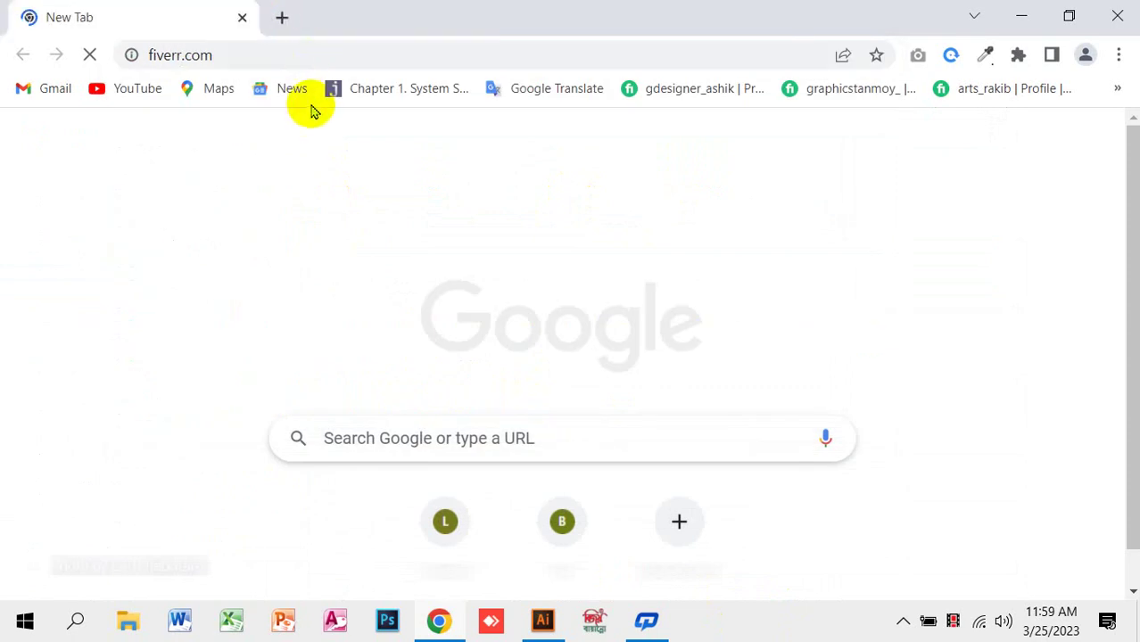
Step: Load gmail.com in a second new tab, then return to Fiverr
left_click(282, 17)
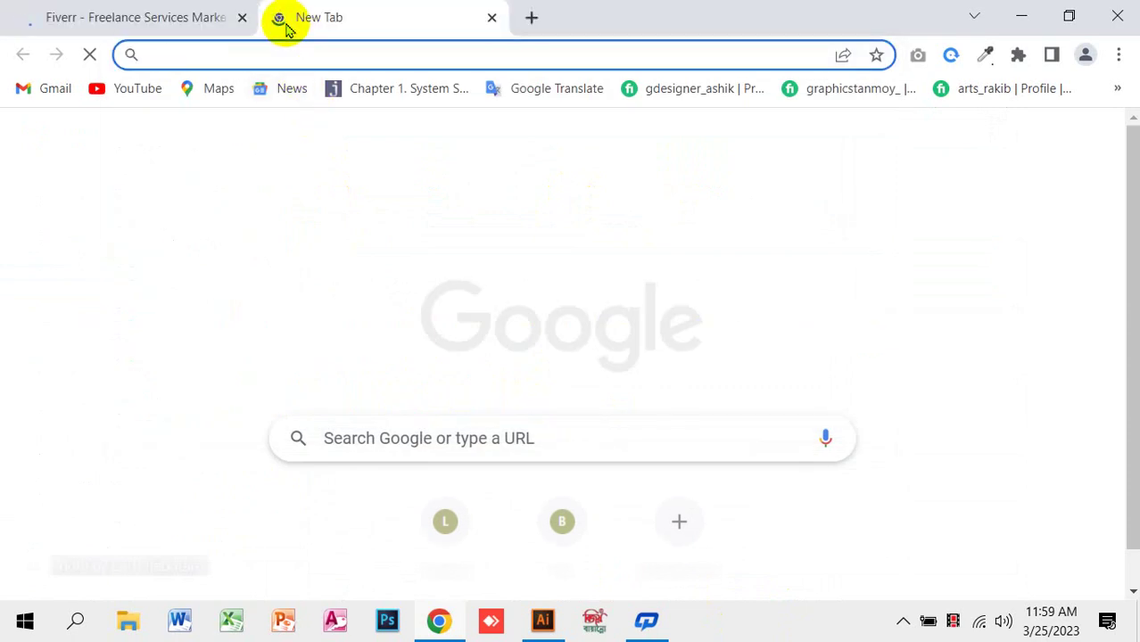
type("gmail.com")
key("Return")
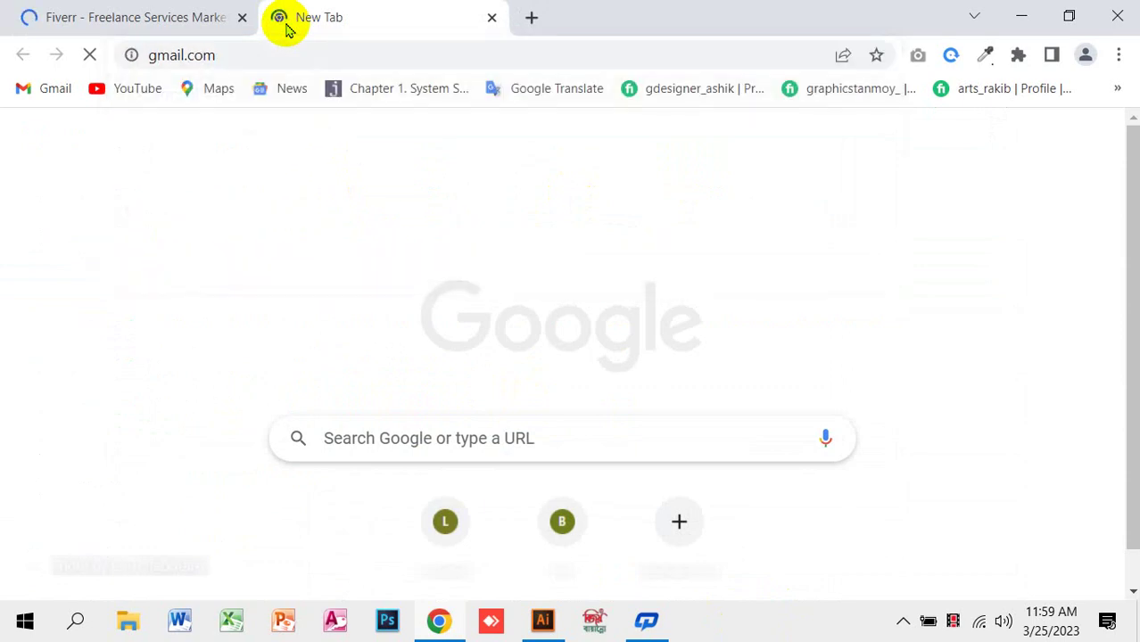
left_click(181, 7)
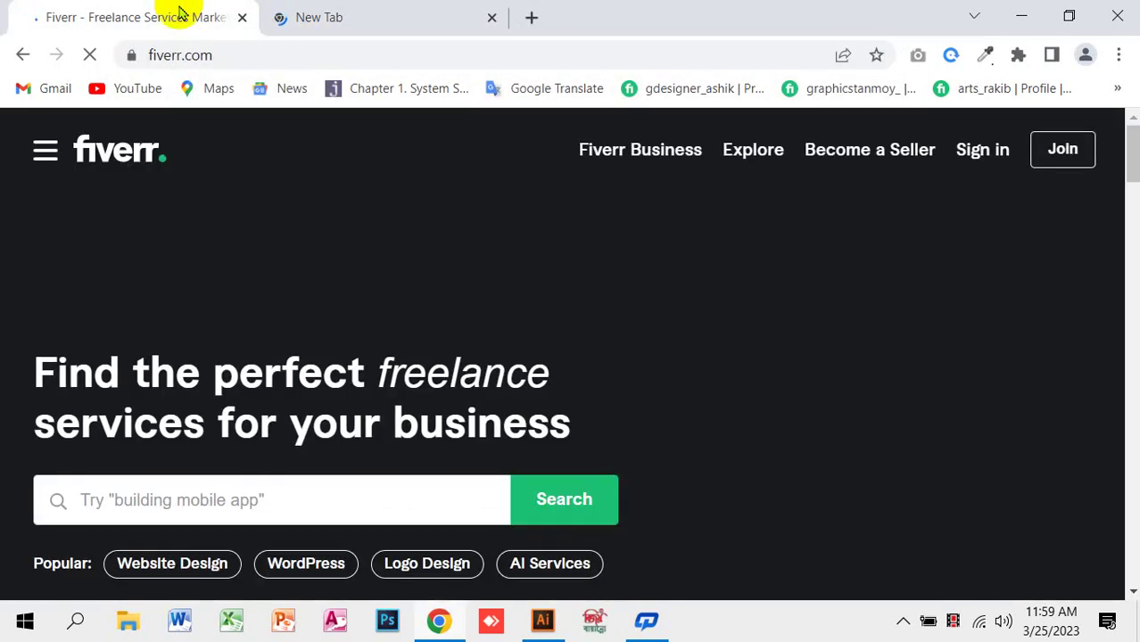
Step: Open Google Translate in a third new tab
left_click(532, 17)
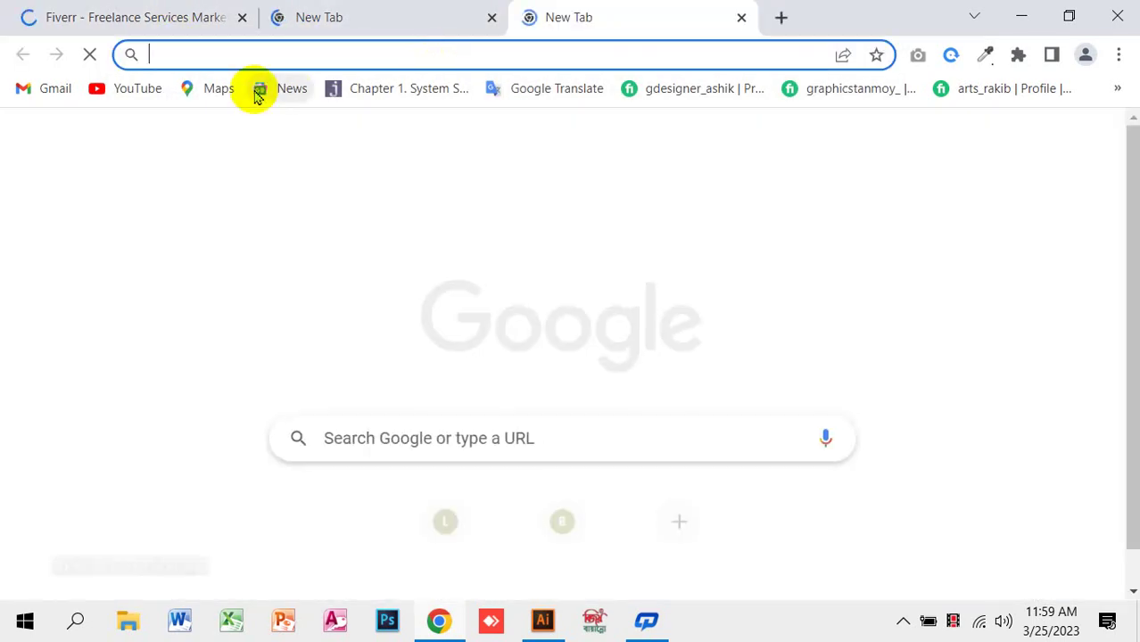
left_click(532, 93)
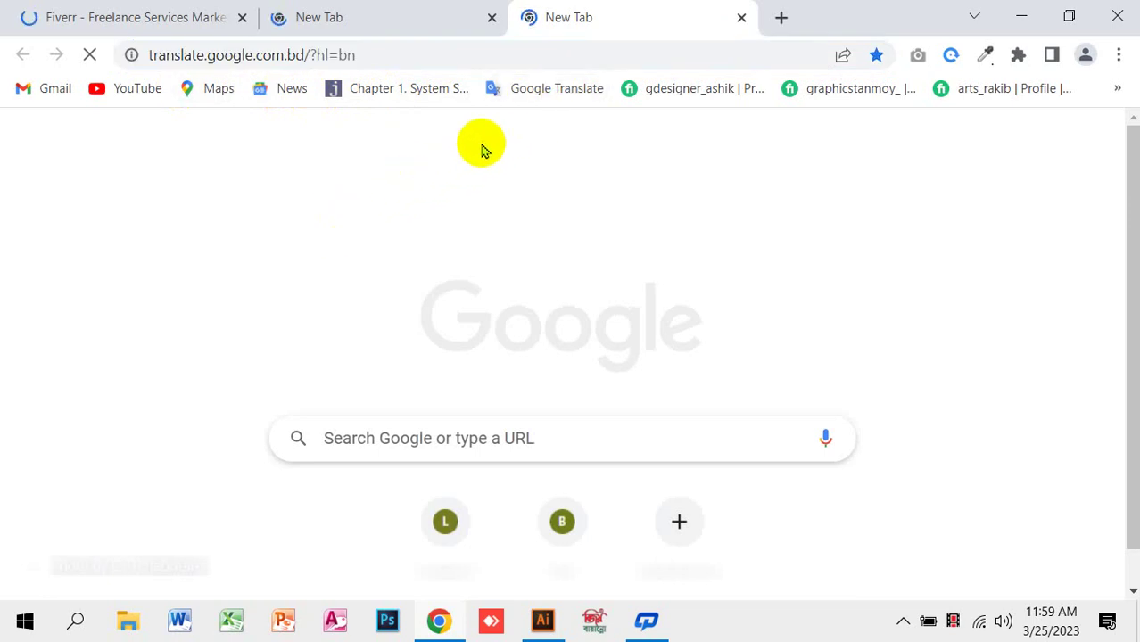
left_click(546, 95)
left_click(376, 7)
left_click(191, 9)
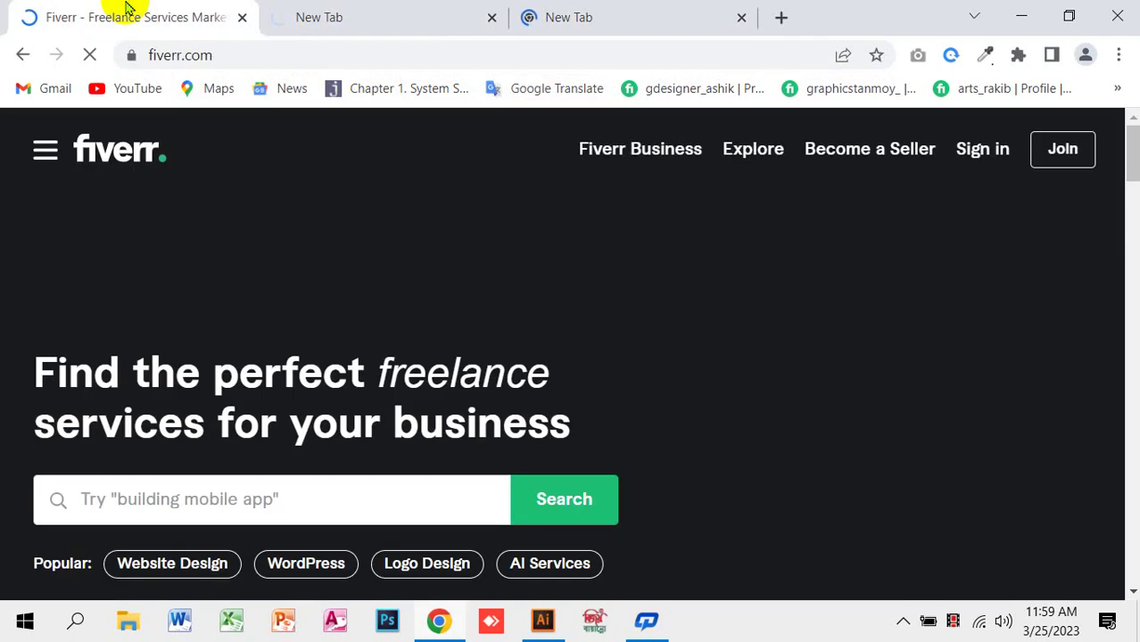
left_click(387, 9)
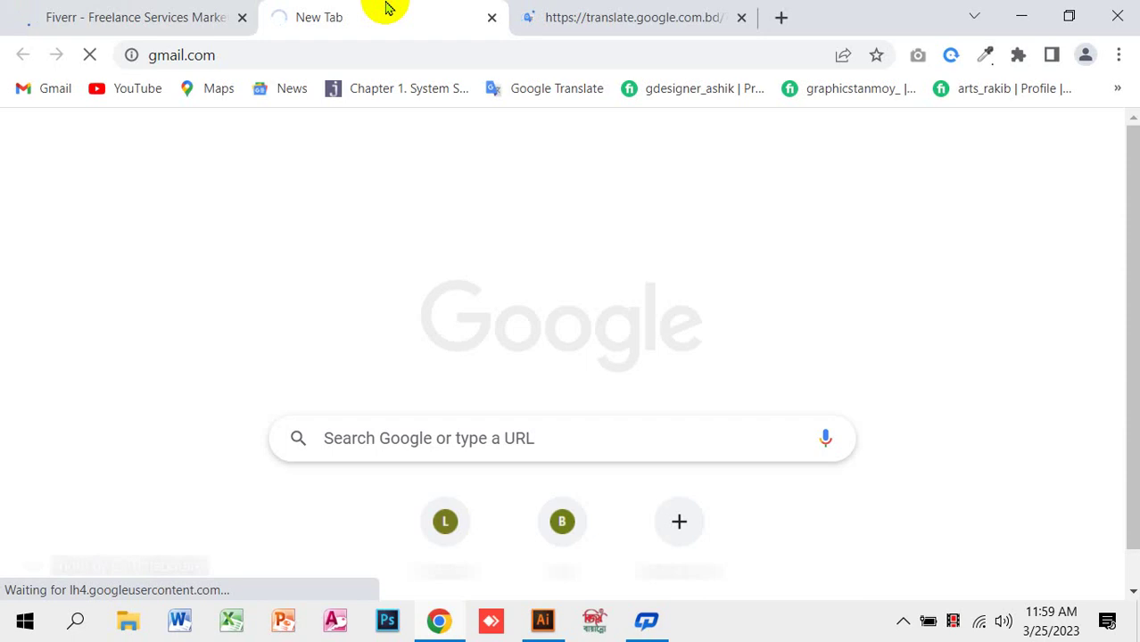
Step: Flip between the Gmail, Translate and Fiverr tabs as they load, ending on Fiverr
left_click(525, 13)
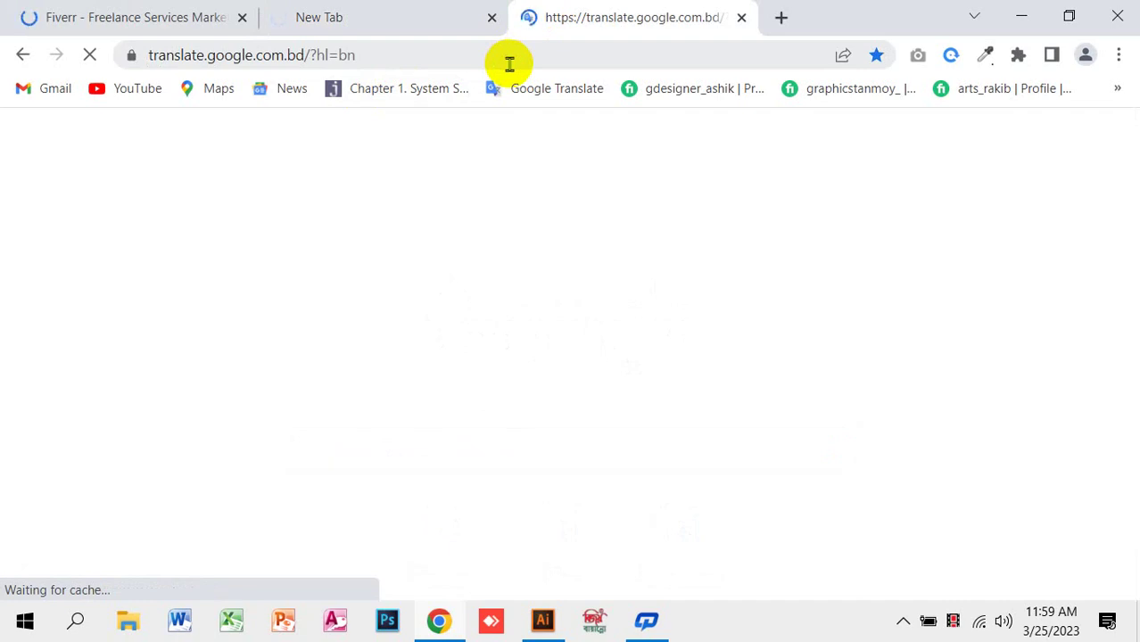
left_click(329, 9)
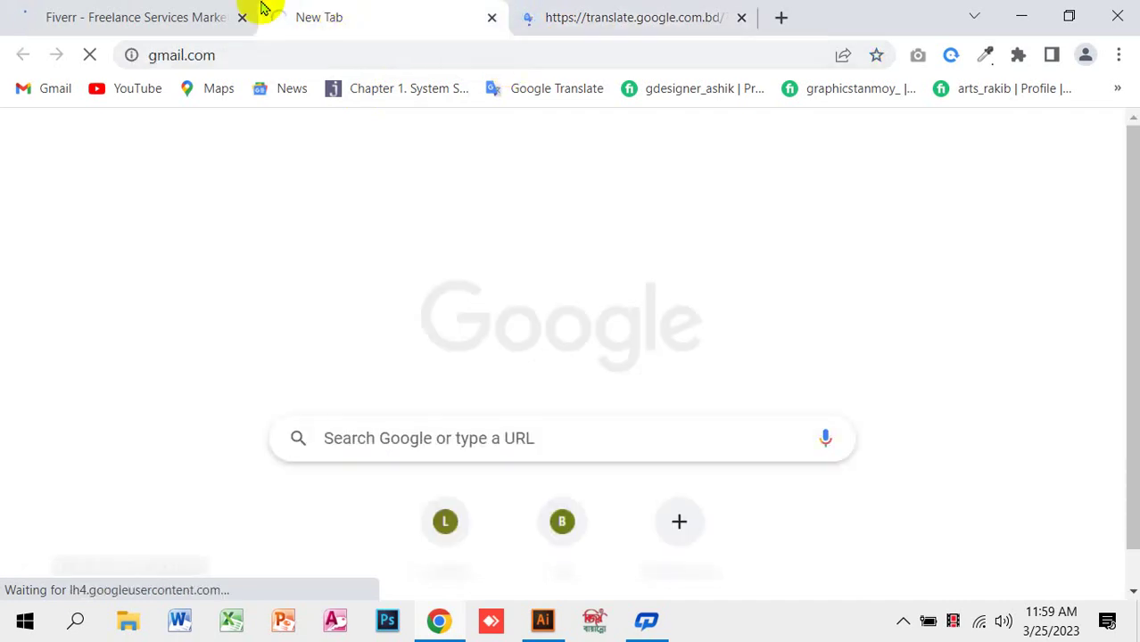
left_click(192, 10)
left_click(341, 9)
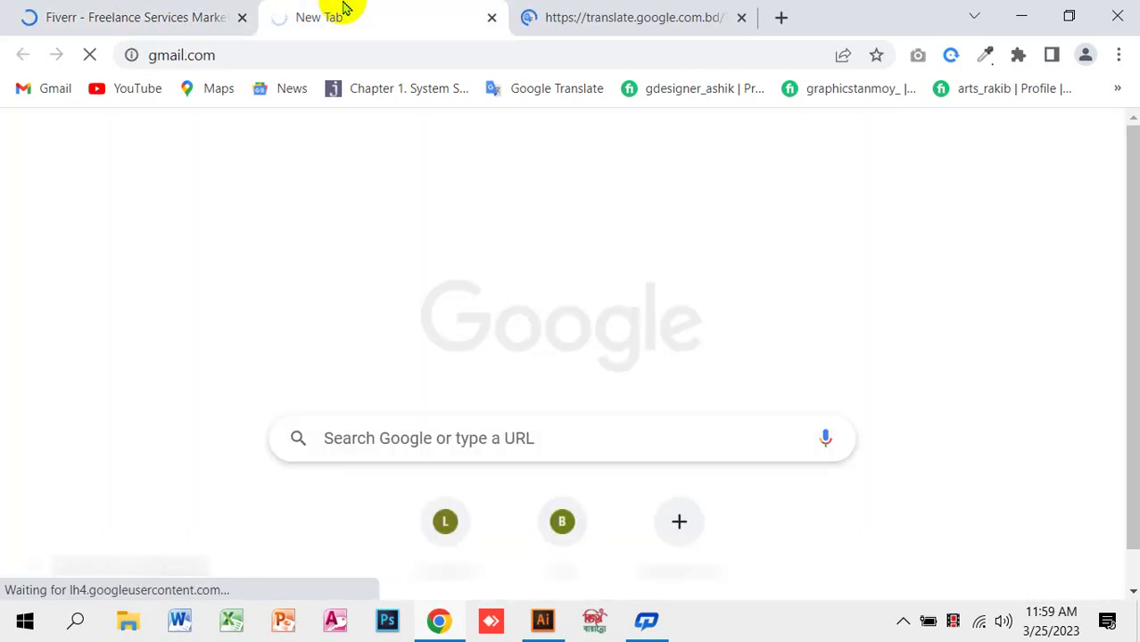
left_click(580, 9)
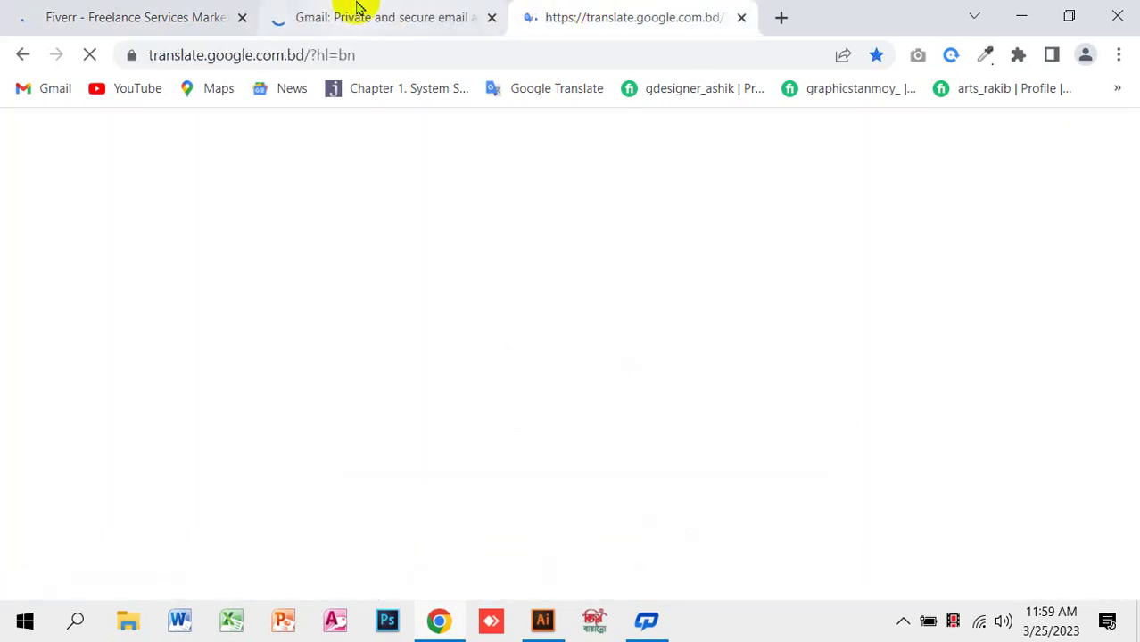
left_click(352, 9)
left_click(134, 16)
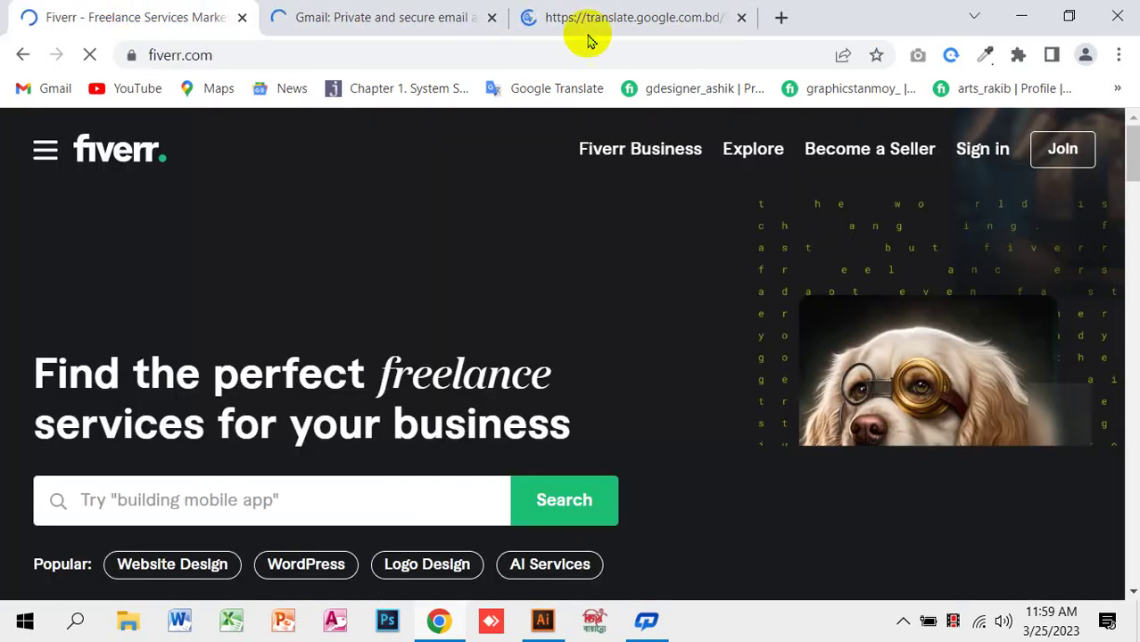
Step: Switch between the Translate and Gmail tabs until the Gmail about page appears
left_click(642, 9)
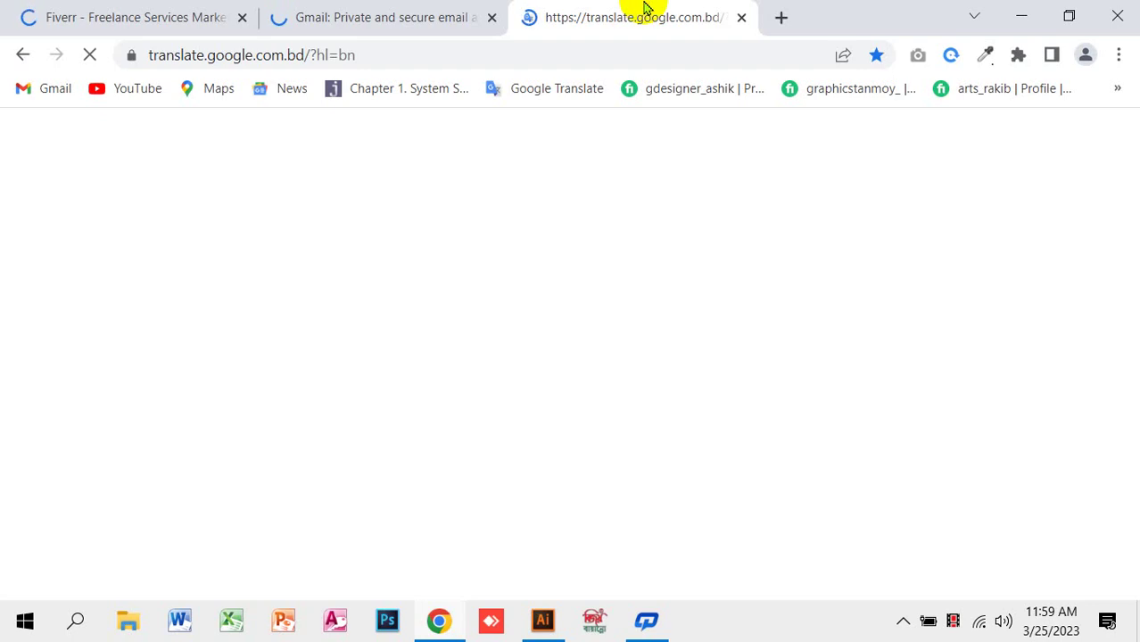
left_click(400, 11)
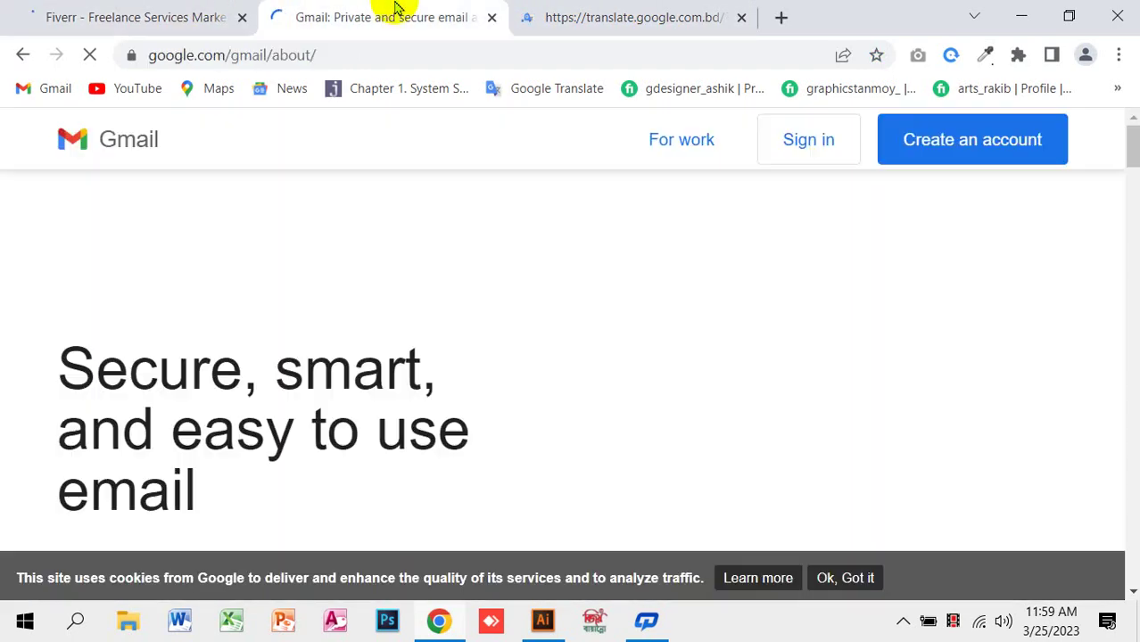
left_click(553, 9)
left_click(412, 9)
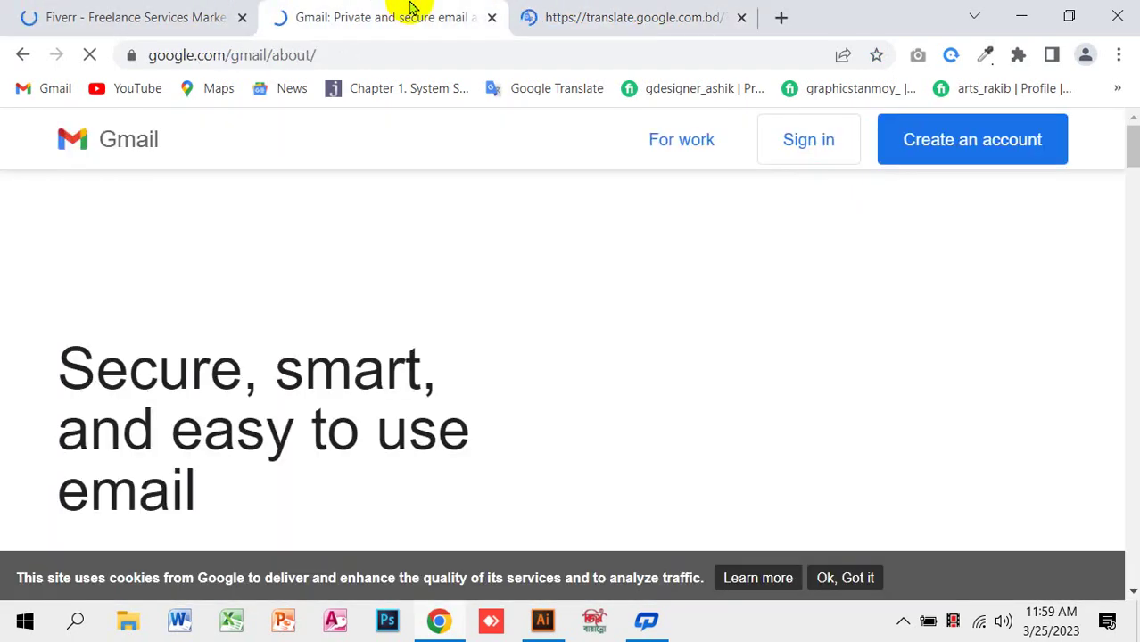
Step: Note a phone number in the Translate tab's address bar, select it, and return to Gmail
left_click(587, 11)
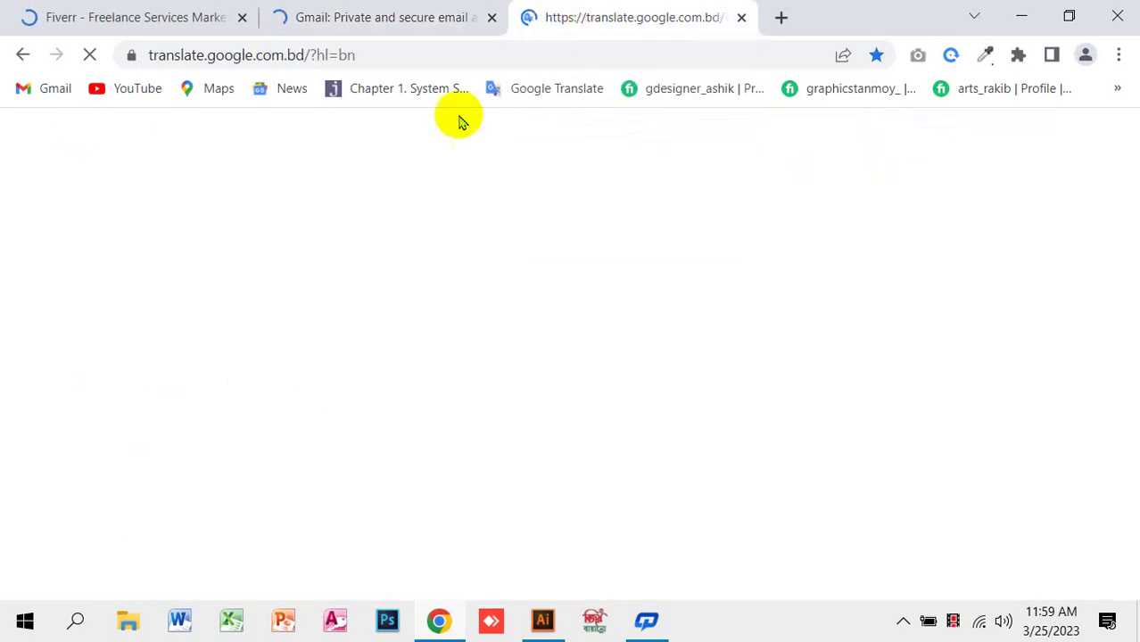
left_click(392, 54)
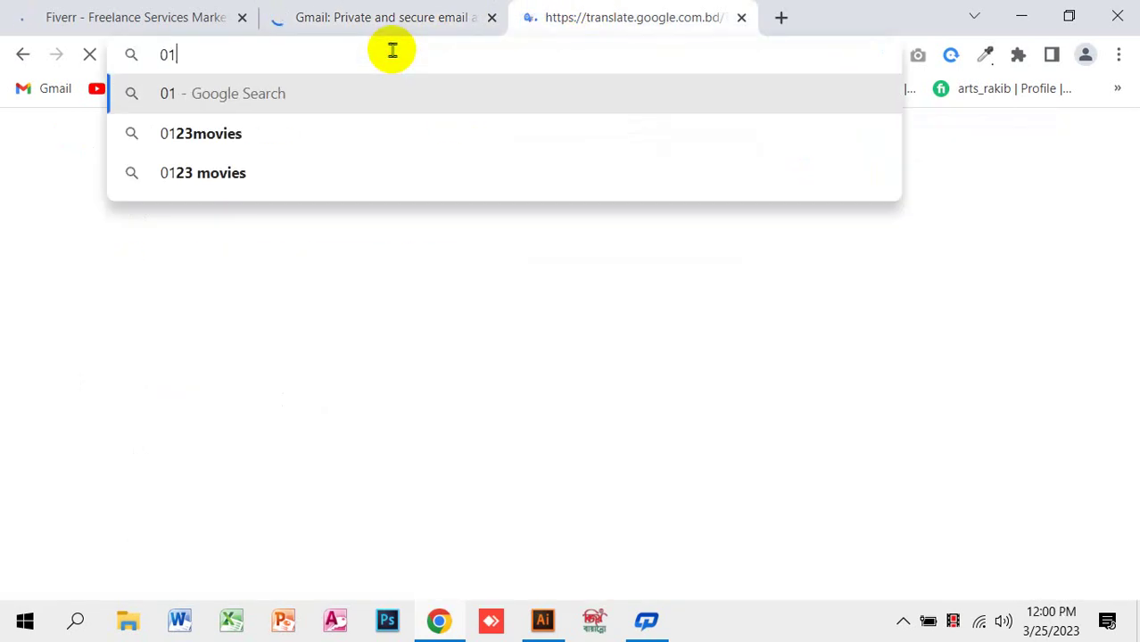
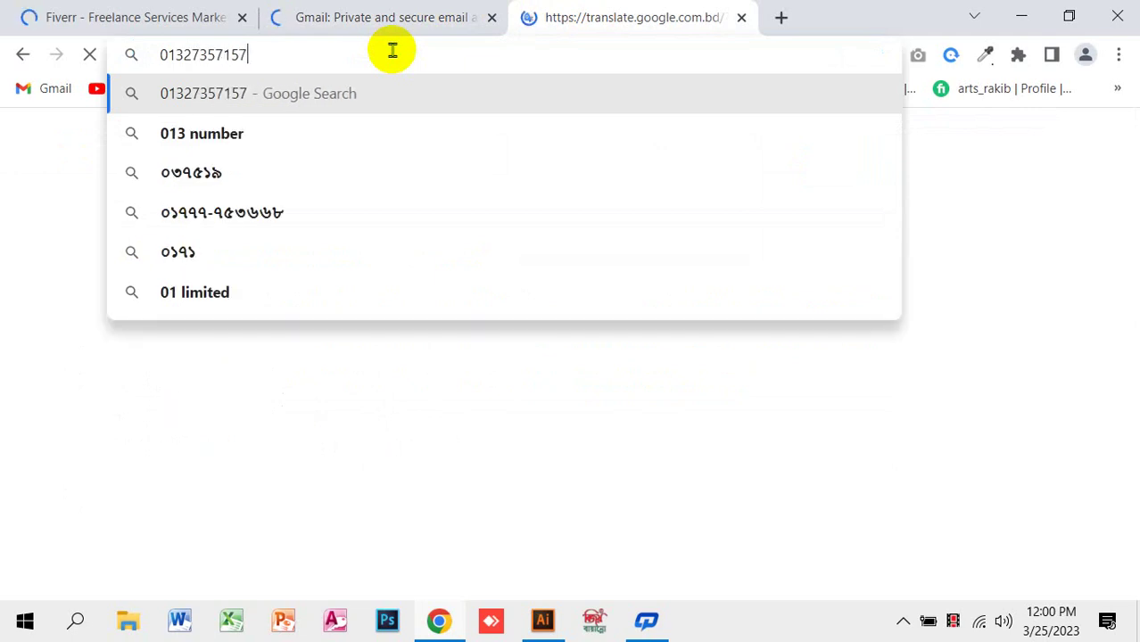
key("ctrl+a")
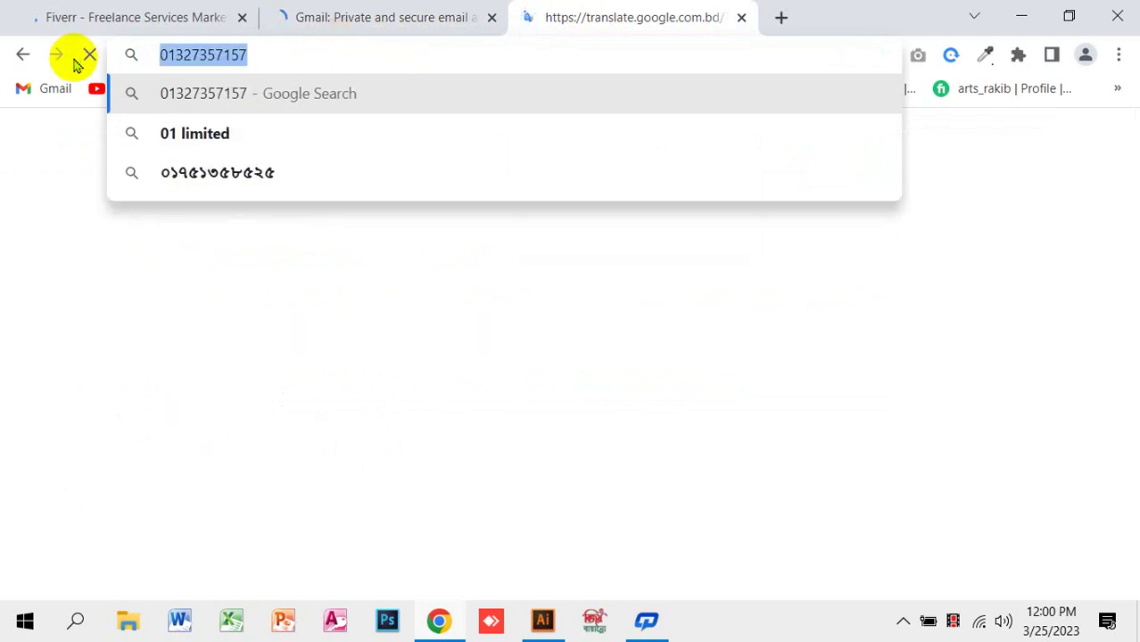
left_click(373, 15)
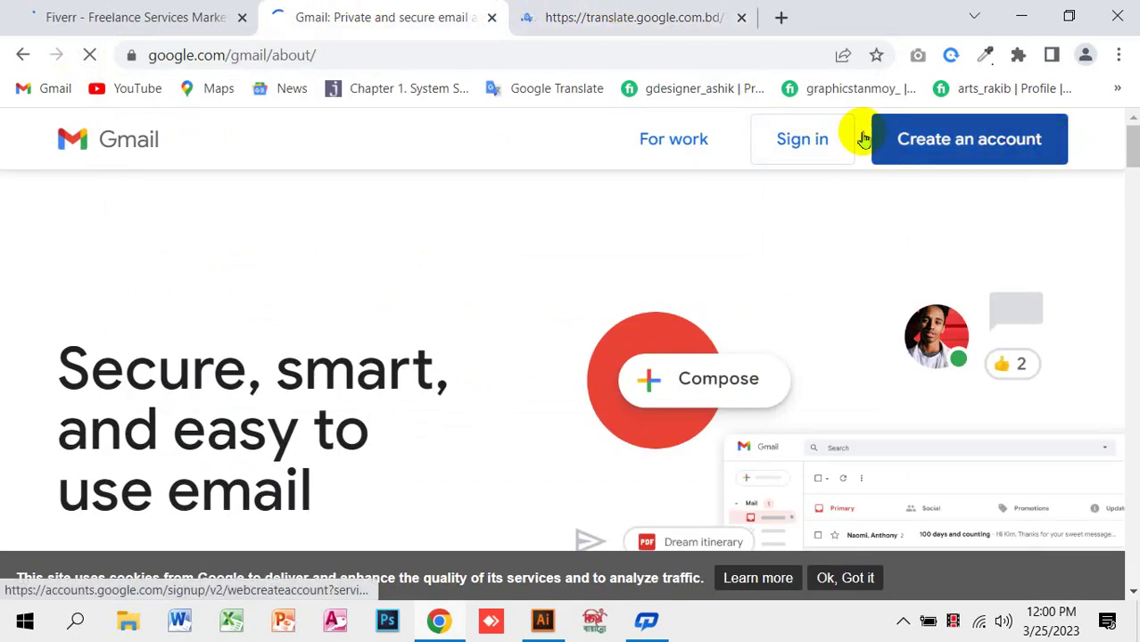
Step: Start creating a Google account, then briefly focus the Fiverr search box
left_click(691, 19)
left_click(133, 16)
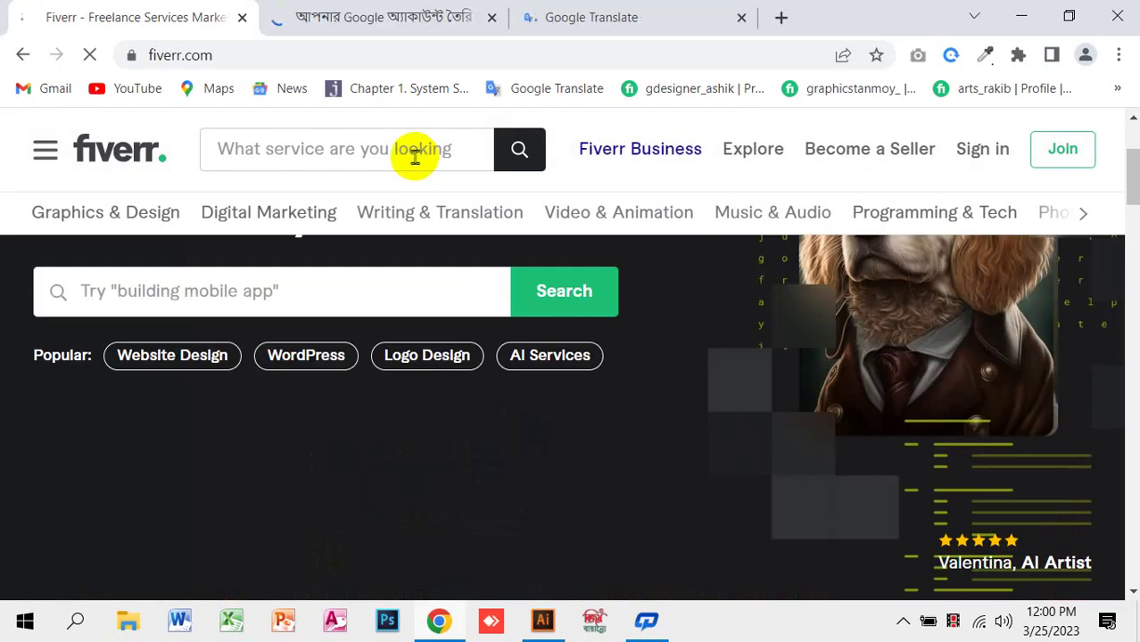
left_click(326, 141)
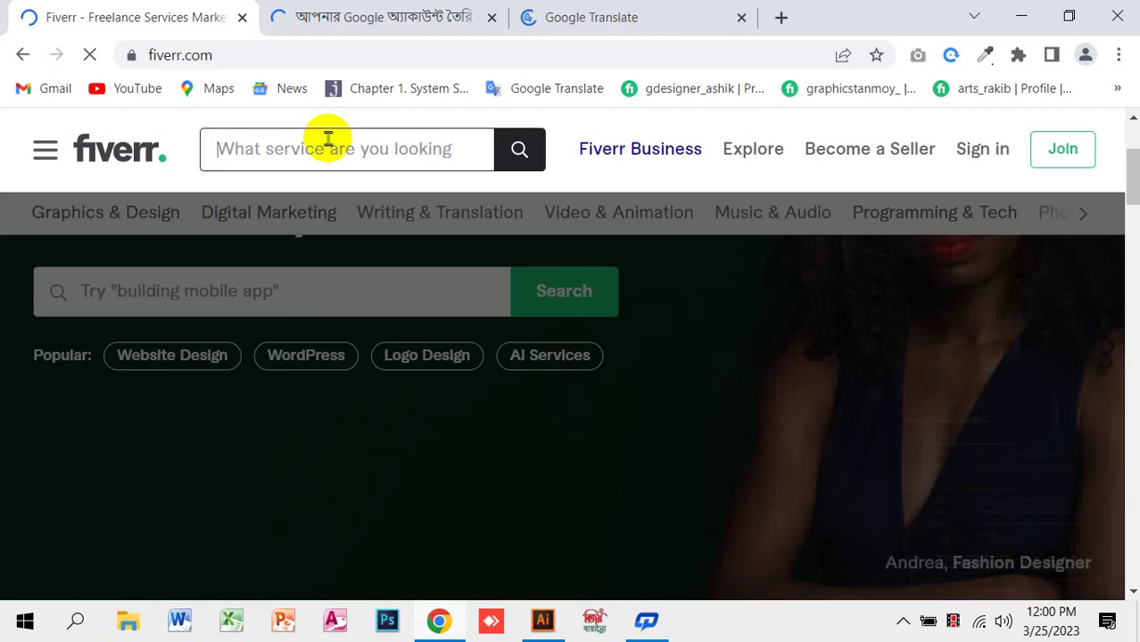
left_click(150, 172)
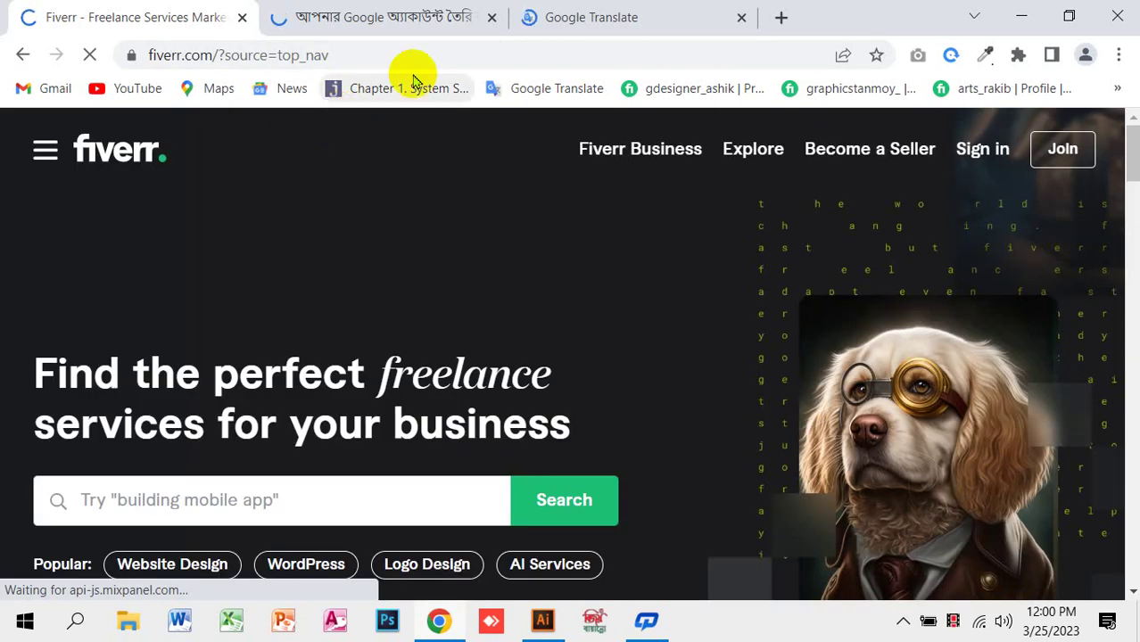
Step: Try translating the Bangla signup form into English and compare it with the Translate tab
left_click(419, 7)
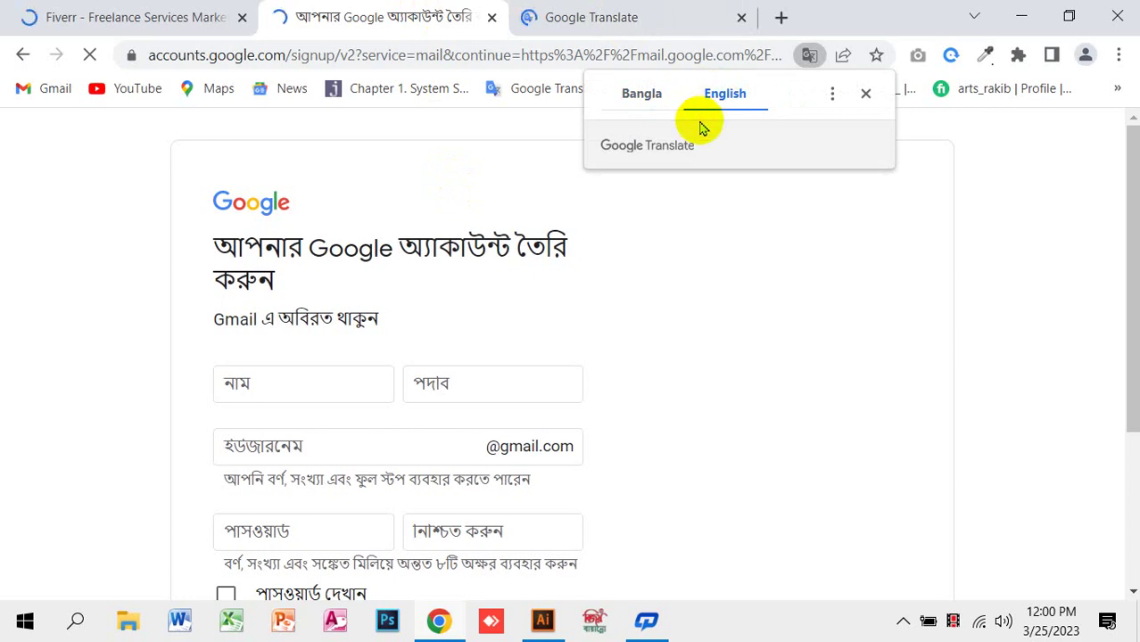
left_click(866, 94)
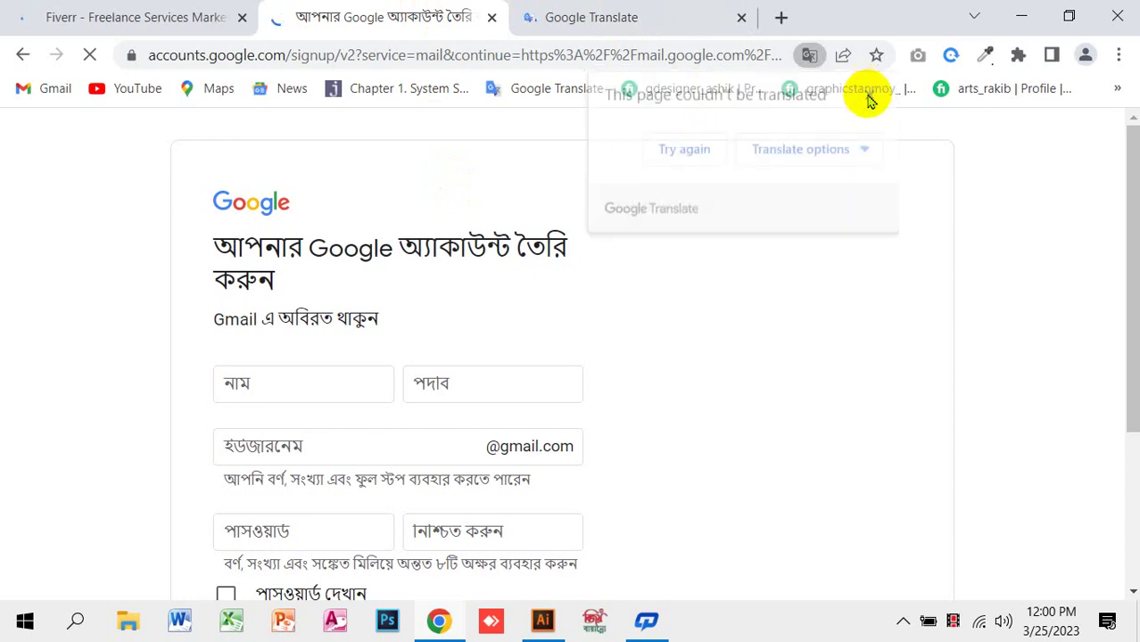
left_click(686, 12)
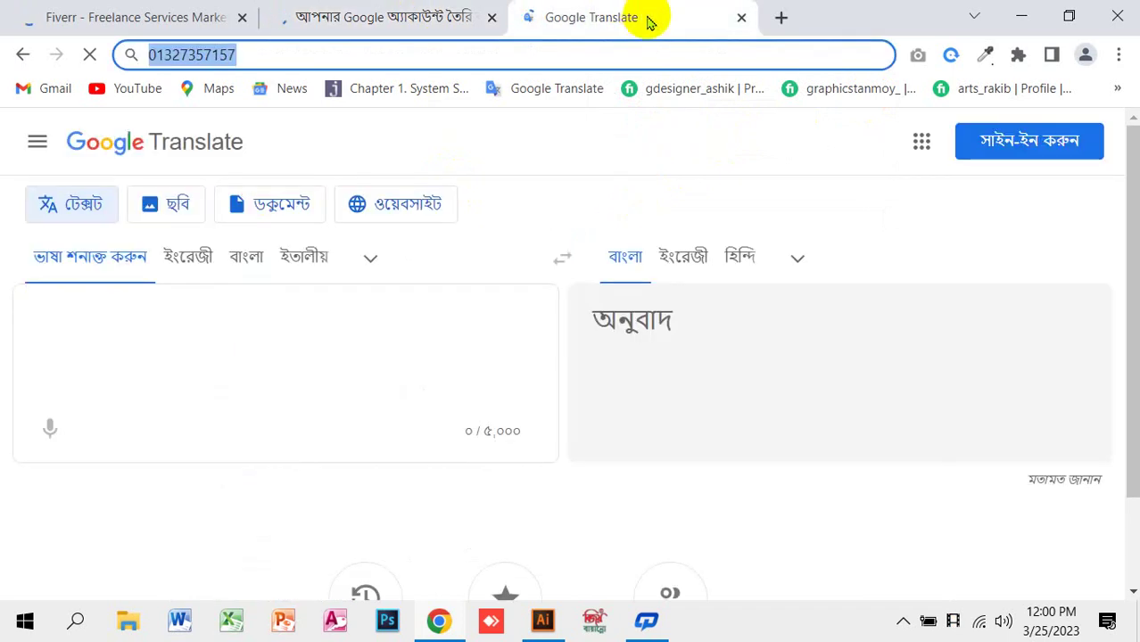
left_click(423, 7)
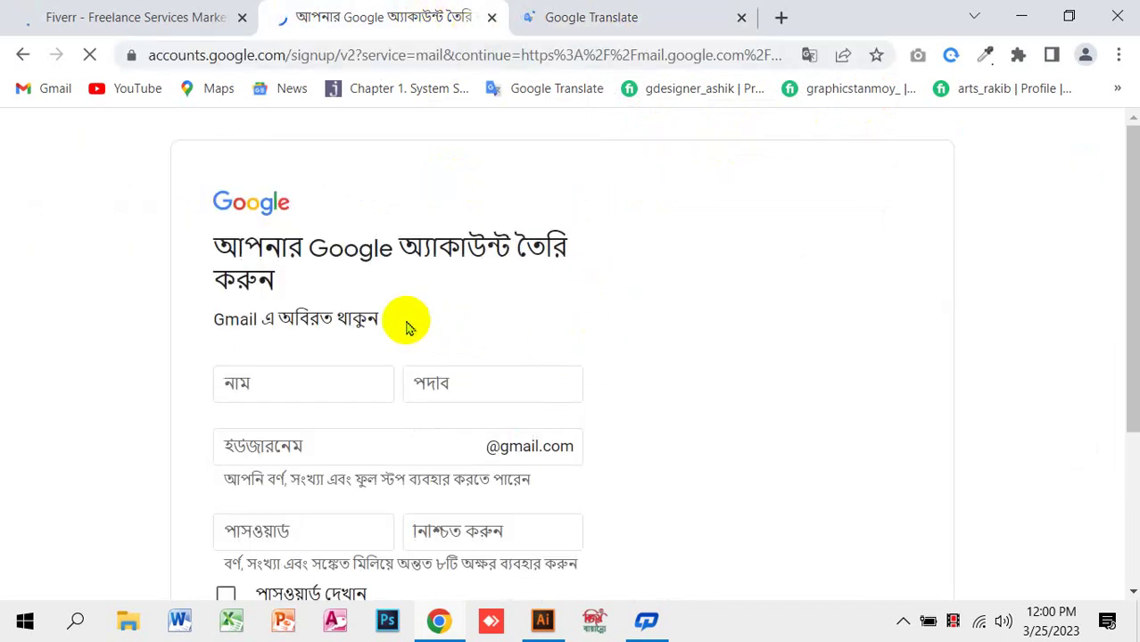
left_click_drag(405, 328, 214, 257)
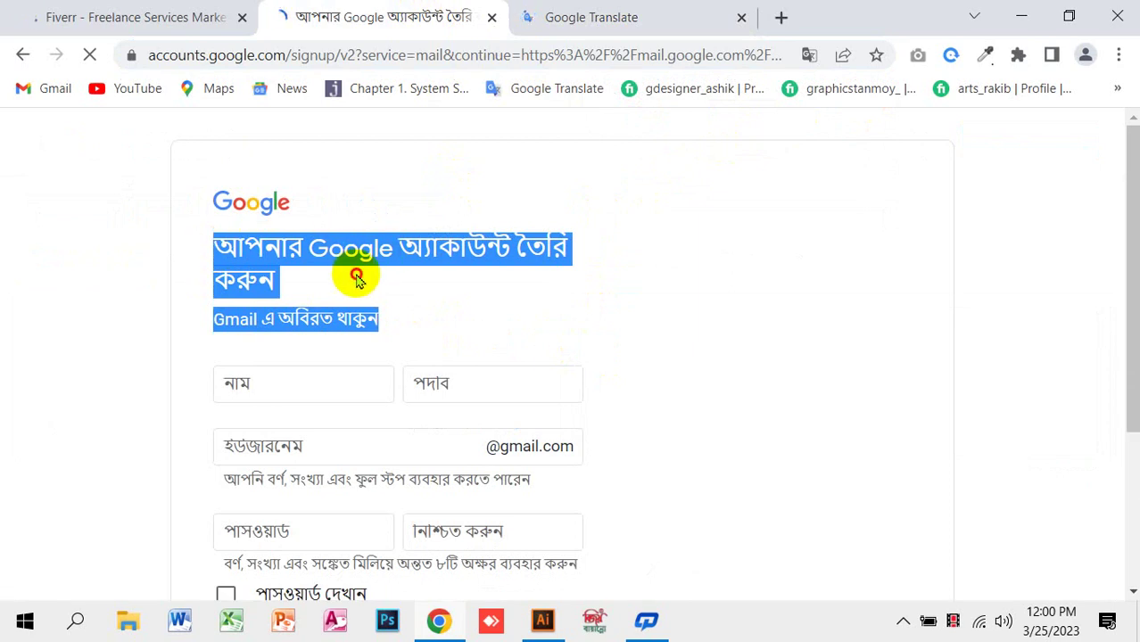
left_click(356, 273)
left_click(146, 10)
left_click(368, 12)
Step: Close Chrome, minimize Illustrator, and refresh the desktop
left_click(529, 13)
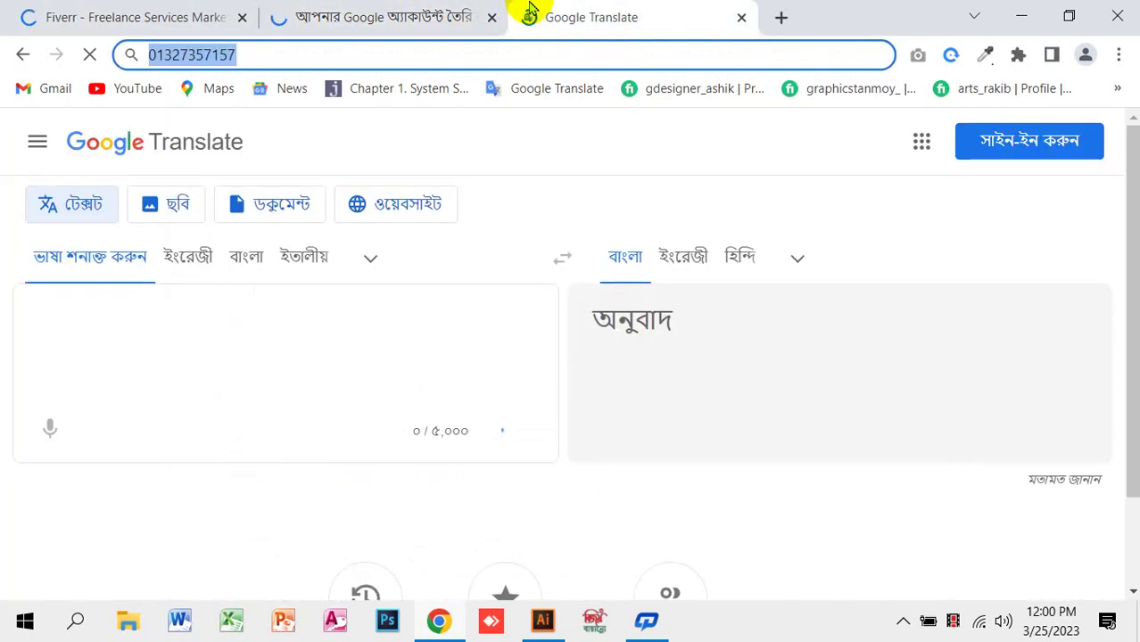
left_click(67, 8)
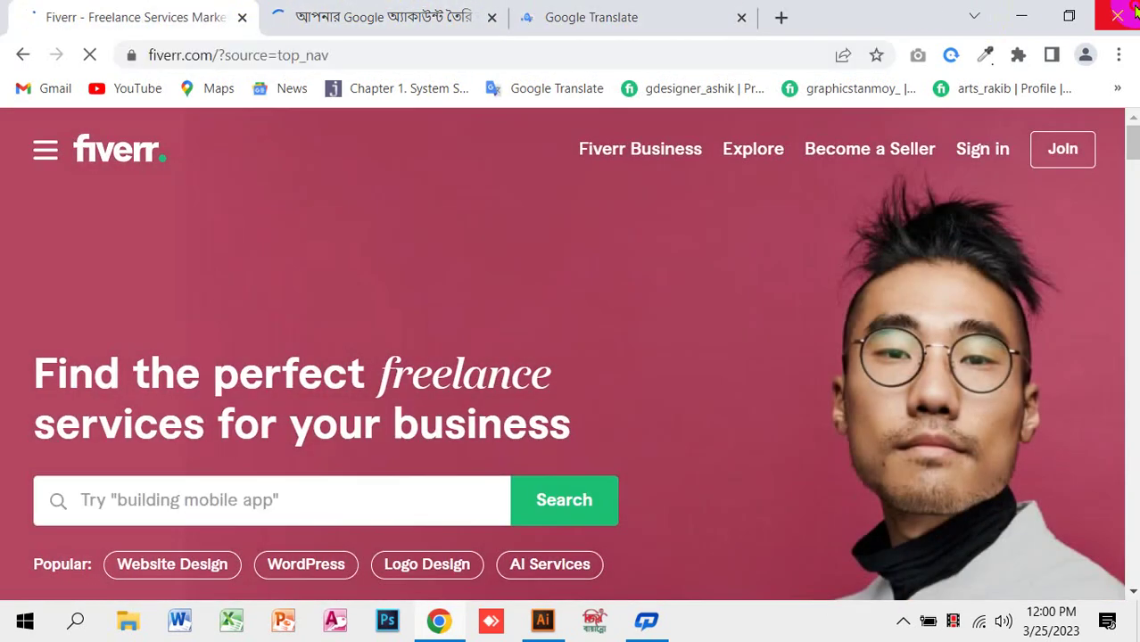
left_click(1137, 9)
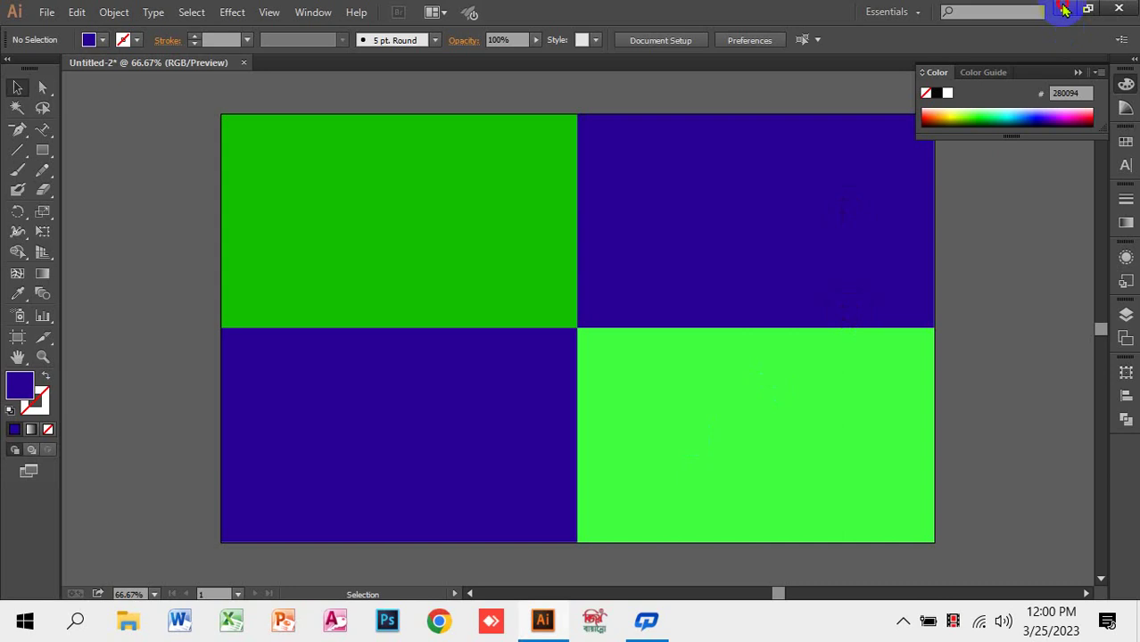
left_click(1065, 9)
right_click(415, 229)
left_click(438, 278)
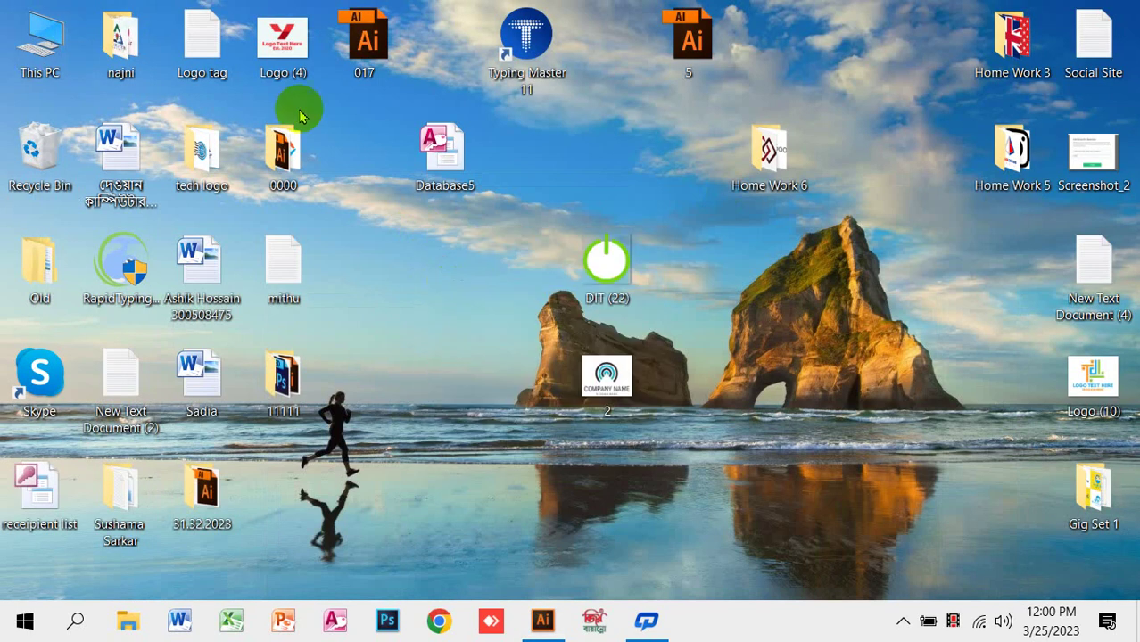
Step: Close This PC and minimize Chrome, then drag Gig Set 1 toward the desktop's centre
key("super+e")
left_click(979, 621)
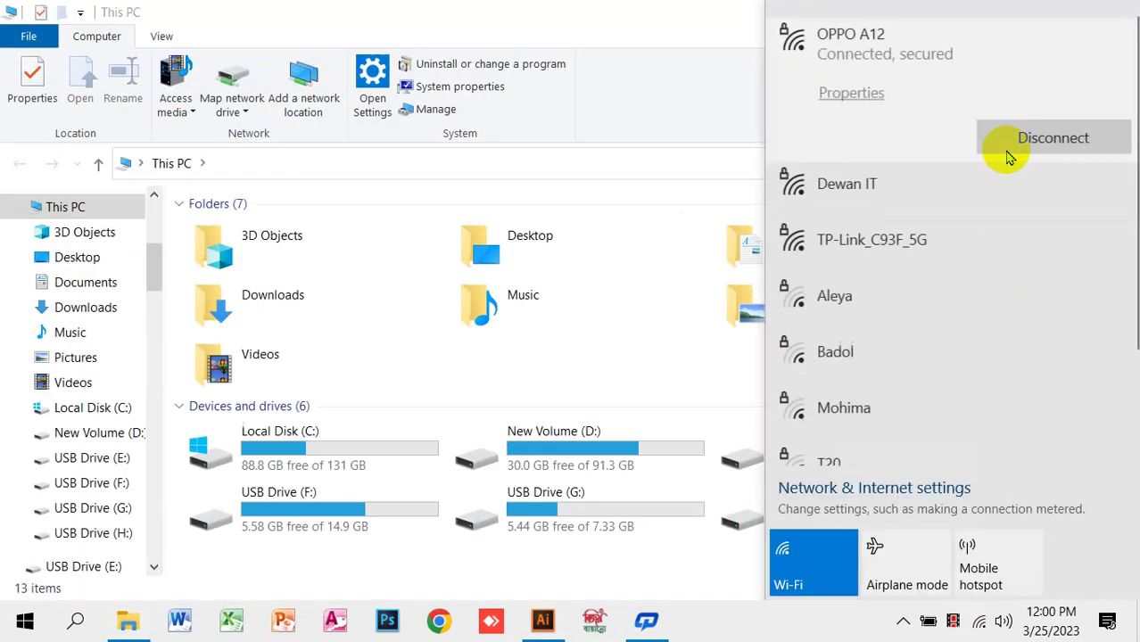
left_click(442, 621)
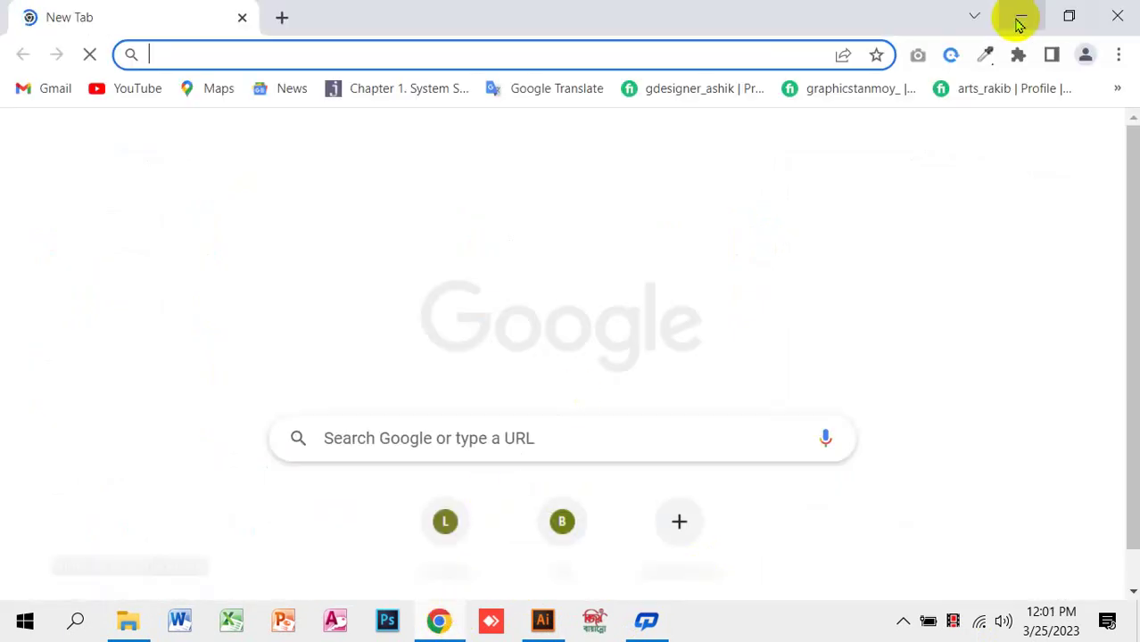
left_click(1017, 16)
left_click(1115, 12)
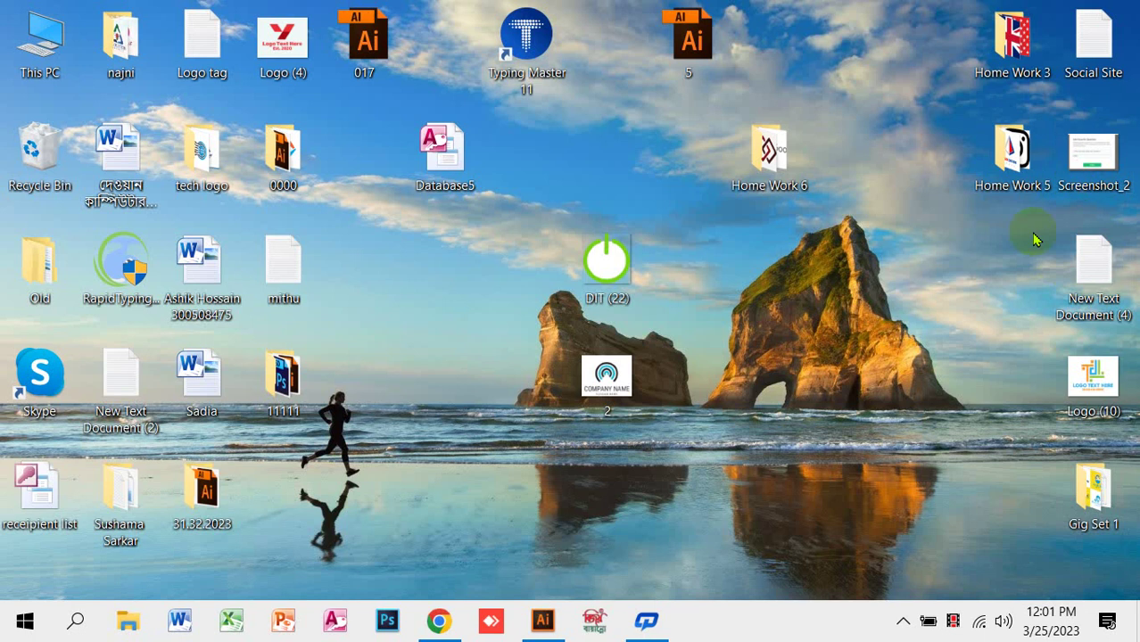
left_click_drag(1100, 503, 878, 390)
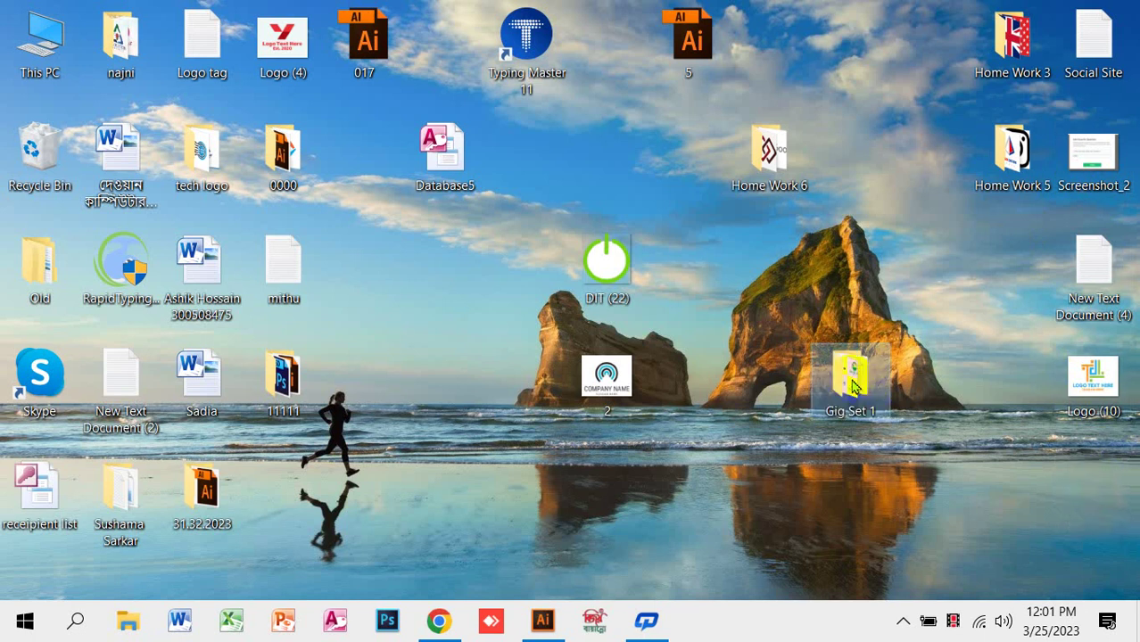
double_click(850, 375)
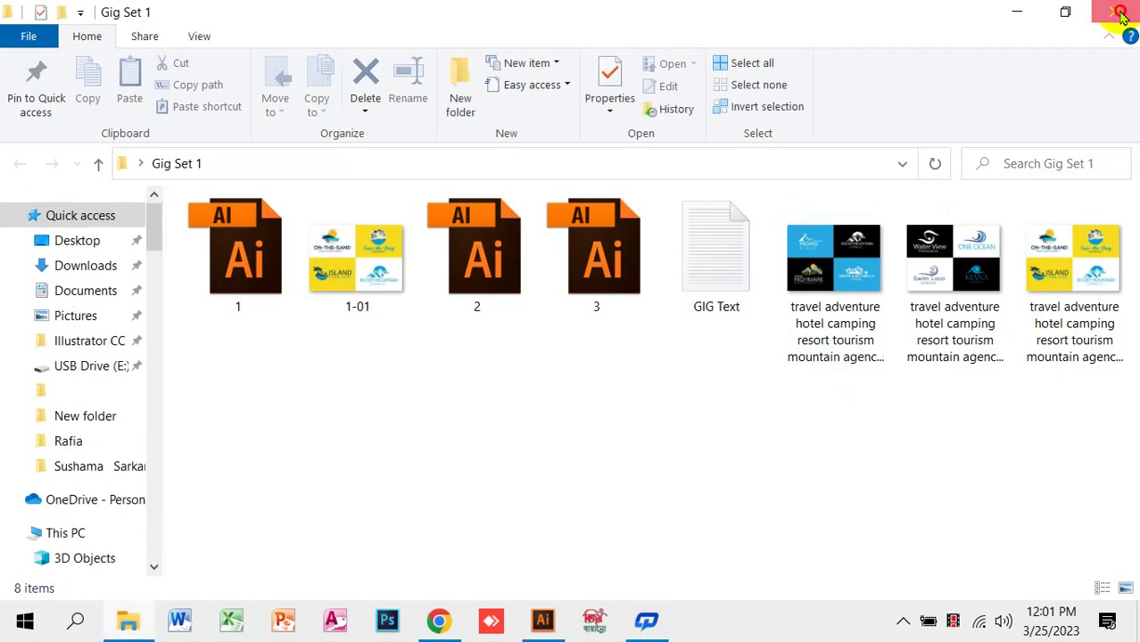
key("alt+F4")
right_click(852, 400)
left_click(839, 478)
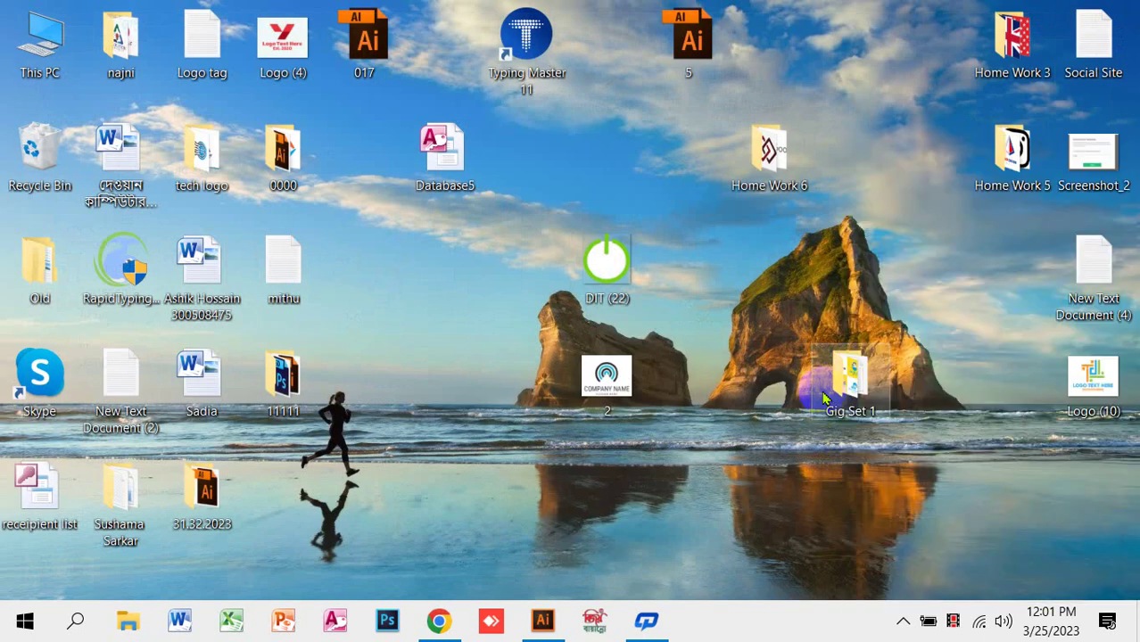
double_click(834, 390)
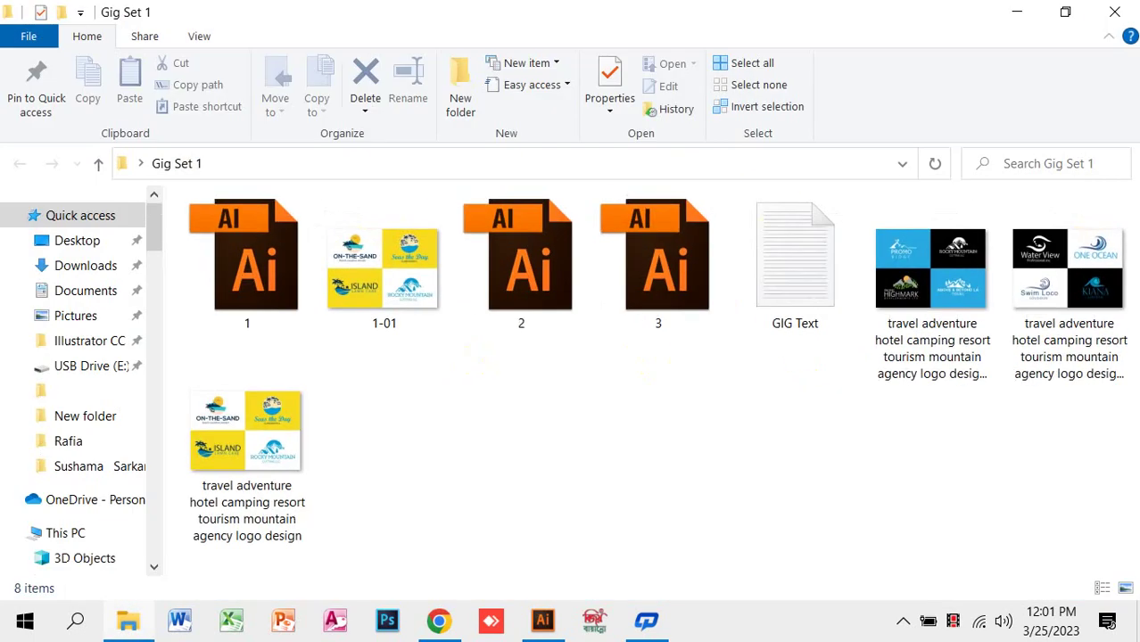
left_click(1107, 16)
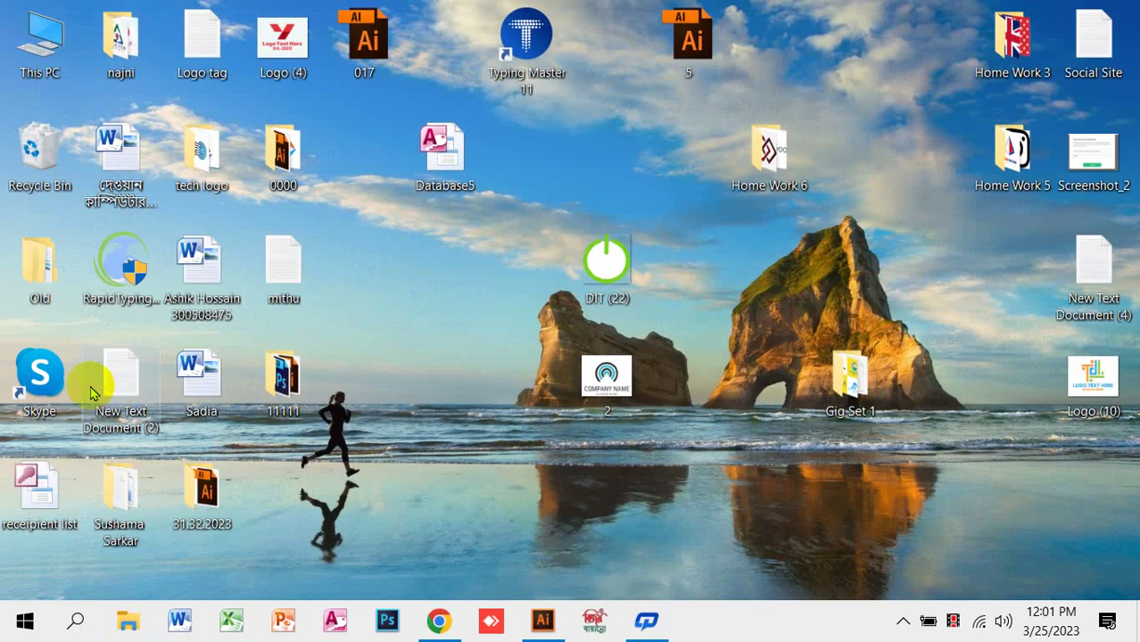
Step: Open the GIG Text notes from the Gig Set 1 folder
left_click_drag(844, 360, 875, 375)
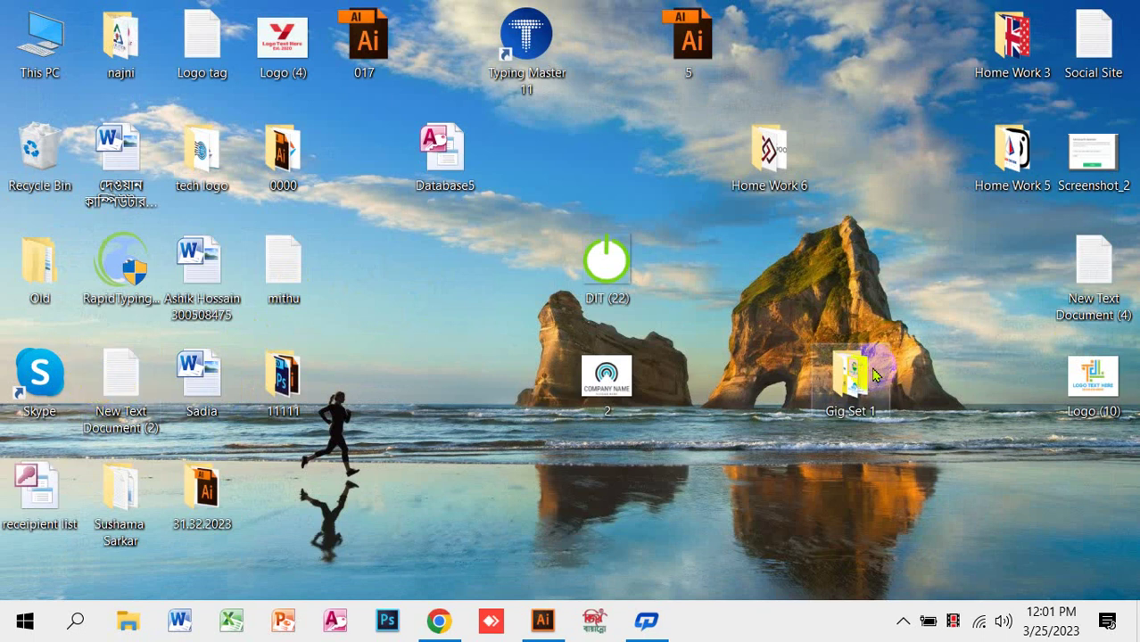
double_click(874, 380)
double_click(781, 286)
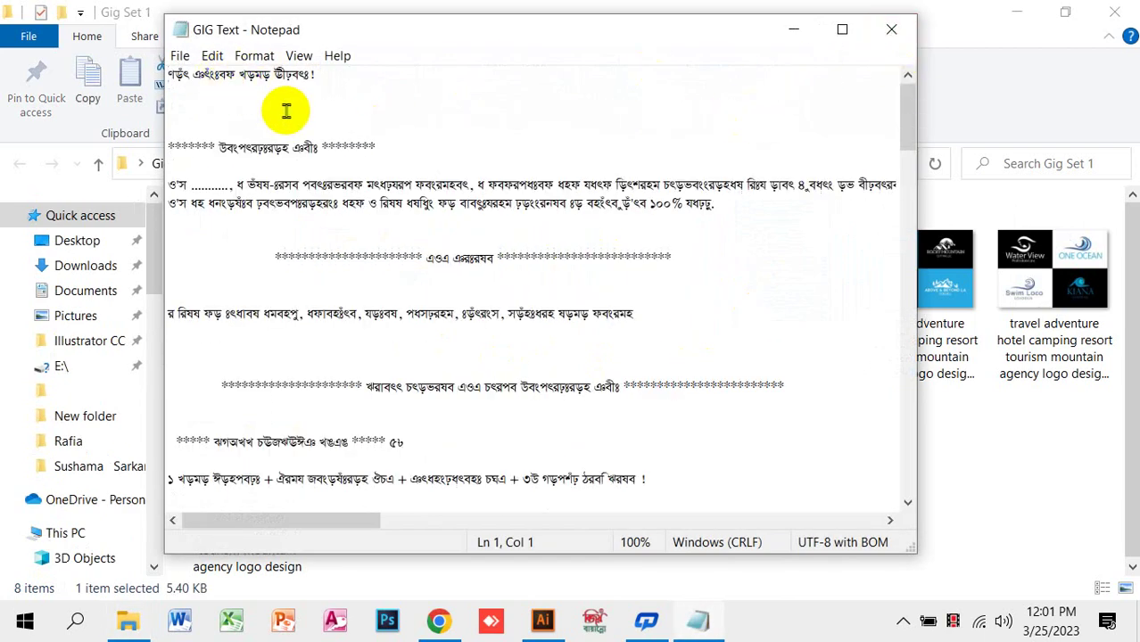
Step: Set all the notes' text to Times New Roman and scroll back to the top
key("ctrl+a")
left_click(254, 56)
left_click(278, 97)
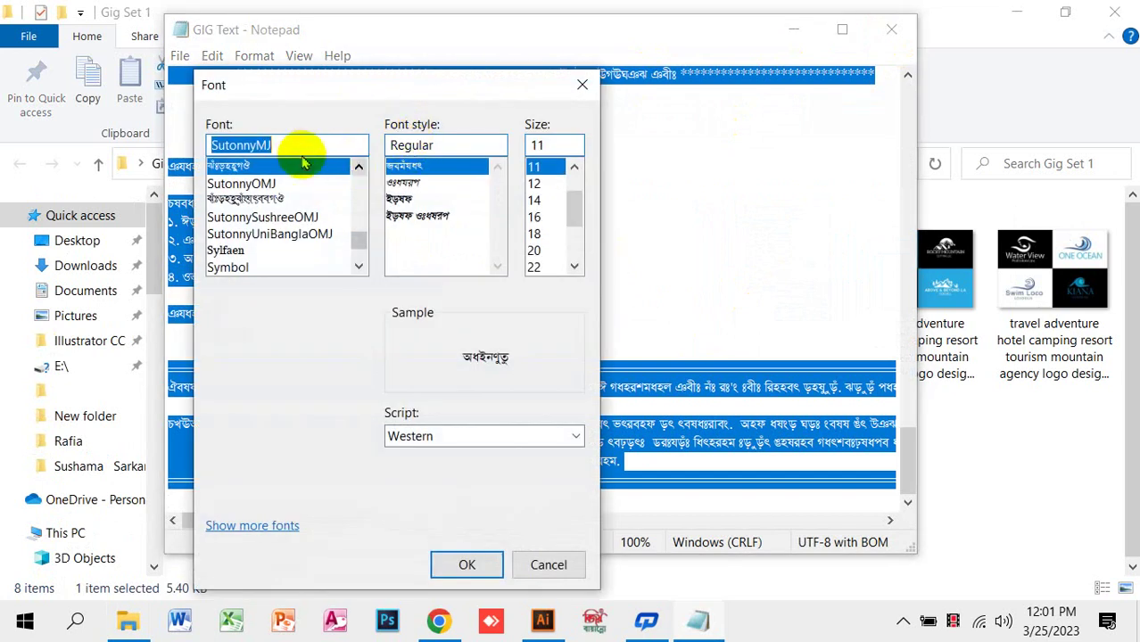
type("time")
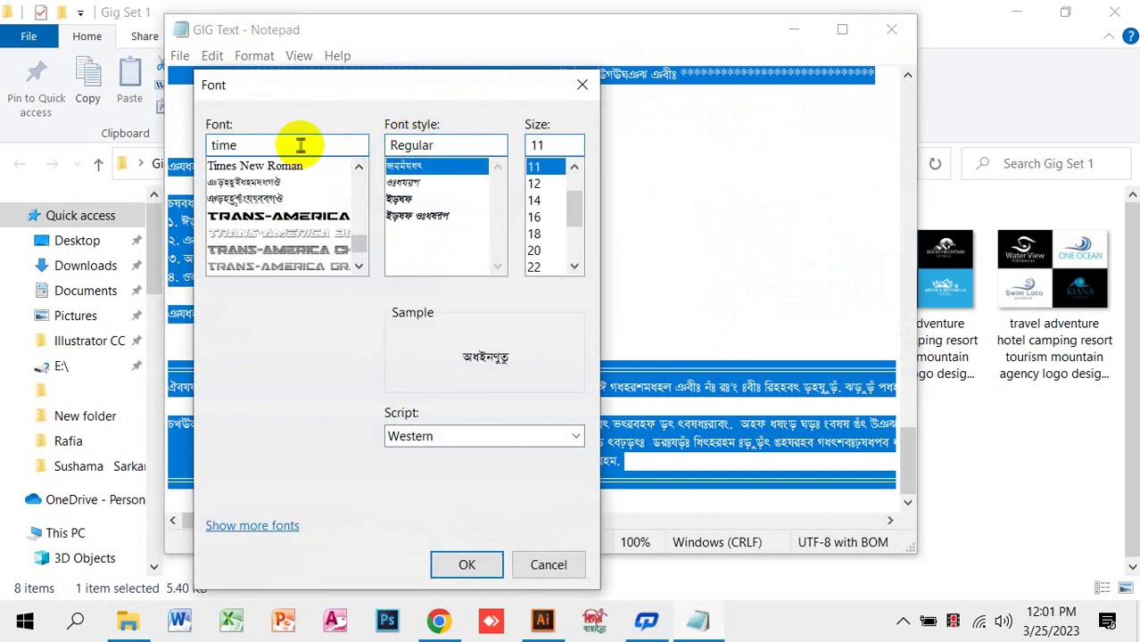
left_click(303, 167)
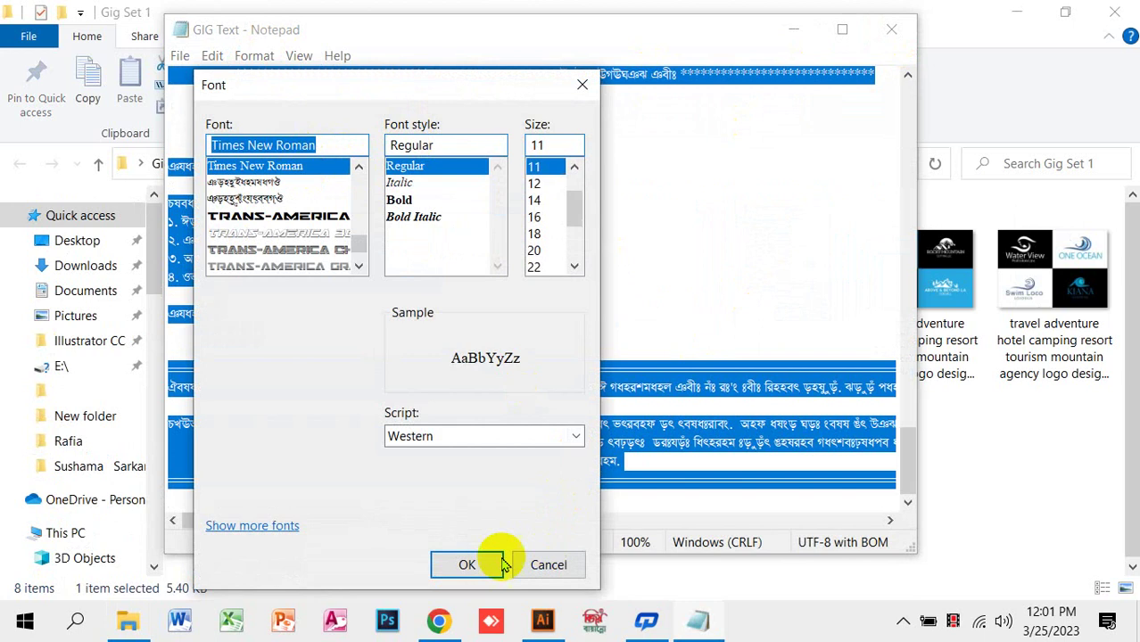
left_click(502, 564)
left_click(522, 387)
scroll(535, 382, "up", 5)
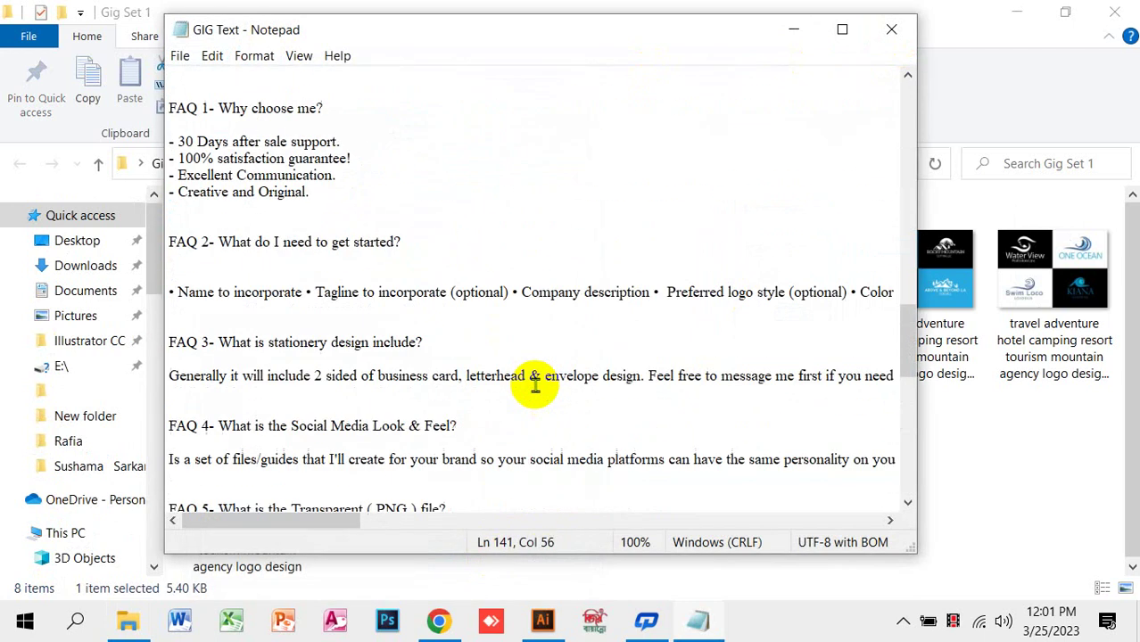
scroll(535, 382, "up", 10)
scroll(527, 382, "up", 4)
Step: Close Notepad and the folder, then send Gig Set 1 to USB Drive (H:), replacing existing files
left_click(892, 34)
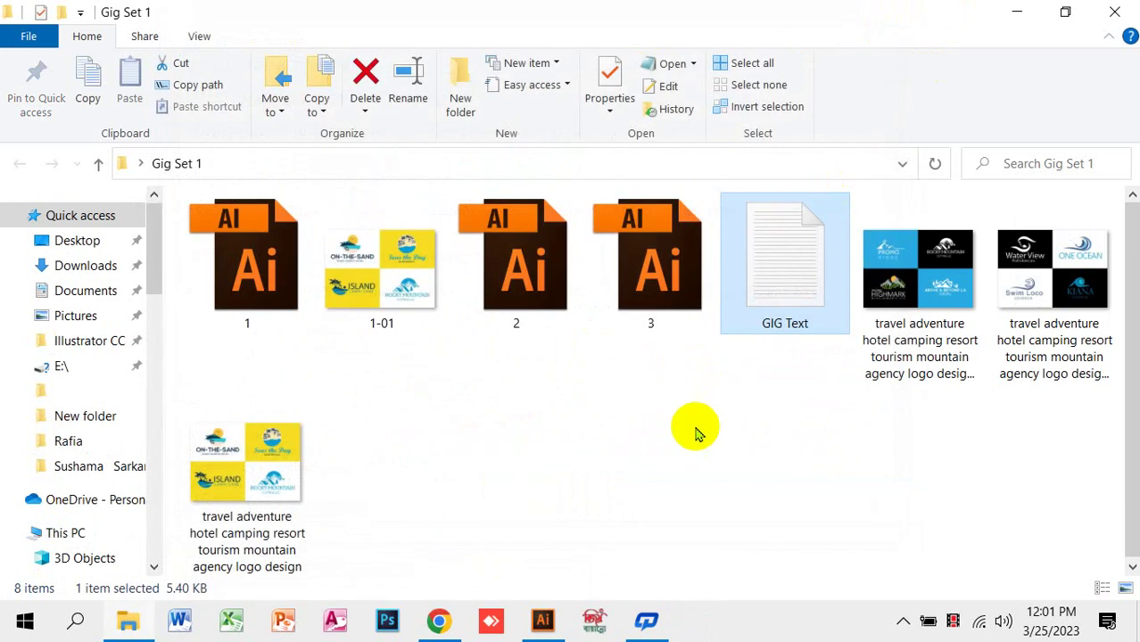
left_click(1114, 16)
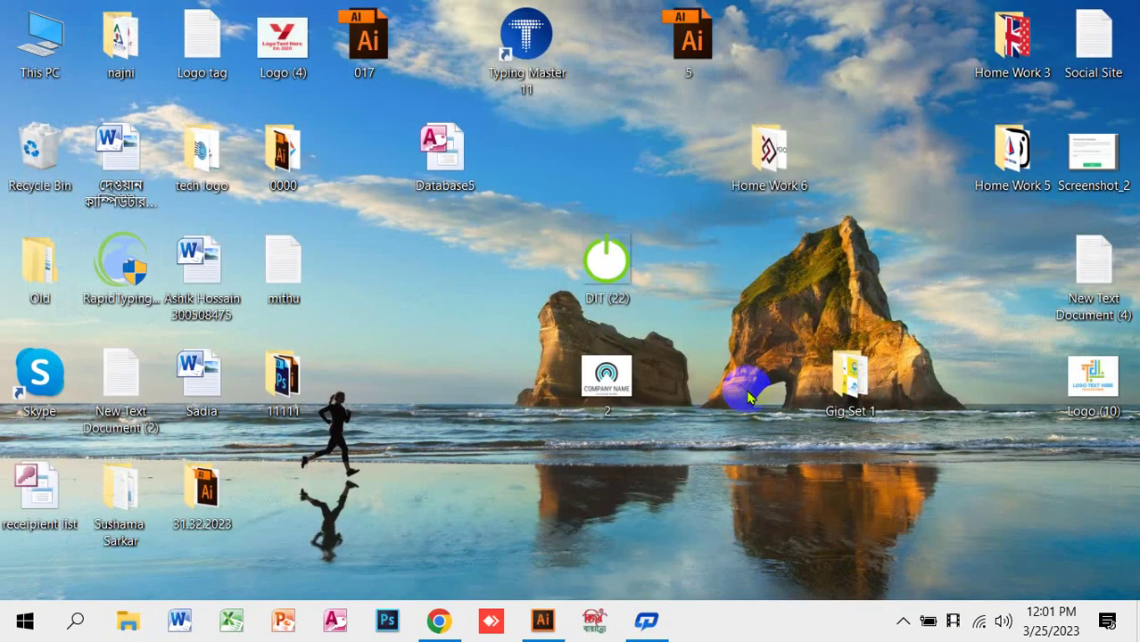
right_click(852, 379)
mouse_move(904, 451)
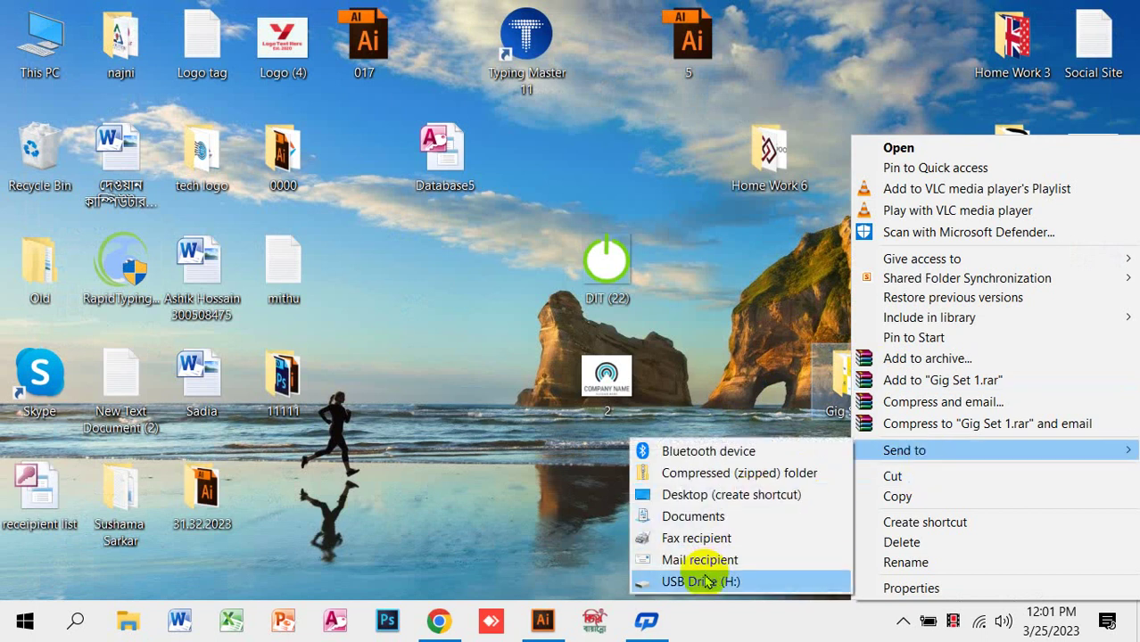
left_click(713, 579)
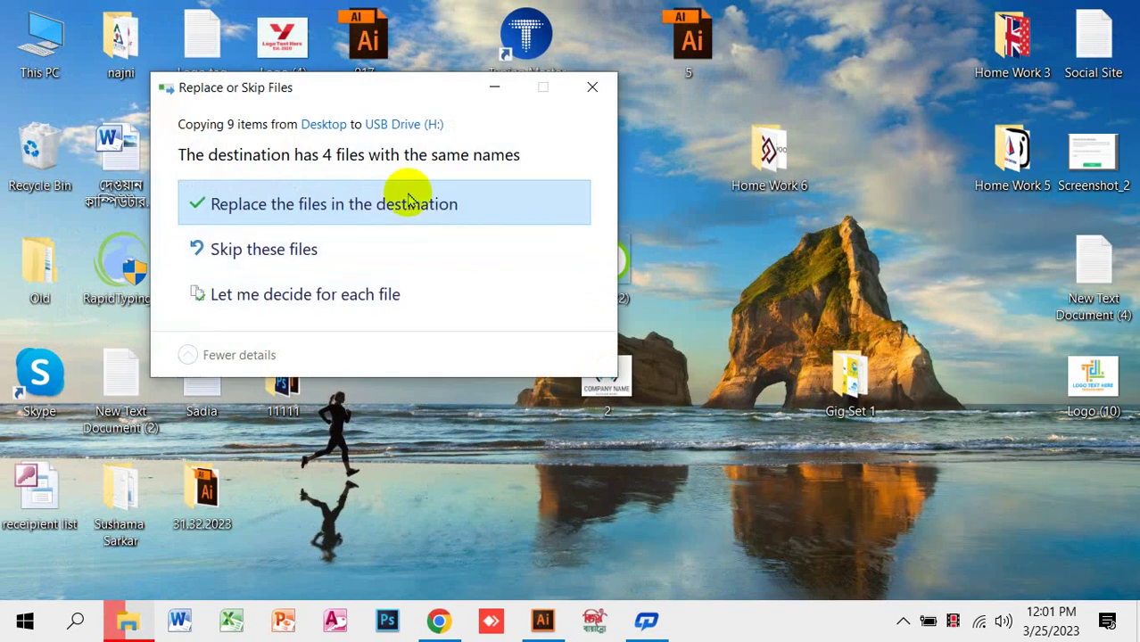
left_click(406, 204)
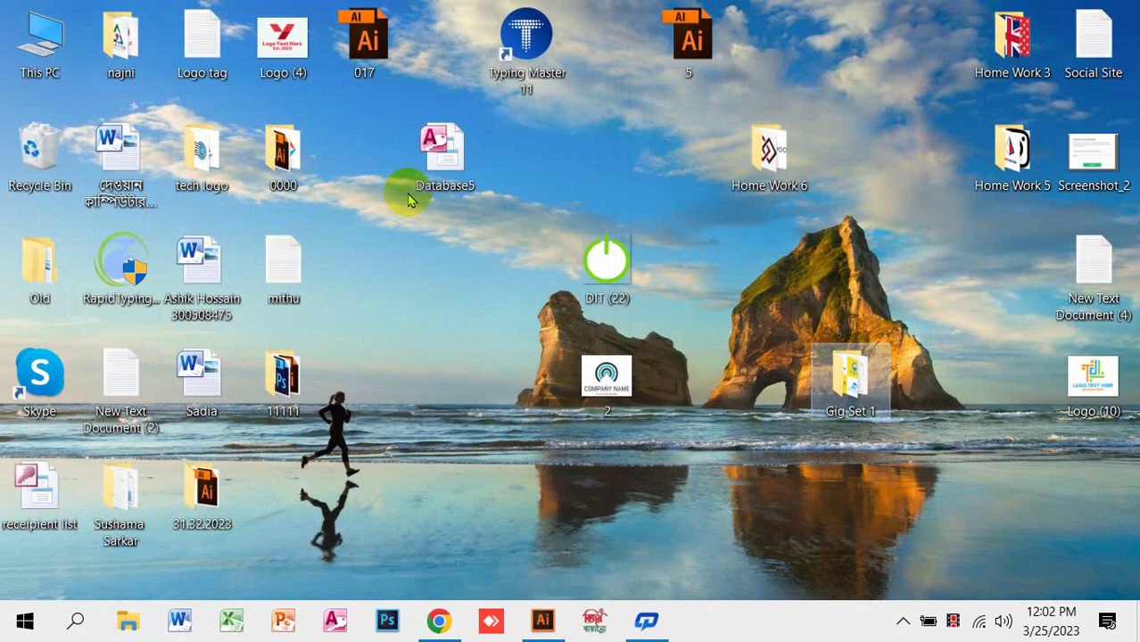
Step: Connect to the Dewan IT Wi-Fi network
left_click(982, 621)
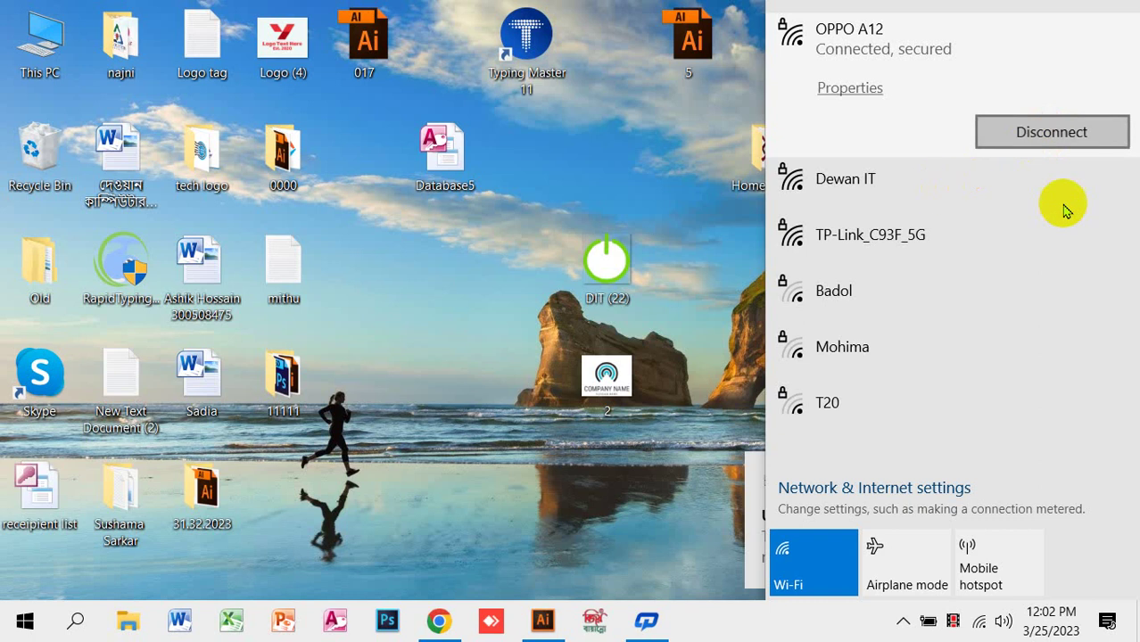
left_click(1063, 203)
left_click(1053, 191)
left_click(446, 300)
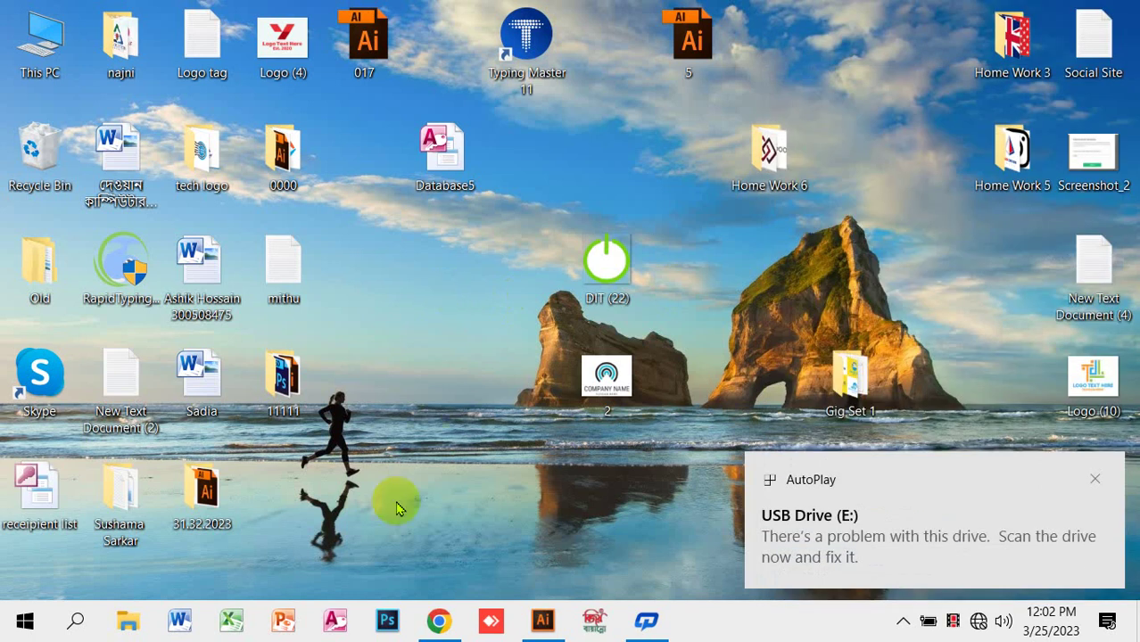
Step: In File Explorer, browse New Volume (D:) and then USB Drive (E:)
key("super+e")
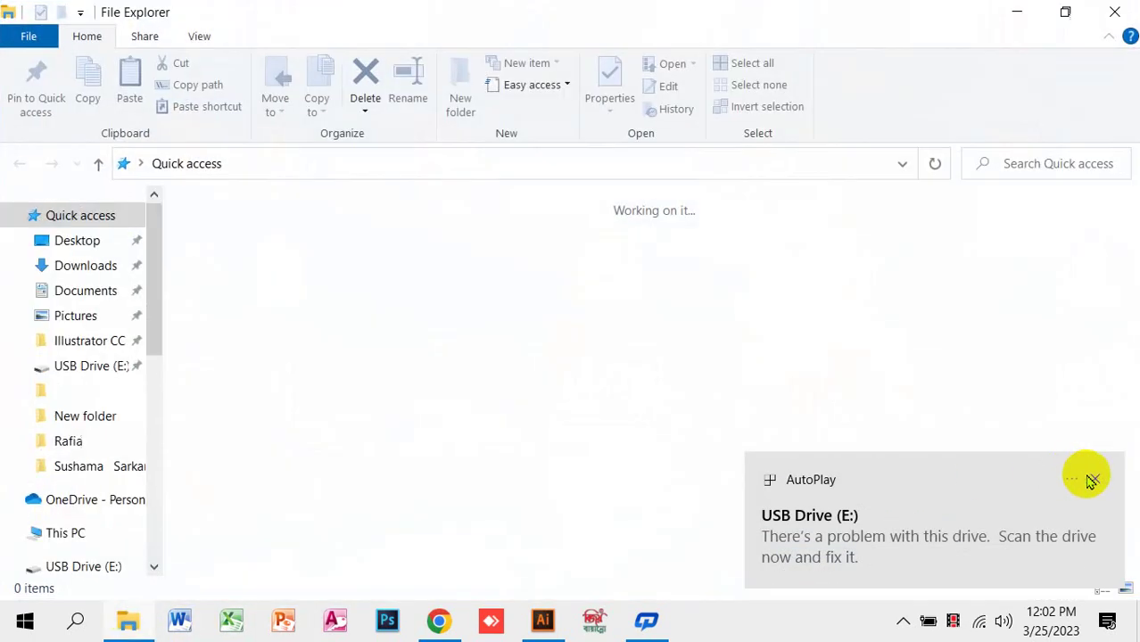
left_click(1094, 479)
scroll(125, 433, "down", 2)
scroll(116, 435, "down", 1)
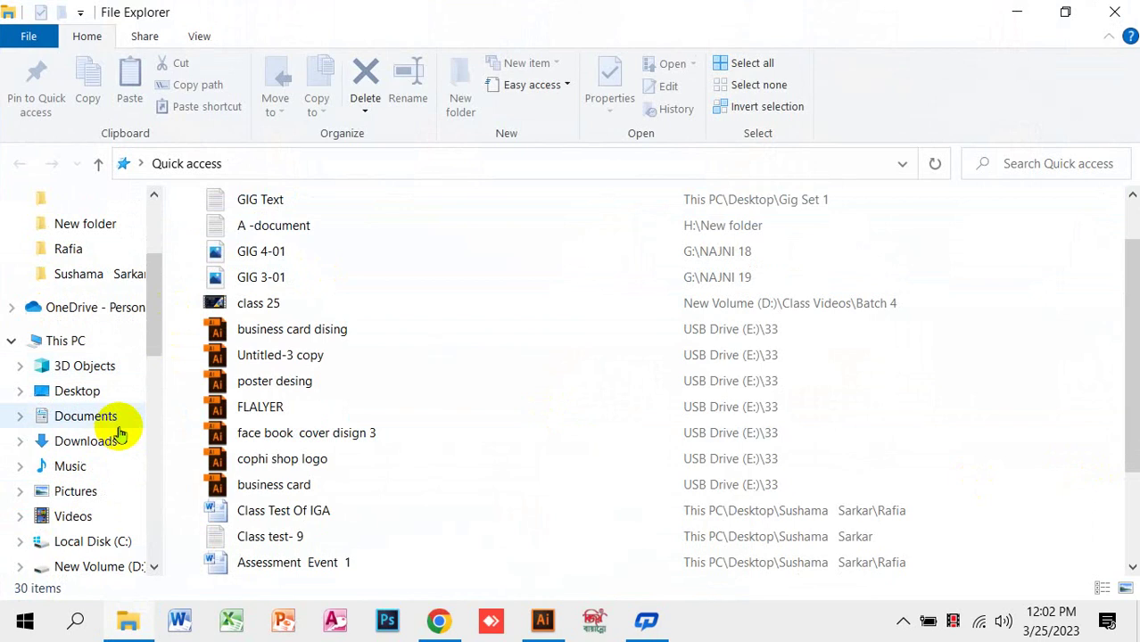
scroll(114, 437, "down", 3)
left_click(115, 353)
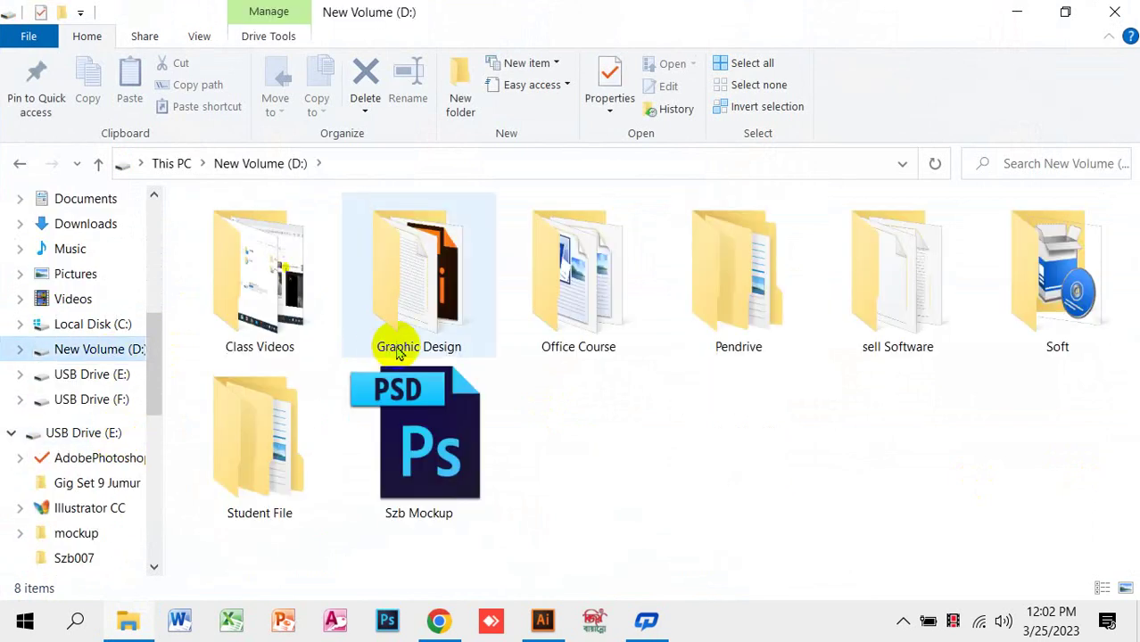
left_click(103, 377)
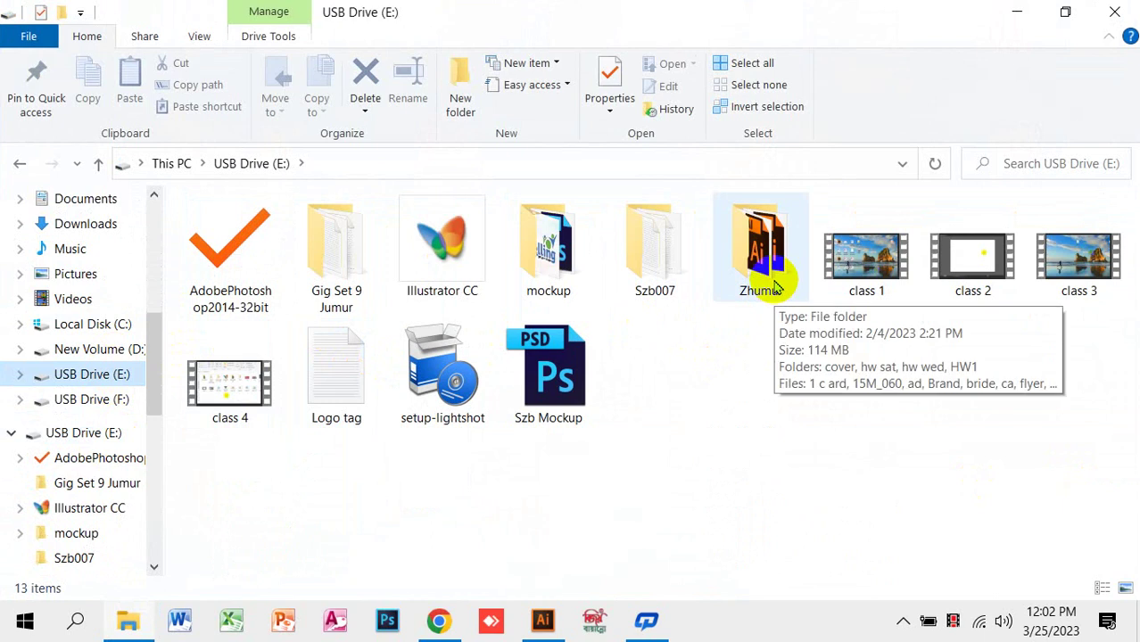
Step: Open the Zhumur folder and its cover subfolder
double_click(771, 285)
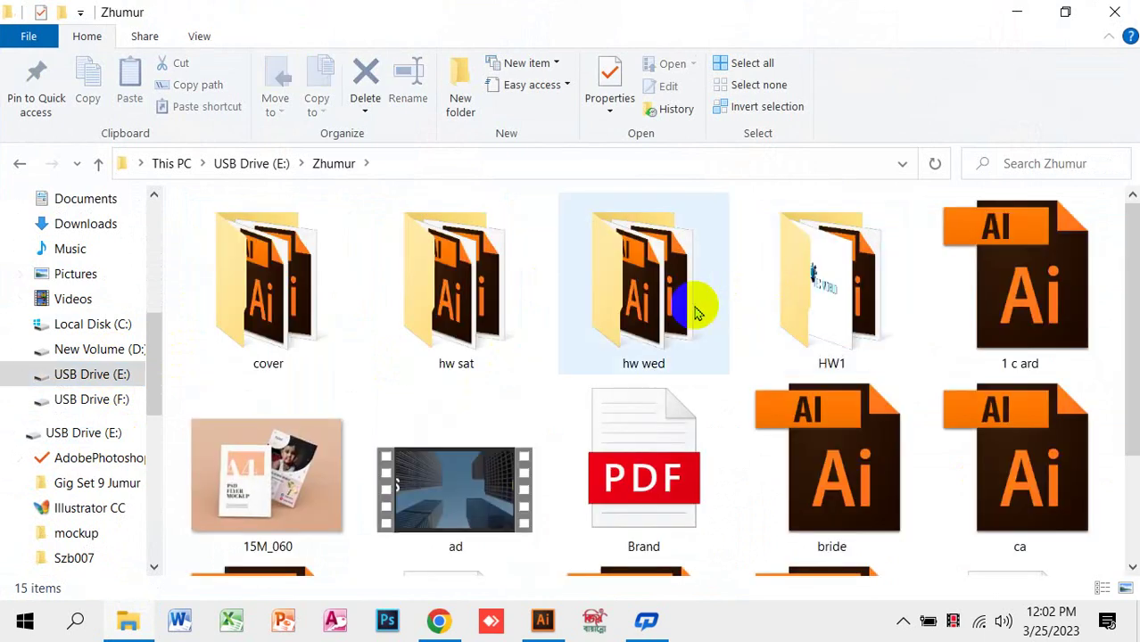
key("alt+Left")
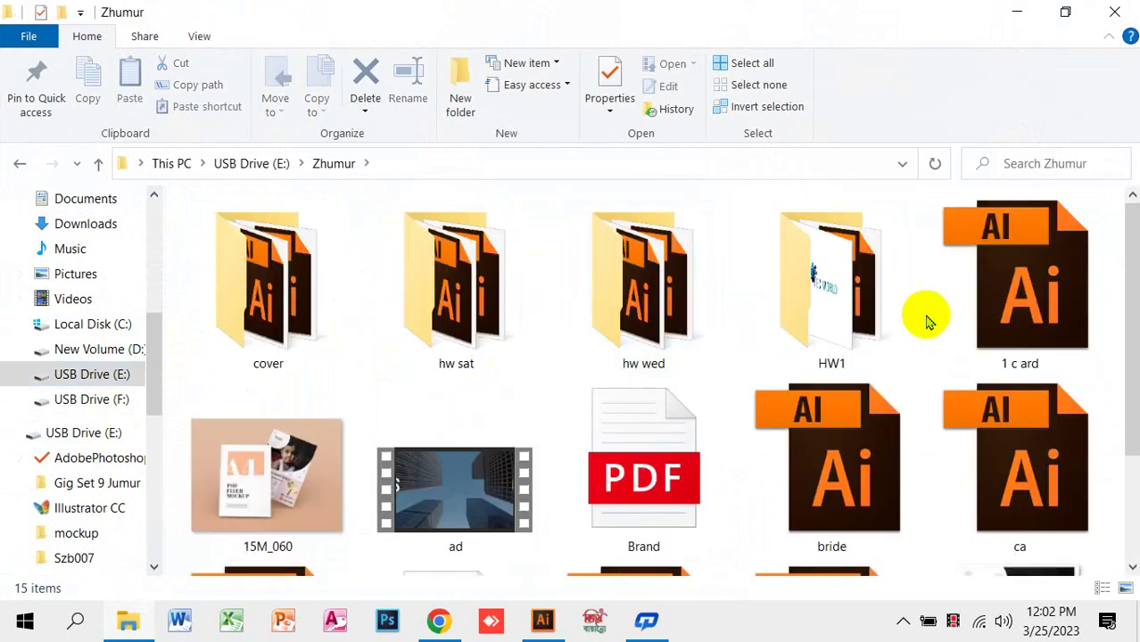
double_click(252, 261)
key("alt+Left")
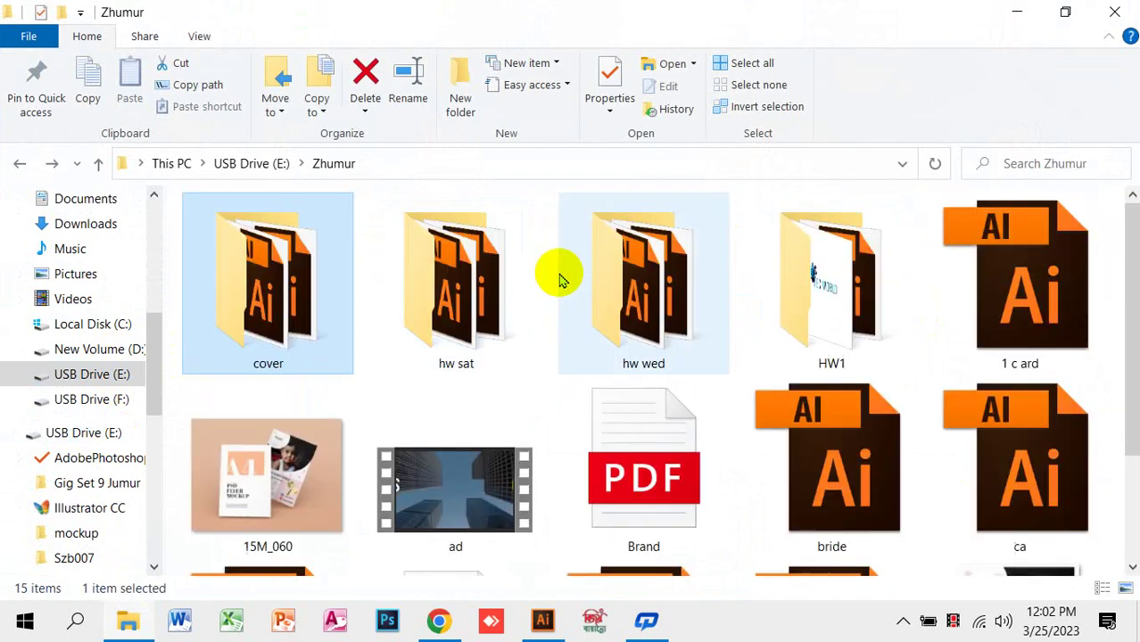
key("alt+Right")
scroll(462, 321, "up", 1)
Step: Step through the images to mirchi.jpg, zoom in on it, then close it
left_click(441, 306)
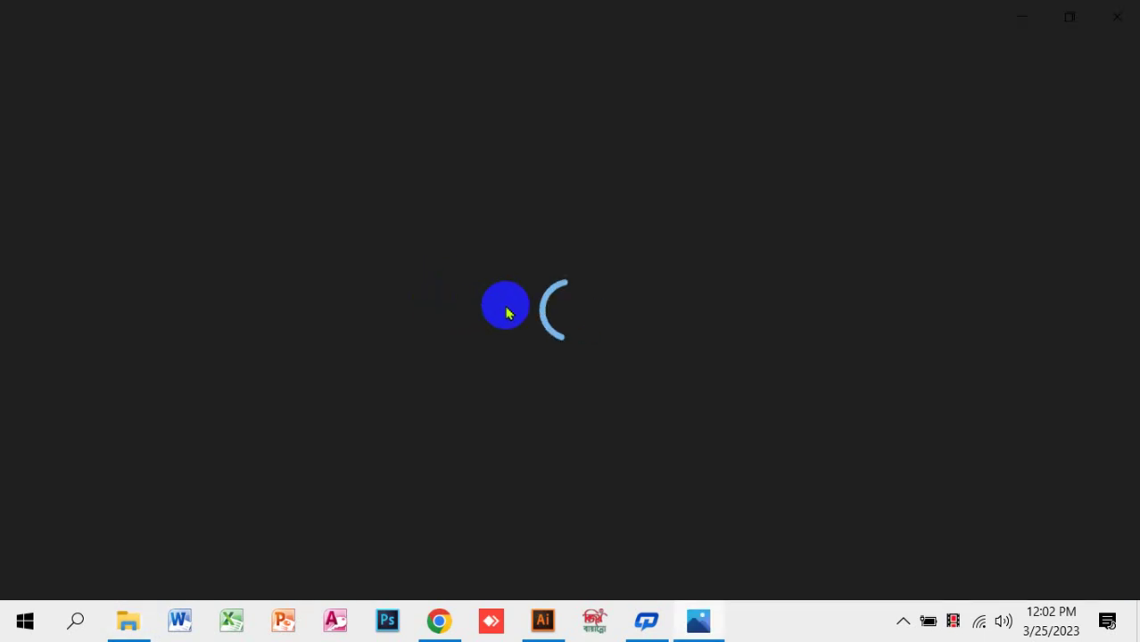
key("Right")
key("Right")
key("Right")
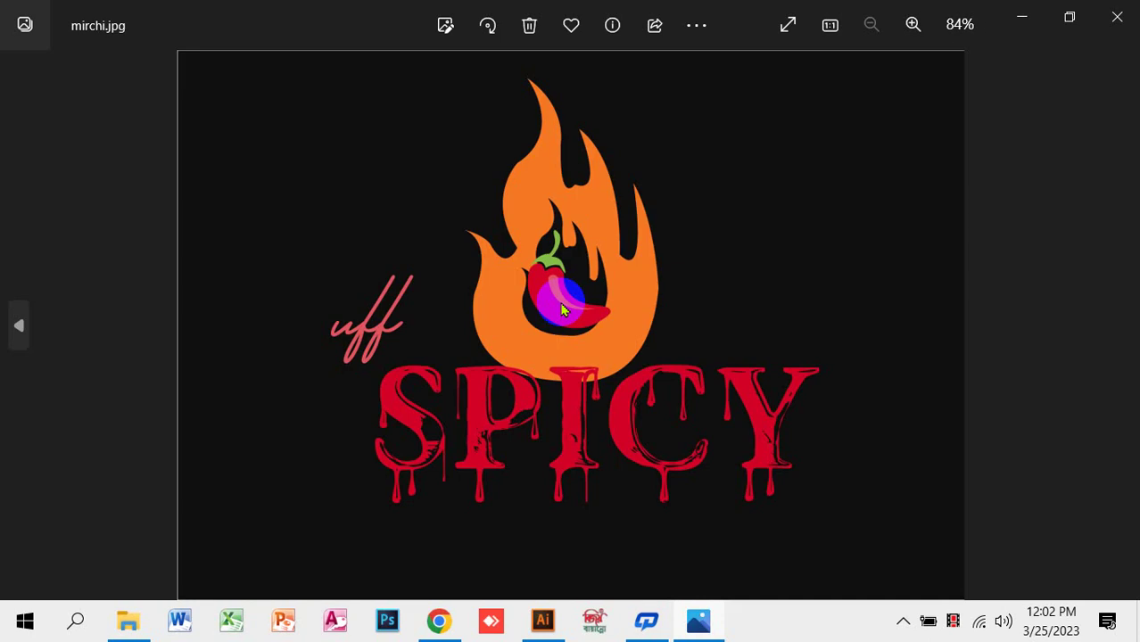
double_click(562, 307)
double_click(599, 311)
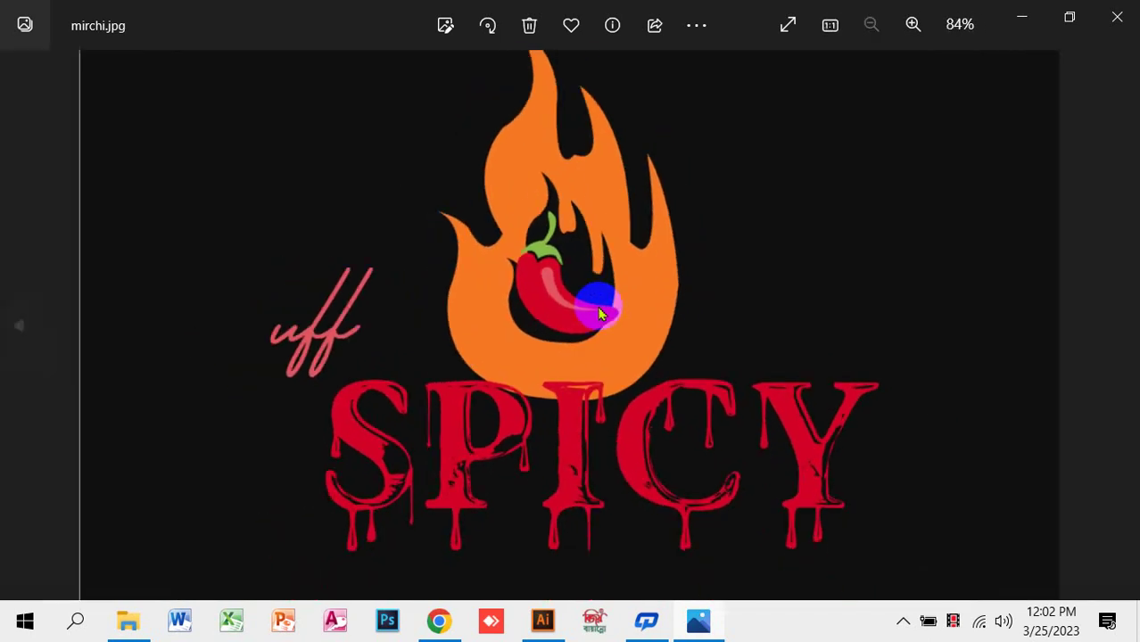
left_click(1126, 13)
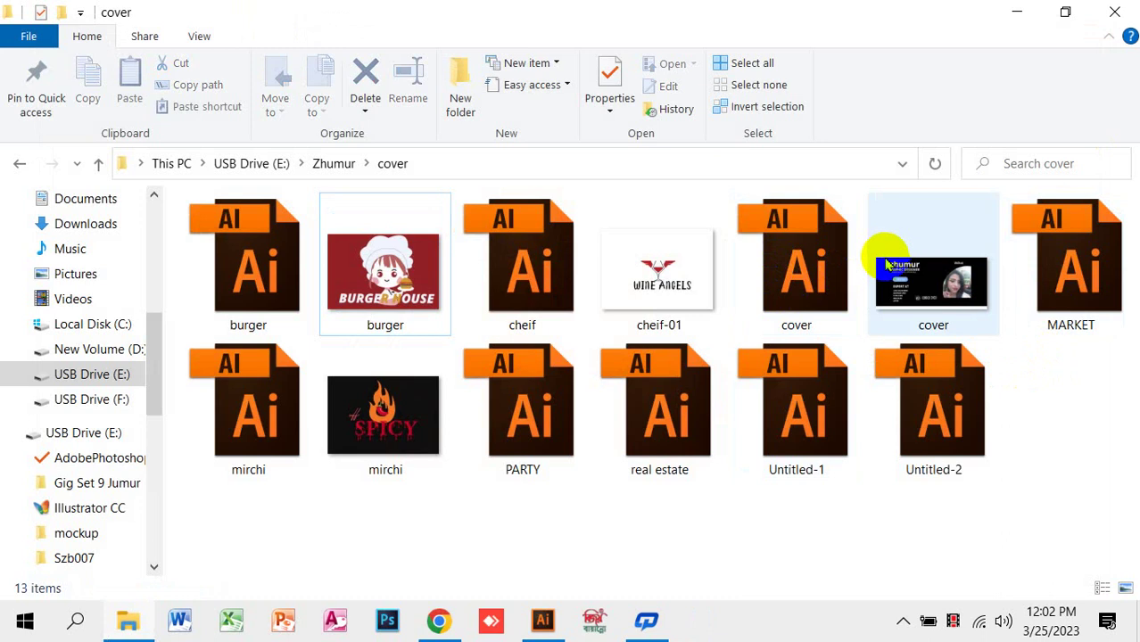
Step: Open cover.jpg and scroll-zoom into its details
key("Down")
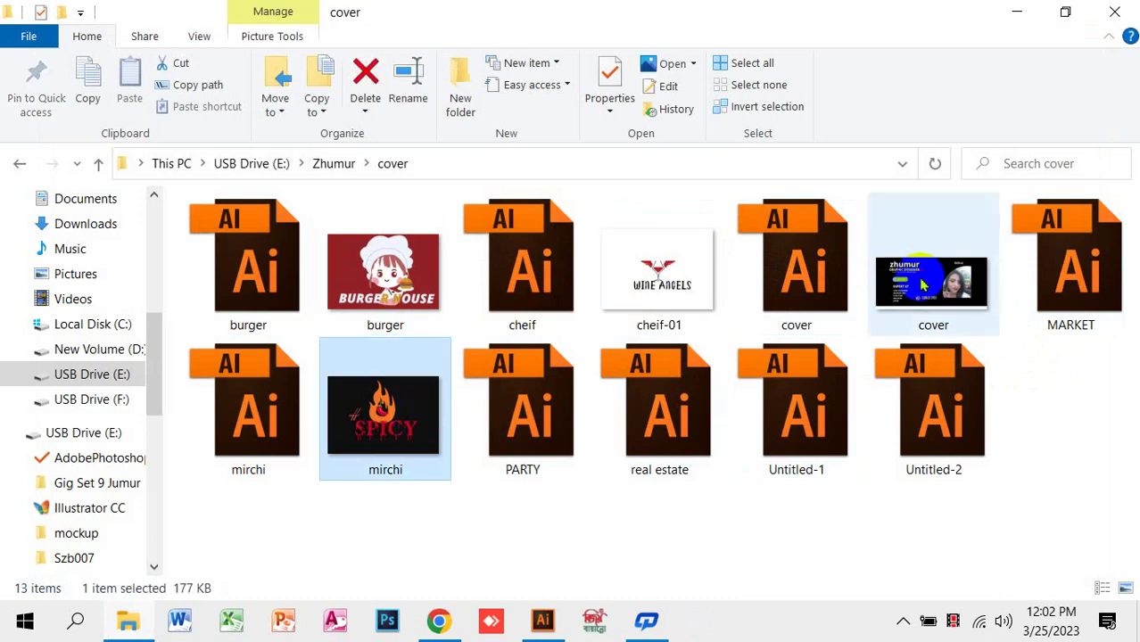
double_click(925, 285)
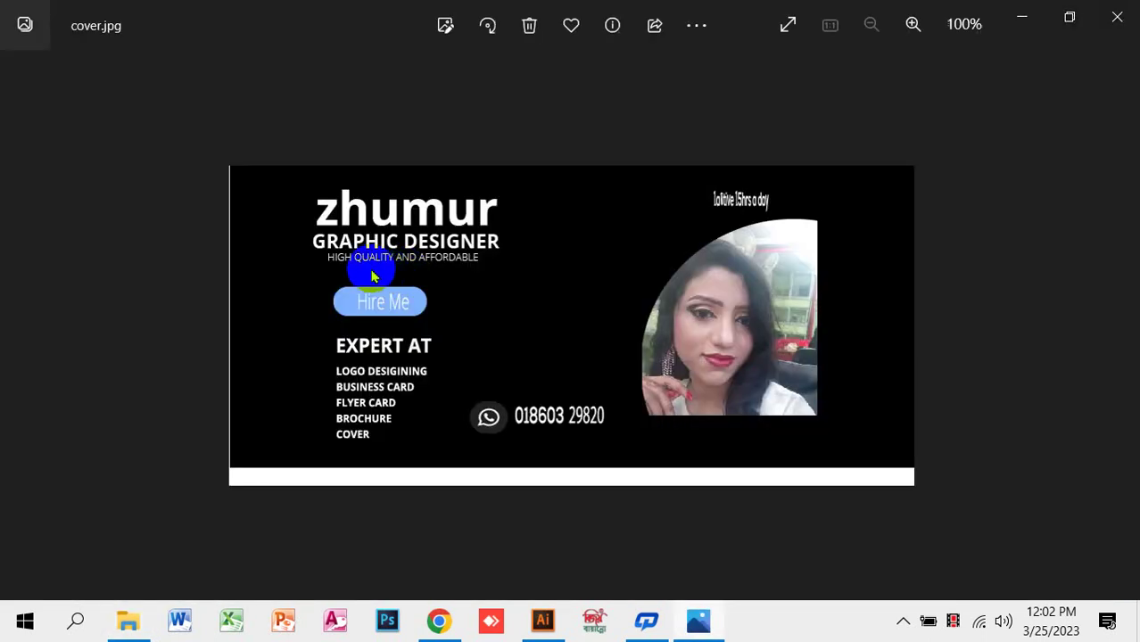
scroll(248, 237, "up", 2)
scroll(343, 255, "up", 2)
scroll(325, 216, "up", 2)
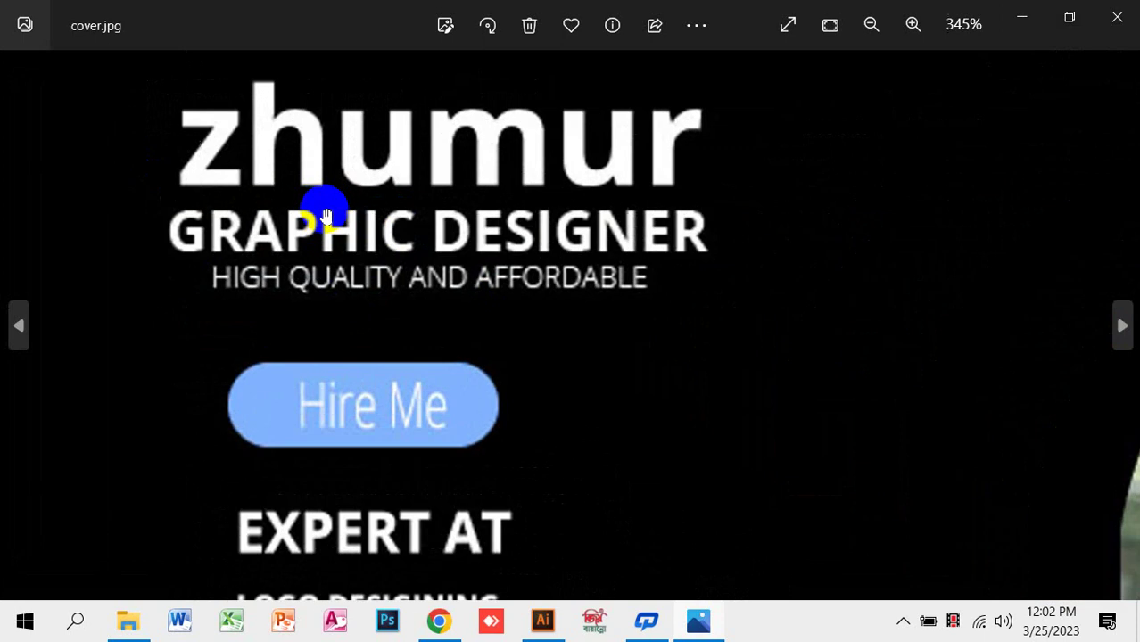
scroll(326, 217, "up", 1)
scroll(483, 272, "down", 1)
scroll(482, 273, "down", 1)
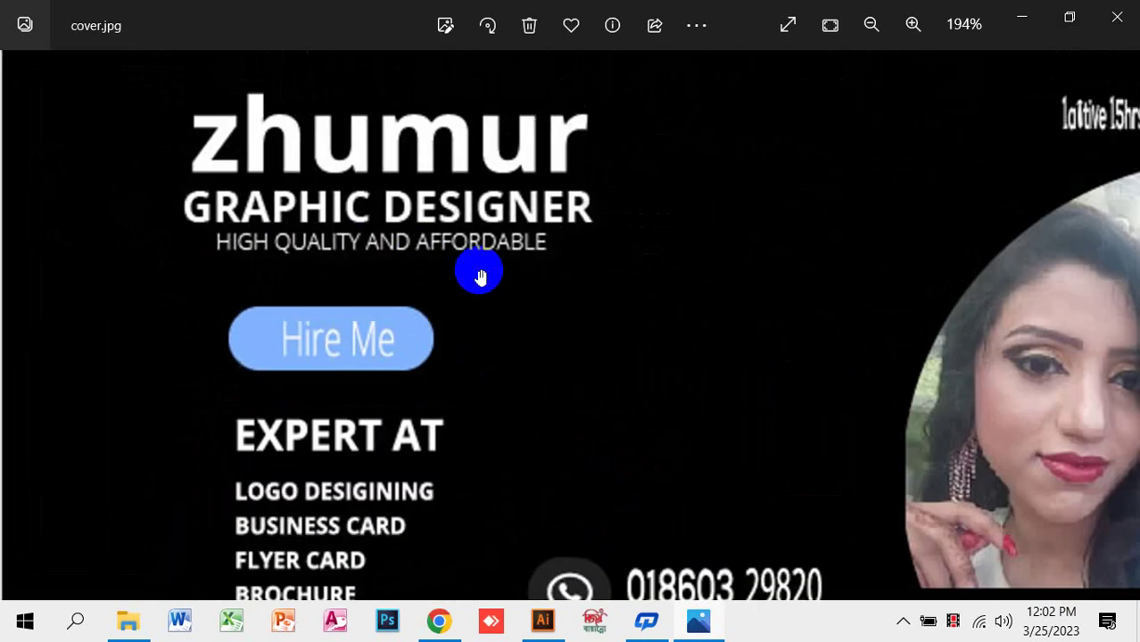
scroll(275, 343, "up", 2)
scroll(362, 292, "up", 2)
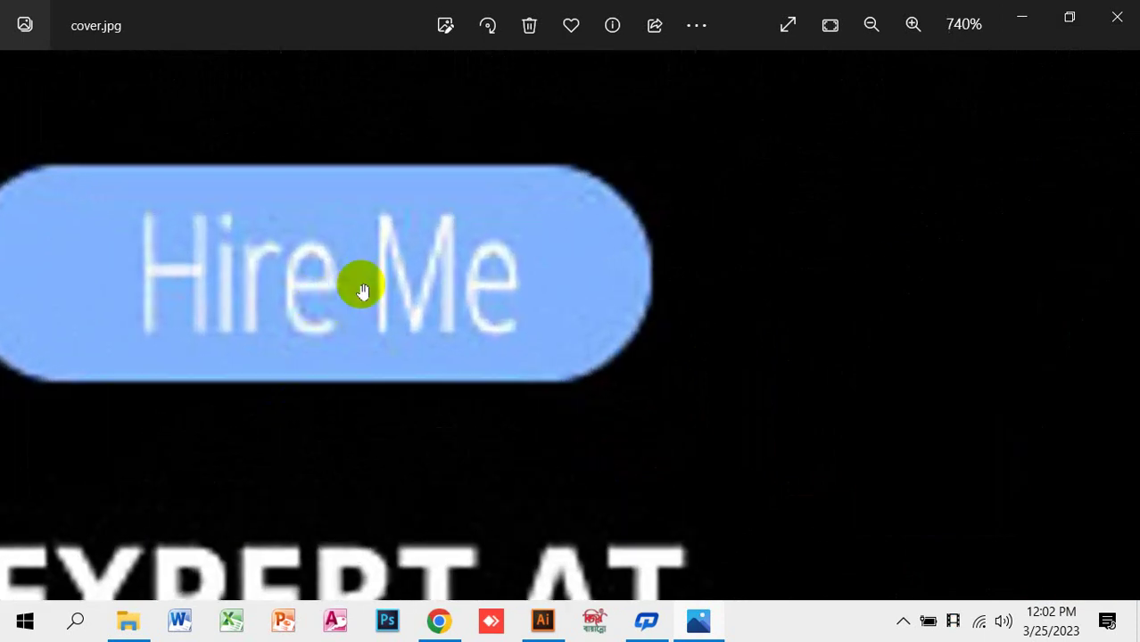
Step: Open cover.ai in Illustrator, dismissing the missing fonts warning
left_click(1133, 9)
left_click(817, 283)
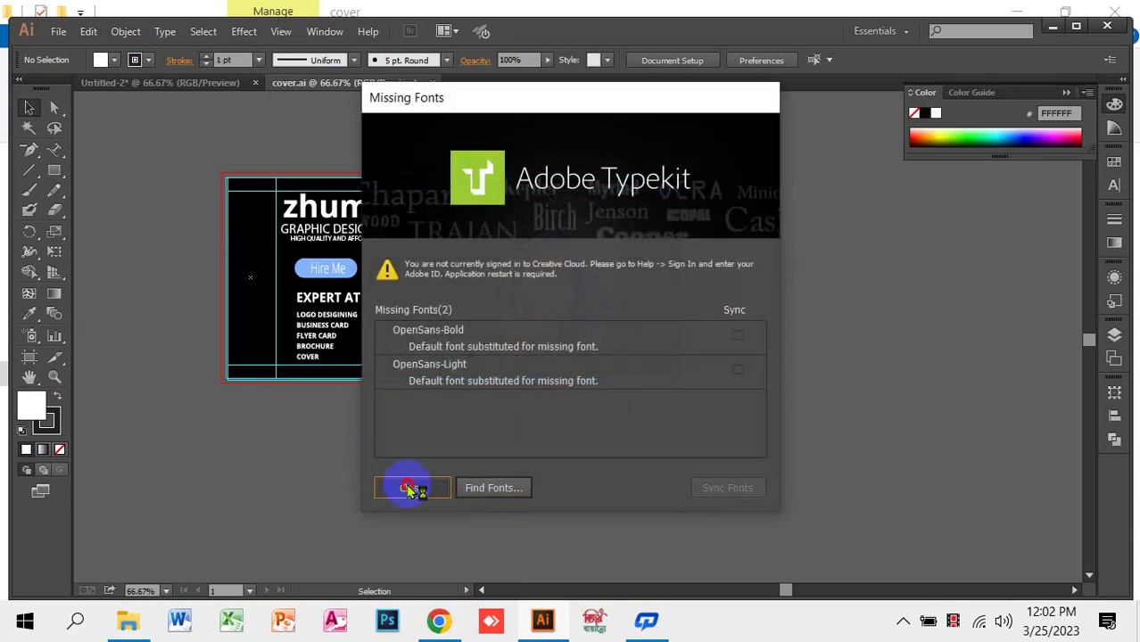
left_click(409, 488)
scroll(570, 478, "up", 5)
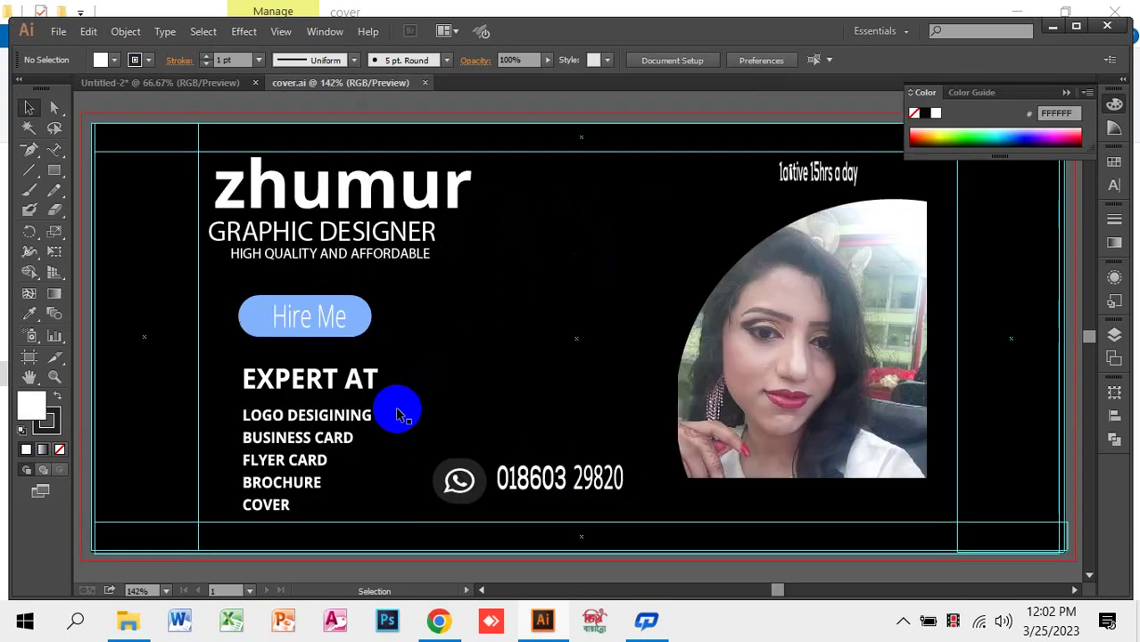
mouse_move(395, 402)
left_mouse_down()
mouse_move(624, 300)
mouse_move(609, 379)
left_mouse_up()
Step: Stretch the '1active 15hrs a day' tagline wider
left_click(471, 225)
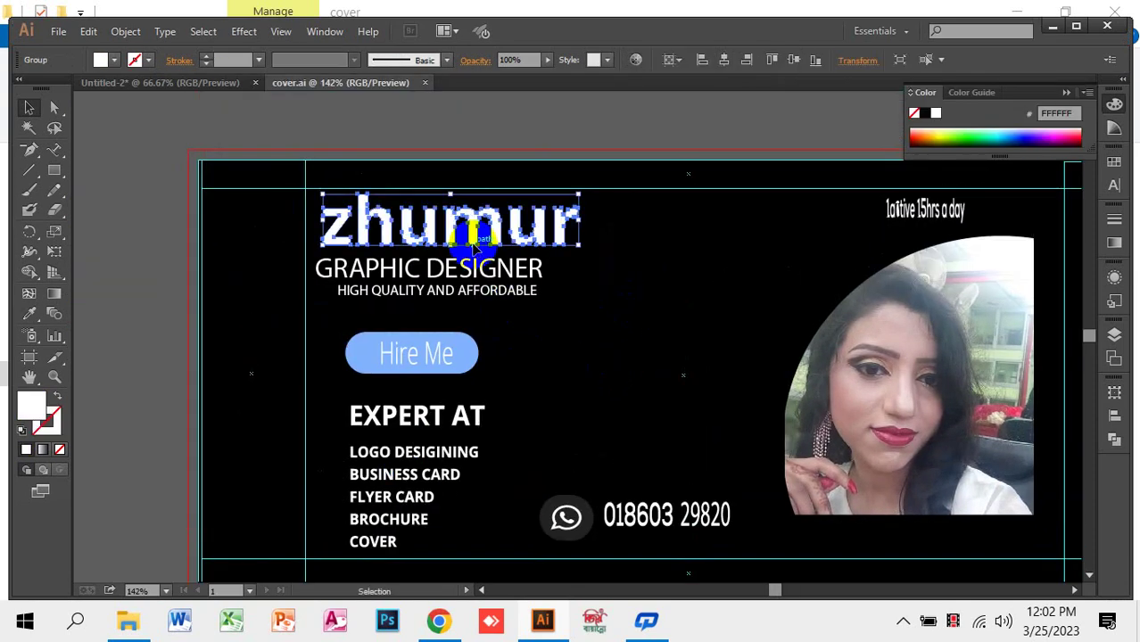
left_click(928, 215)
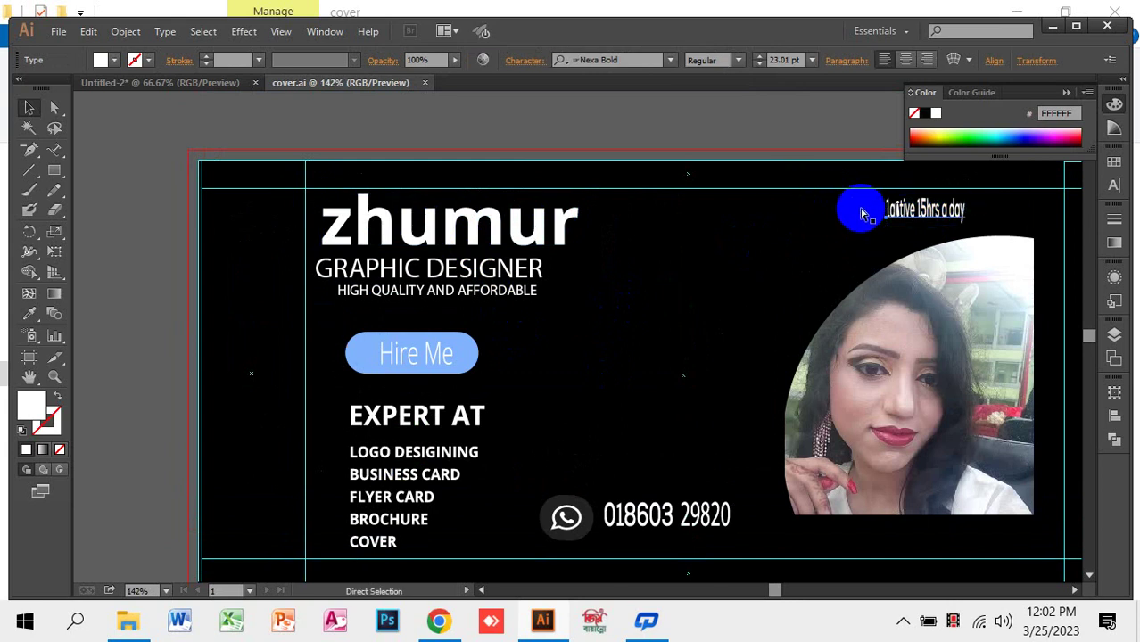
scroll(855, 204, "up", 10)
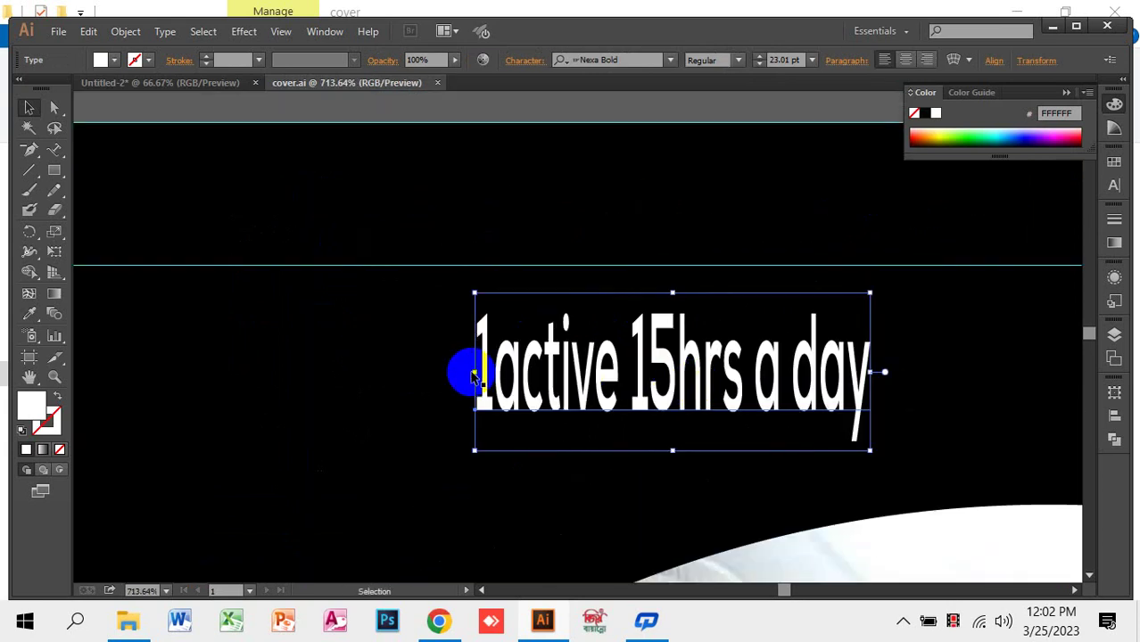
left_click_drag(472, 375, 102, 375)
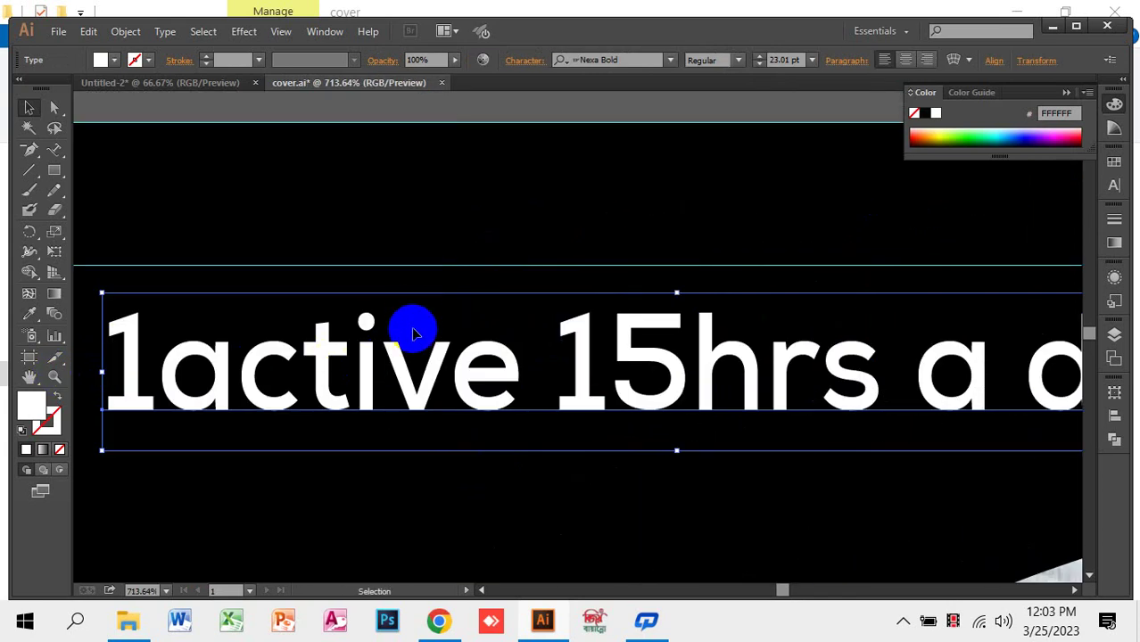
left_click(410, 321)
Step: Zoom out and scroll through the cover down to the EXPERT AT list
key("ctrl+minus")
key("ctrl+minus")
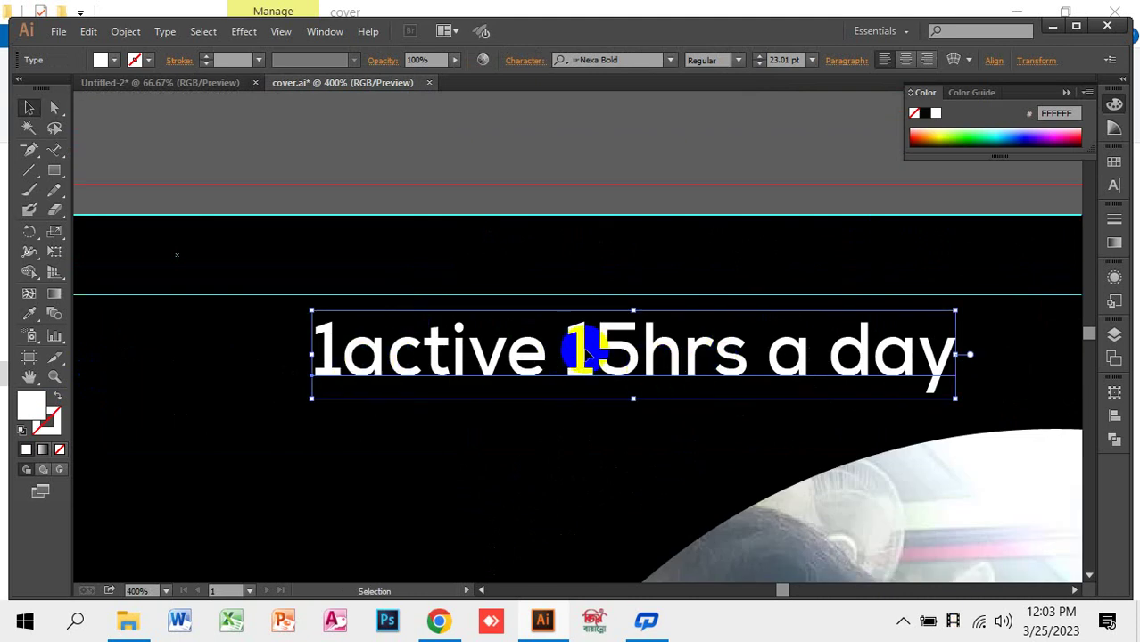
key("ctrl+minus")
key("ctrl+minus")
scroll(493, 401, "down", 3)
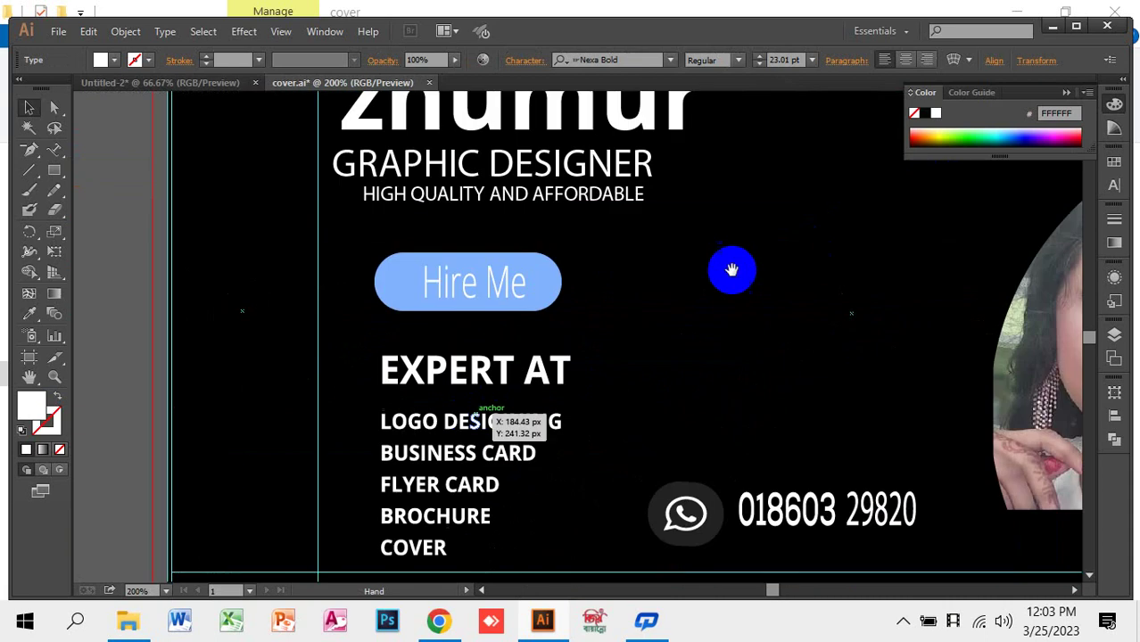
scroll(730, 268, "down", 2)
key("ctrl+plus")
scroll(583, 318, "down", 1)
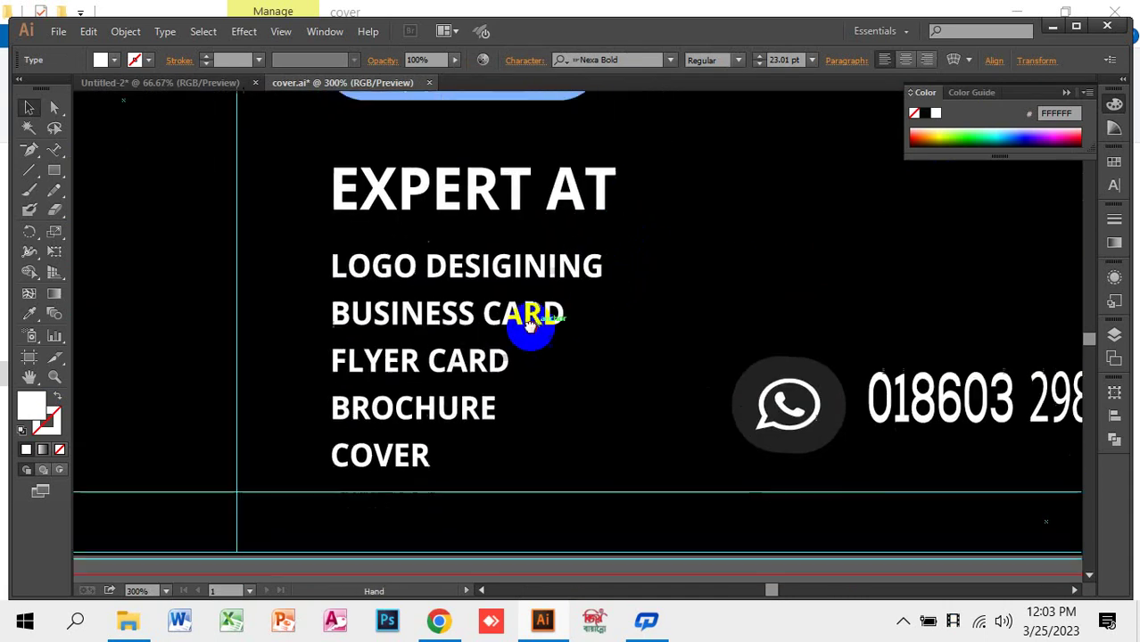
scroll(526, 325, "down", 5)
Step: Check the phone number and background, then close cover.ai, answering the save prompt
left_click(737, 356)
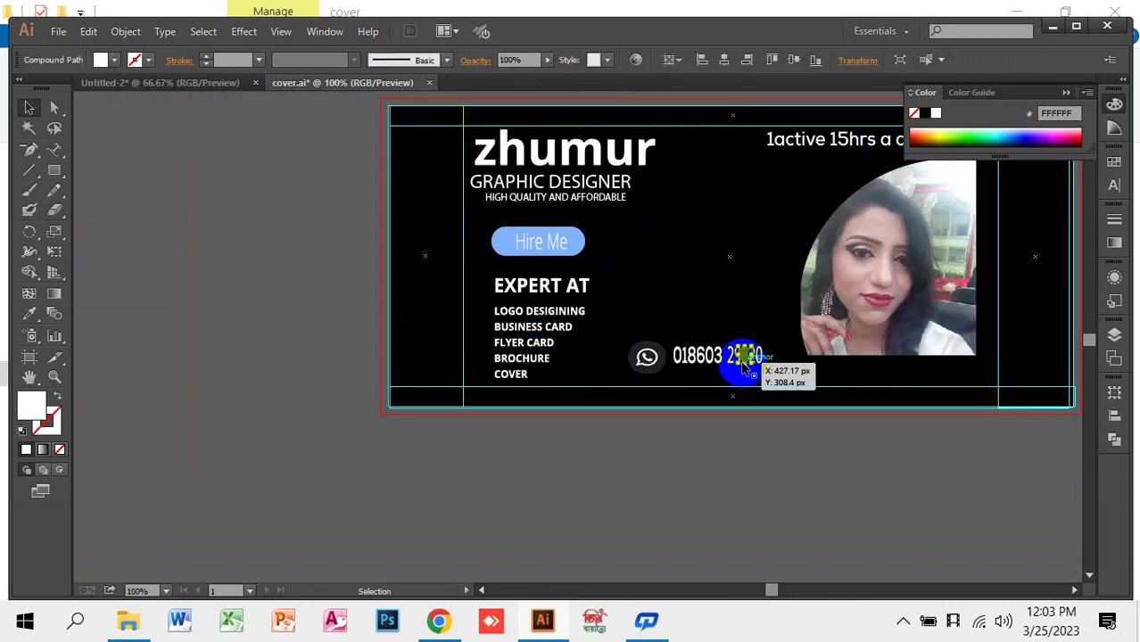
left_click(618, 351)
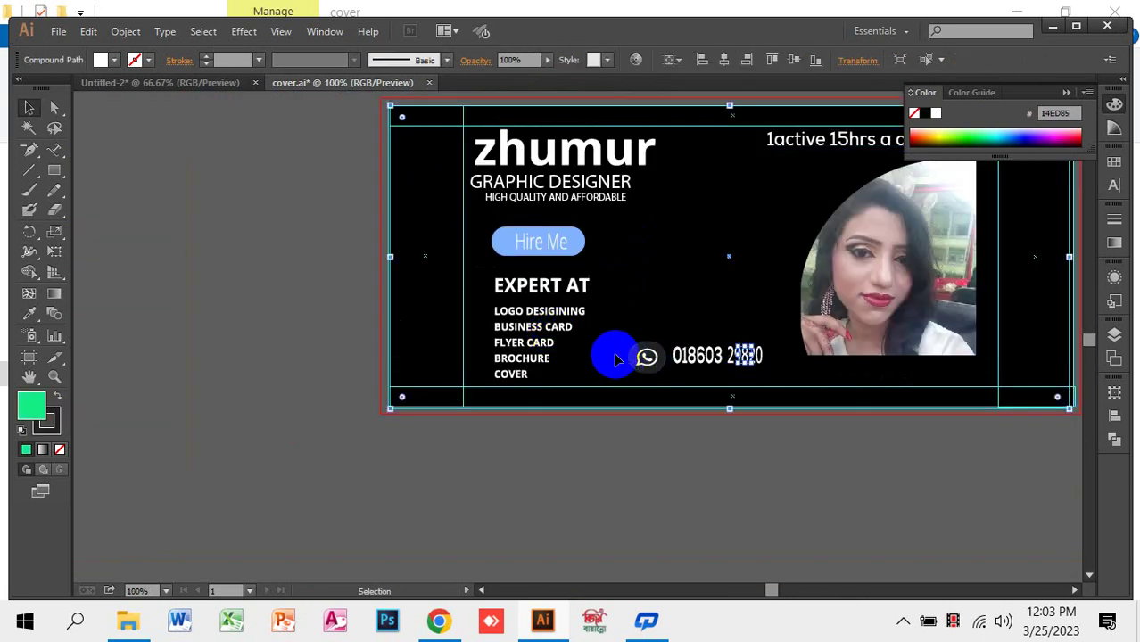
left_click(434, 84)
left_click(658, 340)
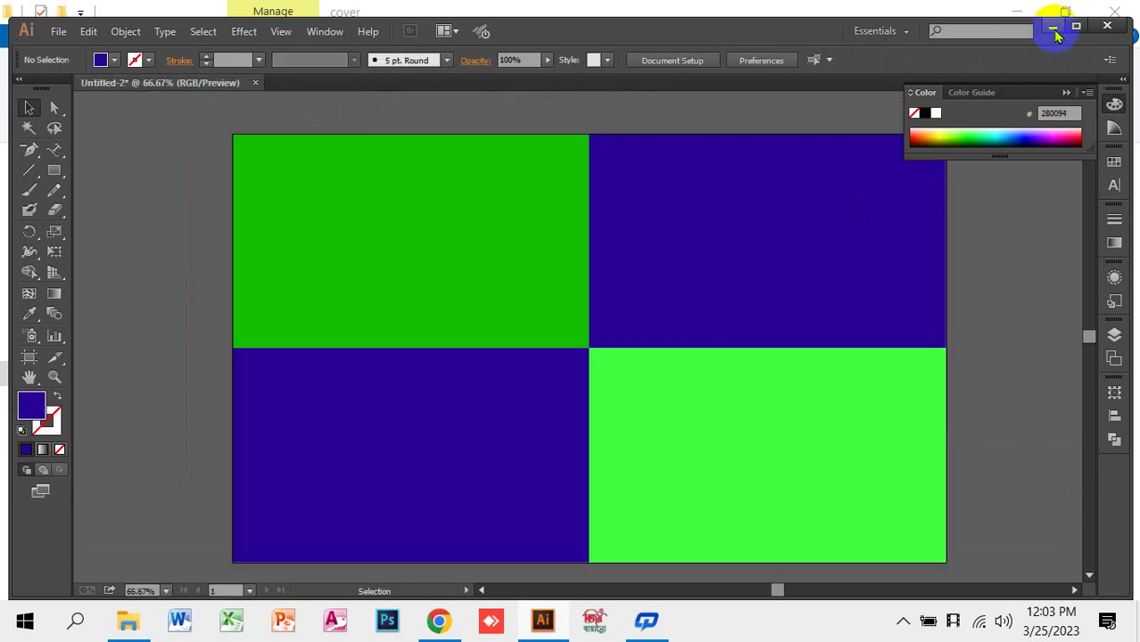
Step: Minimize Illustrator, select files PARTY through Untitled-2, then switch to USB Drive (F:)
left_click(1078, 28)
left_click(1056, 11)
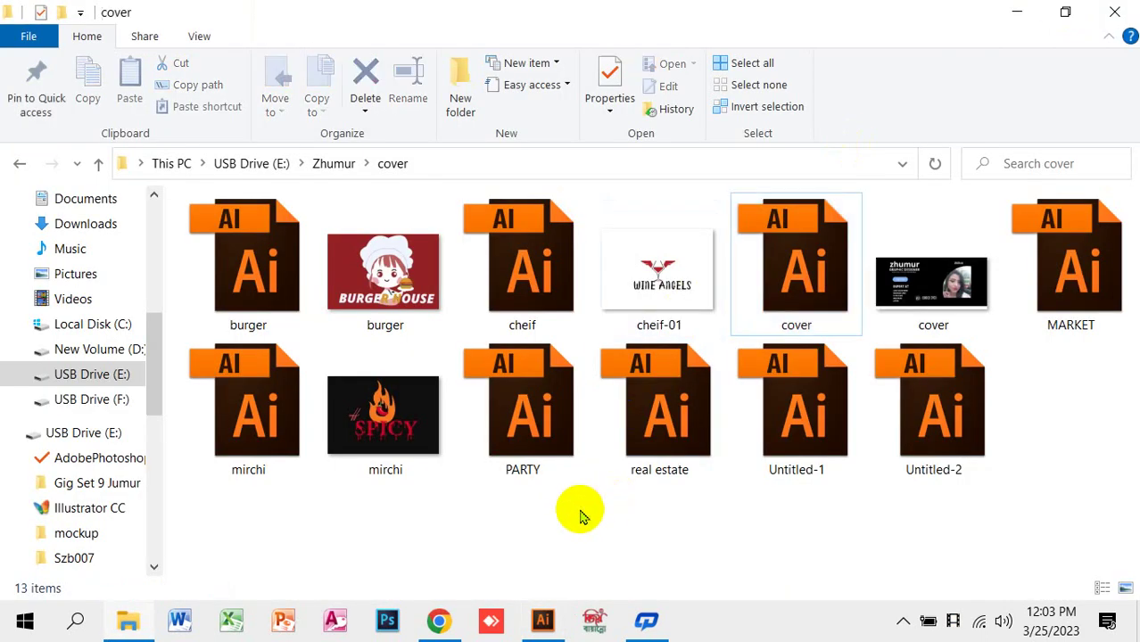
left_click_drag(536, 506, 860, 438)
left_click(481, 508)
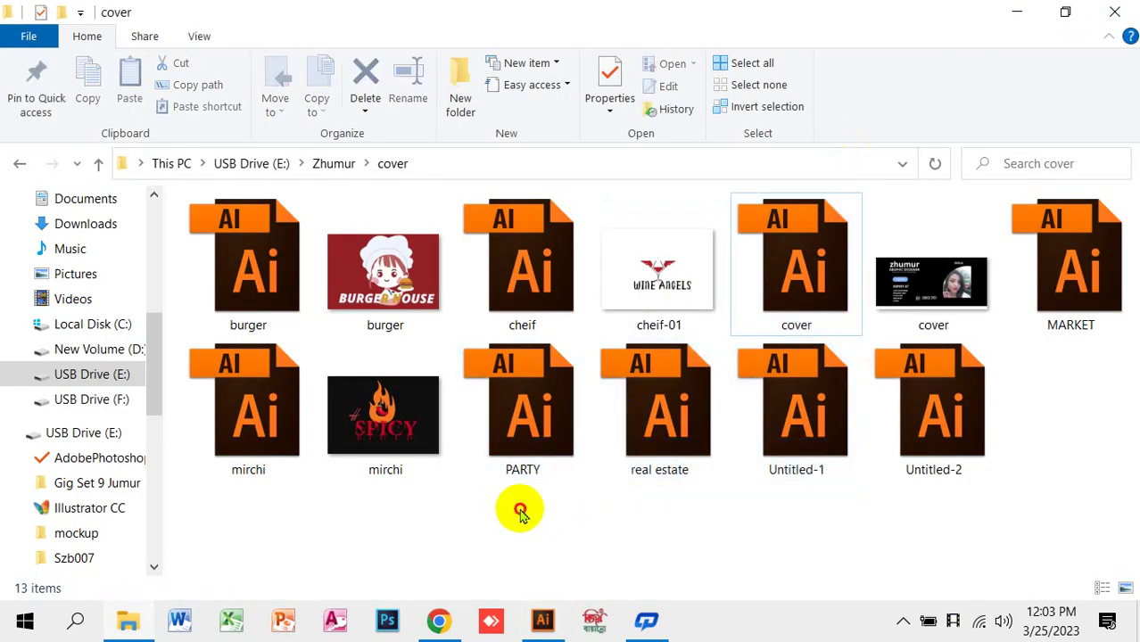
left_click_drag(522, 509, 922, 391)
left_click(1036, 453)
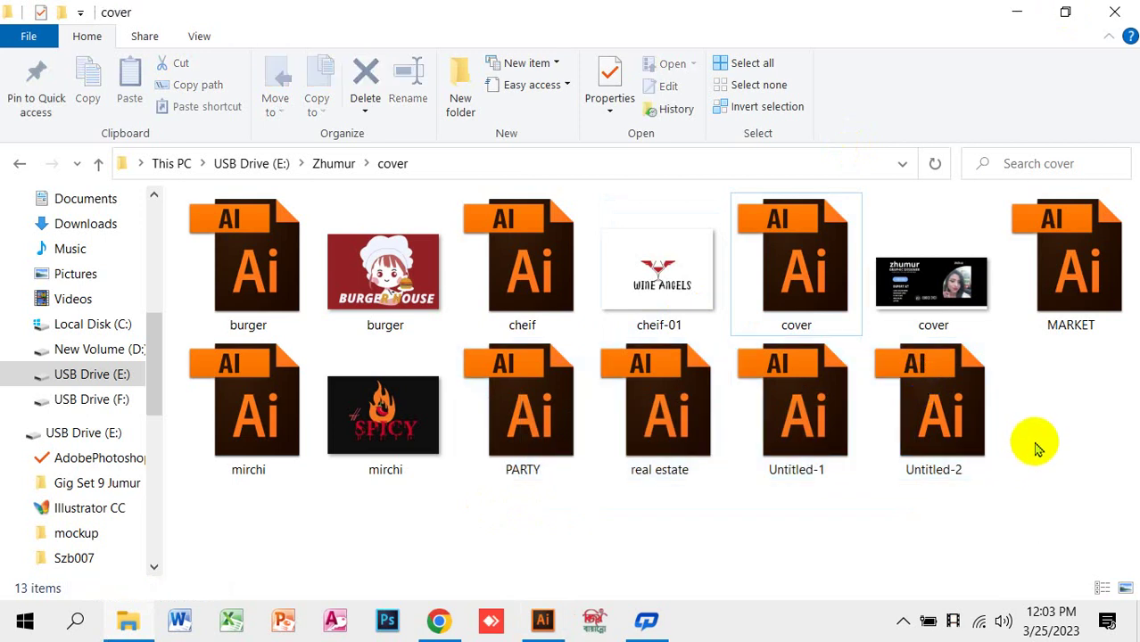
mouse_move(1045, 345)
left_mouse_down()
mouse_move(288, 517)
mouse_move(530, 491)
left_mouse_up()
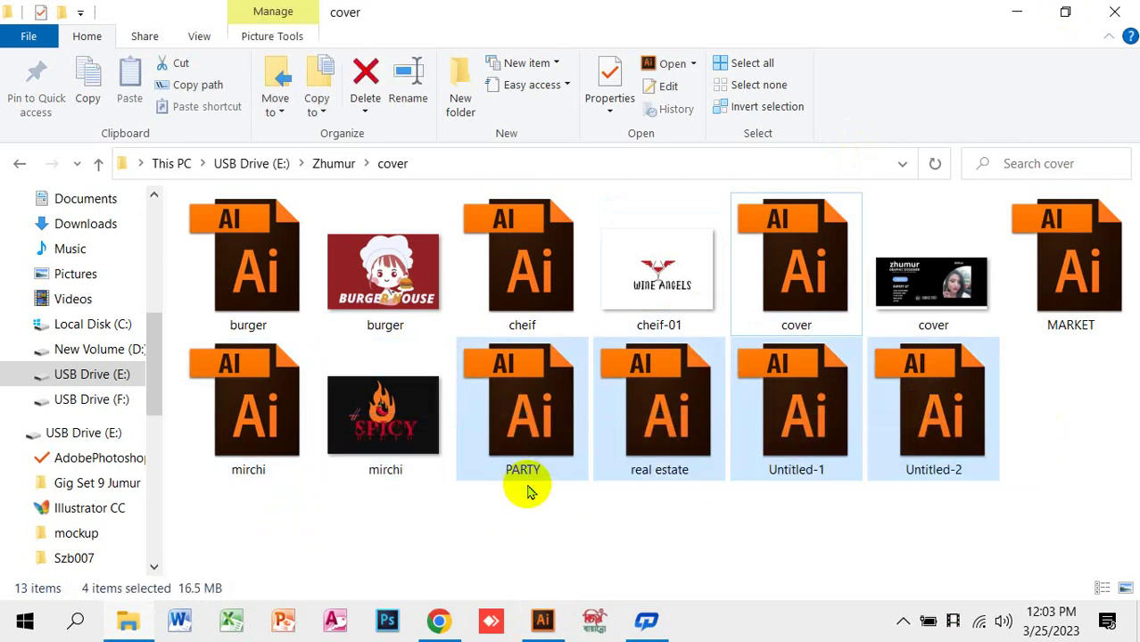
left_click(89, 398)
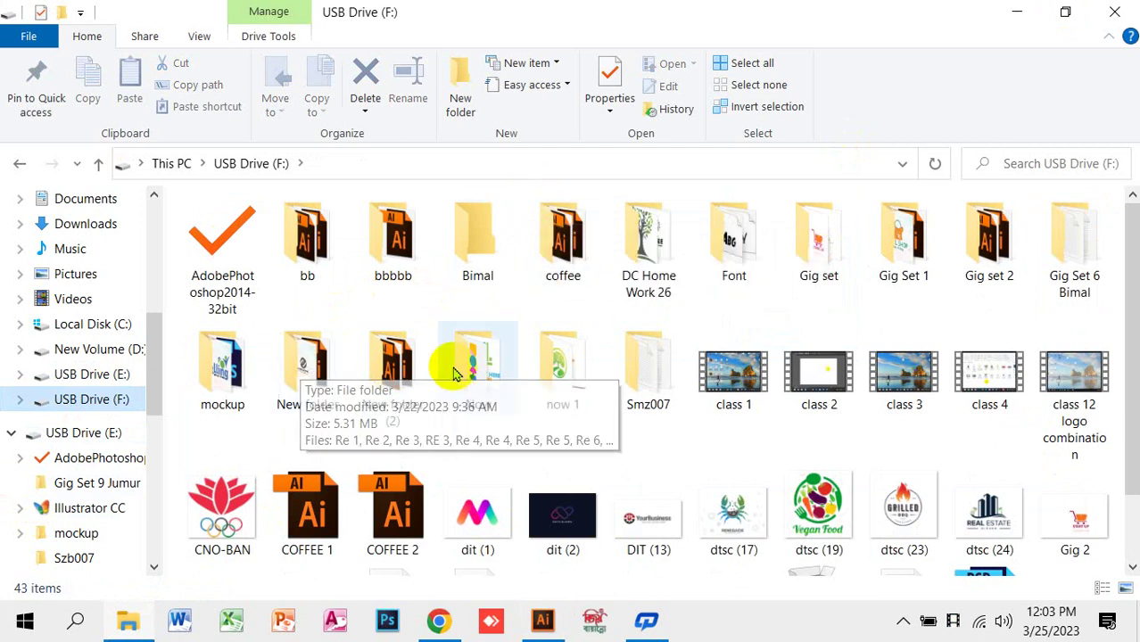
Step: Open the Gig set 2 folder and briefly select, then deselect, the ss1–ss5 mockup images
double_click(988, 237)
scroll(425, 374, "up", 2, "ctrl")
scroll(424, 375, "up", 2, "ctrl")
scroll(423, 372, "up", 1, "ctrl")
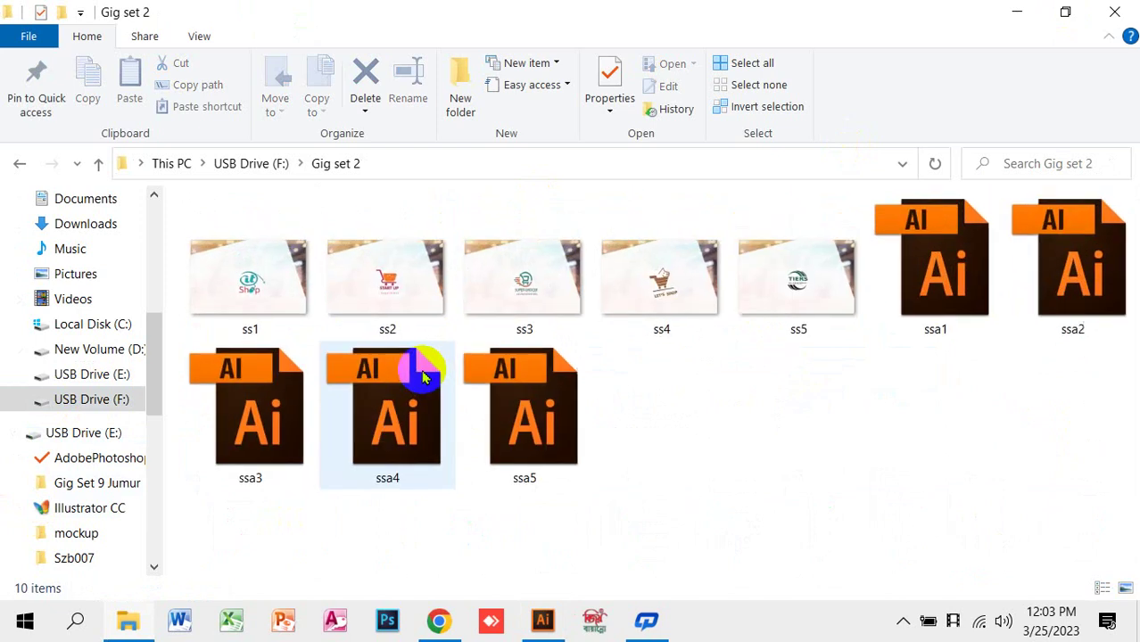
scroll(425, 375, "up", 1, "ctrl")
scroll(629, 351, "down", 2, "ctrl")
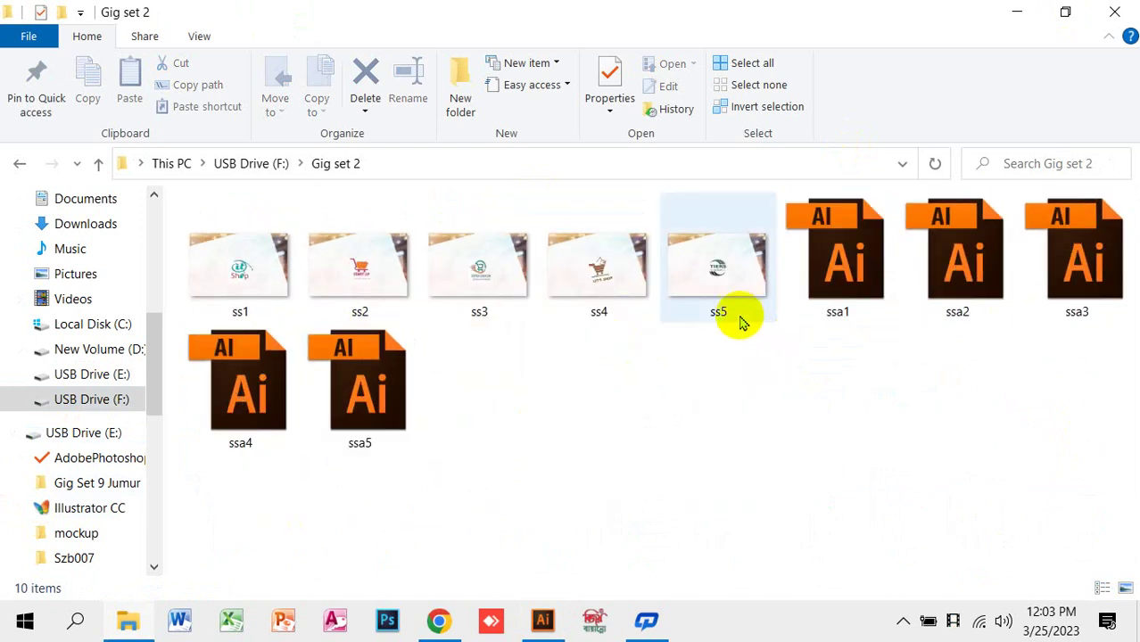
scroll(737, 319, "down", 1, "ctrl")
left_click_drag(178, 248, 638, 268)
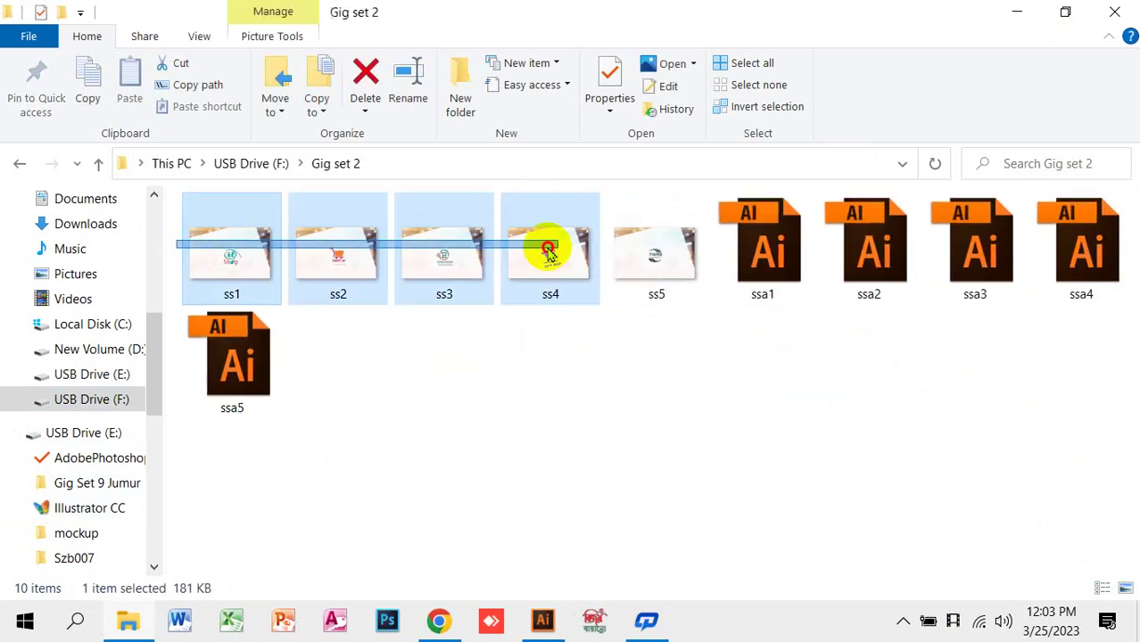
left_click(674, 332)
Step: Go to the Gig Set 1 folder and preview the GIRL SHOP mockup image 1.jpg
scroll(673, 332, "up", 1, "ctrl")
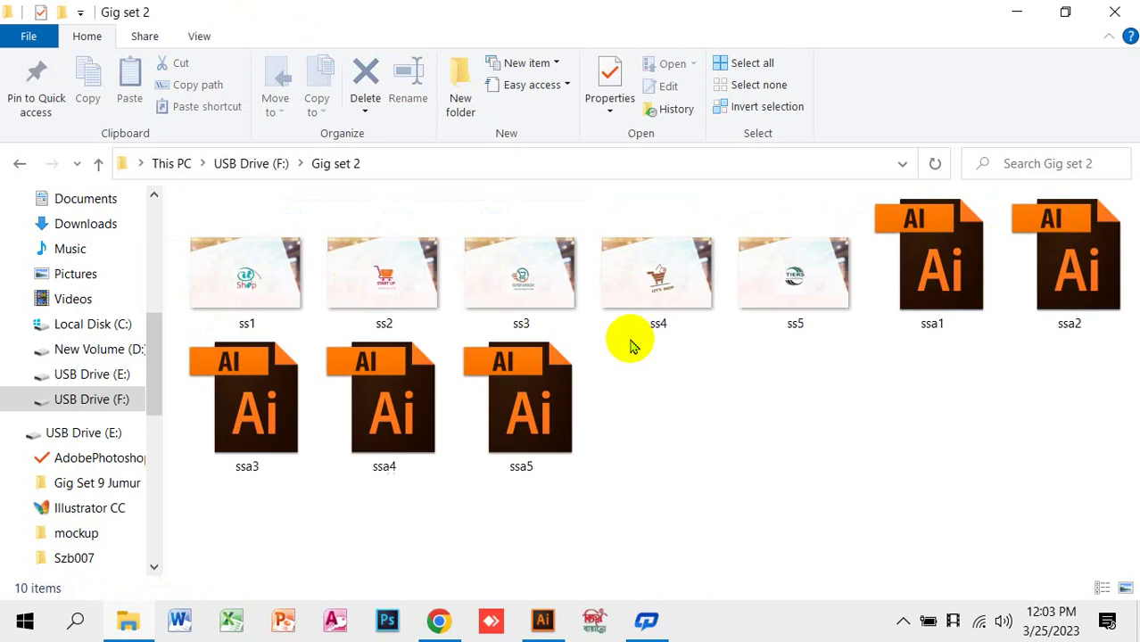
scroll(629, 342, "up", 1, "ctrl")
scroll(627, 338, "up", 1, "ctrl")
key("alt+Left")
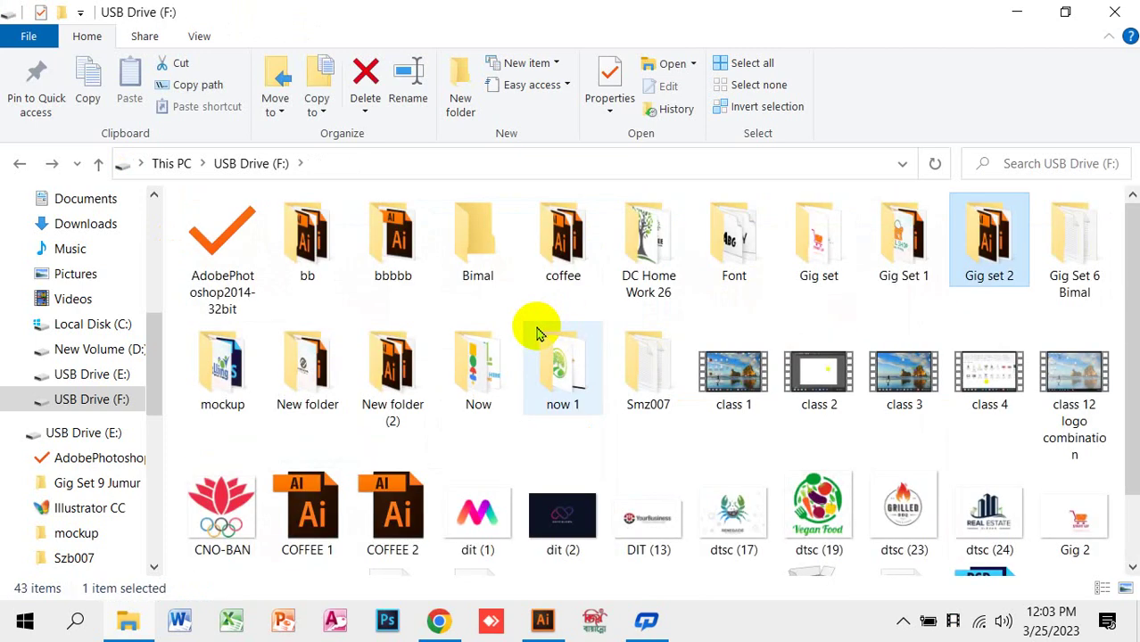
key("Left")
key("Return")
double_click(542, 320)
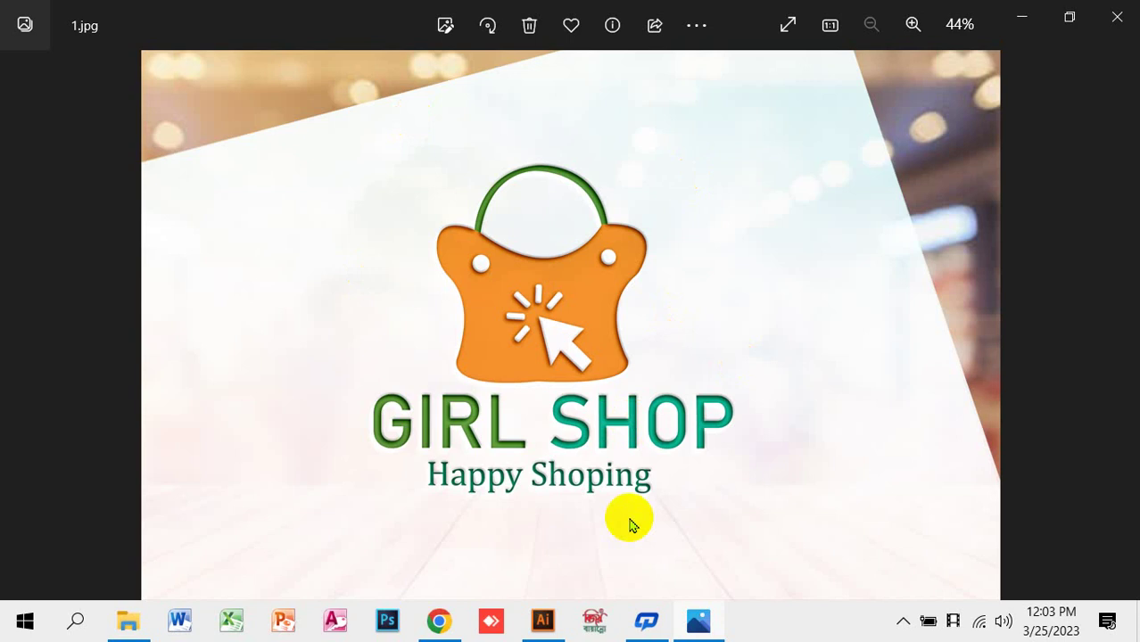
left_click(1121, 15)
Step: Back in Gig set 2, select ssa1–ssa5 and open them in Illustrator
key("alt+Left")
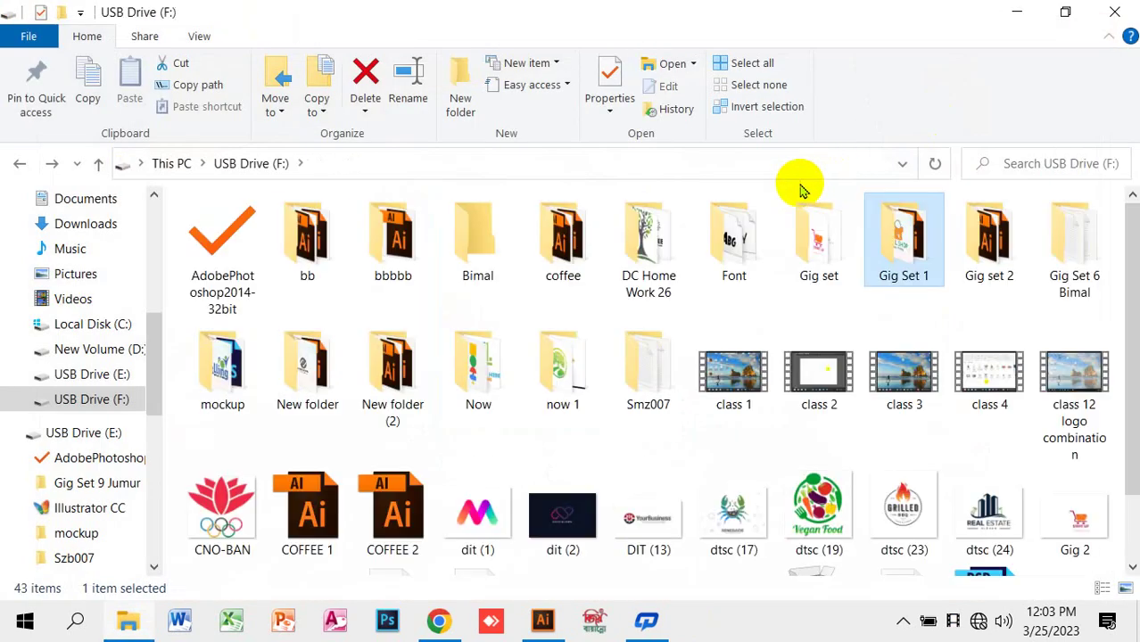
key("Right")
key("Return")
scroll(656, 323, "down", 2, "ctrl")
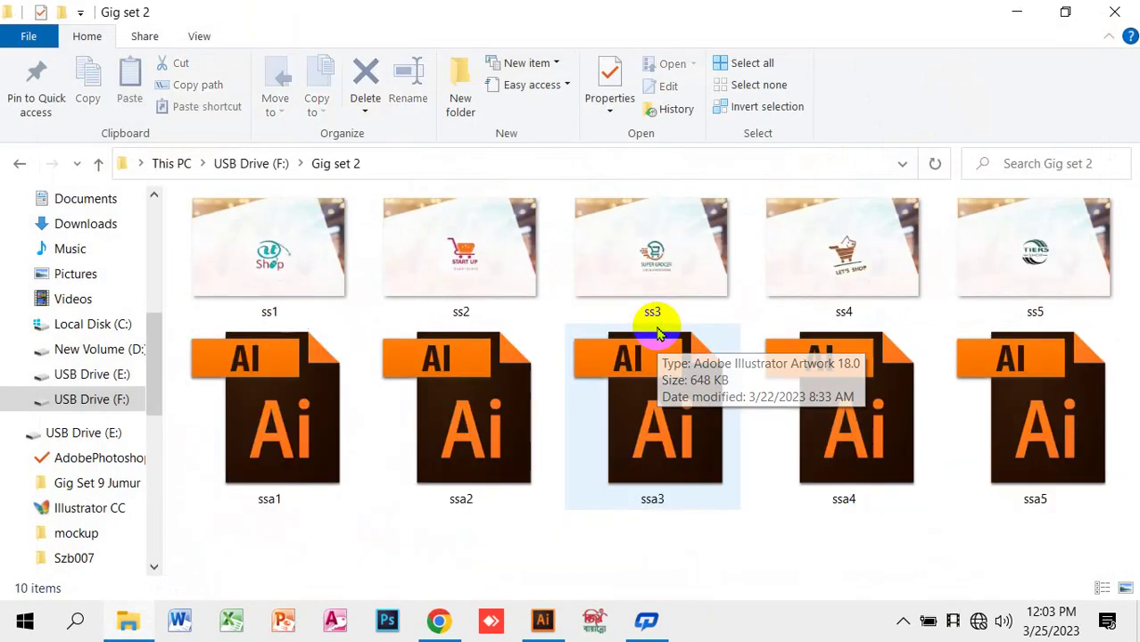
left_click_drag(346, 548, 977, 394)
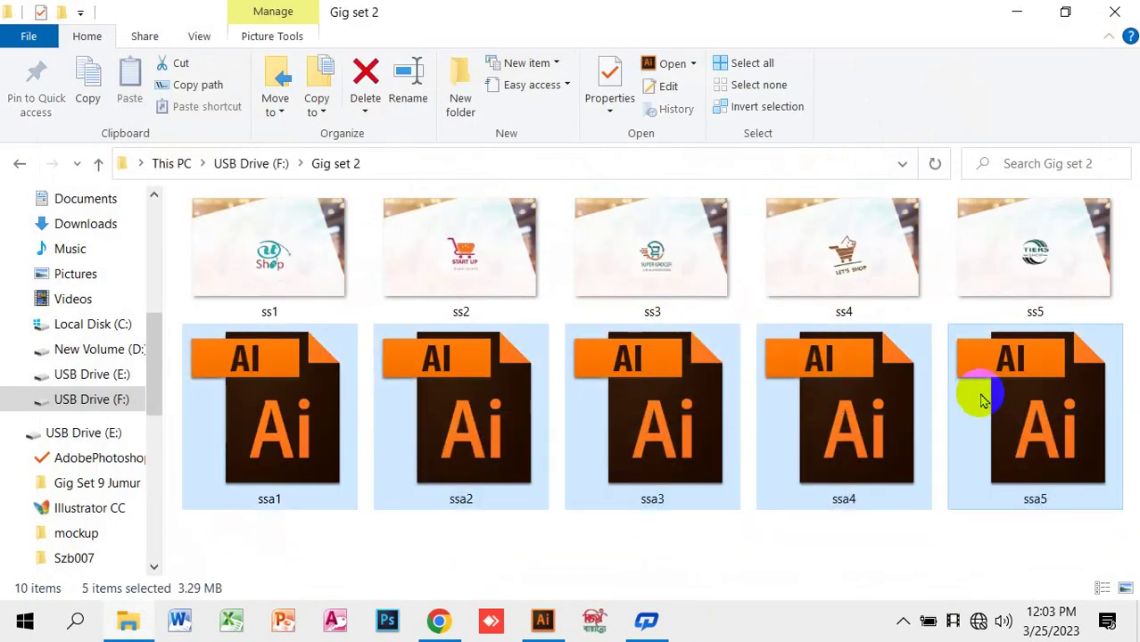
right_click(981, 392)
left_click(953, 43)
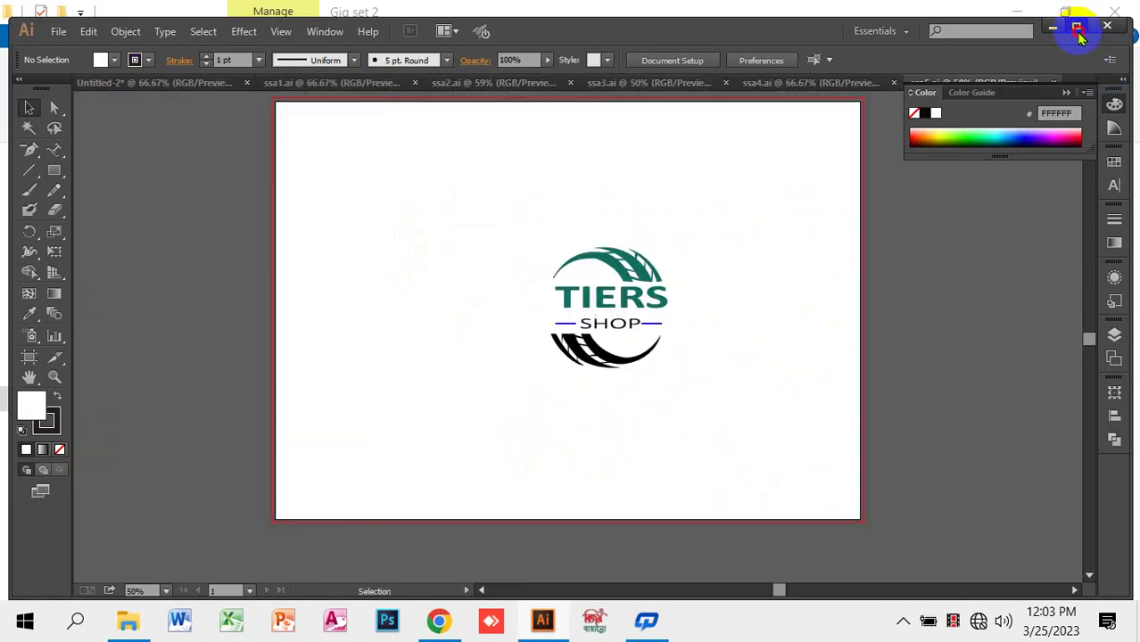
Step: Maximize Illustrator and close the TIERS SHOP and LET'S SHOP documents
left_click(1076, 26)
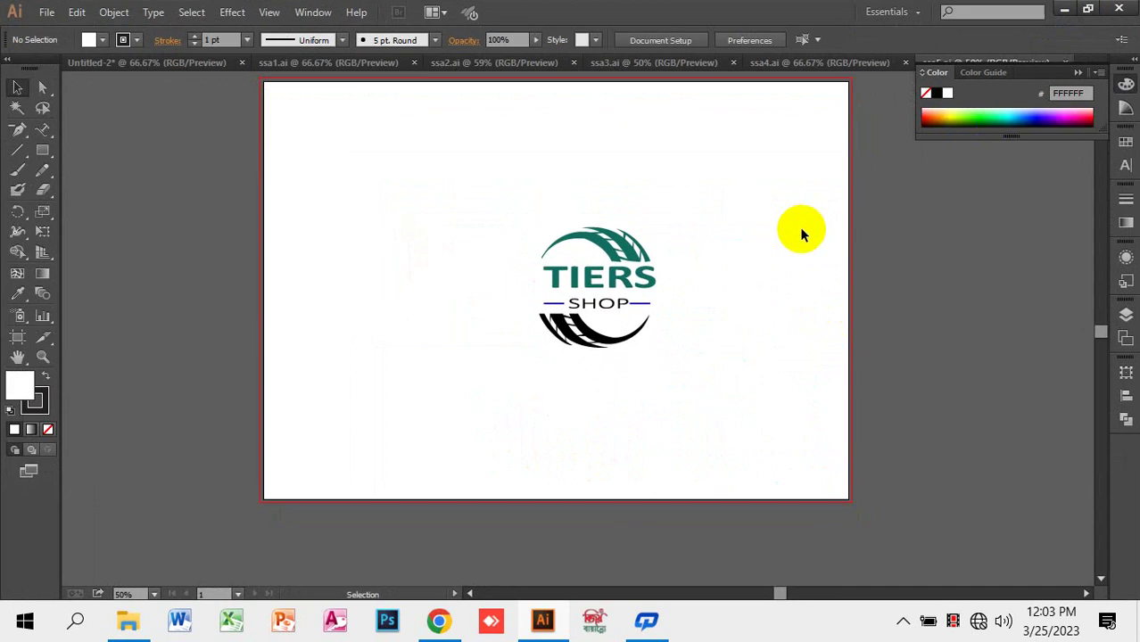
left_click(1060, 65)
left_click(1065, 64)
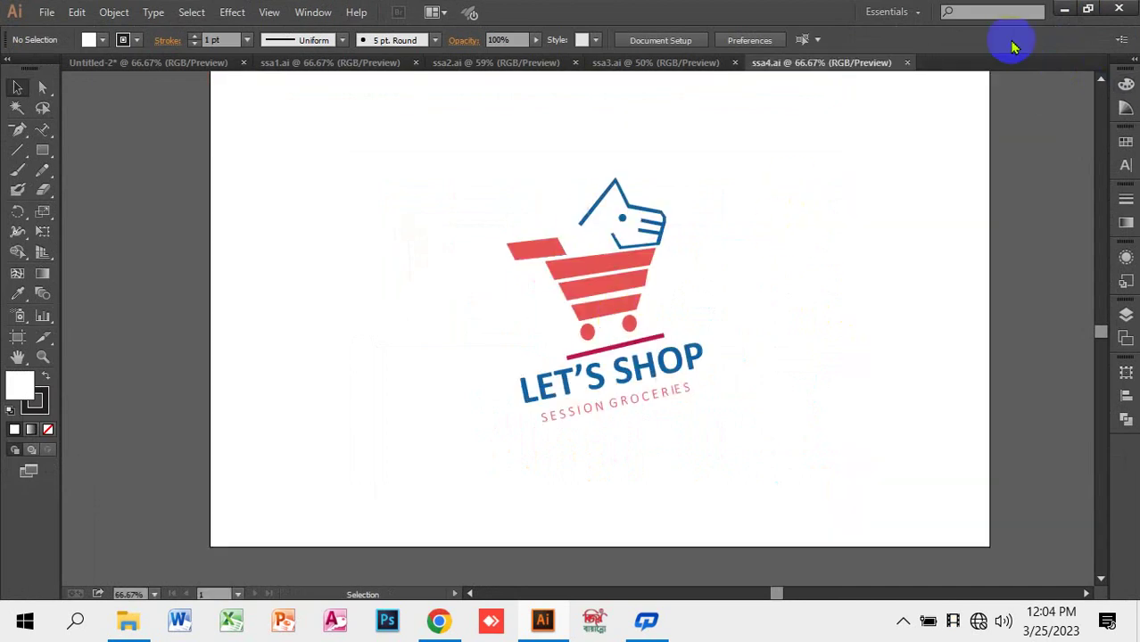
left_click(908, 64)
Step: Close the SUPER GROCER document and marquee-select the whole START UP SUPERSTORE logo in ssa2.ai
left_click_drag(433, 247, 662, 408)
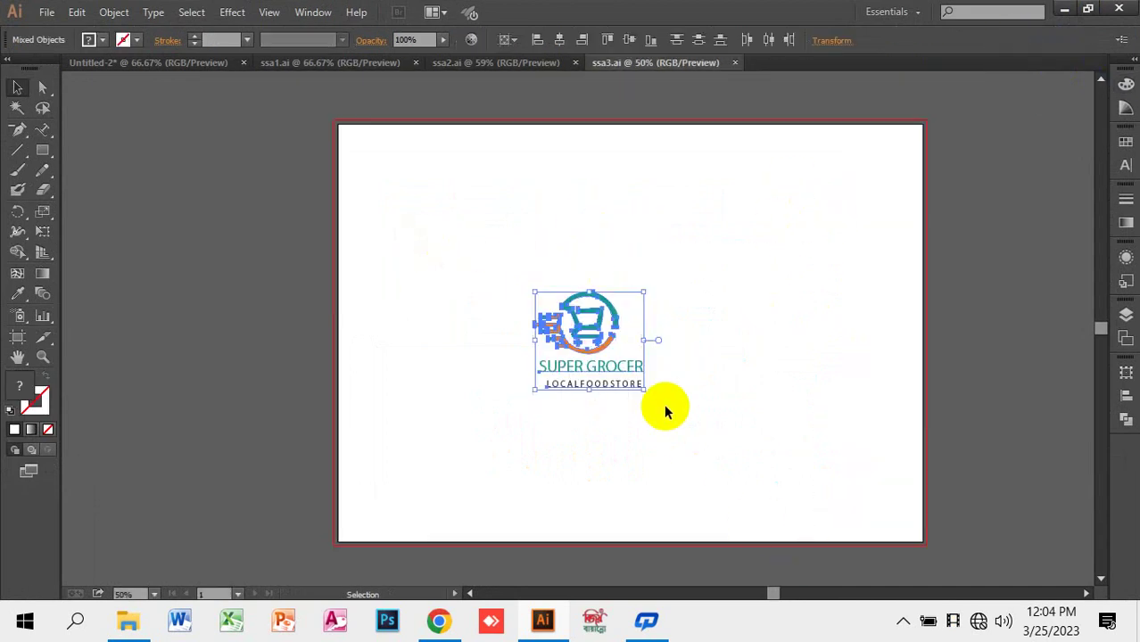
key("a")
key("ctrl+shift+a")
scroll(662, 403, "up", 3)
scroll(838, 396, "down", 2)
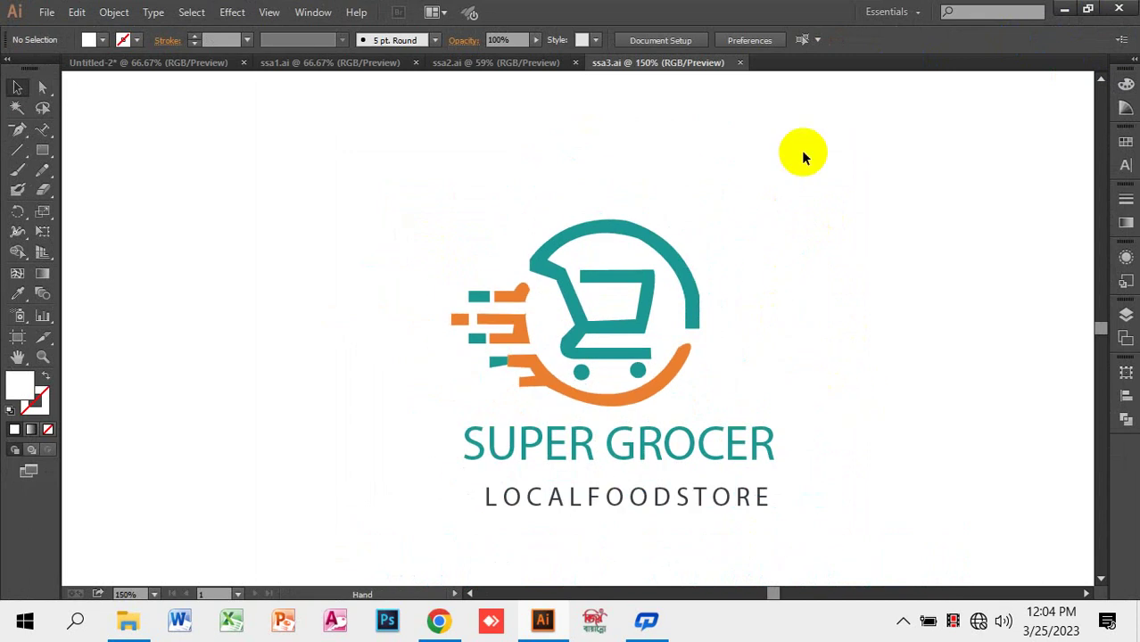
left_click(737, 64)
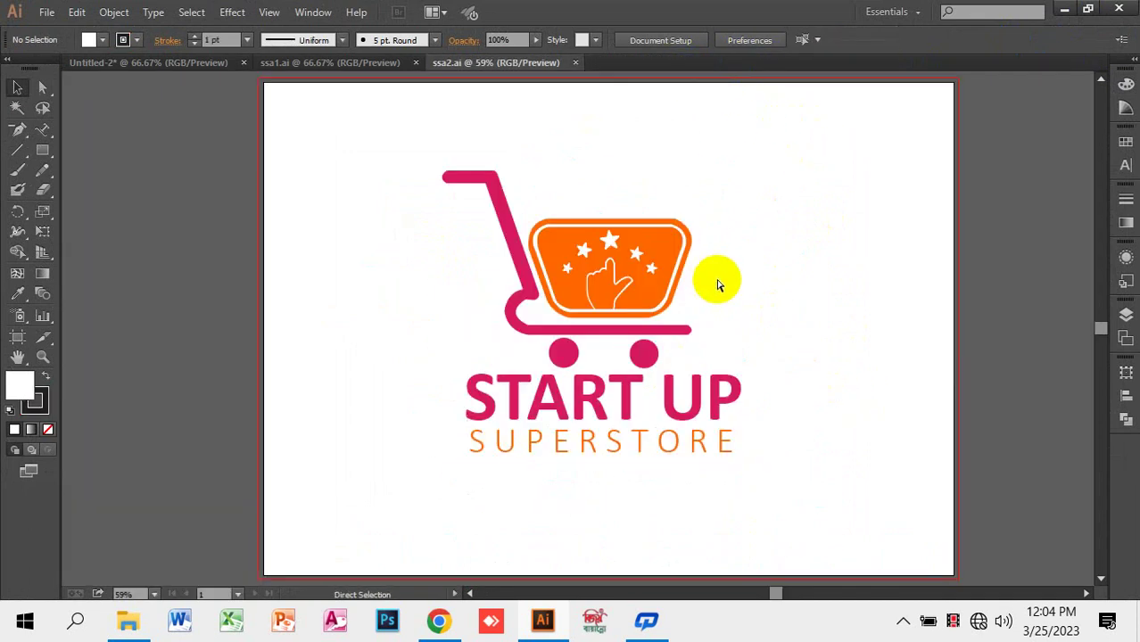
key("ctrl+minus")
left_click_drag(393, 140, 789, 519)
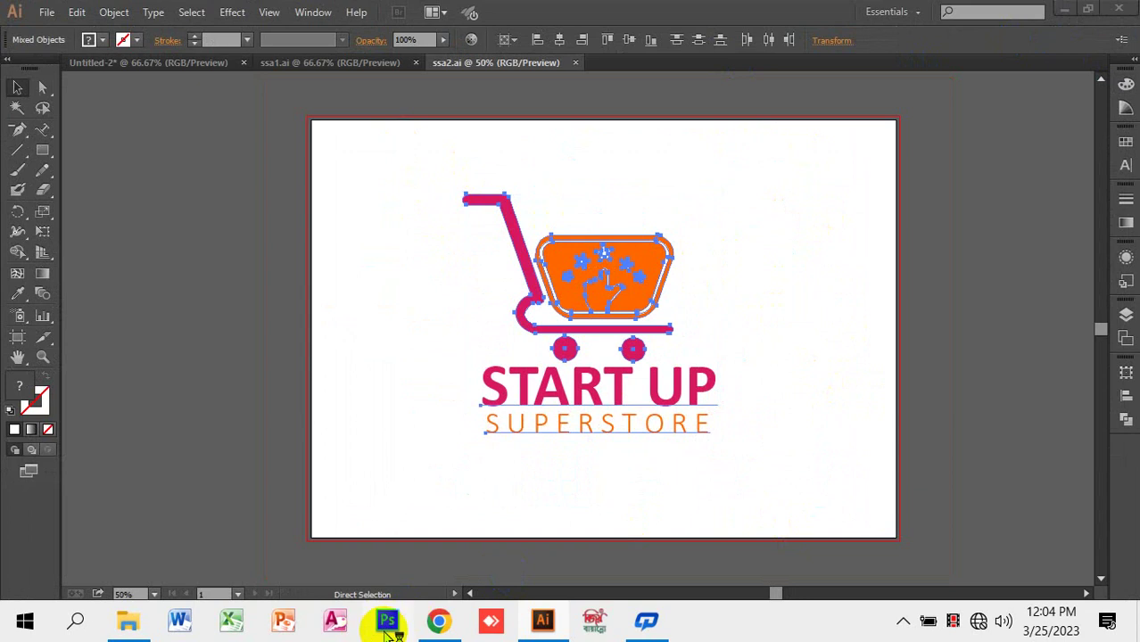
Step: Browse New Volume (D:) to Graphic Design > Mockup > Logo Mockup, dismissing the Adobe licence window
left_click(147, 622)
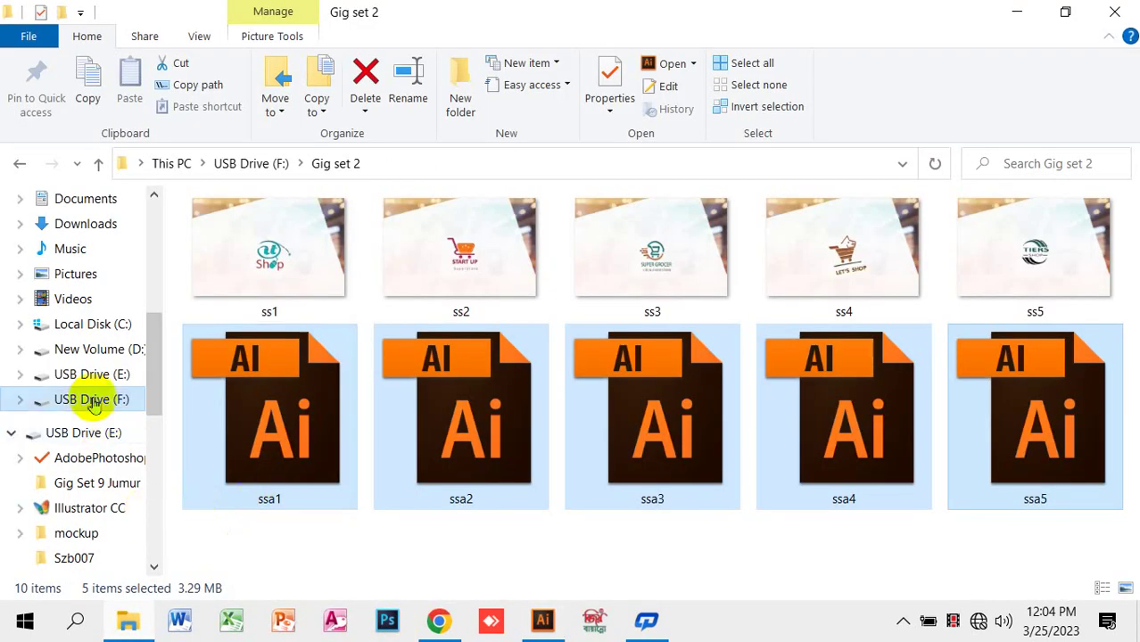
left_click(112, 349)
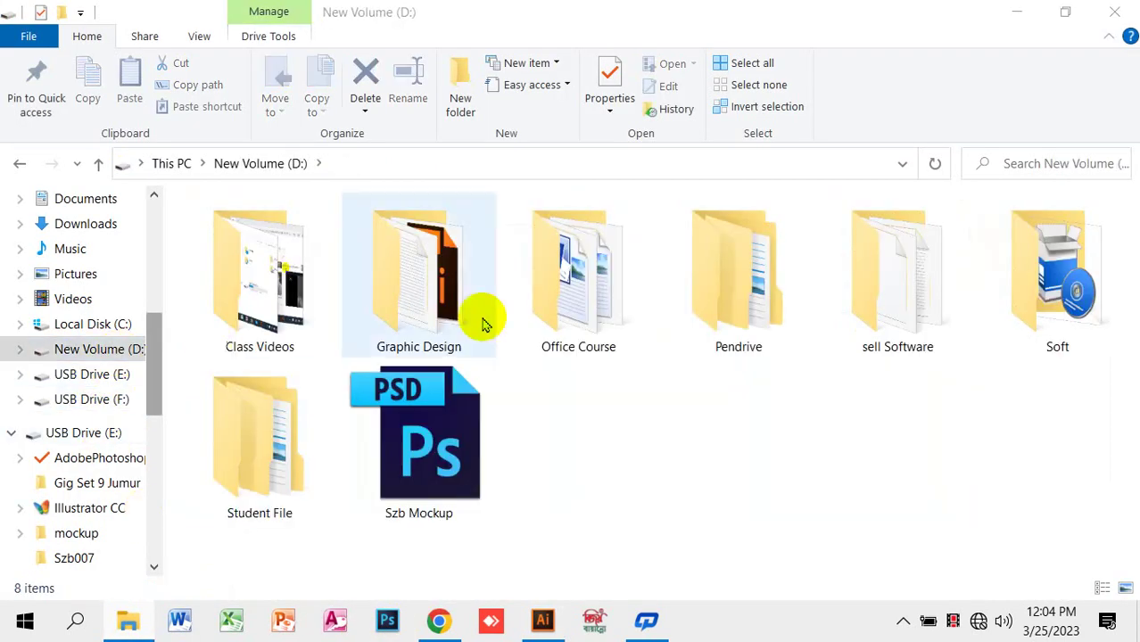
left_click(280, 301)
left_click(447, 304)
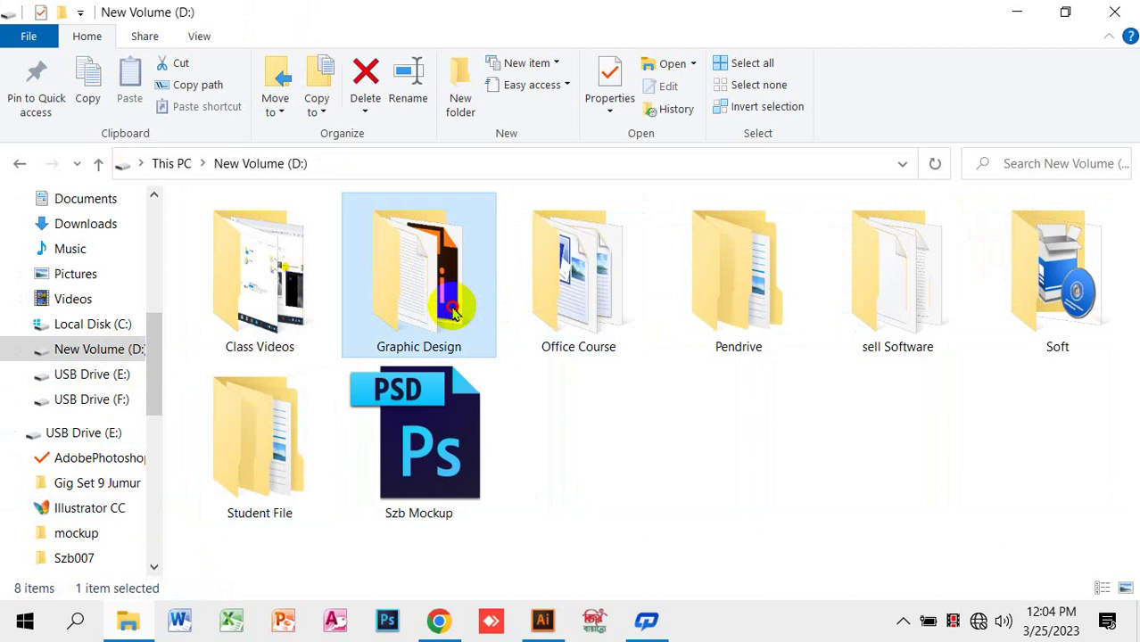
left_click(849, 556)
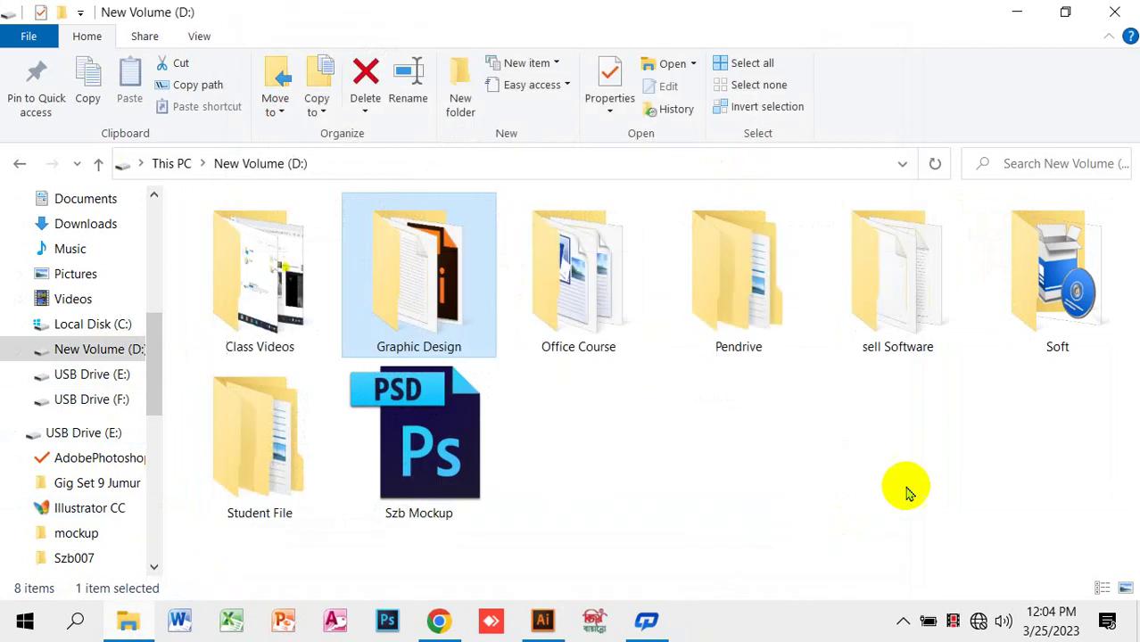
double_click(471, 304)
left_click(779, 284)
double_click(779, 283)
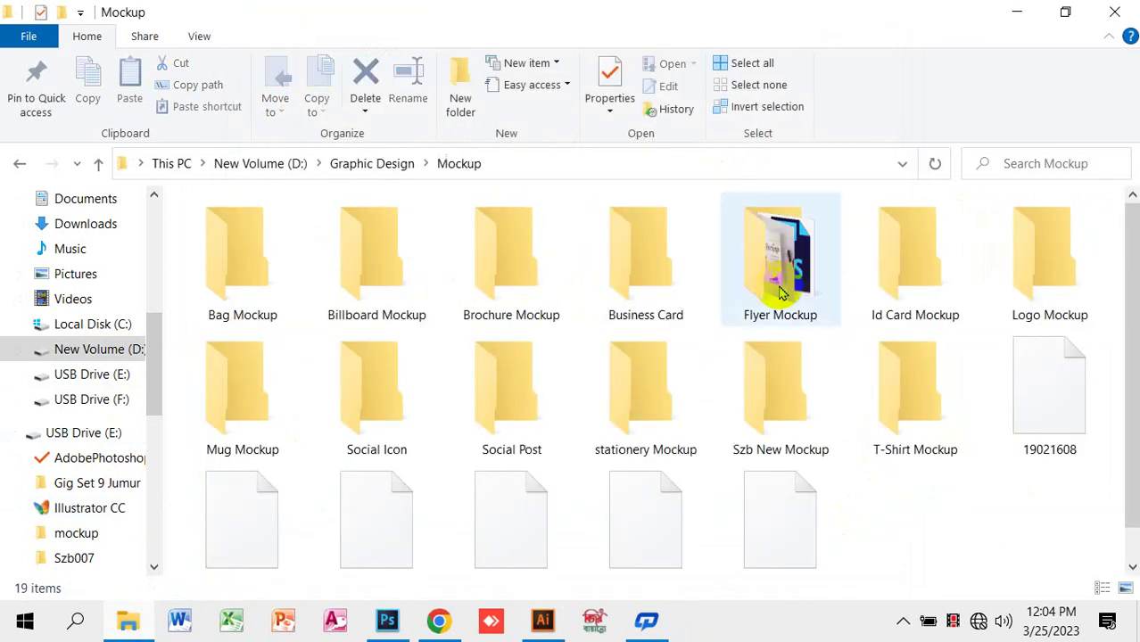
double_click(1050, 264)
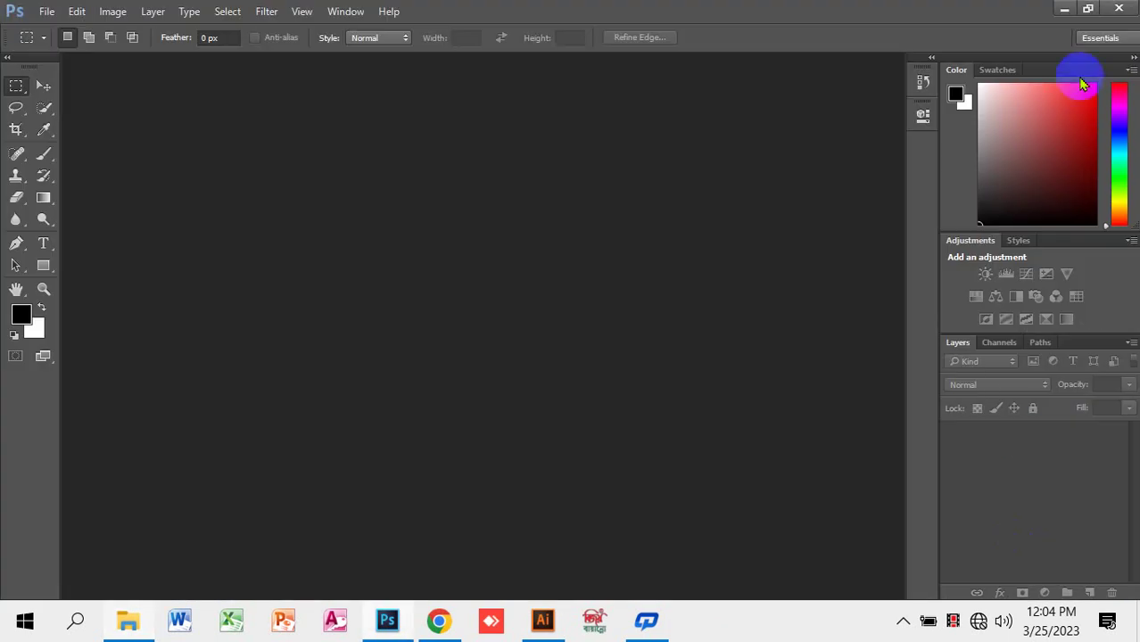
Step: Open Szb Mockup (2).psd in Photoshop and edit its Placeholder smart object contents
left_click(1067, 8)
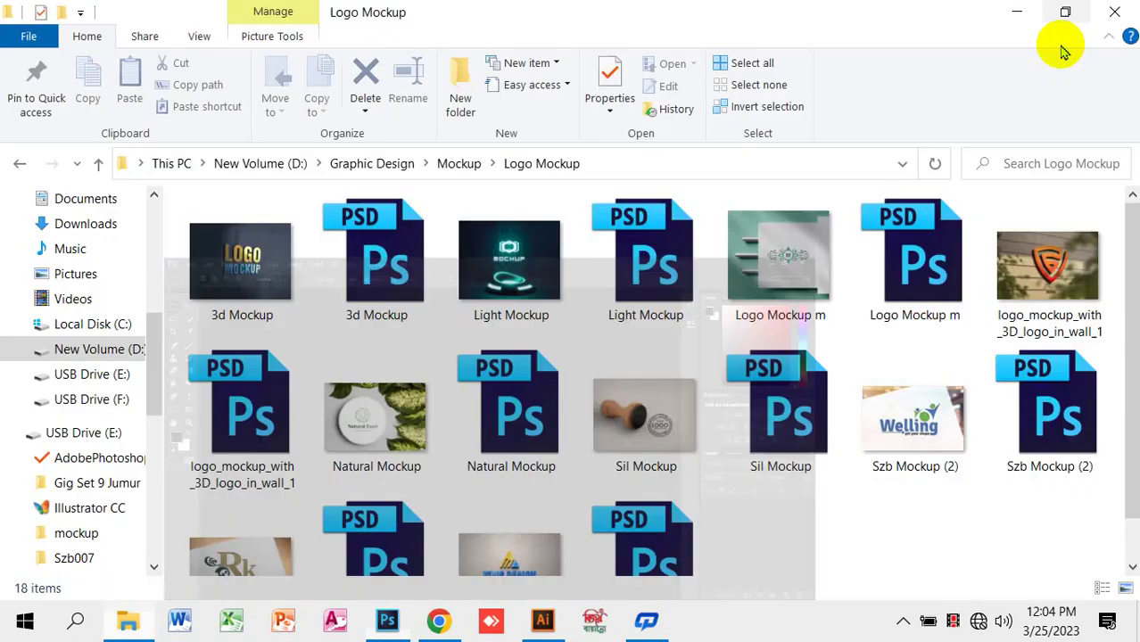
double_click(1054, 424)
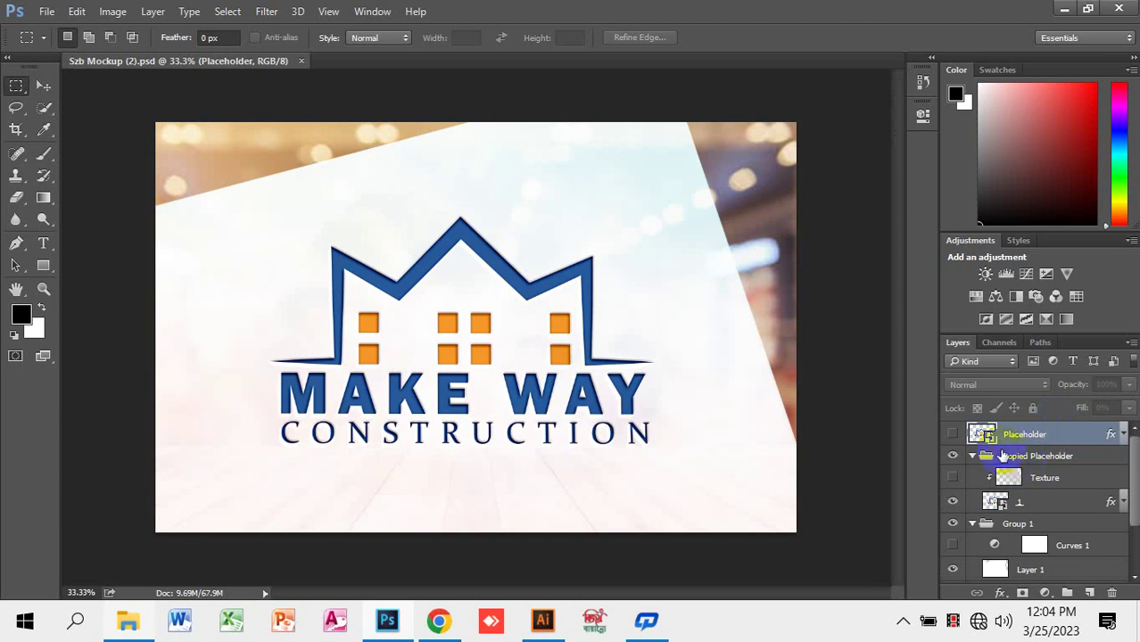
double_click(990, 438)
Step: Hide the old logo, paste START UP SUPERSTORE scaled to about 174%, and save the smart object
left_click(952, 434)
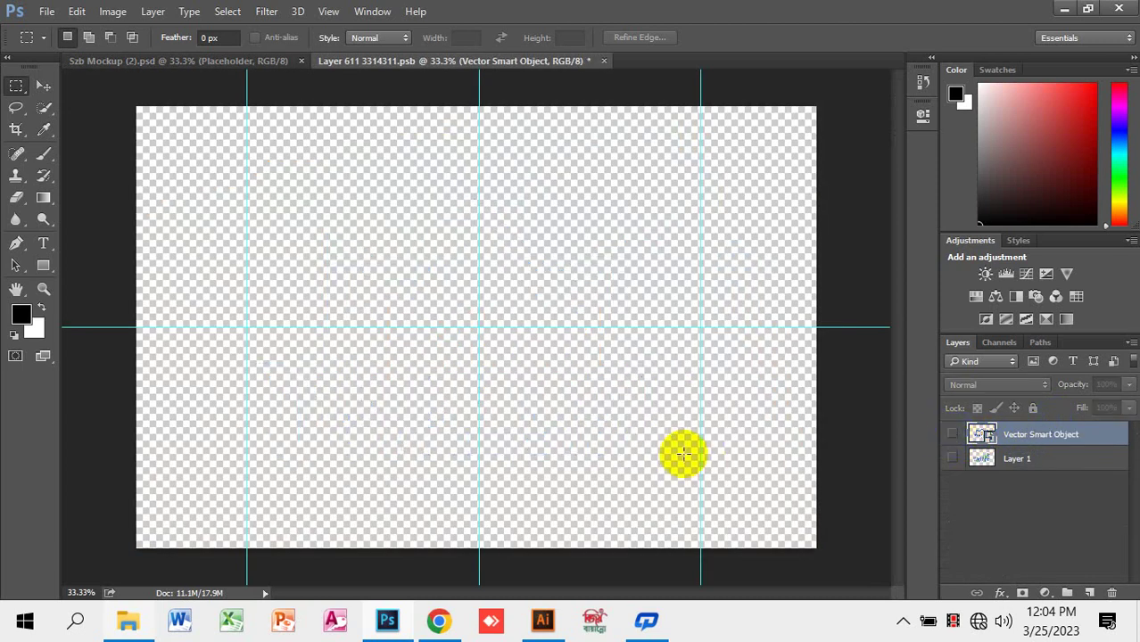
key("ctrl+v")
key("ctrl+v")
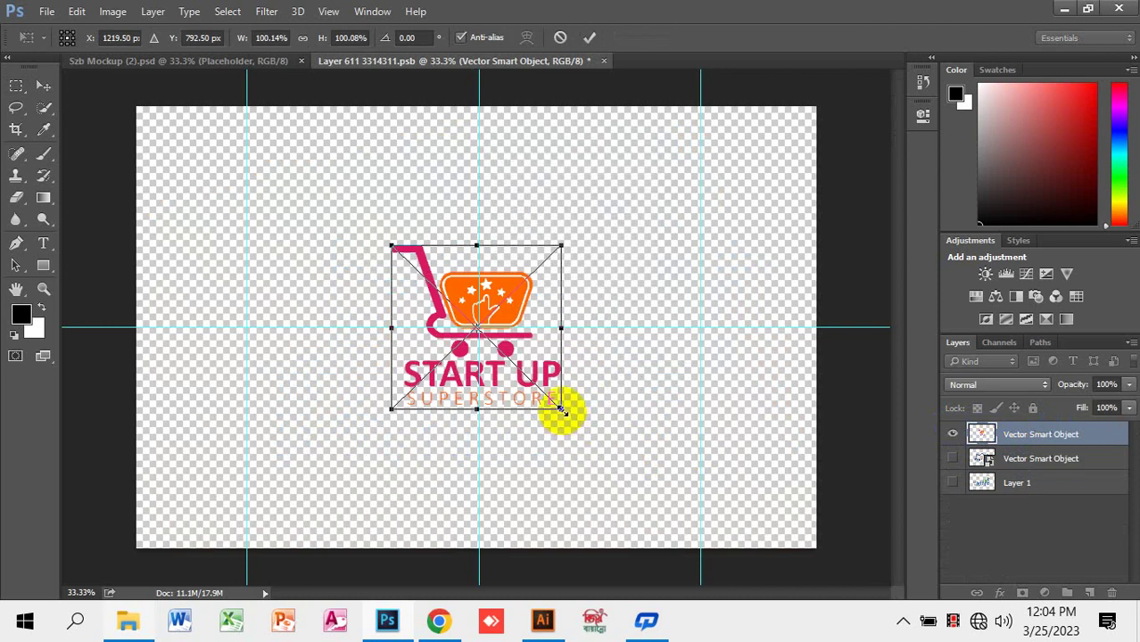
left_click_drag(560, 411, 621, 476)
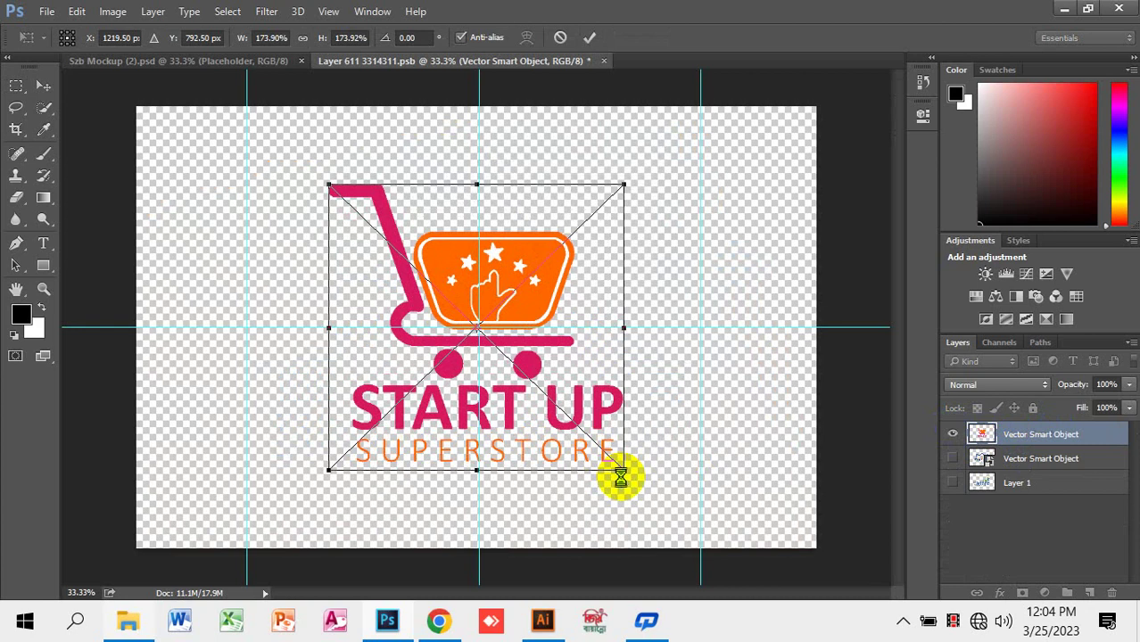
key("ctrl+s")
key("Return")
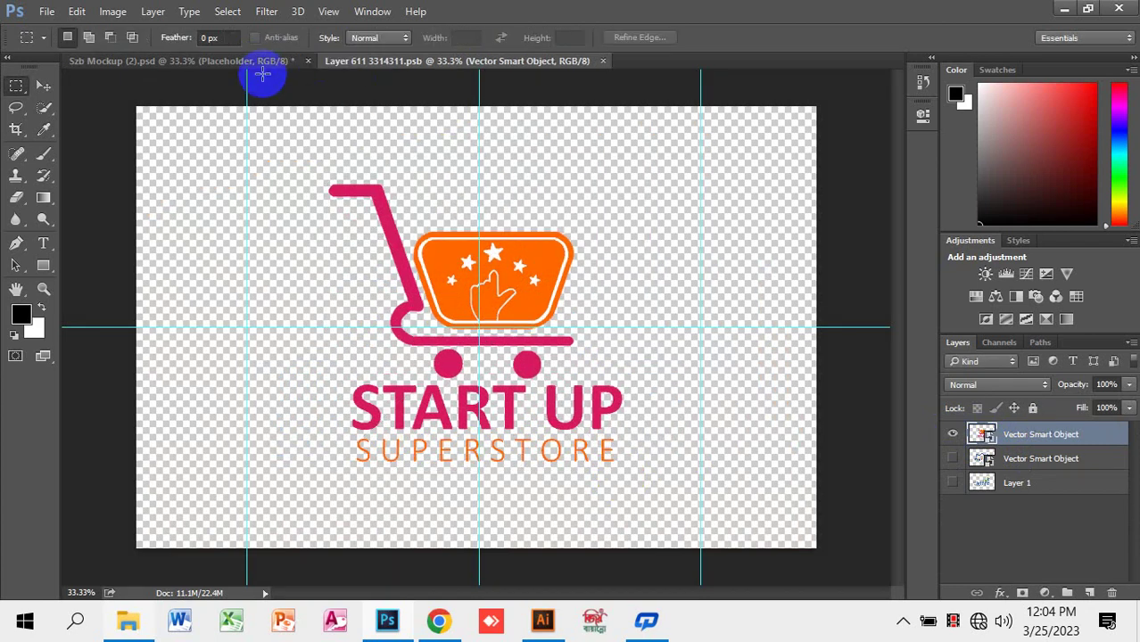
left_click(257, 62)
key("ctrl+plus")
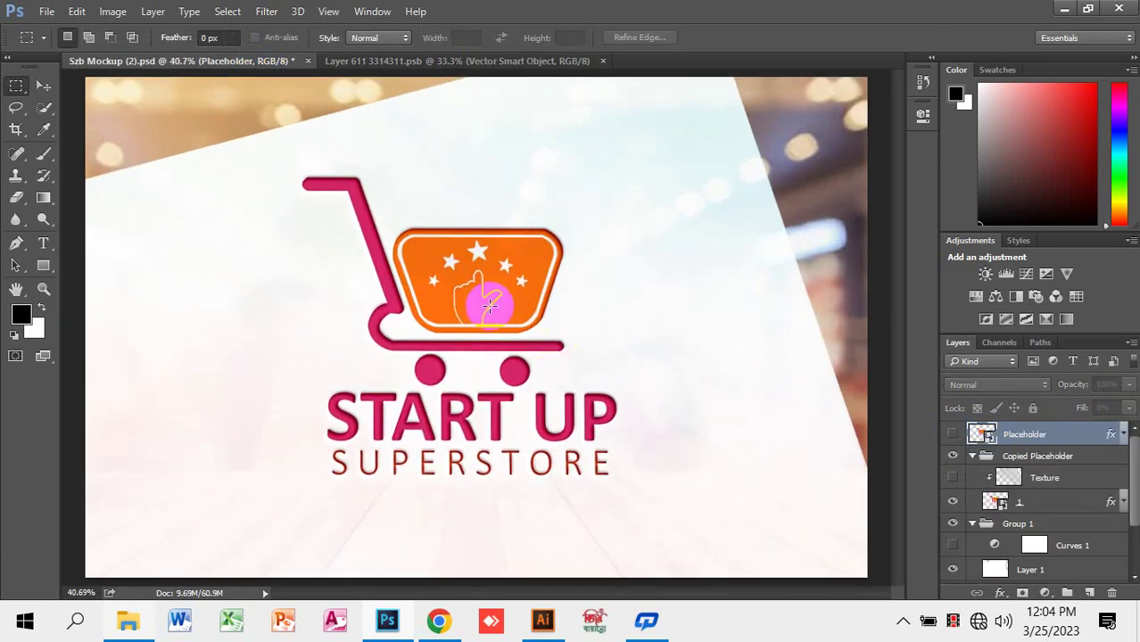
Step: Save the mockup as JPEG '2' in USB Drive (F:)\Gig Set 1, accepting the JPEG options
left_click(49, 11)
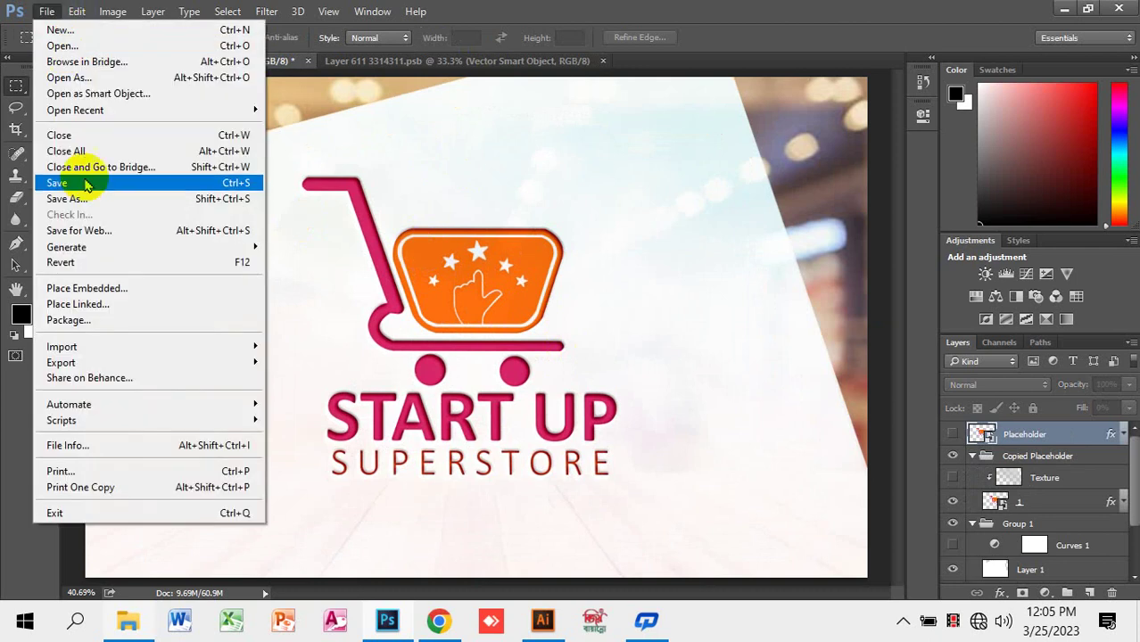
left_click(36, 196)
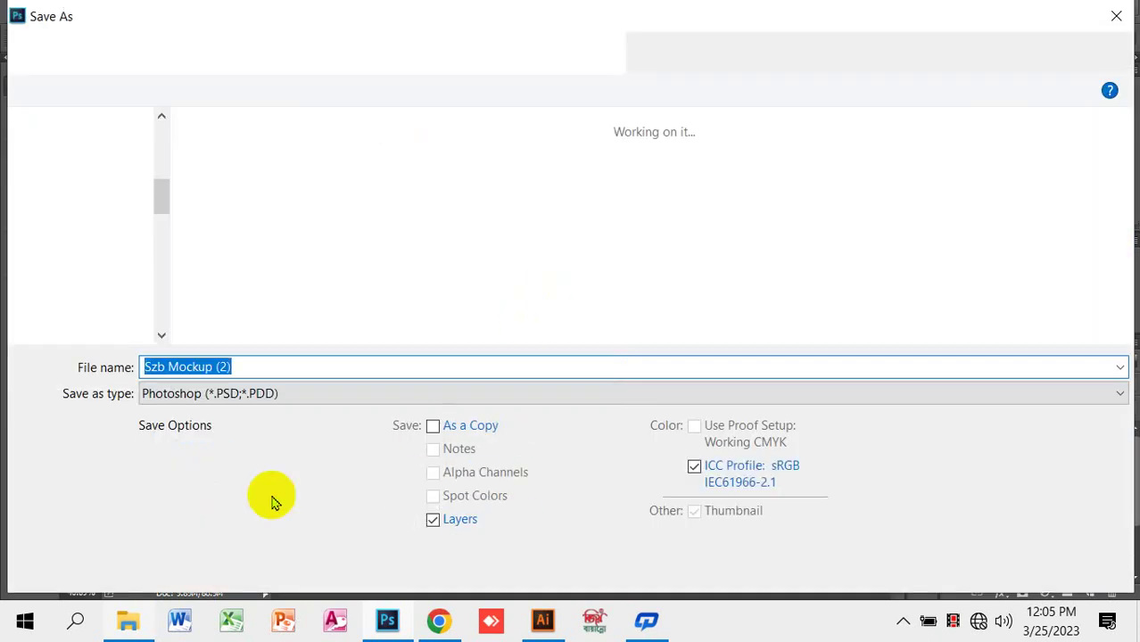
left_click(252, 394)
left_click(290, 172)
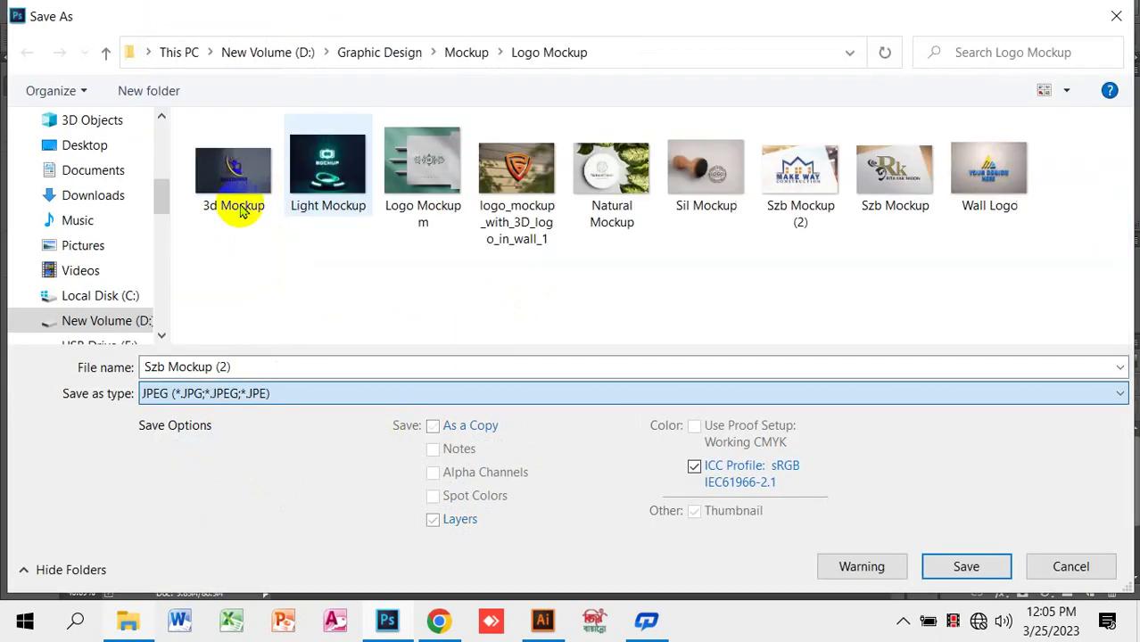
scroll(116, 259, "down", 3)
left_click(100, 247)
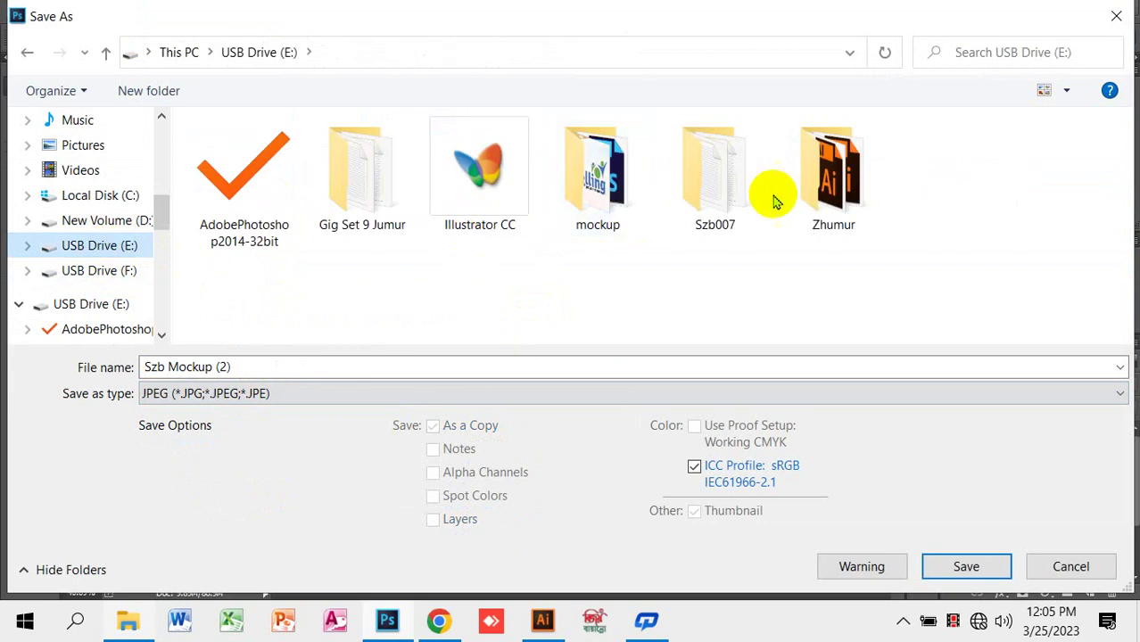
left_click(128, 279)
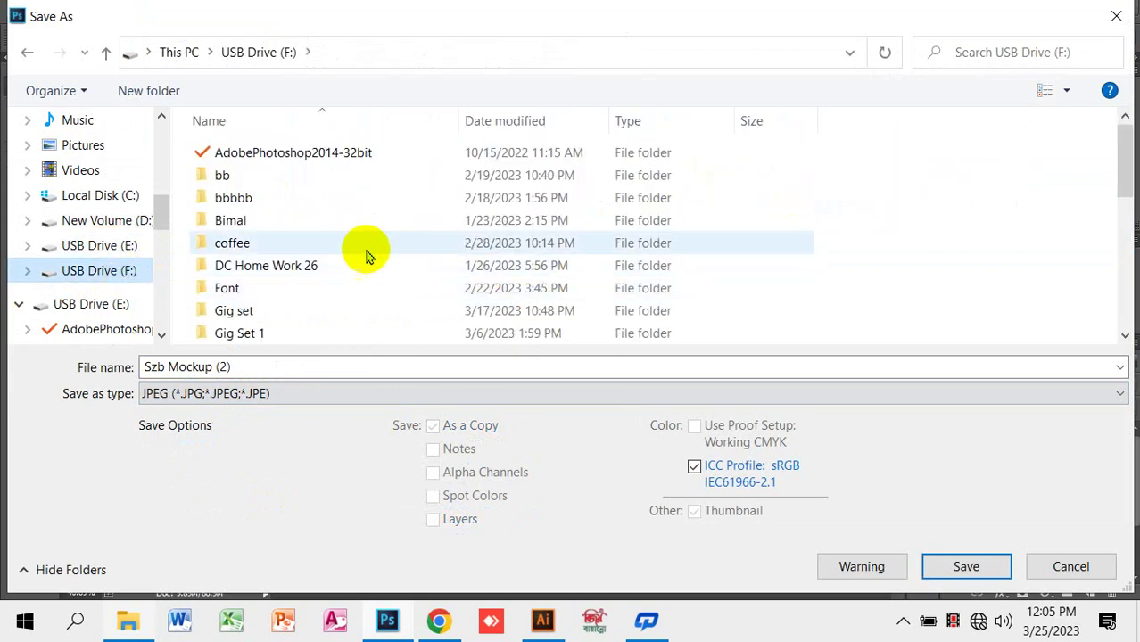
scroll(312, 258, "down", 2)
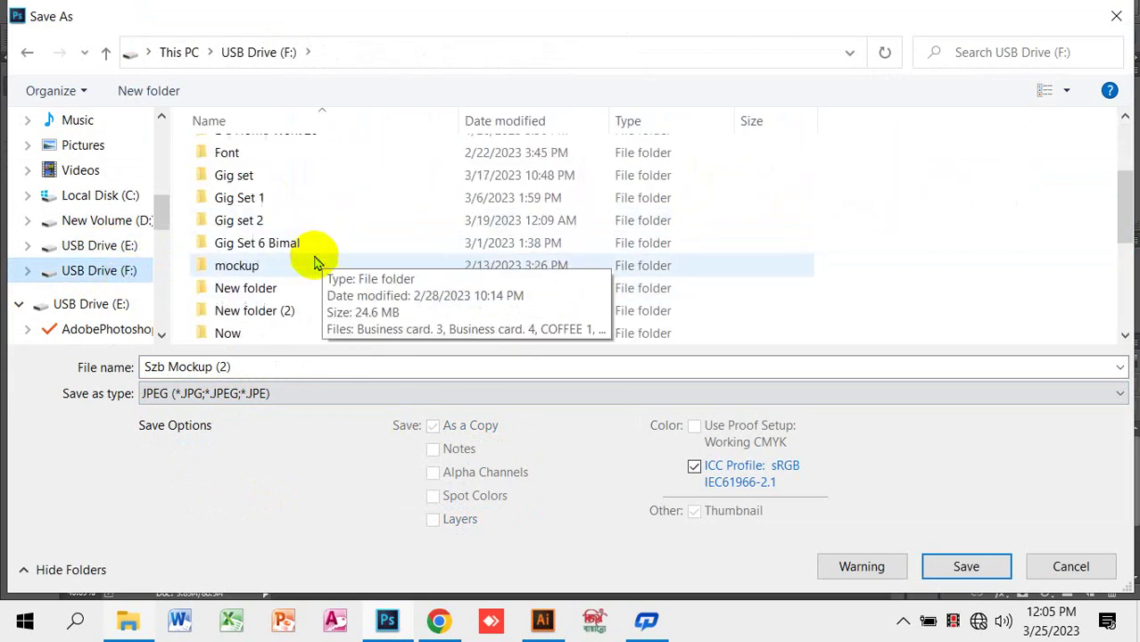
double_click(293, 196)
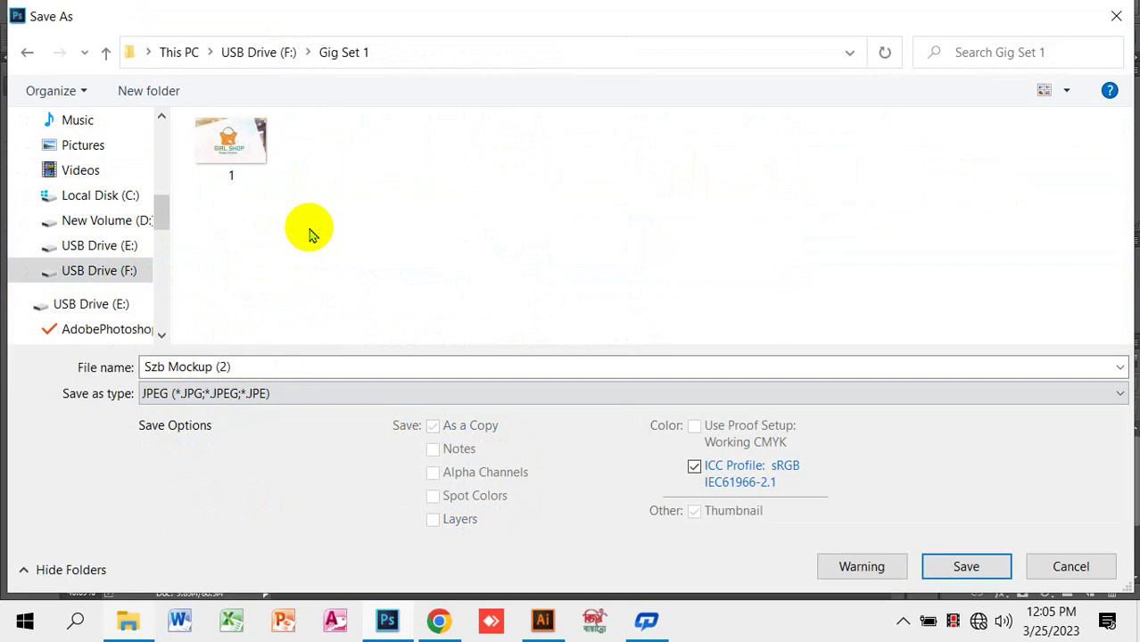
left_click(243, 366)
type("2")
key("Return")
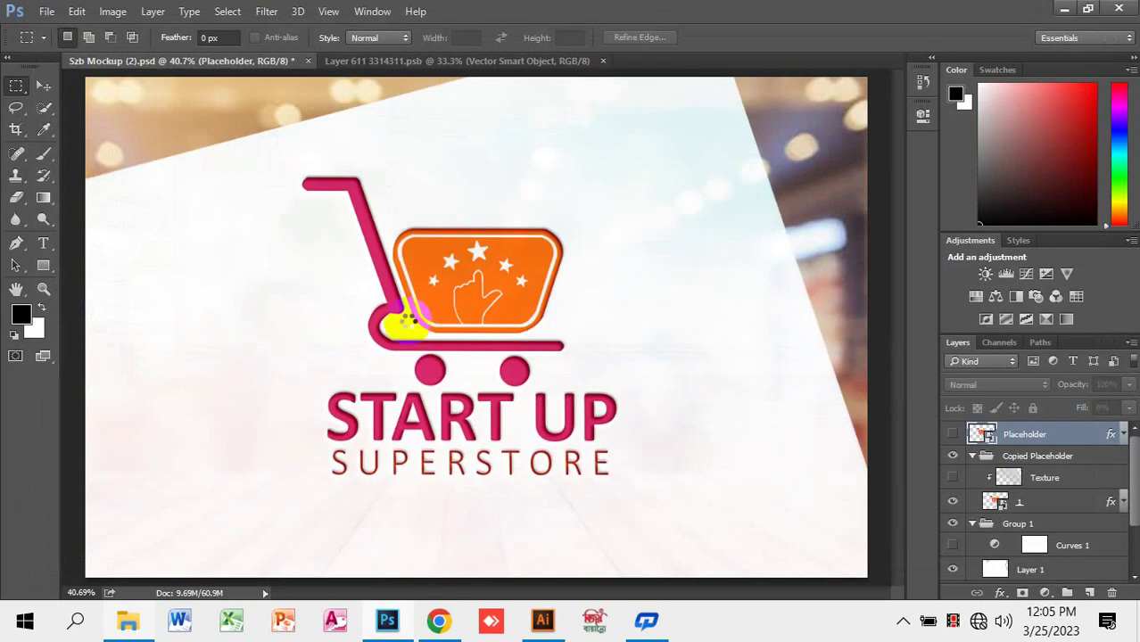
key("Return")
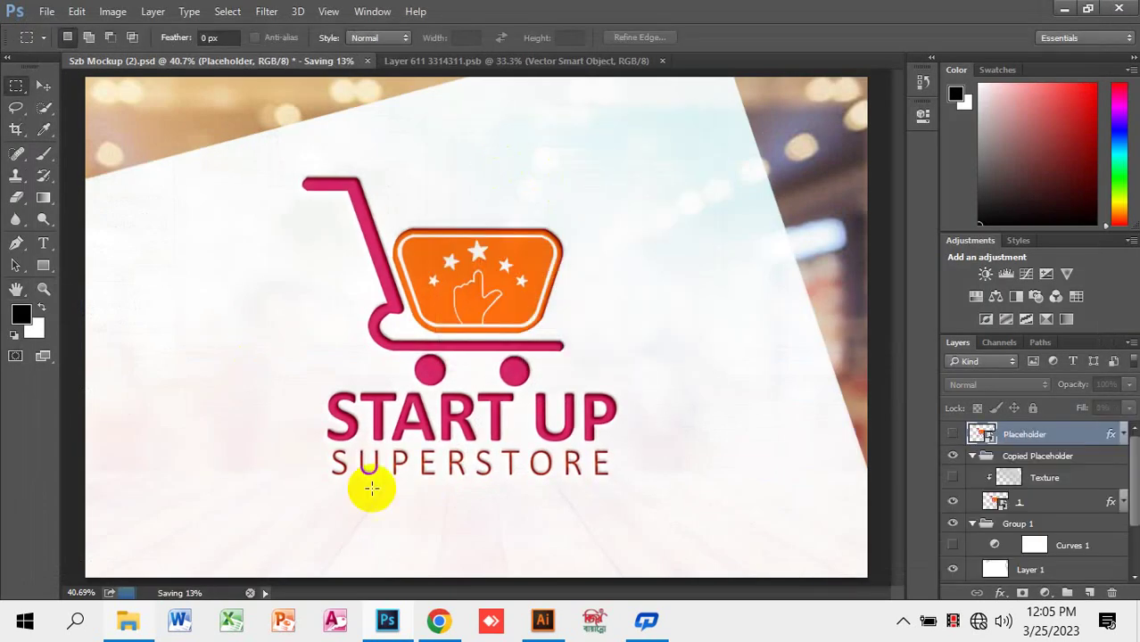
Step: Close ssa2.ai and copy the whole it Shop logo from ssa1.ai
left_click(536, 625)
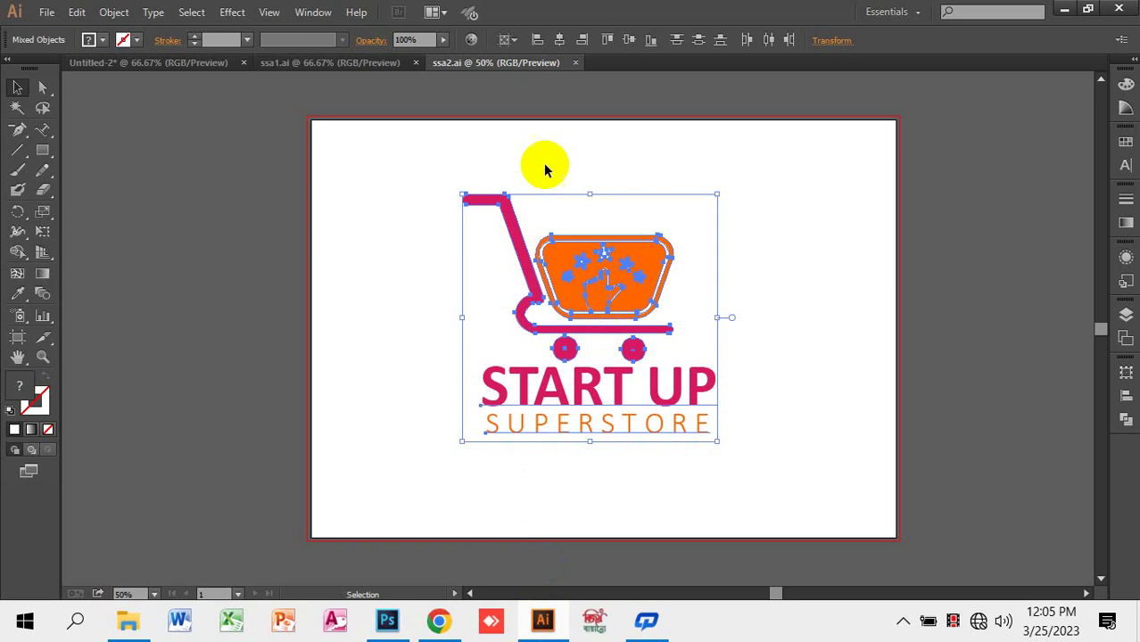
left_click(572, 63)
left_click(198, 64)
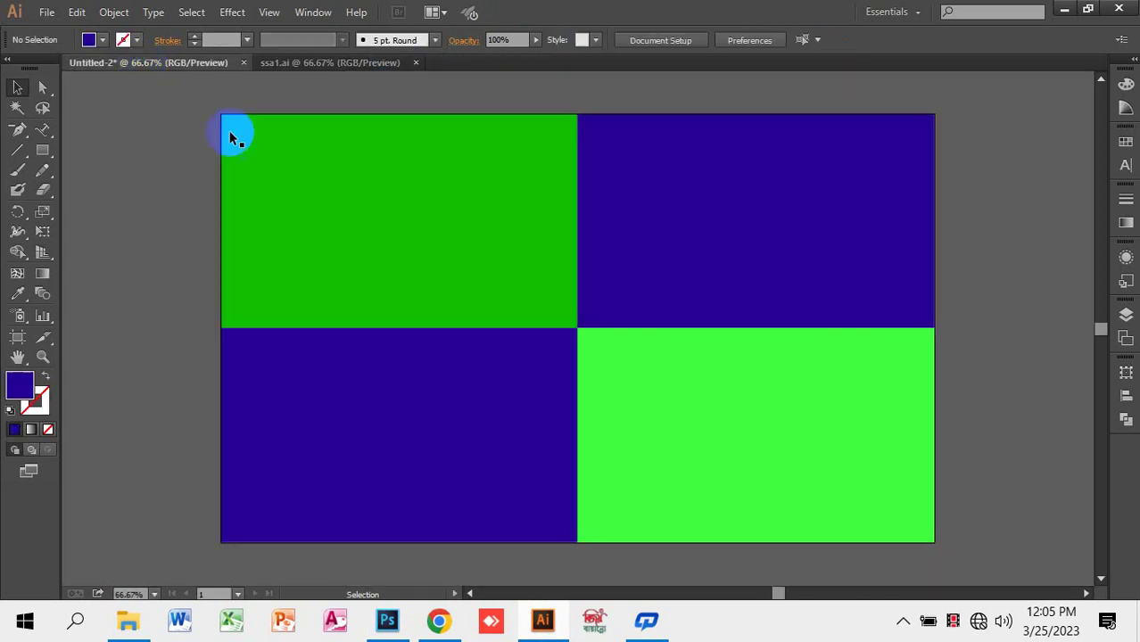
left_click(393, 65)
key("ctrl+a")
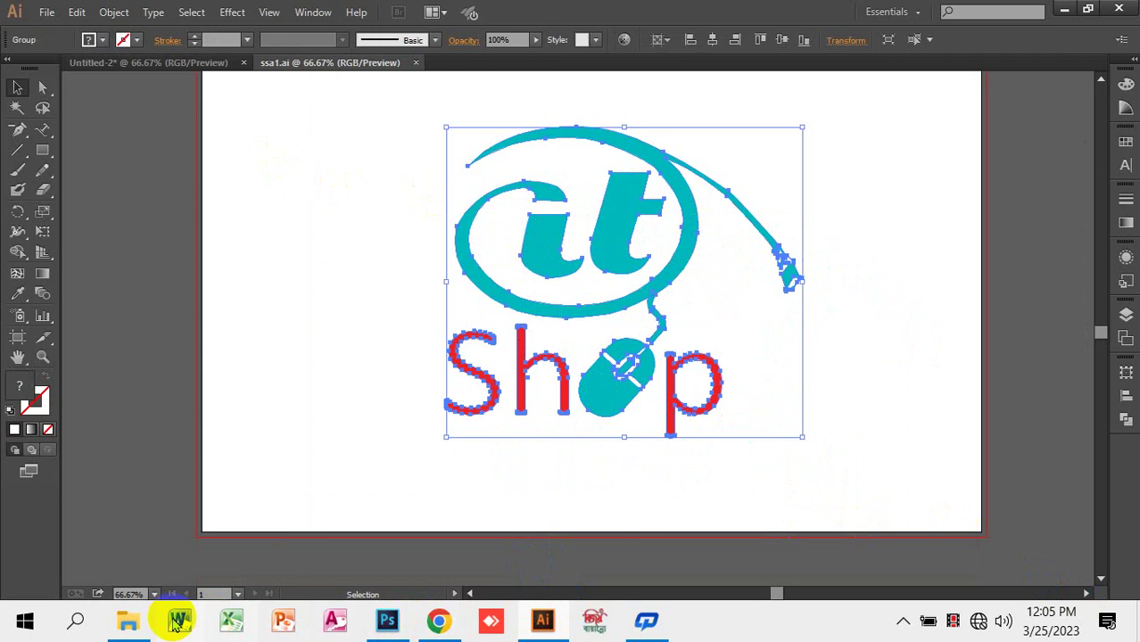
Step: Paste the it Shop logo as a smart object into the placeholder, enlarged to about 176%
left_click(128, 621)
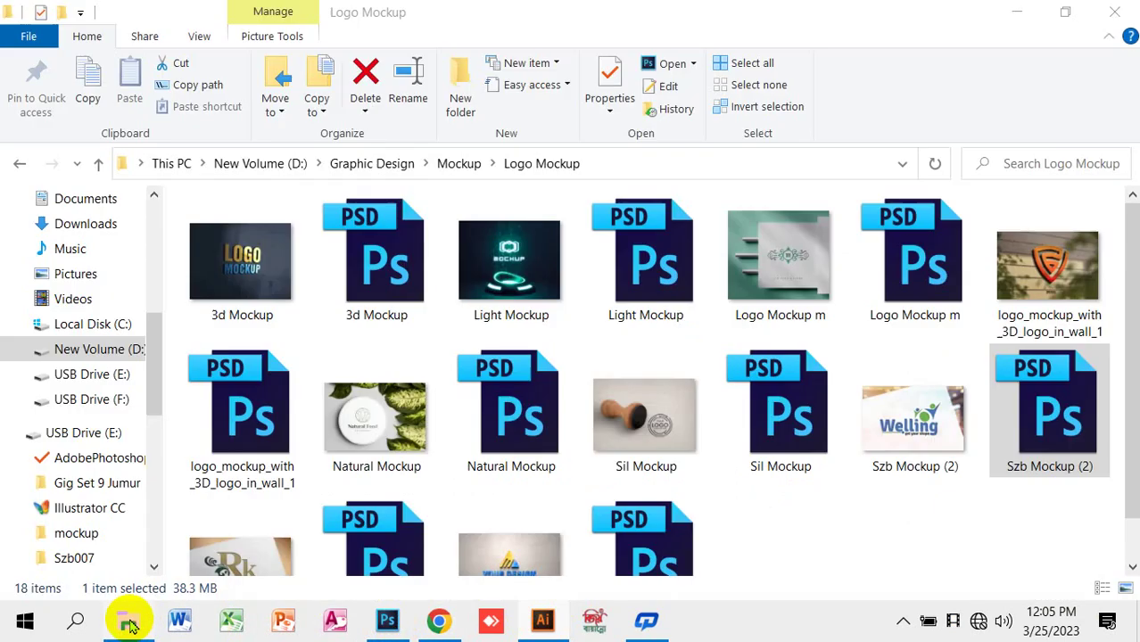
left_click(385, 625)
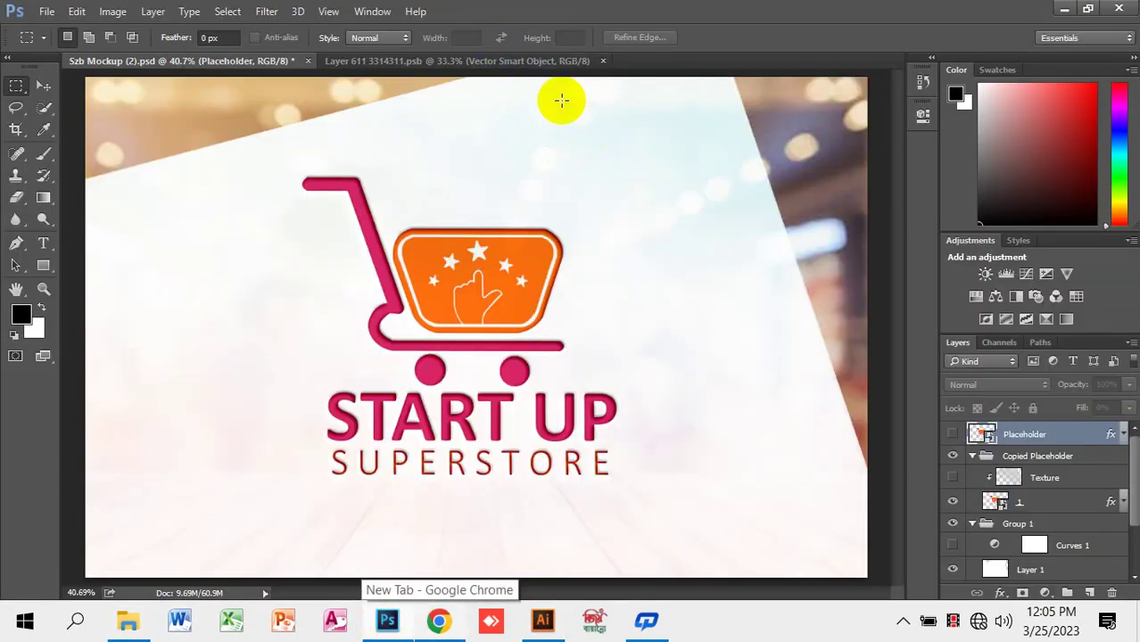
left_click(545, 62)
key("ctrl+v")
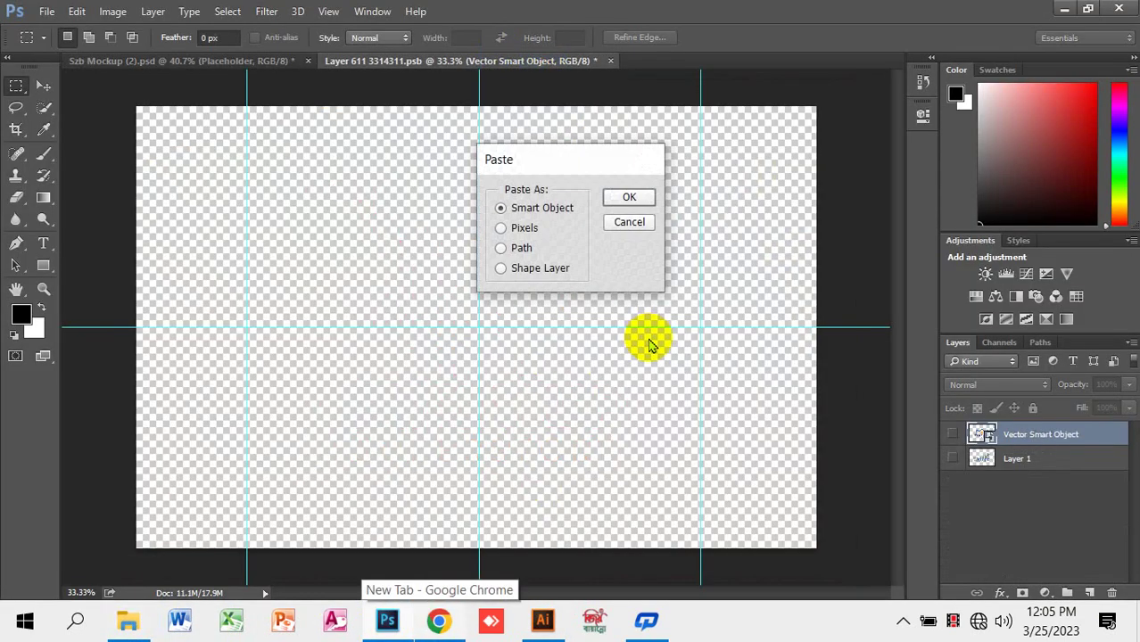
key("Return")
mouse_move(574, 415)
left_mouse_down()
mouse_move(640, 478)
mouse_move(618, 440)
left_mouse_up()
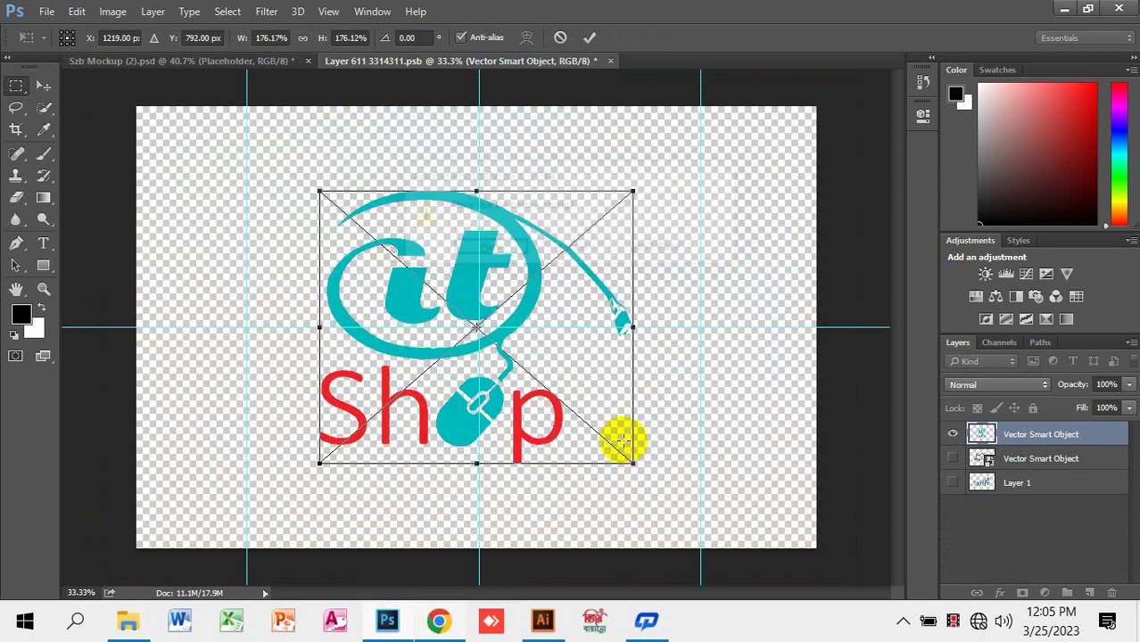
key("Return")
left_click(253, 64)
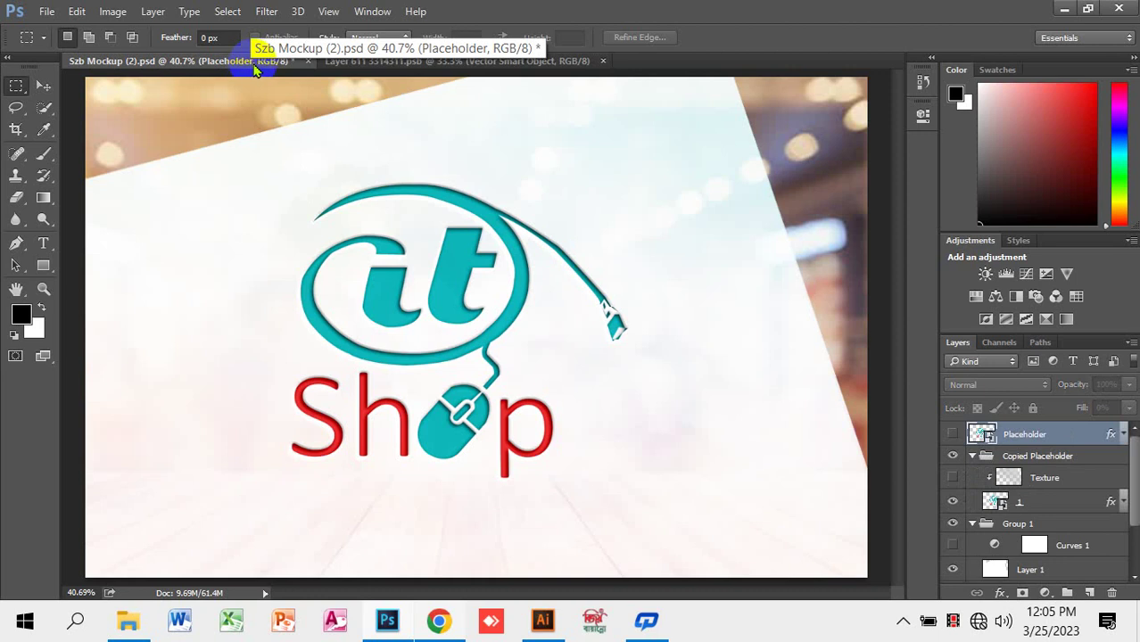
Step: Save the it Shop mockup as JPEG '3' in USB Drive (F:)\Gig Set 1 with default options
left_click(46, 10)
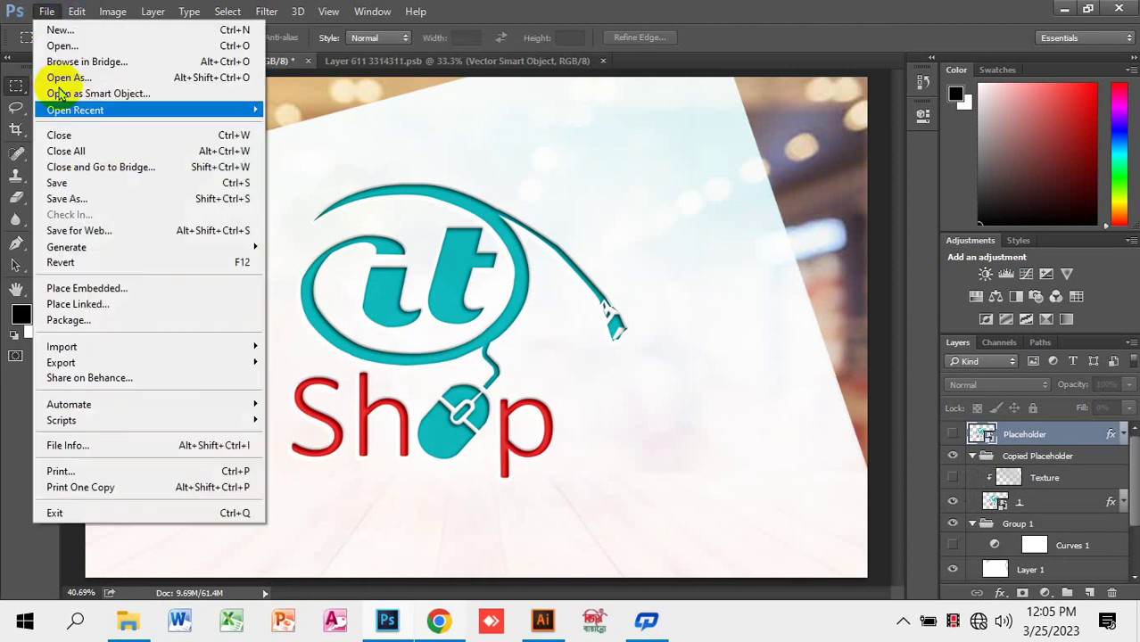
left_click(82, 191)
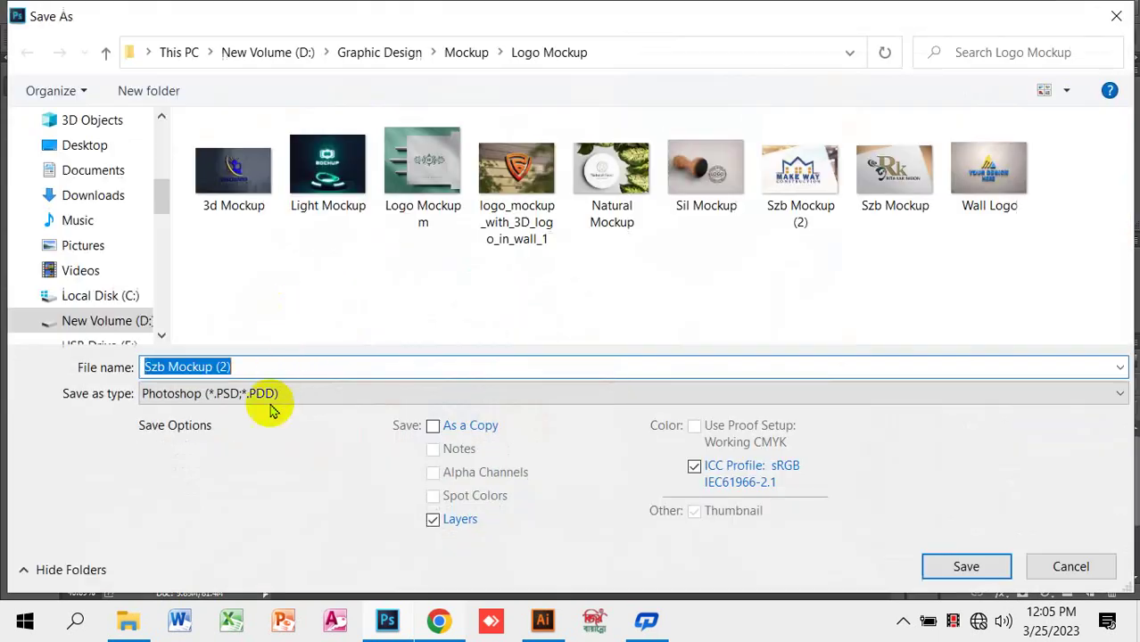
left_click(272, 394)
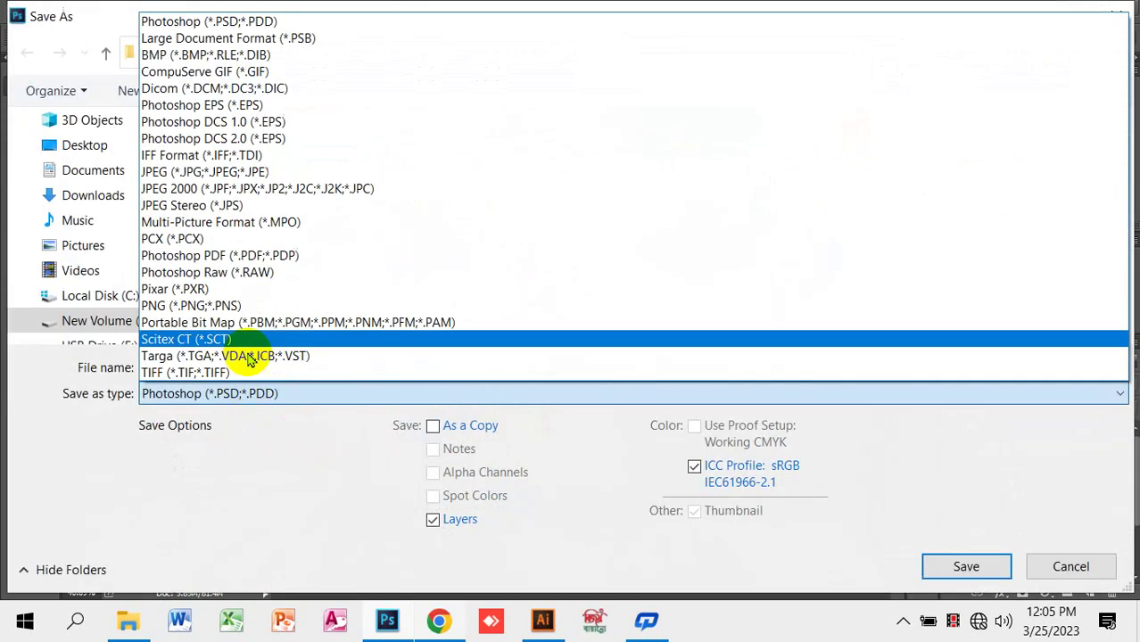
left_click(248, 172)
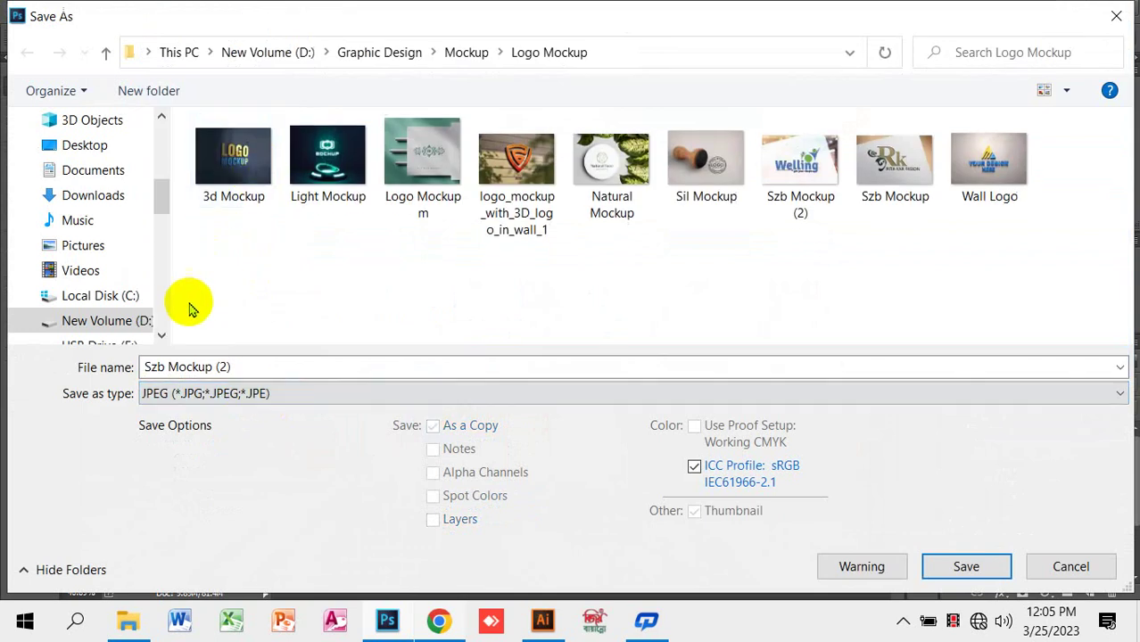
scroll(98, 304, "down", 1)
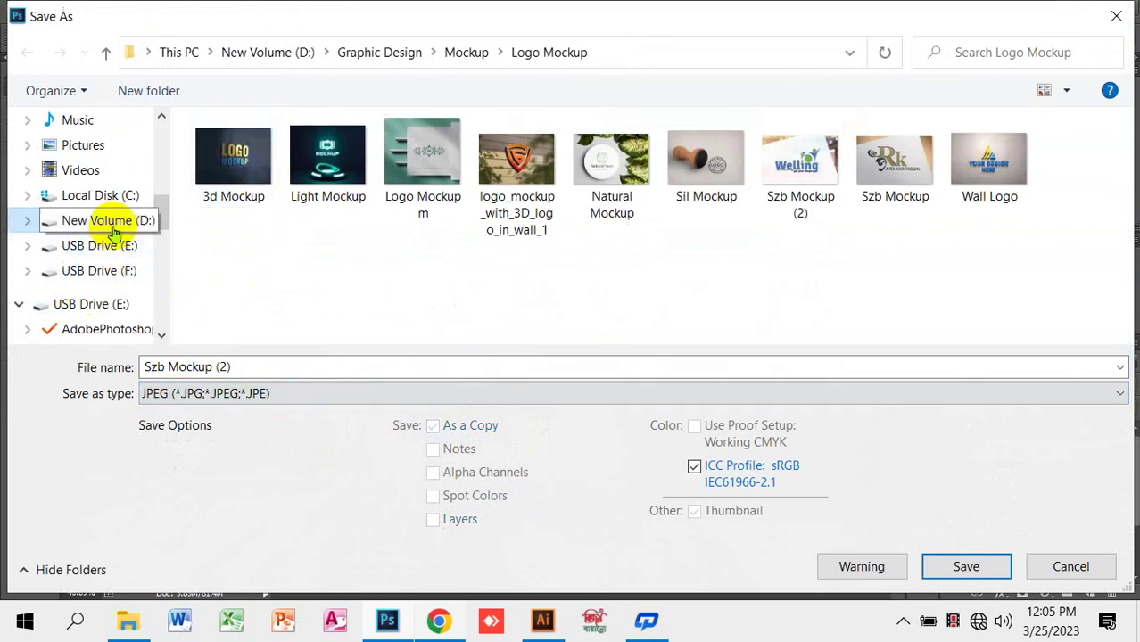
left_click(125, 268)
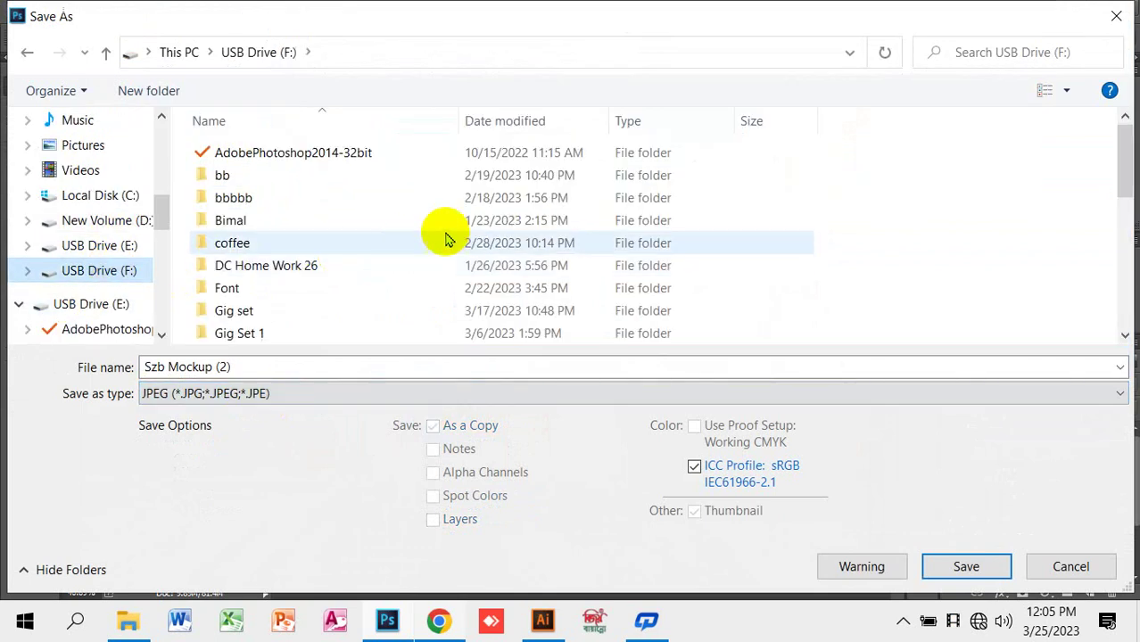
double_click(299, 330)
left_click(335, 222)
double_click(212, 364)
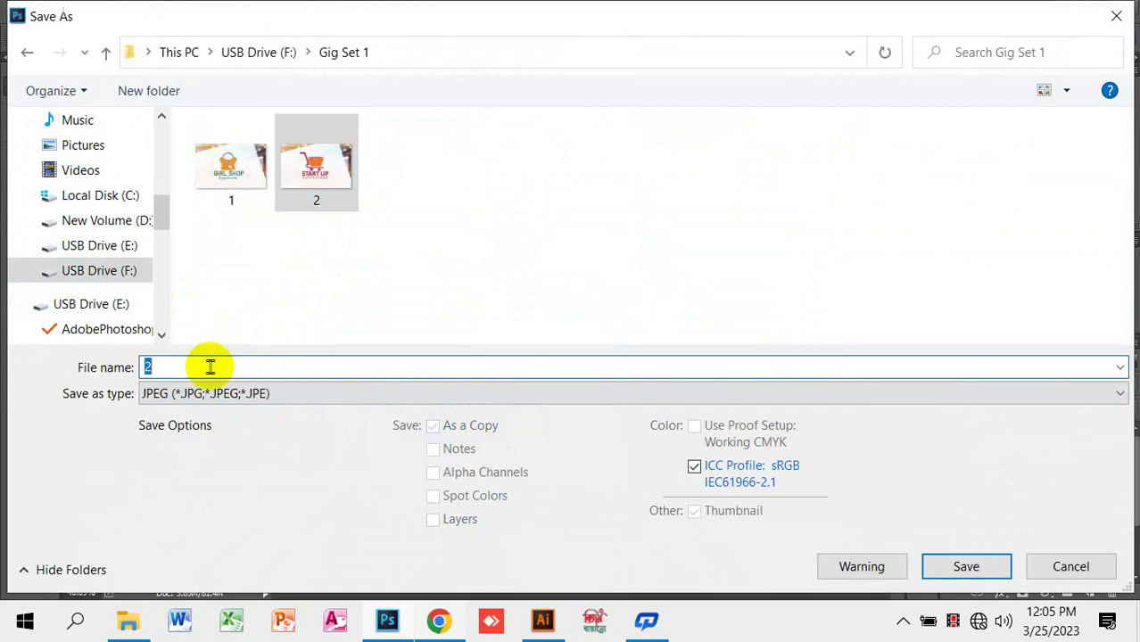
key("BackSpace")
key("Return")
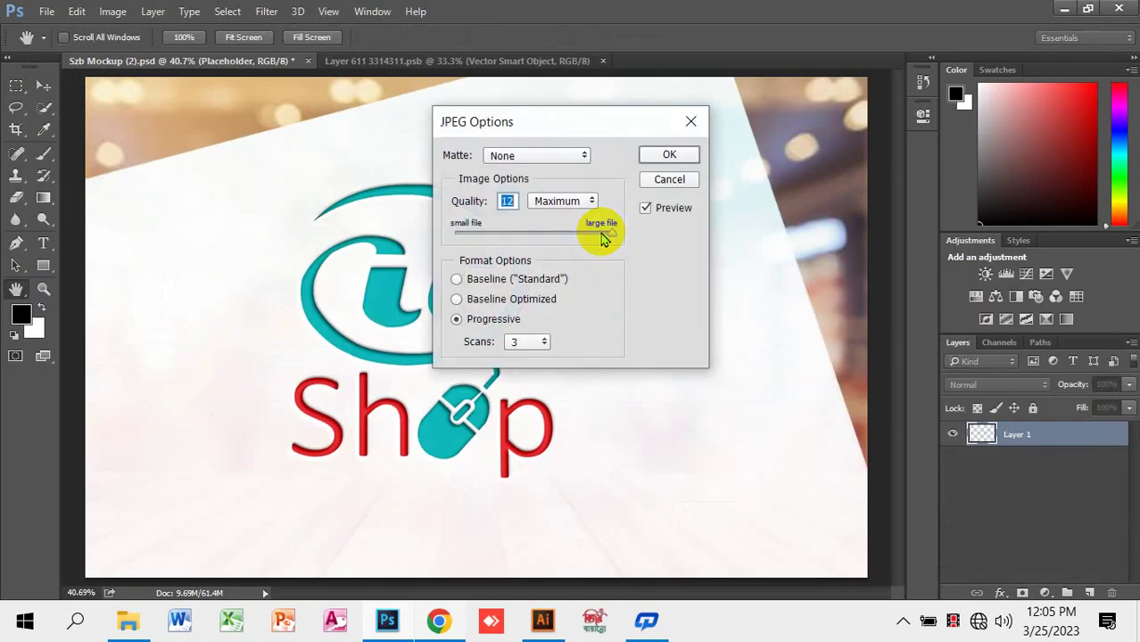
left_click(669, 154)
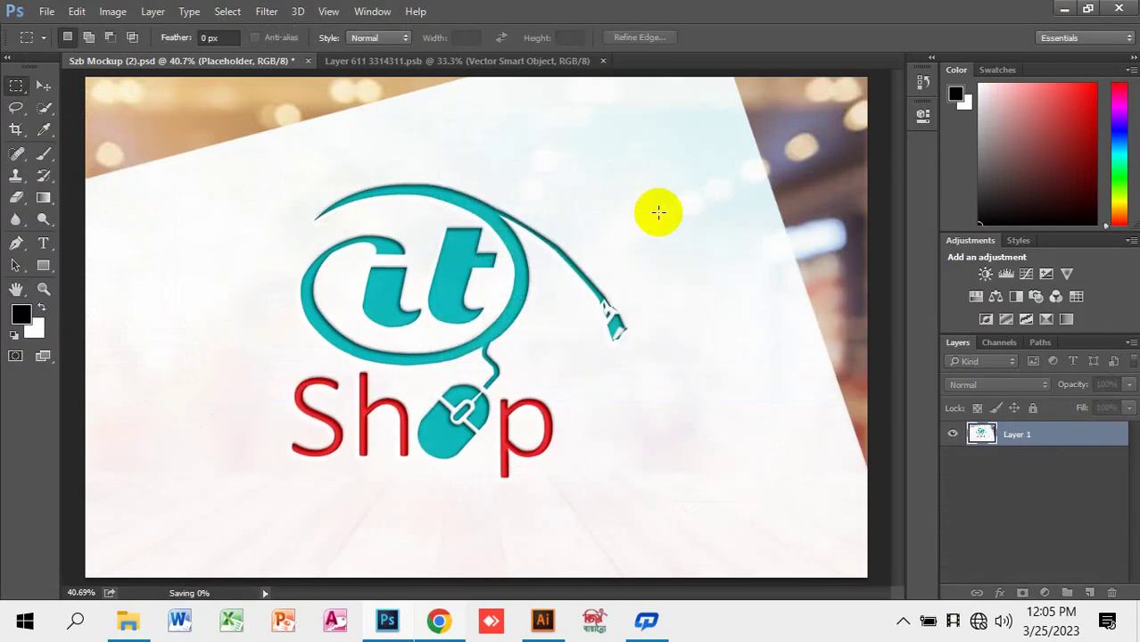
left_click(145, 620)
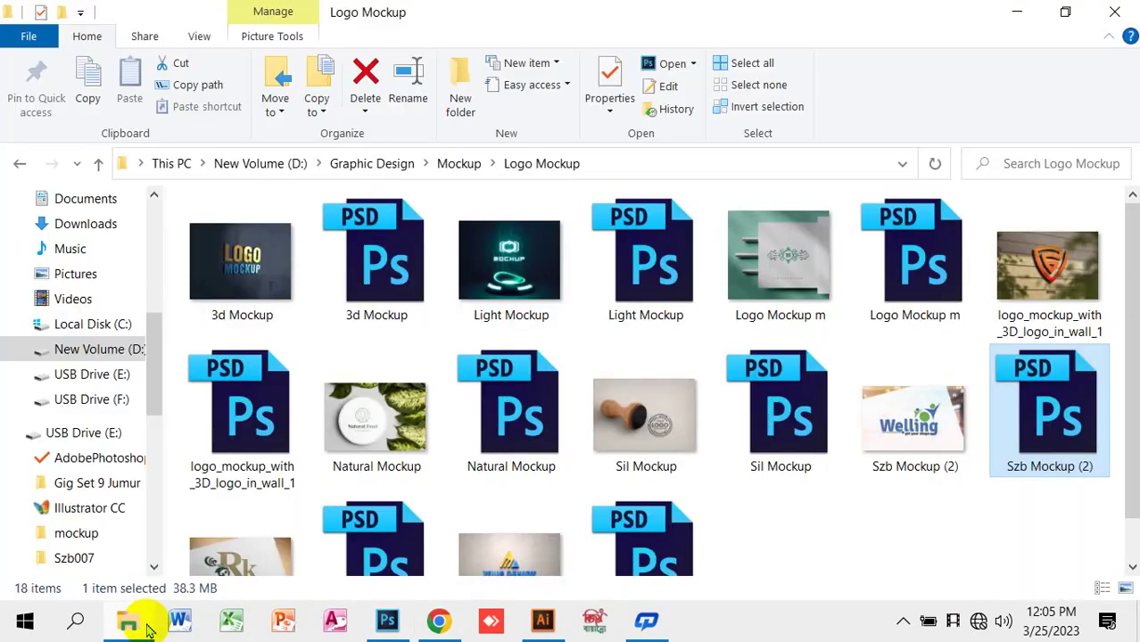
Step: Refresh the Logo Mockup folder, open USB Drive (F:)\Gig Set 1, and preview 1.jpg in Photos
right_click(774, 513)
right_click(582, 562)
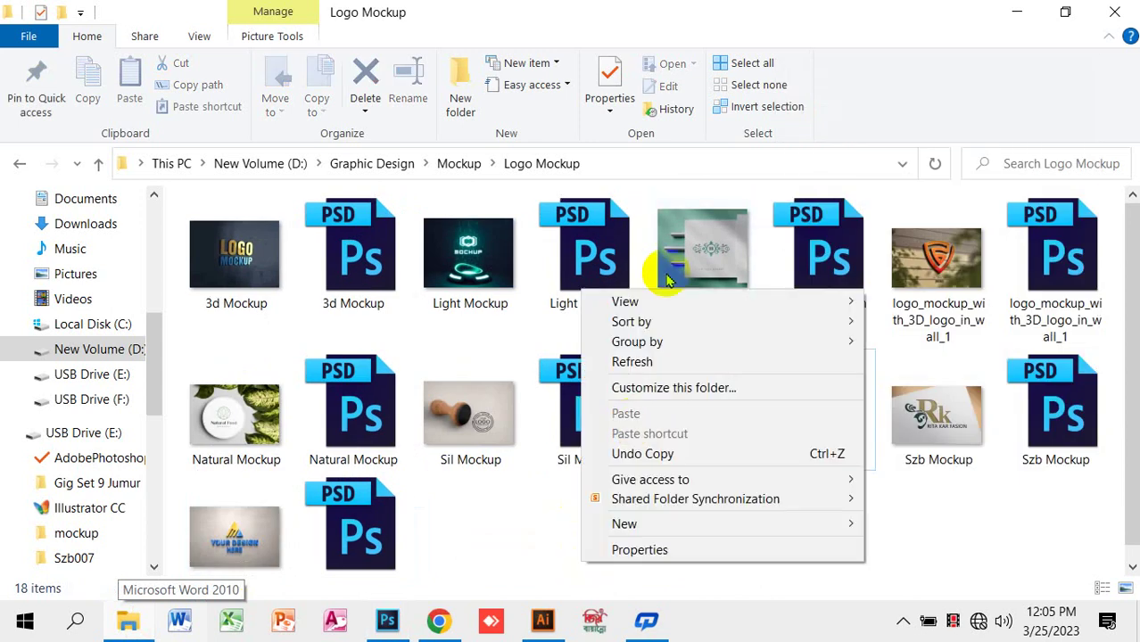
left_click(642, 362)
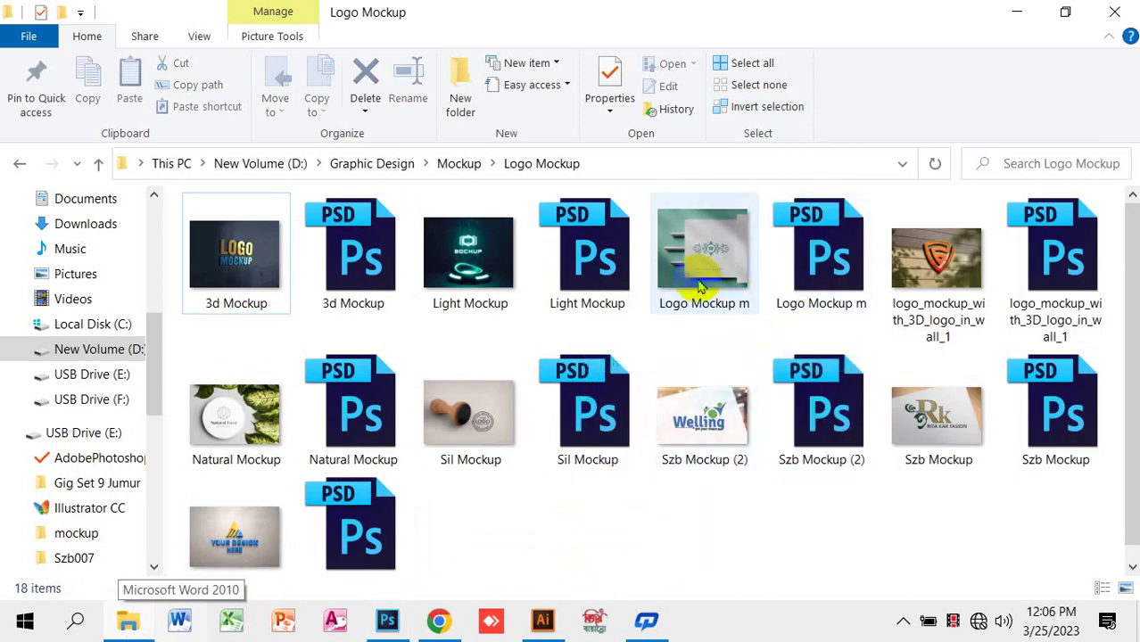
left_click(96, 399)
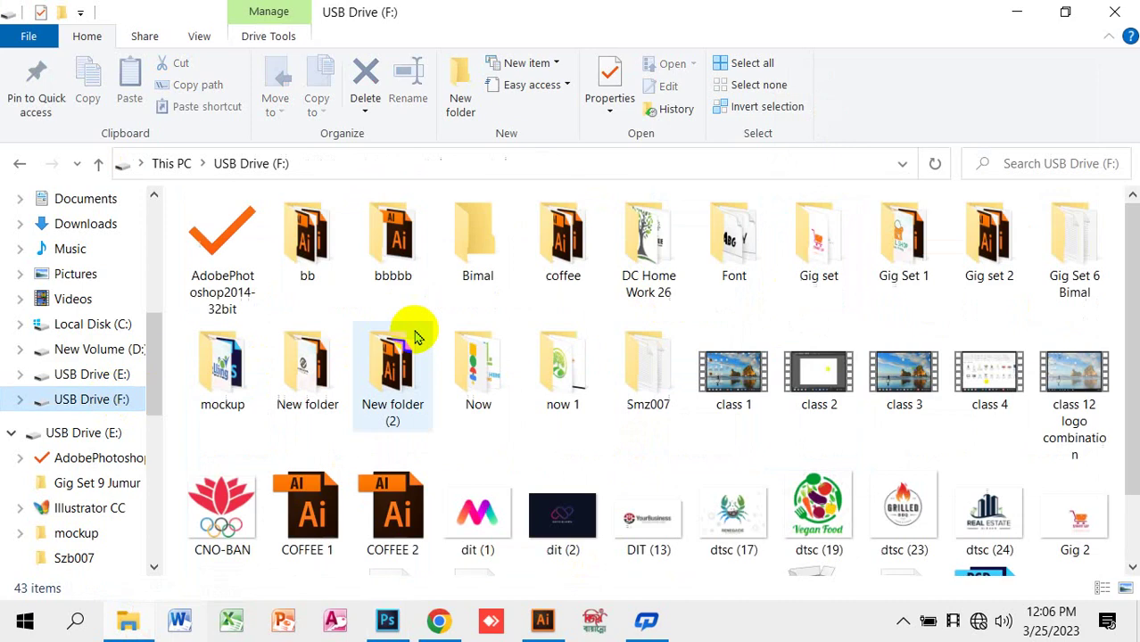
double_click(890, 255)
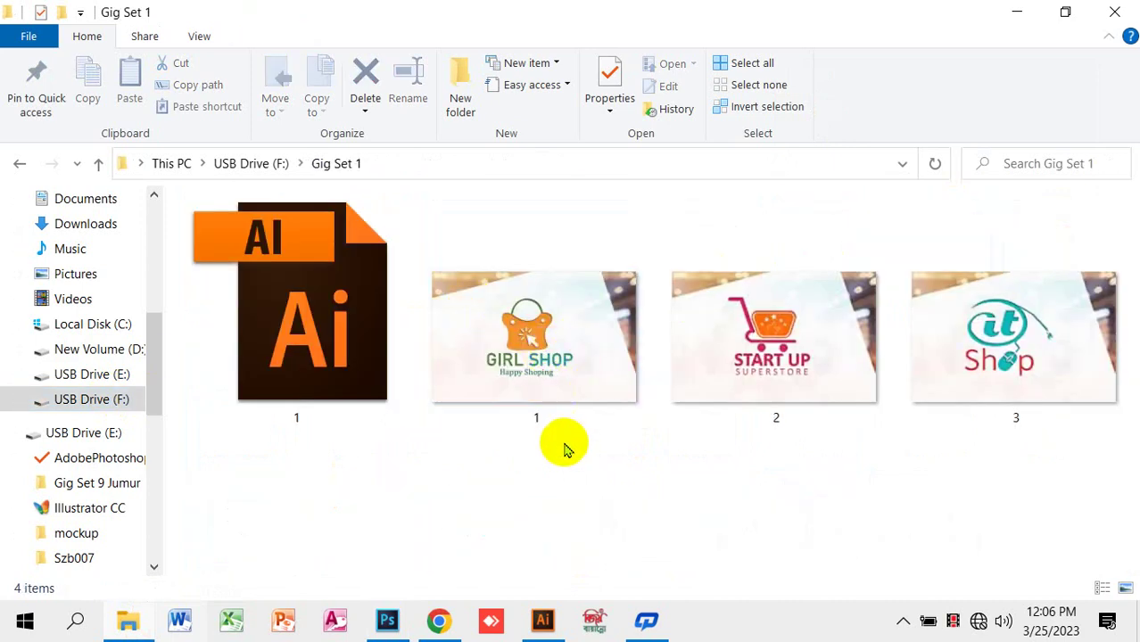
double_click(536, 379)
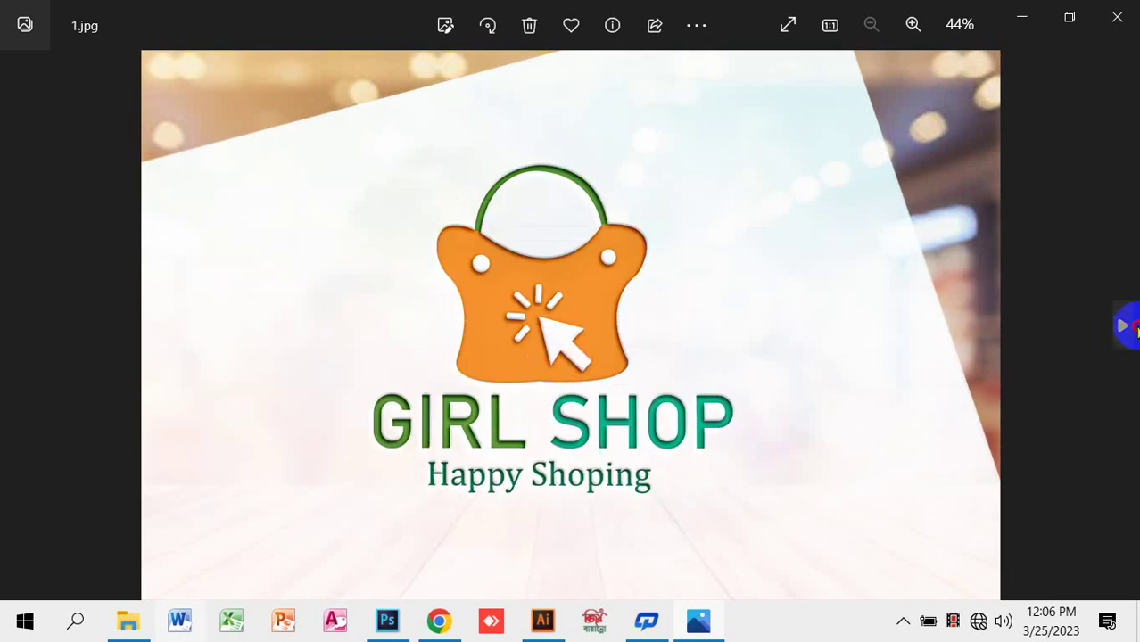
left_click(1119, 15)
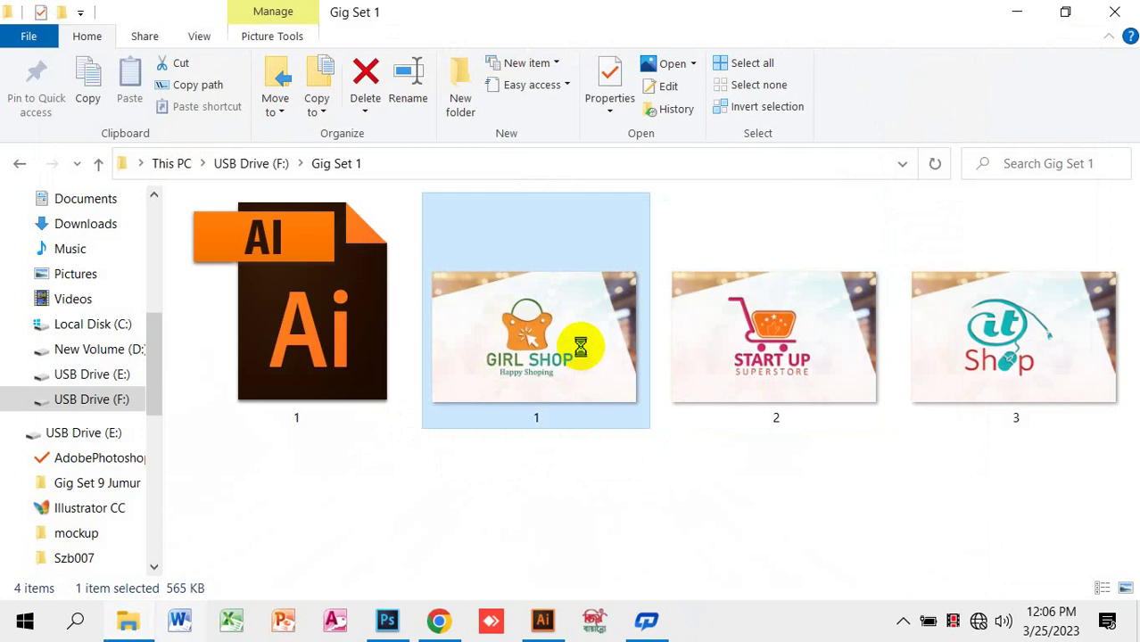
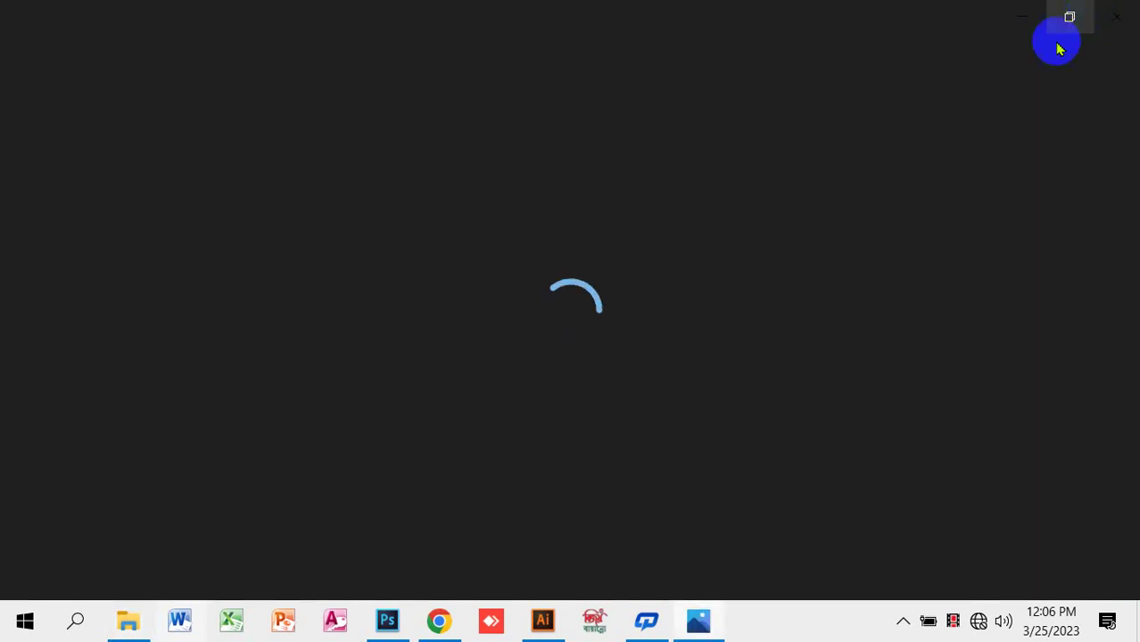
Step: Preview the exported 1.jpg, 2.jpg and 3.jpg in Photos, then close the viewer
scroll(629, 273, "down", 1)
scroll(636, 284, "down", 1)
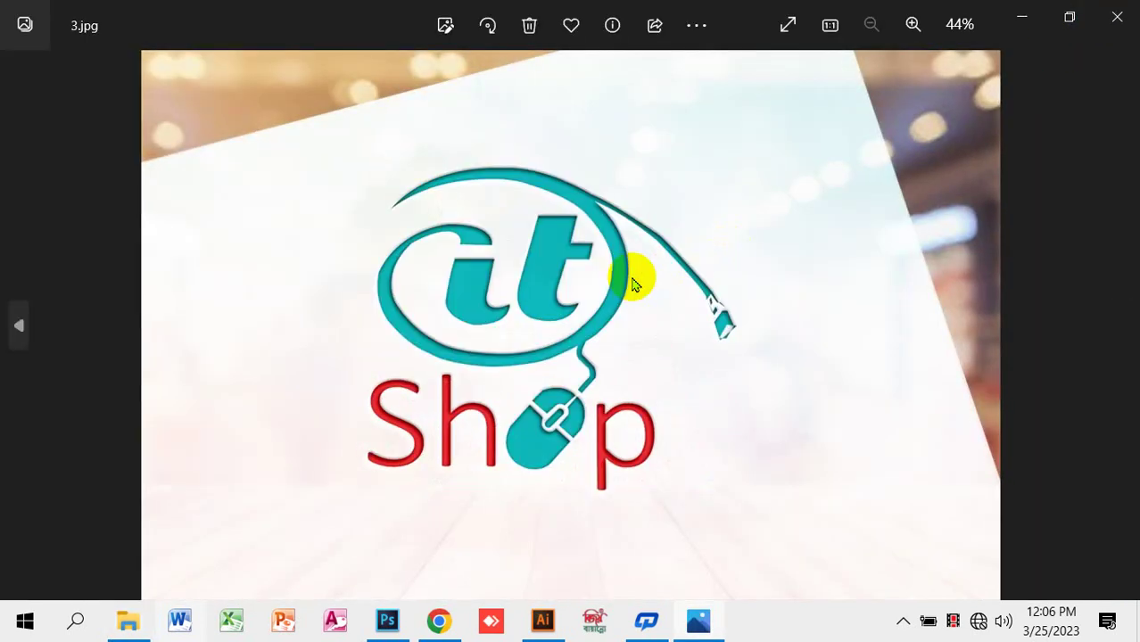
left_click(1129, 8)
Step: Copy the GIG Text file from Gig Set 6 Bimal and go to the Gig Set 1 folder
key("BackSpace")
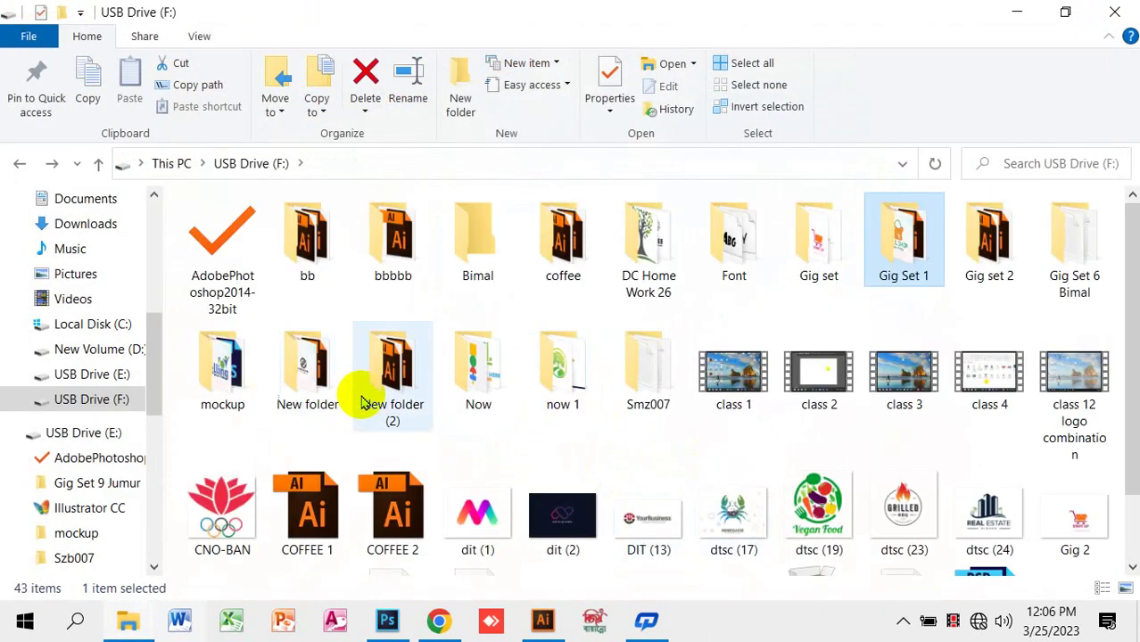
double_click(1075, 241)
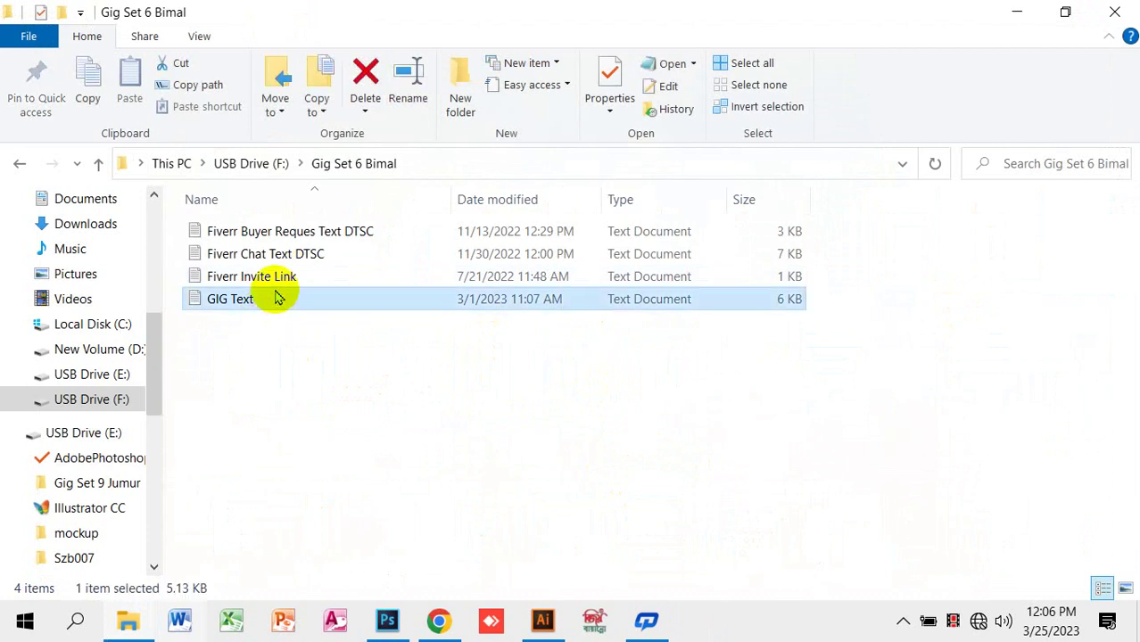
key("BackSpace")
double_click(1021, 255)
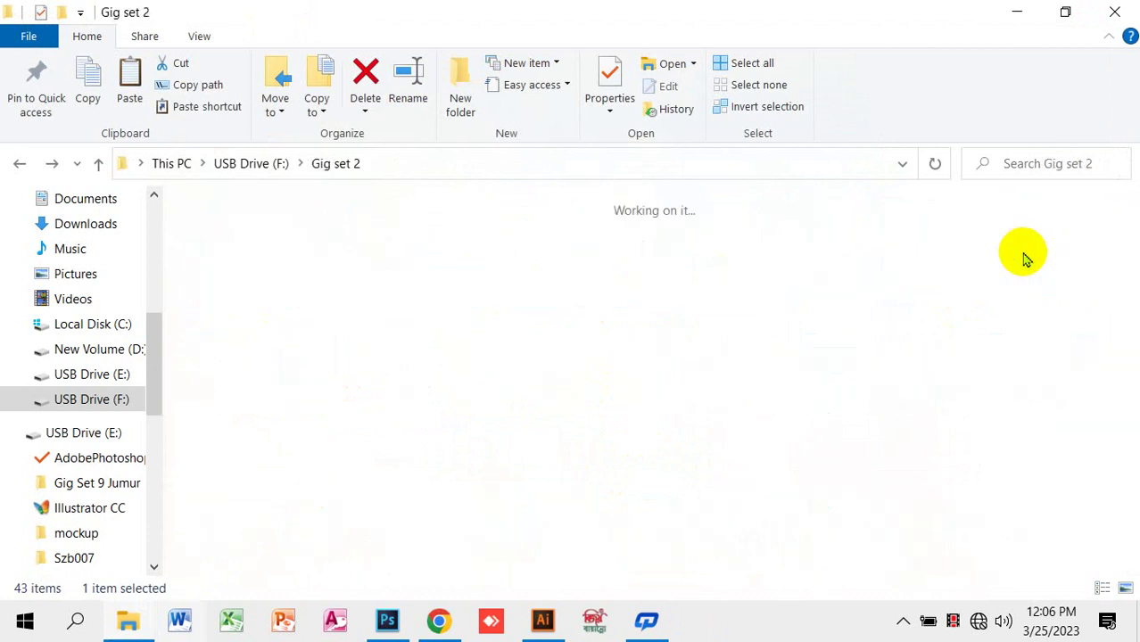
key("BackSpace")
left_click(915, 219)
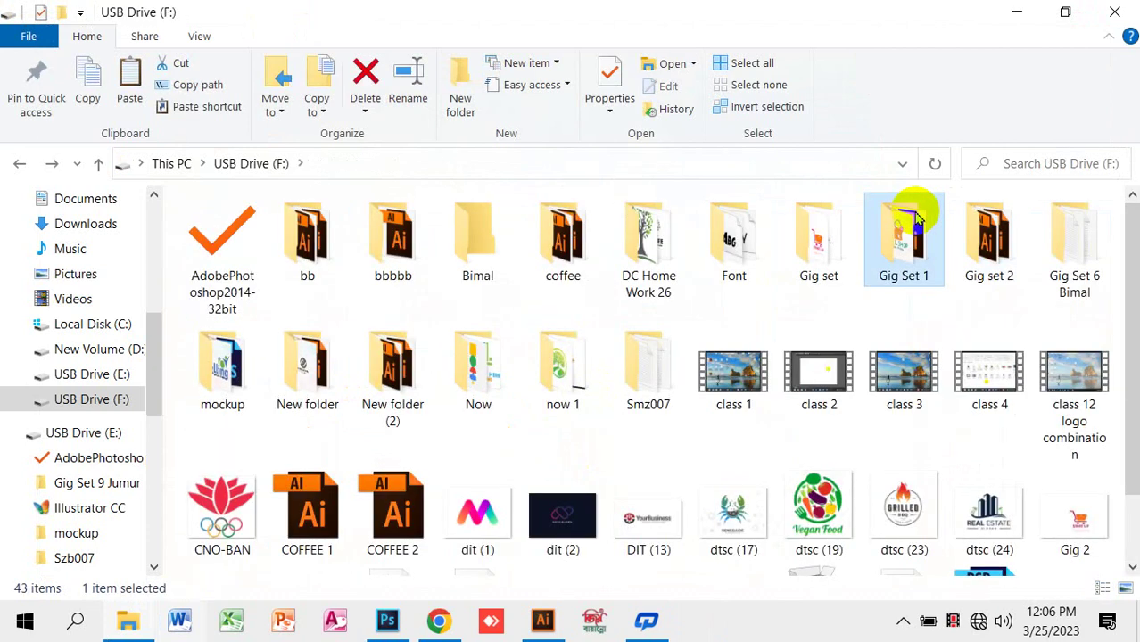
double_click(915, 218)
Step: Paste GIG Text into Gig Set 1 and open it in Notepad
left_click(638, 373)
key("ctrl+v")
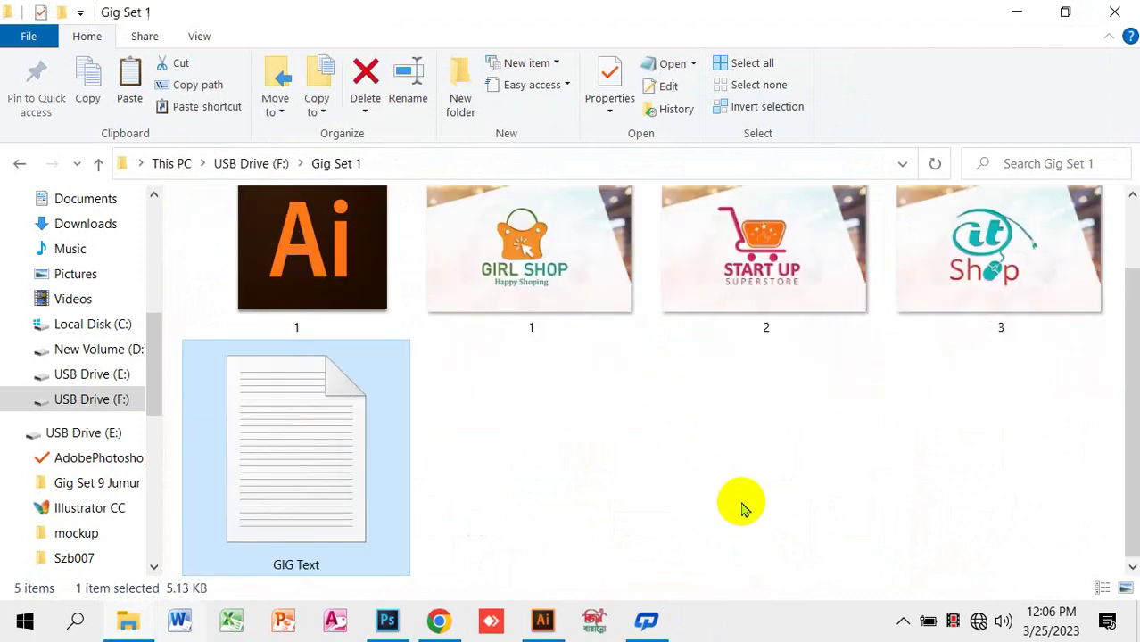
left_click(744, 504)
key("BackSpace")
double_click(1064, 268)
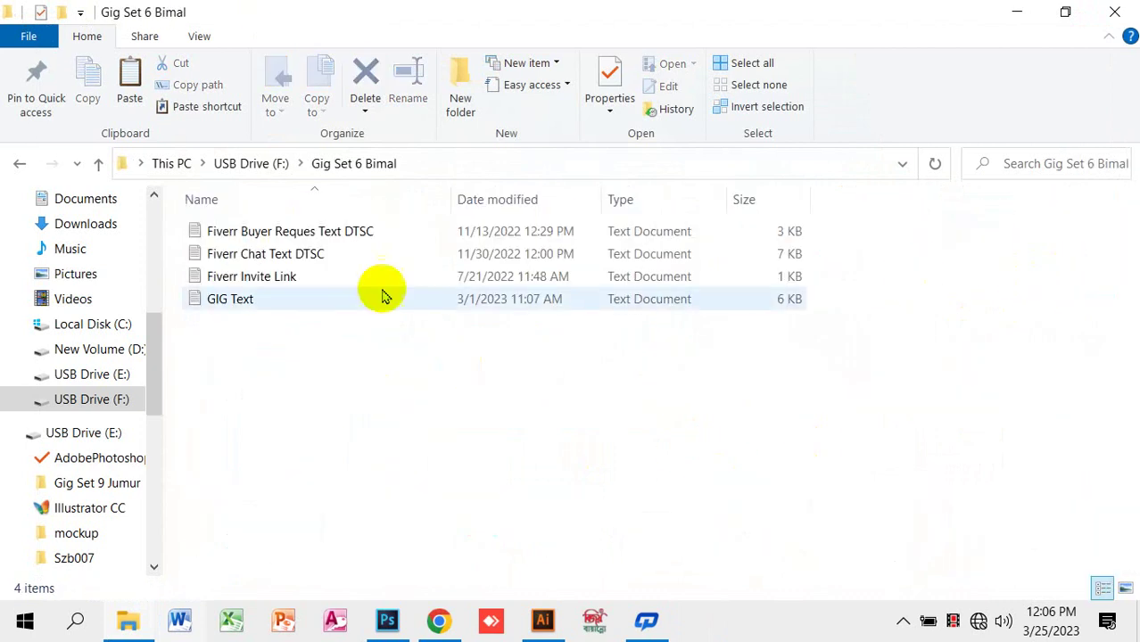
key("BackSpace")
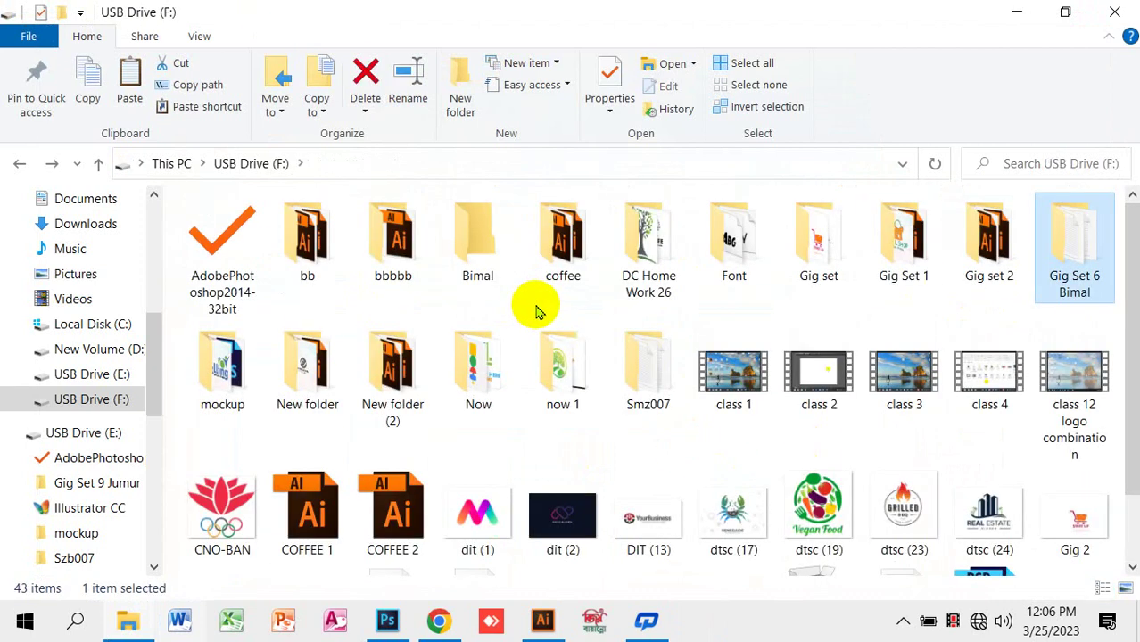
double_click(895, 259)
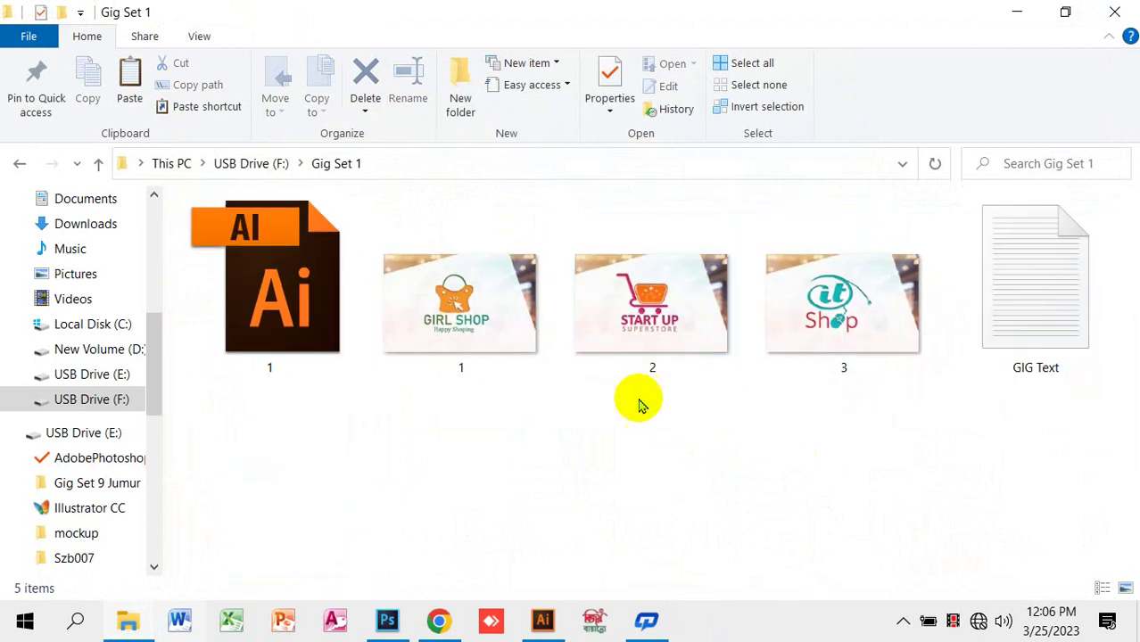
double_click(1039, 274)
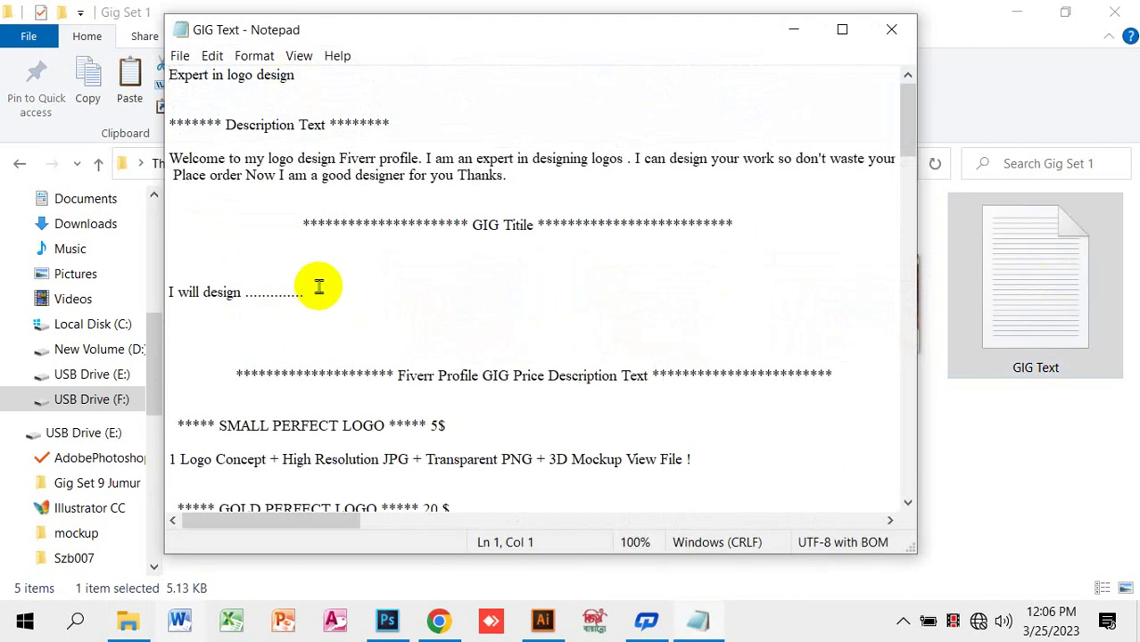
Step: Maximize Notepad and scroll to the "Don't wait, place your order now" line
scroll(489, 272, "up", 5, "ctrl")
scroll(514, 268, "up", 1, "ctrl")
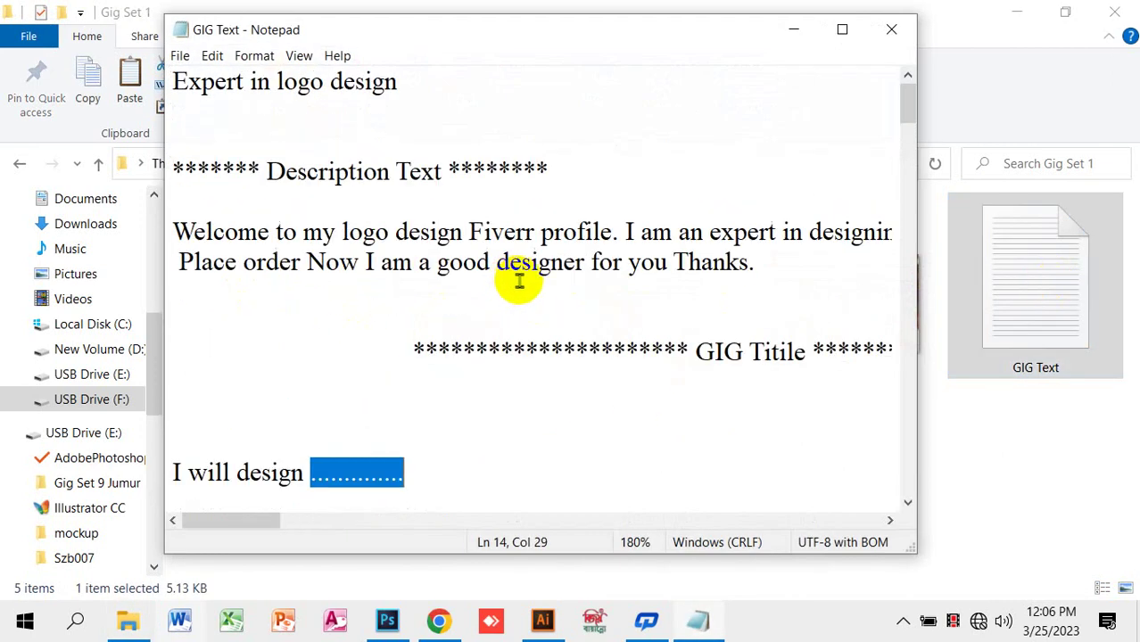
scroll(516, 281, "up", 2, "ctrl")
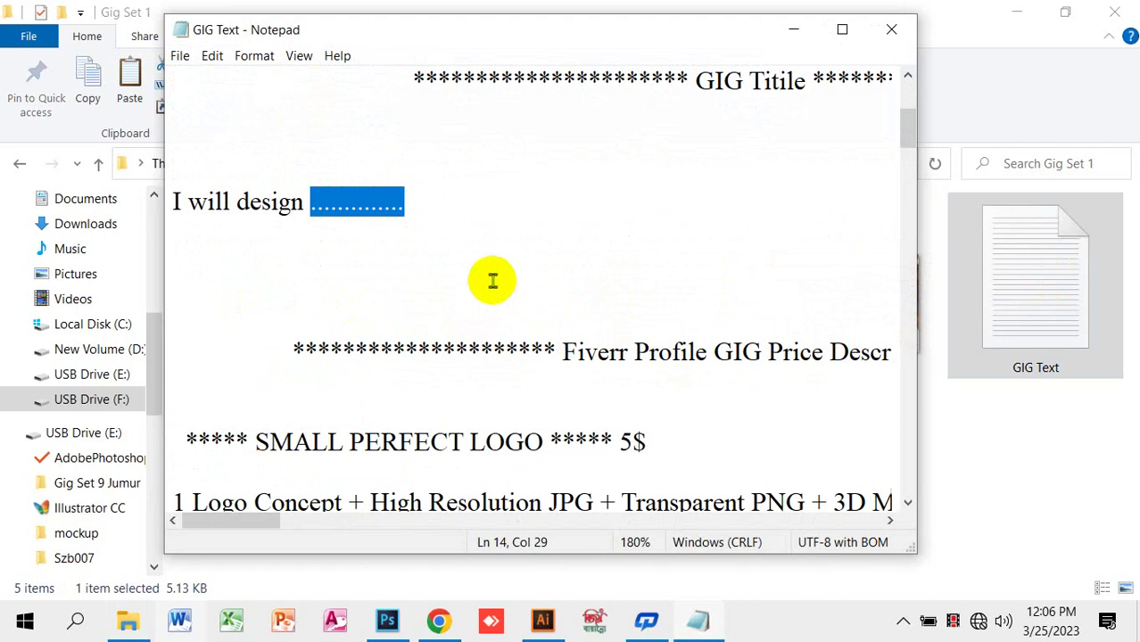
scroll(500, 284, "down", 5)
scroll(484, 293, "down", 3)
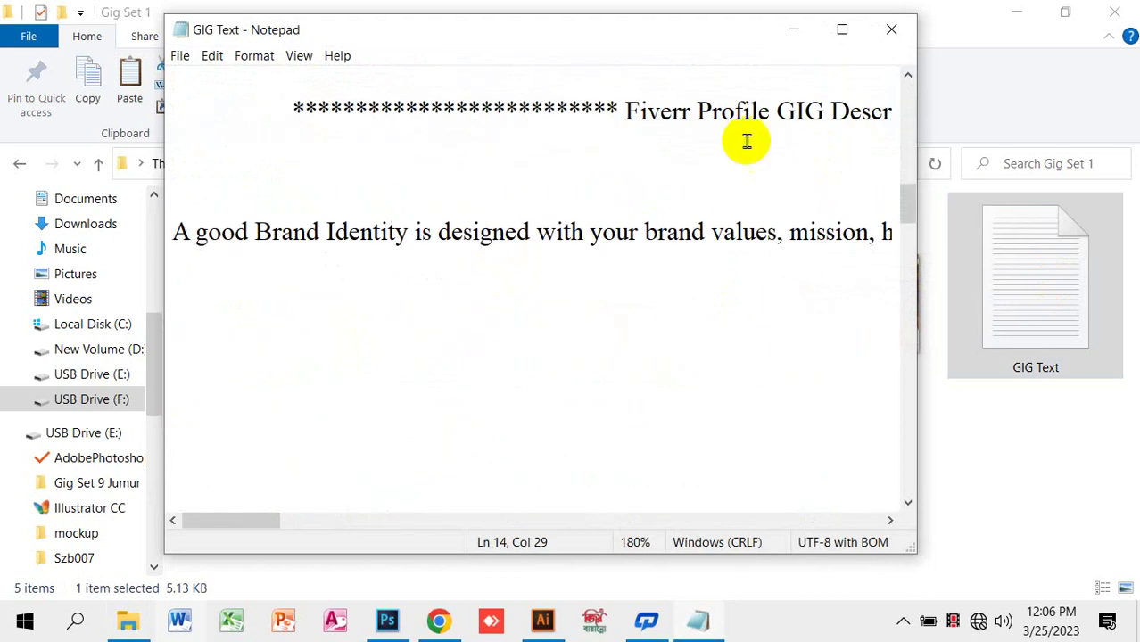
left_click(839, 36)
scroll(287, 313, "down", 2, "ctrl")
scroll(288, 313, "down", 1, "ctrl")
scroll(300, 313, "down", 1, "ctrl")
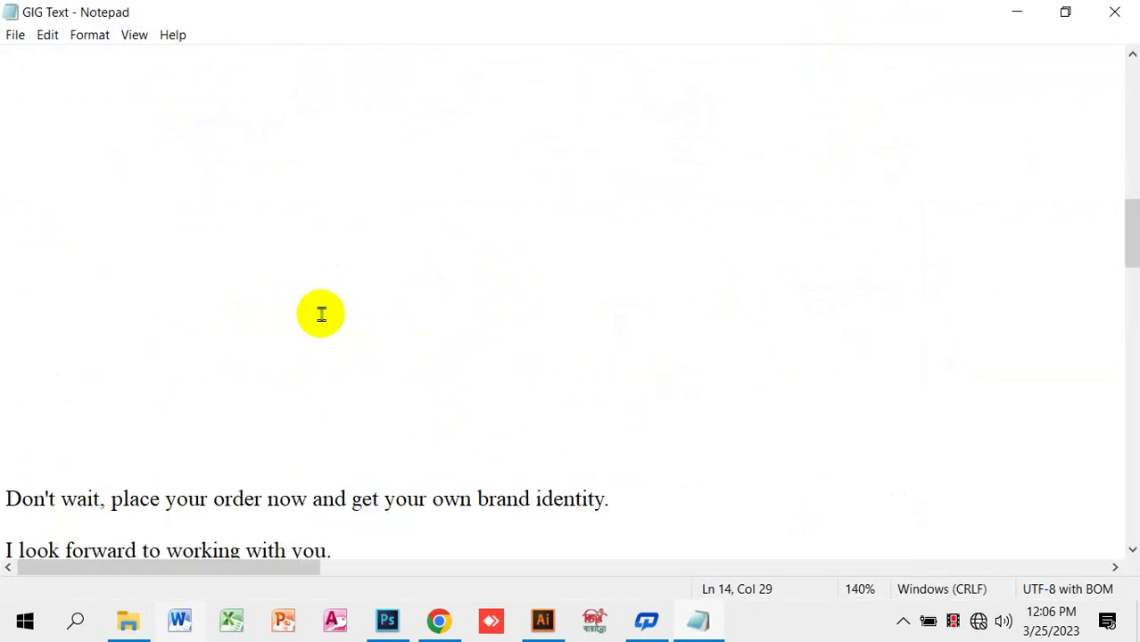
scroll(321, 314, "down", 2, "ctrl")
scroll(260, 348, "down", 1, "ctrl")
Step: Delete the blank lines between the Brand Identity paragraph and "Don't wait…"
key("BackSpace")
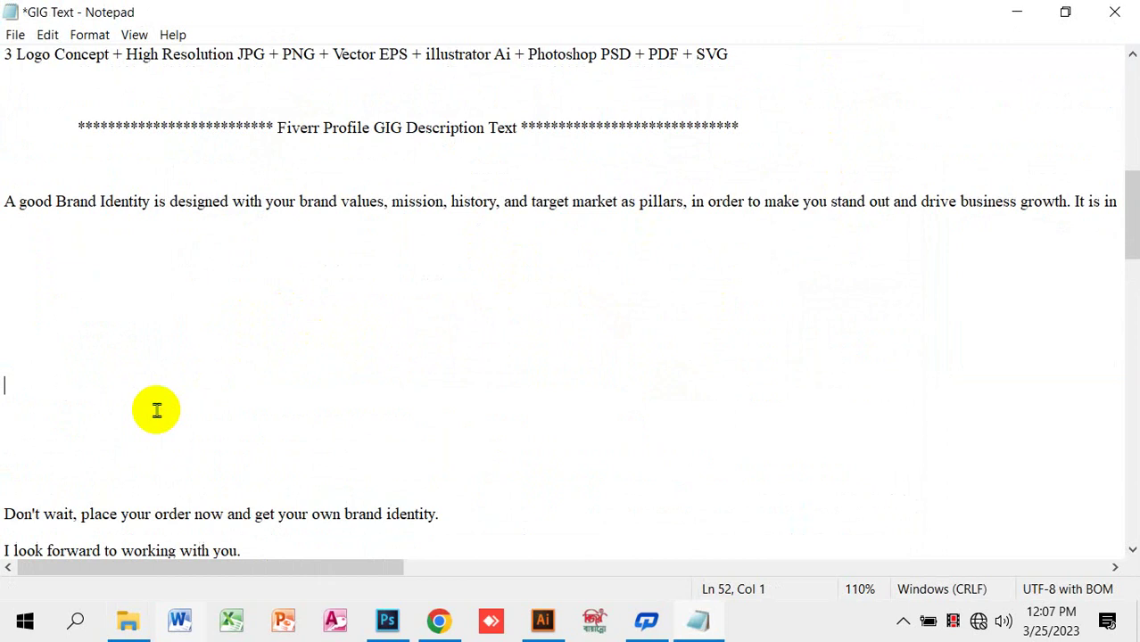
key("BackSpace")
key("BackSpace")
key("BackSpace")
key("BackSpace")
key("Delete")
key("Delete")
key("Delete")
key("Delete")
key("BackSpace")
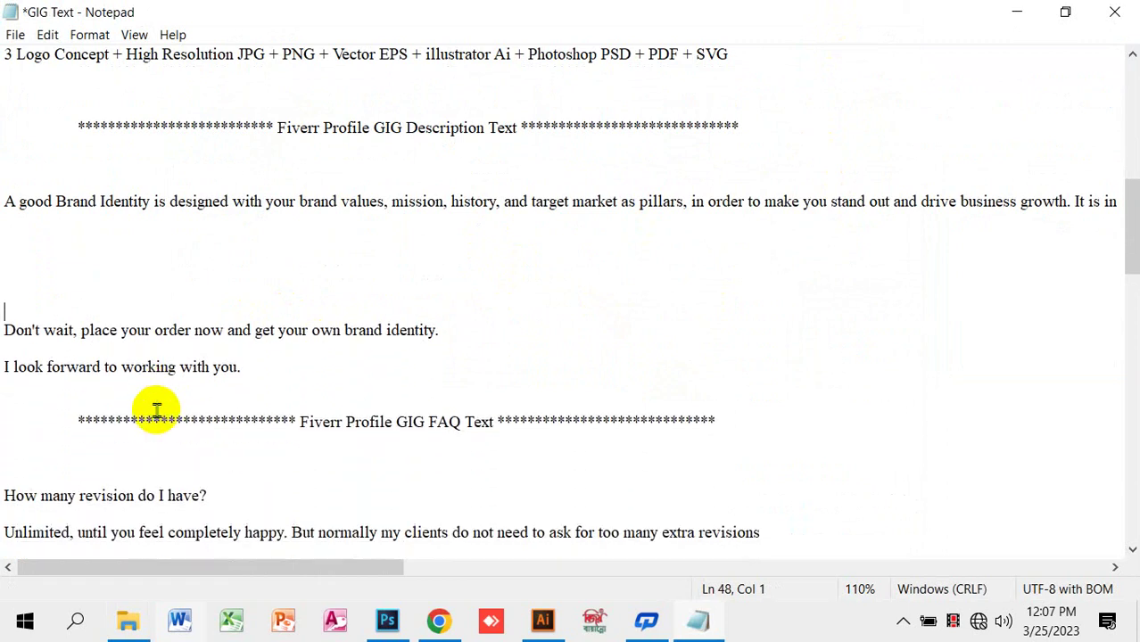
key("BackSpace")
key("BackSpace")
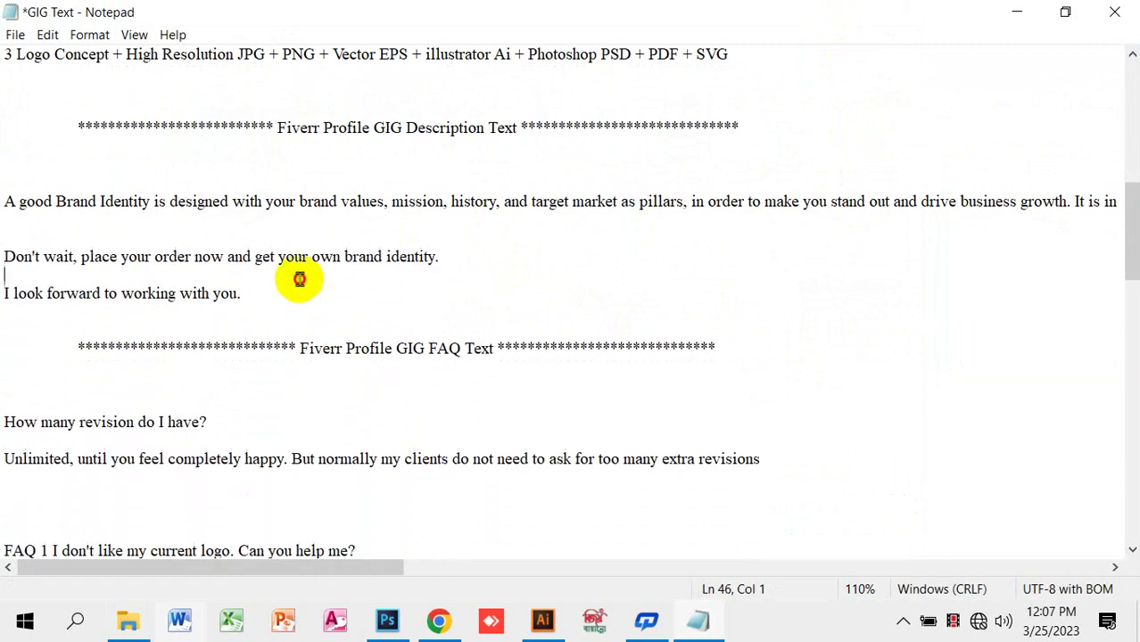
Step: Go to fiverr.com in Chrome
left_click(427, 622)
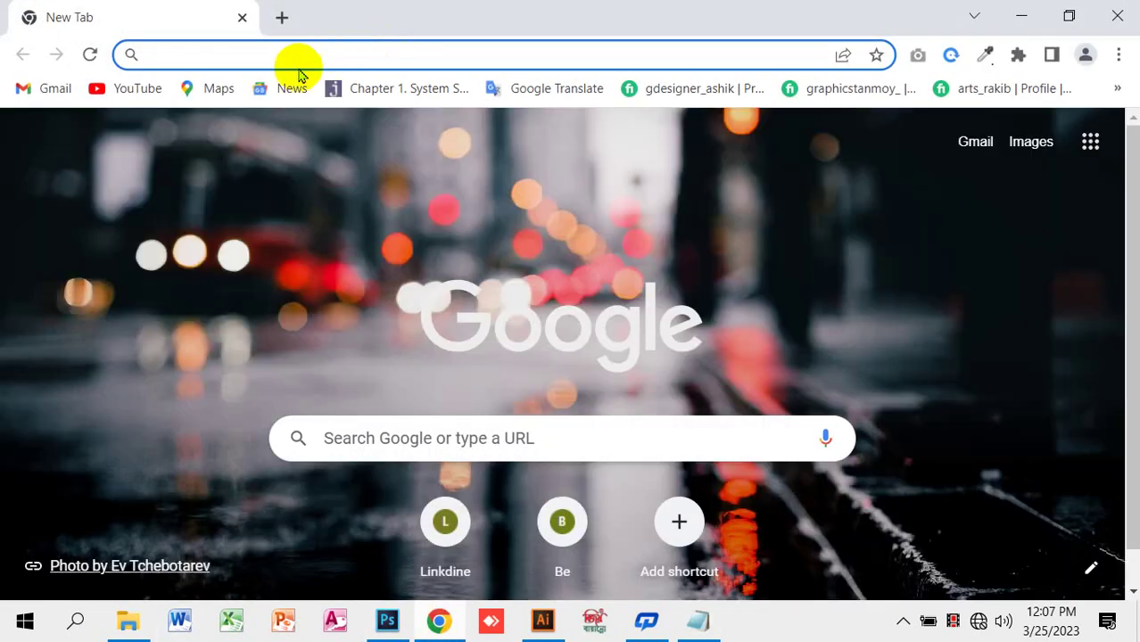
type("fiverr")
key("Return")
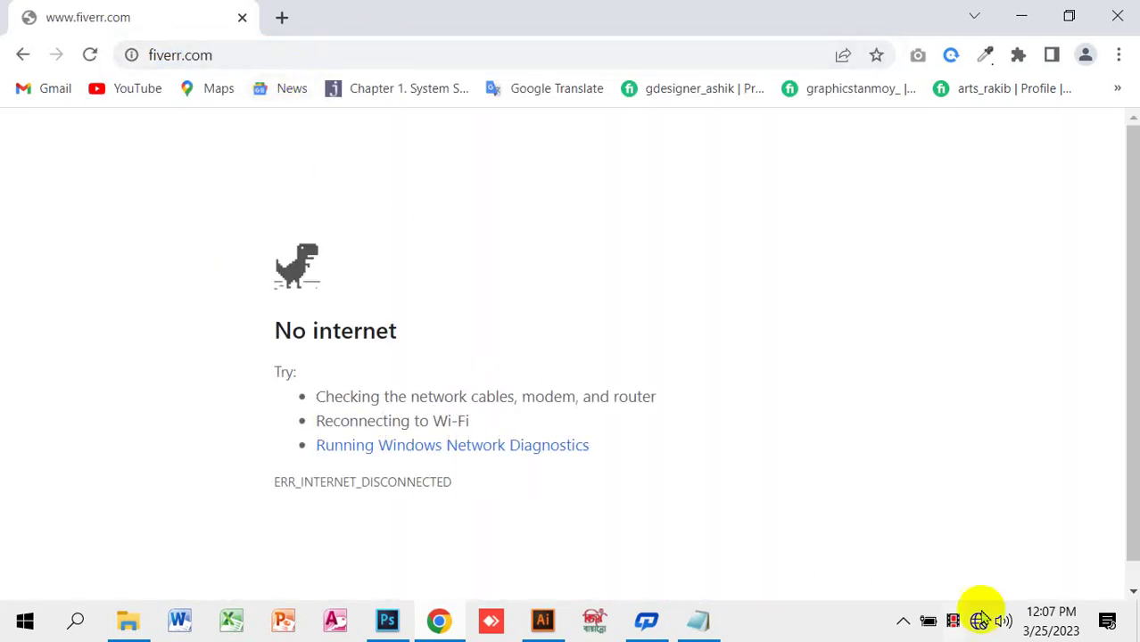
Step: Reconnect to the first Wi-Fi network and reload fiverr.com
left_click(980, 621)
left_click(911, 43)
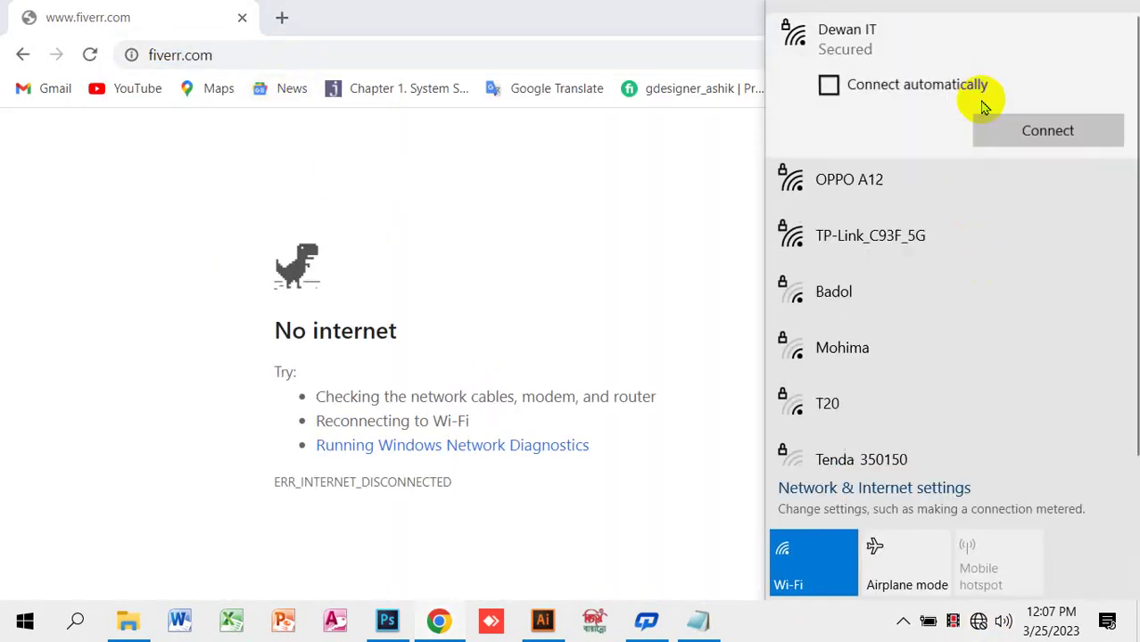
left_click(443, 252)
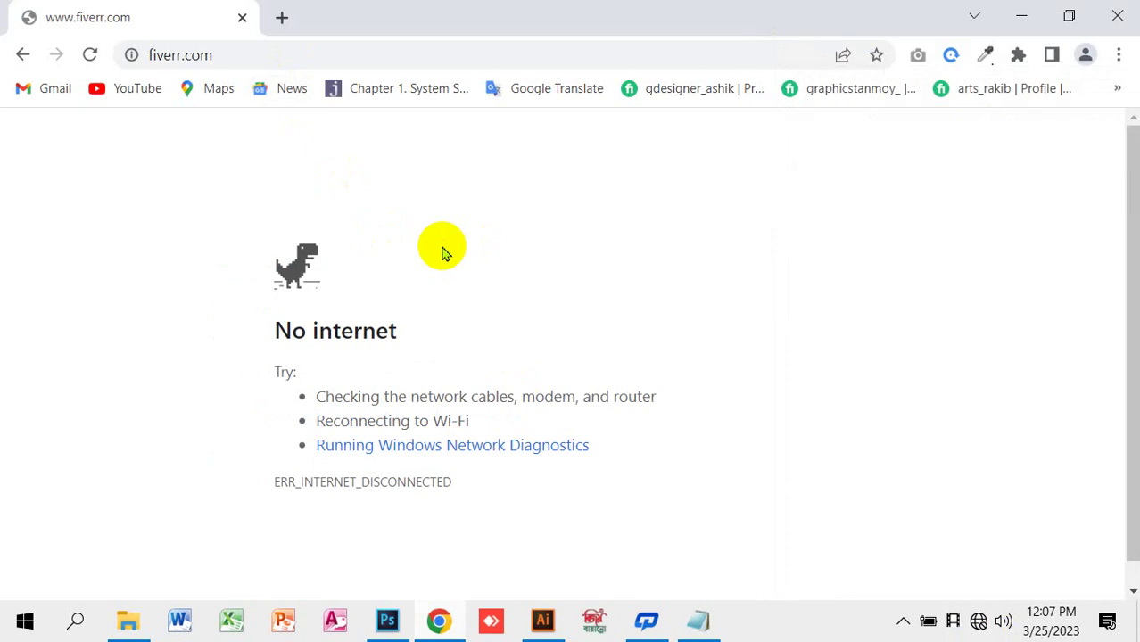
left_click(980, 625)
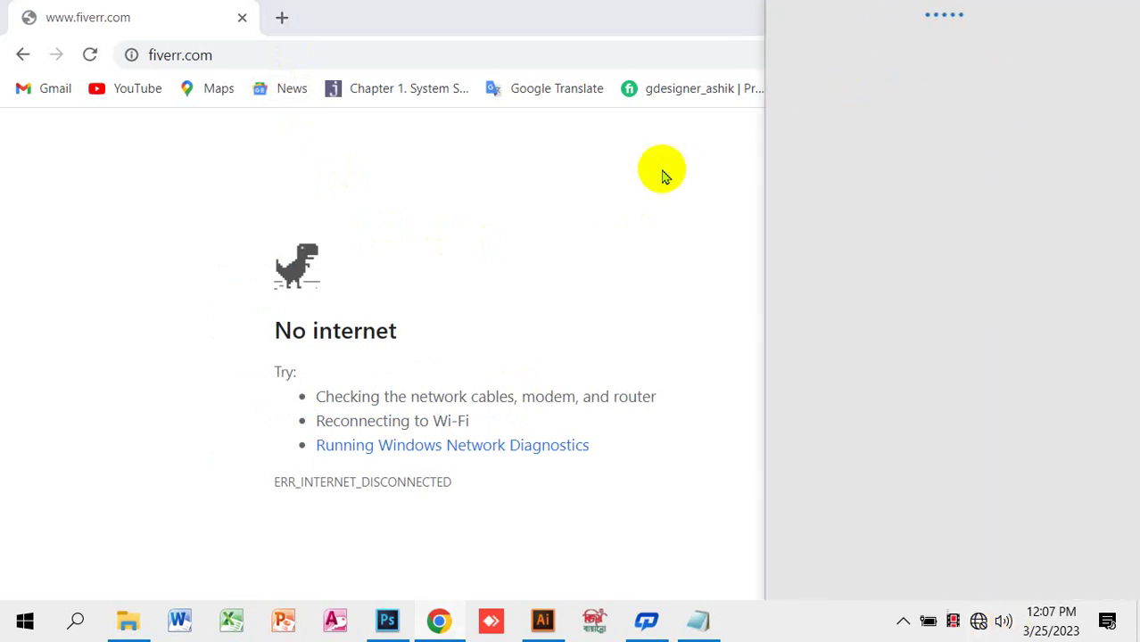
left_click(865, 43)
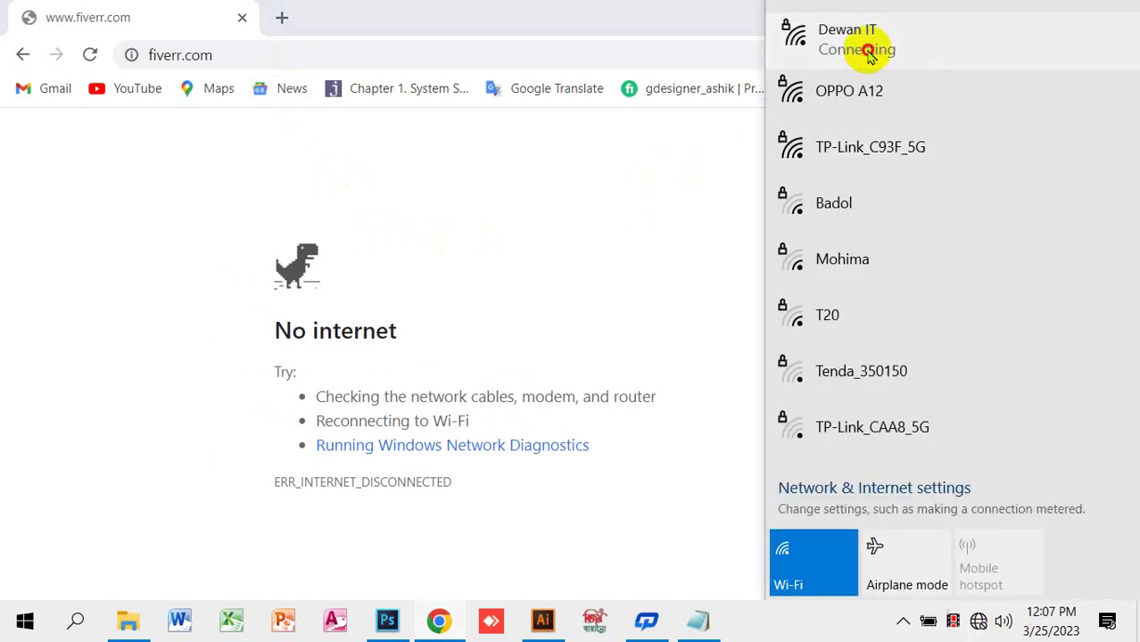
left_click(678, 169)
left_click(979, 622)
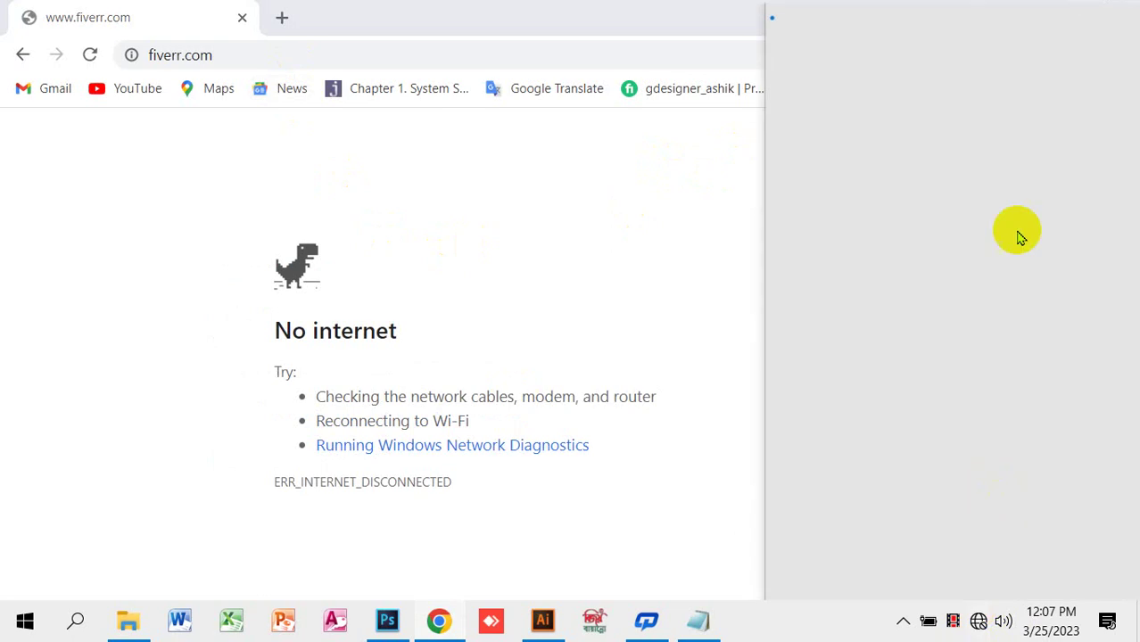
left_click(518, 209)
left_click(234, 51)
key("Return")
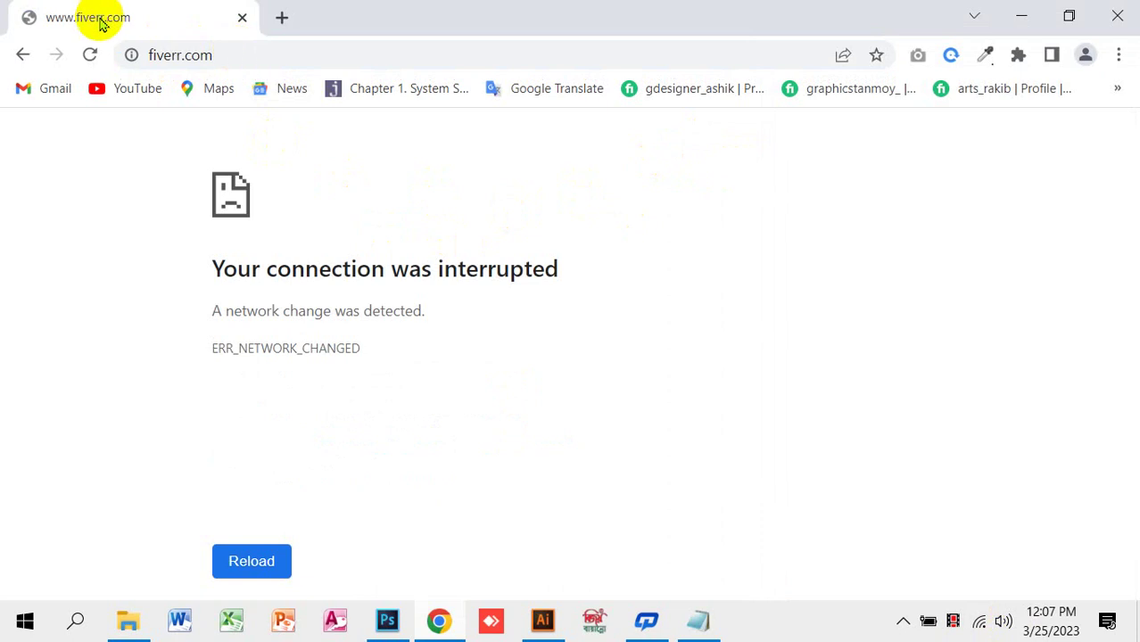
Step: Reload Fiverr and search for "shop lo" gigs
key("Return")
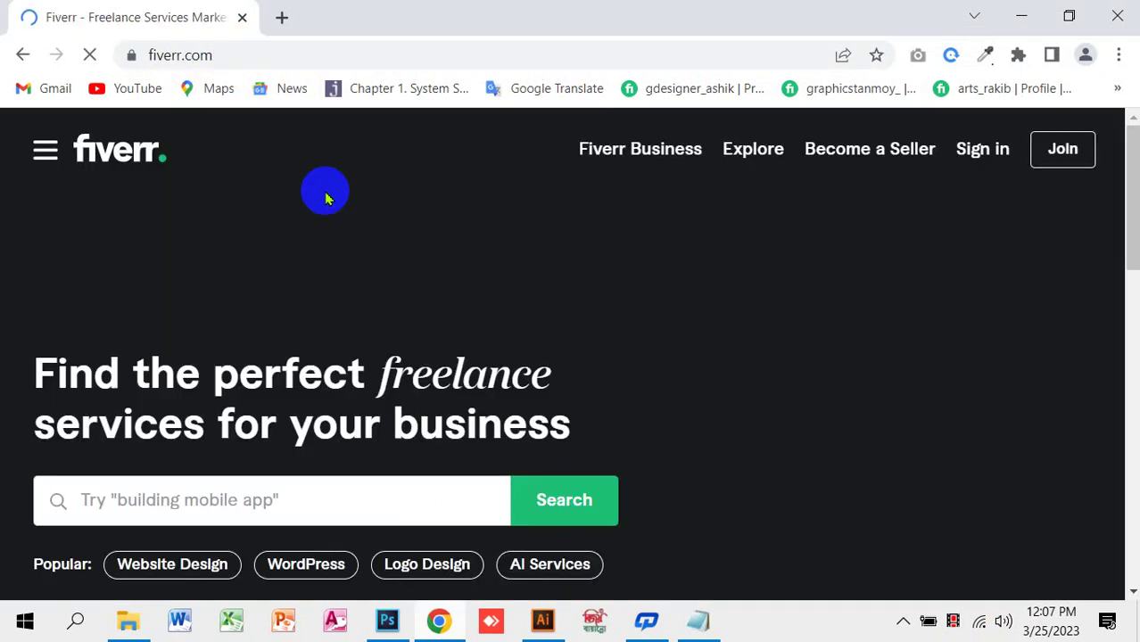
scroll(374, 249, "down", 4)
scroll(375, 257, "down", 3)
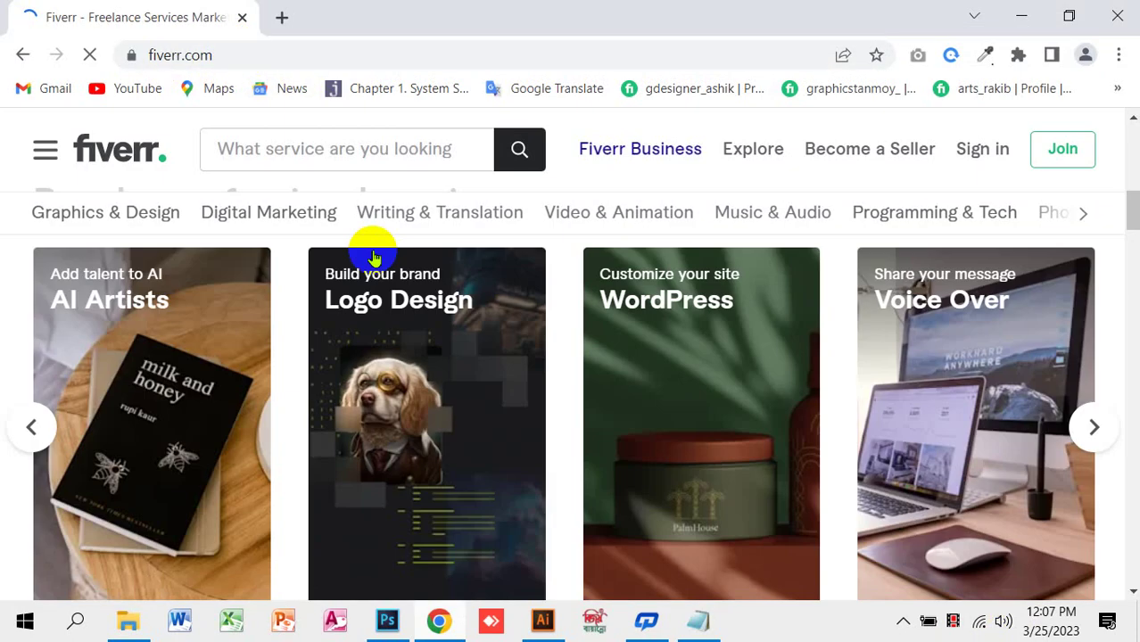
left_click(358, 149)
type("shop ")
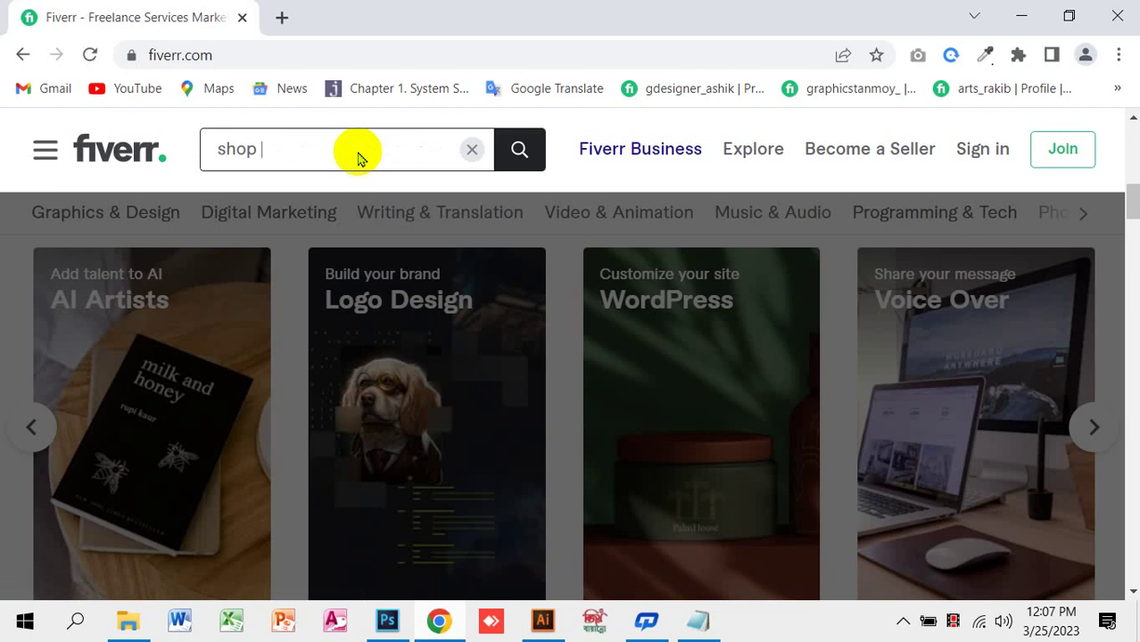
type("logo")
key("Return")
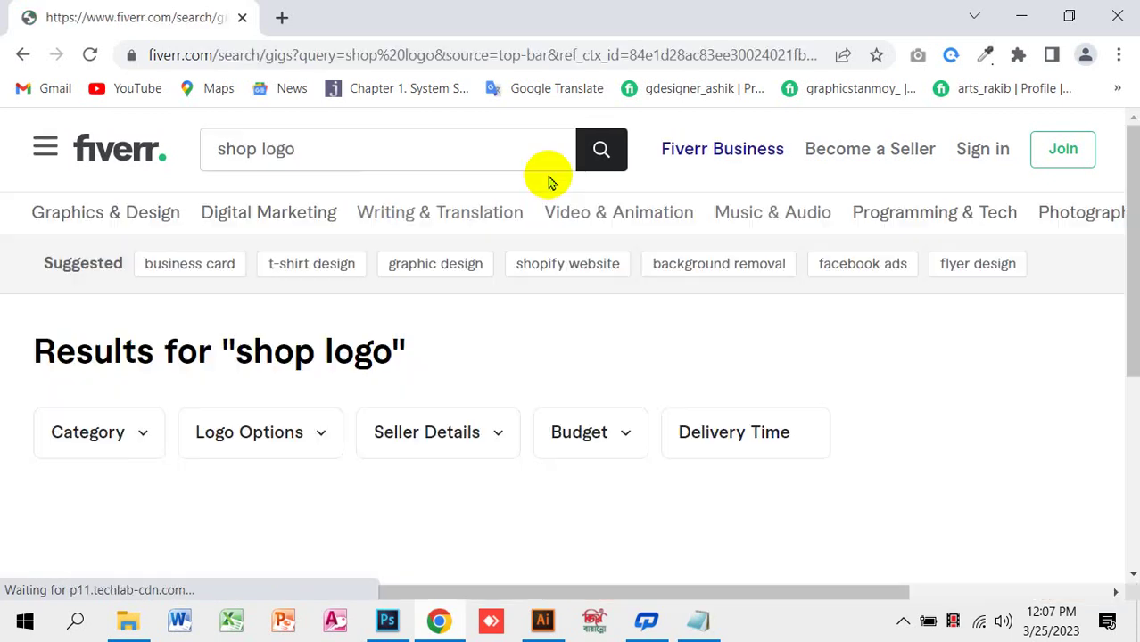
Step: Dismiss the Join Fiverr sign-up prompt and zoom the page out with Ctrl+minus
scroll(705, 234, "down", 1)
scroll(714, 233, "down", 2)
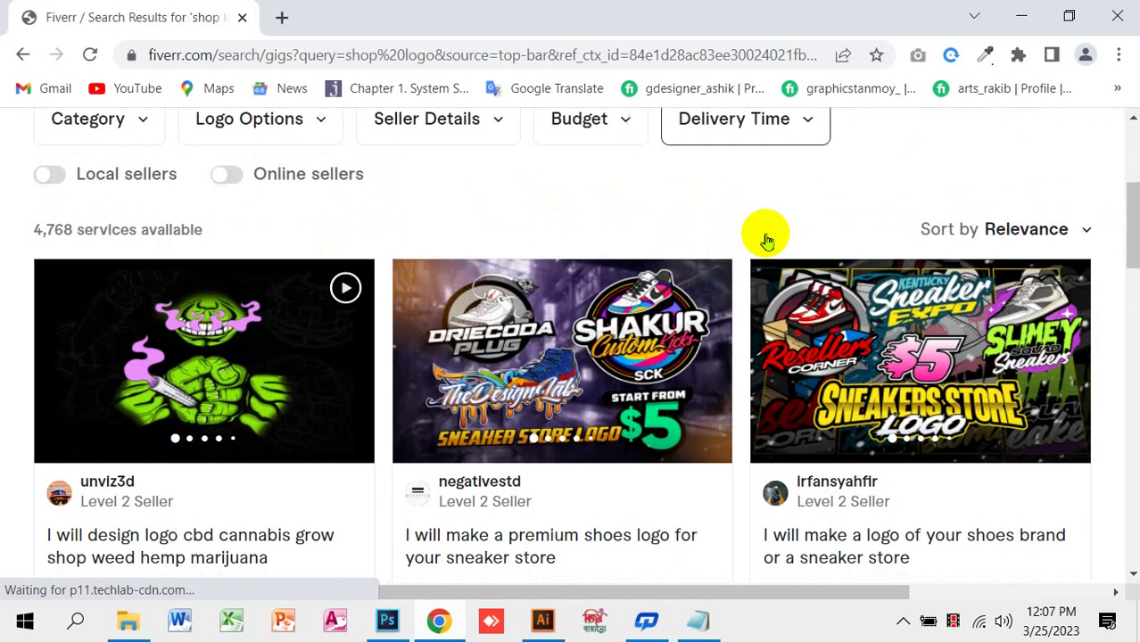
scroll(764, 235, "down", 1)
scroll(754, 245, "down", 2)
scroll(754, 246, "down", 2)
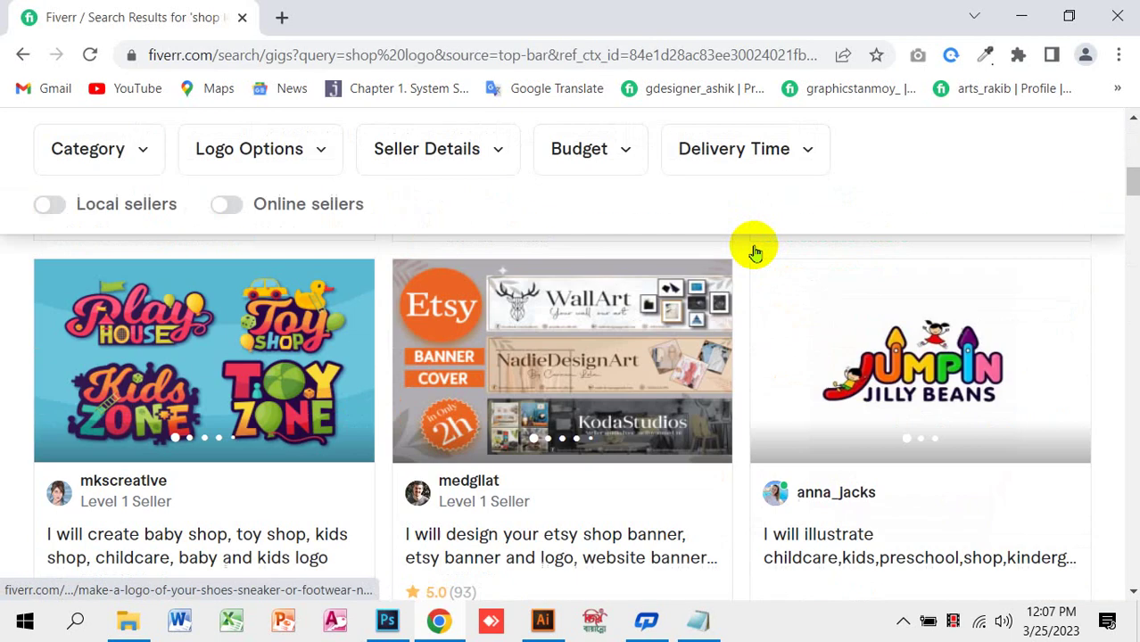
scroll(754, 245, "down", 3)
scroll(754, 250, "down", 3)
scroll(754, 253, "down", 1)
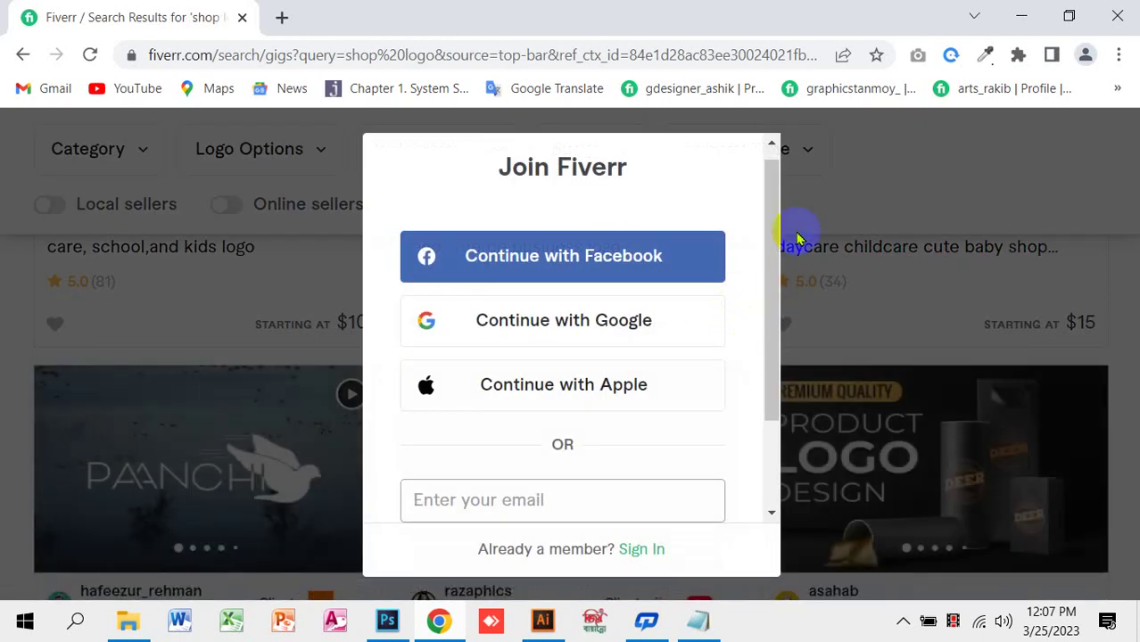
left_click(879, 198)
key("ctrl+minus")
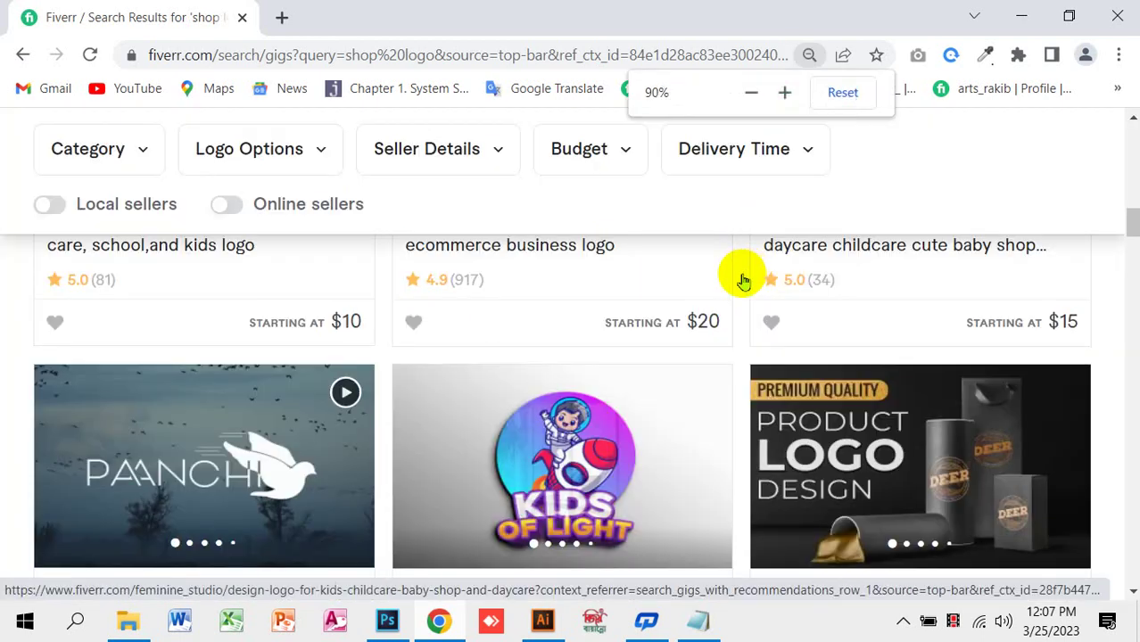
Step: Scroll the shop logo results and open the Outlety shopify logo gig in a new tab
scroll(727, 300, "down", 2)
scroll(601, 260, "down", 3)
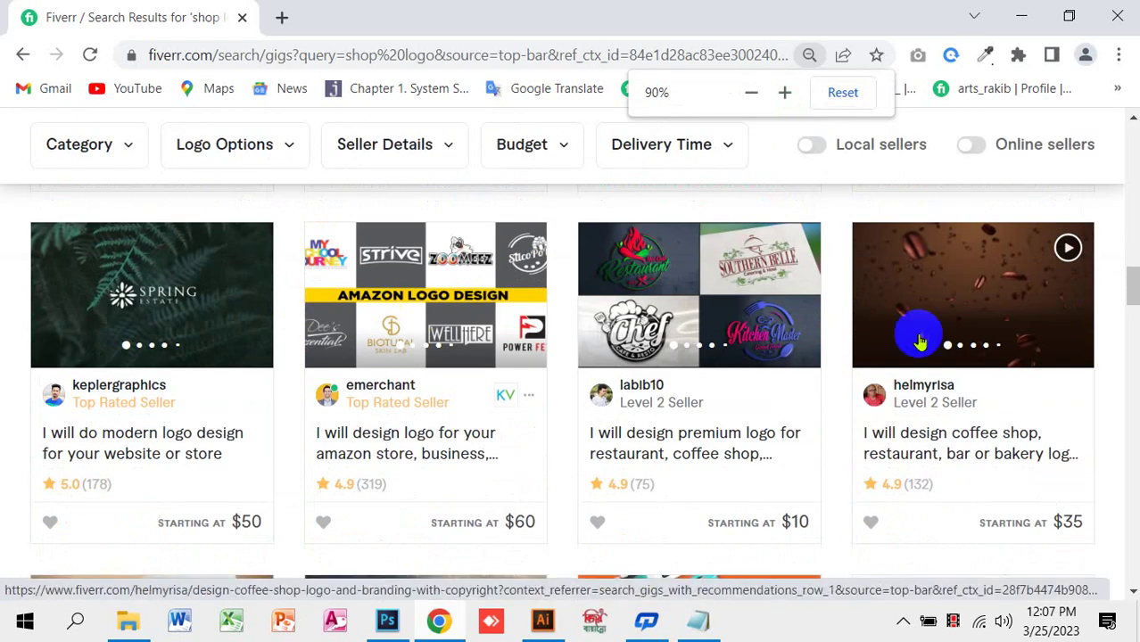
scroll(507, 329, "down", 3)
scroll(446, 323, "down", 2)
scroll(516, 339, "down", 1)
scroll(544, 344, "down", 2)
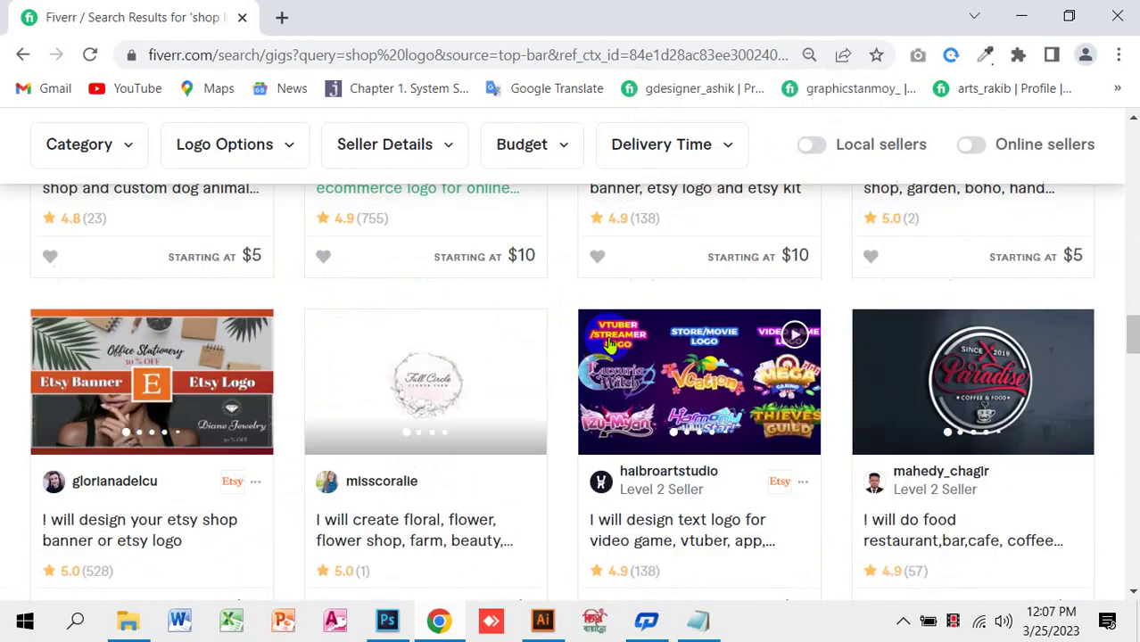
scroll(580, 346, "down", 1)
scroll(580, 346, "down", 2)
scroll(580, 346, "down", 1)
scroll(580, 346, "down", 2)
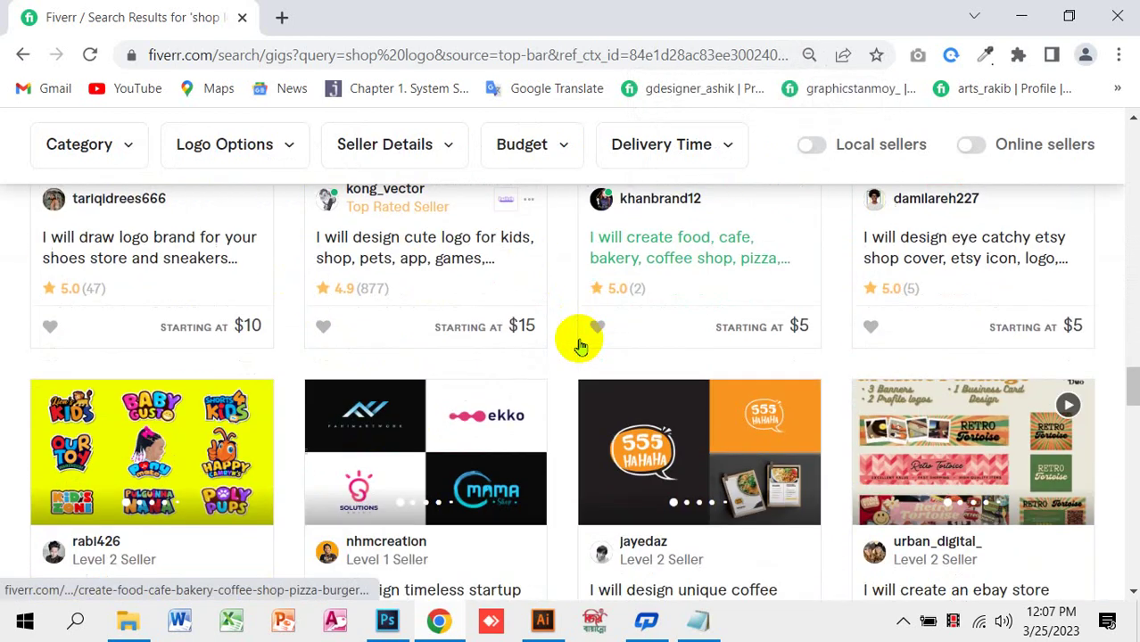
scroll(580, 346, "down", 1)
scroll(580, 346, "down", 2)
scroll(576, 346, "down", 2)
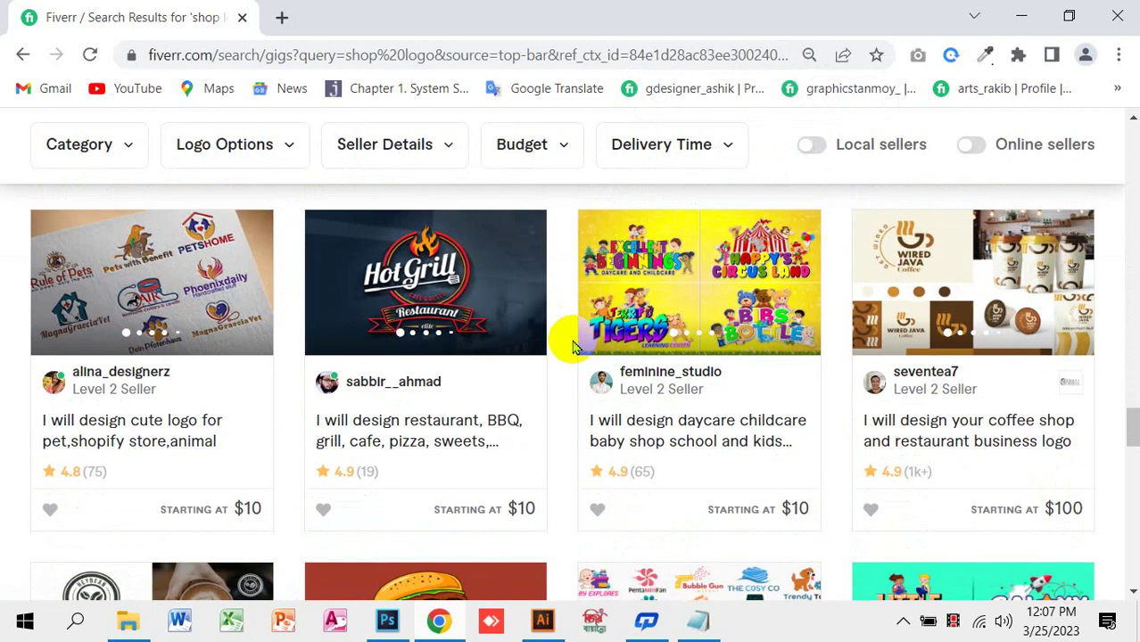
scroll(575, 347, "down", 2)
scroll(575, 346, "down", 3)
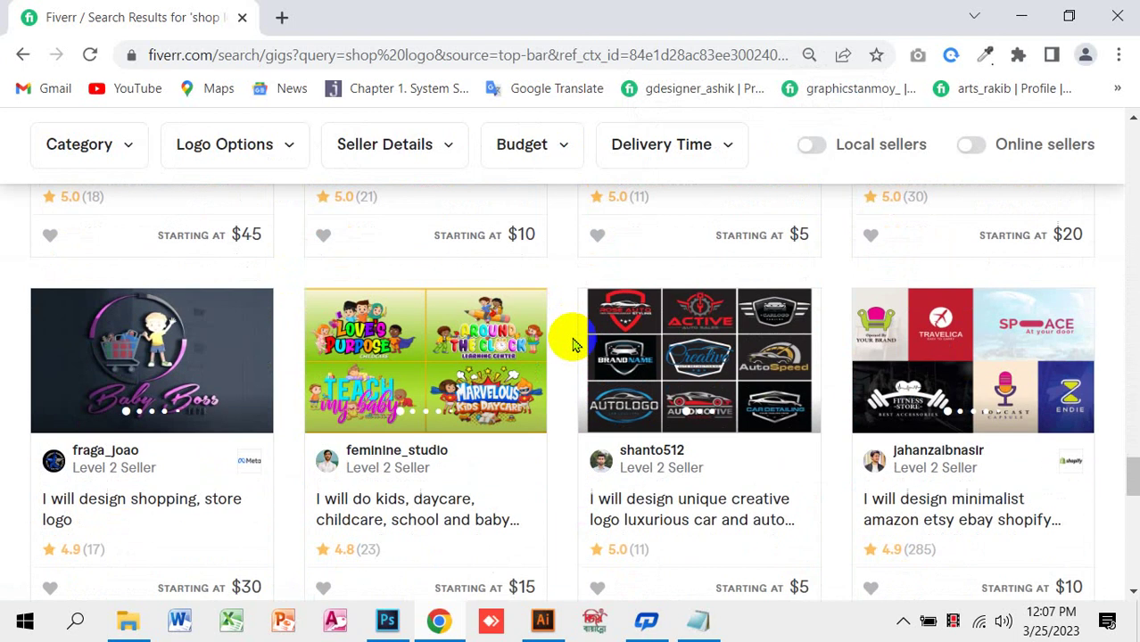
scroll(574, 344, "down", 2)
scroll(565, 331, "down", 1)
scroll(282, 377, "down", 2)
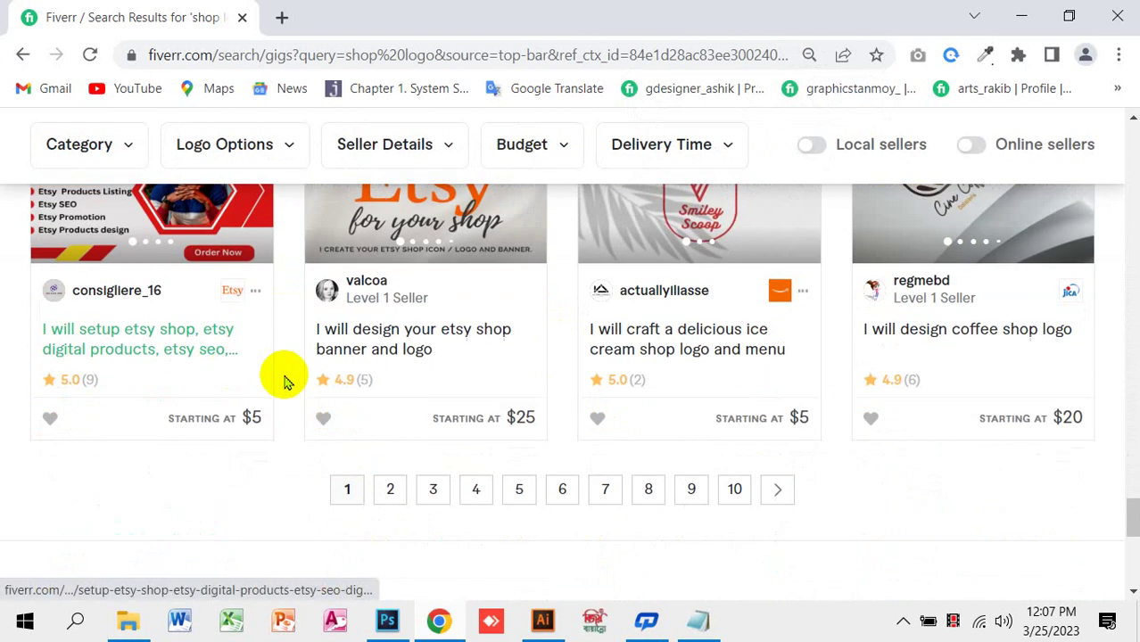
scroll(413, 381, "down", 1)
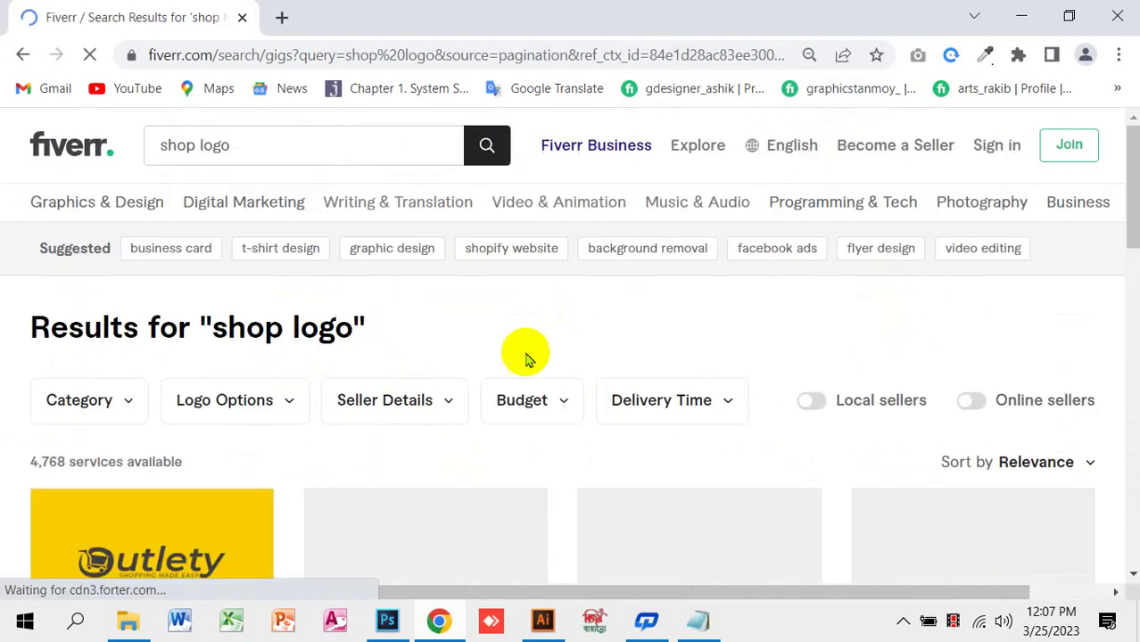
scroll(525, 352, "down", 2)
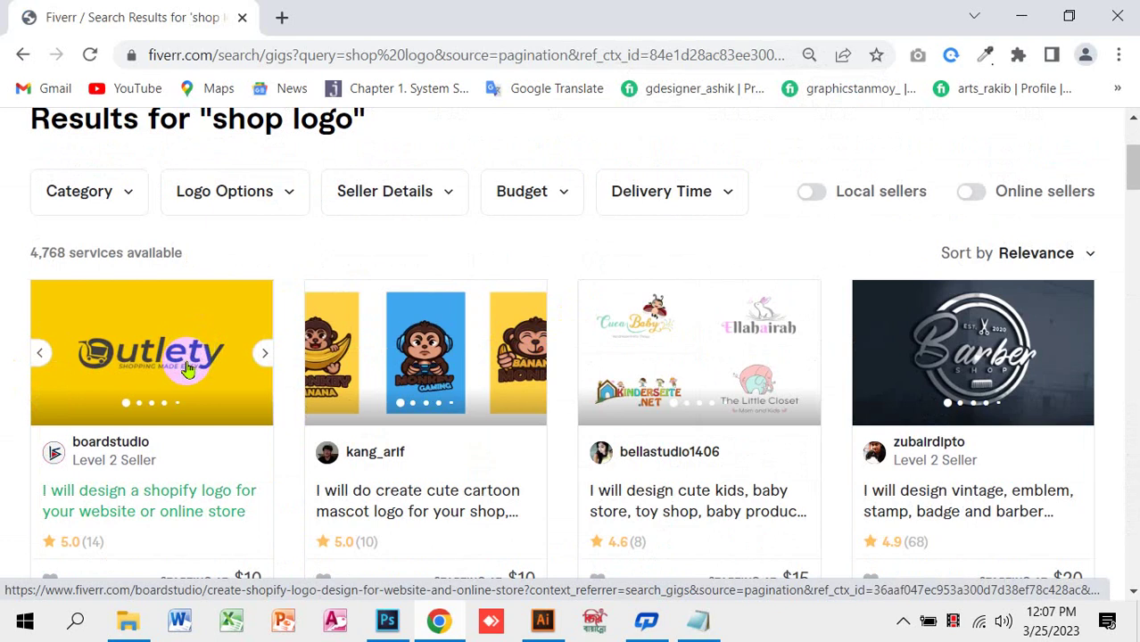
left_click(180, 351)
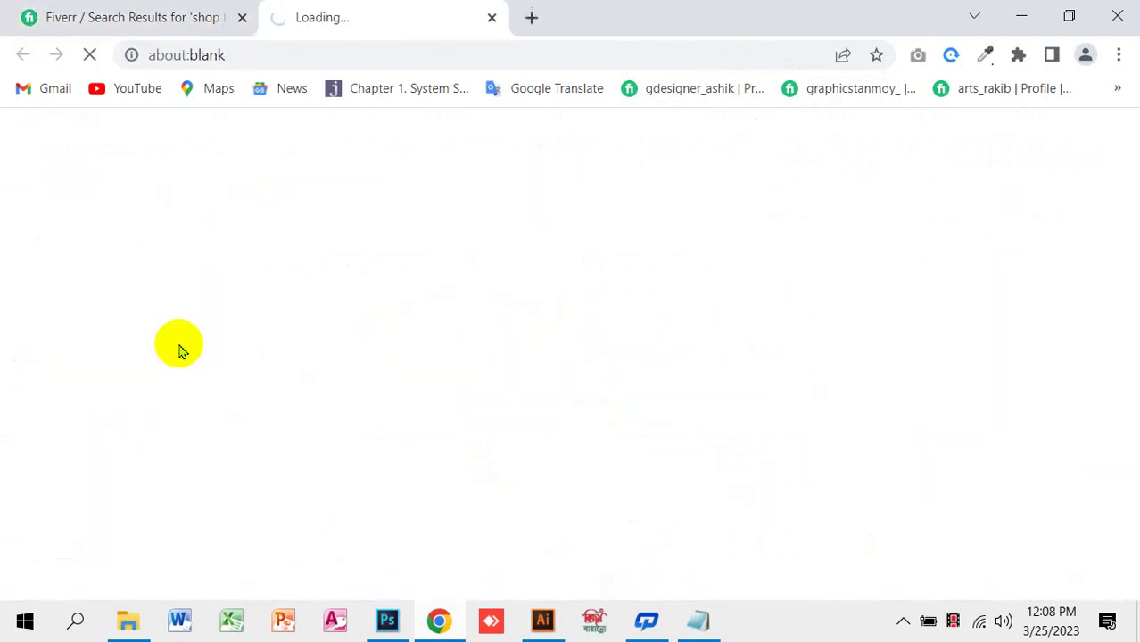
Step: Return to the results and open the minimalist line store logo gig ($15 Basic)
left_click(153, 14)
scroll(511, 299, "down", 2)
scroll(511, 298, "down", 1)
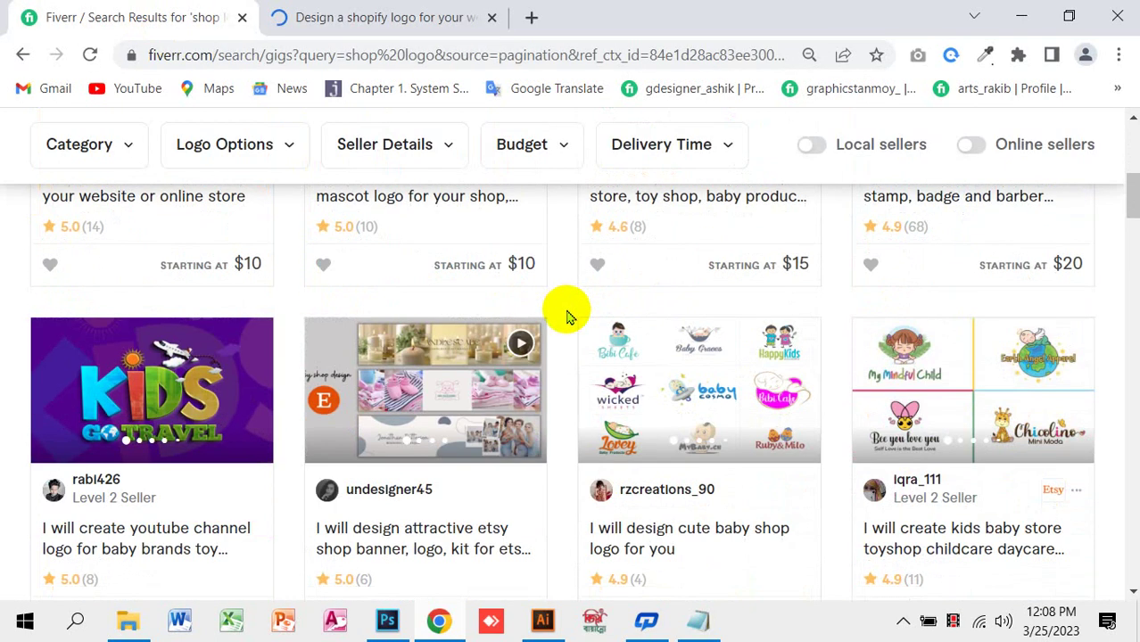
scroll(565, 308, "down", 2)
scroll(565, 312, "down", 1)
scroll(565, 317, "down", 1)
scroll(565, 316, "down", 2)
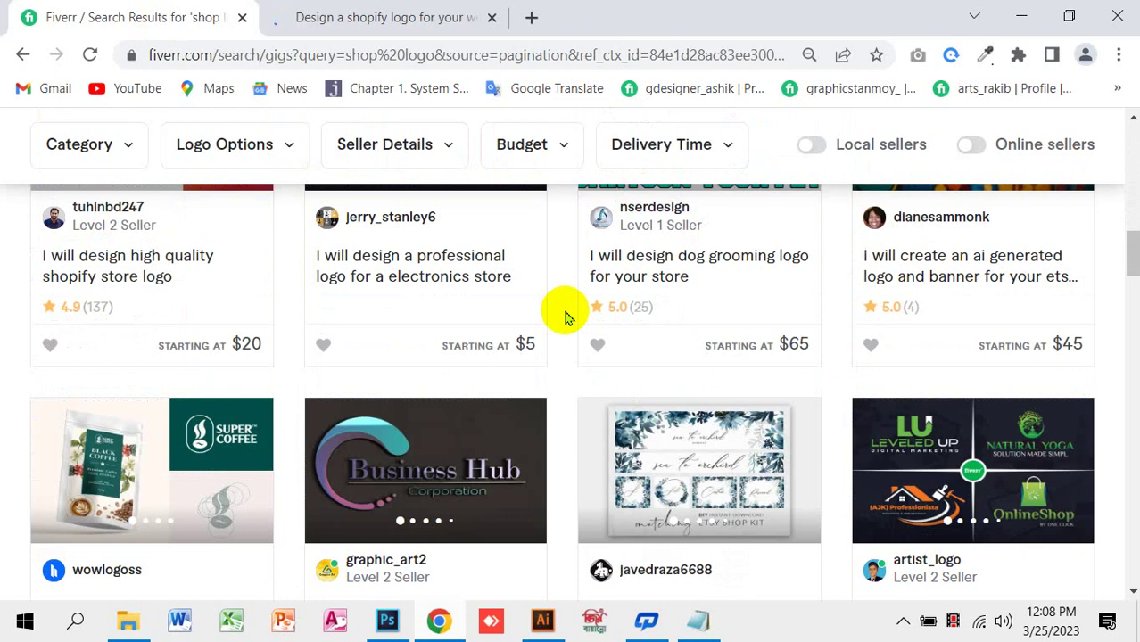
scroll(565, 317, "down", 2)
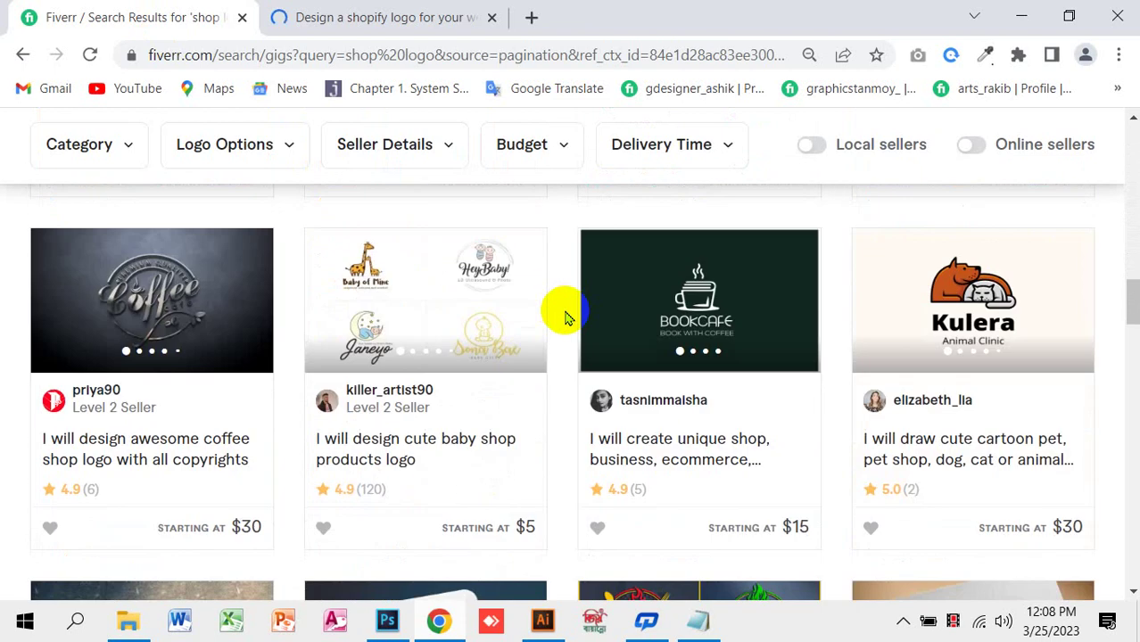
scroll(568, 317, "down", 3)
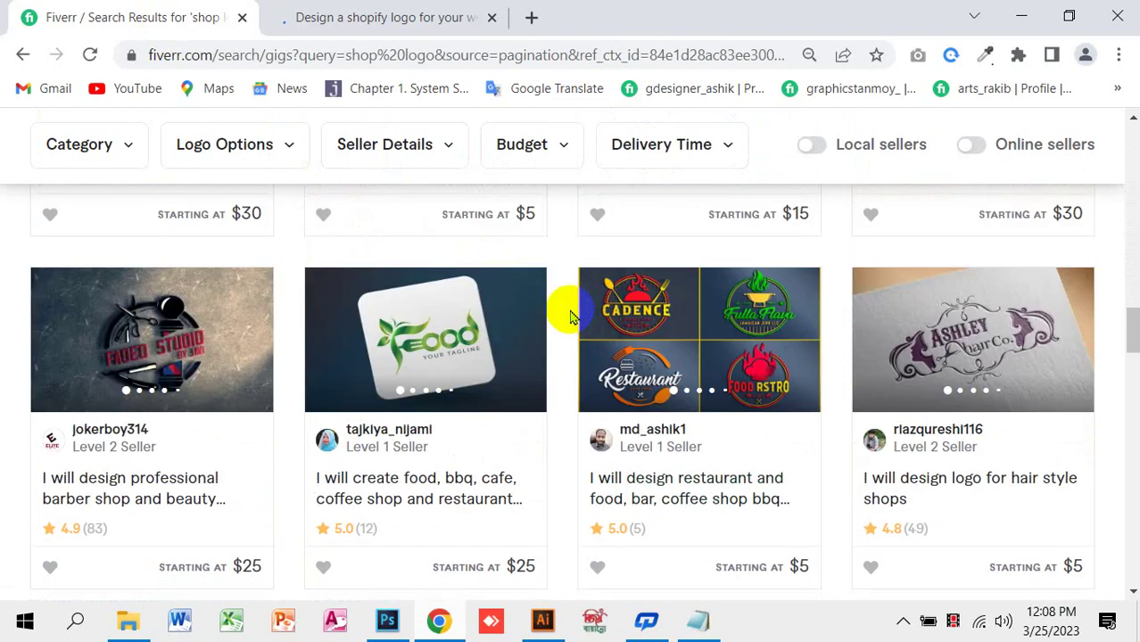
scroll(571, 317, "down", 2)
scroll(571, 317, "down", 2)
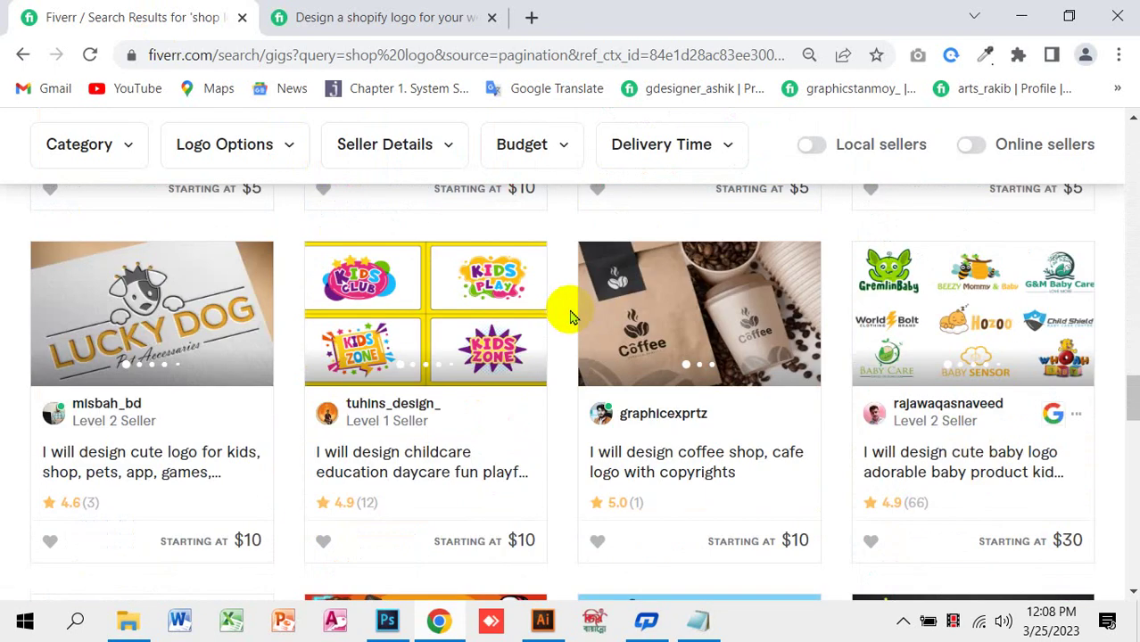
scroll(571, 317, "down", 1)
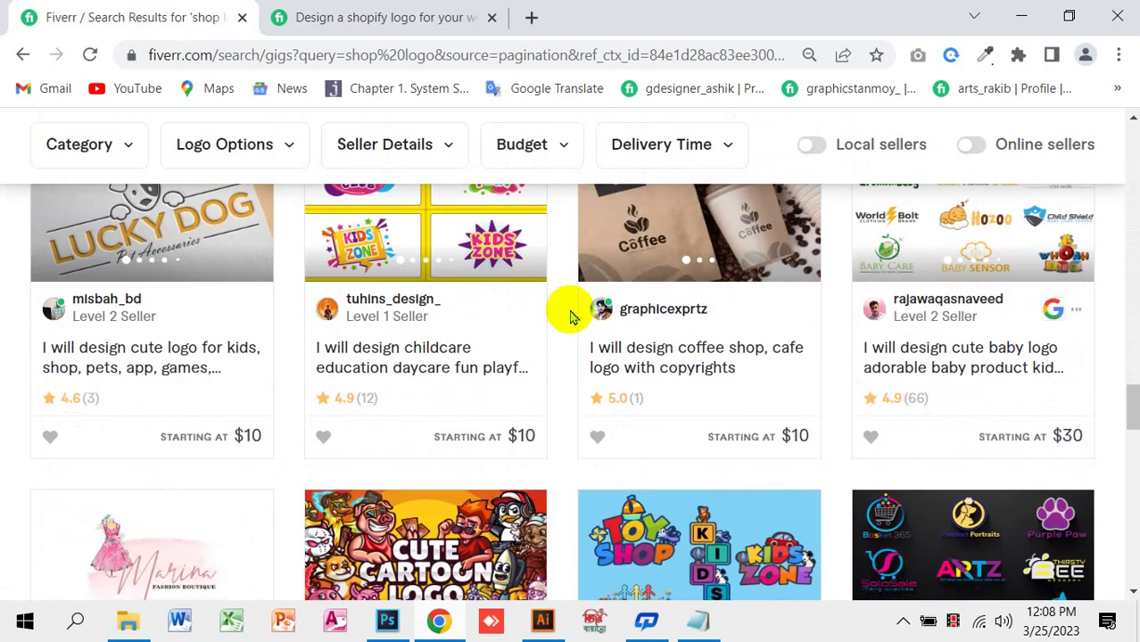
scroll(571, 317, "down", 1)
scroll(571, 317, "down", 1)
scroll(571, 316, "down", 3)
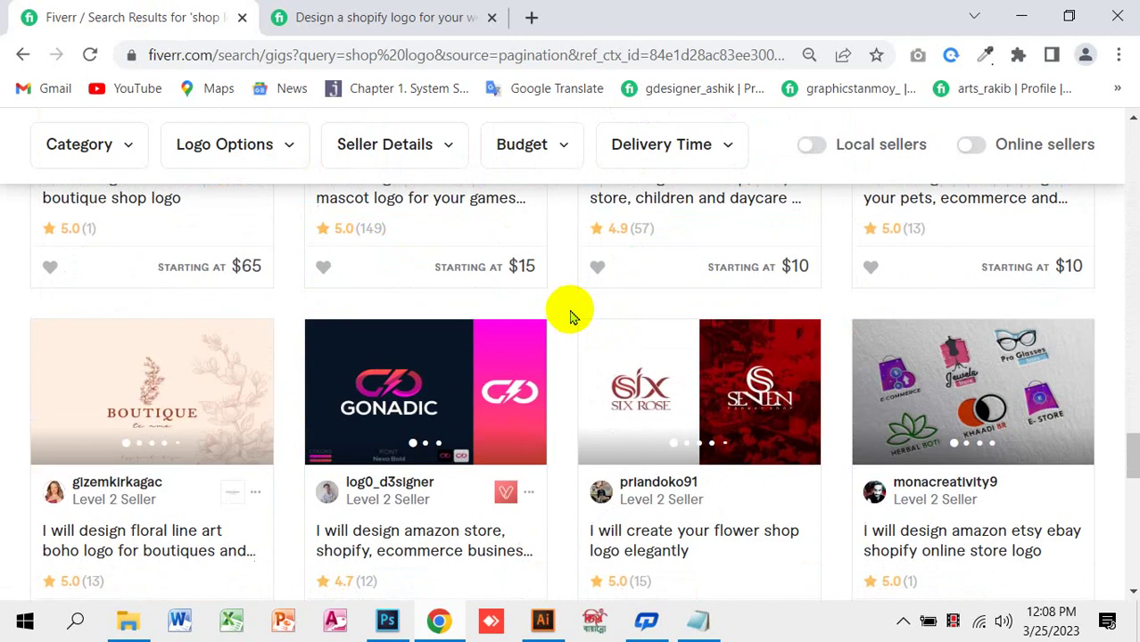
scroll(571, 316, "up", 2)
scroll(571, 317, "down", 4)
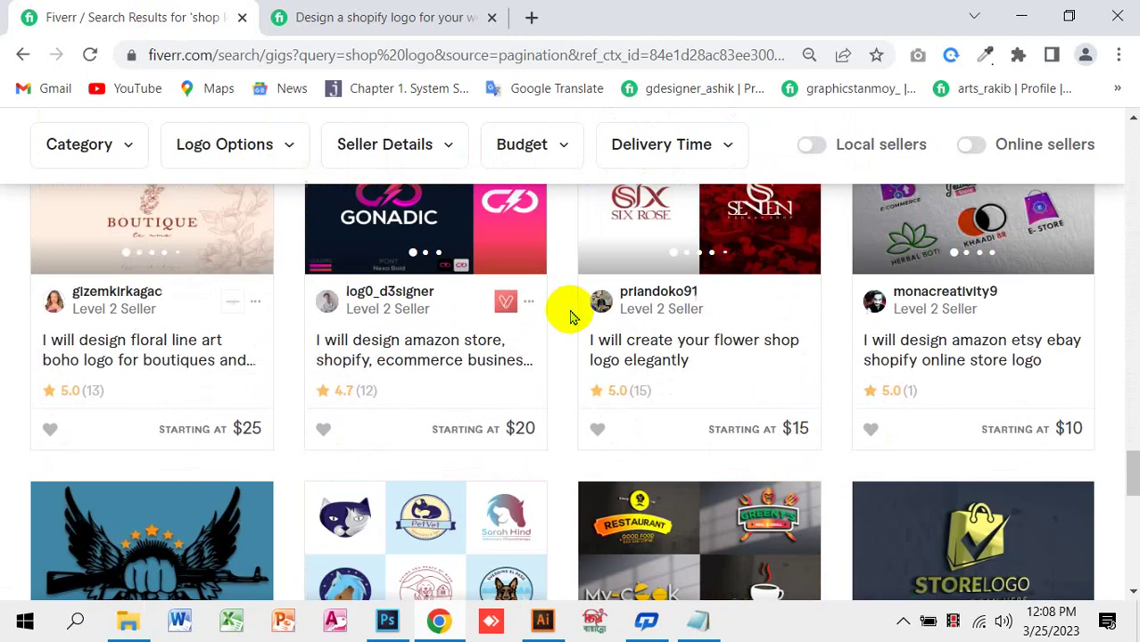
scroll(564, 308, "down", 4)
scroll(565, 309, "up", 2)
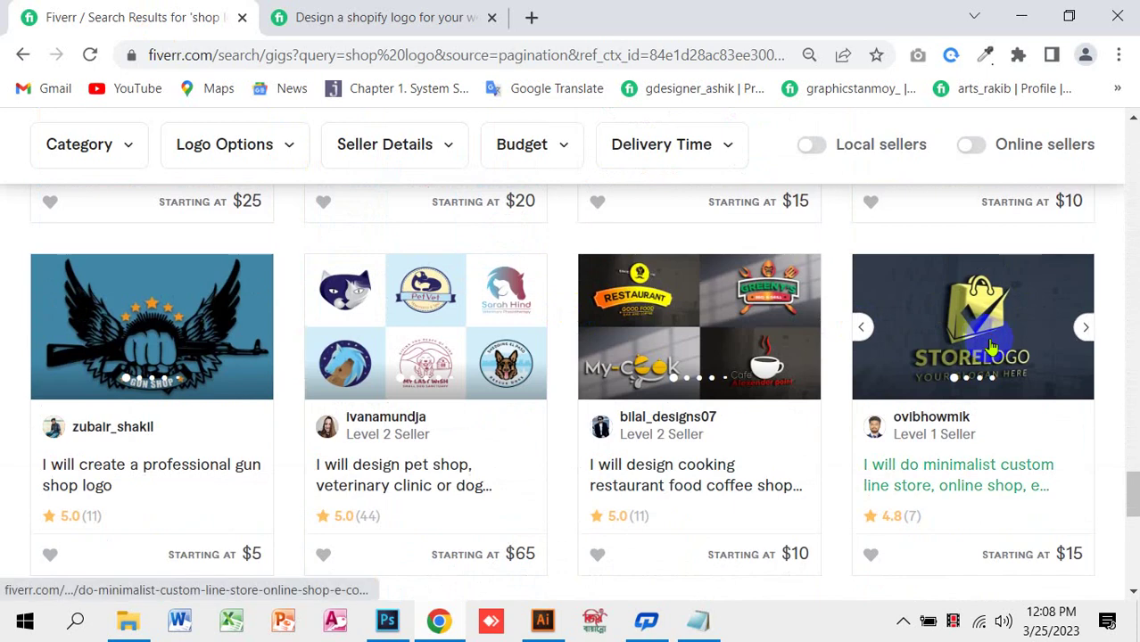
left_click(981, 344)
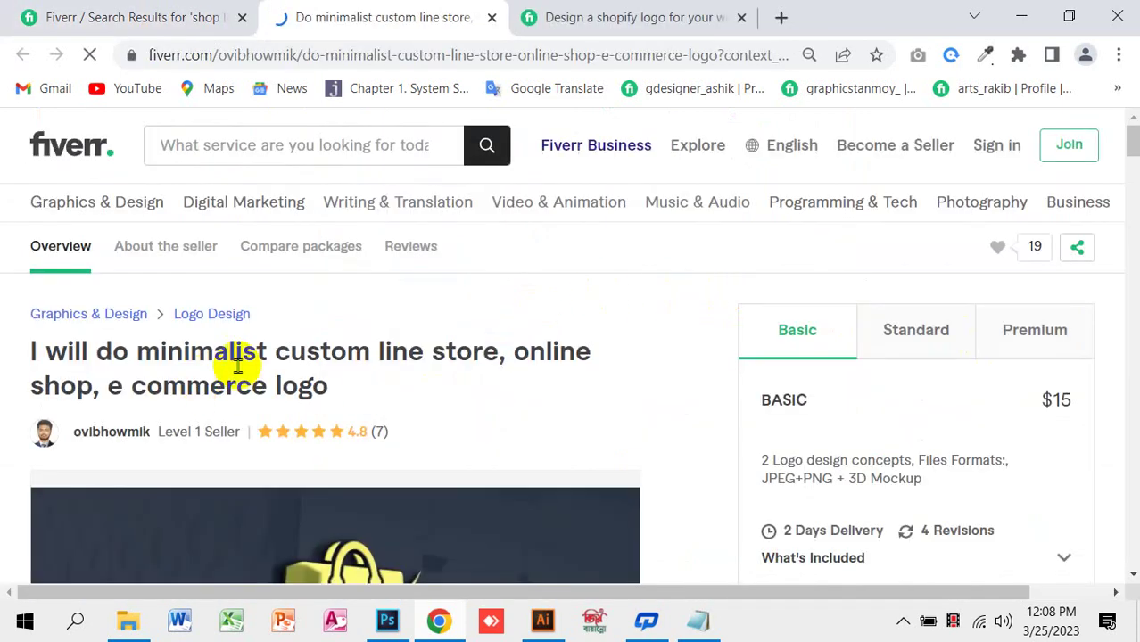
Step: Scroll the shop logo results and flip through a gig's gallery images
scroll(445, 359, "down", 1)
scroll(357, 330, "down", 3)
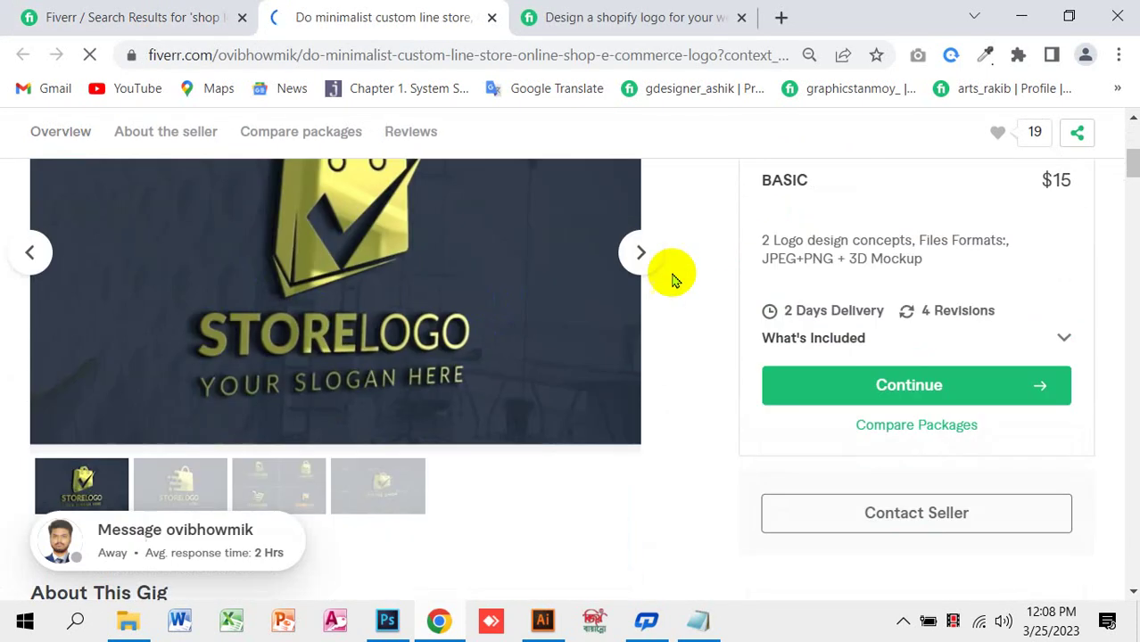
left_click(643, 253)
left_click(661, 355)
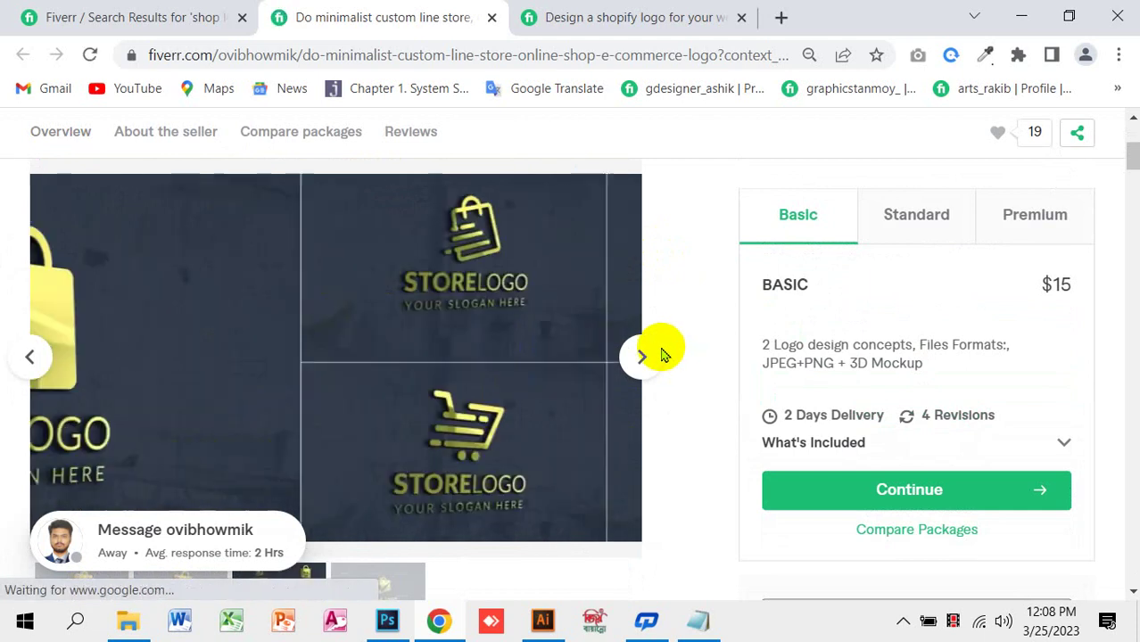
Step: On the shopify logo gig page, page through the gallery past the Black Cat logo
left_click(540, 26)
scroll(500, 276, "down", 3)
right_click(417, 380)
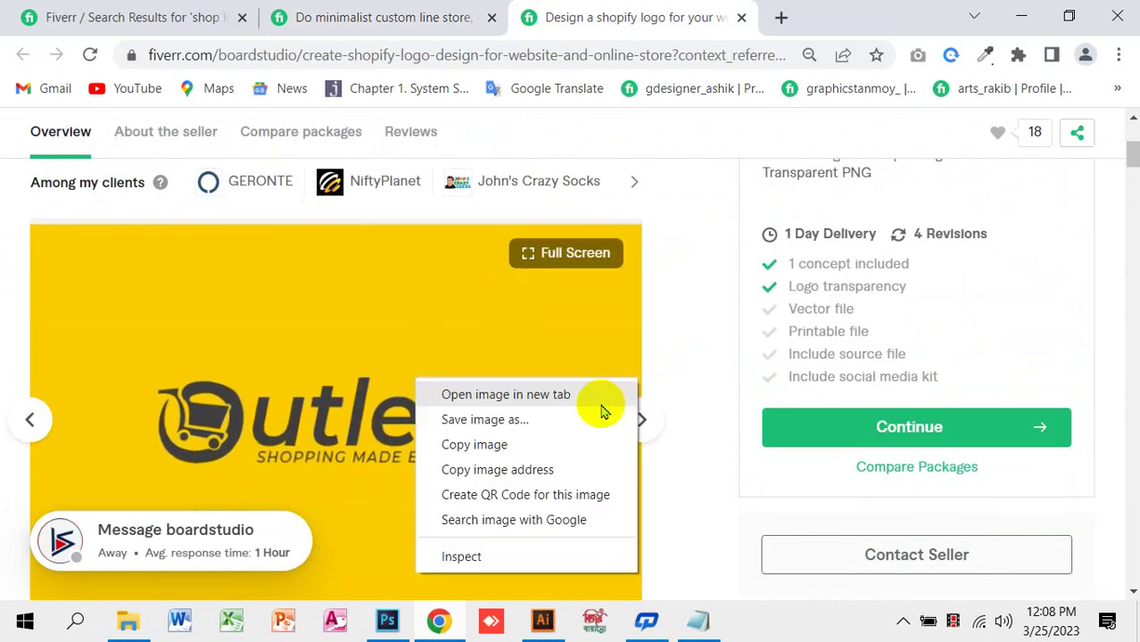
left_click(676, 427)
left_click(652, 427)
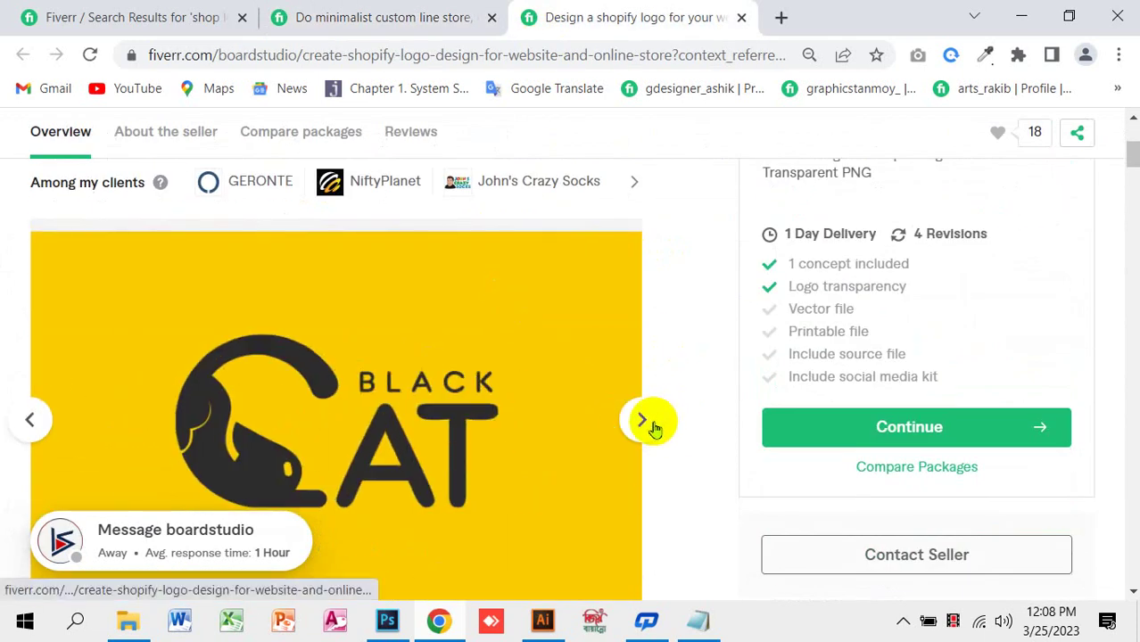
left_click(651, 428)
left_click(652, 427)
Step: Go to page 3 of the shop logo results and open the ecommerce and online shopping logo gig
left_click(110, 17)
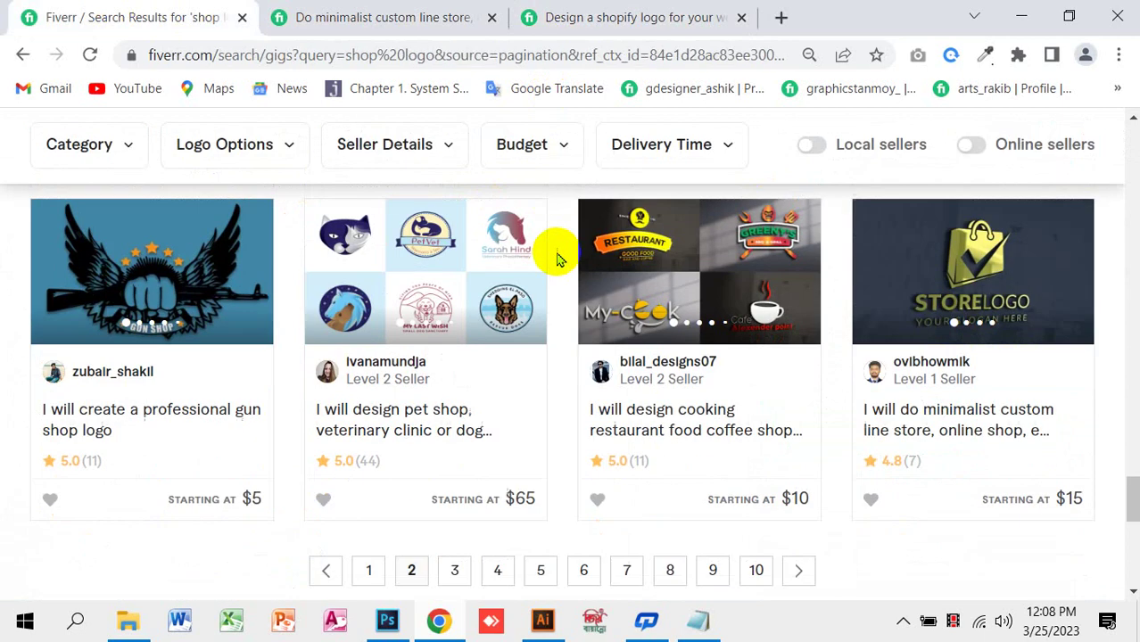
scroll(557, 259, "down", 5)
scroll(554, 254, "up", 2)
left_click(455, 312)
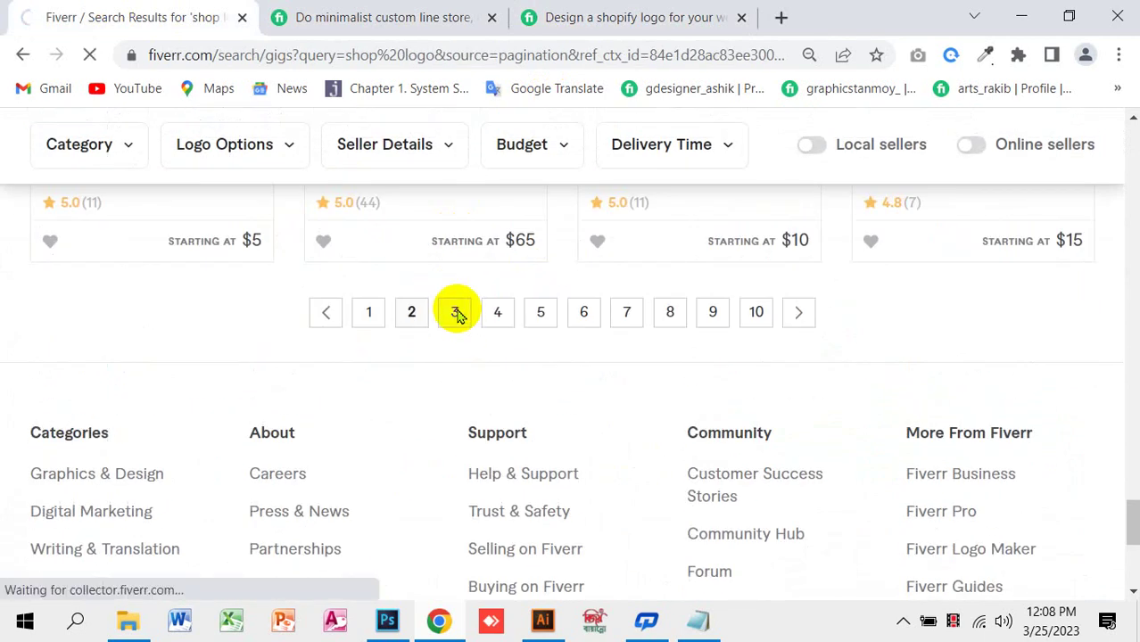
scroll(562, 285, "down", 2)
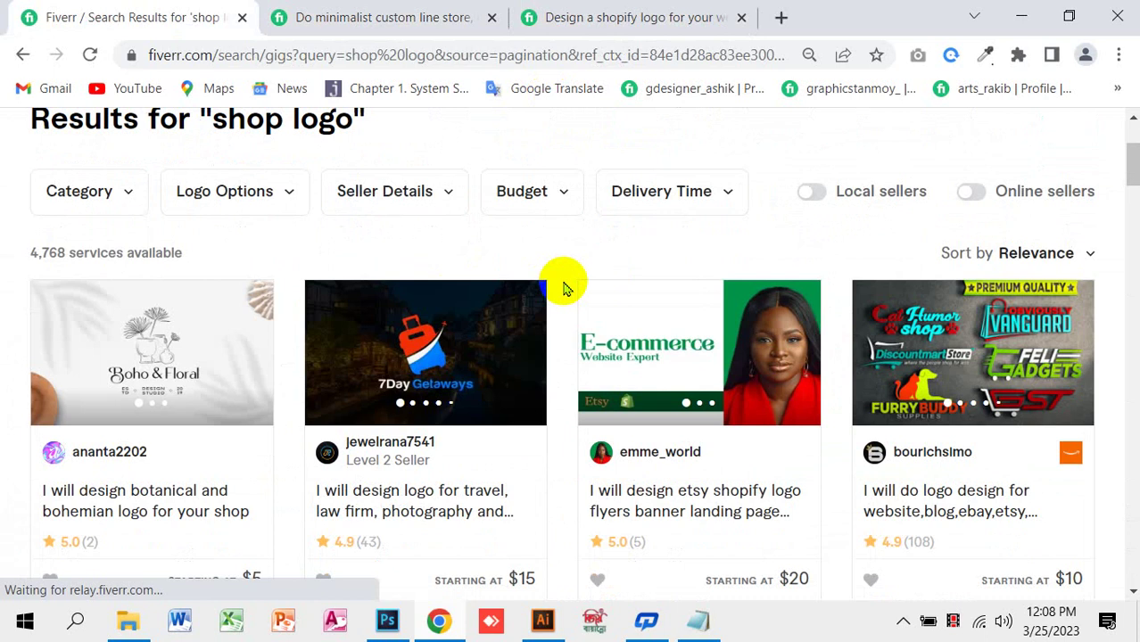
scroll(563, 288, "down", 3)
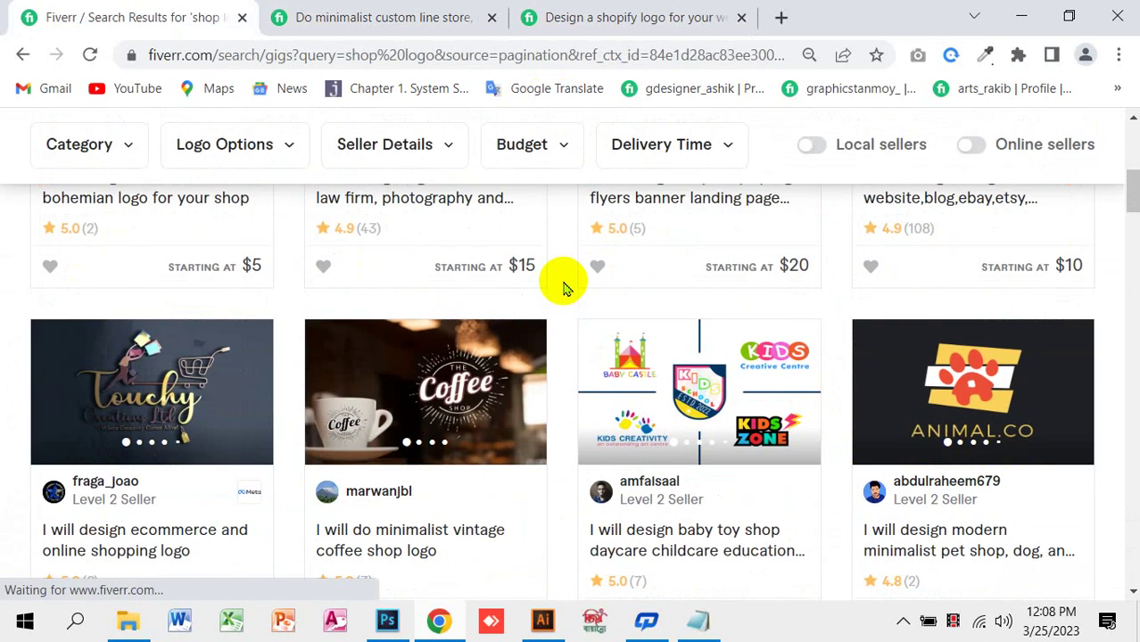
scroll(563, 285, "down", 1)
left_click(129, 448)
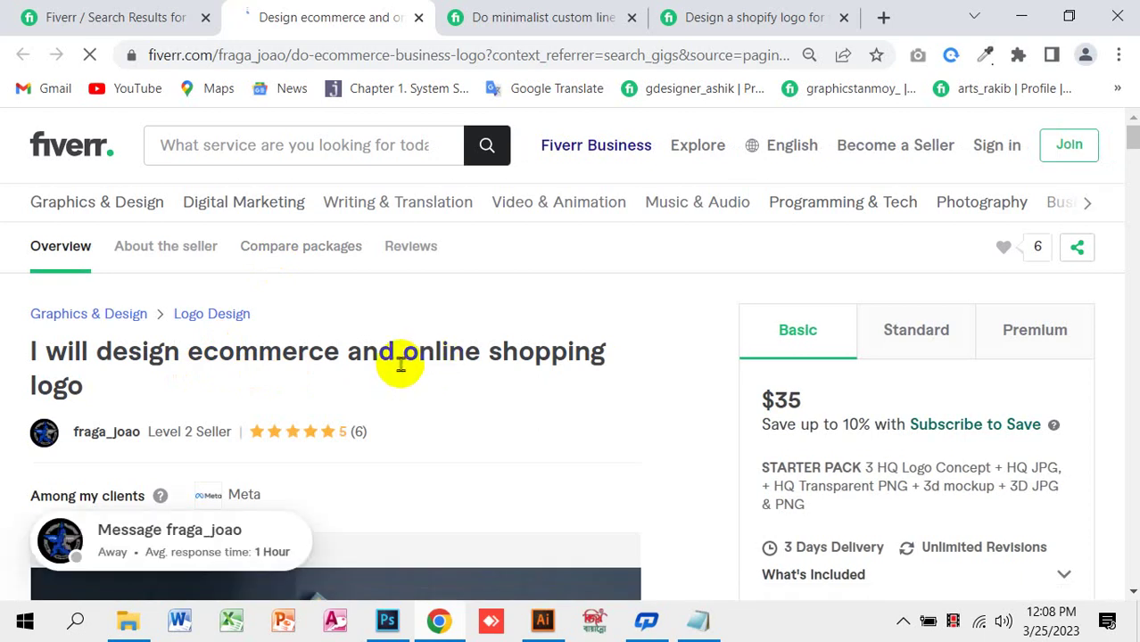
scroll(374, 316, "down", 1)
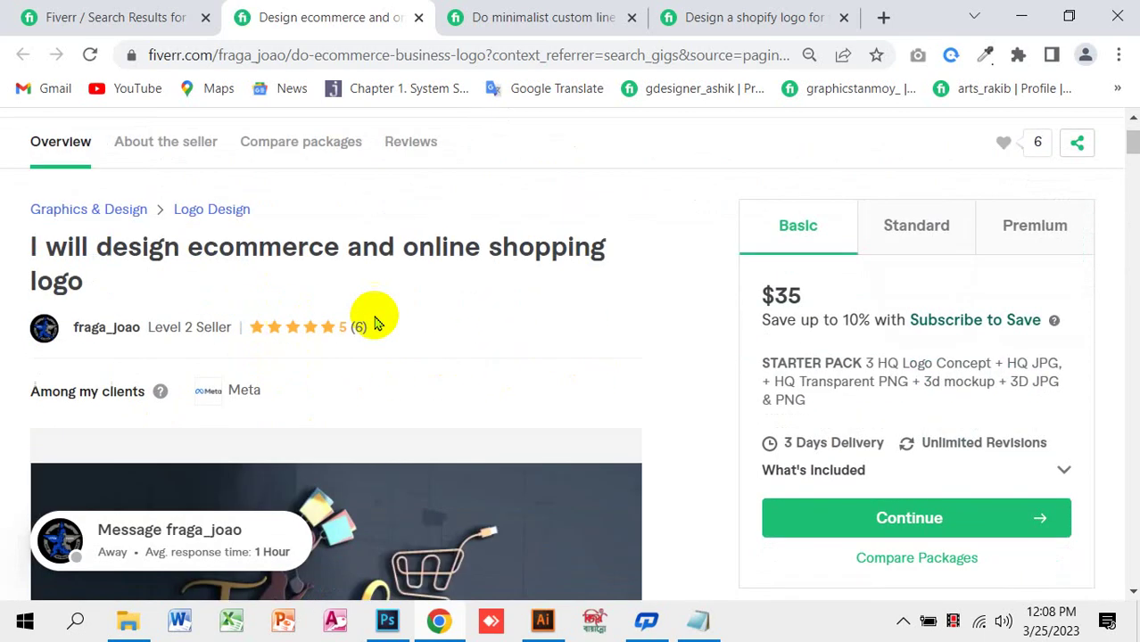
scroll(355, 348, "up", 1)
Step: Return to the shop logo results and scroll further down page 3
left_click(116, 17)
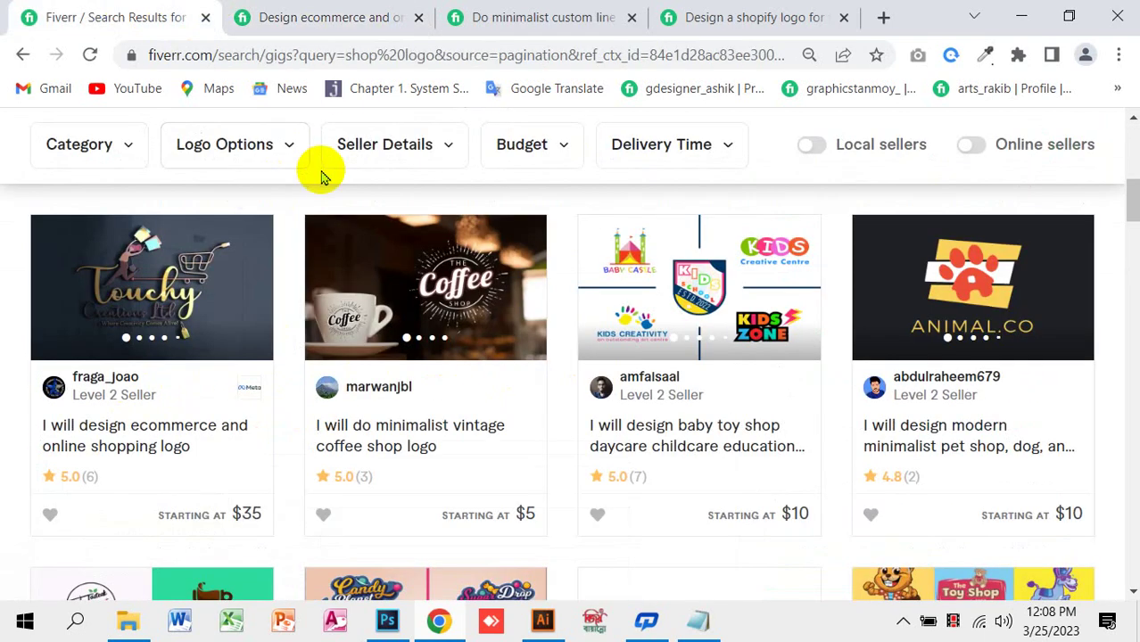
scroll(375, 223, "down", 2)
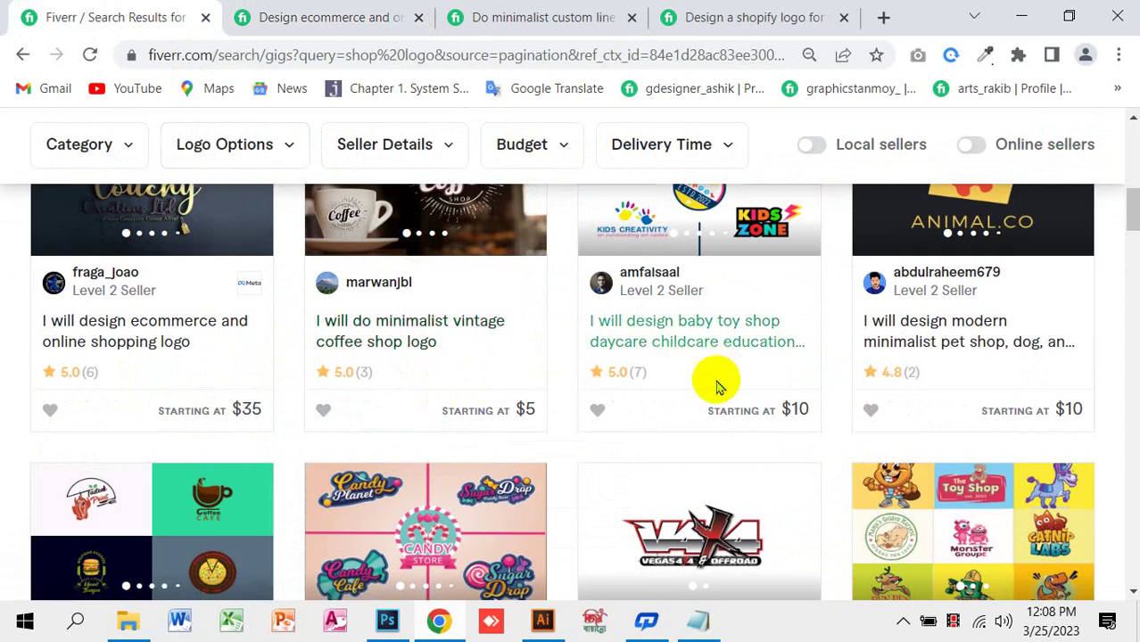
scroll(594, 382, "down", 3)
scroll(568, 384, "down", 1)
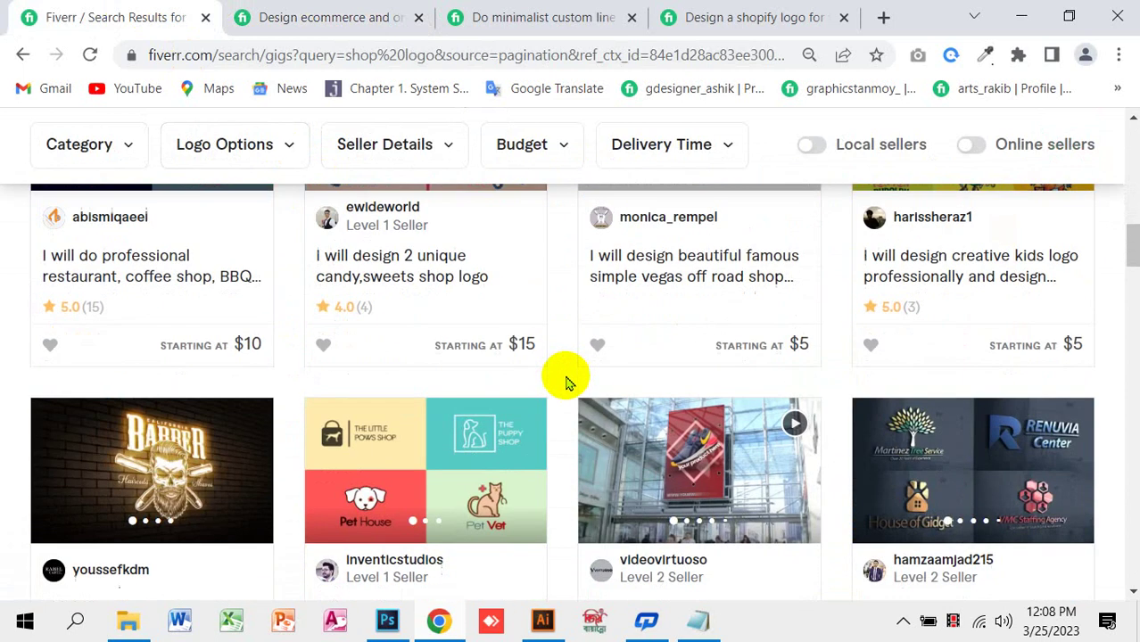
scroll(565, 382, "down", 1)
scroll(563, 382, "down", 1)
scroll(564, 381, "down", 2)
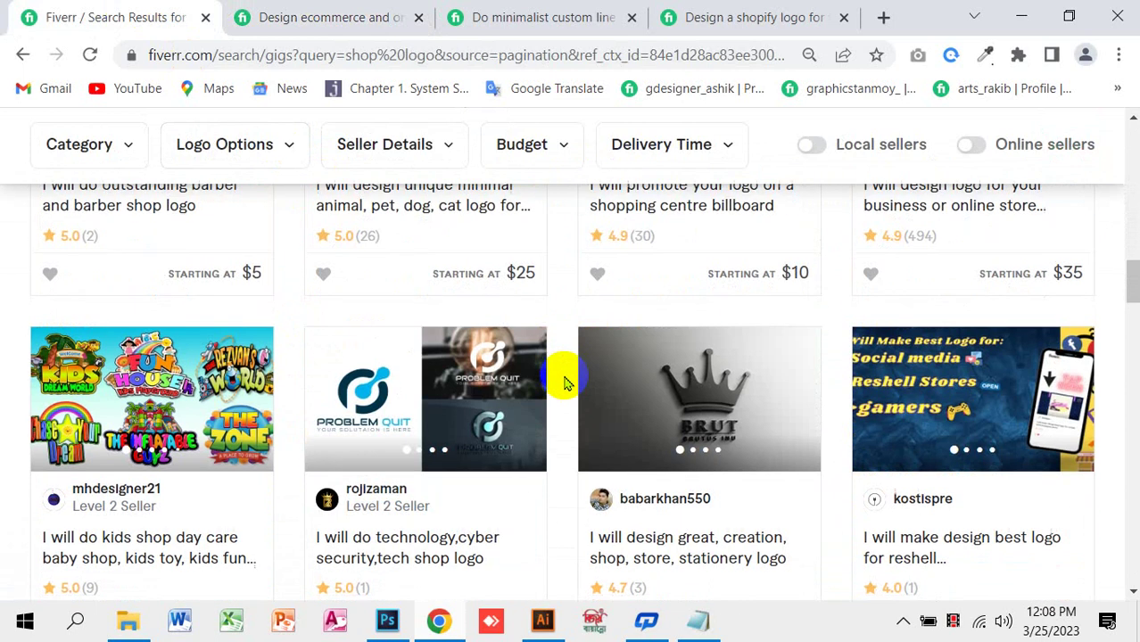
scroll(564, 381, "down", 1)
scroll(564, 382, "down", 1)
scroll(563, 382, "down", 1)
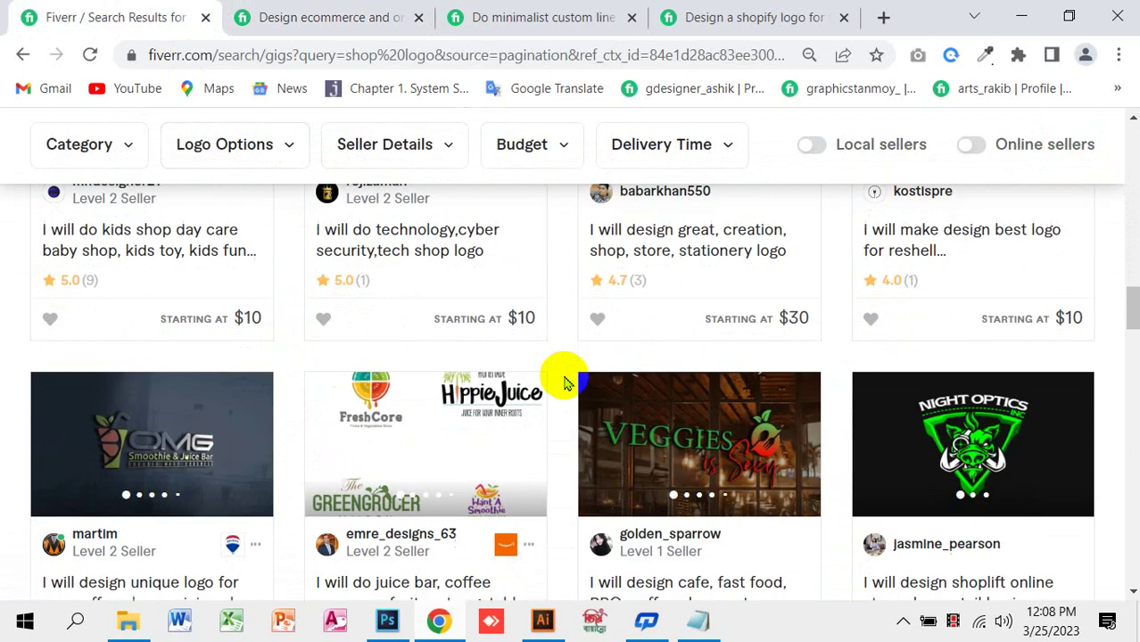
scroll(564, 382, "down", 2)
scroll(564, 382, "down", 1)
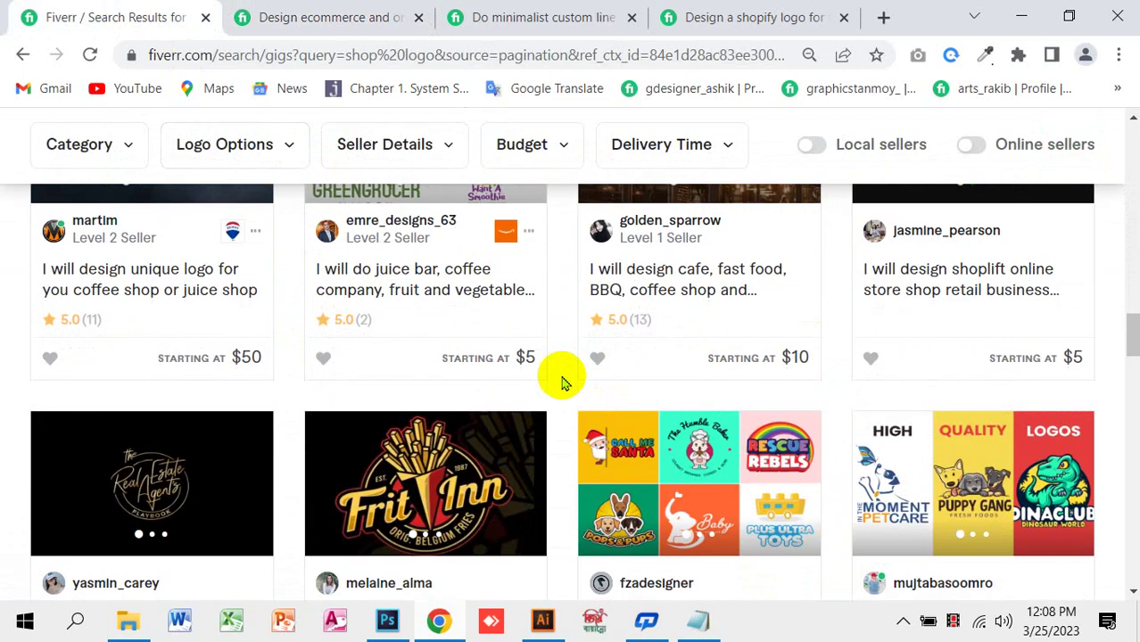
scroll(563, 382, "down", 1)
scroll(562, 382, "down", 2)
scroll(562, 382, "down", 2)
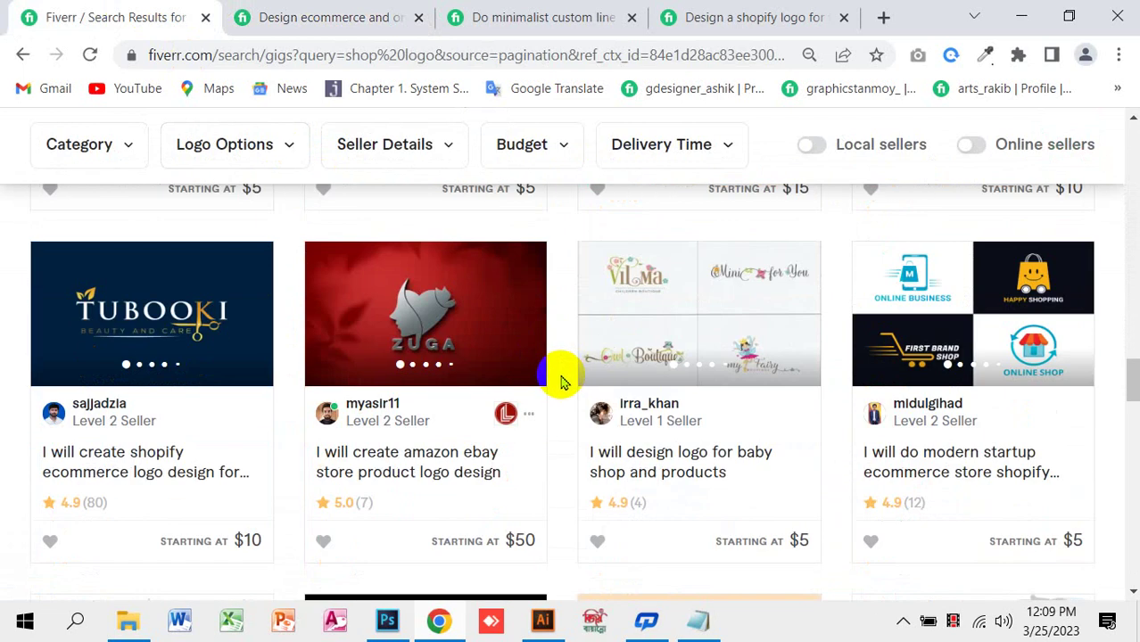
scroll(564, 379, "down", 3)
scroll(566, 375, "up", 2)
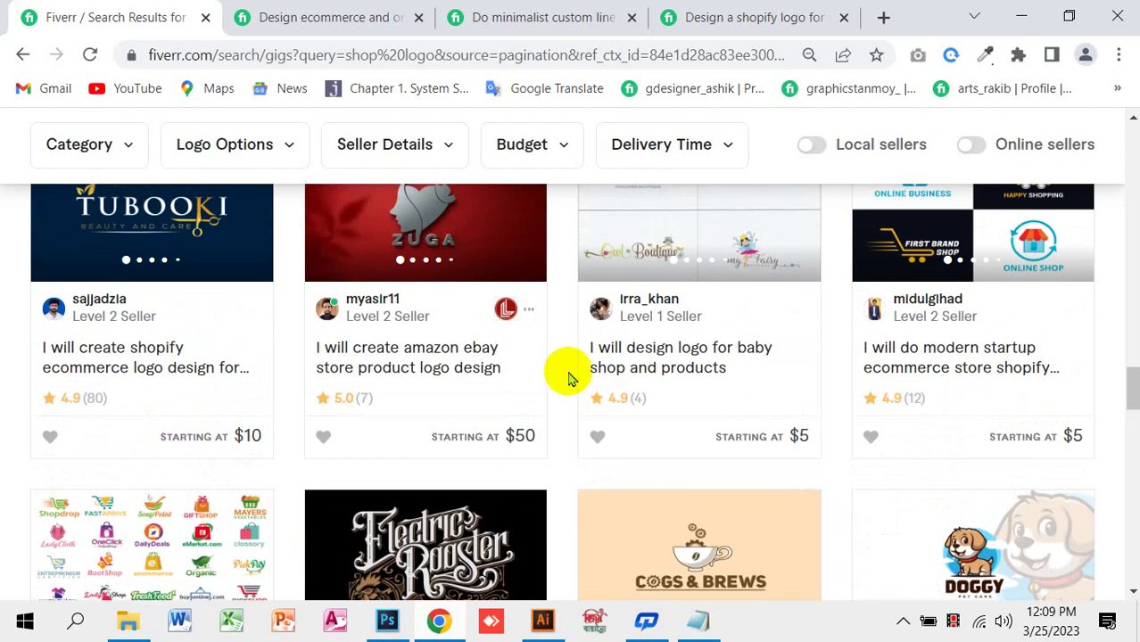
Step: Open the modern startup ecommerce store logo gig and copy its title from 'do' to 'design'
left_click(951, 375)
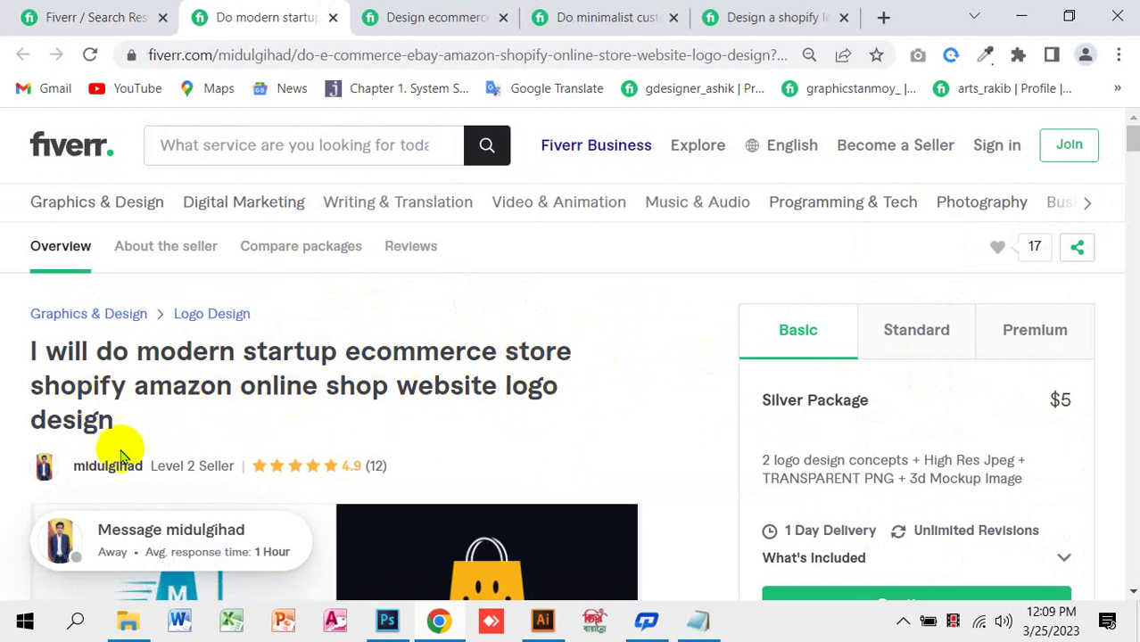
left_click_drag(116, 428, 139, 352)
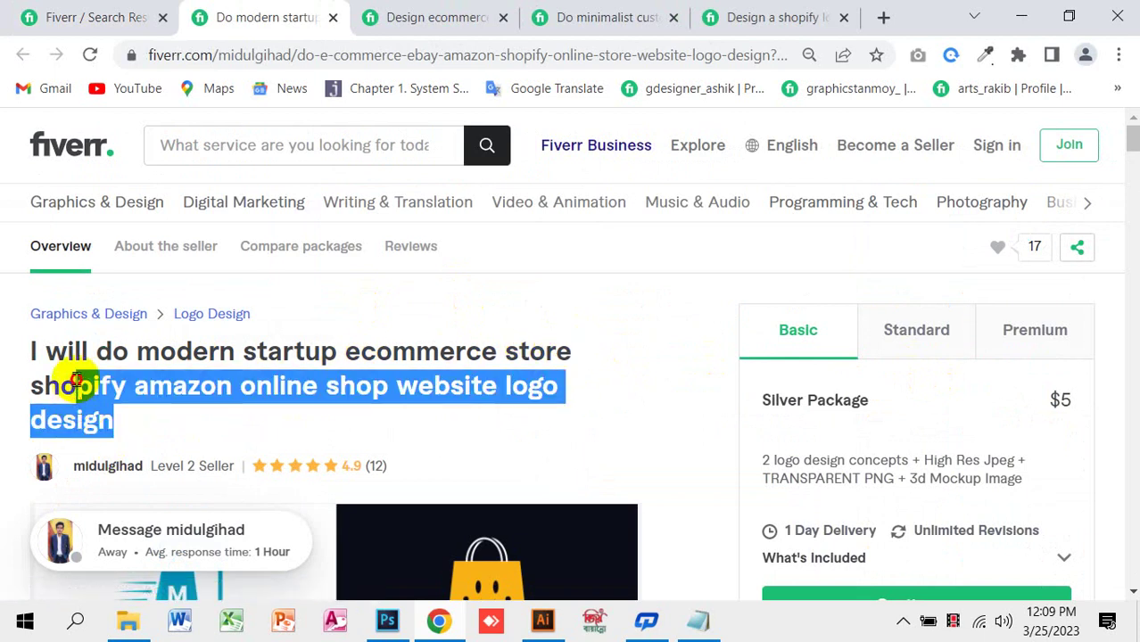
right_click(123, 355)
left_click(151, 370)
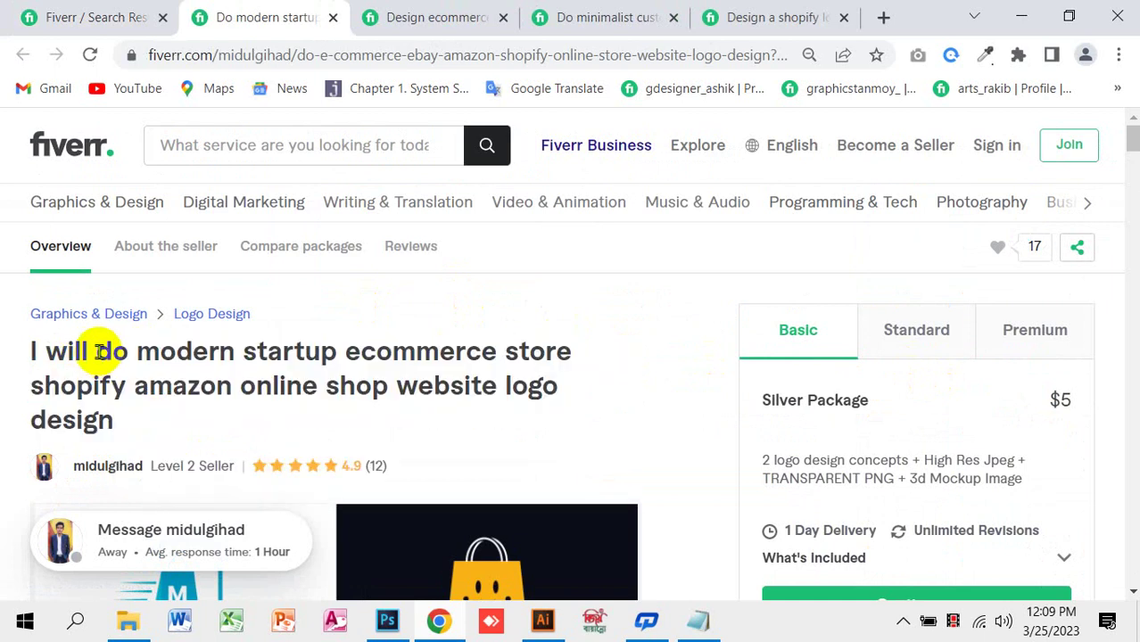
left_click_drag(97, 351, 122, 427)
right_click(163, 389)
left_click(205, 402)
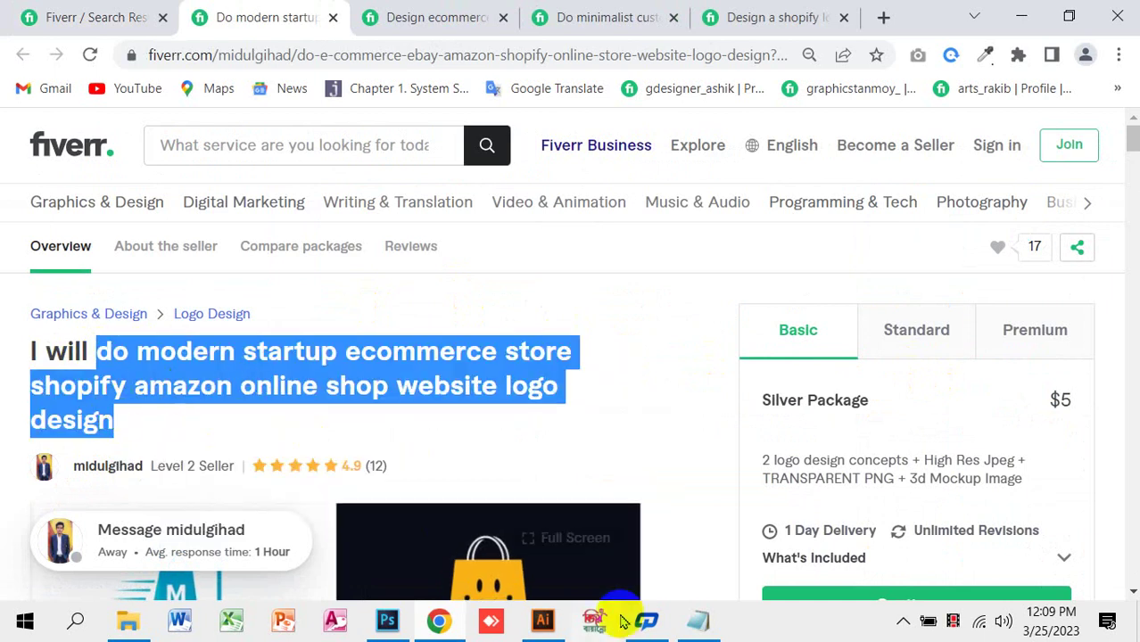
left_click(698, 621)
Step: Paste the copied gig title over the 'I will design ......' placeholder and save GIG Text
scroll(237, 336, "up", 4)
scroll(268, 272, "up", 7)
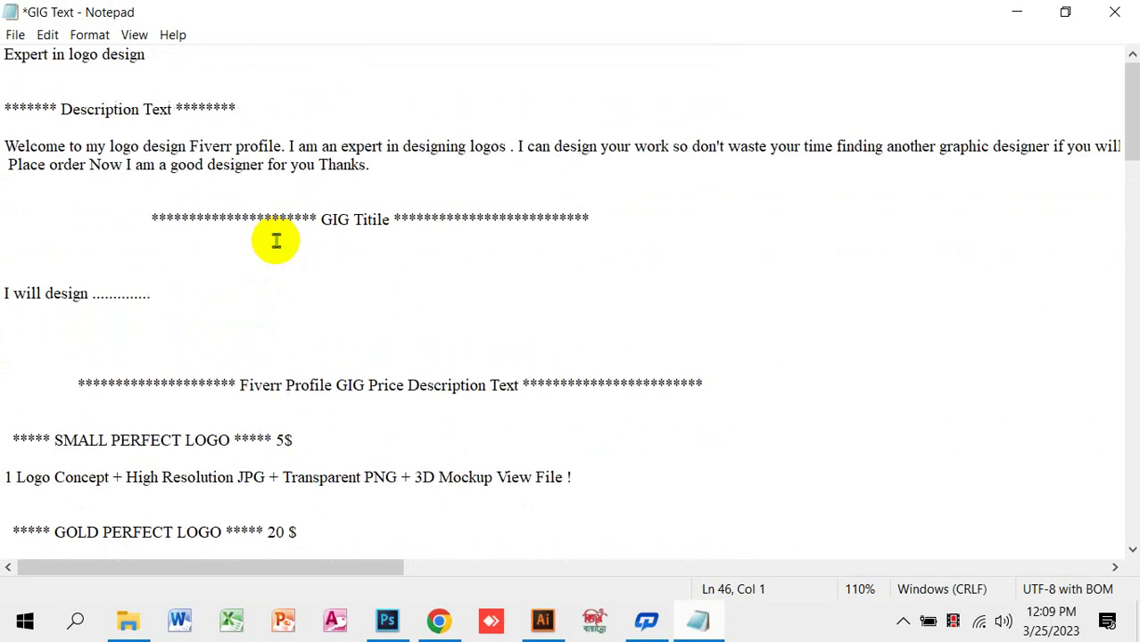
left_click_drag(184, 285, 59, 298)
key("ctrl+v")
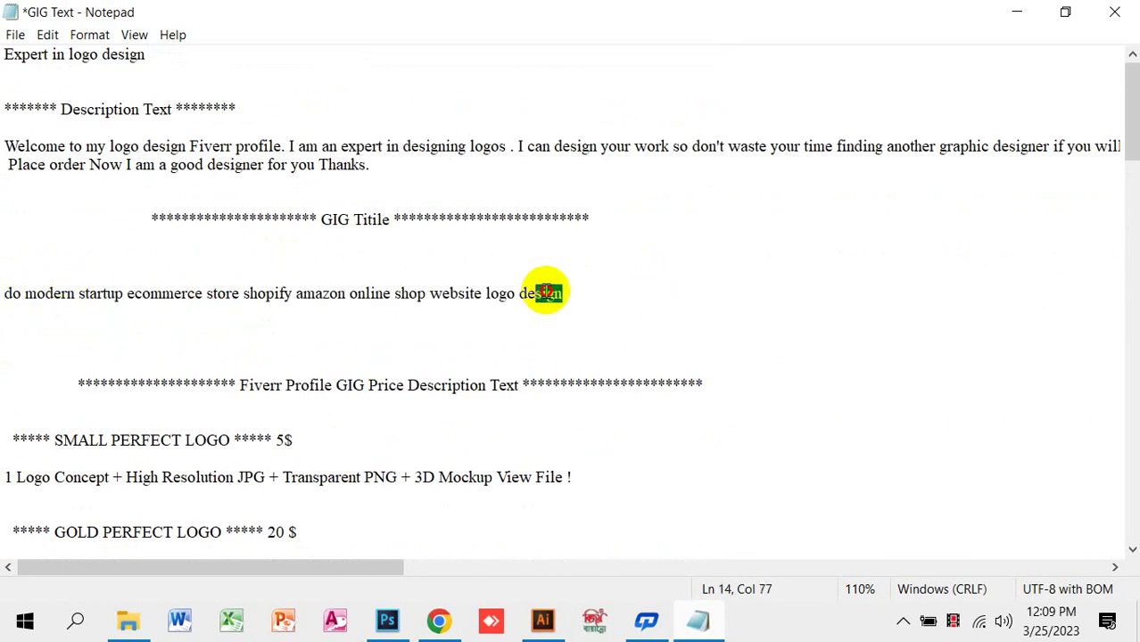
left_click_drag(543, 293, 5, 292)
left_click(161, 292)
left_click(484, 292)
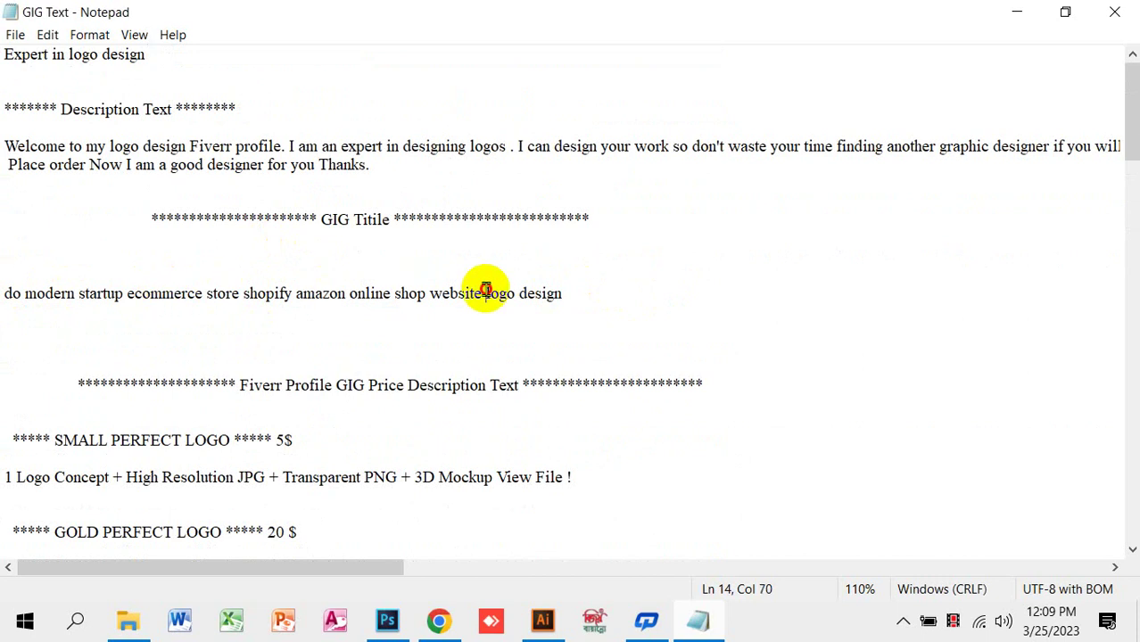
left_click_drag(562, 293, 120, 292)
left_click(127, 292)
key("ctrl+s")
Step: Add blank lines below the Brand Identity paragraph
scroll(253, 292, "down", 2)
scroll(253, 292, "down", 7)
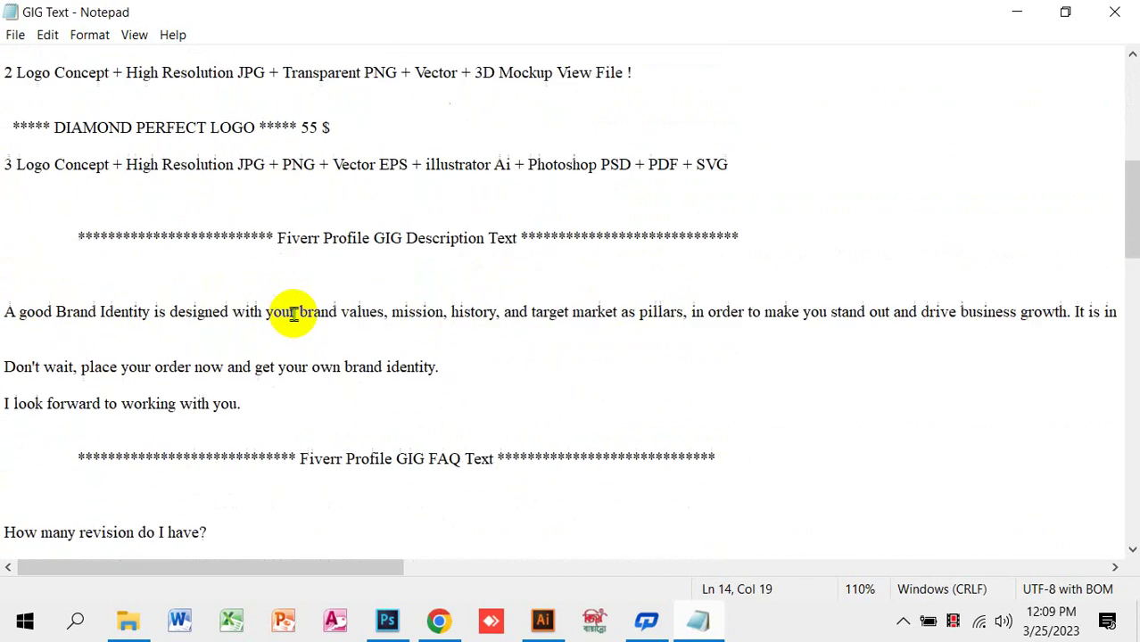
scroll(219, 394, "down", 4)
scroll(319, 382, "up", 4)
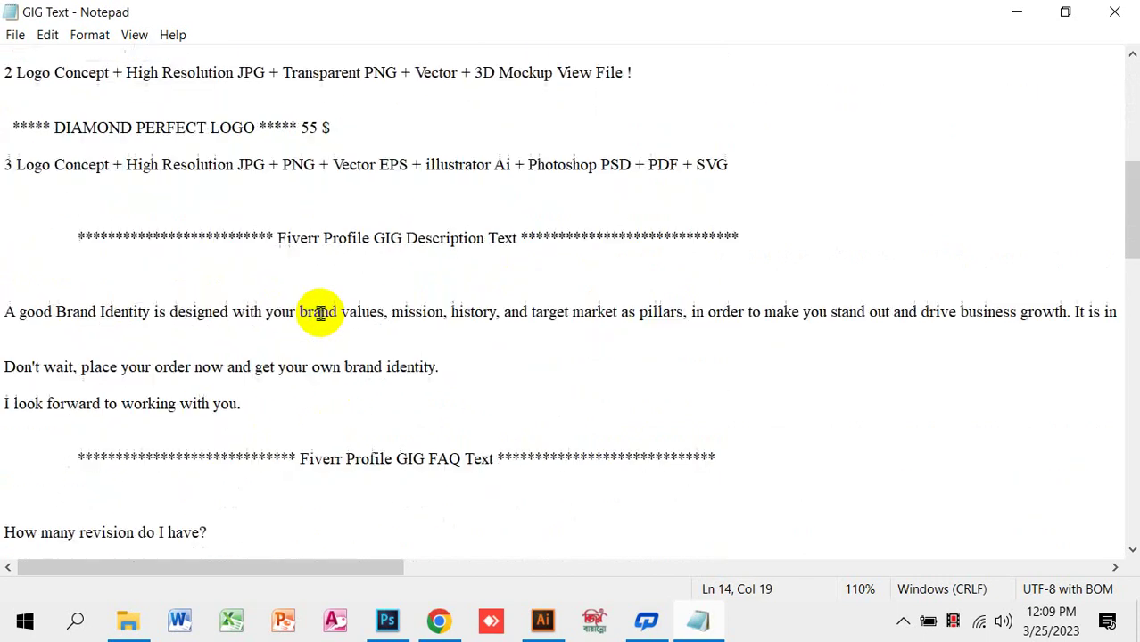
left_click(94, 342)
key("Return")
key("Return")
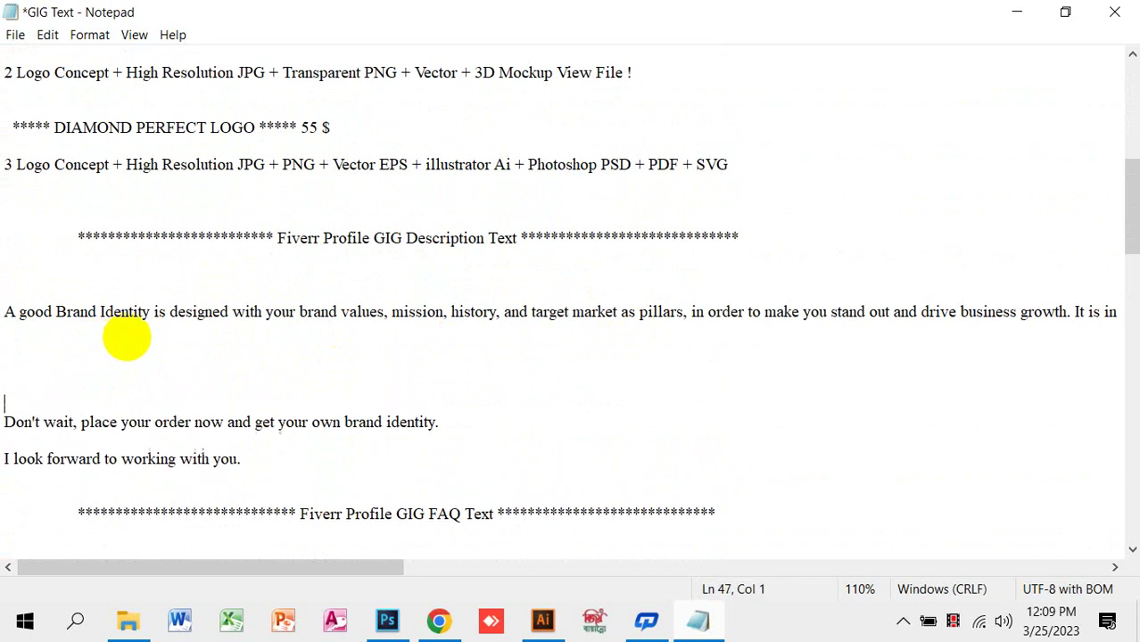
key("Up")
key("Up")
key("Up")
left_click(438, 622)
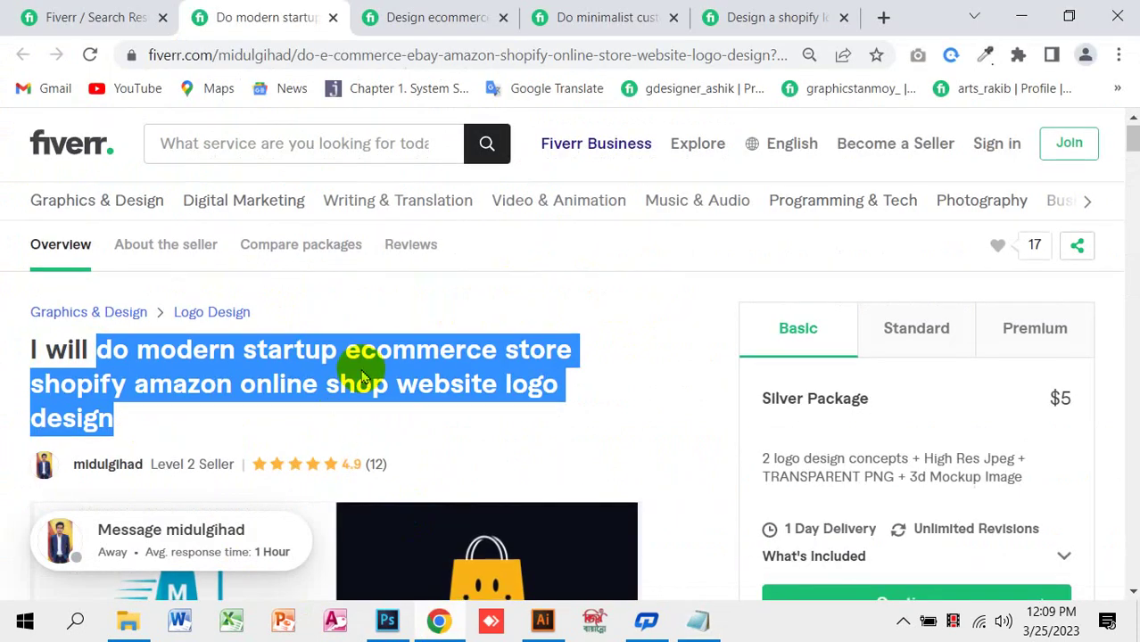
Step: Scroll through the ecommerce and online shopping logo gig's description
scroll(364, 374, "down", 10)
scroll(363, 374, "up", 2)
key("ctrl+Tab")
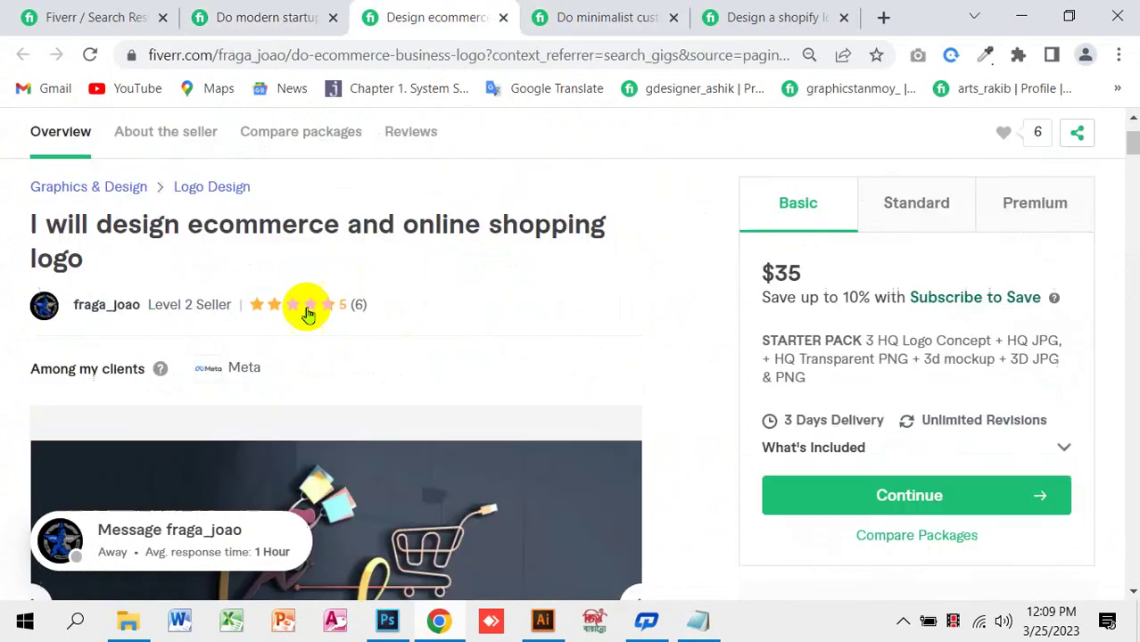
scroll(303, 308, "down", 6)
scroll(297, 316, "down", 2)
scroll(294, 324, "down", 2)
scroll(294, 324, "down", 1)
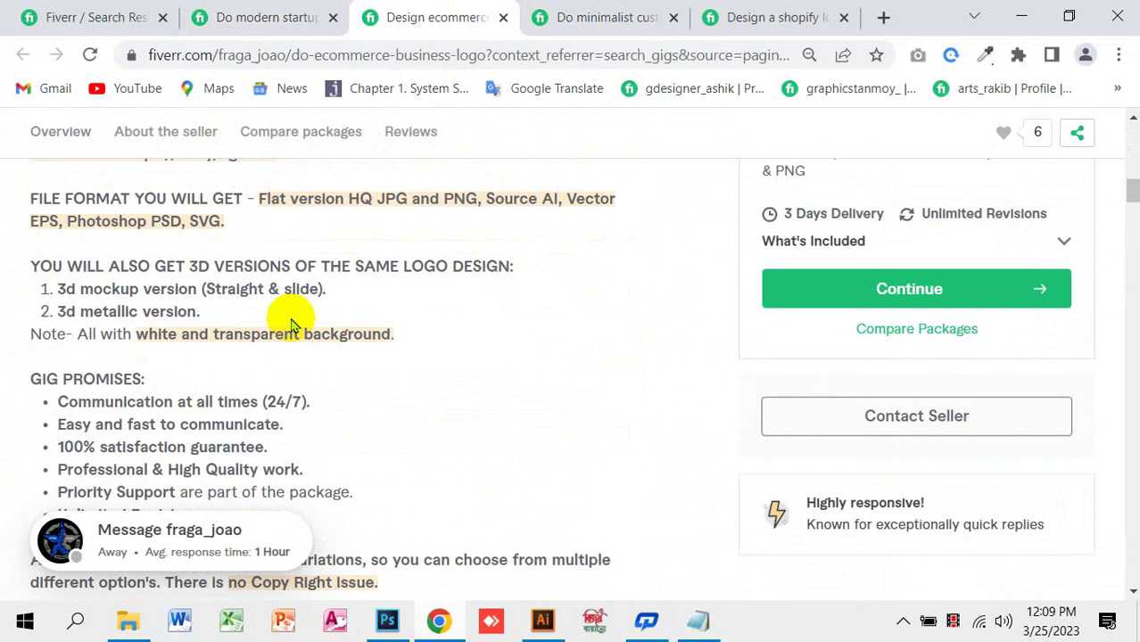
scroll(294, 322, "down", 1)
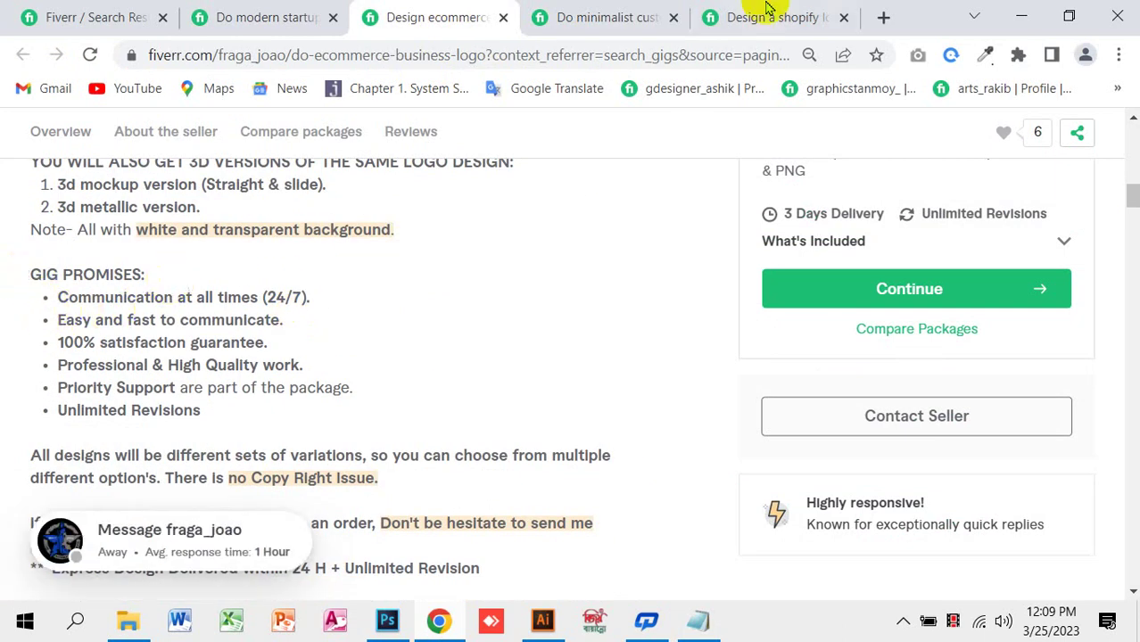
Step: Show the minimalist store logo gig's About This Gig description
left_click(648, 18)
scroll(377, 316, "down", 5)
scroll(288, 325, "down", 2)
scroll(287, 328, "up", 1)
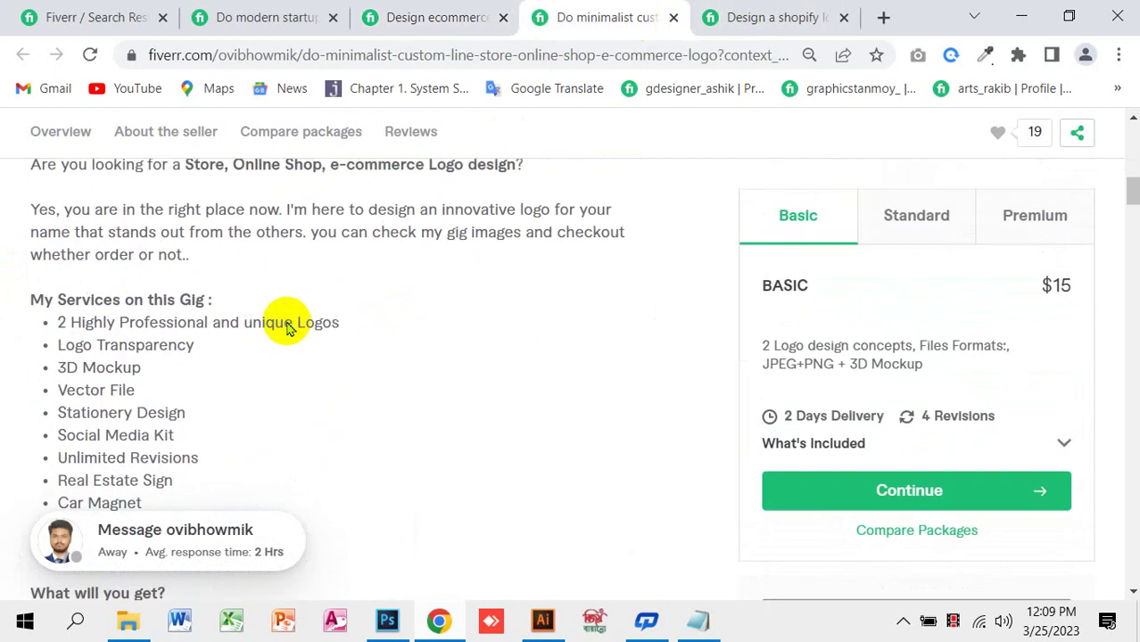
scroll(287, 328, "up", 1)
Step: Copy the opening description paragraphs from the Fiverr gig page
scroll(140, 324, "down", 1)
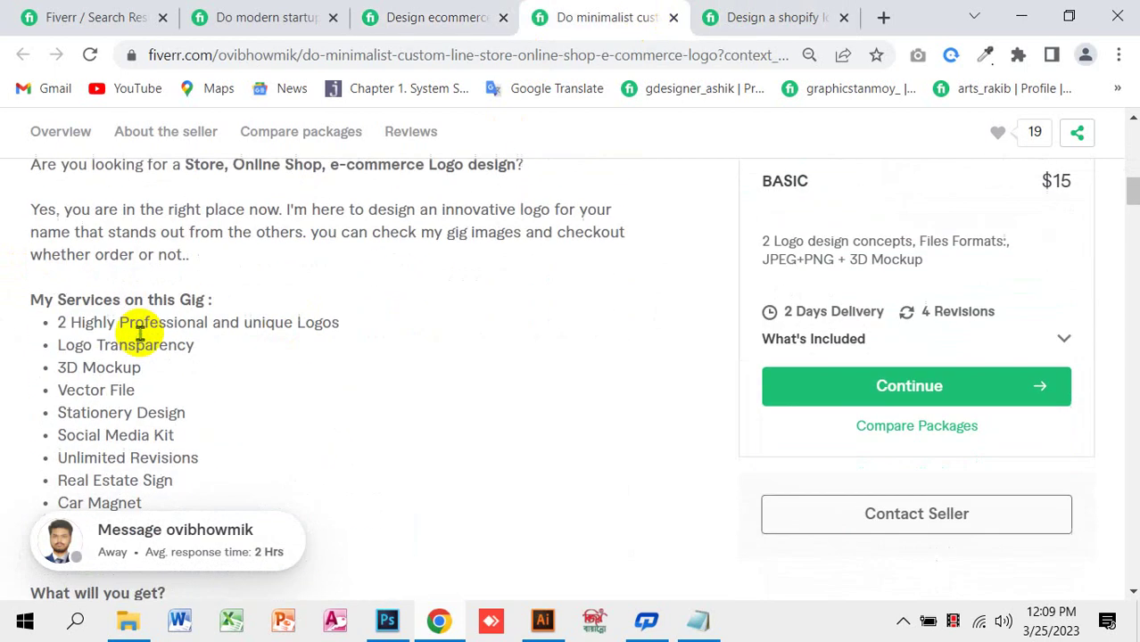
scroll(140, 339, "up", 1)
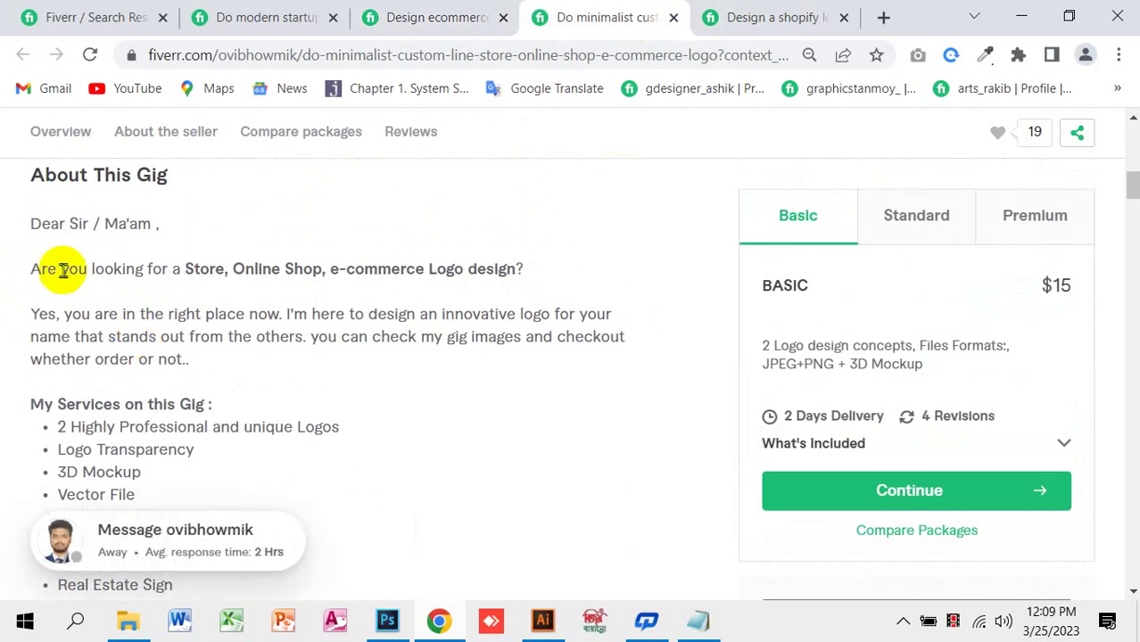
left_click(689, 625)
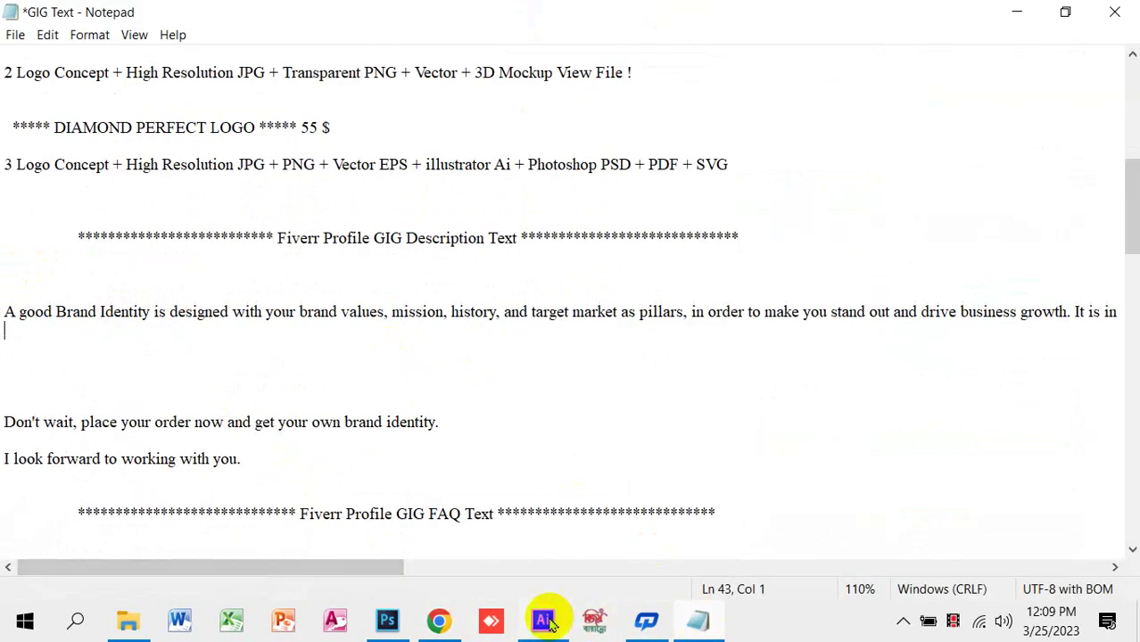
left_click(437, 621)
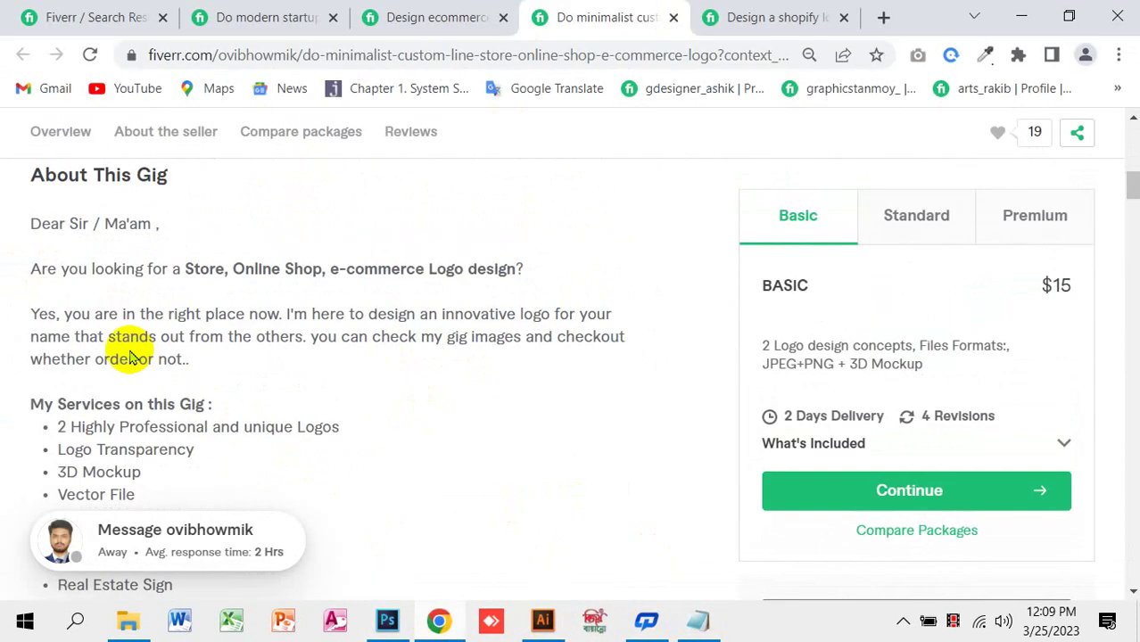
left_click_drag(30, 274, 308, 362)
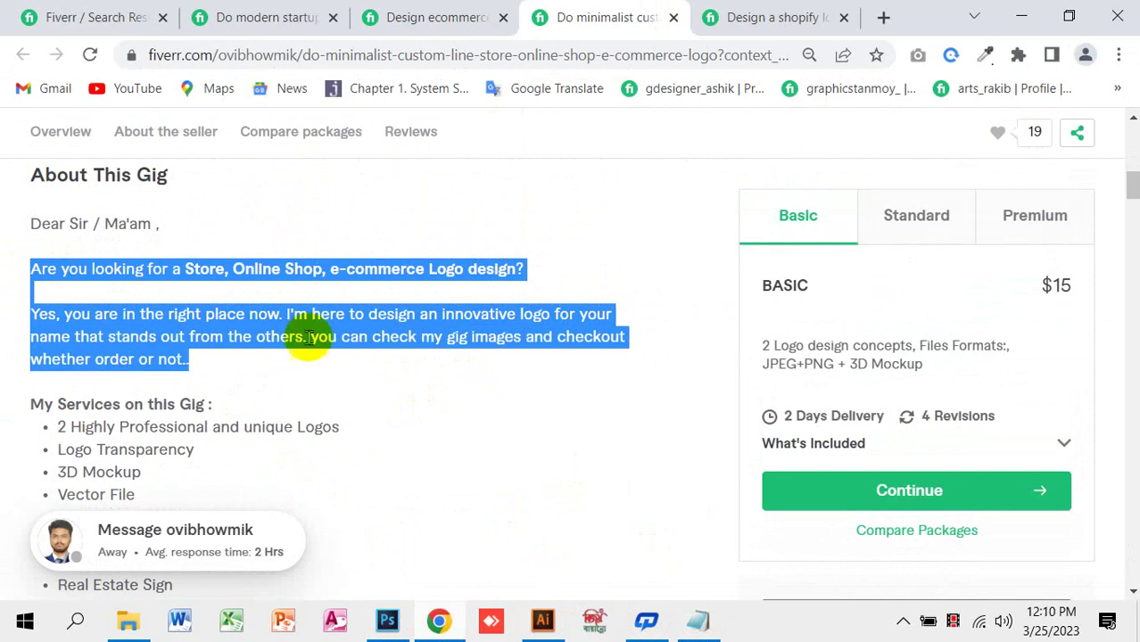
right_click(307, 338)
left_click(383, 346)
Step: Paste the copied description on a new line under the Description Text heading
left_click(697, 621)
left_click(192, 282)
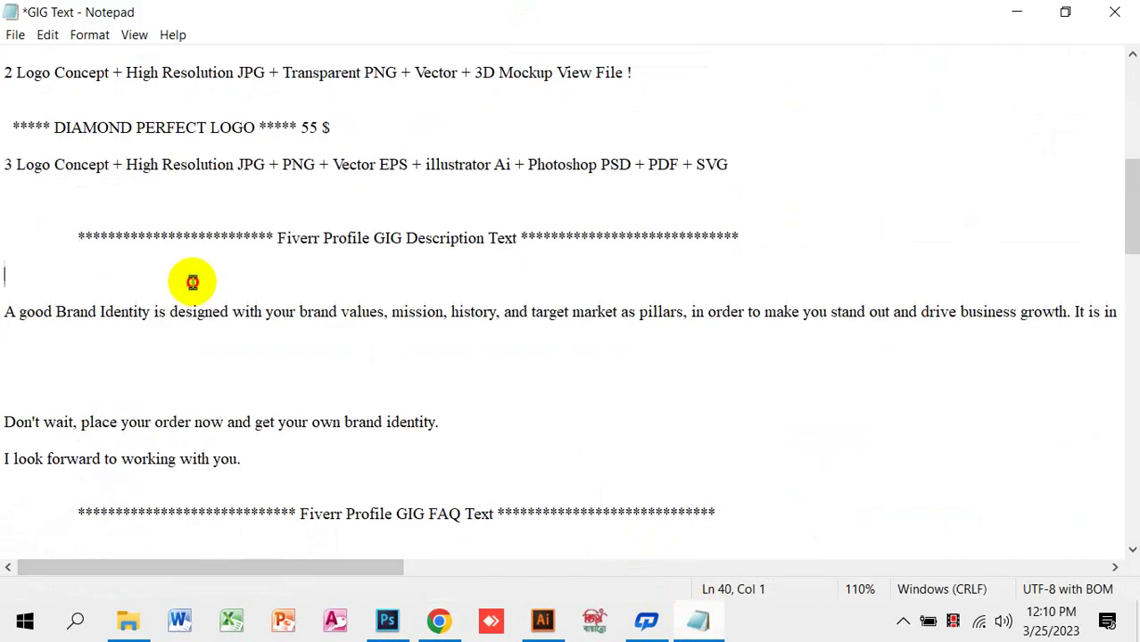
key("Return")
key("ctrl+v")
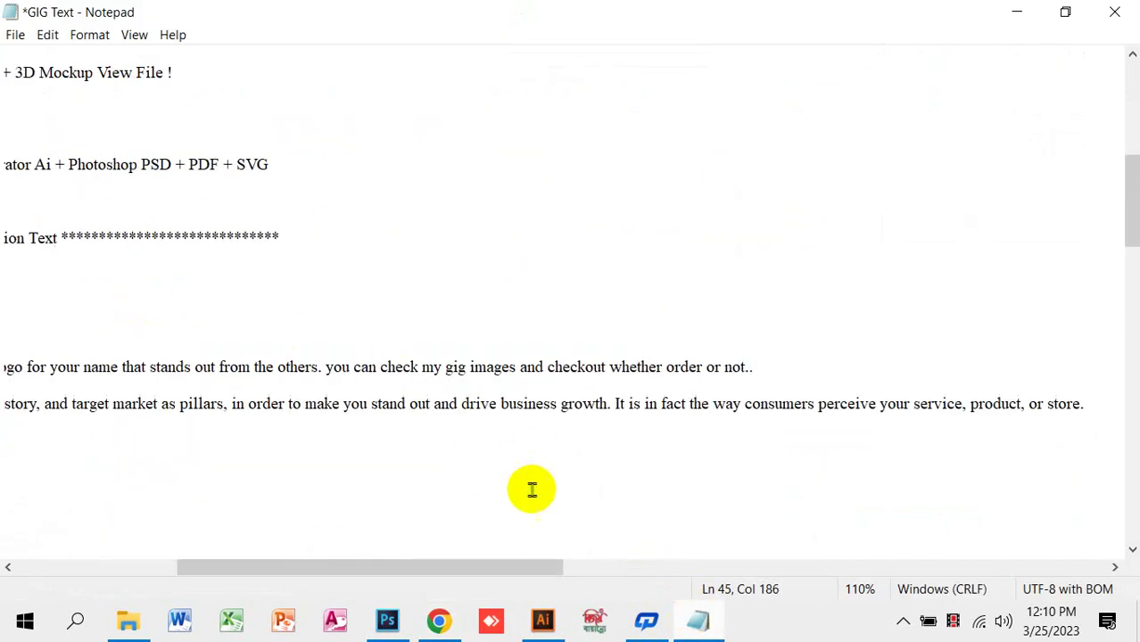
left_click_drag(465, 577, 192, 575)
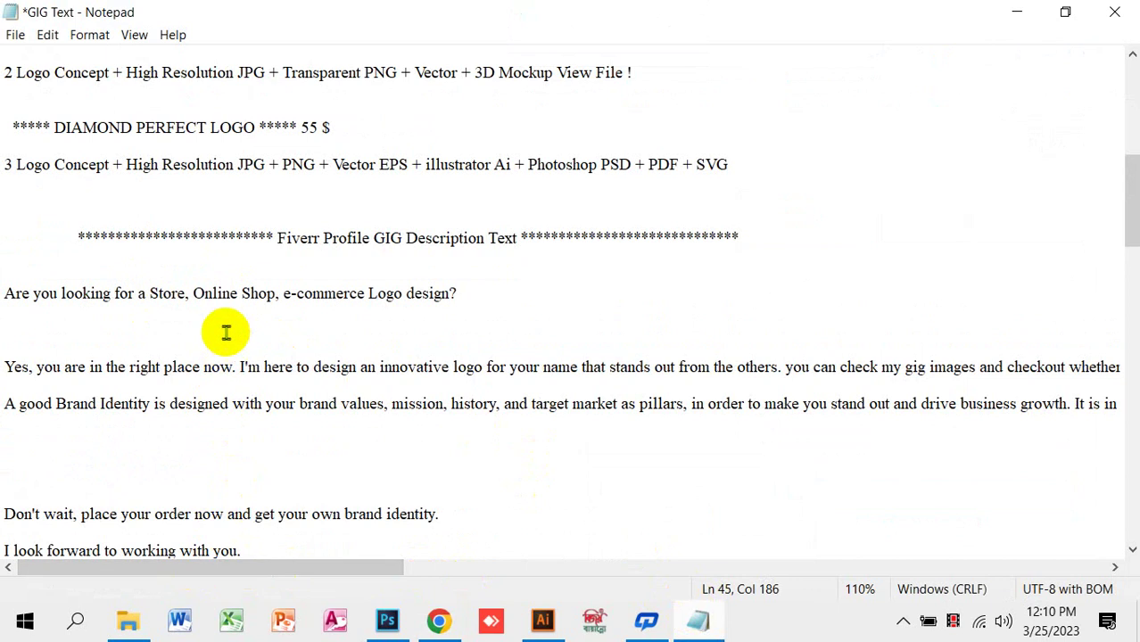
Step: Replace the end of 'Are you looking for a Store' with the modern startup ecommerce title phrase
scroll(311, 260, "up", 1)
scroll(319, 261, "up", 8)
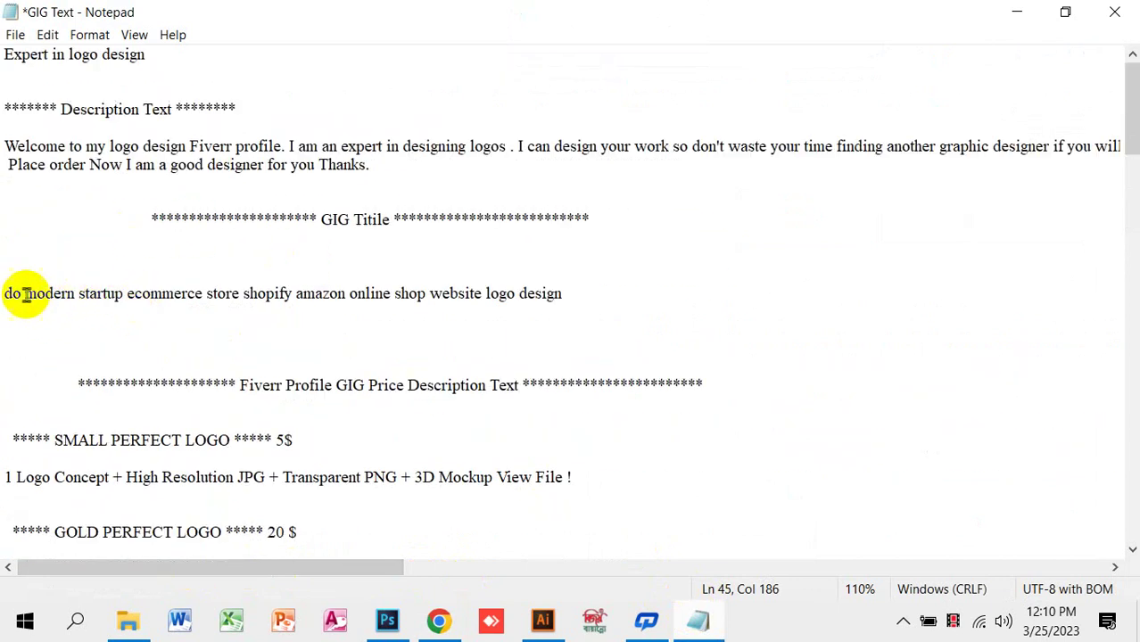
left_click_drag(26, 294, 679, 295)
scroll(407, 334, "down", 4)
scroll(409, 339, "down", 6)
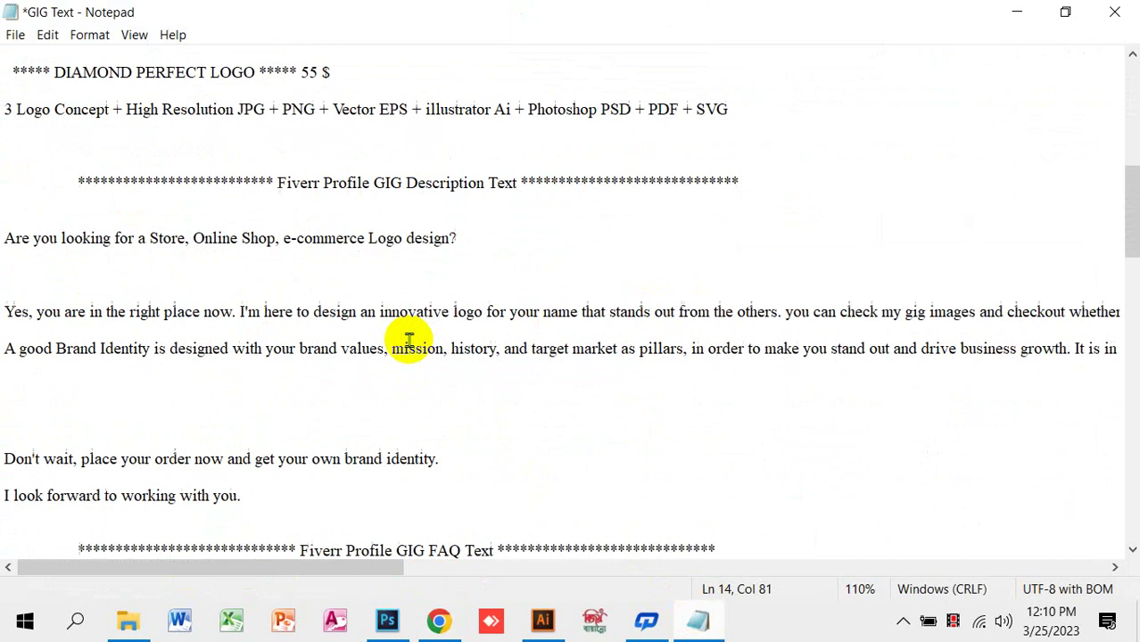
left_click_drag(203, 235, 475, 235)
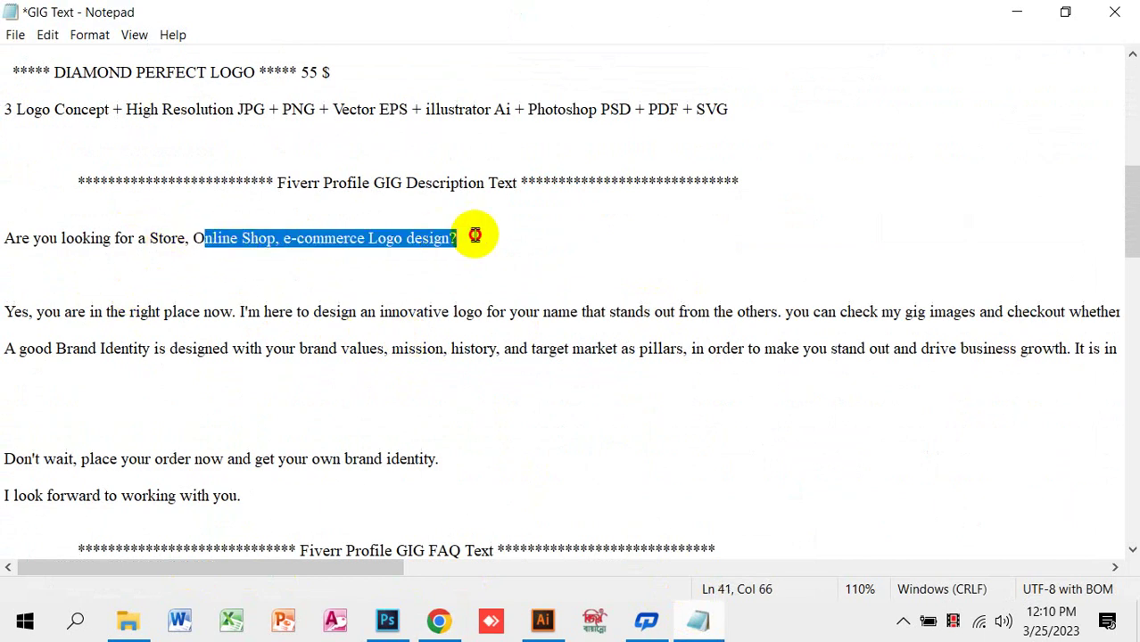
key("ctrl+v")
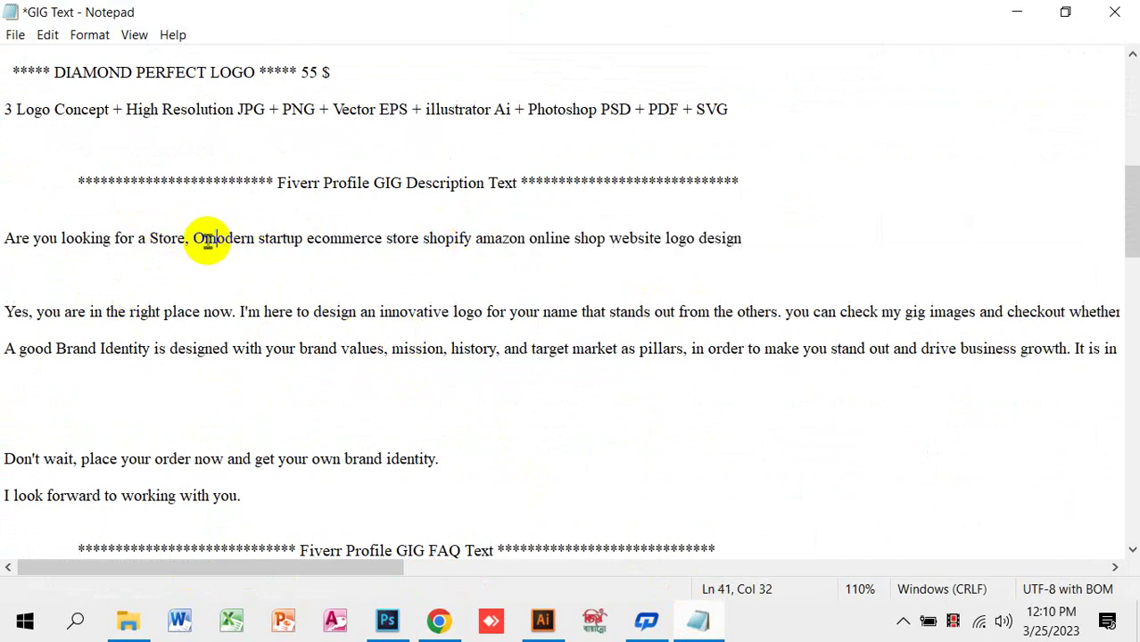
key("BackSpace")
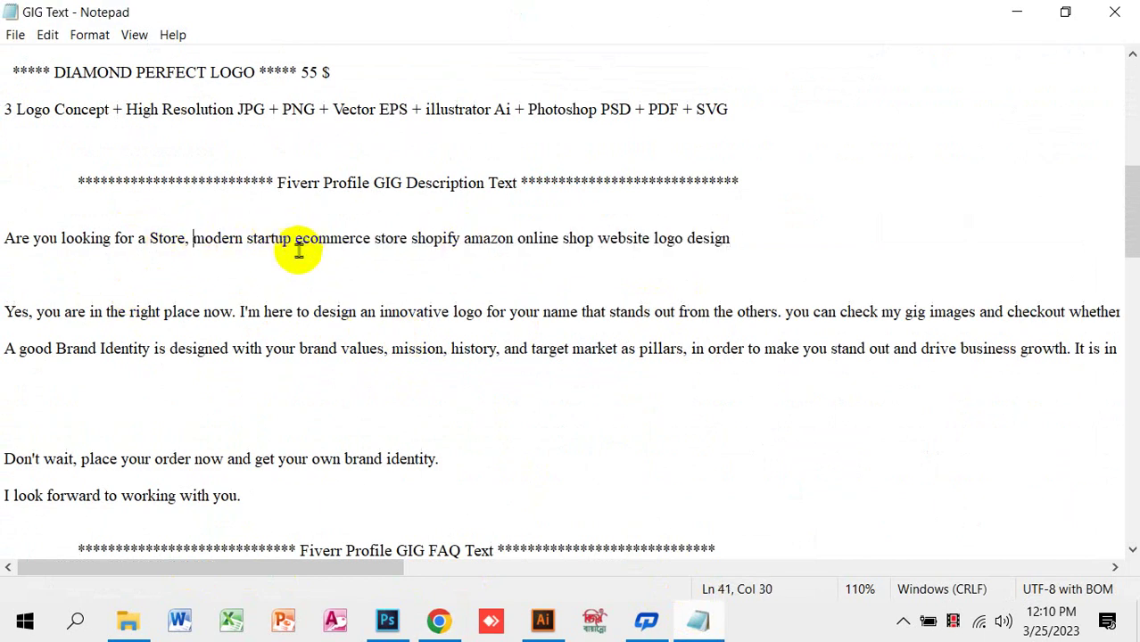
left_click(178, 412)
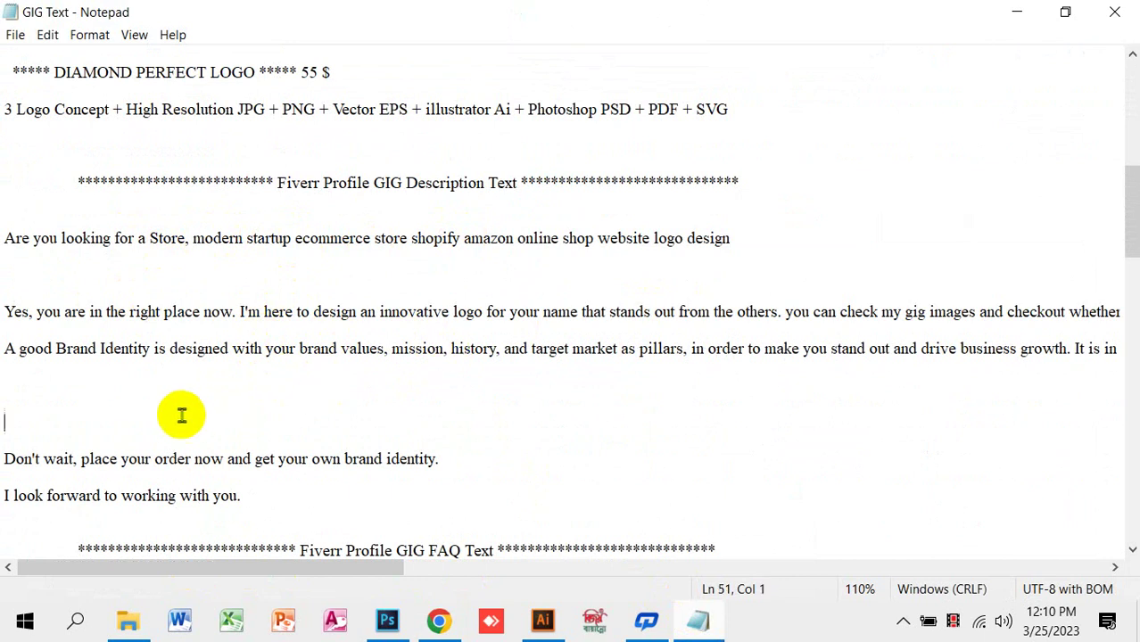
Step: Copy the services list from the Fiverr gig page
left_click(439, 621)
scroll(249, 386, "down", 2)
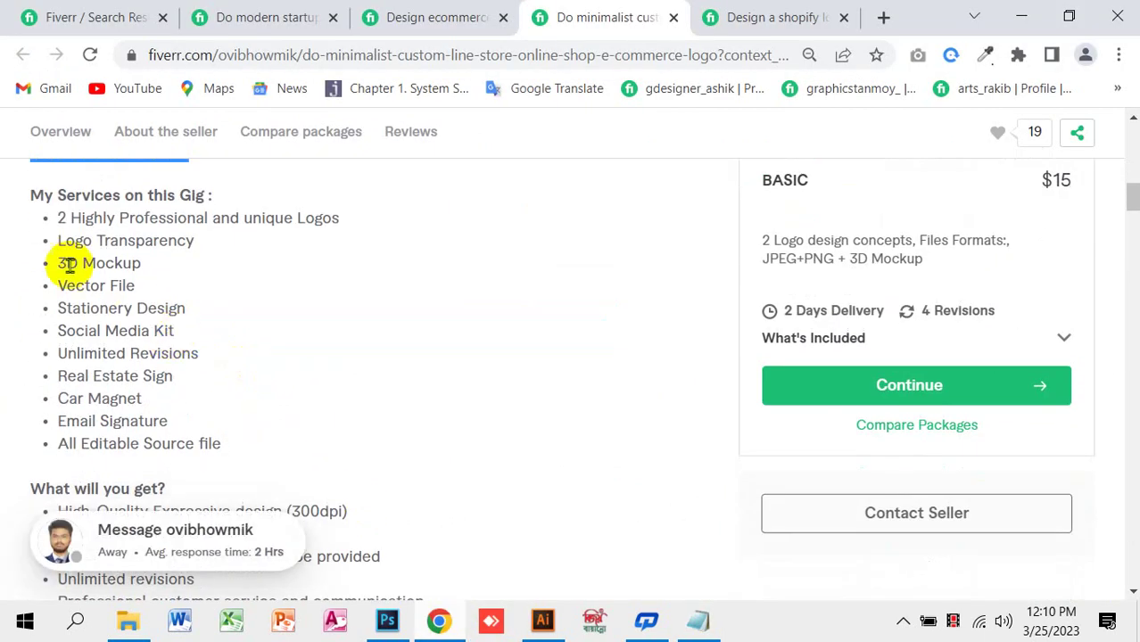
mouse_move(24, 202)
left_mouse_down()
mouse_move(234, 423)
mouse_move(223, 444)
left_mouse_up()
scroll(214, 357, "down", 1)
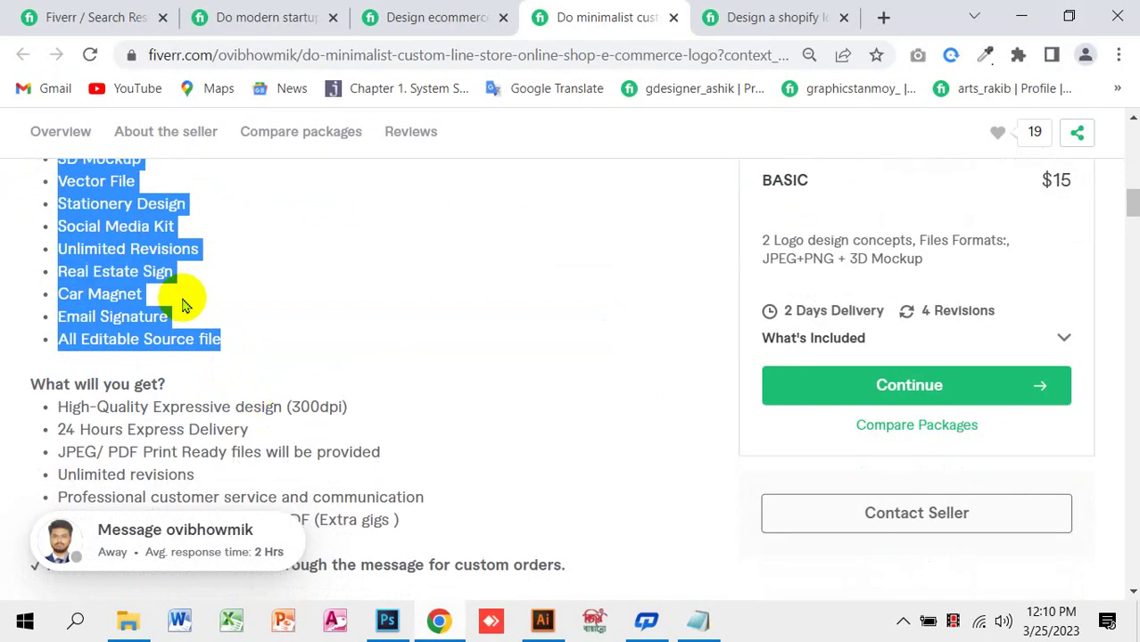
right_click(114, 282)
left_click(142, 295)
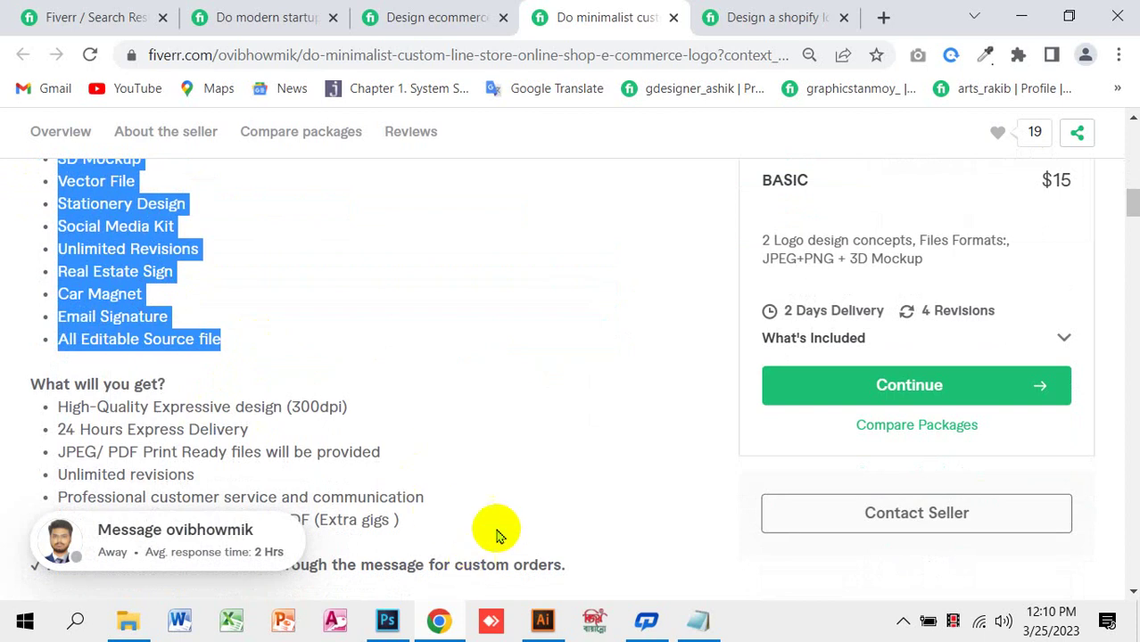
Step: Paste the services list below the description paragraphs in GIG Text
left_click(699, 621)
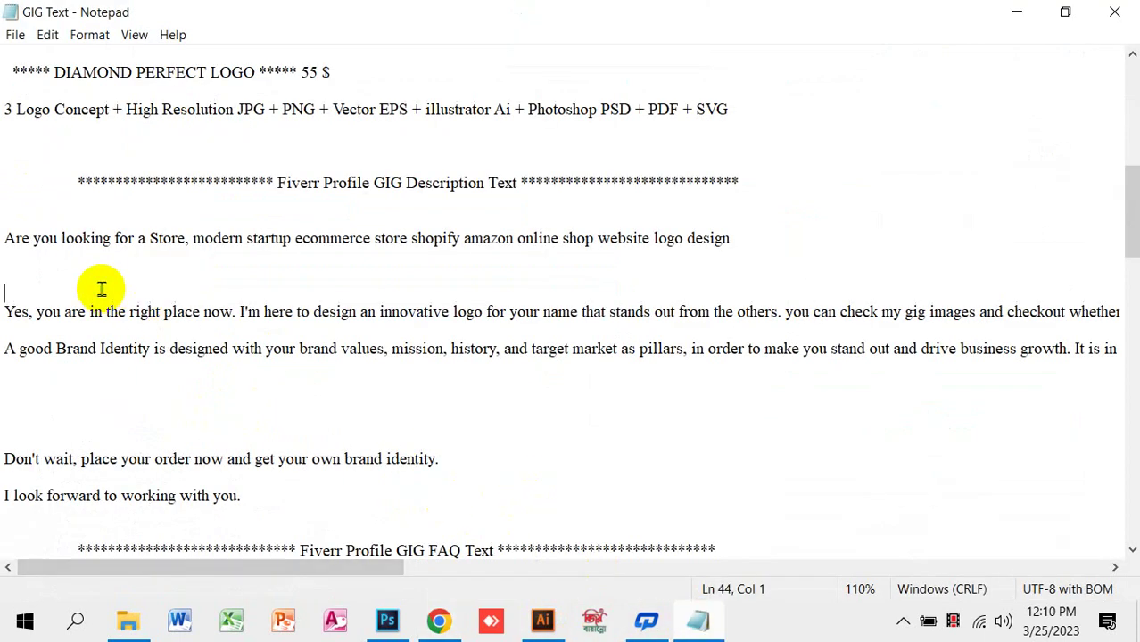
key("BackSpace")
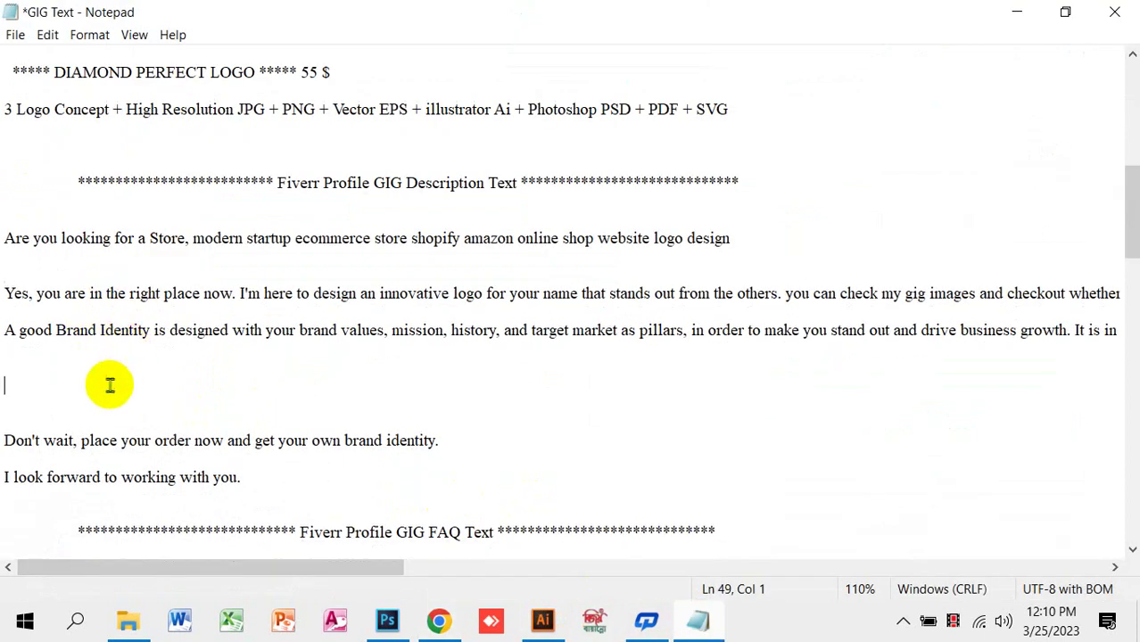
key("ctrl+v")
scroll(178, 357, "down", 5)
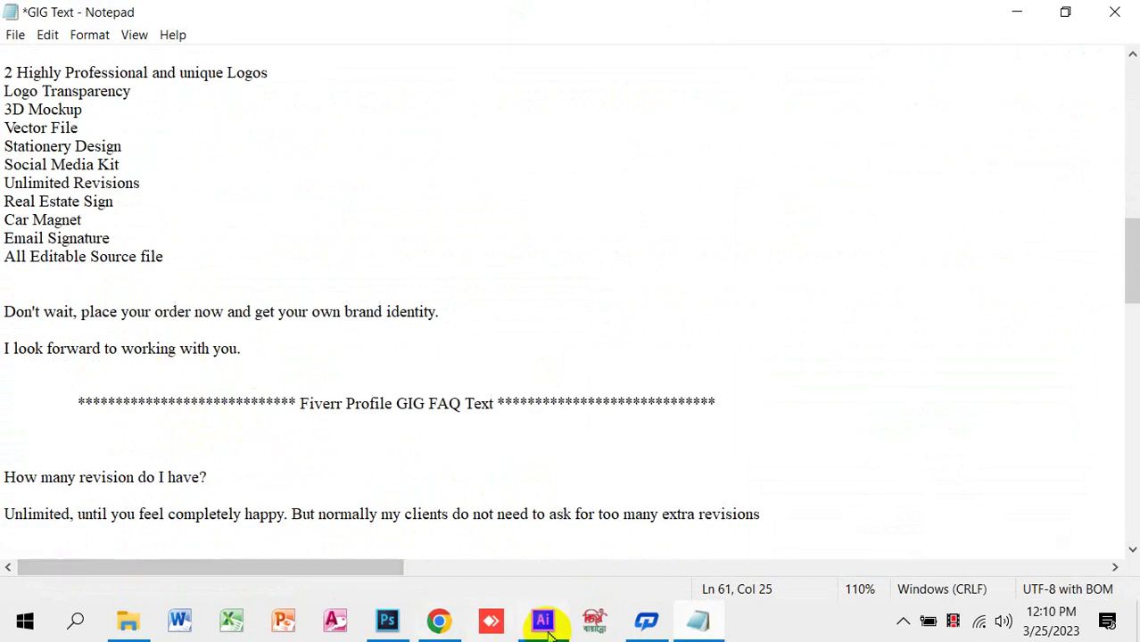
Step: Select the order-now message paragraphs on another seller's ecommerce logo gig
left_click(446, 621)
left_click(263, 17)
right_click(420, 305)
left_click(158, 300)
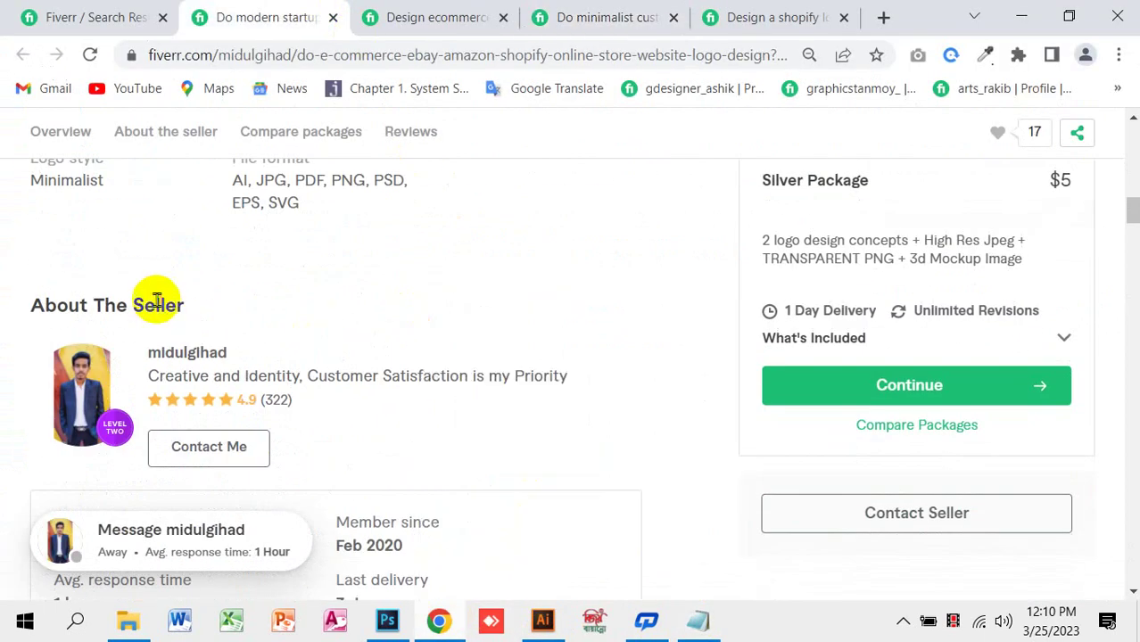
left_click(406, 19)
scroll(198, 387, "down", 3)
scroll(221, 376, "up", 3)
scroll(246, 386, "down", 1)
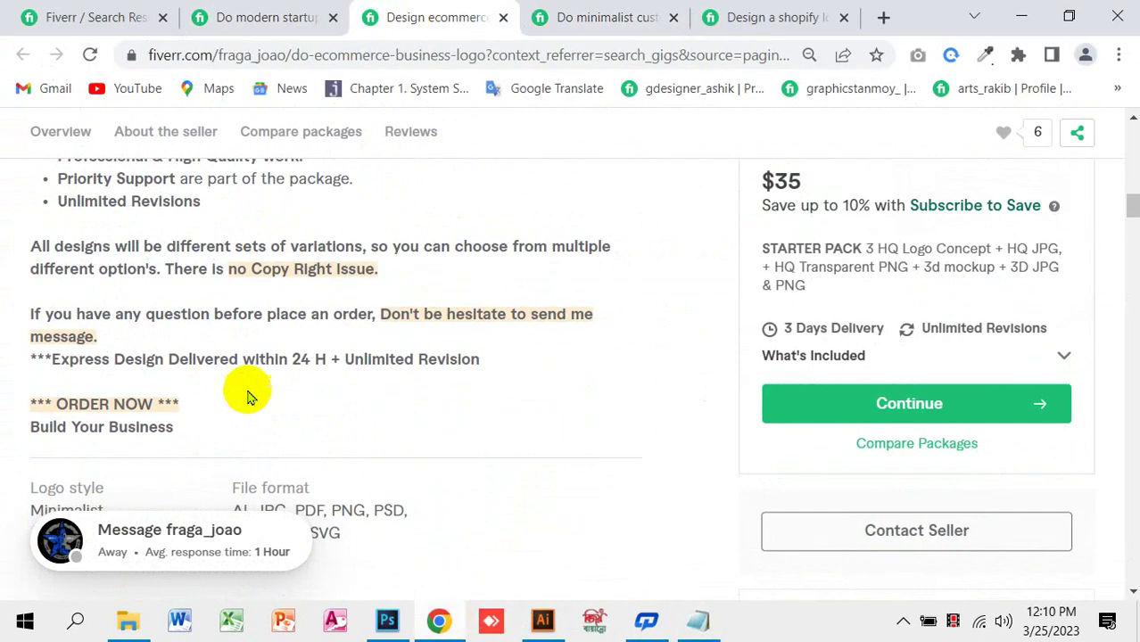
mouse_move(198, 418)
left_mouse_down()
mouse_move(21, 394)
mouse_move(3, 314)
left_mouse_up()
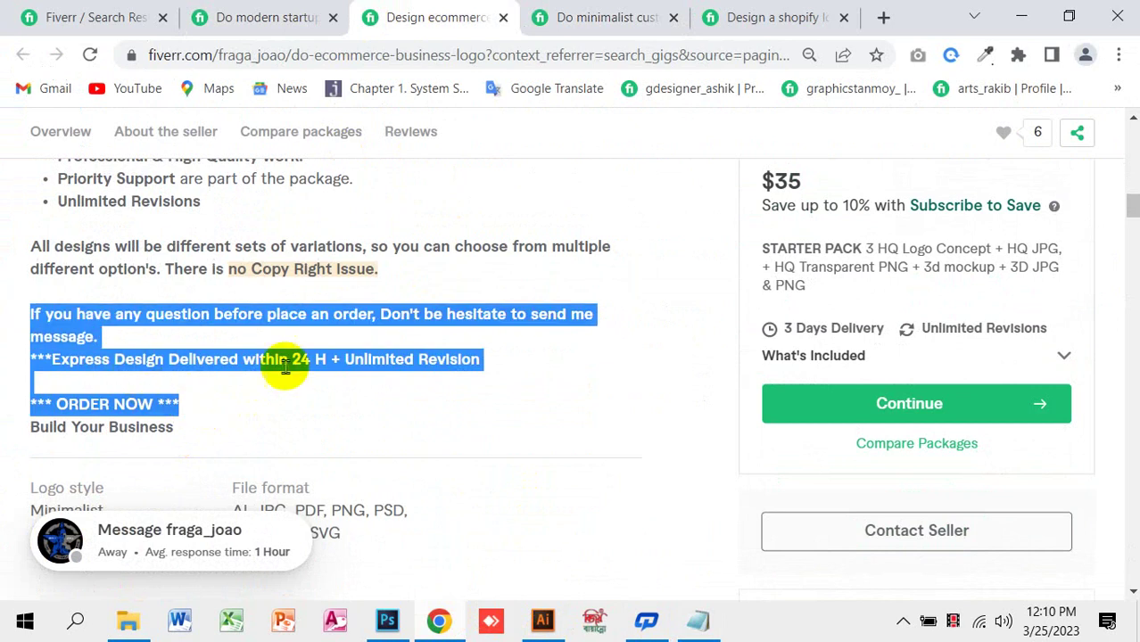
Step: Paste the order-now message over the two closing lines in GIG Text
left_click(696, 621)
left_click_drag(271, 390, 11, 321)
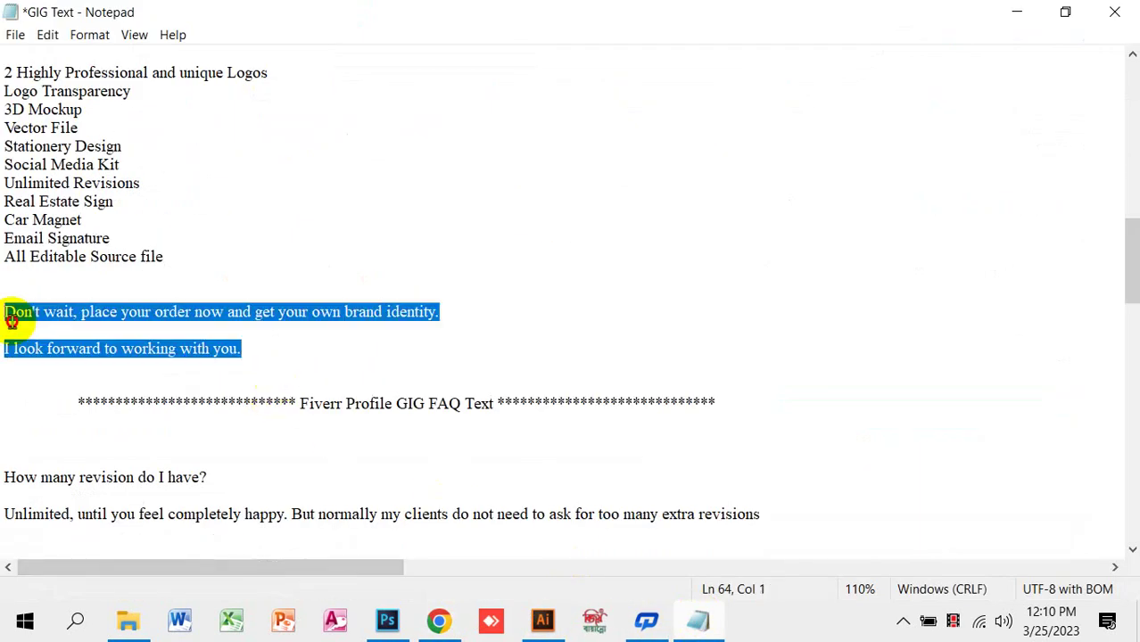
key("ctrl+v")
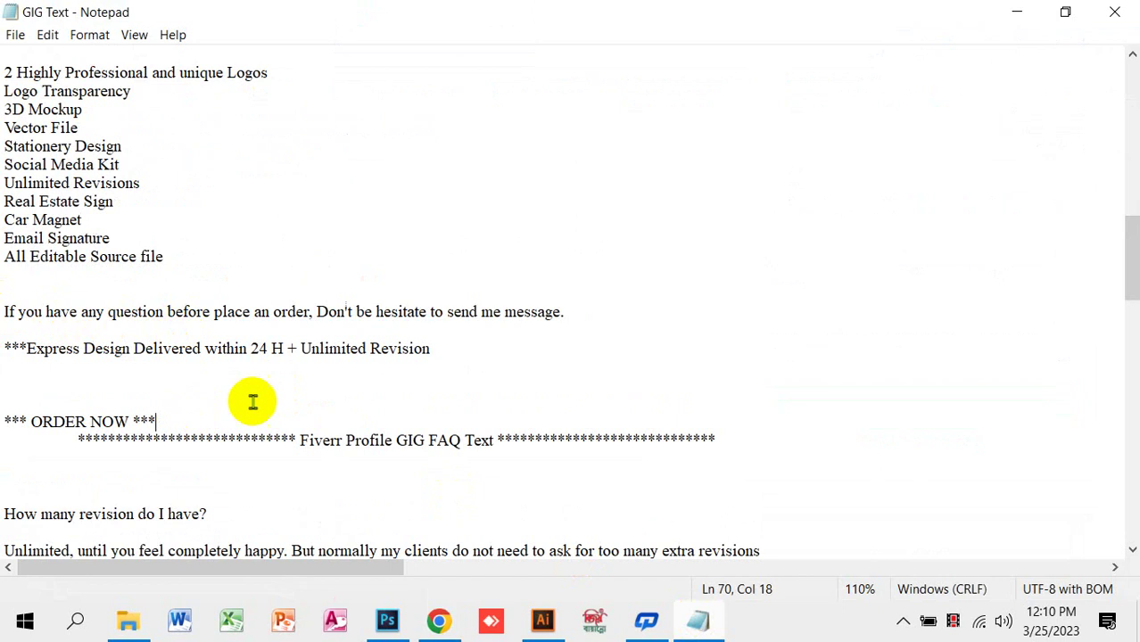
scroll(253, 401, "down", 5)
scroll(323, 365, "up", 10)
scroll(325, 351, "up", 7)
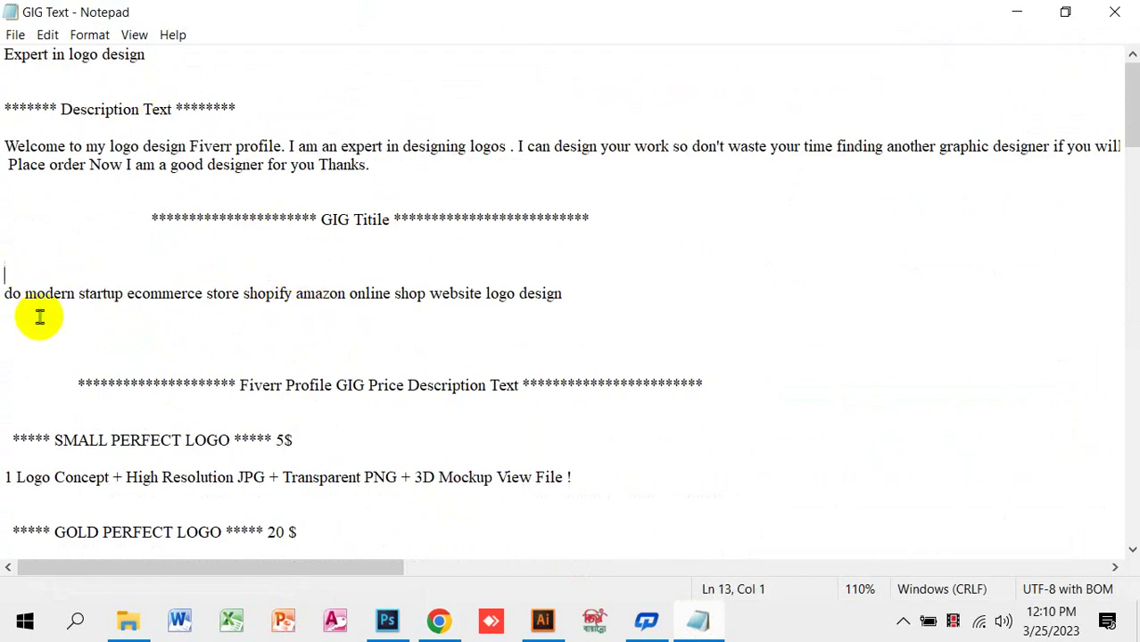
Step: Remove the extra empty line under the opening question, keeping one blank line between paragraphs
left_click_drag(2, 294, 815, 310)
scroll(394, 265, "down", 3)
scroll(189, 251, "down", 2)
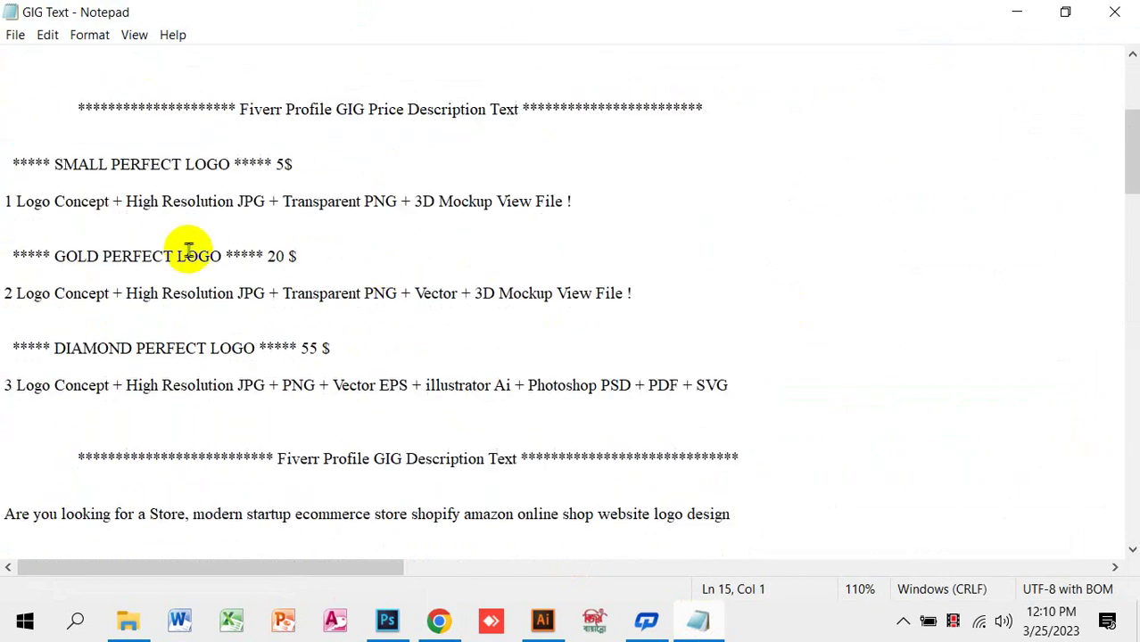
scroll(278, 207, "down", 1)
scroll(357, 268, "down", 2)
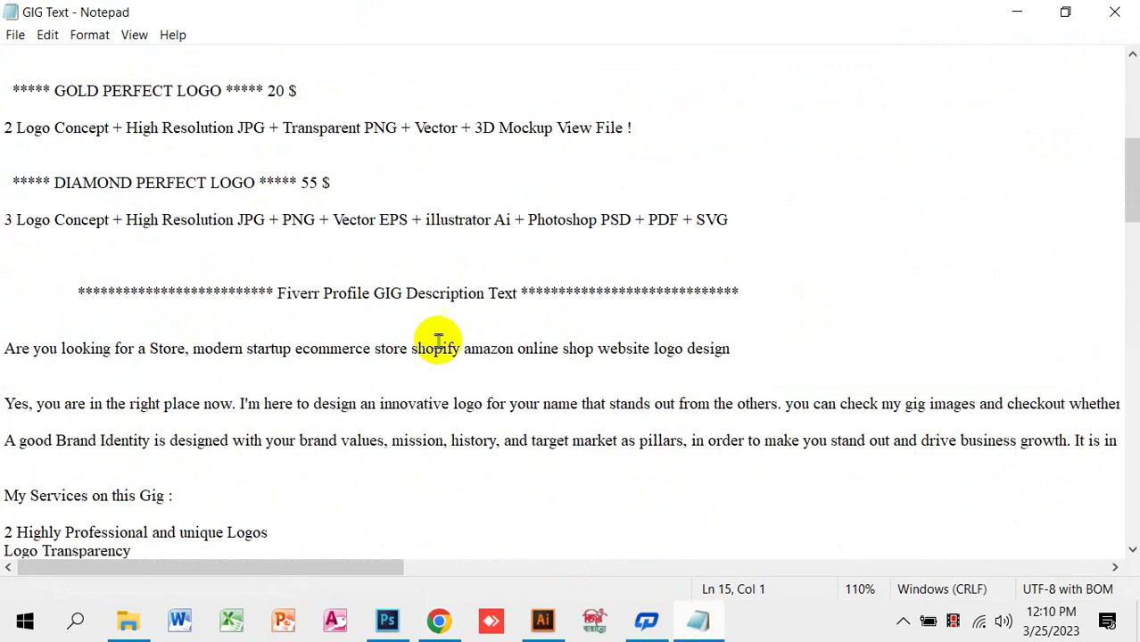
left_click_drag(277, 294, 535, 294)
scroll(114, 323, "down", 2)
left_click(82, 277)
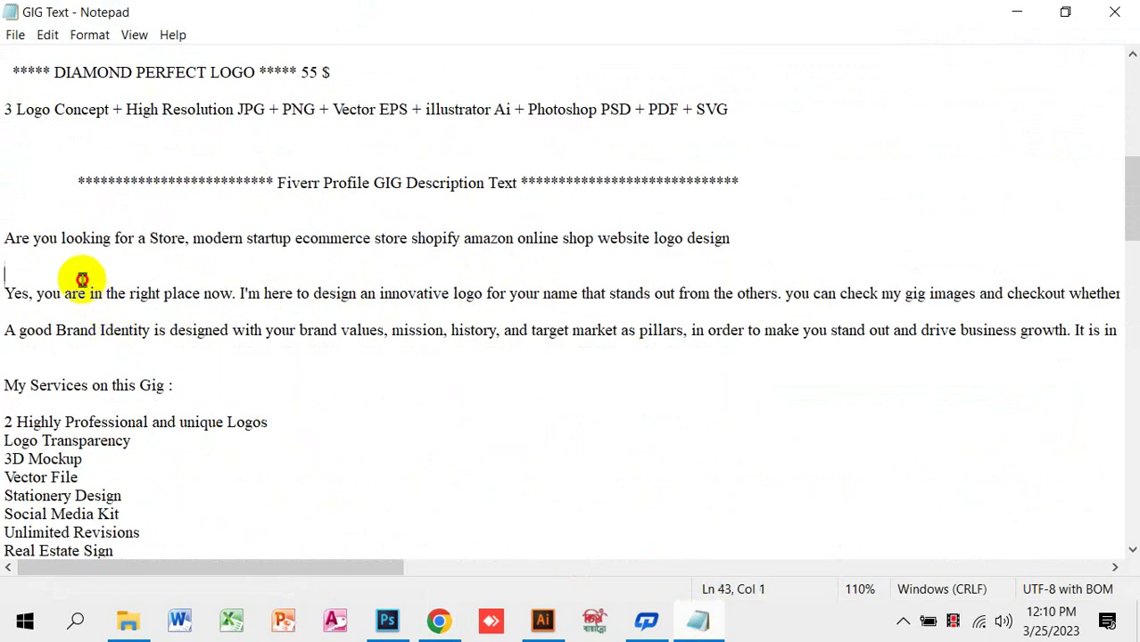
key("BackSpace")
key("Return")
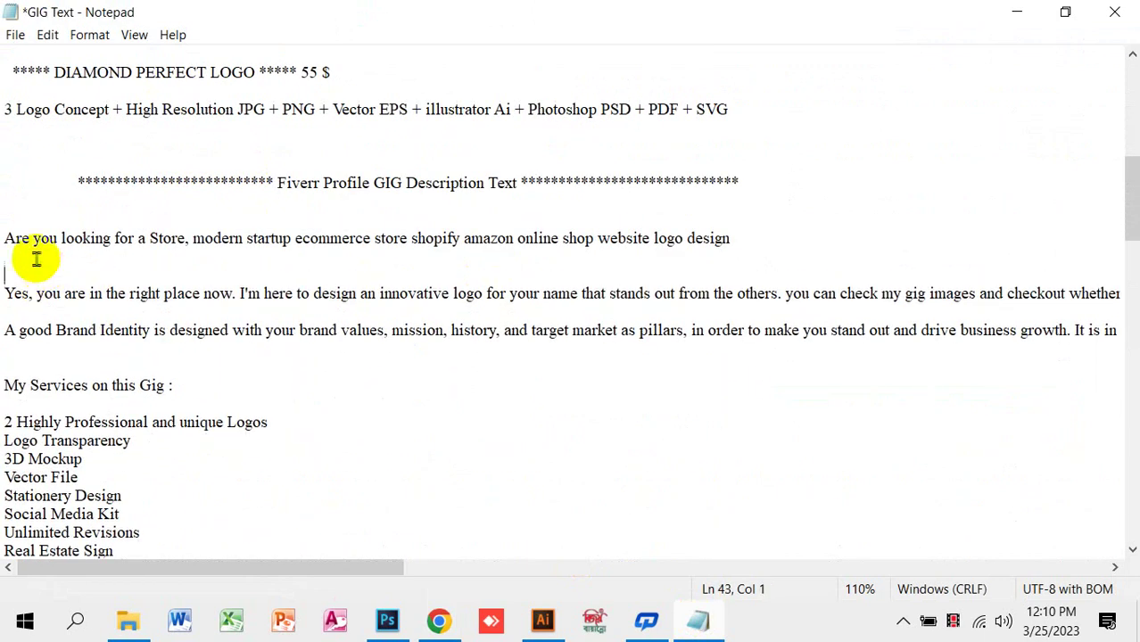
Step: Check spacing around the My Services on this Gig section, then save and close GIG Text
mouse_move(4, 239)
left_mouse_down()
mouse_move(262, 420)
mouse_move(247, 440)
left_mouse_up()
left_click(247, 441)
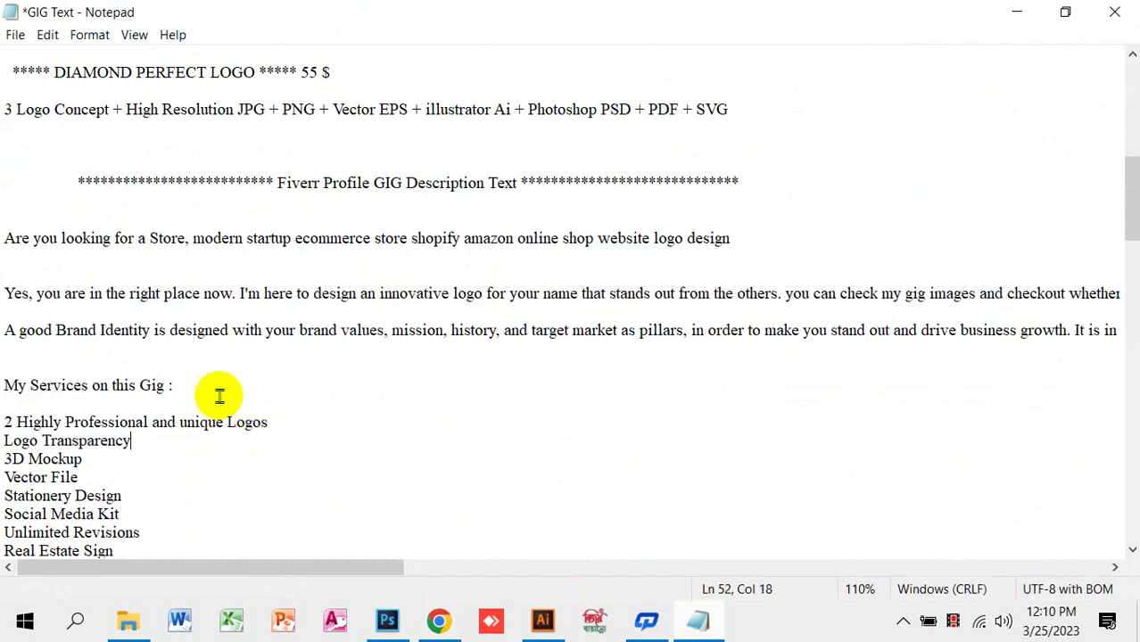
left_click_drag(214, 386, 3, 385)
left_click(250, 412)
scroll(250, 408, "down", 2)
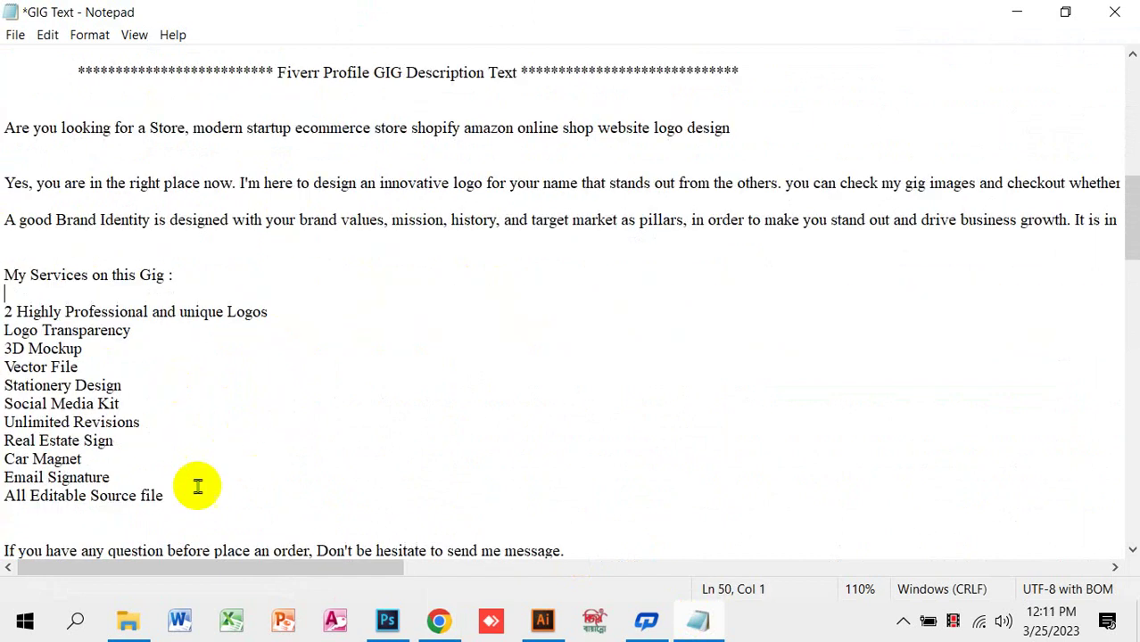
mouse_move(191, 494)
left_mouse_down()
mouse_move(13, 349)
mouse_move(4, 311)
left_mouse_up()
left_click(5, 312)
scroll(150, 348, "down", 2)
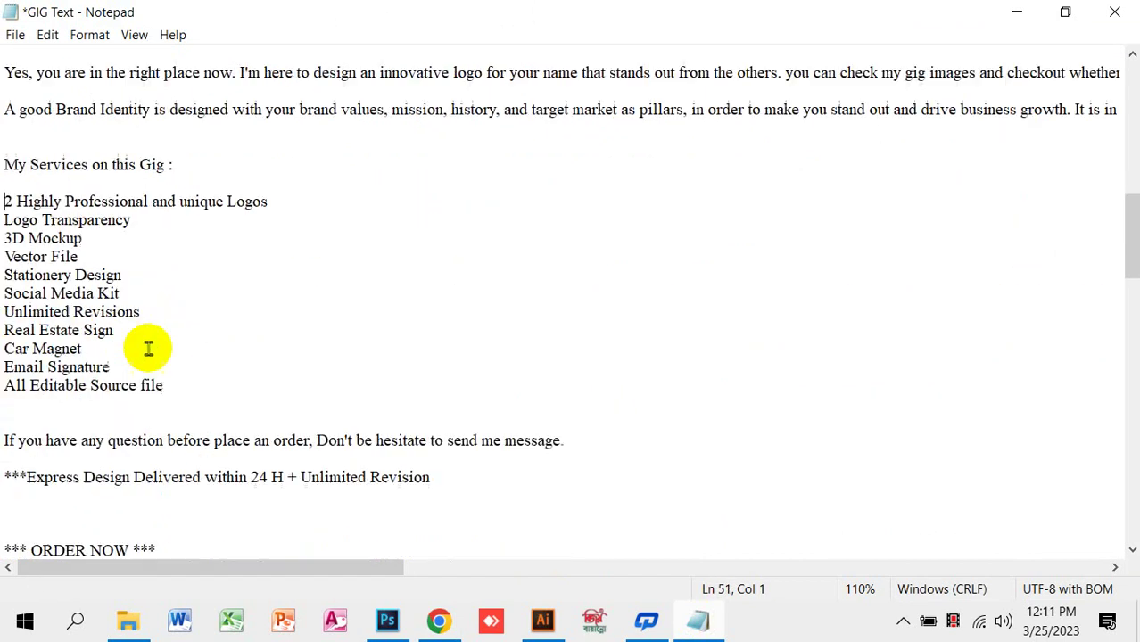
scroll(297, 384, "down", 1)
scroll(267, 380, "up", 3)
scroll(269, 378, "up", 5)
key("ctrl+s")
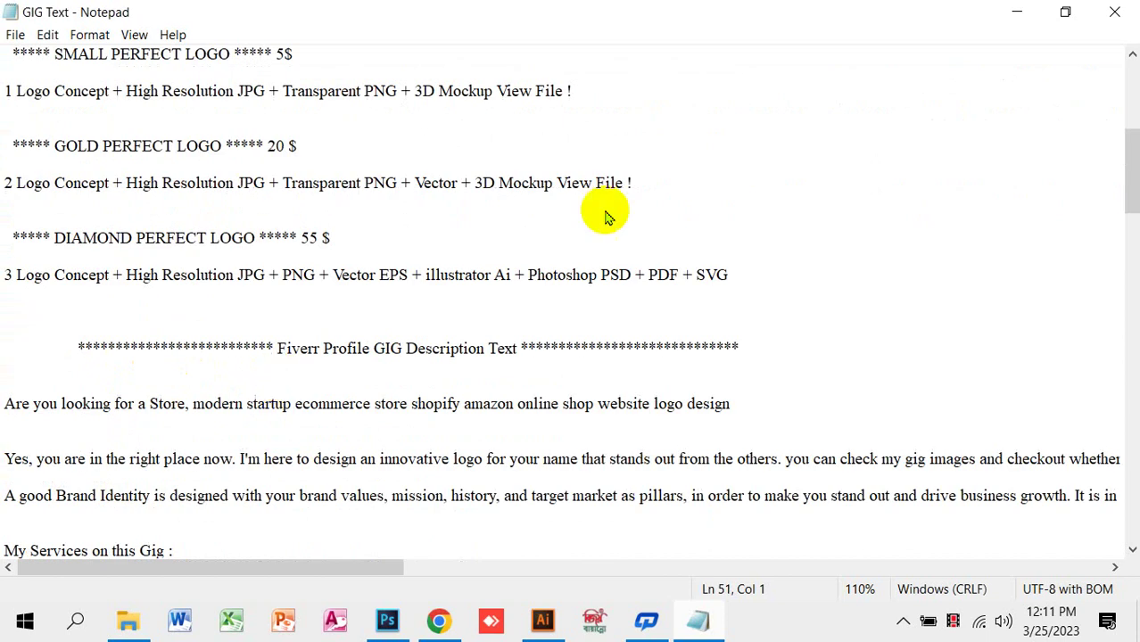
left_click(1117, 12)
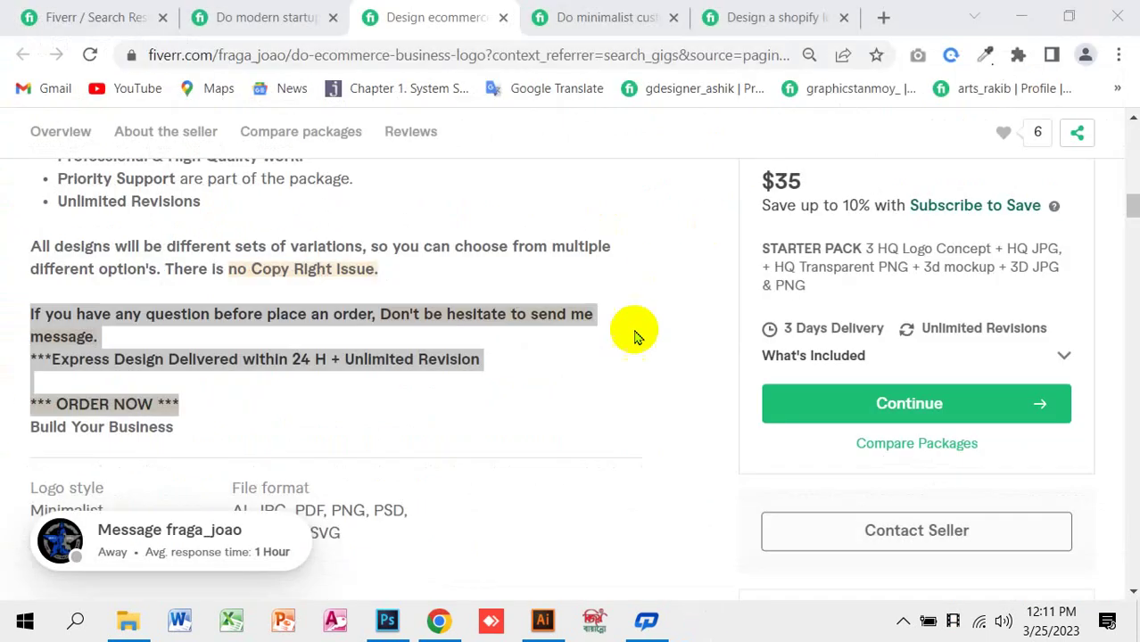
Step: Close the extra Fiverr gig tabs in Chrome
left_click(855, 25)
left_click(503, 17)
left_click(502, 18)
left_click(503, 18)
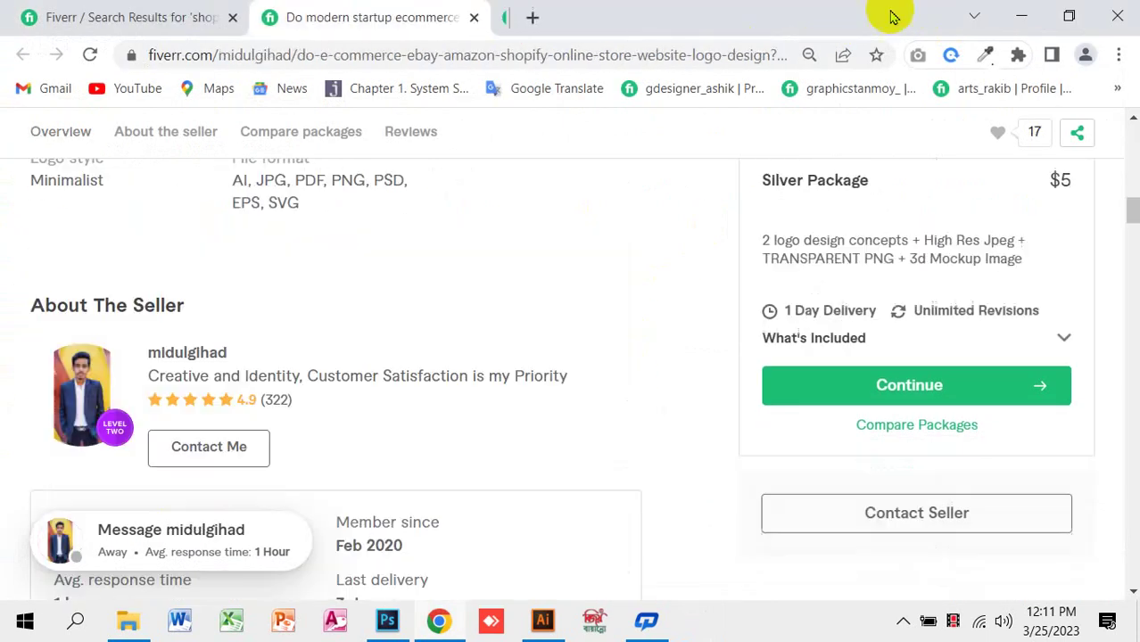
Step: Copy the gig title line from the GIG Text file in Gig Set 1
left_click(1020, 14)
left_click_drag(445, 434, 968, 357)
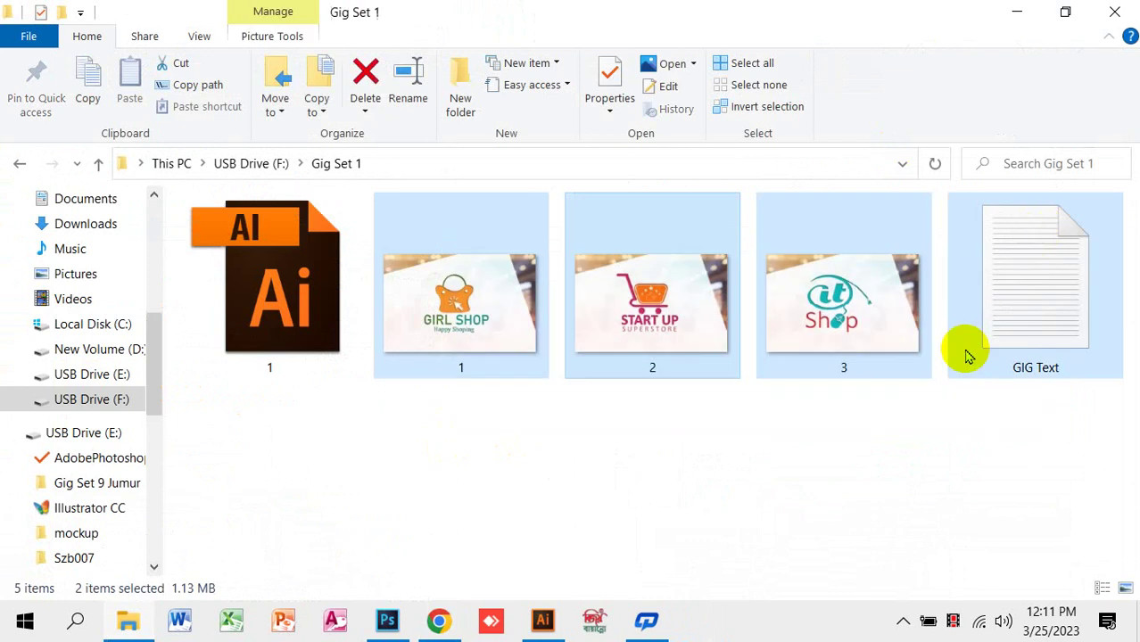
double_click(1071, 308)
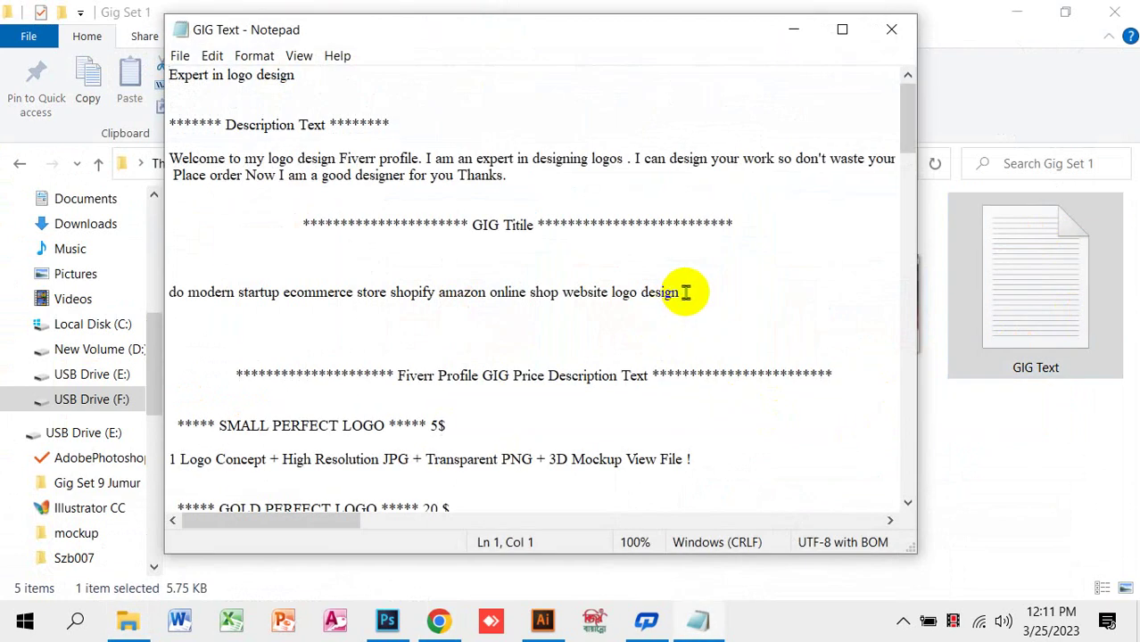
left_click_drag(685, 292, 132, 290)
key("ctrl+c")
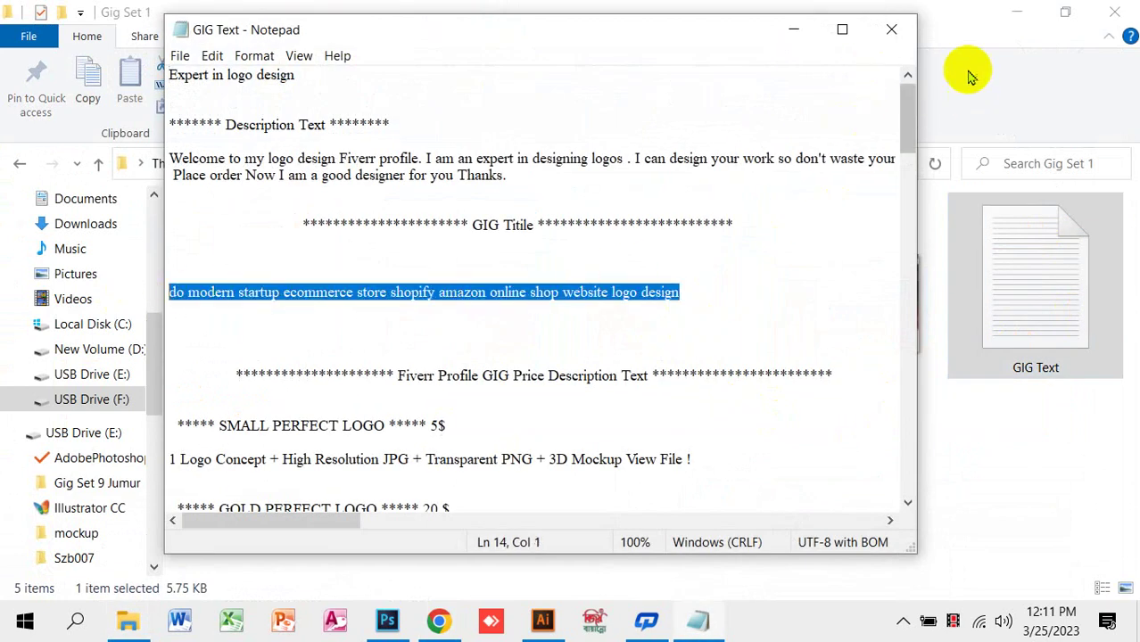
left_click(891, 30)
Step: Give logo images 1–3 the gig title as Title, Subject and Tags, plus a five-star rating
left_click_drag(870, 421, 451, 284)
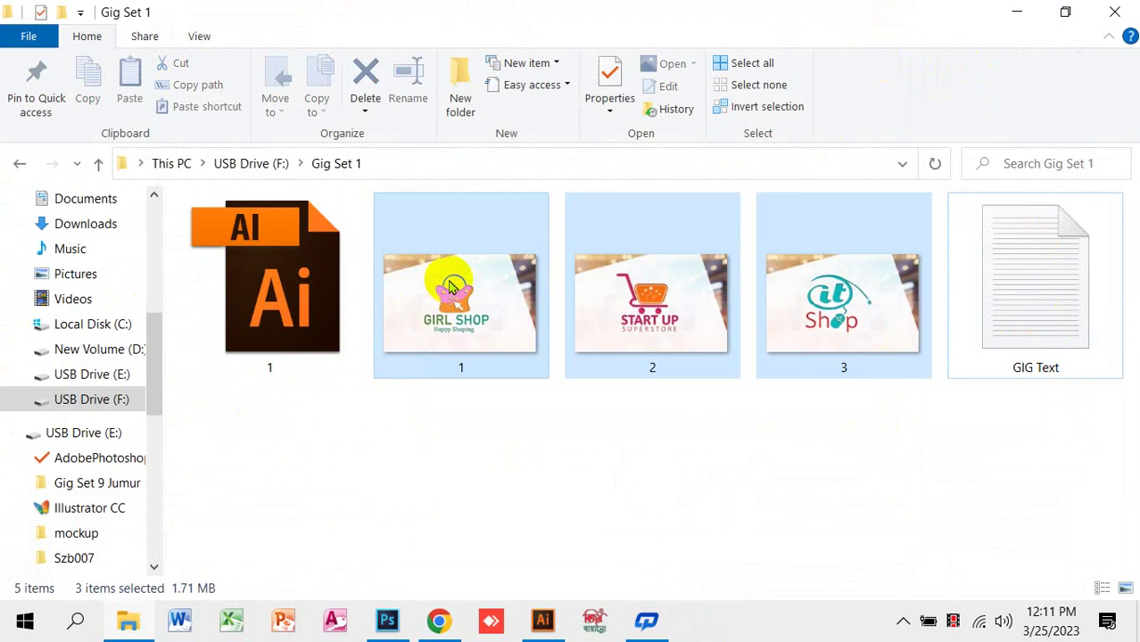
right_click(451, 283)
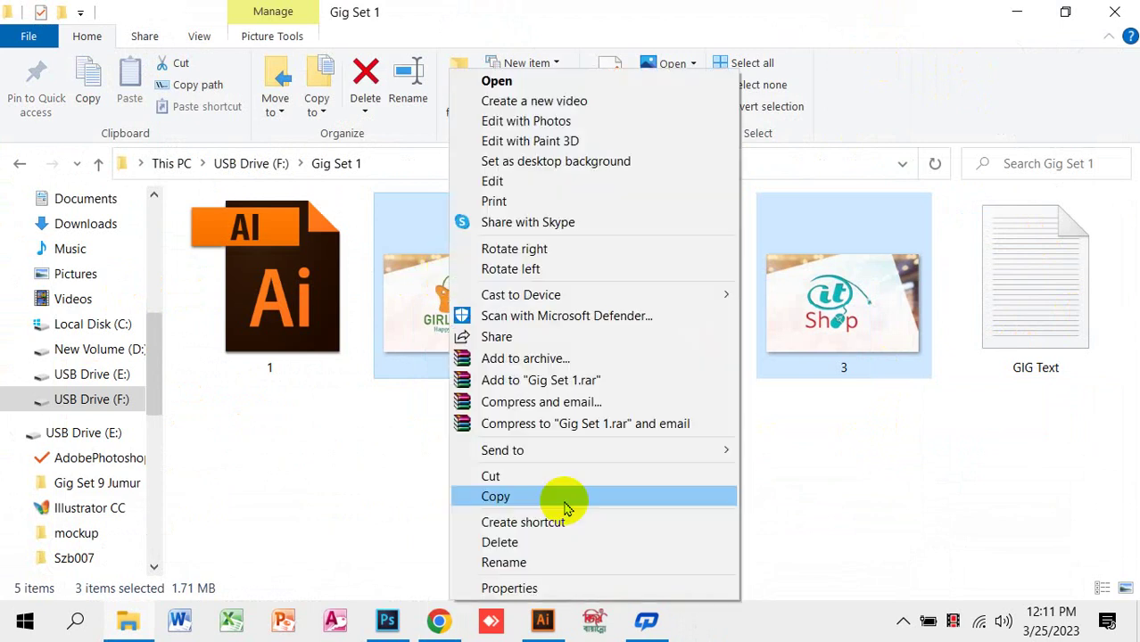
left_click(522, 586)
left_click(540, 116)
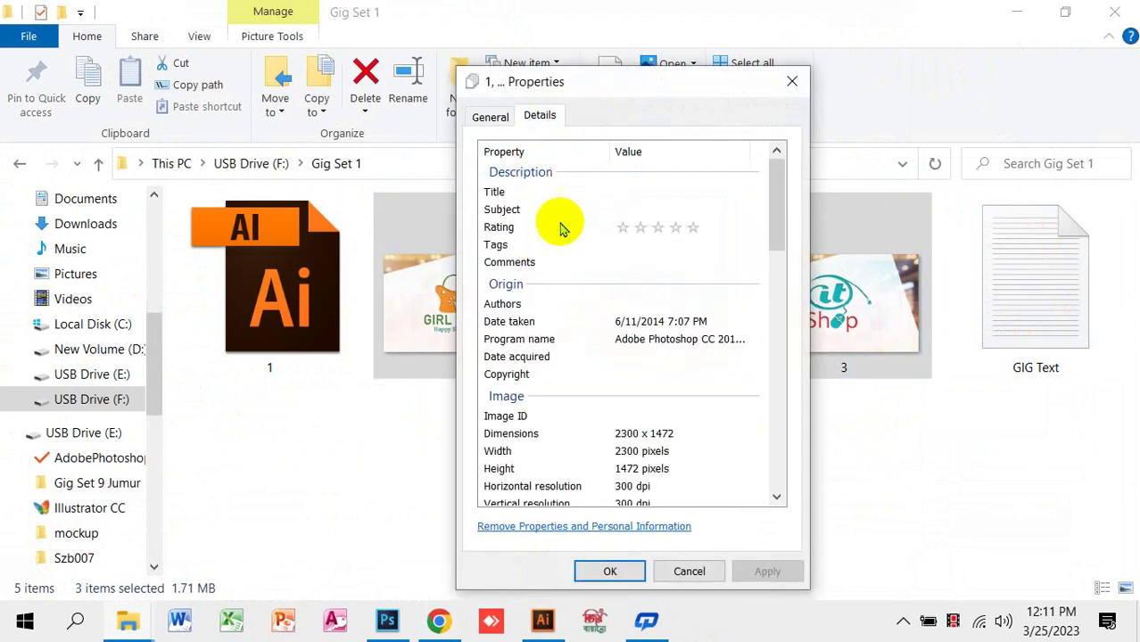
left_click(629, 201)
left_click(673, 209)
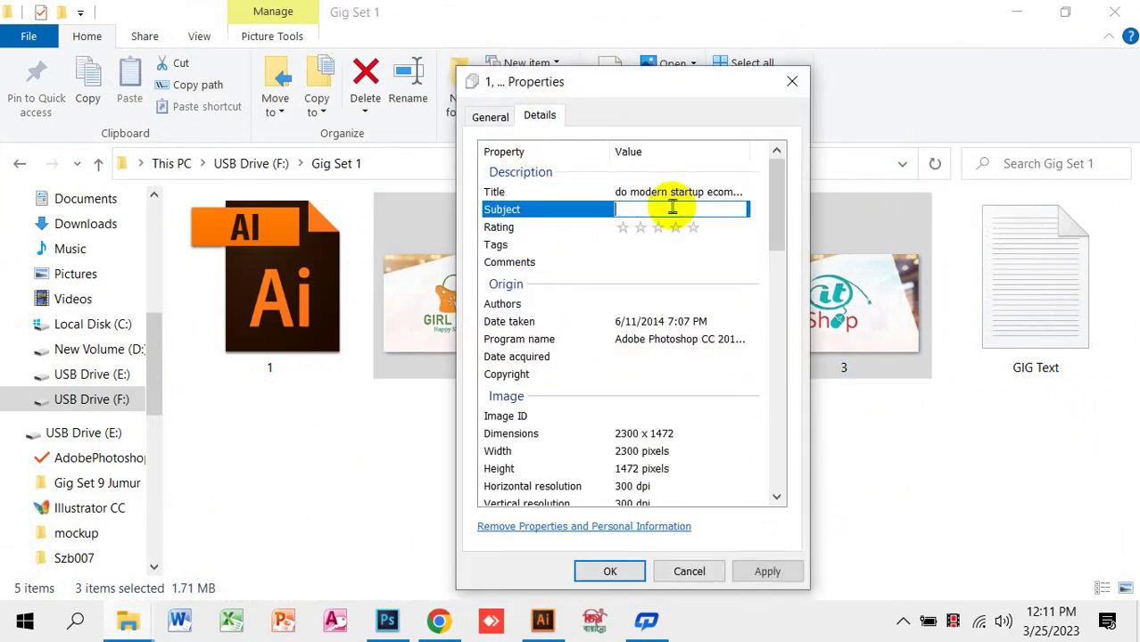
left_click(695, 228)
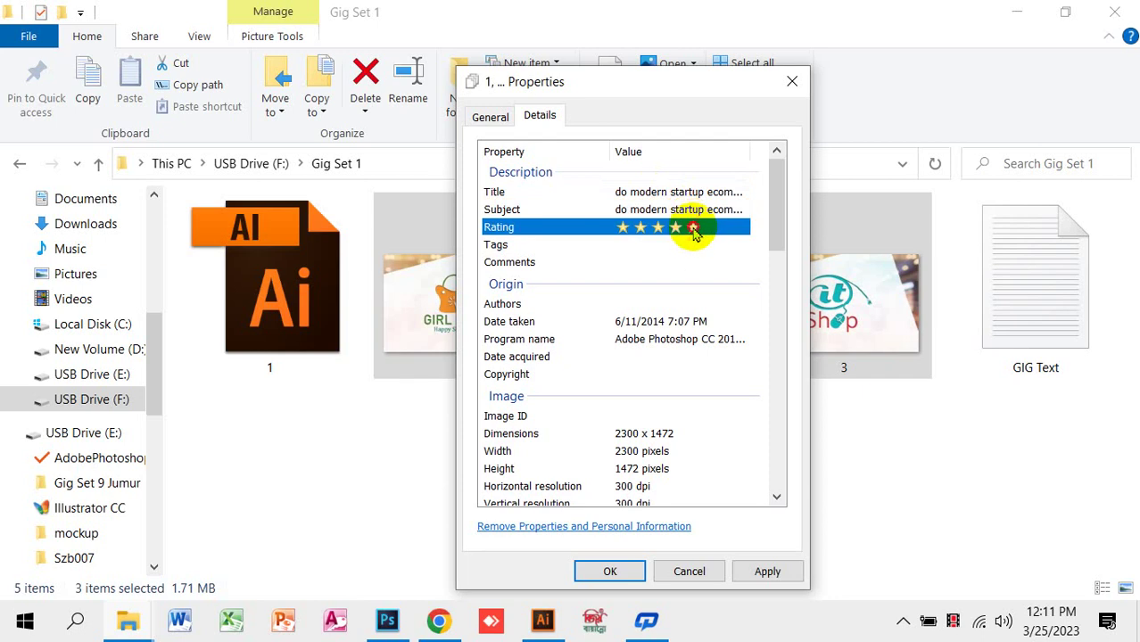
key("ctrl+v")
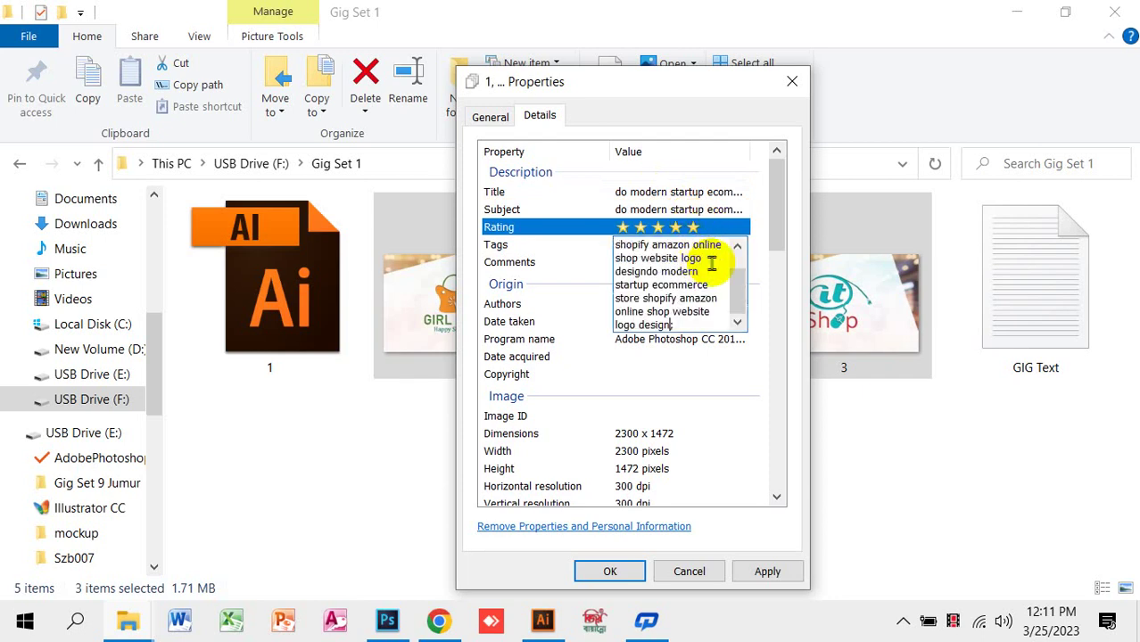
left_click(675, 192)
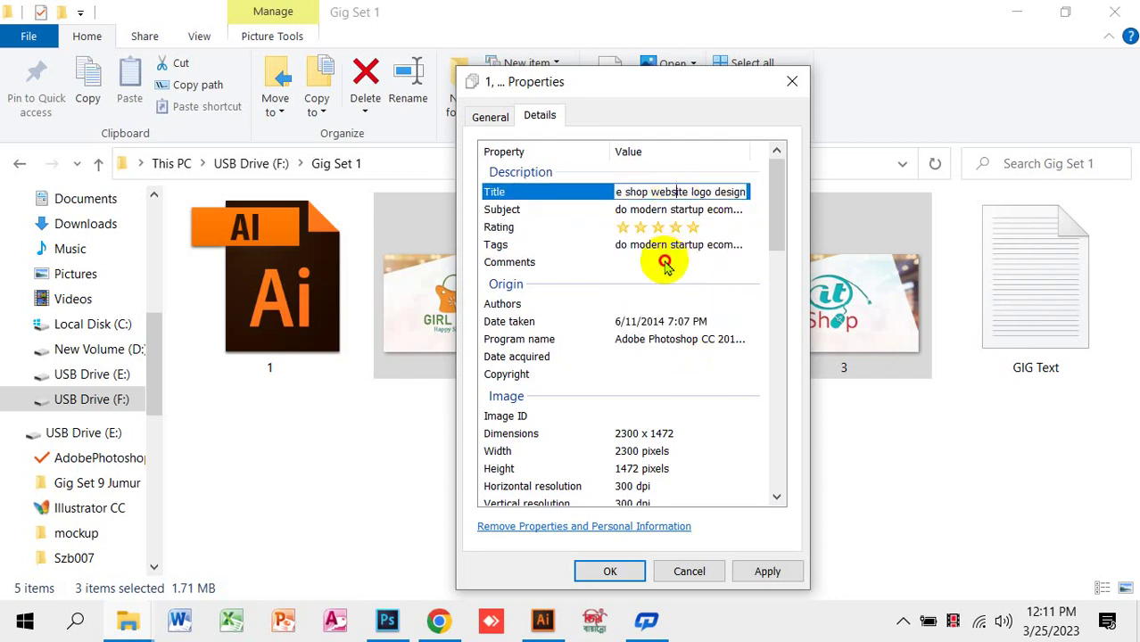
left_click(665, 262)
left_click(765, 571)
left_click(610, 571)
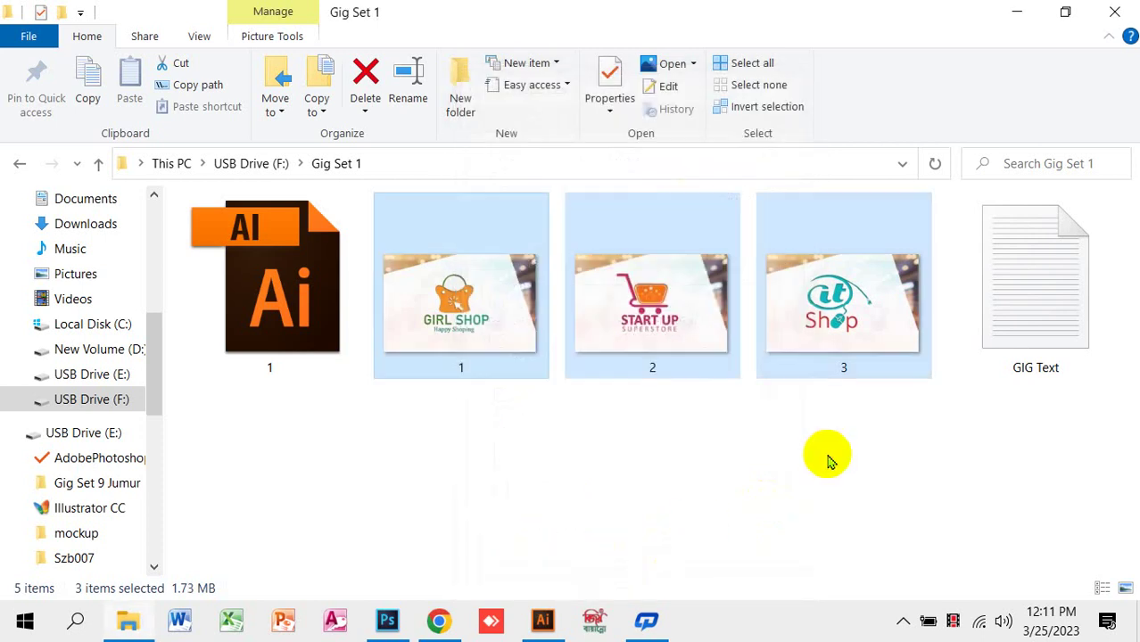
left_click_drag(873, 425, 487, 327)
Step: Rename the three selected logo images to the pasted gig title, numbered (1) to (3)
right_click(473, 277)
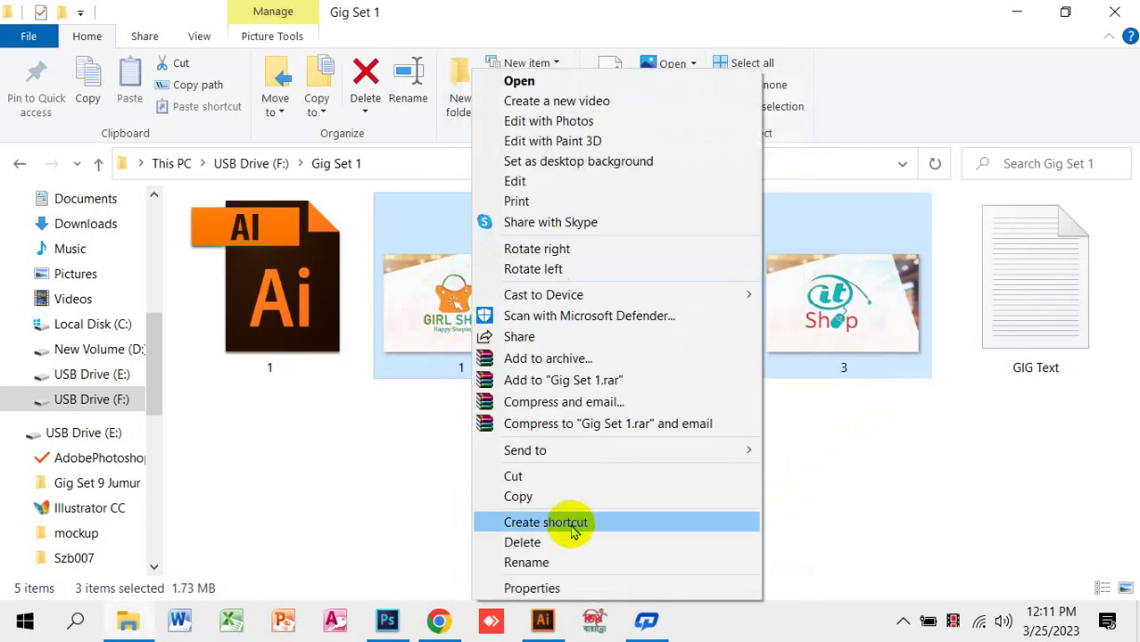
left_click(555, 564)
key("ctrl+v")
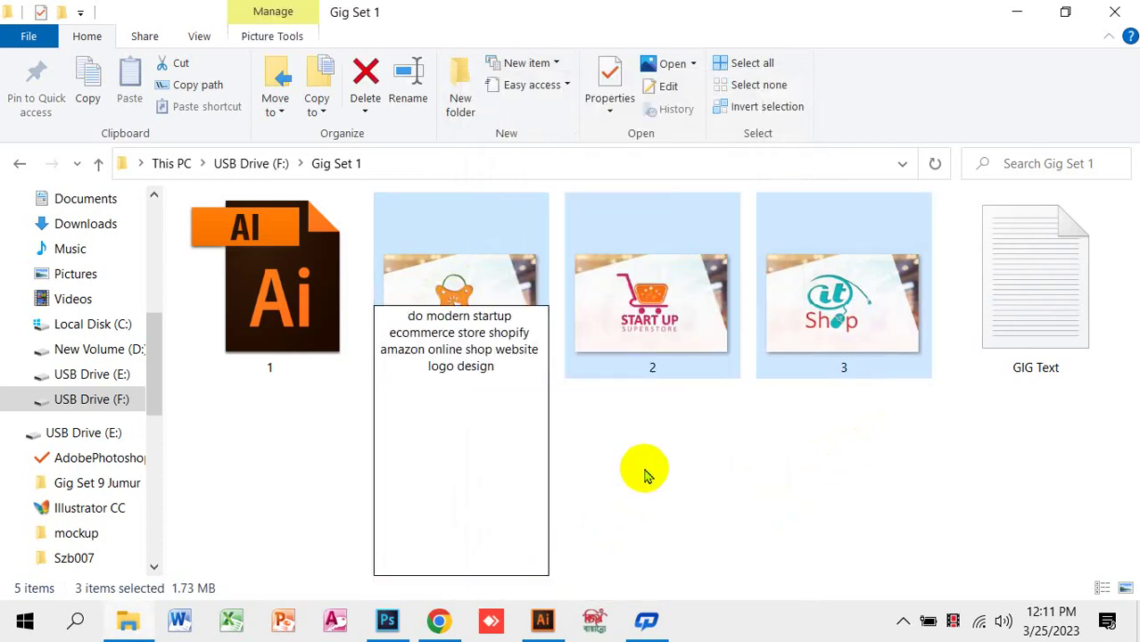
key("Return")
left_click_drag(522, 485, 789, 319)
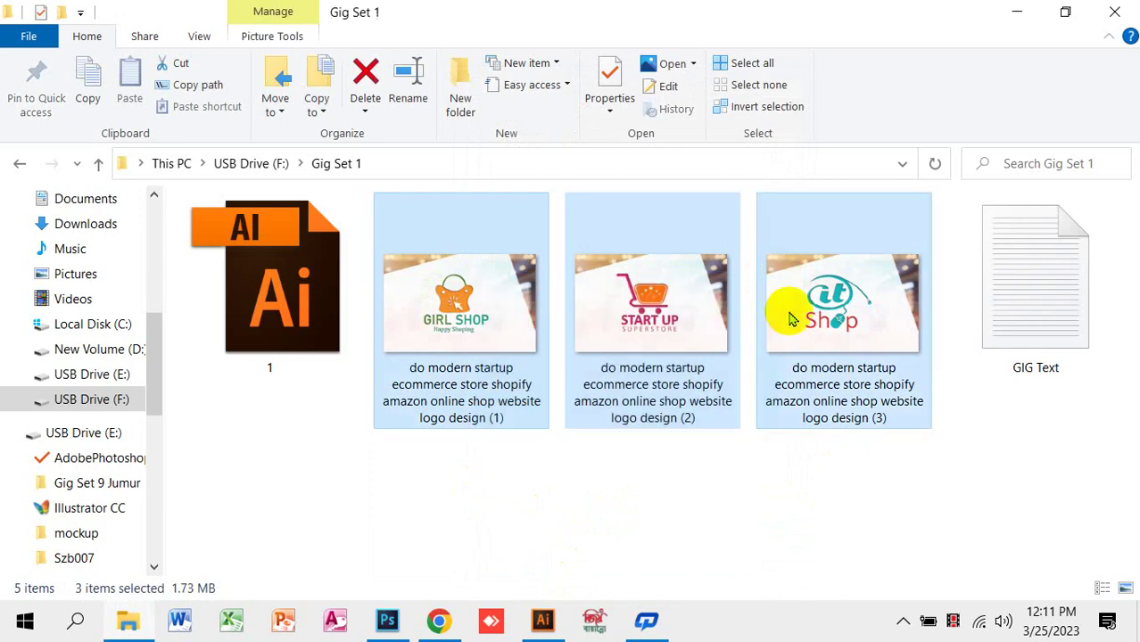
left_click_drag(884, 470, 485, 306)
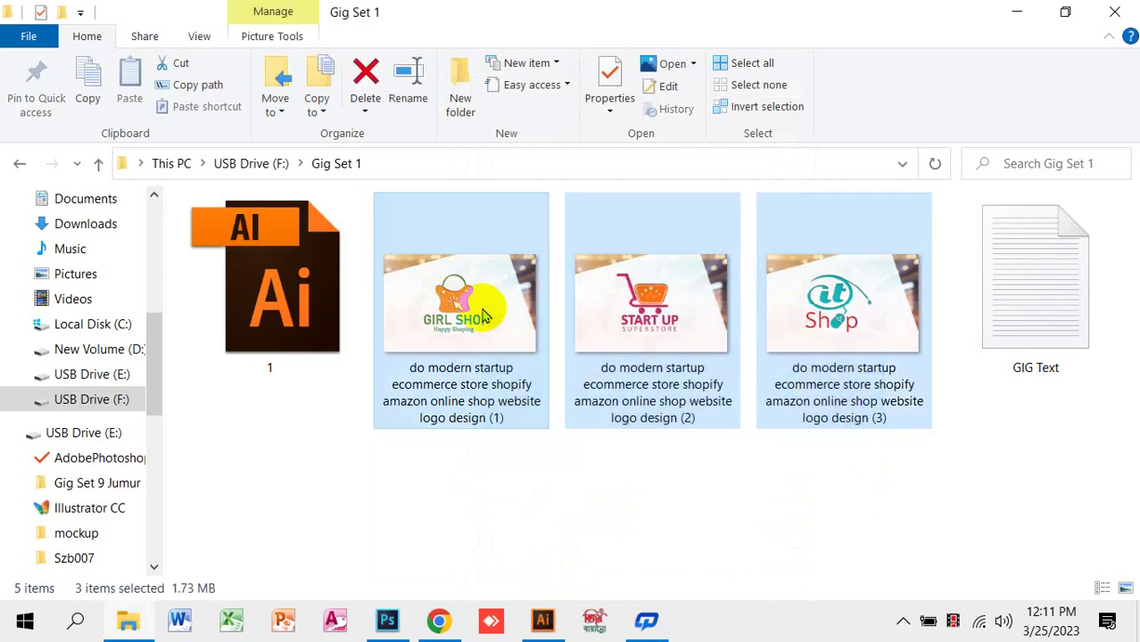
mouse_move(459, 304)
left_click(474, 460)
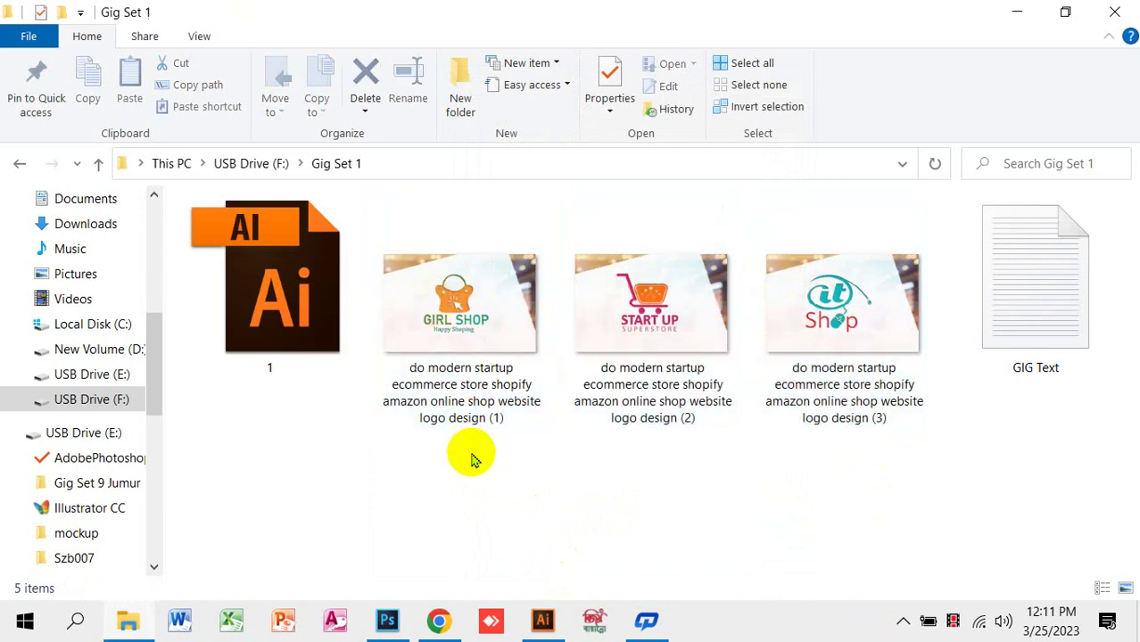
left_click_drag(850, 456, 457, 284)
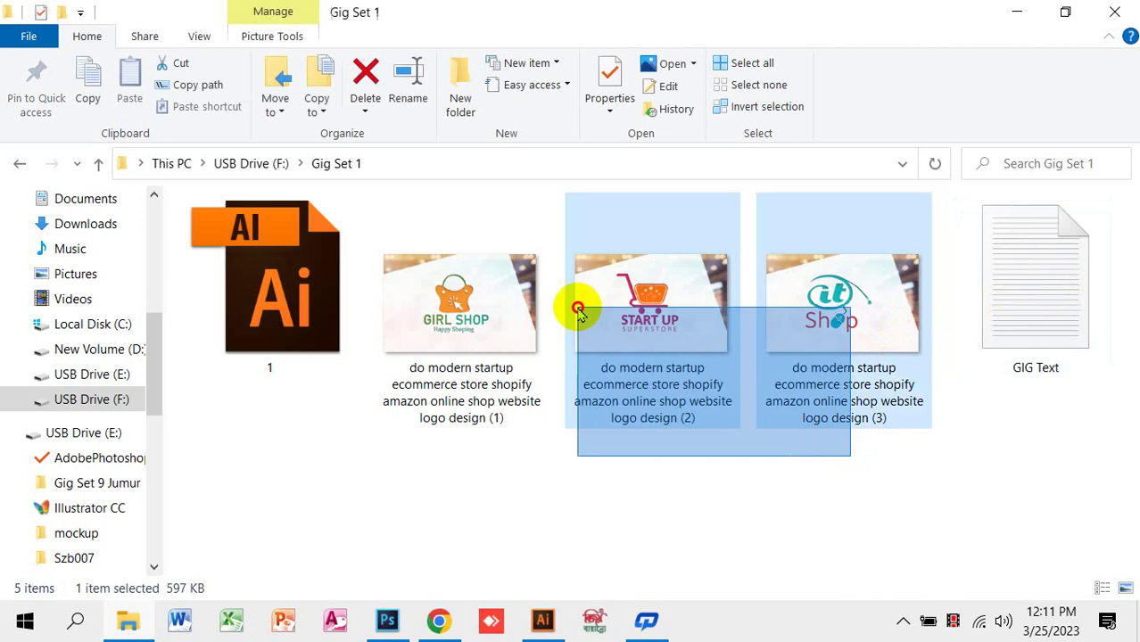
left_click(509, 454)
mouse_move(485, 457)
left_mouse_down()
mouse_move(843, 440)
mouse_move(662, 375)
mouse_move(420, 319)
left_mouse_up()
left_click(502, 498)
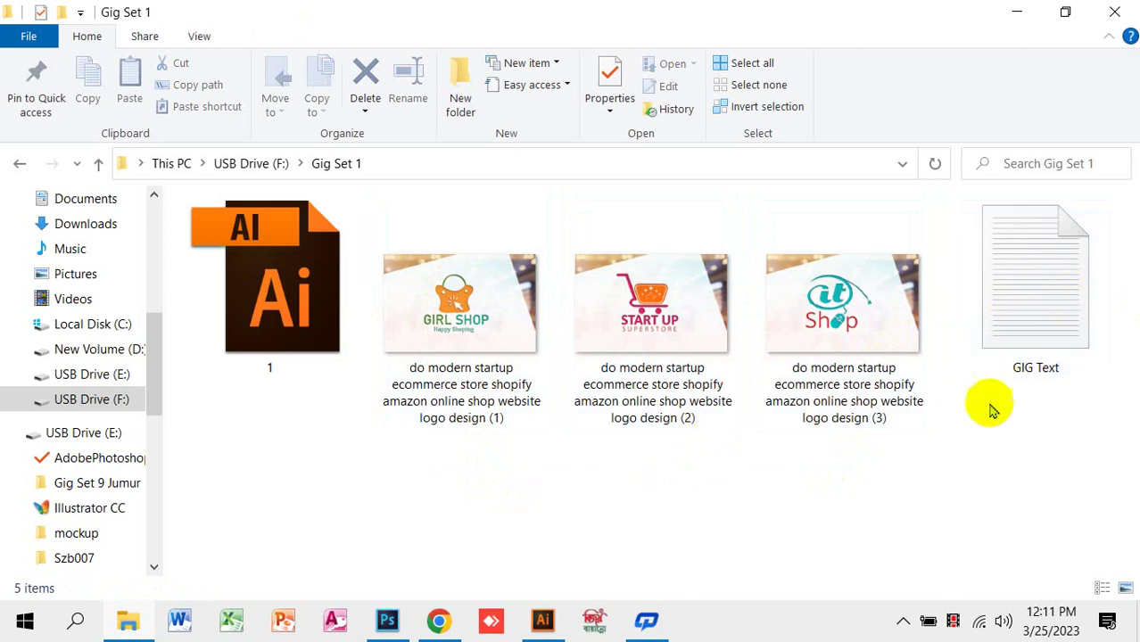
Step: Browse the USB Drive (F:) folders, including Gig Set 1 and New folder, then close File Explorer
key("alt+Up")
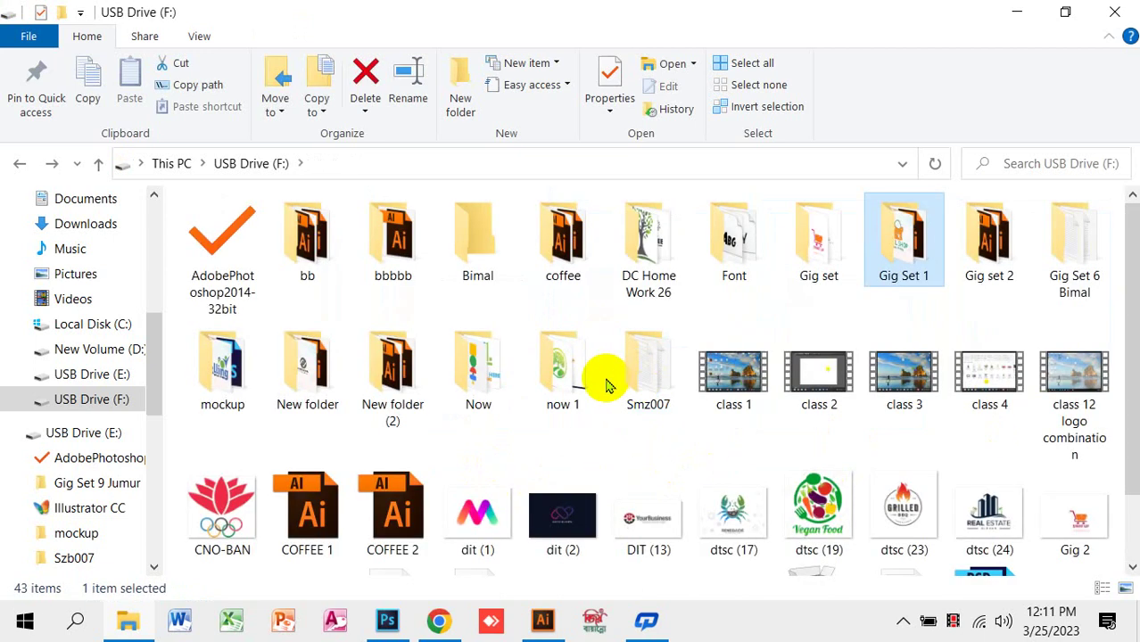
key("Left")
double_click(883, 250)
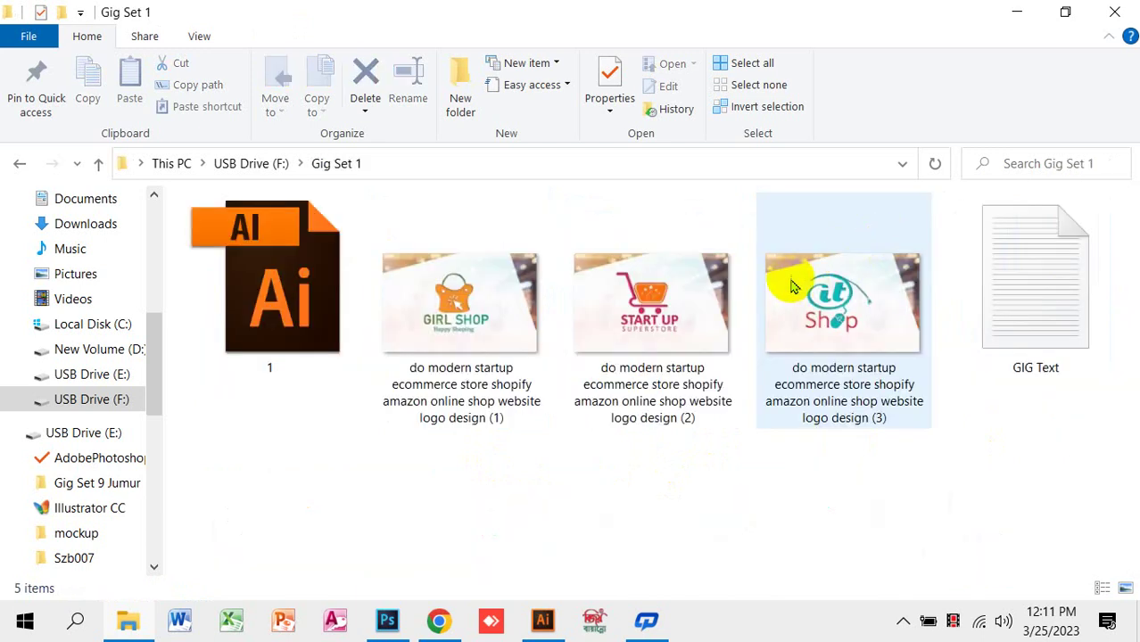
key("alt+Up")
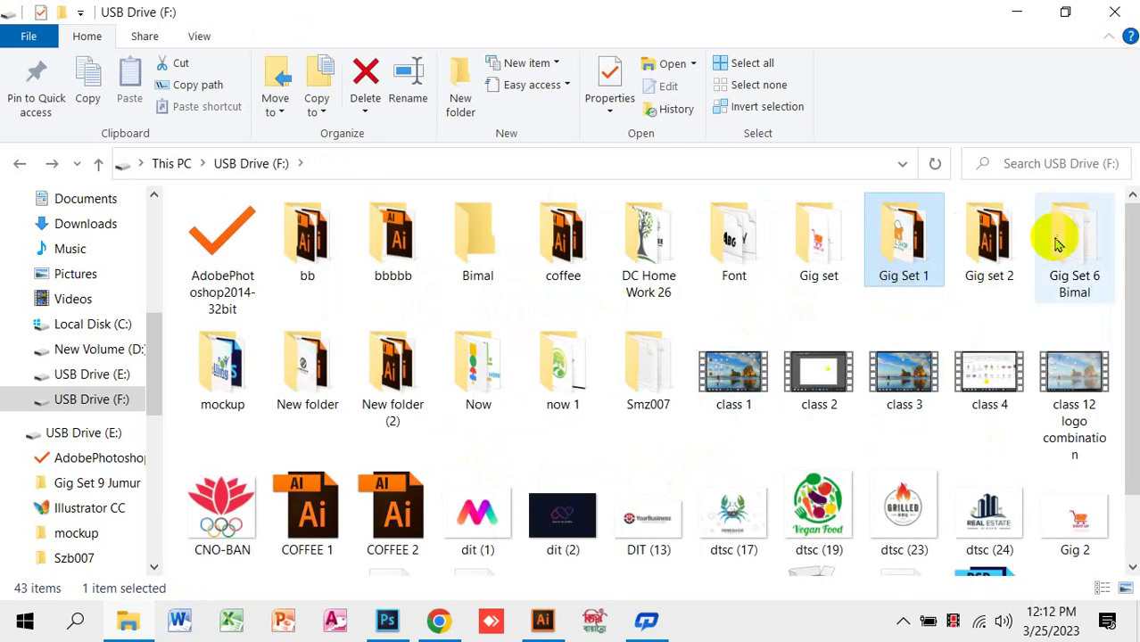
left_click(330, 383)
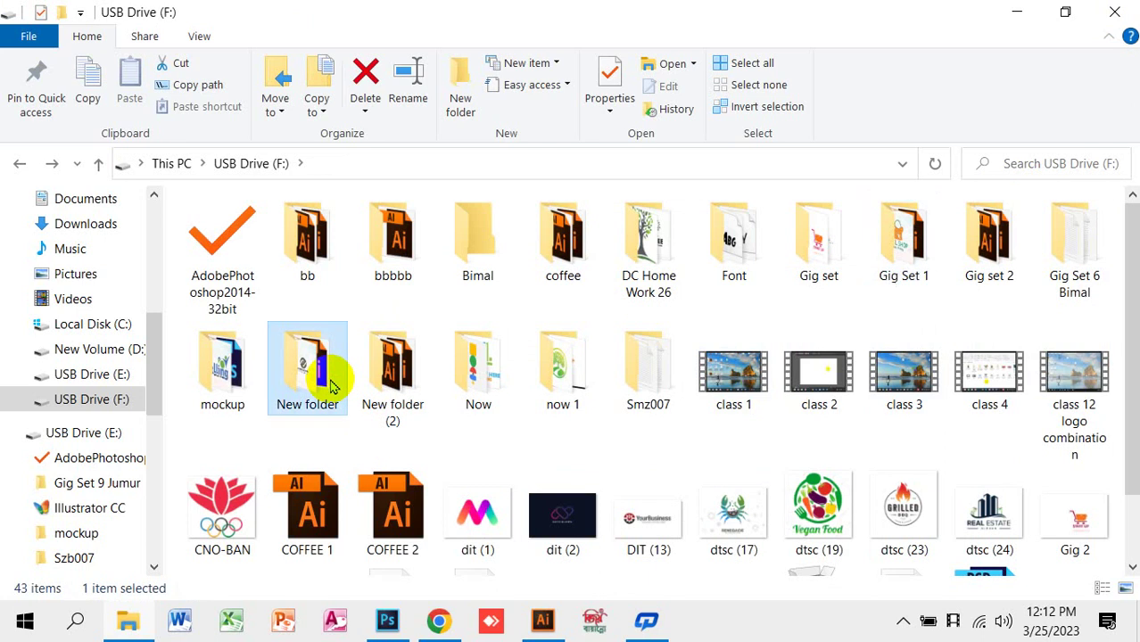
double_click(884, 263)
left_click(1115, 12)
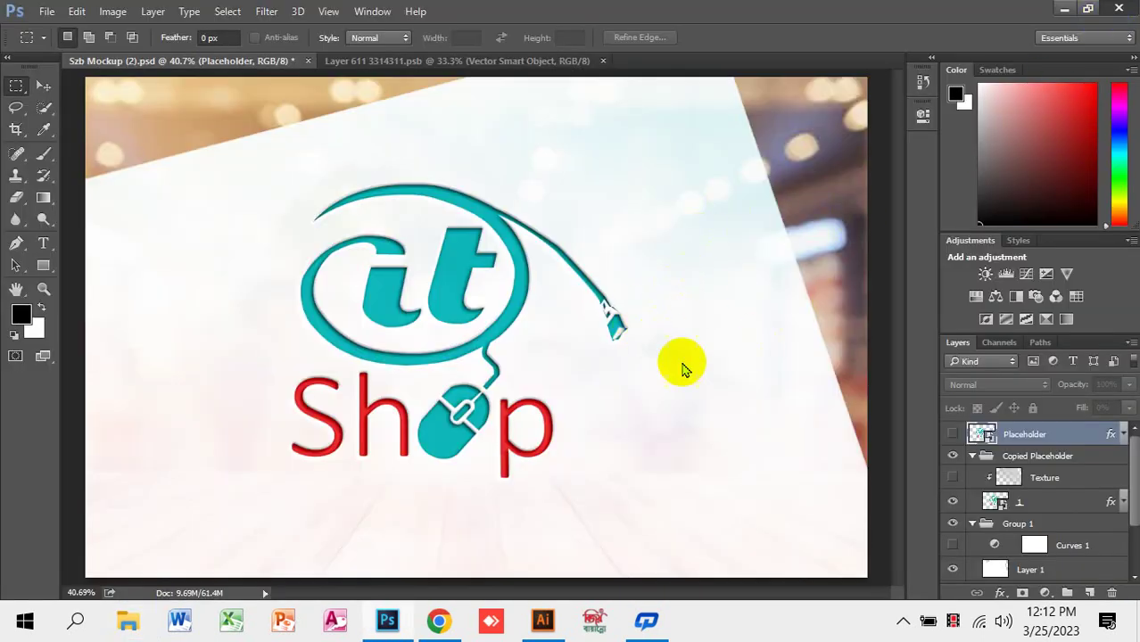
Step: Close the extra Photoshop document without saving its changes
left_click(129, 627)
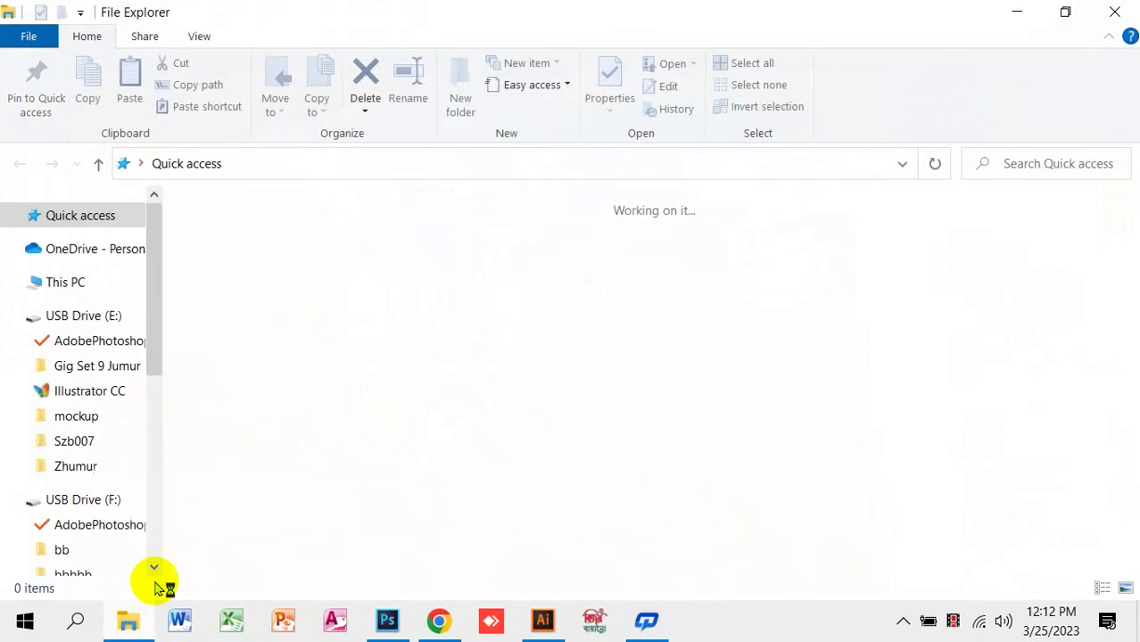
key("ctrl+q")
left_click(561, 248)
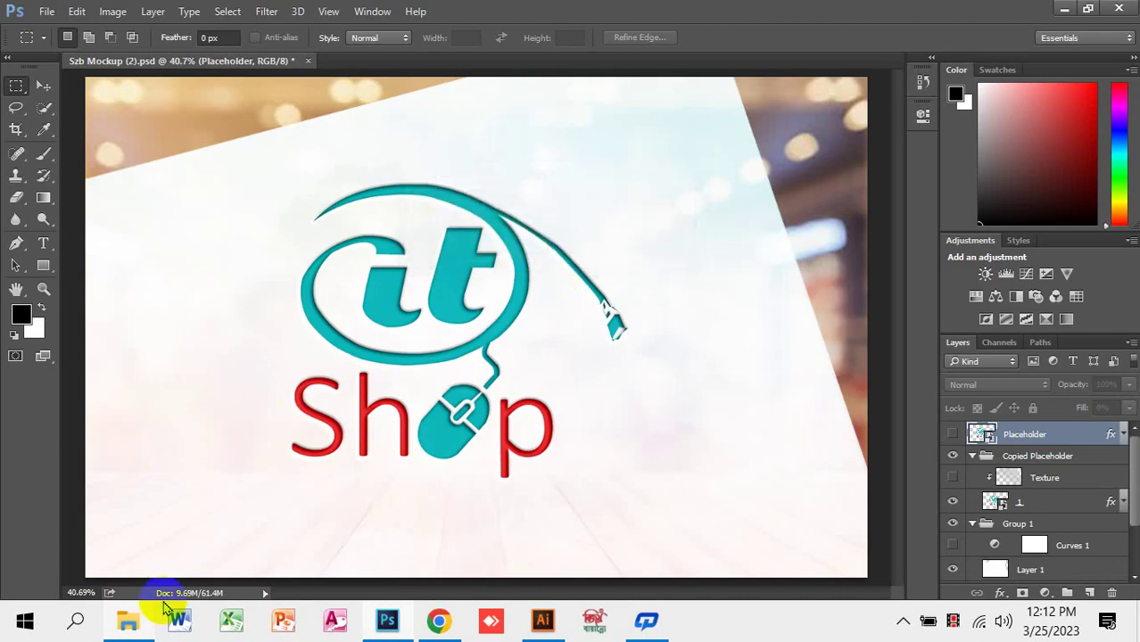
Step: Return File Explorer to the USB Drive (F:) root via the navigation pane
left_click(127, 622)
scroll(127, 382, "down", 1)
scroll(107, 491, "down", 3)
scroll(107, 491, "down", 1)
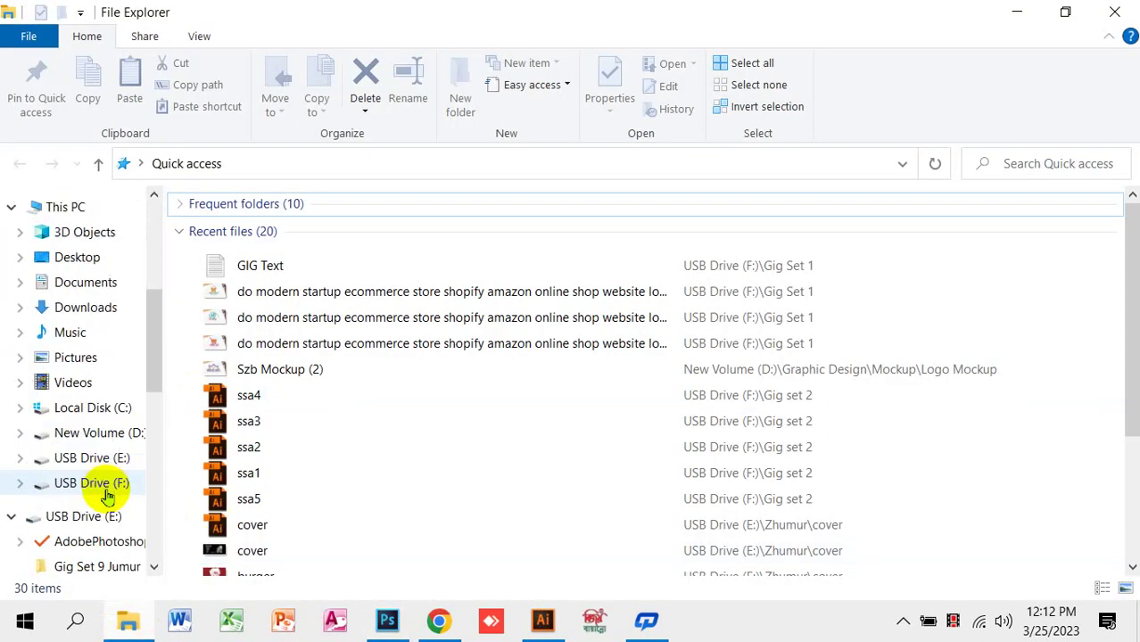
left_click(85, 458)
left_click(90, 483)
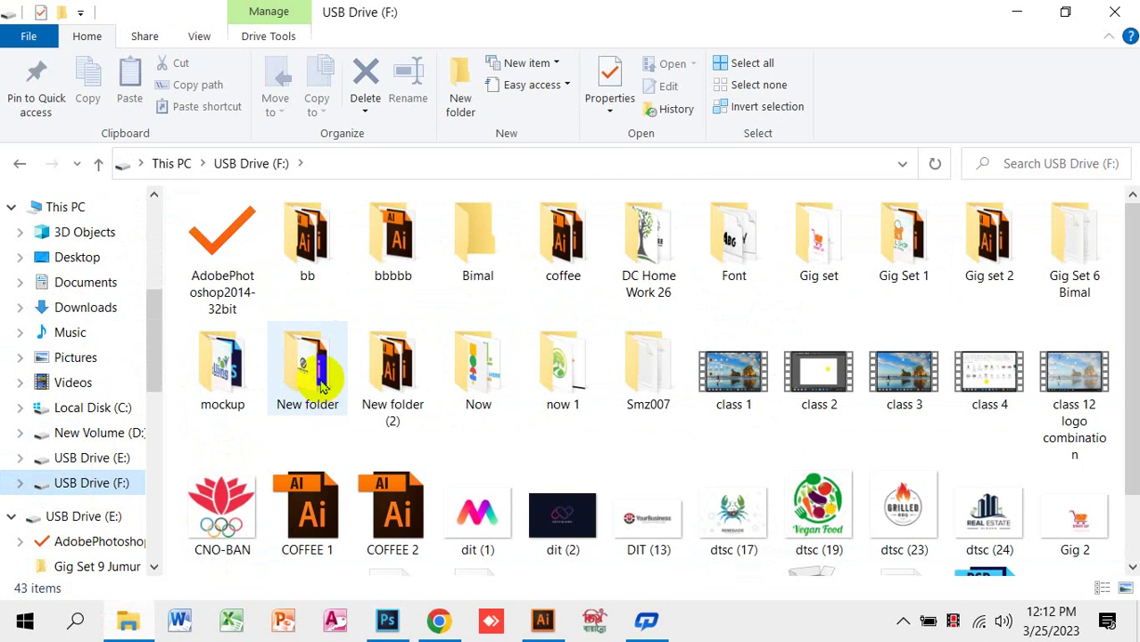
double_click(323, 384)
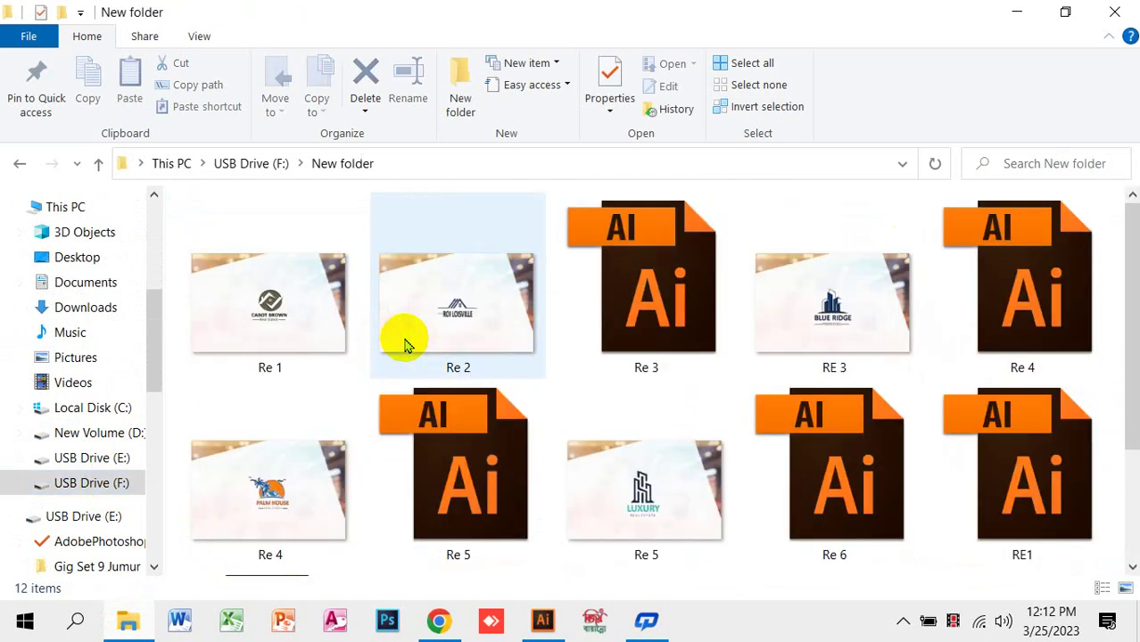
scroll(624, 384, "down", 2)
double_click(493, 522)
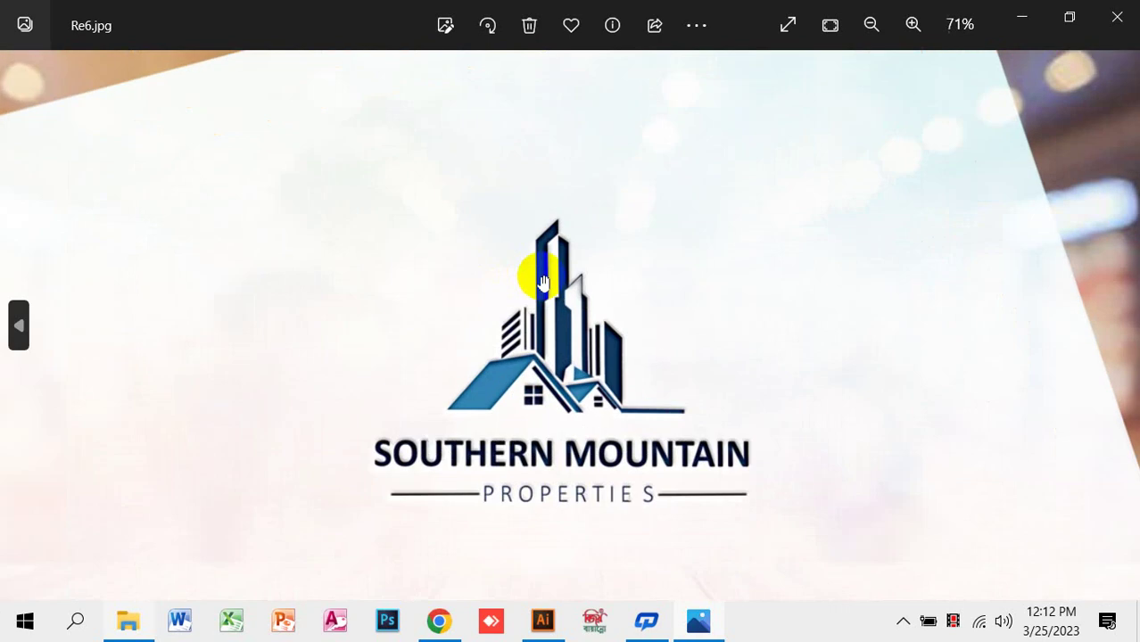
scroll(606, 326, "down", 2)
key("Left")
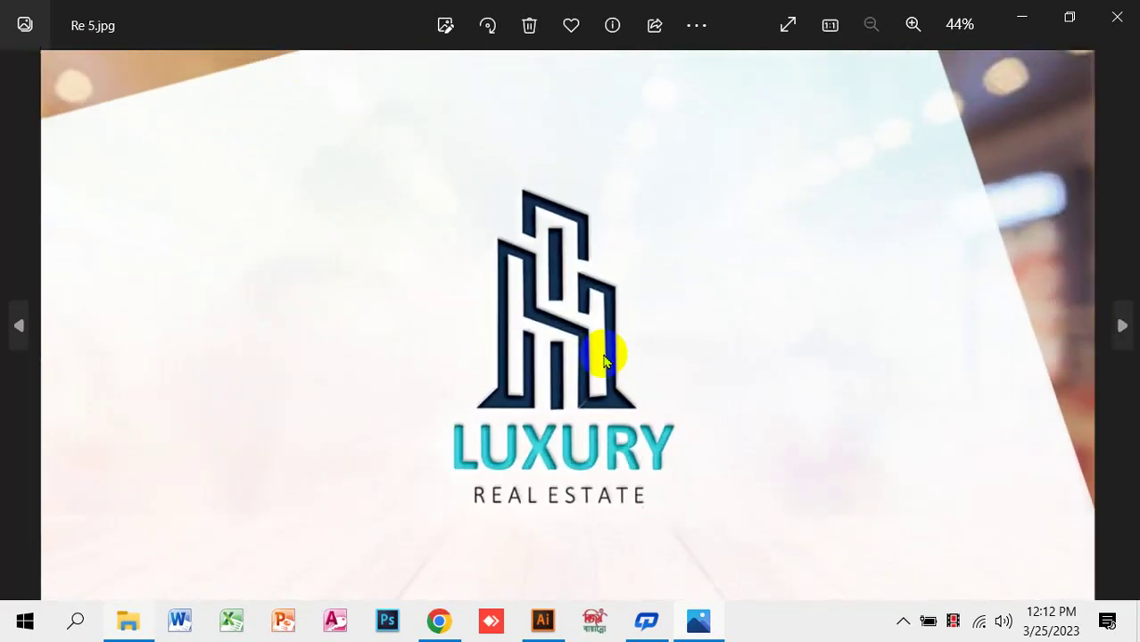
key("Left")
scroll(609, 361, "down", 2)
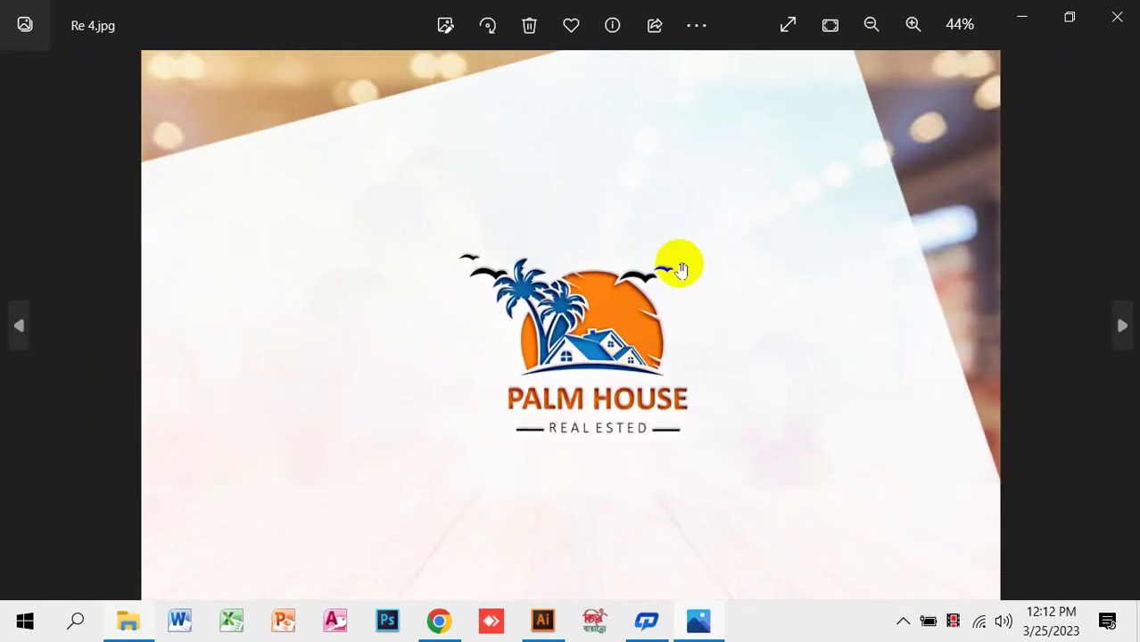
key("Left")
key("Left")
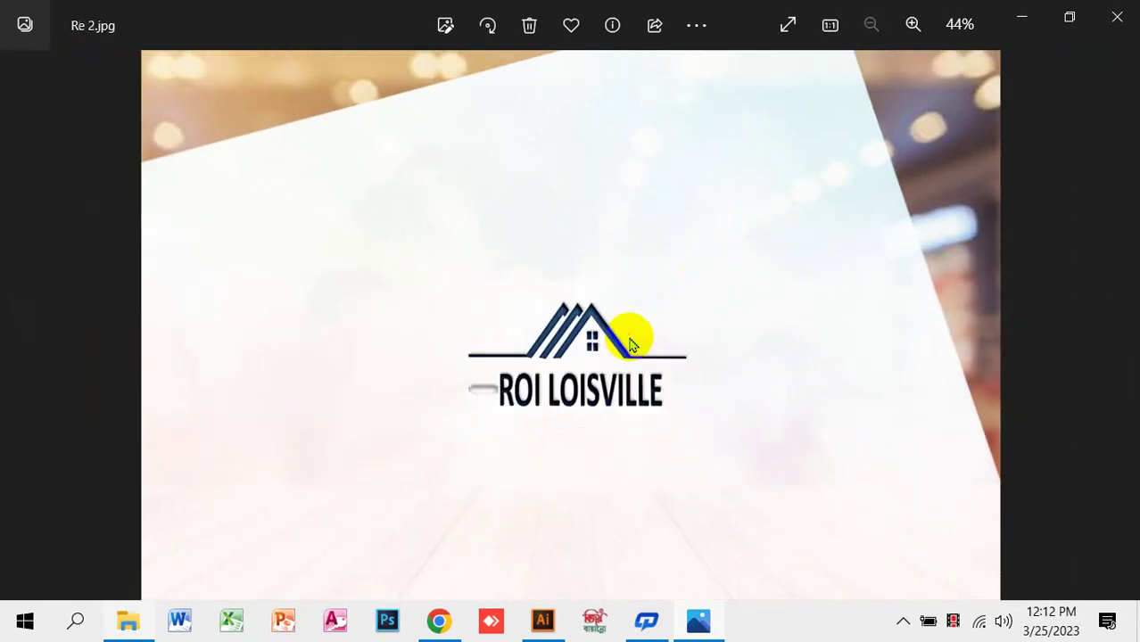
key("Left")
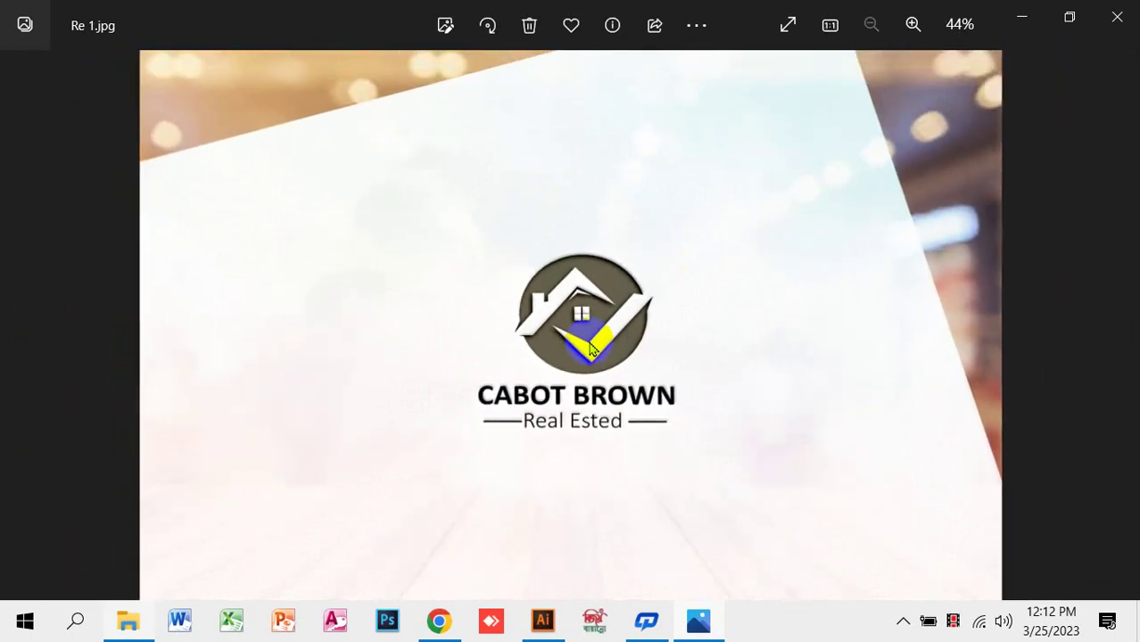
key("Right")
key("Right")
key("Right")
key("Right")
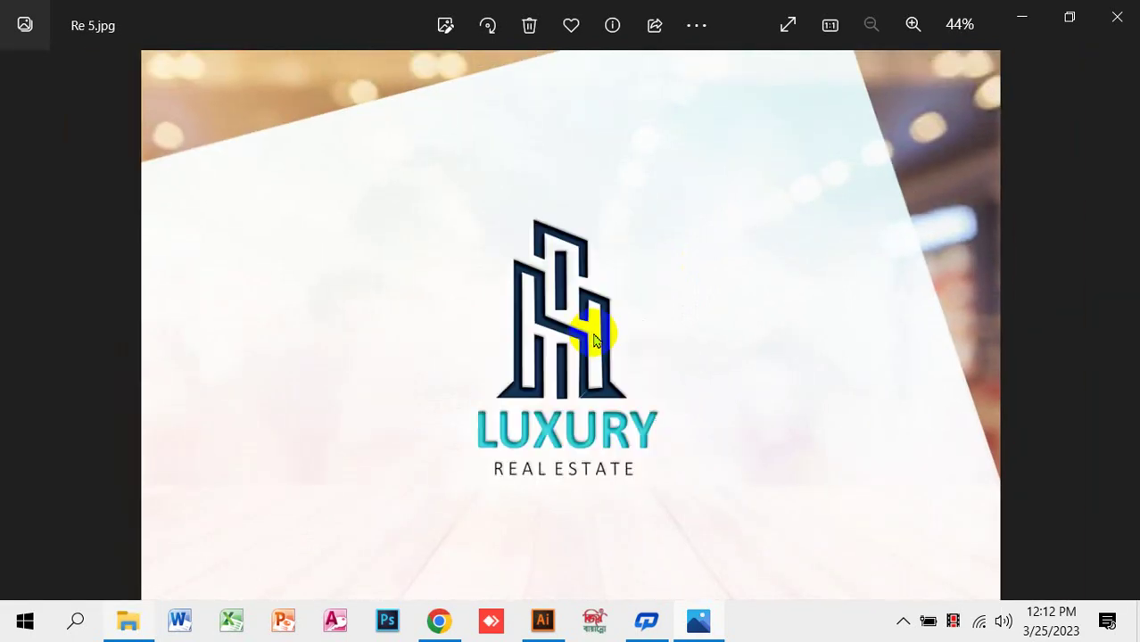
key("Right")
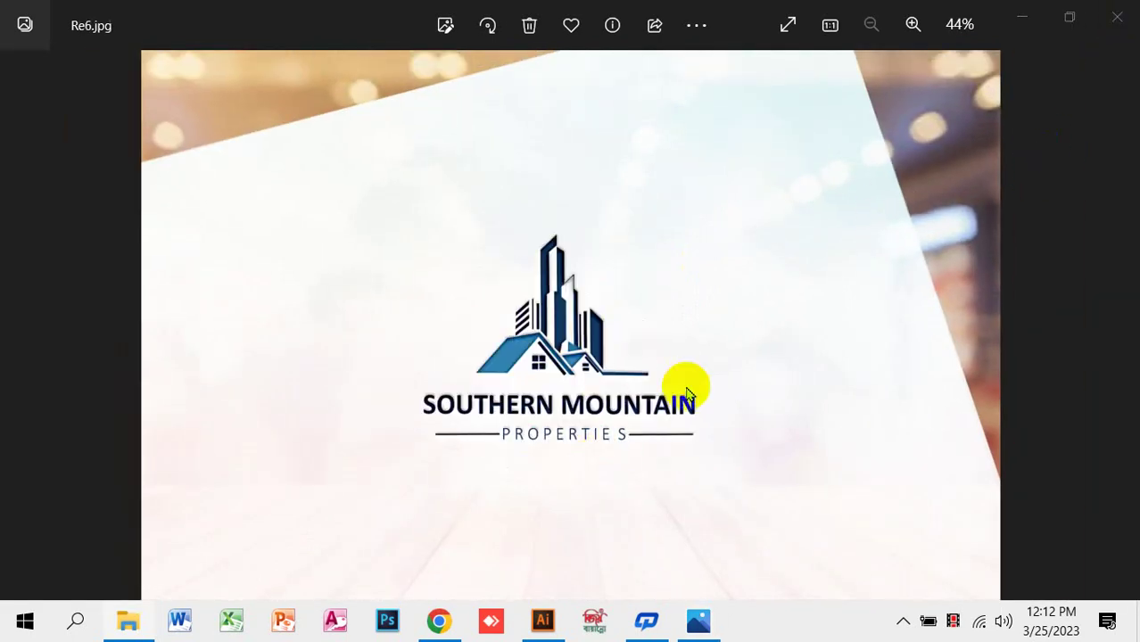
left_click(1116, 14)
left_click(639, 422)
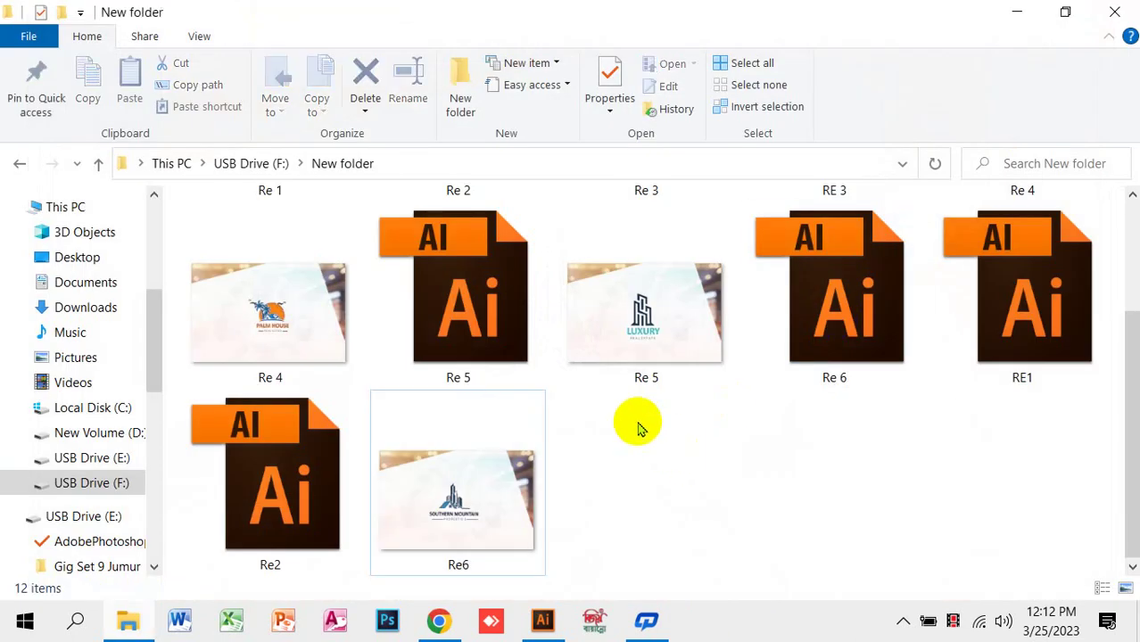
scroll(639, 420, "up", 2)
scroll(638, 417, "down", 2)
key("BackSpace")
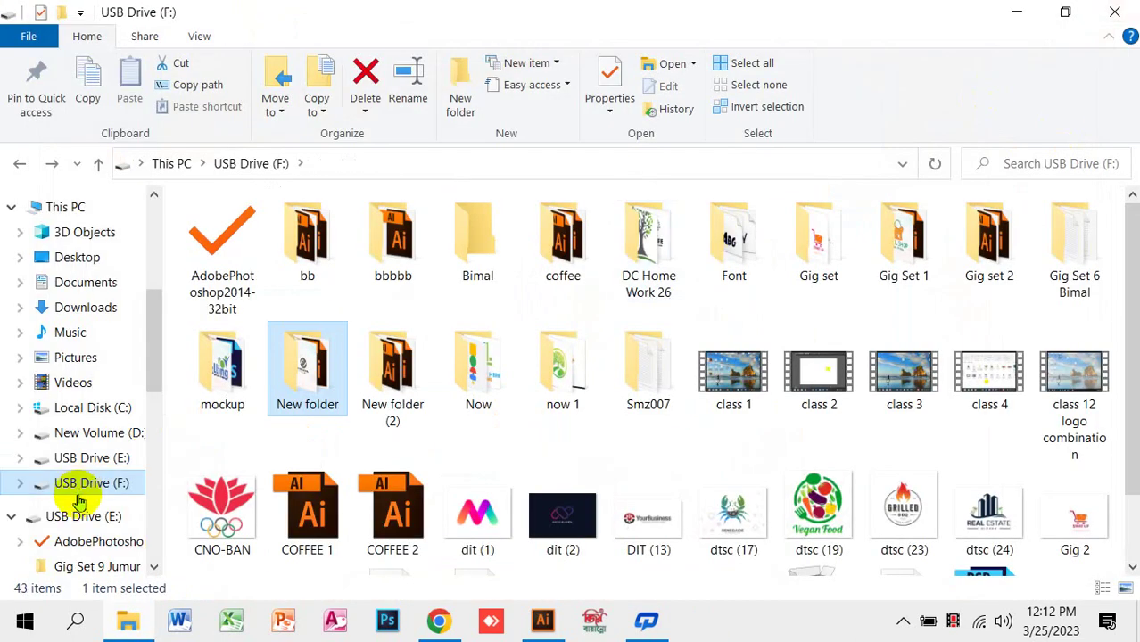
Step: Dismiss the drive-problem notification, open USB Drive (H:) from This PC and jump to the food logo folder
left_click(92, 458)
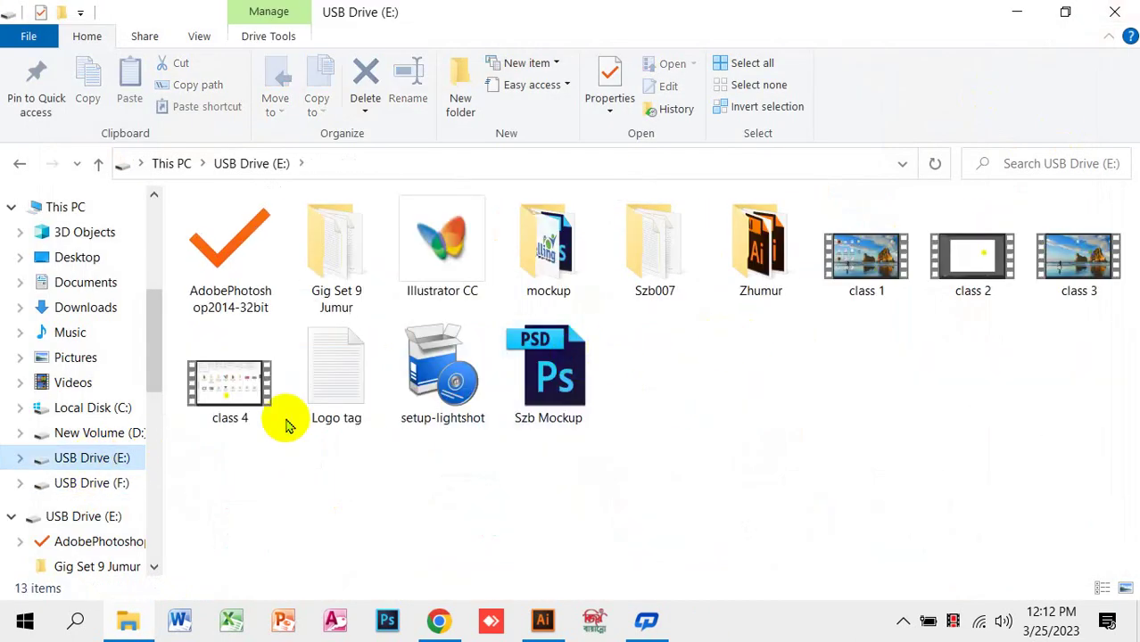
key("alt+Up")
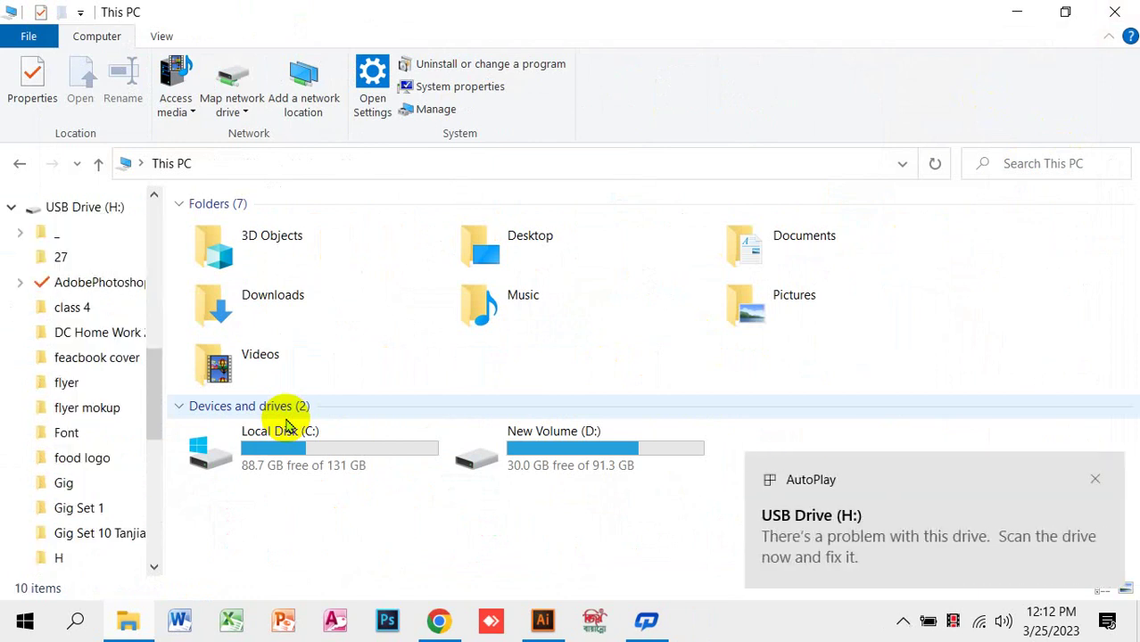
left_click(1096, 480)
double_click(268, 505)
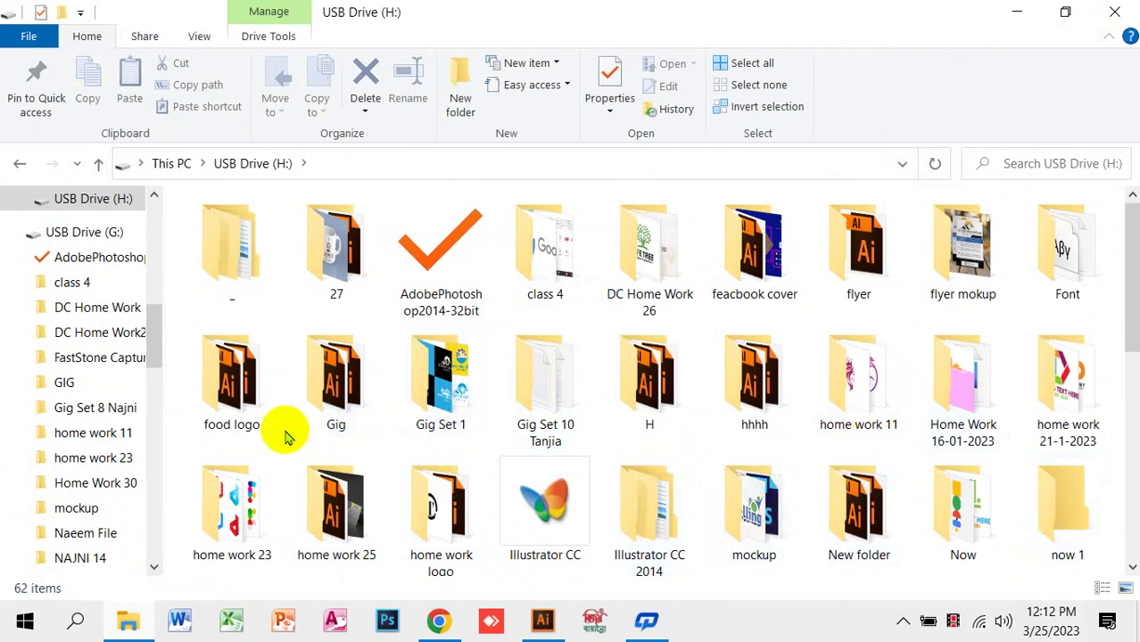
scroll(873, 361, "down", 1)
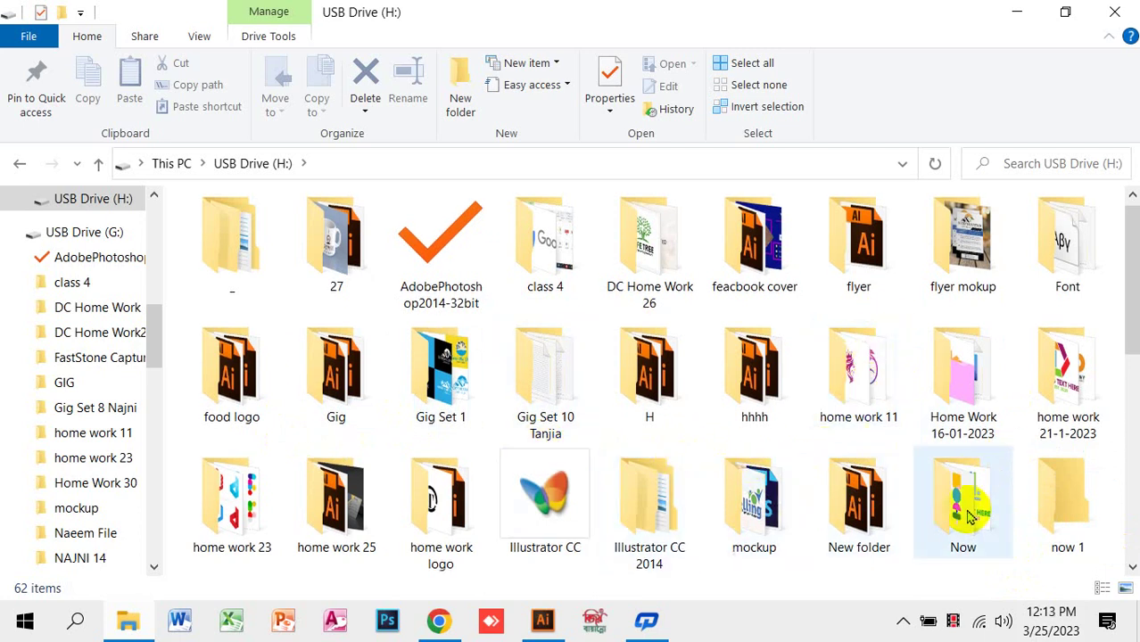
key("f")
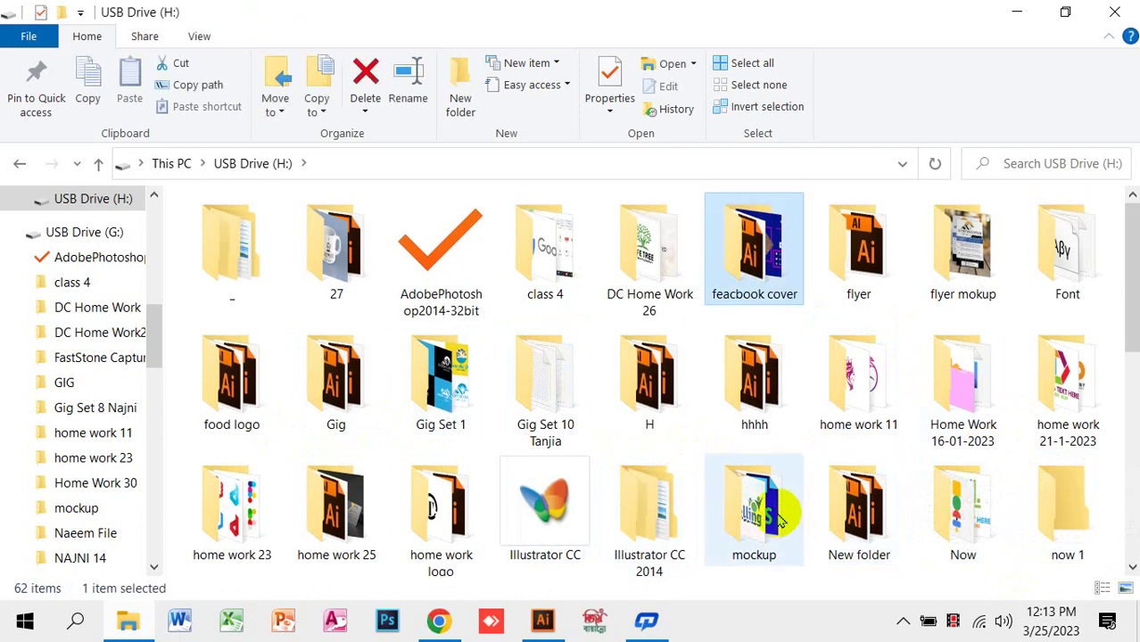
key("f")
key("f")
key("f")
key("f")
key("f")
key("f")
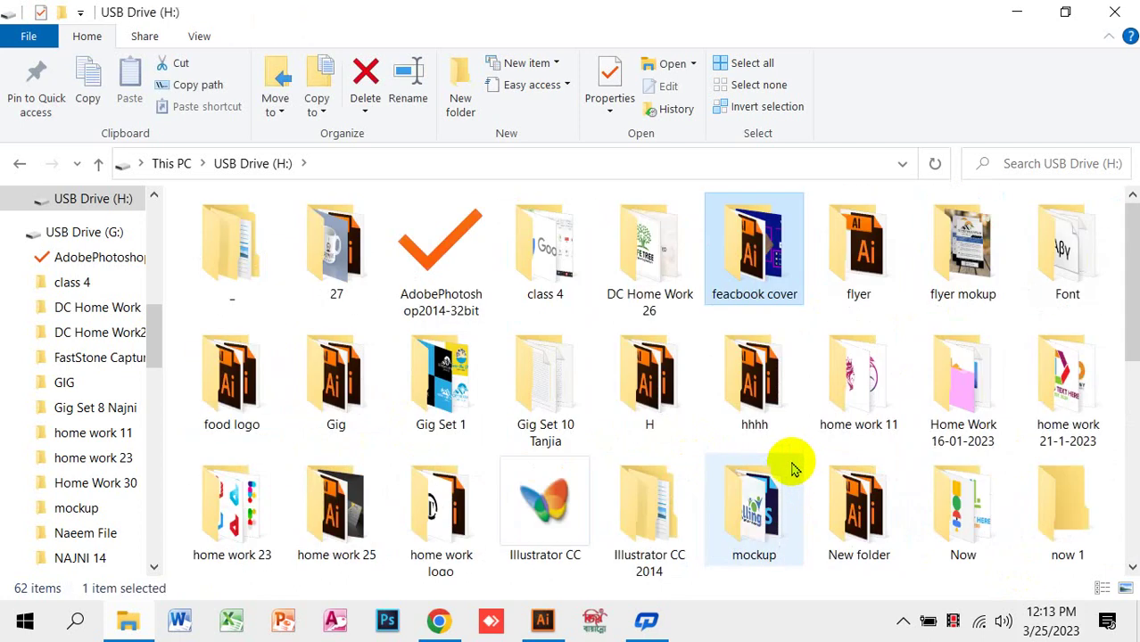
key("f")
key("f")
key("f")
key("f")
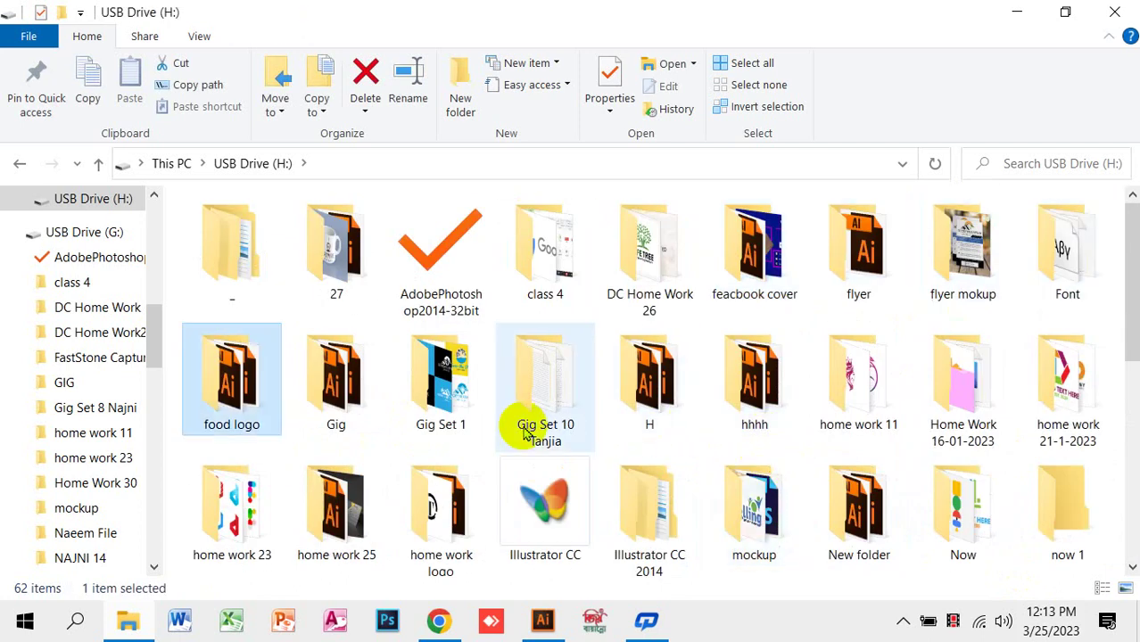
Step: Open the four AI files from the food logo folder in Illustrator
left_click(255, 411)
double_click(255, 411)
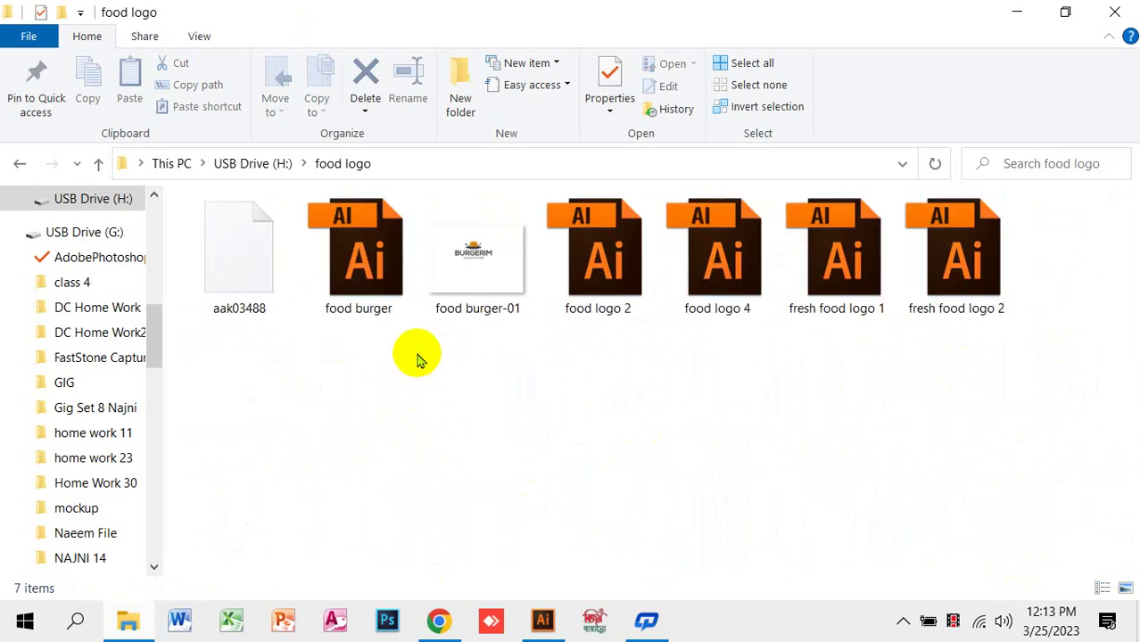
left_click_drag(593, 362, 1013, 209)
right_click(945, 239)
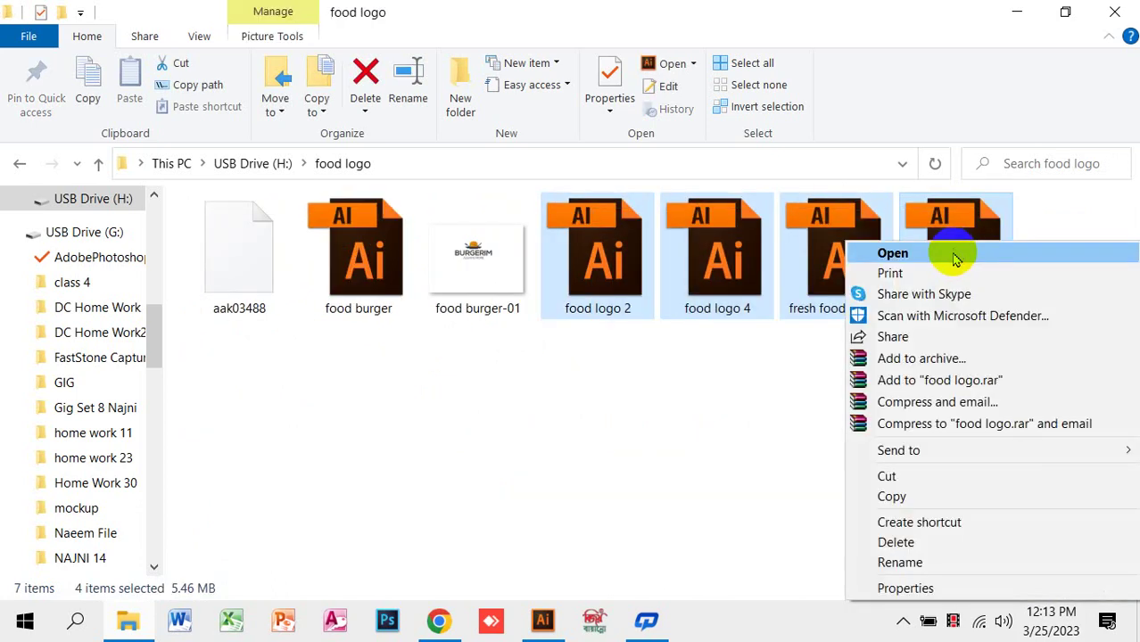
left_click(953, 253)
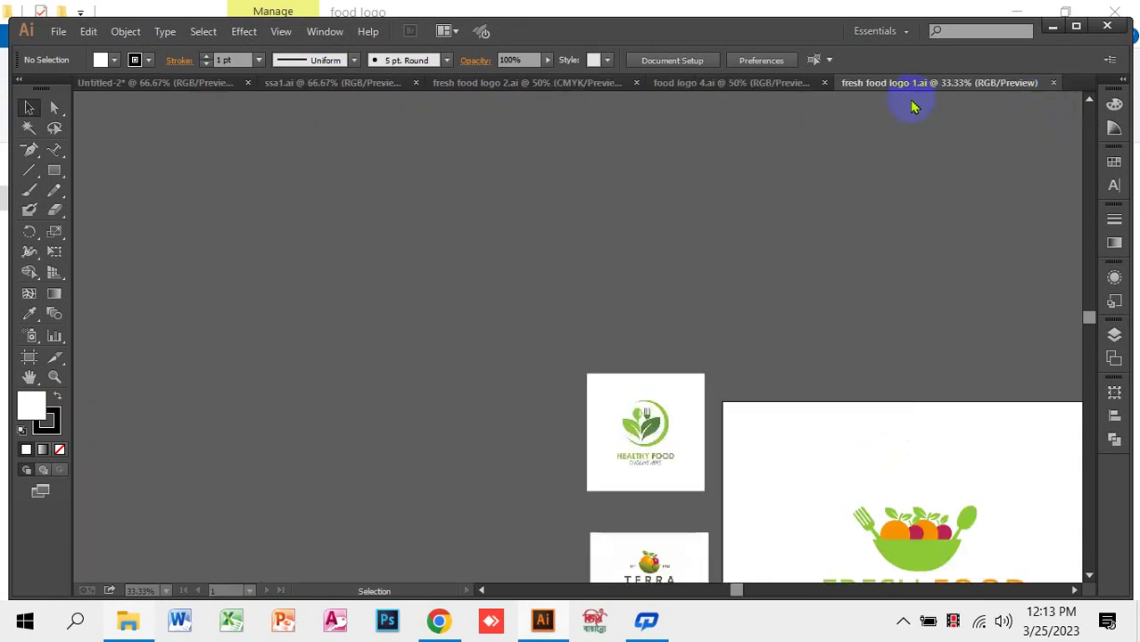
Step: Close all Illustrator documents, including ssa1.ai and the unsaved Untitled-2
left_click(1054, 83)
left_click(844, 83)
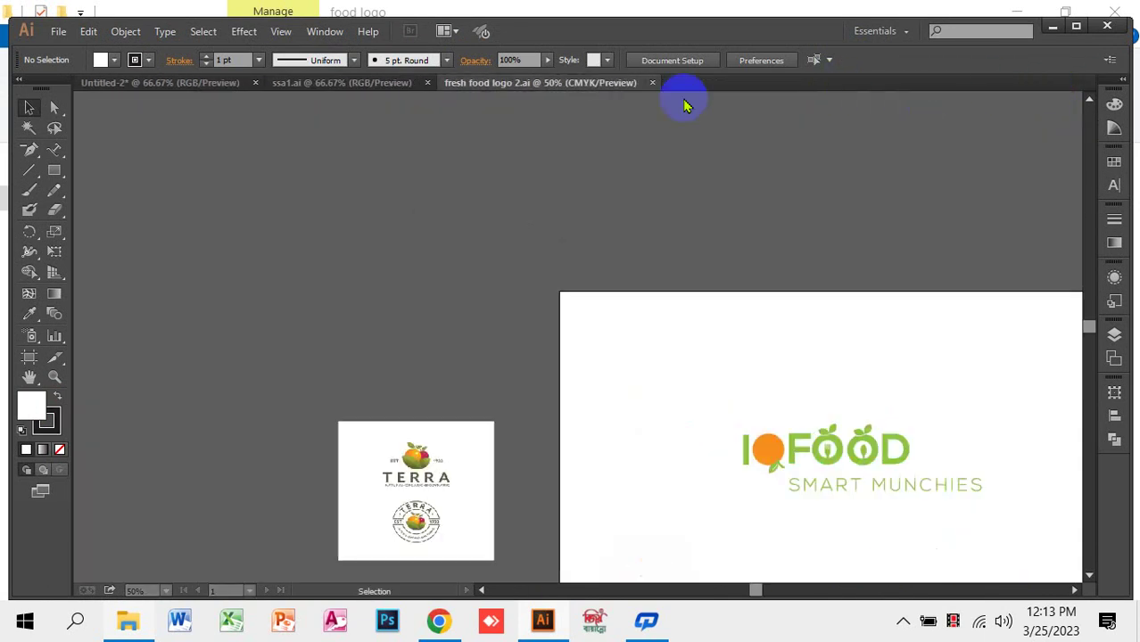
left_click(652, 84)
left_click(427, 84)
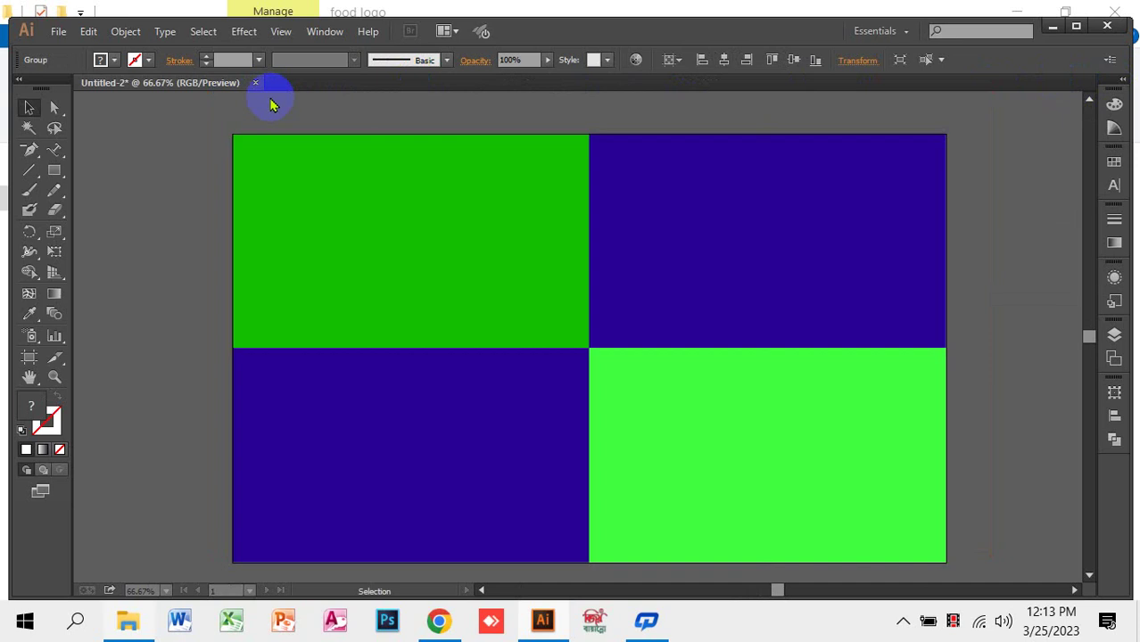
left_click(256, 83)
left_click(675, 341)
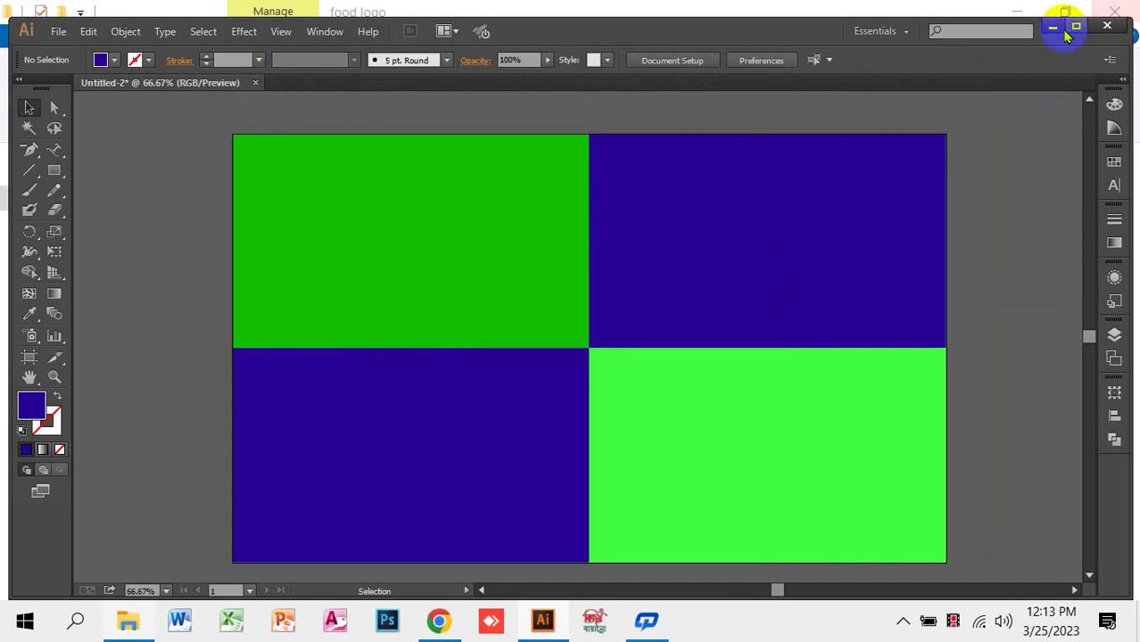
Step: Open food logo iii from the USB Drive (H:) root
left_click(1051, 26)
key("BackSpace")
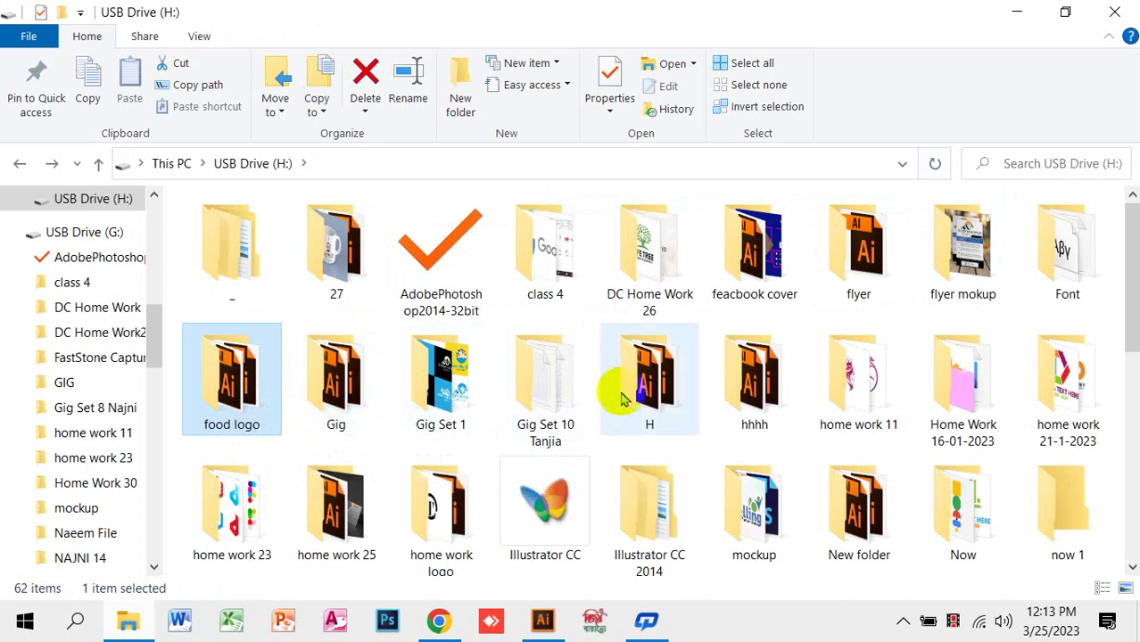
scroll(614, 406, "down", 1)
scroll(614, 406, "down", 5)
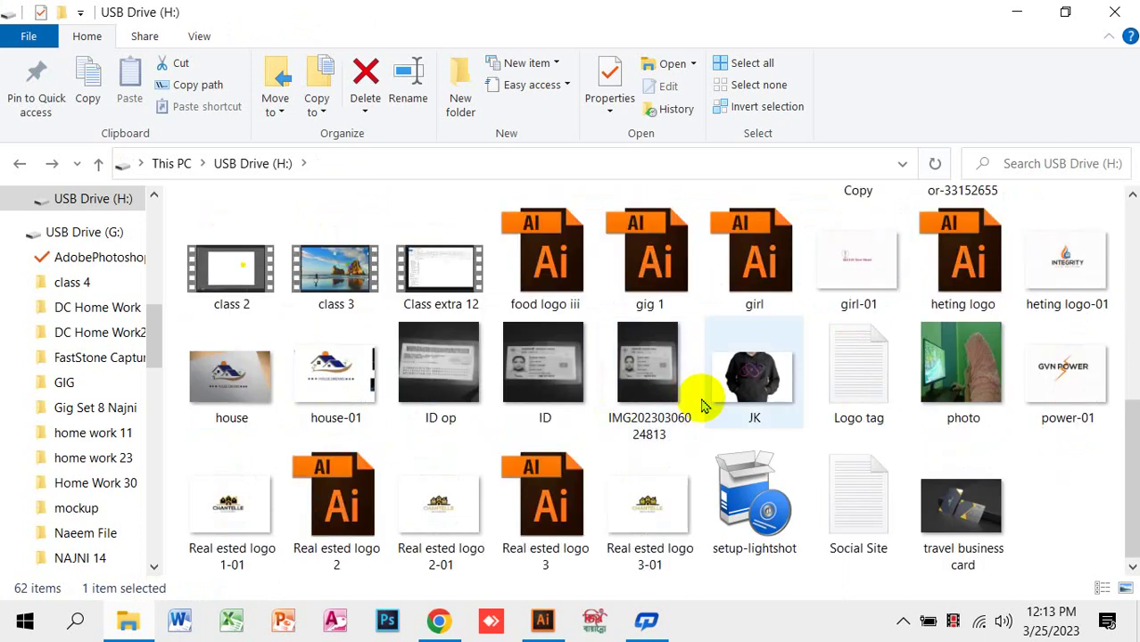
double_click(553, 255)
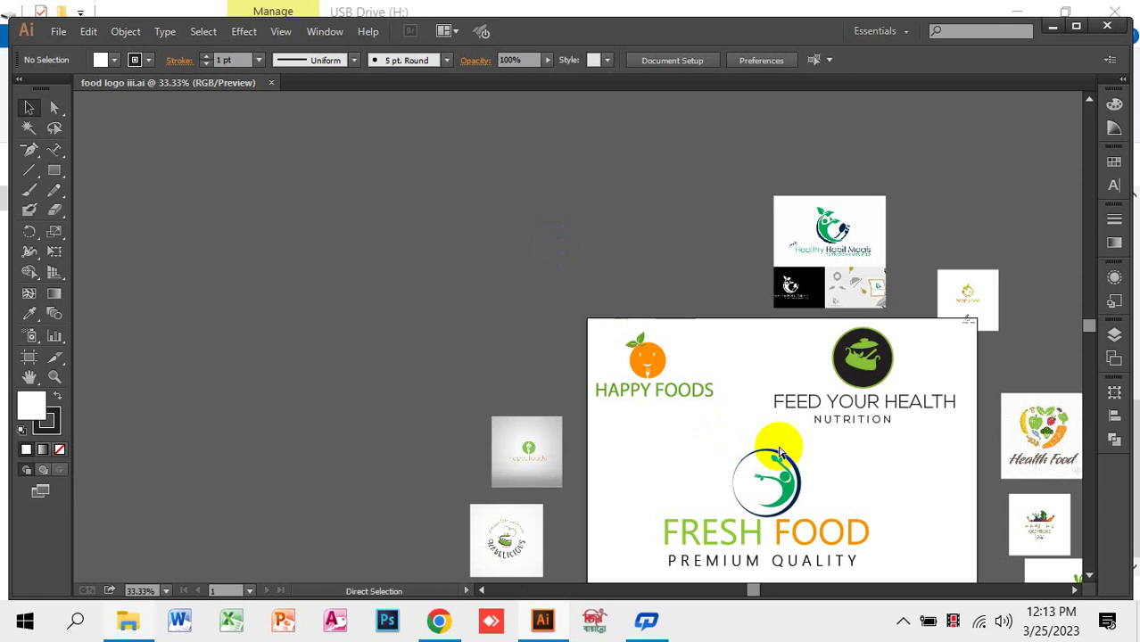
Step: Fit the food logo artboard and inspect the FRESH FOOD, HAPPY FOODS and FEED YOUR HEALTH texts
key("ctrl+0")
left_click_drag(728, 422, 752, 395)
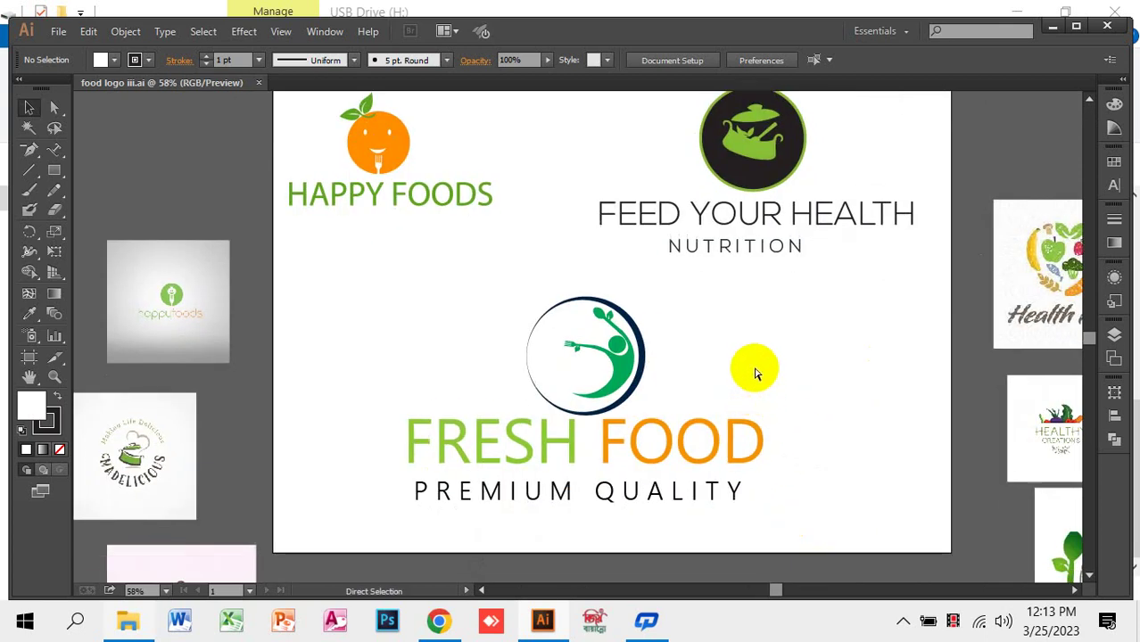
key("ctrl+1")
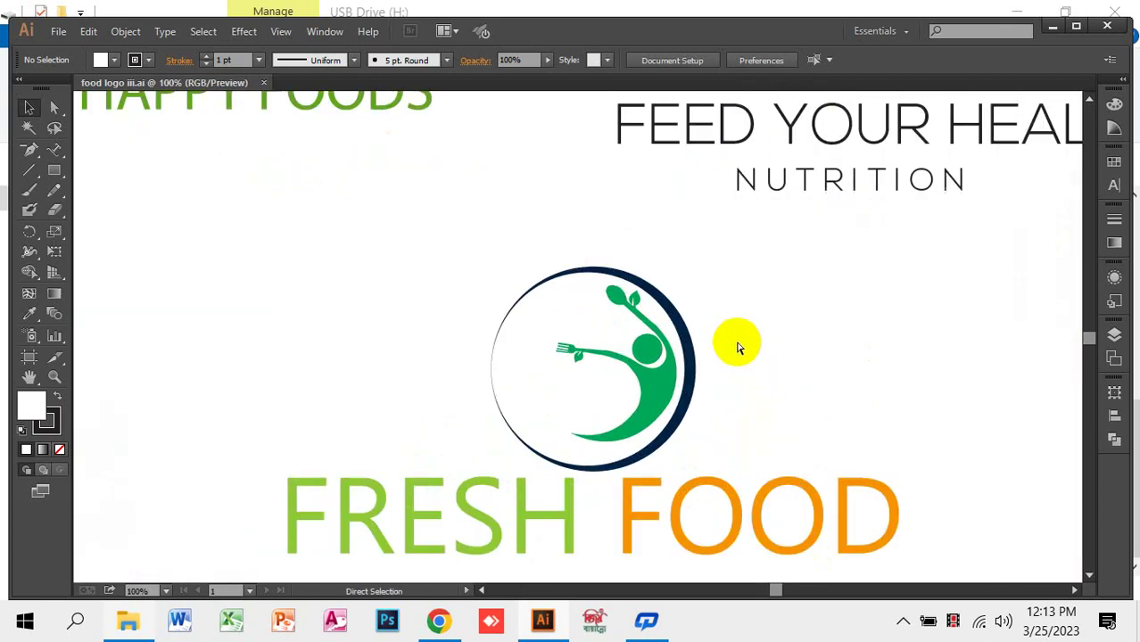
scroll(737, 348, "down", 1, "alt")
left_click(667, 408)
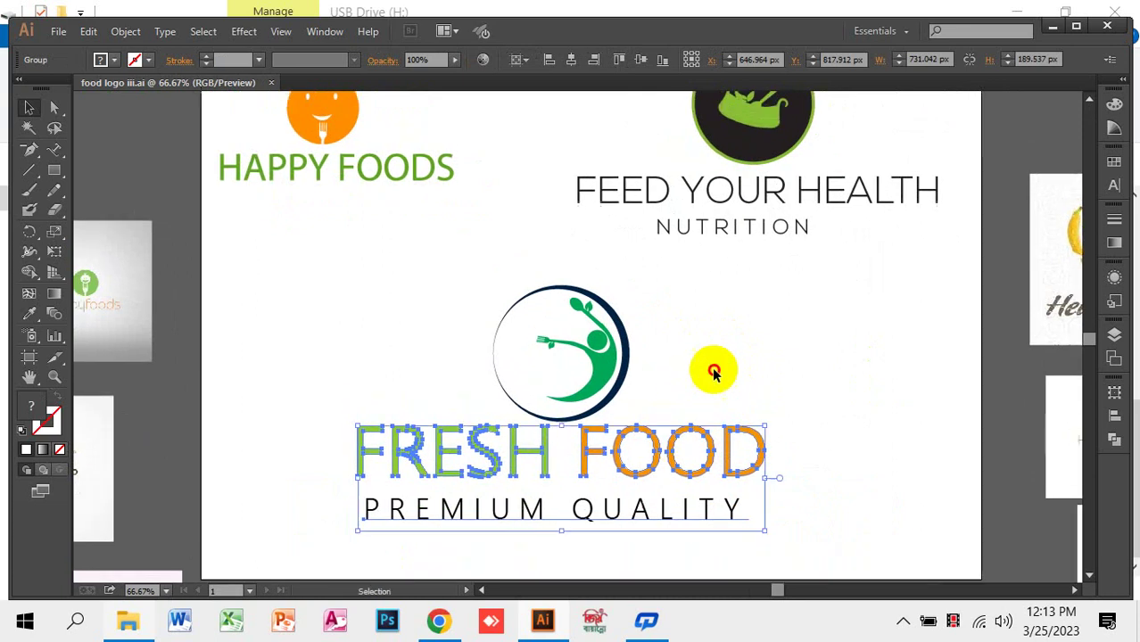
left_click(692, 400)
scroll(390, 280, "up", 2)
left_click(400, 236)
scroll(462, 373, "right", 3)
scroll(461, 373, "down", 1)
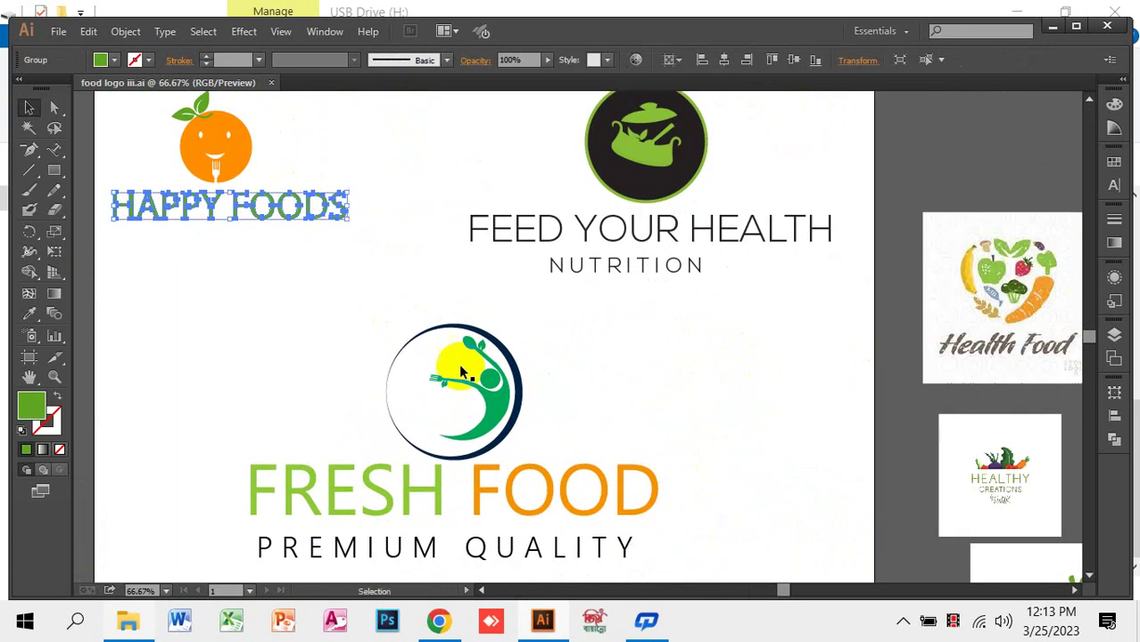
left_click(542, 528)
left_click(669, 248)
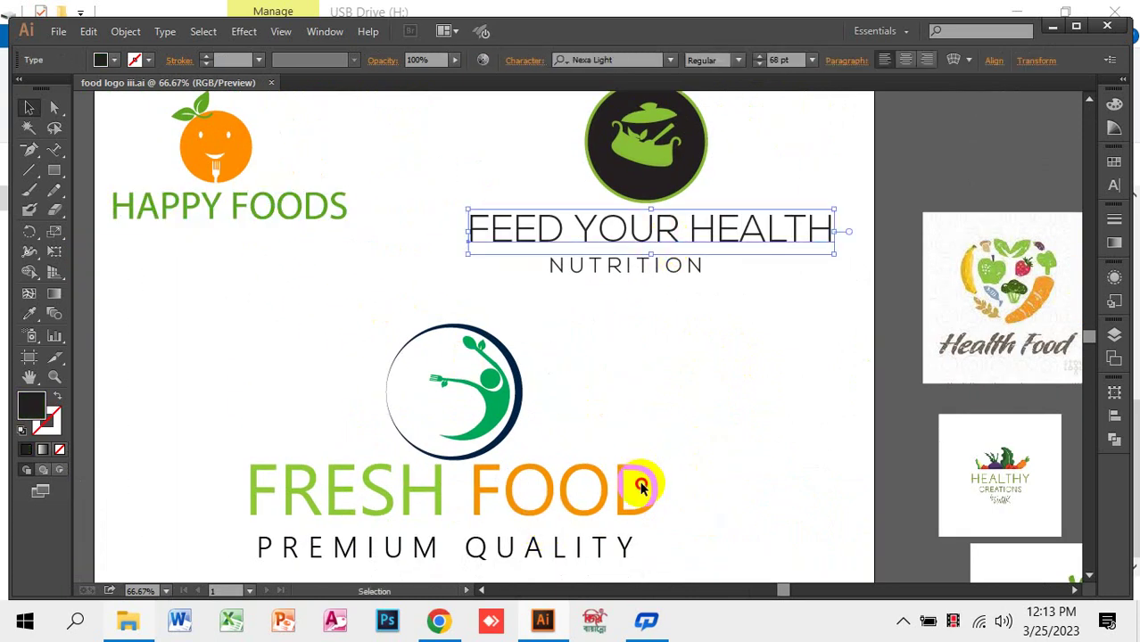
left_click(645, 479)
Step: Ungroup the FRESH FOOD lettering and check the pot logo and HAPPY FOODS mascot
left_click(651, 479)
right_click(489, 429)
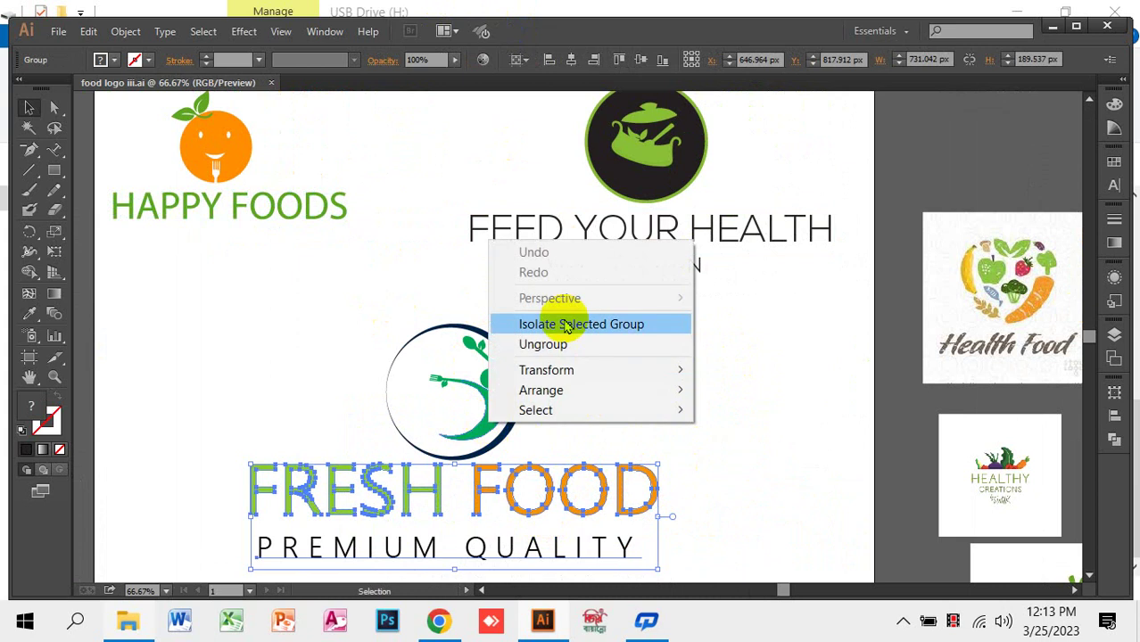
left_click(588, 345)
left_click(587, 486)
left_click(332, 211)
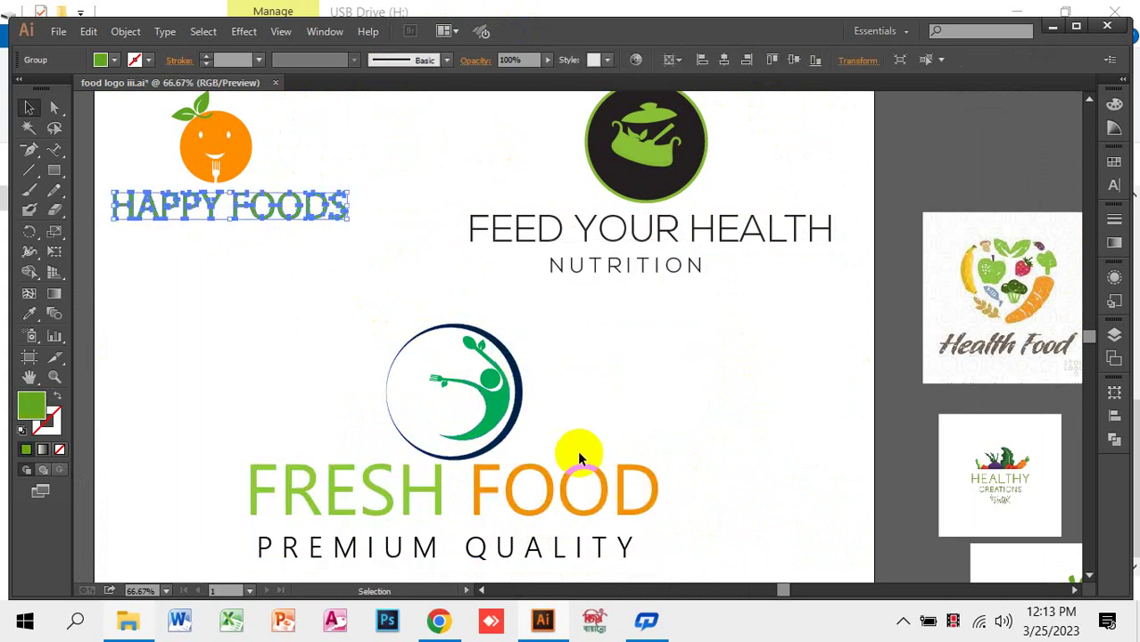
left_click_drag(608, 389, 614, 380)
scroll(624, 250, "up", 3)
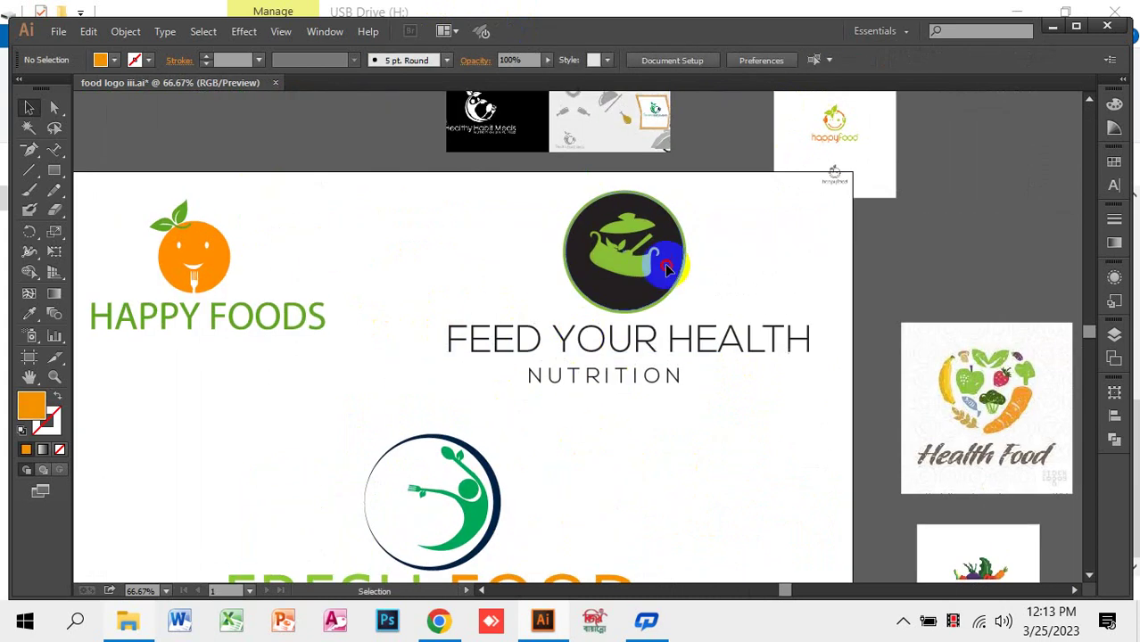
left_click(664, 254)
left_click(286, 255)
scroll(318, 353, "left", 5)
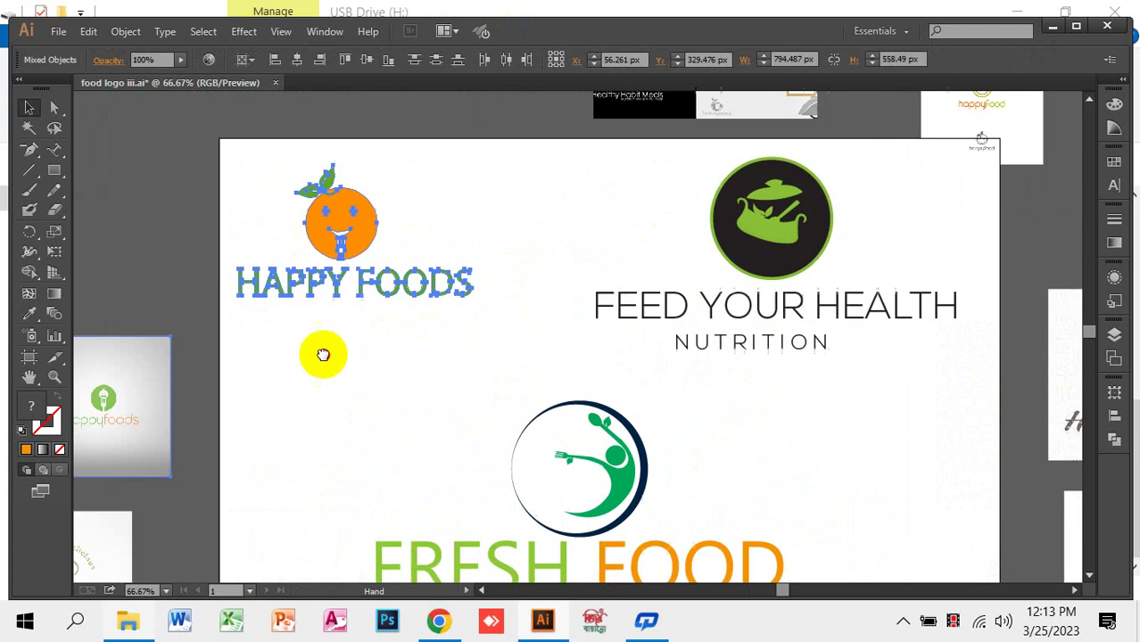
left_click_drag(526, 305, 390, 234)
left_click(445, 178)
Step: Scroll around the logo, checking the green figure group and the D of FOOD
scroll(509, 260, "up", 1)
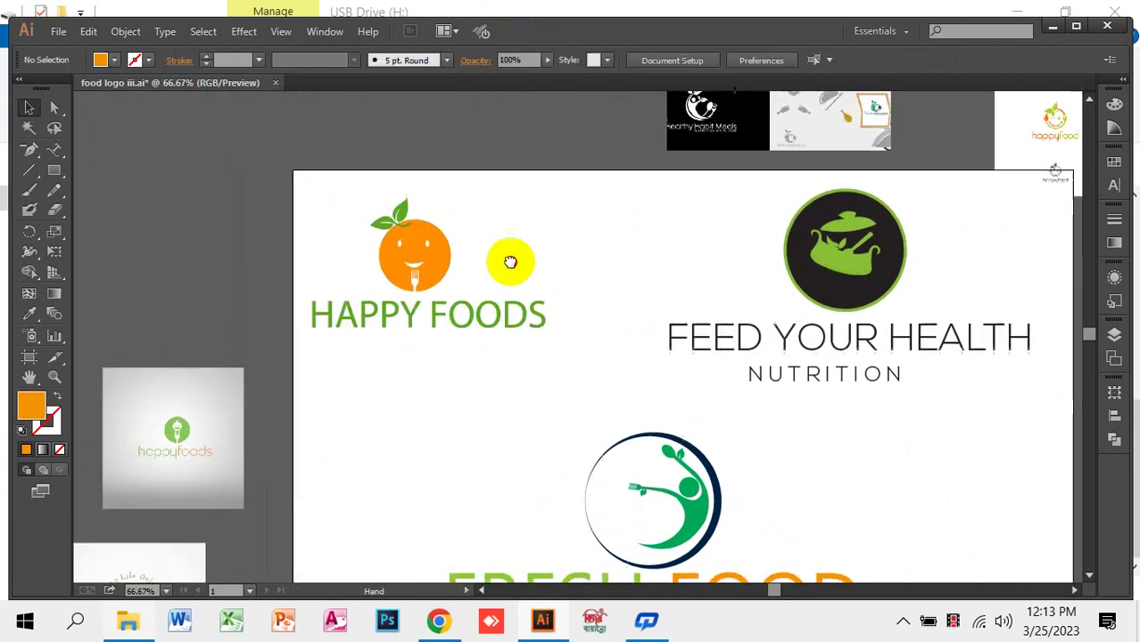
scroll(654, 230, "down", 3)
scroll(207, 310, "right", 10)
scroll(208, 310, "right", 3)
scroll(501, 378, "down", 4)
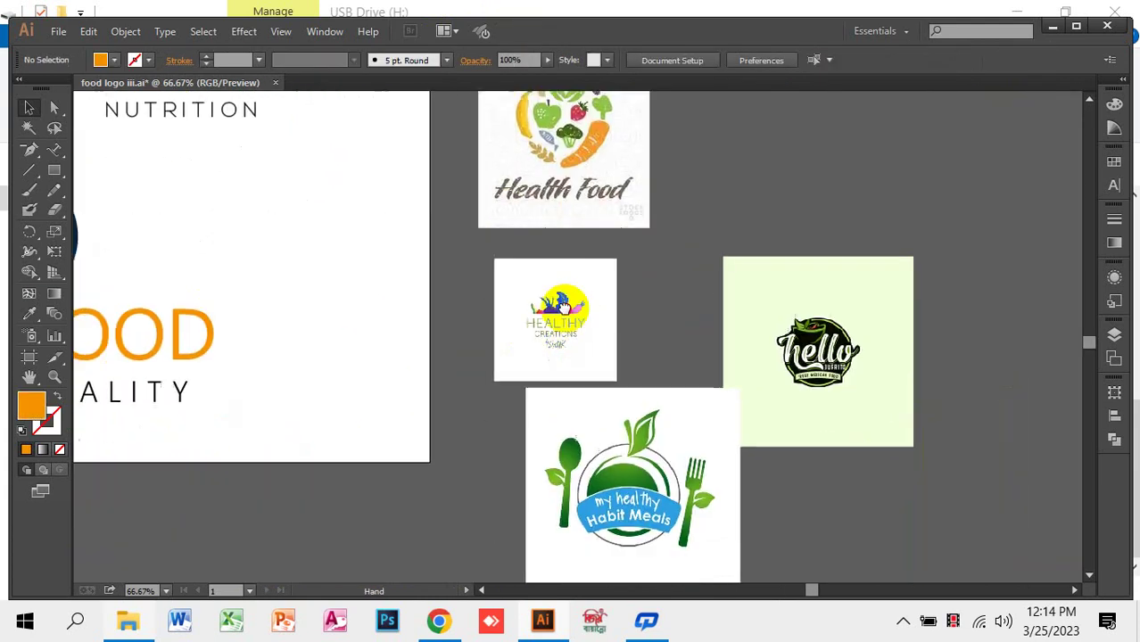
scroll(555, 301, "left", 8)
scroll(555, 301, "down", 2)
scroll(590, 352, "left", 5)
scroll(591, 351, "up", 1)
scroll(654, 407, "up", 3)
scroll(624, 428, "left", 1)
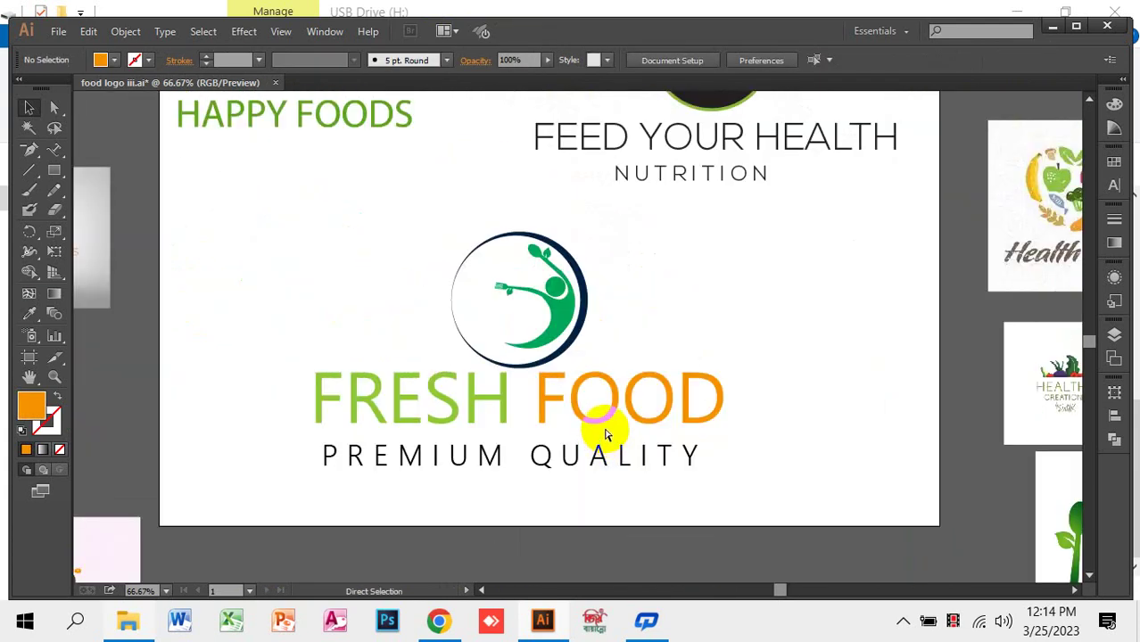
scroll(593, 318, "up", 2)
scroll(590, 301, "up", 1)
scroll(451, 230, "up", 1)
scroll(456, 219, "up", 2)
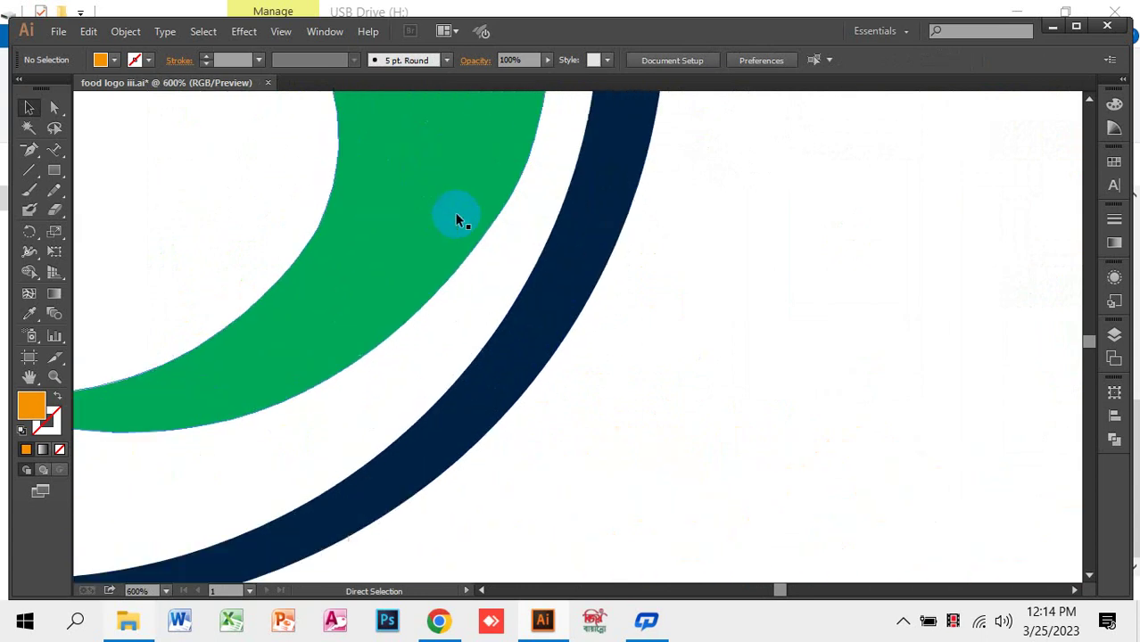
left_click(457, 220)
left_click_drag(305, 179, 484, 505)
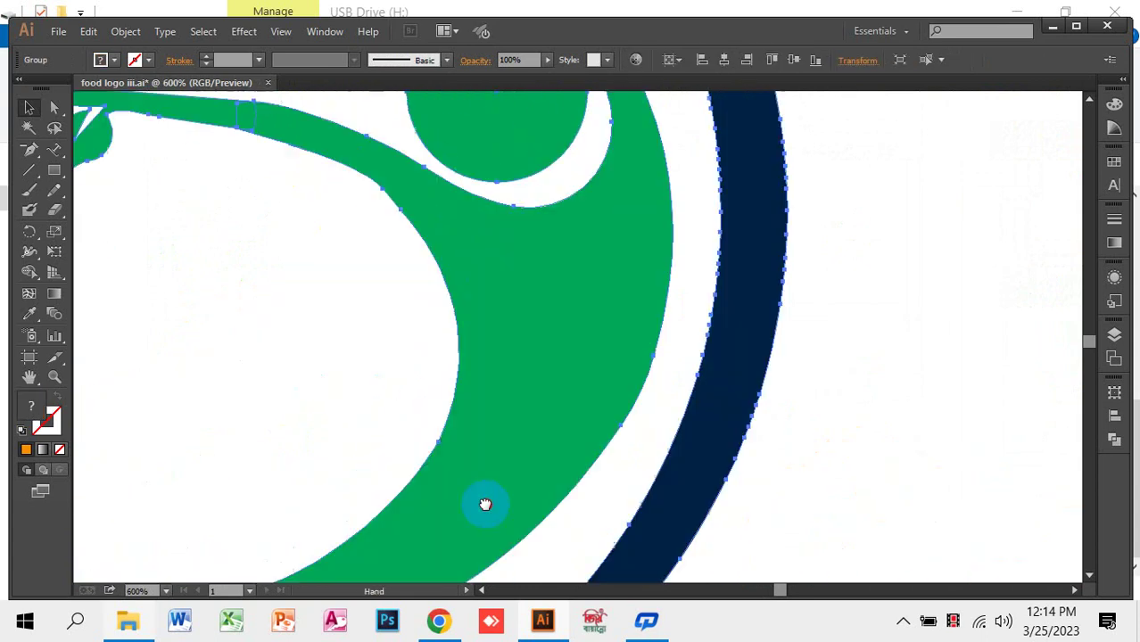
scroll(541, 427, "down", 1)
scroll(542, 420, "down", 1)
scroll(527, 417, "down", 1)
scroll(517, 415, "down", 1)
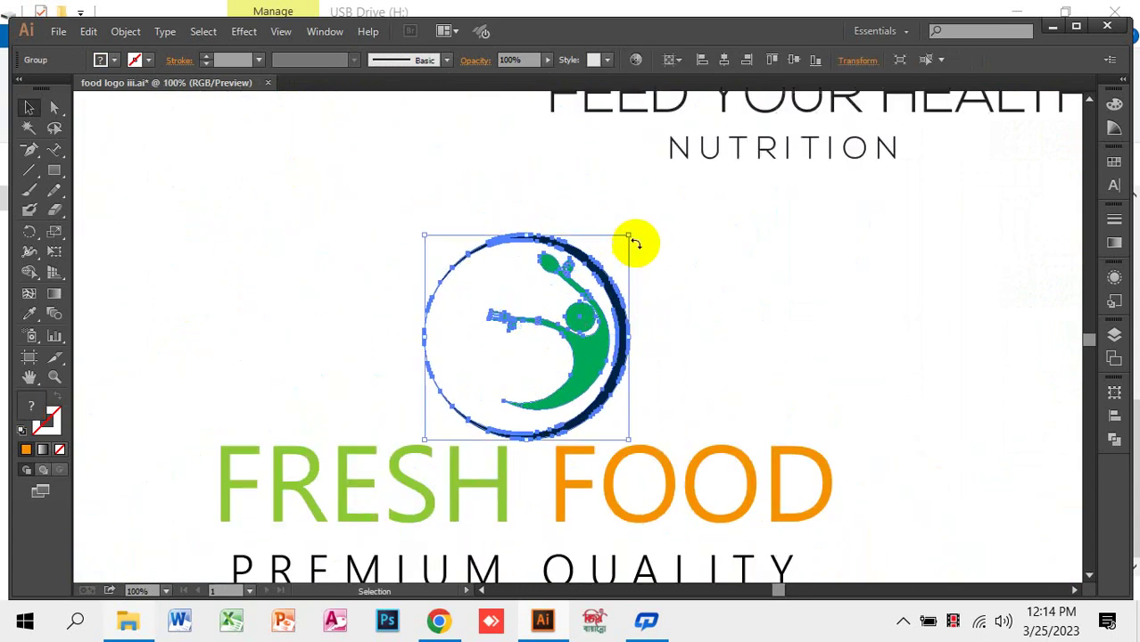
scroll(649, 245, "down", 1)
scroll(654, 262, "down", 1)
left_click(692, 413)
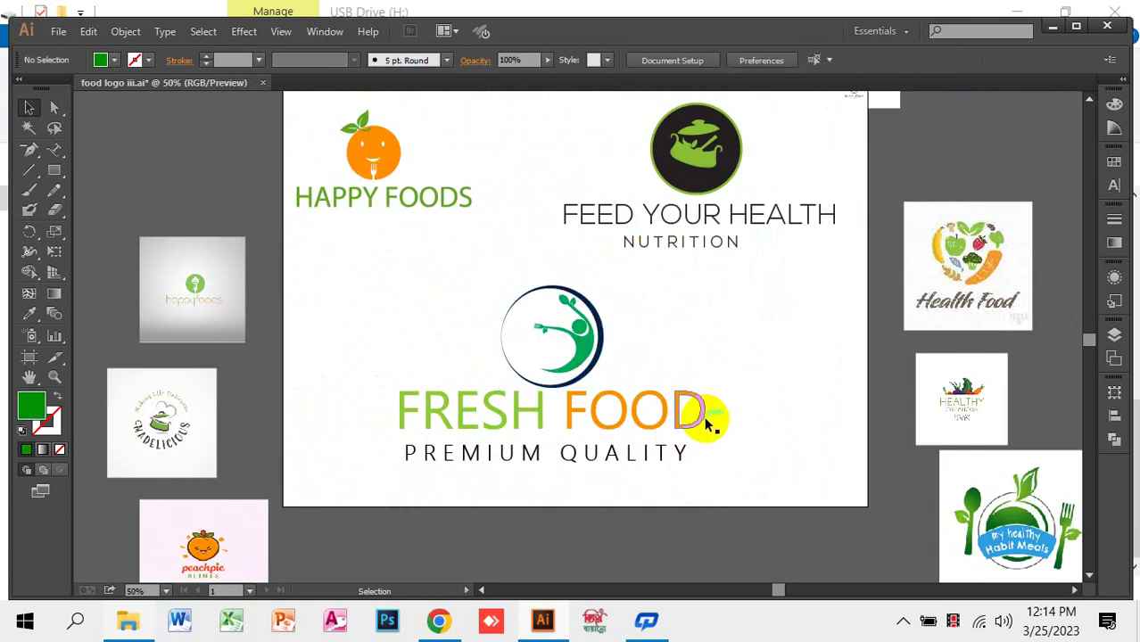
left_click(716, 198)
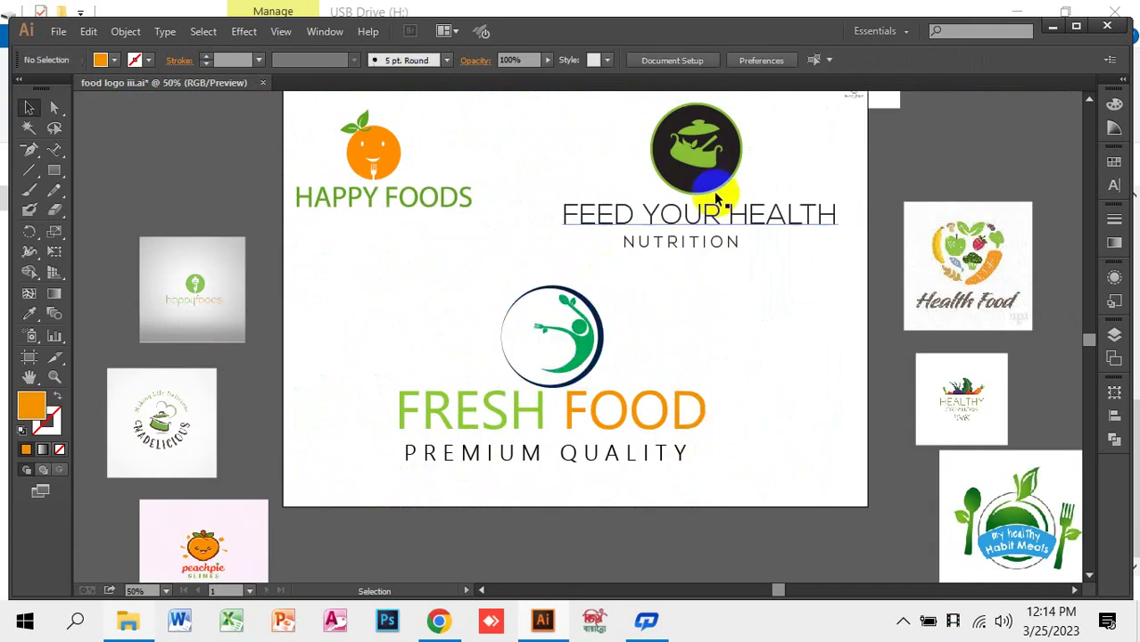
Step: Close food logo iii.ai without saving and minimize Illustrator
left_click(263, 83)
left_click(651, 340)
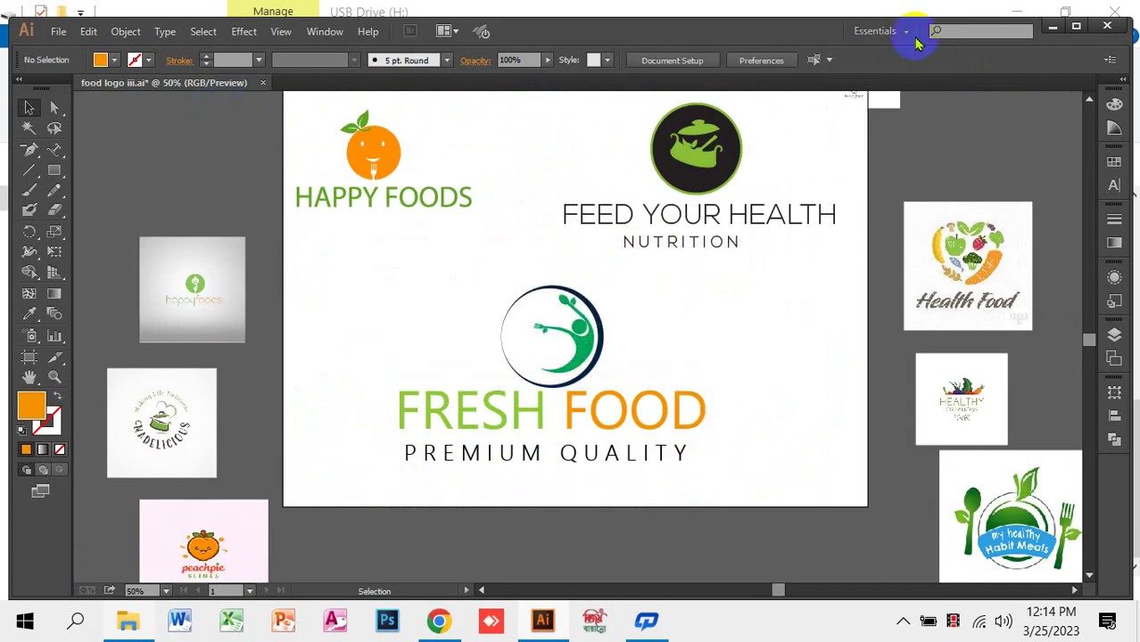
left_click(1053, 26)
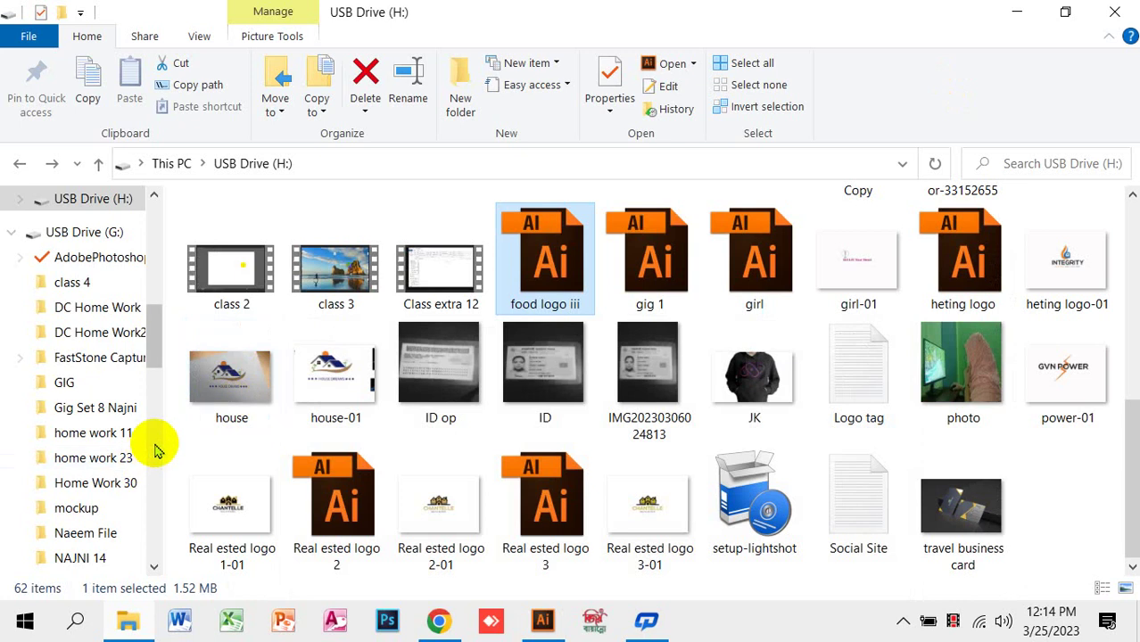
Step: Open the feacbook cover folder on USB Drive (H:) and select feacbook cover design-01
scroll(616, 334, "up", 3)
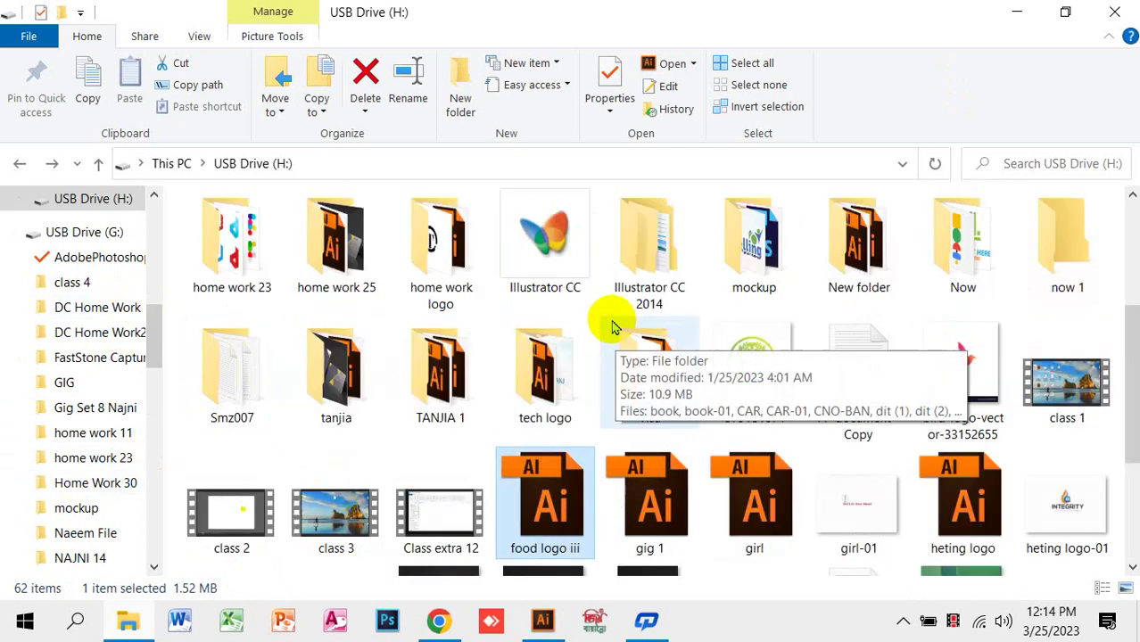
scroll(598, 453, "down", 3)
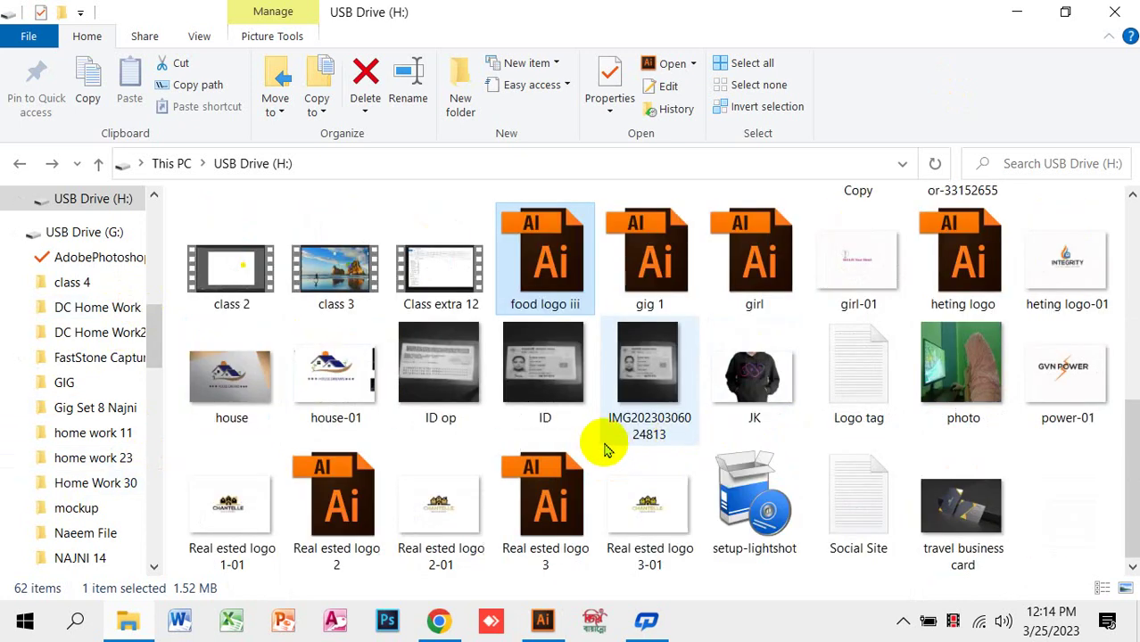
scroll(991, 501, "up", 3)
scroll(995, 504, "up", 3)
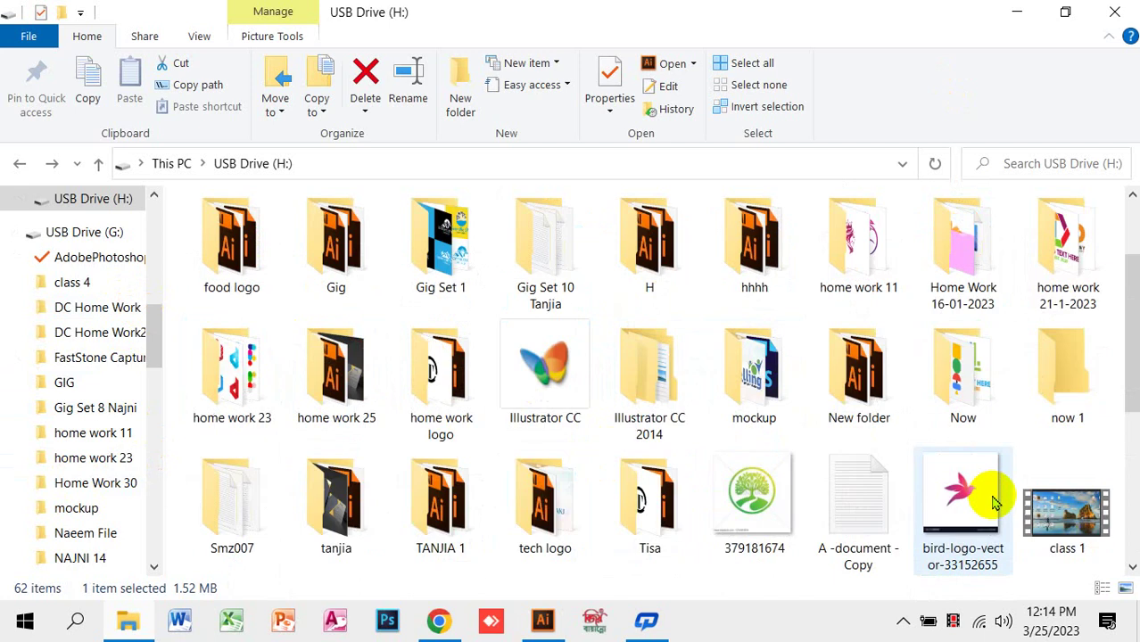
double_click(754, 255)
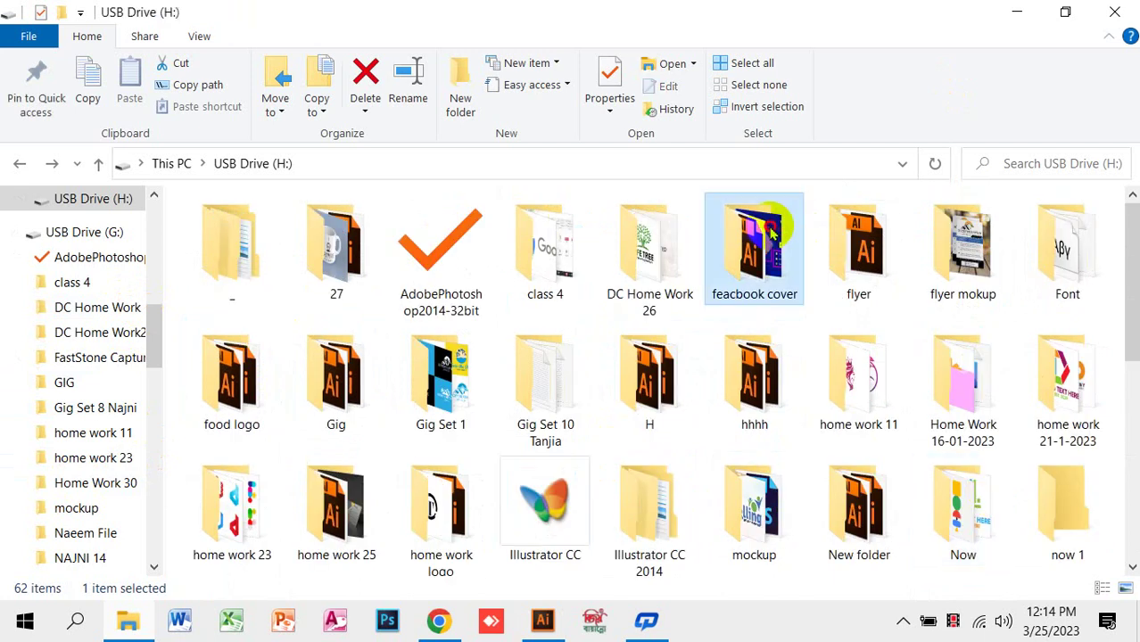
left_click(285, 242)
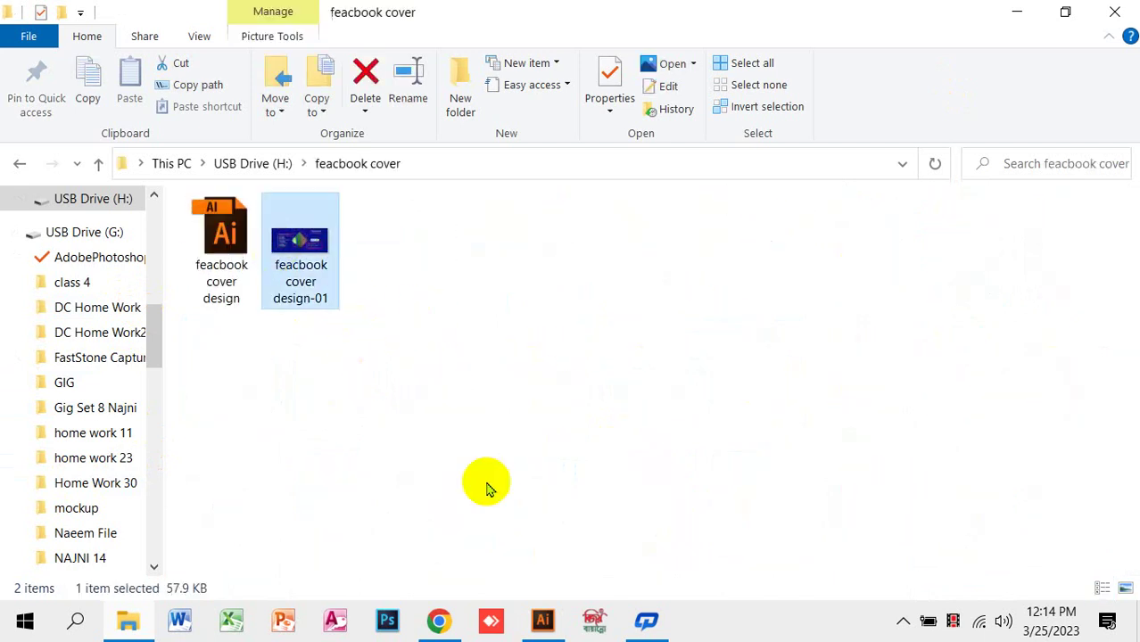
Step: Open feacbook cover design-01.jpg in Photos and zoom in and out on the services list and social icons
key("Return")
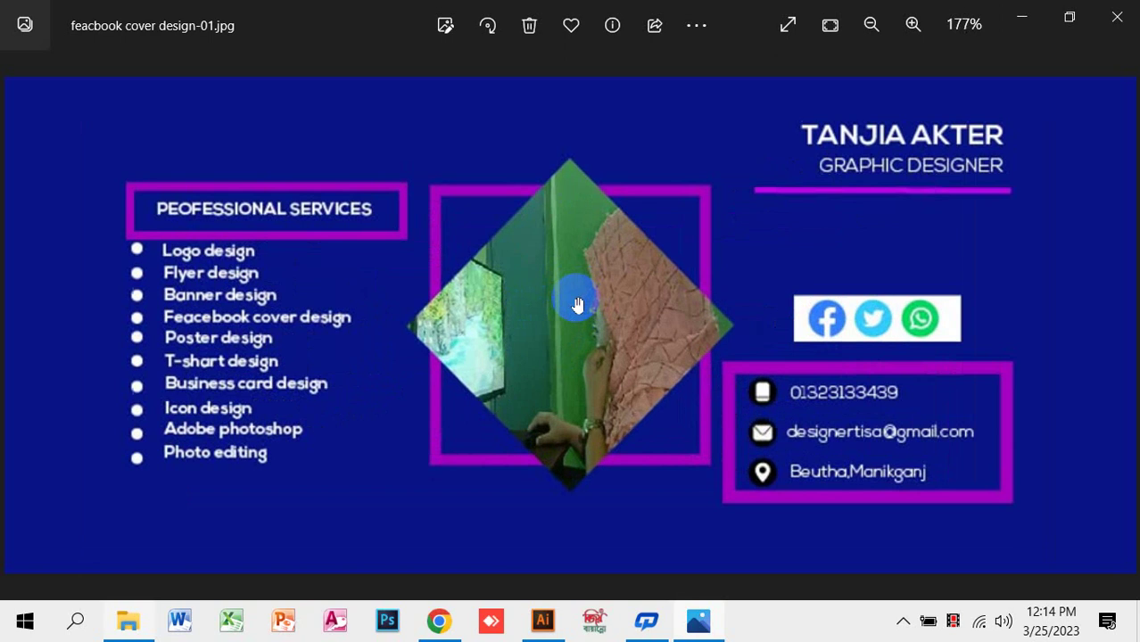
scroll(576, 306, "up", 2)
scroll(797, 364, "down", 1)
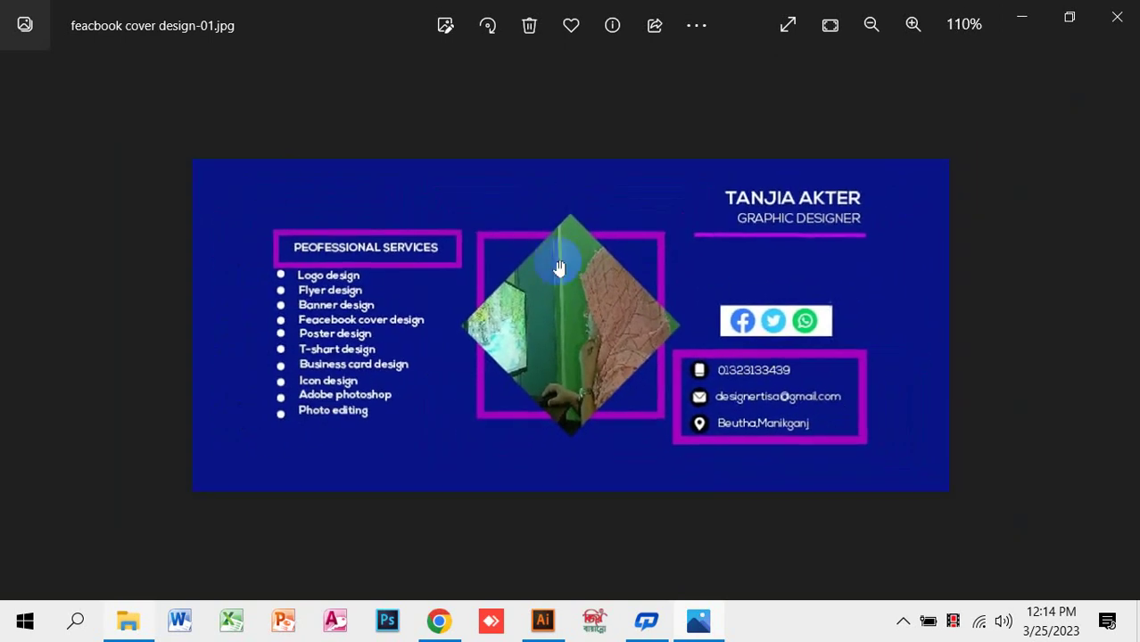
scroll(349, 279, "up", 3)
scroll(349, 279, "up", 2)
scroll(356, 262, "up", 1)
scroll(580, 217, "down", 2)
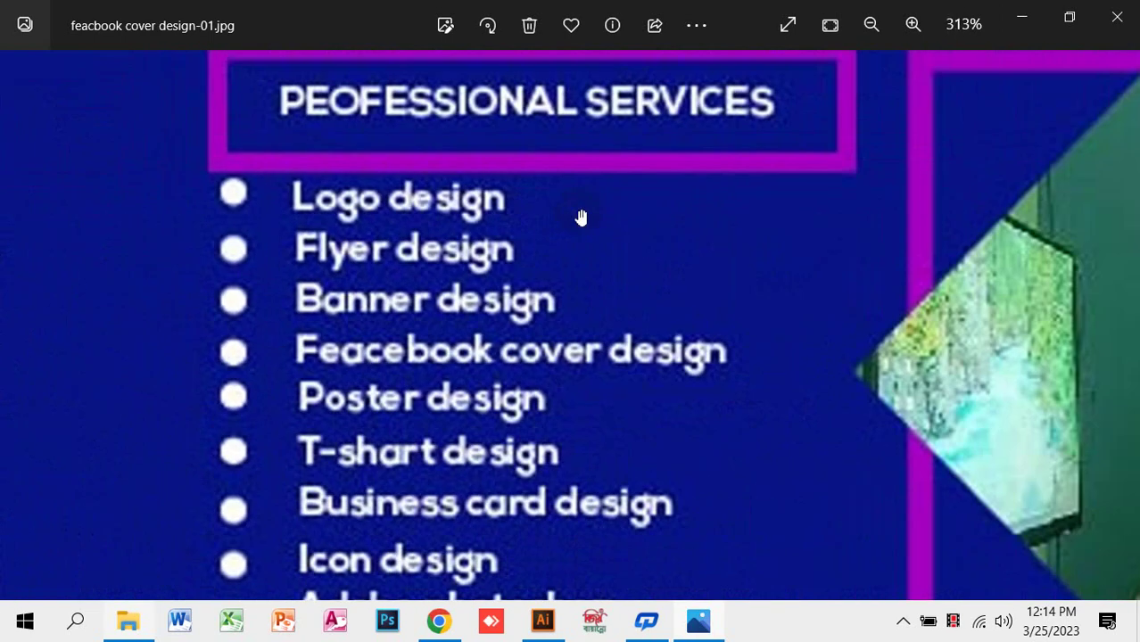
scroll(547, 248, "down", 3)
scroll(415, 254, "up", 1)
scroll(555, 287, "down", 1)
scroll(601, 287, "up", 2)
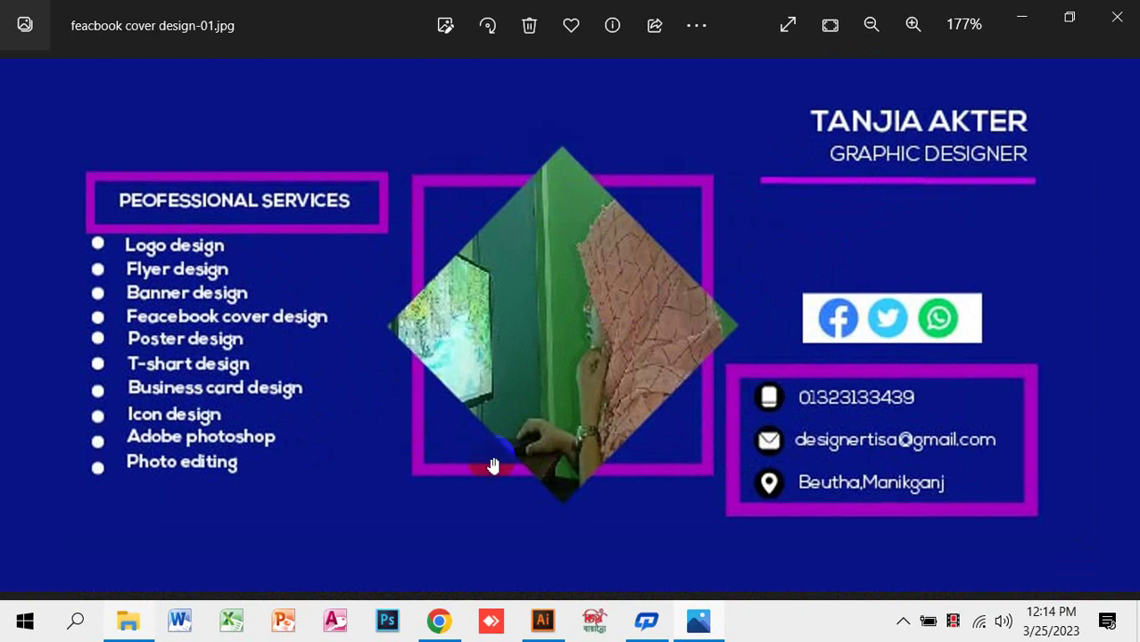
scroll(694, 293, "down", 1)
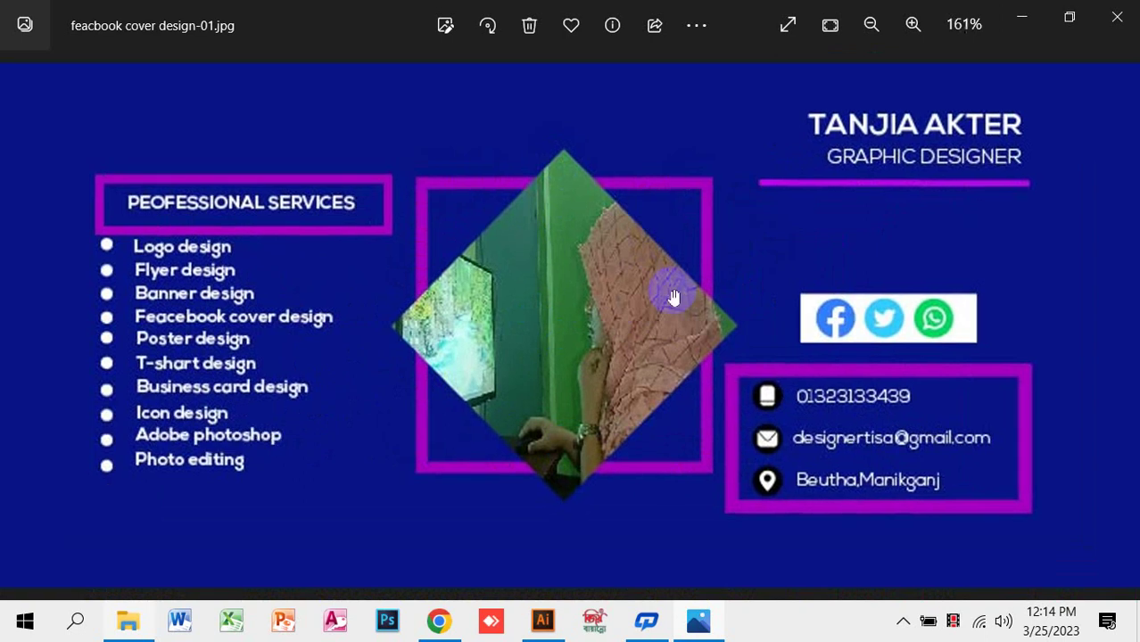
scroll(815, 420, "down", 1)
scroll(829, 411, "up", 2)
scroll(845, 397, "up", 1)
scroll(560, 343, "up", 2)
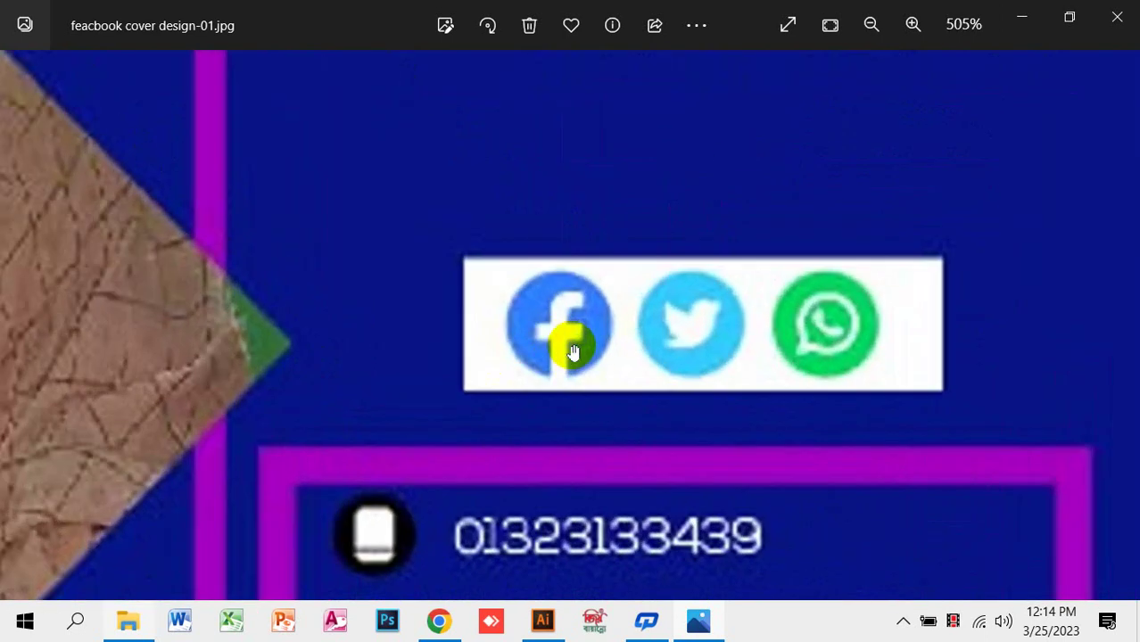
scroll(635, 314, "up", 2)
scroll(664, 324, "down", 2)
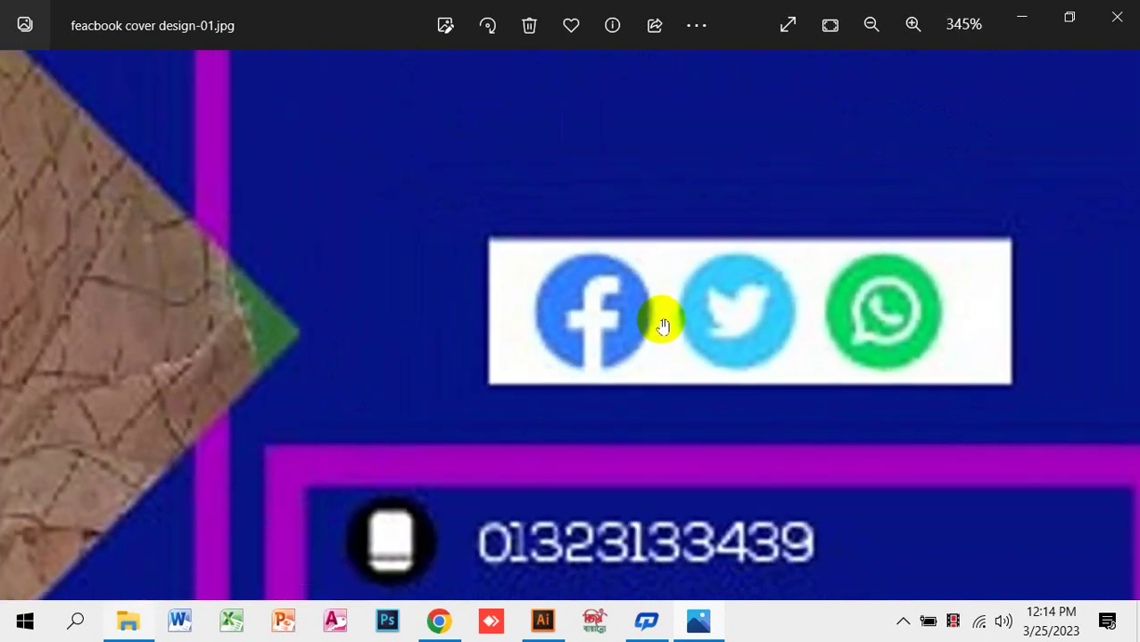
scroll(661, 318, "up", 3)
scroll(629, 300, "up", 2)
scroll(579, 303, "up", 1)
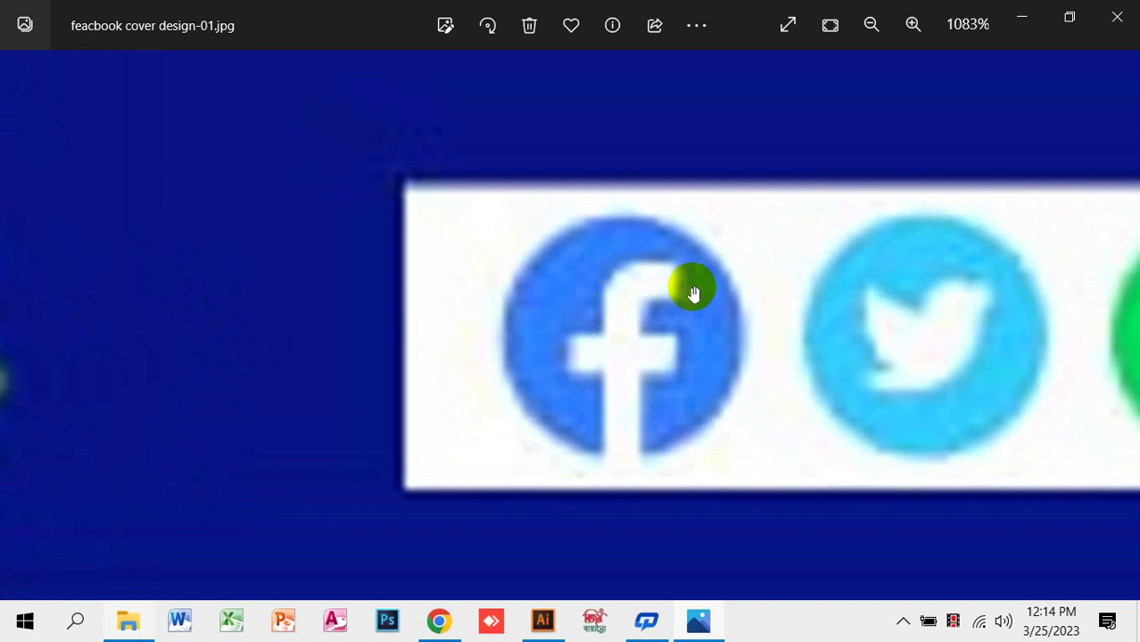
scroll(694, 292, "down", 2)
scroll(743, 288, "down", 2)
scroll(744, 288, "down", 1)
scroll(799, 293, "up", 1)
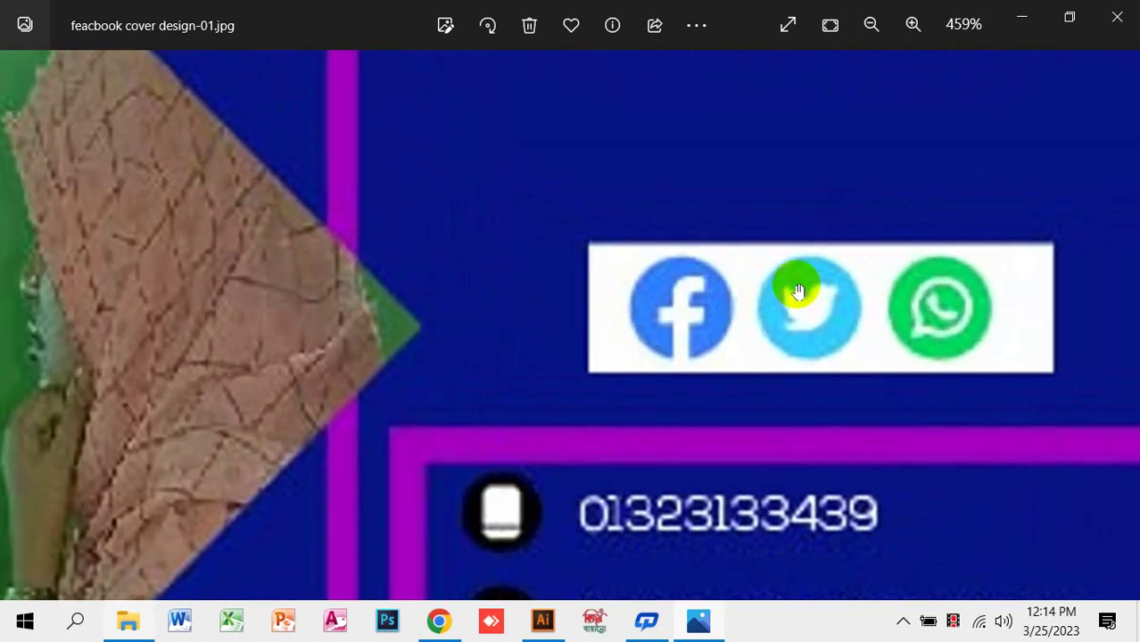
scroll(671, 273, "up", 2)
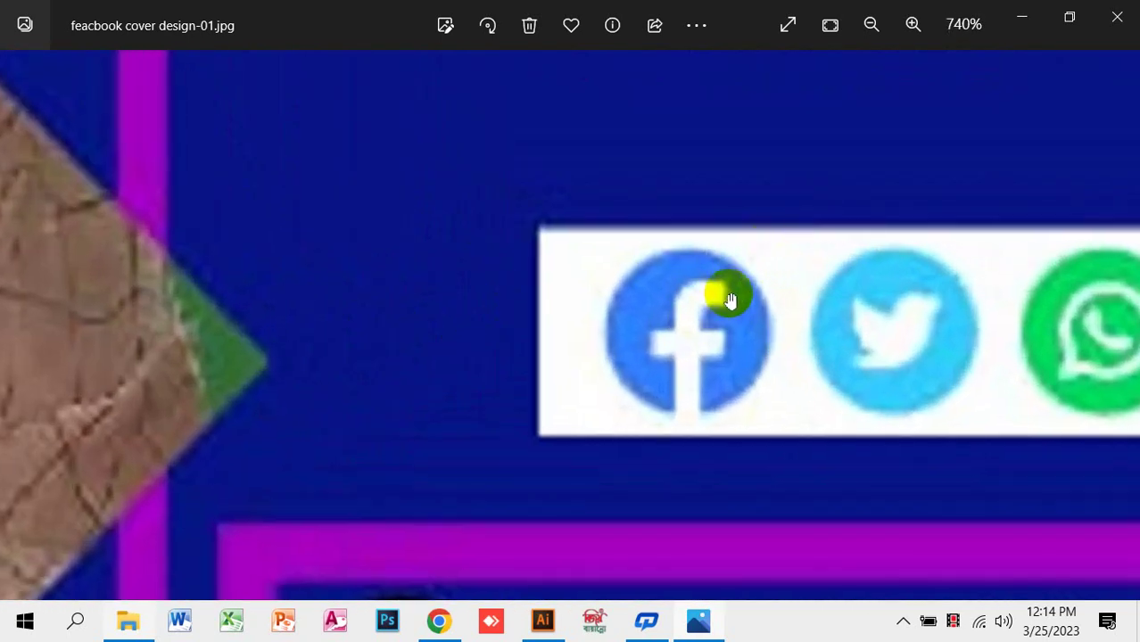
scroll(729, 299, "down", 2)
Step: Close Photos and open feacbook cover design.ai in a maximized Illustrator window
left_click(1117, 18)
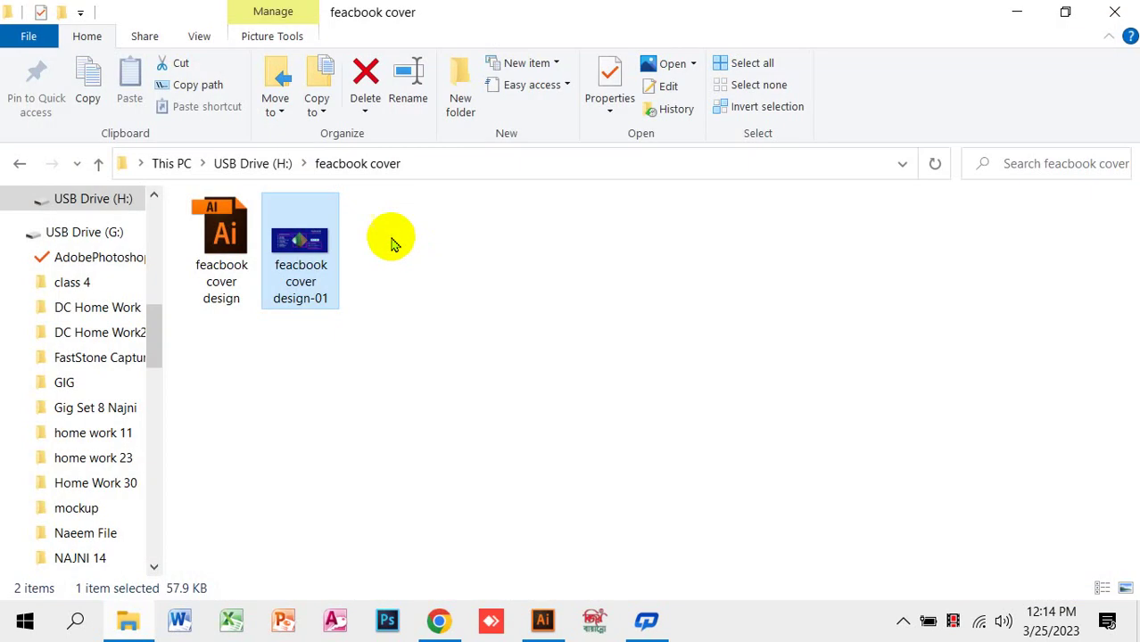
double_click(221, 236)
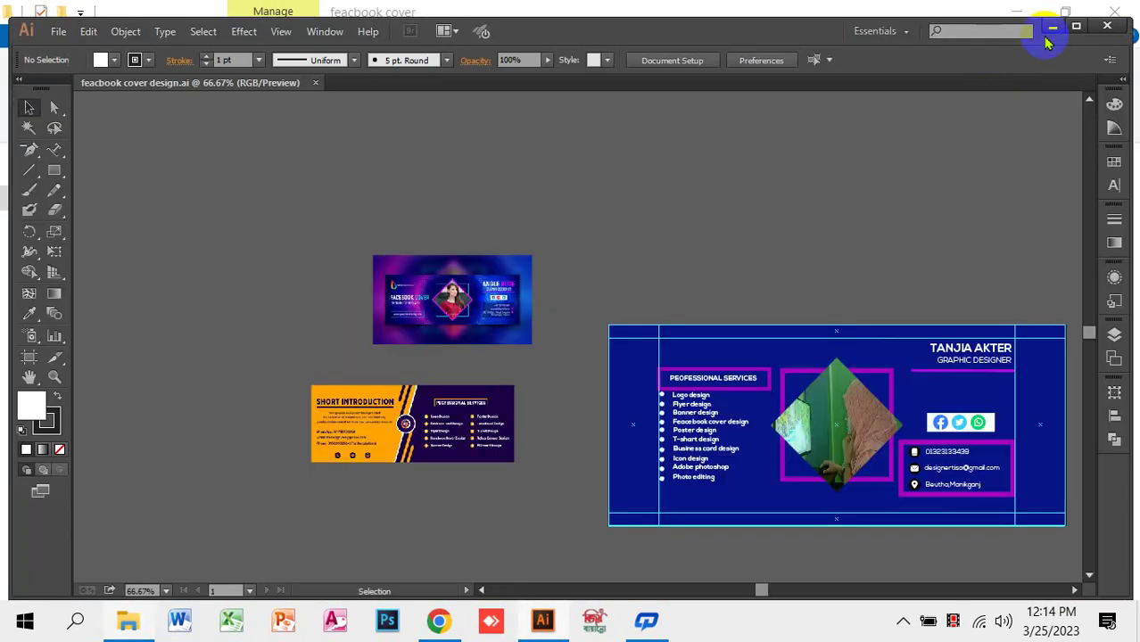
left_click(1073, 29)
left_click_drag(946, 403, 948, 406)
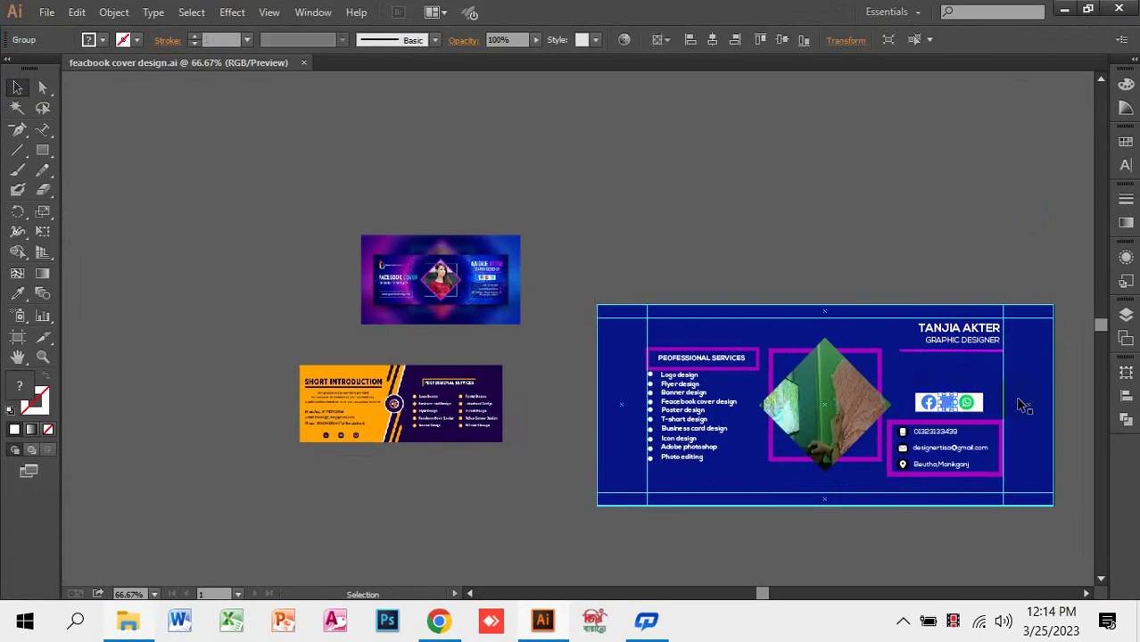
scroll(904, 463, "up", 3)
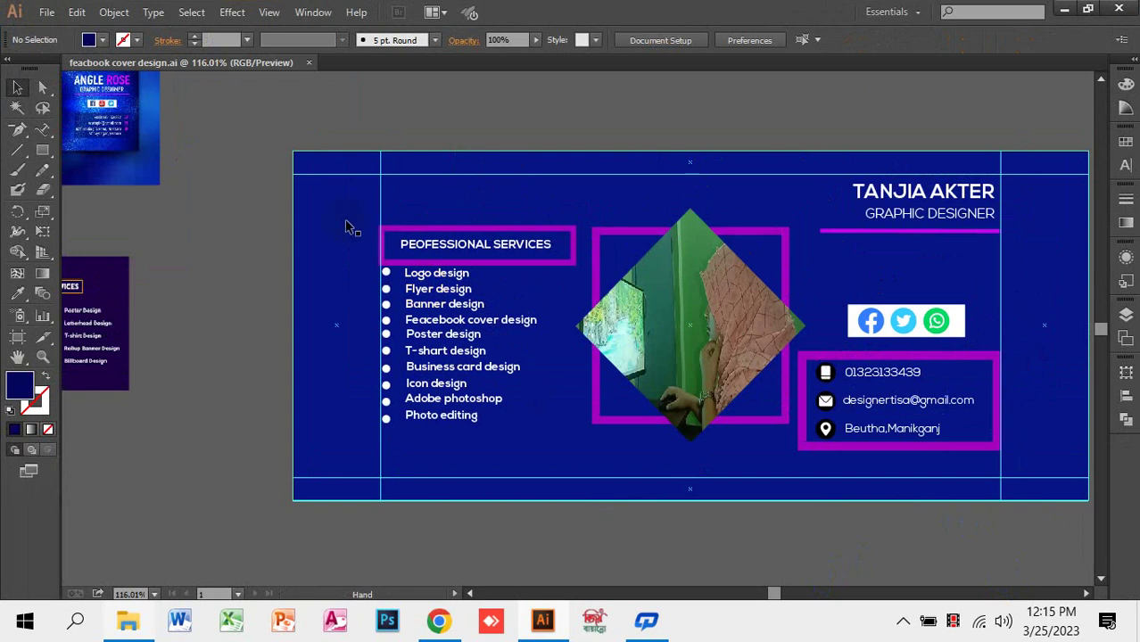
Step: Drag the cover's rectangles, undoing the accidental background move
mouse_move(357, 213)
left_mouse_down()
mouse_move(583, 367)
mouse_move(560, 271)
mouse_move(512, 173)
mouse_move(601, 264)
left_mouse_up()
left_click_drag(901, 263, 784, 179)
key("ctrl+z")
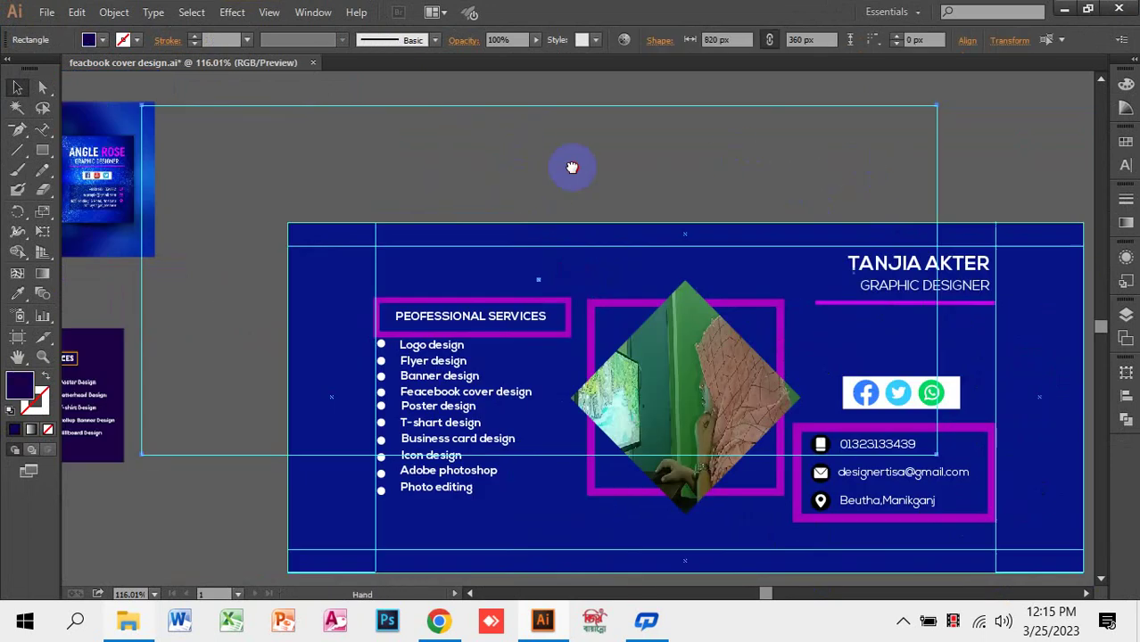
scroll(580, 160, "right", 5)
right_click(589, 145)
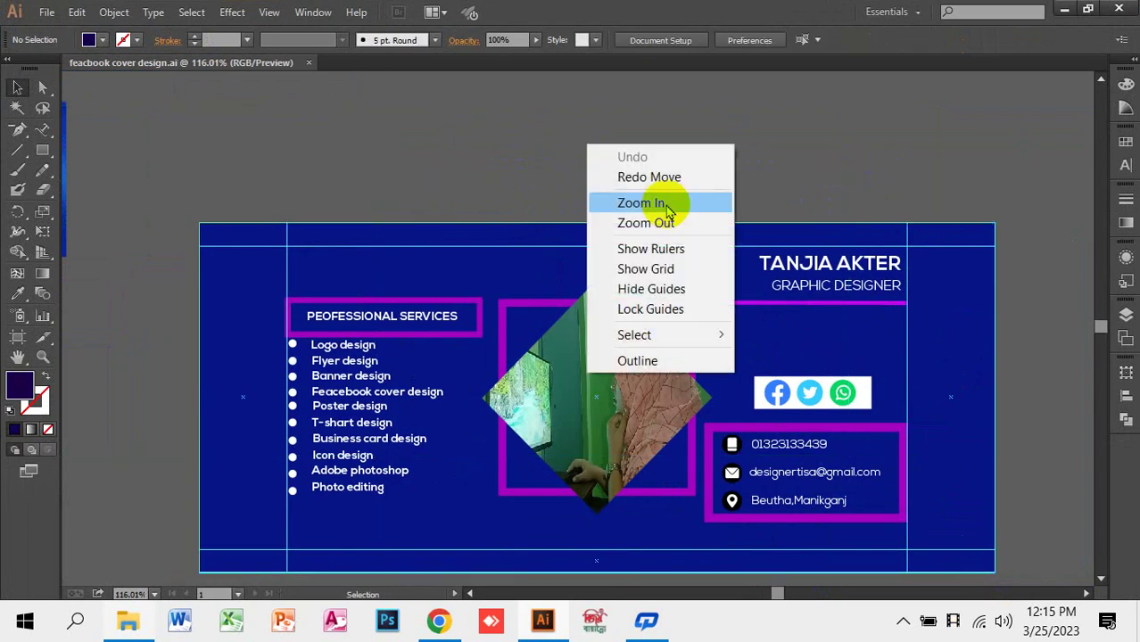
left_click(650, 308)
left_click_drag(413, 310, 450, 183)
key("ctrl+z")
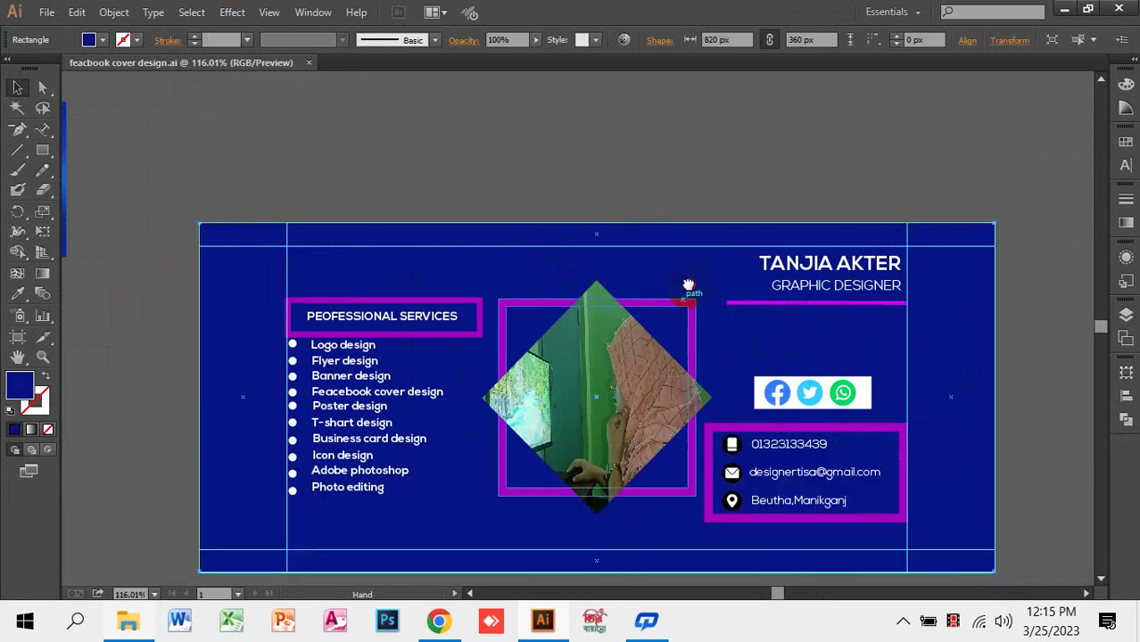
scroll(687, 299, "down", 3)
scroll(688, 300, "right", 1)
left_click(585, 246)
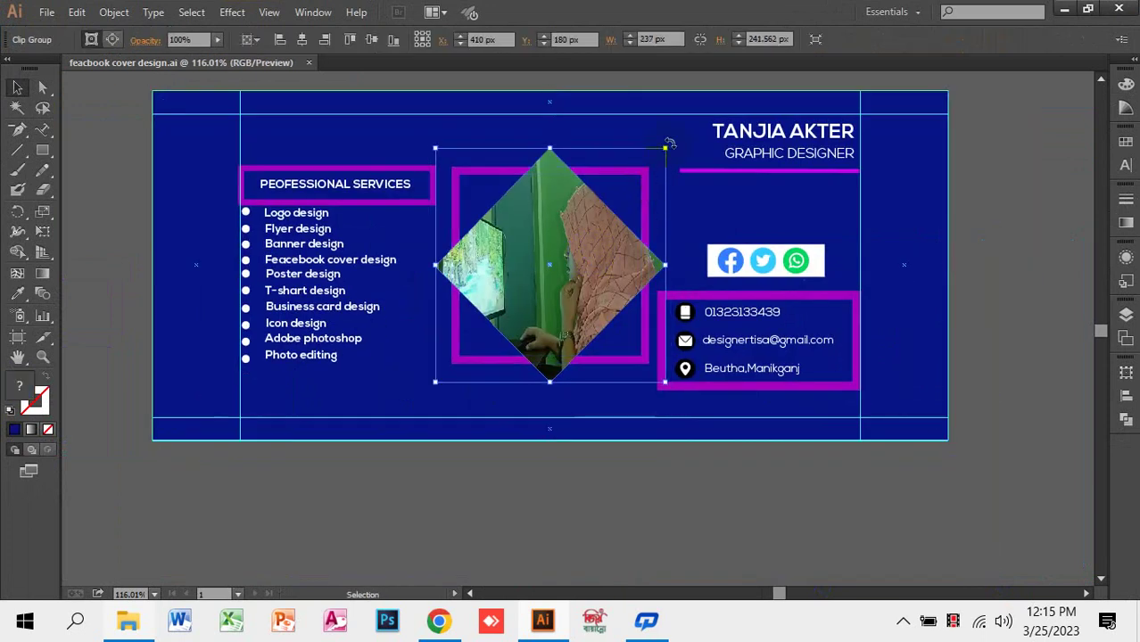
left_click_drag(669, 142, 714, 263)
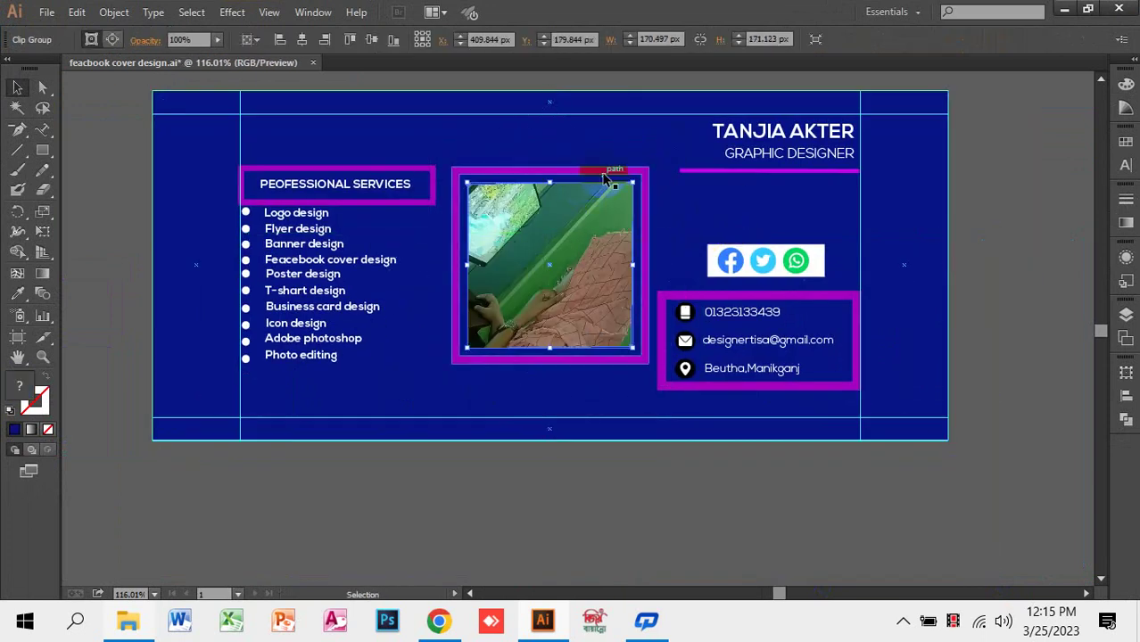
left_click(604, 178)
left_click(910, 473)
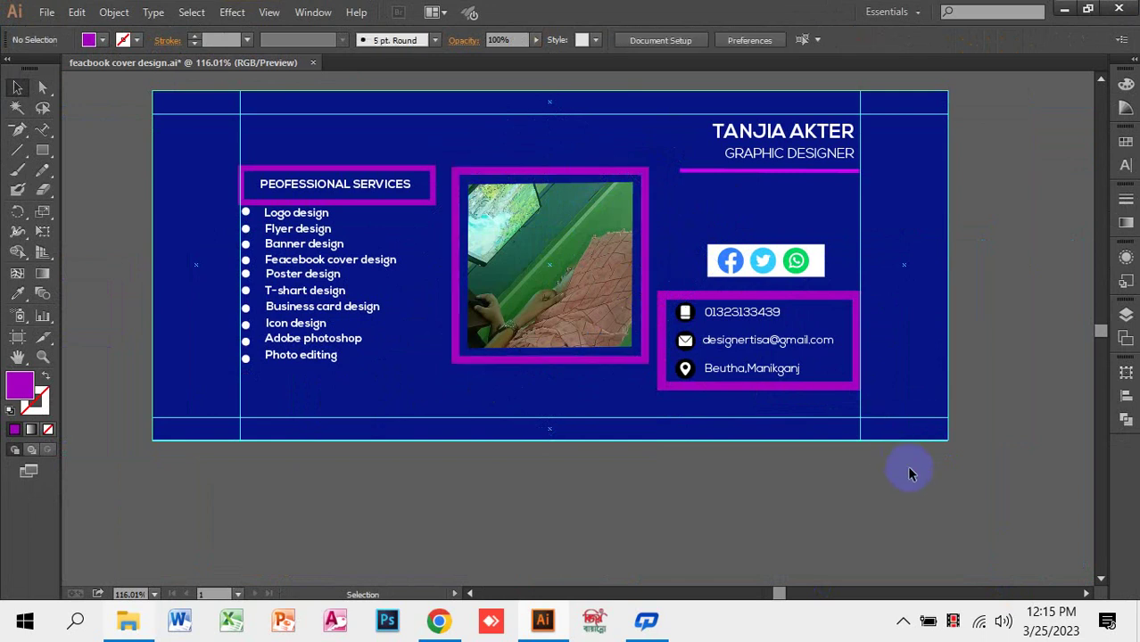
key("ctrl+z")
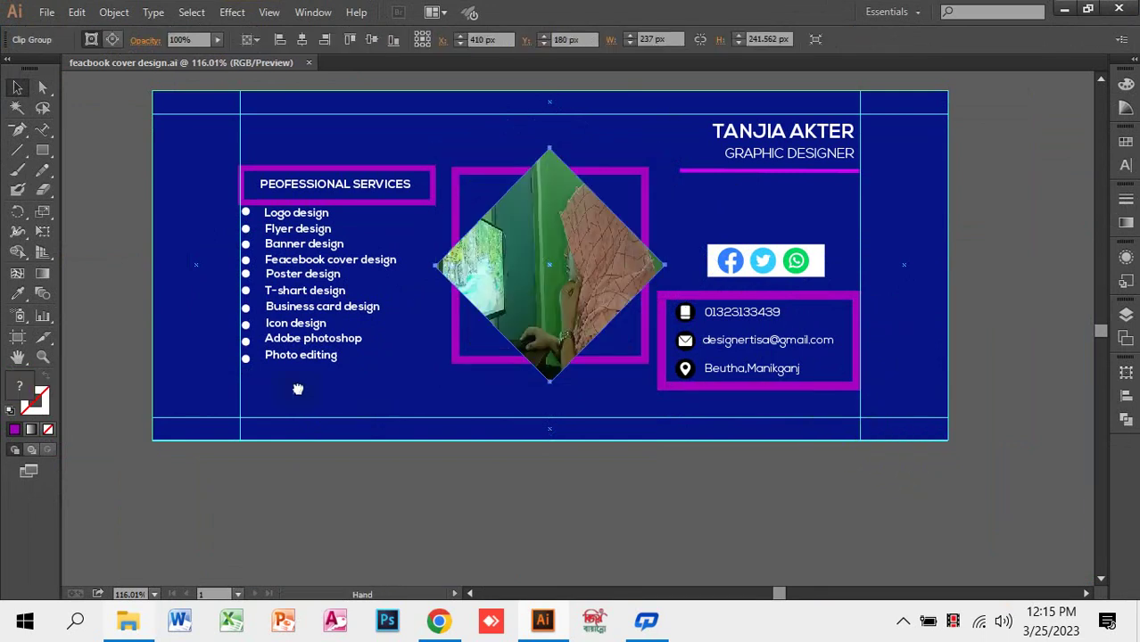
mouse_move(298, 389)
left_mouse_down()
mouse_move(893, 461)
mouse_move(887, 565)
left_mouse_up()
left_click_drag(572, 328, 658, 329)
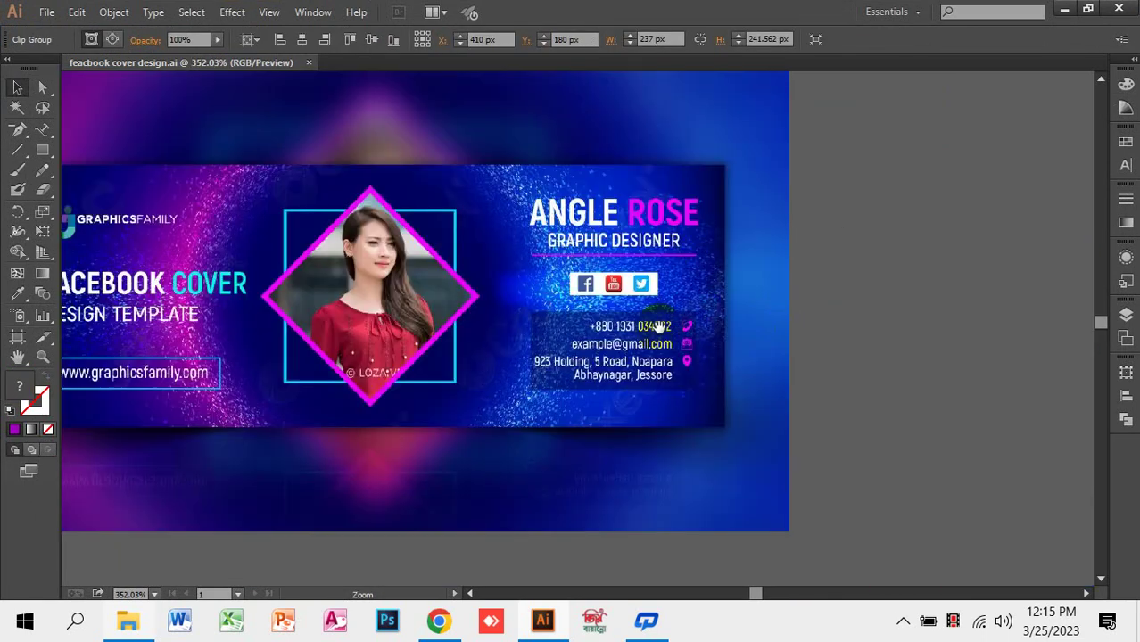
left_click_drag(233, 189, 521, 219)
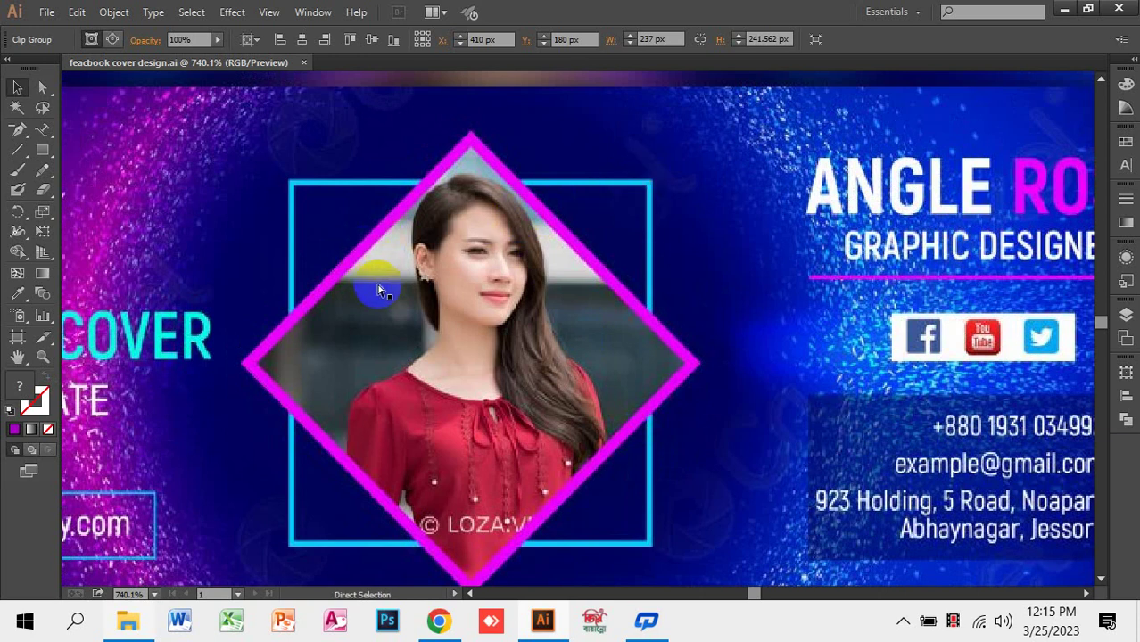
scroll(379, 291, "down", 3, "alt")
scroll(504, 306, "down", 3, "alt")
scroll(1031, 454, "up", 2, "alt")
scroll(570, 368, "up", 2, "alt")
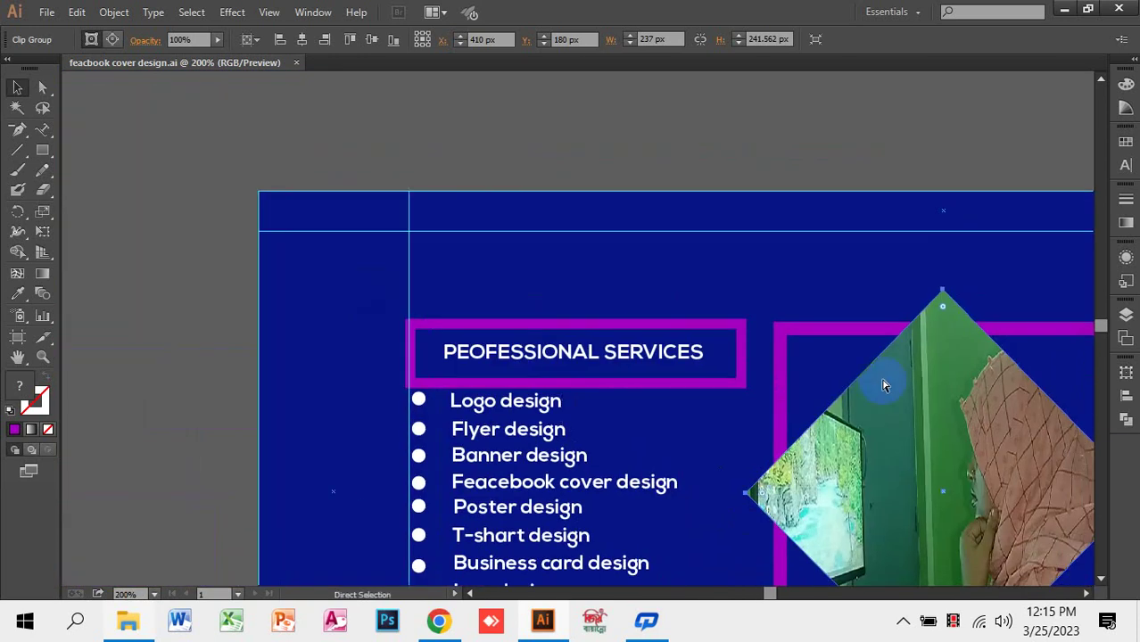
left_click_drag(809, 331, 504, 268)
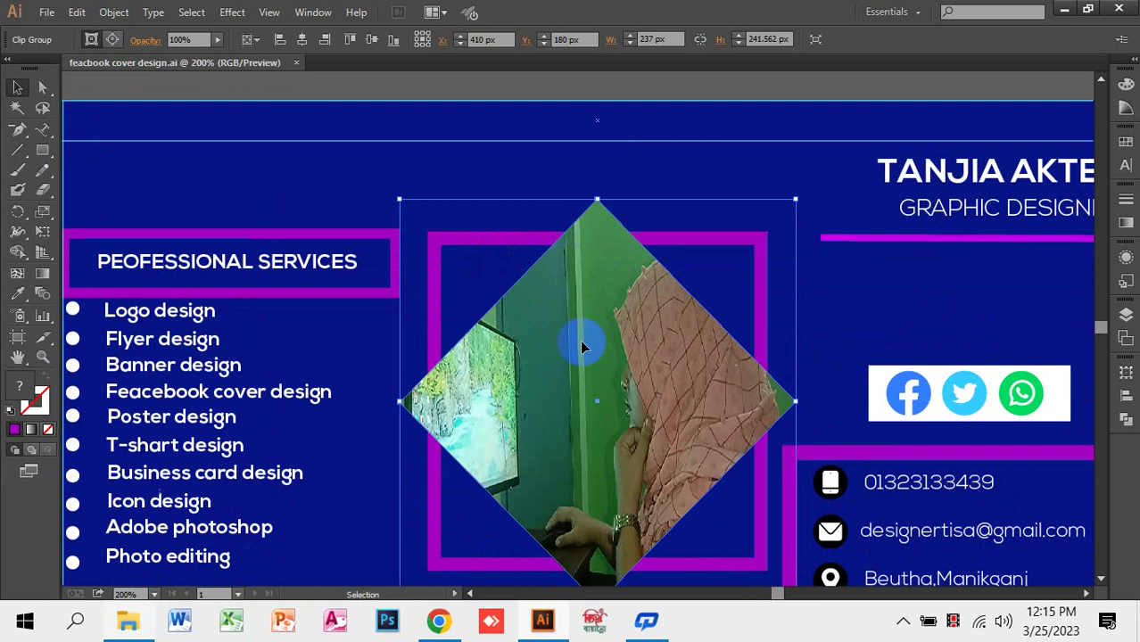
Step: Give the diamond photo group a 9 pt stroke border and preview it against the purple frame
left_click(1126, 204)
type("3")
key("Return")
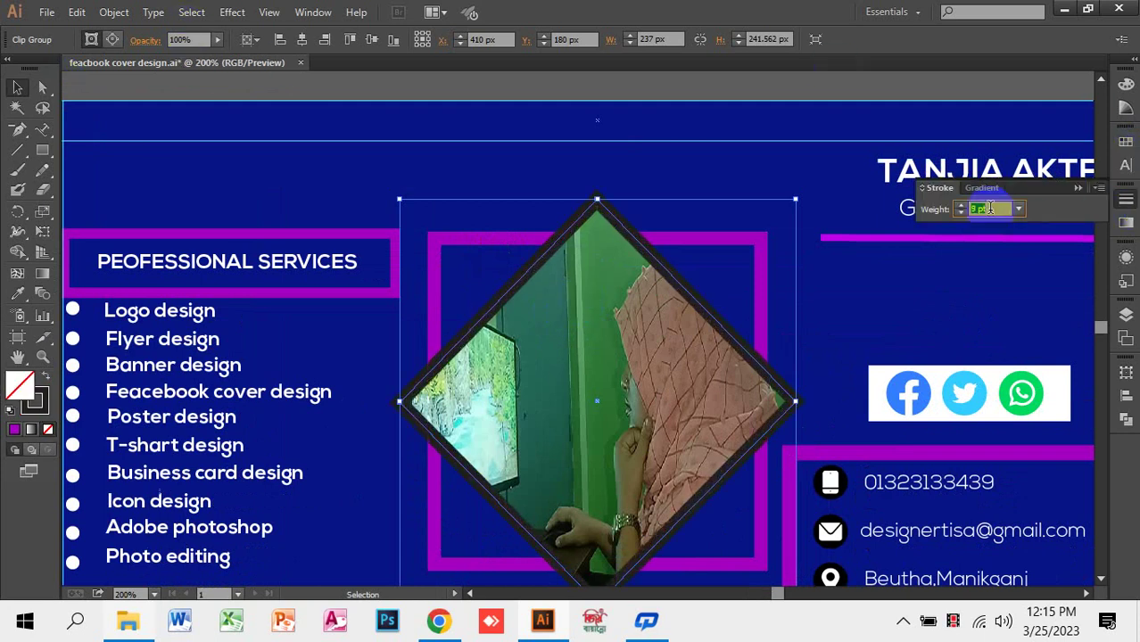
left_click(629, 129)
left_click(739, 239)
left_click(668, 280)
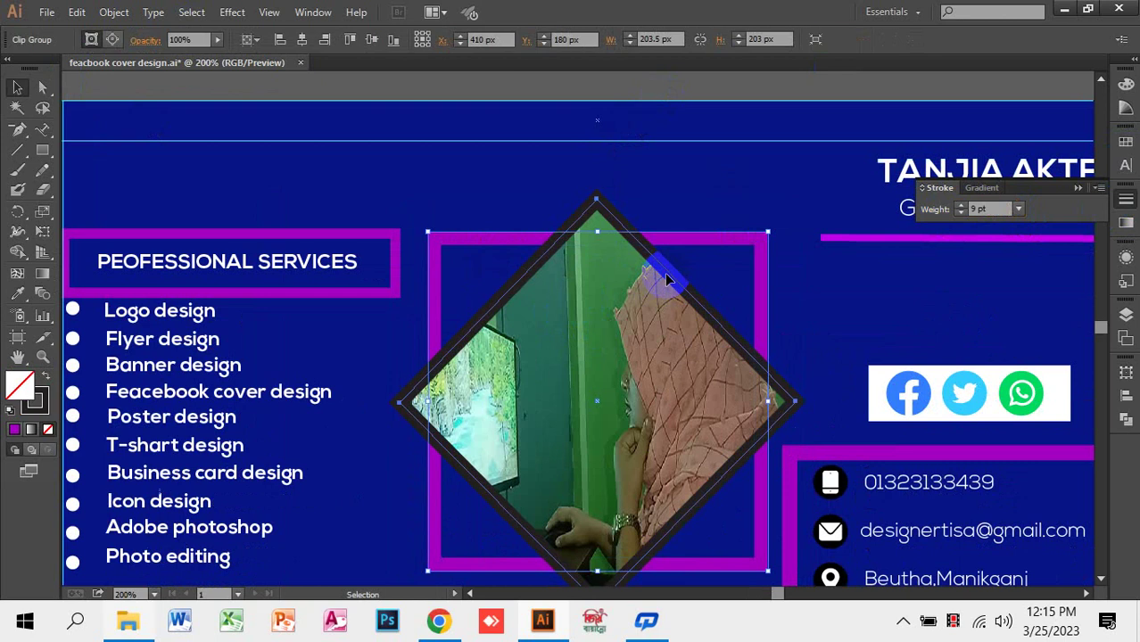
left_click(738, 77)
Step: Zoom in to check the Twitter and Facebook icons, then start File > Export
scroll(738, 89, "down", 1)
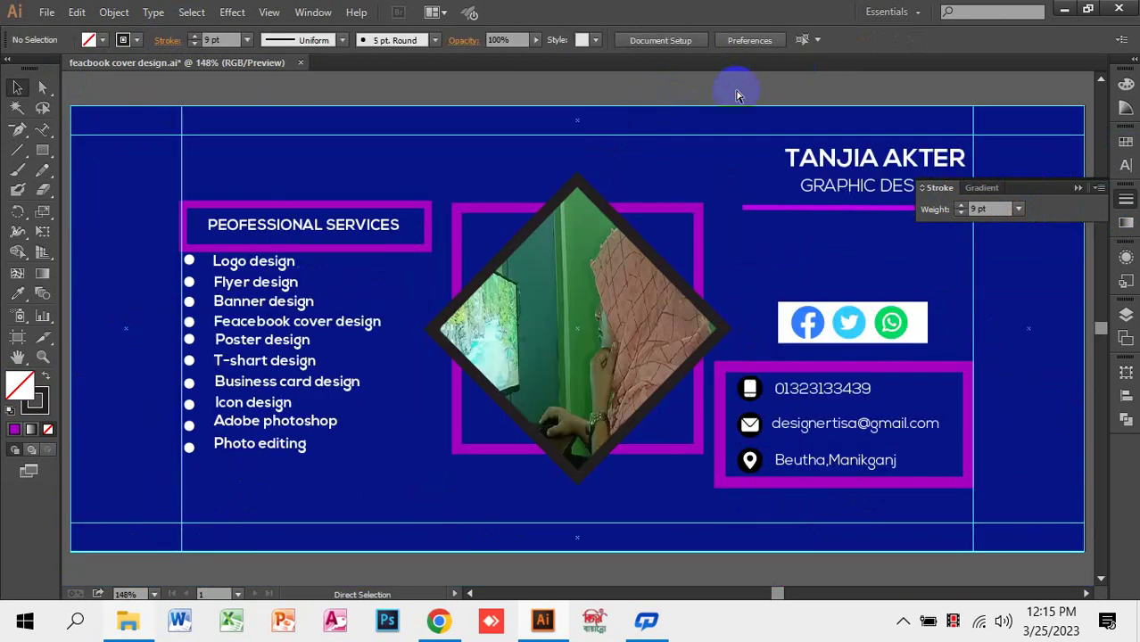
left_click_drag(752, 306, 789, 242)
left_click(603, 311)
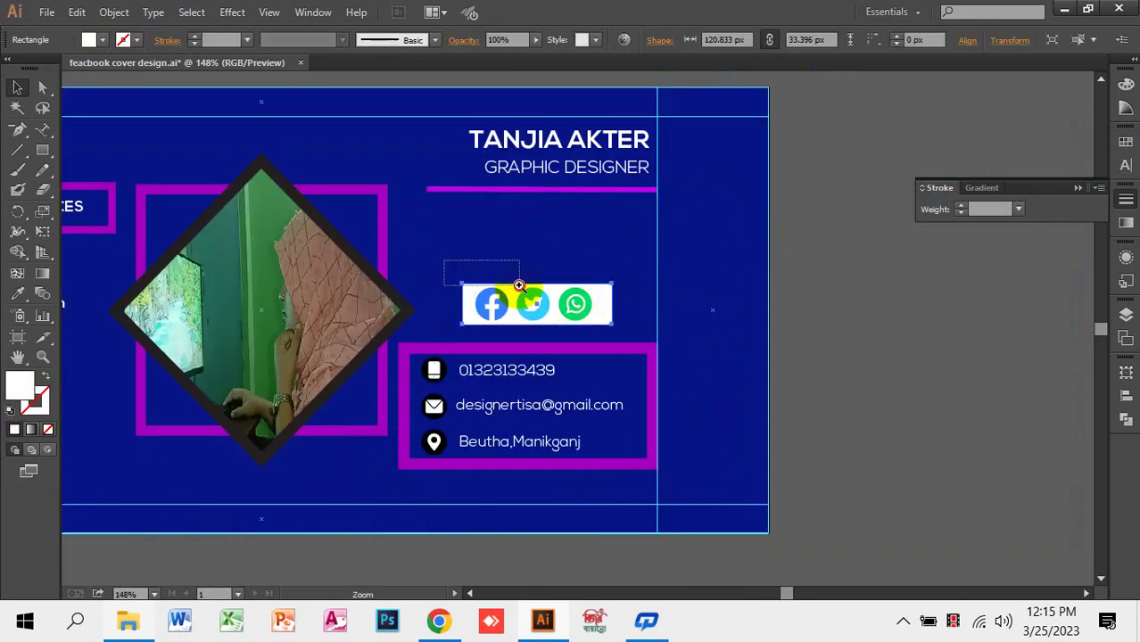
scroll(603, 310, "up", 4)
left_click_drag(576, 331, 695, 369)
key("ctrl+z")
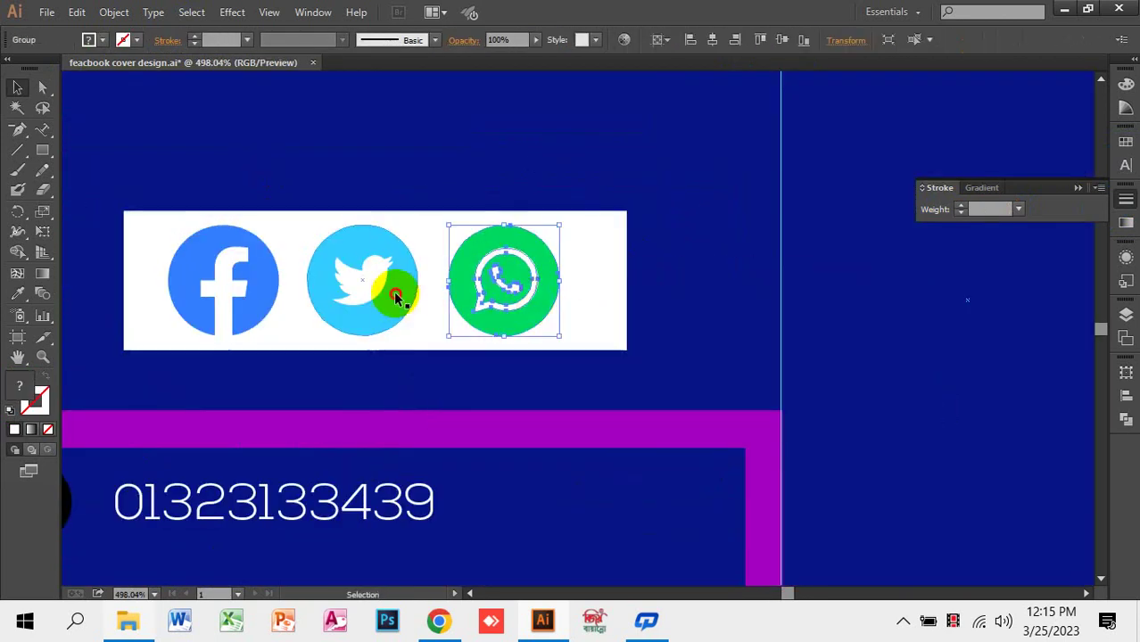
left_click(382, 301)
left_click(229, 300)
scroll(310, 304, "down", 4)
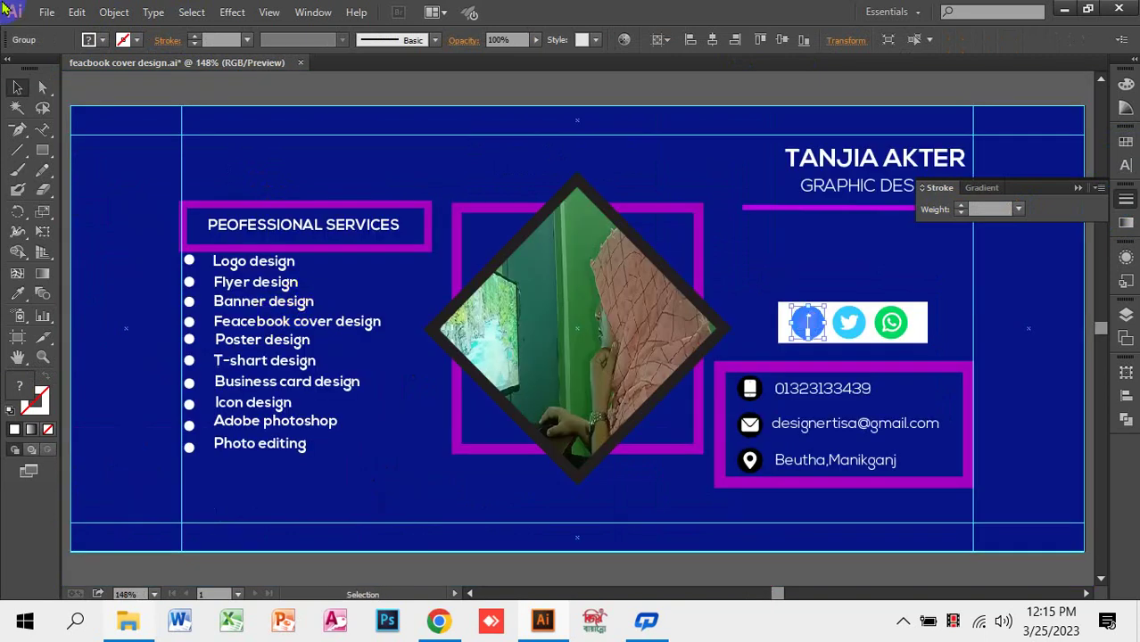
left_click(47, 13)
left_click(186, 349)
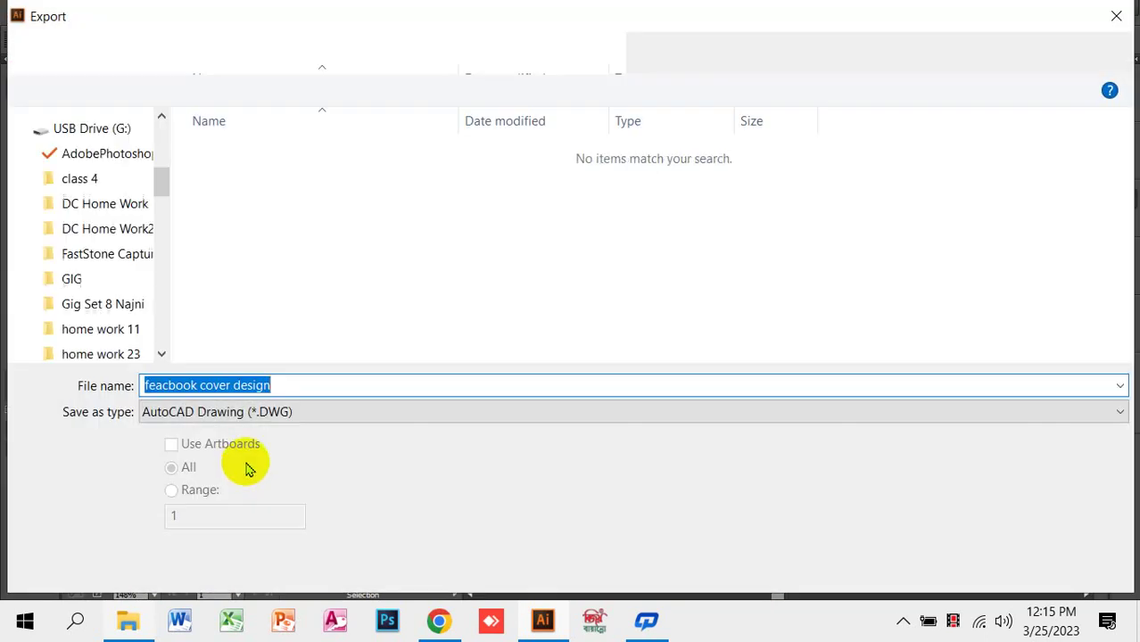
Step: Export the cover artboard as a JPEG, using artboards, with RGB, quality 10, 150 ppi
left_click(240, 411)
left_click(234, 266)
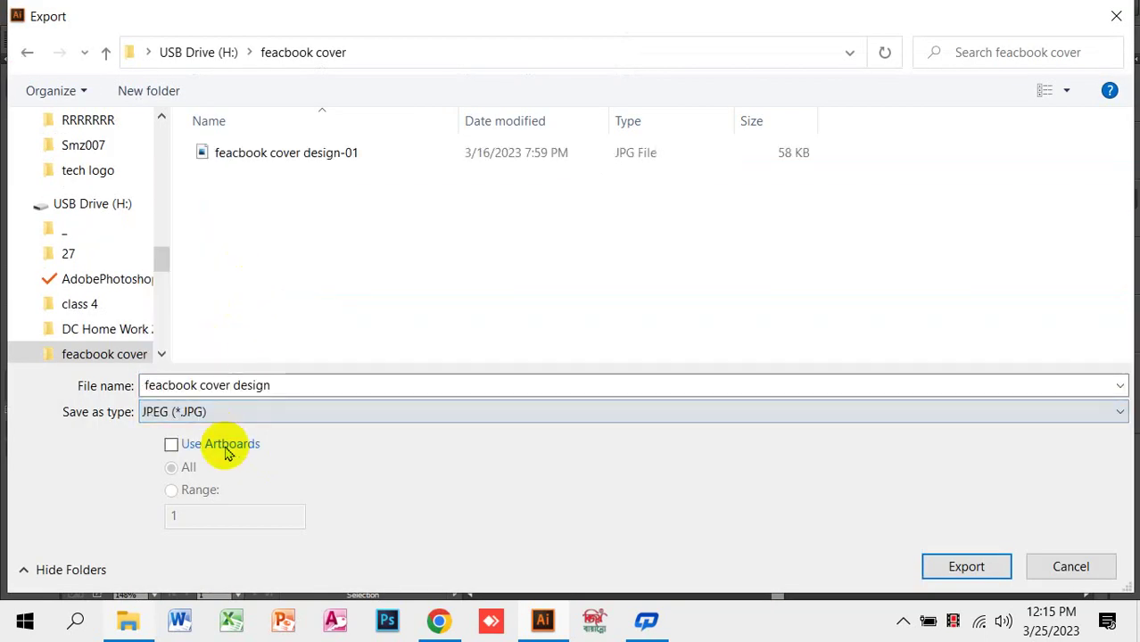
left_click(221, 446)
left_click(364, 389)
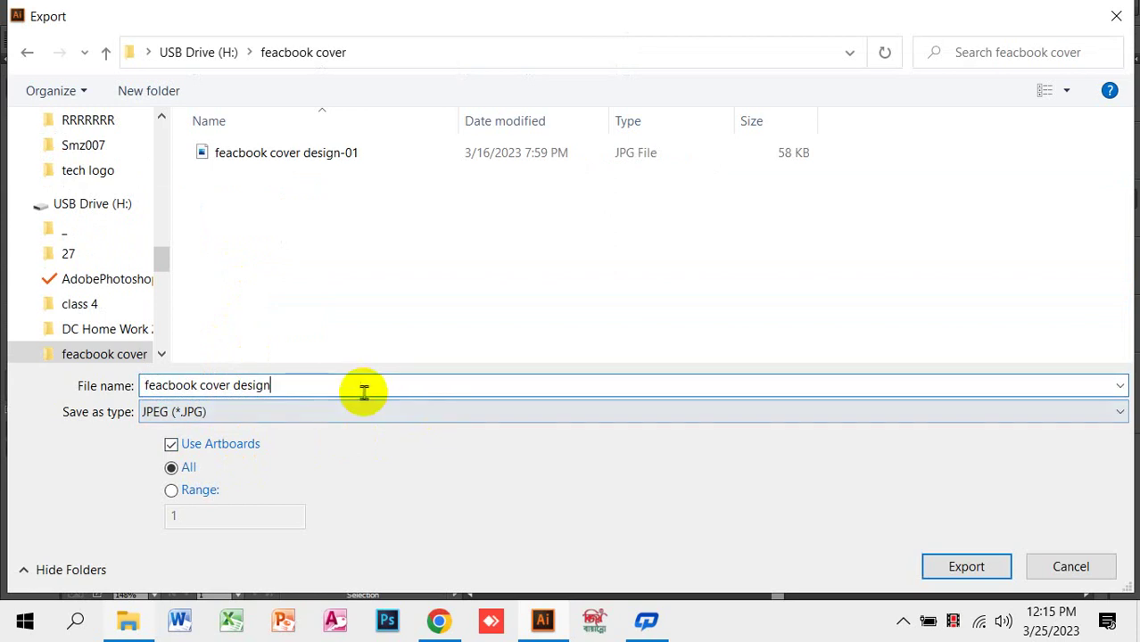
key("Return")
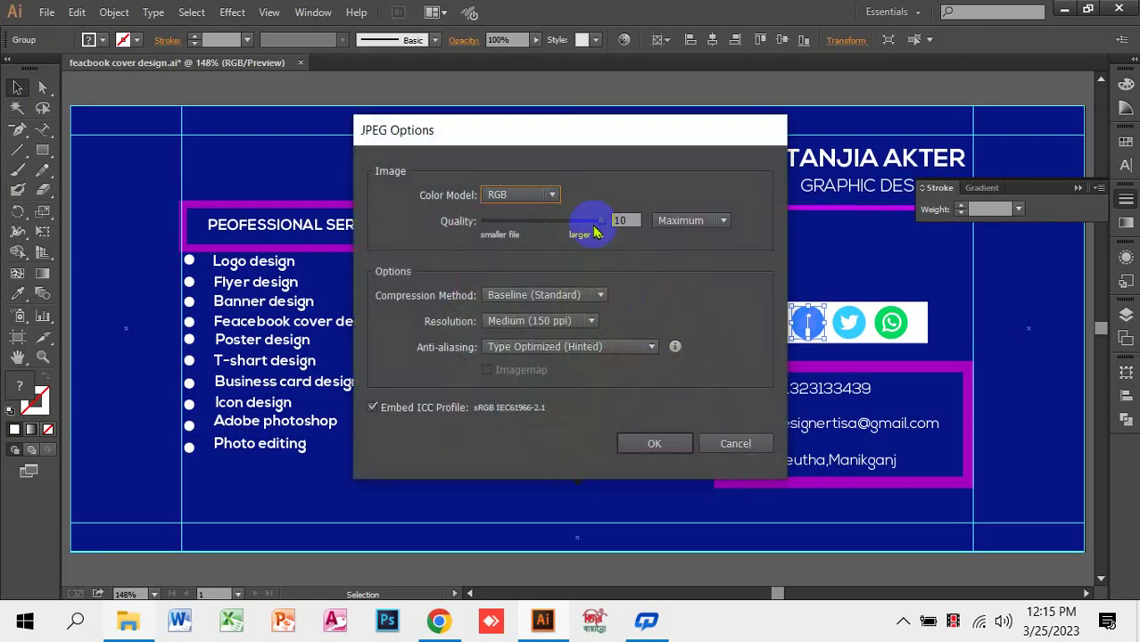
left_click(657, 443)
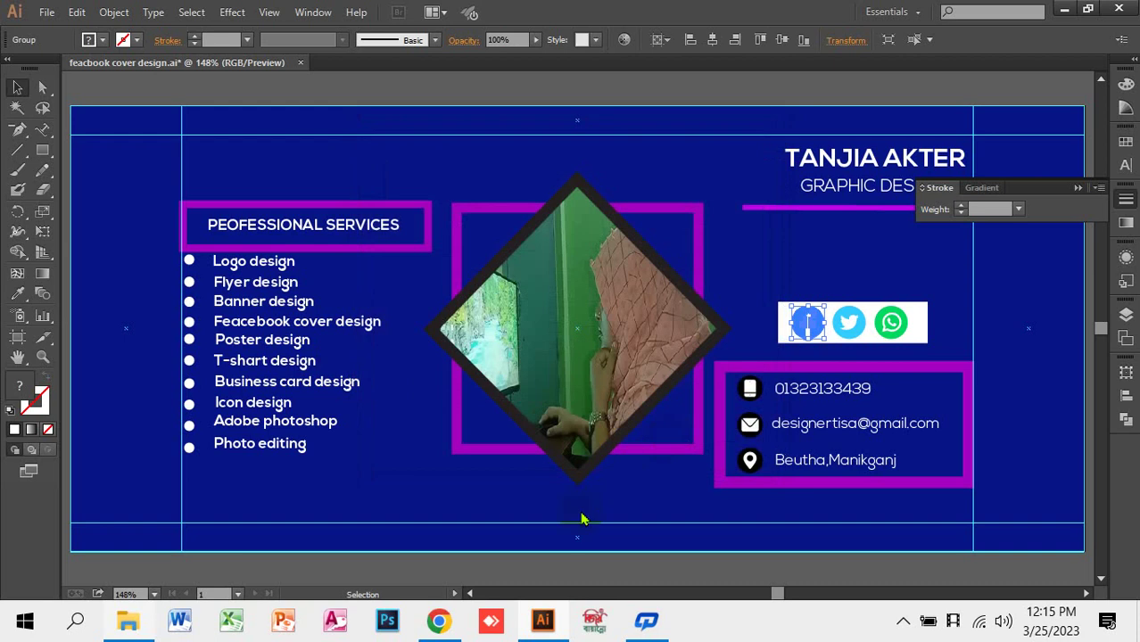
Step: Refresh the feacbook cover folder in File Explorer so the new JPG thumbnails appear
left_click(125, 622)
right_click(472, 204)
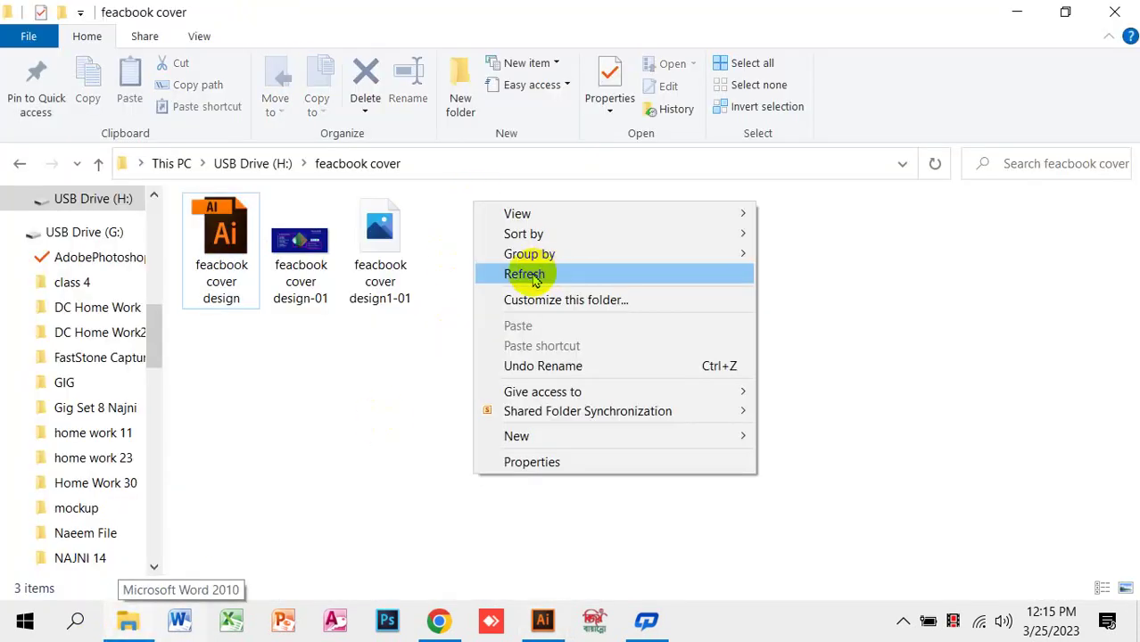
left_click(578, 273)
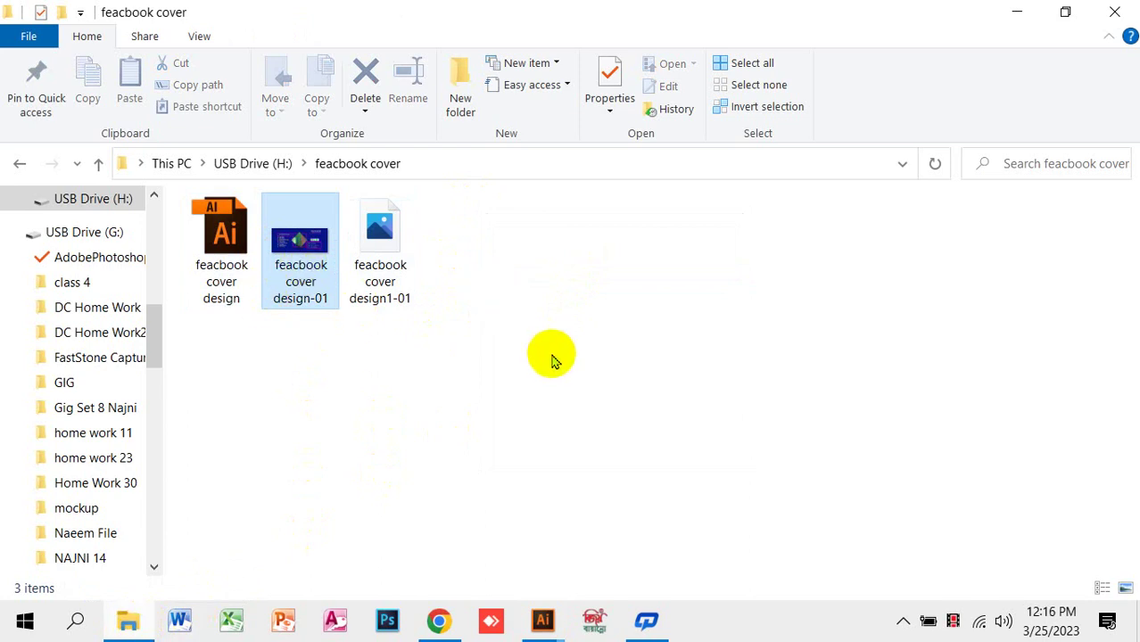
key("alt+Tab")
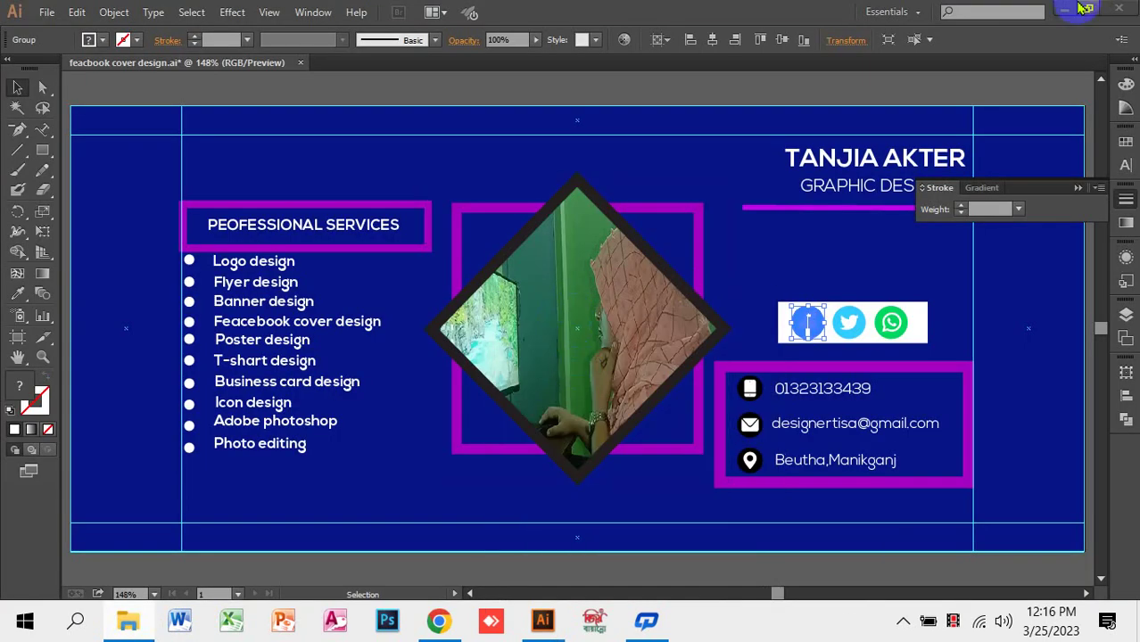
left_click(1068, 12)
Step: Open the new feacbook cover design1-01 export in Photos
left_click(295, 249)
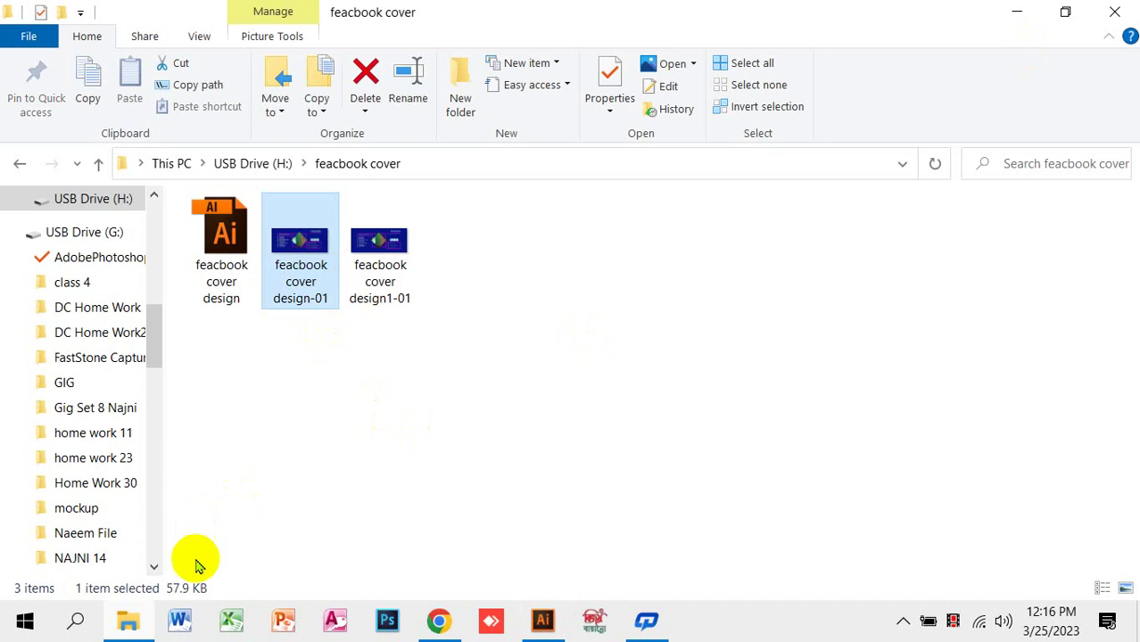
left_click(414, 366)
left_click(406, 230)
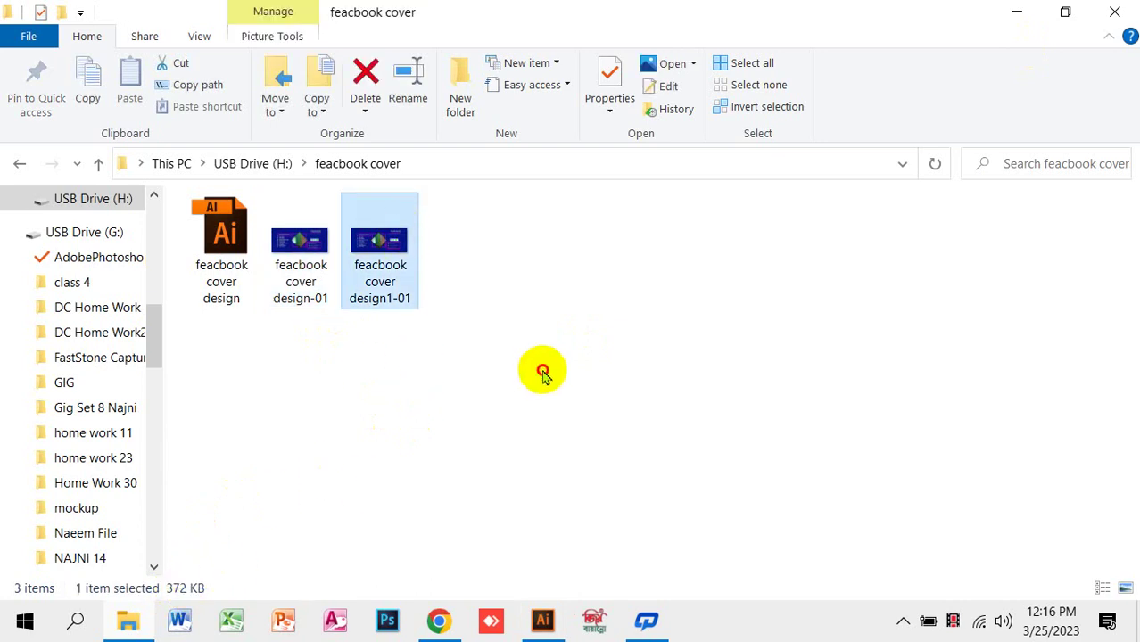
double_click(305, 234)
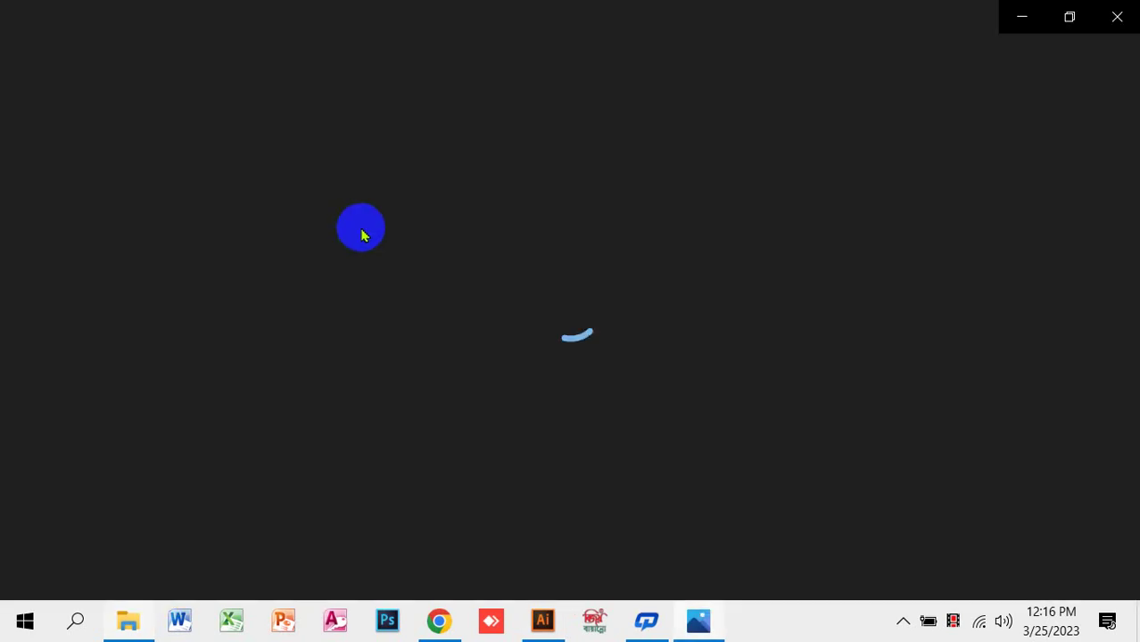
Step: Zoom in on the first exported cover, then move to the second image and inspect it up close
scroll(502, 312, "up", 3)
scroll(502, 312, "down", 3)
key("Right")
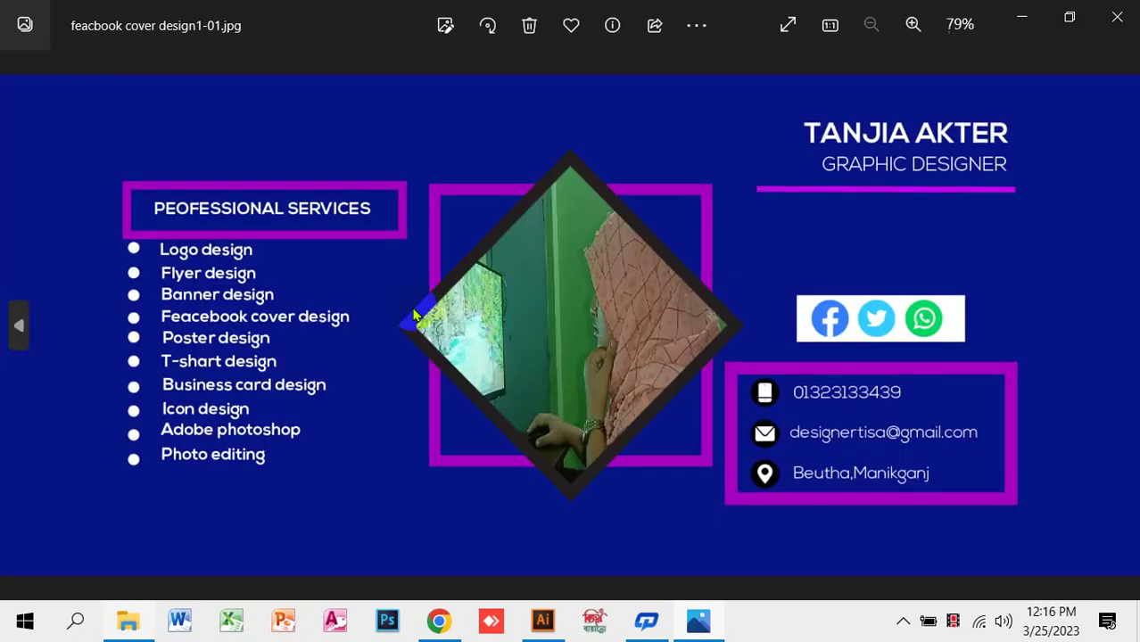
scroll(347, 262, "up", 2)
scroll(214, 268, "up", 2)
scroll(197, 252, "down", 1)
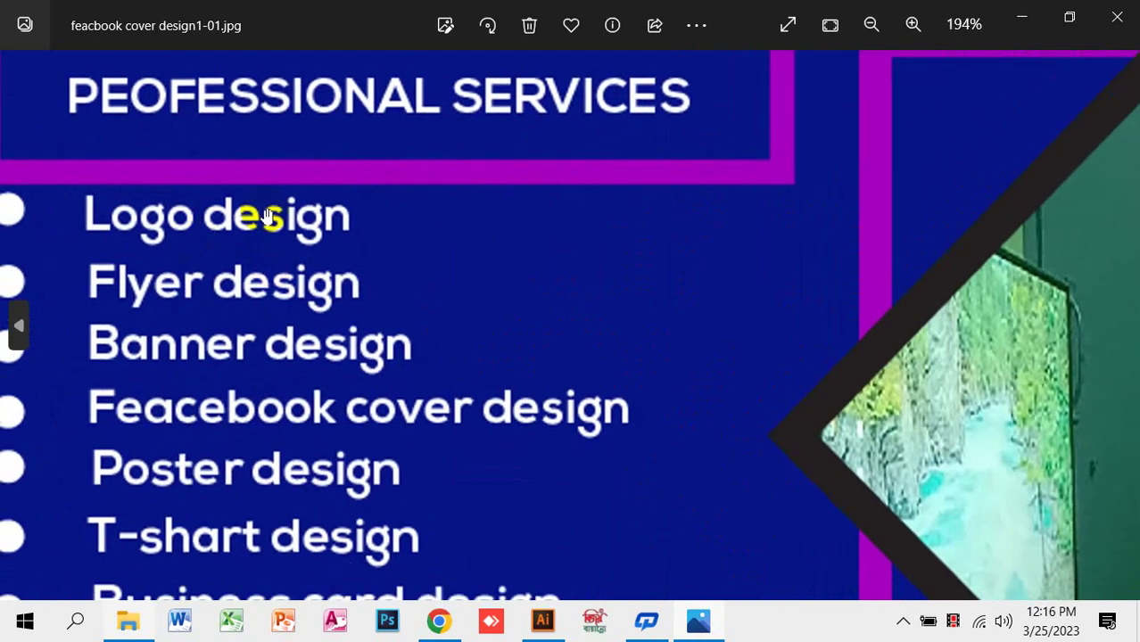
scroll(262, 214, "down", 3)
scroll(928, 214, "up", 2)
scroll(911, 325, "down", 1)
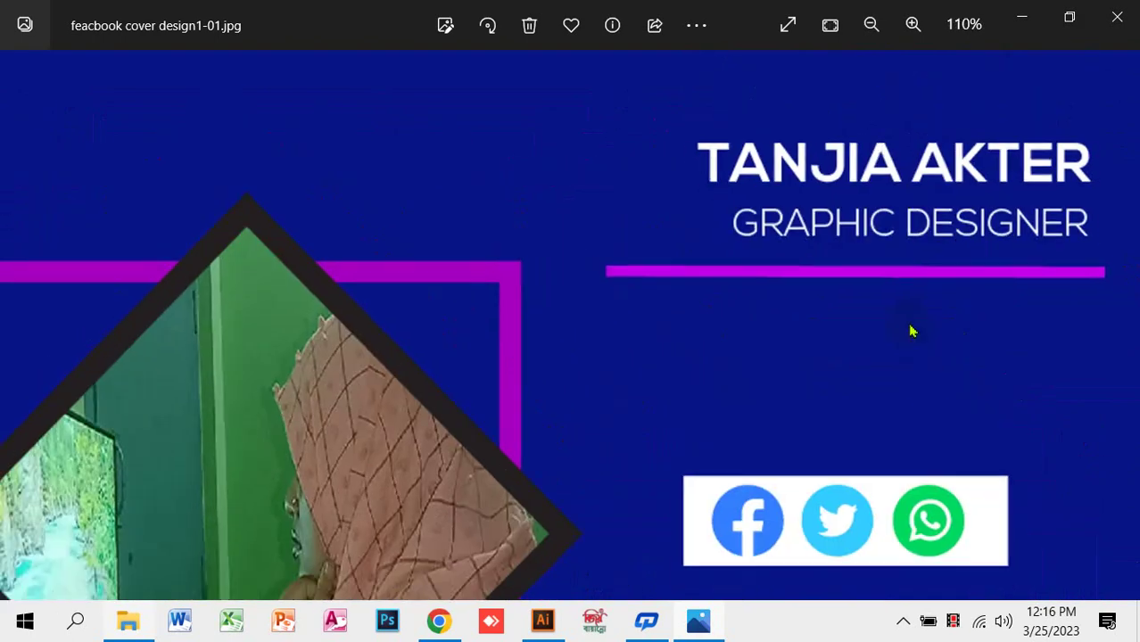
scroll(911, 326, "down", 2)
Step: Return to the first cover image, zoom in again, and close Photos
key("Left")
scroll(783, 224, "up", 2)
scroll(812, 209, "up", 2)
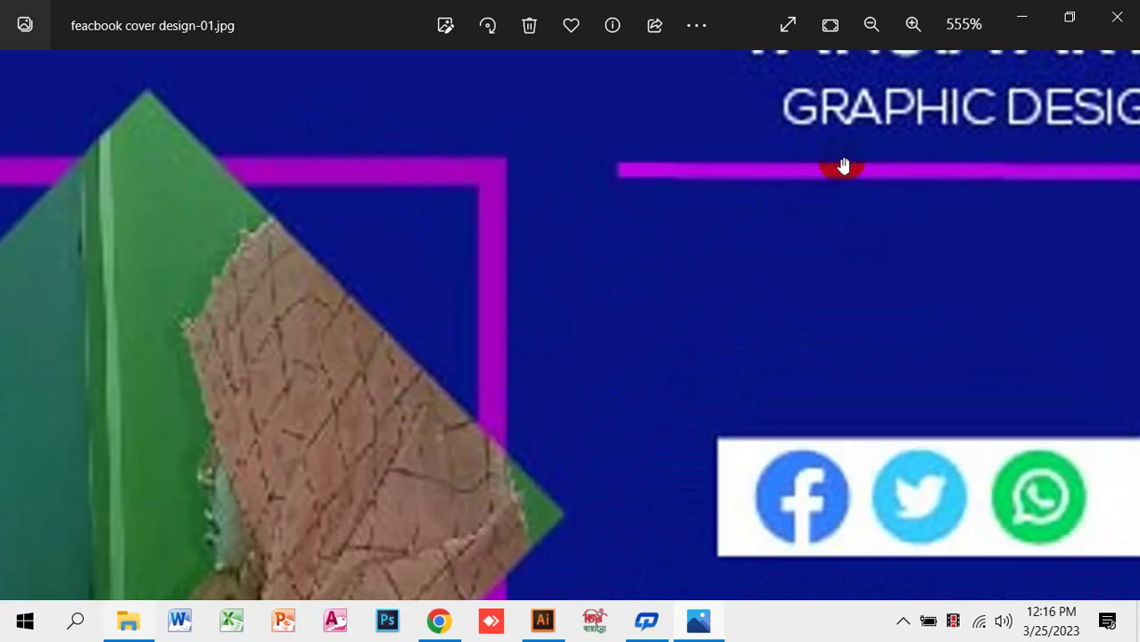
left_click(1117, 17)
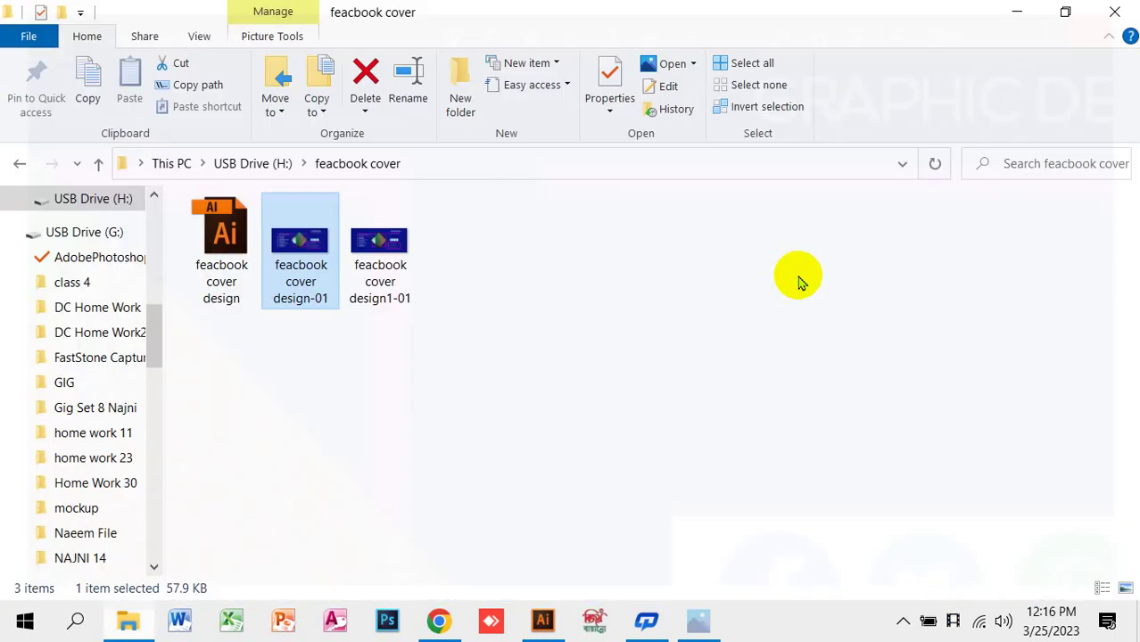
Step: Clear the selection, close File Explorer, and refresh the desktop
left_click(585, 417)
left_click(1131, 11)
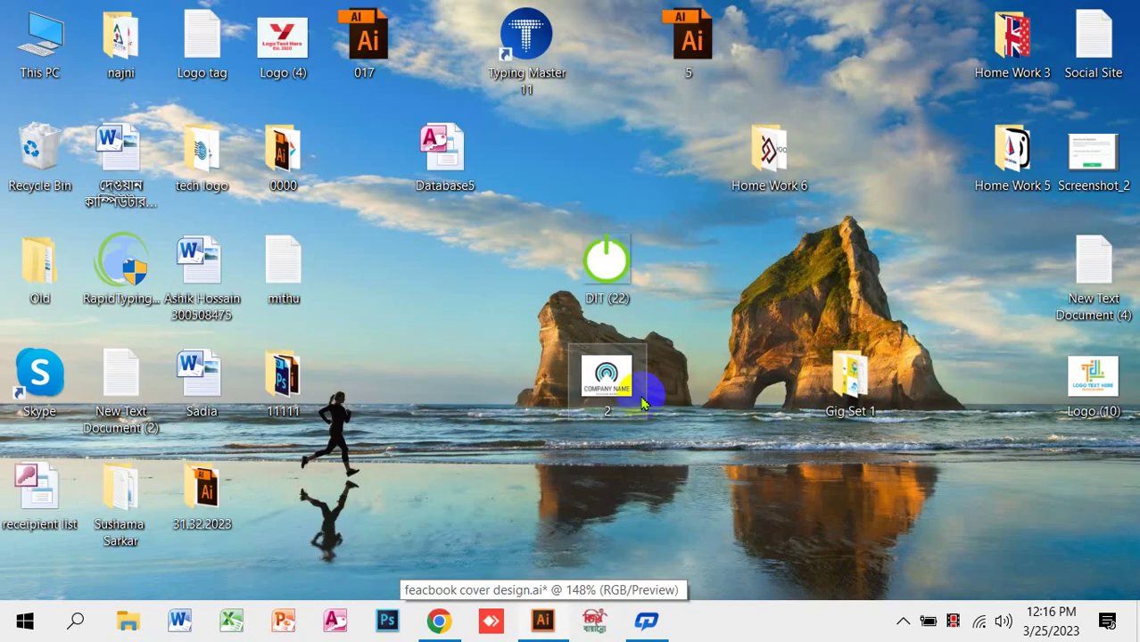
right_click(565, 187)
left_click(644, 238)
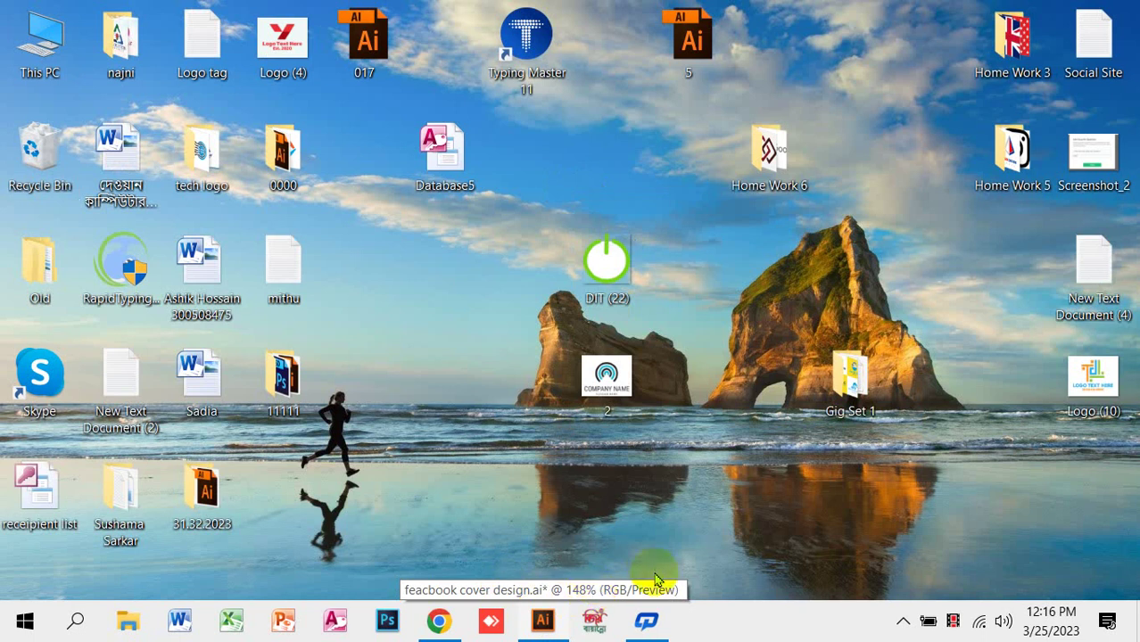
Step: Exit QuickPhrase from its taskbar menu and confirm the shutdown
right_click(654, 622)
left_click(704, 602)
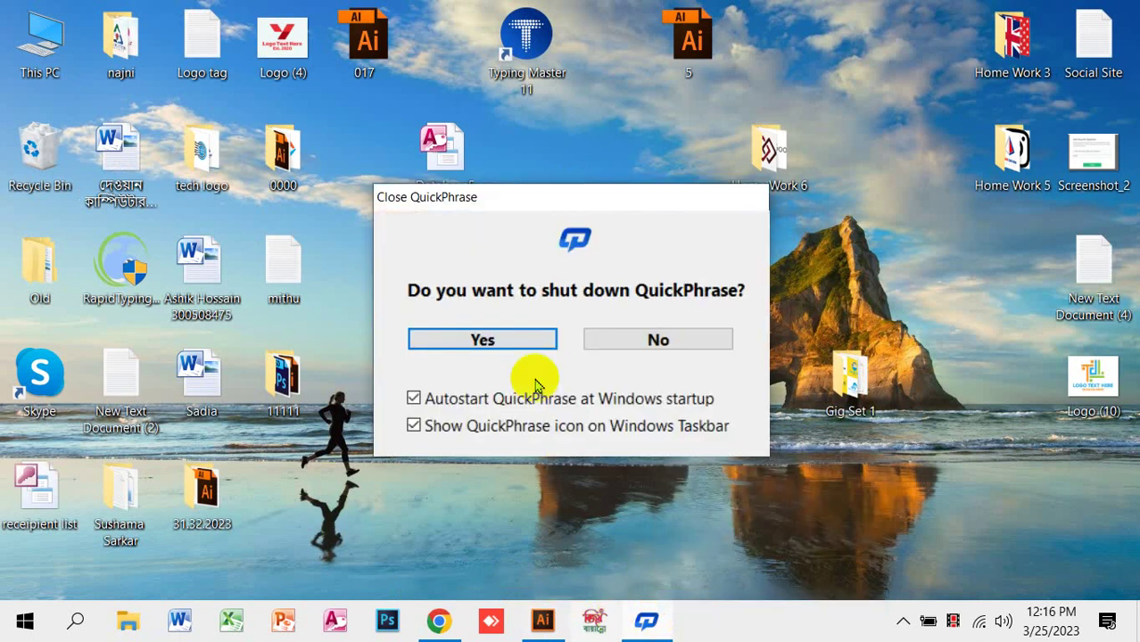
left_click(454, 338)
Step: Unpin Bijoy Bayanno from the taskbar, refresh the desktop, and open then close File Explorer
right_click(591, 629)
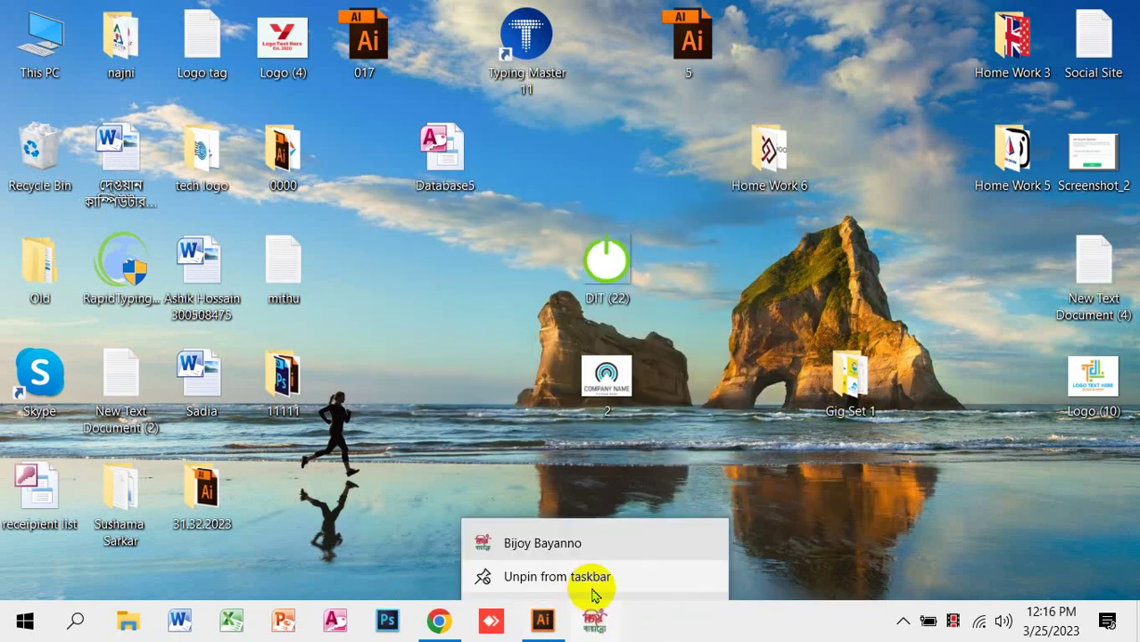
left_click(594, 599)
right_click(705, 317)
left_click(742, 369)
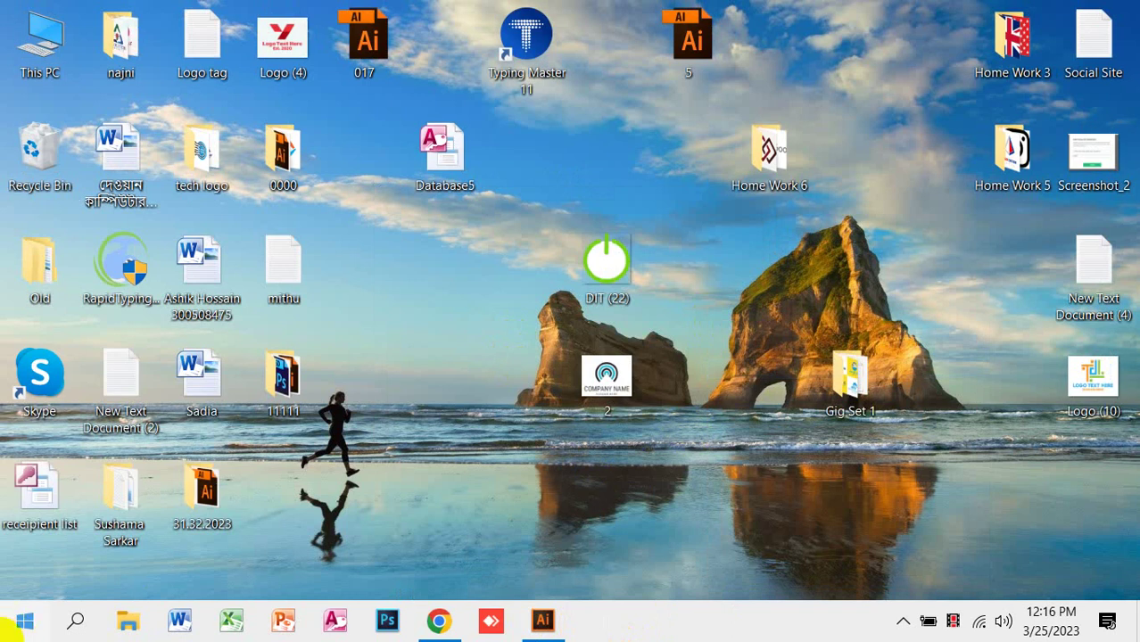
left_click(130, 625)
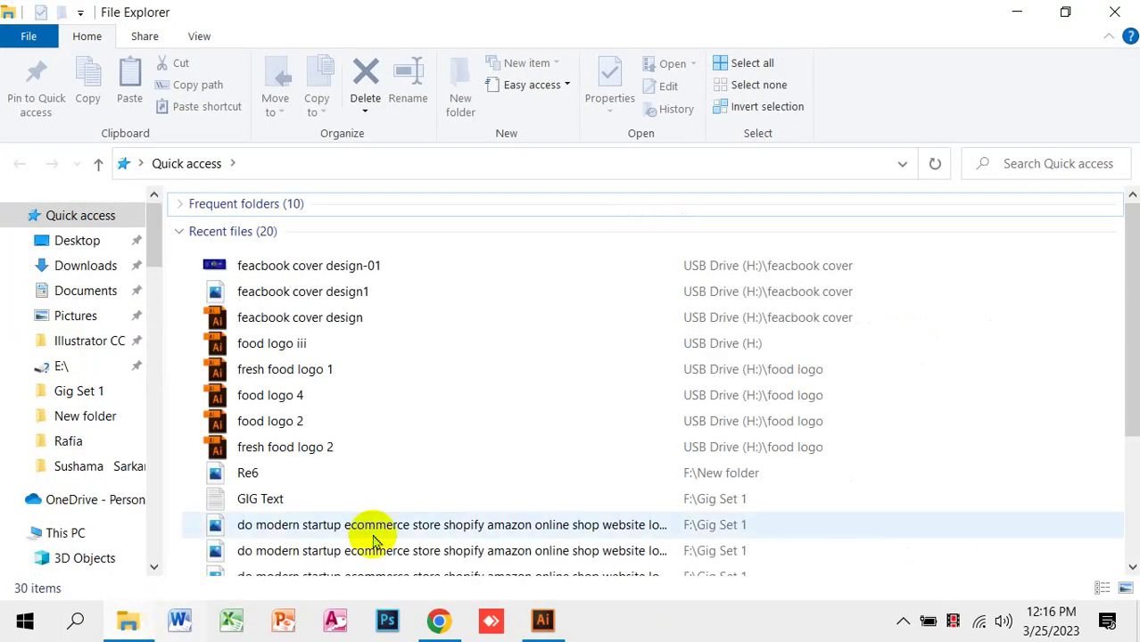
left_click(1116, 12)
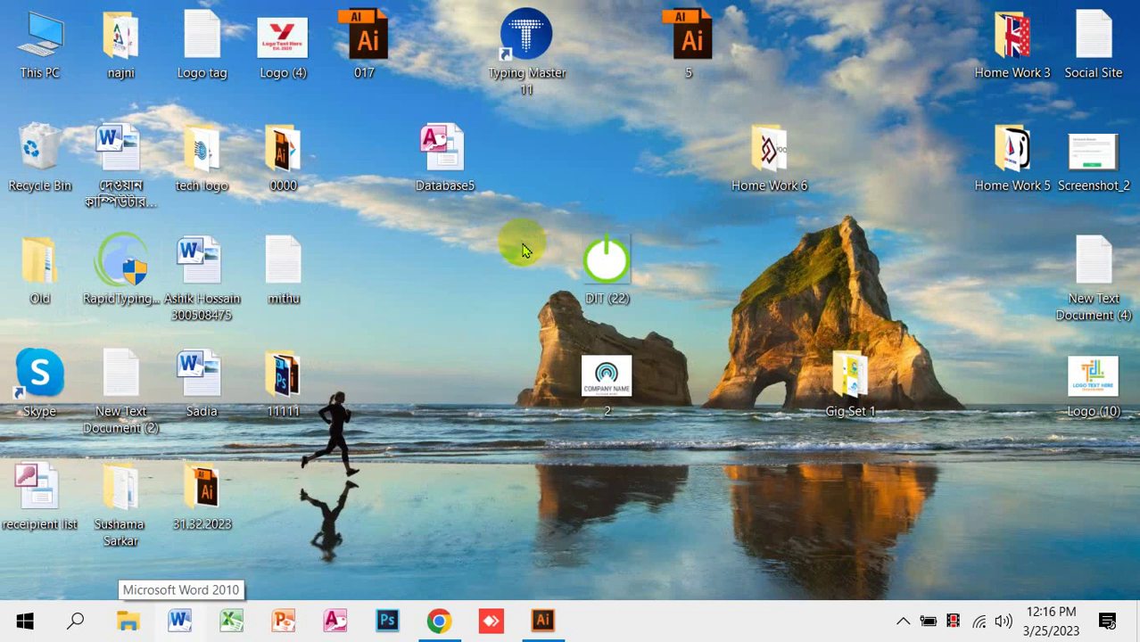
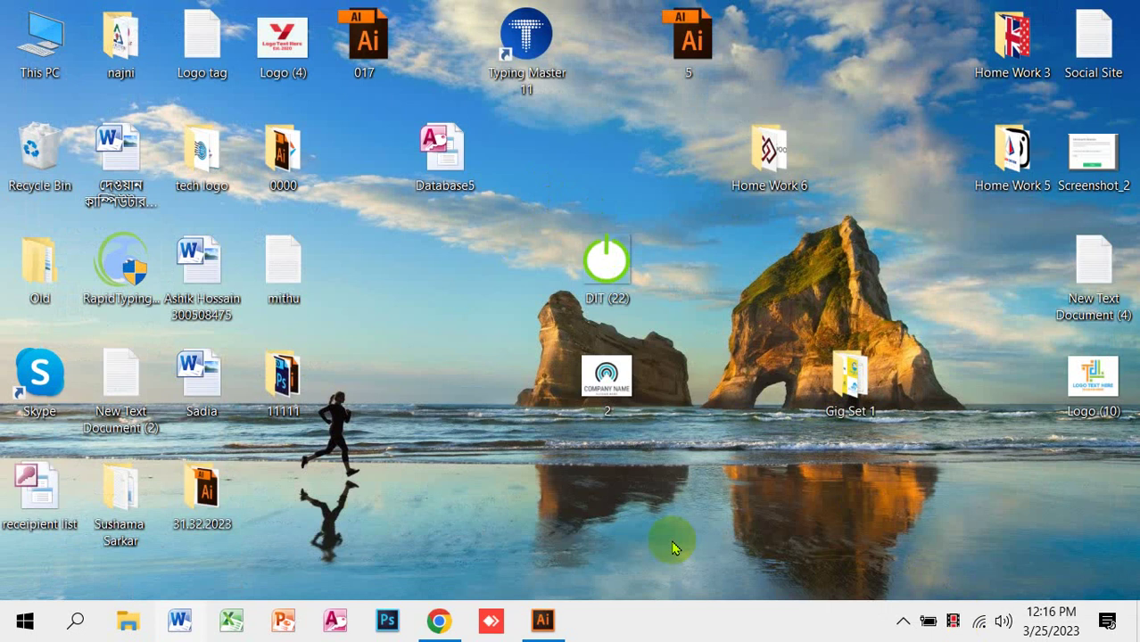
Step: Open File Explorer and look through the contents of USB Drive (H:)
left_click(129, 622)
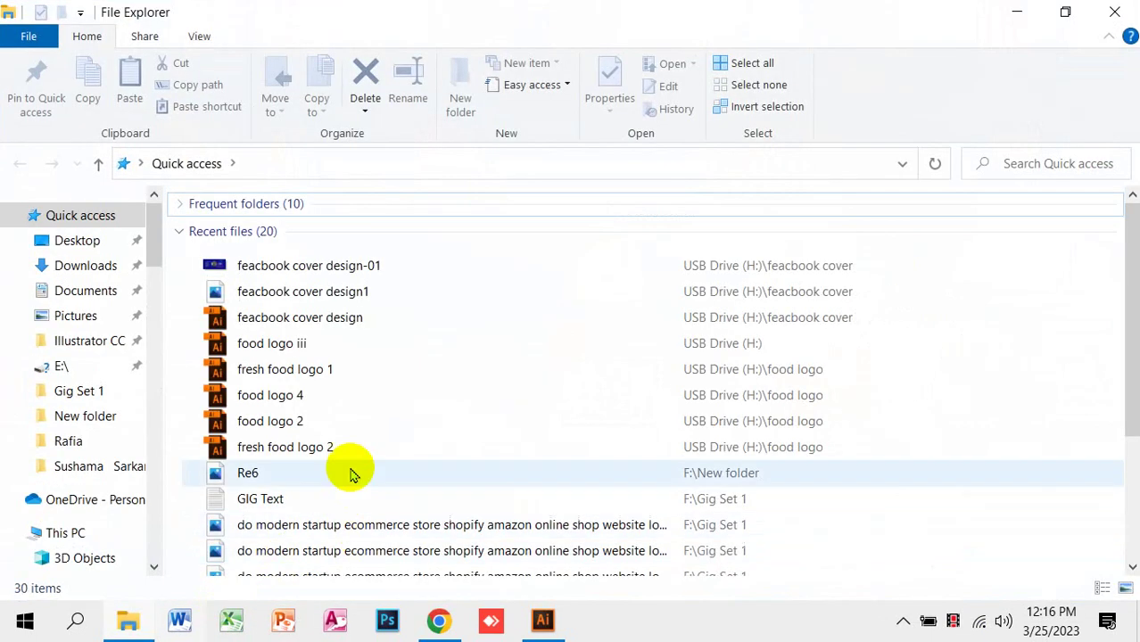
scroll(108, 522, "down", 3)
scroll(112, 492, "up", 3)
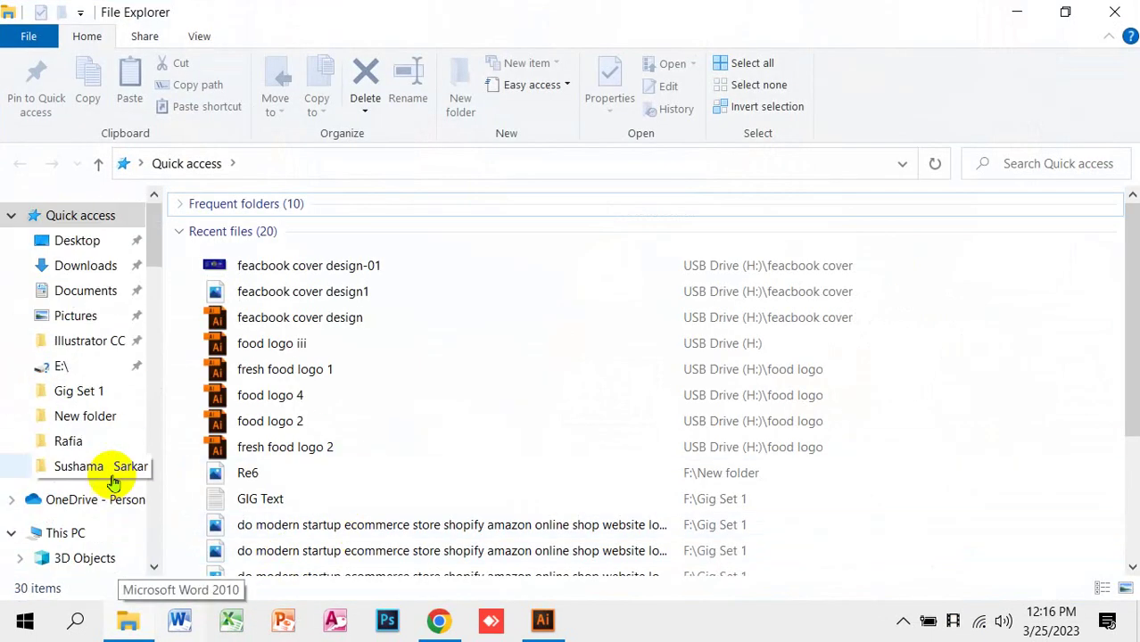
scroll(96, 372, "down", 4)
scroll(80, 420, "down", 2)
left_click(93, 373)
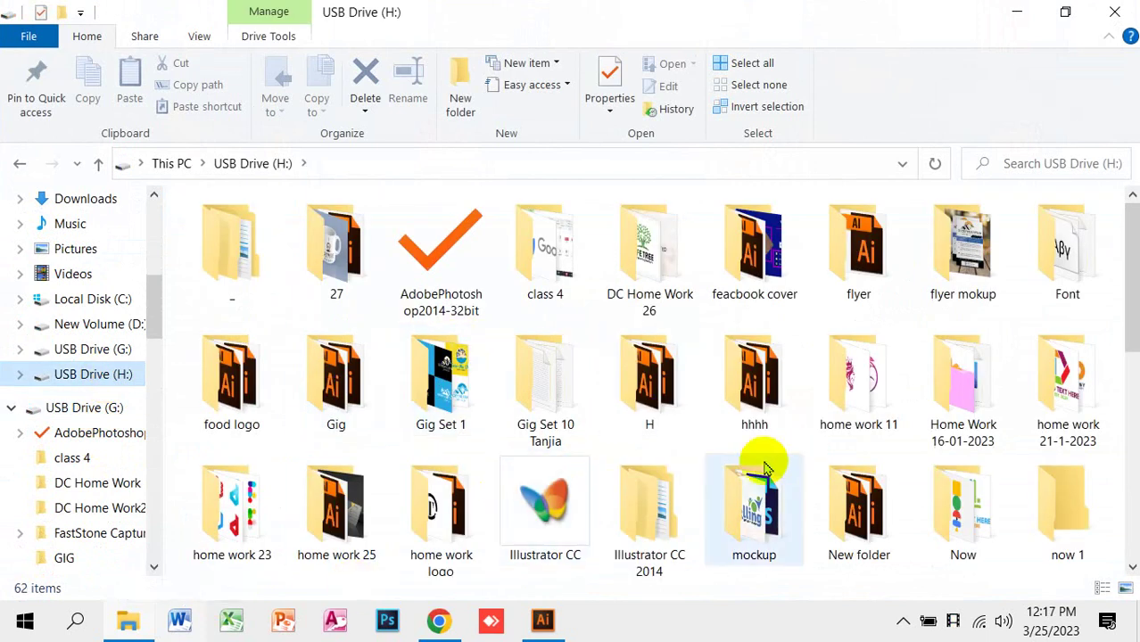
scroll(776, 469, "down", 2)
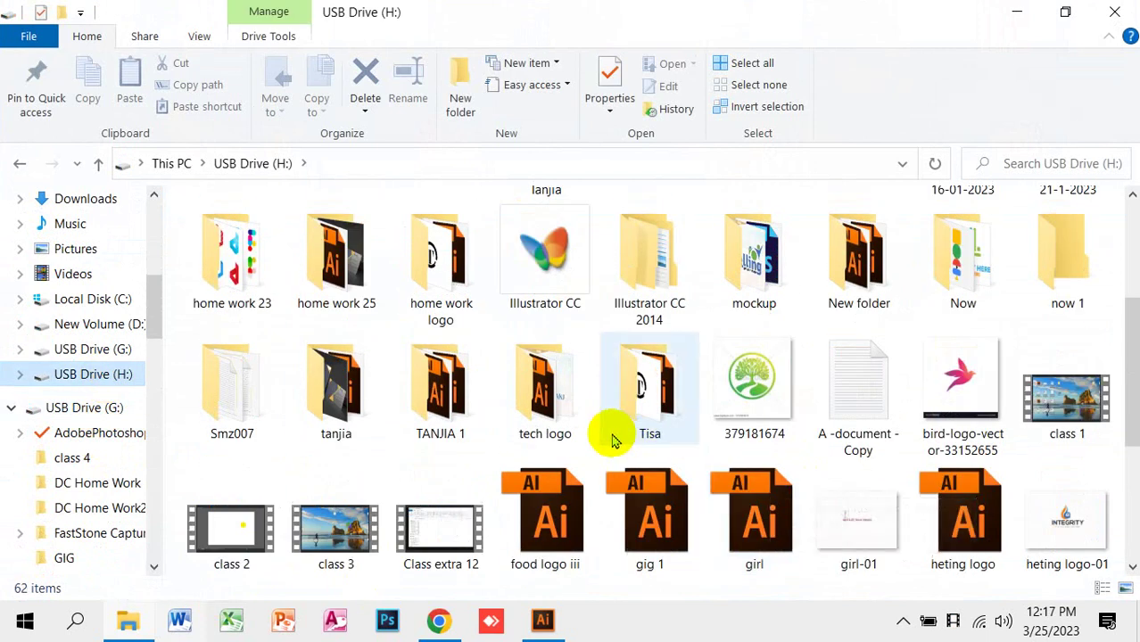
scroll(696, 440, "up", 1)
scroll(727, 439, "up", 1)
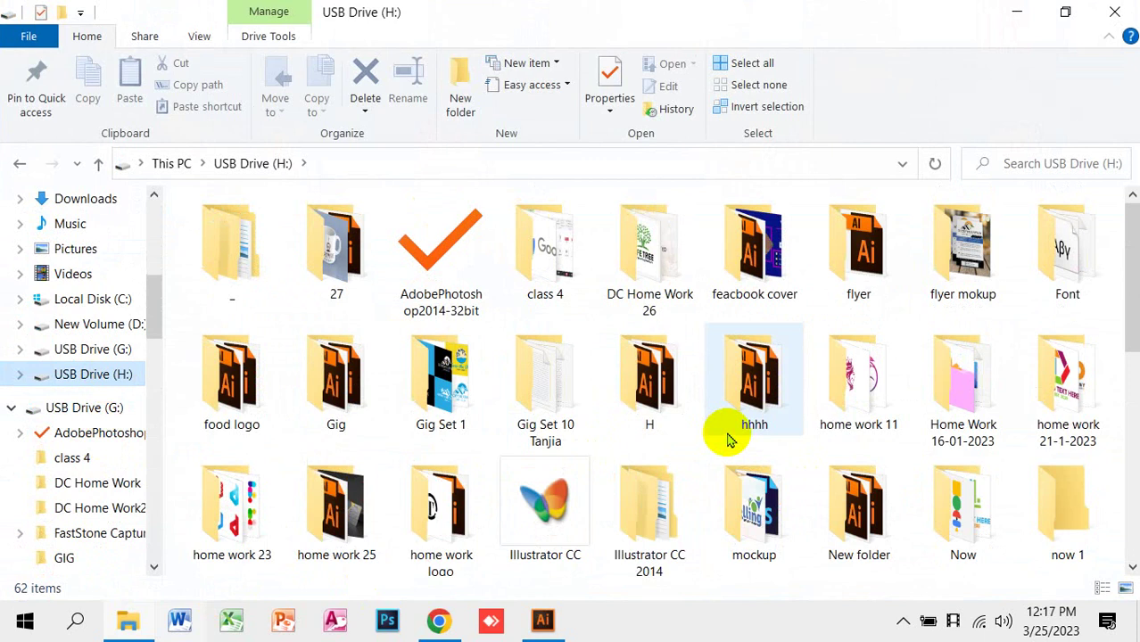
scroll(727, 439, "down", 2)
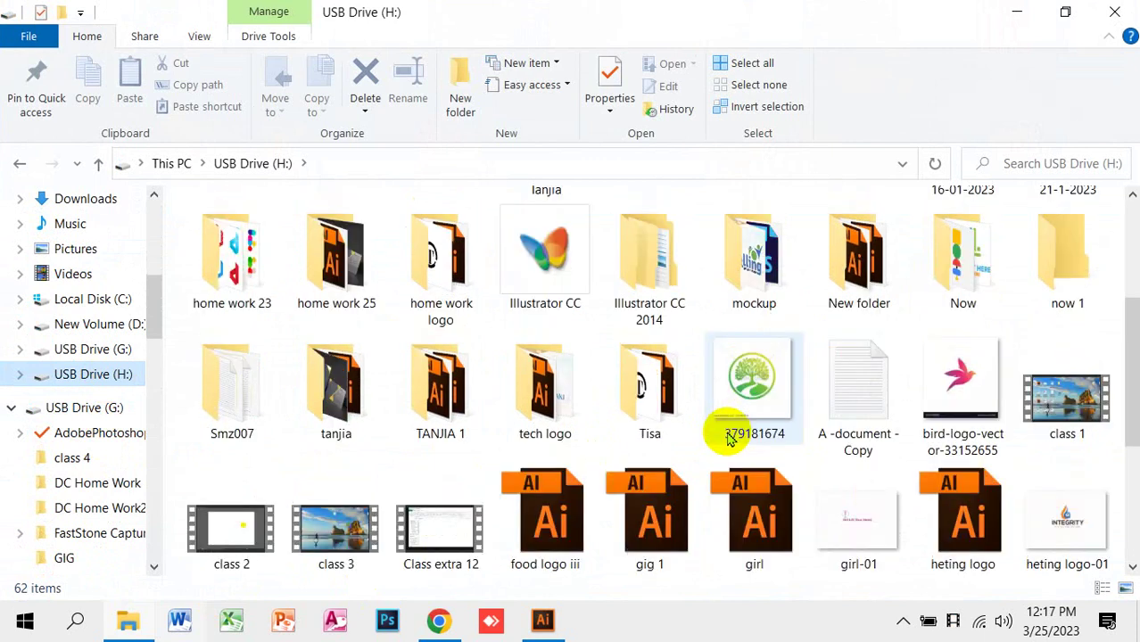
mouse_move(754, 392)
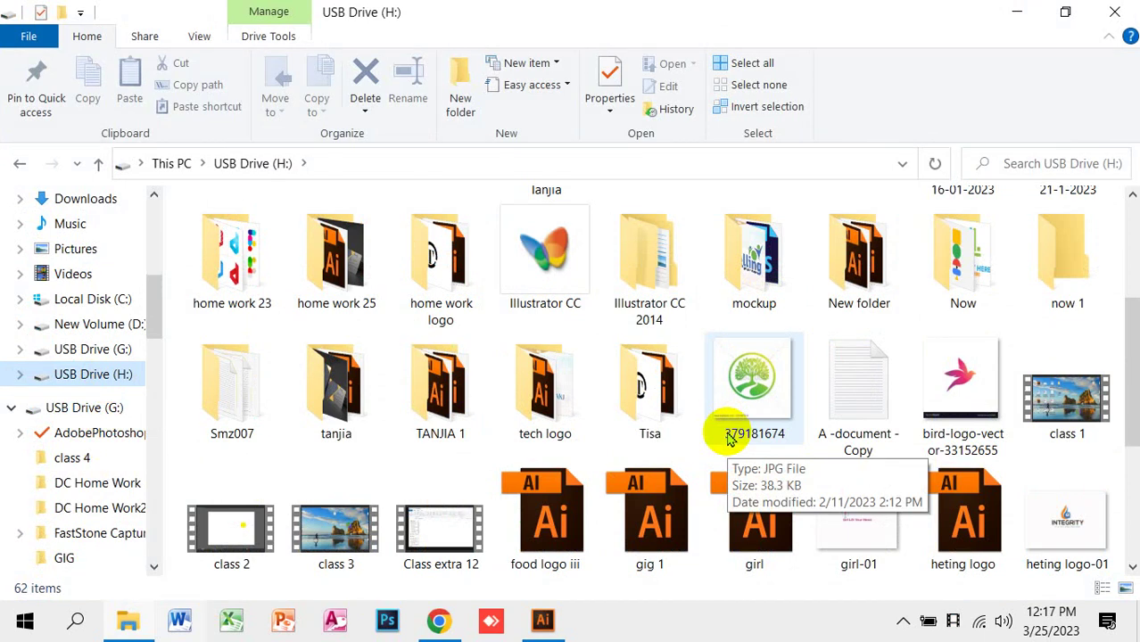
Step: Go back to the drive list and open the NAJNI 19 folder on USB Drive (G:)
key("alt+Up")
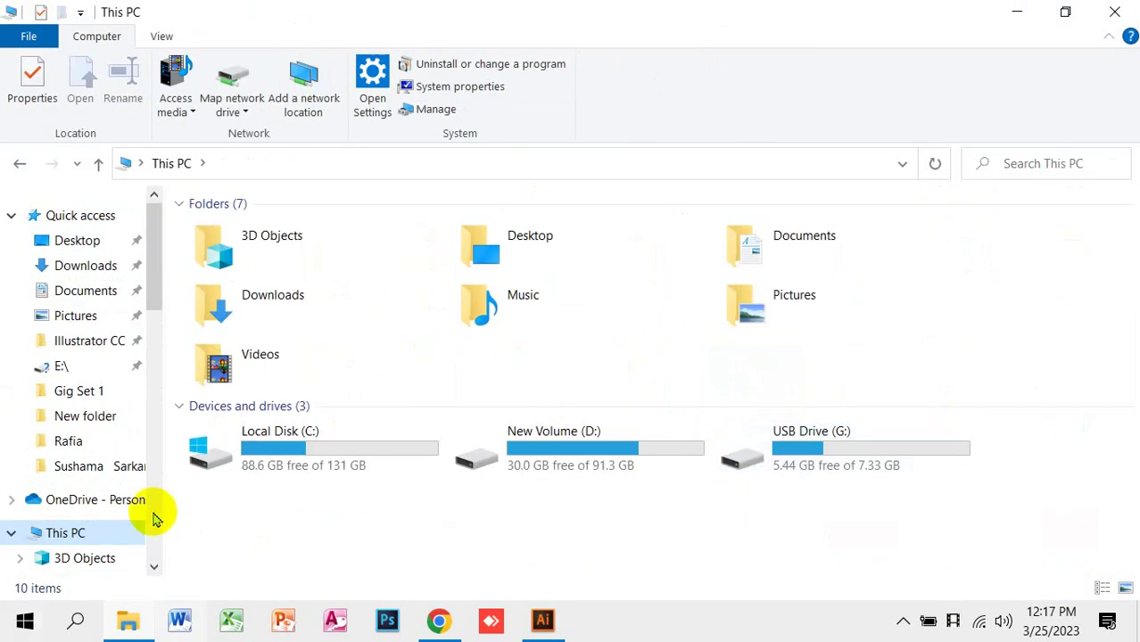
scroll(123, 501, "down", 4)
scroll(119, 510, "down", 1)
left_click(90, 460)
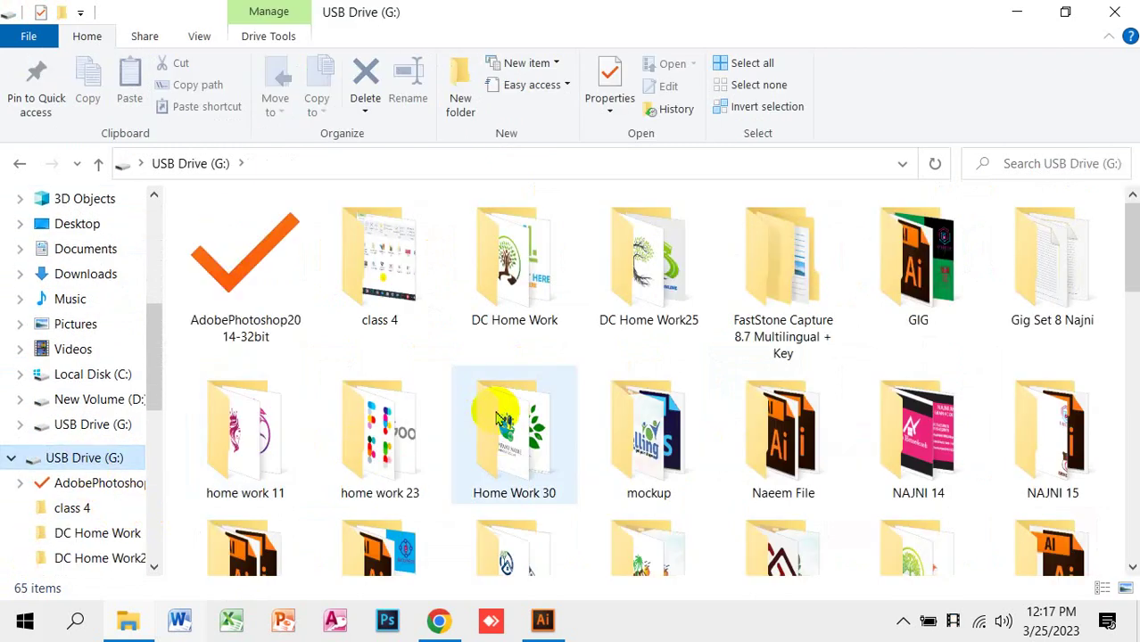
scroll(513, 419, "down", 1)
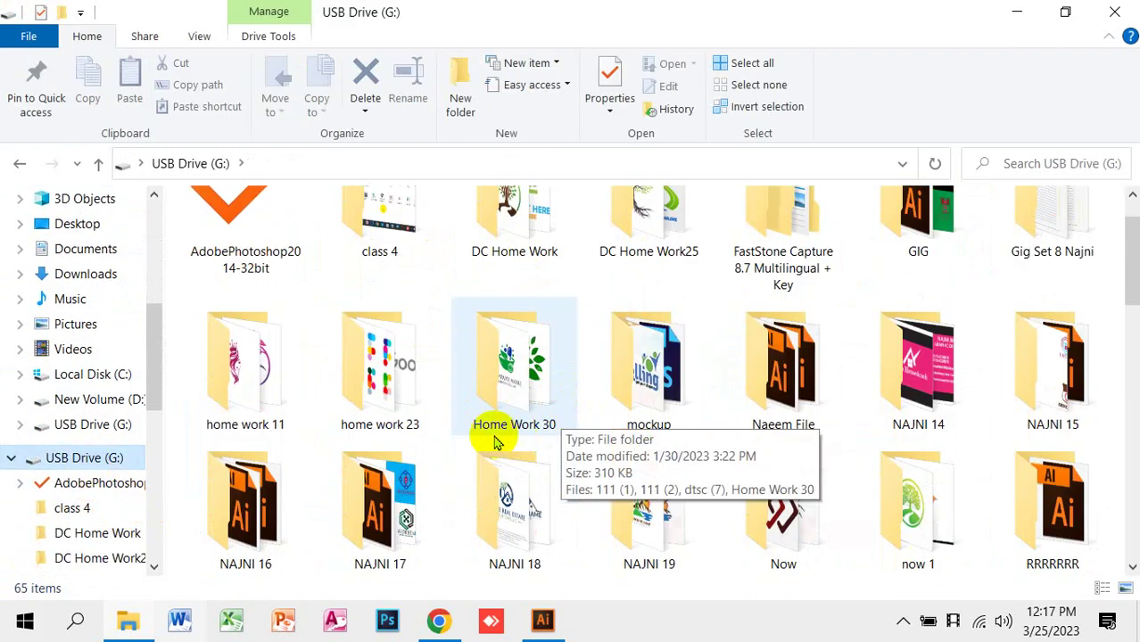
double_click(642, 506)
Step: Open the 'facebook cover' file from NAJNI 19 in Illustrator
scroll(636, 500, "up", 1, "ctrl")
scroll(624, 496, "up", 2, "ctrl")
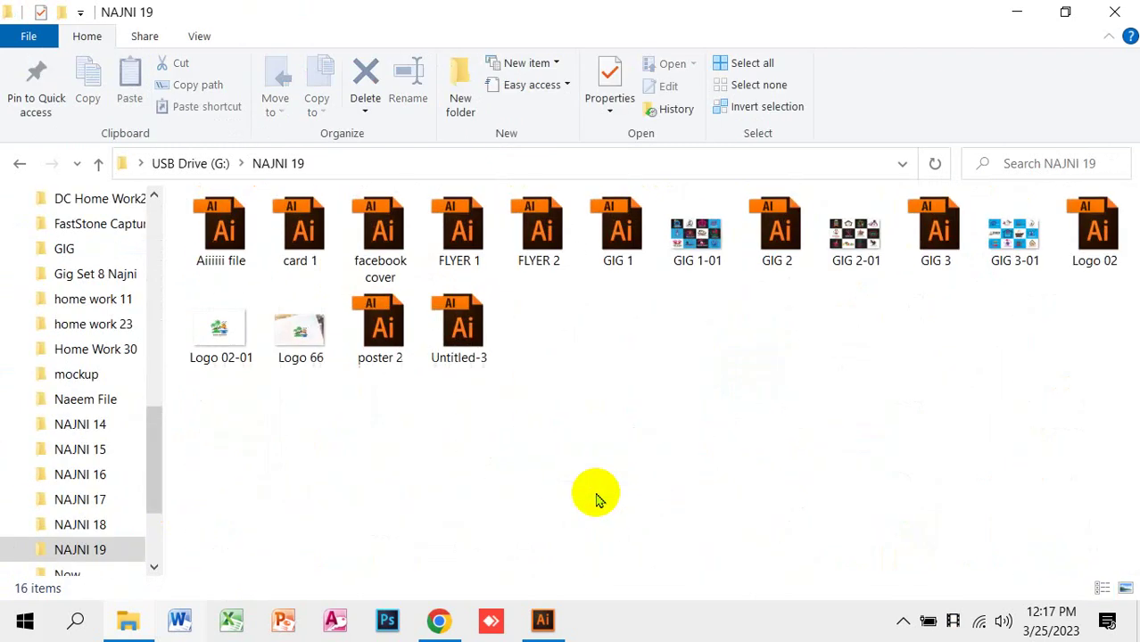
scroll(596, 496, "up", 1, "ctrl")
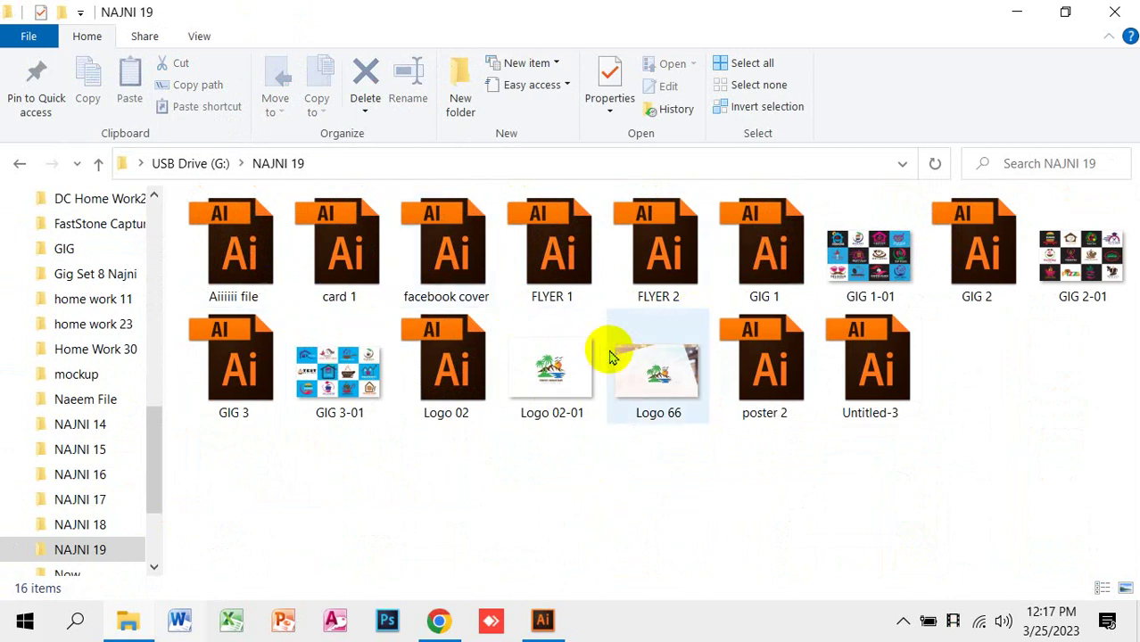
left_click(453, 279)
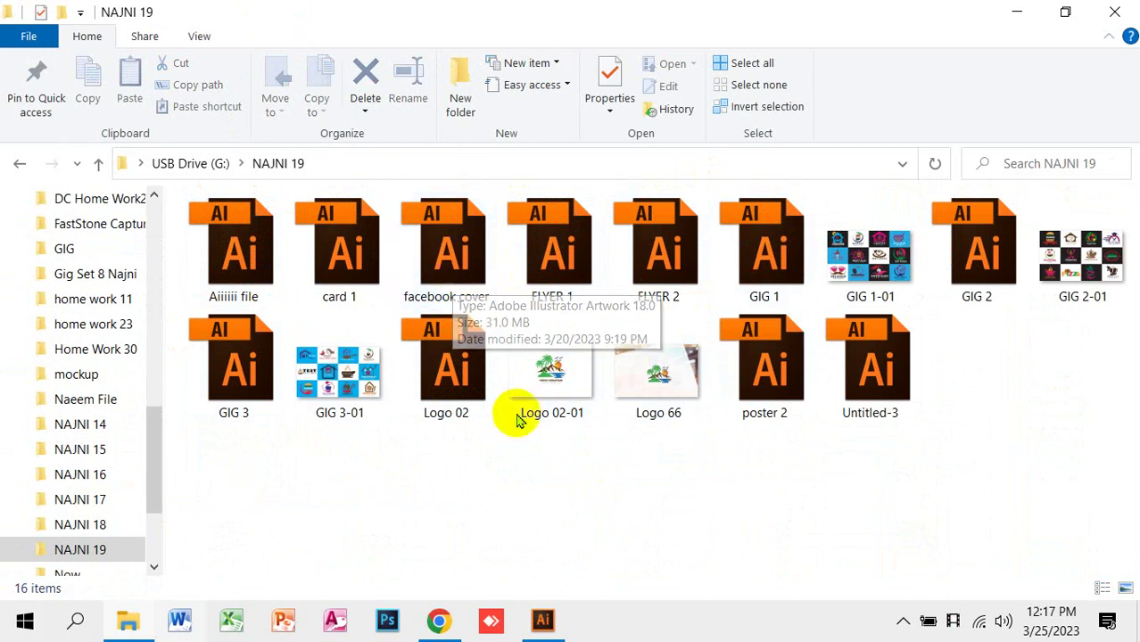
left_click(448, 272)
double_click(449, 268)
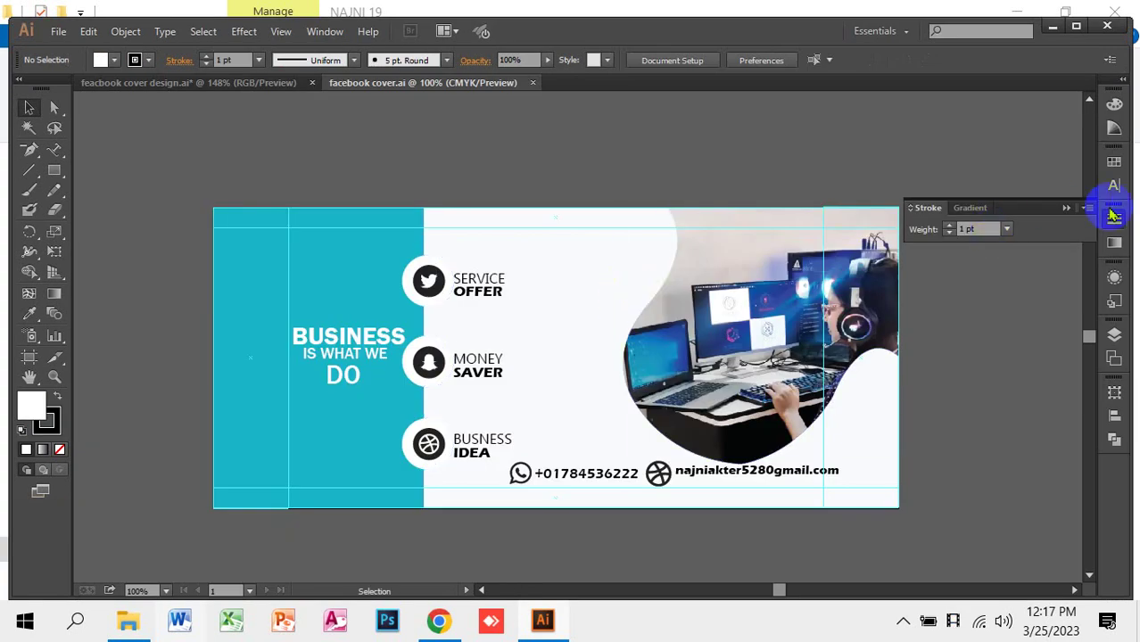
Step: Close the stroke settings and inspect the SERVICE OFFER list and business idea label up close
left_click(1064, 209)
left_click(338, 458)
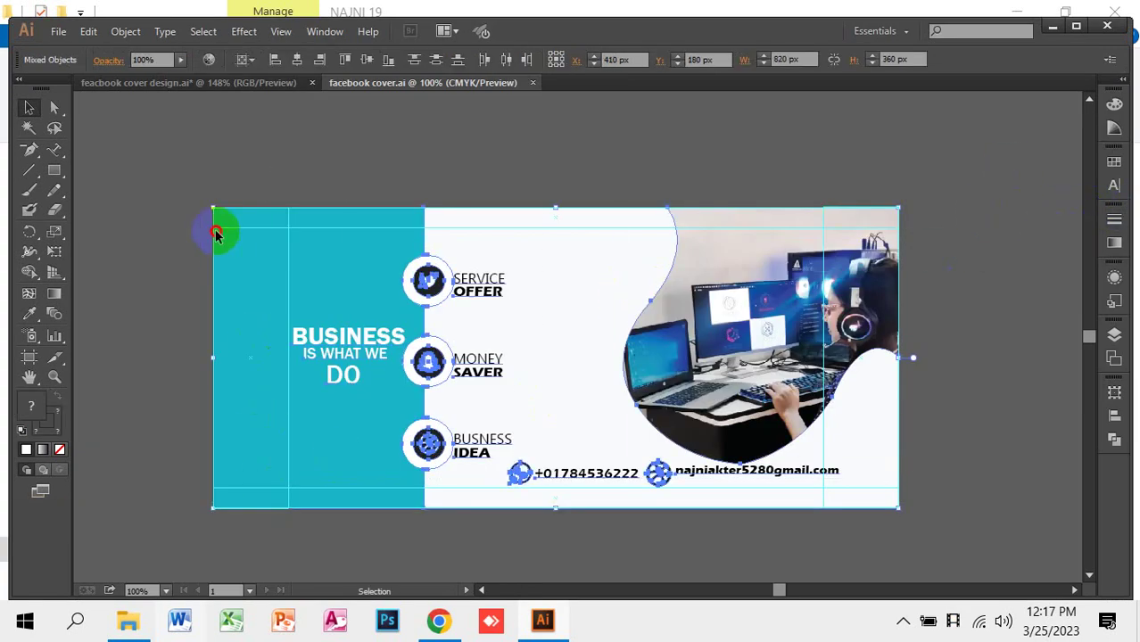
left_click(464, 159)
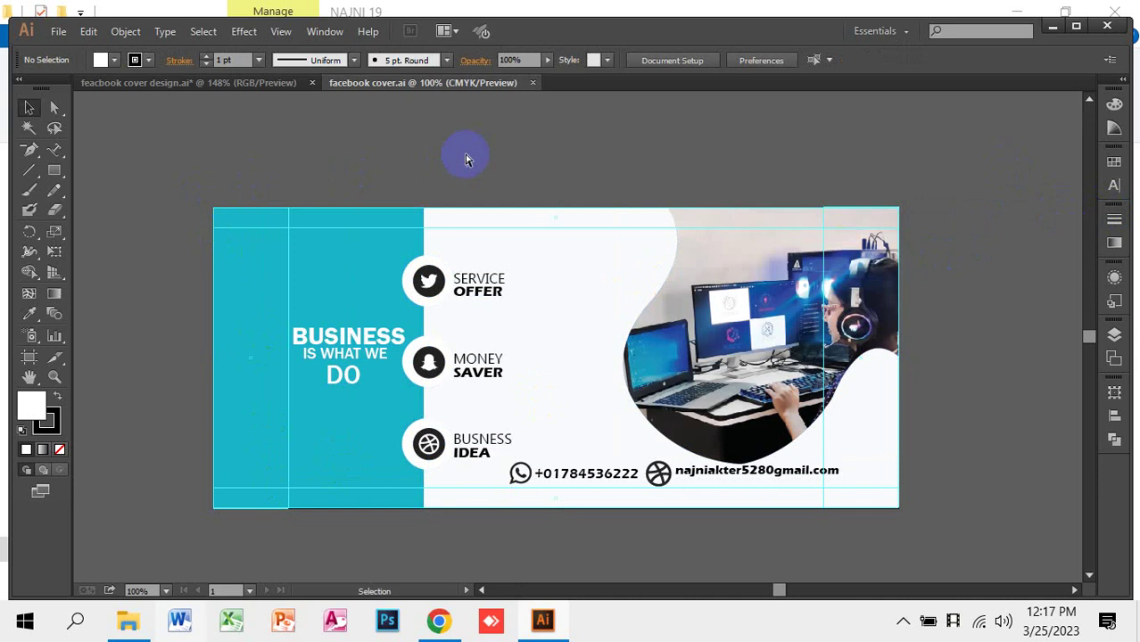
key("ctrl+plus")
key("ctrl+plus")
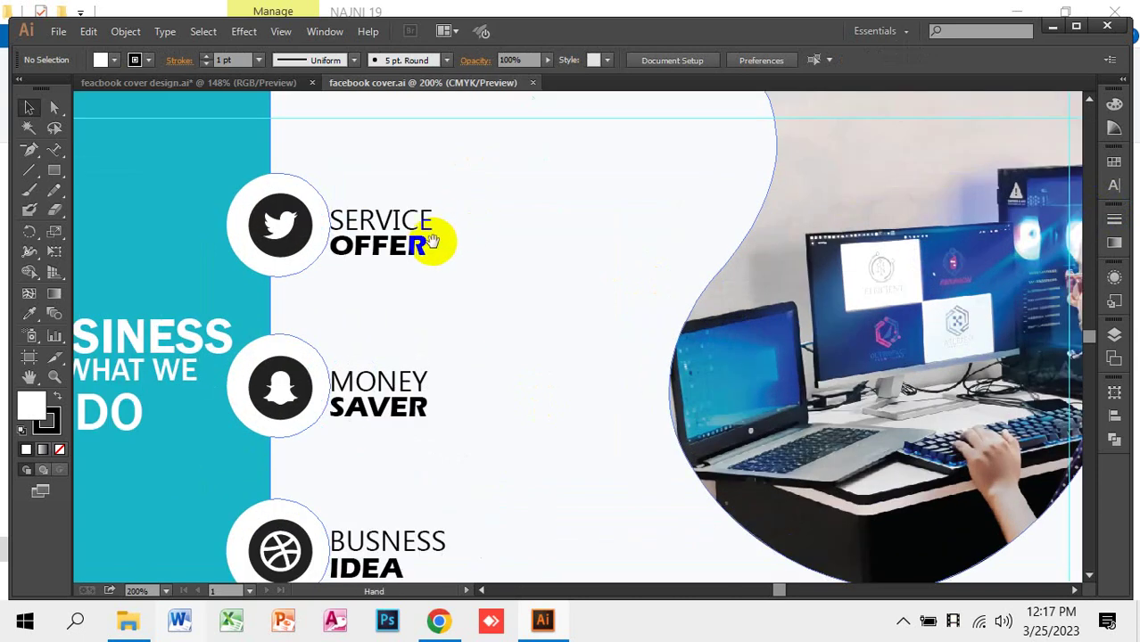
left_click_drag(438, 239, 605, 269)
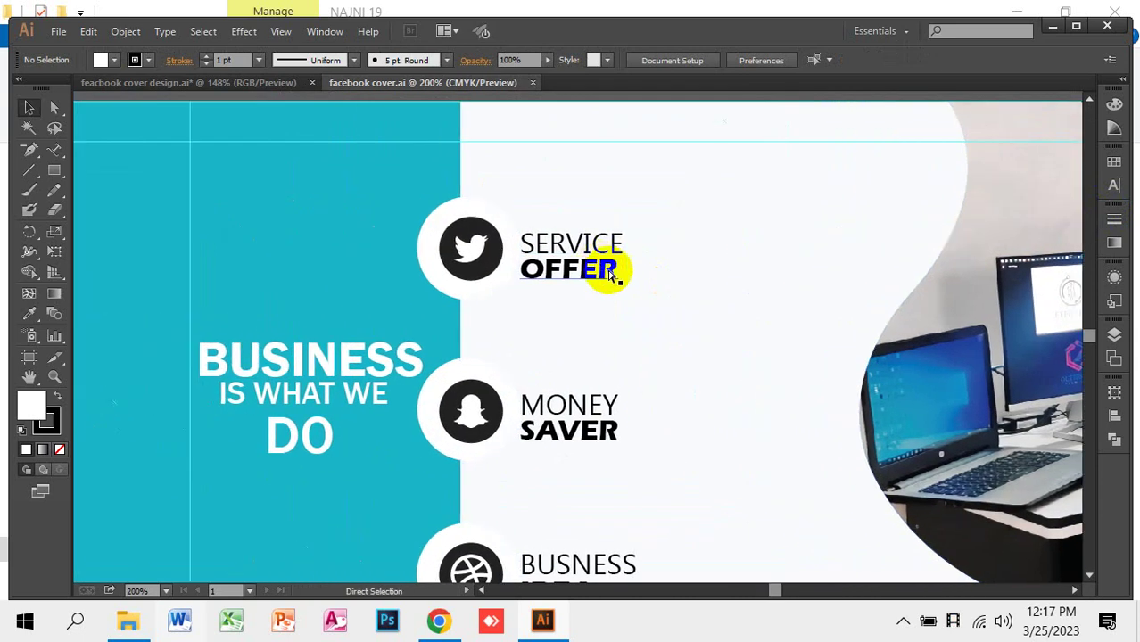
key("ctrl+minus")
mouse_move(674, 344)
left_mouse_down()
mouse_move(605, 270)
mouse_move(578, 328)
left_mouse_up()
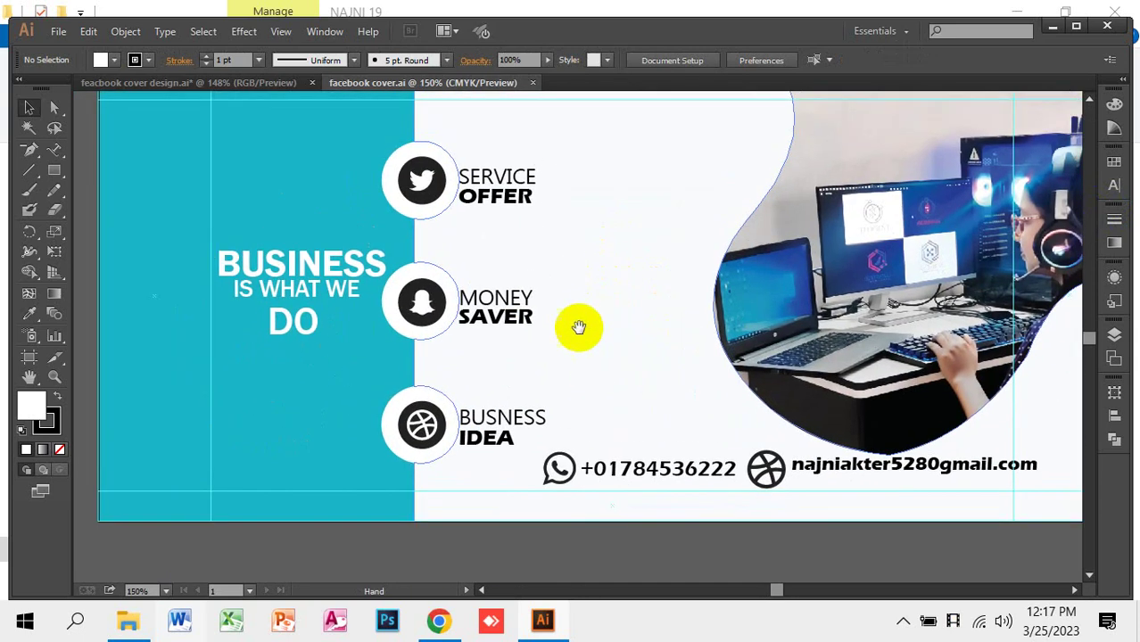
left_click(524, 302)
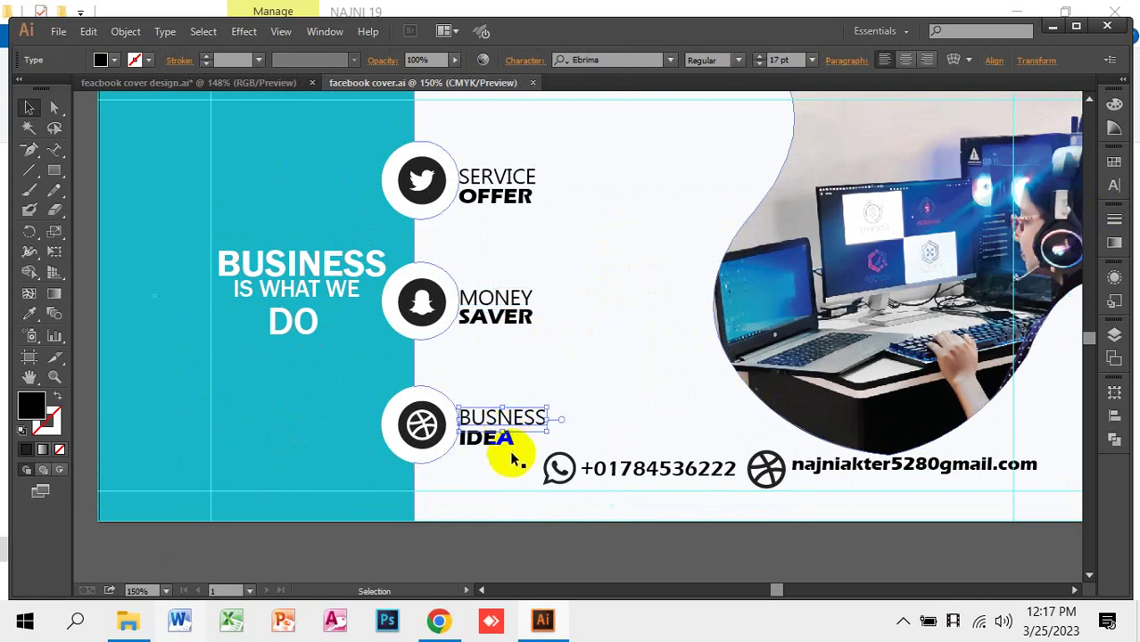
Step: Fit the whole banner and inspect the headline, curved photo and teal rectangle, then deselect
mouse_move(781, 394)
left_mouse_down()
mouse_move(676, 434)
mouse_move(681, 454)
left_mouse_up()
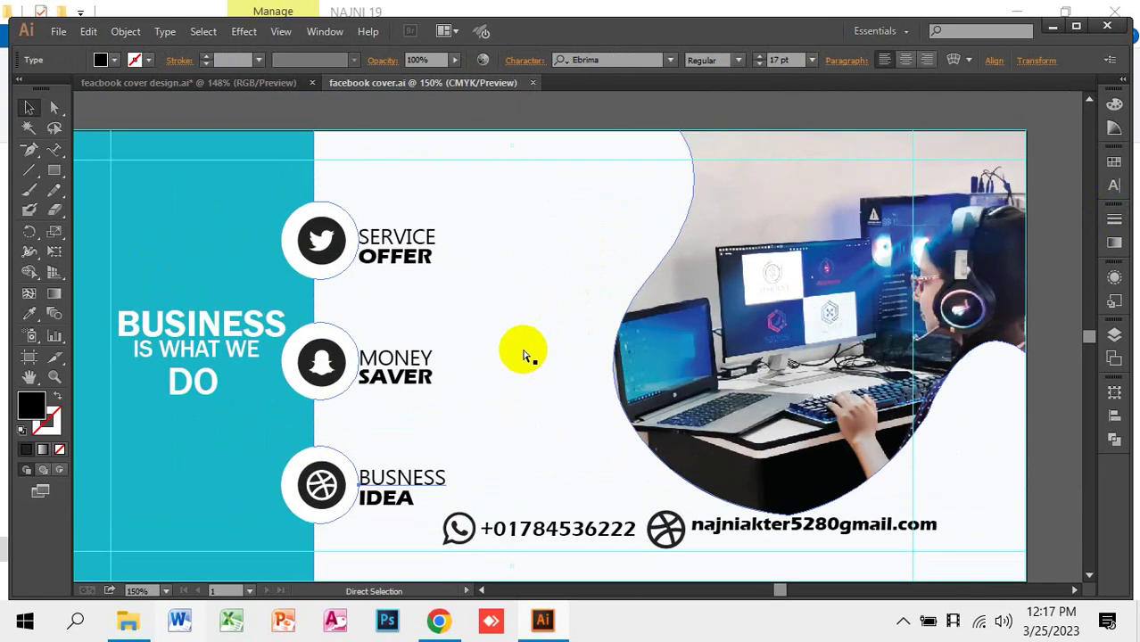
key("ctrl+1")
left_click(342, 352)
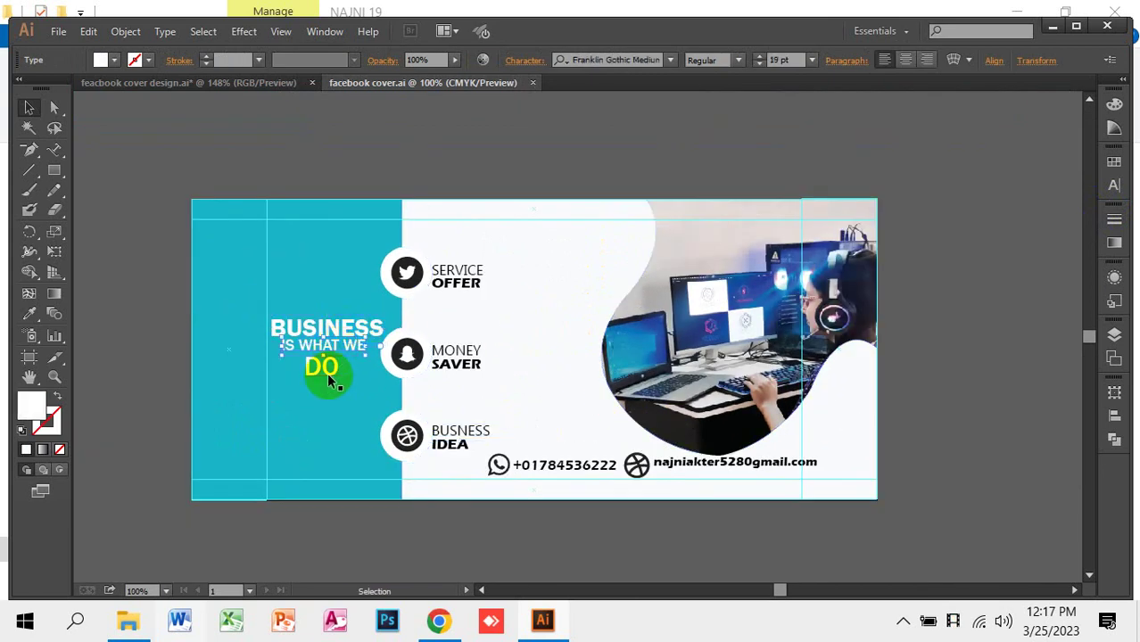
left_click(586, 200)
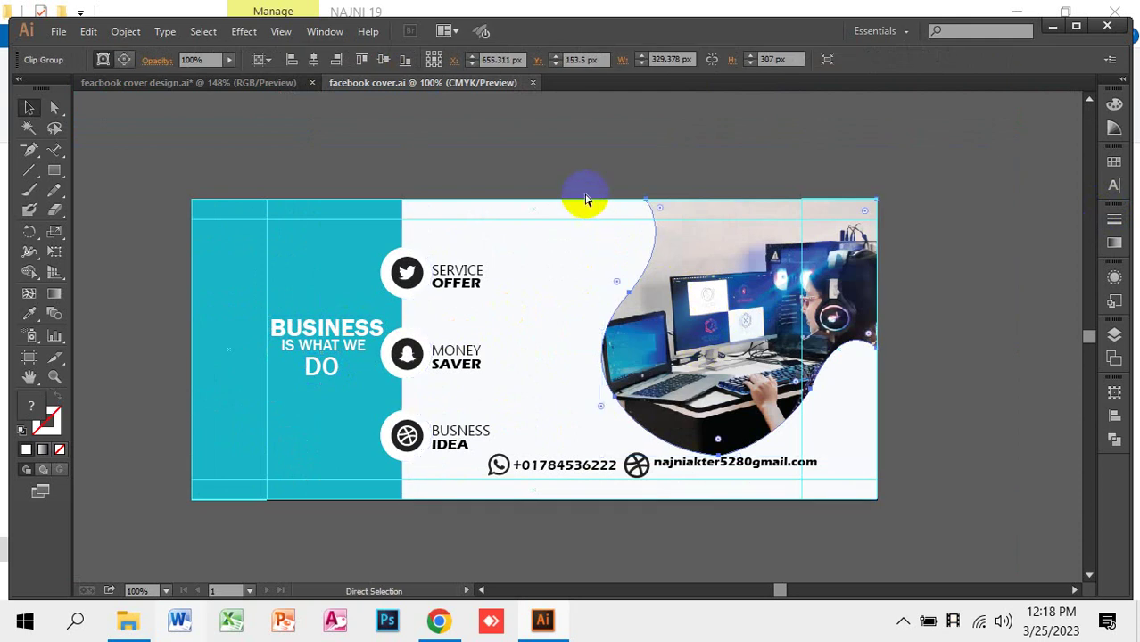
key("ctrl+plus")
key("ctrl+minus")
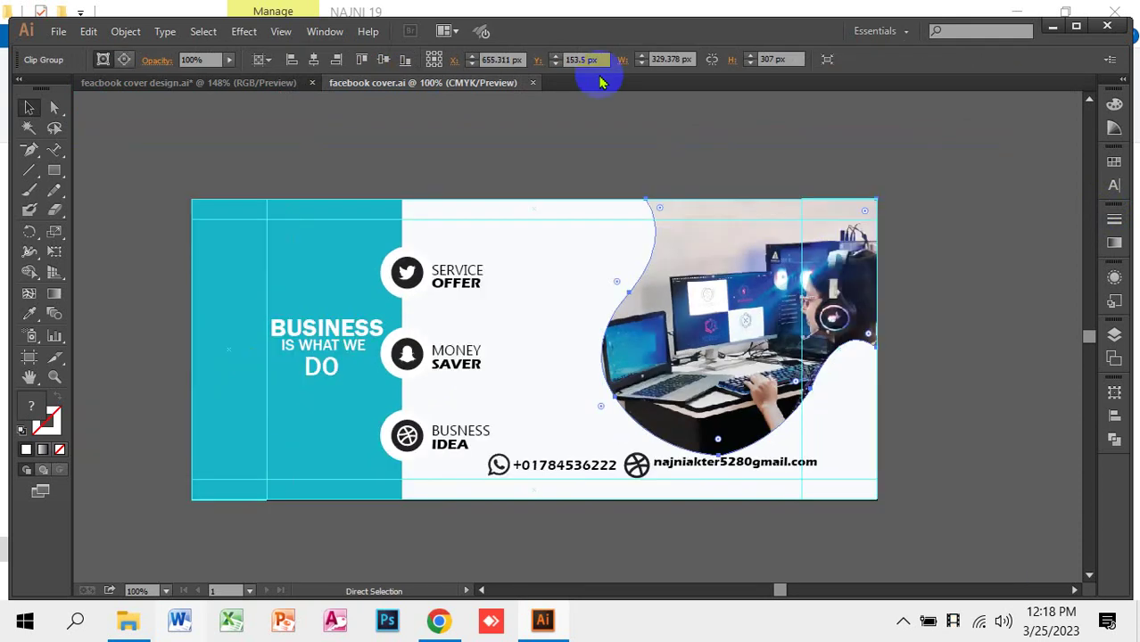
left_click(376, 275)
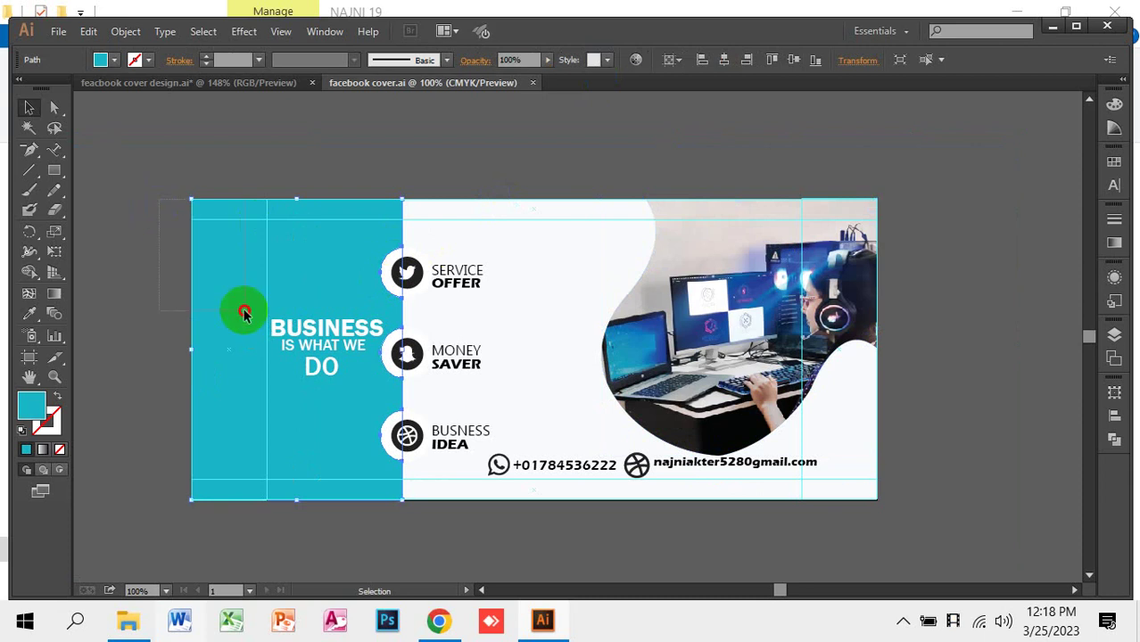
left_click(298, 530)
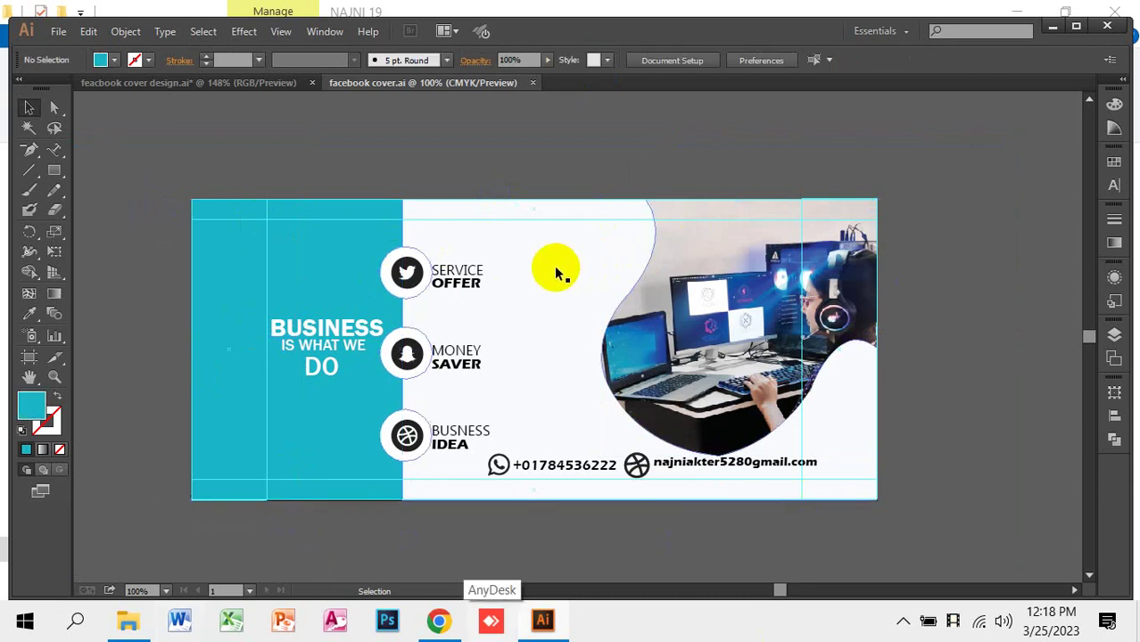
Step: Enlarge the sample business banner image beside the design to unsquash its proportions
key("a")
scroll(1021, 326, "left", 3)
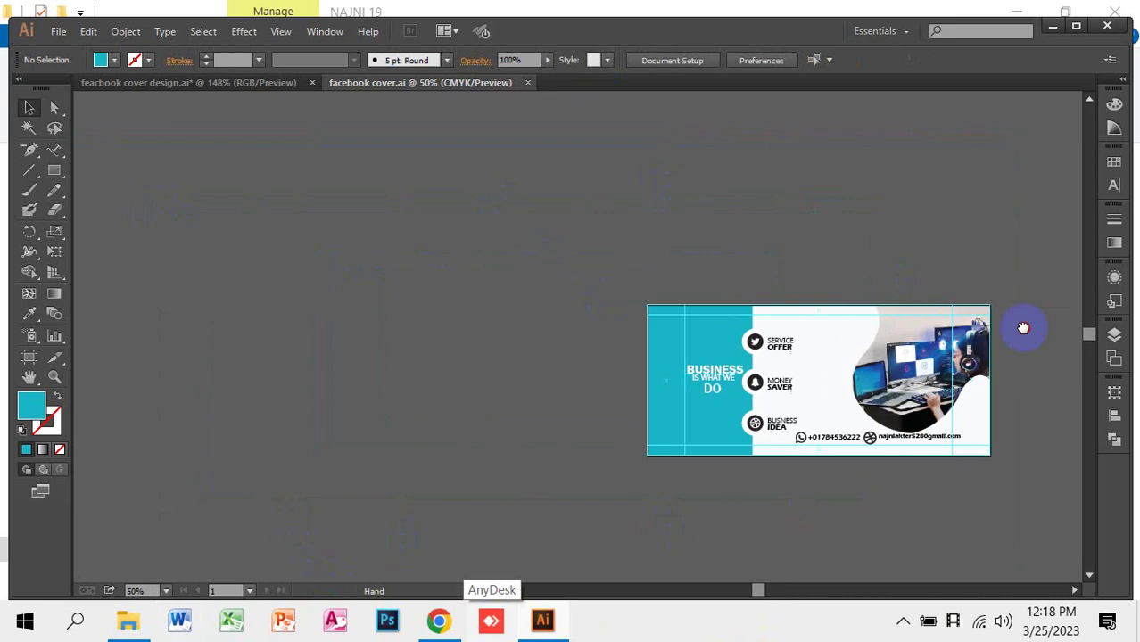
scroll(407, 315, "right", 5)
scroll(435, 339, "up", 2)
scroll(388, 455, "up", 2)
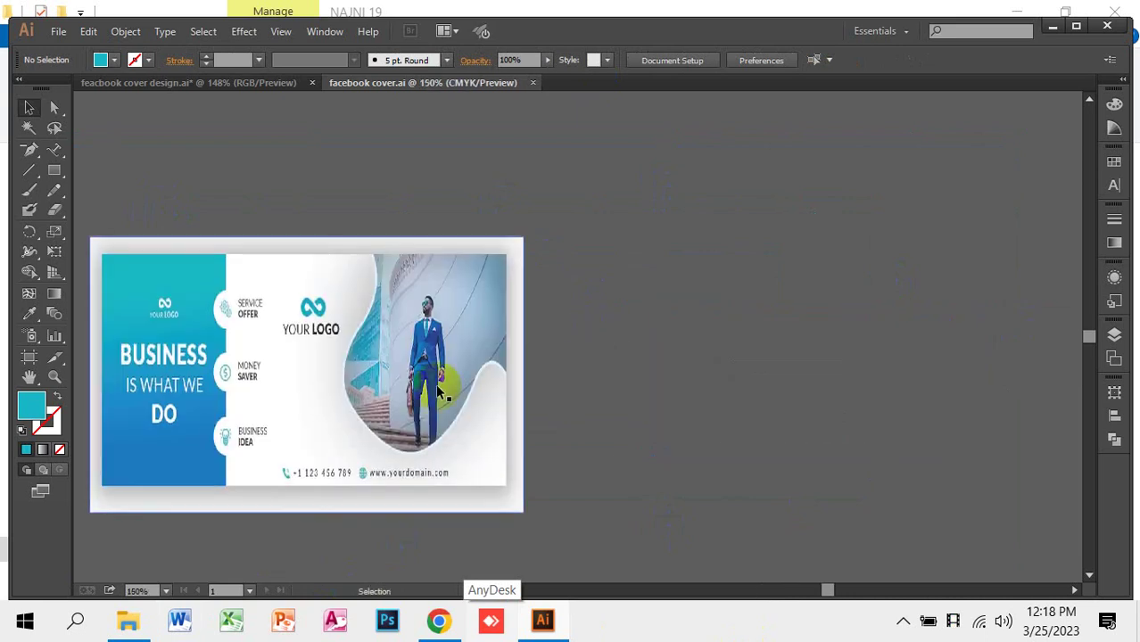
left_click(523, 496)
left_click_drag(524, 516, 981, 477)
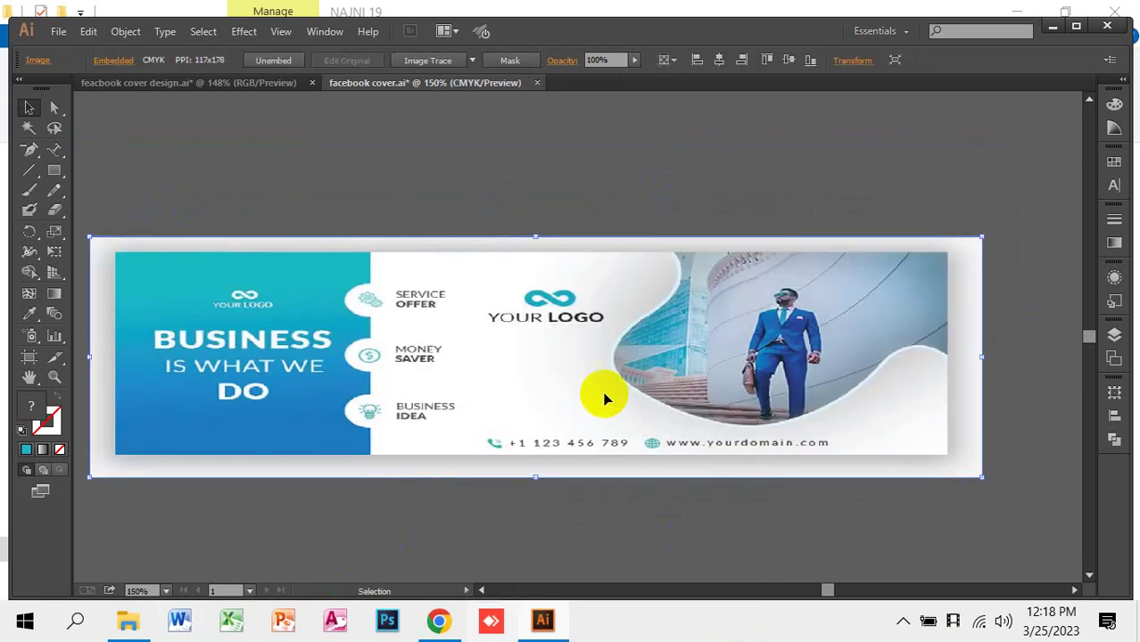
scroll(535, 294, "down", 2)
scroll(616, 293, "left", 5)
scroll(215, 203, "left", 4)
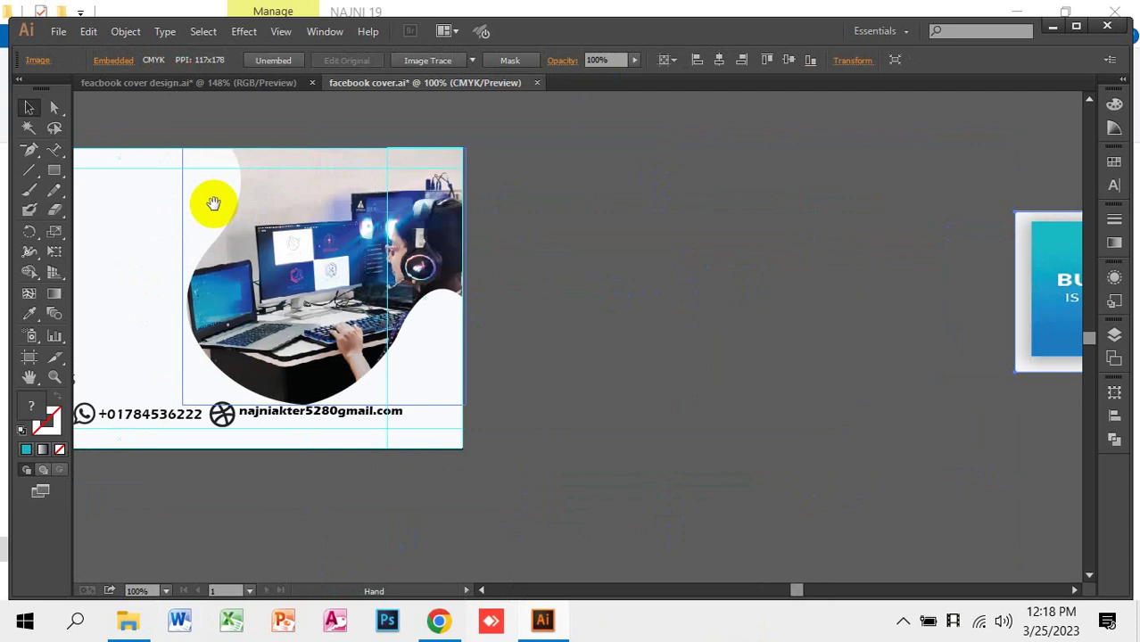
scroll(614, 316, "right", 5)
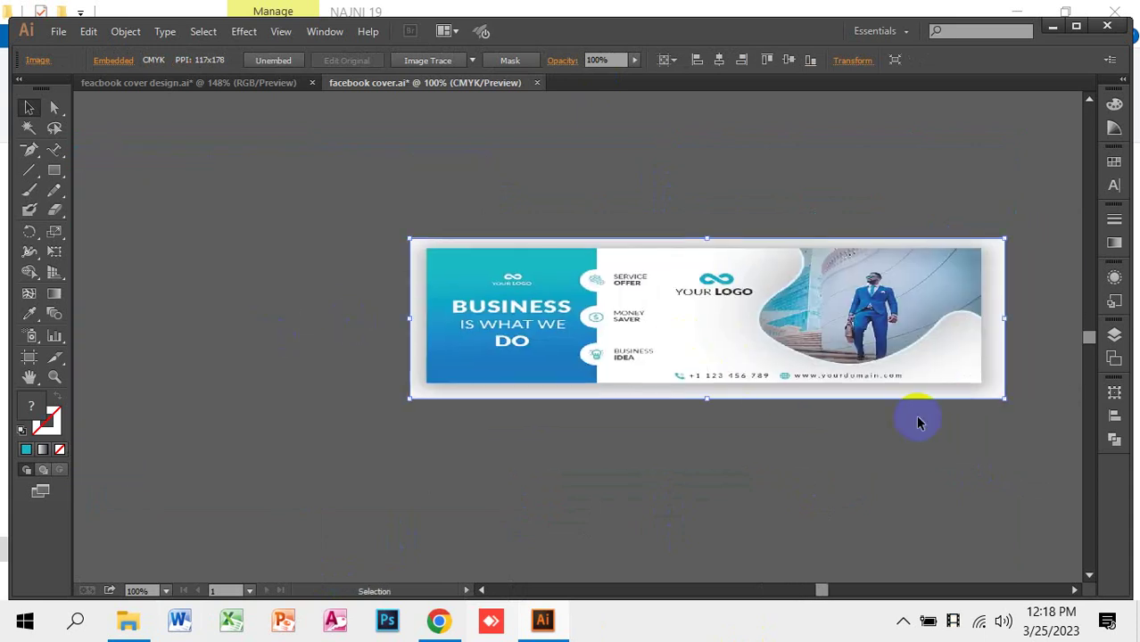
left_click_drag(1005, 401, 983, 477)
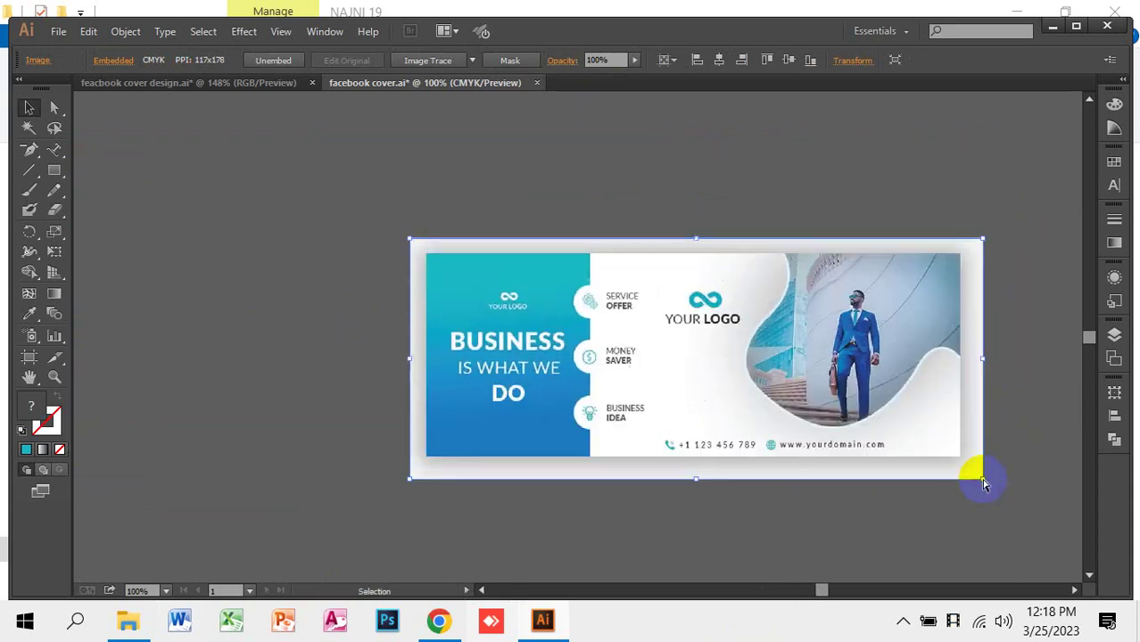
Step: Zoom to check the enlarged image, then pan back to the gaming cover artboard
scroll(738, 382, "right", 1)
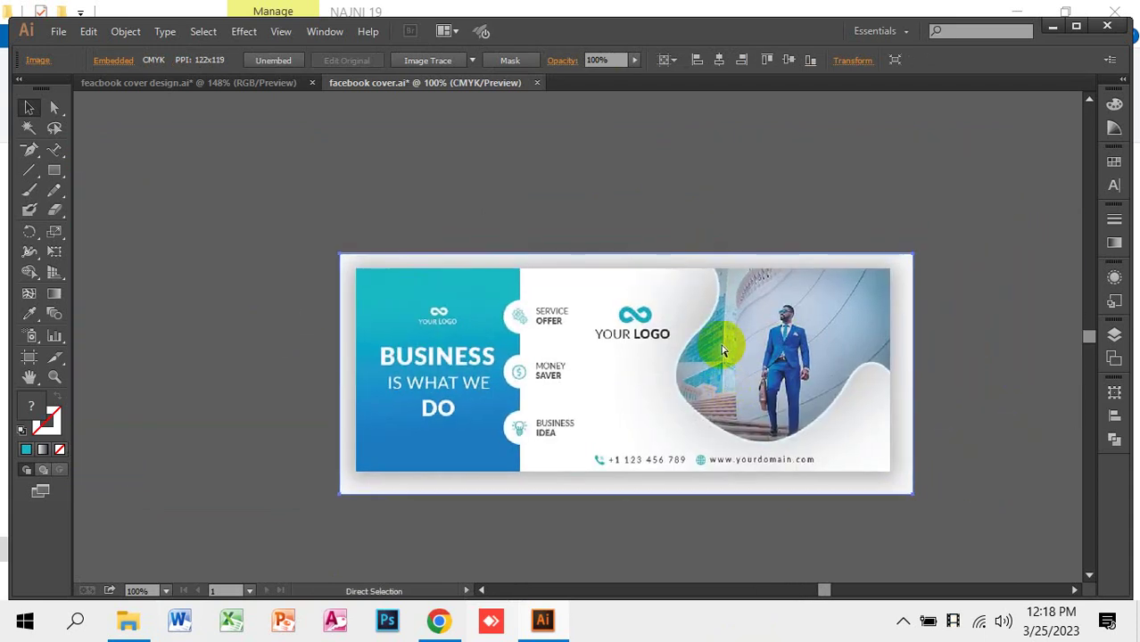
scroll(580, 357, "up", 1)
scroll(402, 382, "up", 1)
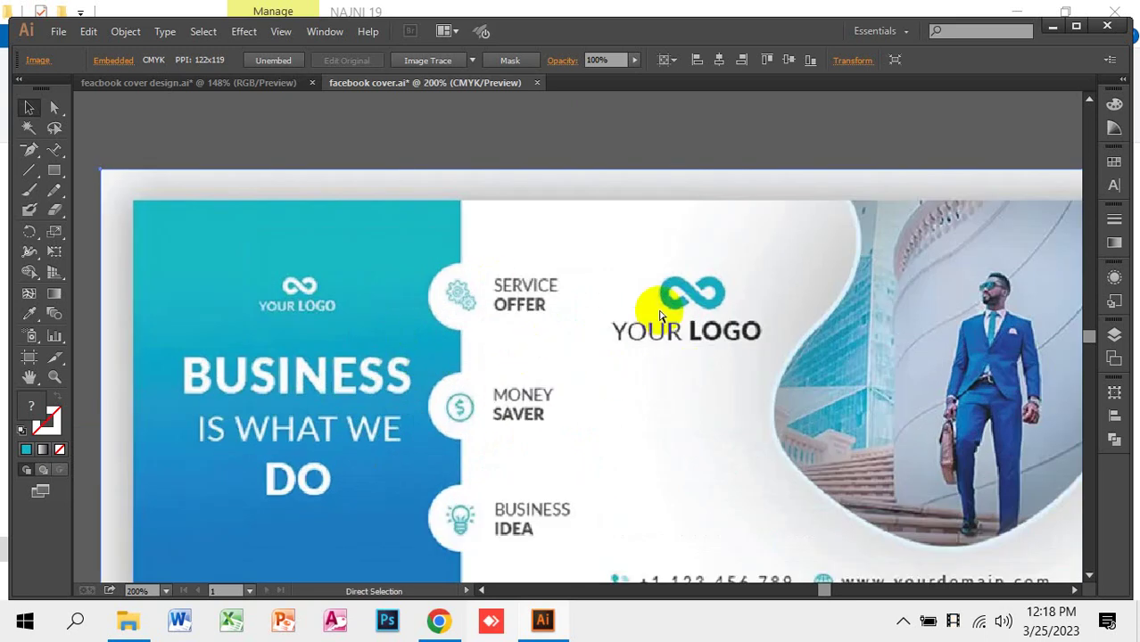
key("ctrl+plus")
key("ctrl+minus")
key("ctrl+minus")
key("ctrl+minus")
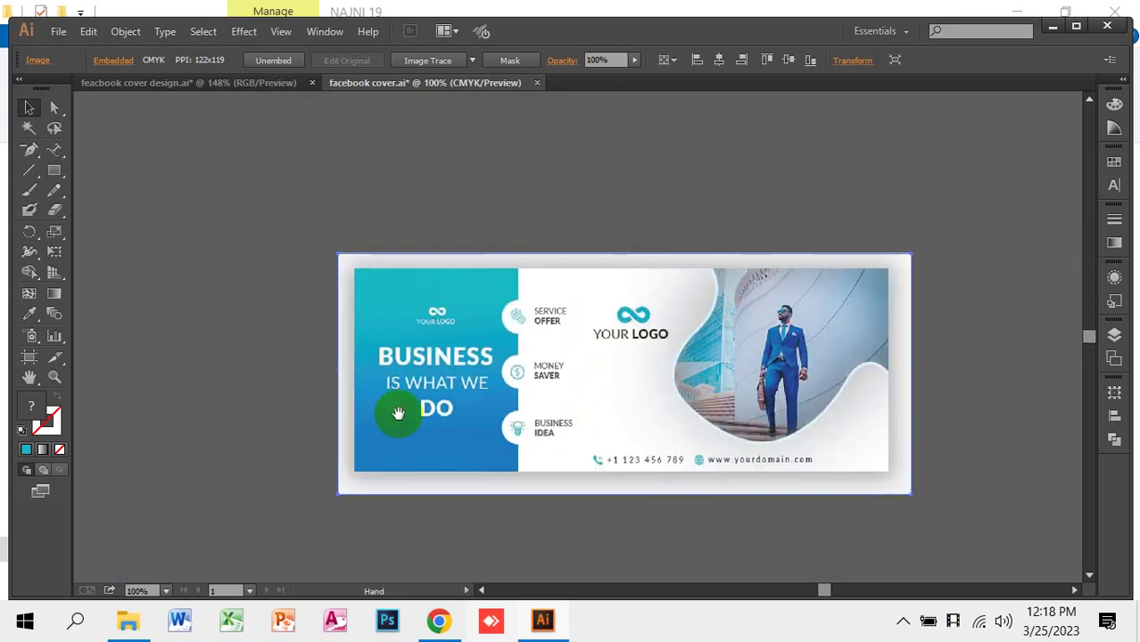
left_click_drag(398, 412, 802, 373)
scroll(802, 372, "left", 5)
key("ctrl+plus")
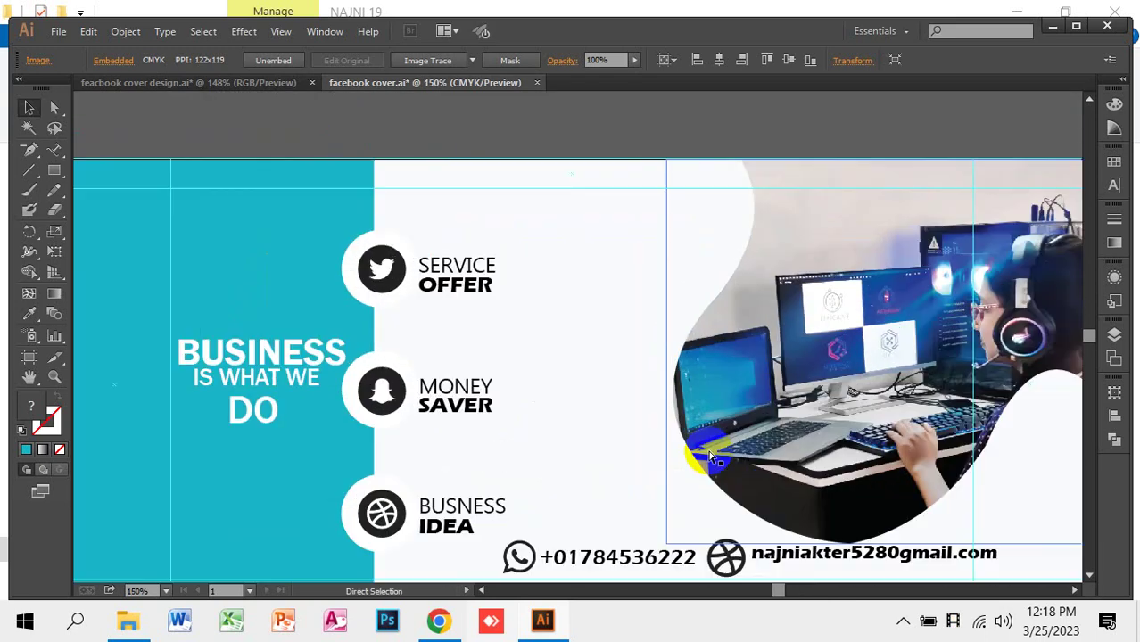
left_click(441, 285)
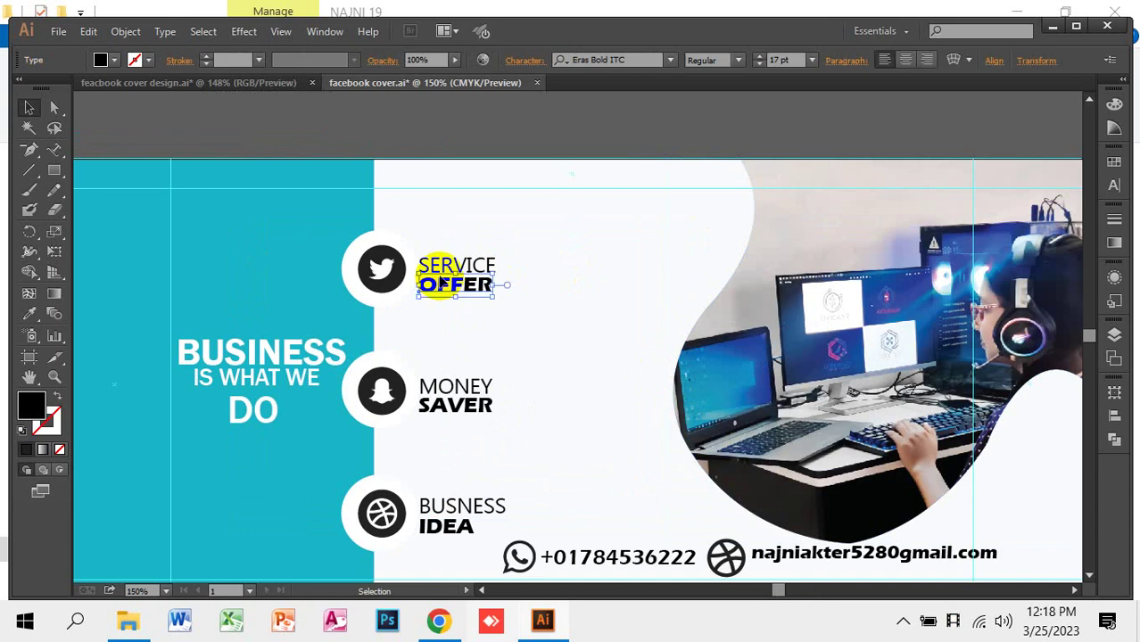
key("ctrl+minus")
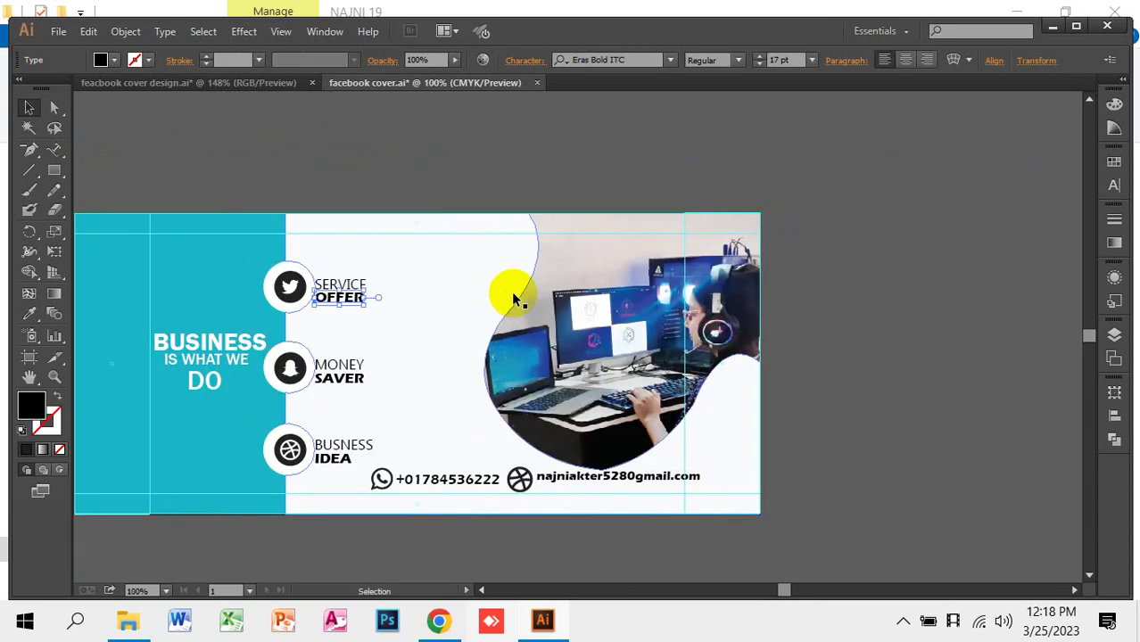
left_click(511, 291, "ctrl")
key("ctrl+plus")
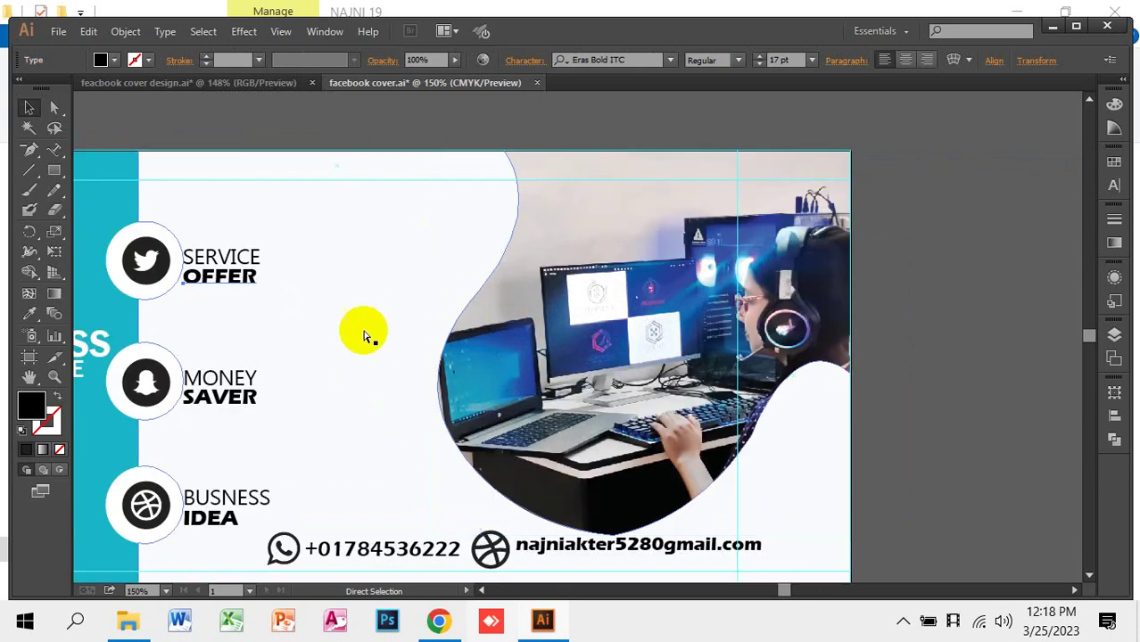
left_click_drag(366, 337, 687, 331)
left_click(591, 276)
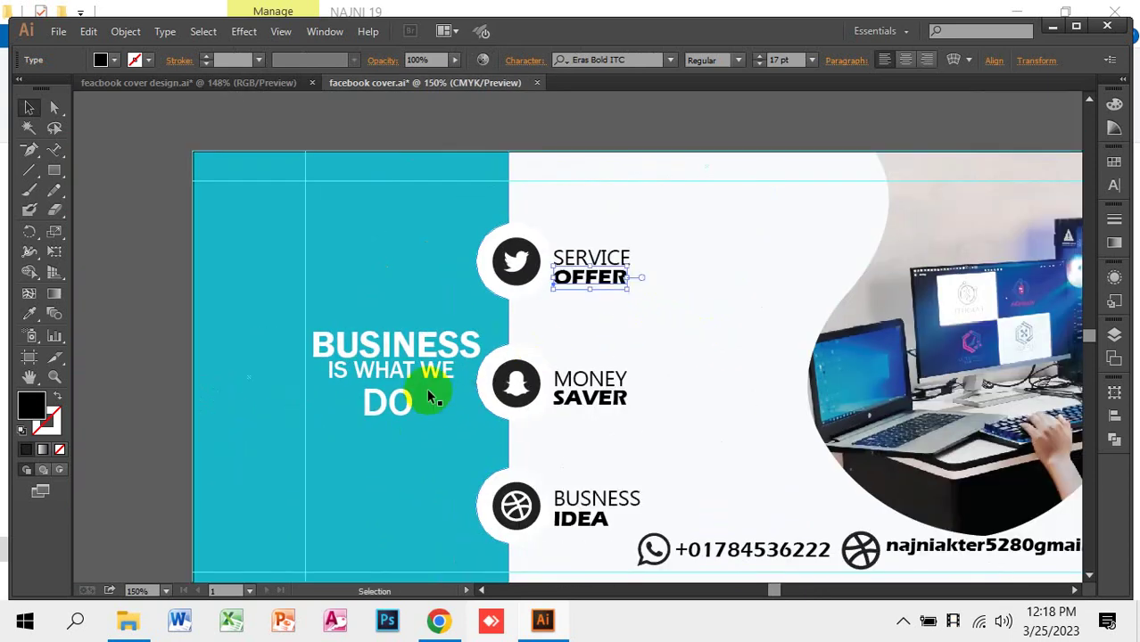
left_click(406, 367)
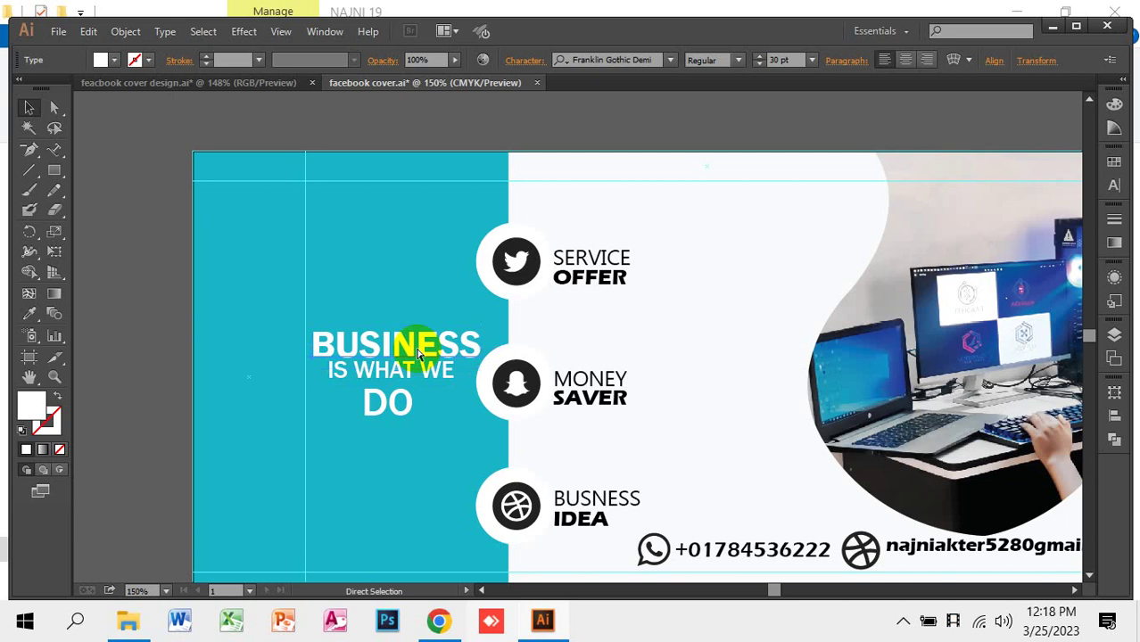
key("ctrl+minus")
scroll(446, 318, "right", 5)
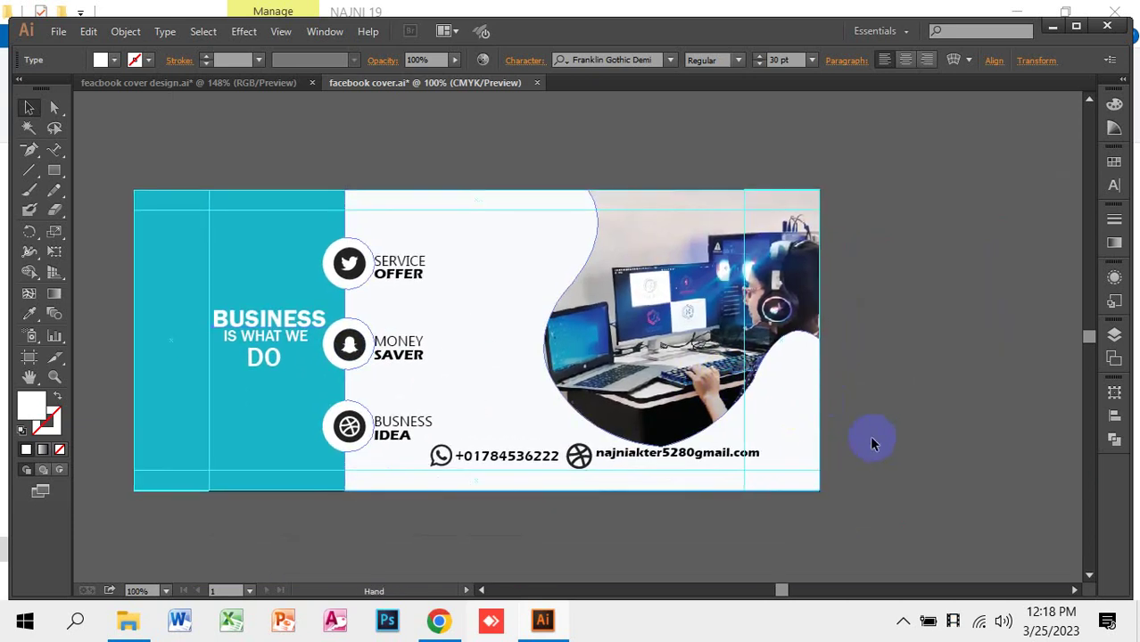
key("space")
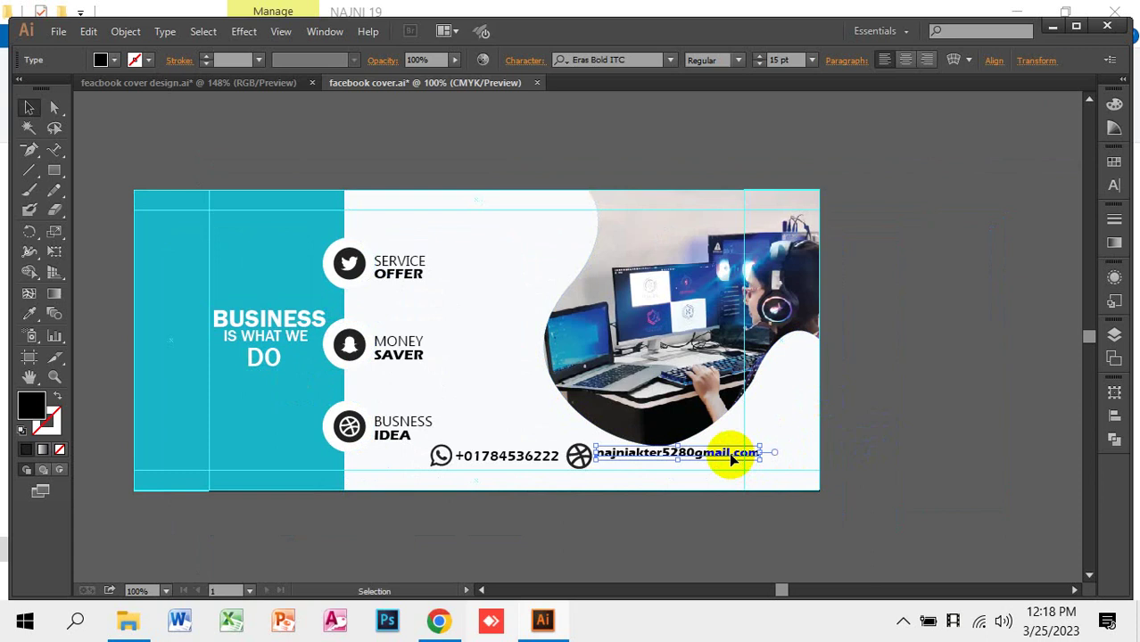
left_click(705, 381)
left_click(903, 339)
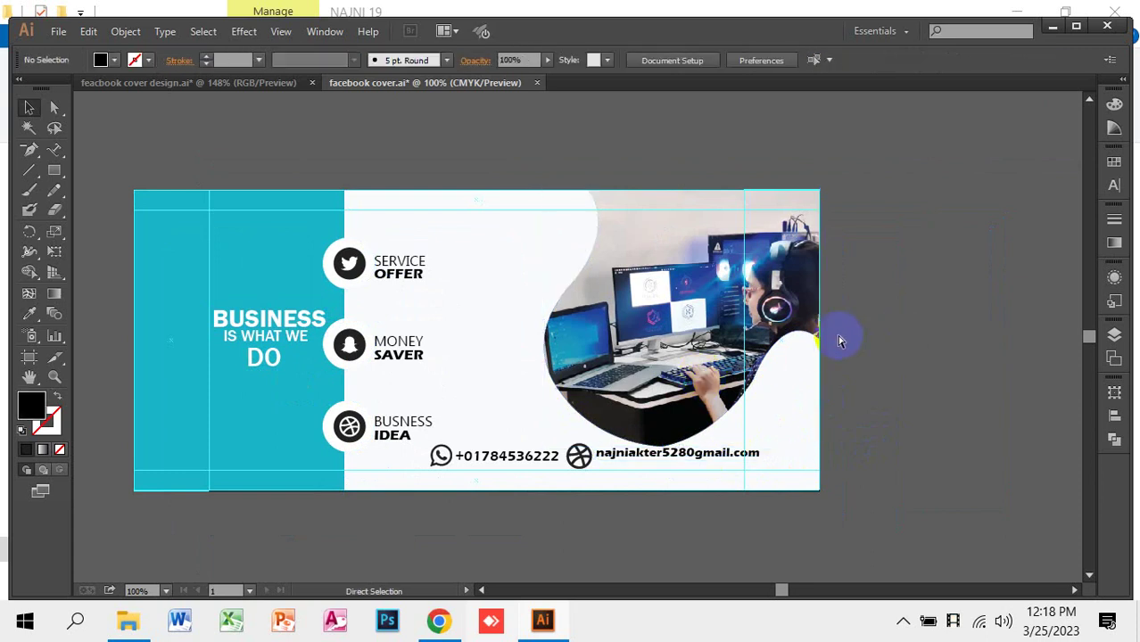
key("ctrl+minus")
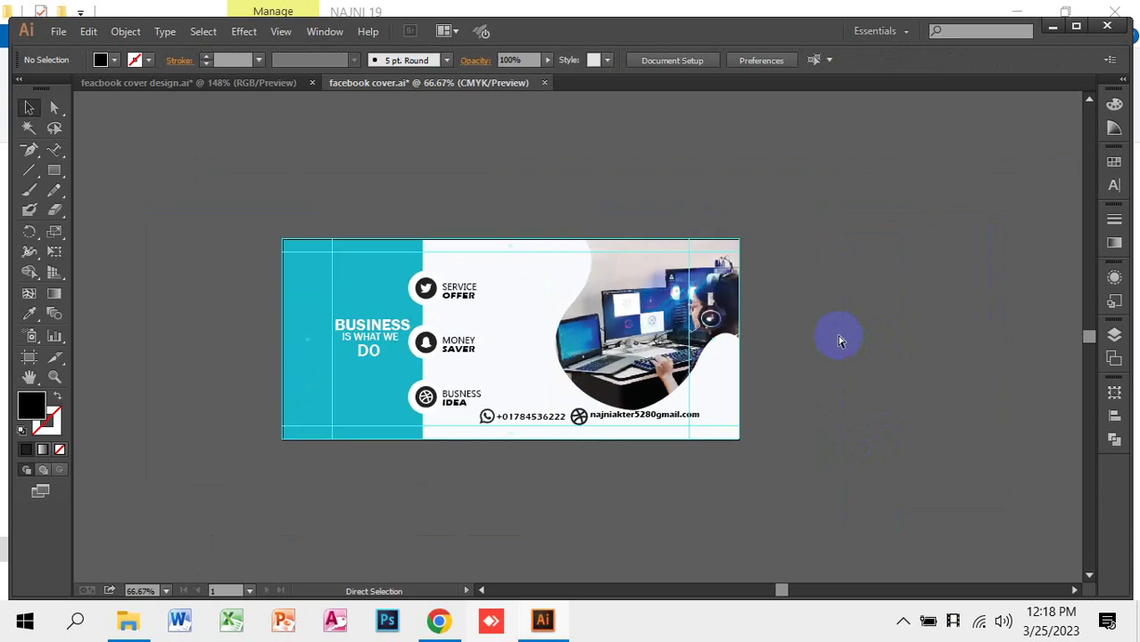
key("ctrl+plus")
key("ctrl+plus")
key("ctrl+plus")
key("ctrl+minus")
key("ctrl+minus")
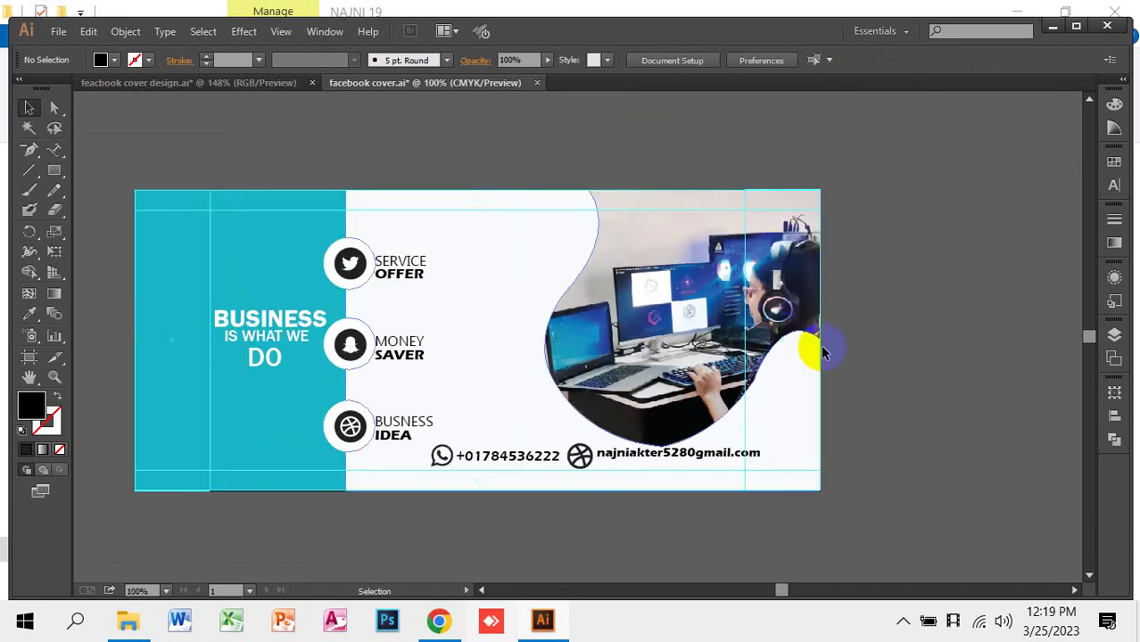
left_click_drag(823, 352, 876, 306)
left_click_drag(762, 295, 681, 295)
left_click(912, 277)
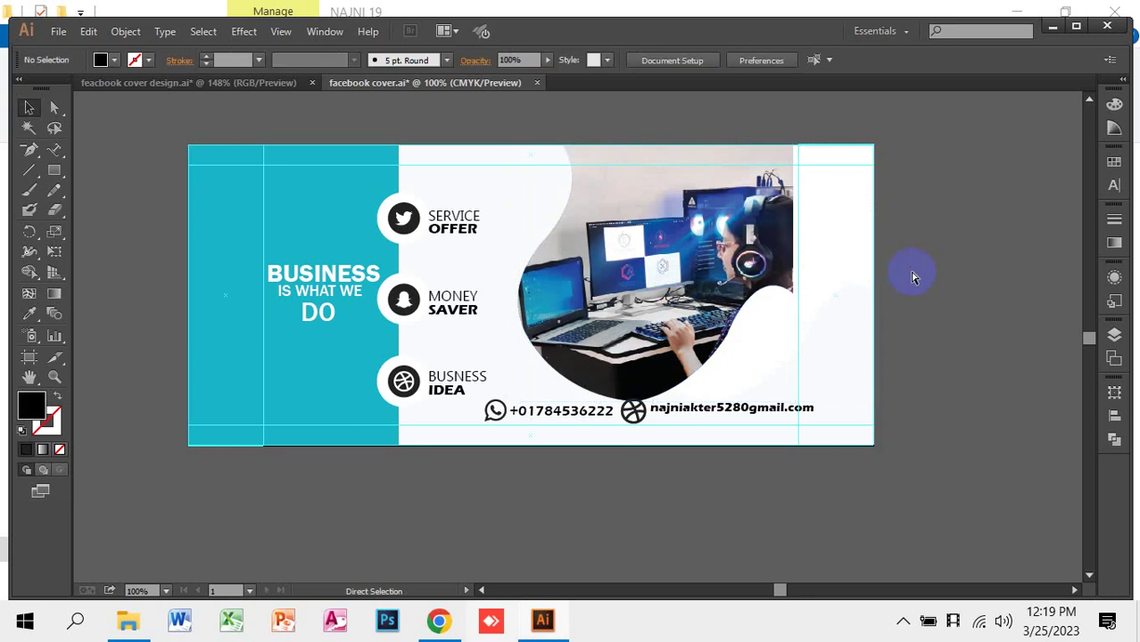
key("ctrl+z")
key("ctrl+z")
left_click(932, 287)
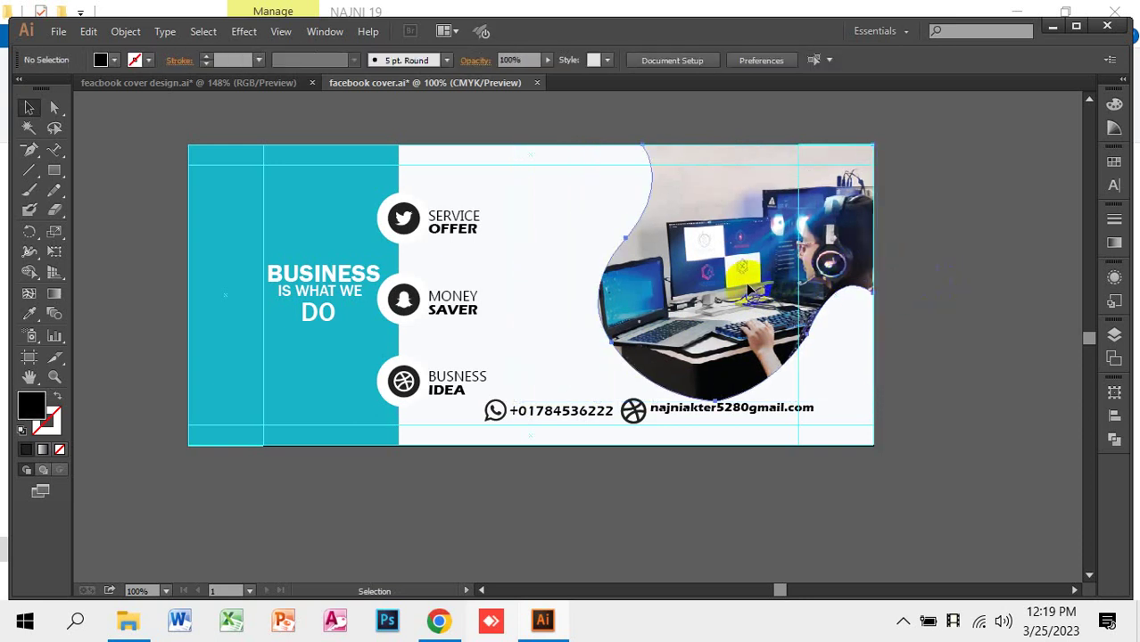
Step: Move the gaming photo about 90 px left and try a teal fill on the curved white shape
left_click_drag(746, 283, 671, 284)
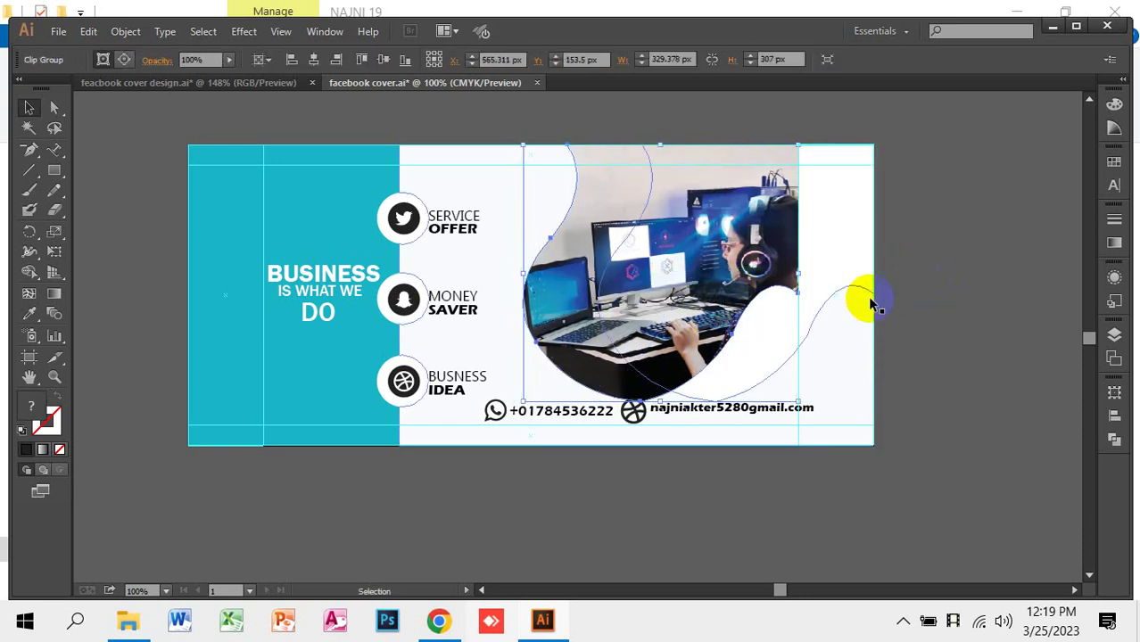
left_click(879, 306)
left_click(846, 290)
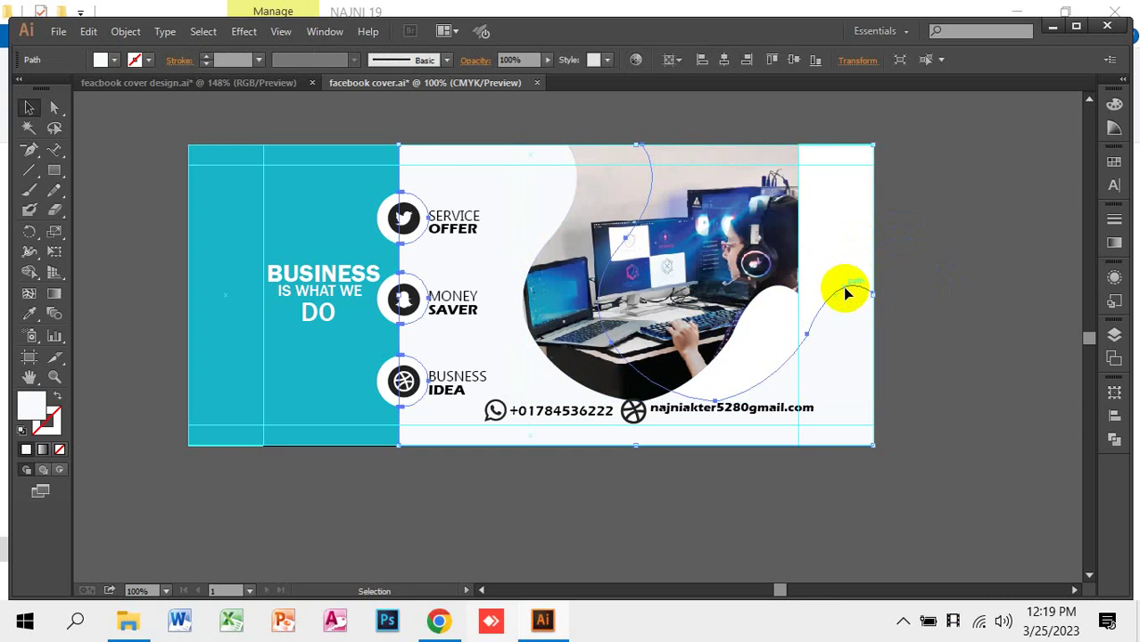
left_click(331, 337)
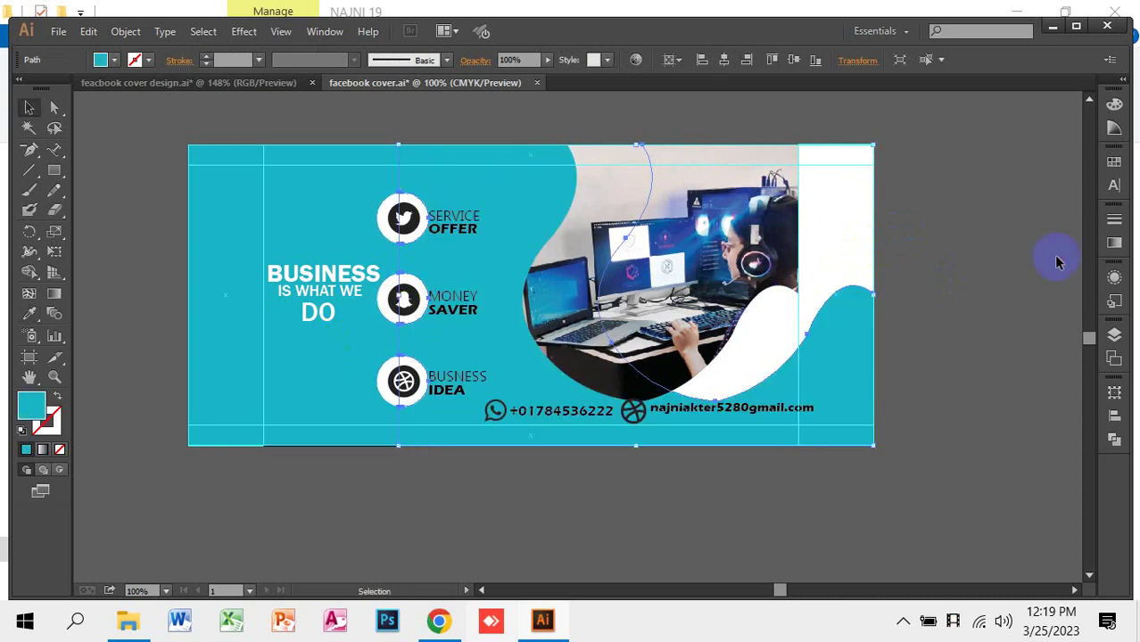
Step: Try near-black and blue fills on the white background shapes, then undo all fills back to white
left_click(526, 361)
left_click(747, 373)
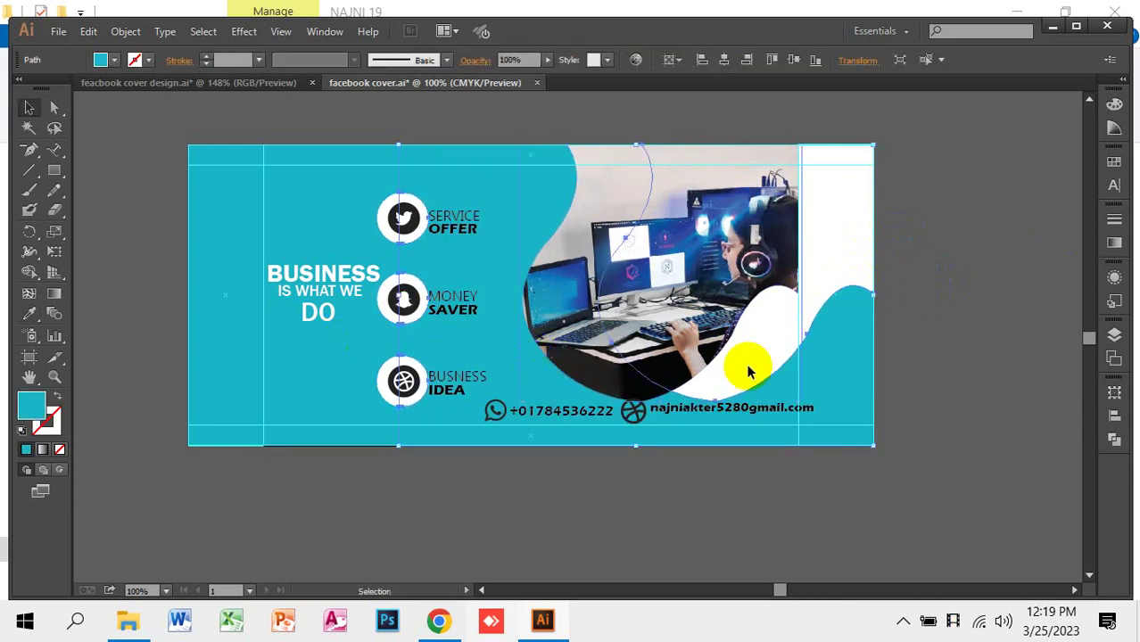
left_click(1114, 104)
left_click(1018, 134)
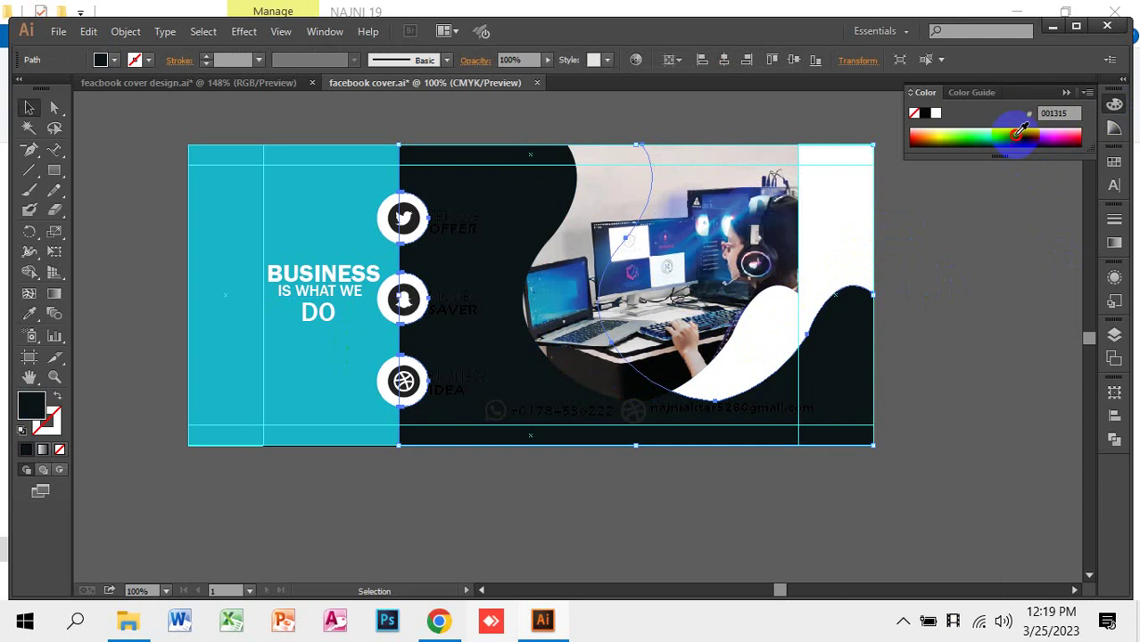
left_click_drag(1020, 132, 1048, 130)
left_click_drag(841, 205, 932, 212)
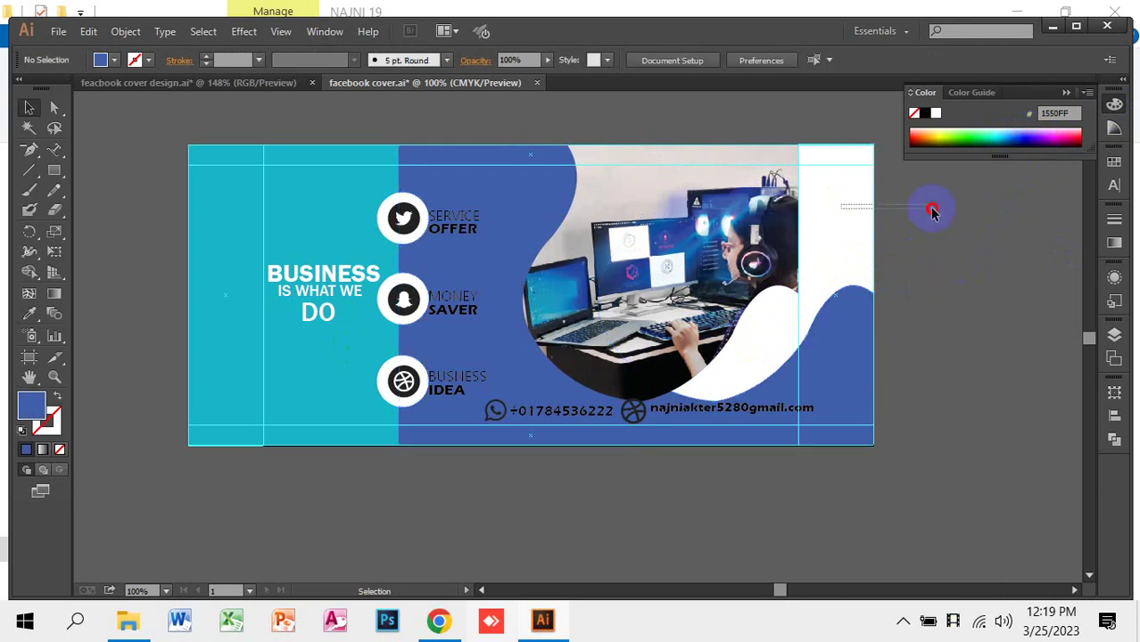
key("ctrl+z")
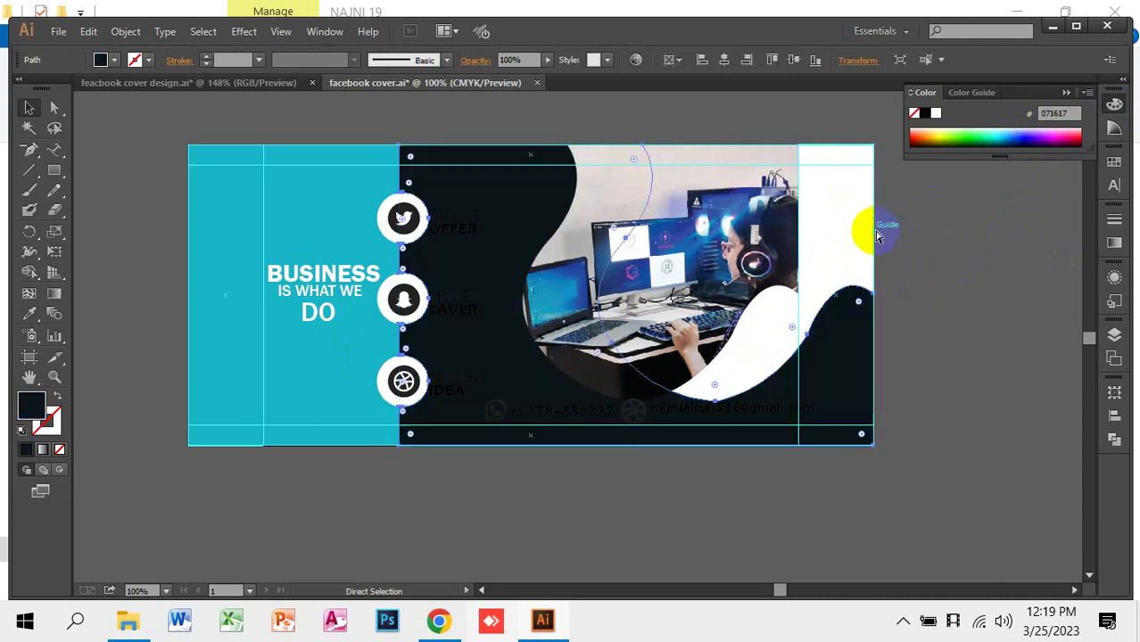
key("ctrl+z")
key("ctrl+z")
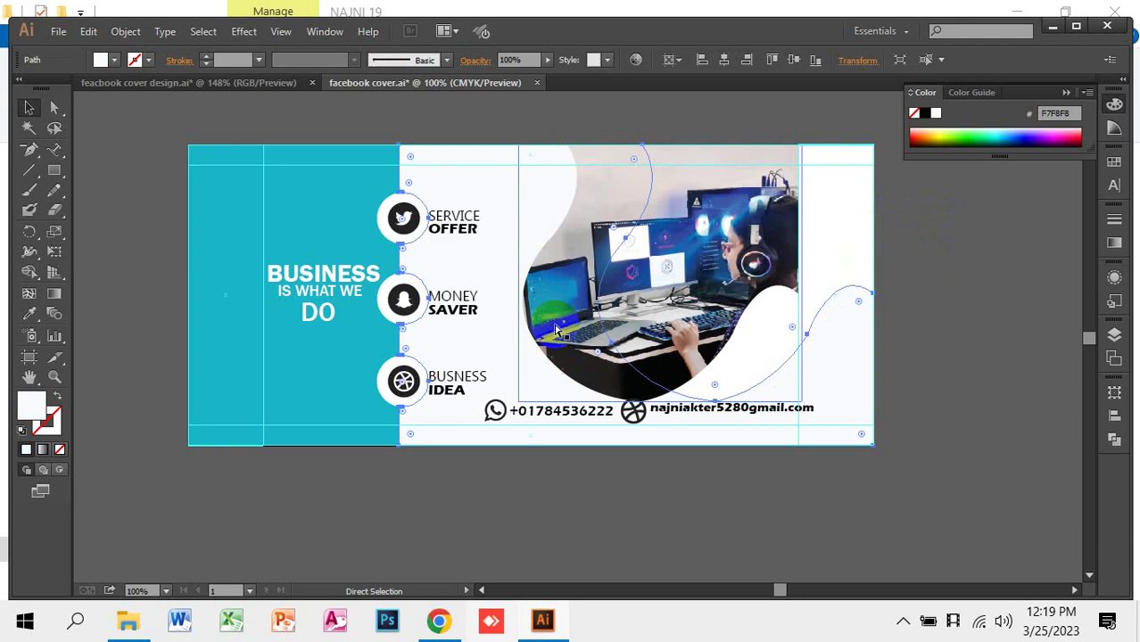
key("ctrl+z")
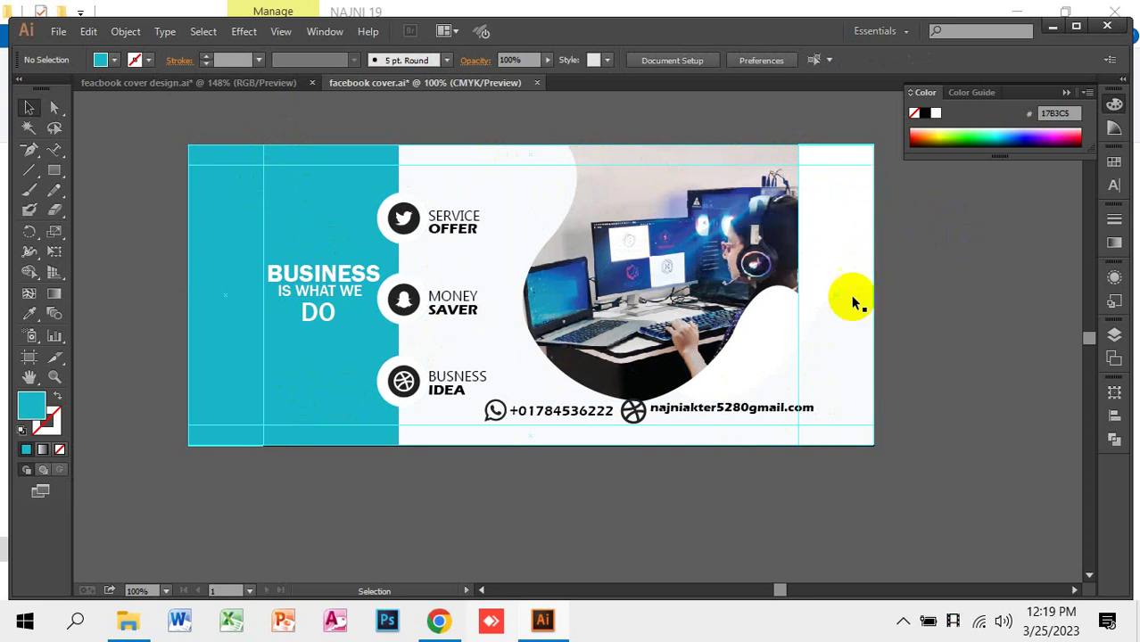
Step: Recentre and zoom the cover, inspecting the service icons, SERVICE text and BUSINESS headline
left_click_drag(935, 281, 867, 304)
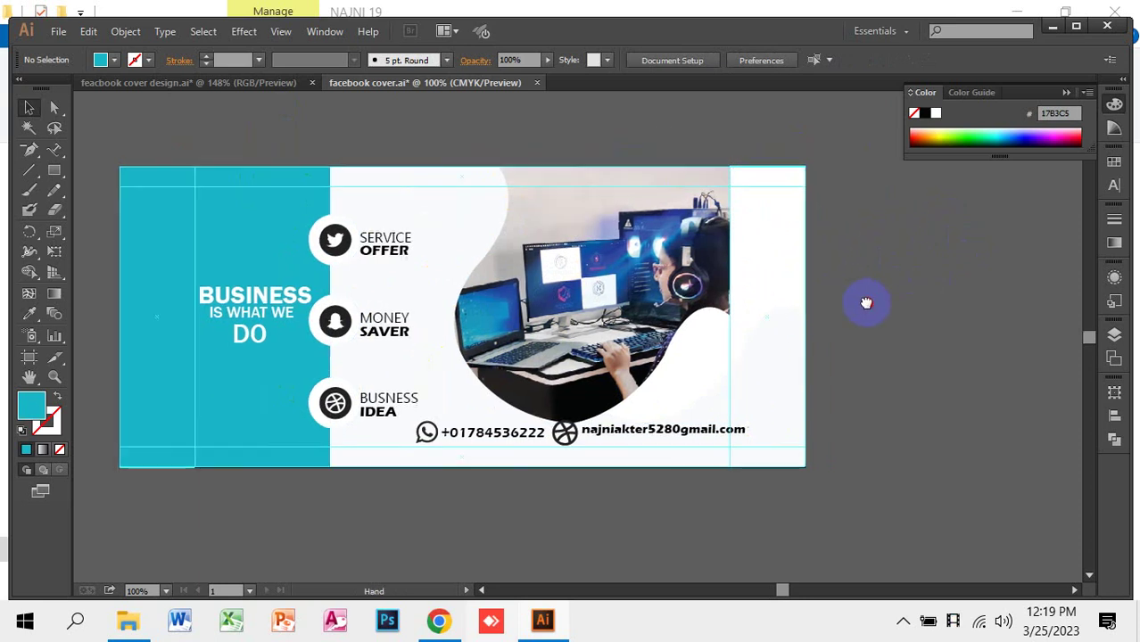
key("ctrl+minus")
left_click(798, 296)
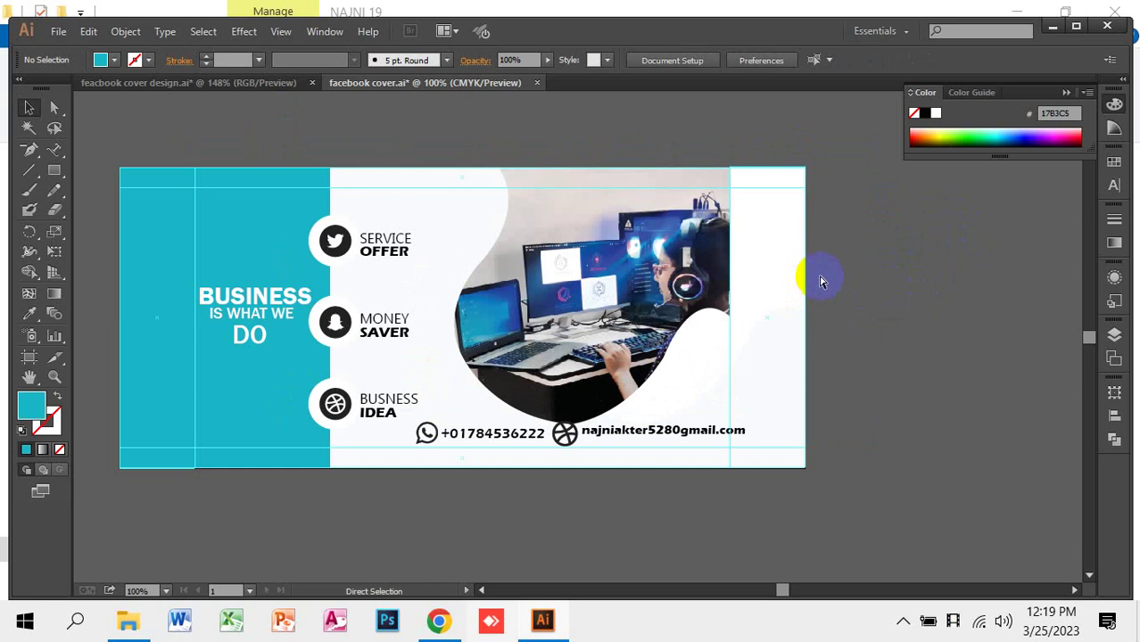
key("ctrl+plus")
key("ctrl+plus")
key("ctrl+minus")
key("ctrl+minus")
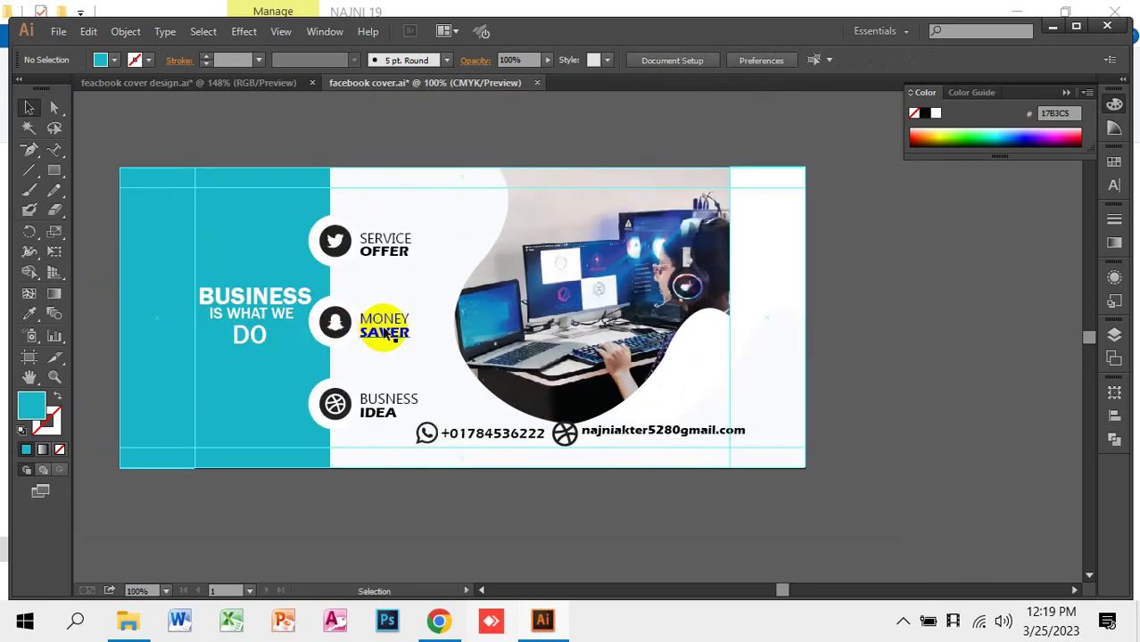
left_click_drag(393, 337, 336, 323)
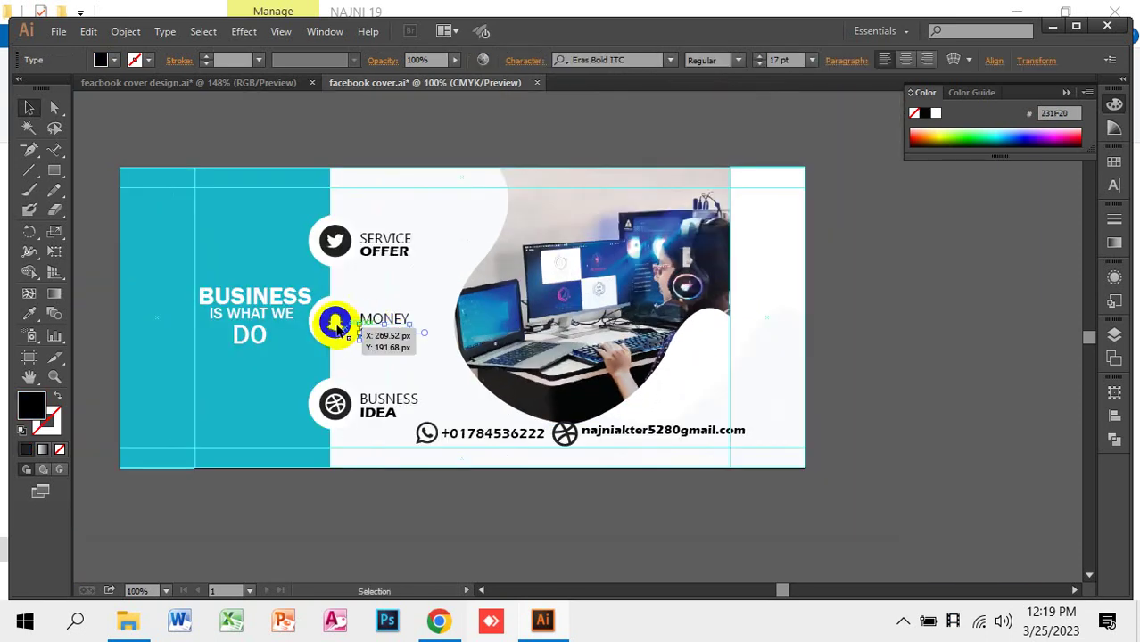
left_click(385, 241)
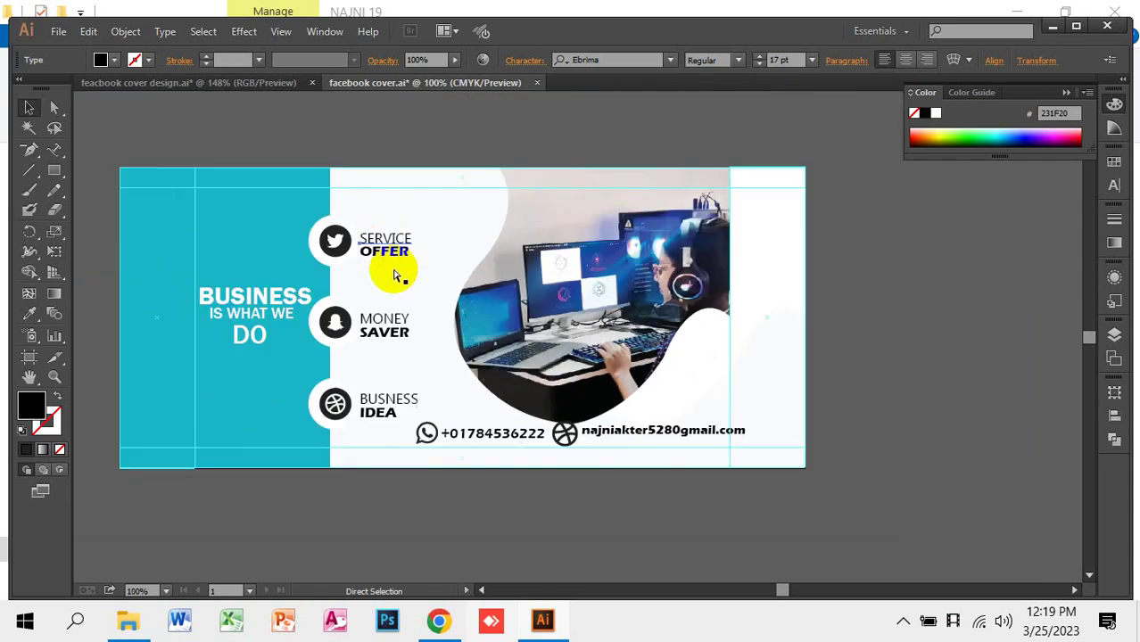
scroll(374, 319, "left", 3)
left_click(383, 307)
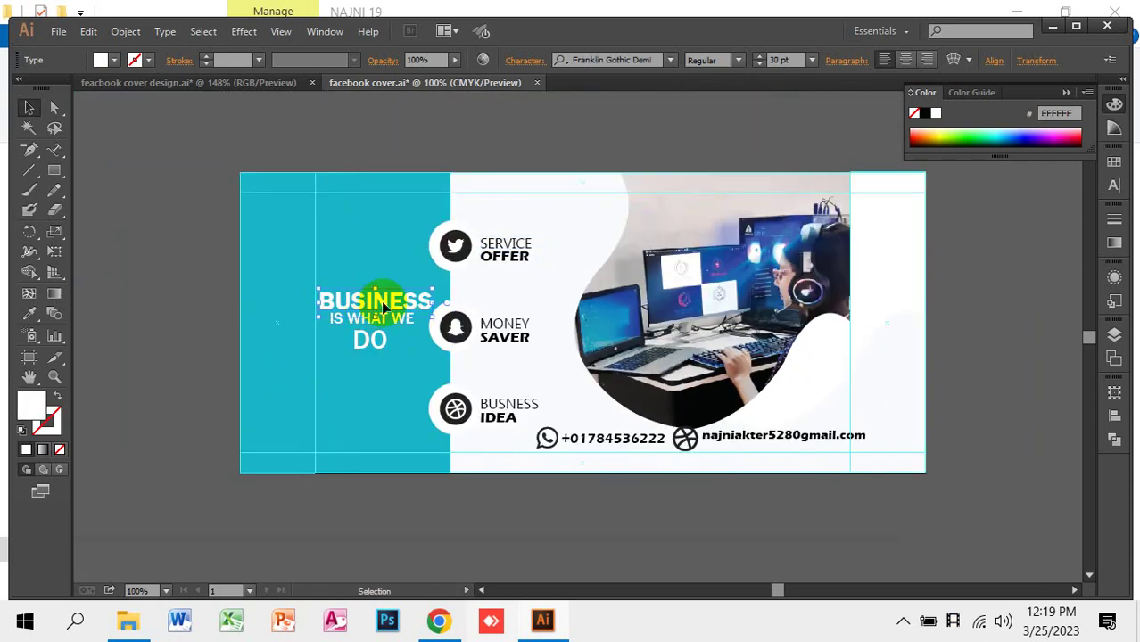
Step: Zoom into the cover text once more, then close facebook cover.ai, answering the save prompt
key("ctrl+plus")
key("ctrl+plus")
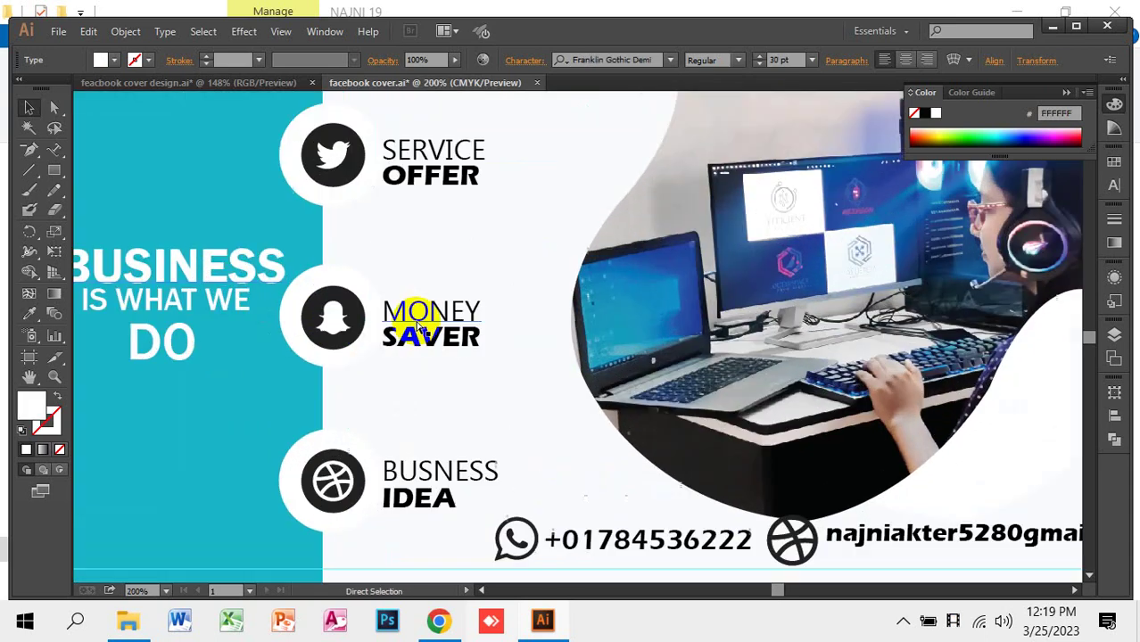
key("ctrl+plus")
key("ctrl+minus")
key("ctrl+minus")
key("ctrl+minus")
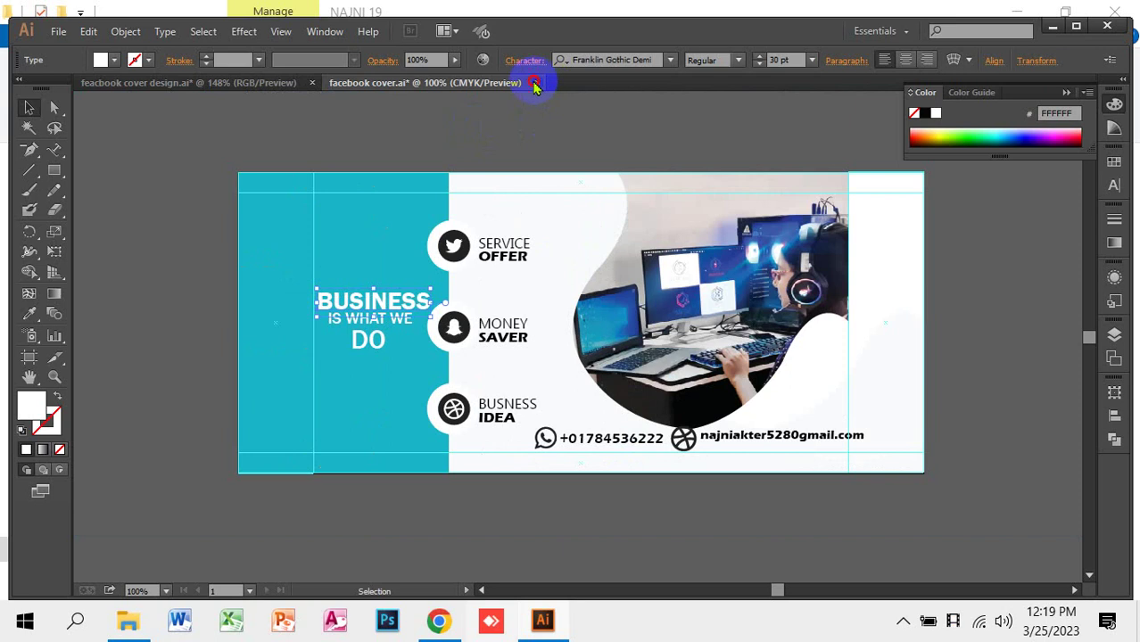
left_click(535, 83)
left_click(654, 339)
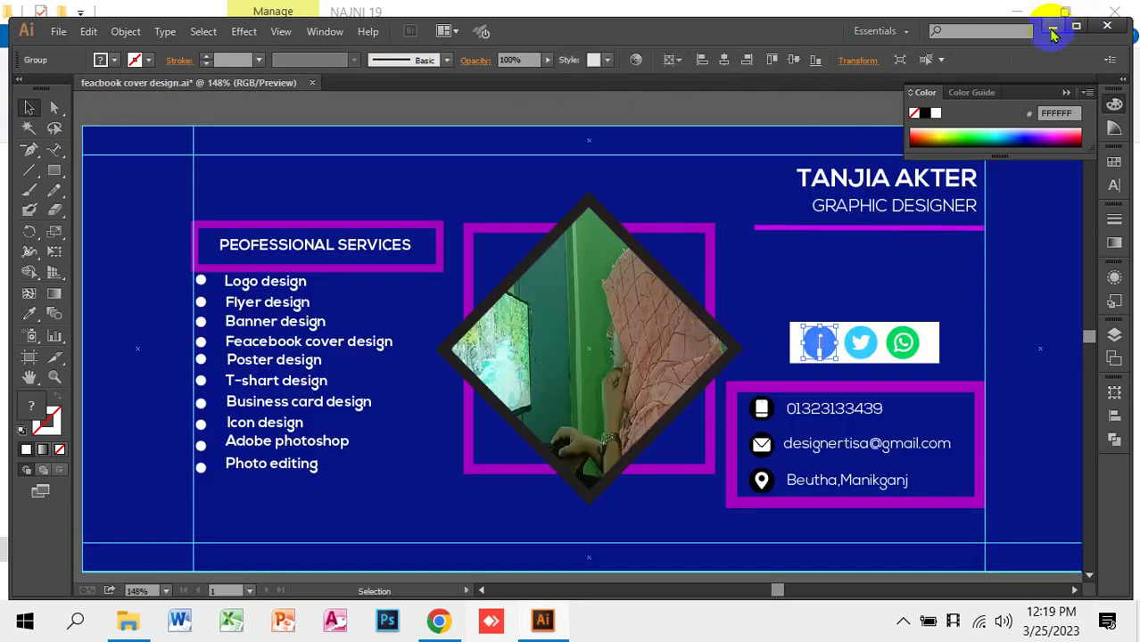
Step: Minimize Illustrator and open Aiiiii file.ai from the NAJNI 19 folder
left_click(1078, 30)
left_click(1064, 8)
left_click(629, 375)
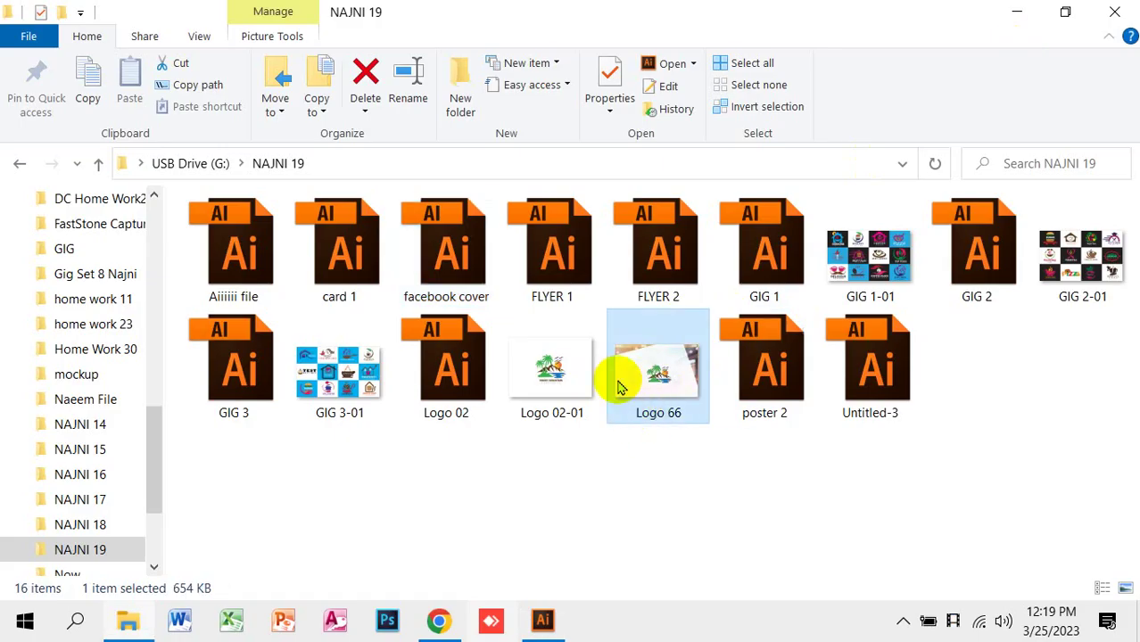
left_click(450, 254)
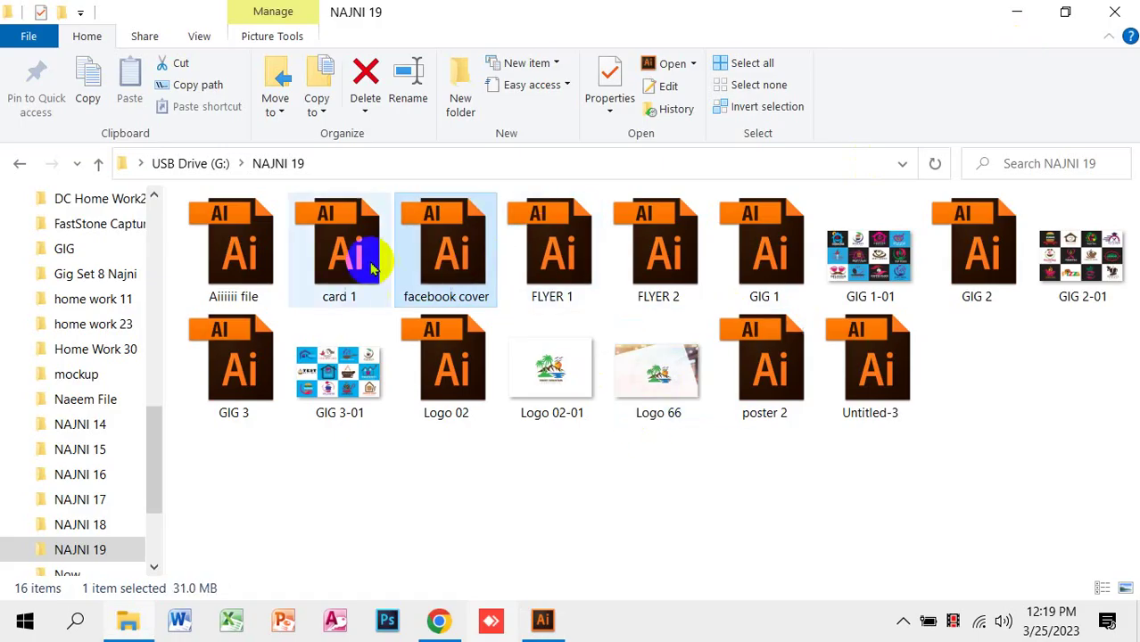
double_click(248, 257)
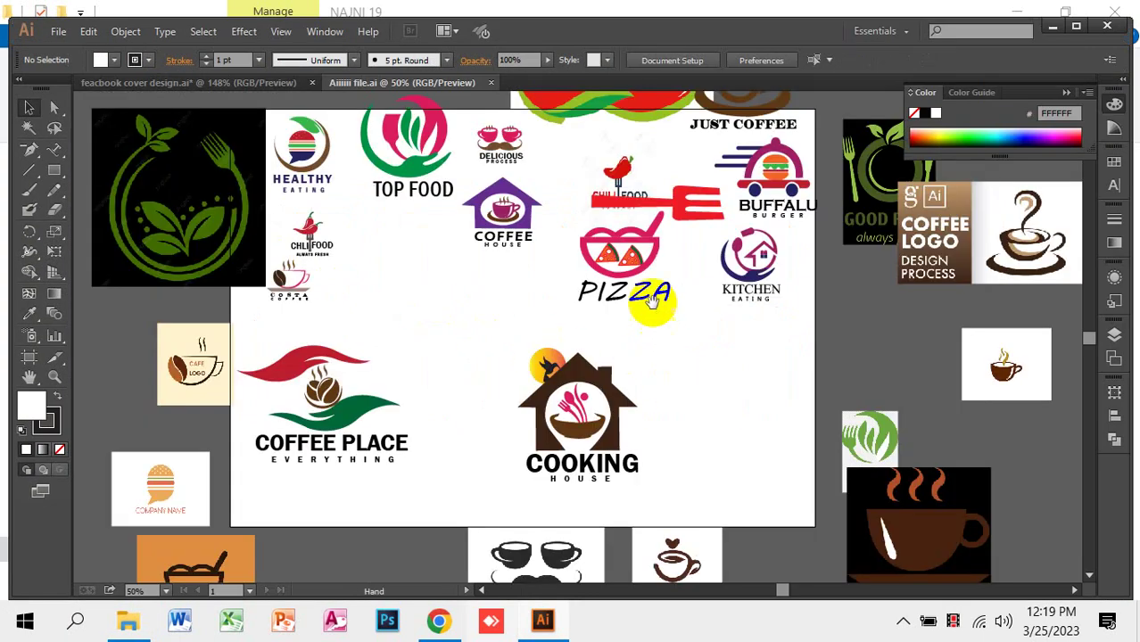
Step: Look over the Aiiiii logo collage, close it, and minimize Illustrator
left_click_drag(652, 301, 697, 482)
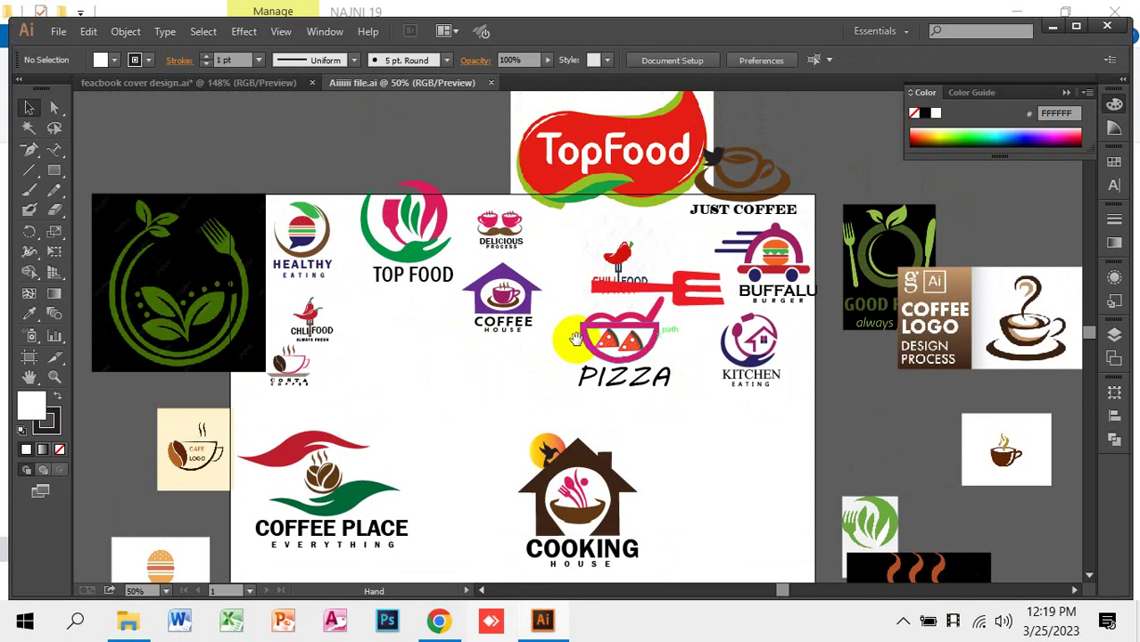
left_click(719, 305)
key("ctrl+minus")
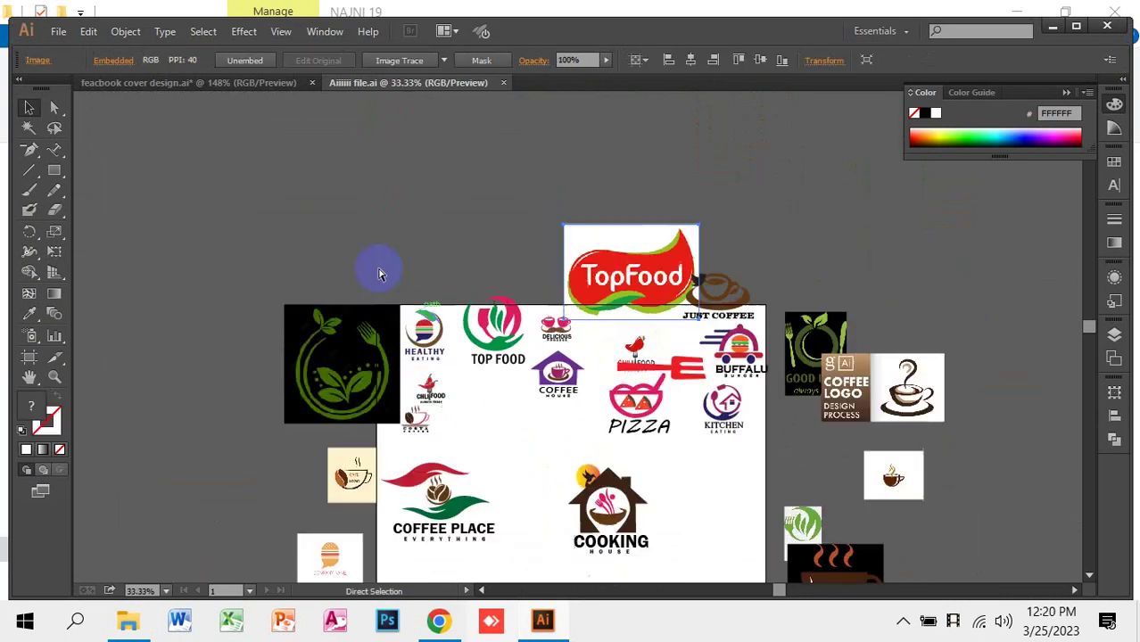
left_click(503, 83)
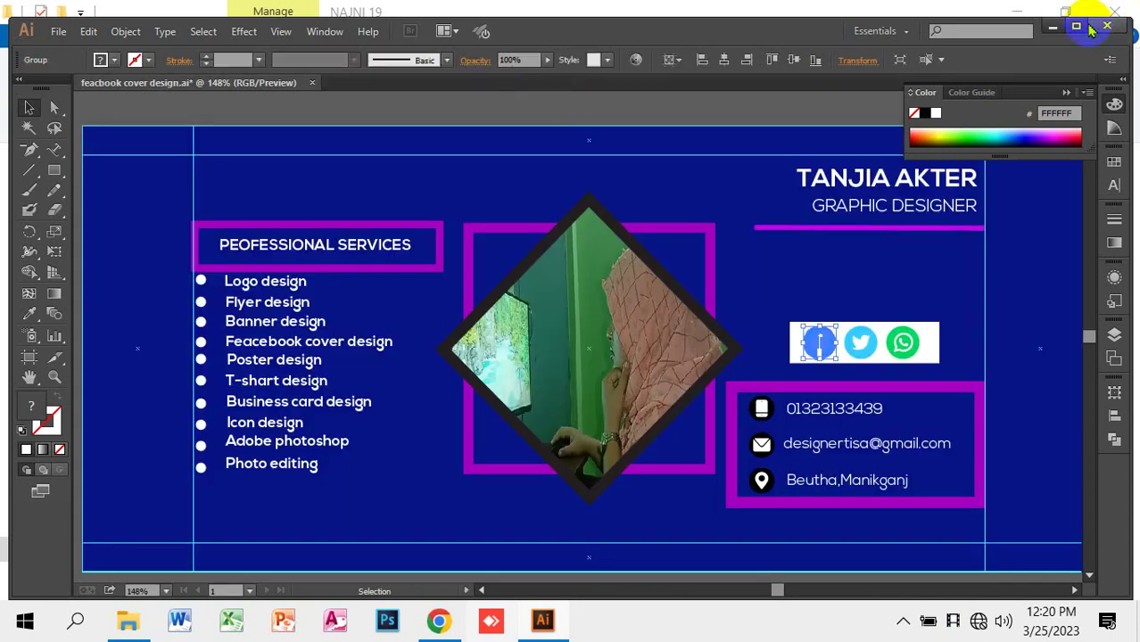
left_click(1053, 26)
Step: Select FLYER 1 and FLYER 2 together in NAJNI 19 and open both in Illustrator
left_click(555, 255)
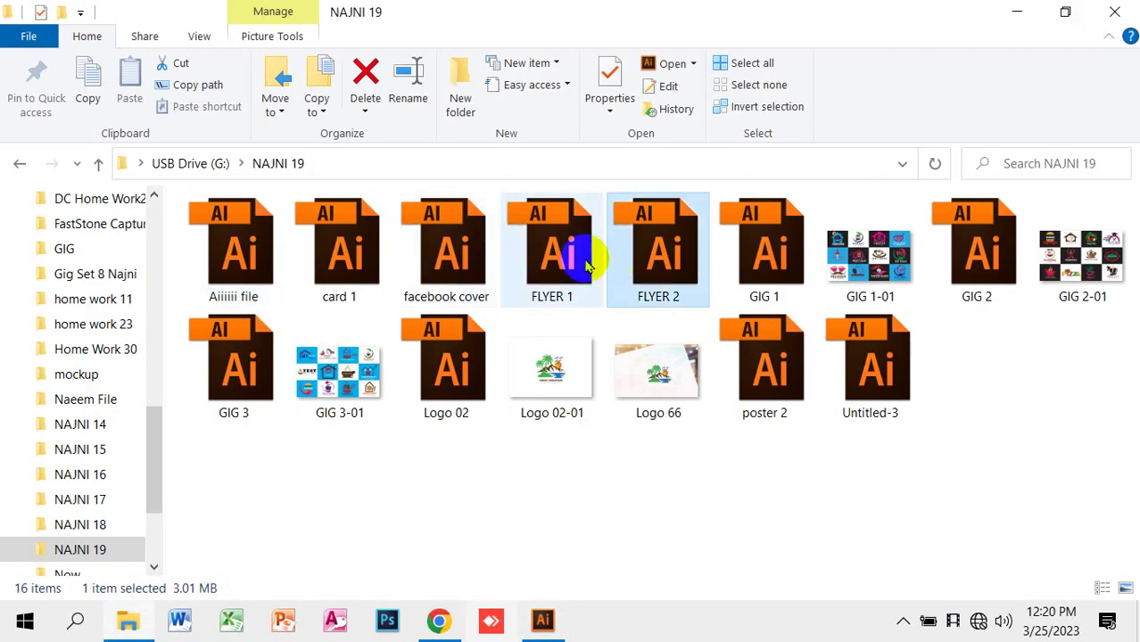
left_click(754, 260)
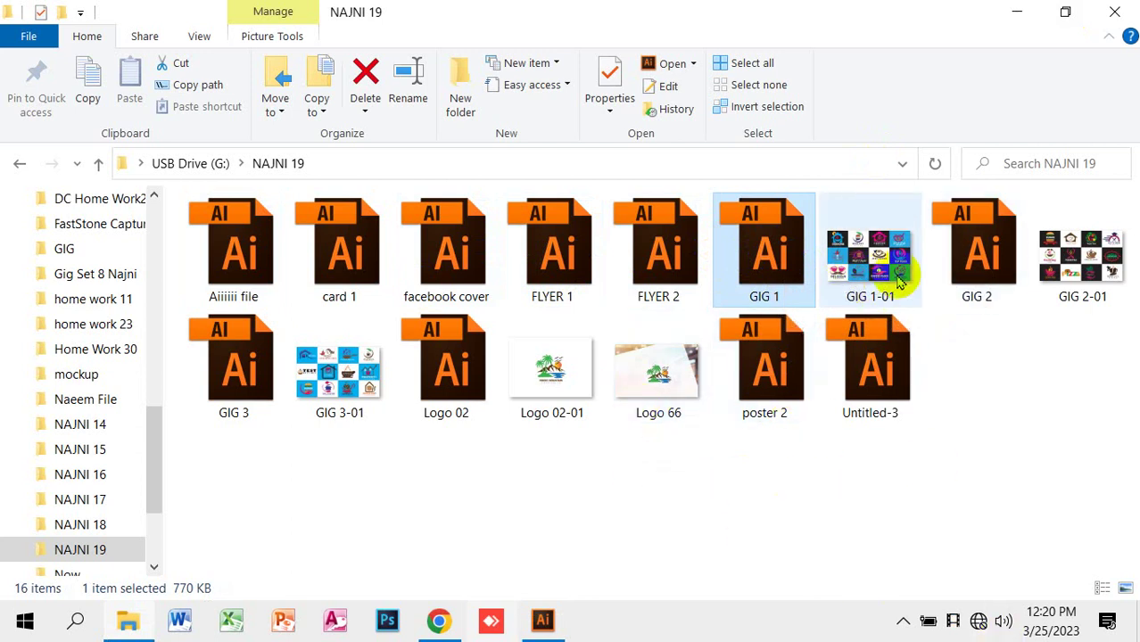
left_click(881, 261)
left_click(555, 255)
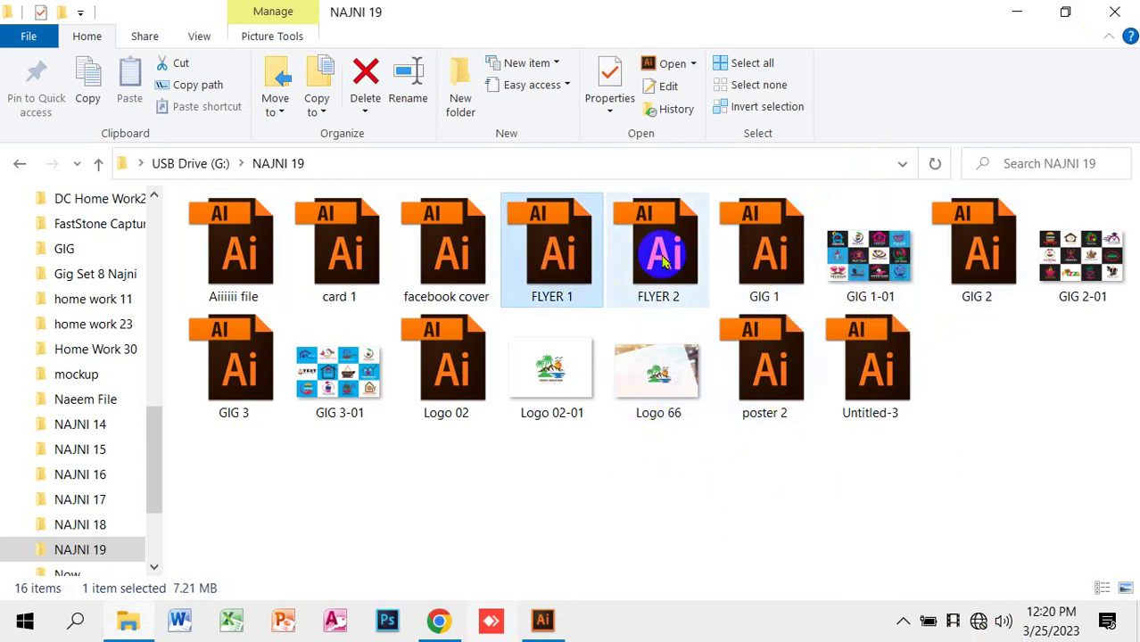
left_click(657, 235, "ctrl")
right_click(665, 239)
left_click(745, 249)
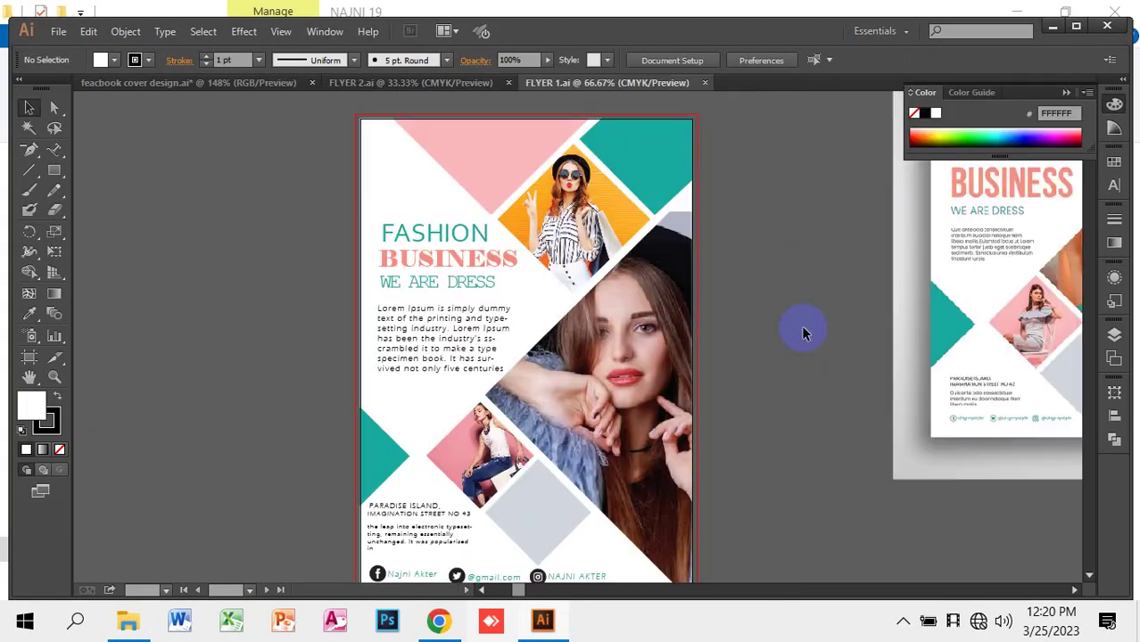
Step: Maximize Illustrator, inspect FLYER 1's FASHION and BUSINESS headings, then close FLYER 1.ai
left_click(1075, 29)
mouse_move(725, 285)
left_mouse_down()
mouse_move(748, 313)
mouse_move(670, 333)
left_mouse_up()
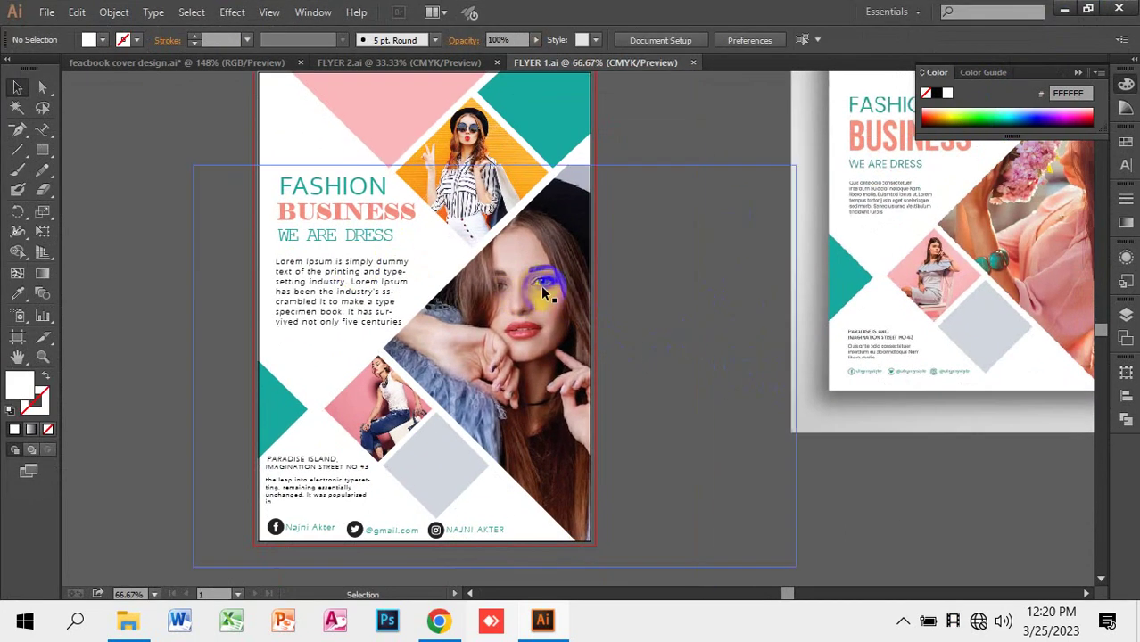
left_click_drag(379, 98, 397, 186)
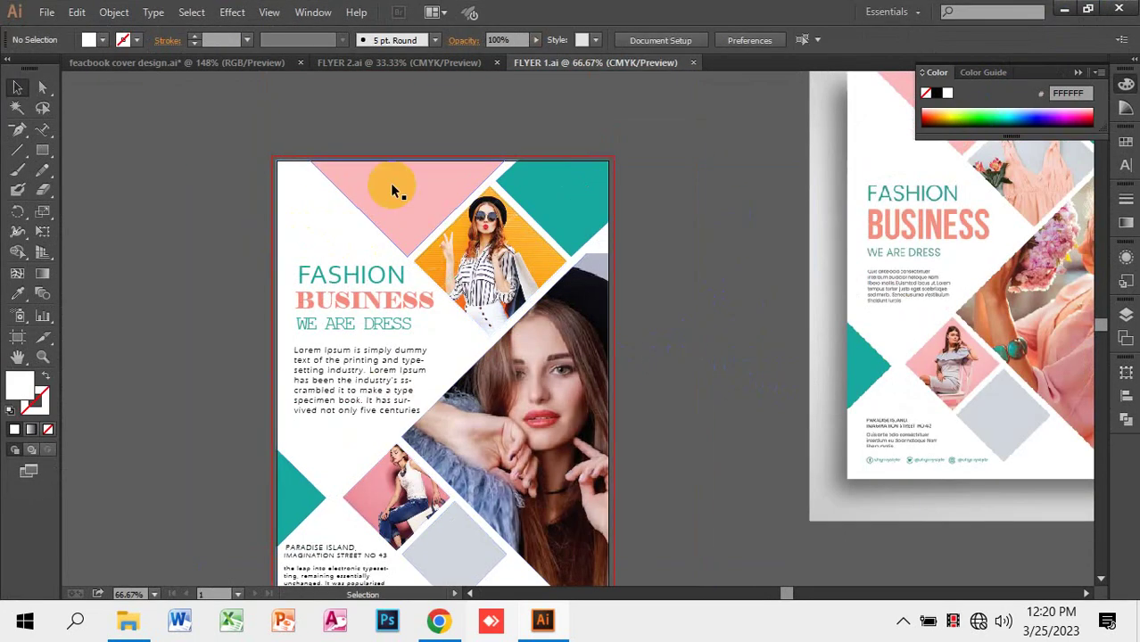
left_click(339, 301)
left_click(369, 278)
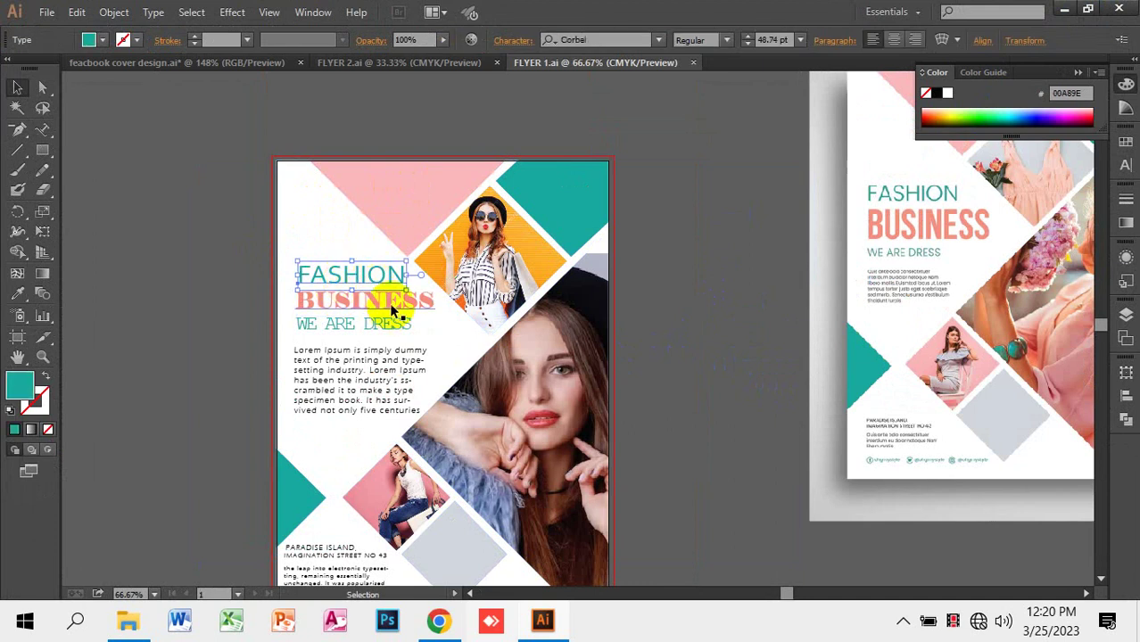
left_click(395, 304)
left_click(654, 372)
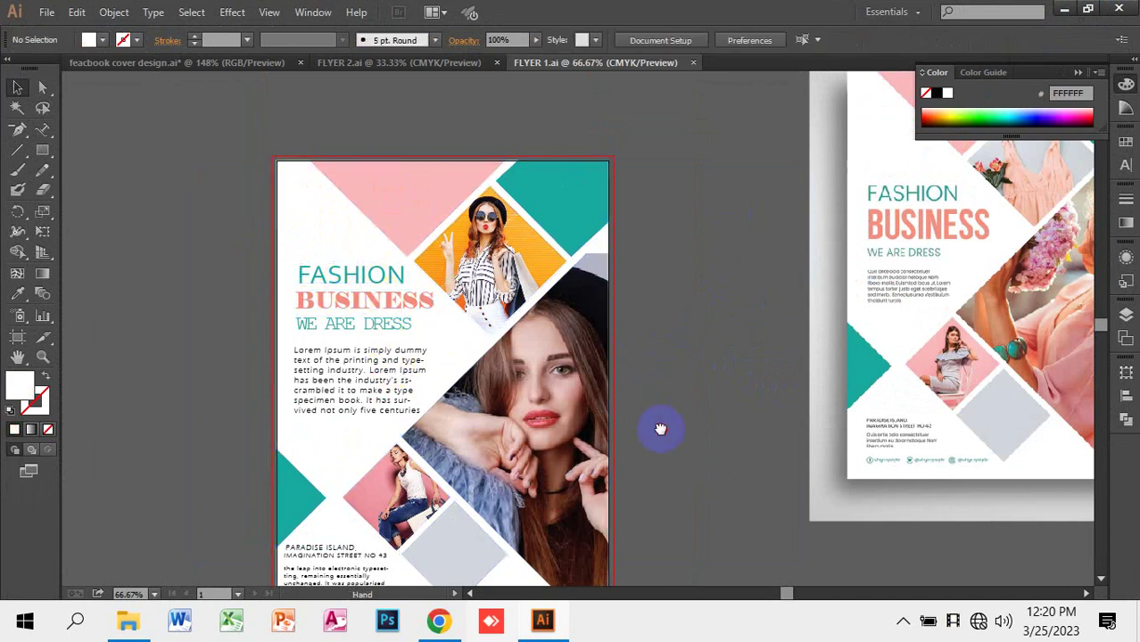
scroll(661, 357, "down", 2)
left_click(694, 63)
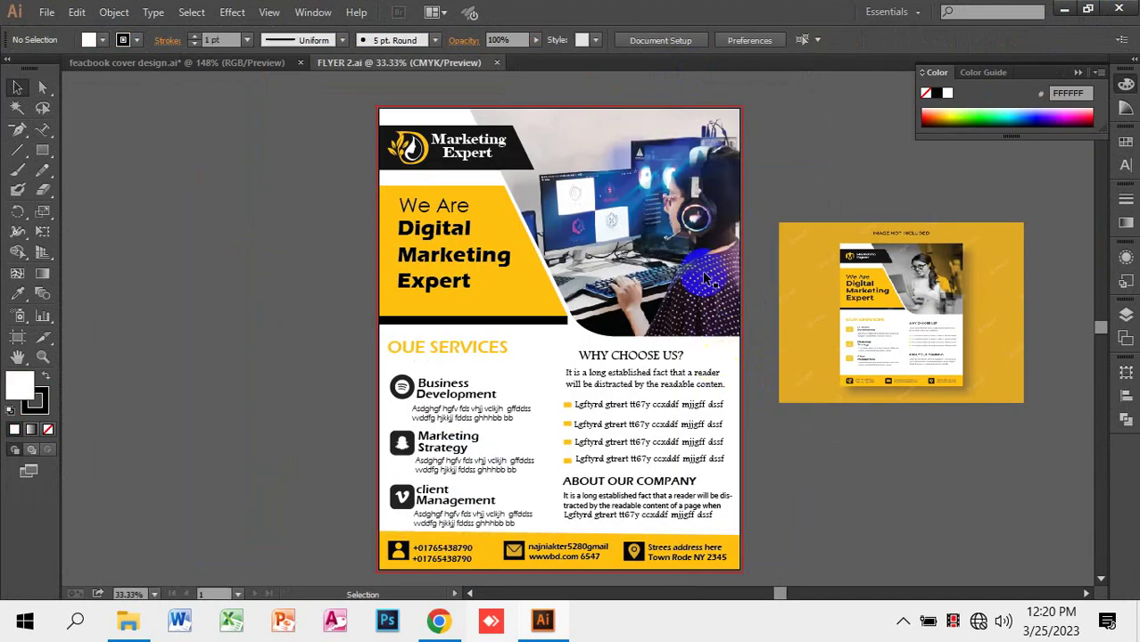
Step: Move the logo mark beside the Marketing Expert text, then zoom to the contact footer
left_click(413, 157)
left_click_drag(418, 159, 406, 142)
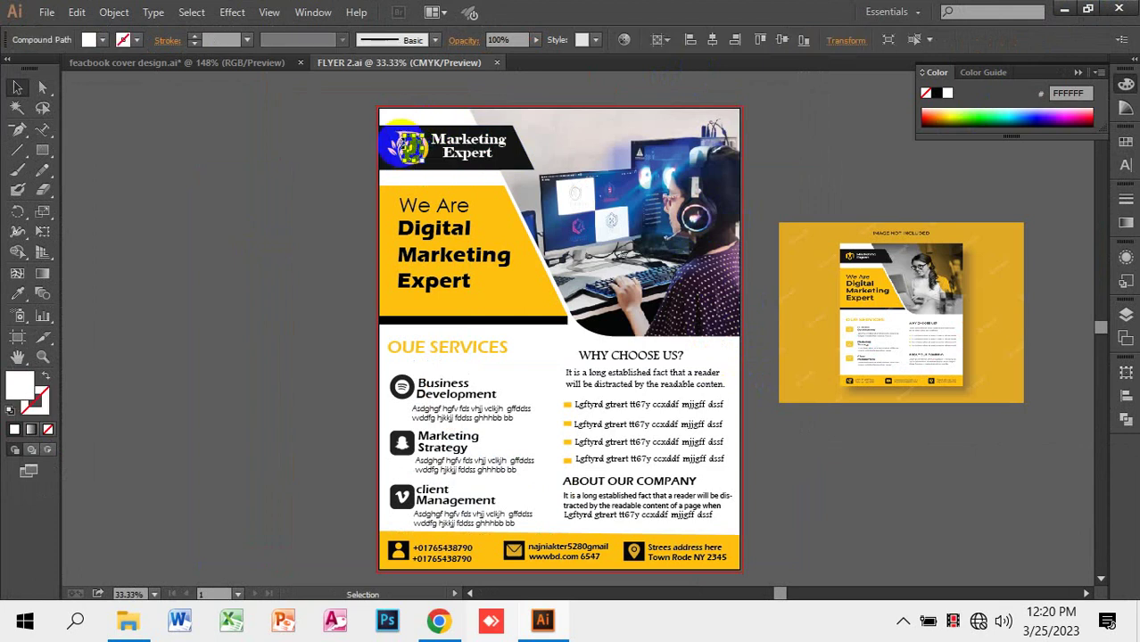
left_click(340, 162)
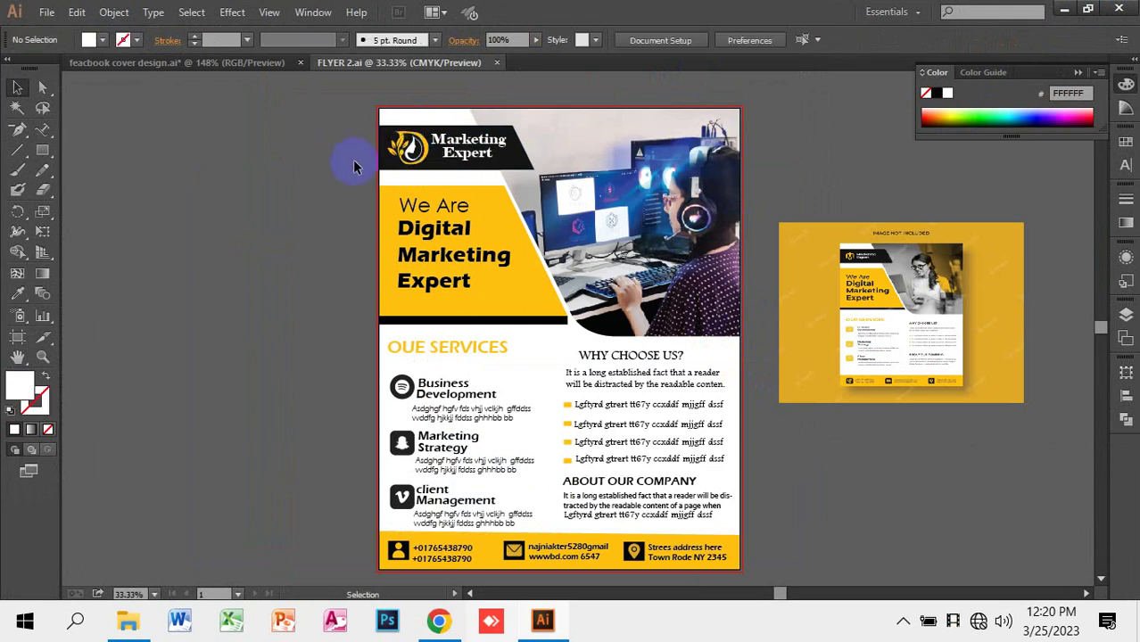
left_click(441, 200)
key("ctrl+equal")
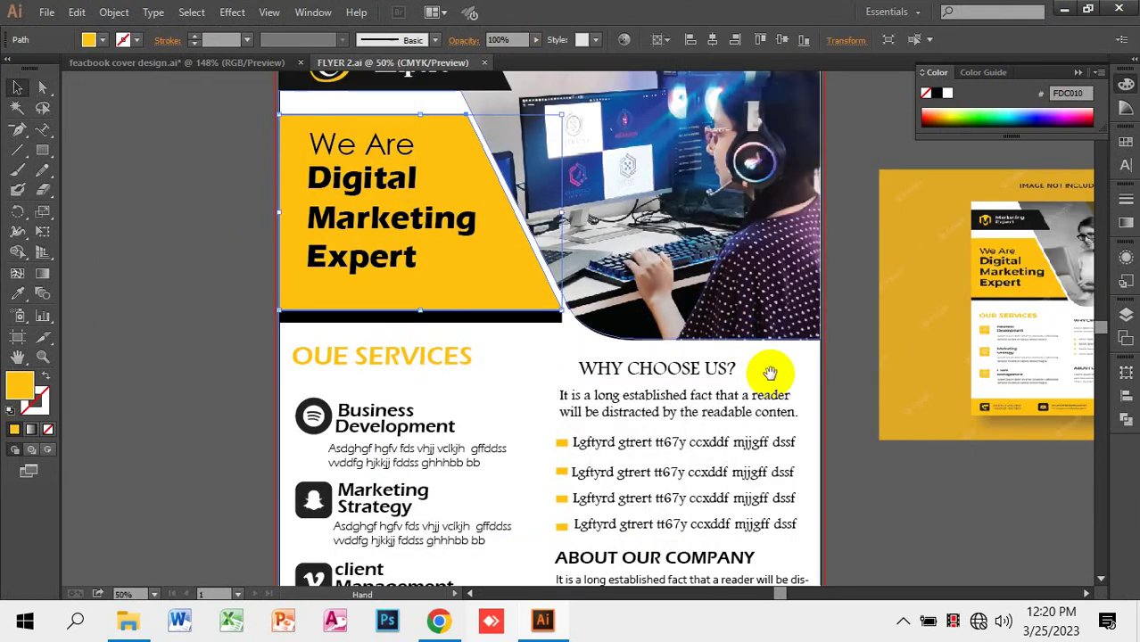
scroll(785, 379, "down", 3)
left_click(853, 381)
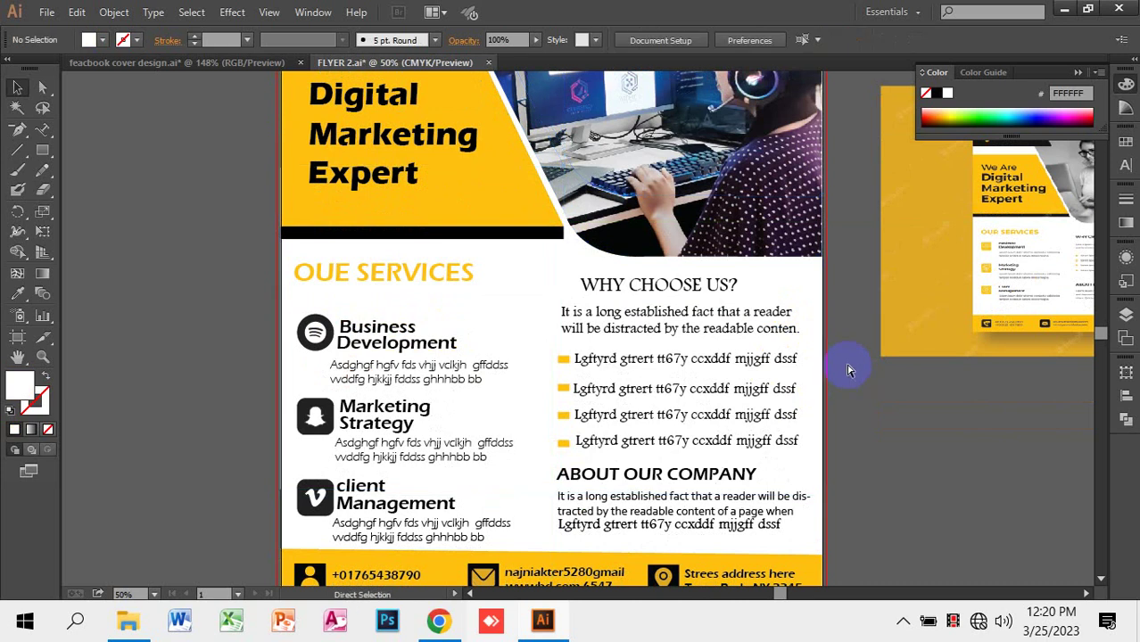
scroll(860, 407, "down", 3)
scroll(684, 473, "up", 2)
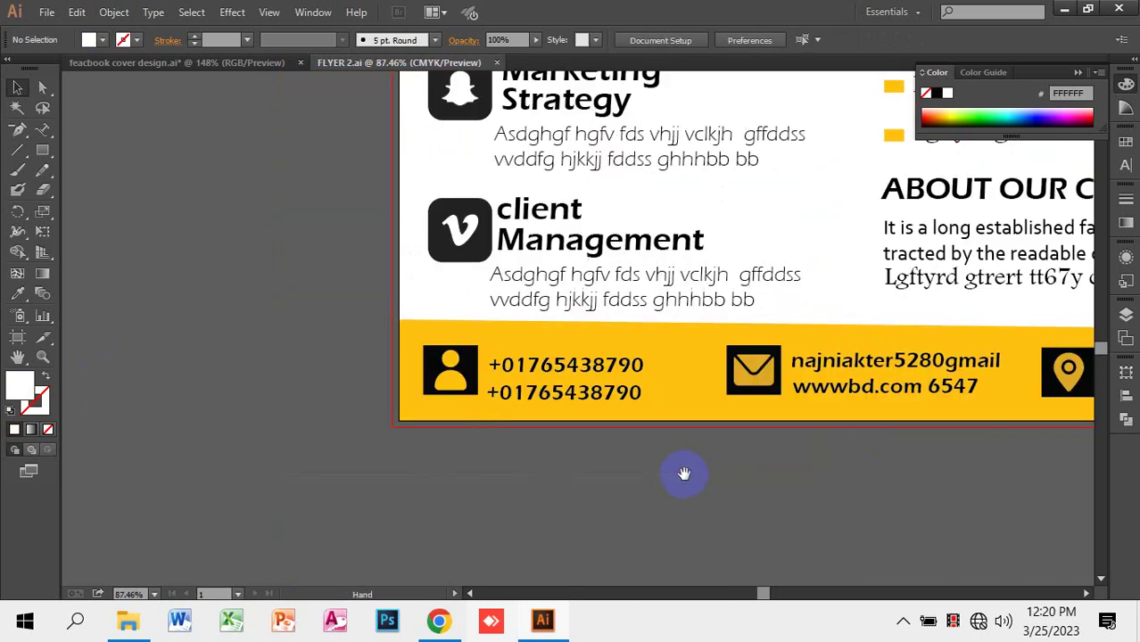
left_click_drag(684, 473, 558, 451)
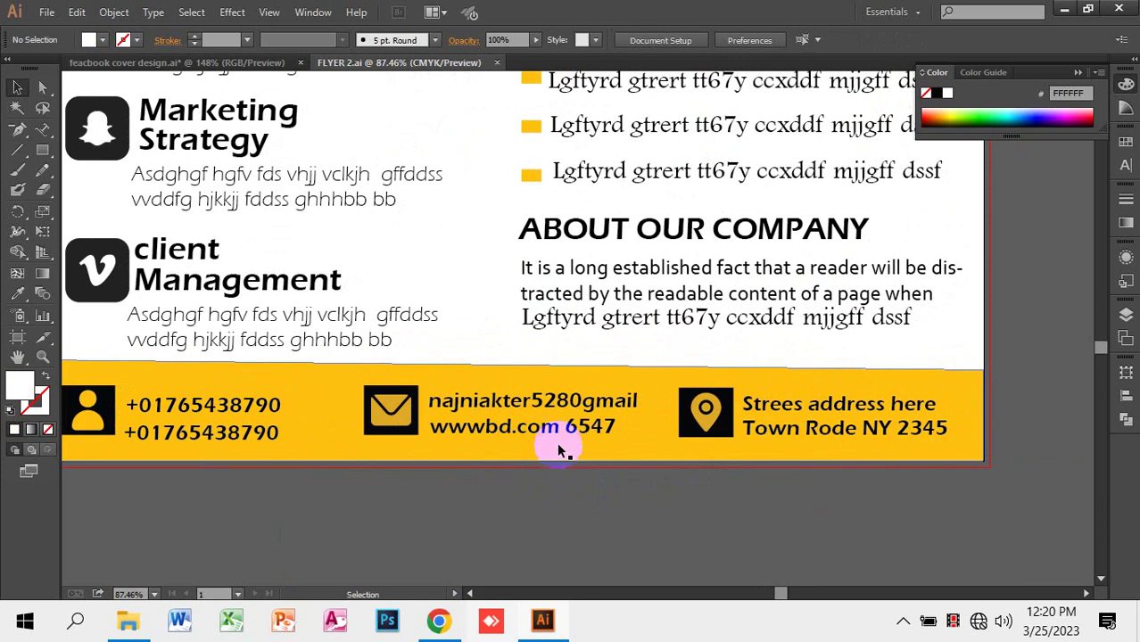
Step: Try different font families on the flyer's email address text
left_click(555, 401)
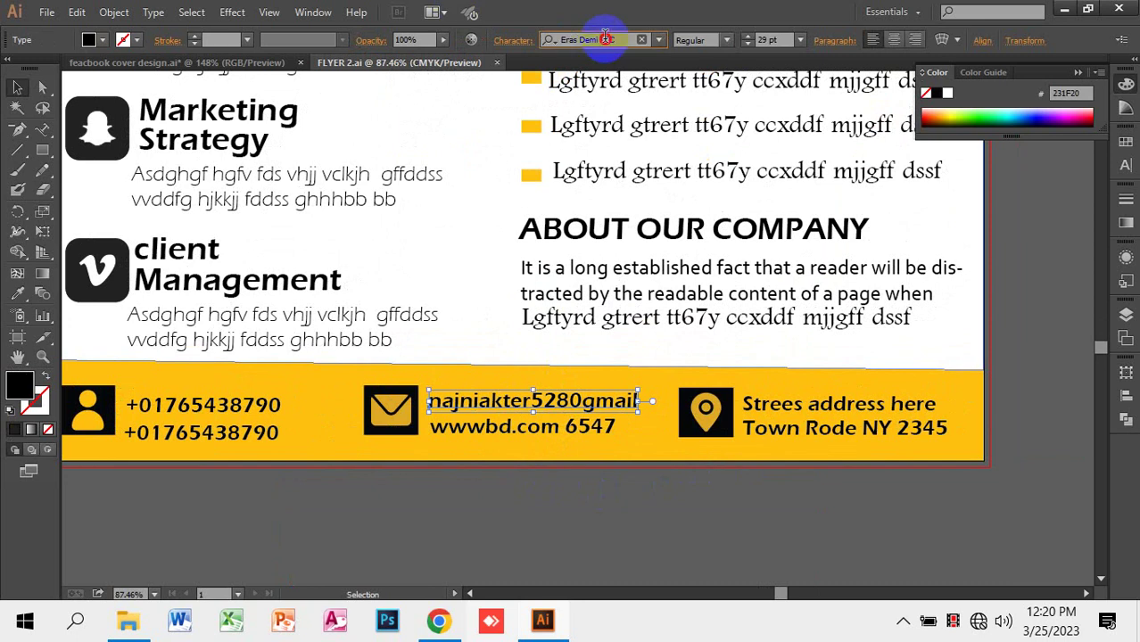
left_click(606, 38)
scroll(606, 39, "down", 1)
scroll(605, 38, "down", 1)
scroll(606, 38, "down", 1)
scroll(606, 38, "down", 1)
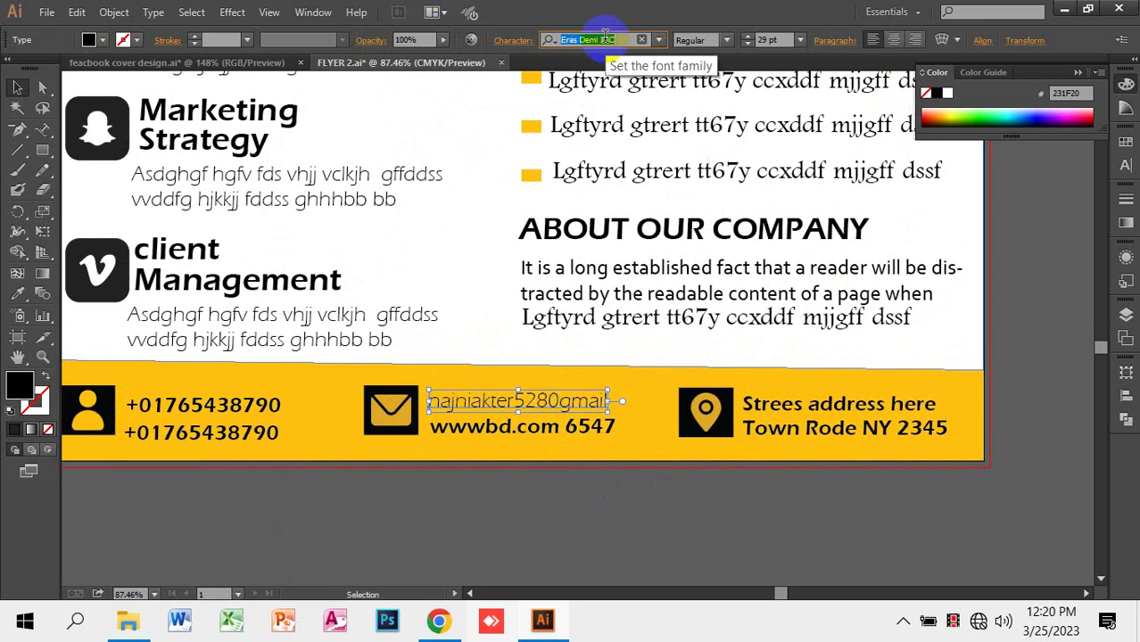
scroll(606, 38, "down", 2)
scroll(606, 38, "down", 1)
right_click(586, 122)
left_click(575, 485)
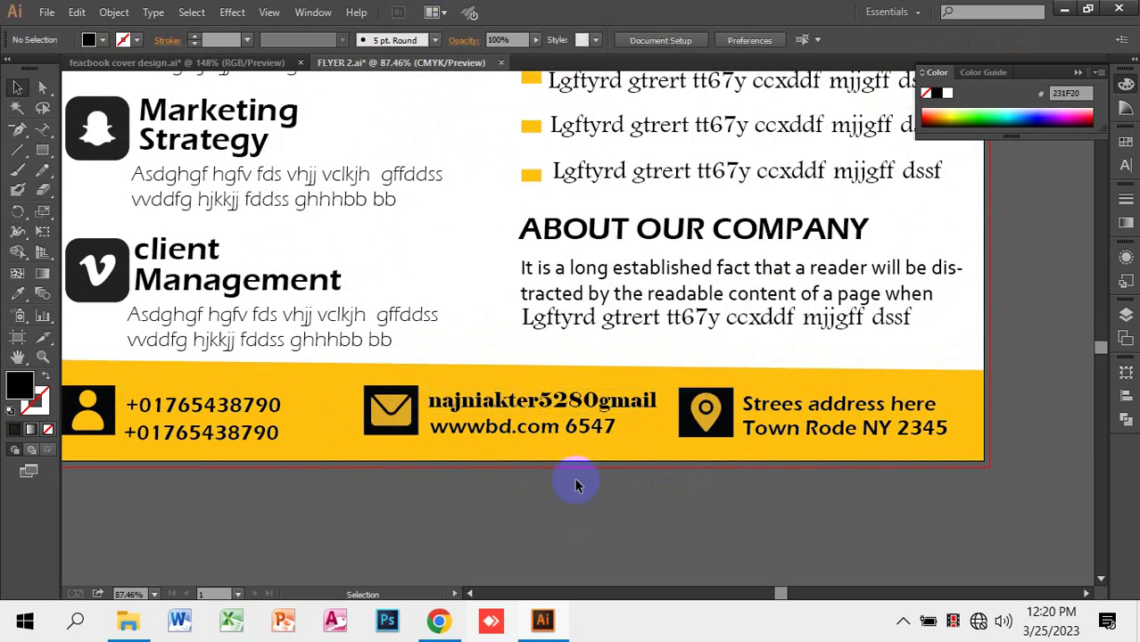
Step: Inspect the About Our Company paragraph, bullet list, and We Are / Digital Marketing Expert headings
left_click(590, 268)
left_click_drag(631, 224, 651, 344)
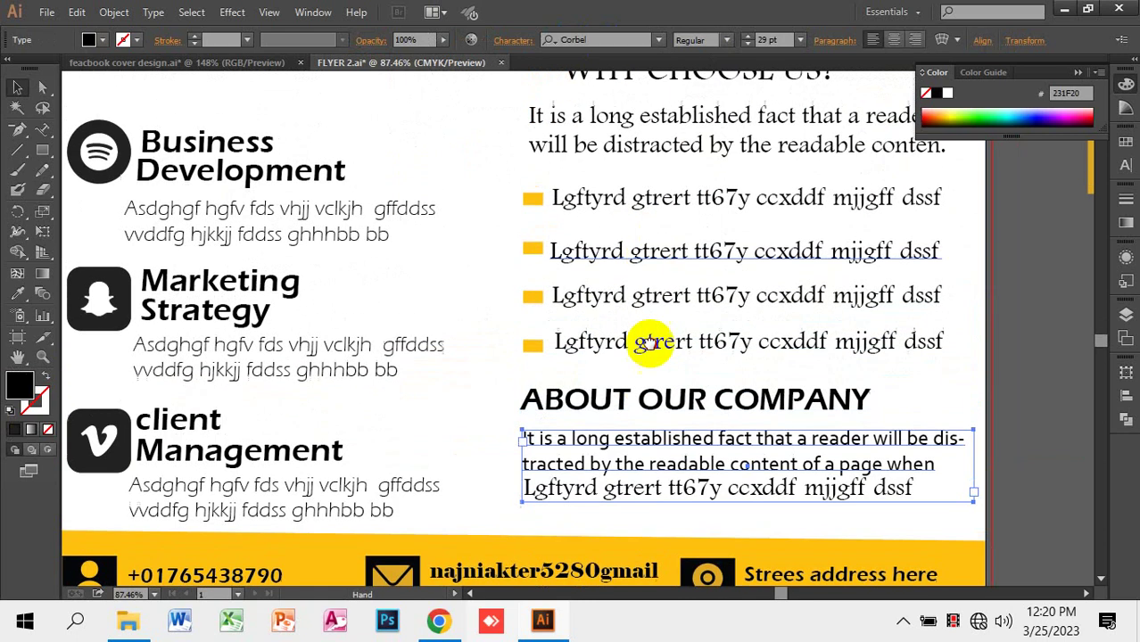
scroll(651, 344, "up", 3)
left_click(651, 364)
left_click_drag(1023, 247, 917, 348)
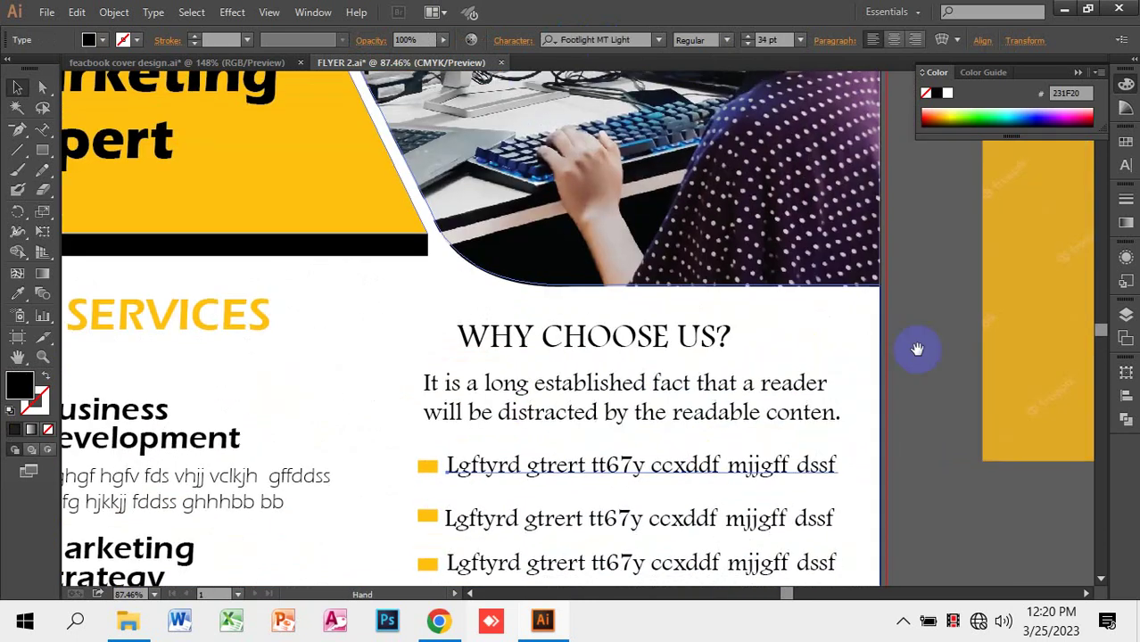
left_click(933, 348)
scroll(553, 375, "up", 2)
scroll(429, 392, "up", 2)
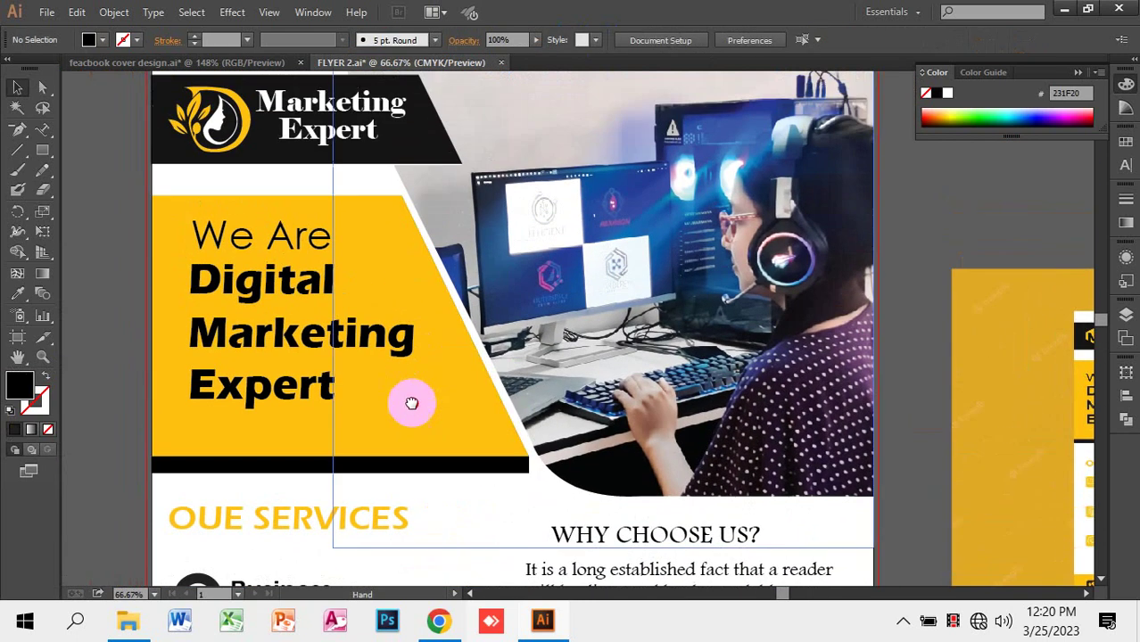
scroll(392, 403, "up", 2)
left_click(294, 330)
left_click(299, 379)
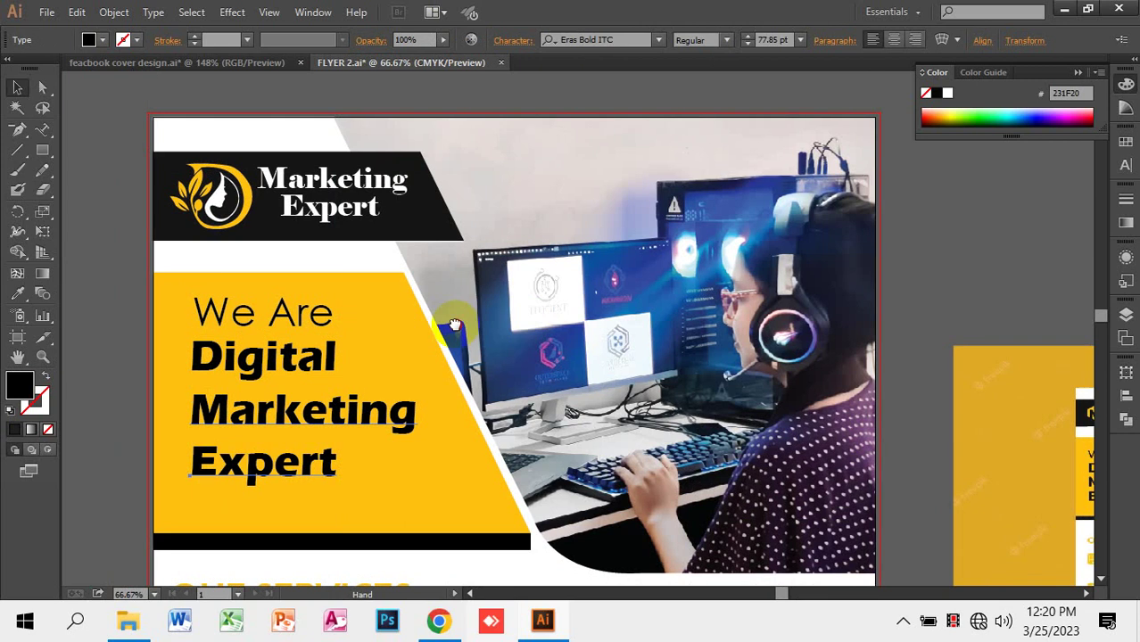
scroll(375, 286, "right", 3)
scroll(598, 272, "down", 2, "alt")
Step: Resize the yellow mockup image by its corner handle, first portrait, then wider landscape
key("ctrl+minus")
left_click_drag(780, 408, 805, 323)
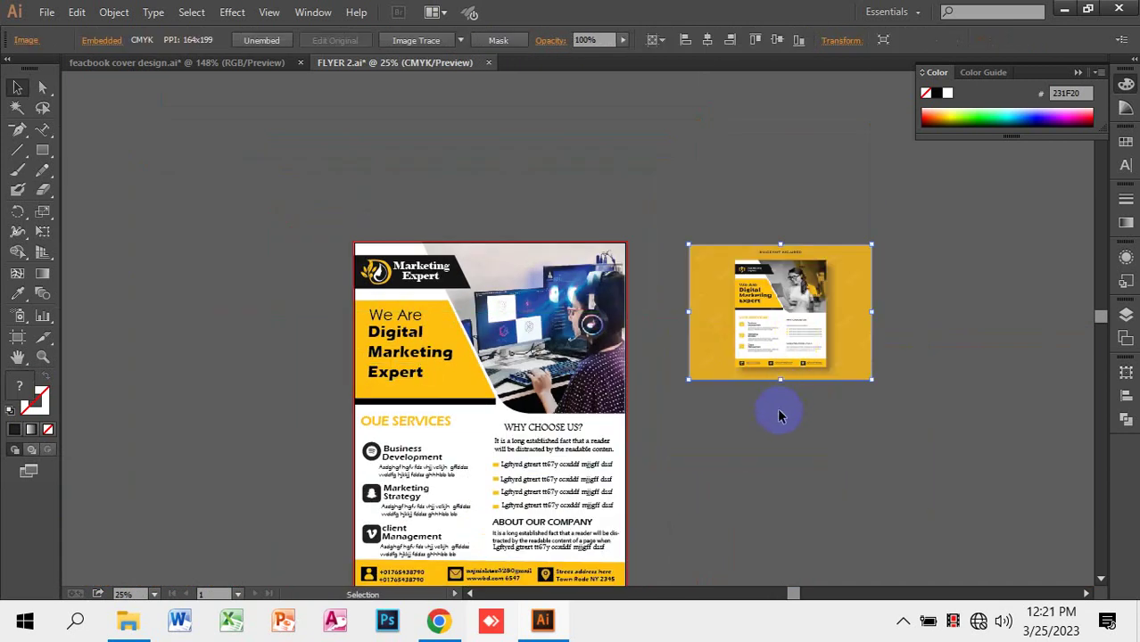
scroll(767, 357, "down", 2)
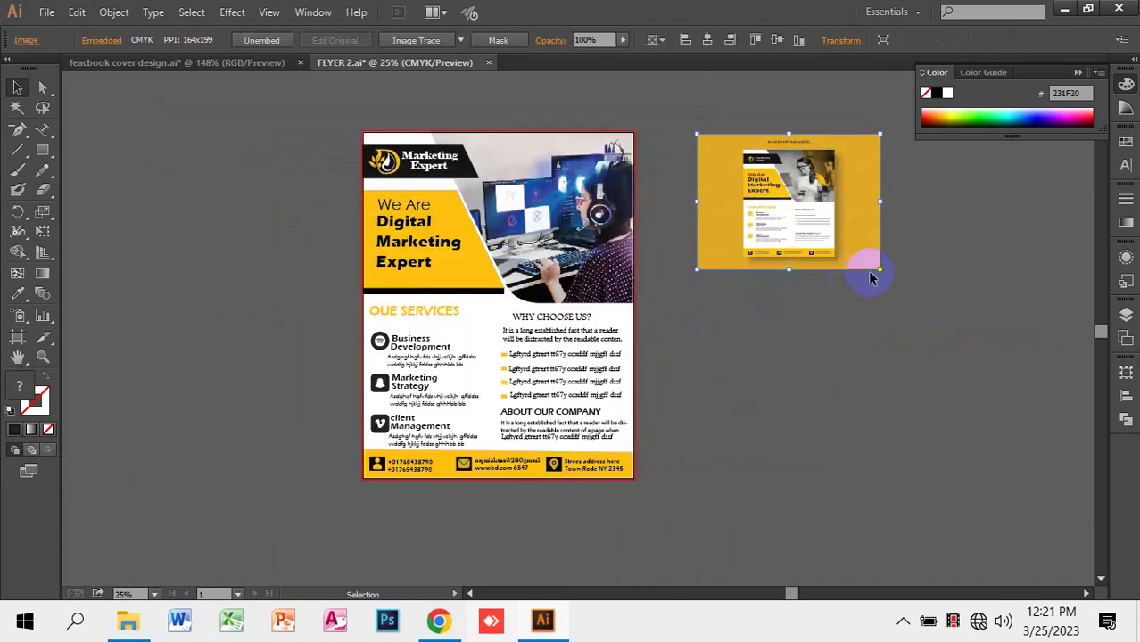
left_click_drag(882, 274, 1007, 517)
scroll(917, 541, "right", 3)
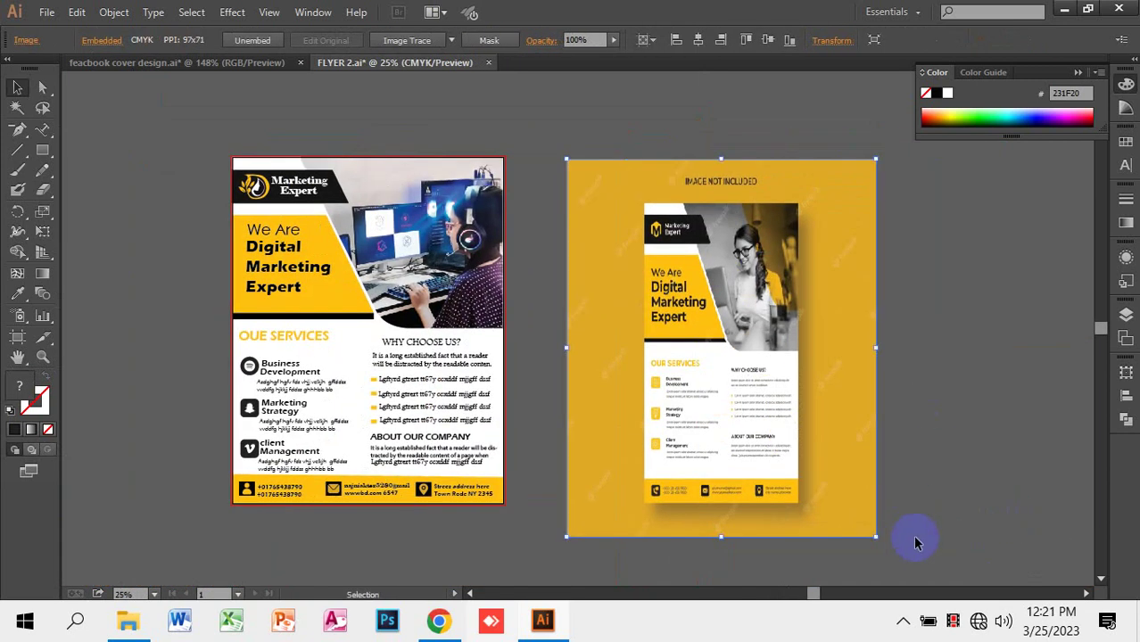
left_click_drag(875, 540, 1006, 490)
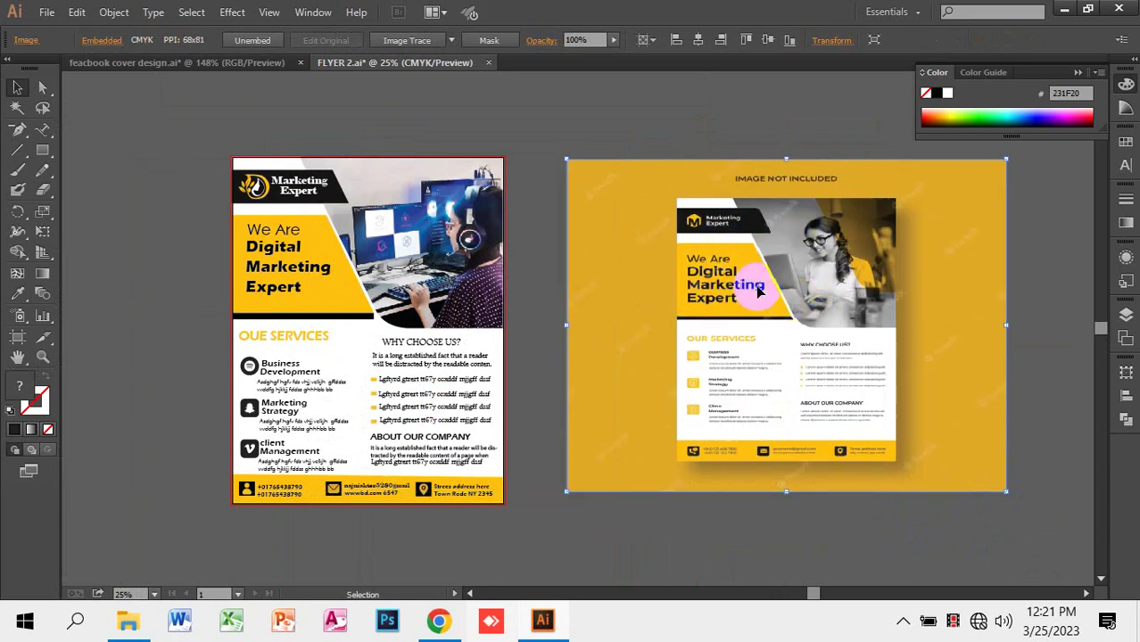
Step: Zoom in on the flyer's services column to compare details, then zoom back out
key("ctrl+plus")
key("ctrl+plus")
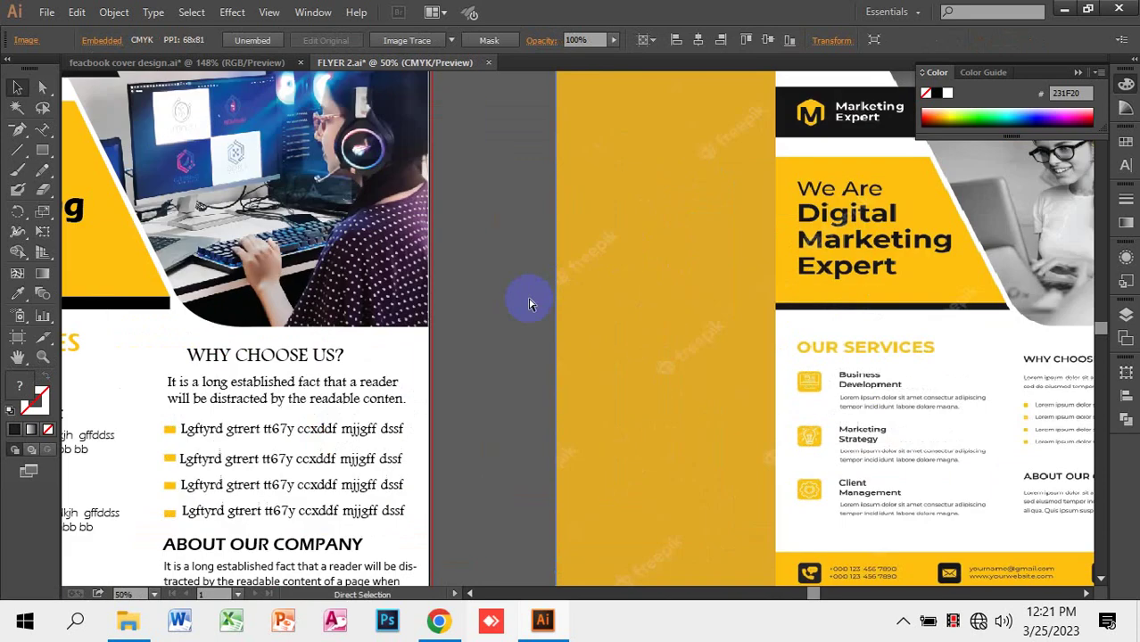
scroll(526, 300, "left", 3)
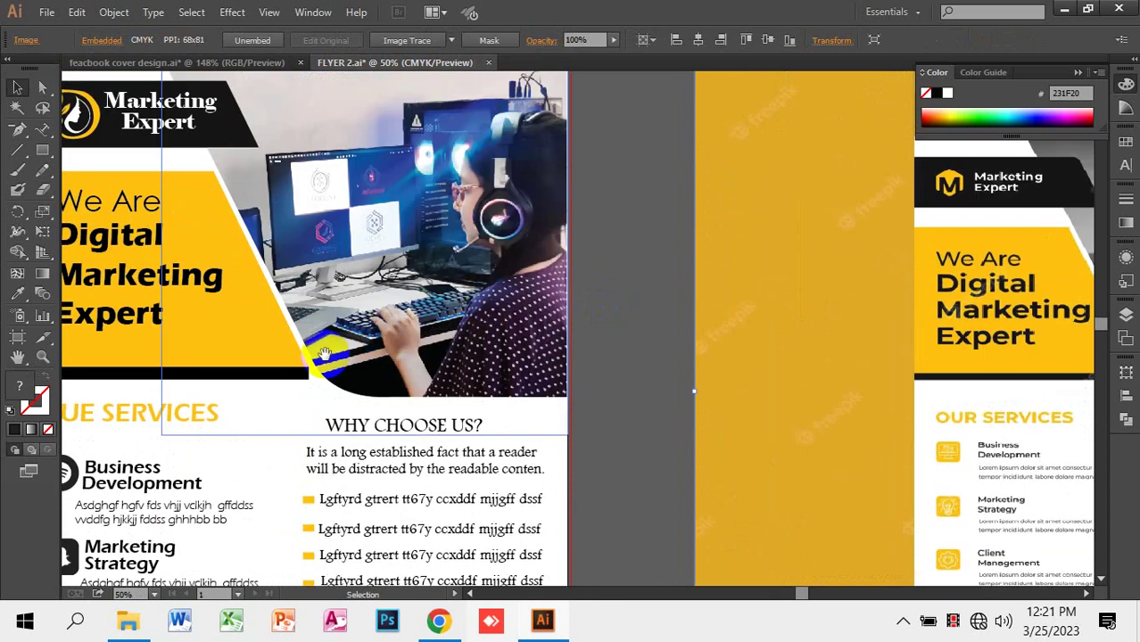
left_click_drag(318, 361, 335, 380)
scroll(234, 381, "down", 2)
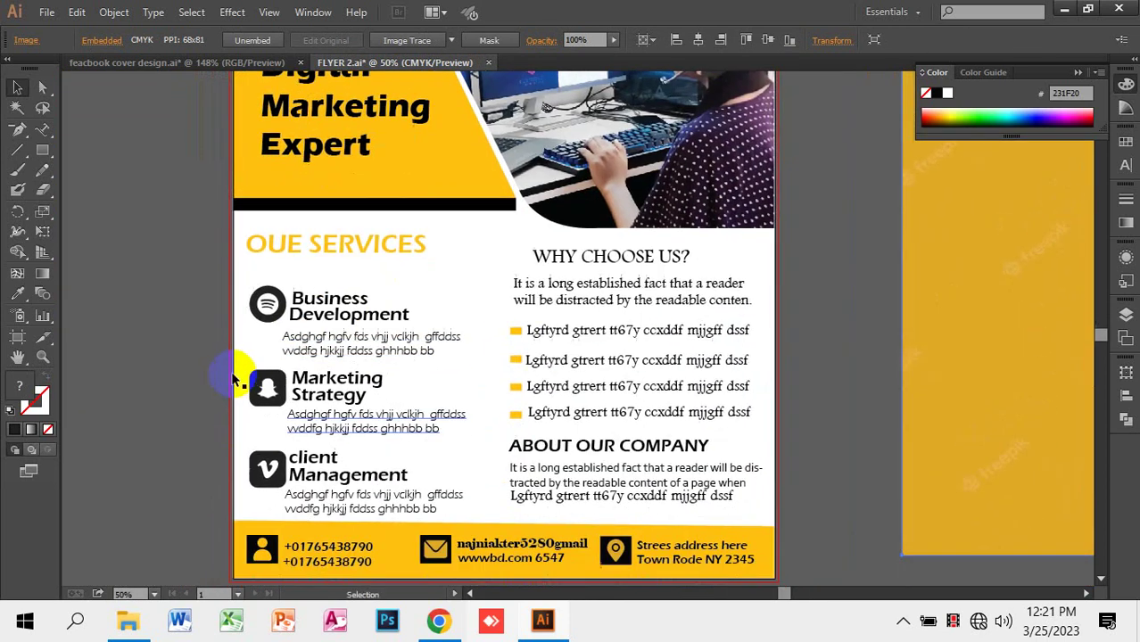
key("ctrl+minus")
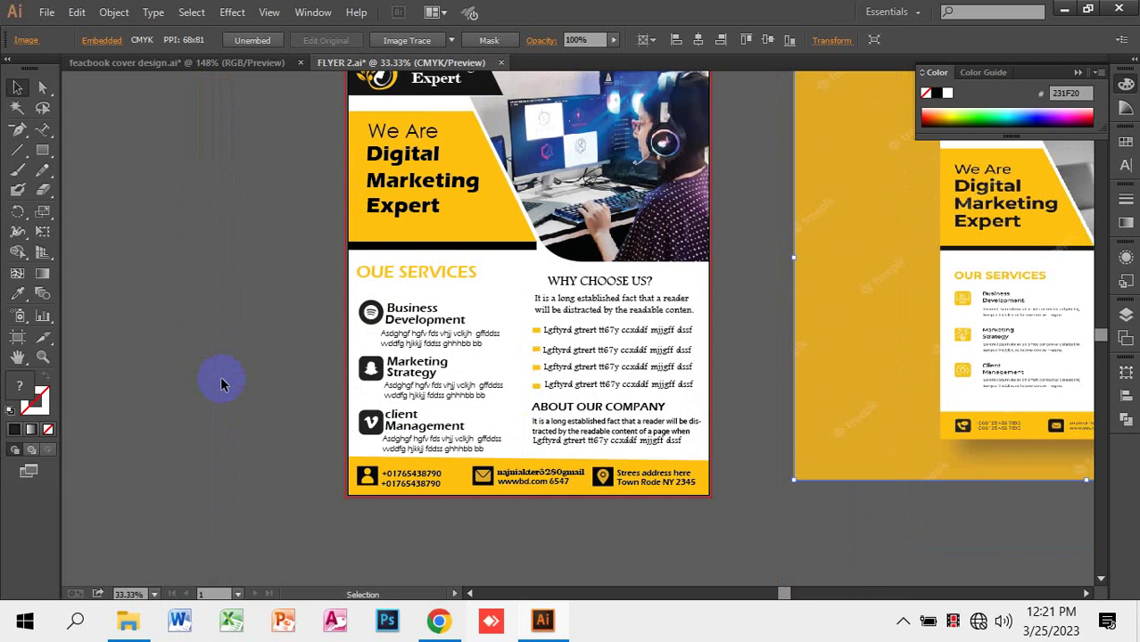
Step: Select the yellow diagonal header shape, then select all flyer objects
left_click(539, 249)
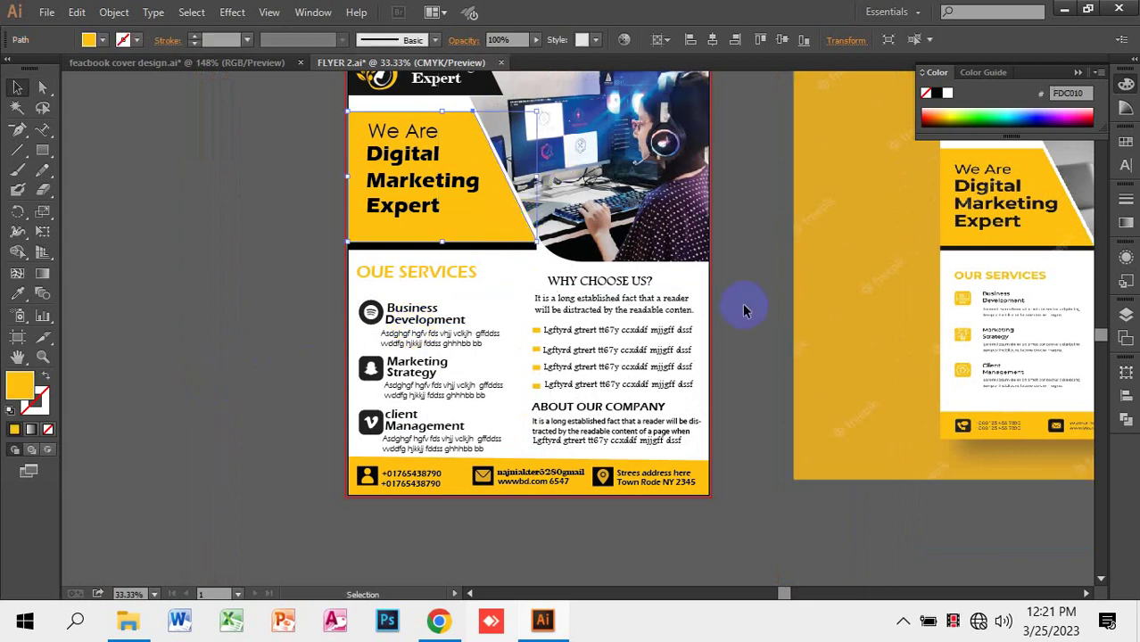
scroll(755, 297, "up", 2)
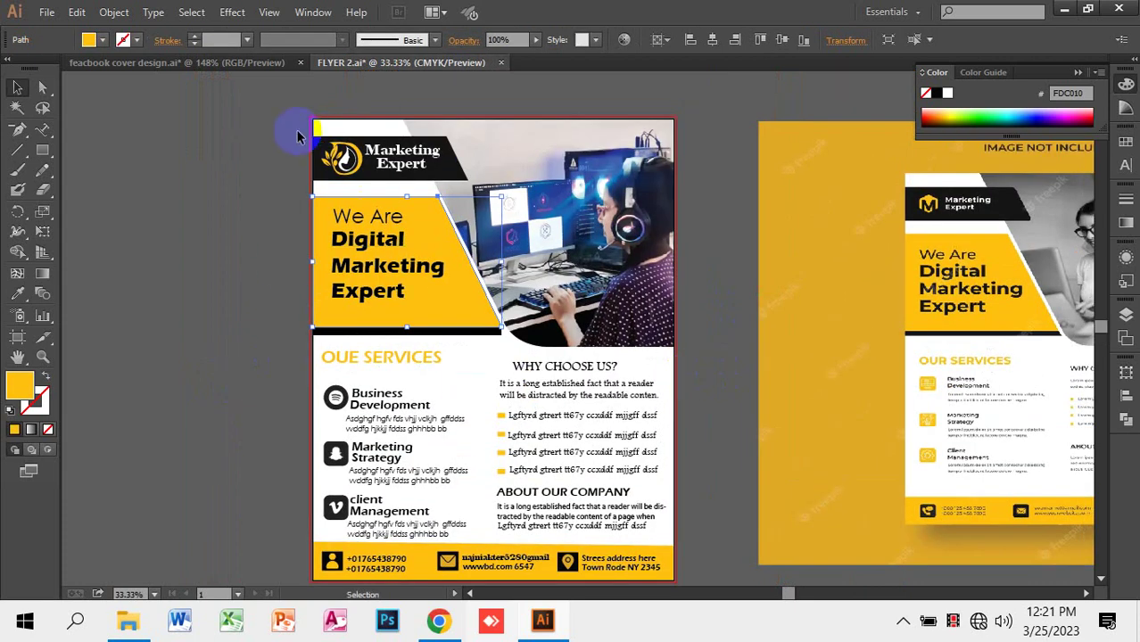
scroll(669, 530, "down", 2)
key("ctrl+a")
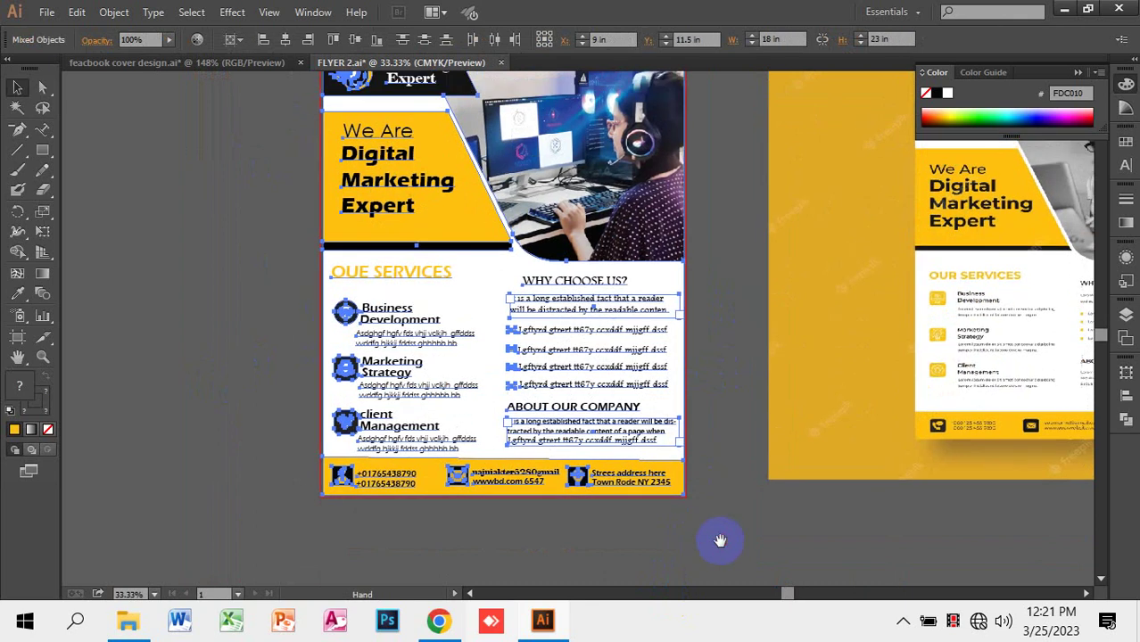
scroll(280, 204, "up", 2)
left_click(267, 132)
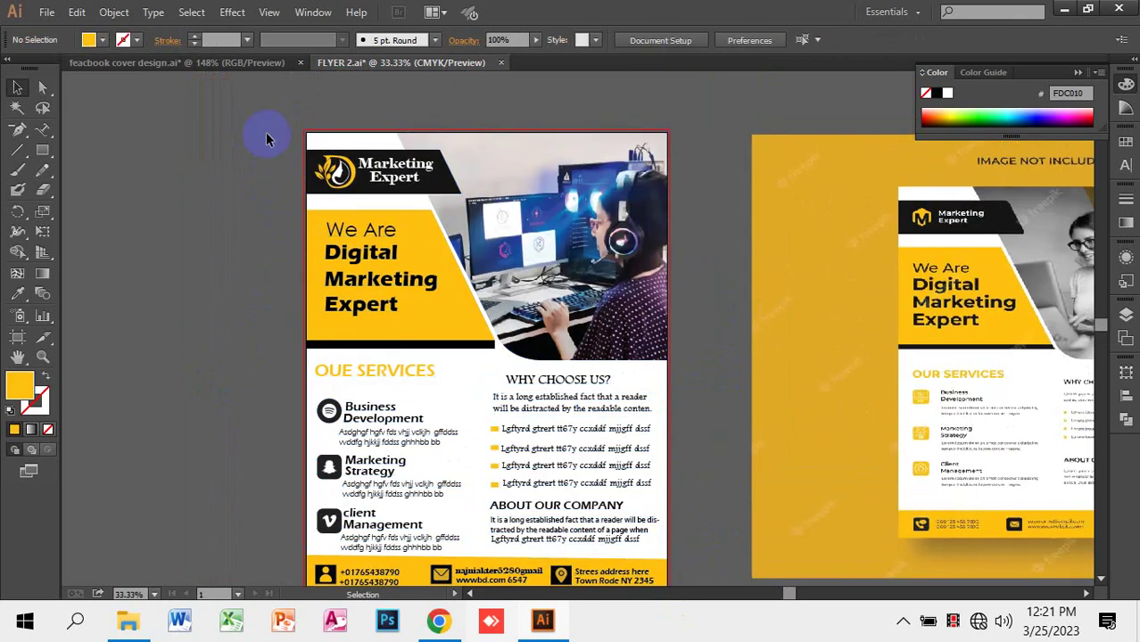
scroll(695, 591, "down", 3)
key("ctrl+a")
scroll(432, 287, "up", 1)
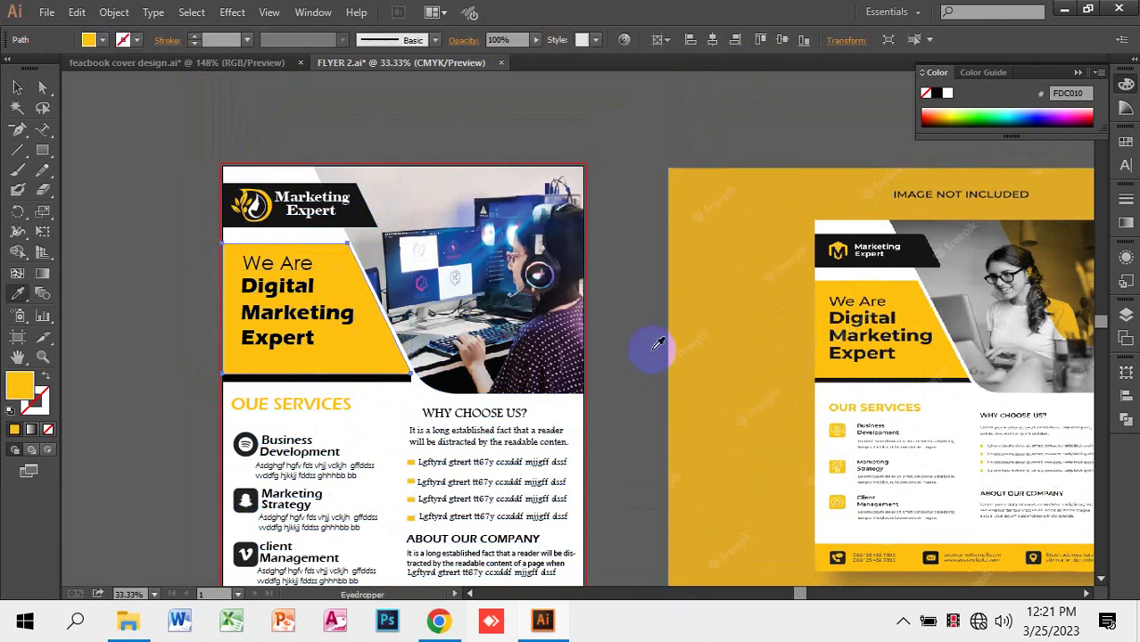
Step: Recolour the header shape dark blue from the Color spectrum
left_click(1011, 111)
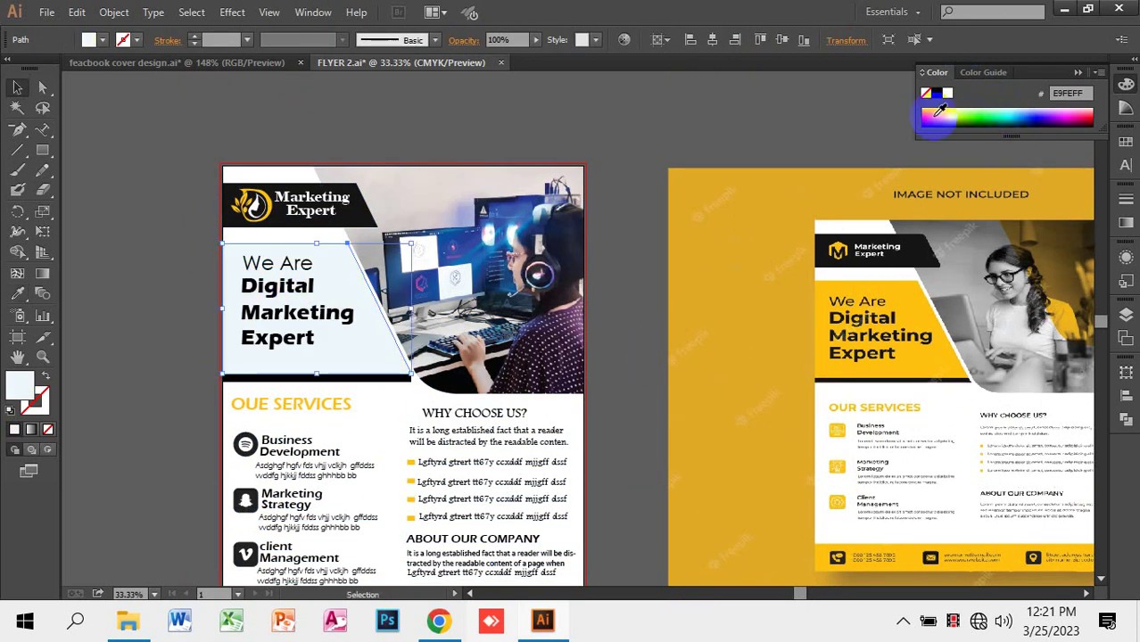
left_click_drag(964, 100, 1039, 122)
key("v")
Step: Close FLYER 2, discarding its unsaved changes
left_click(398, 299)
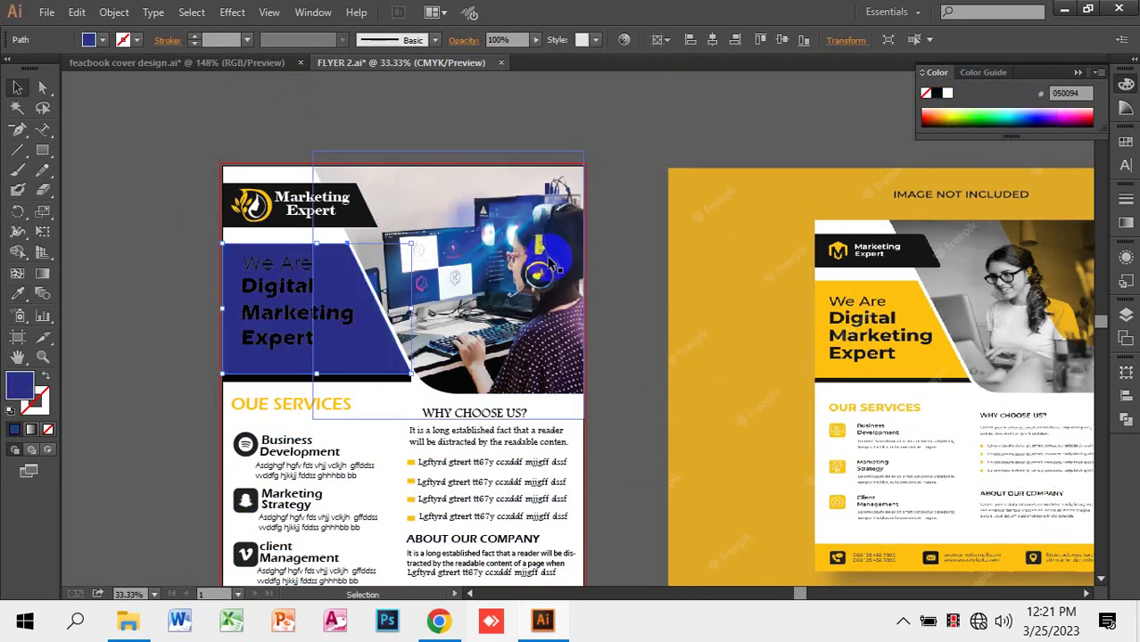
left_click(326, 317)
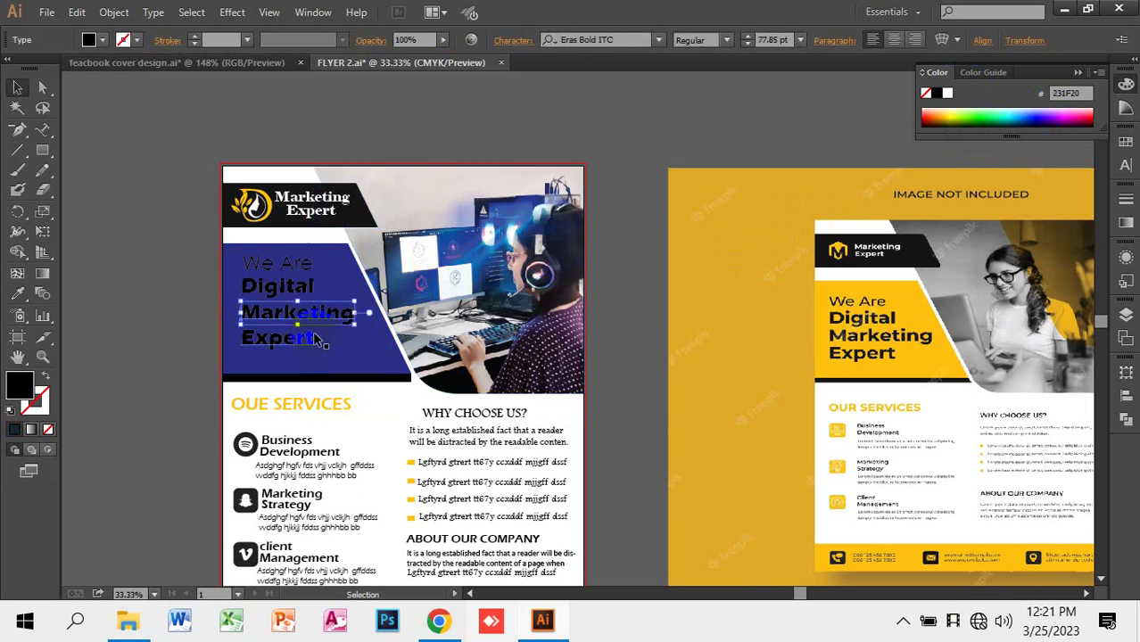
left_click(501, 63)
left_click(656, 331)
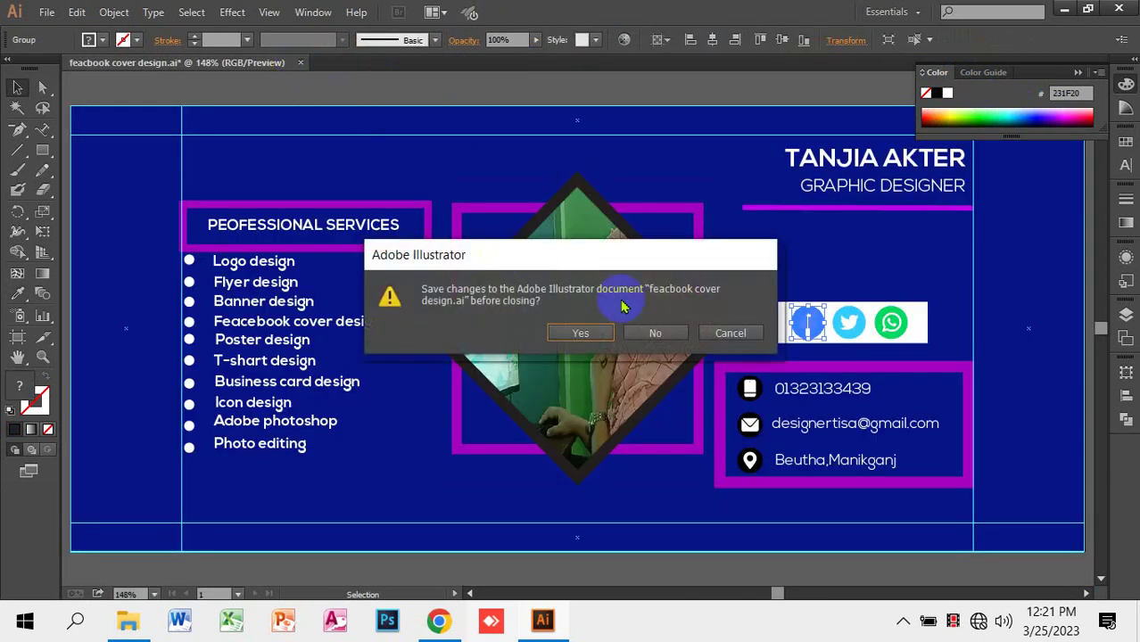
Step: Close the facebook cover without saving and open GIG 1-01 in the image viewer
left_click(658, 333)
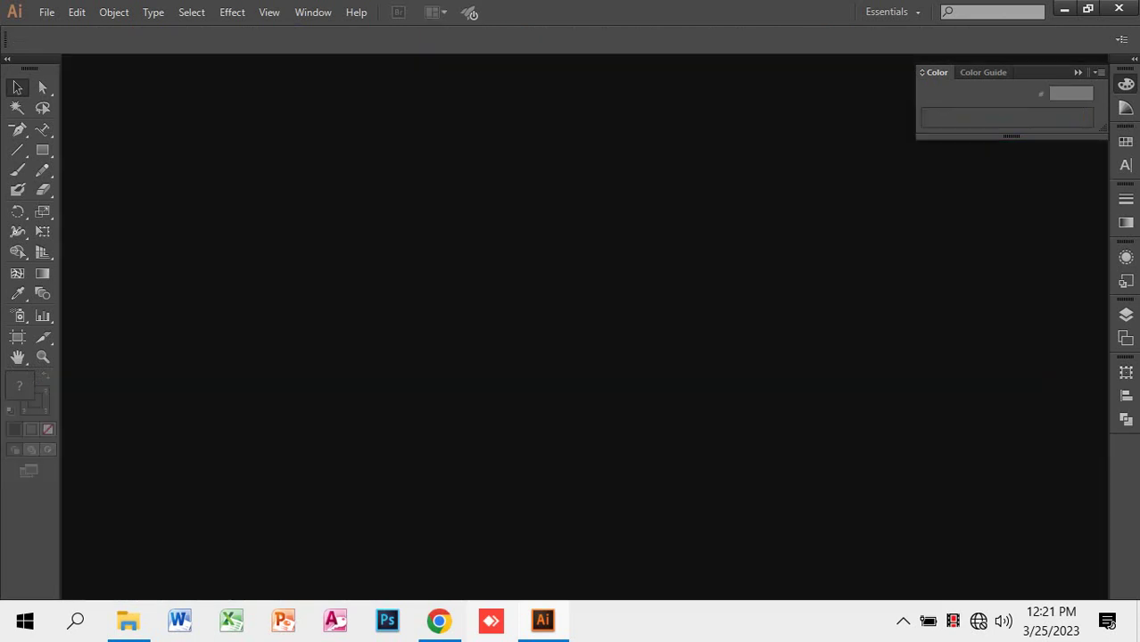
left_click(1065, 10)
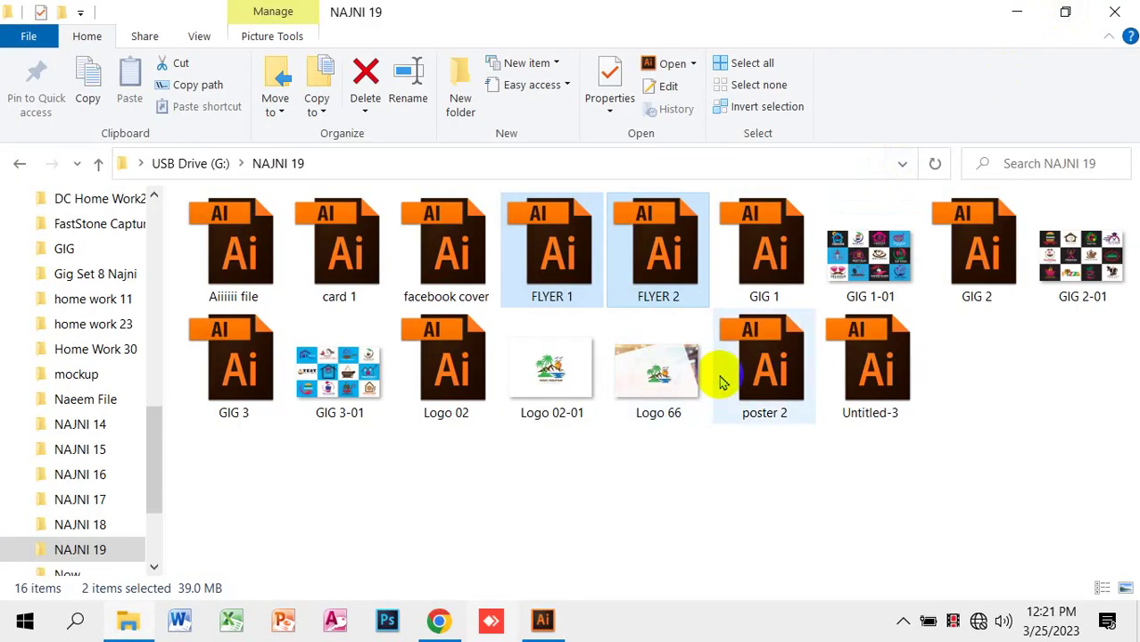
left_click(883, 272)
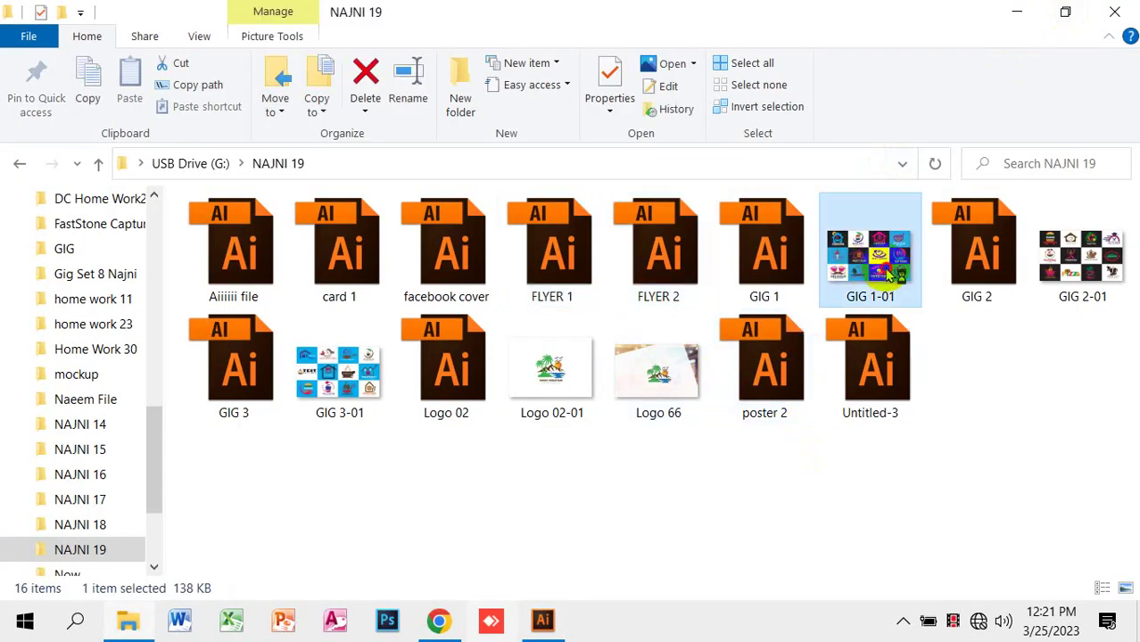
double_click(895, 271)
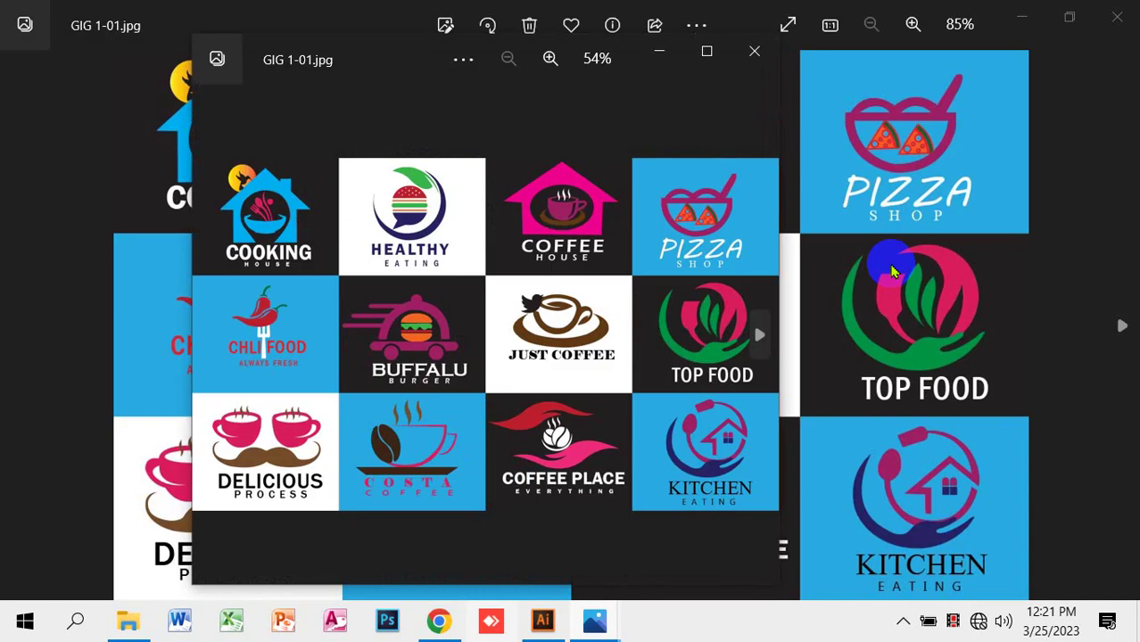
Step: Close the GIG 1-01 previews and open the GIG 1 design in Illustrator
left_click(765, 57)
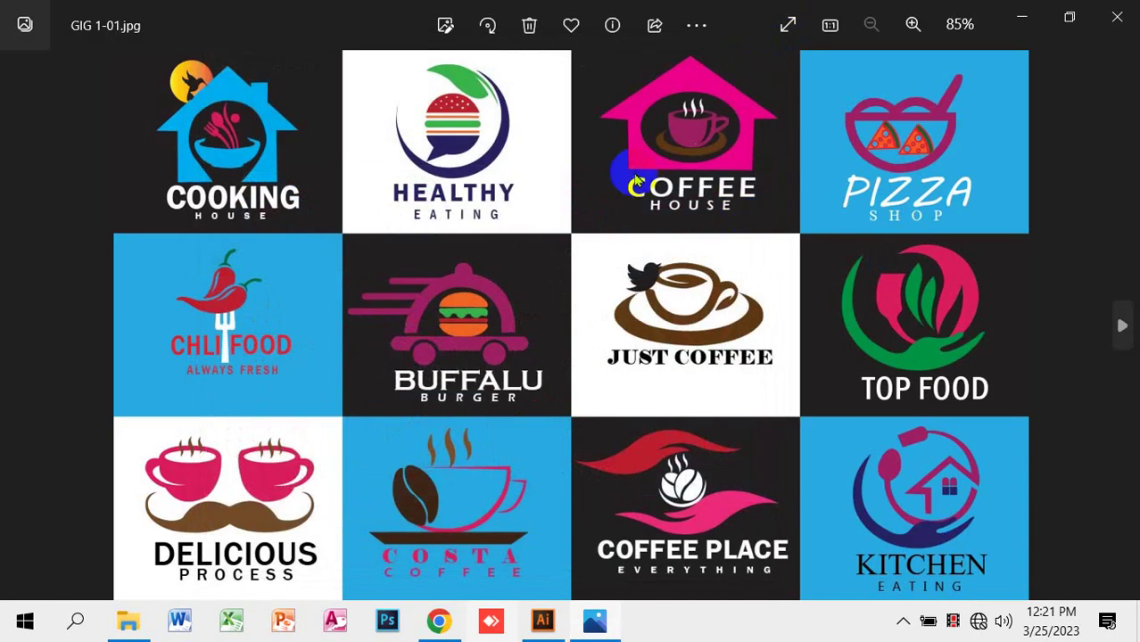
scroll(393, 330, "up", 5)
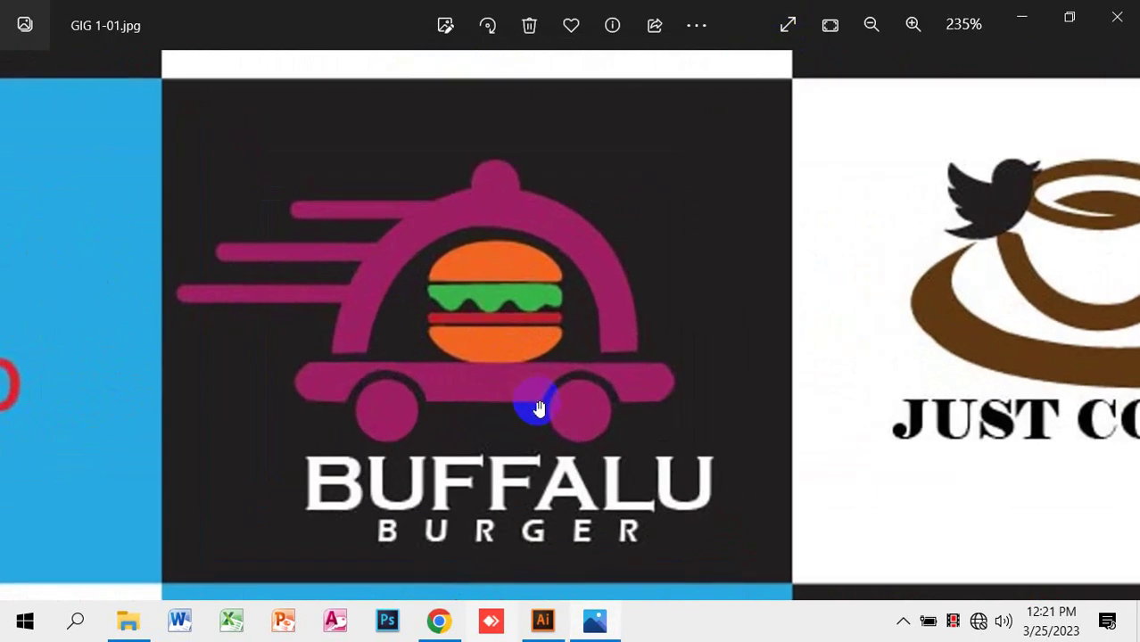
scroll(681, 424, "up", 1)
scroll(682, 424, "up", 1)
left_click(1117, 18)
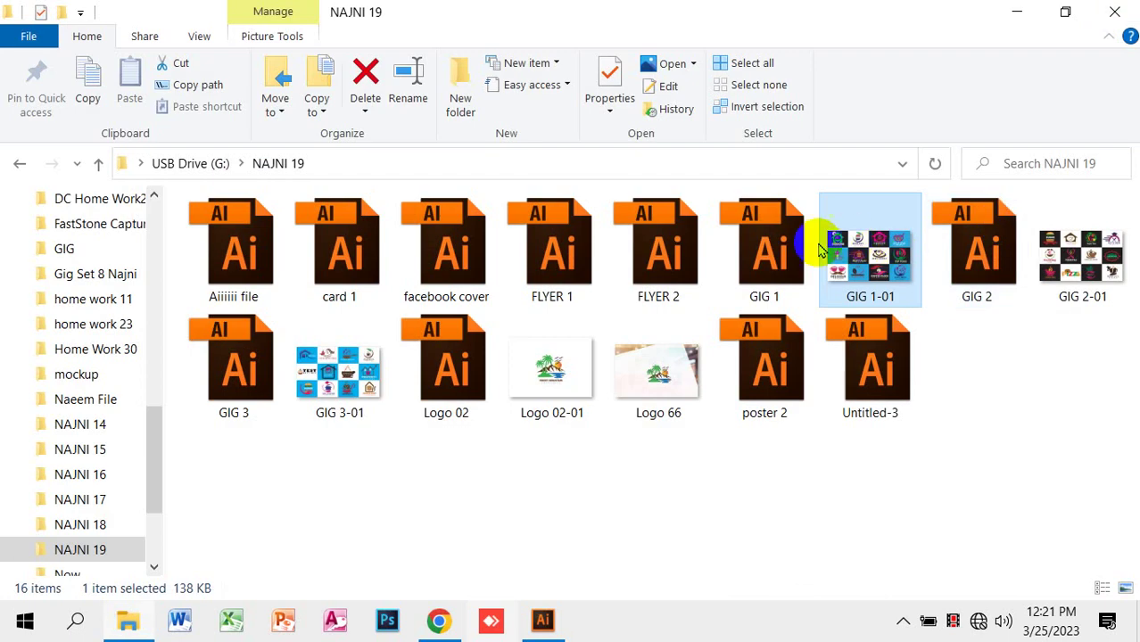
double_click(808, 250)
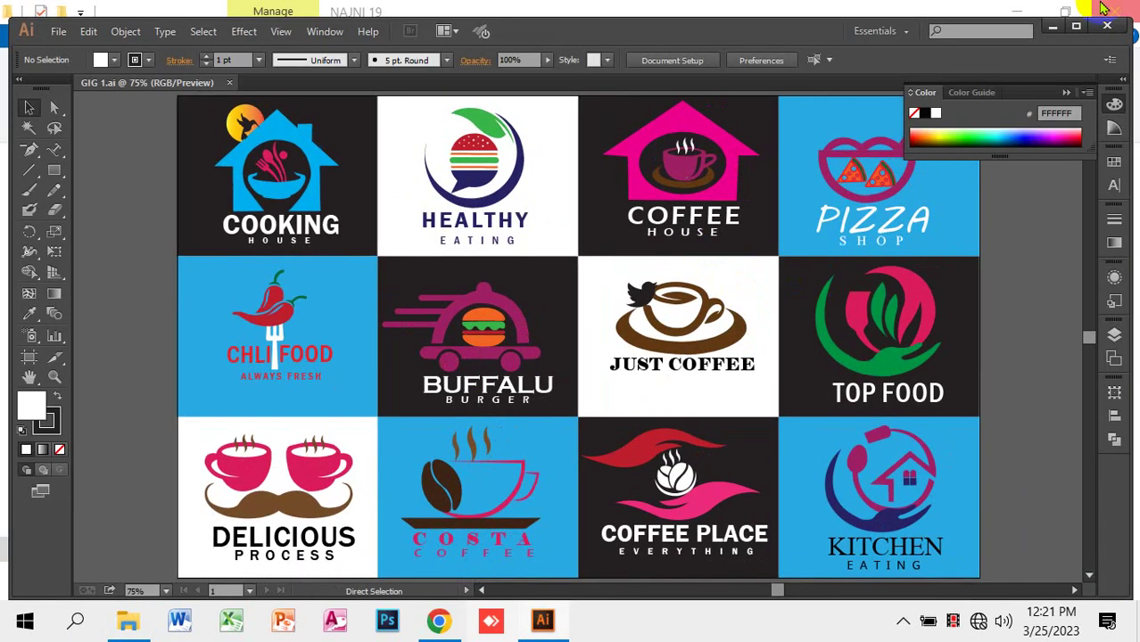
Step: Export GIG 1 as a JPEG named GIG 1.1 using artboards into NAJNI 19
left_click(1066, 11)
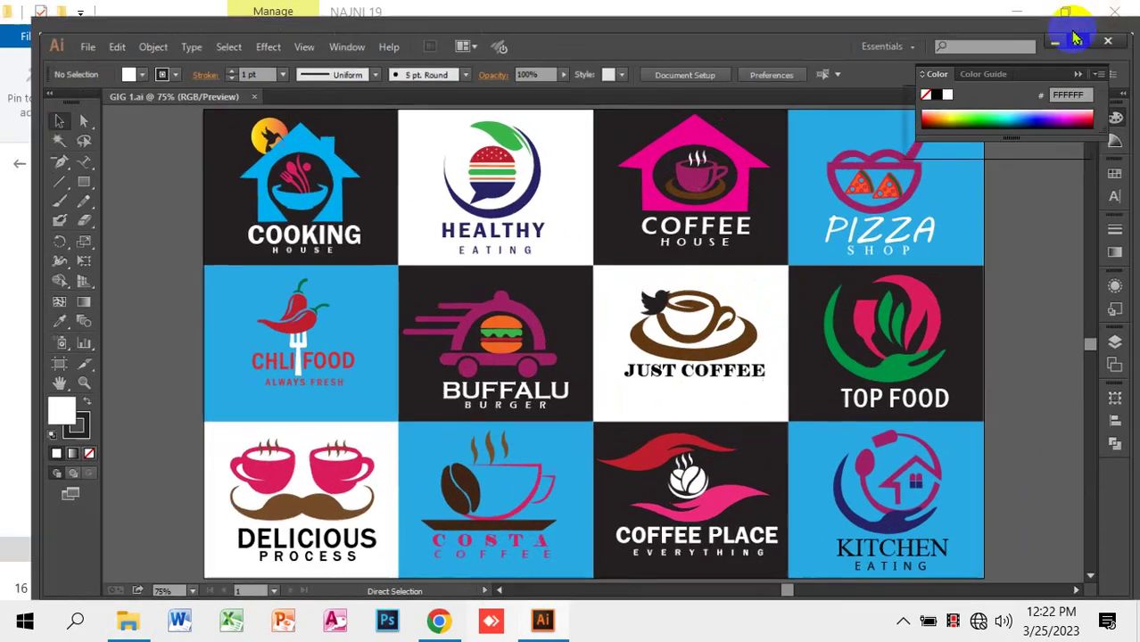
left_click(40, 13)
left_click(89, 352)
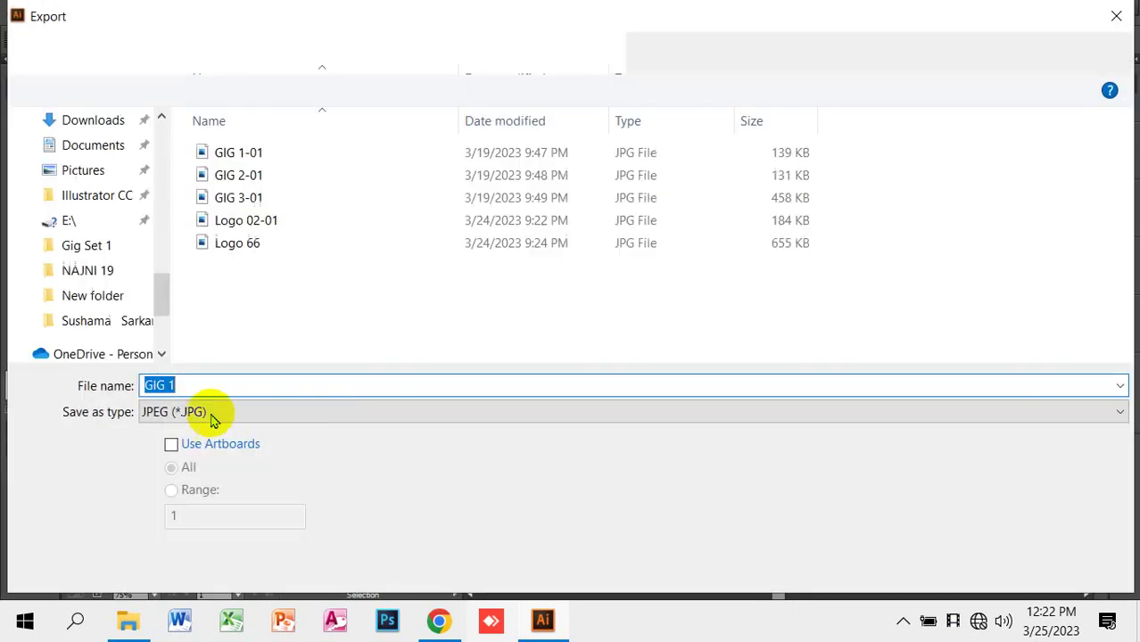
left_click(210, 415)
left_click(203, 415)
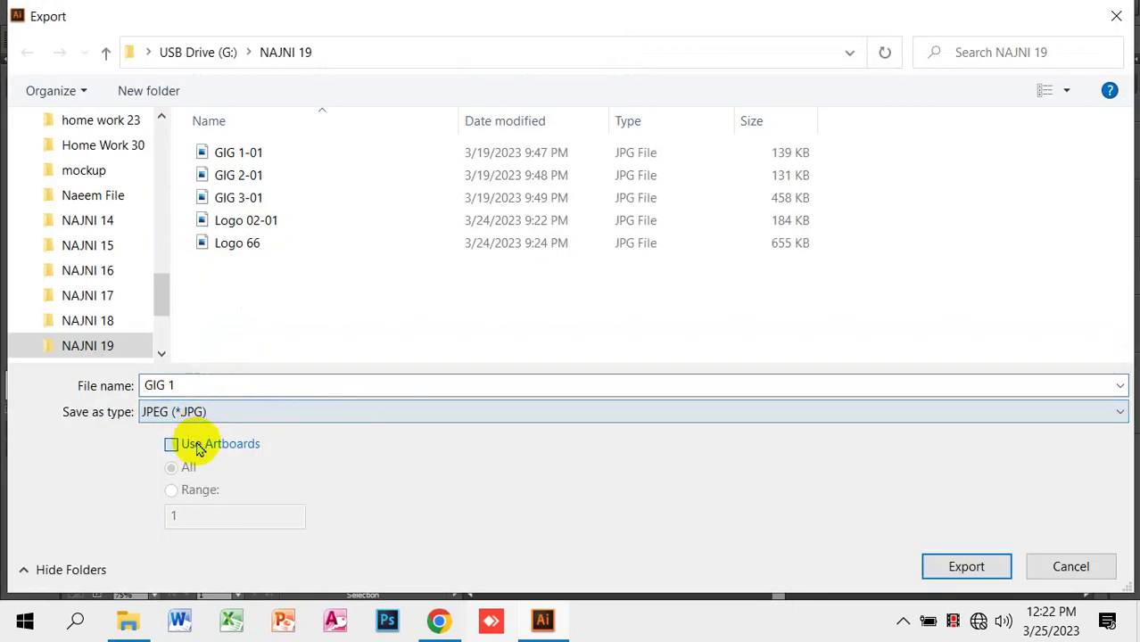
left_click(191, 443)
type(".1")
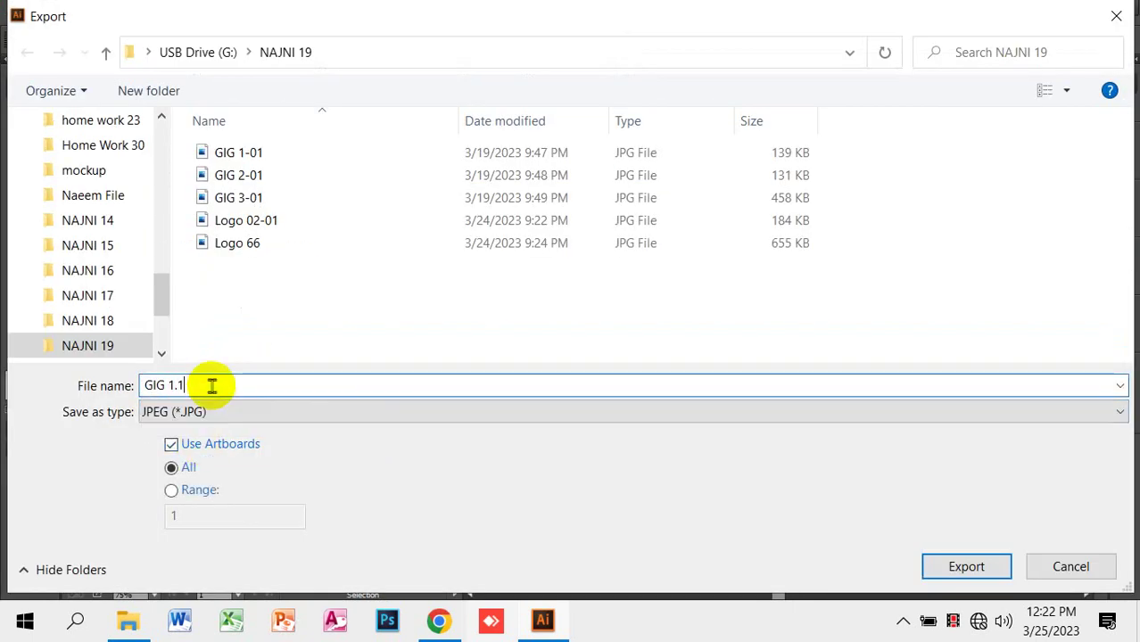
key("Return")
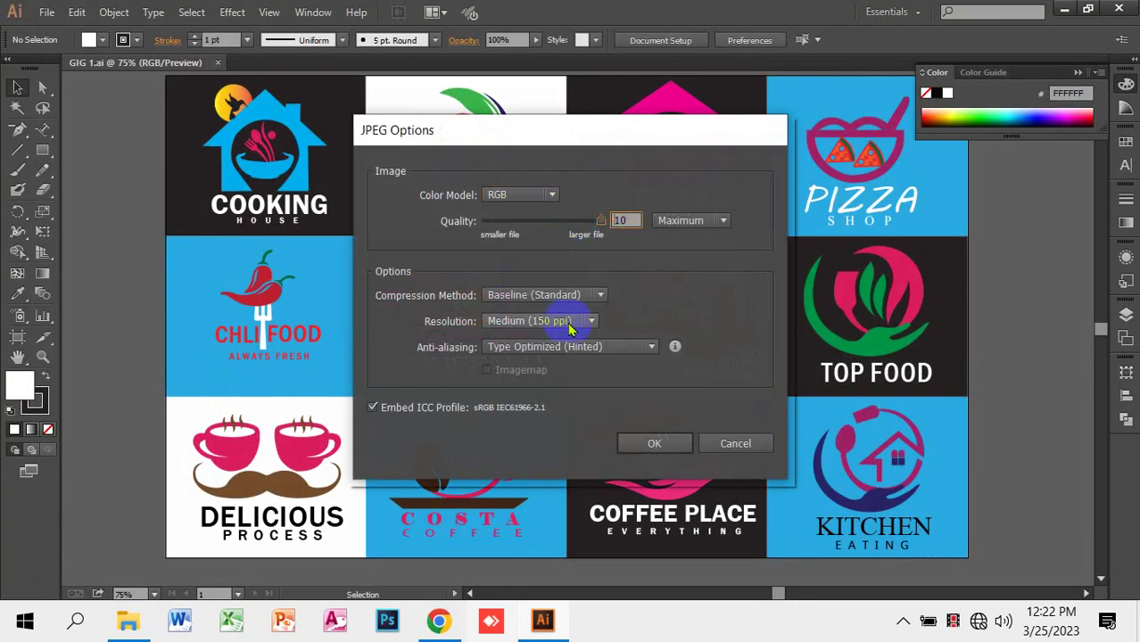
left_click(654, 444)
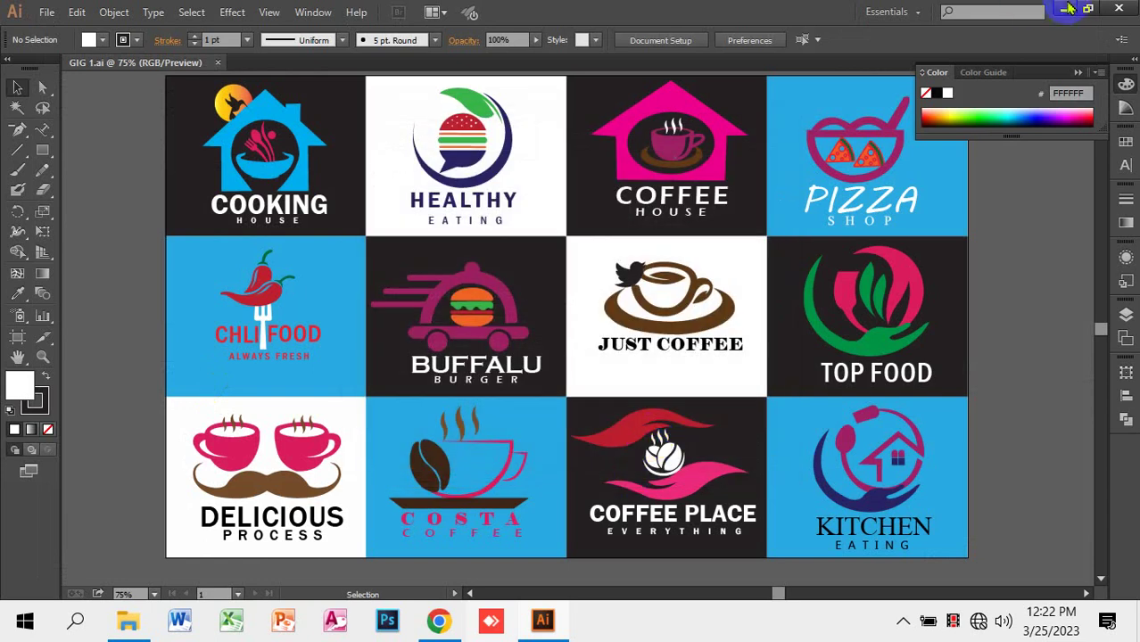
left_click(1068, 10)
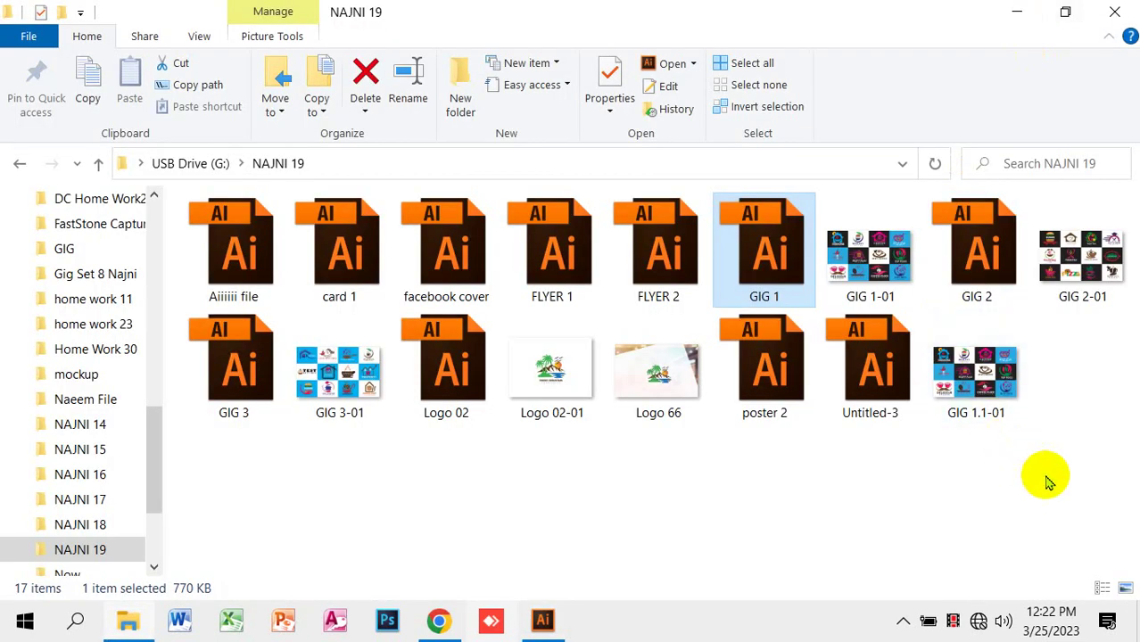
Step: Refresh the NAJNI 19 folder and open GIG 1.1-01 in Photos
right_click(903, 473)
left_click(912, 266)
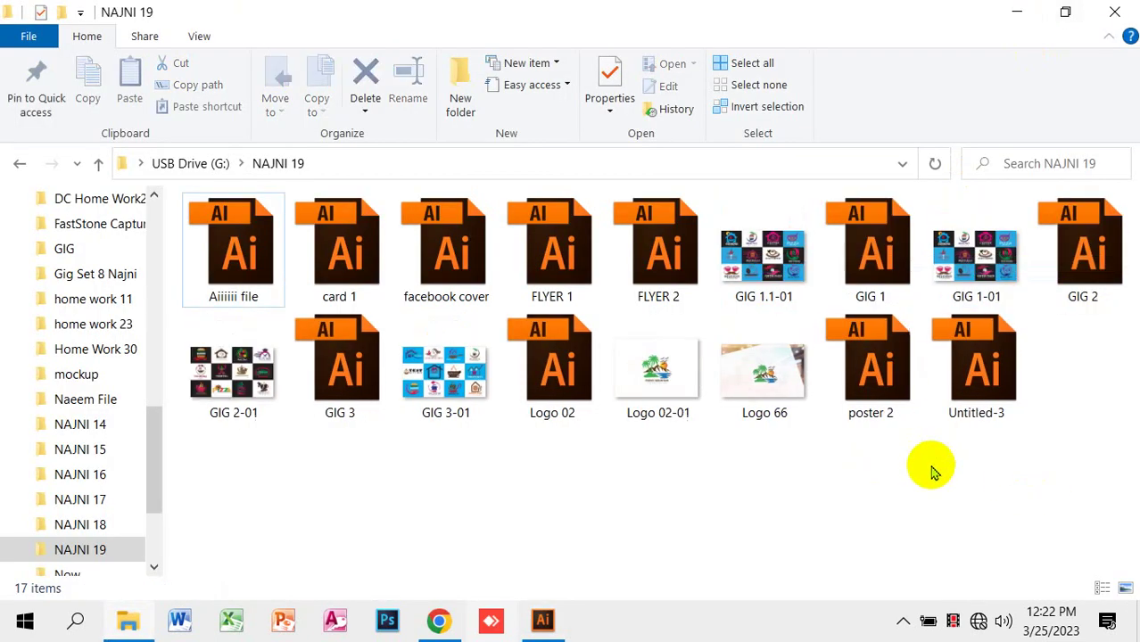
left_click(766, 270)
double_click(766, 269)
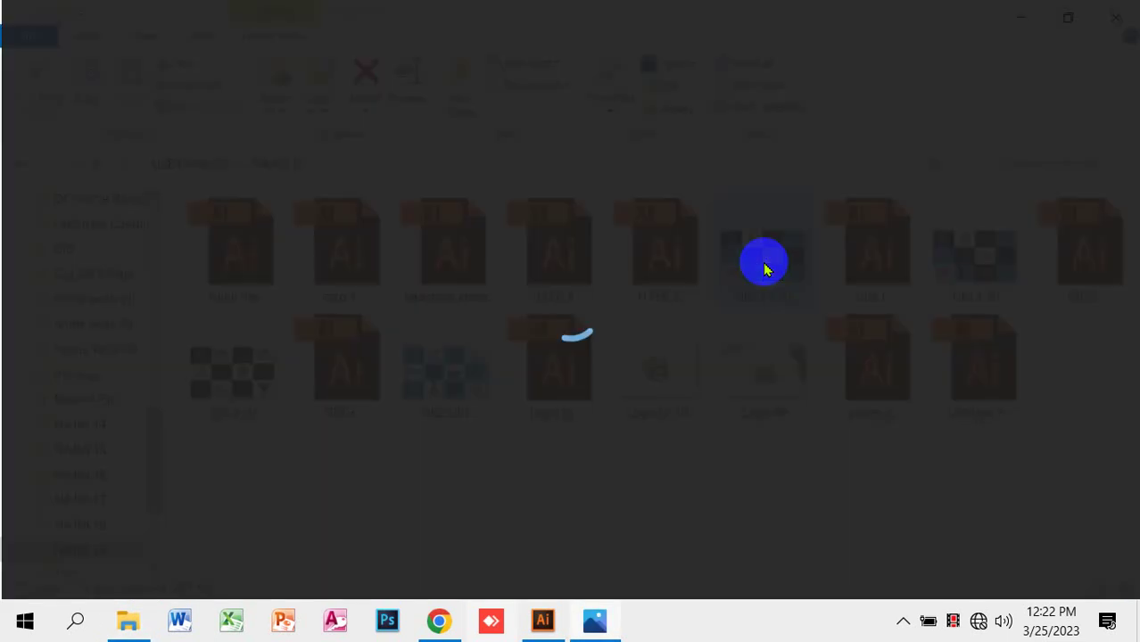
Step: Zoom into GIG 1.1-01's Buffalu Burger logo, glancing at GIG 2-01 and back
scroll(580, 268, "up", 3)
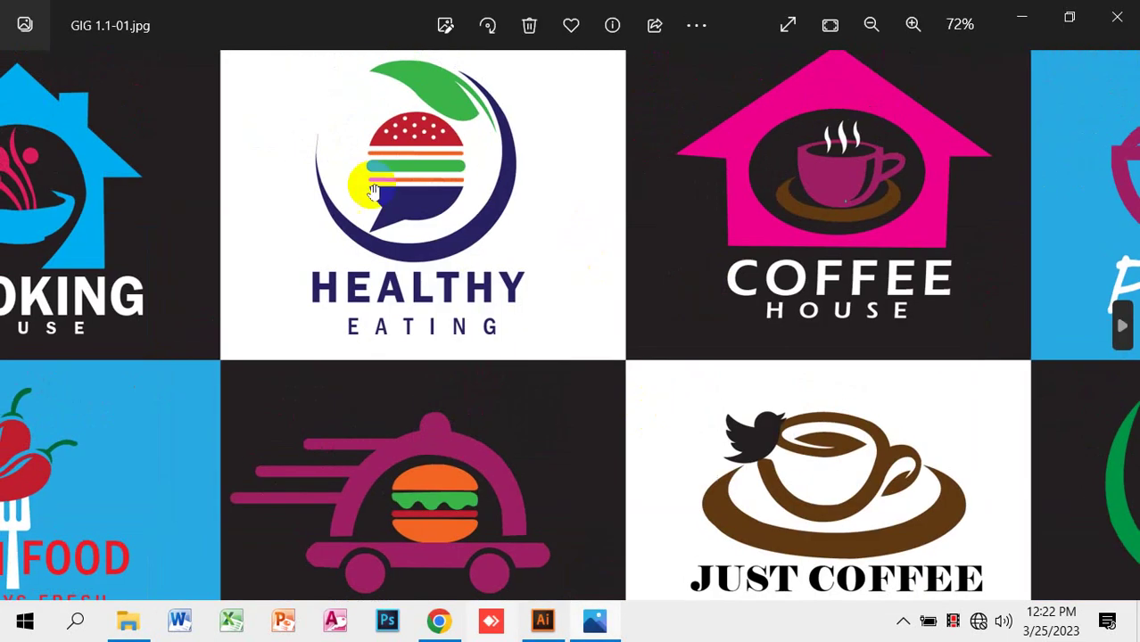
scroll(561, 378, "up", 2)
scroll(594, 387, "up", 2)
left_click_drag(542, 479, 565, 247)
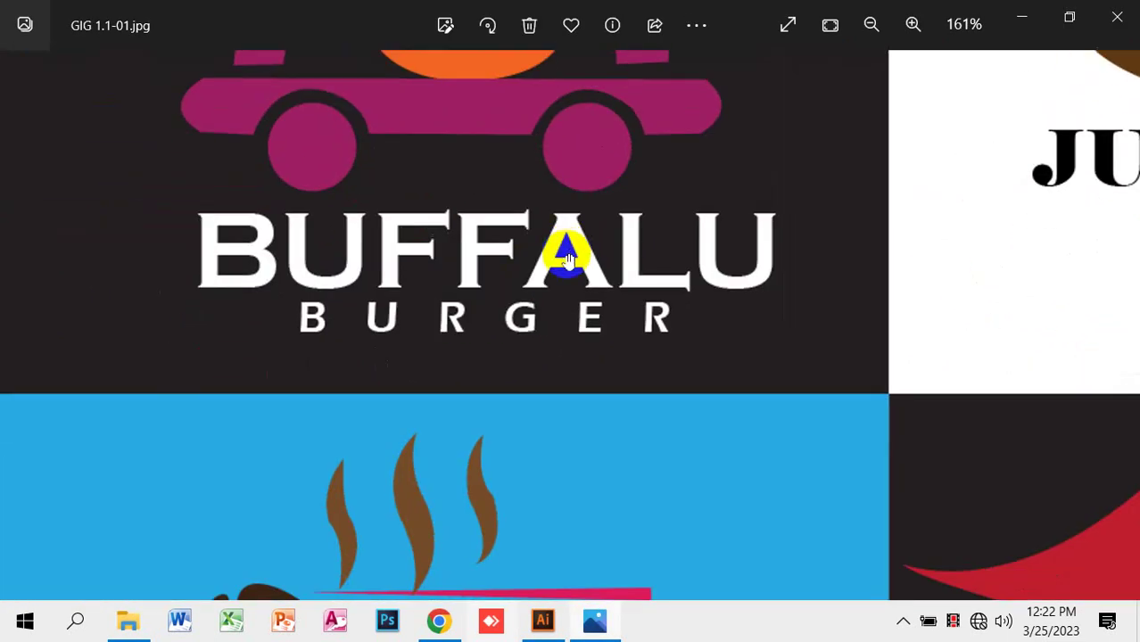
scroll(568, 249, "down", 5)
scroll(568, 254, "up", 2)
key("Right")
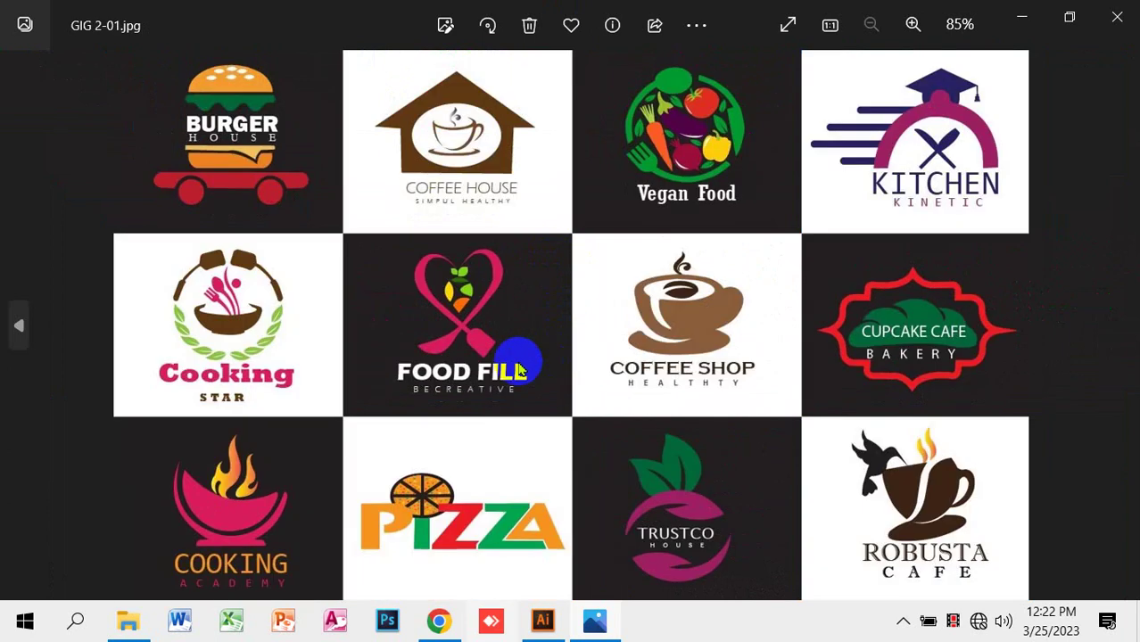
key("Left")
scroll(508, 356, "up", 2)
scroll(477, 379, "up", 2)
scroll(473, 390, "up", 1)
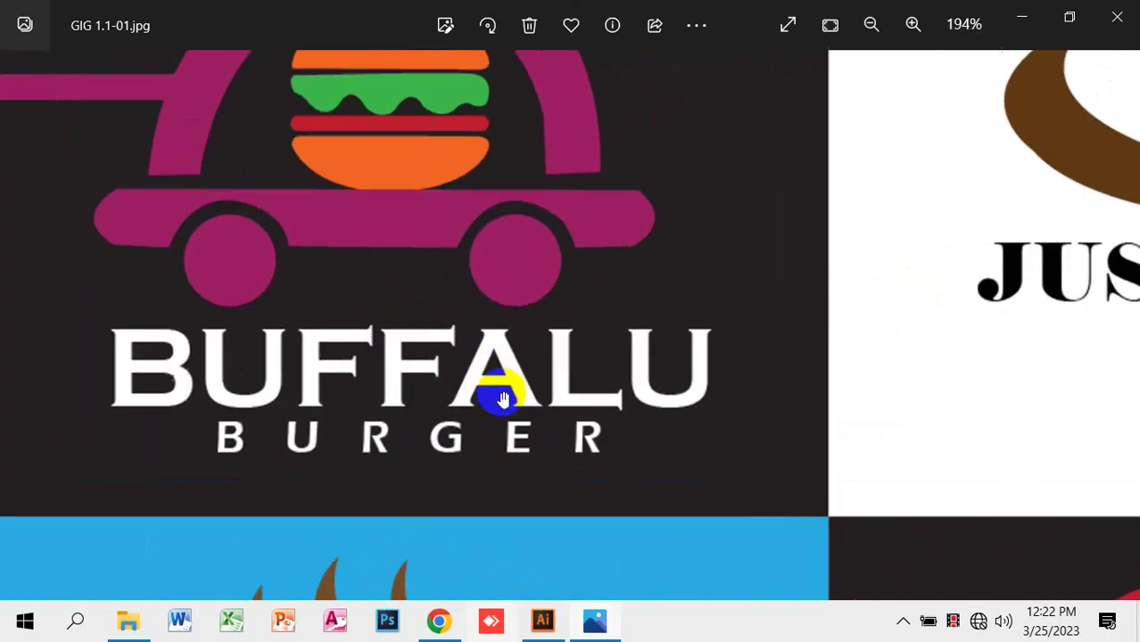
scroll(473, 390, "down", 4)
Step: Compare against GIG 1-01, zooming on the CHLI FOOD logo, then close Photos
key("Left")
scroll(465, 379, "up", 2)
scroll(465, 379, "up", 2)
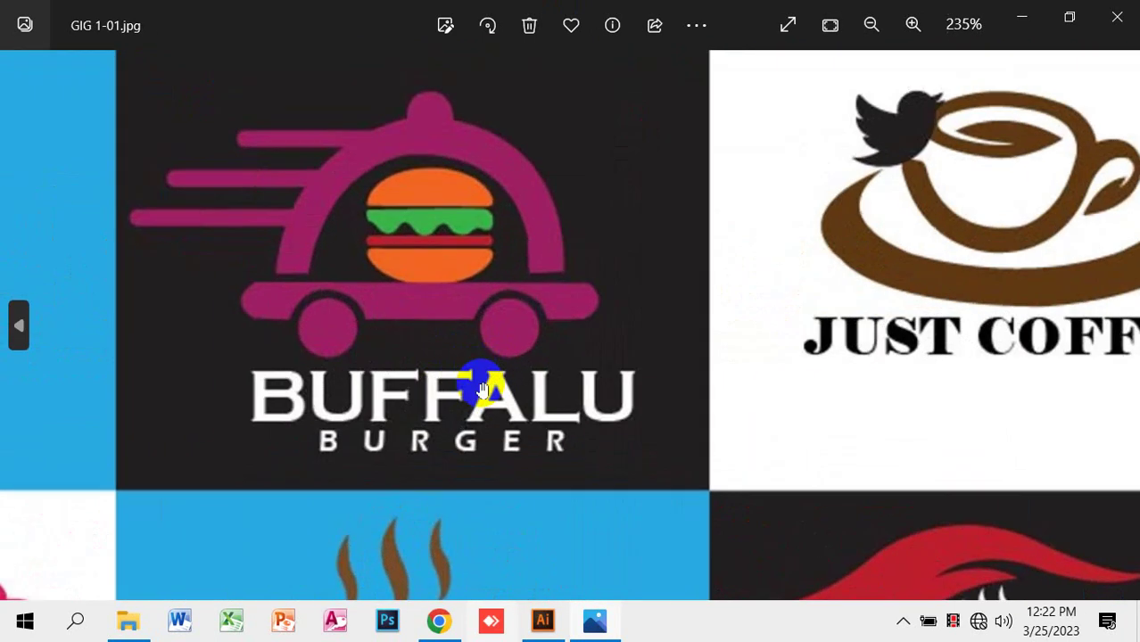
left_click_drag(141, 258, 331, 323)
scroll(393, 342, "up", 1)
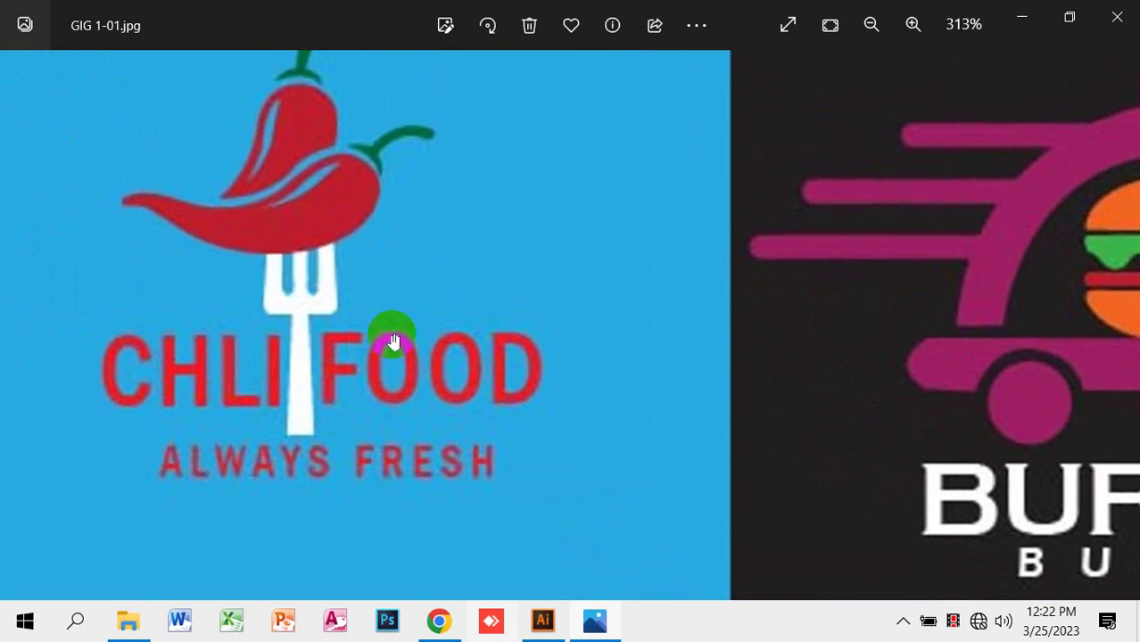
scroll(485, 323, "down", 1)
scroll(464, 319, "down", 2)
scroll(430, 311, "down", 2)
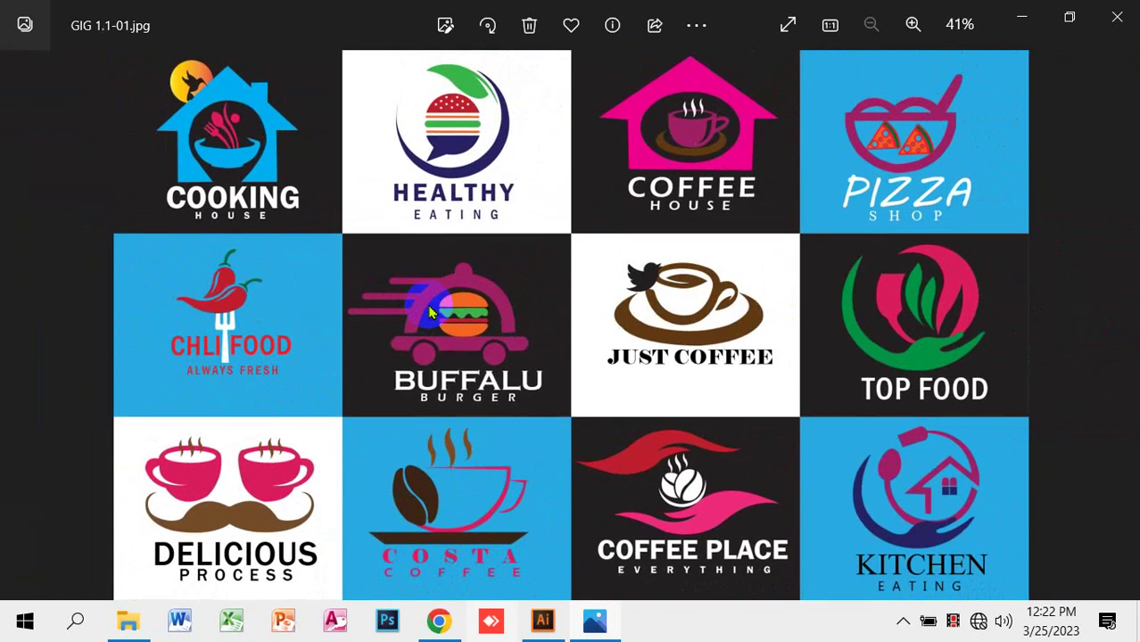
scroll(170, 324, "up", 3)
scroll(349, 323, "up", 1)
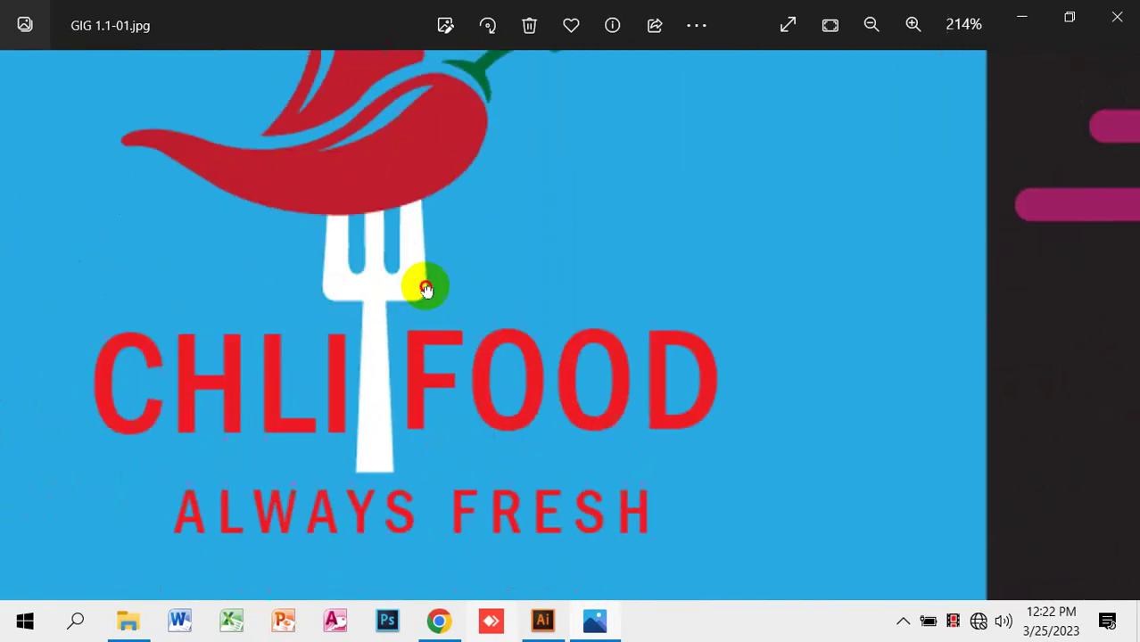
scroll(546, 318, "down", 3)
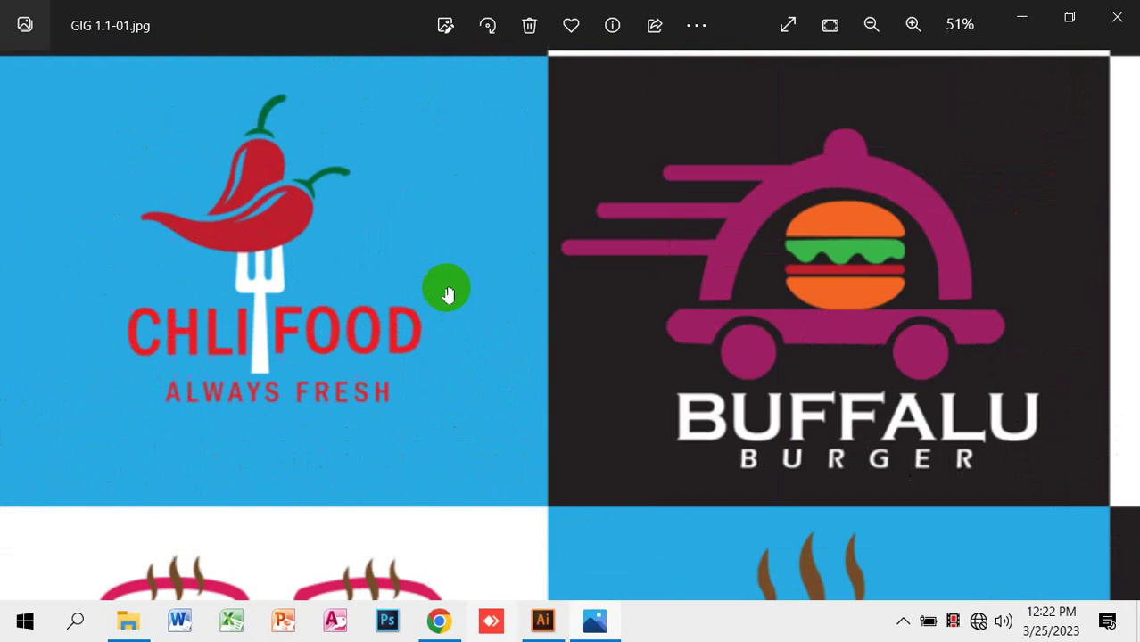
scroll(445, 288, "down", 1)
key("Left")
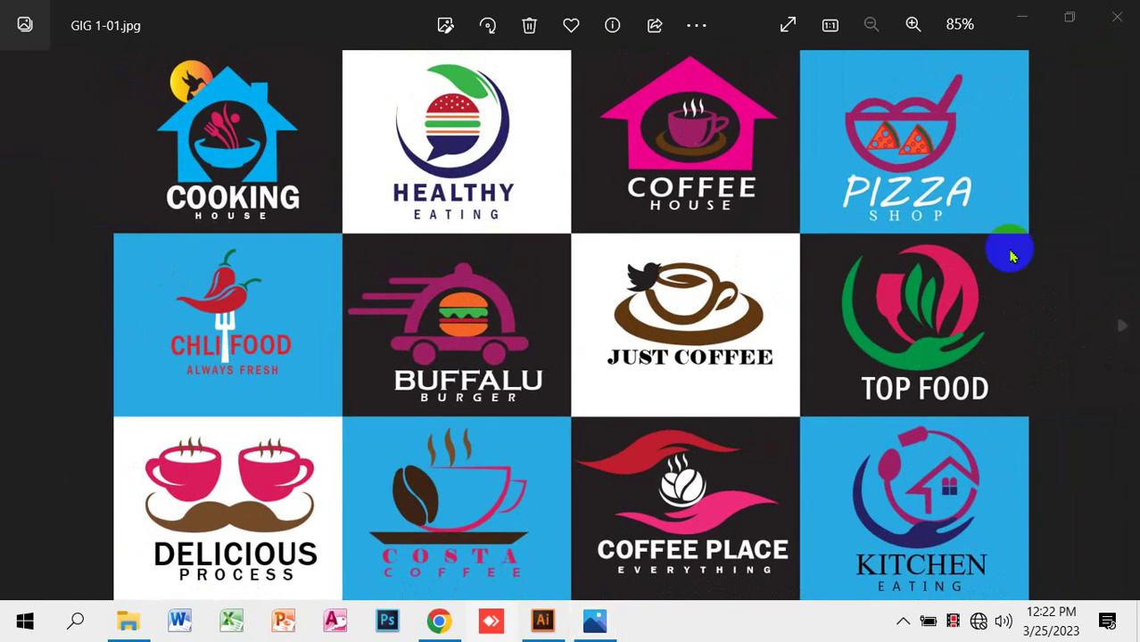
left_click(1107, 9)
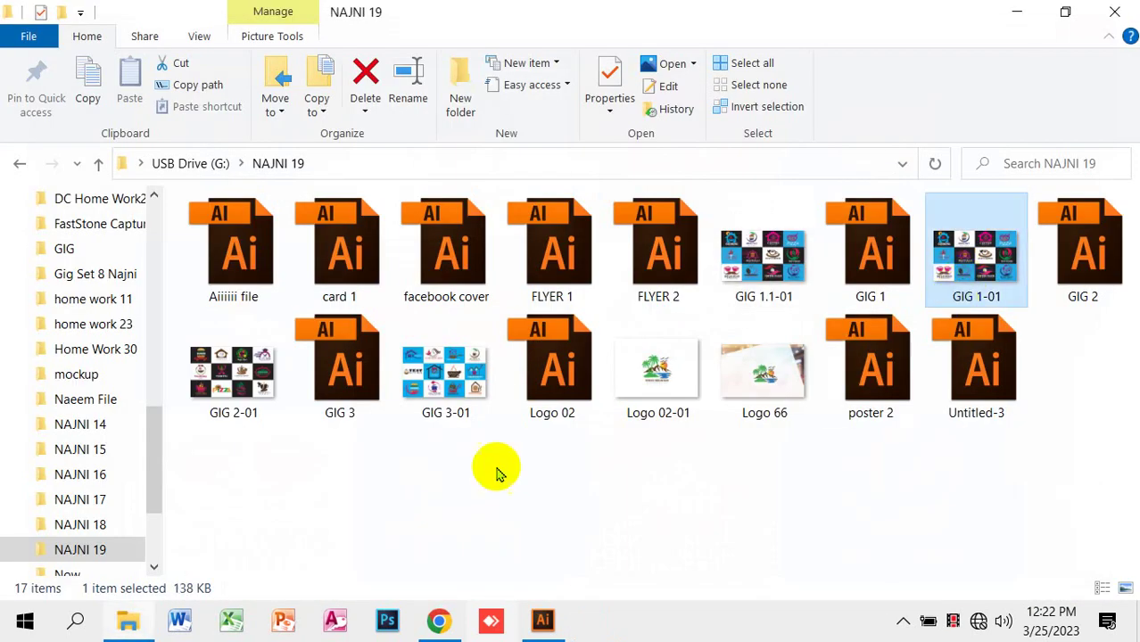
left_click(779, 278)
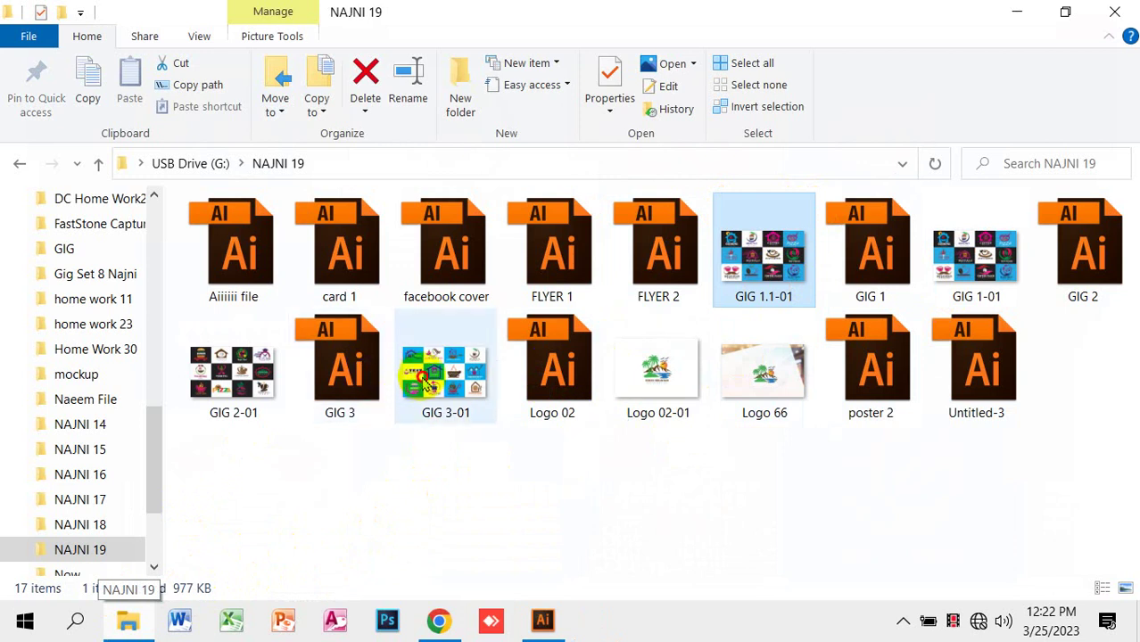
left_click(451, 375)
left_click(249, 373)
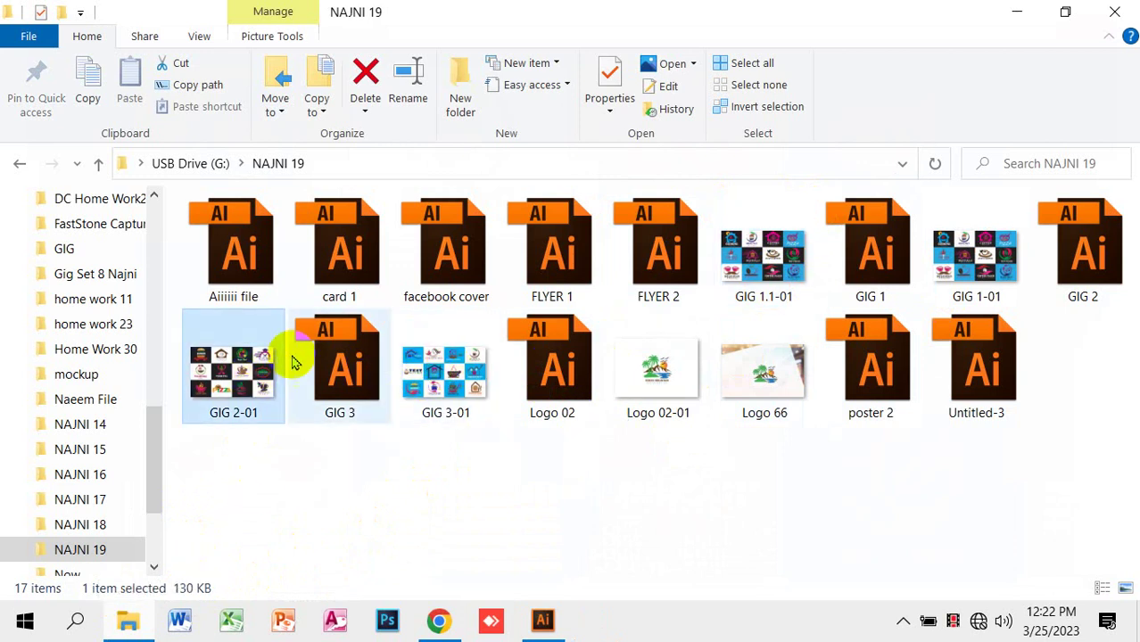
left_click(428, 379)
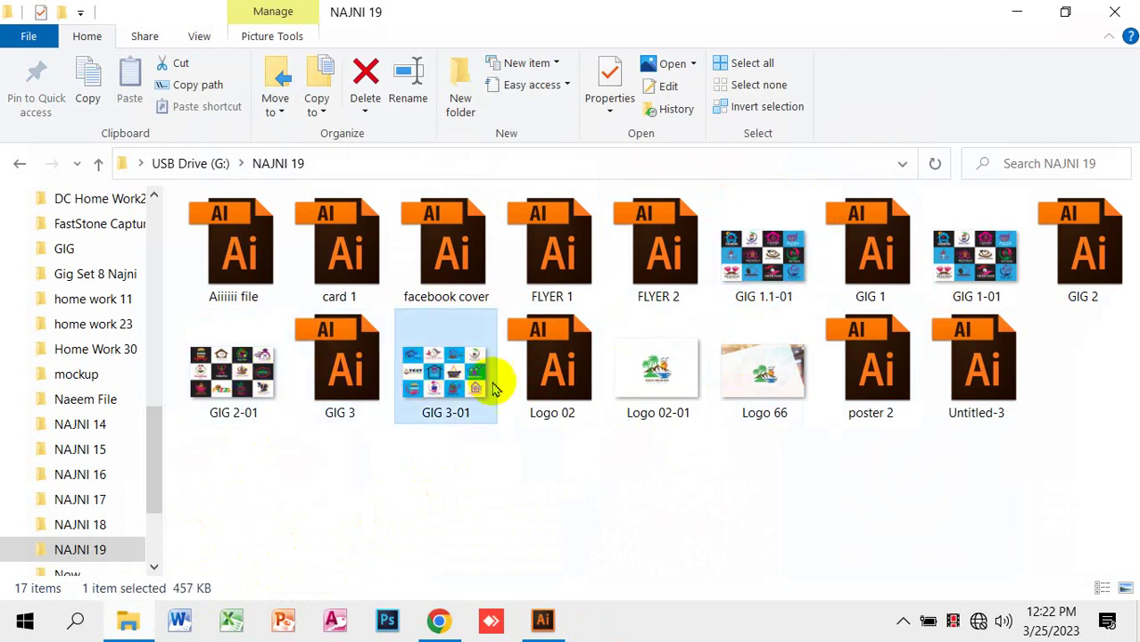
Step: Zoom around the Logo 02-01 image, flipping to Logo 66 and back
left_click(648, 389)
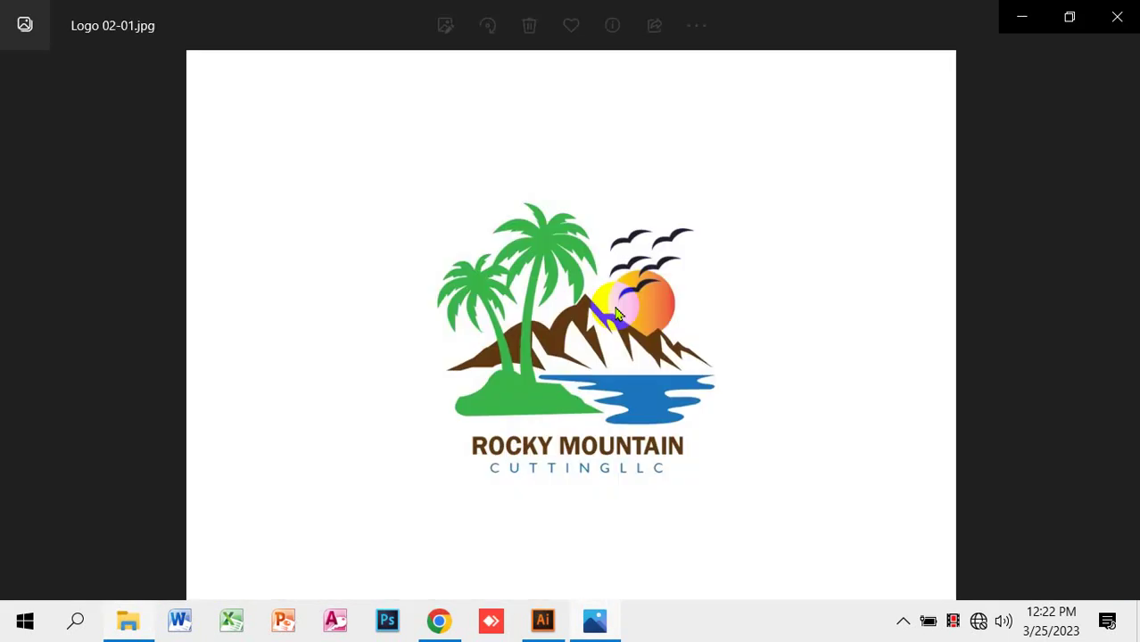
scroll(647, 453, "down", 2)
scroll(646, 453, "down", 2)
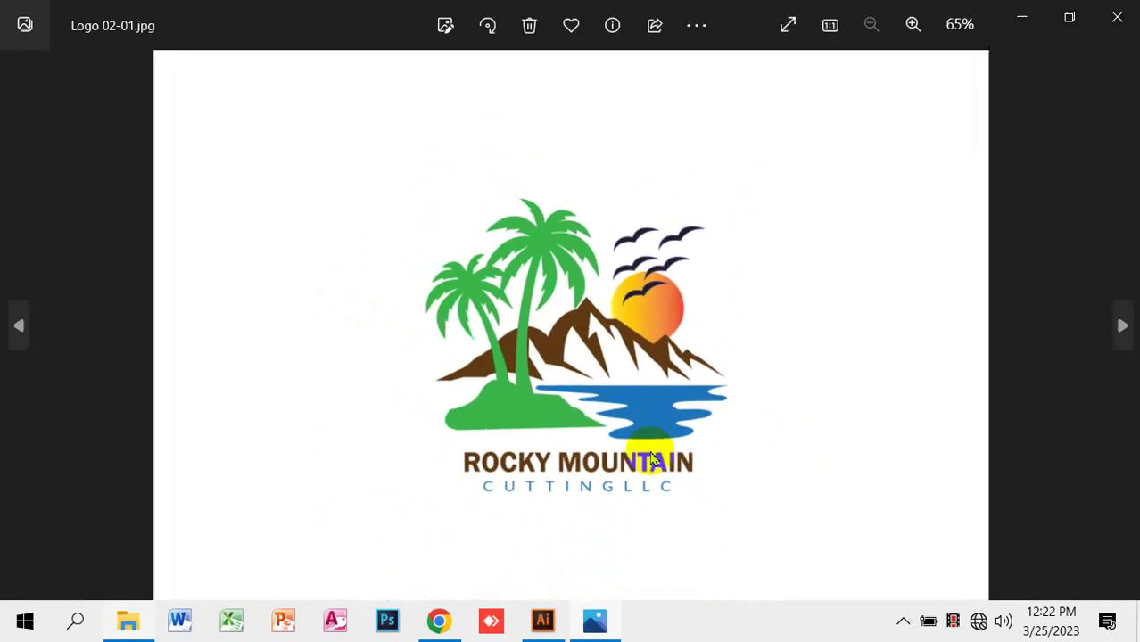
scroll(647, 453, "up", 3)
scroll(649, 452, "up", 3)
scroll(649, 452, "down", 3)
key("Right")
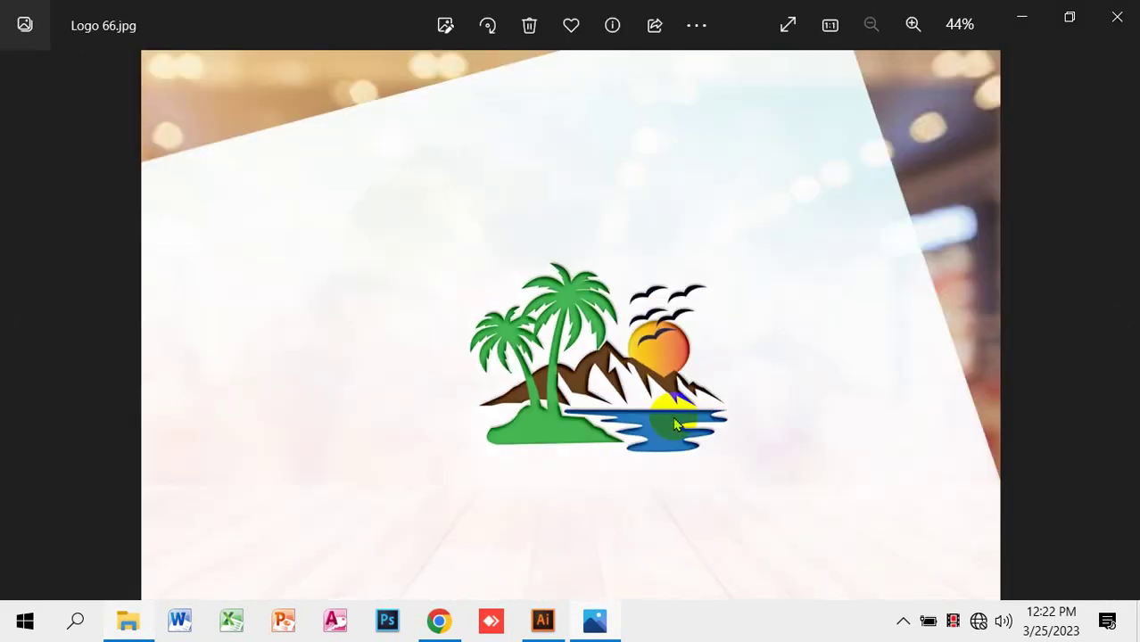
key("Left")
Step: View the Logo 66 mockup zoomed in, then close Photos
scroll(660, 393, "up", 2)
scroll(661, 392, "down", 2)
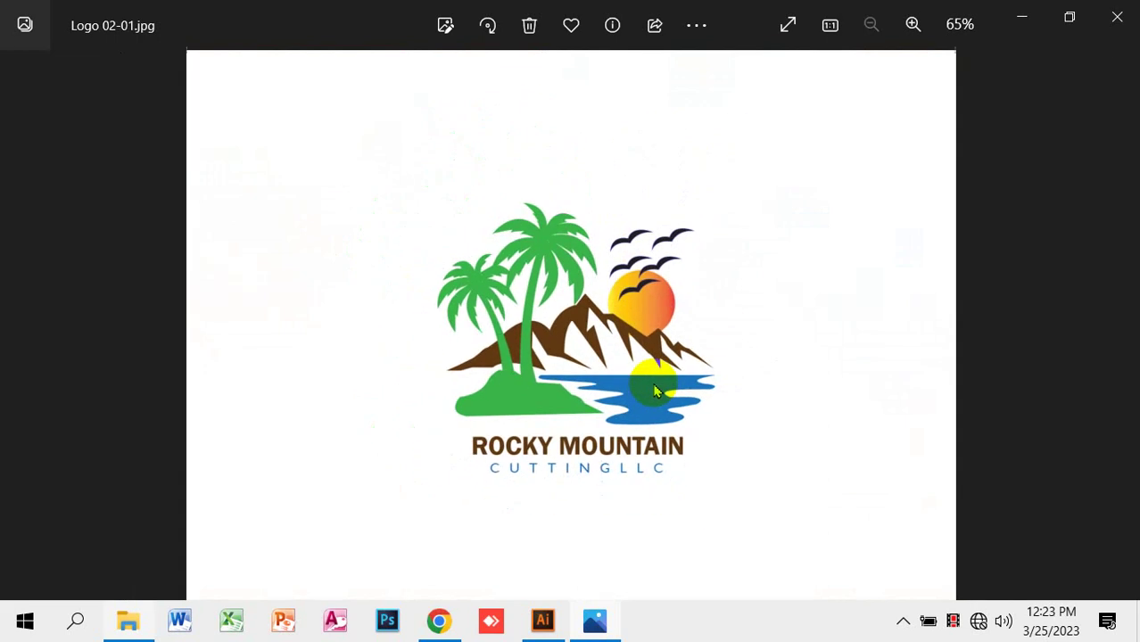
key("Right")
scroll(649, 421, "up", 2)
scroll(662, 402, "down", 1)
scroll(671, 408, "down", 2)
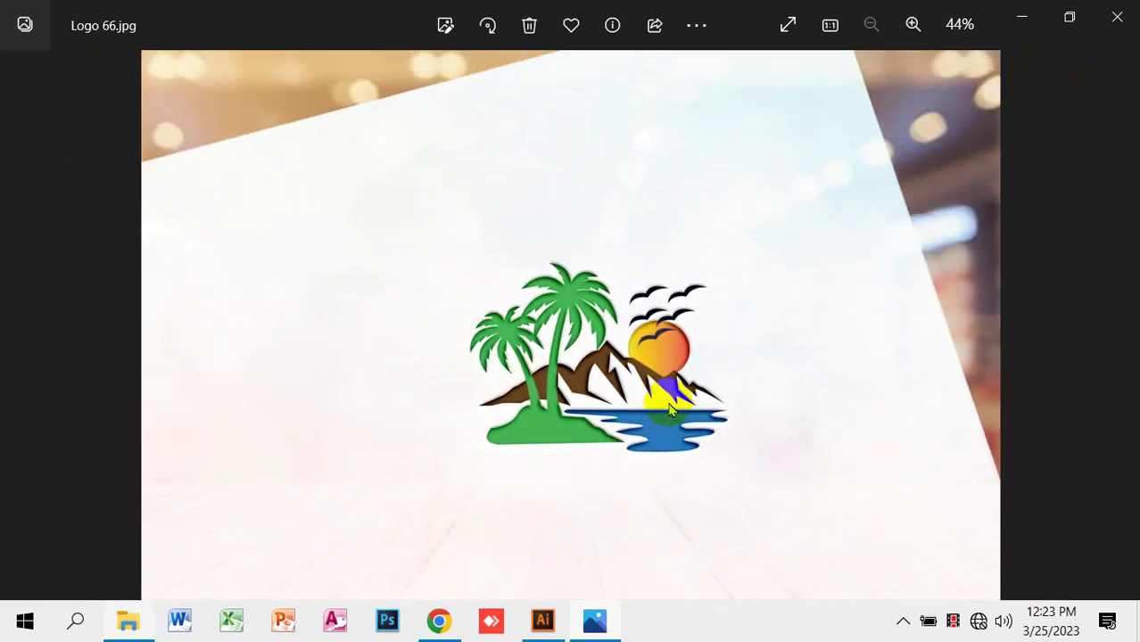
left_click(1111, 18)
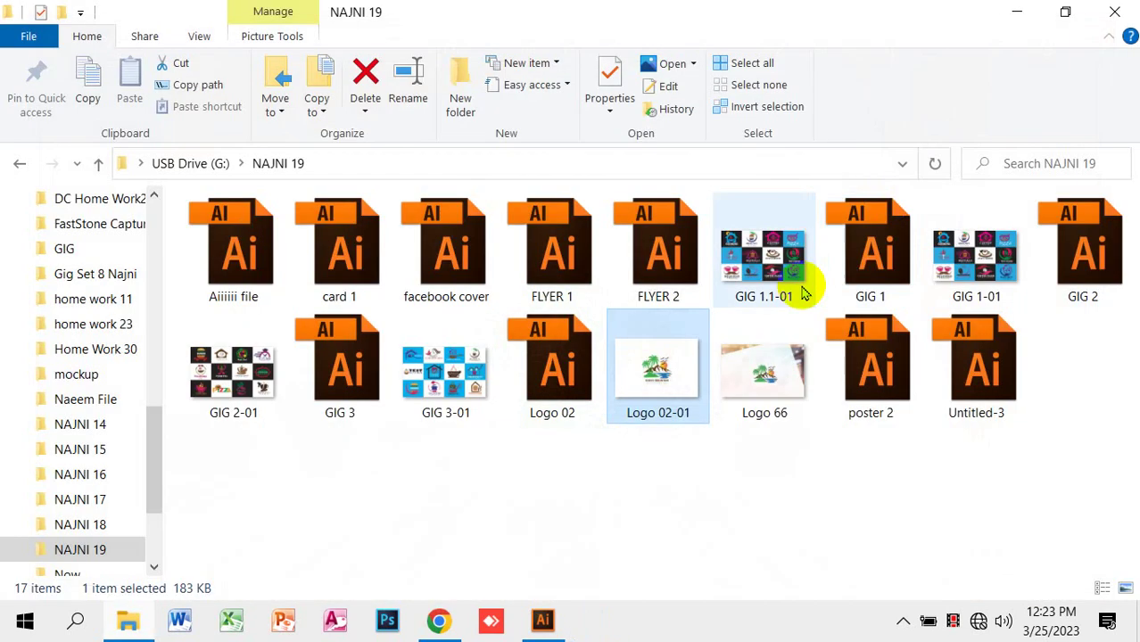
Step: Close the NAJNI 19 folder window and refresh the desktop
scroll(114, 481, "down", 2)
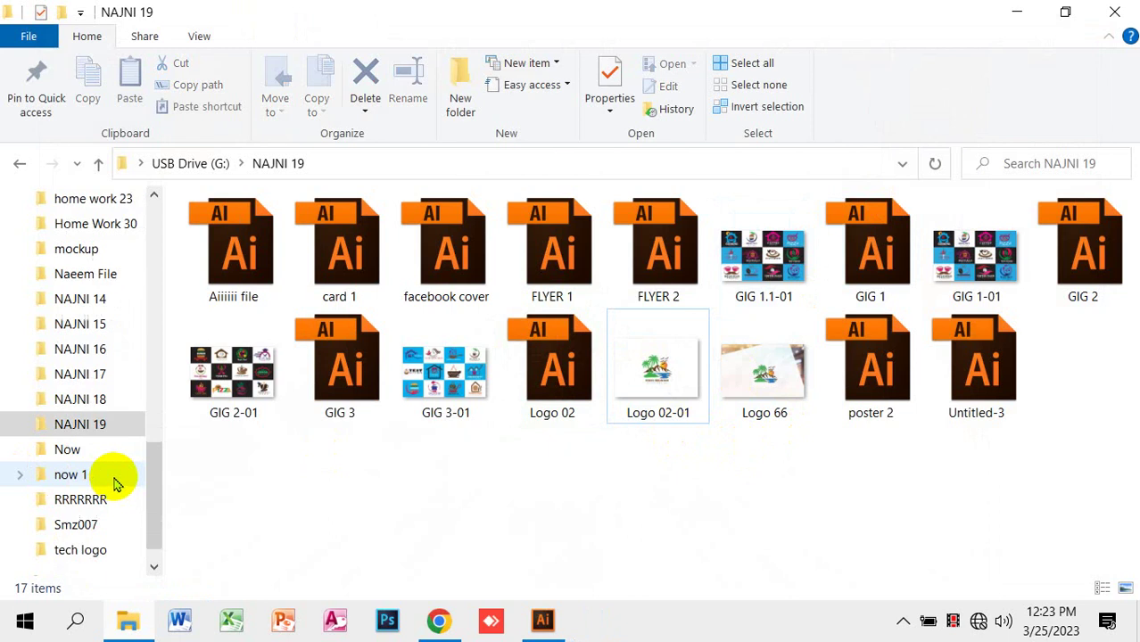
left_click(1113, 20)
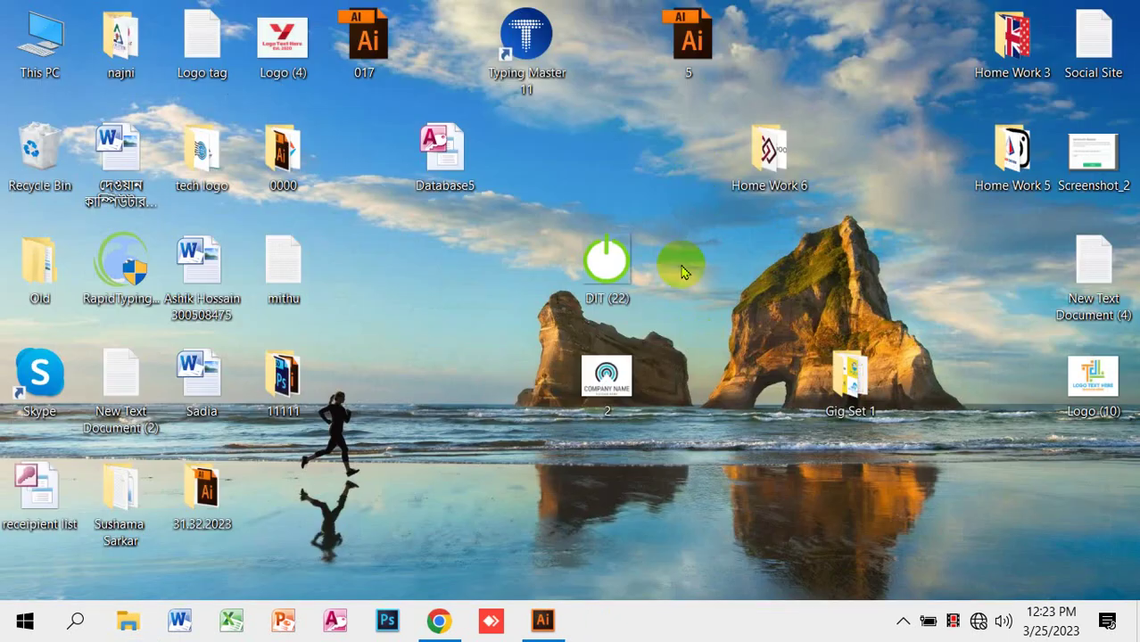
right_click(700, 170)
left_click(754, 222)
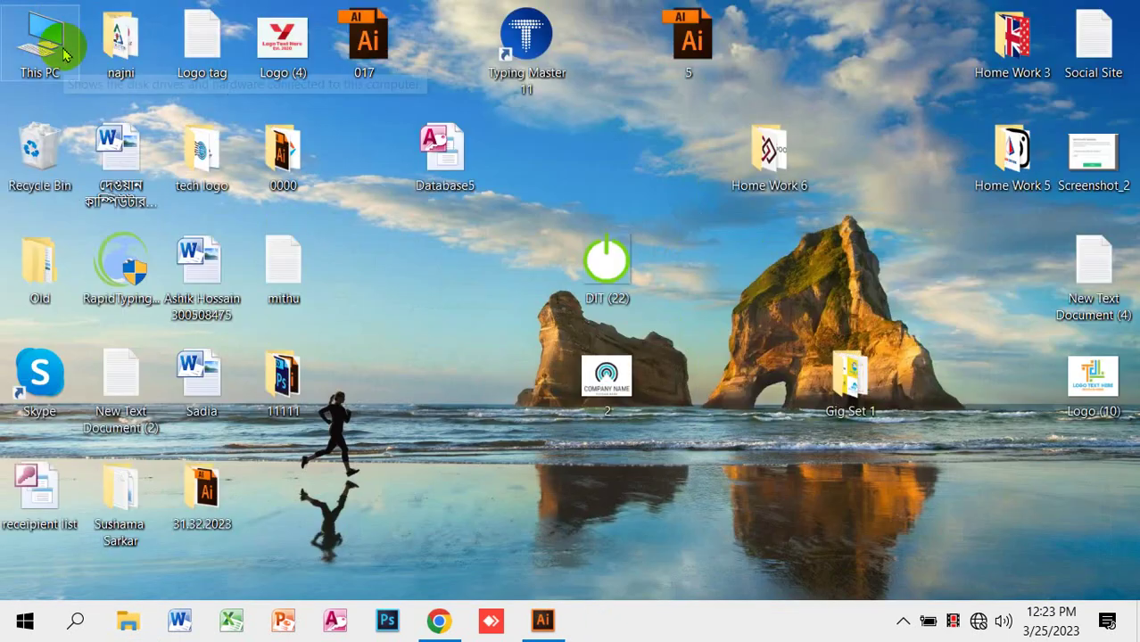
Step: Open This PC and USB Drive (G:), close it, and refresh the desktop
double_click(64, 56)
left_click(128, 621)
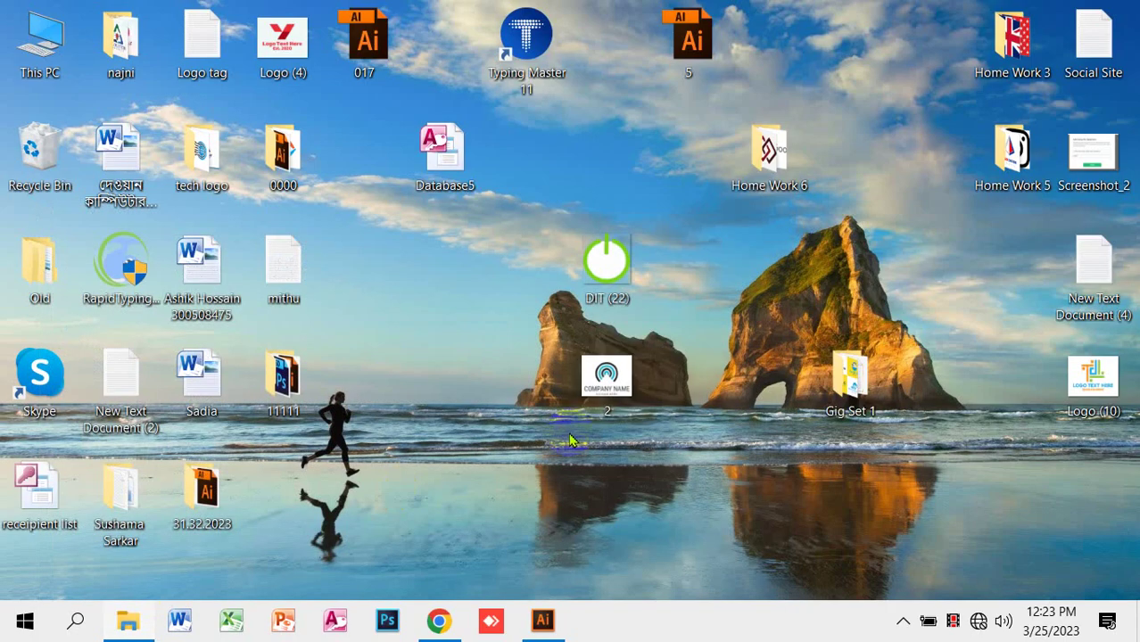
left_click(127, 629)
scroll(138, 491, "down", 2)
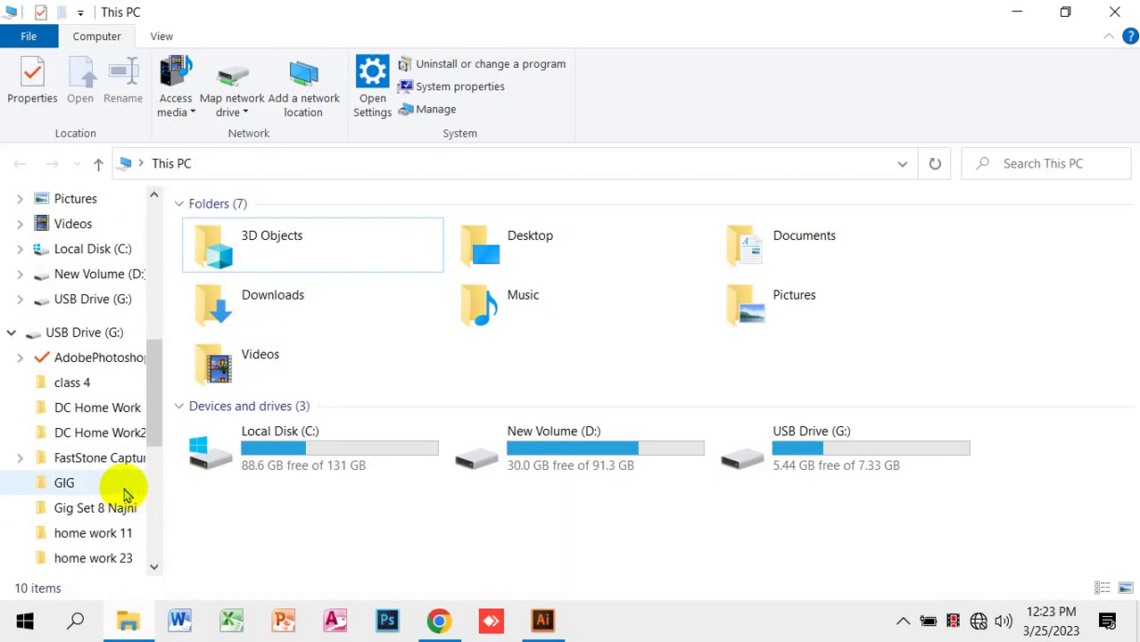
scroll(123, 489, "down", 2)
scroll(115, 464, "up", 2)
scroll(114, 406, "up", 1)
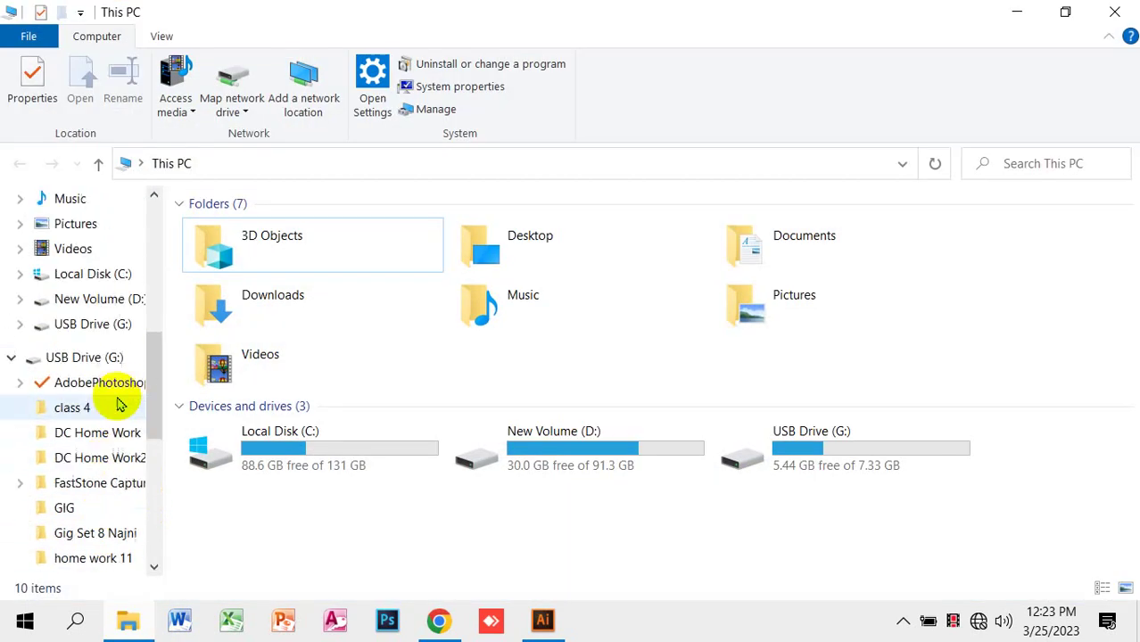
left_click(80, 393)
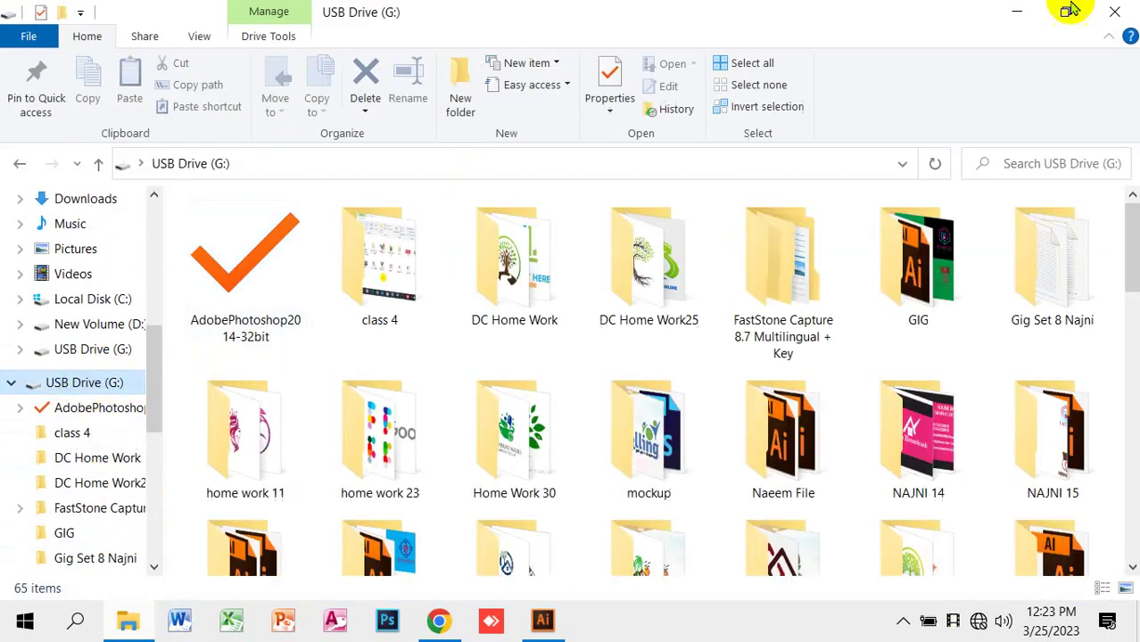
left_click(1116, 13)
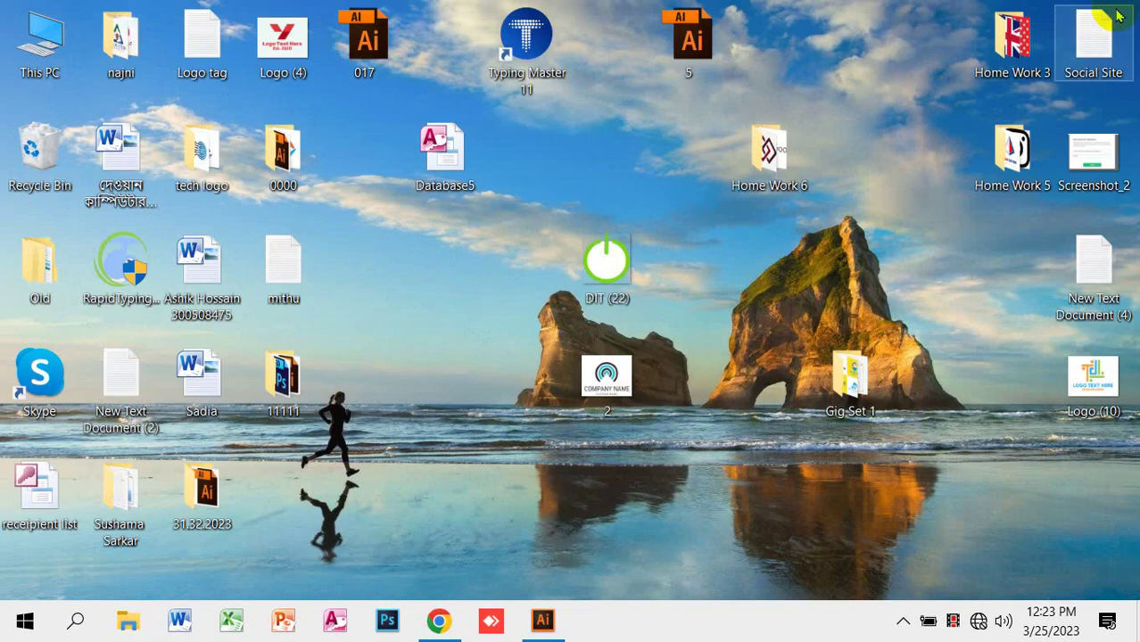
right_click(634, 134)
left_click(664, 183)
Step: Close the Fiverr tabs in Chrome and open the saved LinkedIn shortcut in a new tab
left_click(438, 623)
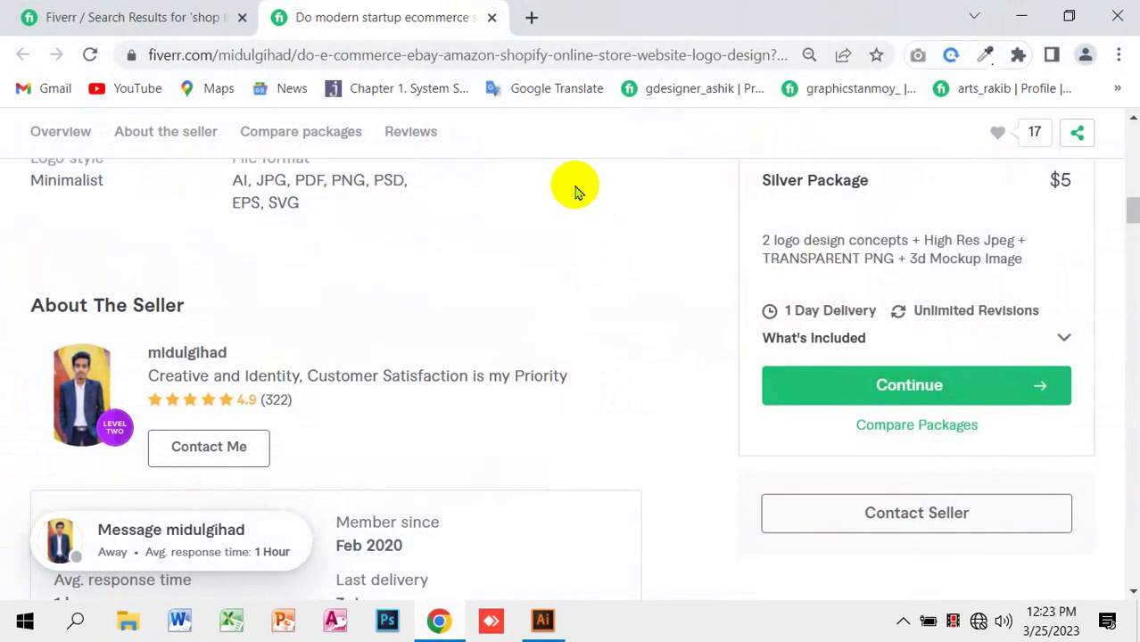
left_click(491, 18)
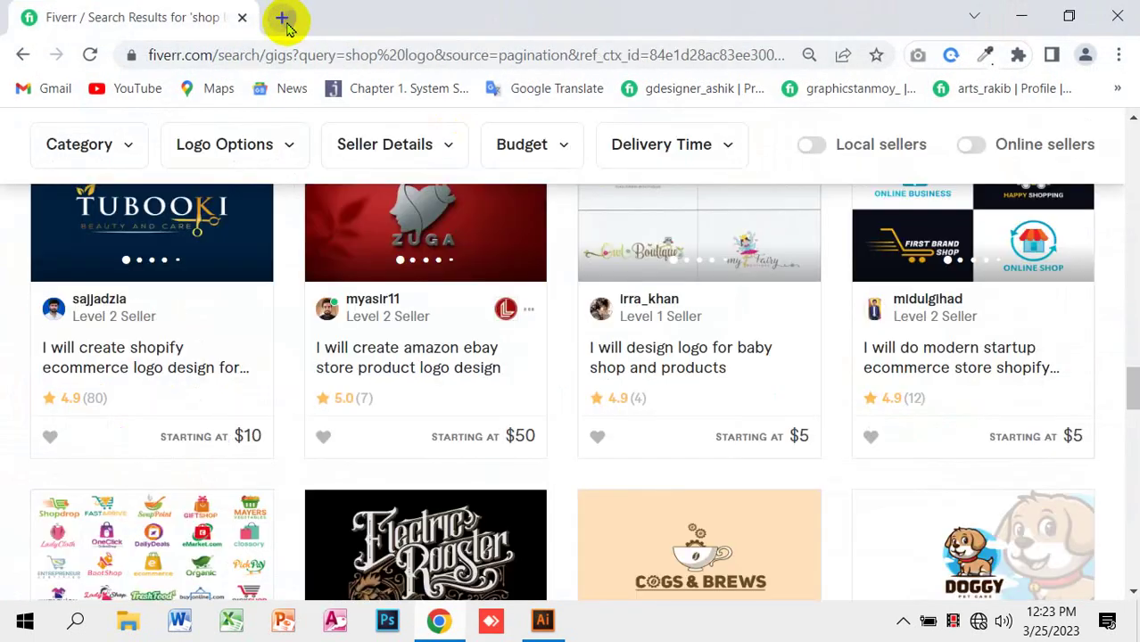
left_click(282, 18)
left_click(241, 18)
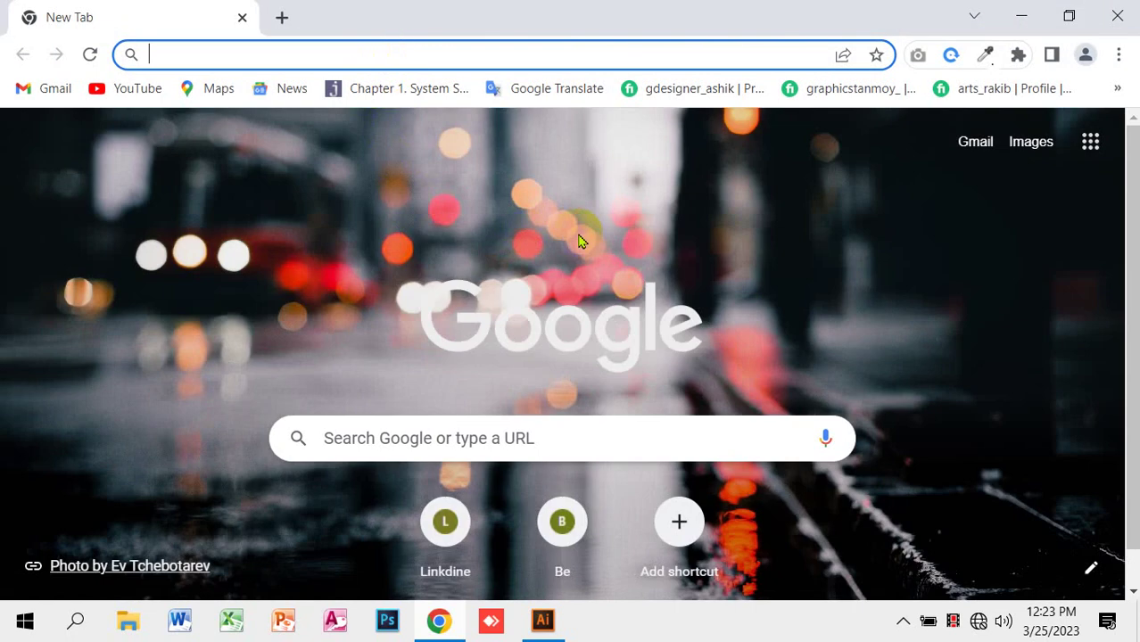
left_click(1095, 580)
scroll(454, 521, "down", 1)
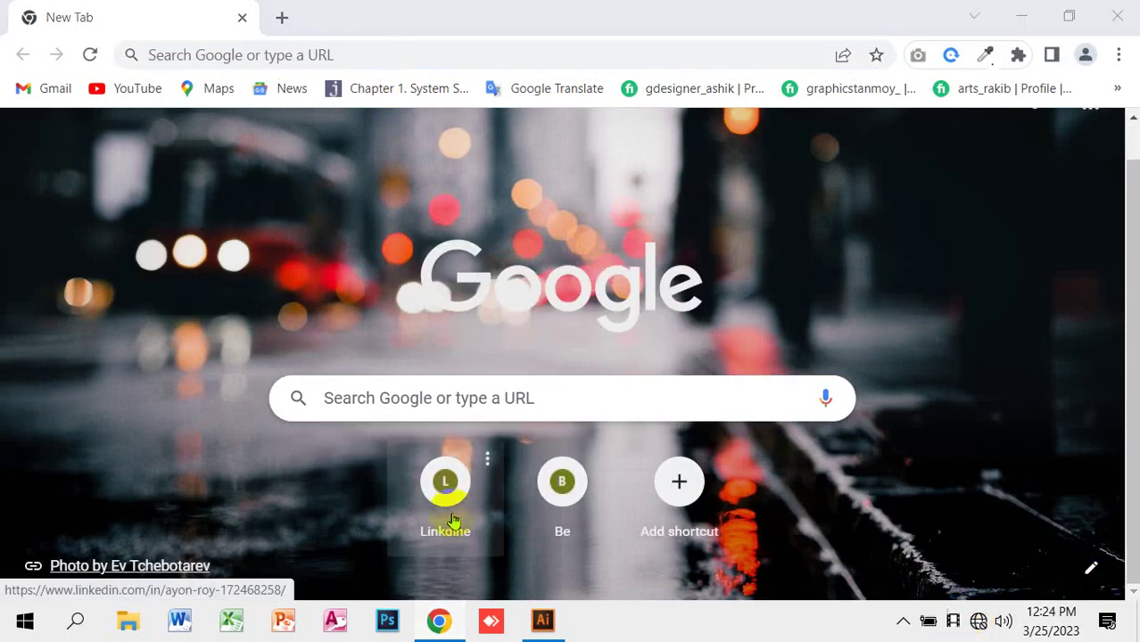
left_click(447, 486)
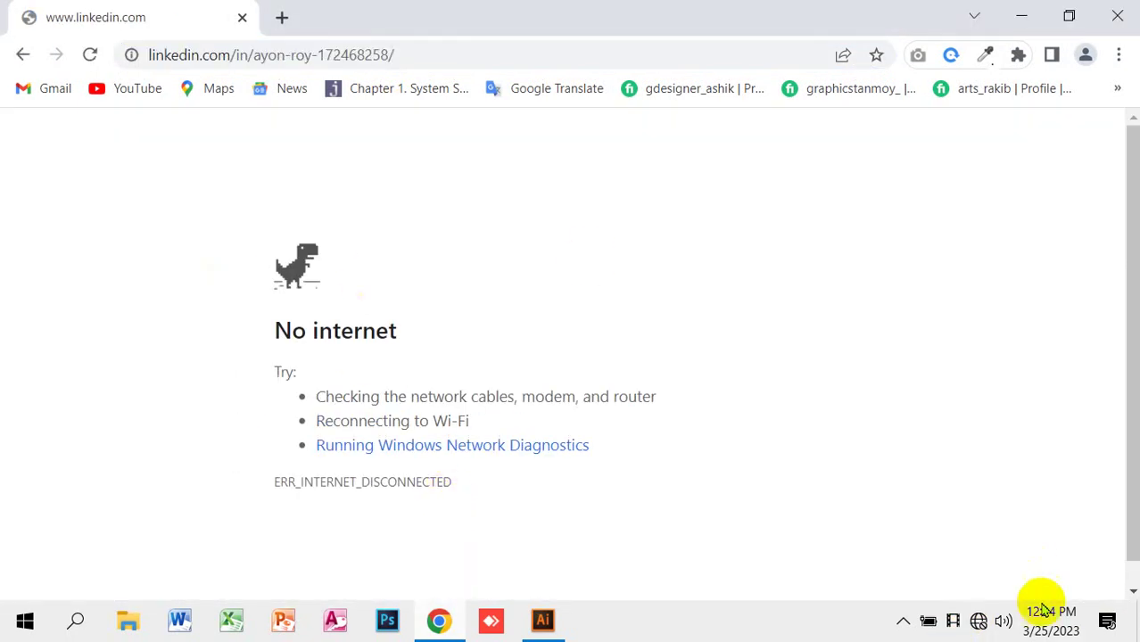
Step: Connect to the Dewan IT Wi-Fi network from the system tray
left_click(979, 623)
left_click(908, 25)
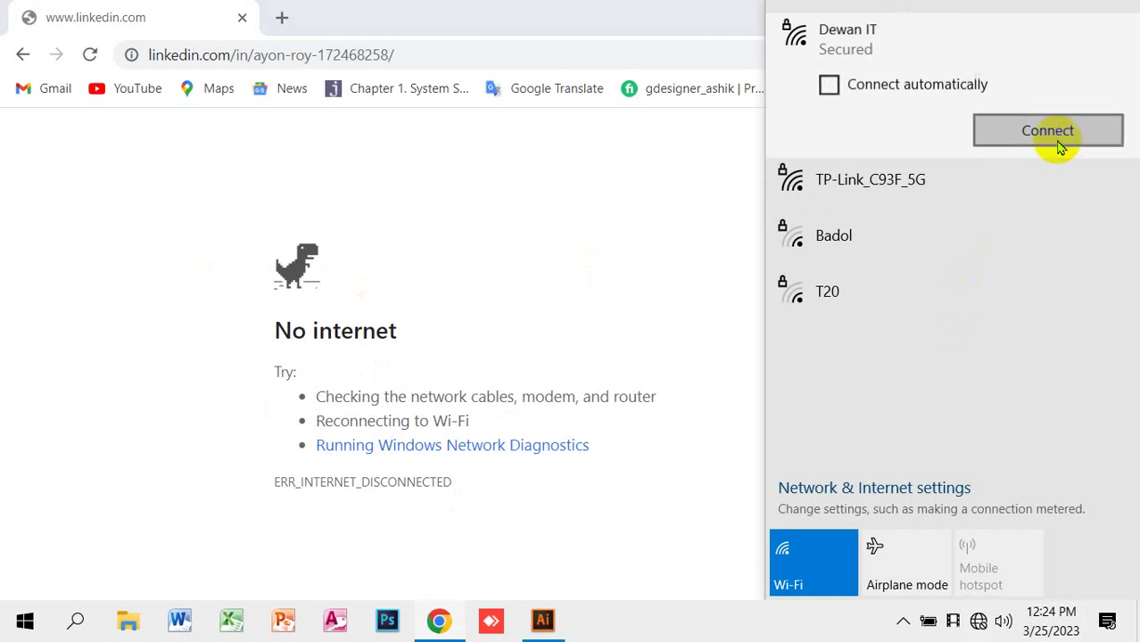
left_click(1053, 131)
left_click(482, 364)
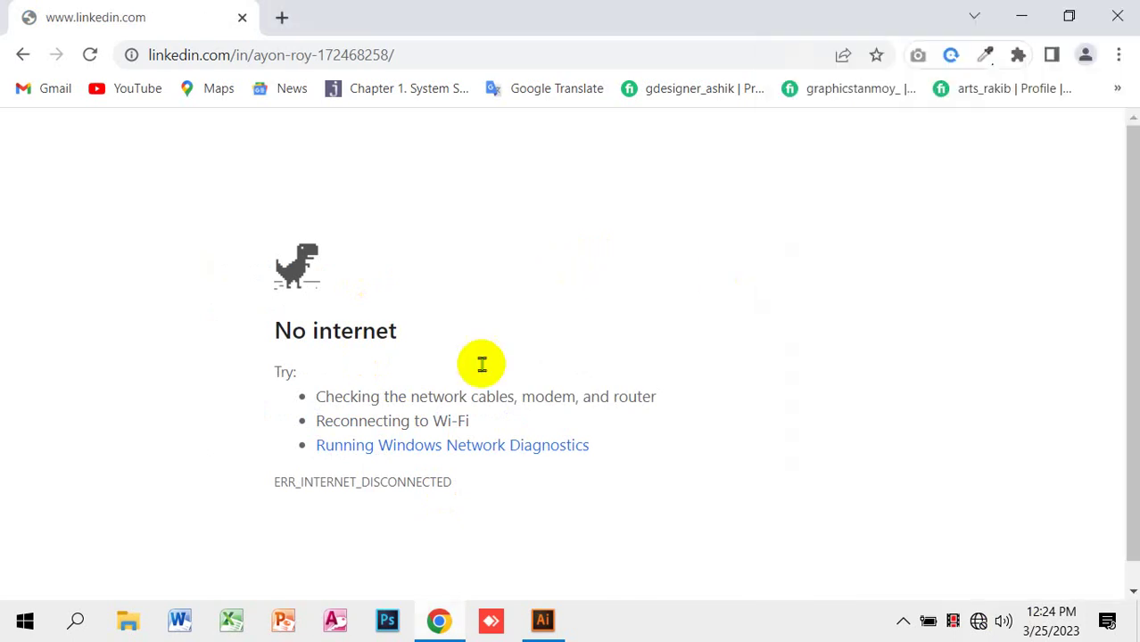
Step: Open the contents of USB Drive (G:) in File Explorer
left_click(129, 623)
scroll(255, 536, "down", 2)
scroll(141, 518, "down", 4)
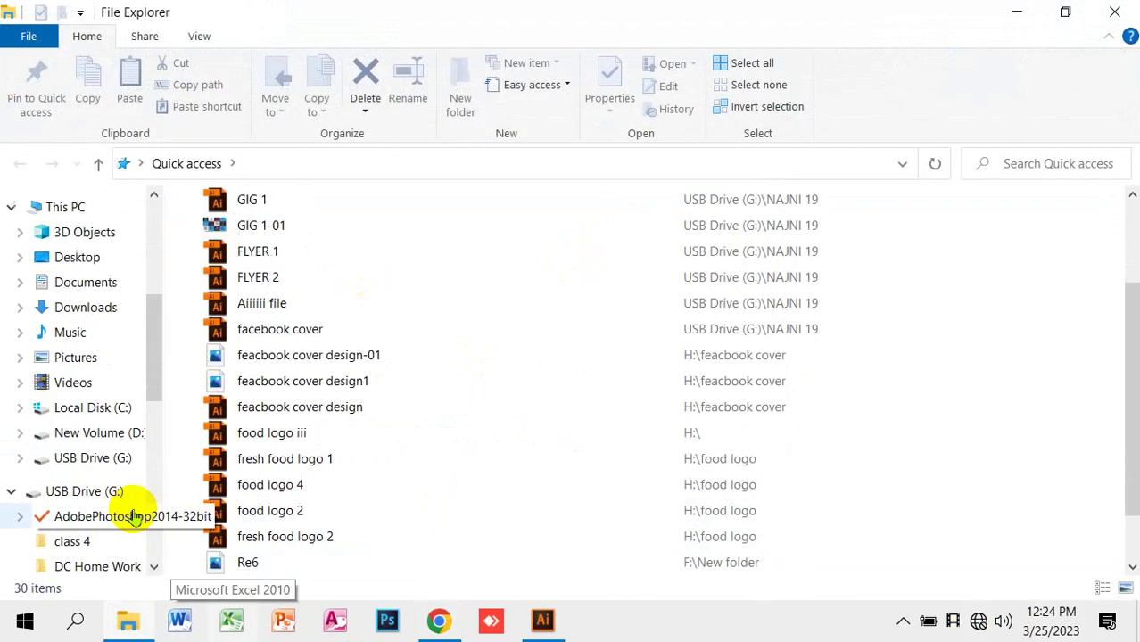
left_click(94, 457)
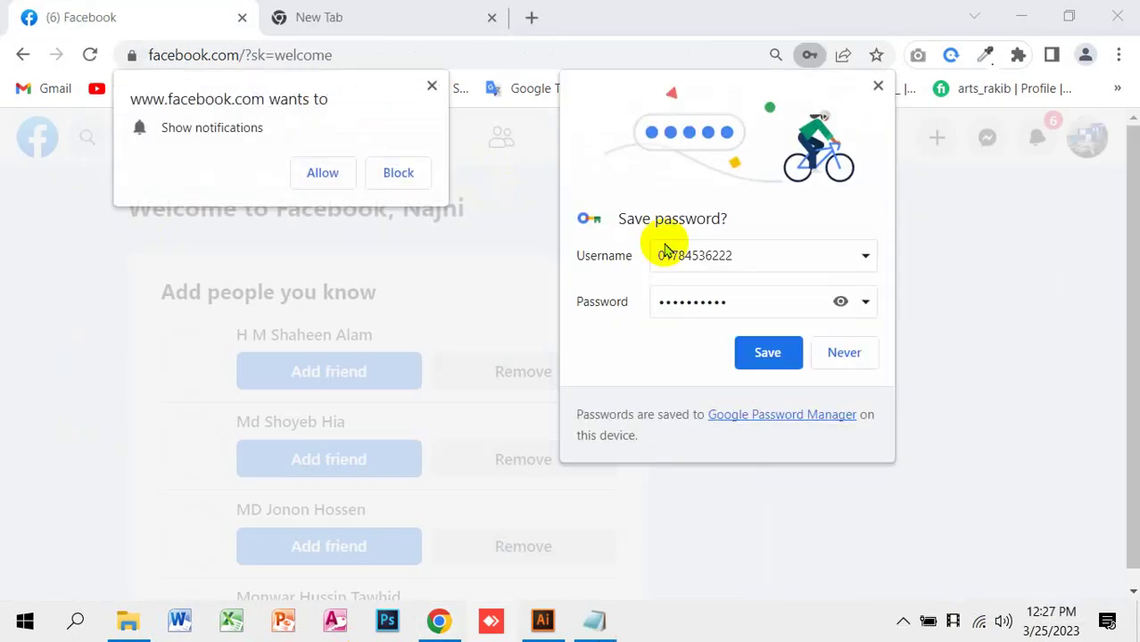
Step: Dismiss the save-login and notification prompts, then go to your own Facebook profile
left_click(876, 88)
left_click(432, 85)
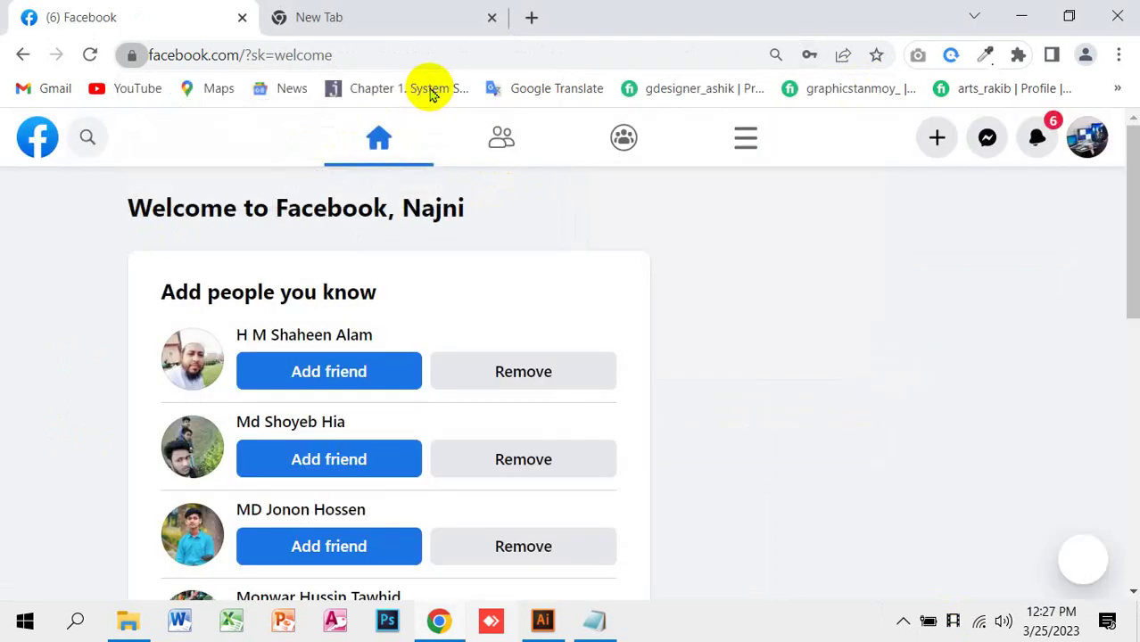
left_click(1036, 137)
left_click(1041, 139)
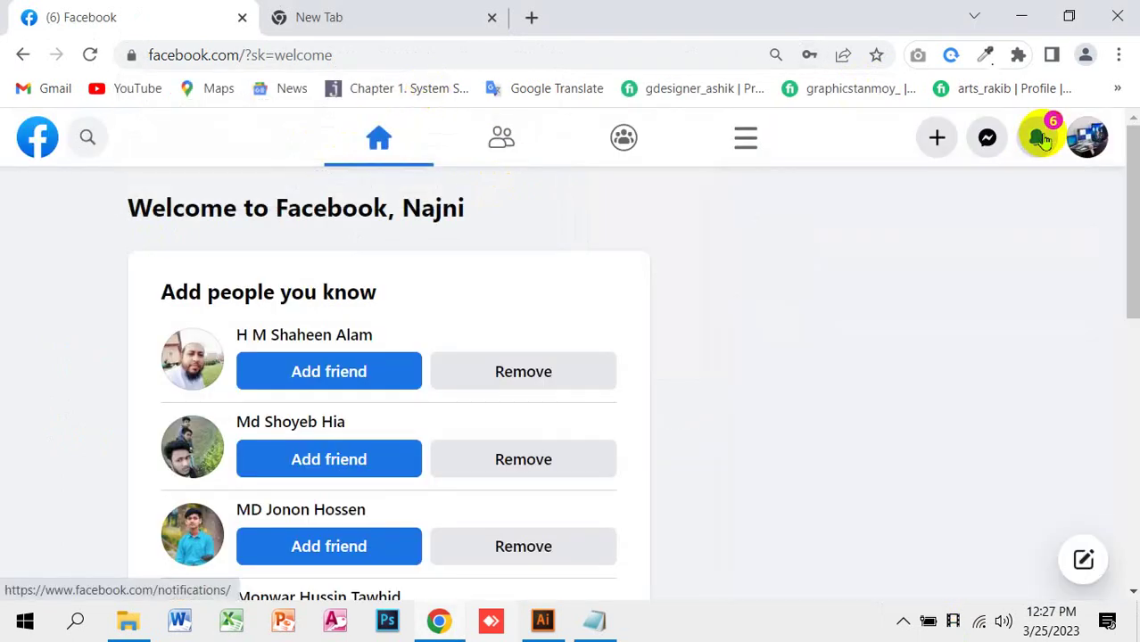
left_click(1107, 141)
left_click(945, 224)
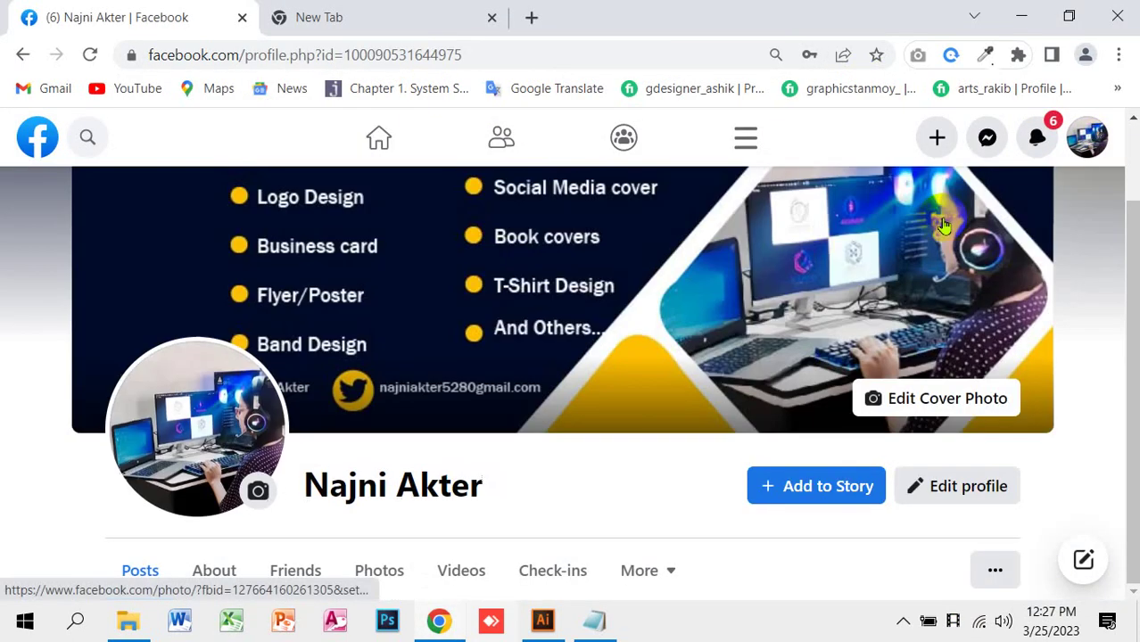
Step: Mark the GRAPHIC DESIGN cover's service list for a screenshot, then cancel the capture
scroll(660, 375, "up", 1)
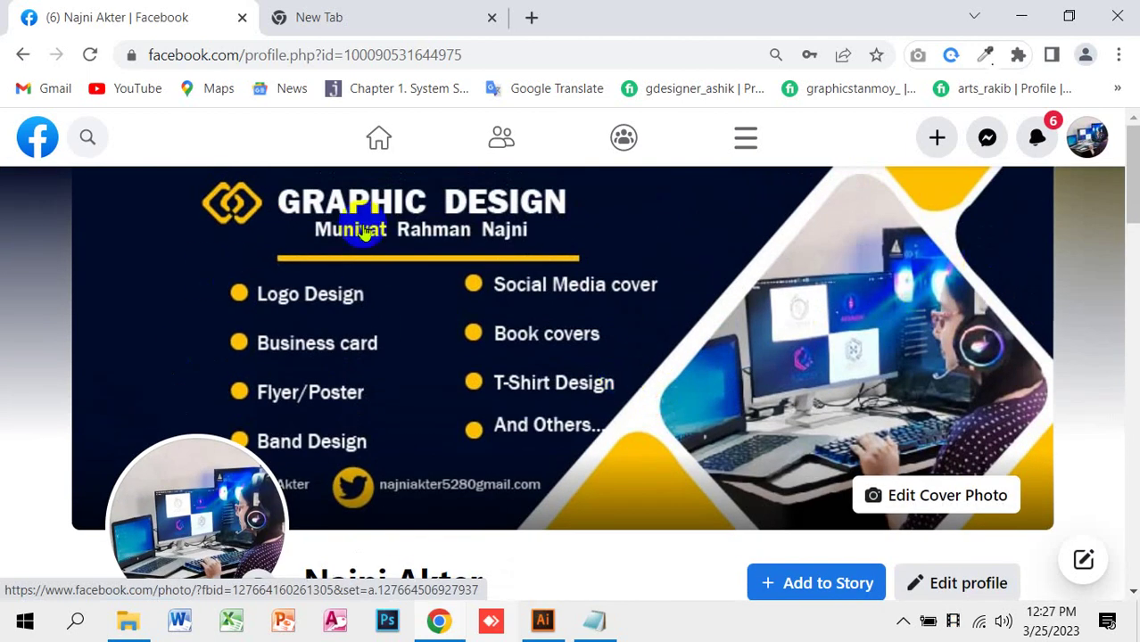
scroll(563, 297, "down", 2)
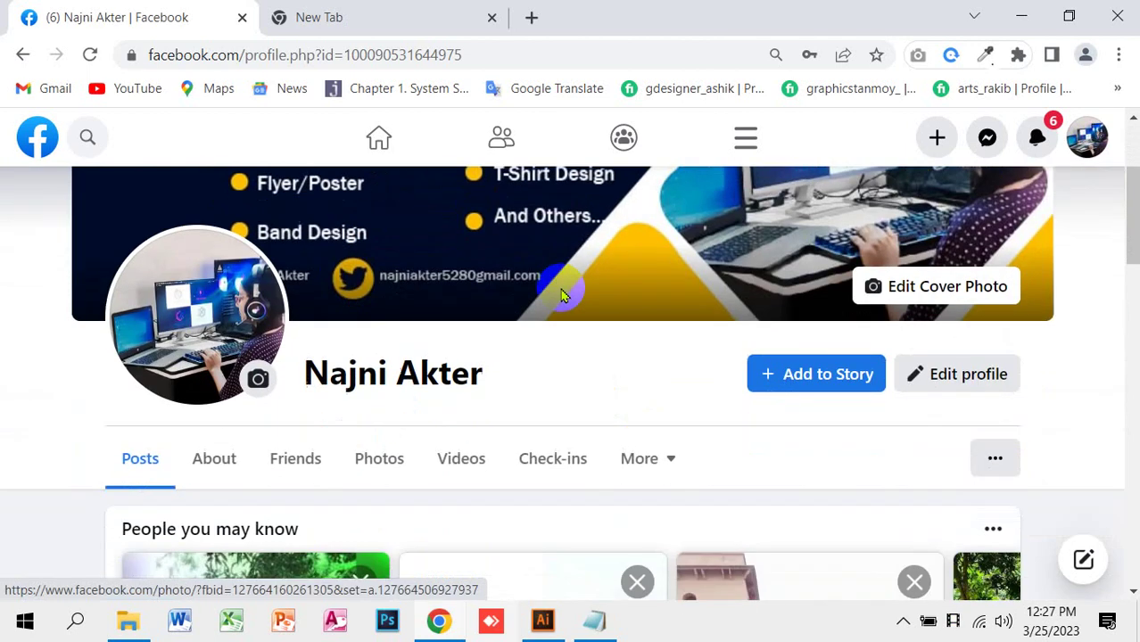
scroll(482, 346, "up", 2)
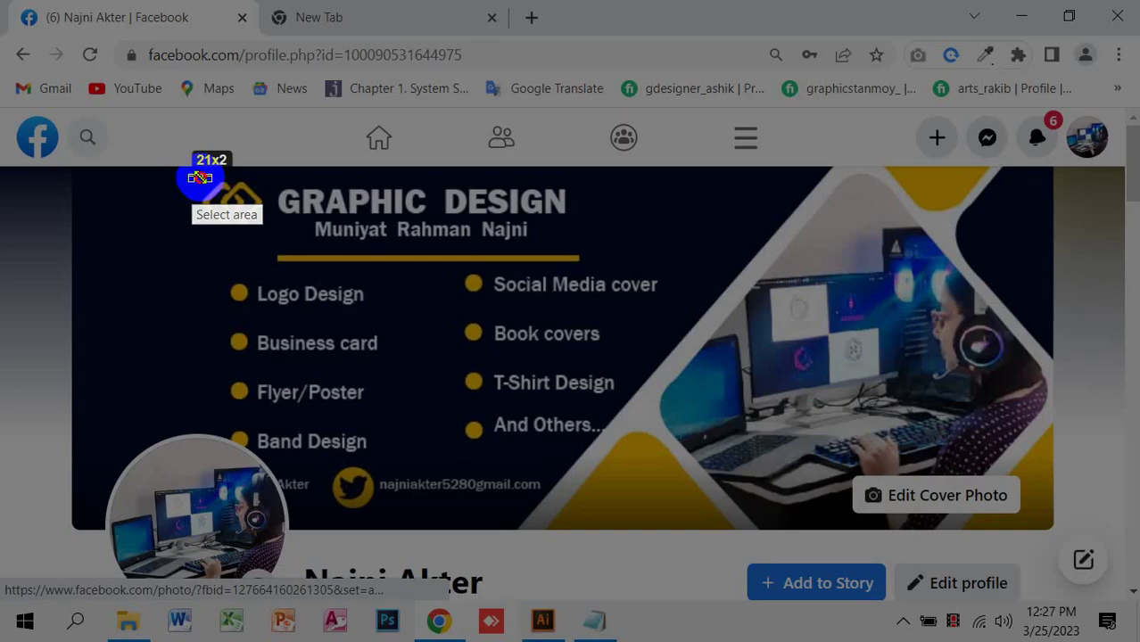
mouse_move(192, 177)
left_mouse_down()
mouse_move(649, 524)
mouse_move(663, 446)
mouse_move(661, 531)
left_mouse_up()
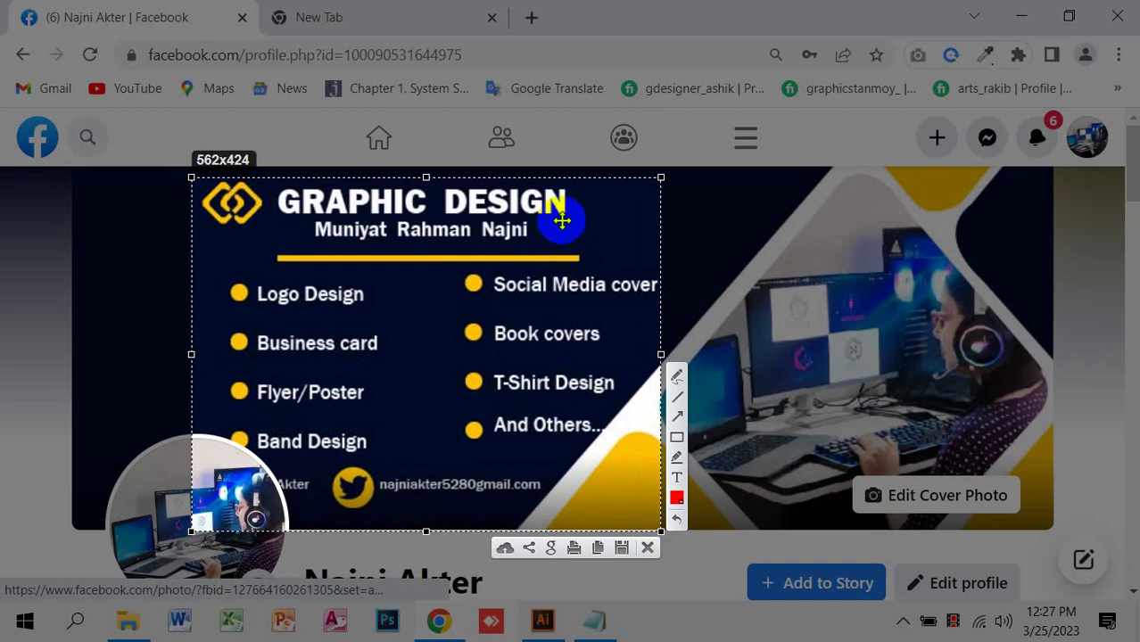
key("ctrl+c")
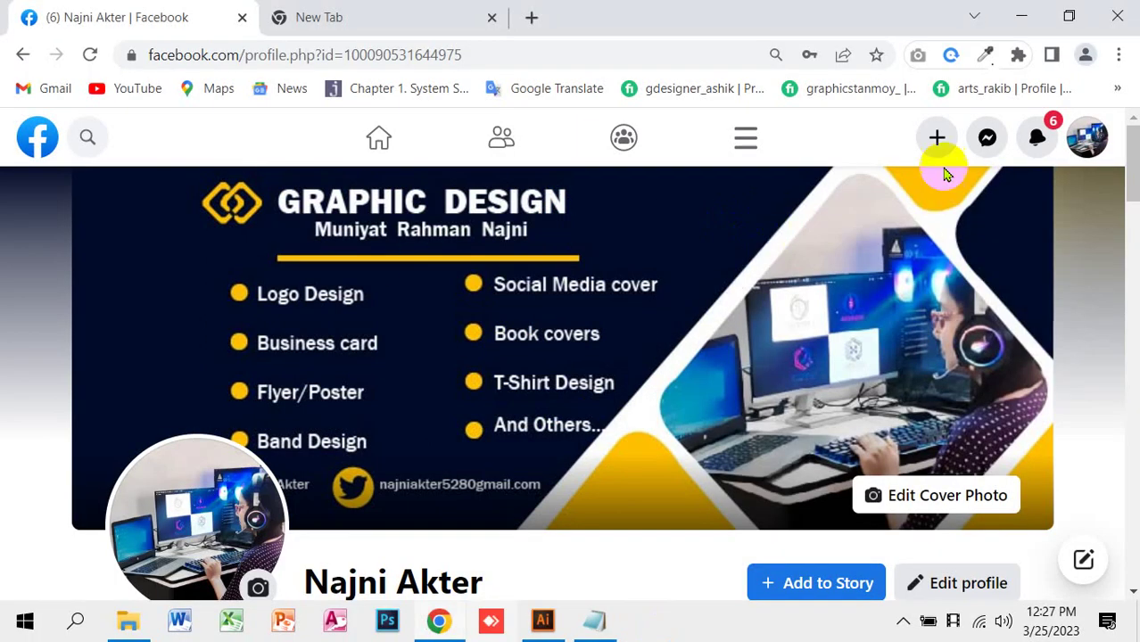
key("Print")
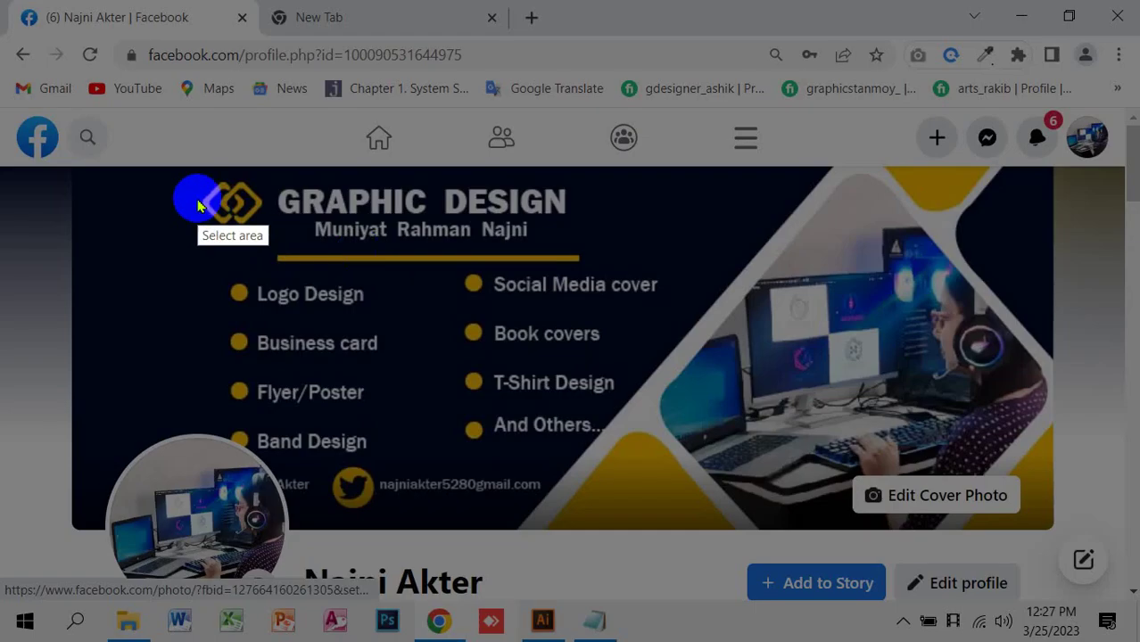
left_click_drag(181, 168, 645, 532)
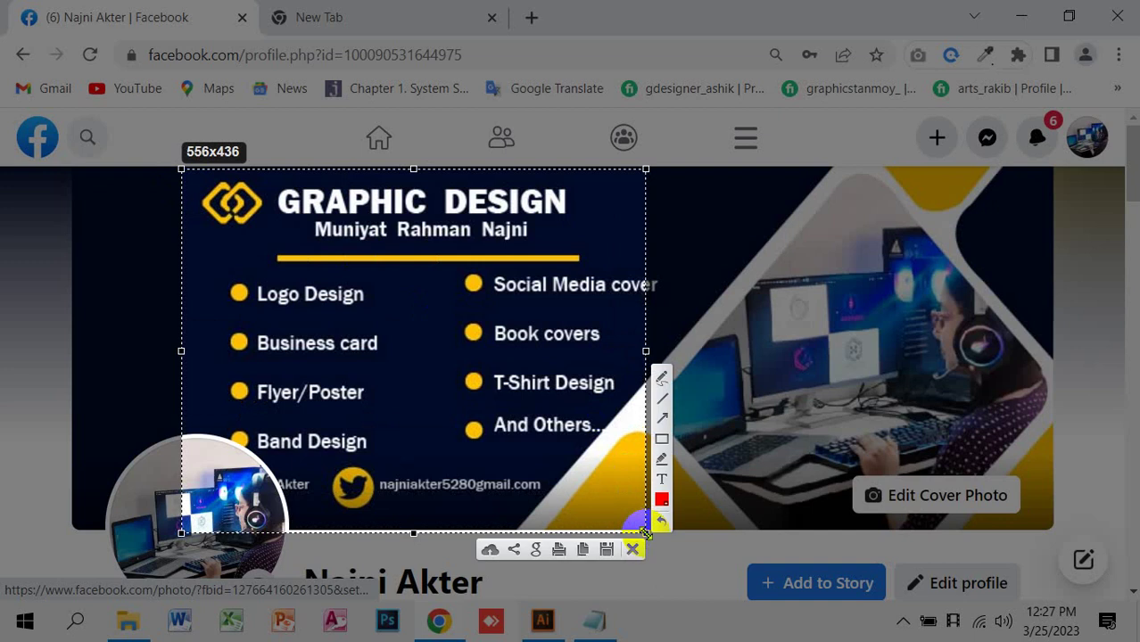
key("ctrl+c")
scroll(625, 491, "down", 2)
Step: Scroll through the profile and check the notifications and account menu
scroll(600, 454, "down", 3)
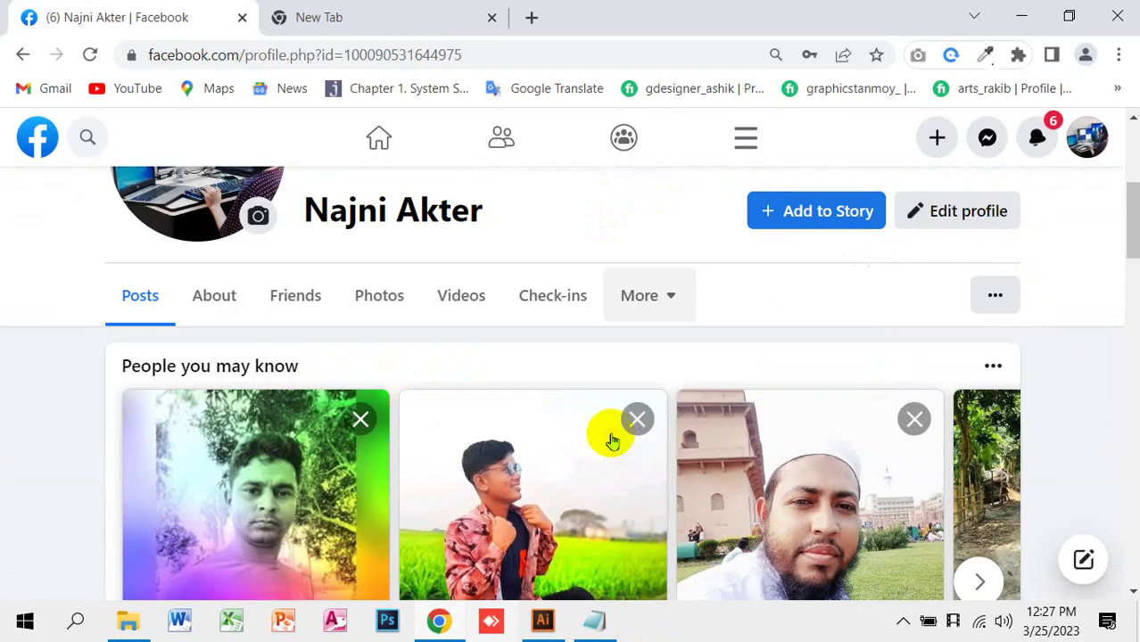
scroll(612, 436, "down", 3)
scroll(612, 435, "down", 2)
scroll(610, 433, "down", 2)
scroll(603, 437, "up", 1)
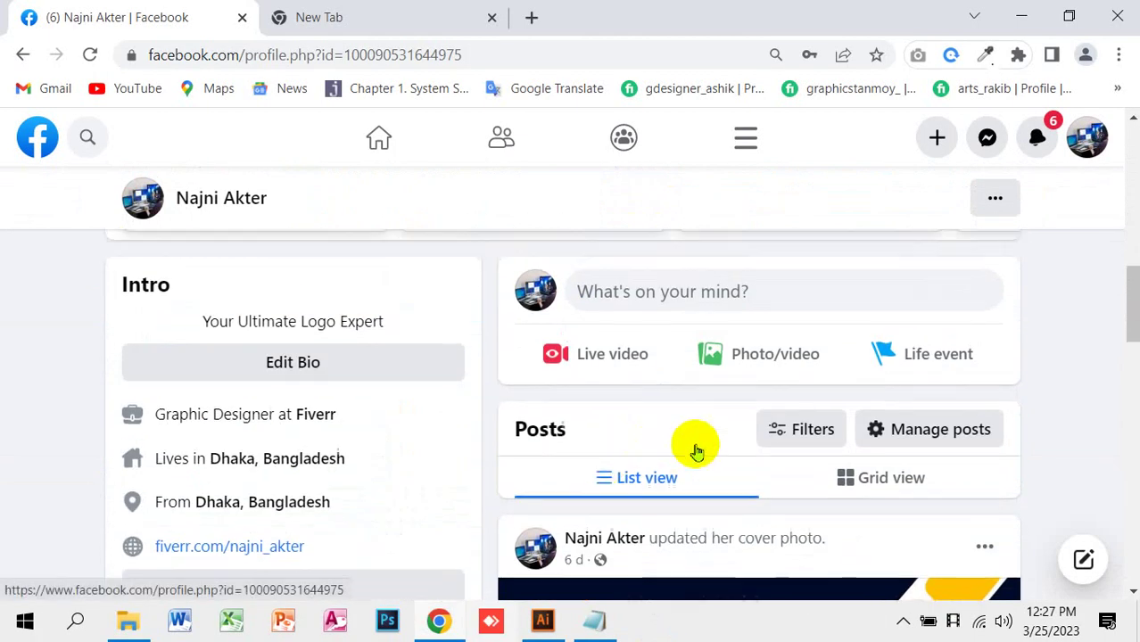
scroll(693, 448, "up", 2)
scroll(700, 449, "up", 2)
scroll(687, 450, "up", 3)
scroll(535, 441, "up", 3)
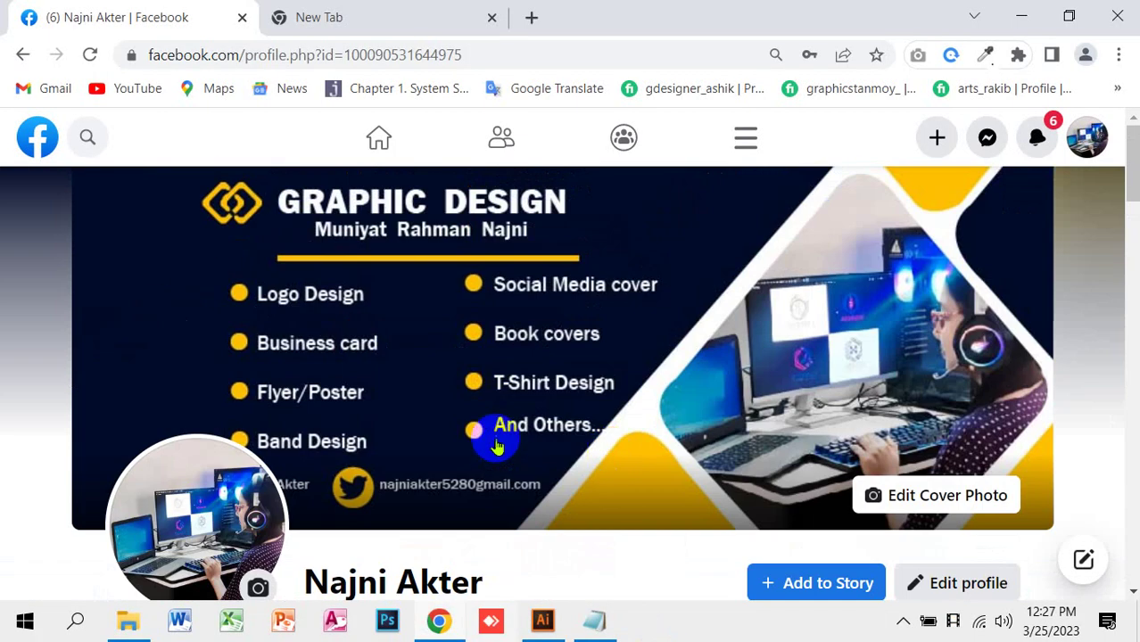
scroll(526, 411, "down", 3)
left_click(1036, 137)
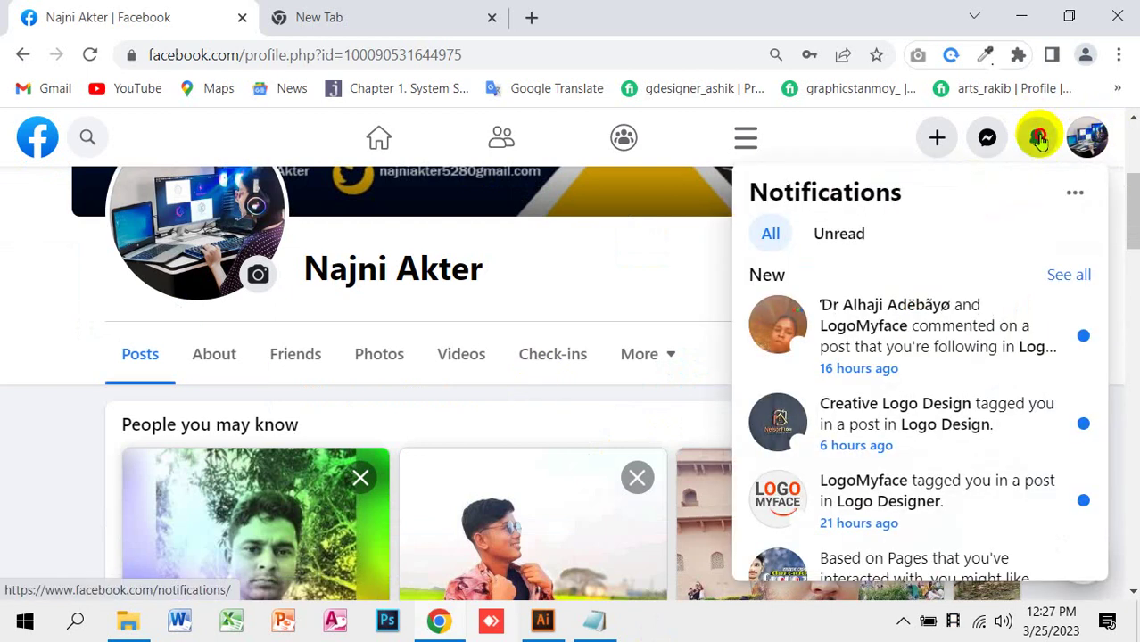
left_click(1039, 137)
left_click(1038, 134)
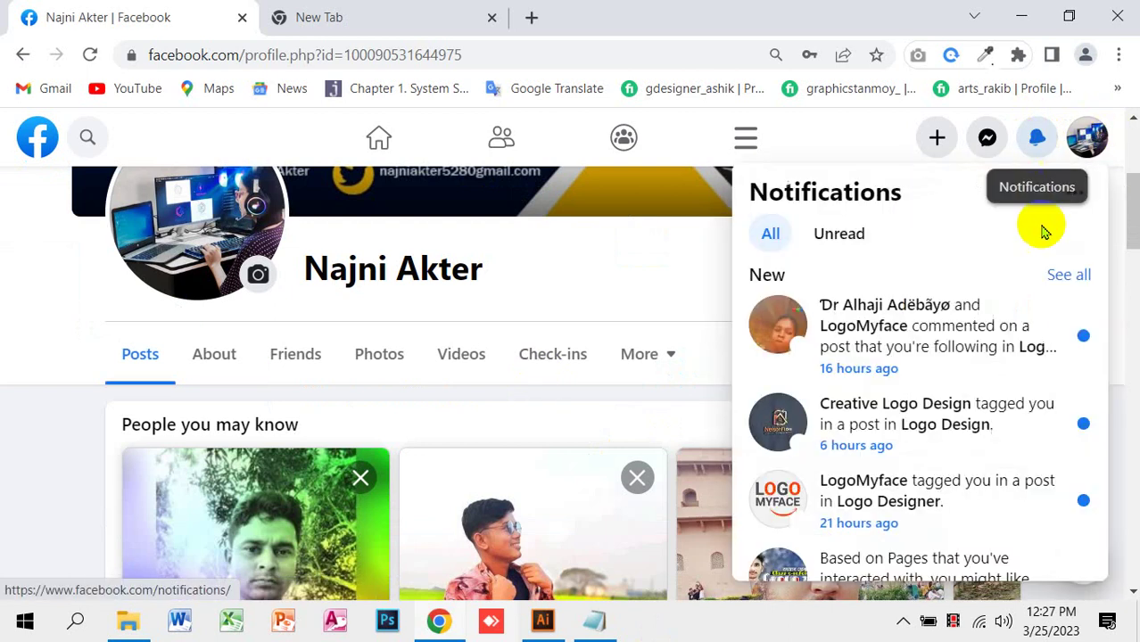
left_click(1087, 143)
left_click(942, 224)
Step: Return to the Facebook home feed and zoom the page out to 90%
scroll(169, 330, "up", 3)
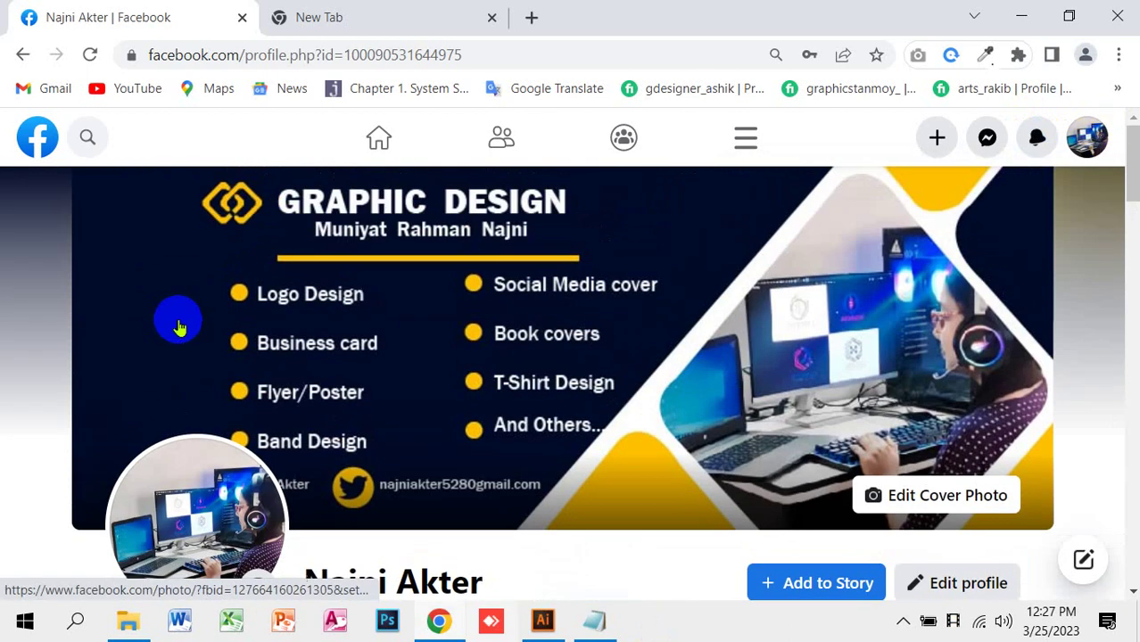
left_click(63, 150)
key("ctrl+minus")
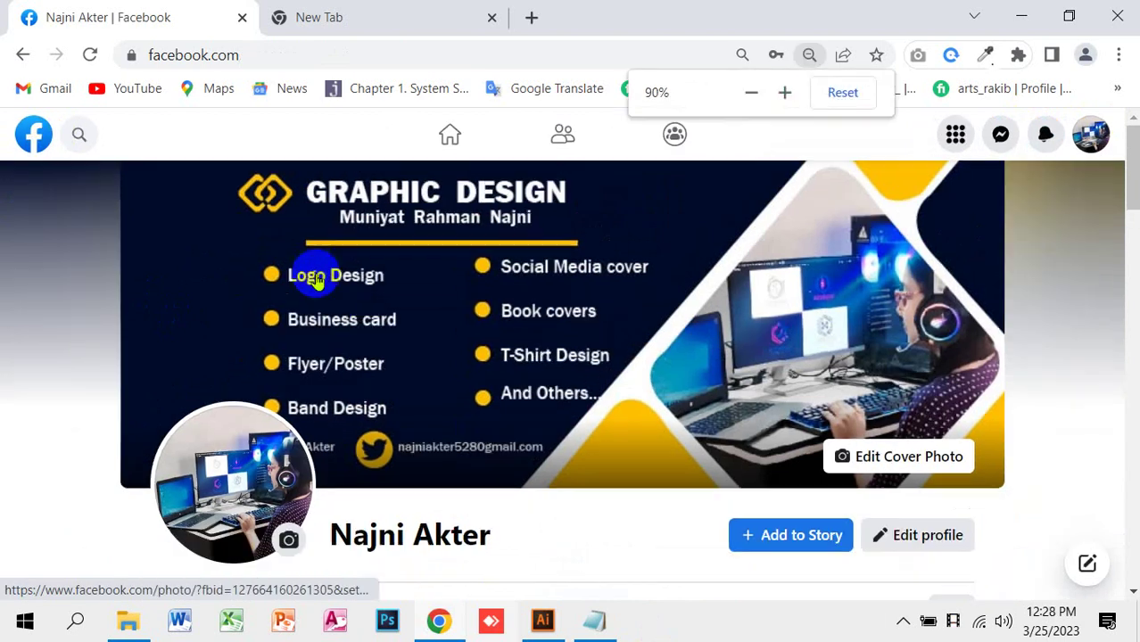
scroll(250, 290, "down", 3)
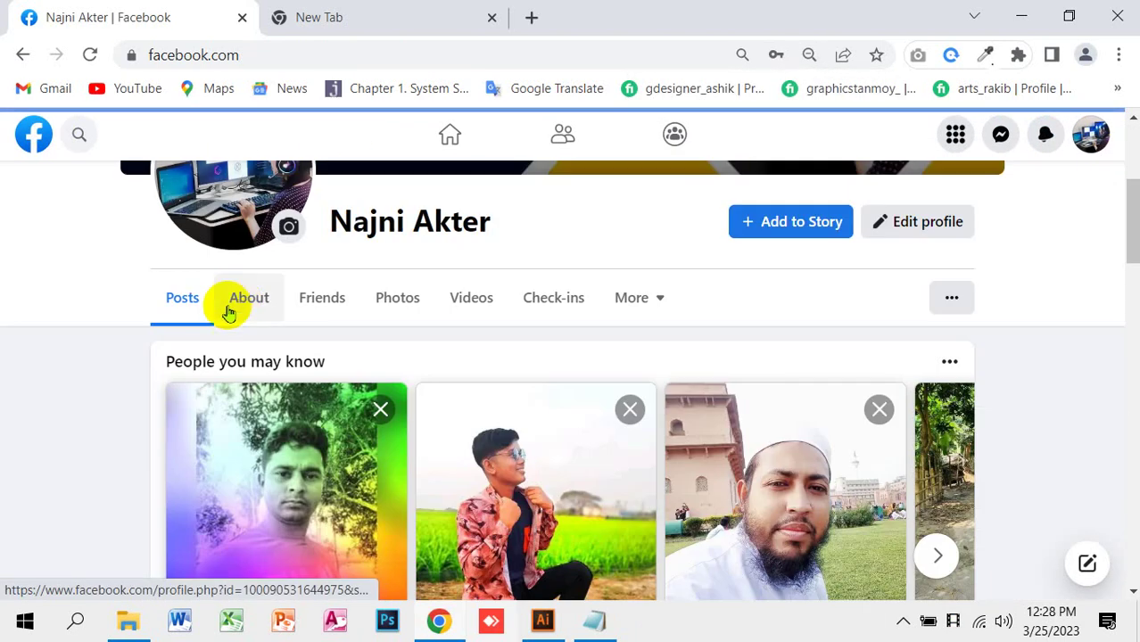
scroll(178, 410, "down", 2)
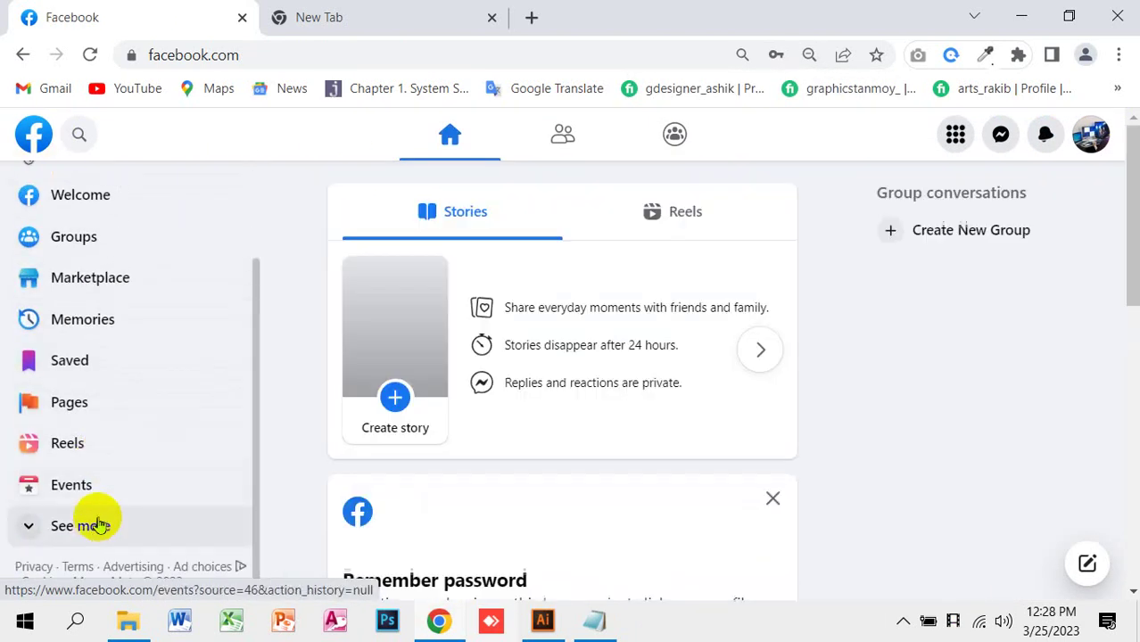
scroll(125, 375, "up", 2)
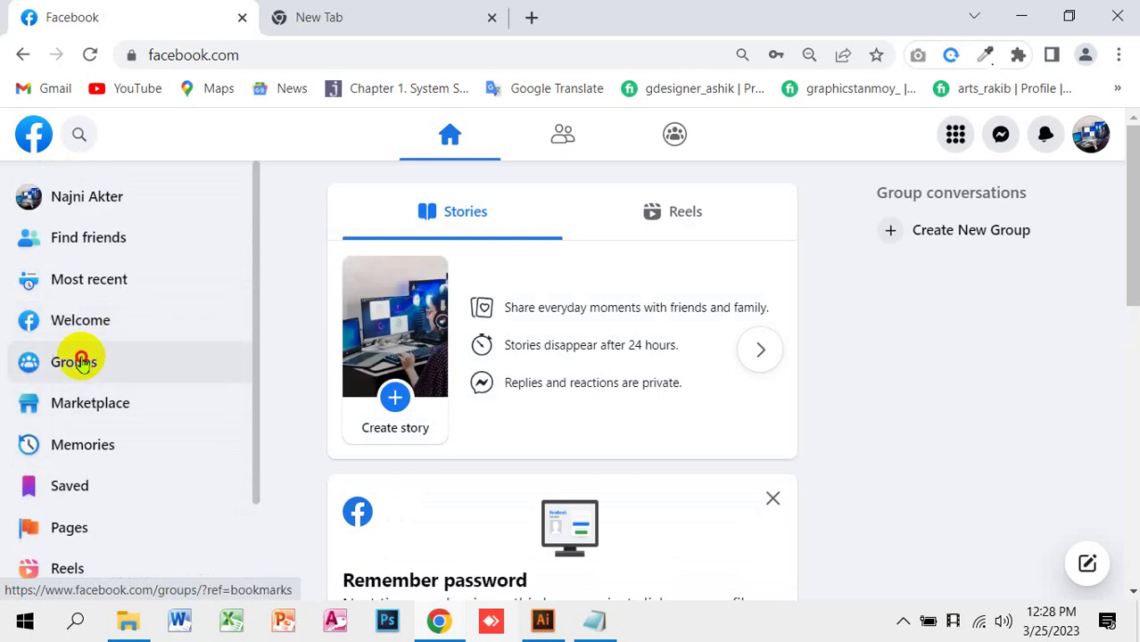
Step: Open the Groups page and load a joined Logo Design group in a background tab
left_click(79, 360)
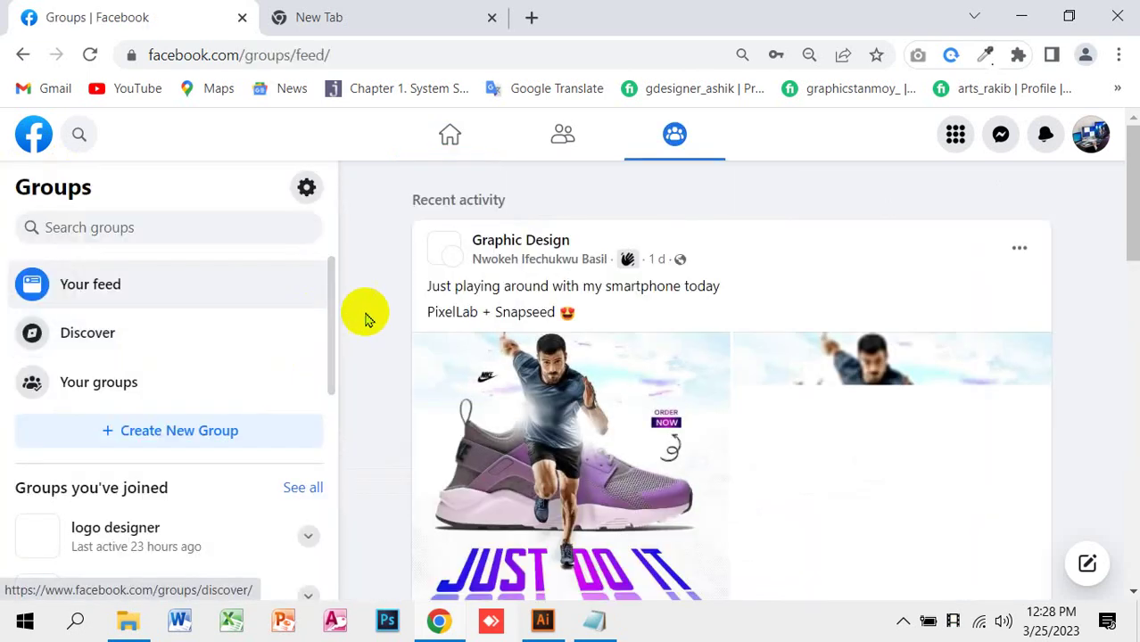
scroll(386, 317, "down", 4)
scroll(300, 349, "down", 1)
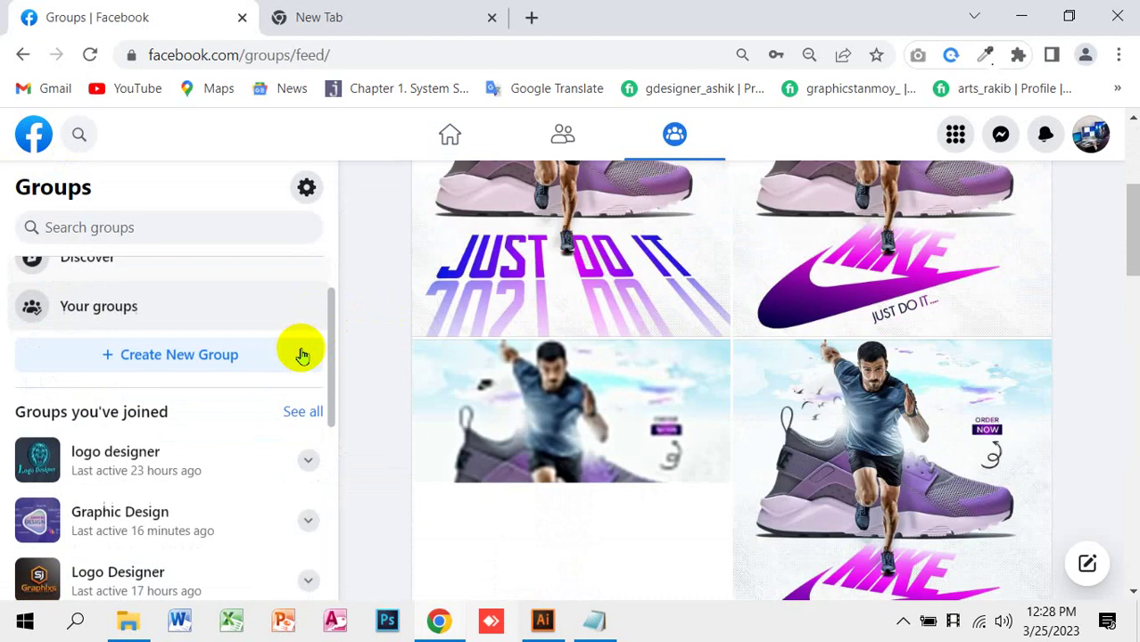
scroll(173, 402, "down", 2)
scroll(176, 411, "down", 1)
scroll(176, 410, "down", 2)
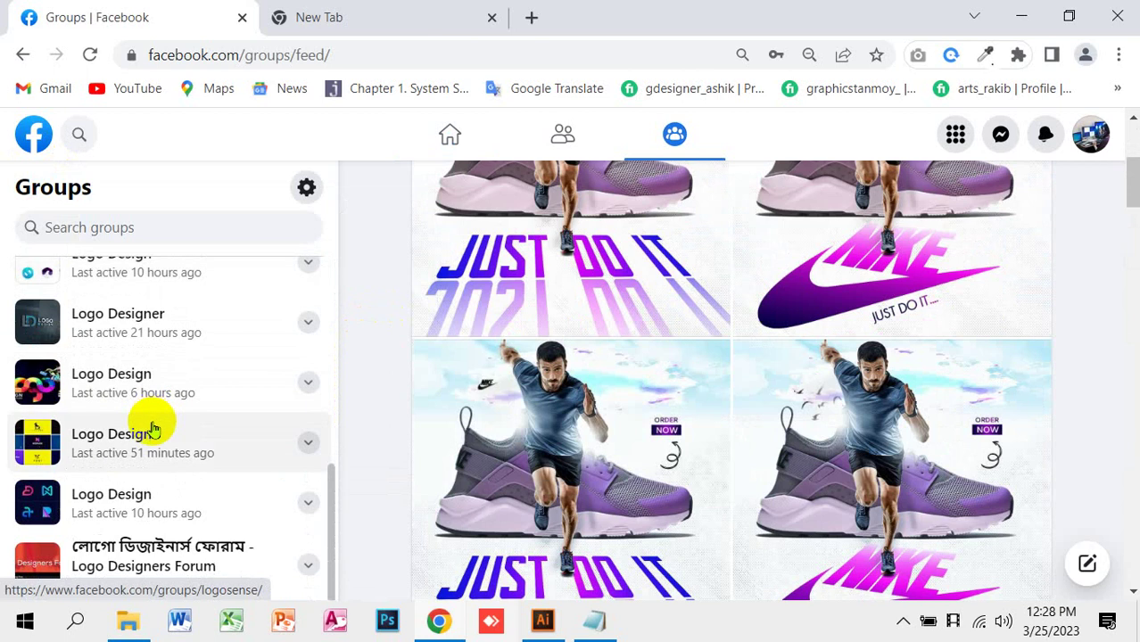
middle_click(152, 502)
Step: Open five more Logo Design groups, including the logo designer group, in new tabs
right_click(141, 426)
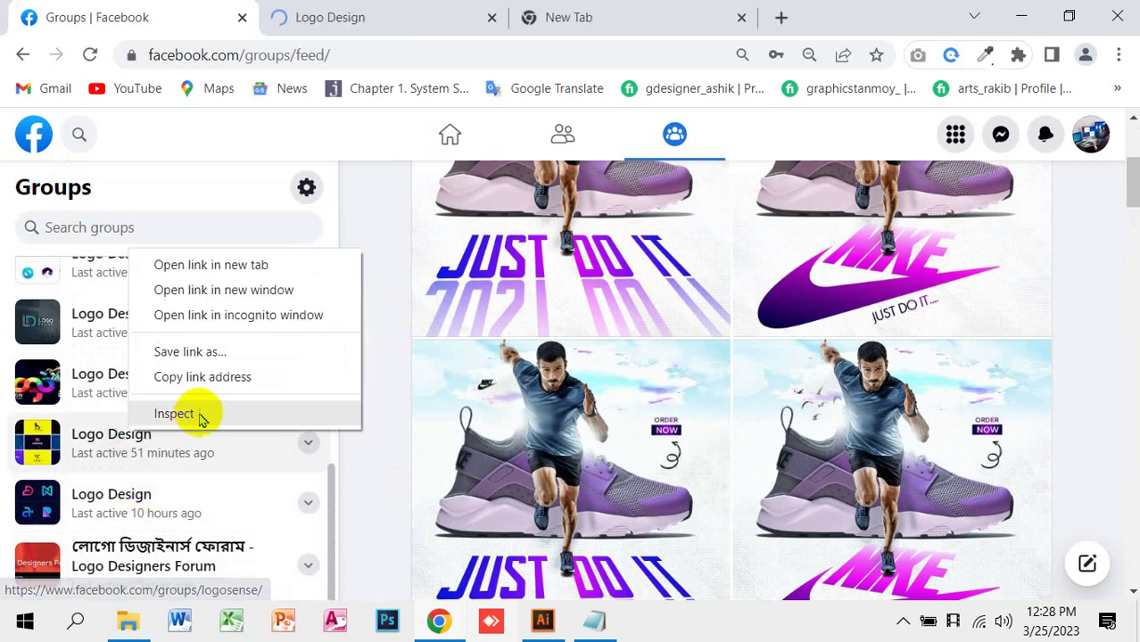
left_click(230, 265)
right_click(155, 385)
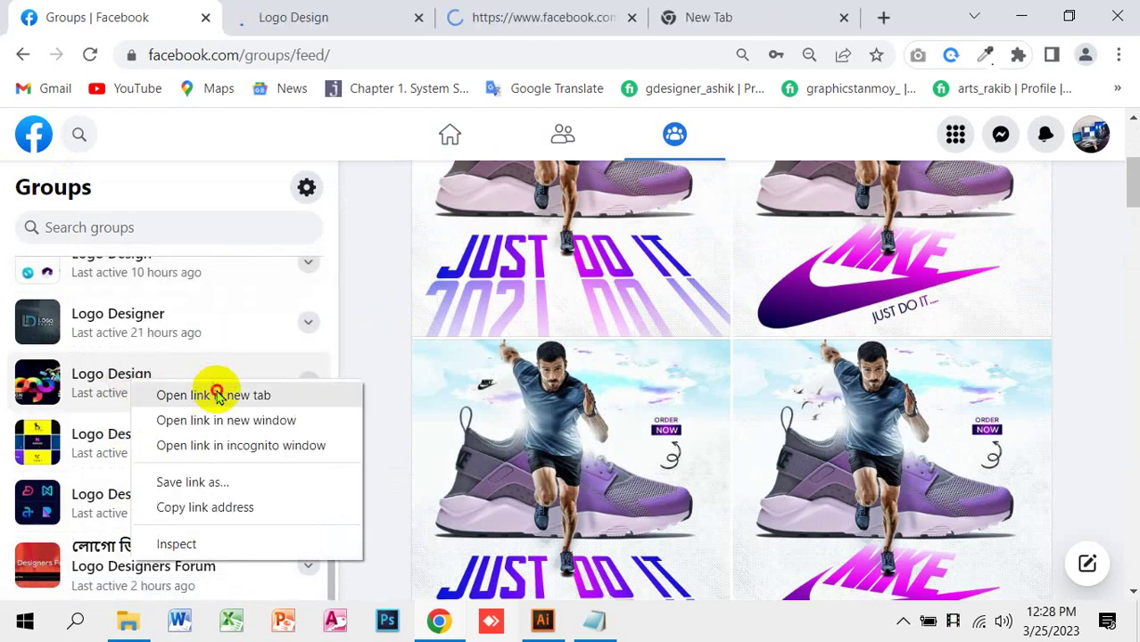
left_click(216, 393)
scroll(178, 406, "up", 1)
right_click(132, 419)
left_click(239, 267)
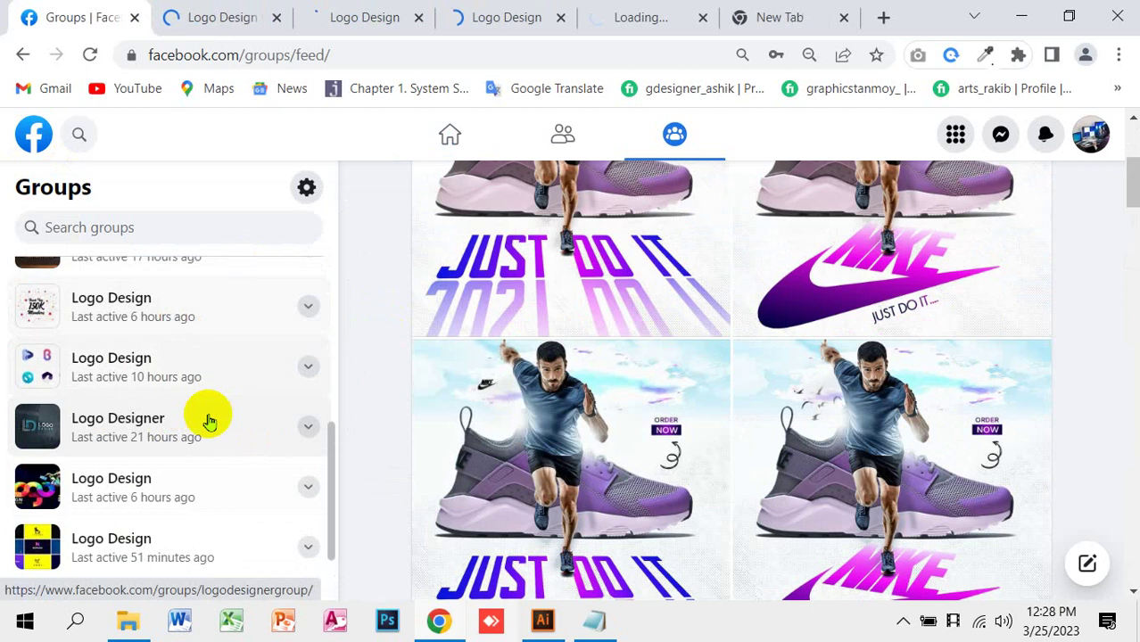
scroll(179, 419, "up", 1)
right_click(140, 420)
left_click(223, 254)
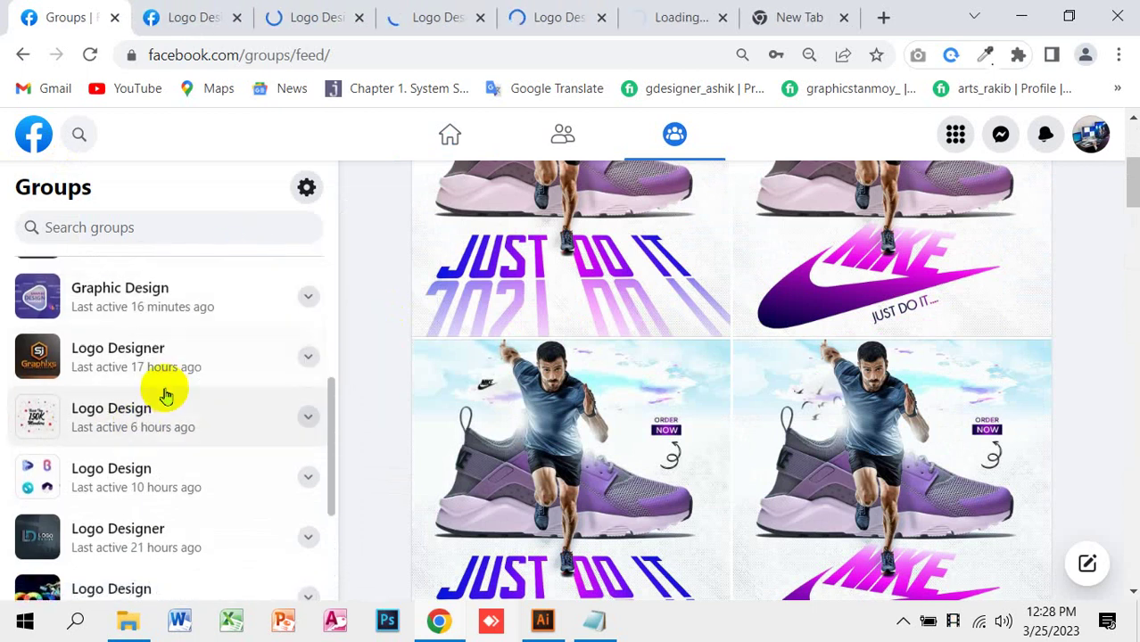
scroll(153, 467, "up", 2)
right_click(120, 439)
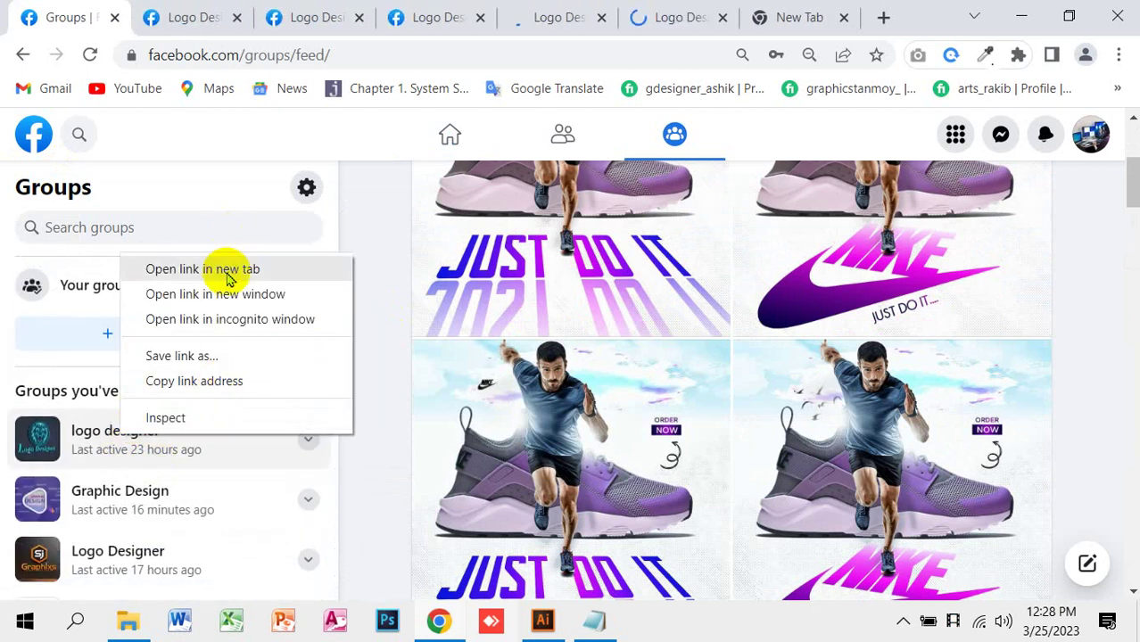
left_click(229, 265)
Step: In the first group, open the 3D-logo poster's profile in a new tab and view it
left_click(174, 31)
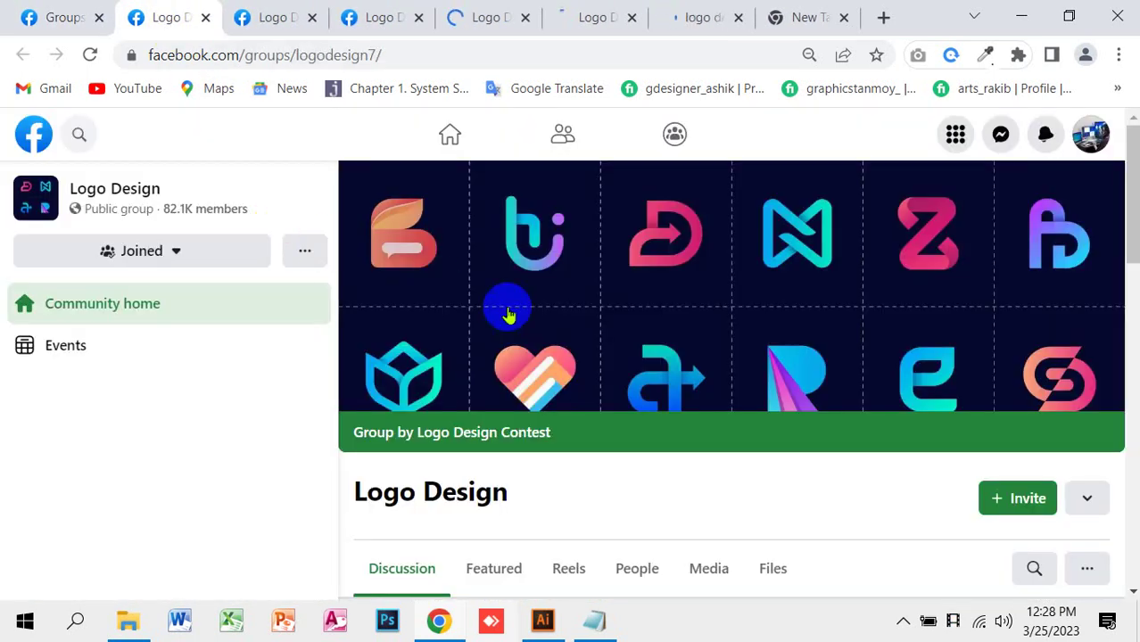
scroll(513, 321, "down", 1)
scroll(564, 399, "down", 3)
scroll(580, 400, "down", 4)
scroll(587, 400, "down", 1)
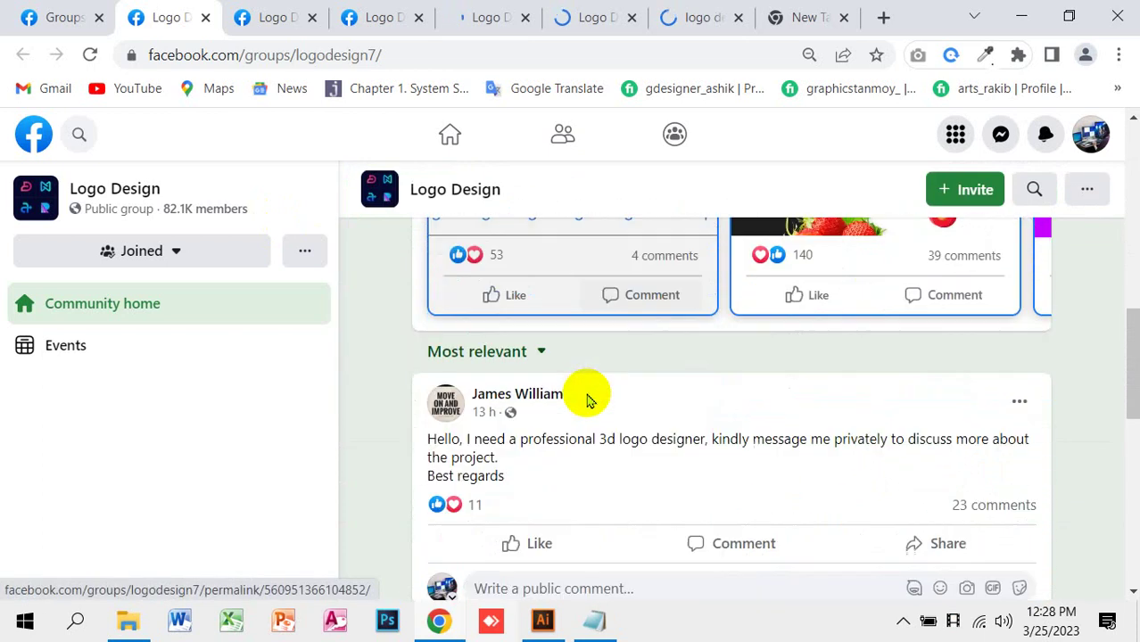
scroll(587, 399, "down", 1)
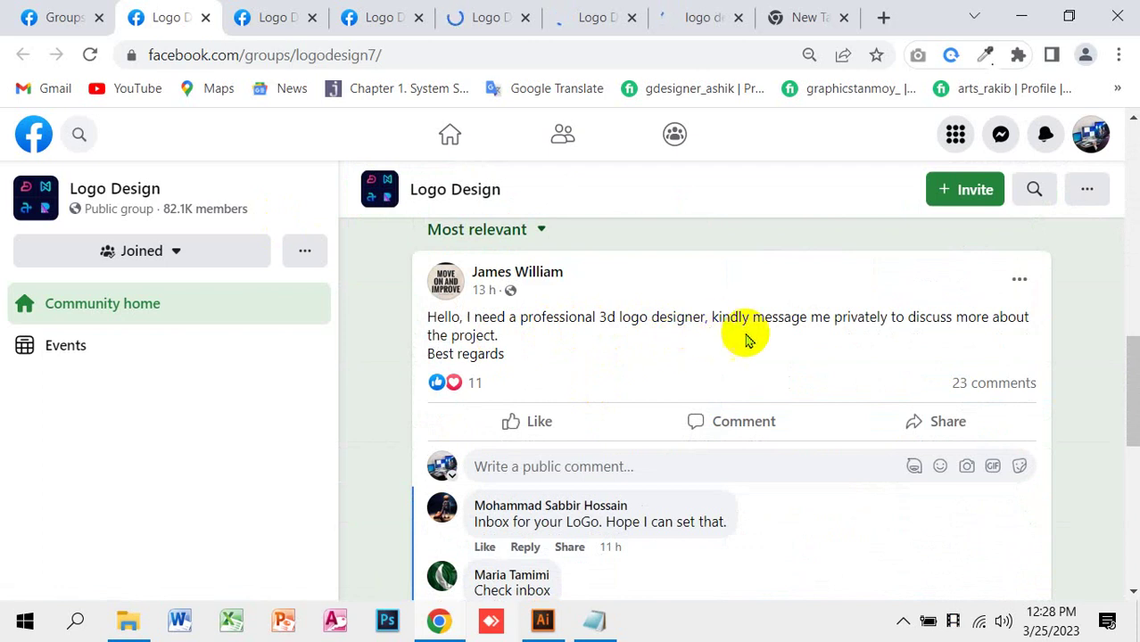
right_click(528, 282)
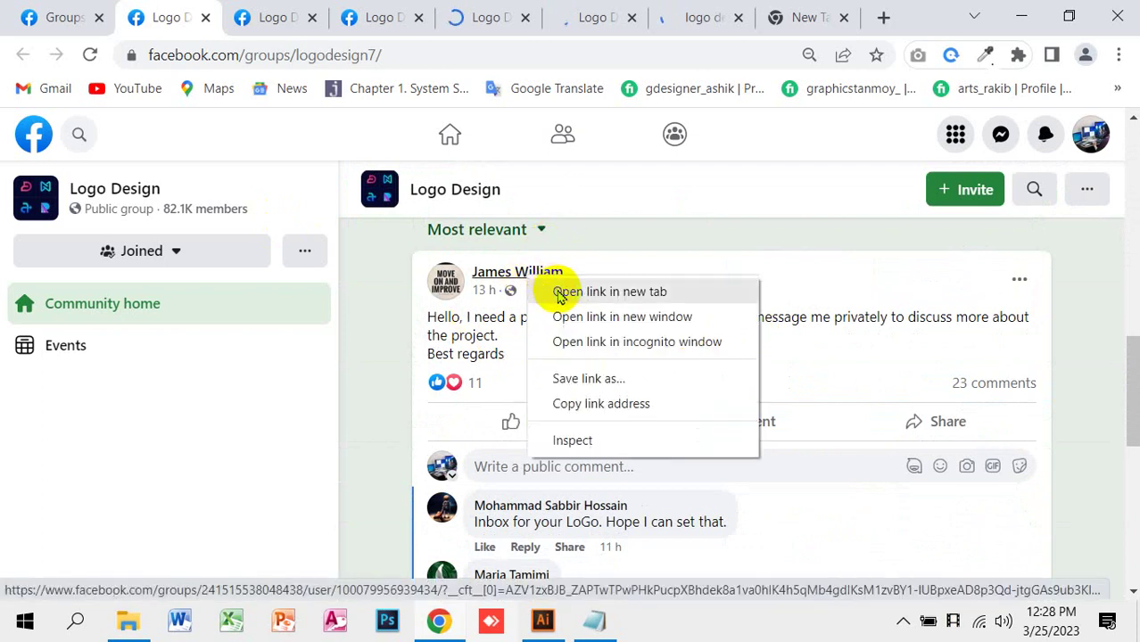
left_click(571, 290)
left_click(246, 20)
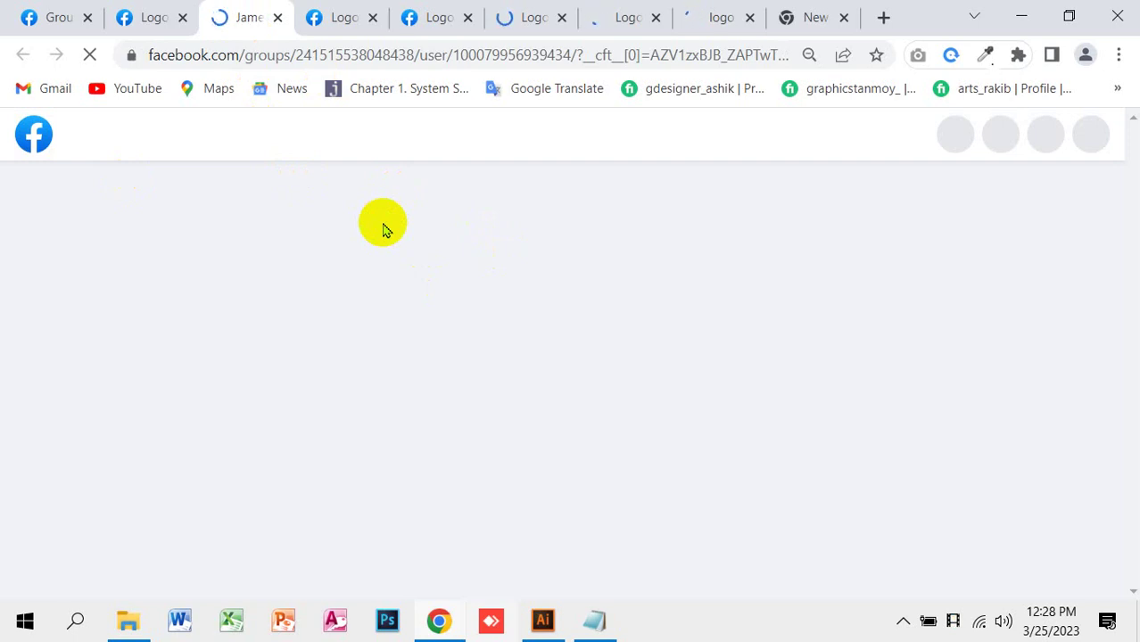
Step: Close the Logo Design group's welcome message, then return to the poster's profile tab
left_click(341, 18)
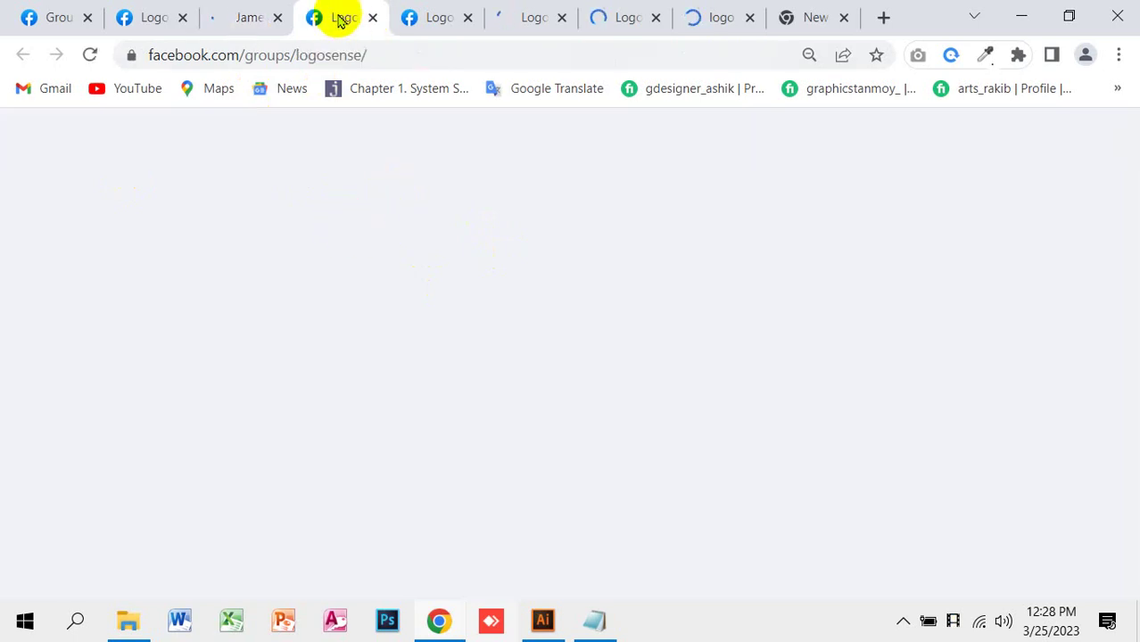
left_click(223, 16)
left_click(344, 18)
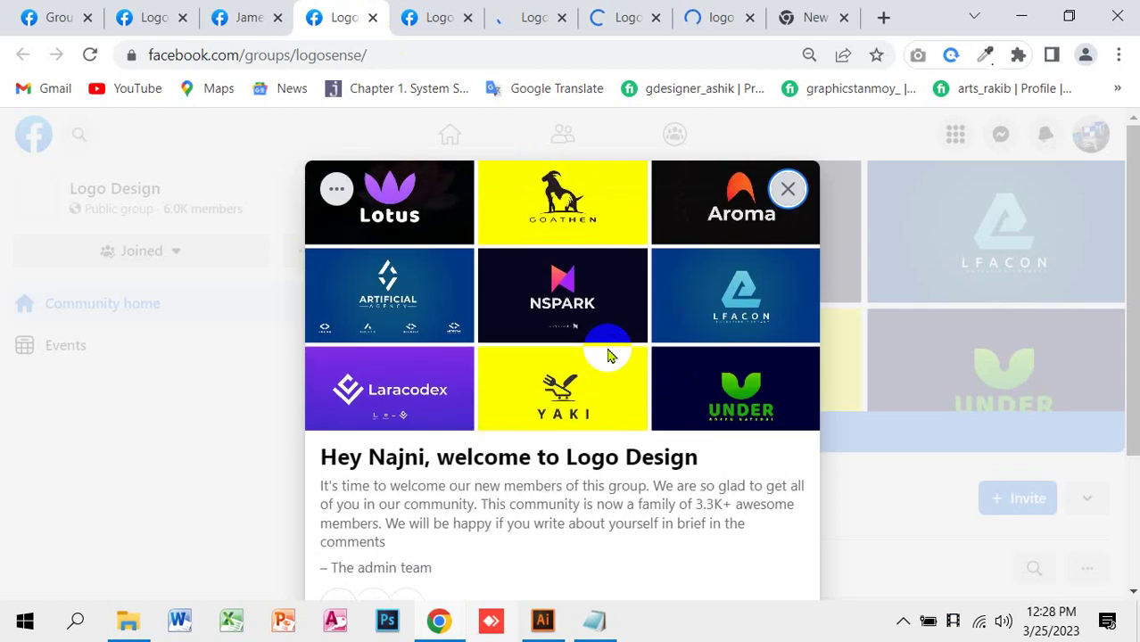
left_click(787, 188)
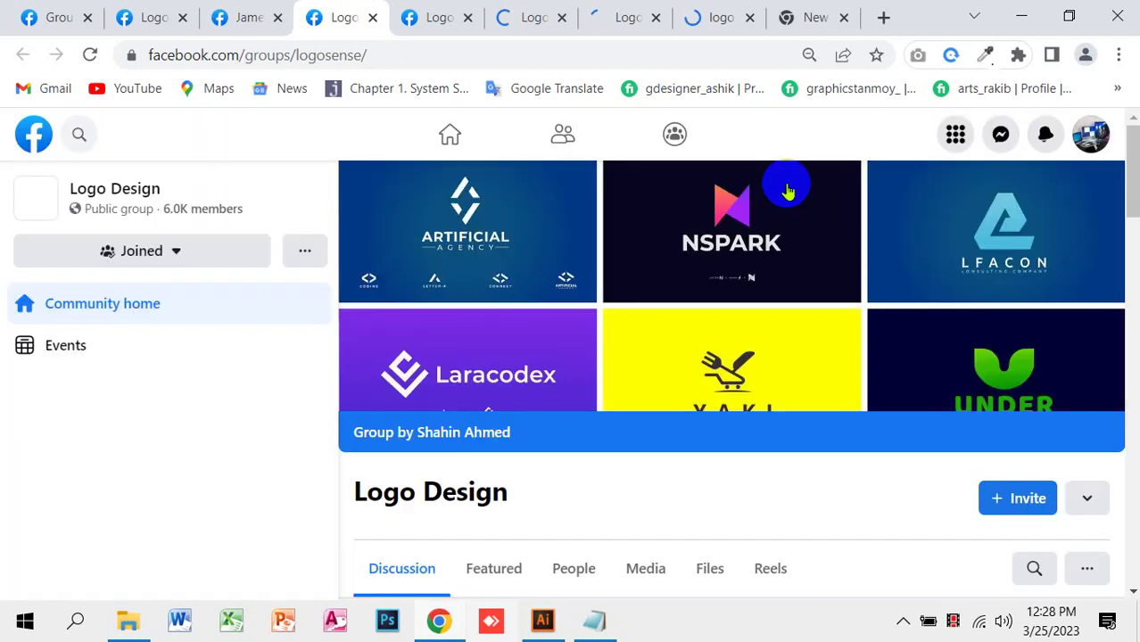
left_click(250, 14)
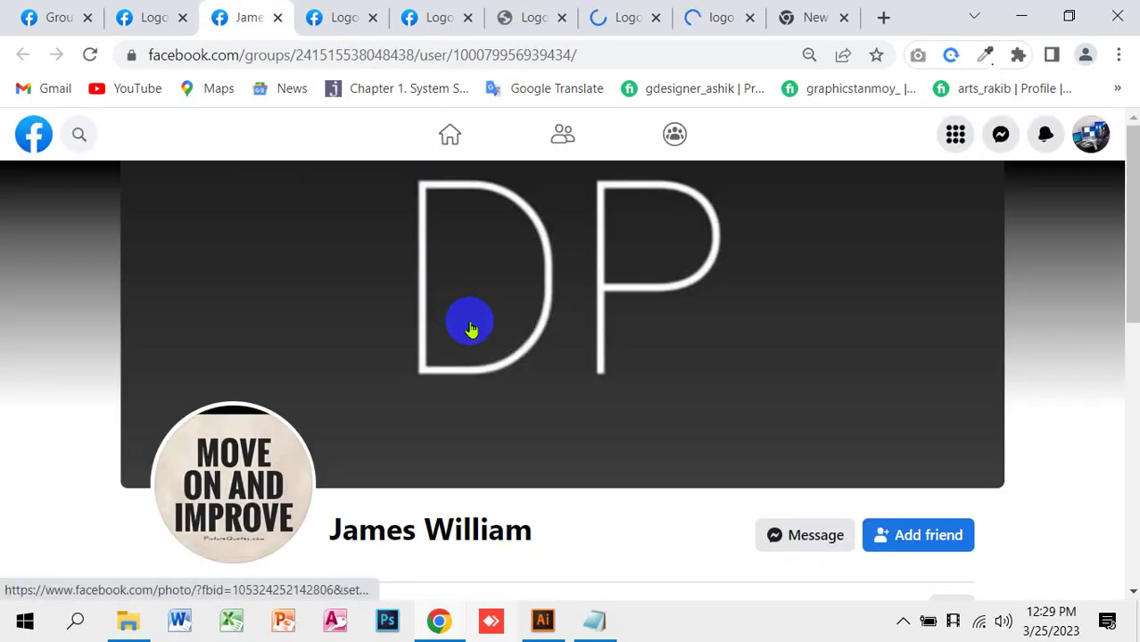
Step: Send the poster a friend request and go to their main profile
scroll(471, 331, "down", 3)
scroll(495, 326, "down", 1)
scroll(508, 326, "down", 1)
scroll(509, 326, "up", 2)
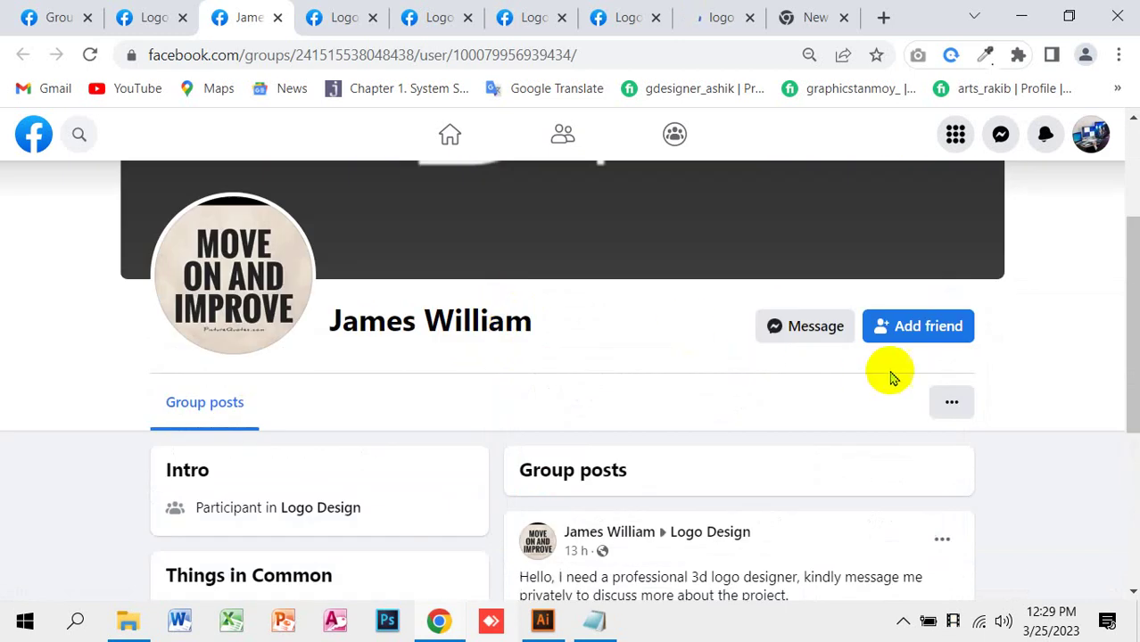
left_click(910, 326)
left_click(952, 401)
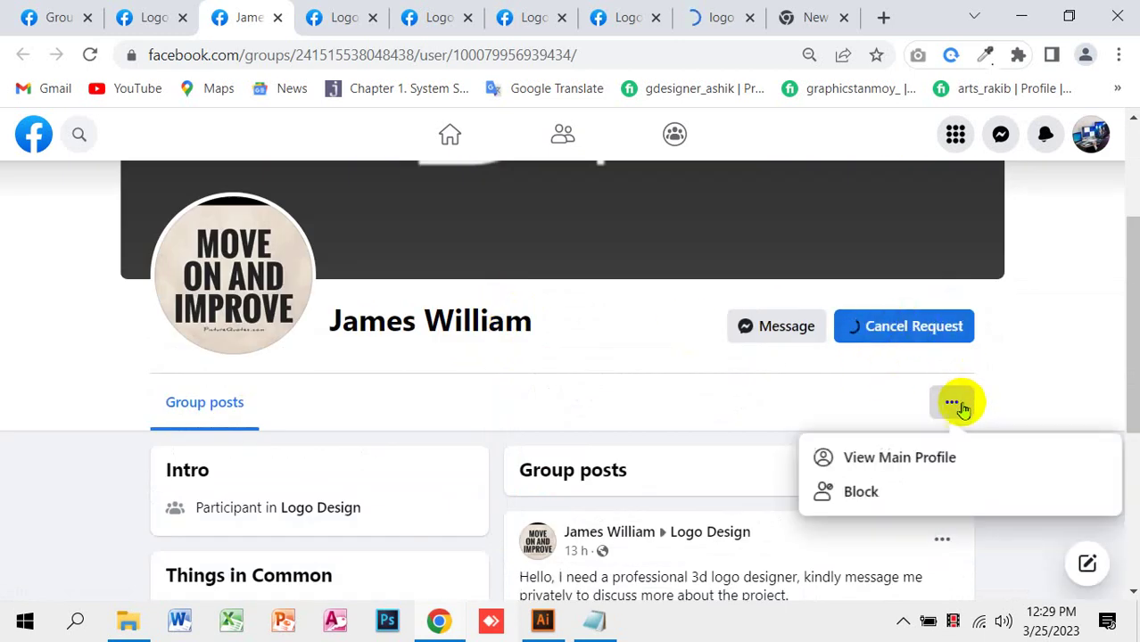
left_click(930, 458)
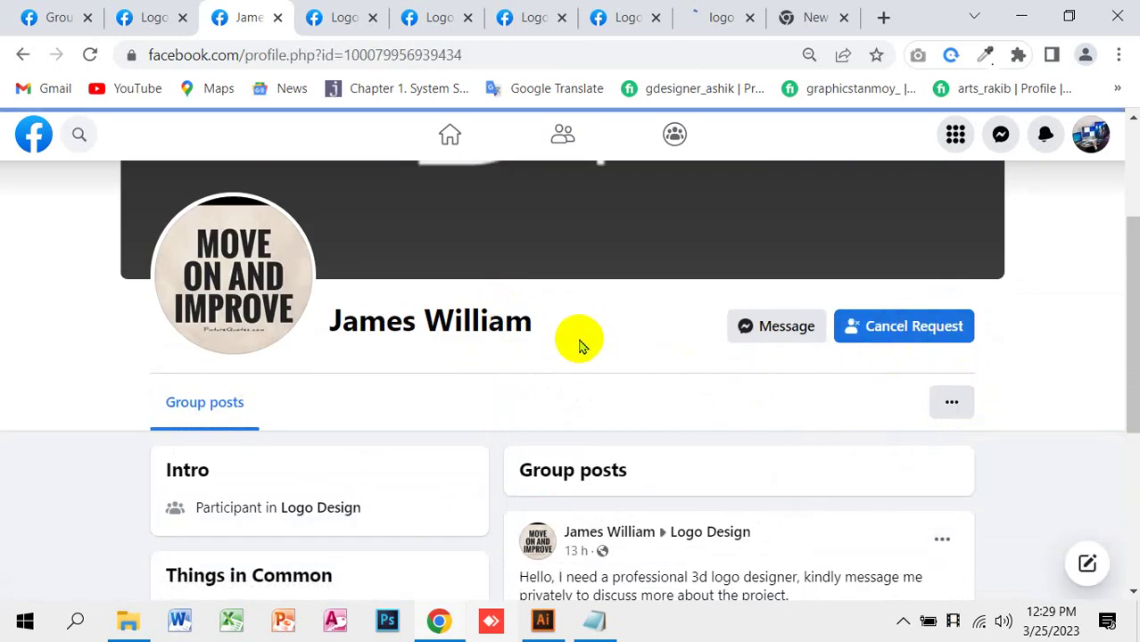
Step: Browse the poster's main profile, briefly rechecking the group post tab
scroll(576, 342, "down", 1)
scroll(535, 321, "down", 2)
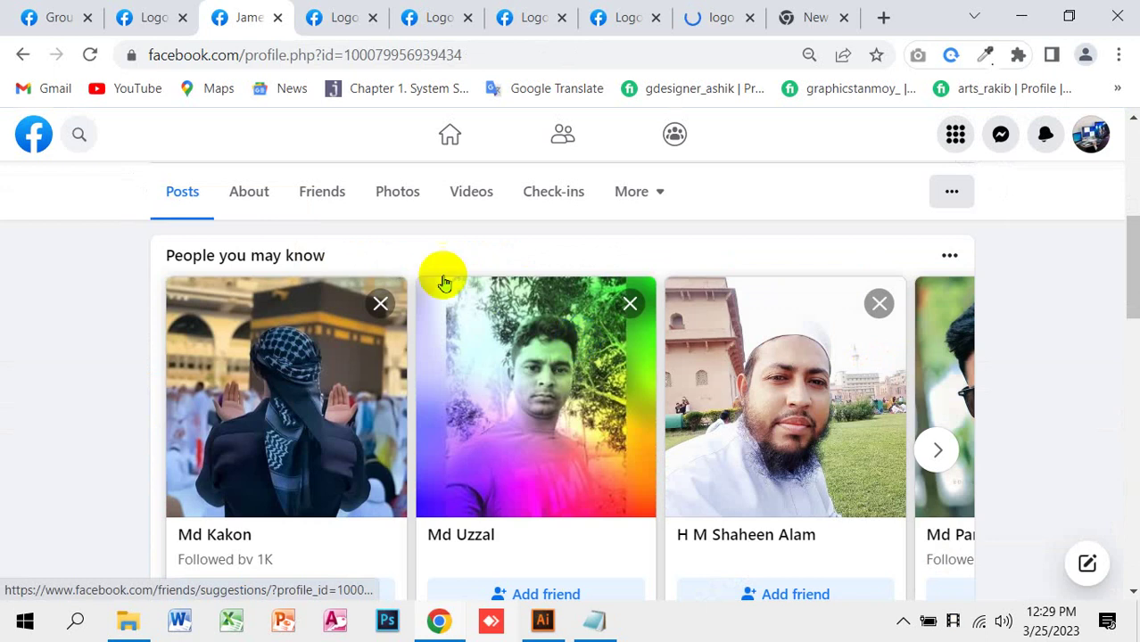
left_click(153, 20)
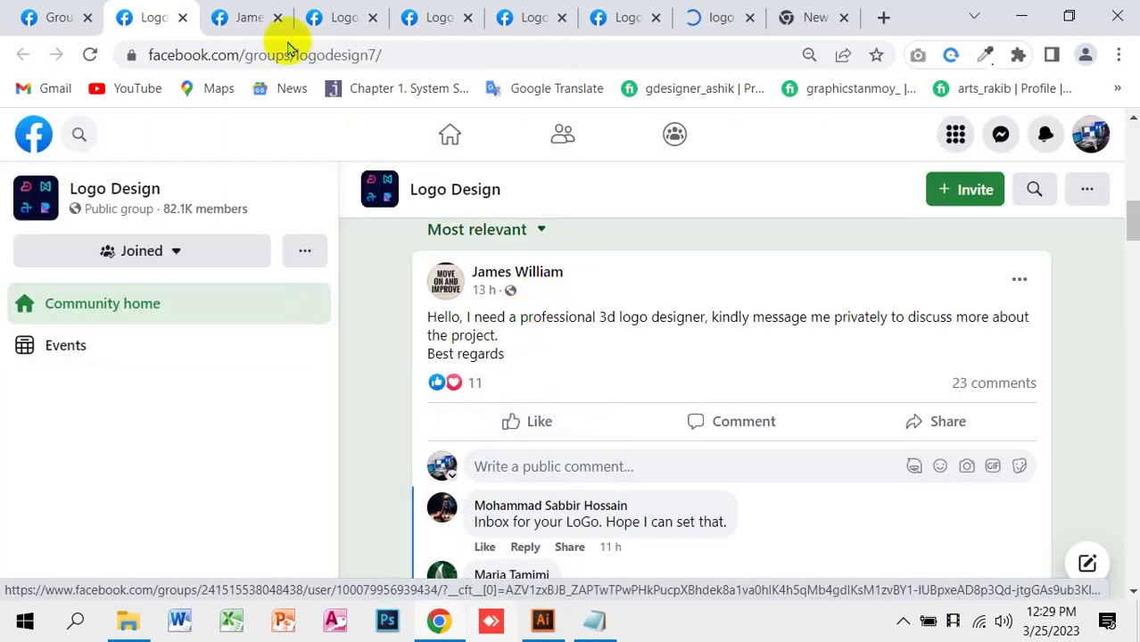
left_click(240, 18)
scroll(370, 339, "up", 5)
scroll(439, 392, "down", 2)
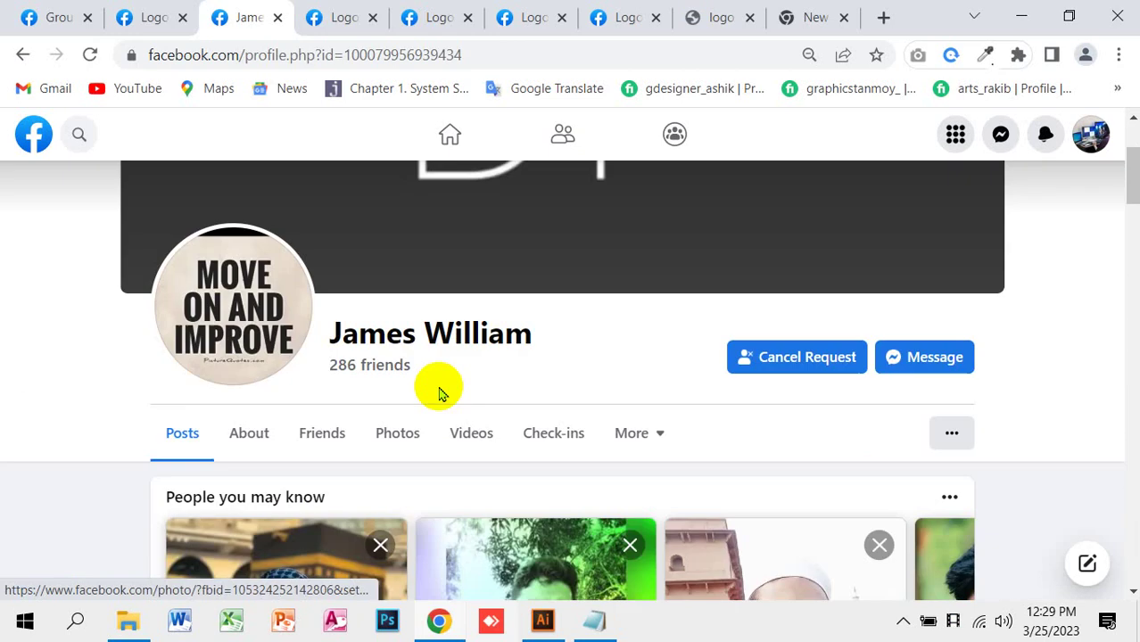
scroll(542, 356, "down", 4)
scroll(535, 353, "down", 6)
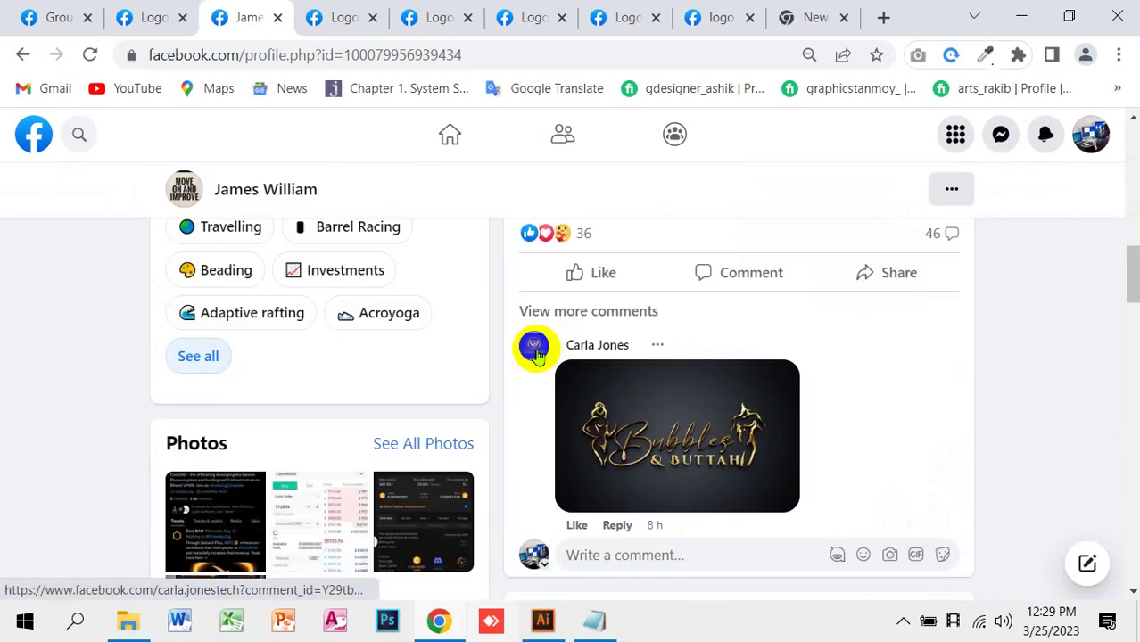
scroll(536, 353, "down", 2)
scroll(802, 412, "down", 4)
scroll(797, 428, "up", 6)
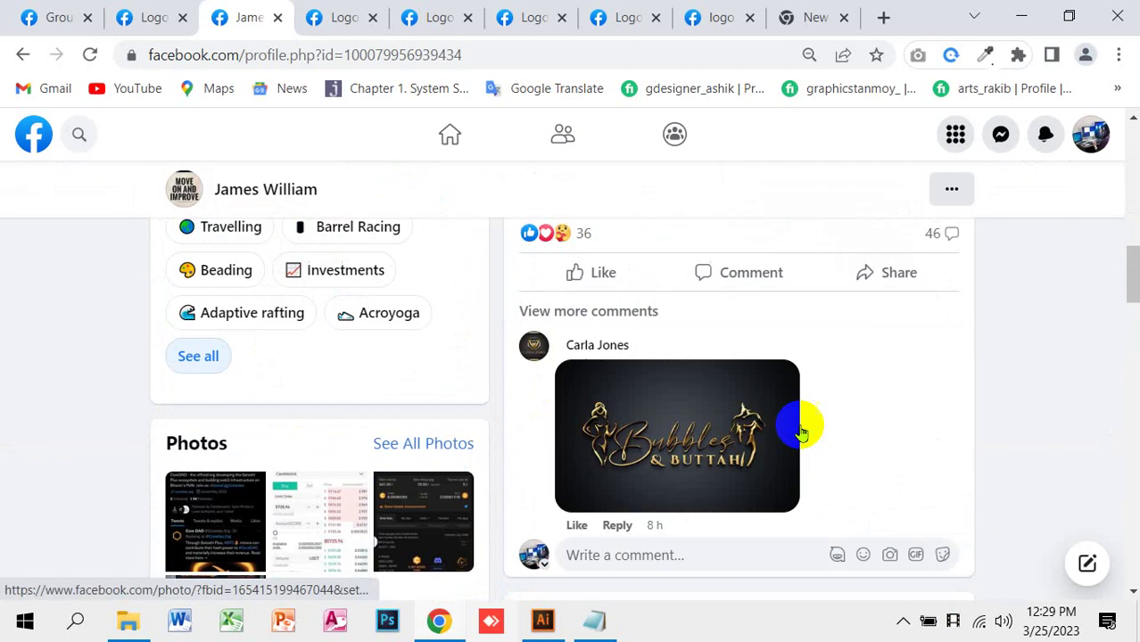
scroll(802, 429, "up", 8)
scroll(875, 412, "up", 3)
Step: Send the 3D-logo poster 'hey' and 'how are you' in Messenger, then close the chat
left_click(917, 341)
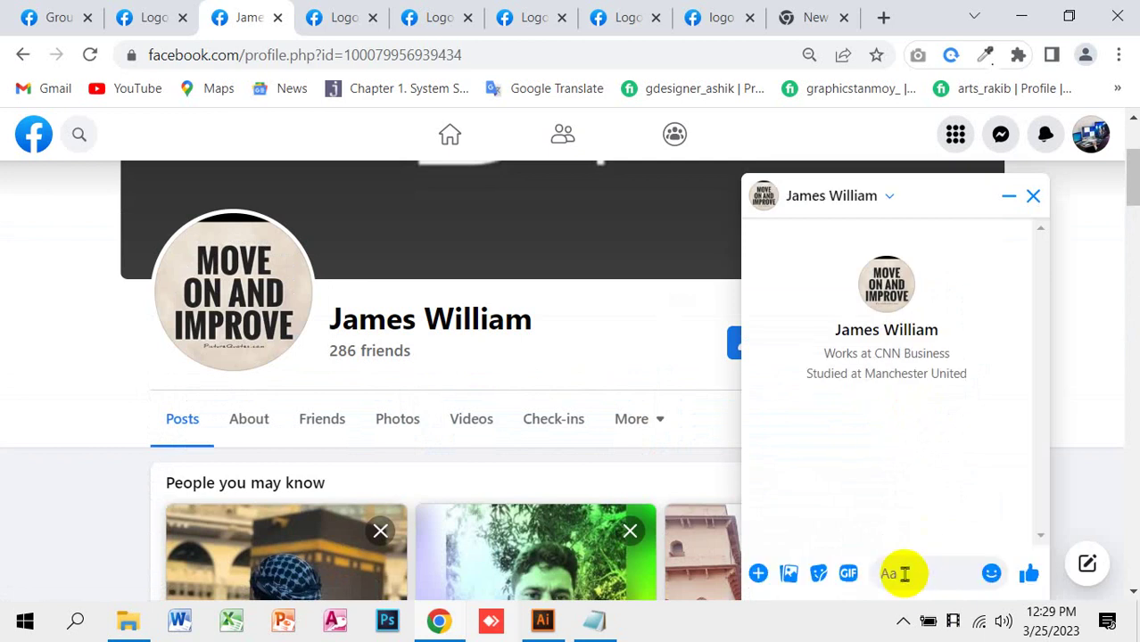
type("hey")
key("Return")
type("how")
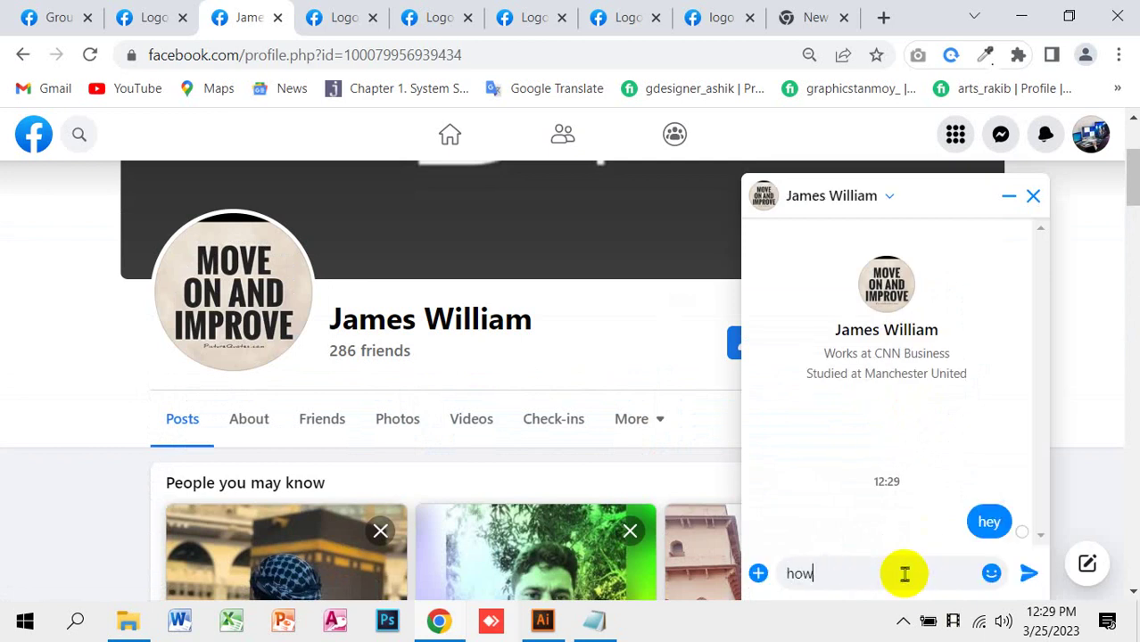
type(" are you")
key("Return")
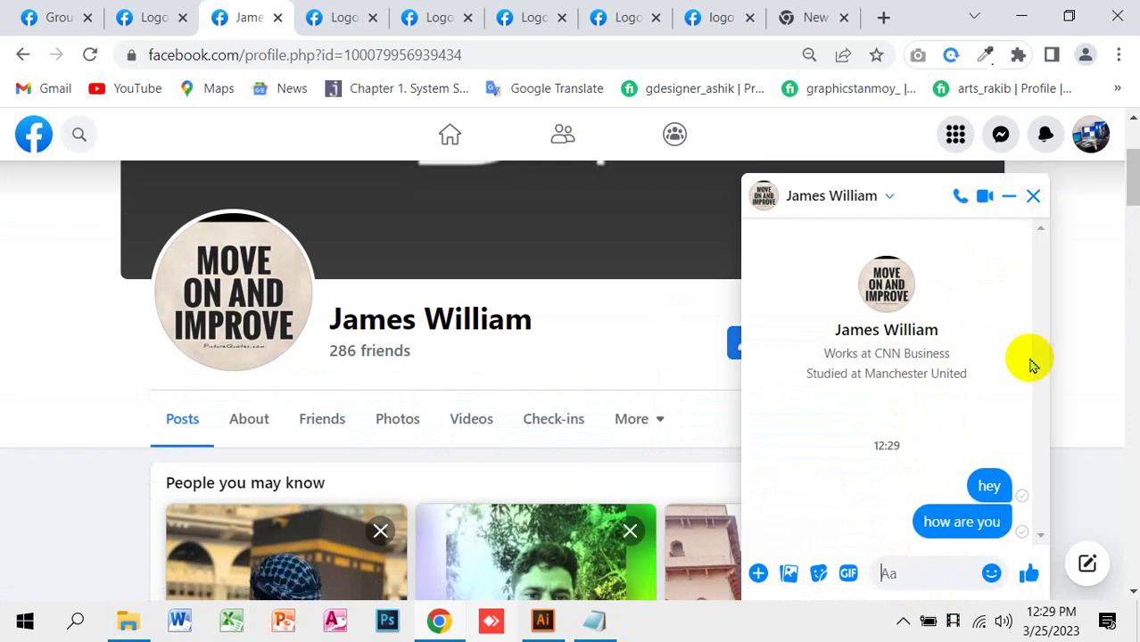
left_click(1032, 195)
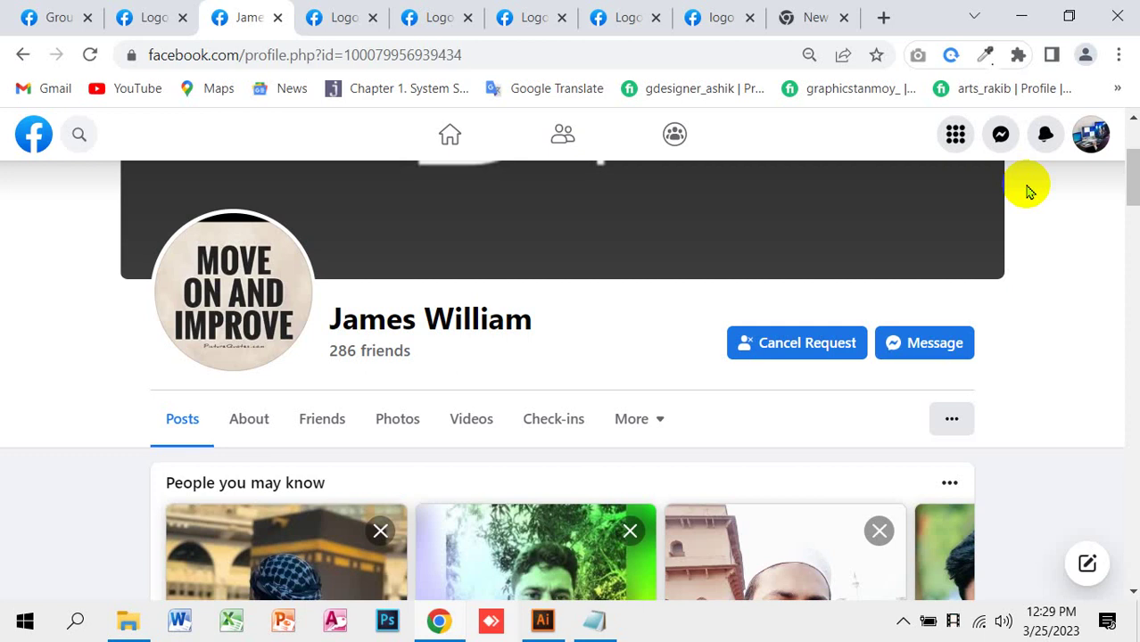
Step: Look over the poster's profile, briefly selecting the profile name and scrolling through the page
left_click_drag(540, 320, 312, 325)
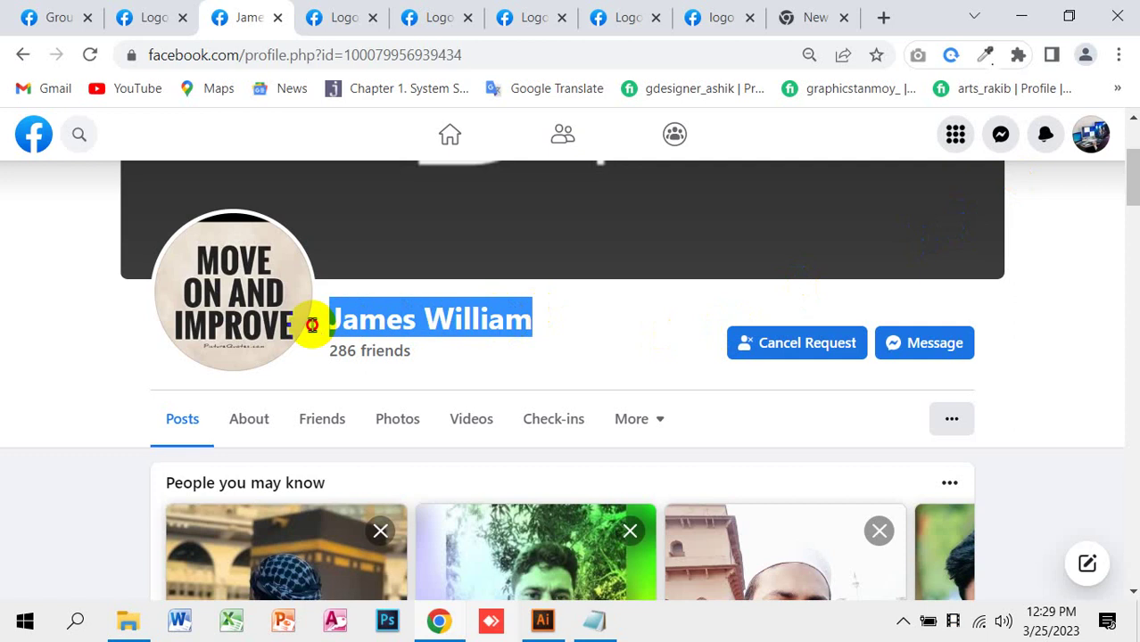
left_click(360, 327)
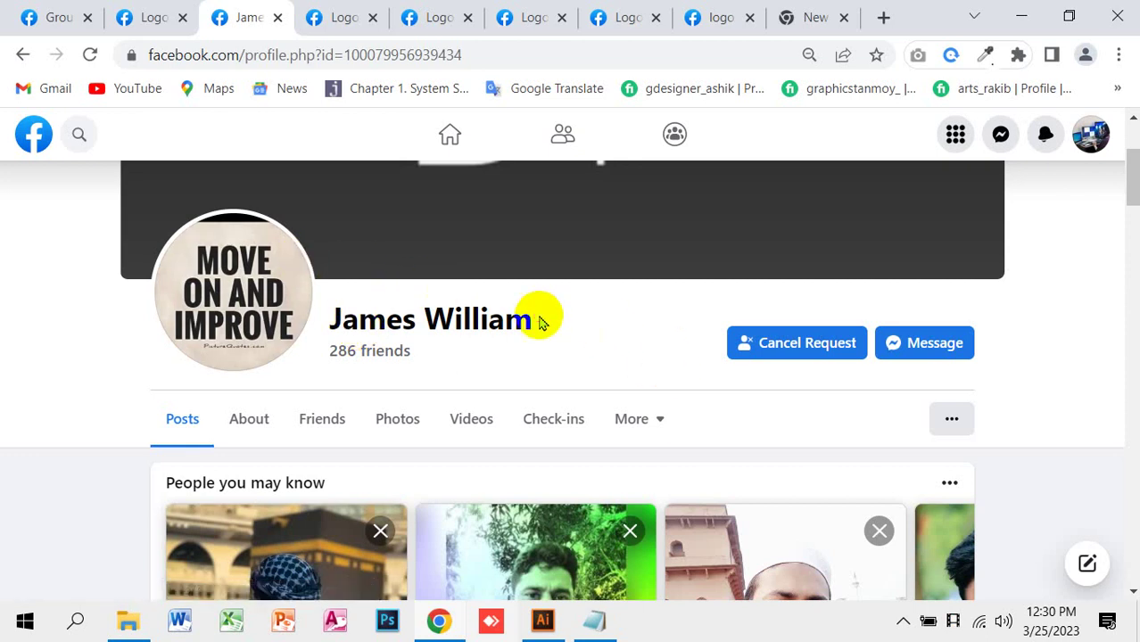
scroll(536, 318, "down", 3)
scroll(534, 317, "down", 2)
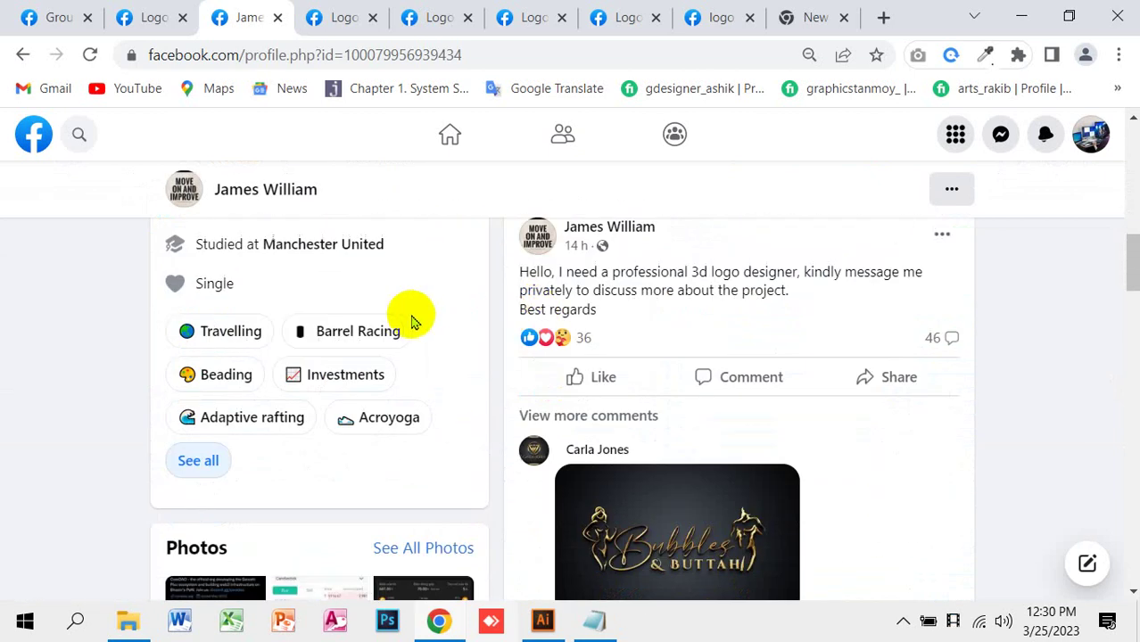
scroll(412, 321, "up", 1)
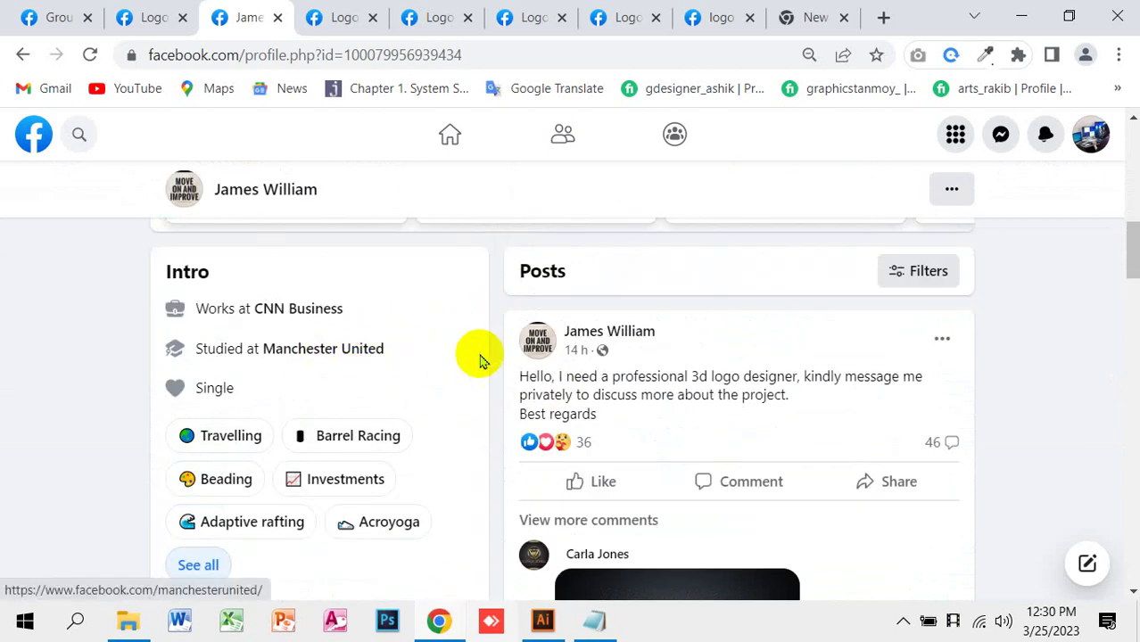
scroll(496, 350, "down", 2)
scroll(499, 348, "up", 2)
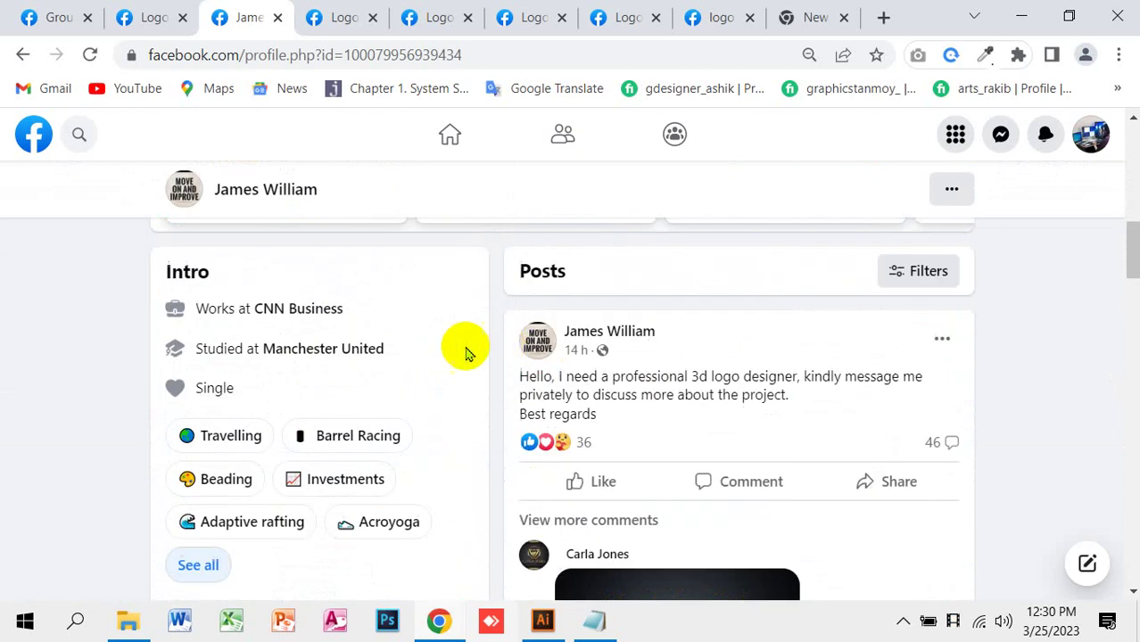
scroll(433, 372, "down", 1)
scroll(489, 382, "down", 2)
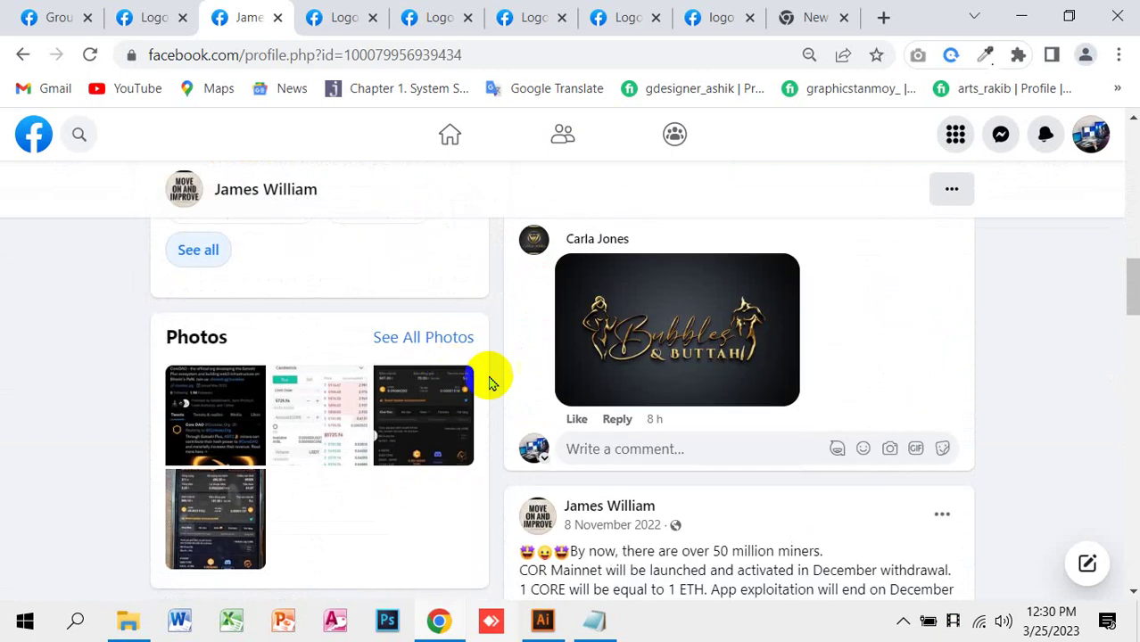
scroll(571, 375, "down", 1)
scroll(673, 376, "up", 2)
scroll(678, 379, "up", 3)
scroll(682, 381, "down", 1)
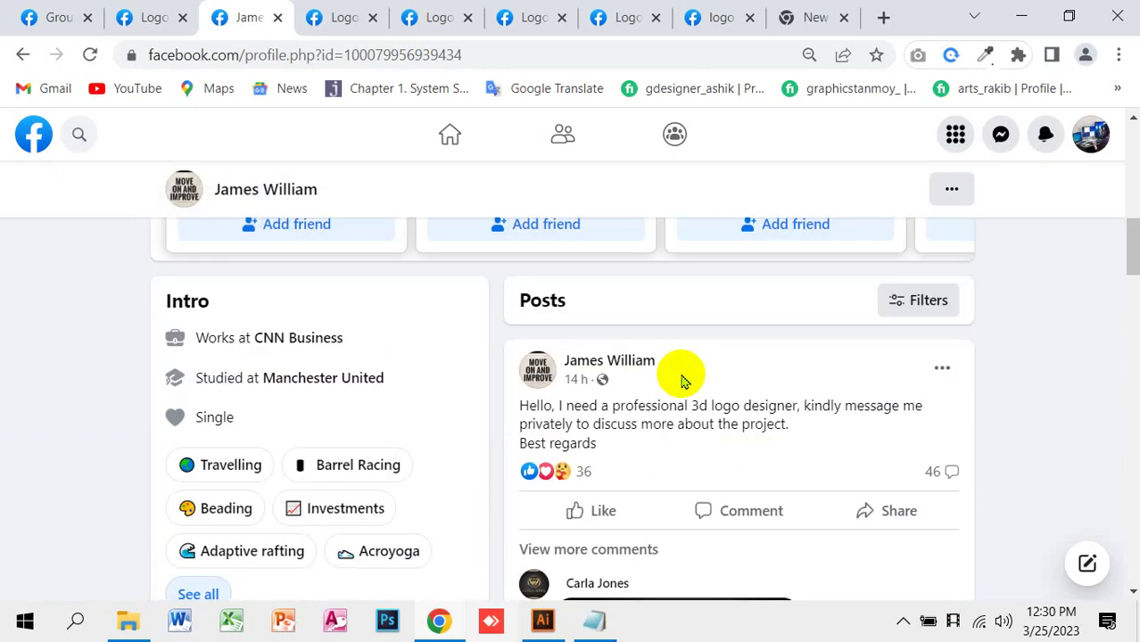
scroll(682, 381, "down", 2)
scroll(693, 386, "down", 4)
scroll(839, 382, "up", 7)
scroll(943, 470, "up", 2)
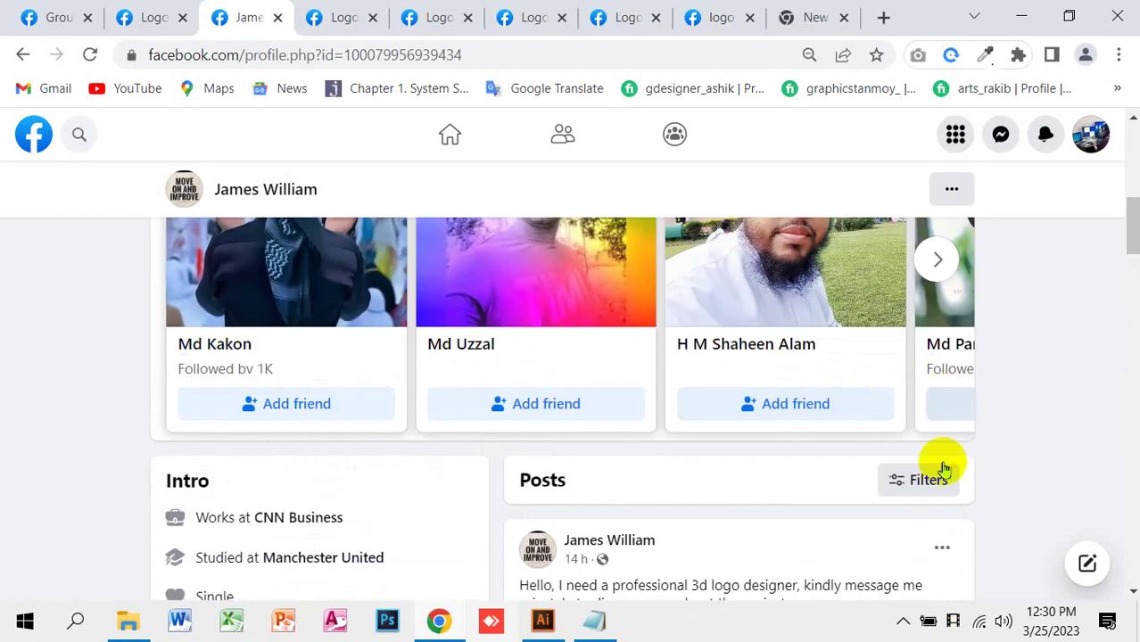
scroll(937, 455, "up", 3)
scroll(941, 500, "up", 3)
scroll(937, 473, "down", 2)
Step: Check the poster's About details, then go back to their Posts tab
left_click(951, 429)
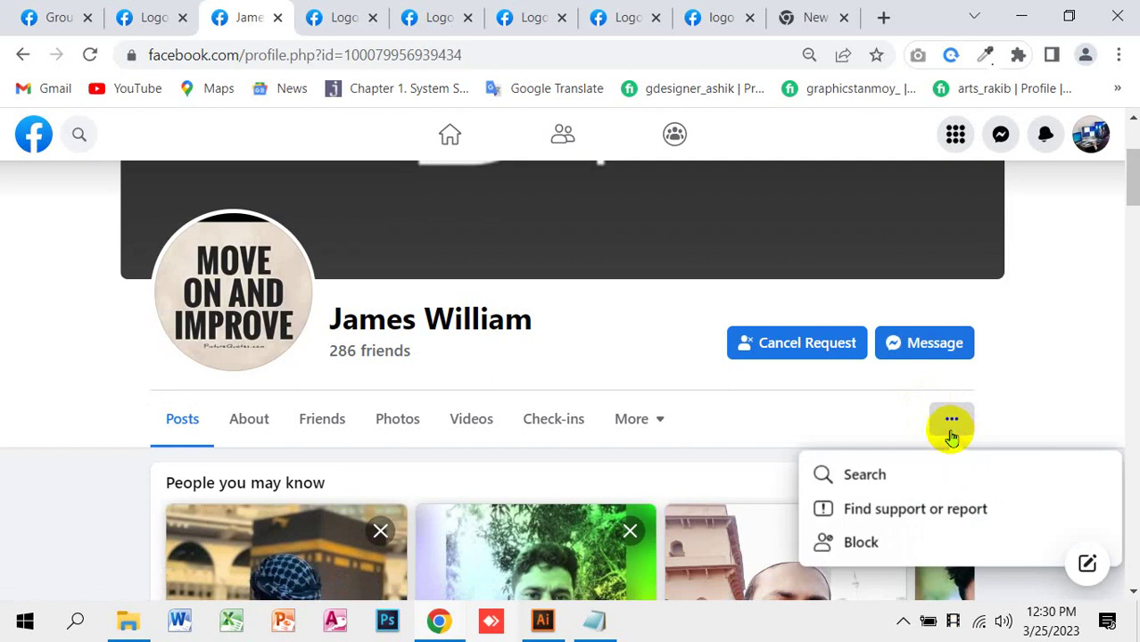
left_click(247, 412)
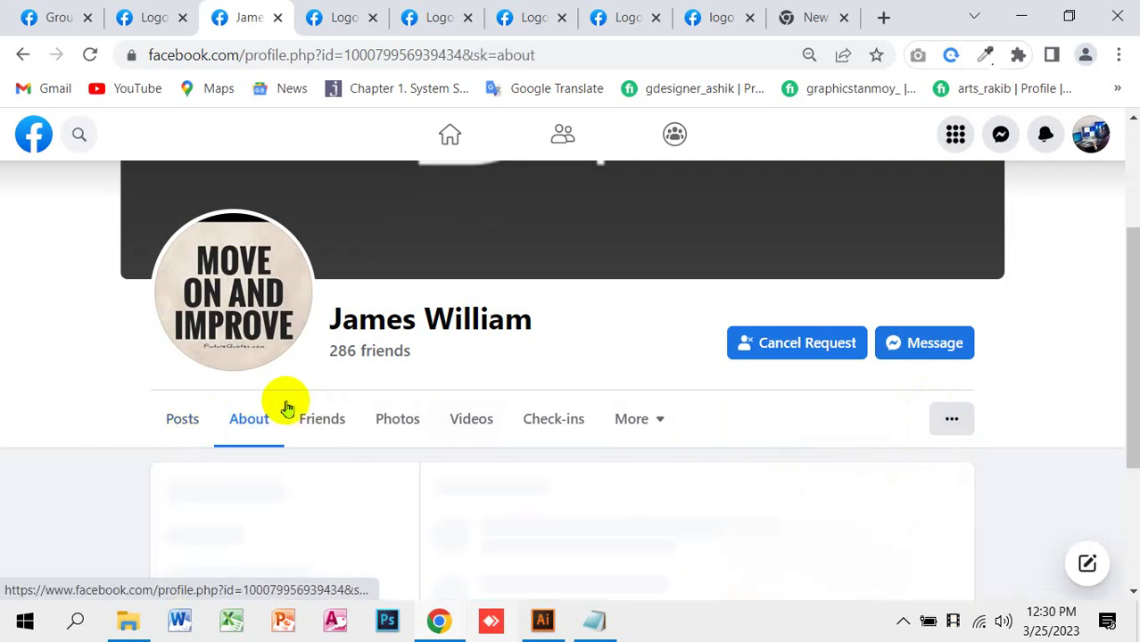
scroll(407, 326, "up", 3)
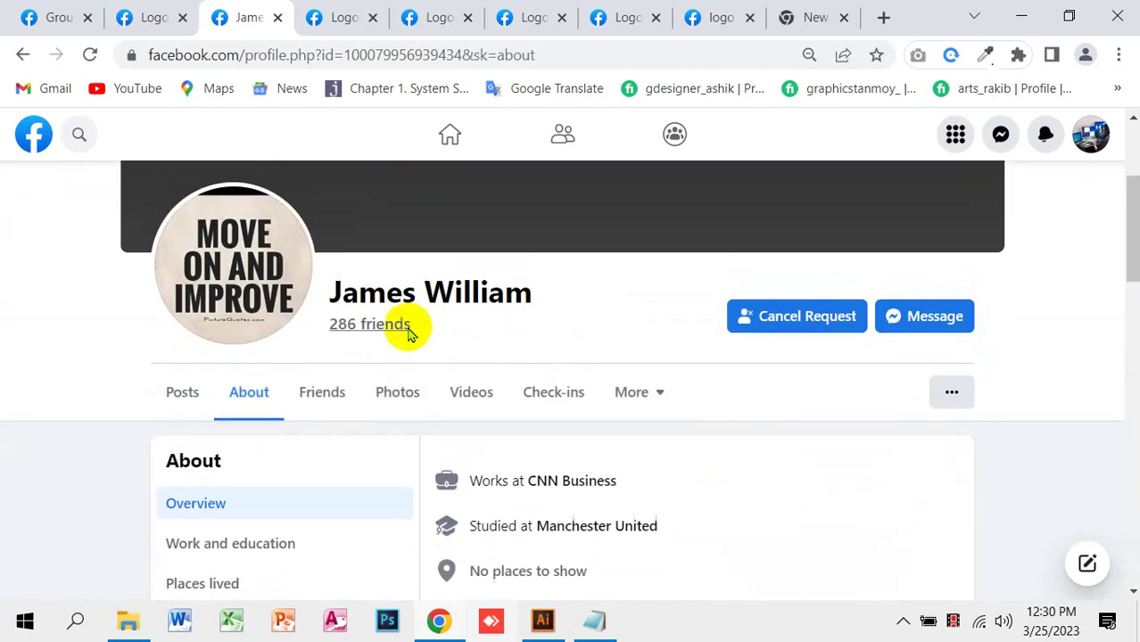
left_click(174, 399)
Step: Scroll the Posts tab to the '3d logo designer' request and like it
scroll(482, 337, "down", 5)
scroll(606, 348, "down", 5)
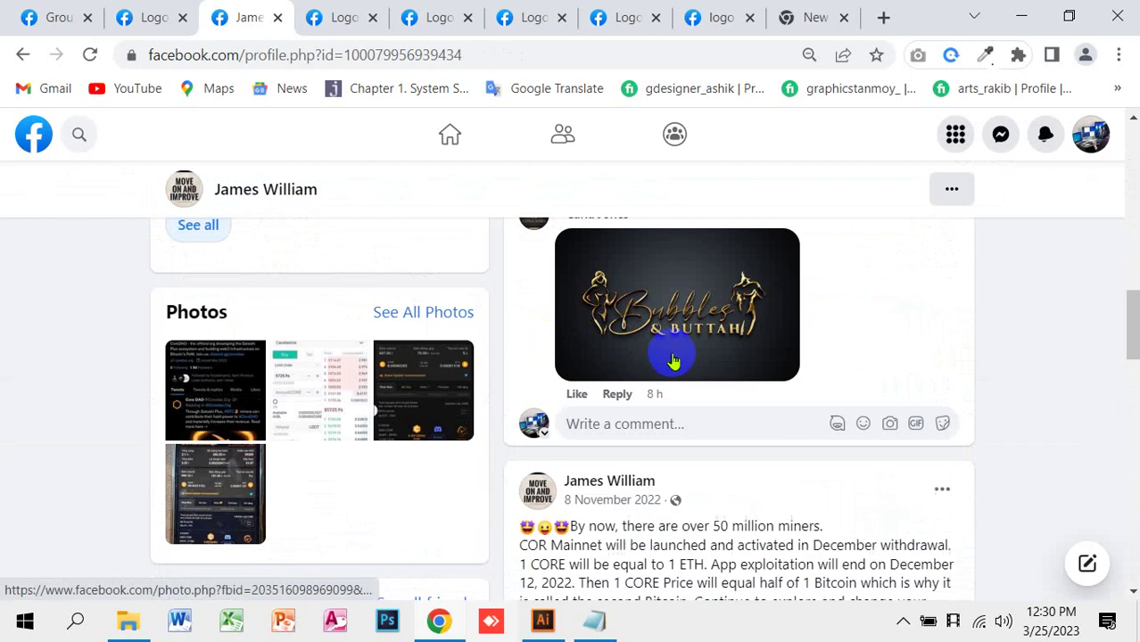
scroll(671, 353, "up", 3)
scroll(678, 304, "down", 2)
scroll(724, 277, "down", 5)
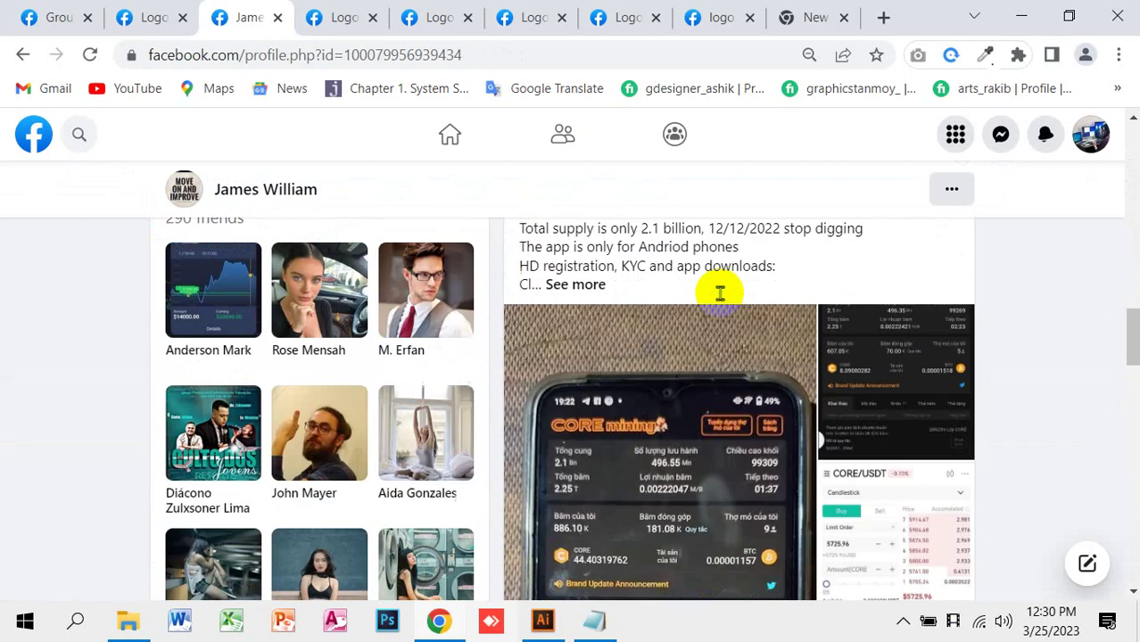
scroll(720, 294, "down", 3)
scroll(725, 301, "down", 5)
scroll(695, 336, "down", 2)
scroll(687, 418, "down", 5)
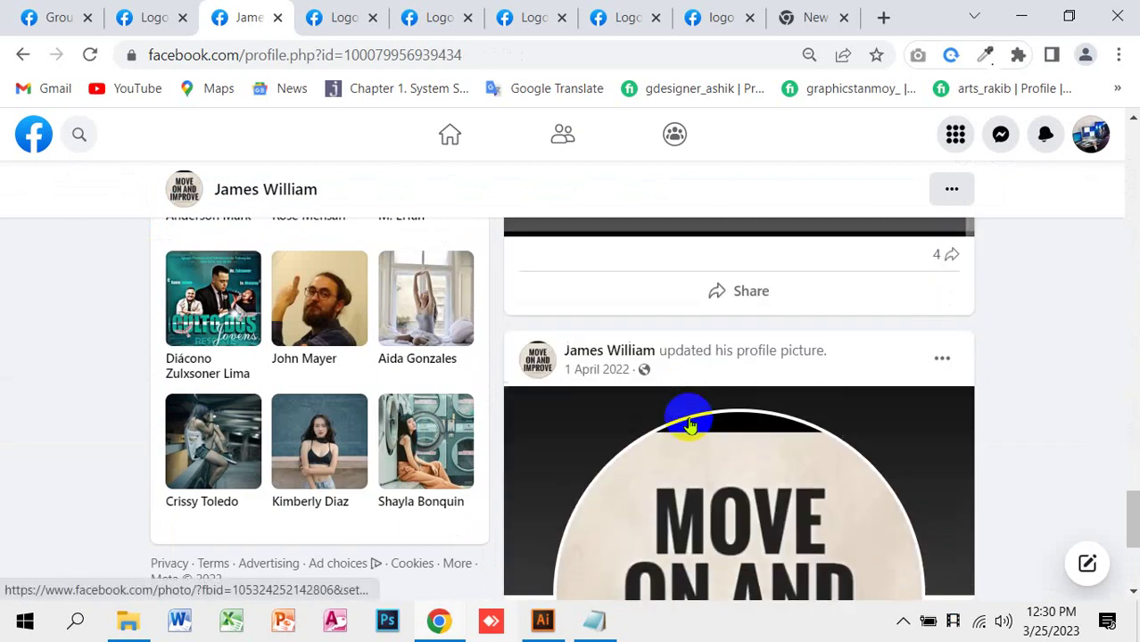
scroll(689, 426, "down", 3)
scroll(683, 407, "up", 15)
scroll(687, 382, "down", 3)
scroll(687, 382, "down", 3)
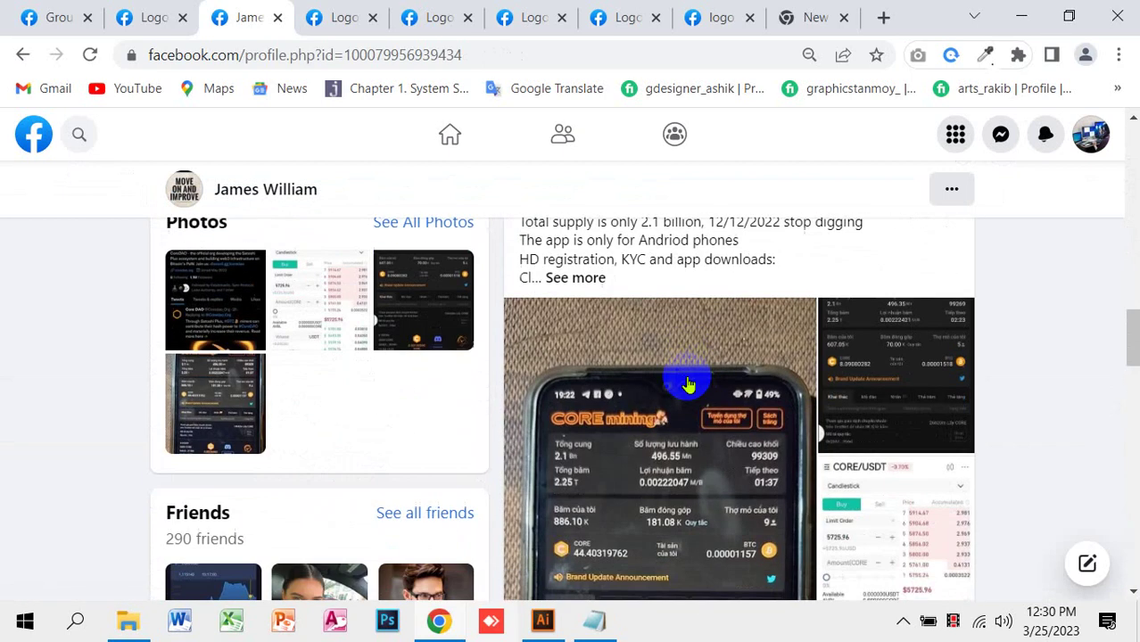
scroll(687, 383, "down", 5)
scroll(603, 408, "up", 5)
scroll(596, 406, "up", 3)
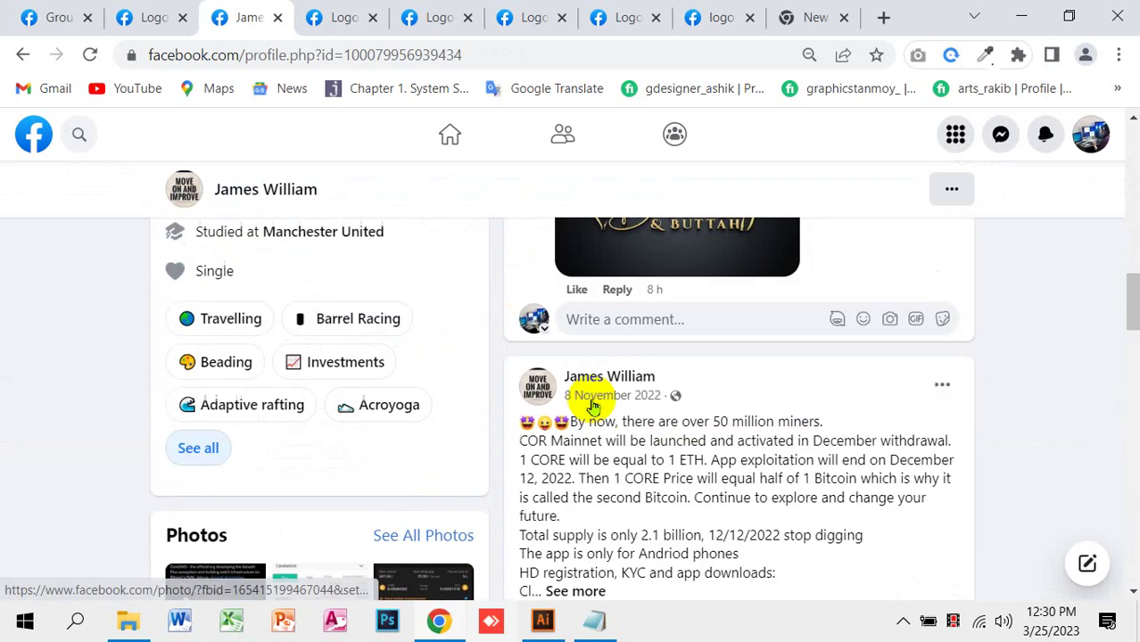
scroll(591, 339, "up", 5)
left_click(591, 455)
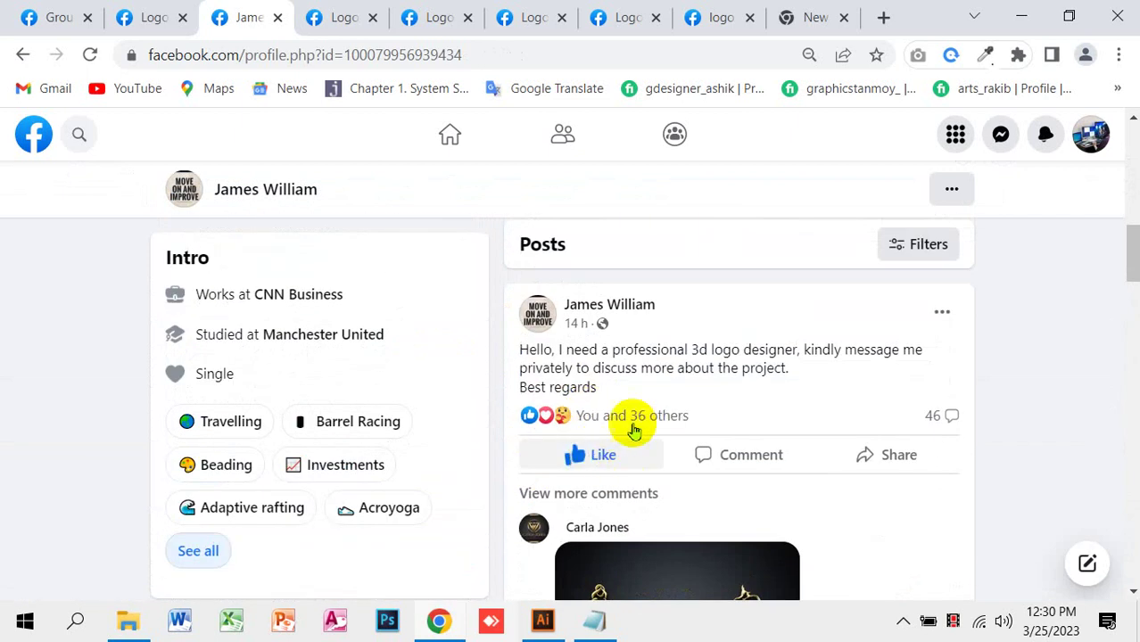
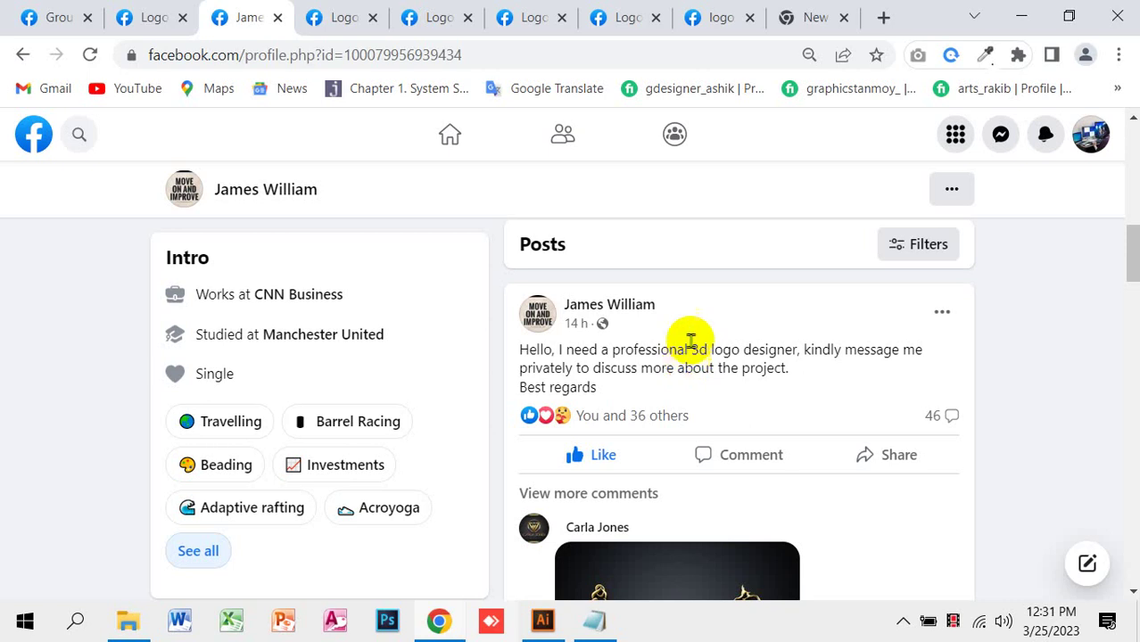
Step: Highlight and reread the end of the educational NGO logo request post
left_click_drag(805, 377, 587, 366)
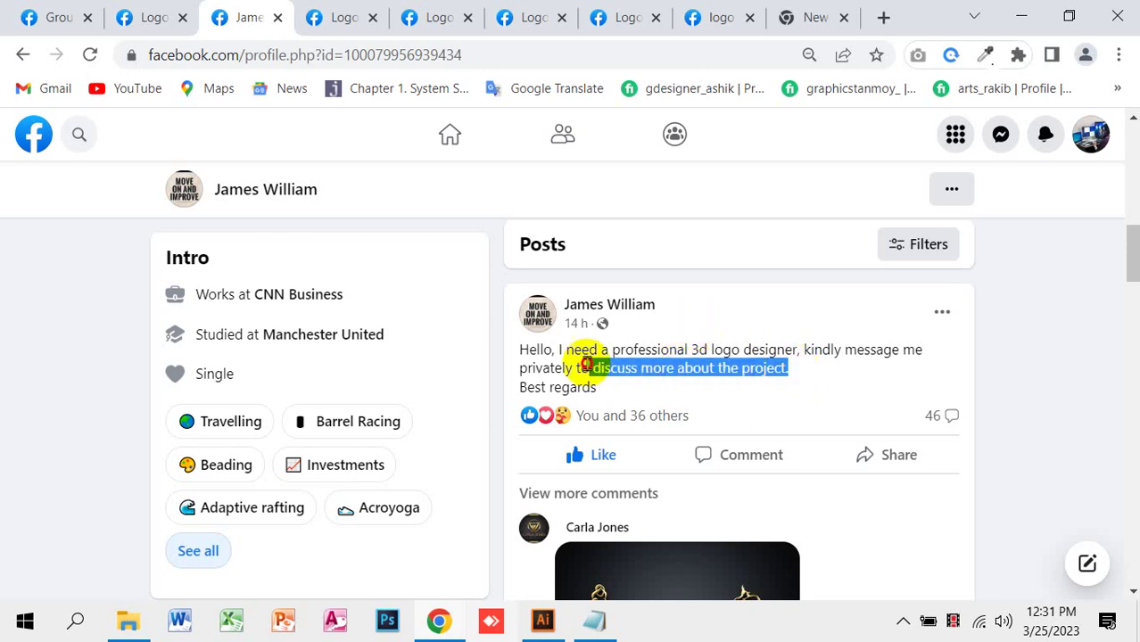
left_click(586, 366)
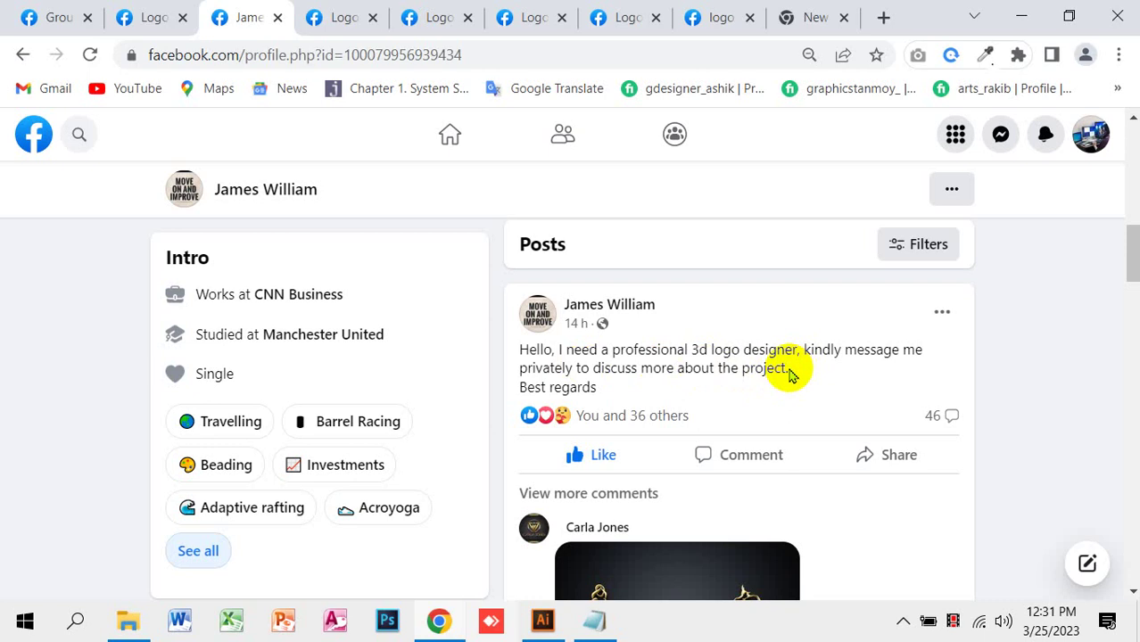
scroll(790, 375, "up", 2)
scroll(967, 255, "up", 5)
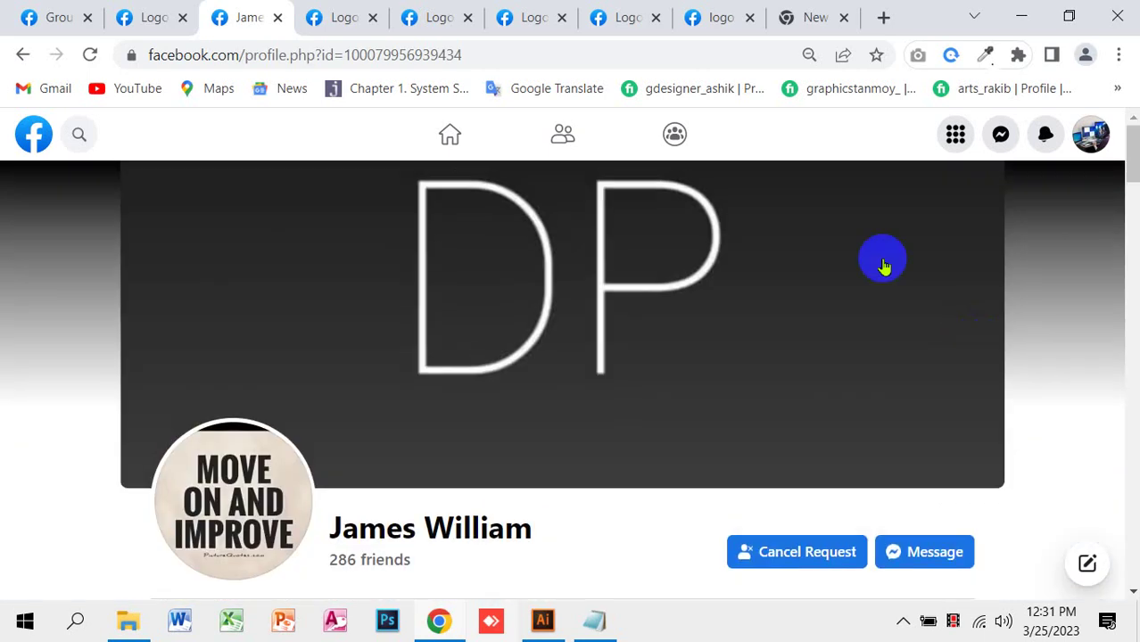
scroll(847, 234, "down", 5)
scroll(742, 272, "down", 2)
scroll(666, 336, "down", 4)
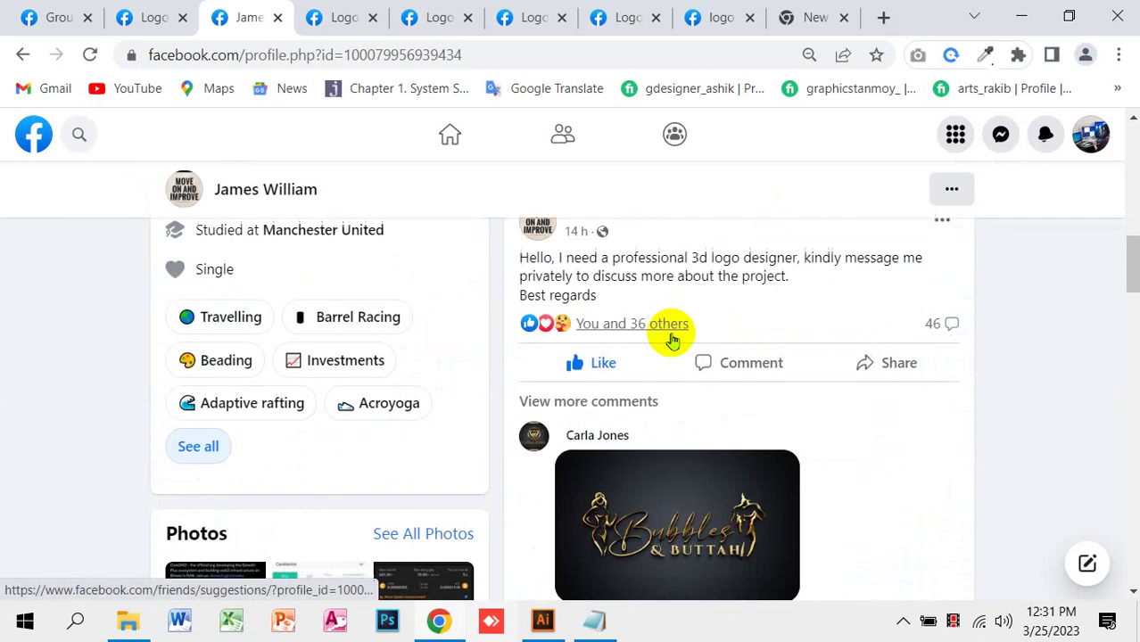
scroll(720, 407, "up", 4)
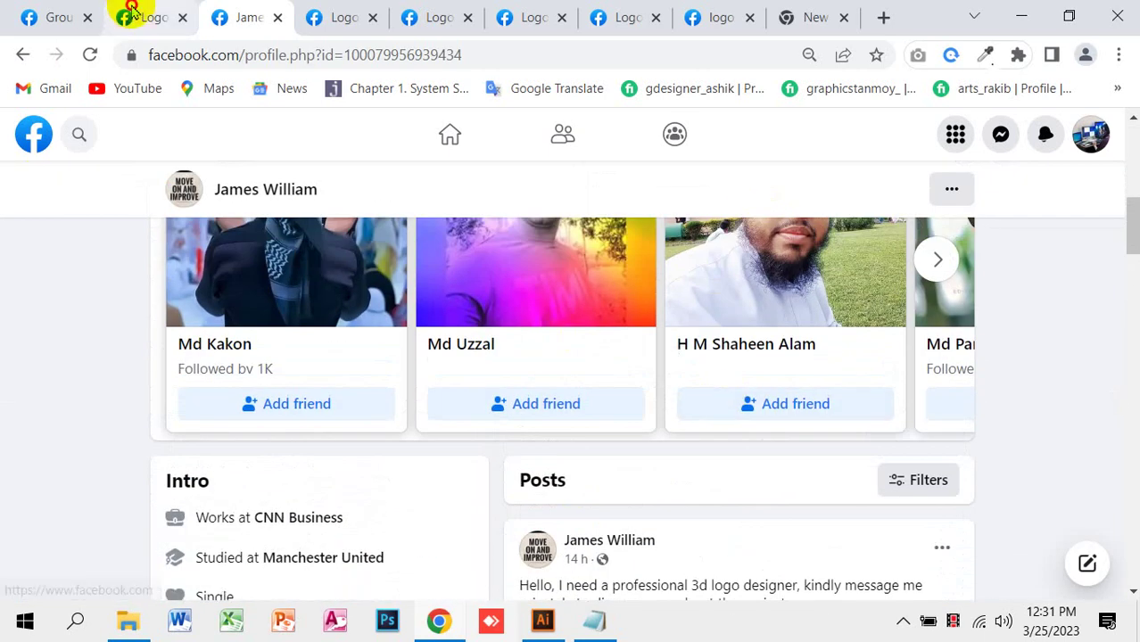
Step: From the Logo Design group, open the NGO logo requester's profile in a new tab
left_click(125, 15)
scroll(664, 364, "down", 4)
scroll(668, 364, "down", 3)
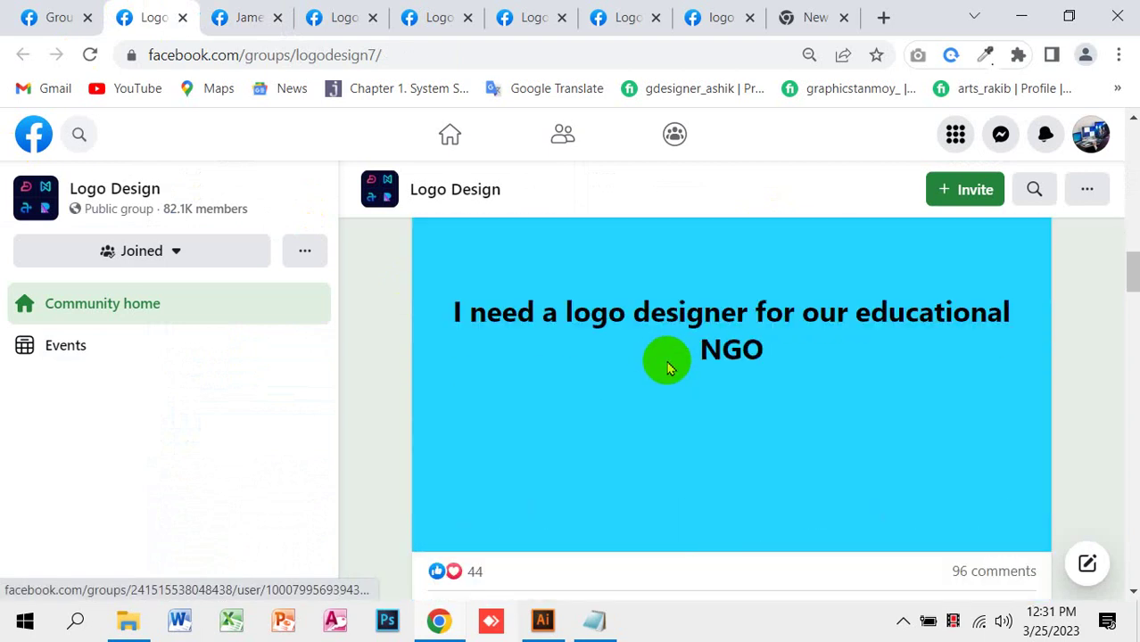
scroll(683, 387, "up", 1)
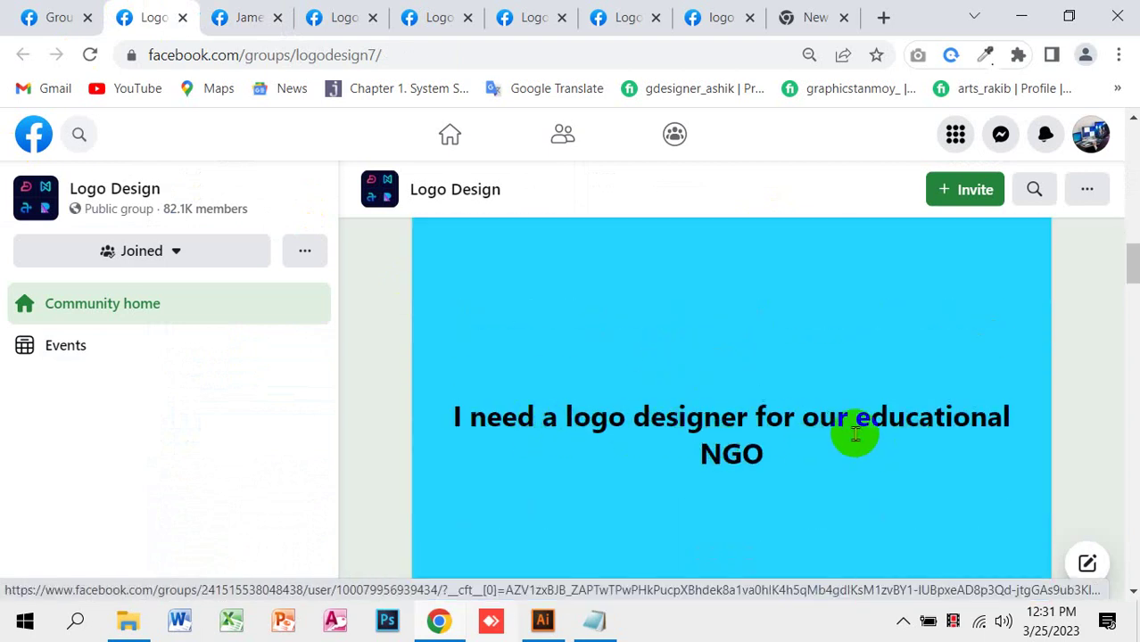
scroll(790, 455, "up", 1)
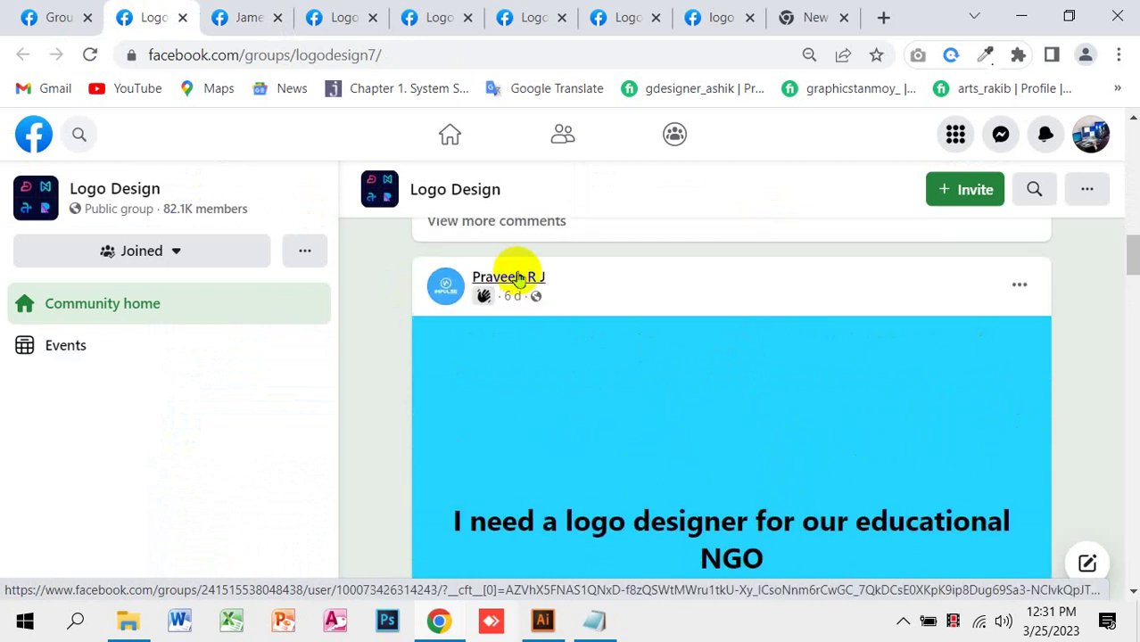
mouse_move(509, 277)
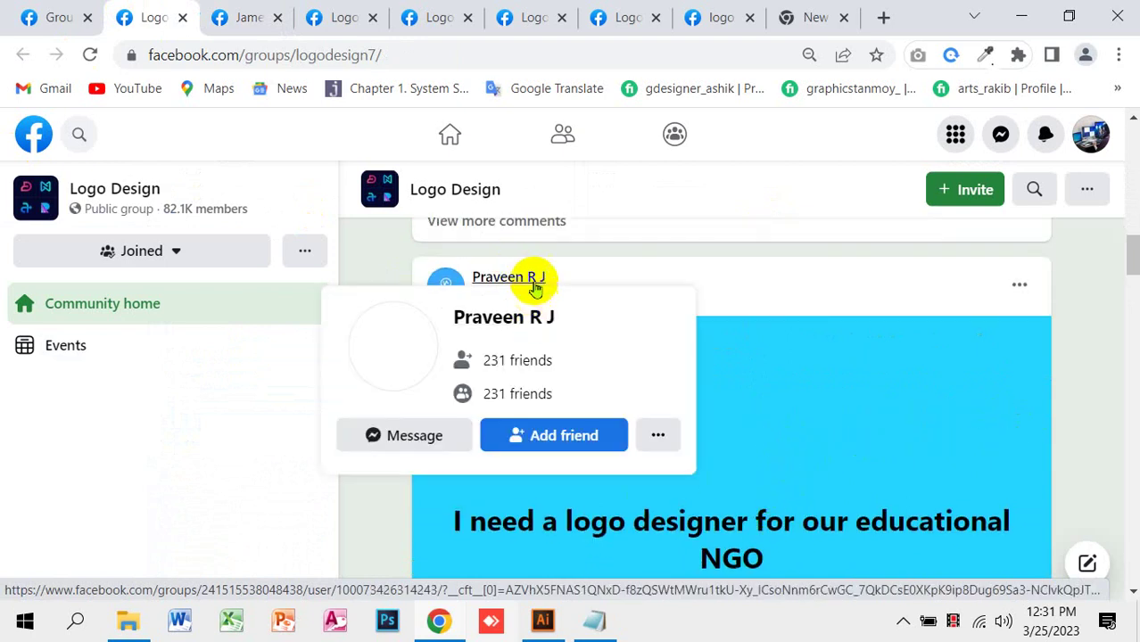
right_click(535, 283)
left_click(574, 291)
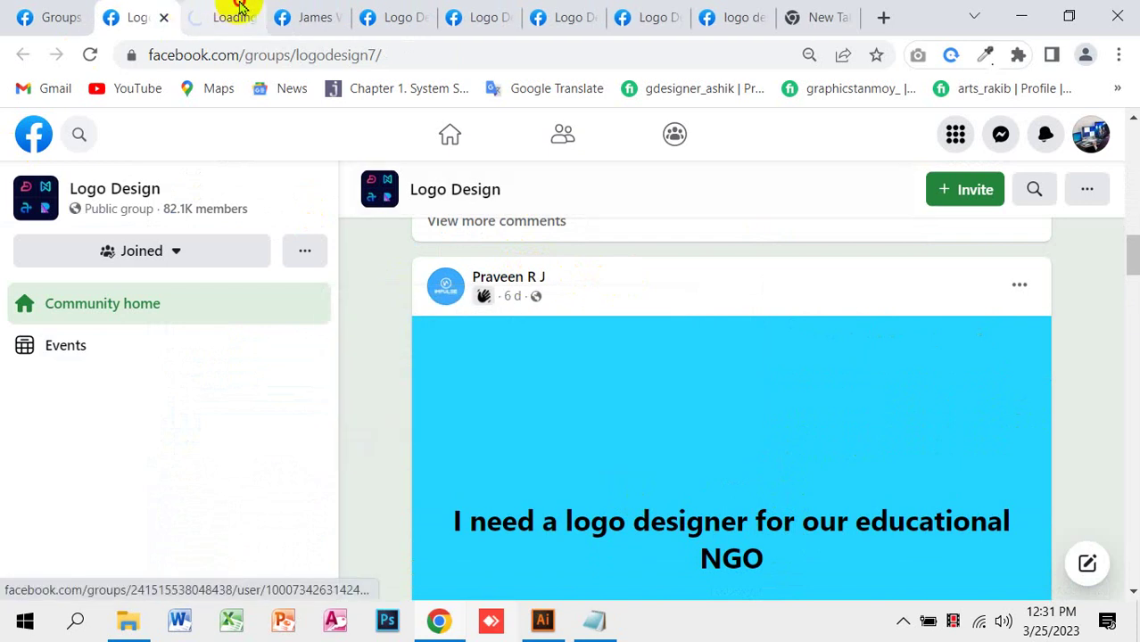
left_click(237, 13)
Step: Return to the Logo Design group tab and scroll down to the Net Zero logo mockups
left_click(143, 17)
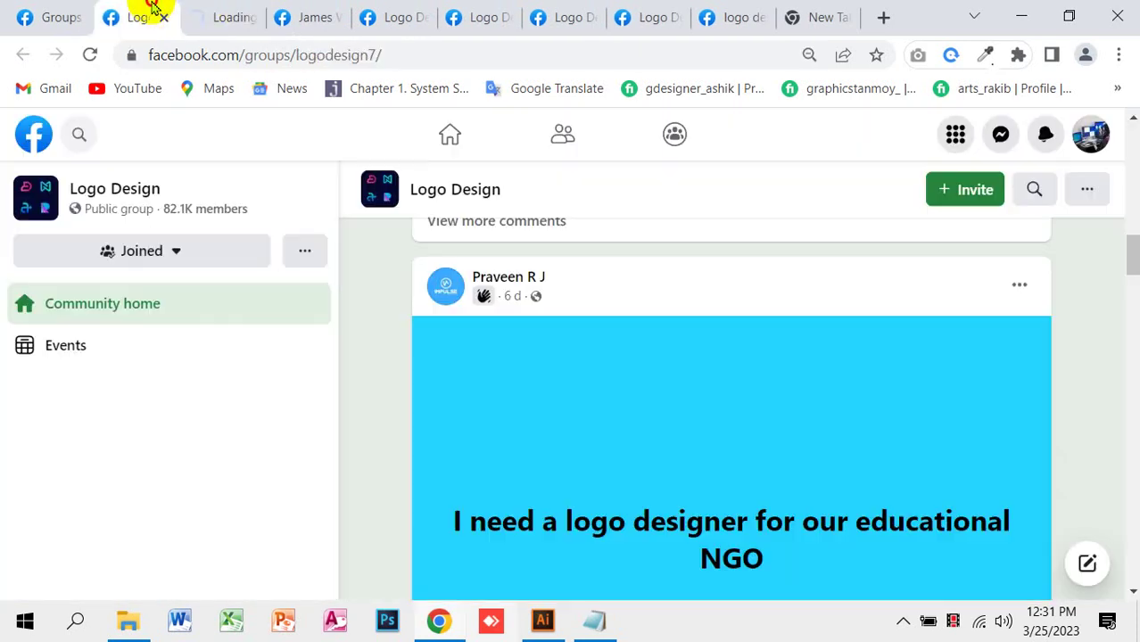
scroll(509, 310, "down", 2)
scroll(569, 428, "down", 3)
scroll(555, 402, "down", 3)
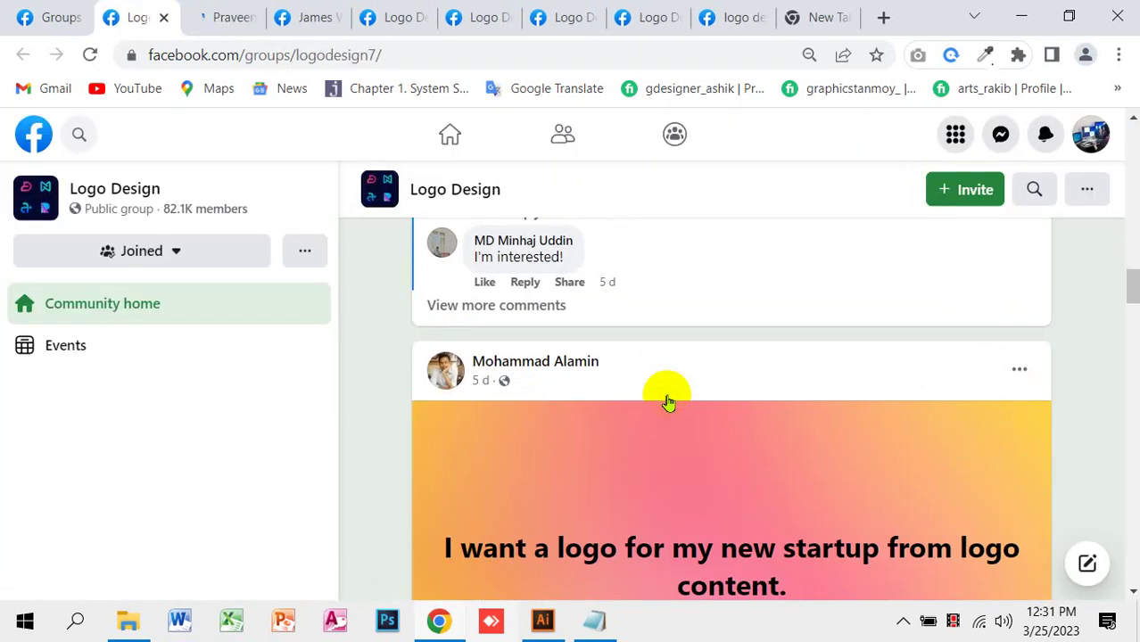
scroll(667, 400, "down", 3)
scroll(666, 399, "down", 3)
scroll(738, 394, "down", 4)
scroll(743, 397, "up", 2)
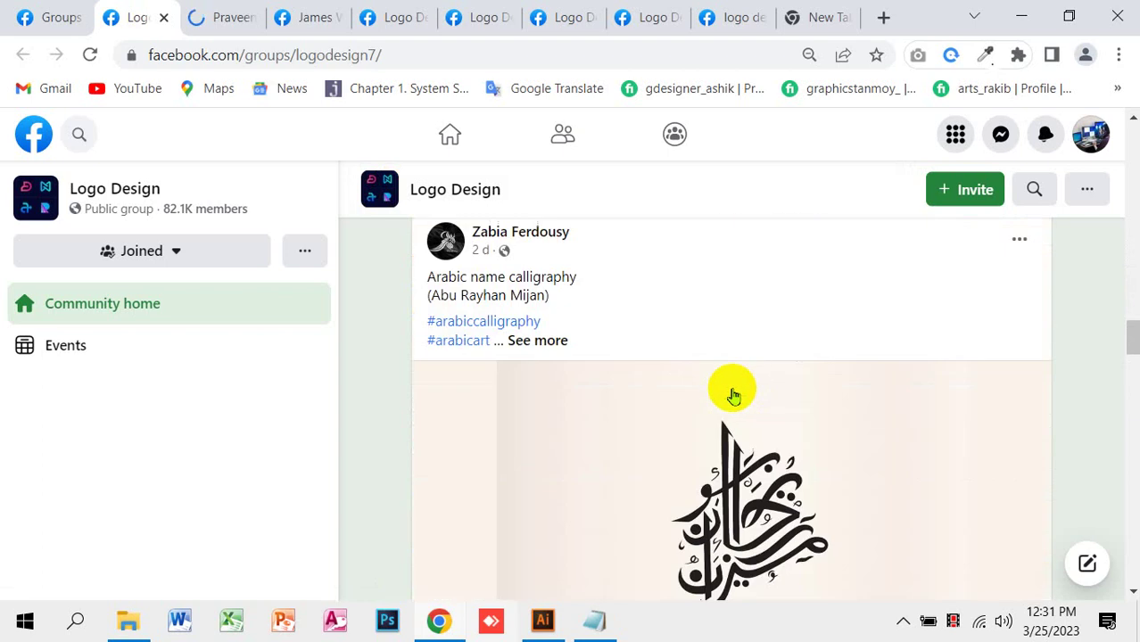
scroll(611, 377, "down", 1)
scroll(611, 379, "down", 4)
scroll(607, 384, "down", 5)
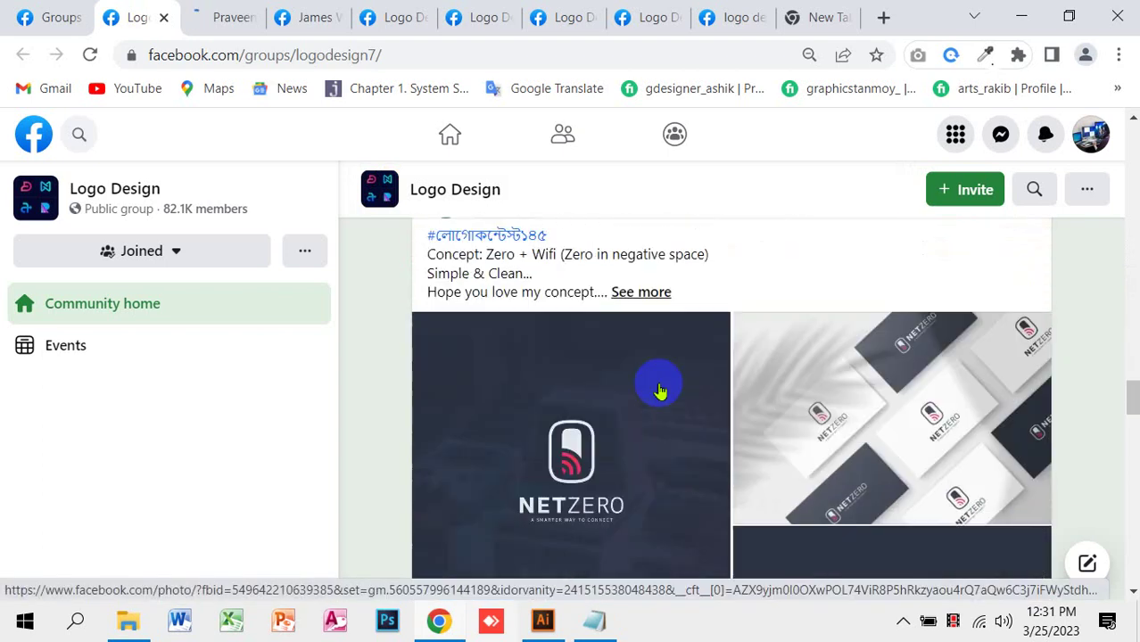
scroll(659, 392, "down", 2)
scroll(700, 400, "up", 1)
scroll(565, 321, "up", 2)
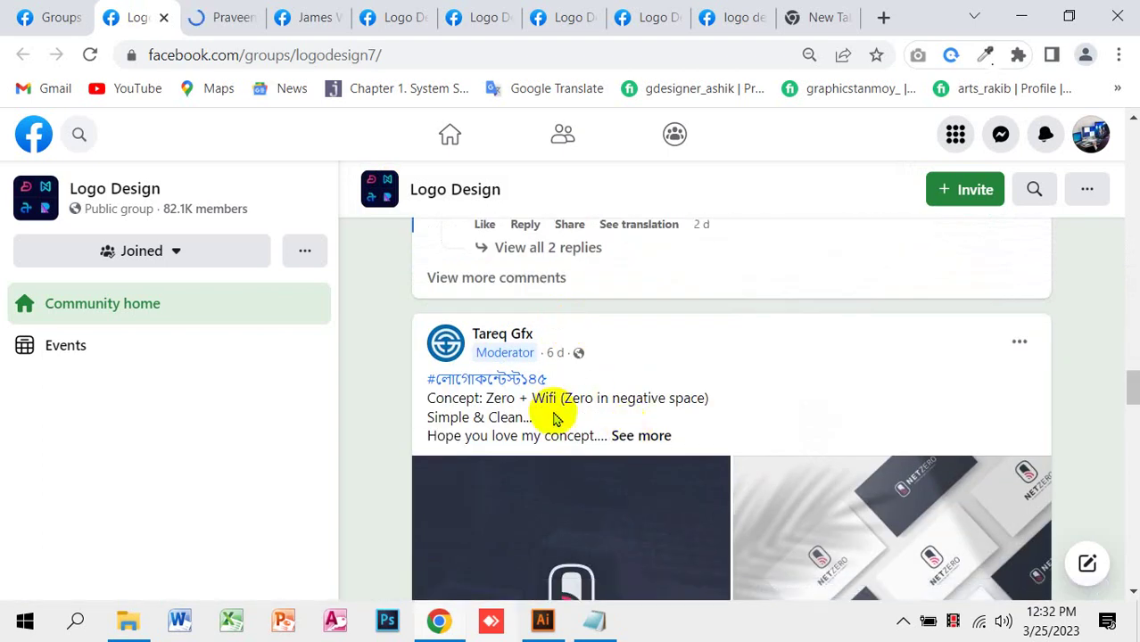
scroll(499, 357, "up", 4)
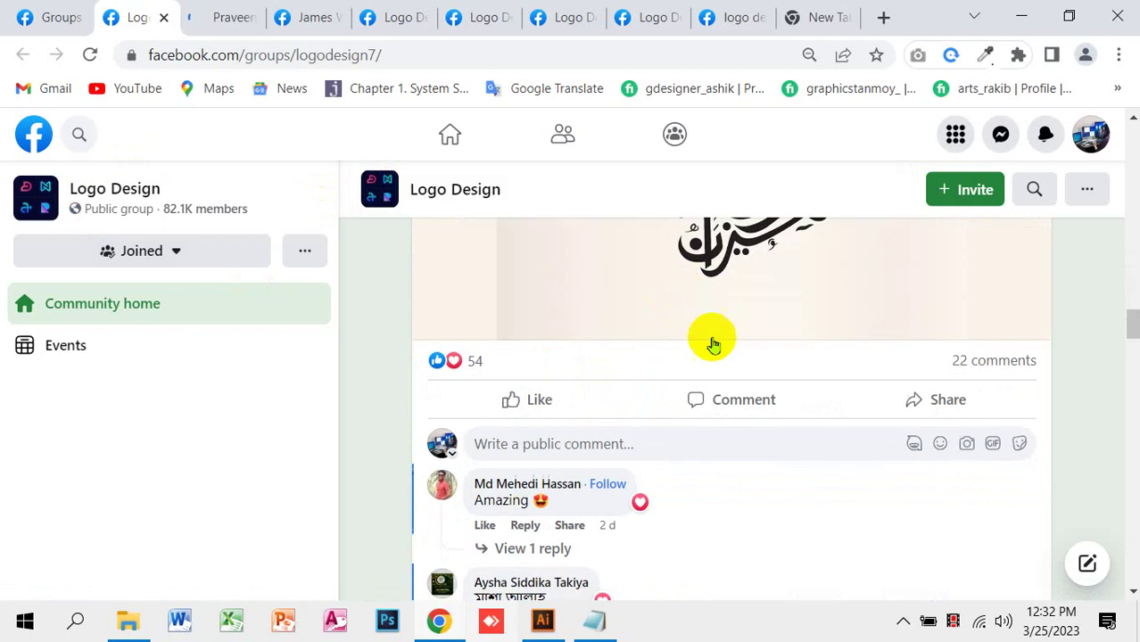
scroll(659, 382, "down", 5)
scroll(659, 382, "down", 4)
scroll(660, 382, "down", 4)
scroll(661, 389, "down", 3)
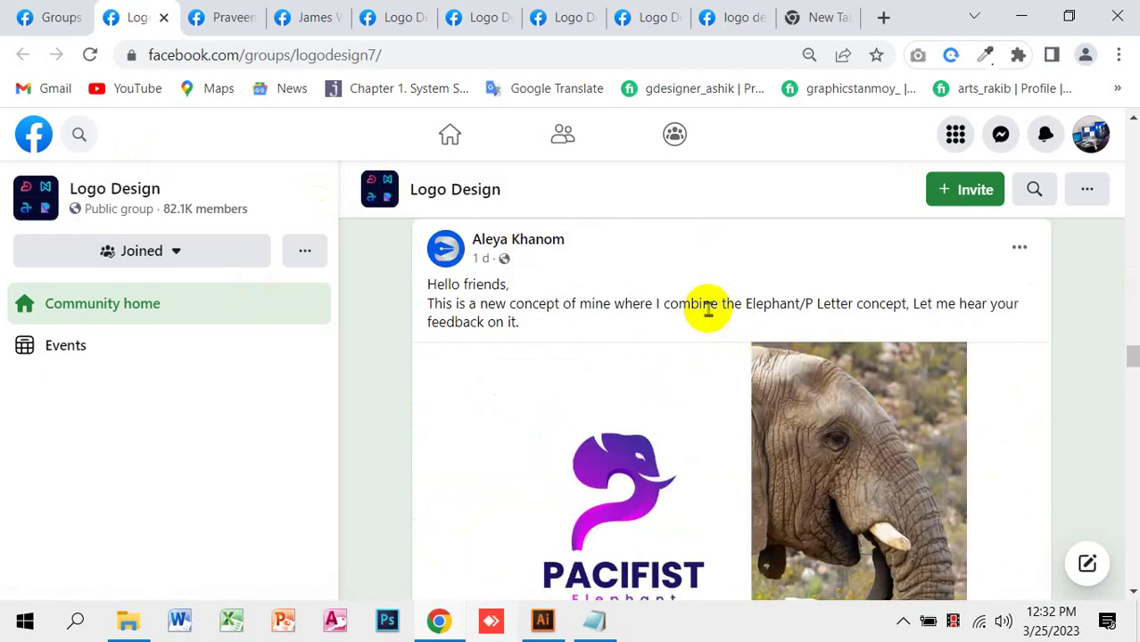
scroll(706, 308, "down", 2)
scroll(732, 321, "down", 2)
scroll(731, 332, "down", 2)
scroll(701, 335, "down", 3)
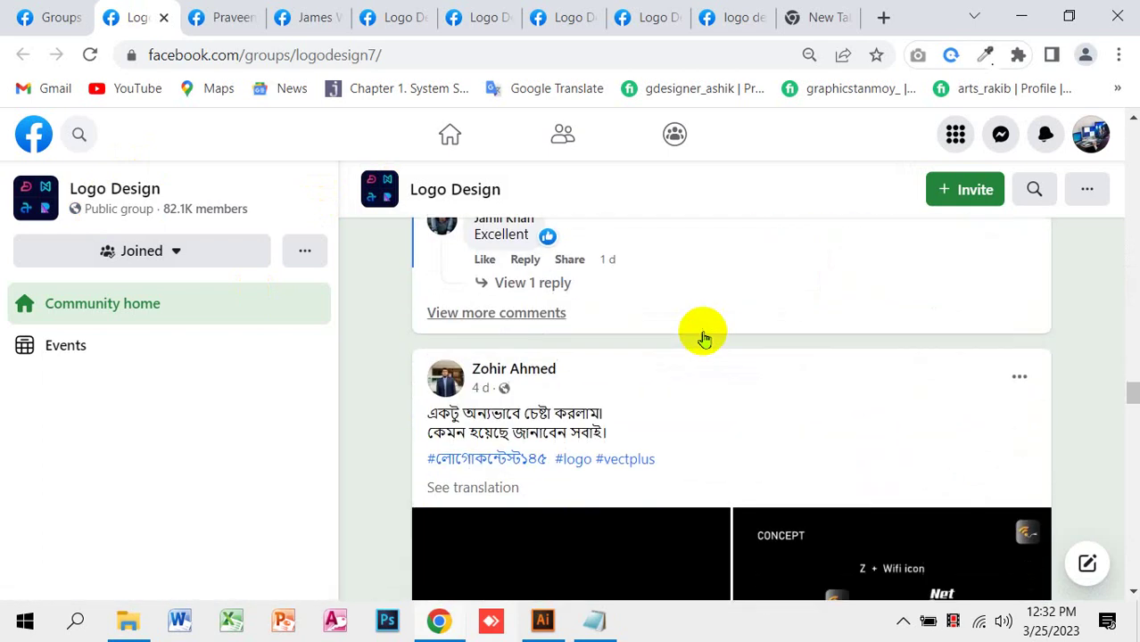
scroll(705, 336, "down", 2)
scroll(705, 338, "down", 1)
scroll(712, 340, "down", 3)
scroll(721, 347, "down", 3)
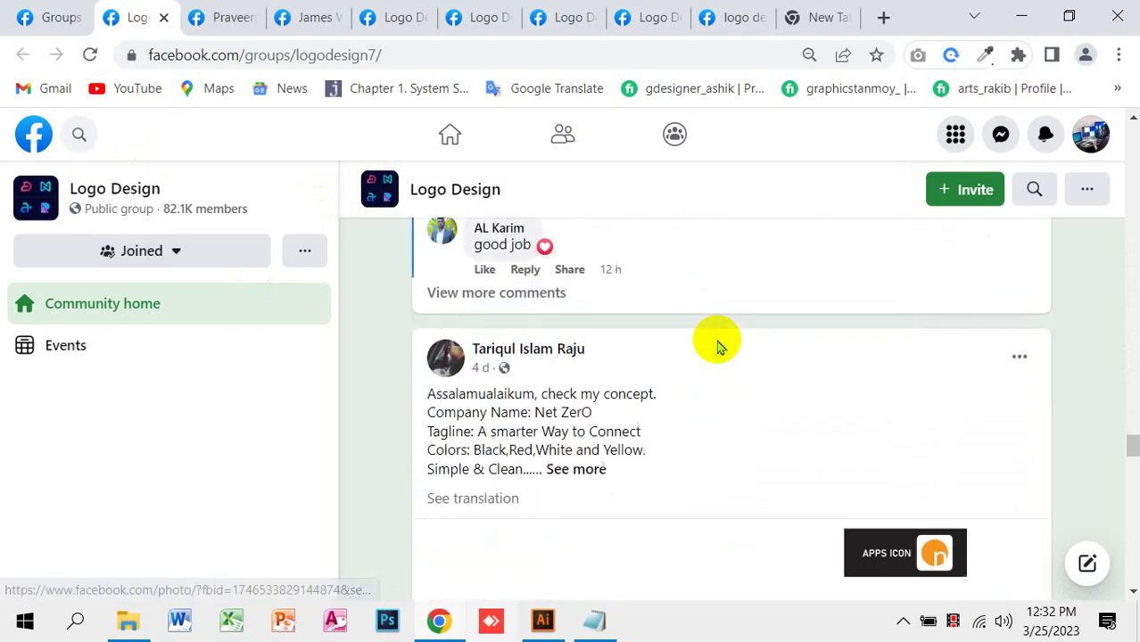
scroll(721, 346, "down", 3)
scroll(665, 348, "down", 3)
scroll(625, 348, "down", 2)
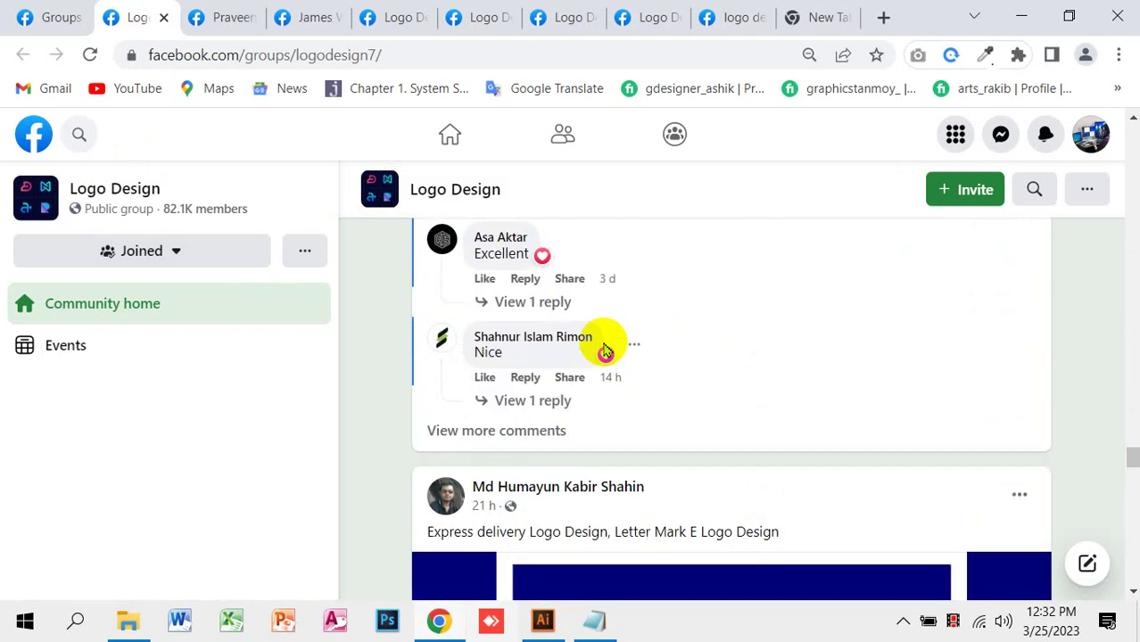
scroll(604, 346, "down", 2)
scroll(604, 348, "down", 1)
scroll(604, 350, "up", 1)
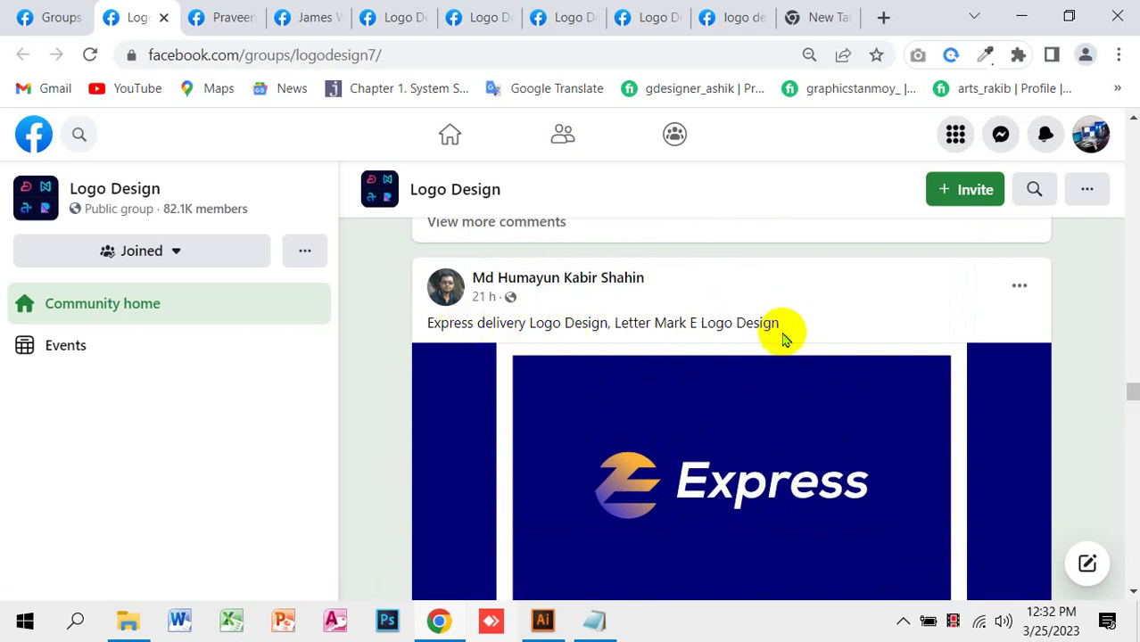
scroll(624, 360, "down", 2)
scroll(623, 359, "down", 3)
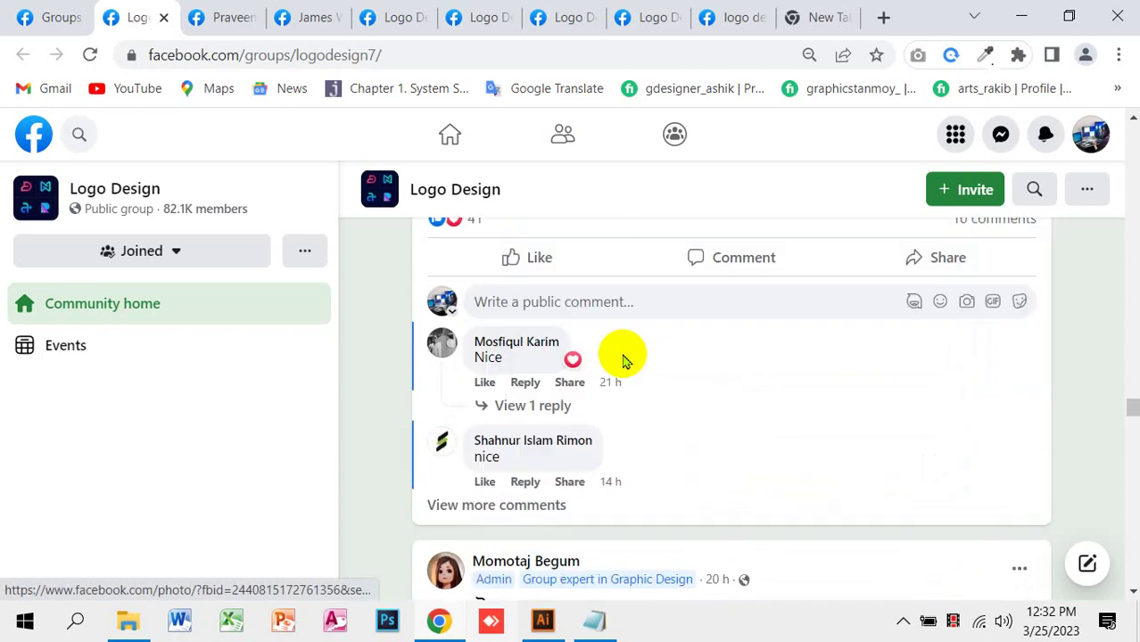
scroll(618, 357, "up", 7)
scroll(619, 367, "up", 4)
scroll(625, 371, "down", 4)
scroll(624, 344, "down", 4)
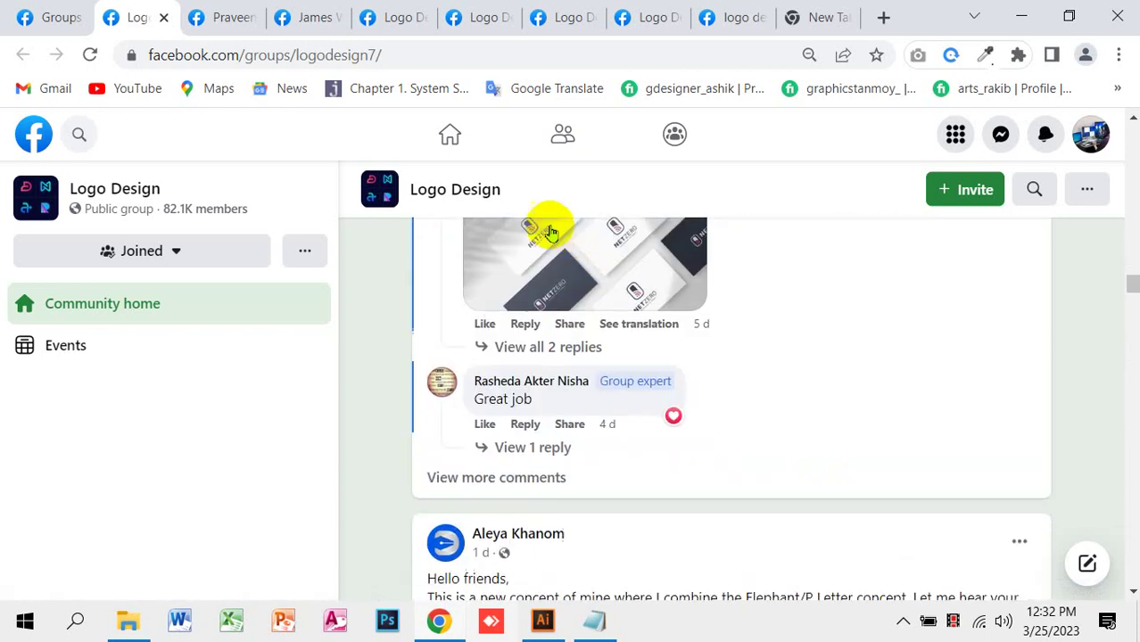
scroll(542, 224, "up", 8)
scroll(657, 319, "up", 3)
scroll(665, 312, "down", 5)
scroll(642, 333, "down", 5)
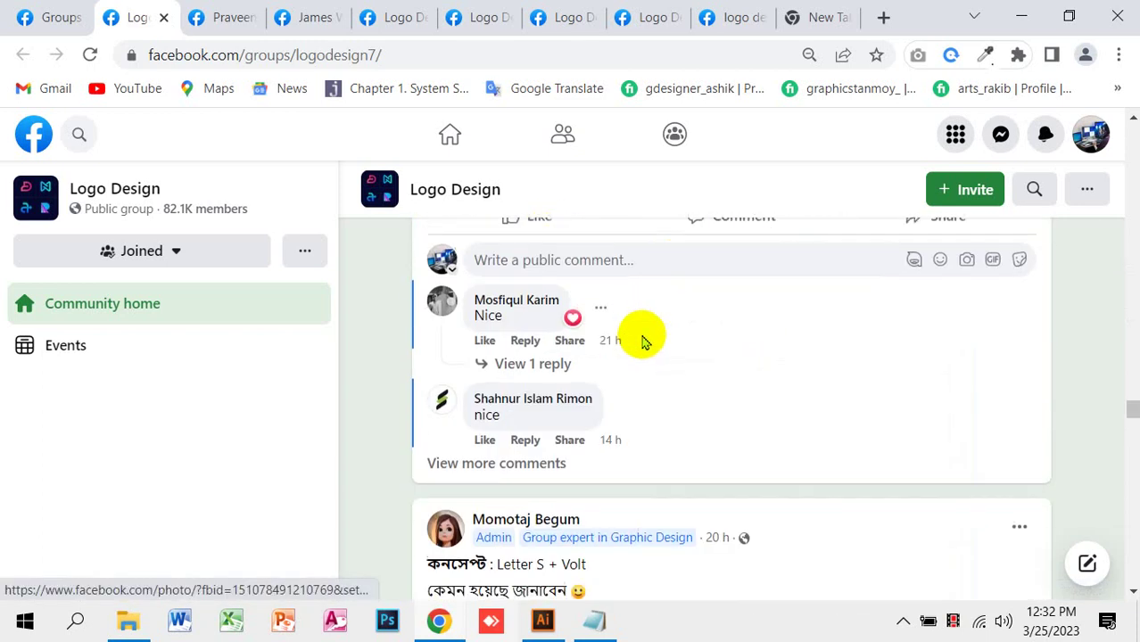
scroll(642, 333, "down", 5)
scroll(642, 337, "up", 5)
scroll(575, 400, "down", 10)
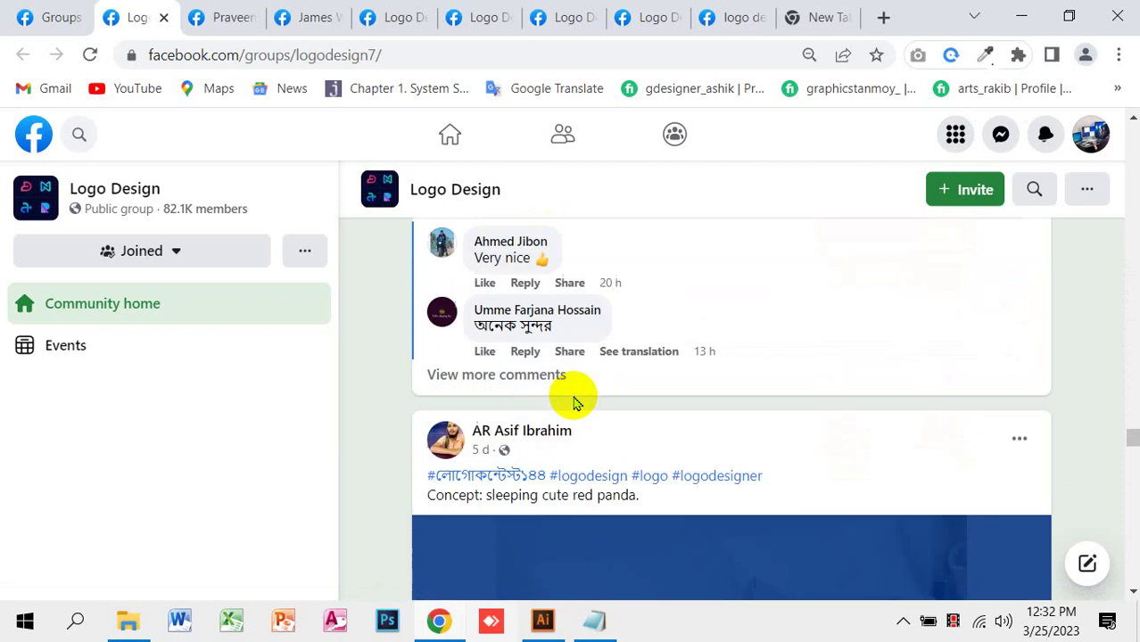
scroll(576, 404, "down", 2)
scroll(625, 371, "down", 5)
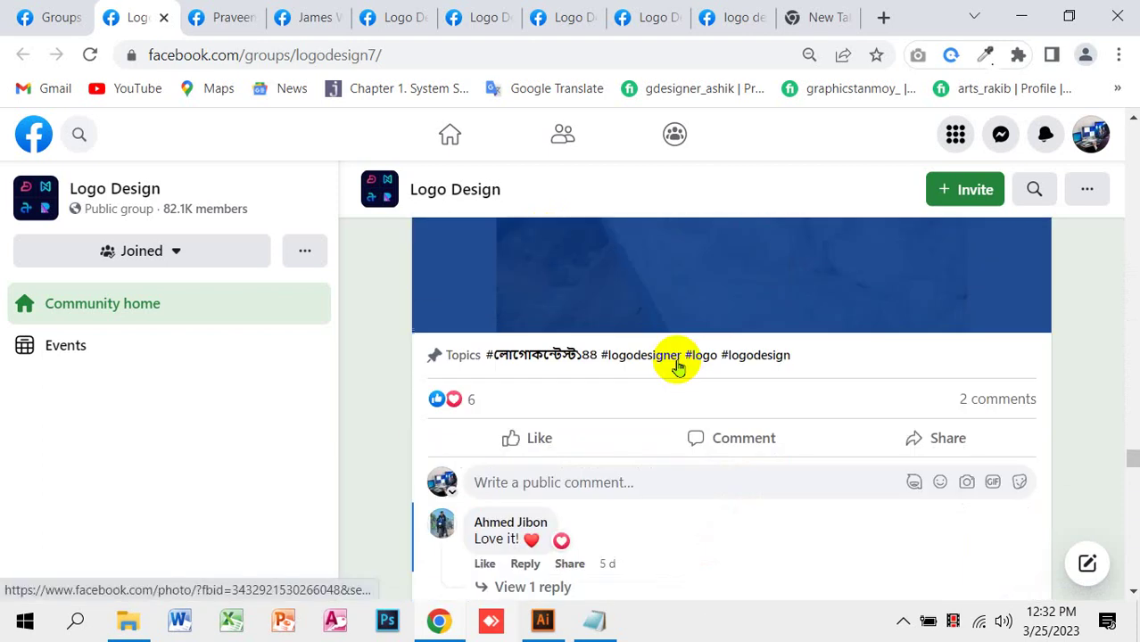
scroll(675, 364, "down", 5)
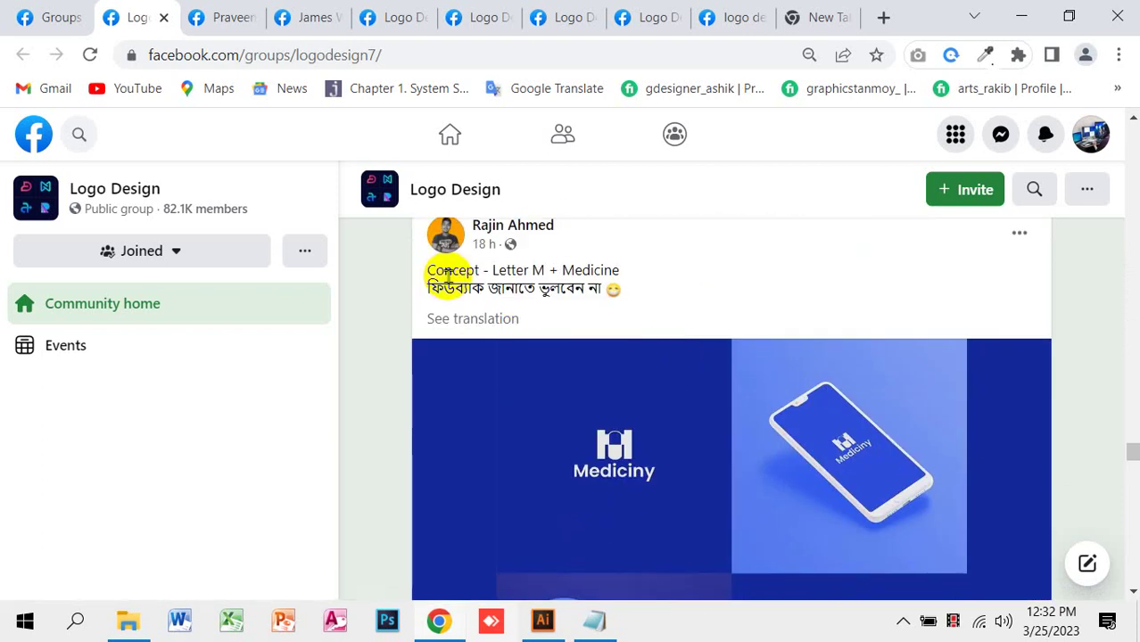
scroll(638, 331, "down", 2)
scroll(648, 348, "down", 3)
scroll(651, 348, "down", 3)
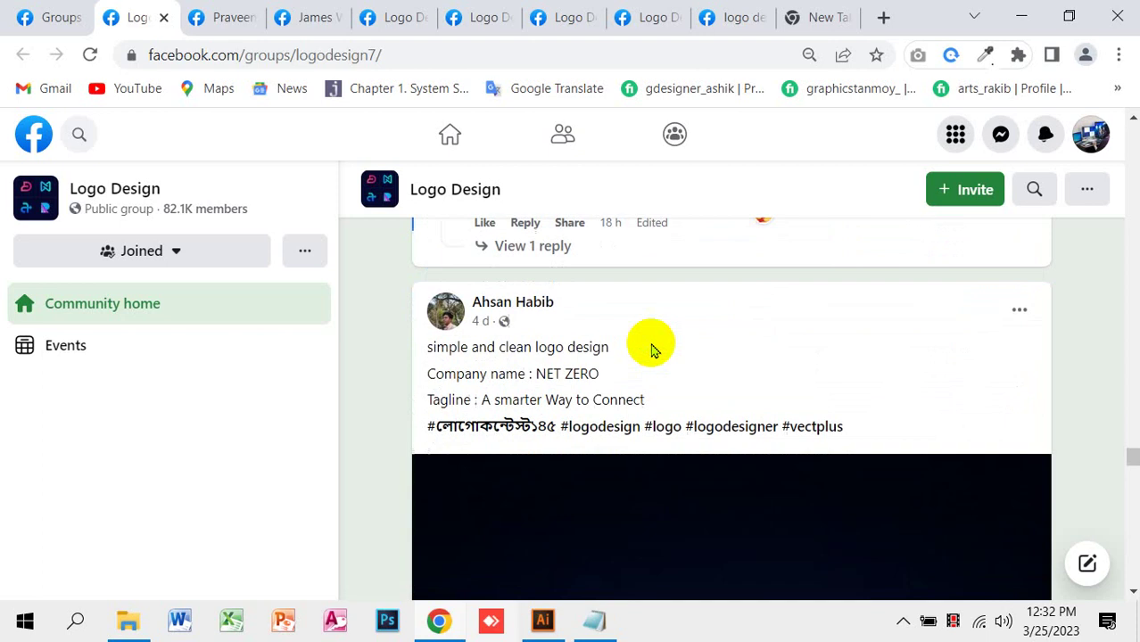
scroll(803, 410, "down", 4)
scroll(785, 429, "down", 3)
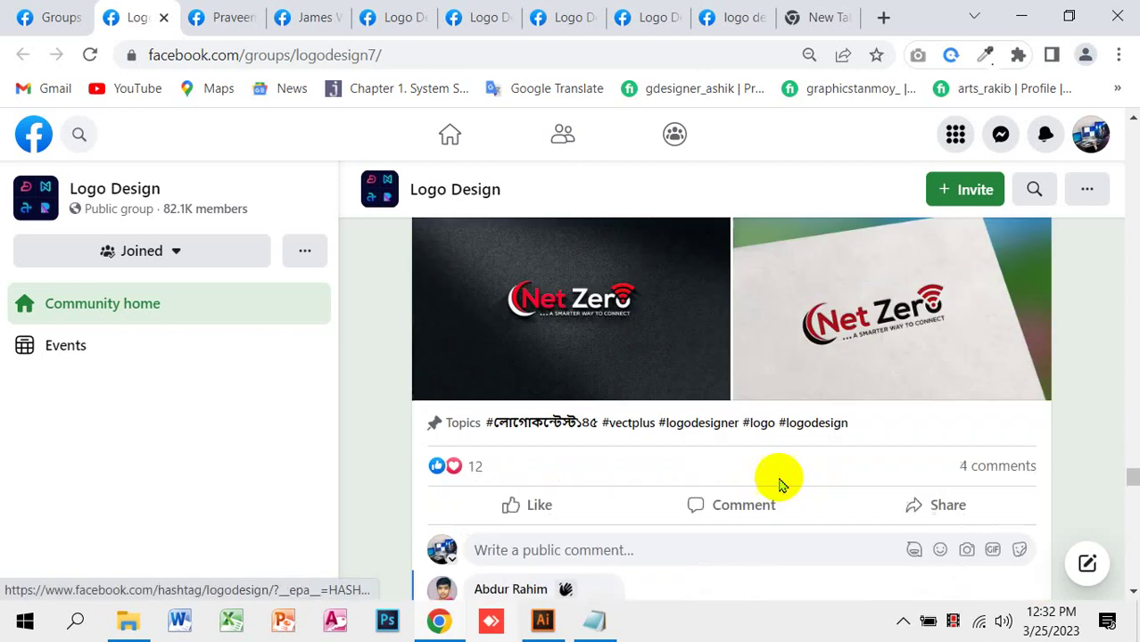
scroll(790, 446, "up", 2)
Step: View the Net Zero logo photo full size, then scroll the feed to the 'Rate my logo design' post
left_click(718, 312)
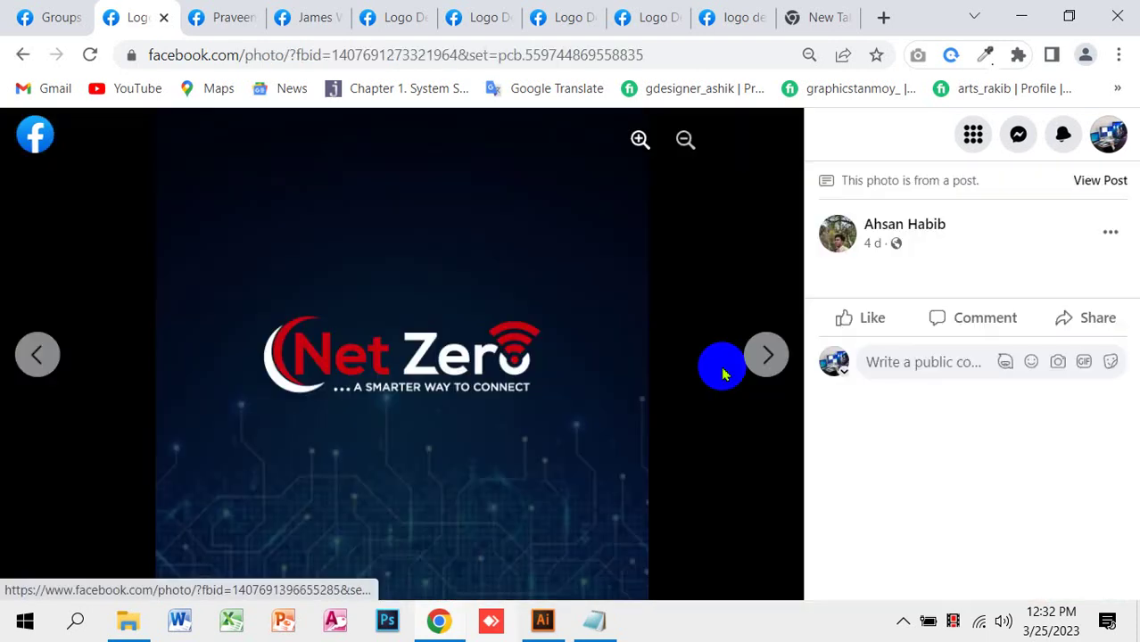
key("alt+Left")
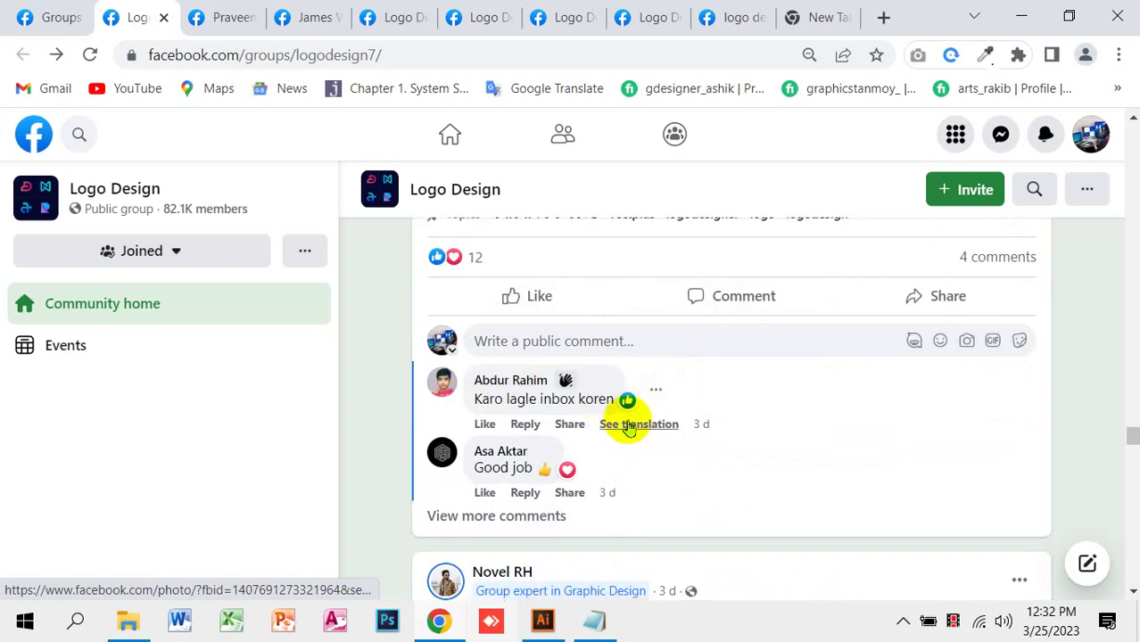
scroll(593, 446, "down", 2)
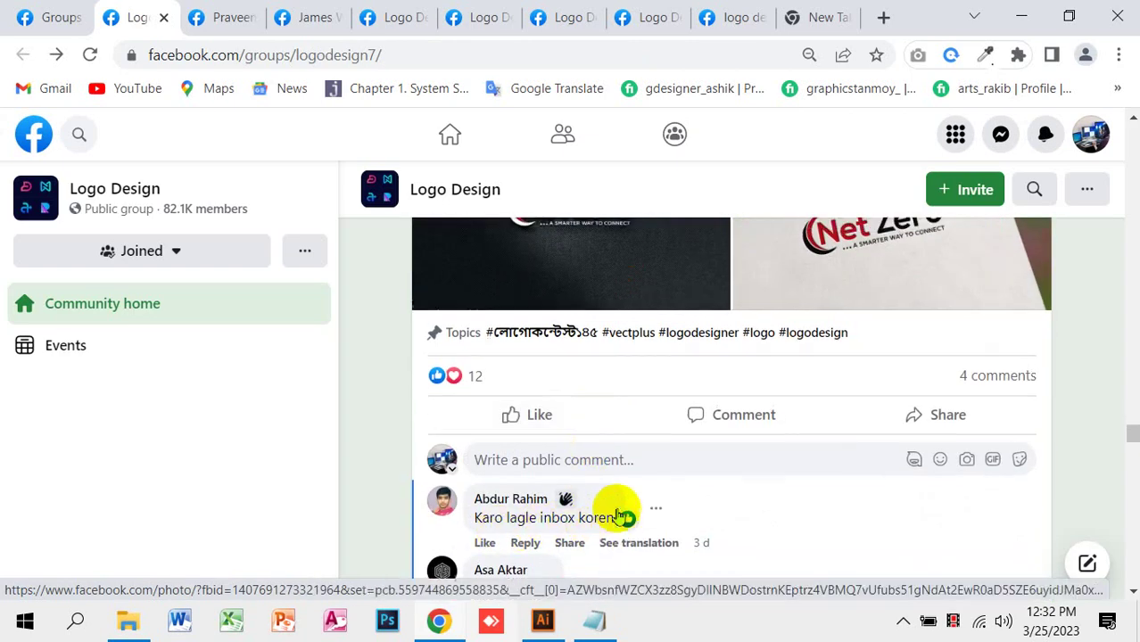
scroll(618, 509, "up", 5)
scroll(533, 473, "up", 3)
scroll(629, 430, "up", 1)
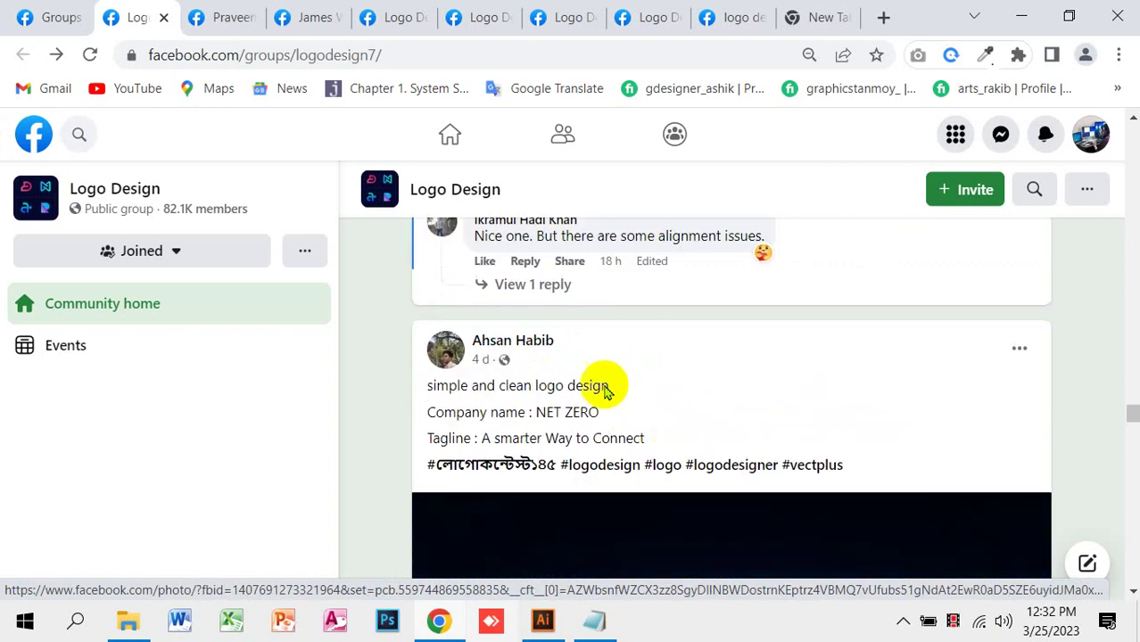
scroll(624, 389, "down", 1)
scroll(656, 385, "down", 5)
scroll(665, 382, "down", 4)
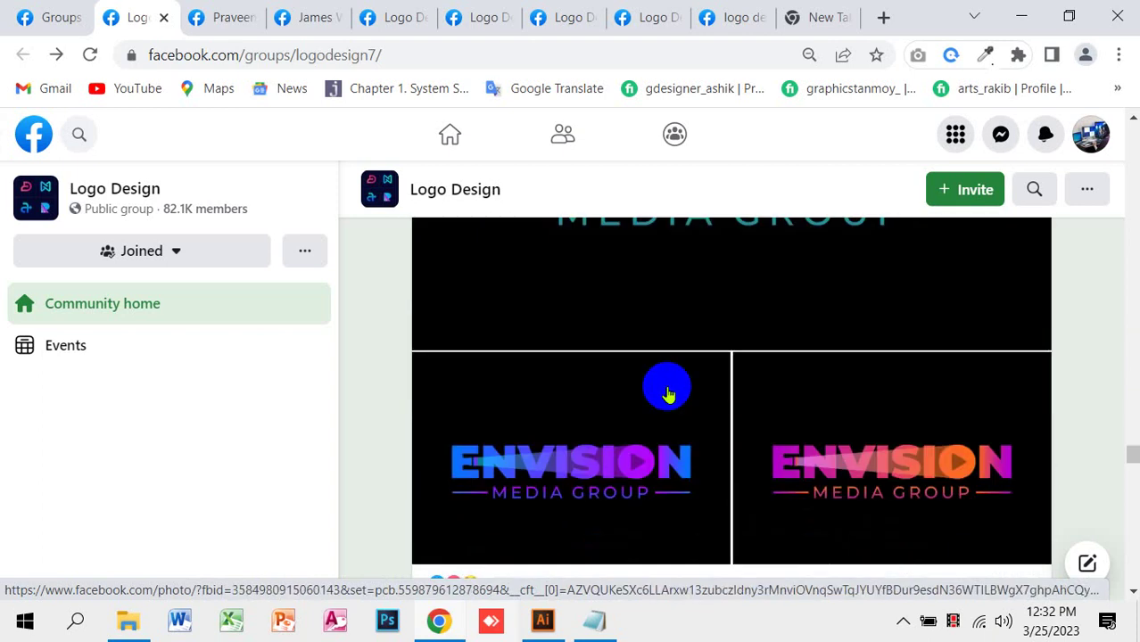
scroll(665, 382, "down", 4)
scroll(670, 388, "down", 3)
scroll(673, 397, "down", 4)
scroll(686, 402, "down", 1)
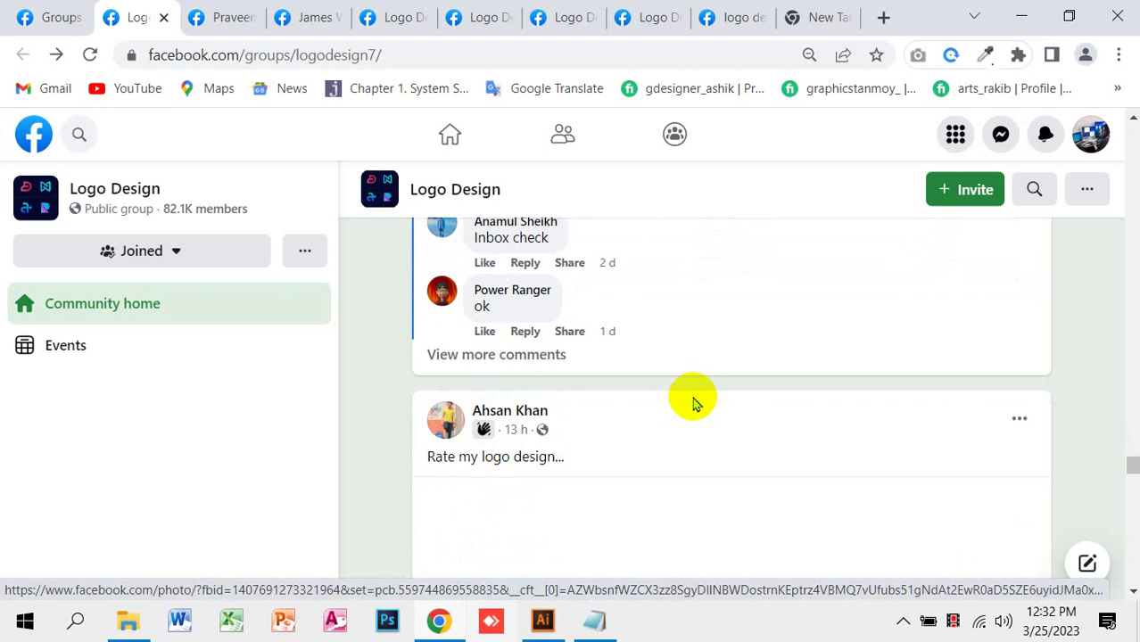
scroll(694, 403, "down", 4)
scroll(693, 403, "down", 3)
scroll(693, 403, "up", 5)
scroll(693, 404, "up", 1)
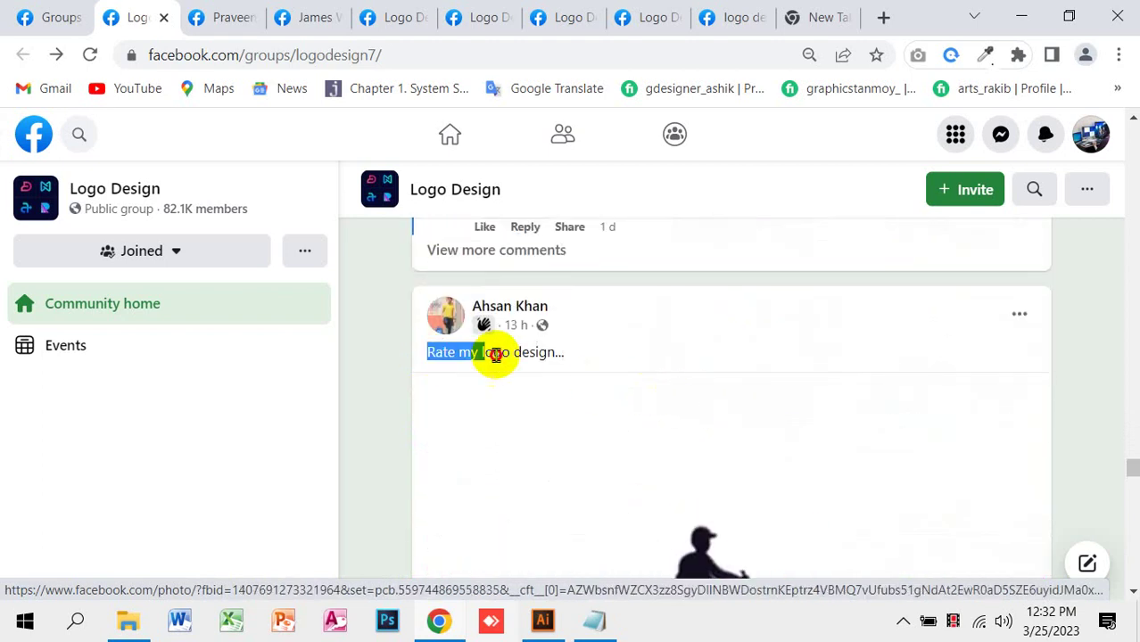
Step: Select and copy the 'Rate my logo design...' caption text
left_click_drag(496, 354, 560, 354)
scroll(605, 348, "down", 3)
scroll(713, 396, "down", 2)
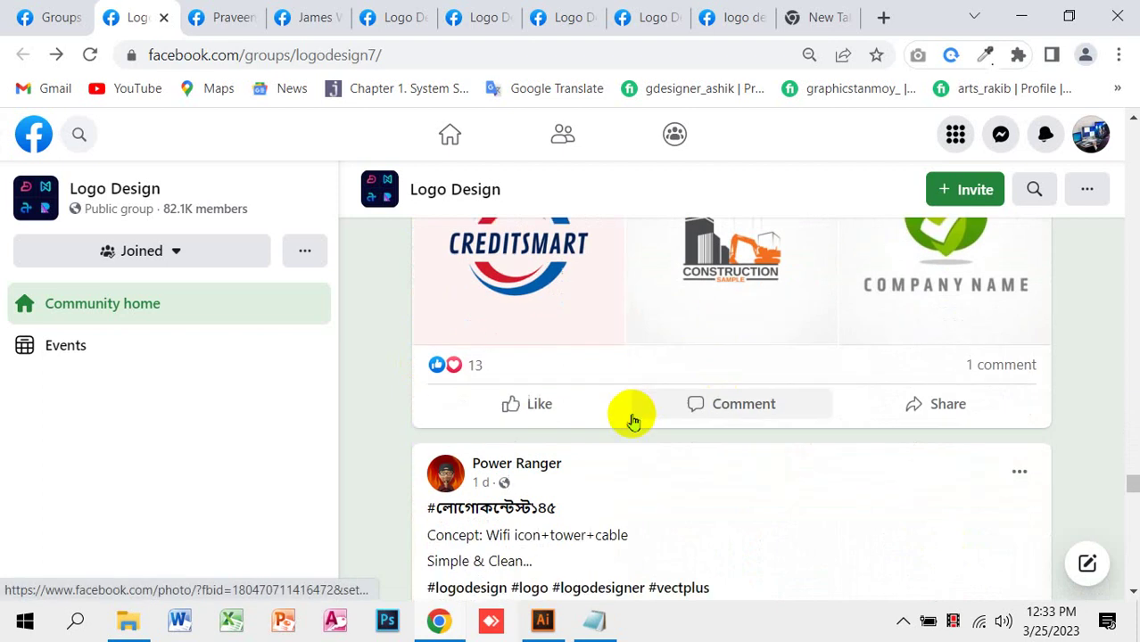
scroll(631, 416, "down", 1)
scroll(618, 431, "down", 4)
scroll(619, 433, "up", 10)
scroll(557, 415, "down", 5)
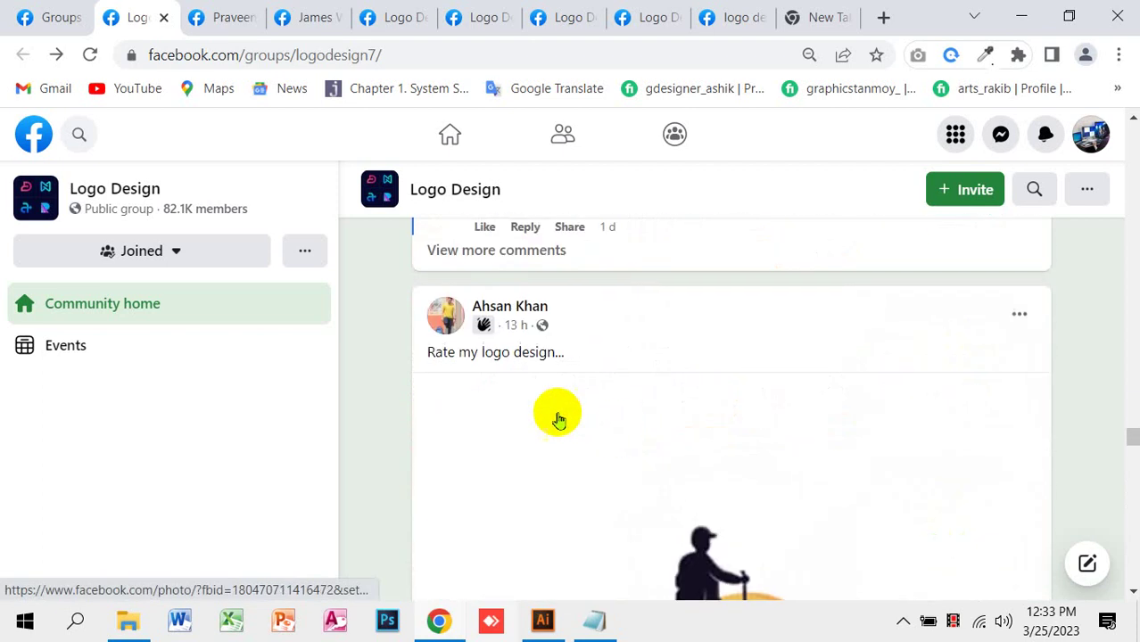
scroll(576, 504, "up", 2)
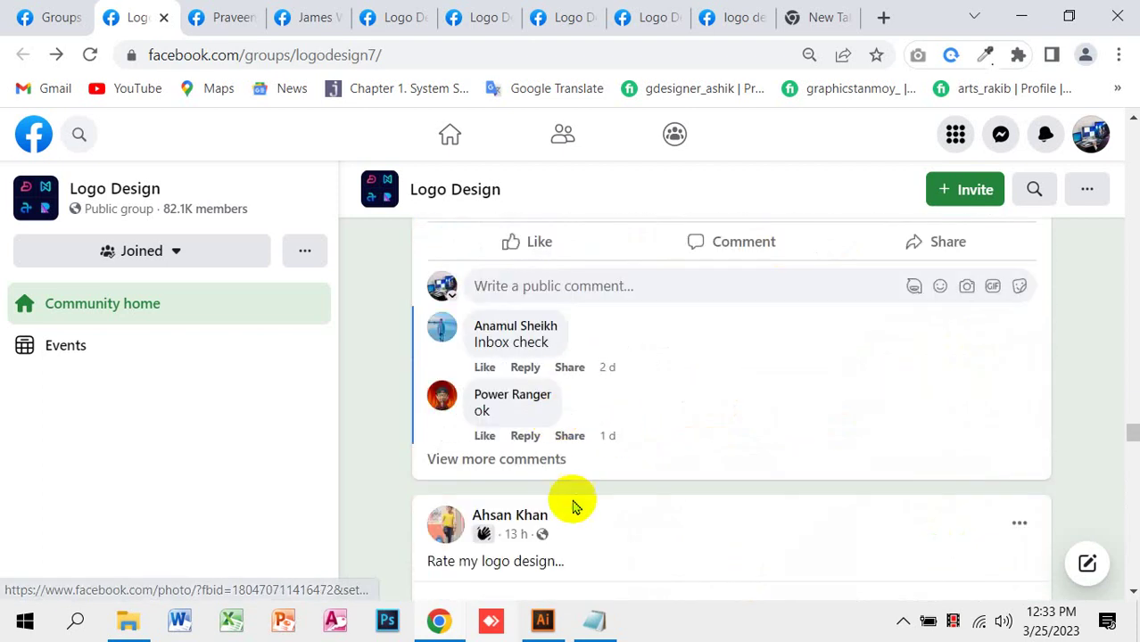
right_click(511, 560)
left_click(607, 433)
Step: Start a new public post in the Logo Design group
left_click_drag(1134, 444, 1119, 51)
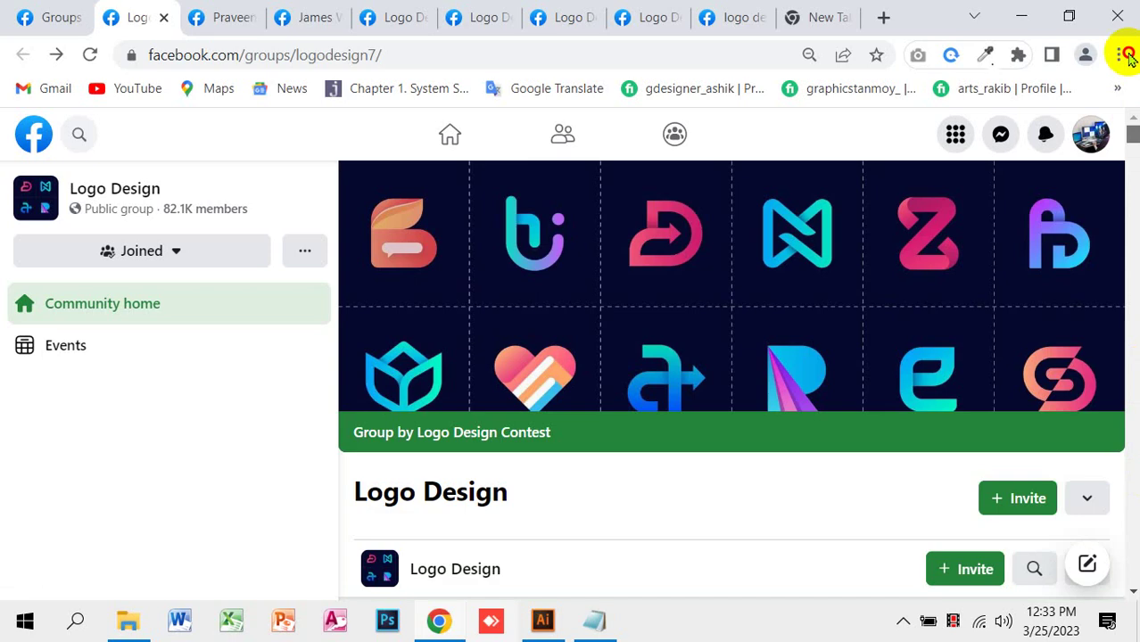
scroll(743, 420, "down", 2)
left_click(560, 343)
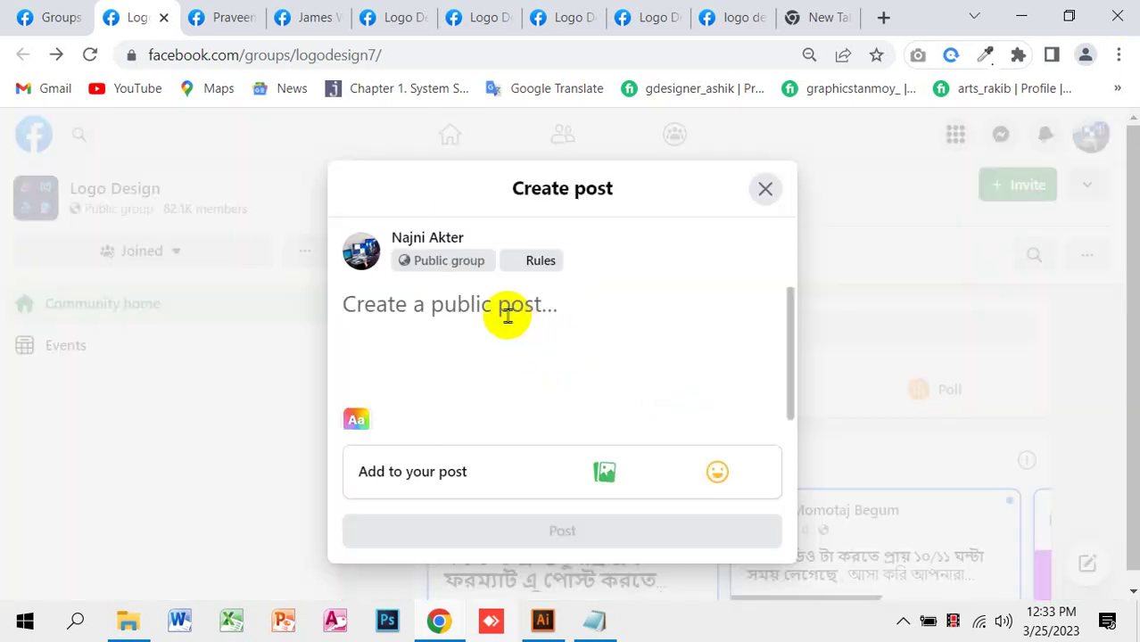
Step: Paste the copied caption into the post and capitalise it to 'Rate My Logo Design'
type("Rate my logo design...")
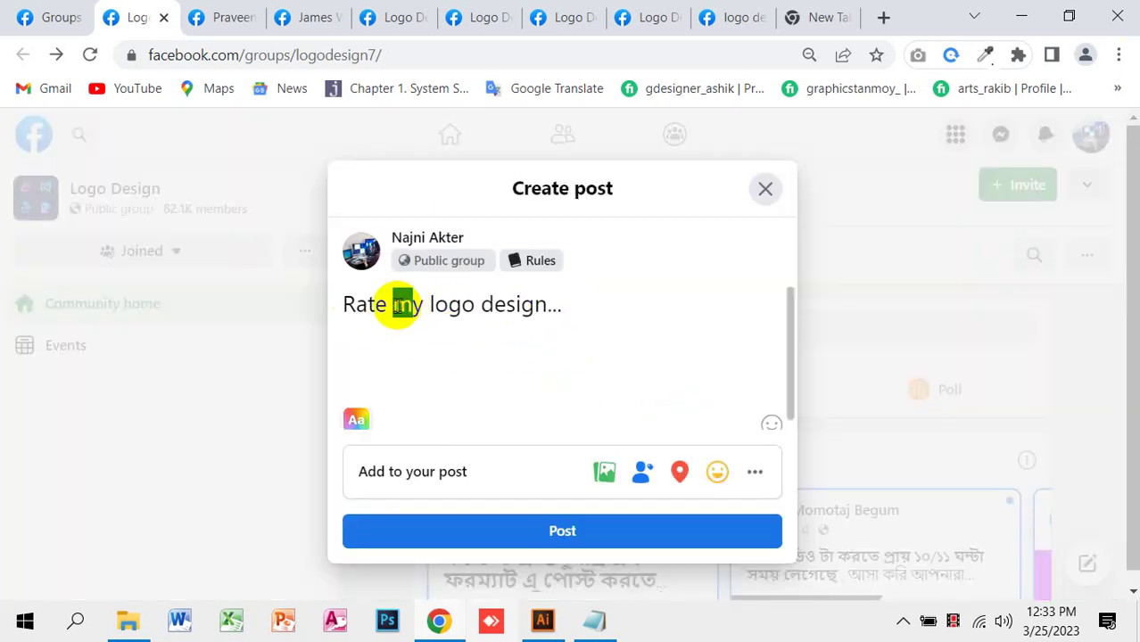
type("M")
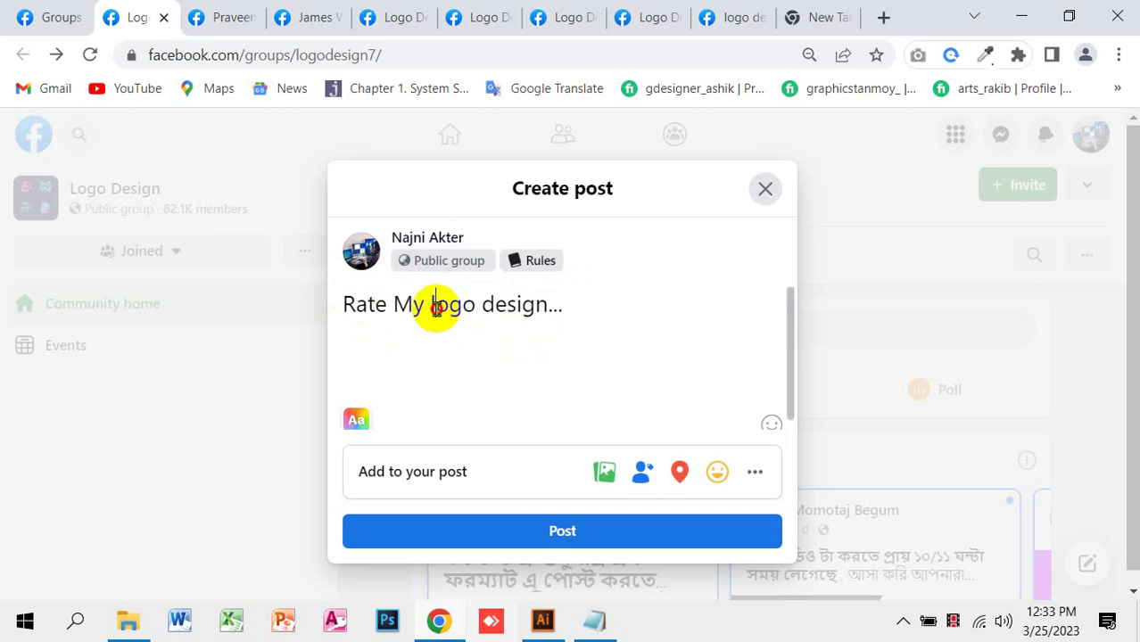
type("L")
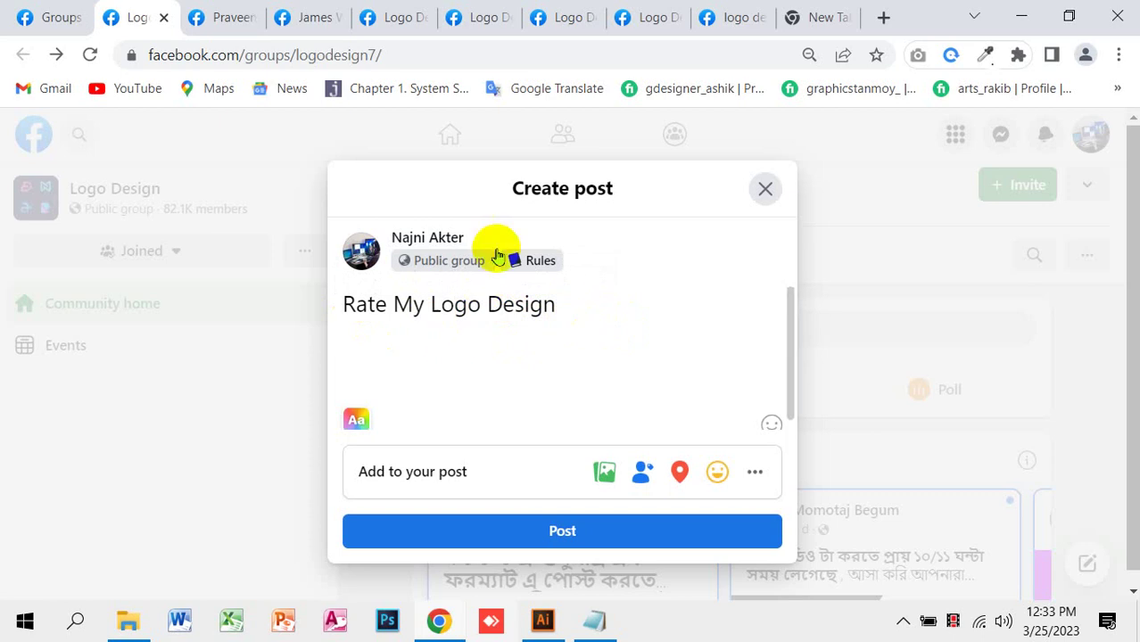
Step: Add a photo, browsing the gig set and GIG folders on USB Drive (G:)
left_click(607, 473)
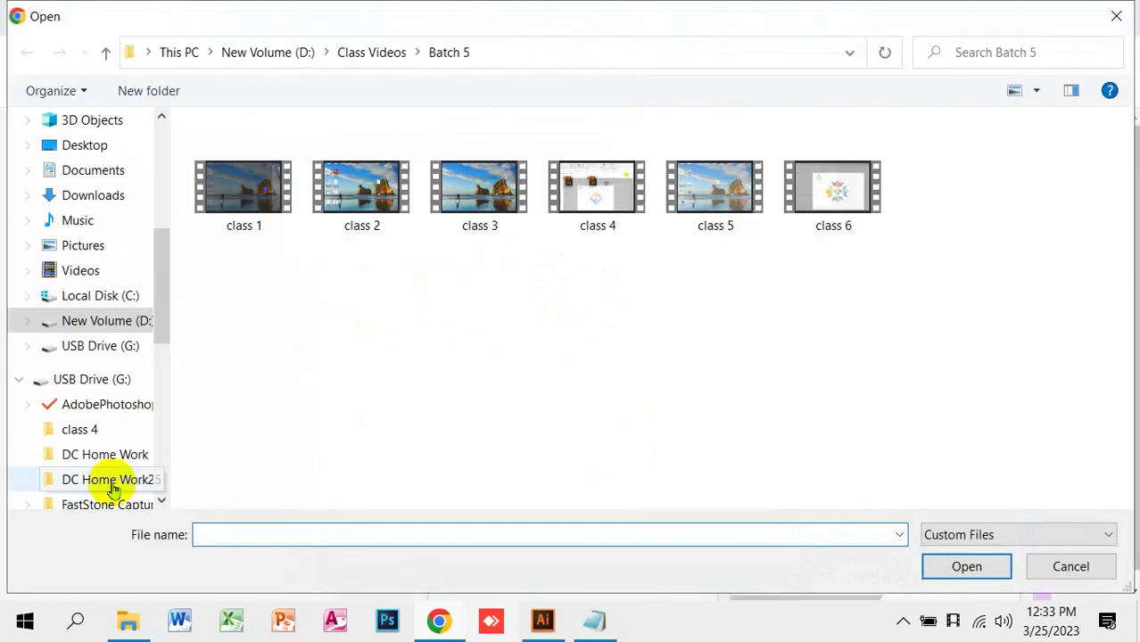
scroll(113, 489, "down", 1)
left_click(110, 354)
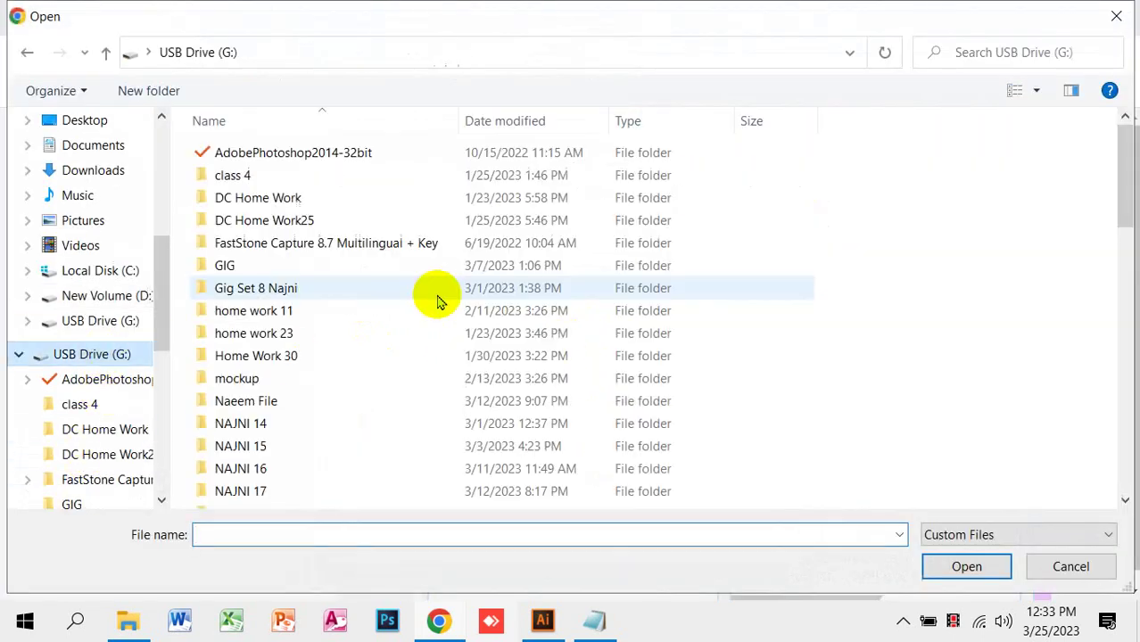
double_click(308, 288)
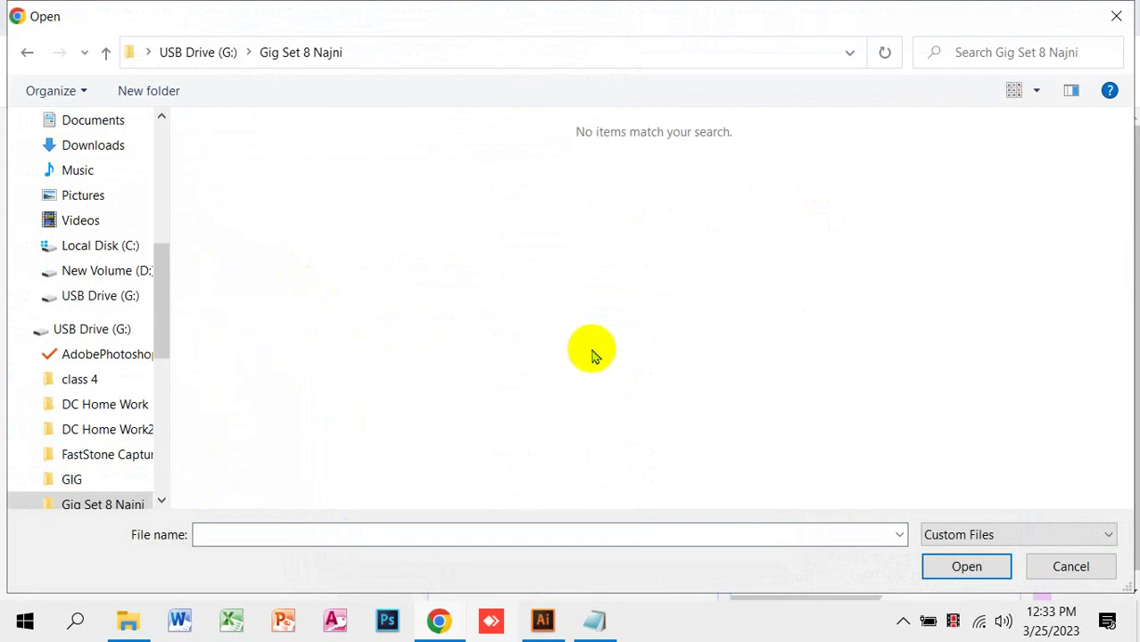
key("alt+Left")
double_click(224, 262)
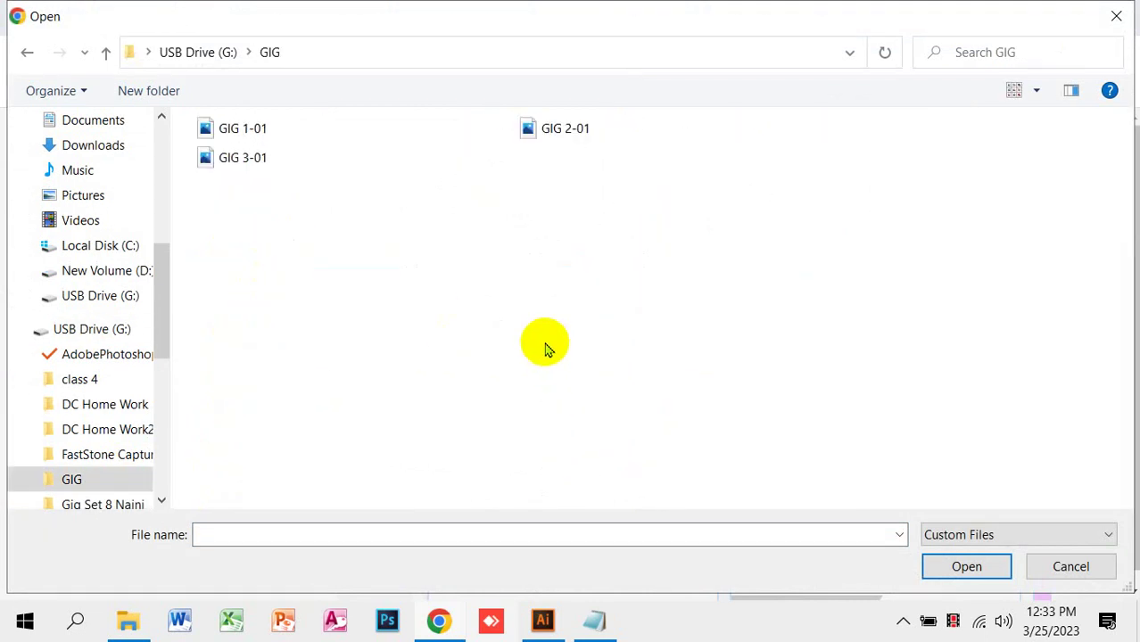
key("alt+Left")
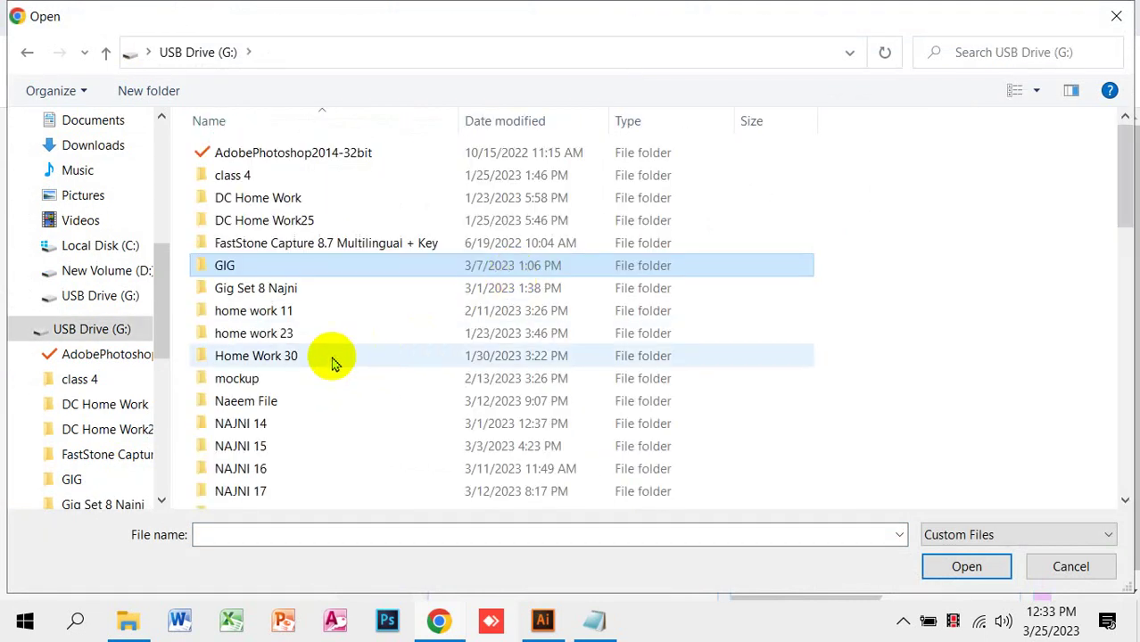
Step: Check the home work 23 folder, then attach Logo 02-01 from the logo images folder
double_click(285, 333)
scroll(339, 295, "up", 1, "ctrl")
scroll(343, 297, "up", 2, "ctrl")
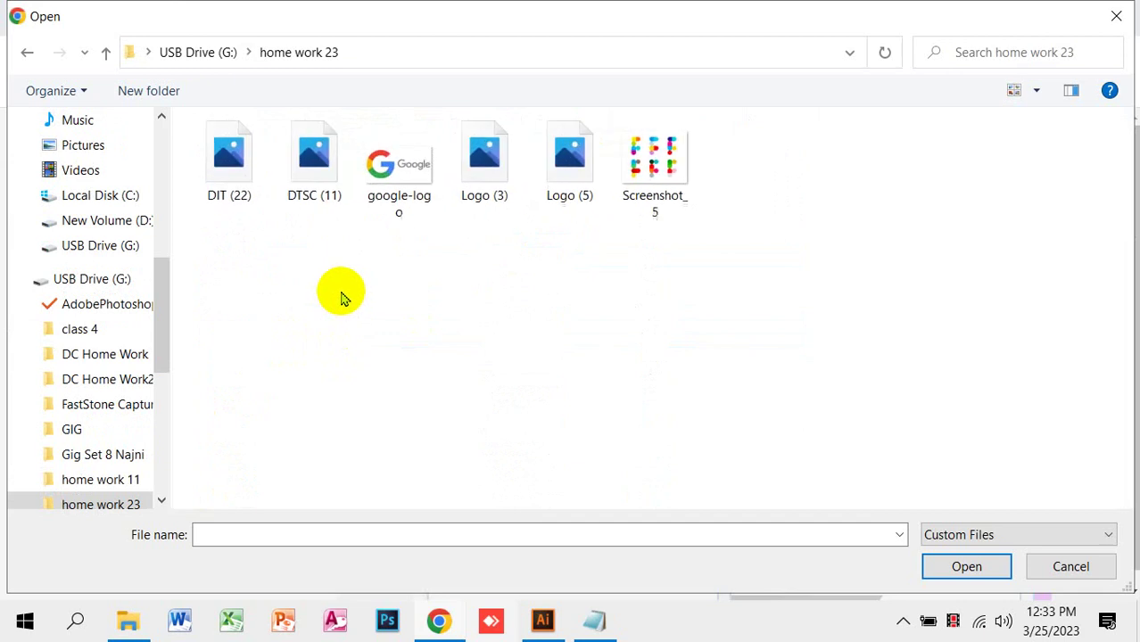
key("alt+Left")
scroll(308, 437, "down", 2)
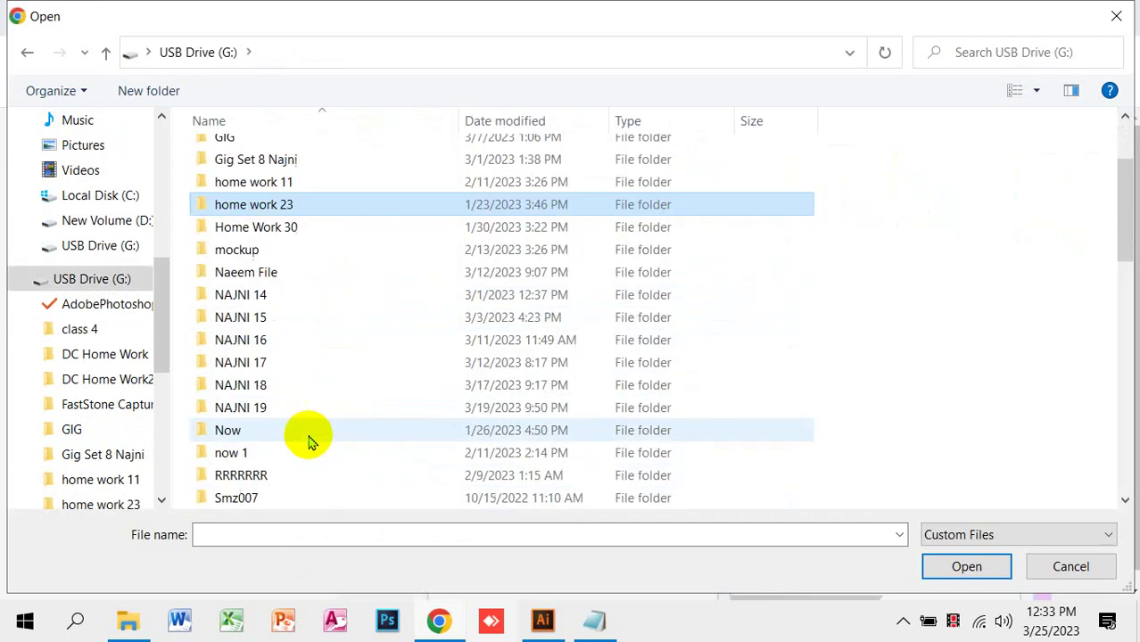
double_click(294, 406)
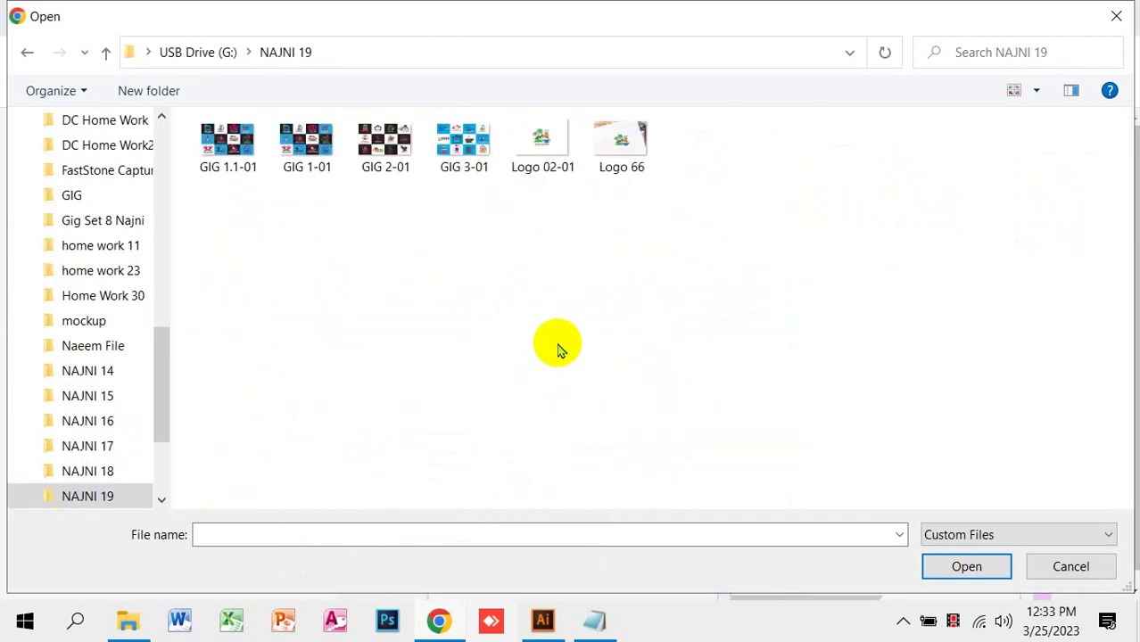
scroll(558, 351, "up", 1, "ctrl")
scroll(558, 350, "up", 1, "ctrl")
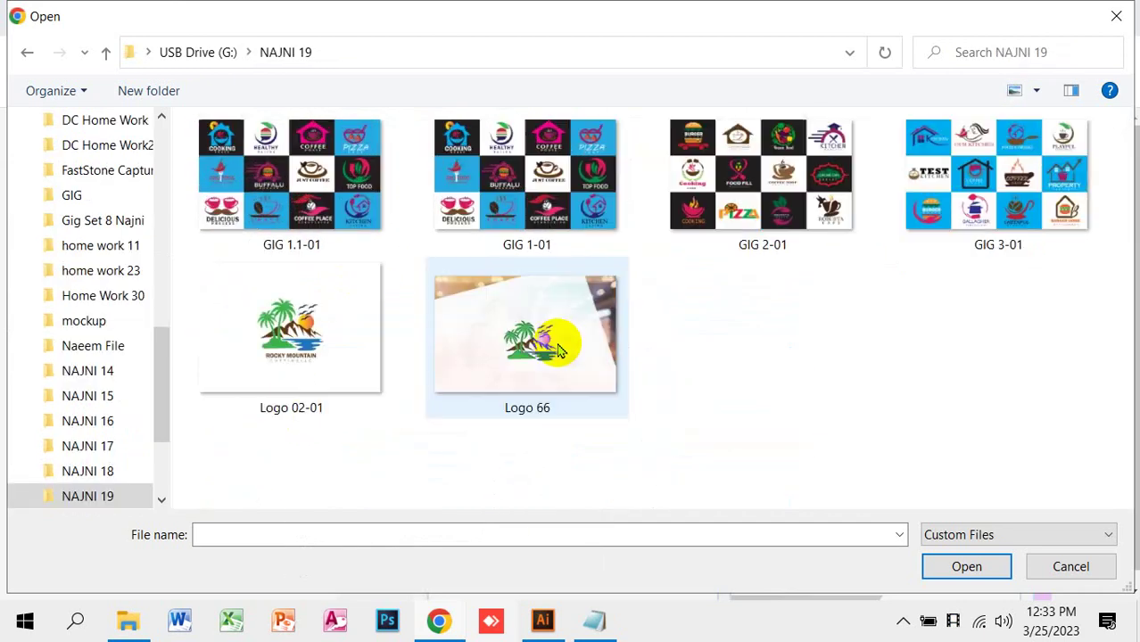
double_click(310, 323)
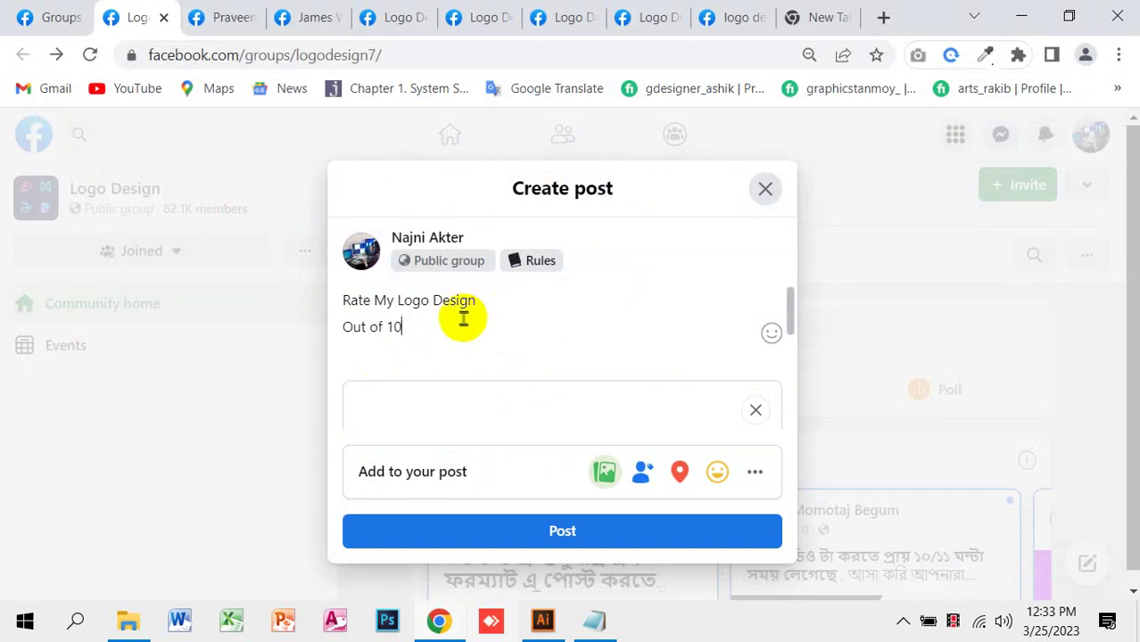
Step: Check the attached Rocky Mountain logo and post 'Rate My Logo Design / Out of 10' for approval
scroll(473, 327, "down", 2)
scroll(483, 330, "down", 1)
scroll(527, 357, "up", 2)
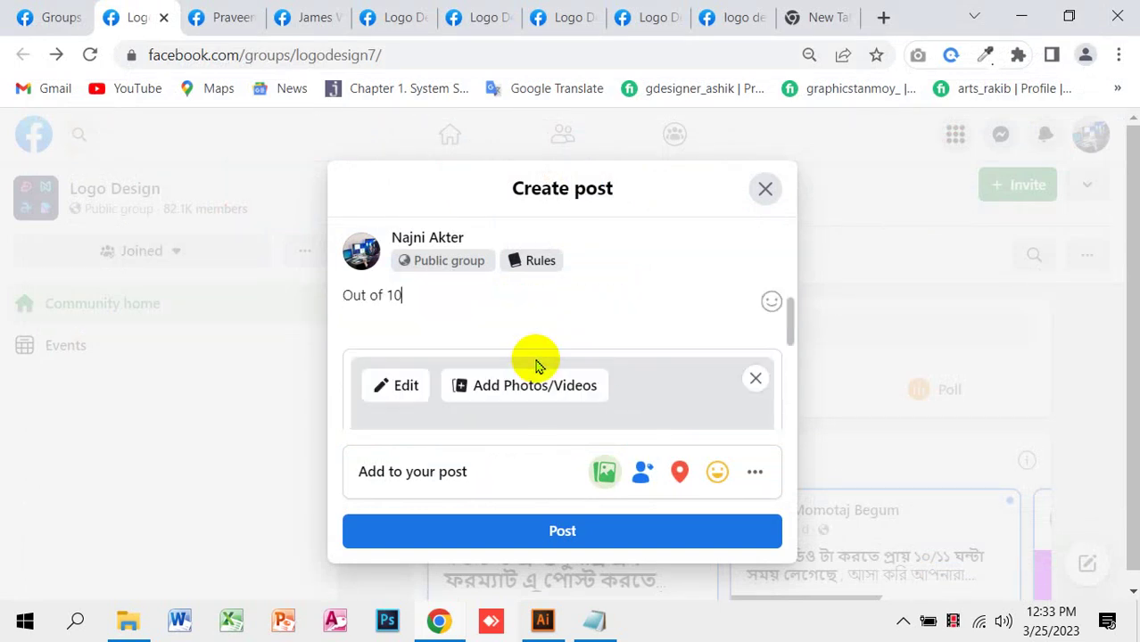
scroll(536, 366, "down", 2)
left_click(557, 531)
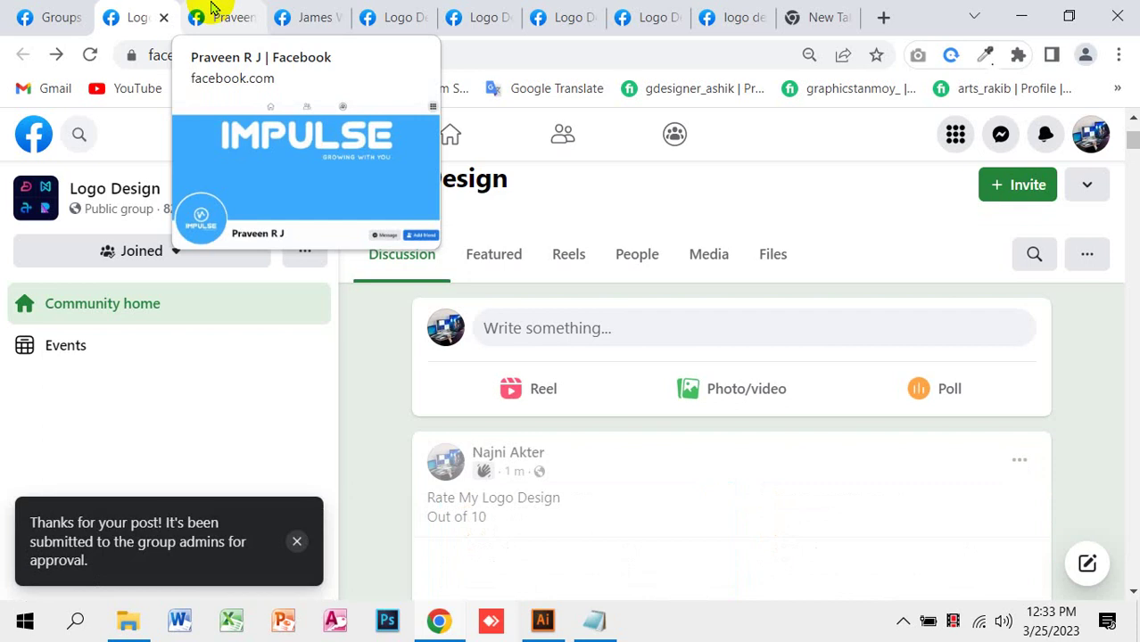
Step: Return to the 6.0K-member Logo Design group and scroll to the Setlink logo post
left_click(329, 12)
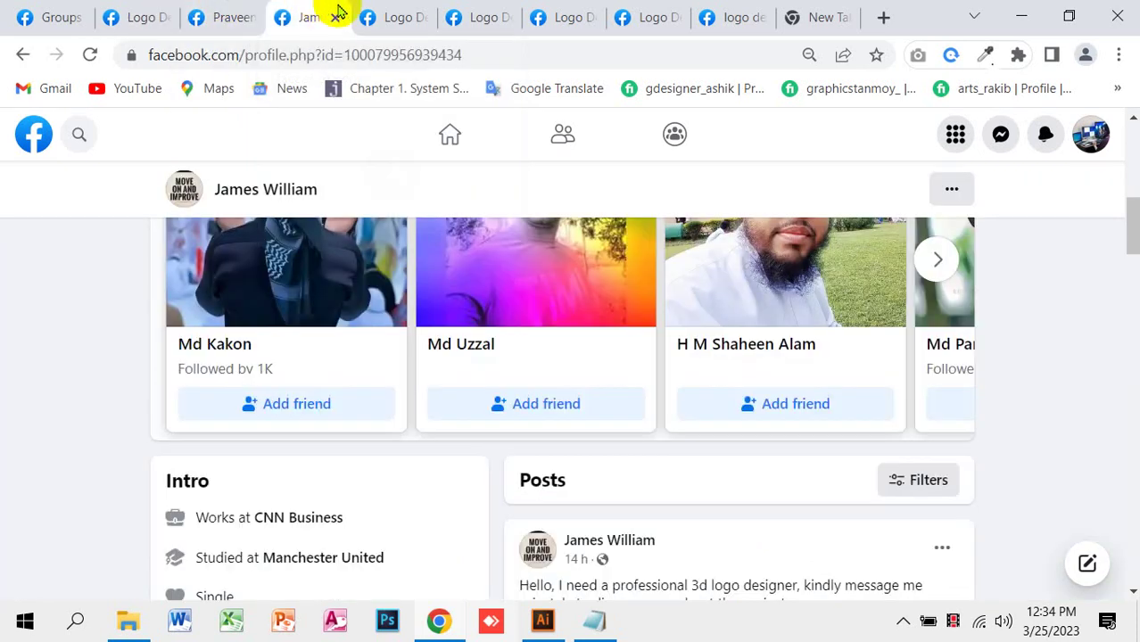
left_click(390, 15)
scroll(607, 348, "down", 6)
scroll(665, 397, "down", 3)
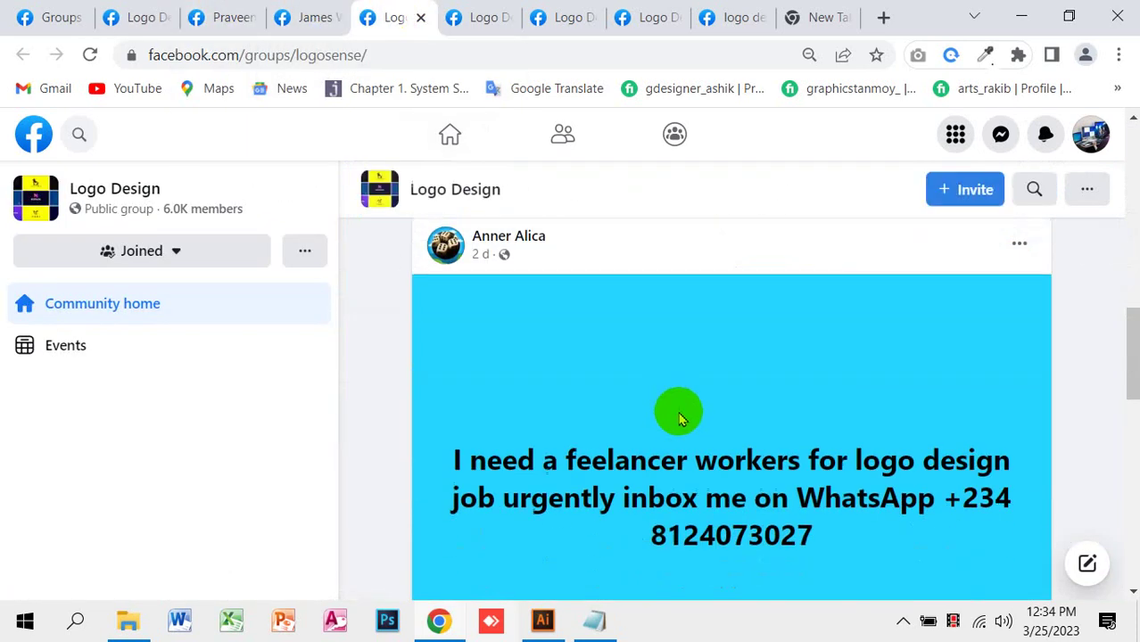
scroll(713, 420, "down", 3)
scroll(743, 429, "down", 10)
scroll(725, 425, "up", 6)
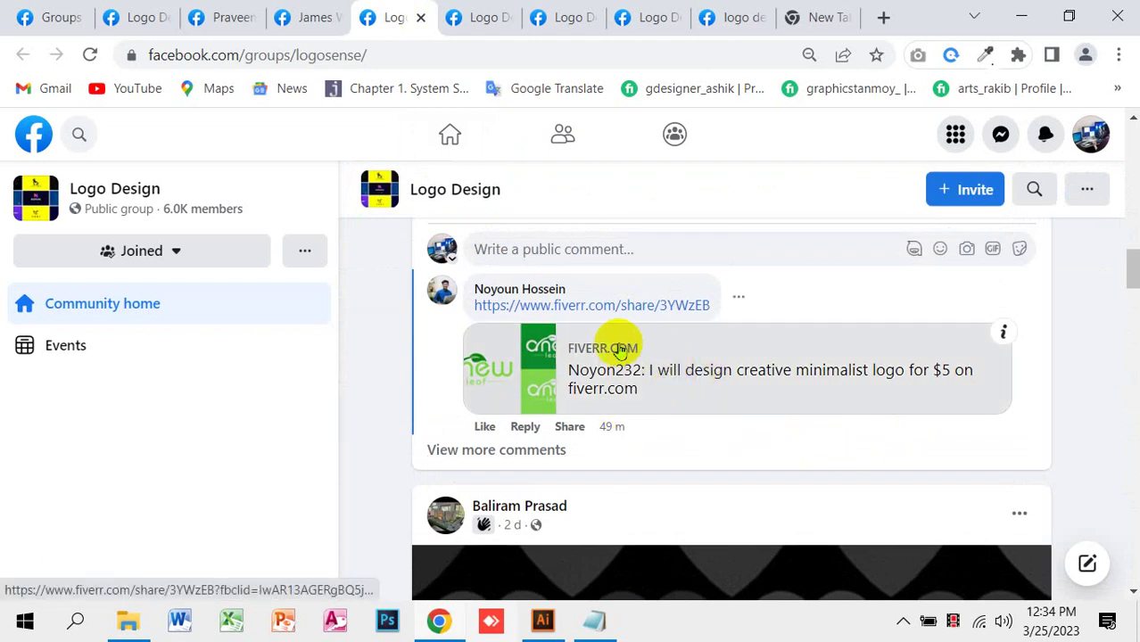
scroll(689, 362, "down", 3)
scroll(692, 366, "down", 5)
scroll(695, 372, "down", 5)
scroll(700, 374, "down", 5)
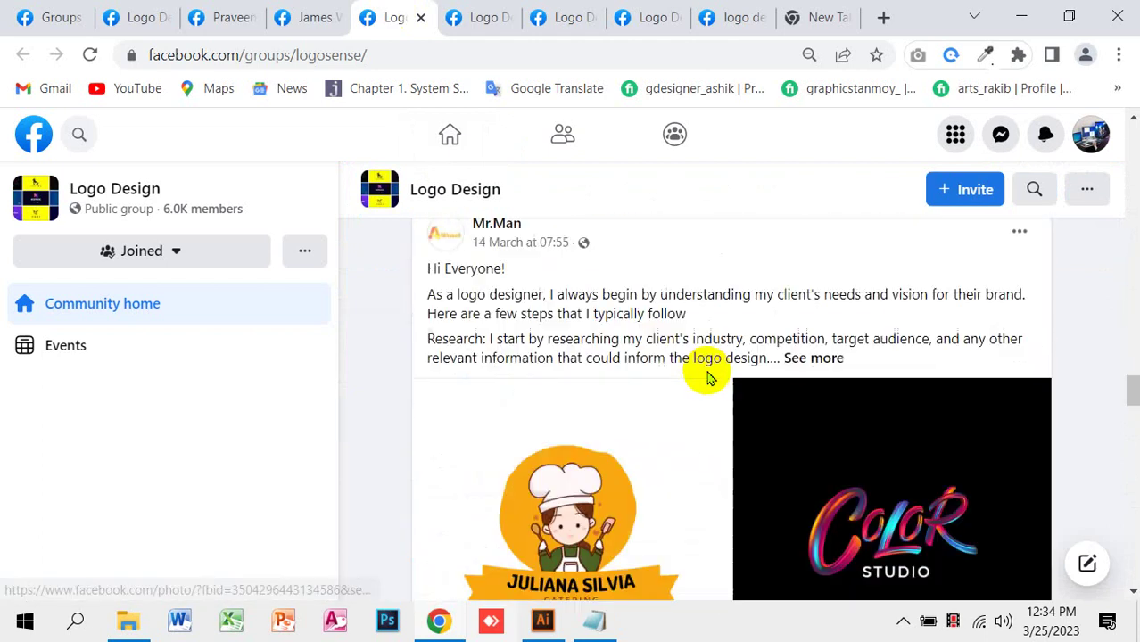
scroll(708, 371, "up", 3)
scroll(711, 371, "up", 5)
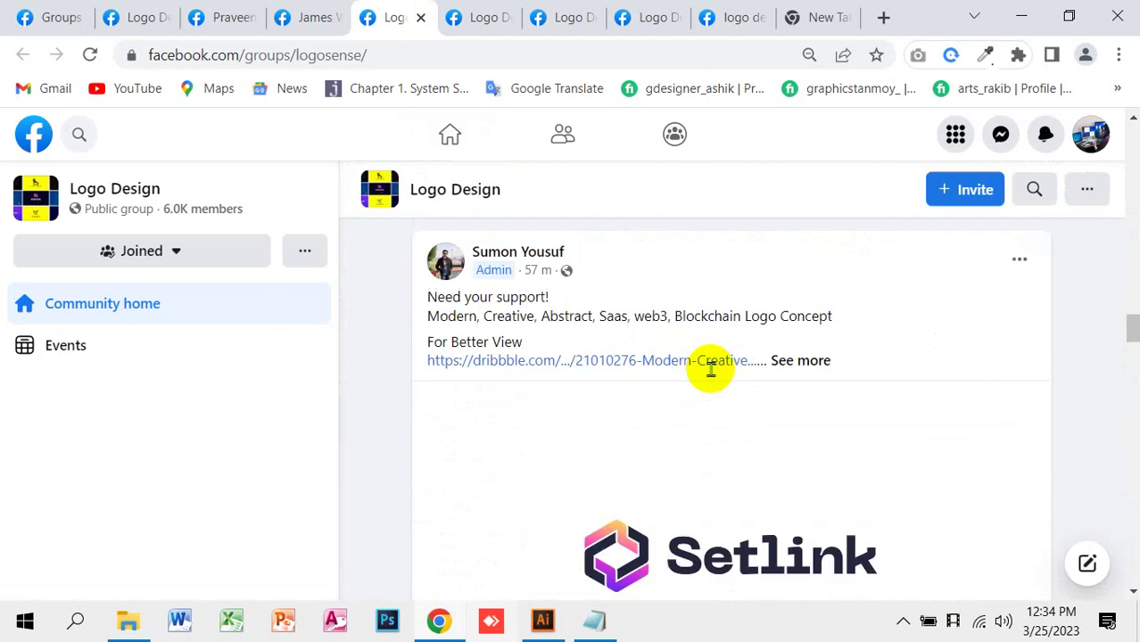
Step: Expand the Setlink post, select its hashtag list, and move to the 153.3K-member group tab
left_click(803, 361)
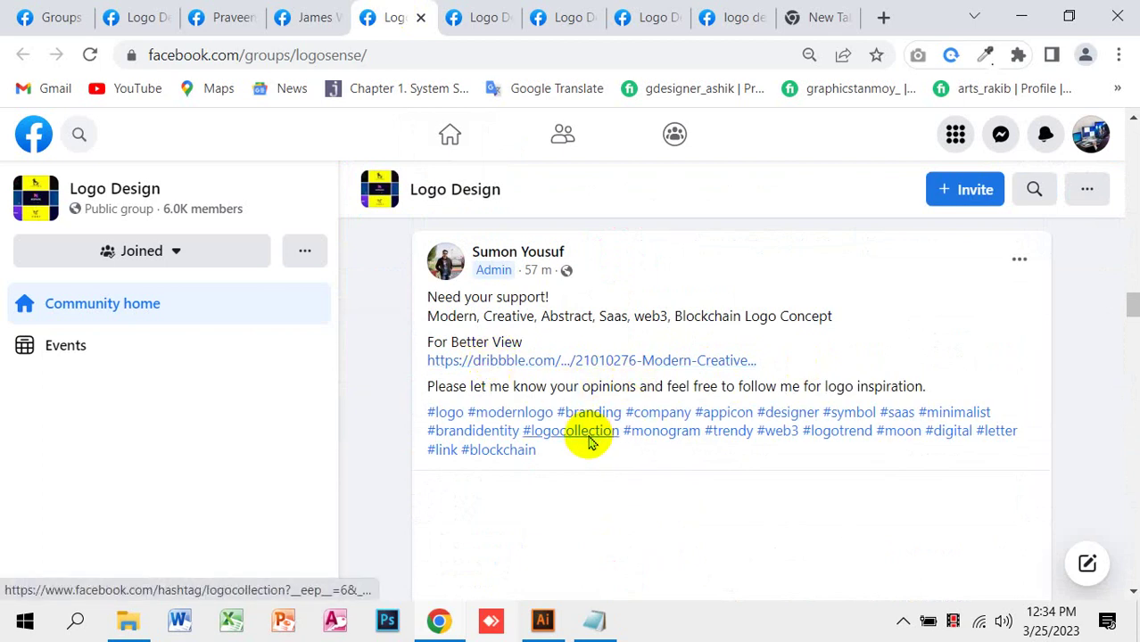
left_click_drag(535, 449, 431, 403)
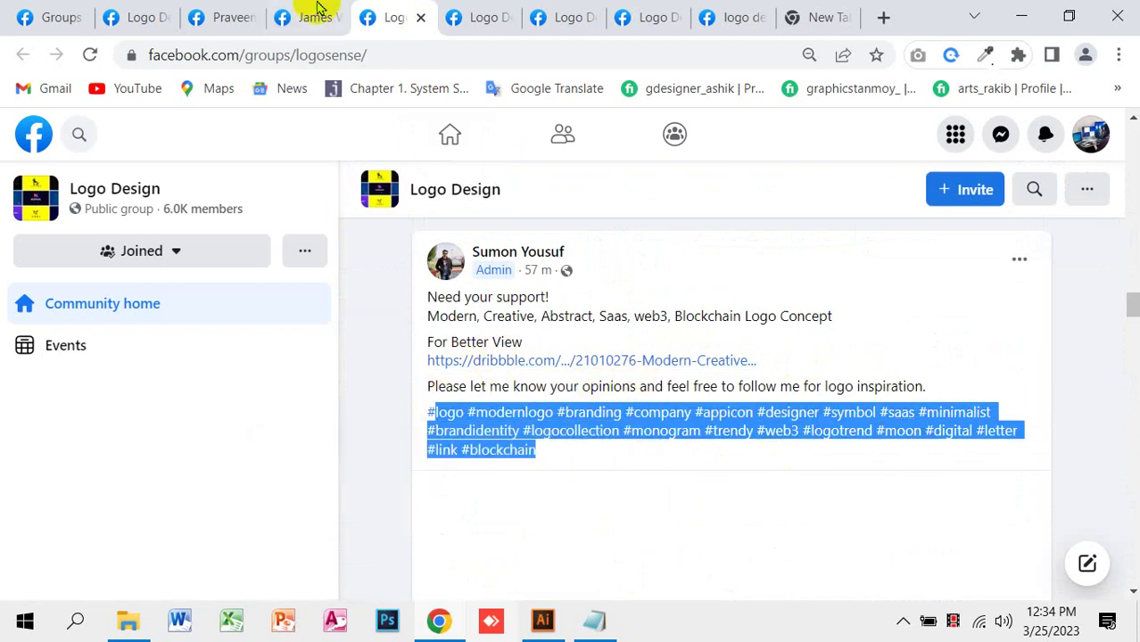
left_click(483, 13)
Step: Scroll down through the current group's feed
scroll(678, 334, "down", 10)
scroll(734, 331, "down", 5)
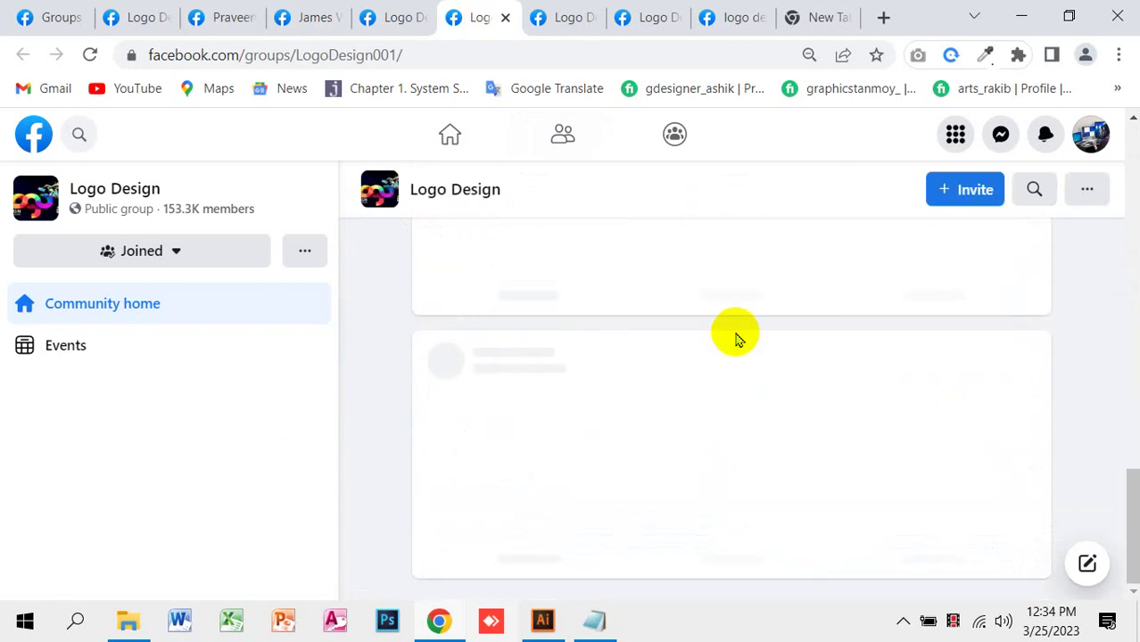
scroll(679, 366, "down", 3)
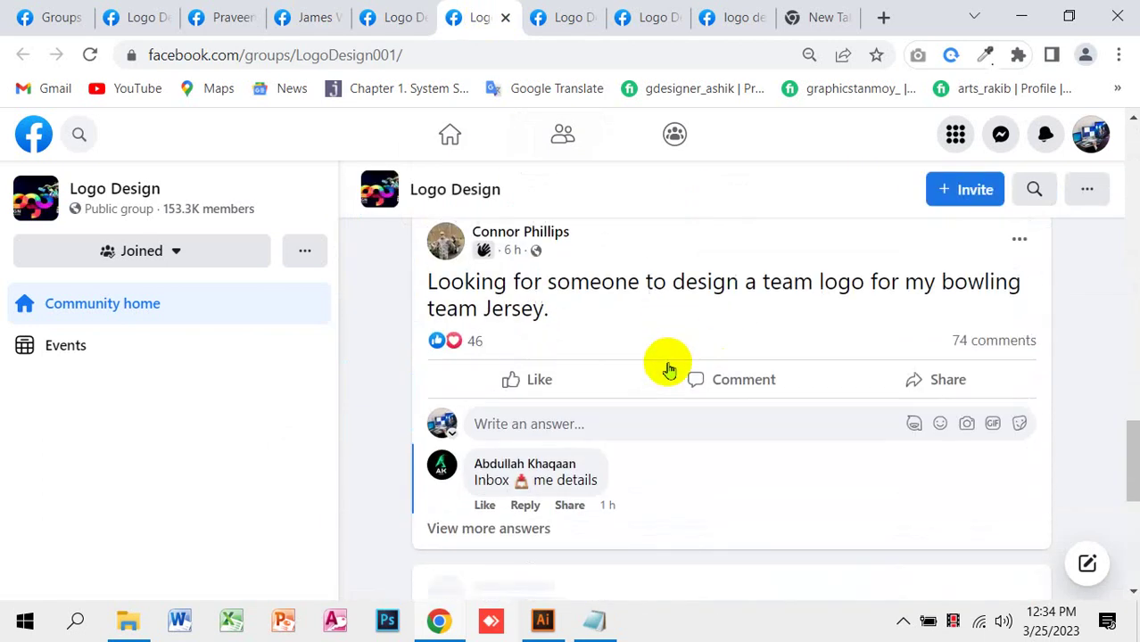
scroll(665, 369, "down", 5)
scroll(664, 369, "down", 2)
scroll(662, 366, "down", 2)
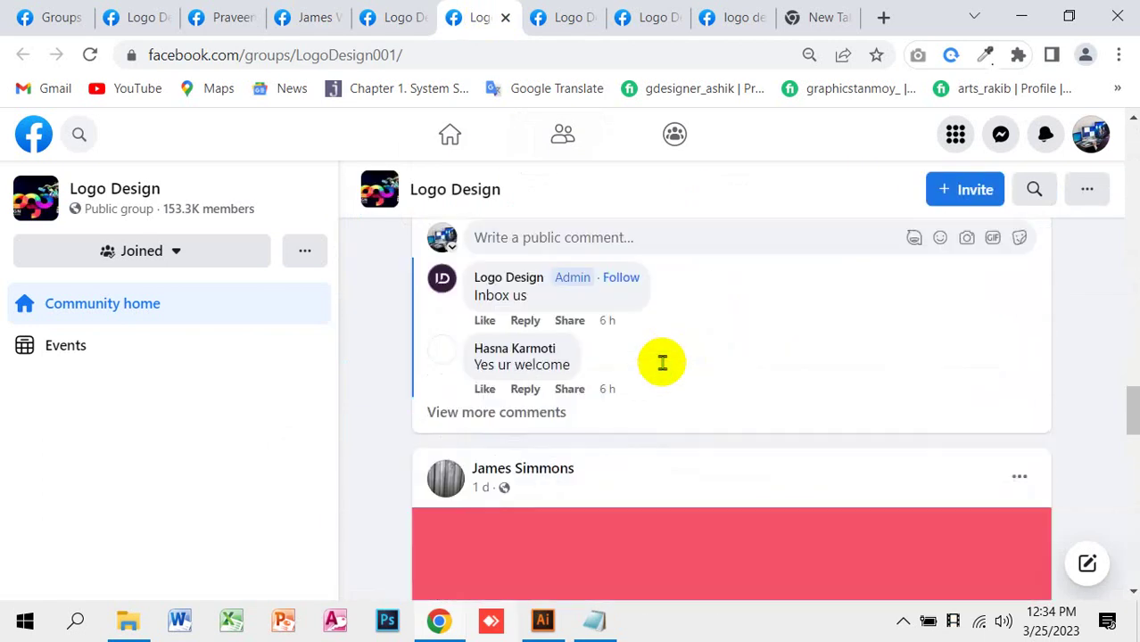
scroll(662, 366, "down", 3)
scroll(663, 373, "down", 2)
scroll(664, 383, "down", 3)
scroll(663, 397, "down", 5)
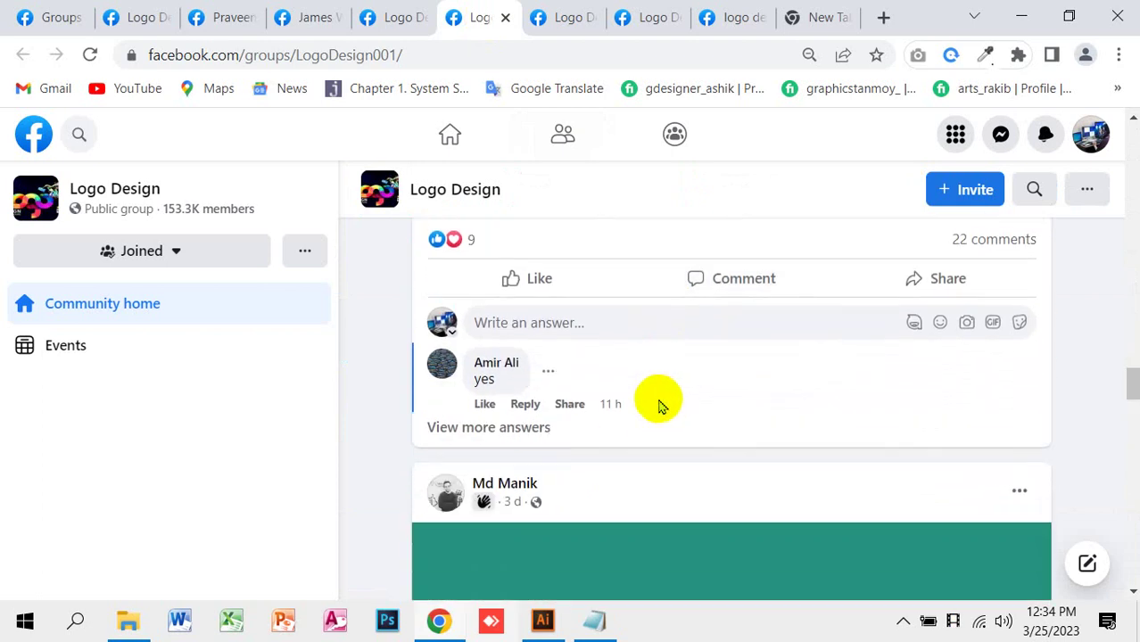
scroll(653, 401, "down", 4)
scroll(649, 404, "down", 5)
scroll(649, 404, "down", 4)
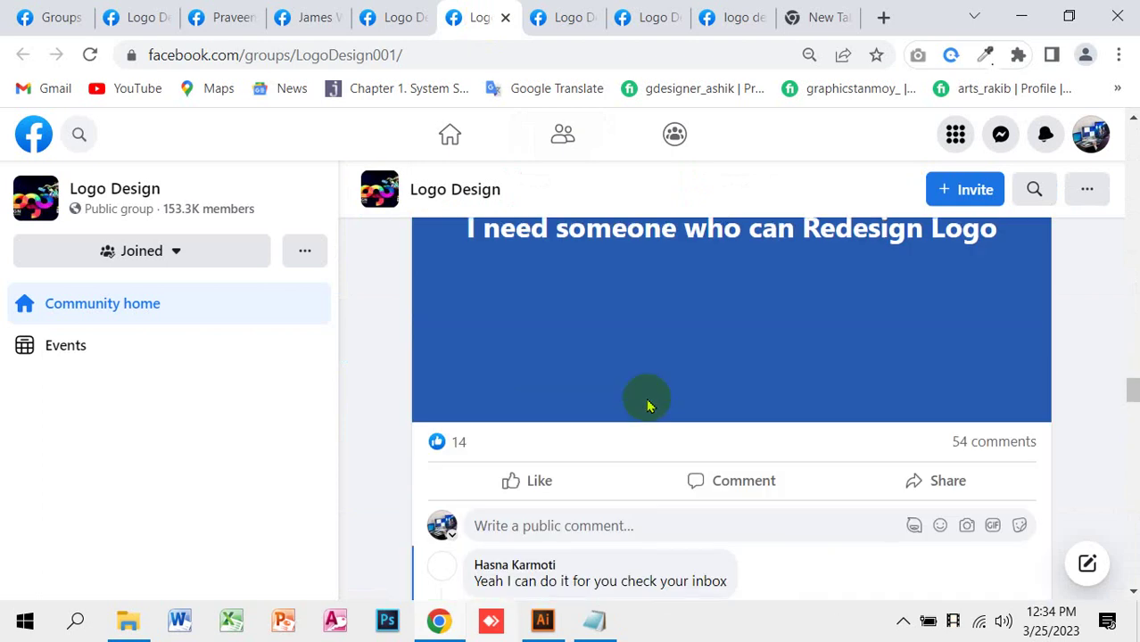
scroll(648, 404, "down", 5)
scroll(648, 405, "down", 4)
scroll(649, 405, "down", 3)
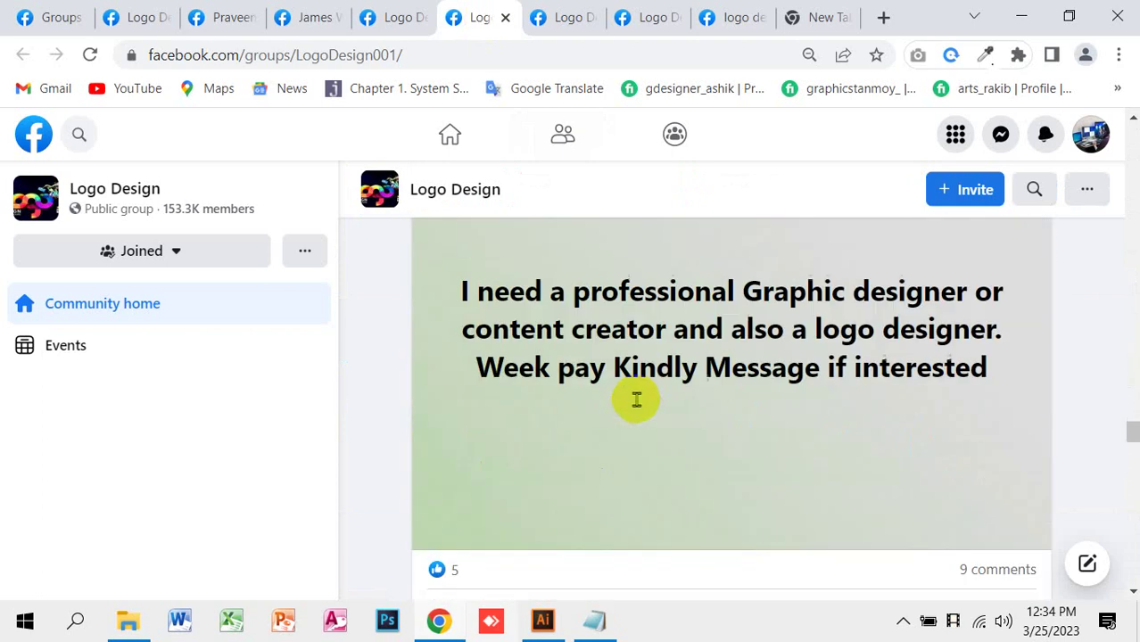
Step: Switch to the Logo Designer group tab and scroll through its posts
left_click(561, 7)
scroll(644, 292, "down", 3)
scroll(651, 306, "down", 4)
scroll(649, 321, "down", 5)
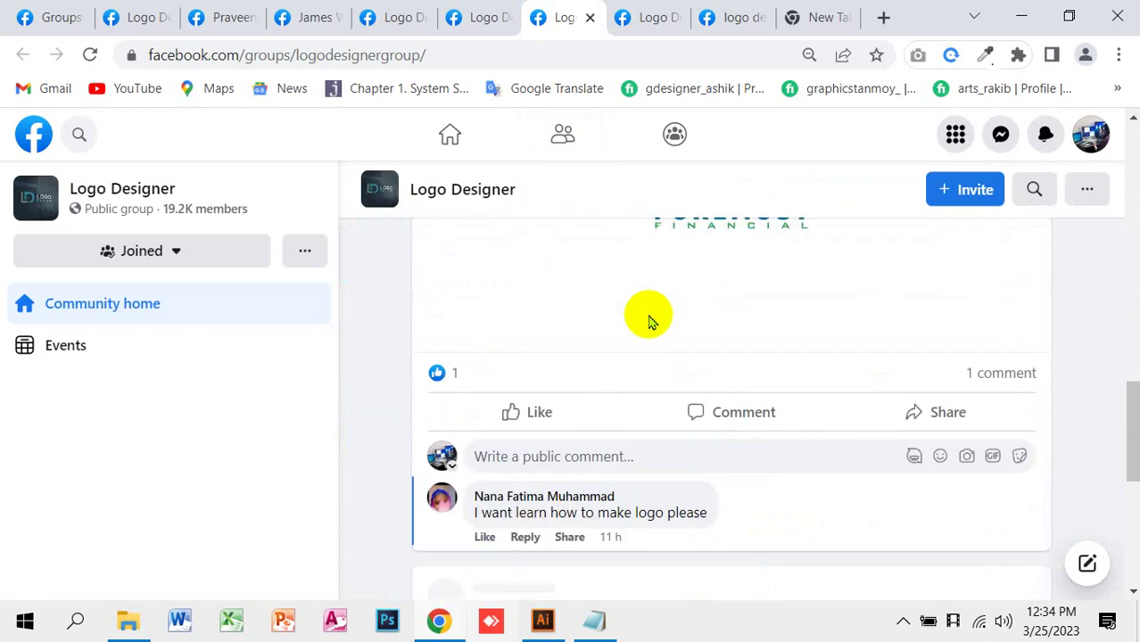
scroll(648, 319, "up", 3)
scroll(648, 315, "up", 2)
scroll(656, 330, "down", 8)
scroll(660, 337, "down", 3)
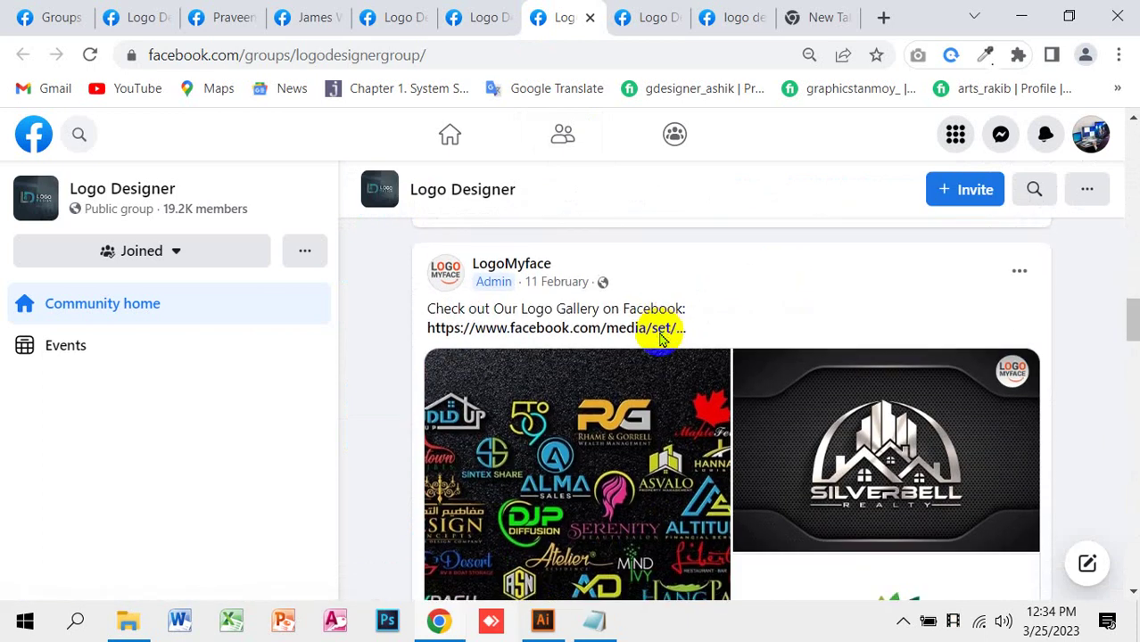
scroll(661, 337, "down", 3)
scroll(660, 339, "down", 5)
scroll(661, 339, "down", 5)
scroll(661, 342, "down", 5)
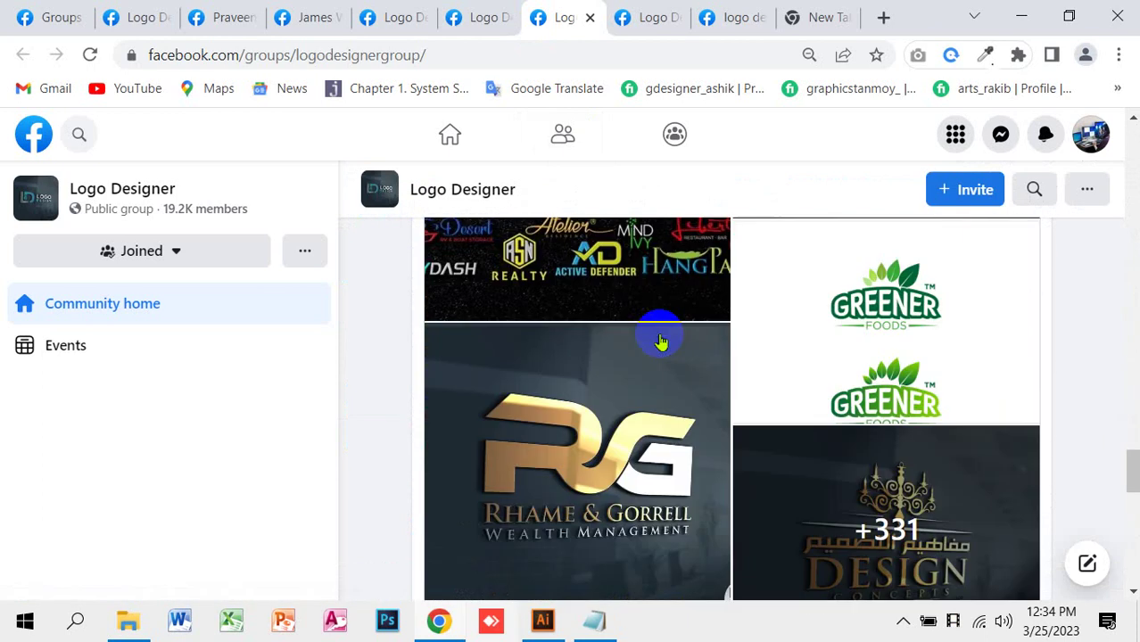
scroll(661, 342, "down", 5)
scroll(660, 337, "down", 5)
scroll(661, 337, "down", 5)
scroll(660, 335, "down", 5)
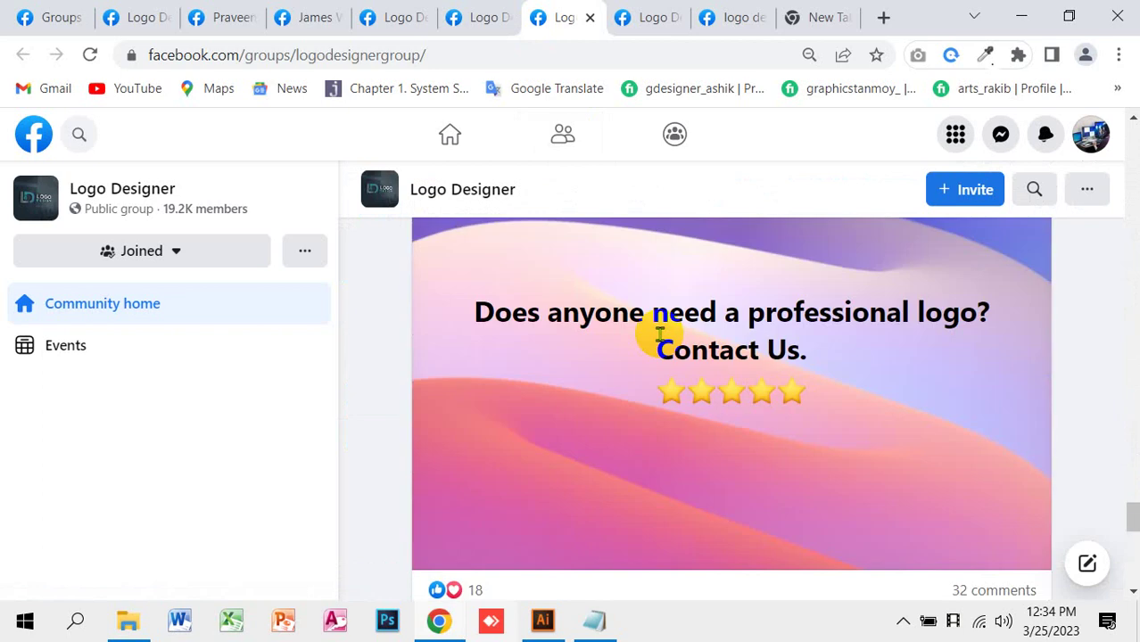
scroll(661, 335, "down", 5)
scroll(660, 335, "down", 5)
scroll(660, 336, "down", 5)
scroll(665, 339, "down", 5)
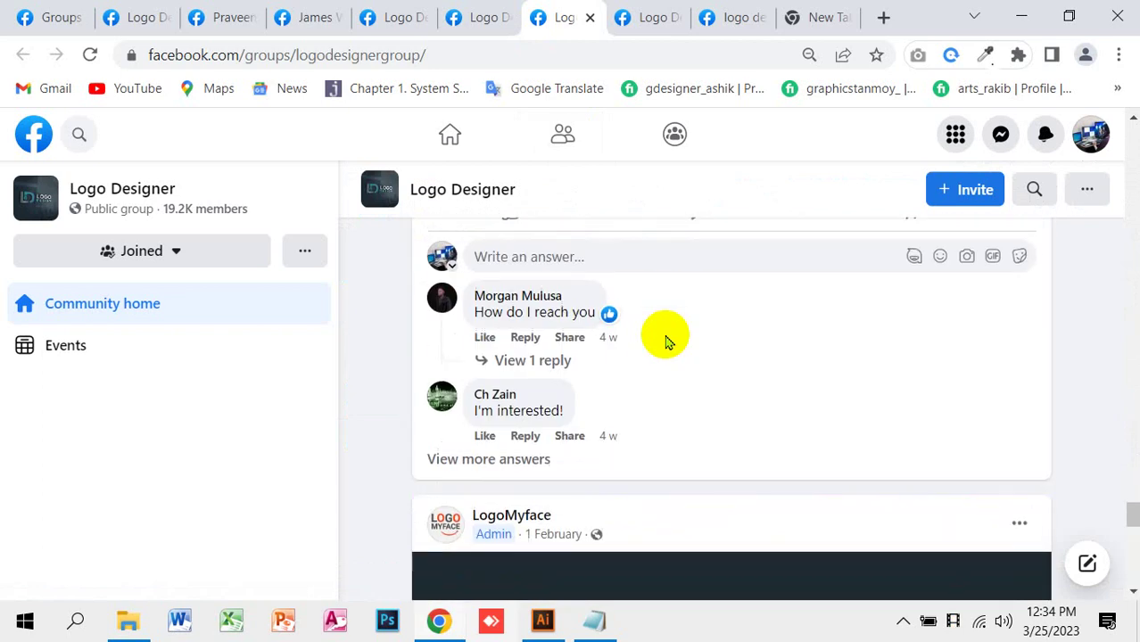
scroll(664, 337, "down", 5)
scroll(665, 336, "down", 5)
scroll(665, 334, "down", 5)
Step: Glance at the next logo group's page, then close the profile and already-browsed group tabs
left_click(651, 11)
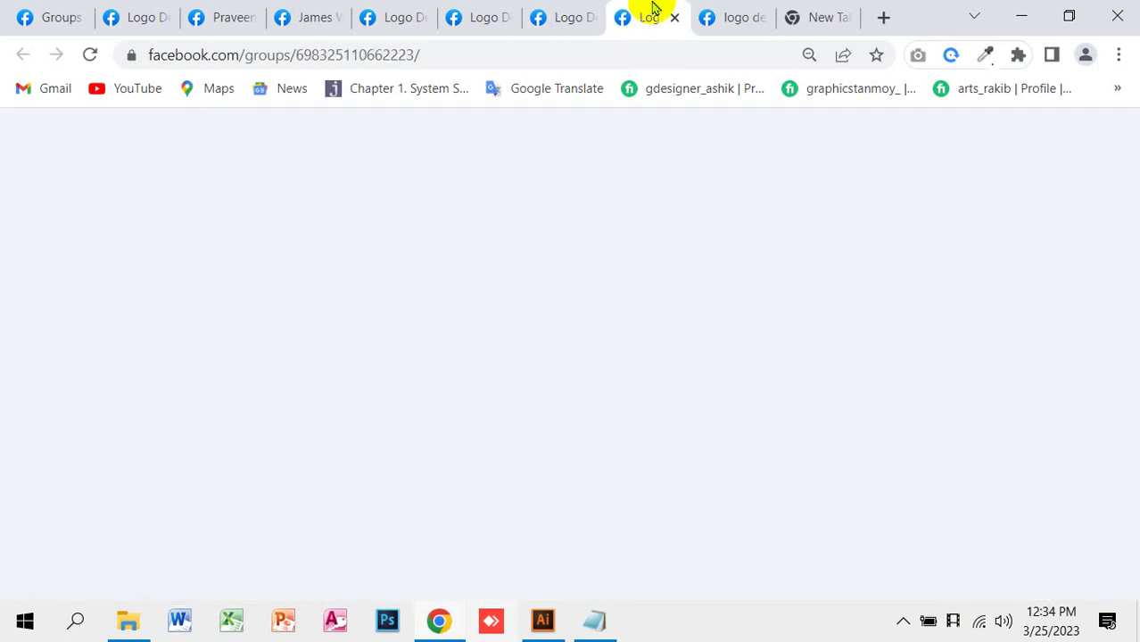
scroll(662, 331, "down", 5)
scroll(665, 336, "down", 5)
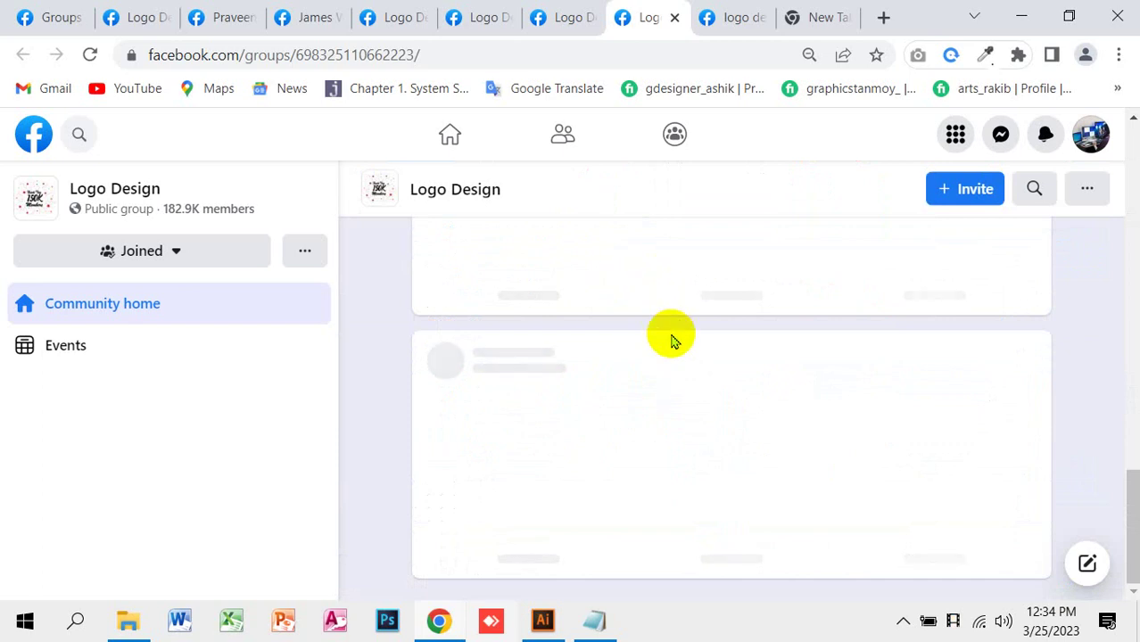
left_click(331, 18)
left_click(334, 18)
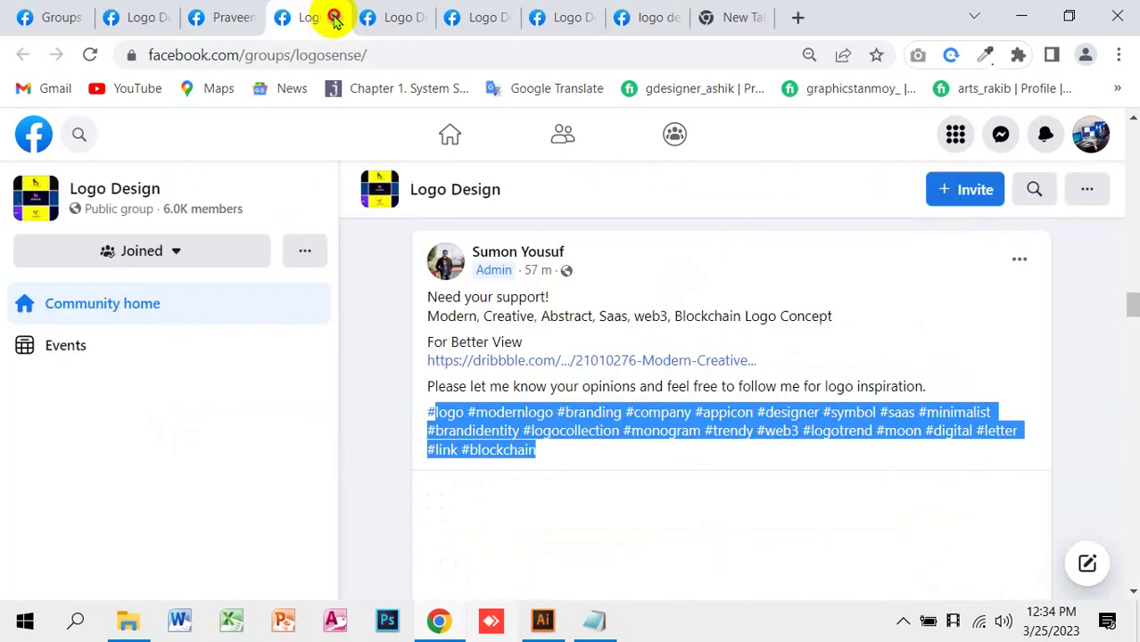
left_click(335, 18)
left_click(334, 17)
left_click(335, 18)
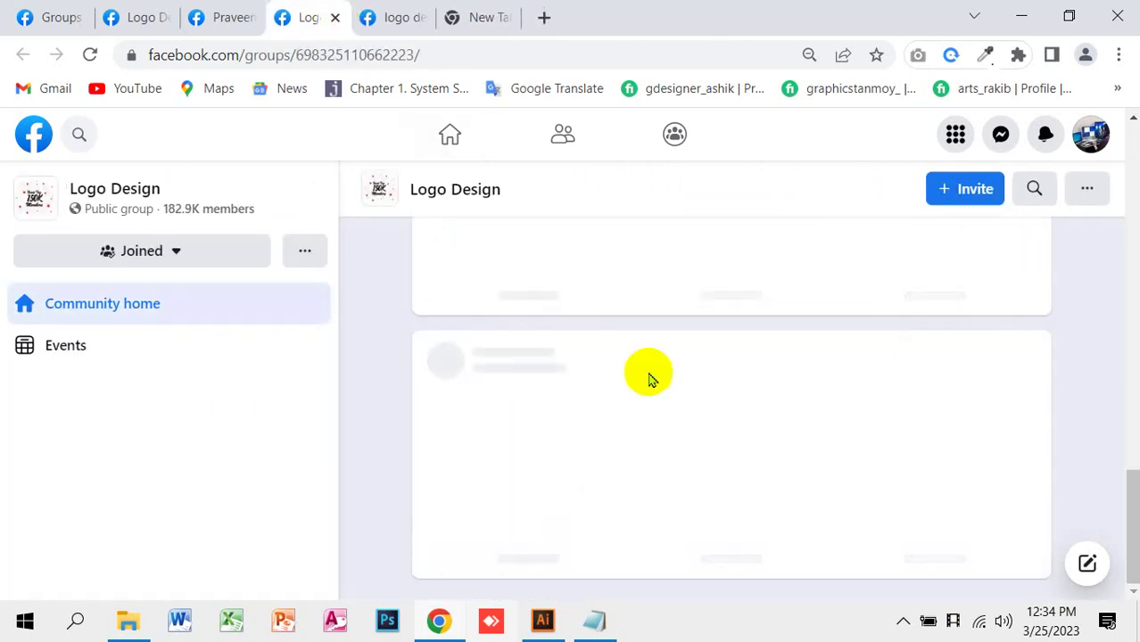
scroll(660, 348, "down", 5)
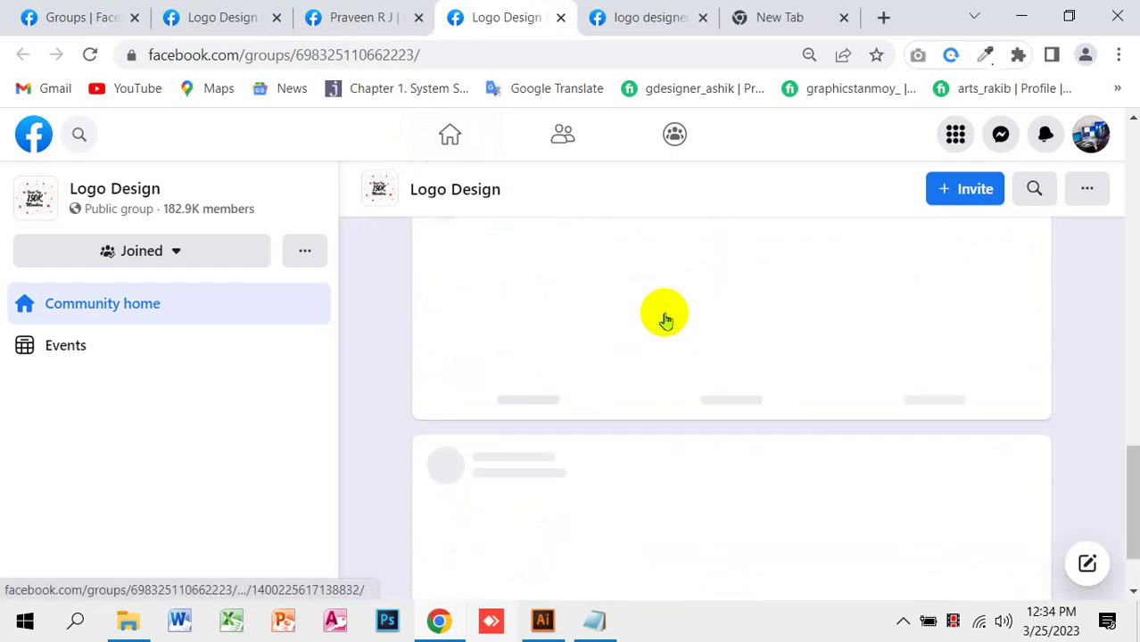
Step: In the 155.5K-member logo designer group, expand the logo services post and select its opening sentence
left_click(678, 9)
scroll(618, 362, "down", 5)
scroll(622, 361, "down", 5)
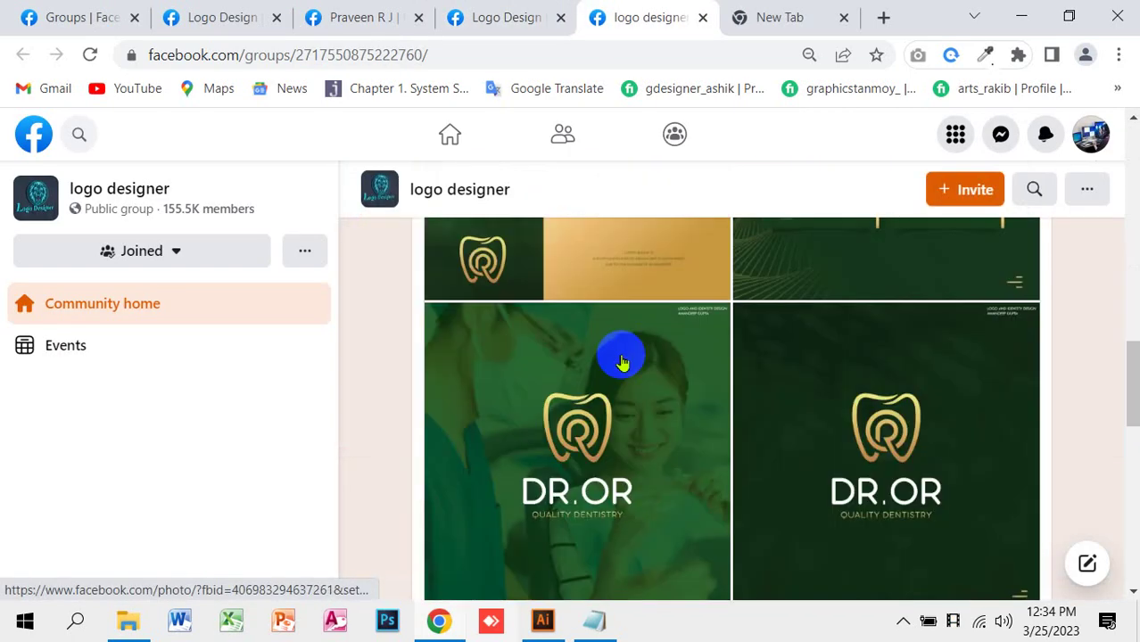
scroll(622, 361, "down", 3)
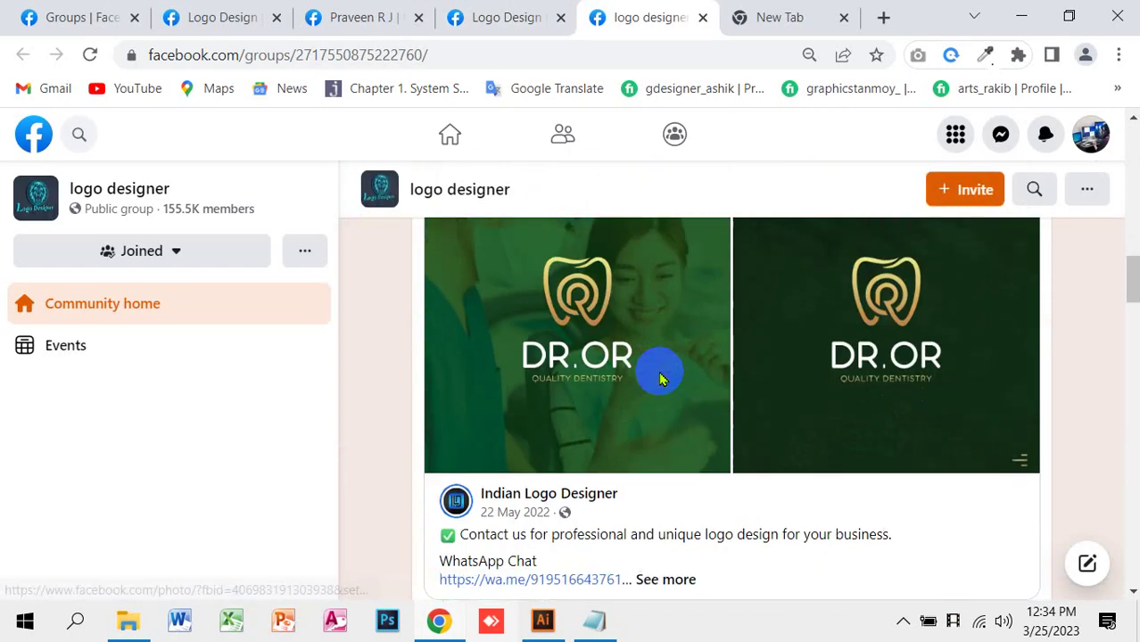
scroll(658, 374, "down", 5)
scroll(657, 373, "up", 2)
scroll(657, 375, "down", 5)
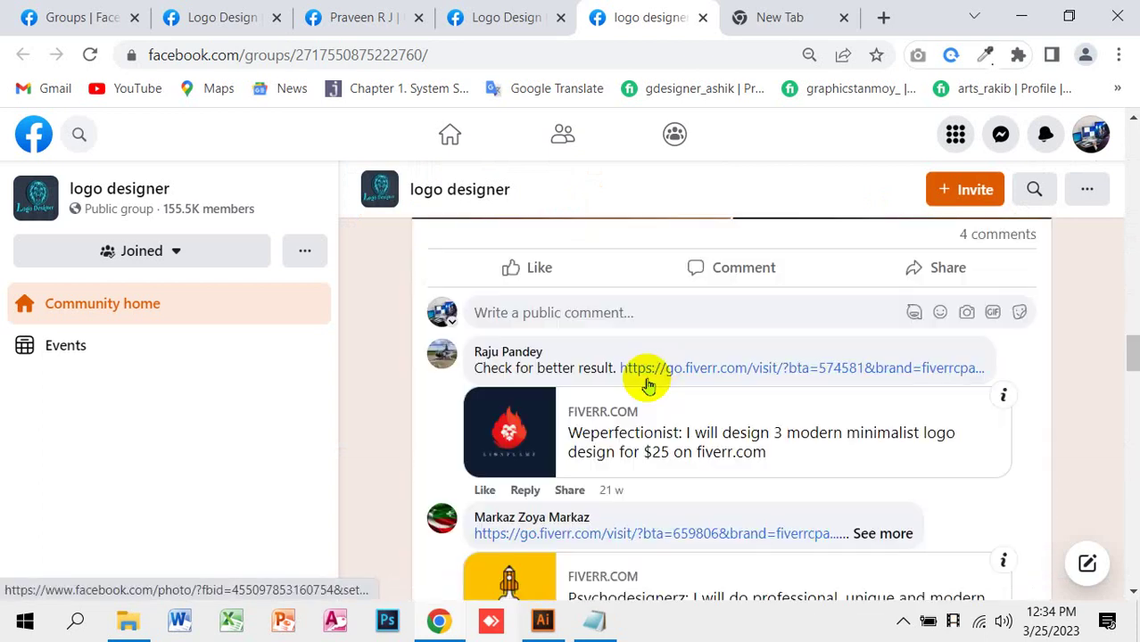
scroll(648, 384, "down", 1)
scroll(647, 379, "down", 2)
scroll(647, 379, "down", 4)
scroll(648, 383, "down", 3)
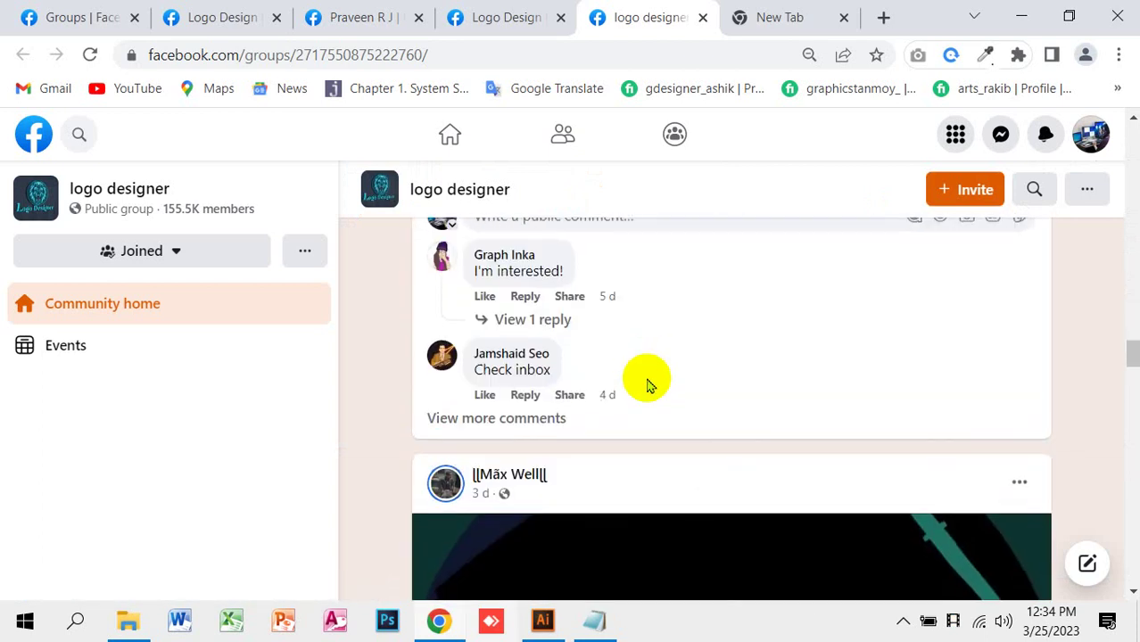
scroll(649, 384, "down", 5)
scroll(648, 379, "down", 5)
scroll(649, 379, "down", 5)
scroll(648, 382, "down", 5)
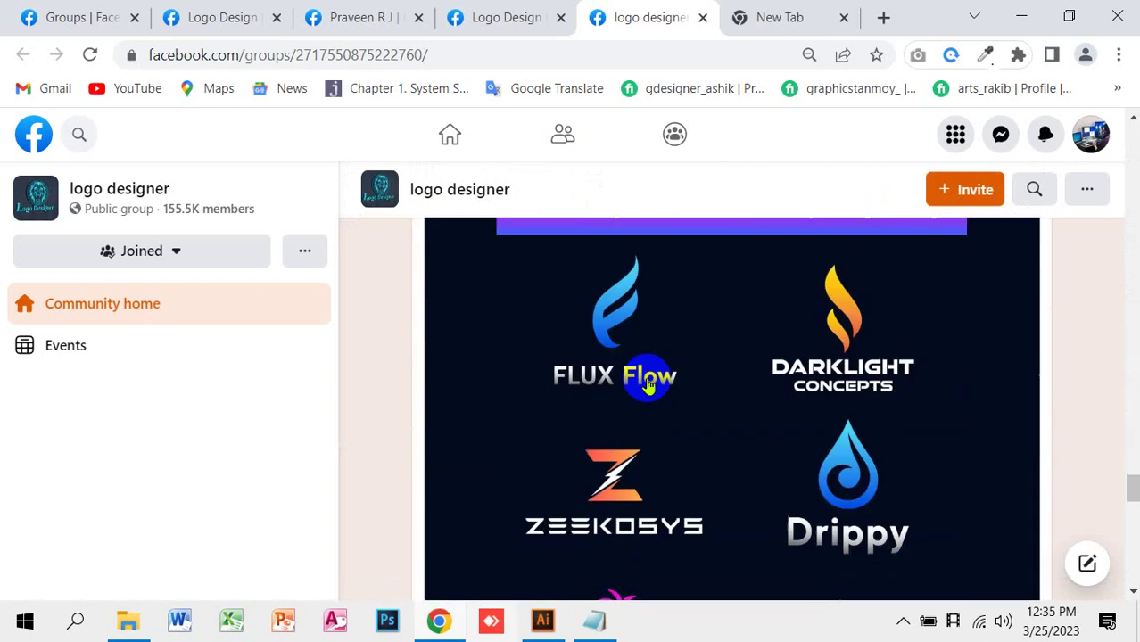
scroll(649, 384, "down", 5)
scroll(647, 381, "down", 2)
scroll(648, 382, "up", 3)
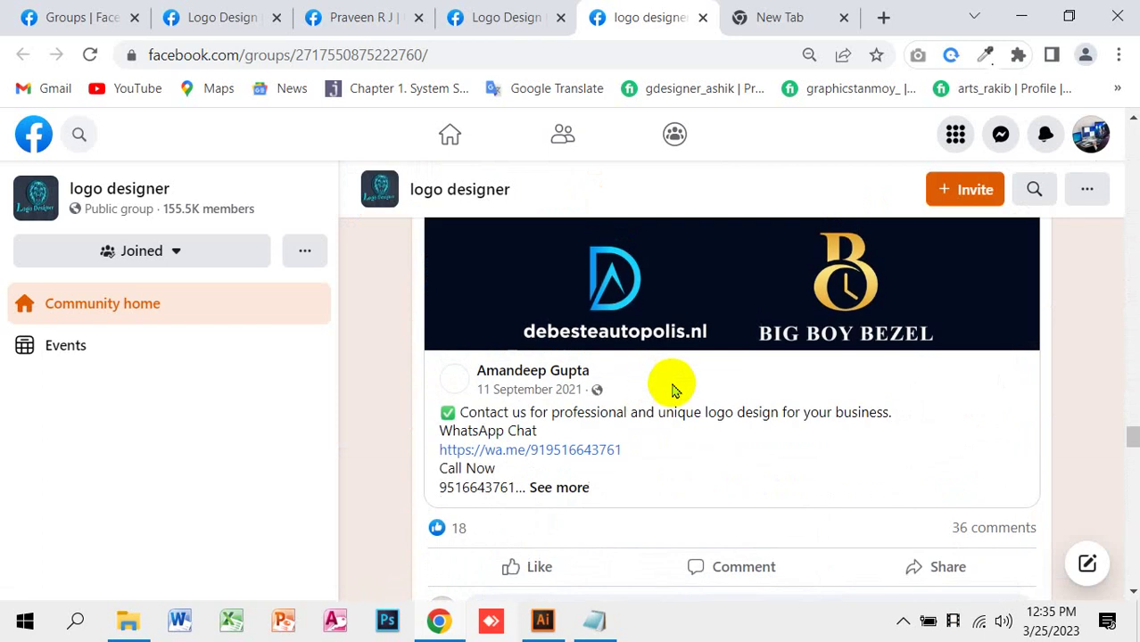
left_click(559, 489)
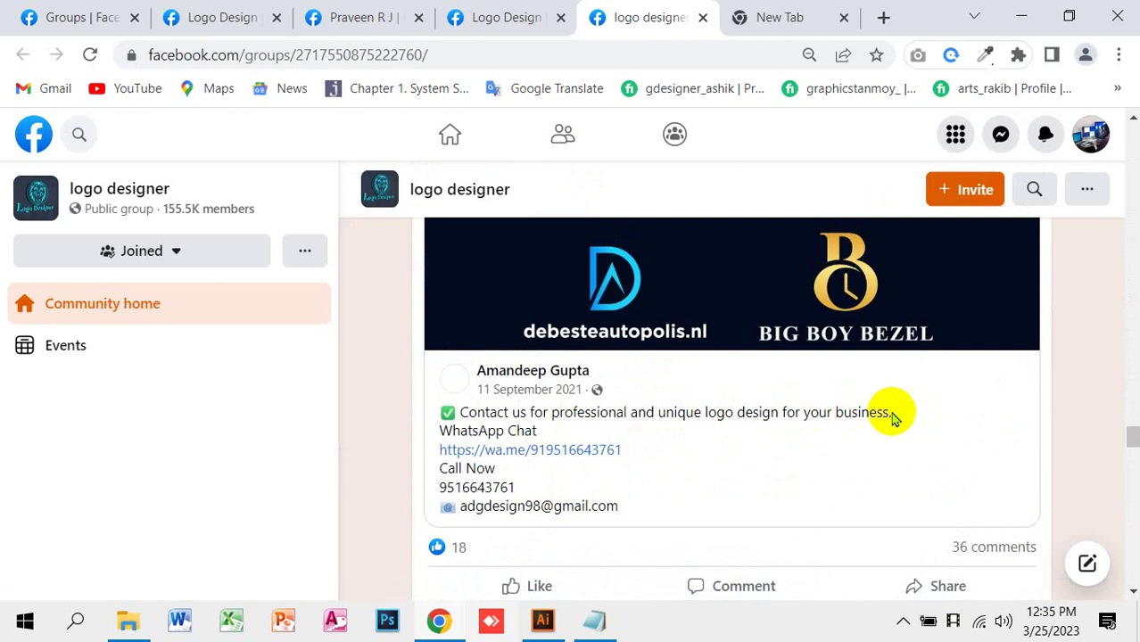
left_click_drag(919, 419, 470, 412)
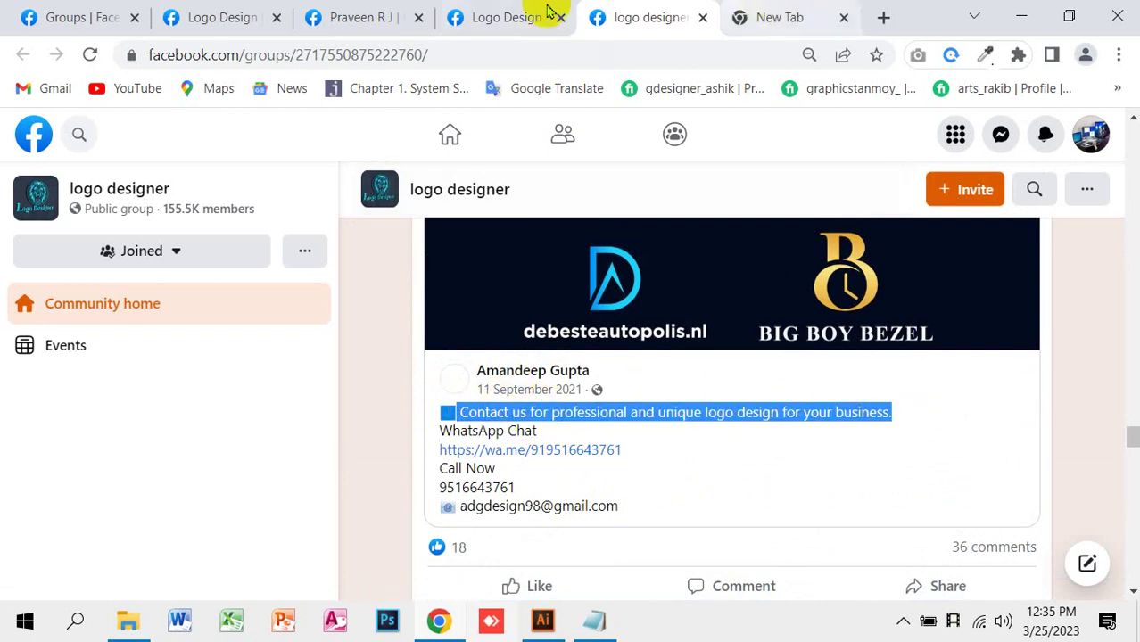
Step: Go to your own profile via the account menu, start a new post, and check Wi-Fi
left_click(115, 15)
left_click(1099, 132)
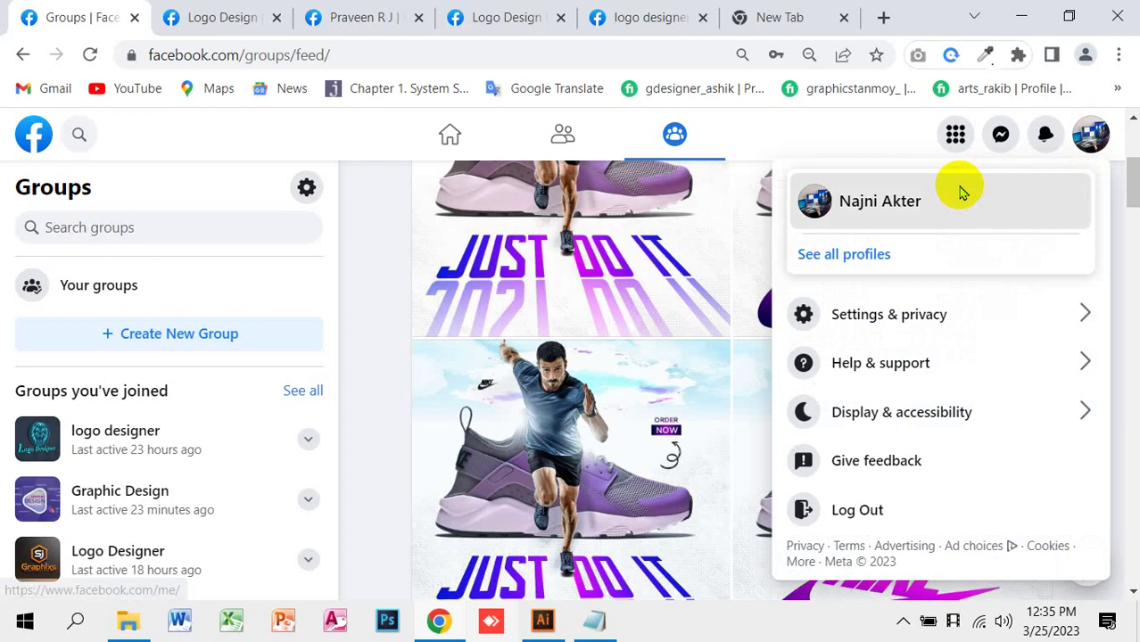
left_click(952, 191)
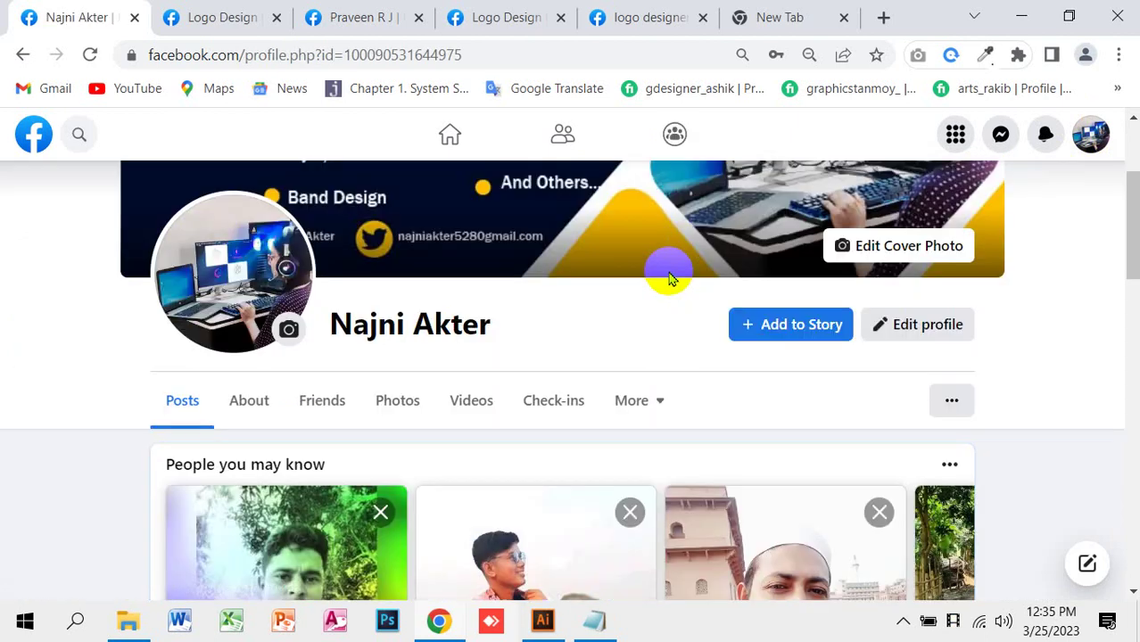
scroll(671, 279, "down", 5)
left_click(634, 257)
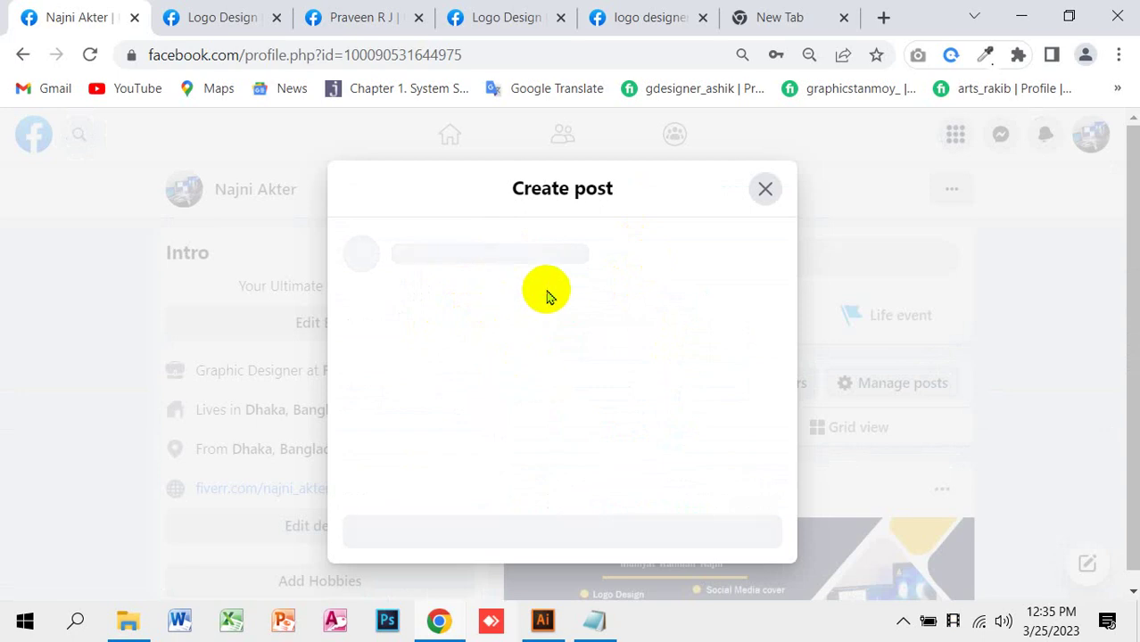
left_click(980, 629)
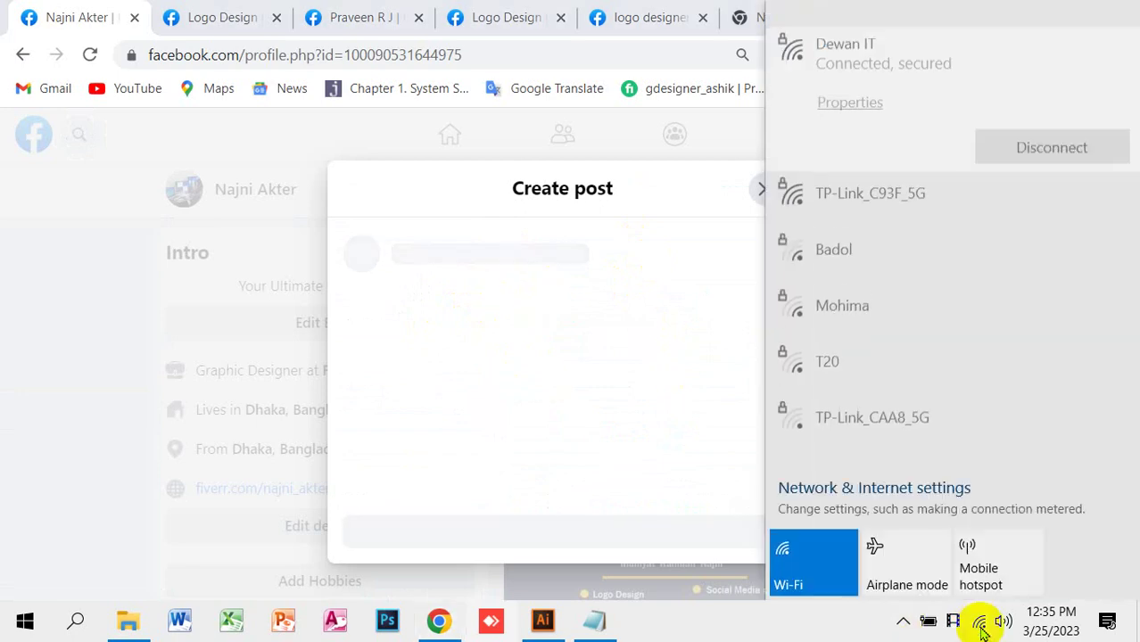
left_click(451, 336)
Step: Return to the logo designer group tab and scroll through its feed
left_click(634, 17)
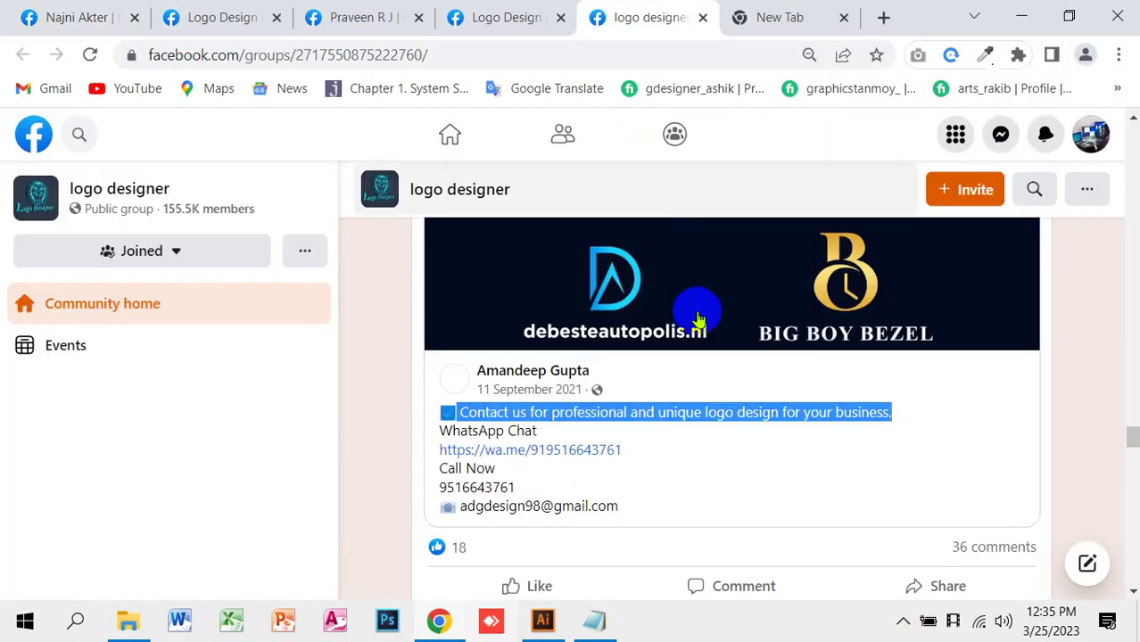
scroll(687, 311, "down", 5)
scroll(670, 348, "down", 5)
scroll(673, 354, "down", 5)
scroll(674, 354, "down", 3)
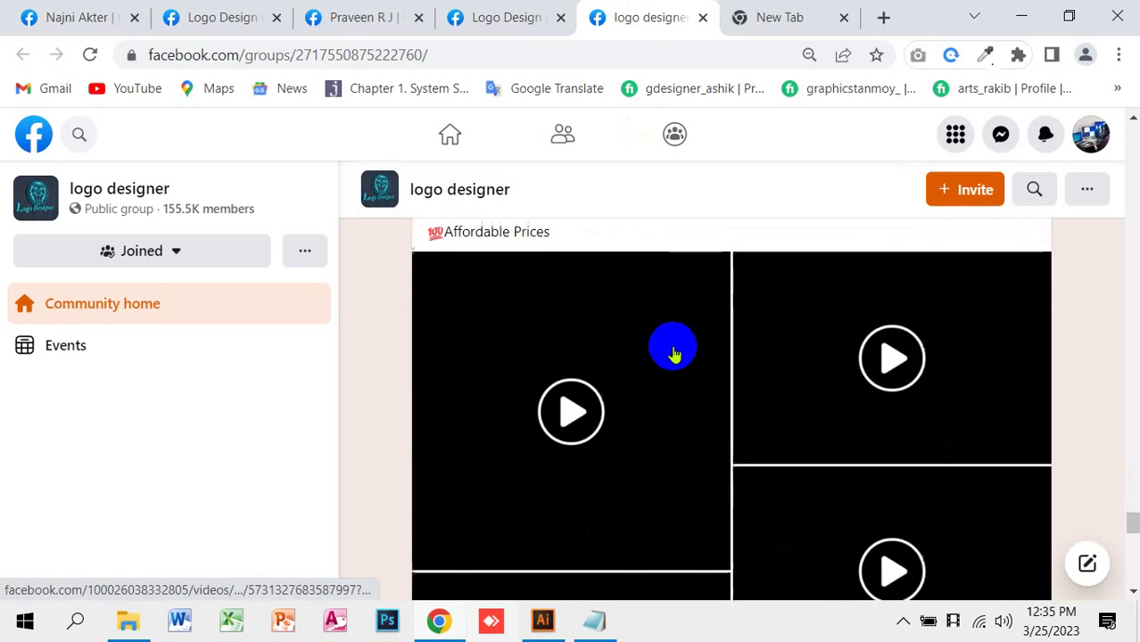
scroll(673, 354, "down", 5)
scroll(674, 355, "down", 3)
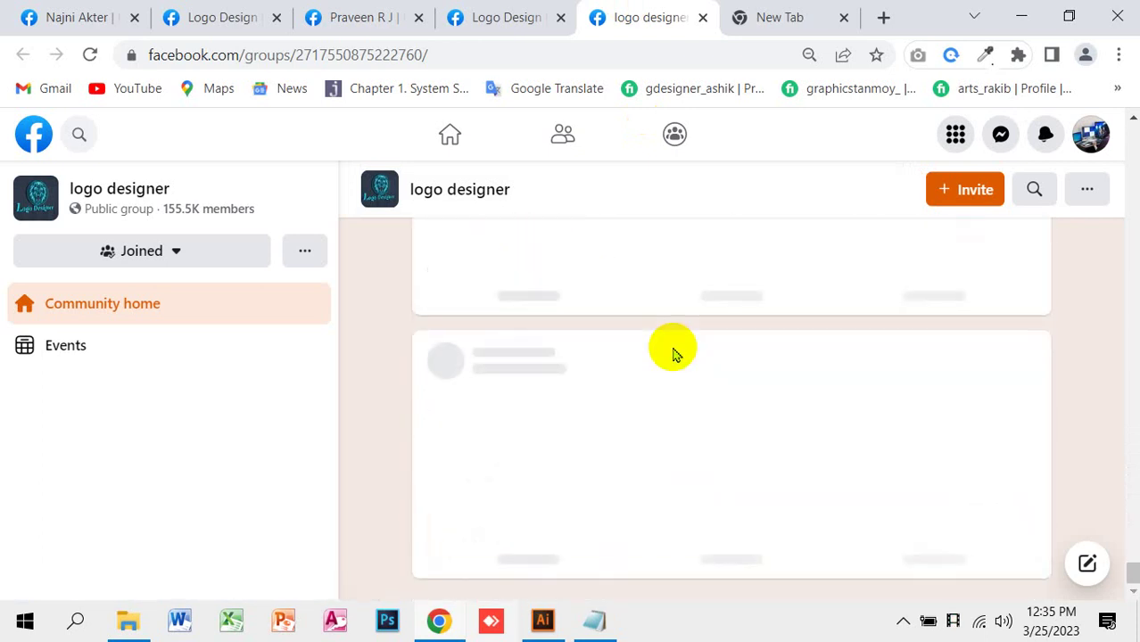
scroll(673, 355, "down", 5)
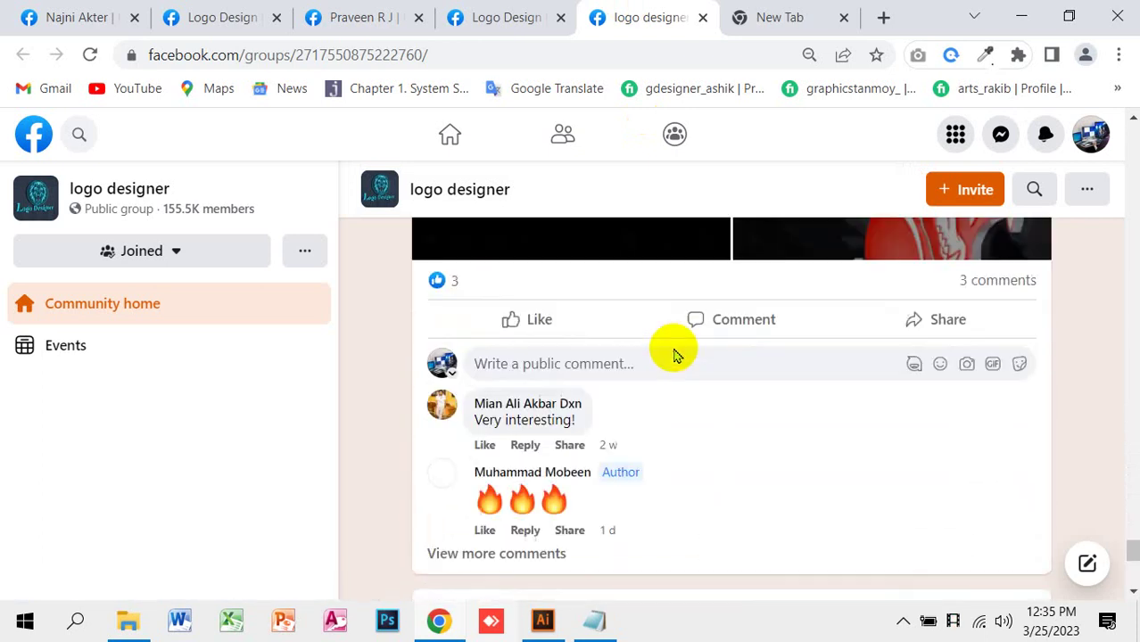
scroll(686, 369, "down", 3)
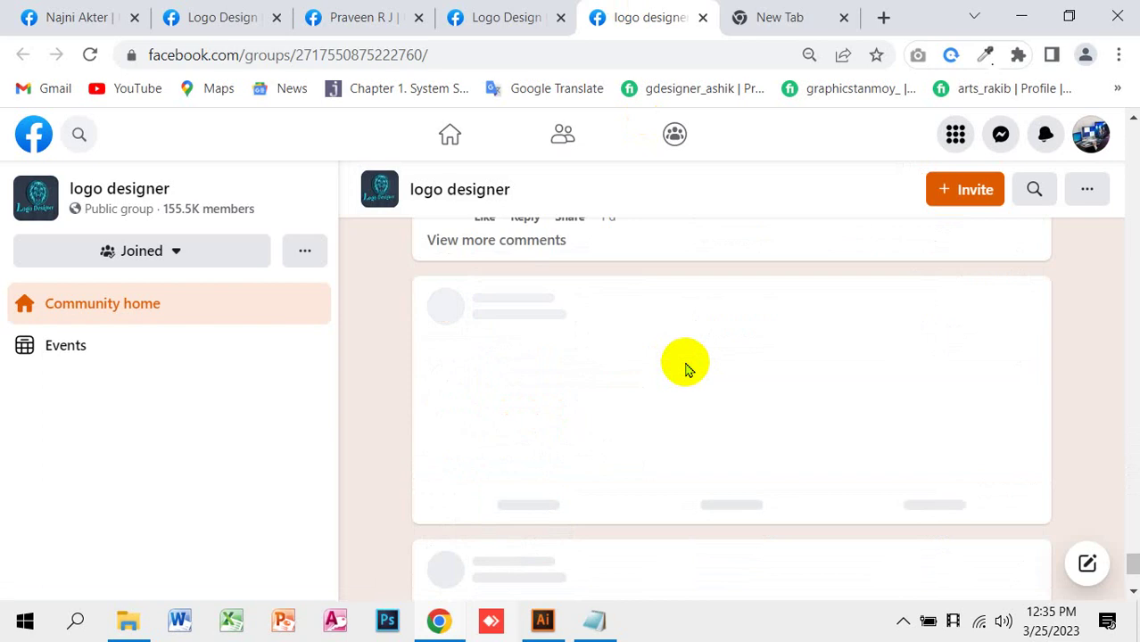
scroll(639, 250, "down", 2)
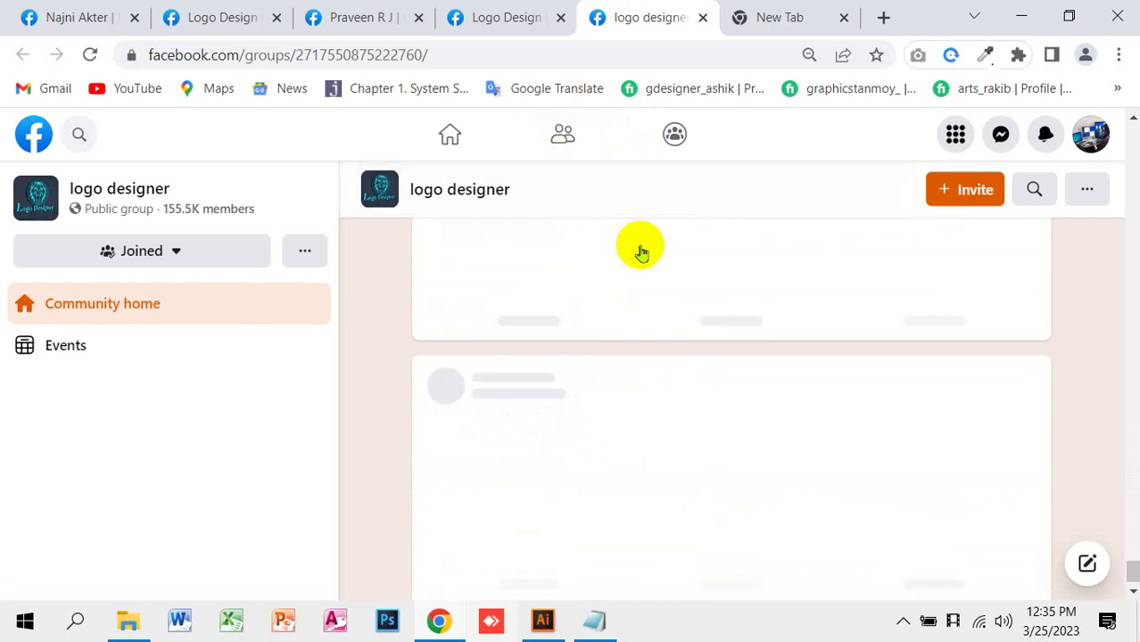
Step: In the Logo Design group, select and copy the designer's service post text
left_click(500, 17)
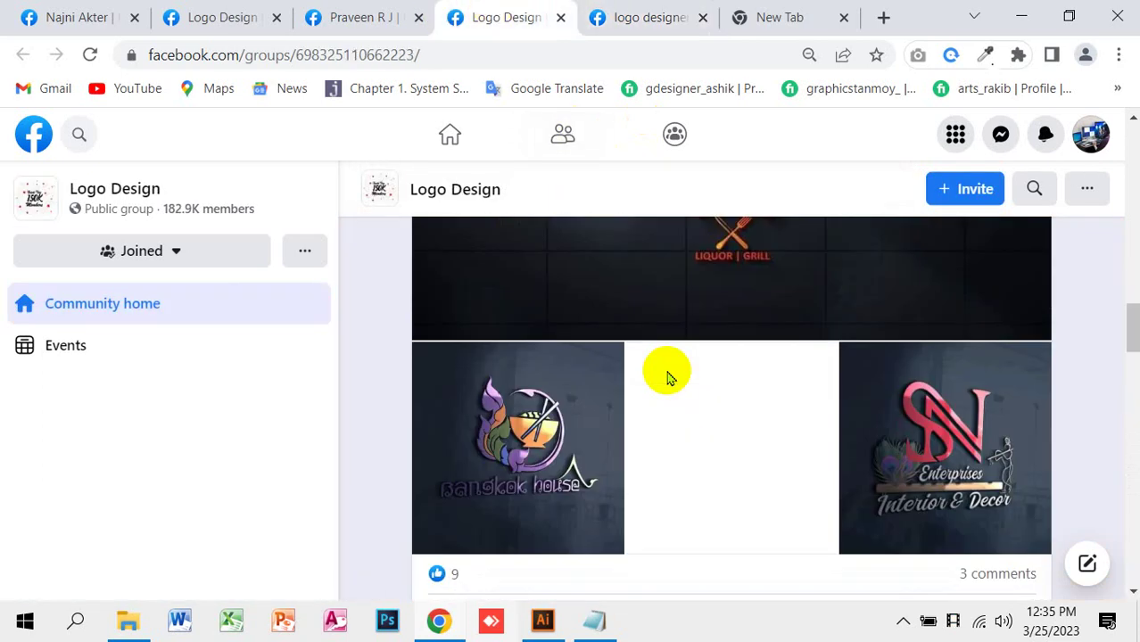
scroll(667, 378, "up", 2)
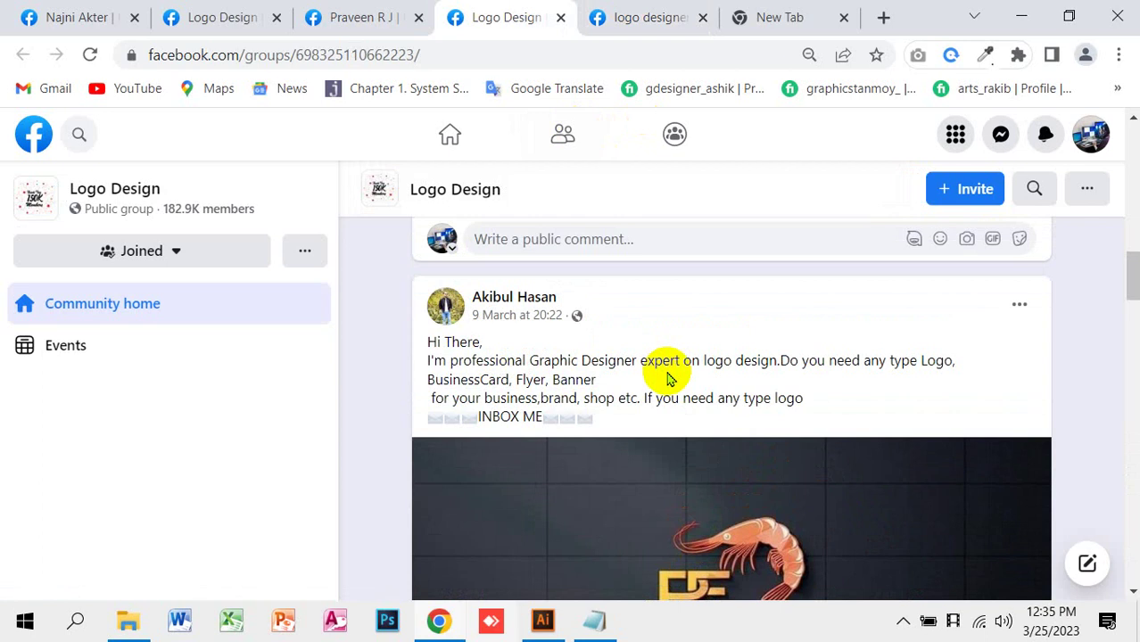
mouse_move(620, 425)
left_mouse_down()
mouse_move(499, 395)
mouse_move(437, 364)
left_mouse_up()
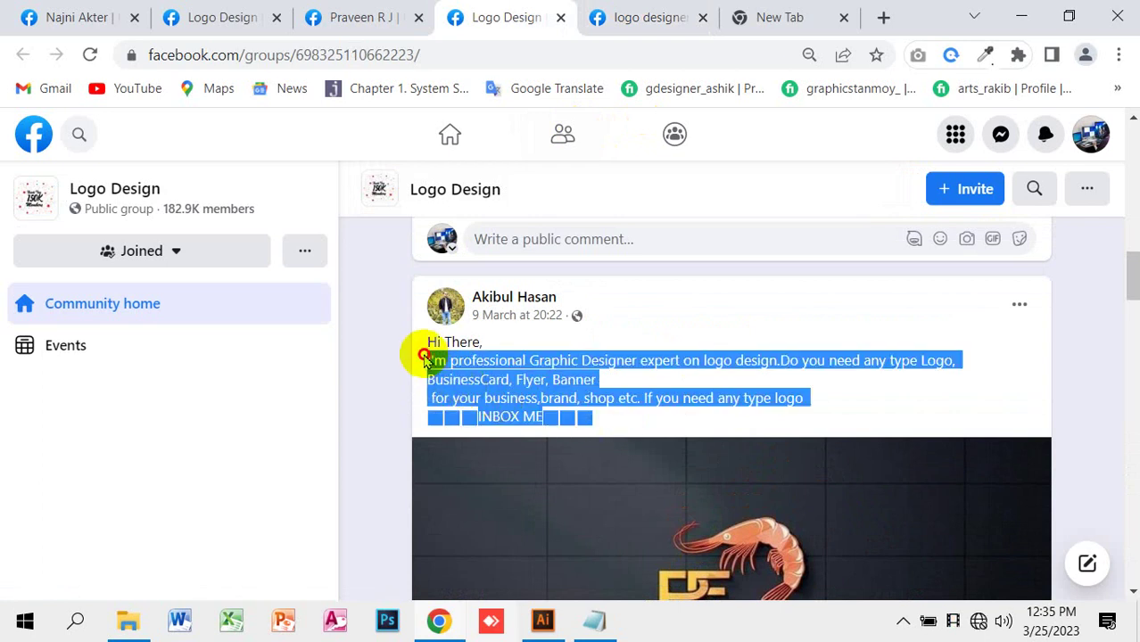
right_click(478, 349)
left_click(500, 361)
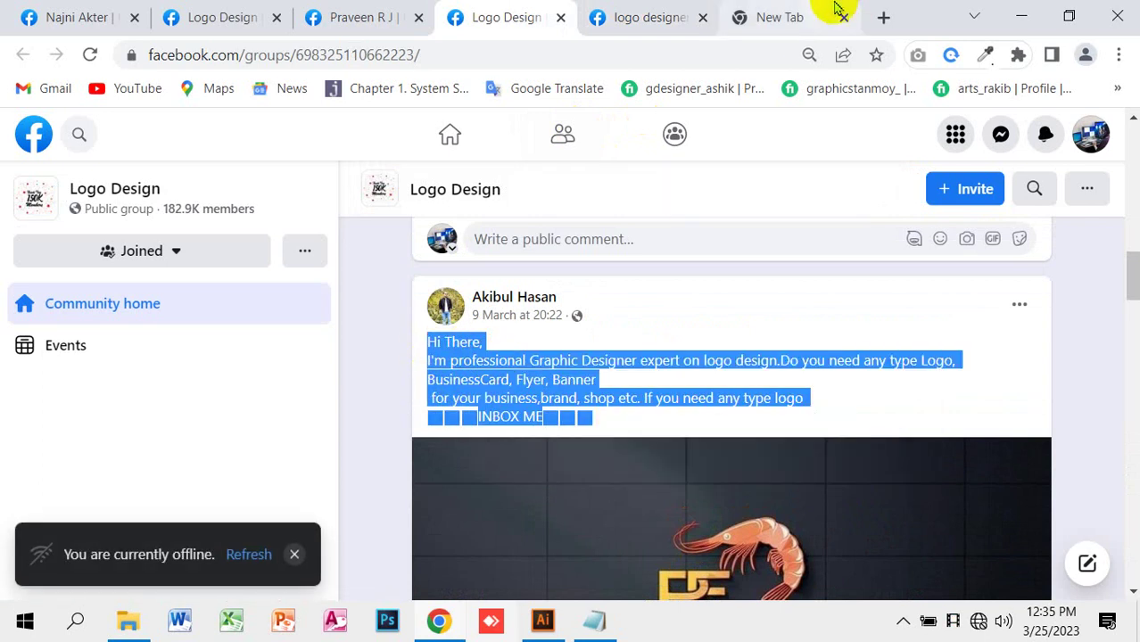
Step: Load Google Translate in the blank tab, return to Logo Design, and minimize the browser
left_click(774, 18)
left_click(540, 89)
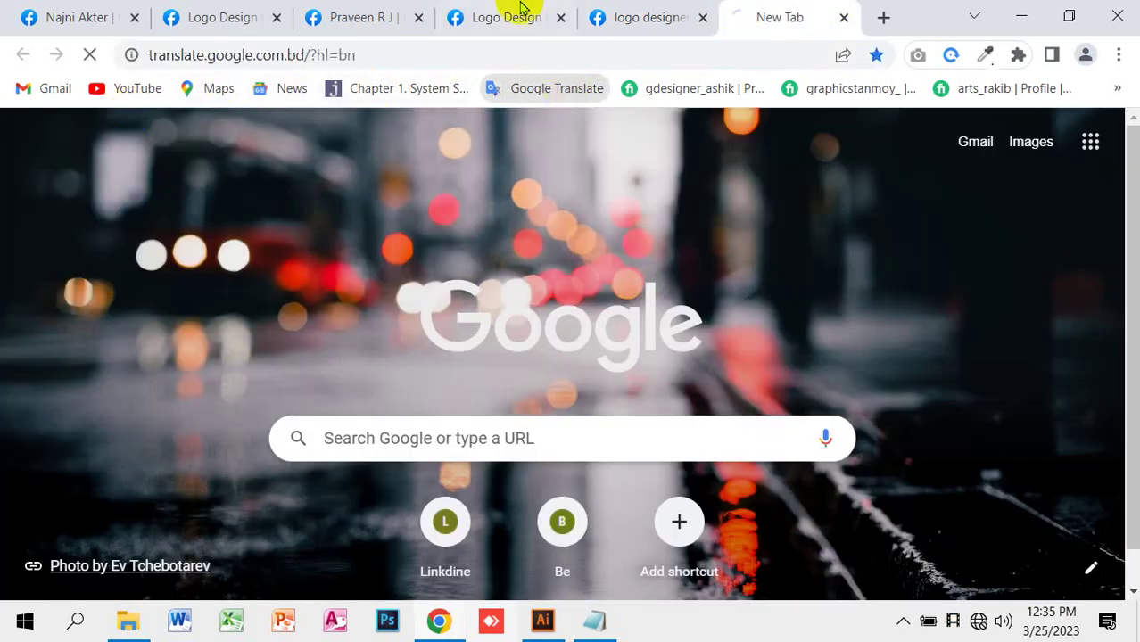
left_click(513, 17)
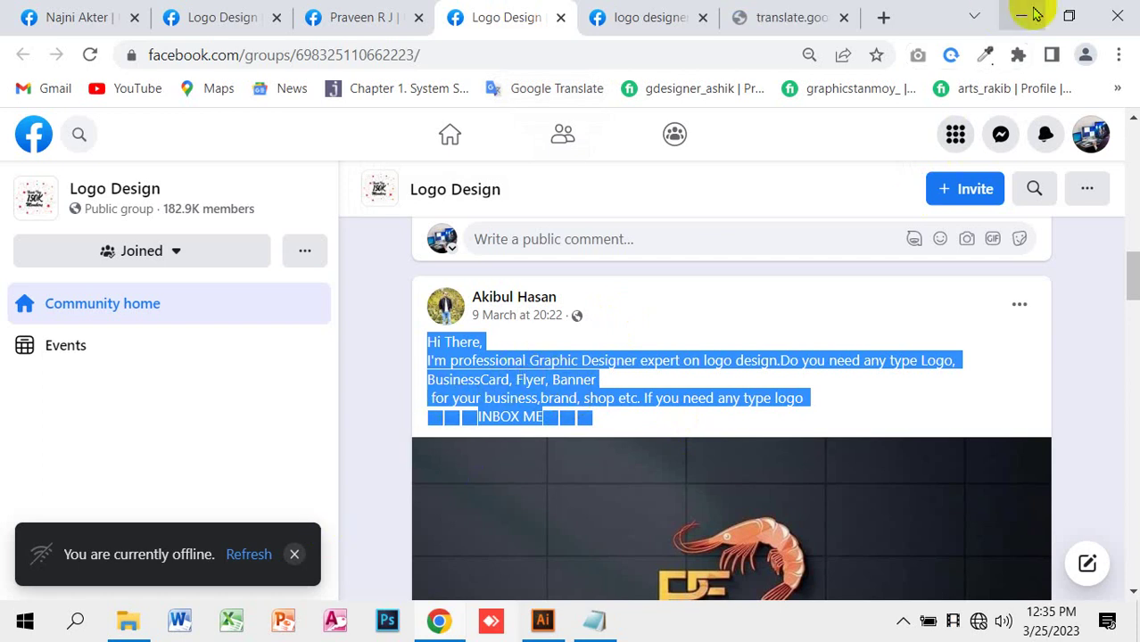
left_click(1035, 15)
Step: Close the Notepad, USB drive and Gig Set 1 folder windows
left_click(891, 28)
scroll(997, 421, "down", 3)
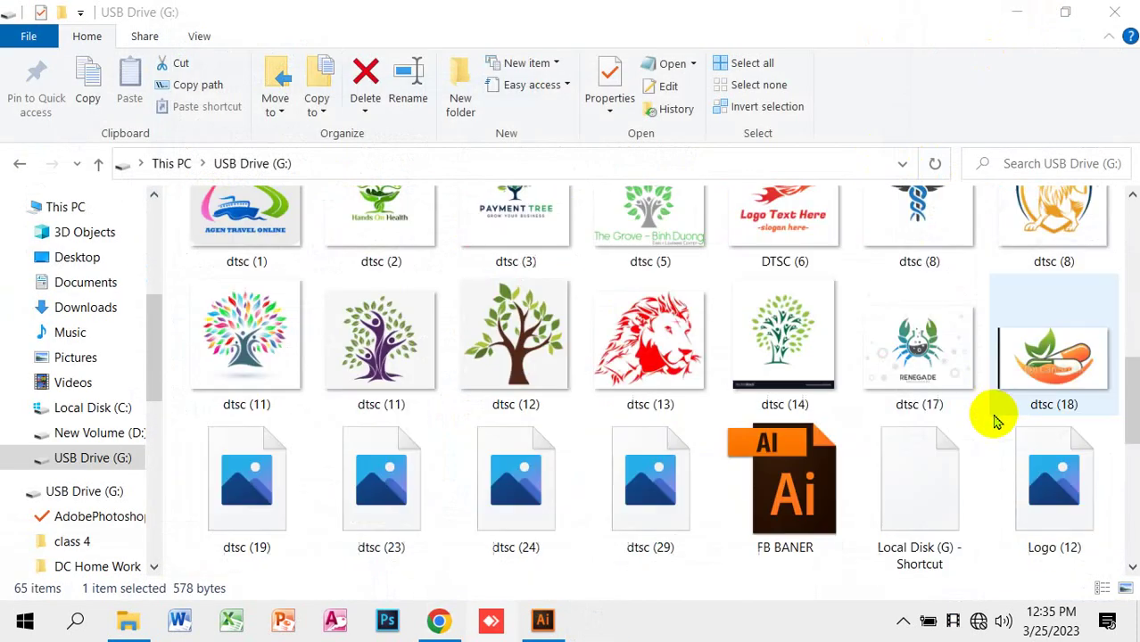
scroll(857, 460, "down", 3)
scroll(731, 482, "up", 3)
scroll(598, 481, "down", 3)
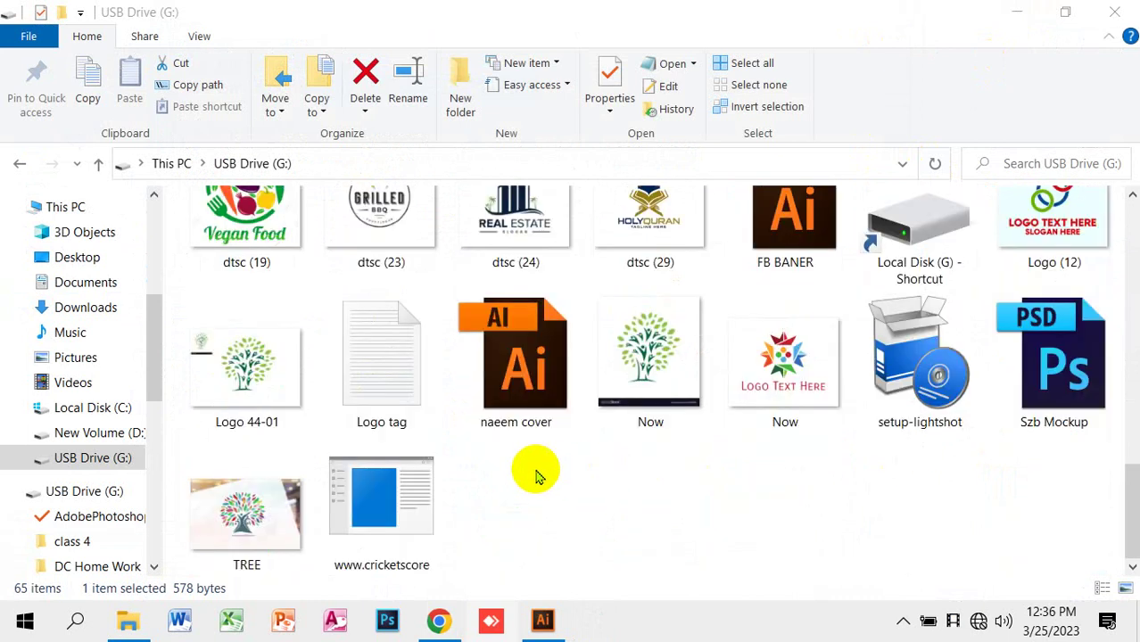
left_click(1111, 12)
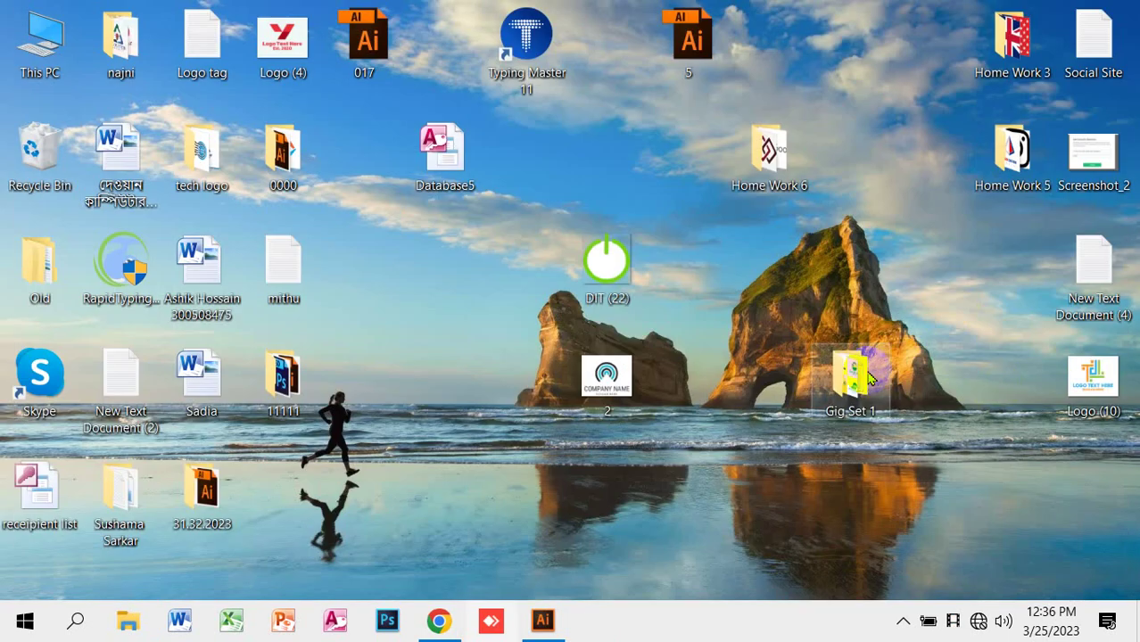
double_click(852, 379)
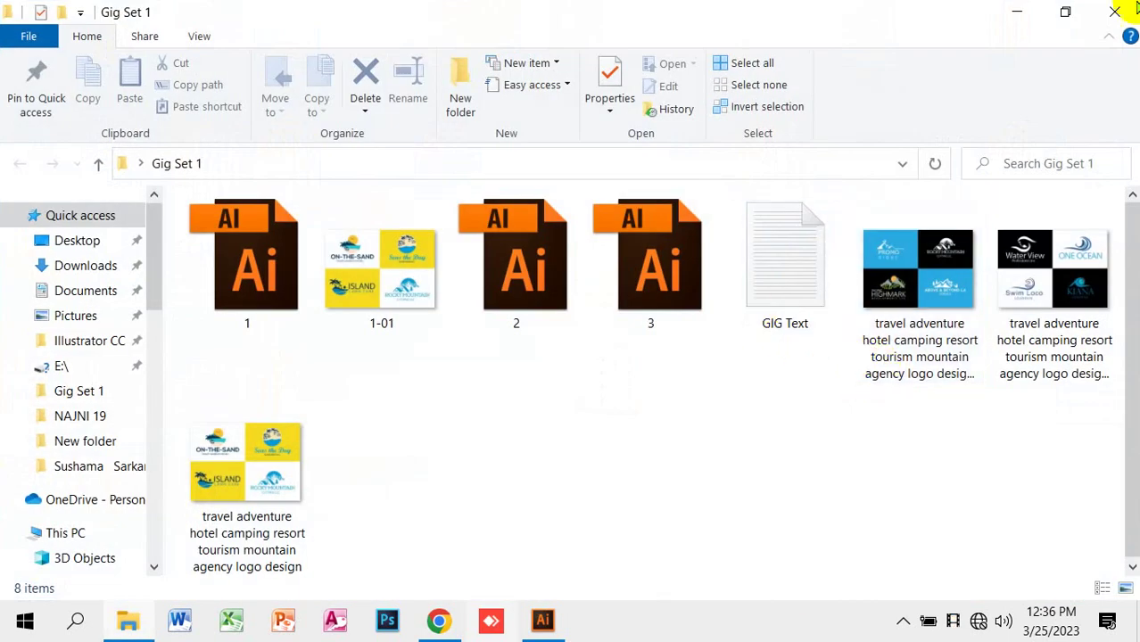
left_click(1119, 10)
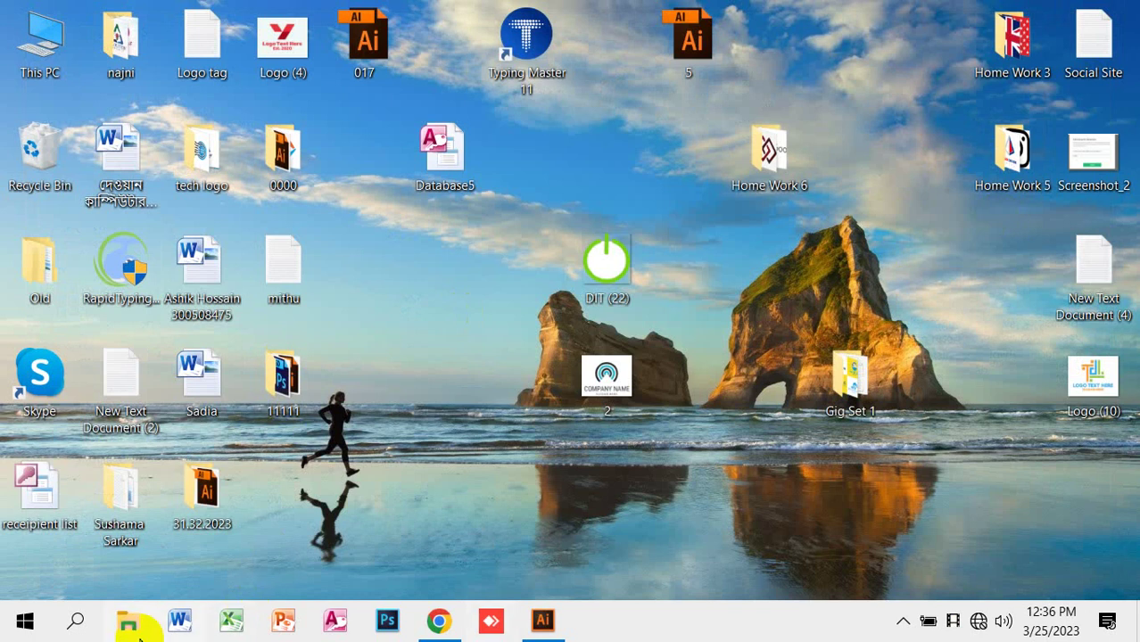
Step: Launch a new File Explorer window and open USB Drive (G:)
left_click(127, 622)
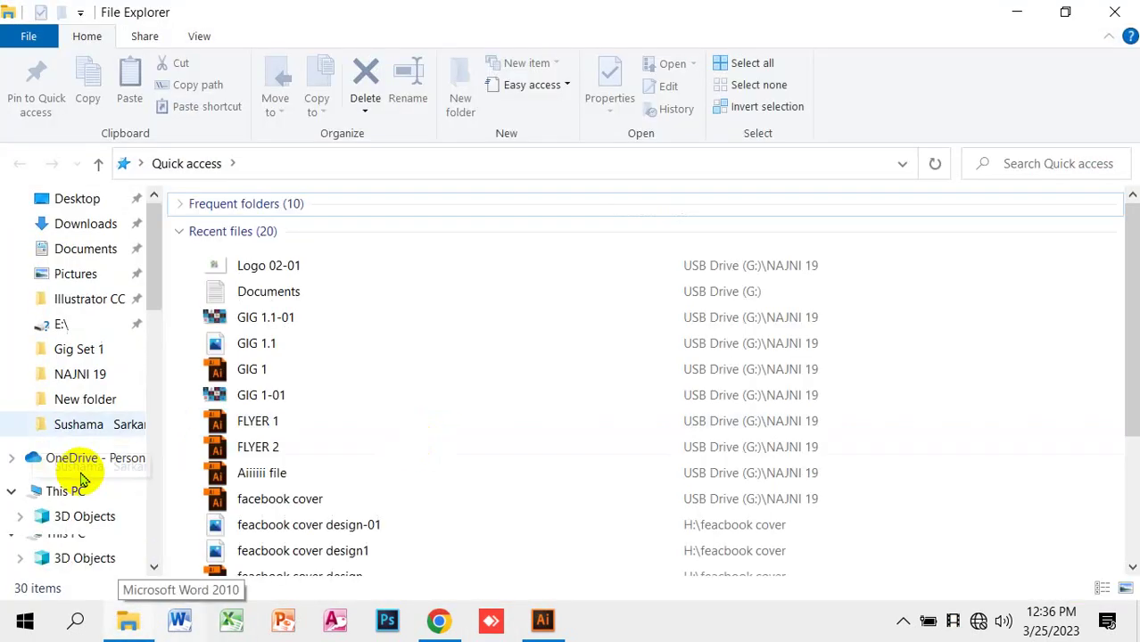
scroll(98, 473, "down", 2)
scroll(92, 499, "down", 2)
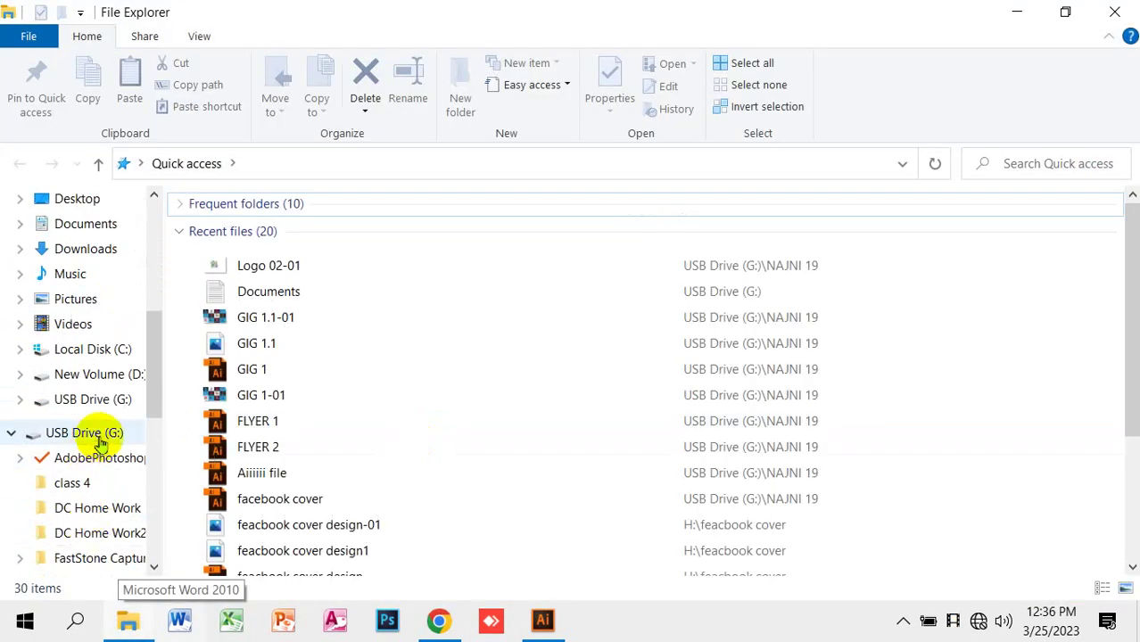
left_click(114, 406)
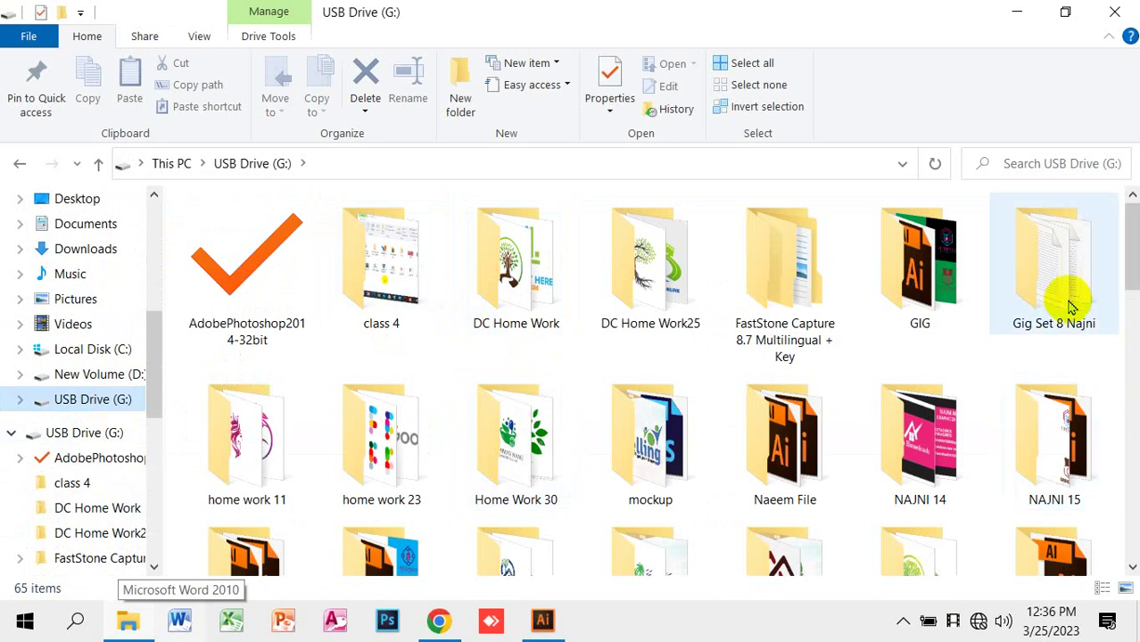